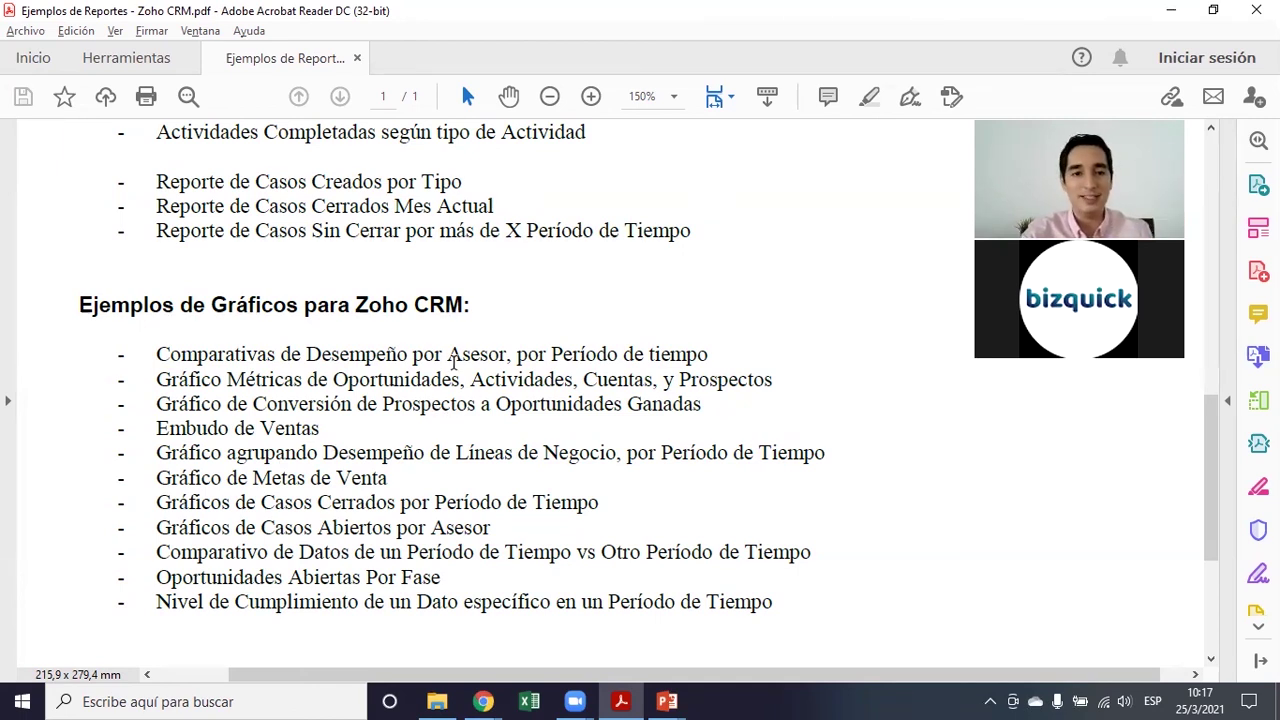
# Scroll the report examples PDF back to the top and switch to the Zoho CRM home page window
pyautogui.scroll(-1, 453, 362)
pyautogui.scroll(10, 453, 362)
pyautogui.scroll(6, 455, 378)
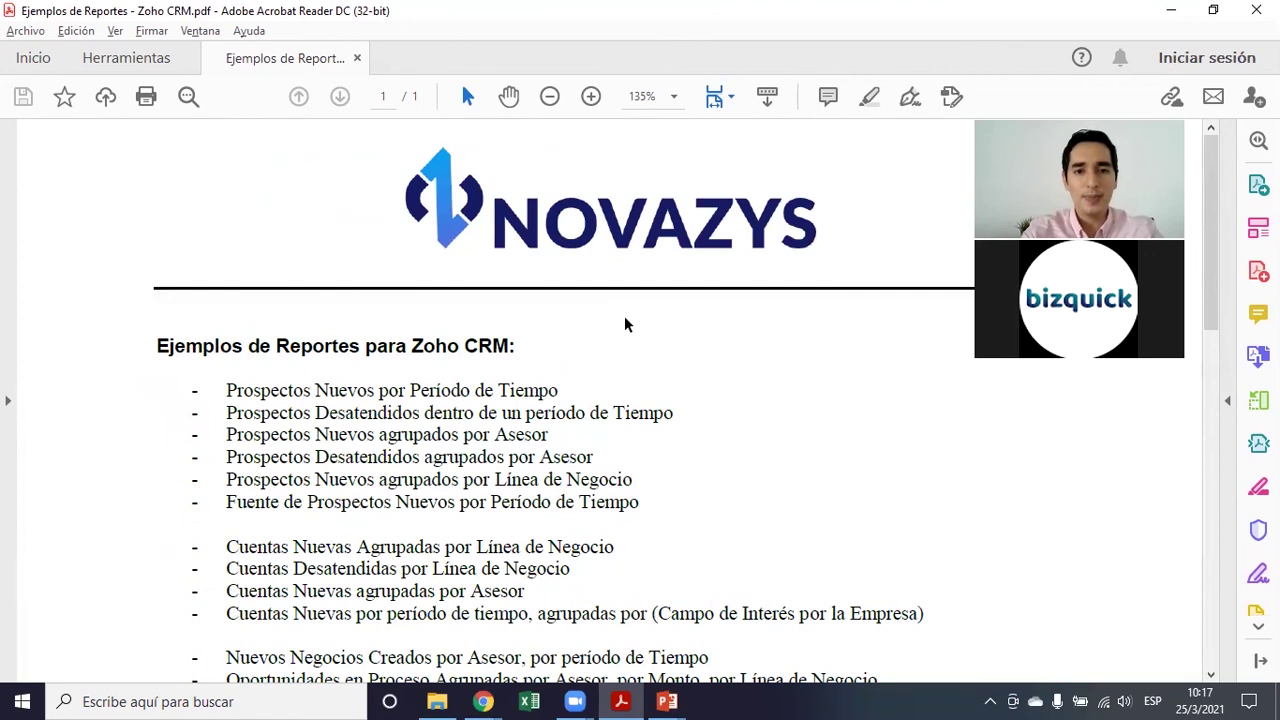
pyautogui.hotkey('alt', 'Tab')
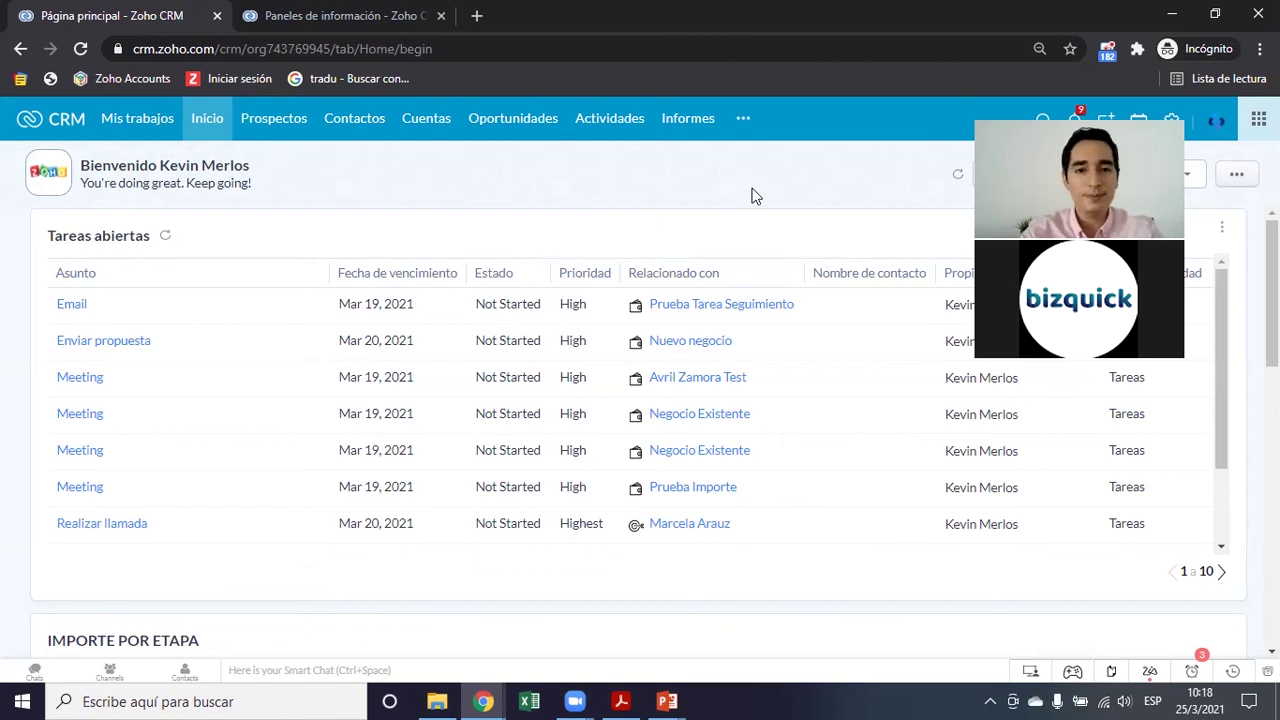
# Show the Zoho CRM calendar in week view for March 22–28, 2021
pyautogui.hotkey('alt', 'Tab')
pyautogui.hotkey('alt', 'Tab')
pyautogui.hotkey('alt', 'Tab')
pyautogui.hotkey('alt', 'Tab')
pyautogui.hotkey('alt', 'Tab')
pyautogui.hotkey('alt', 'Tab')
pyautogui.hotkey('alt', 'Tab')
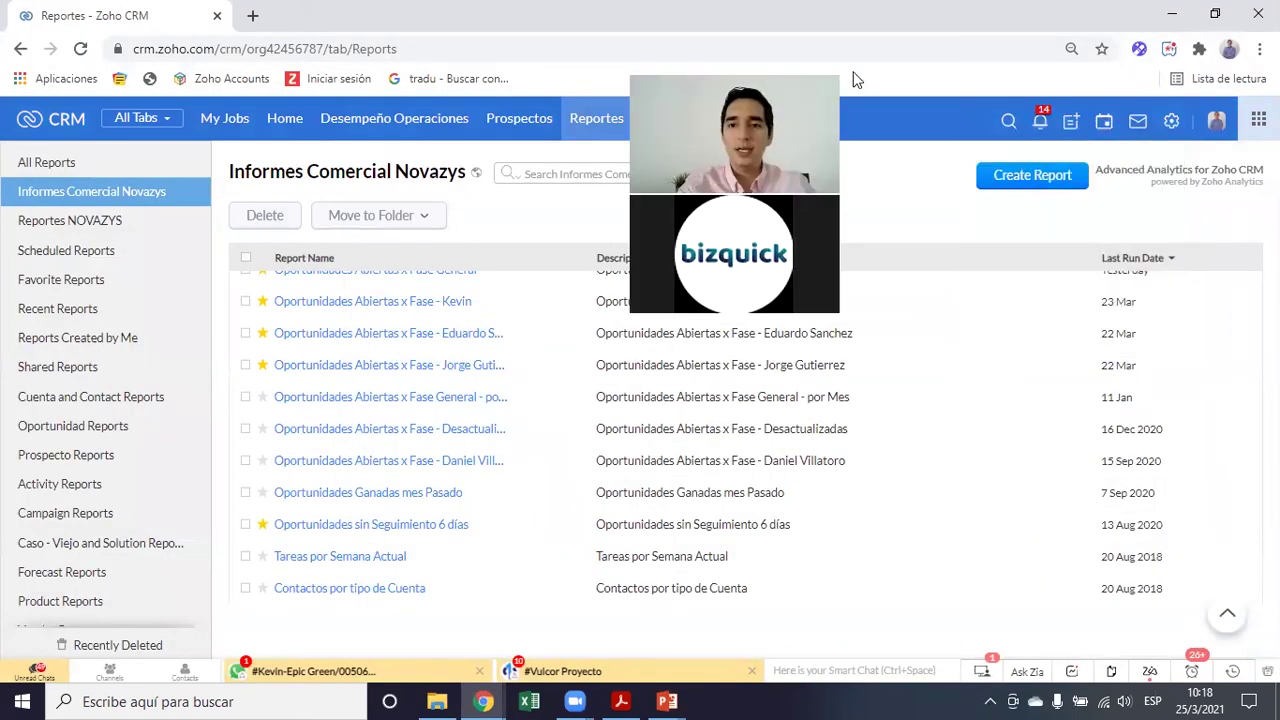
pyautogui.click(1104, 125)
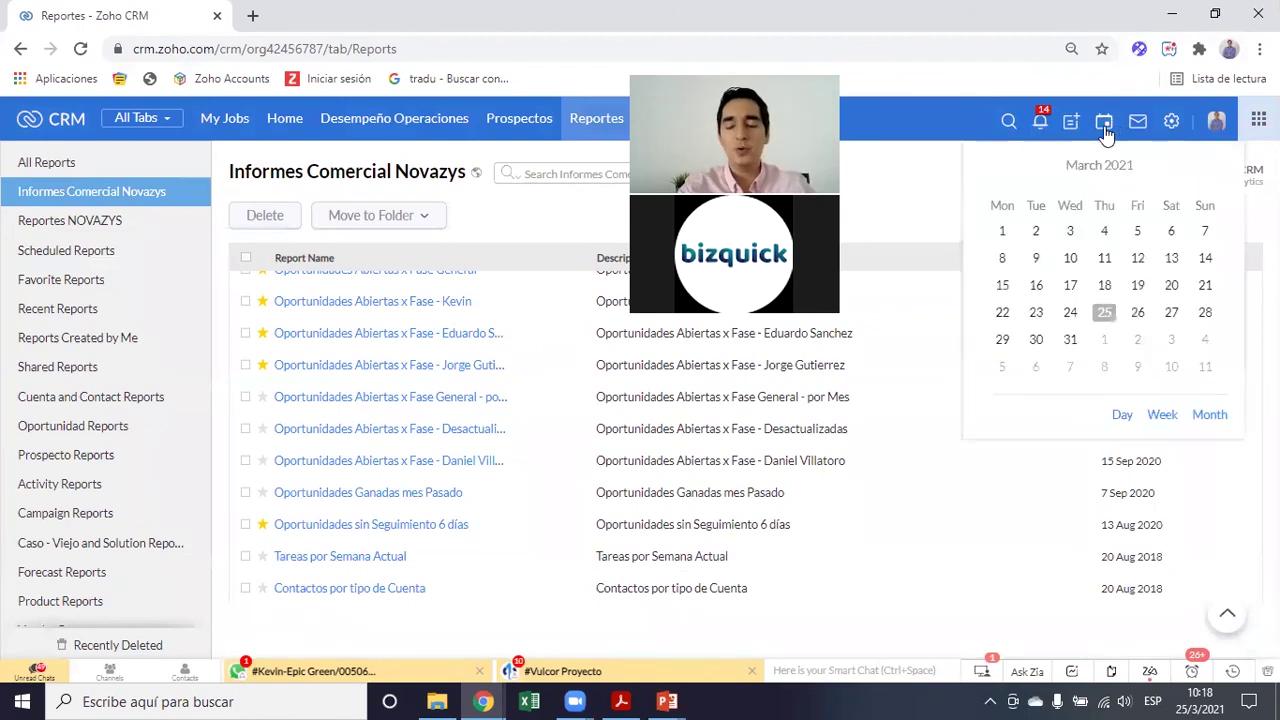
pyautogui.click(1162, 417)
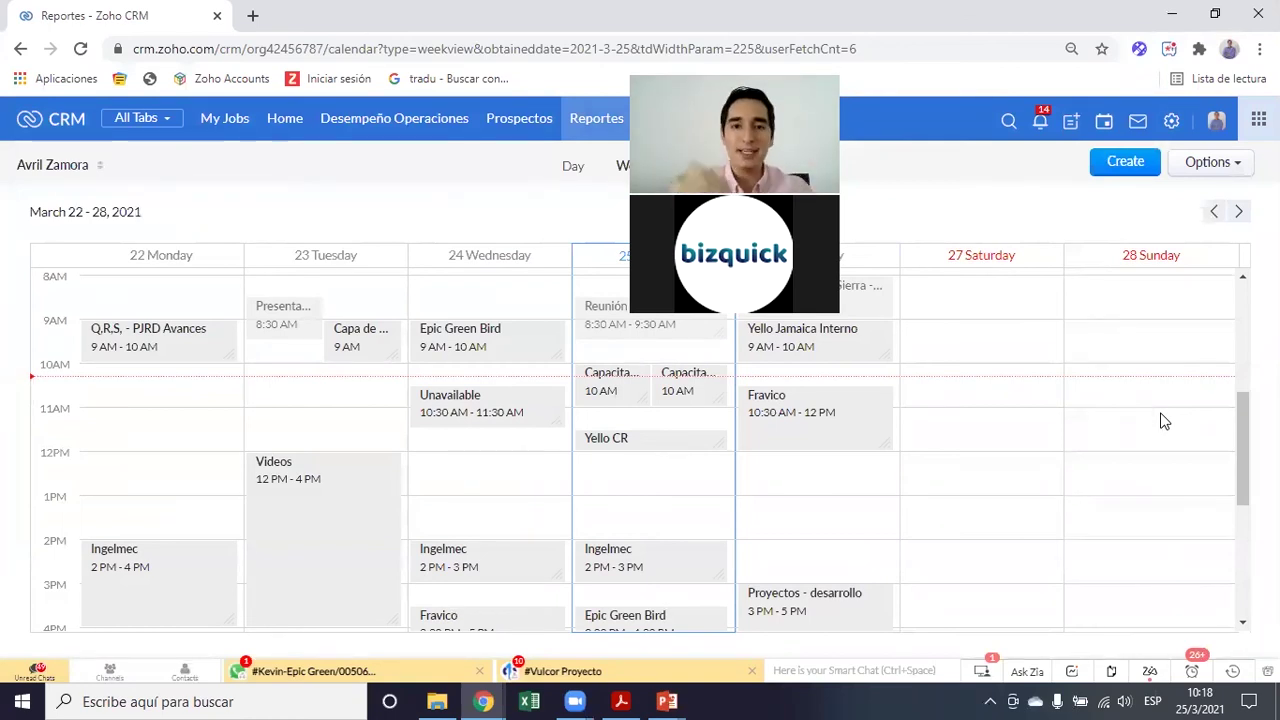
# Switch the week calendar to All Users Meetings, Calls and Appointments and scroll through the per-user rows
pyautogui.click(60, 170)
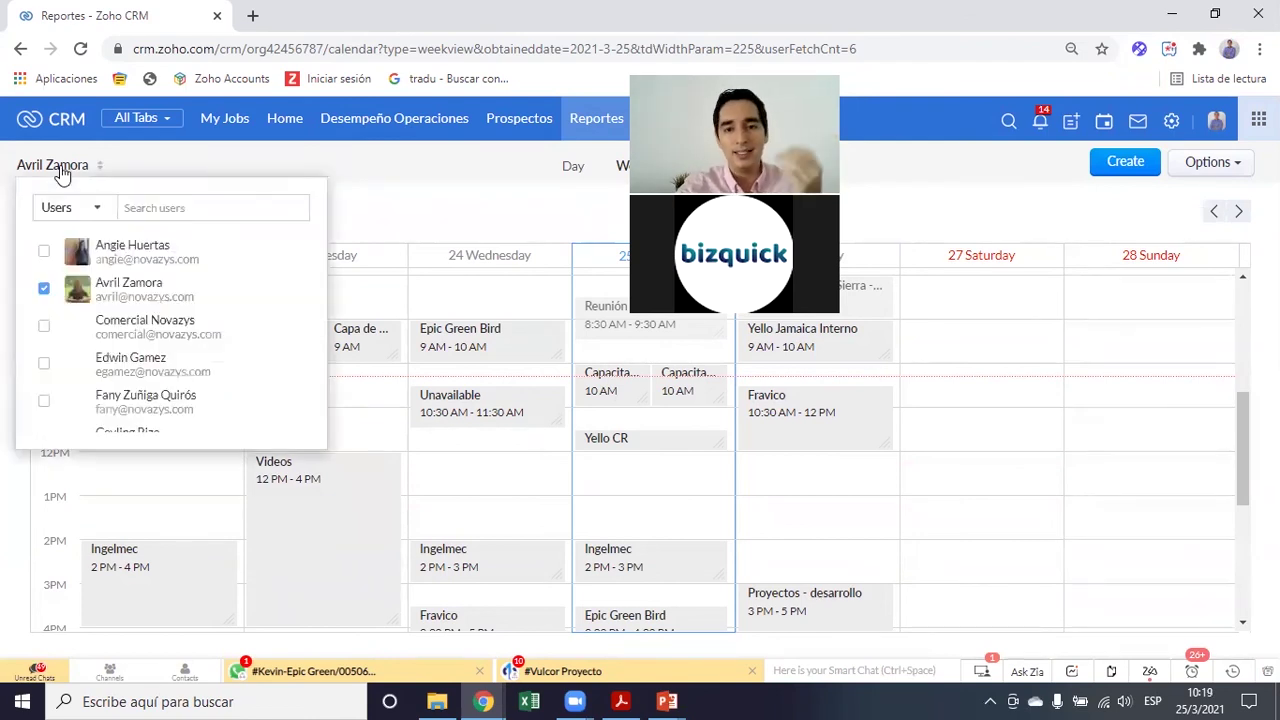
pyautogui.click(62, 210)
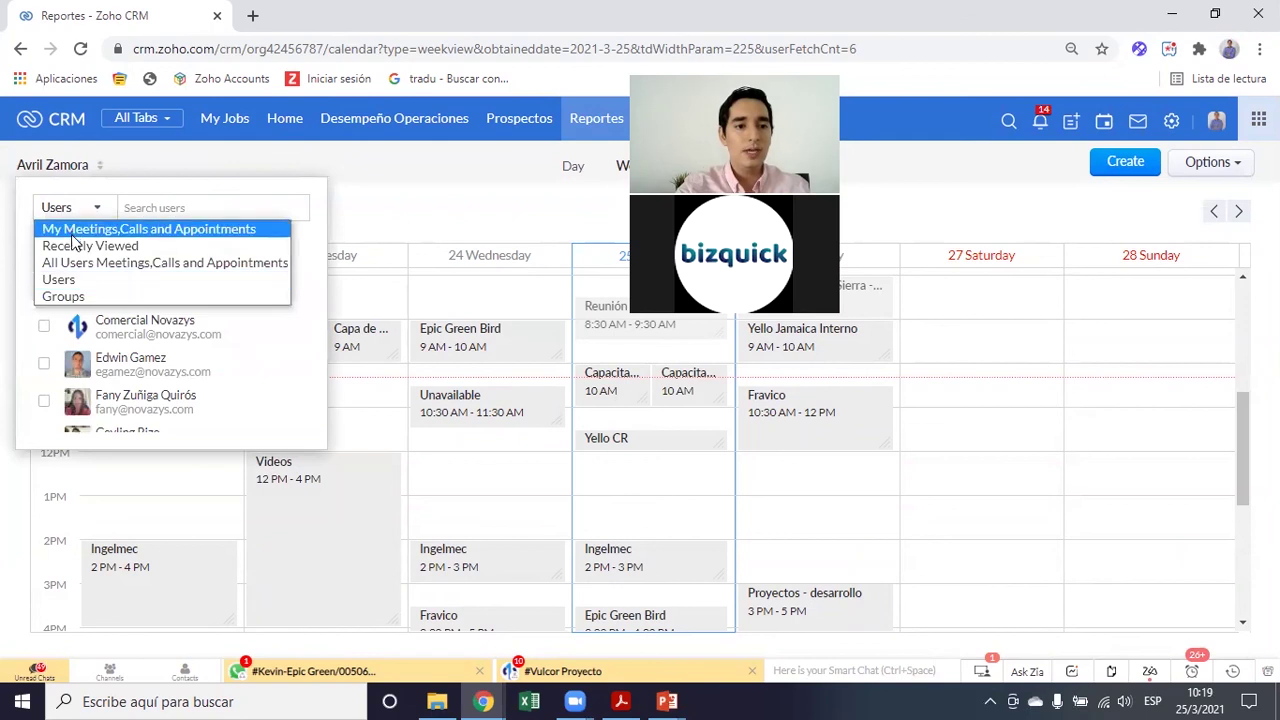
pyautogui.click(85, 262)
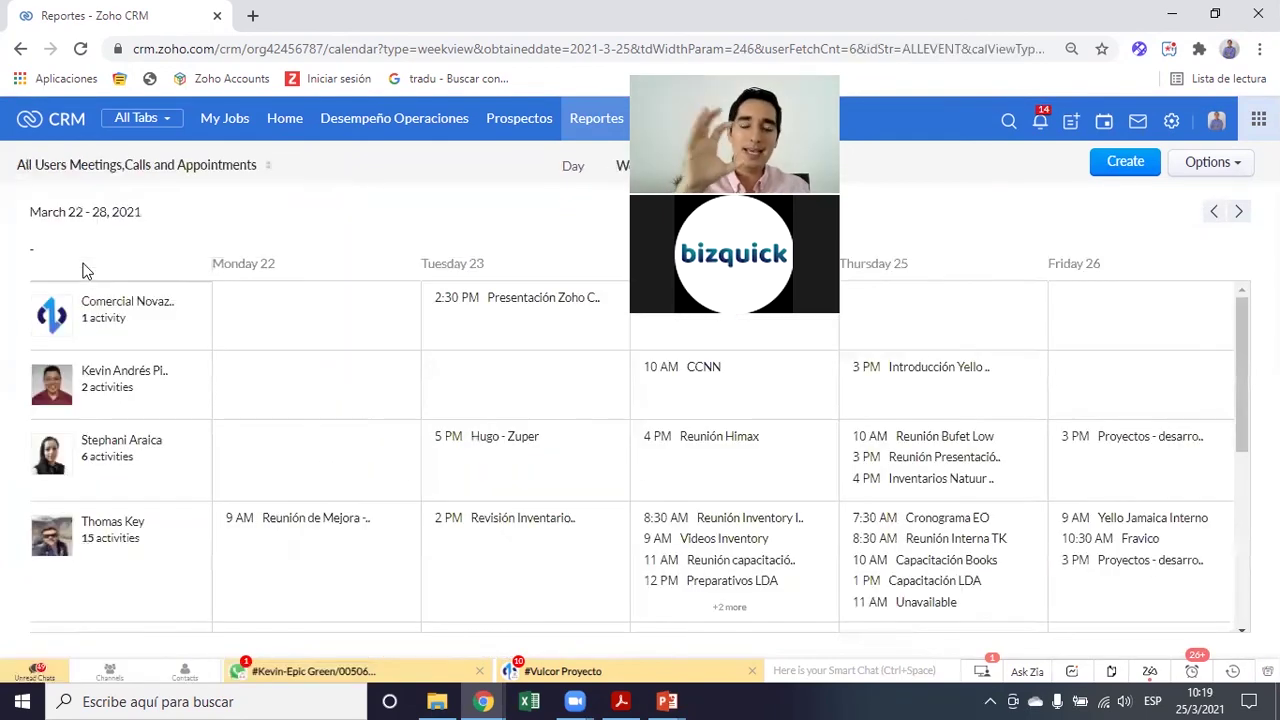
pyautogui.scroll(-2, 420, 466)
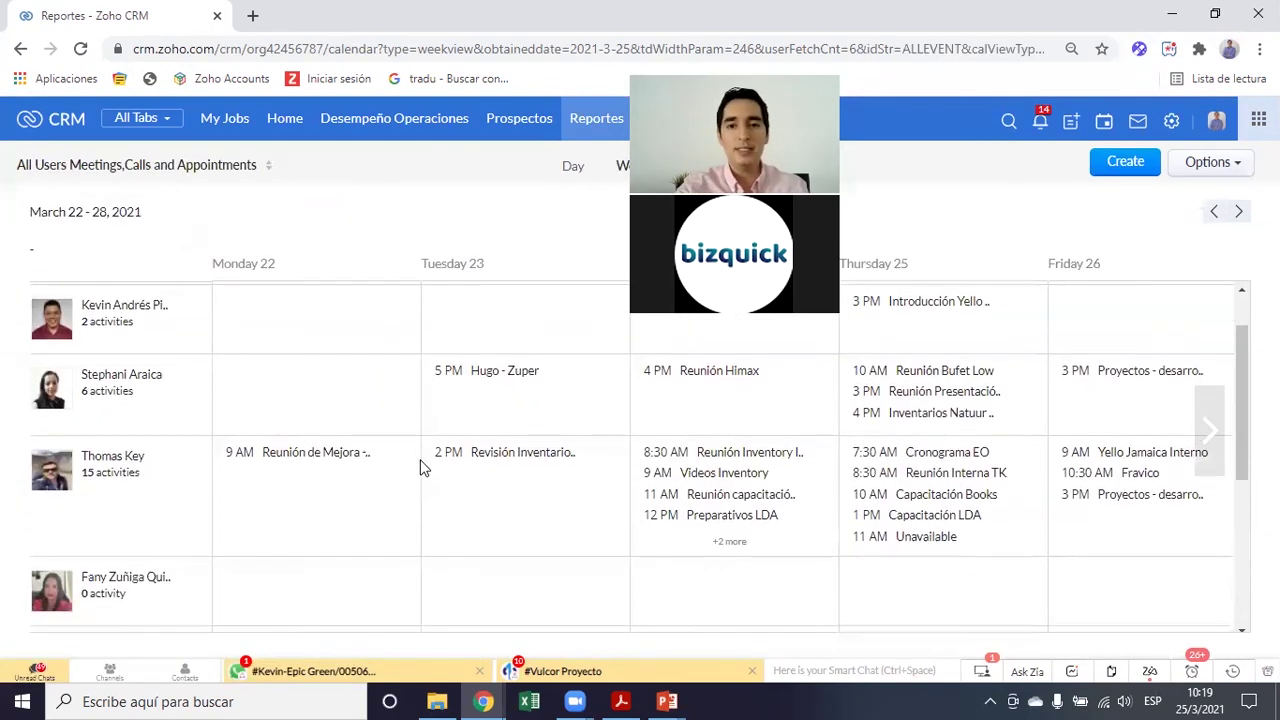
pyautogui.scroll(-3, 420, 468)
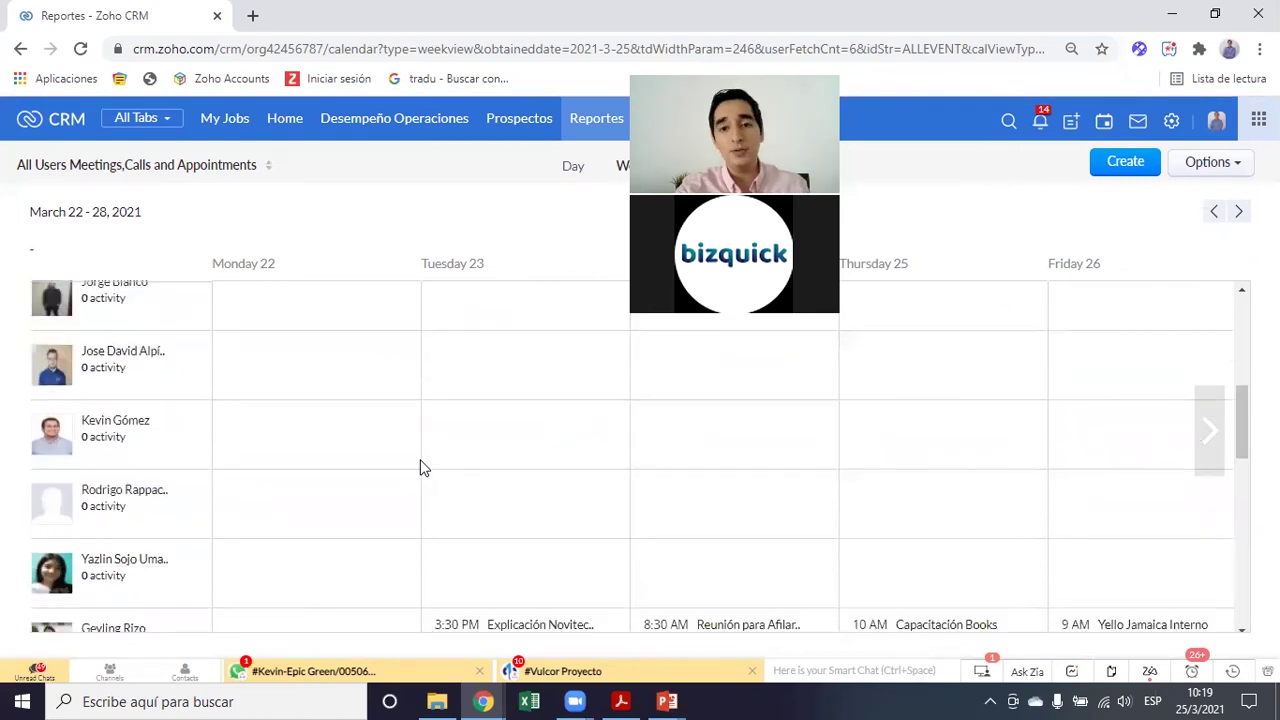
pyautogui.scroll(-3, 420, 468)
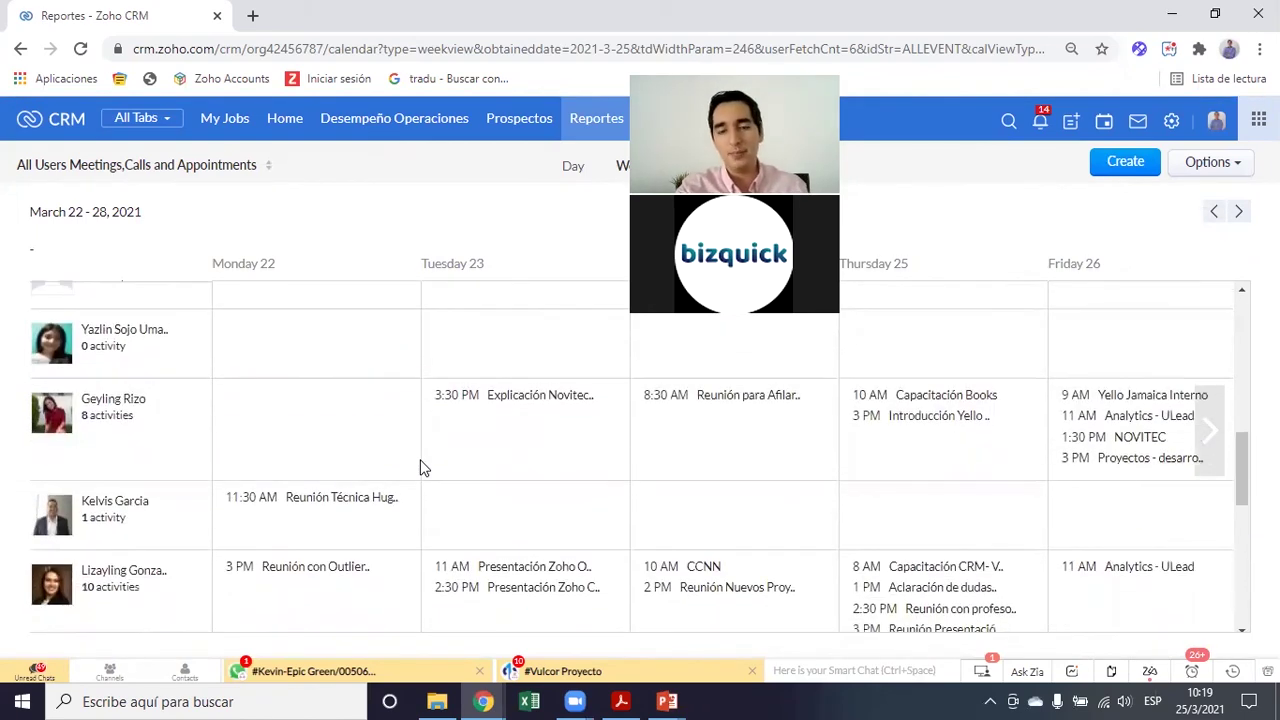
pyautogui.scroll(-2, 420, 468)
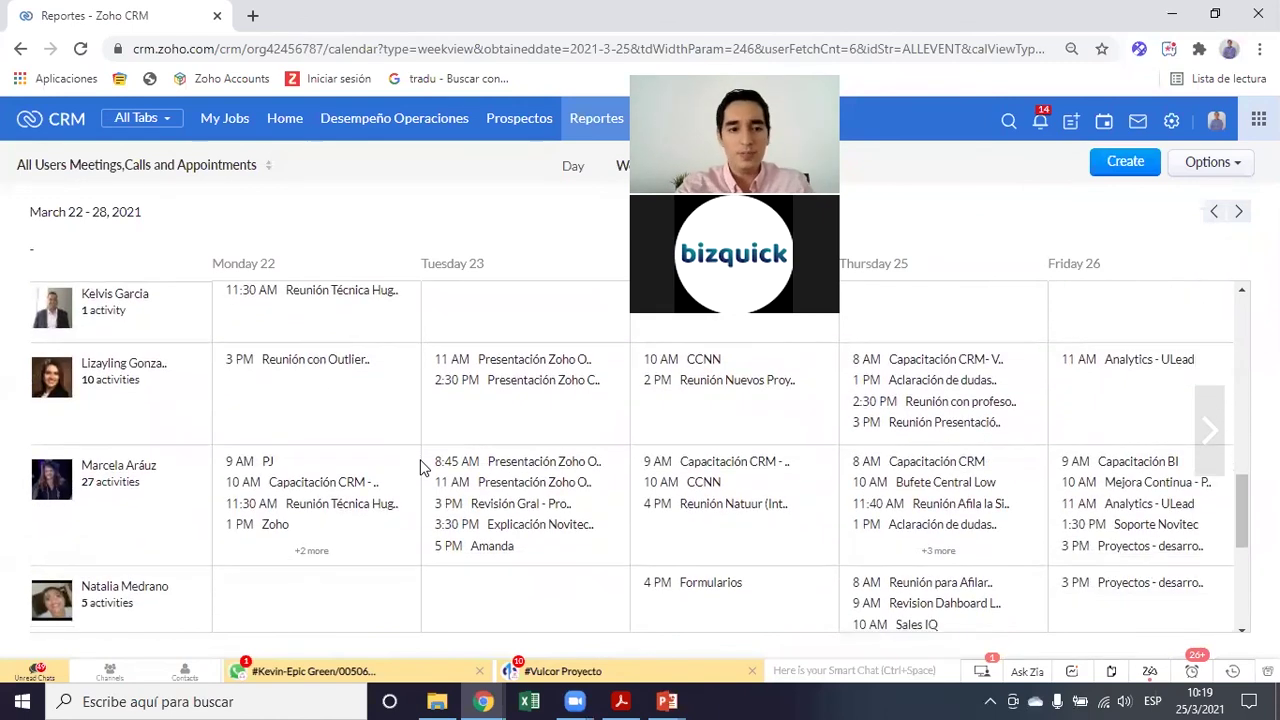
pyautogui.scroll(-1, 420, 468)
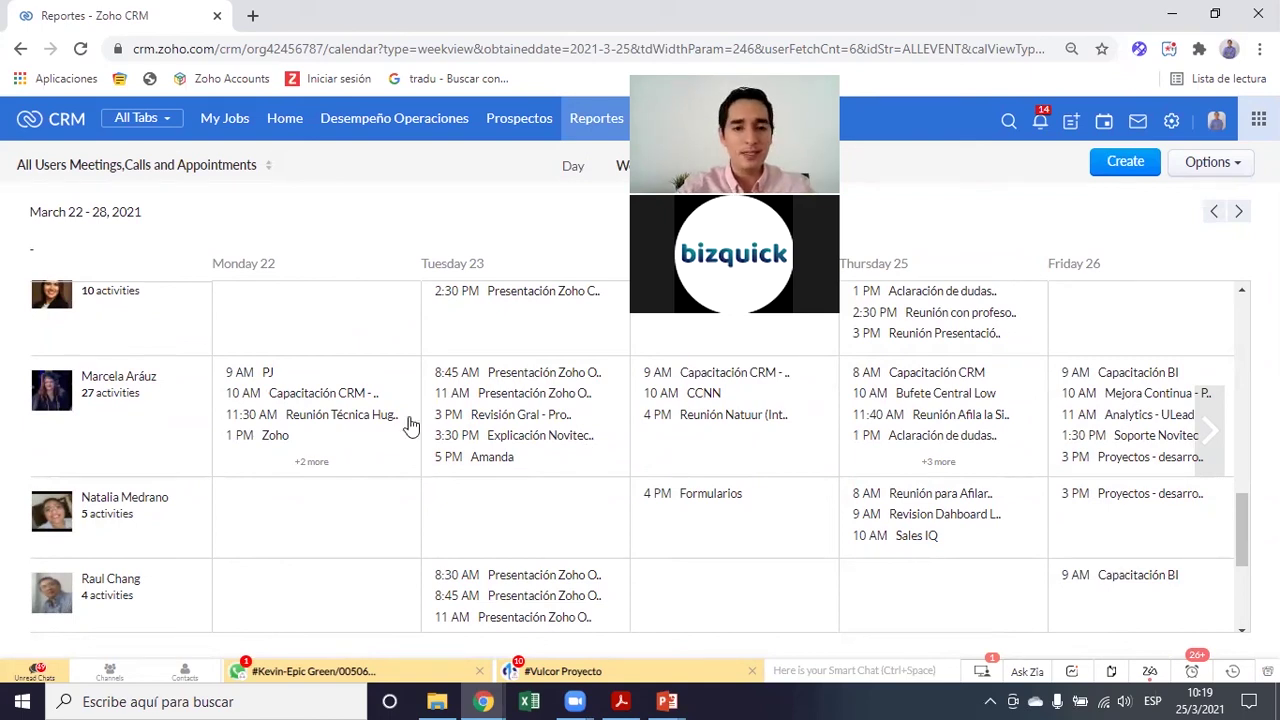
pyautogui.scroll(-10, 330, 505)
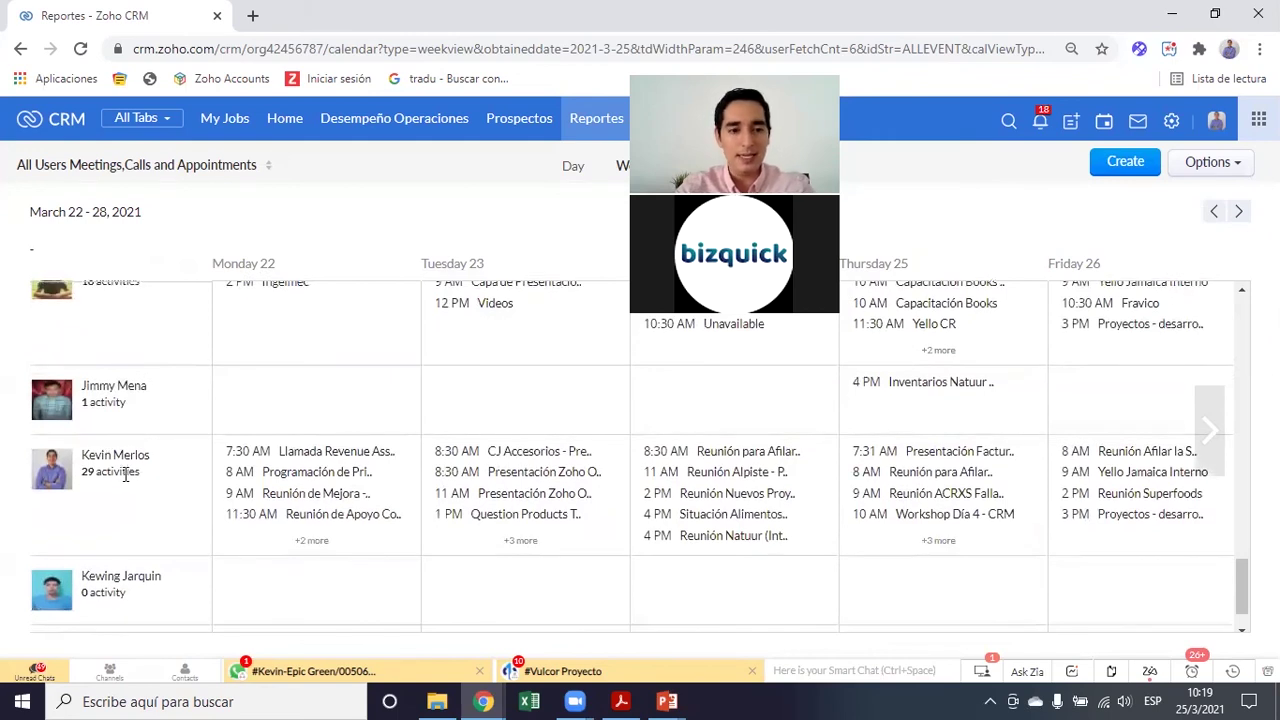
pyautogui.scroll(-1, 125, 475)
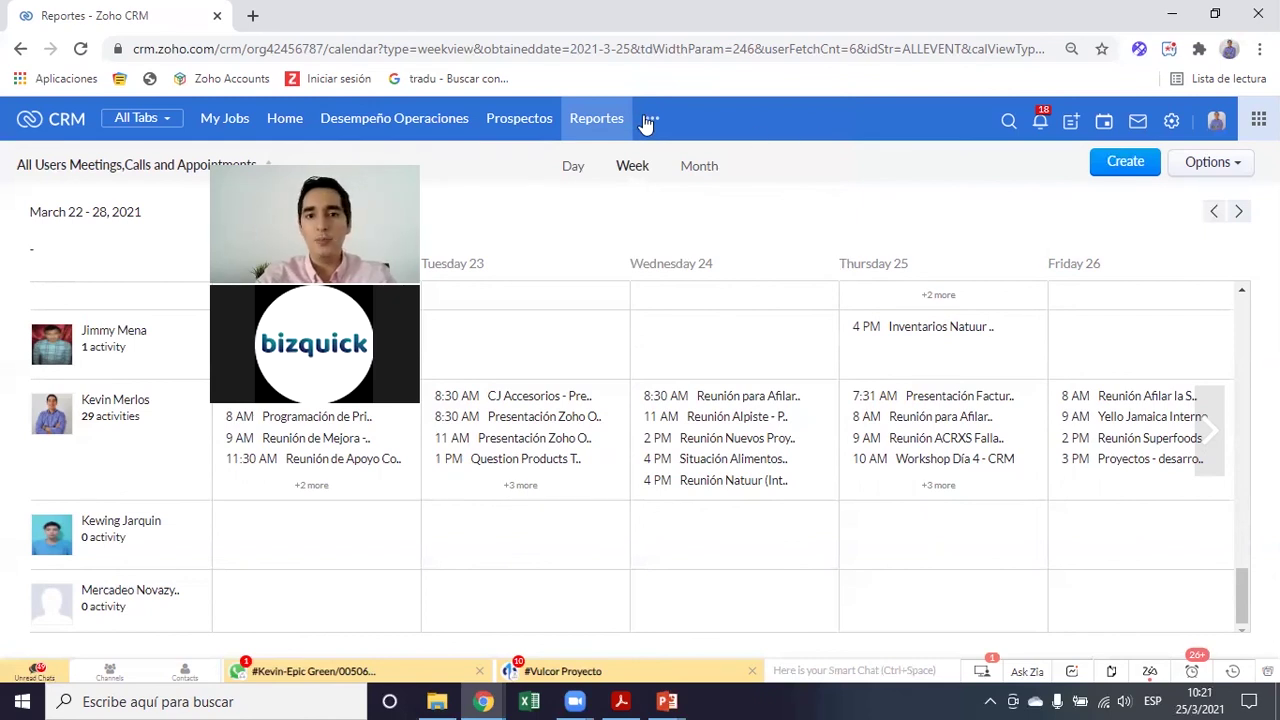
# Go to Reportes and start a new report with Create Report
pyautogui.click(596, 122)
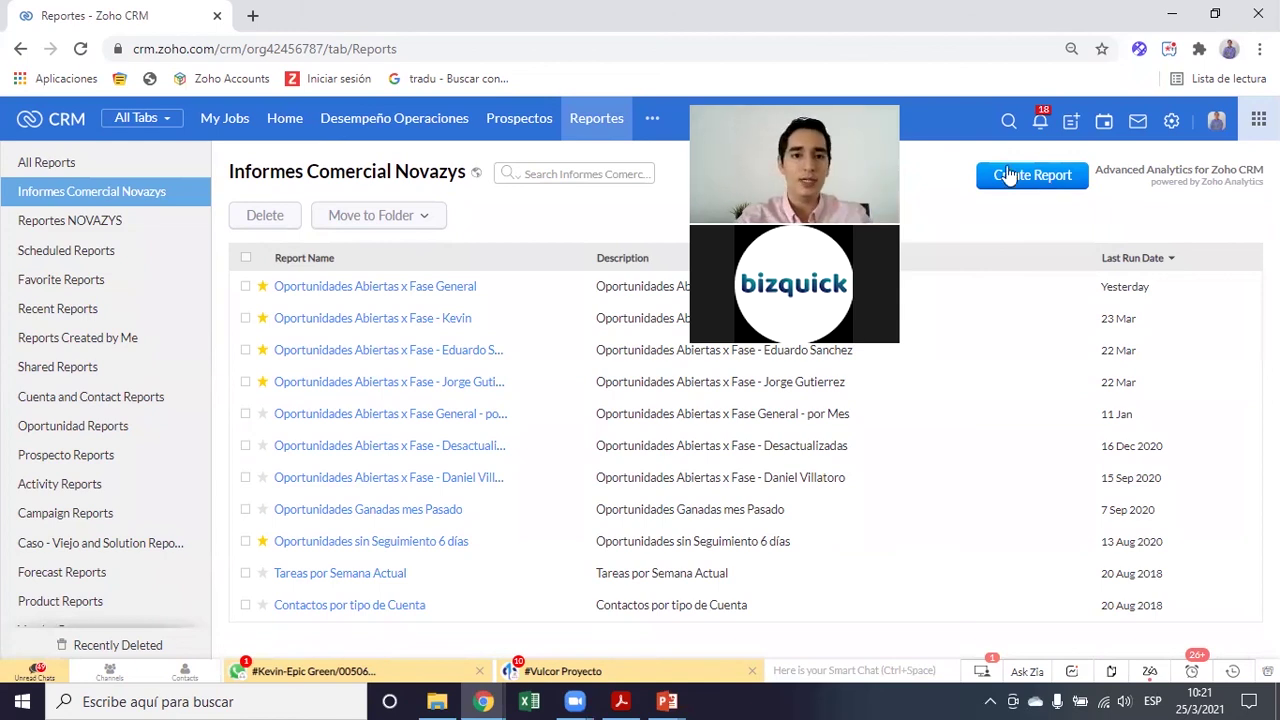
pyautogui.click(997, 180)
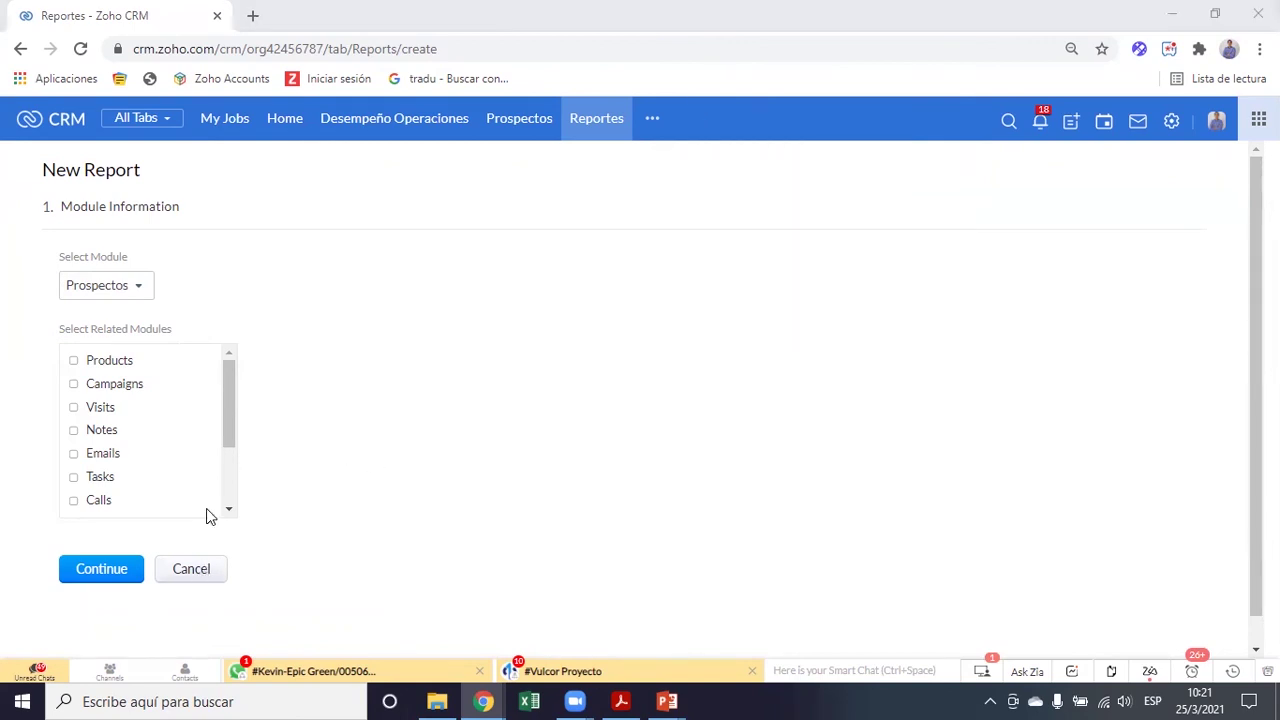
# Search the module list and choose Meetings as the new report's module
pyautogui.click(110, 288)
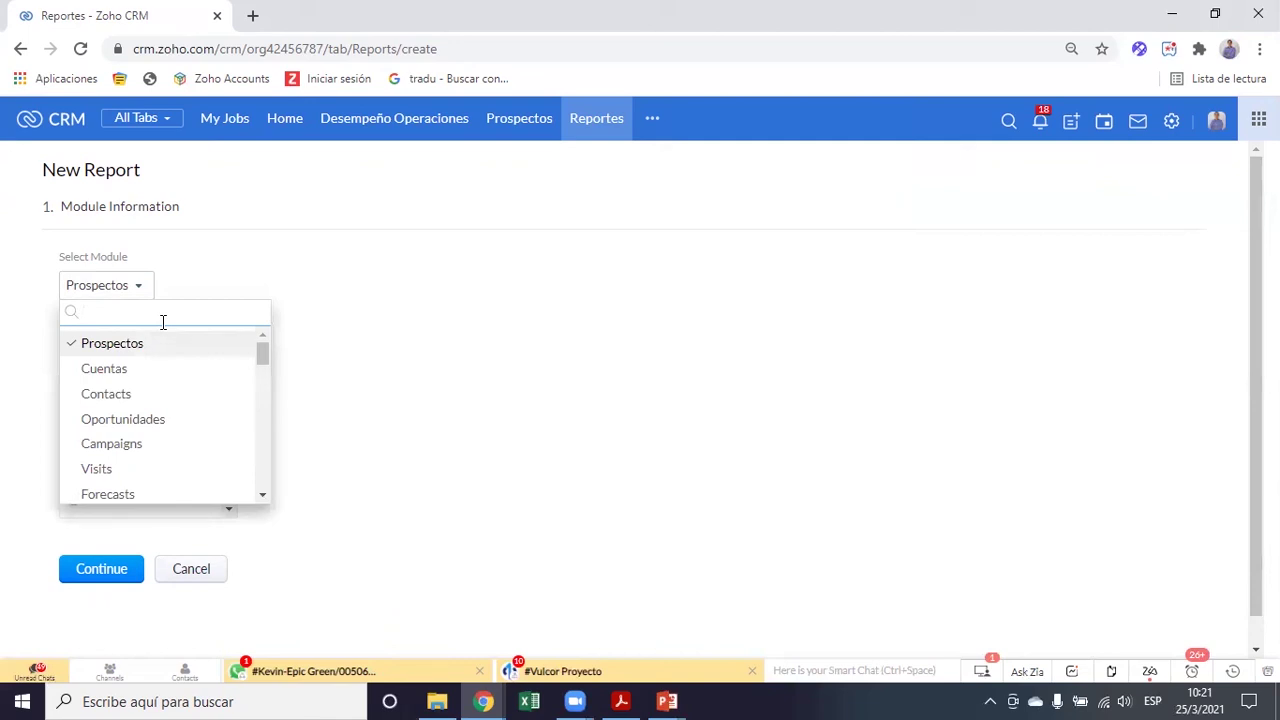
pyautogui.write('ar')
pyautogui.press('BackSpace')
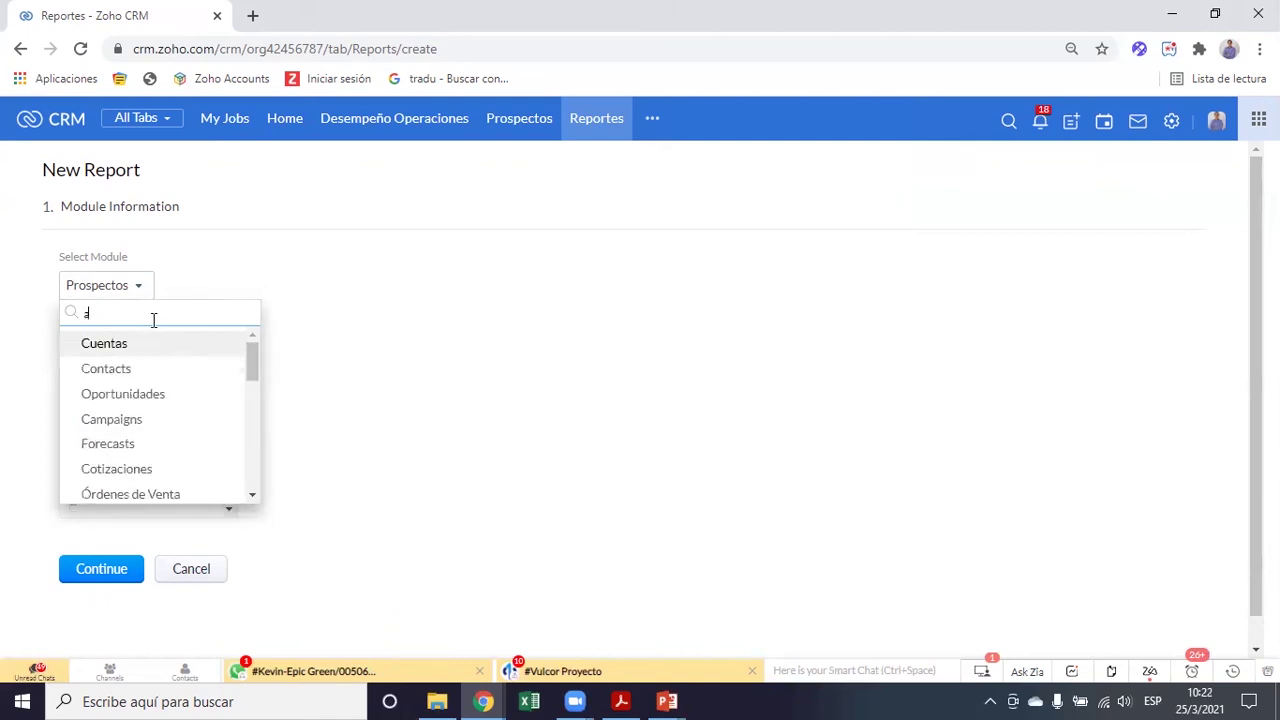
pyautogui.write('ct')
pyautogui.press('BackSpace')
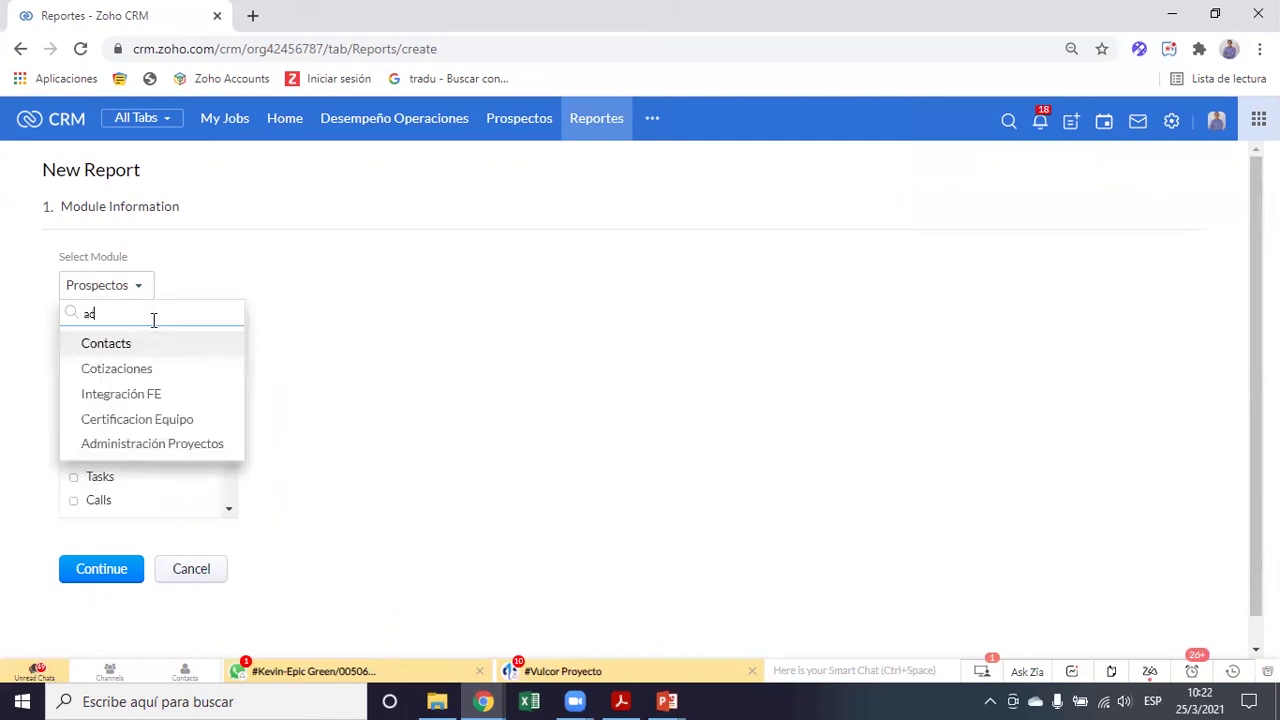
pyautogui.press('BackSpace')
pyautogui.press('BackSpace')
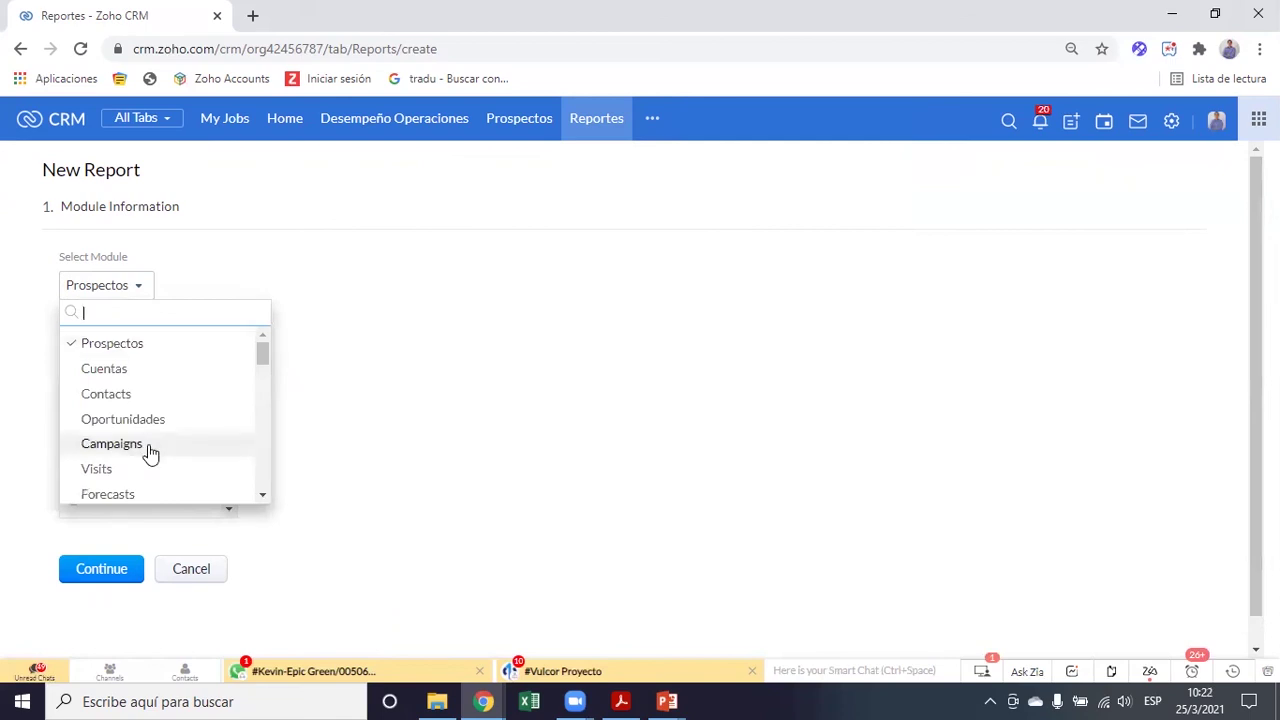
pyautogui.scroll(-1, 149, 452)
pyautogui.scroll(-4, 148, 460)
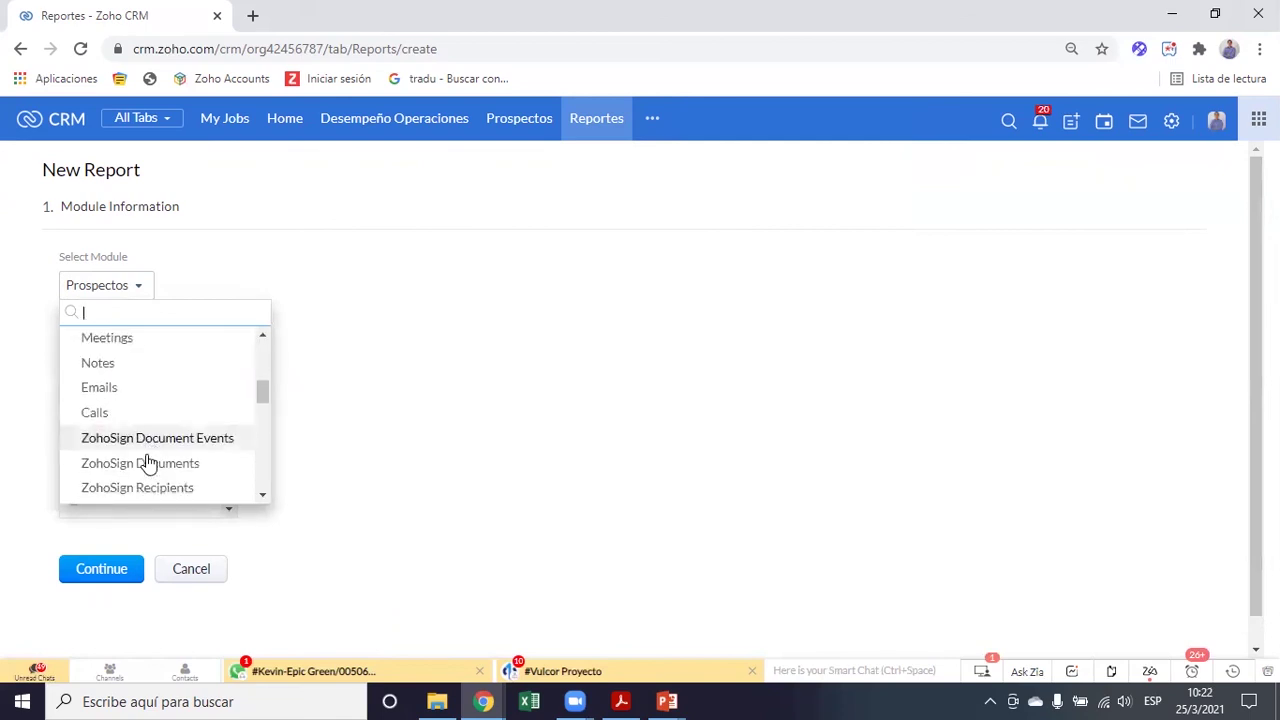
pyautogui.scroll(-2, 148, 460)
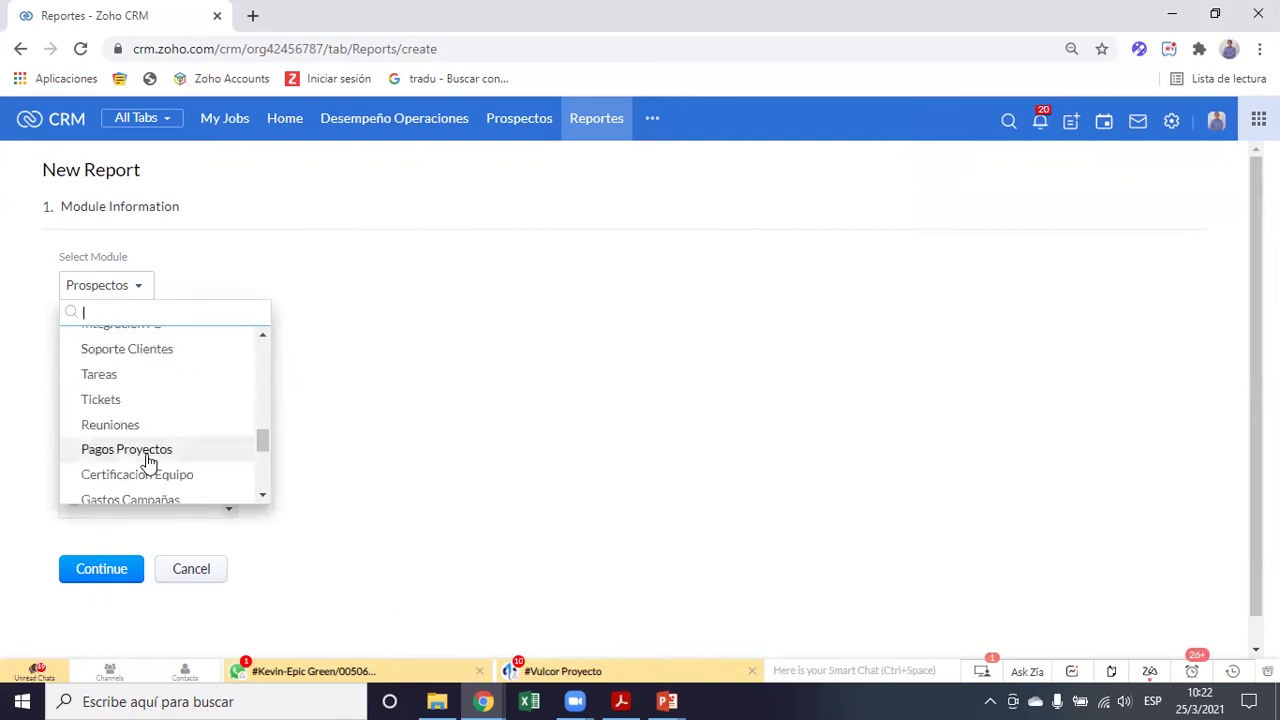
pyautogui.write('m')
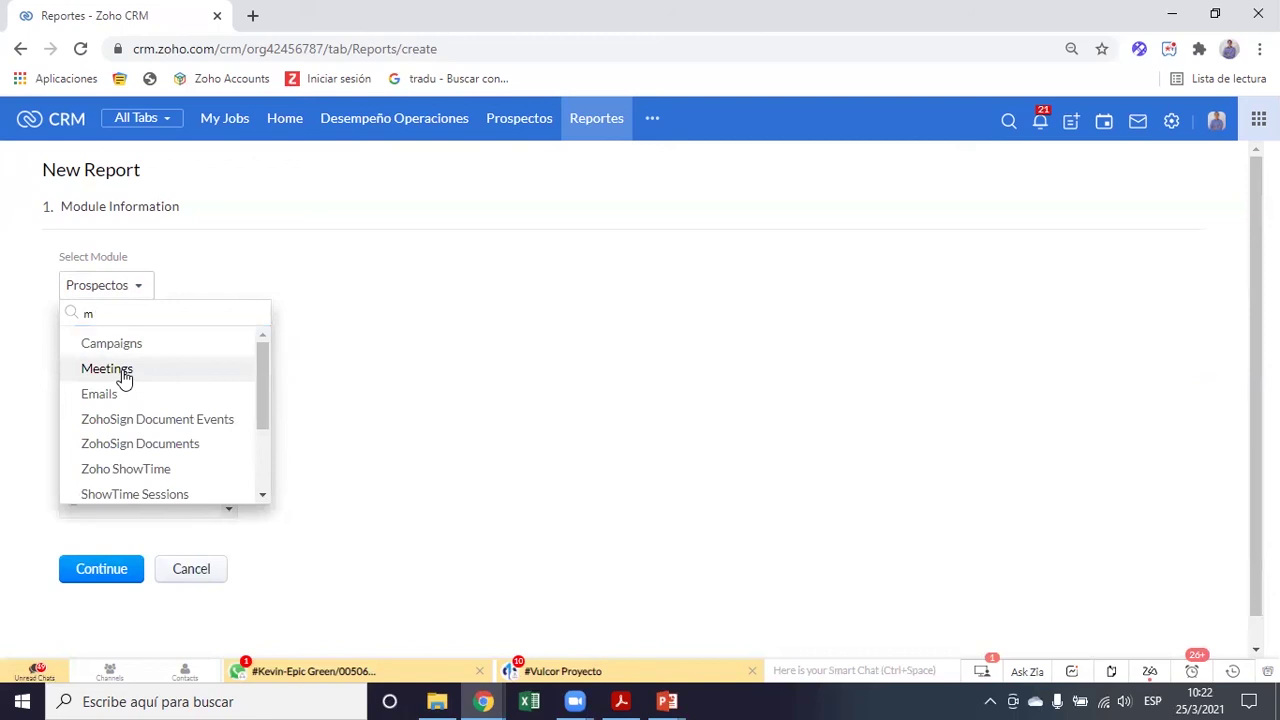
pyautogui.click(123, 372)
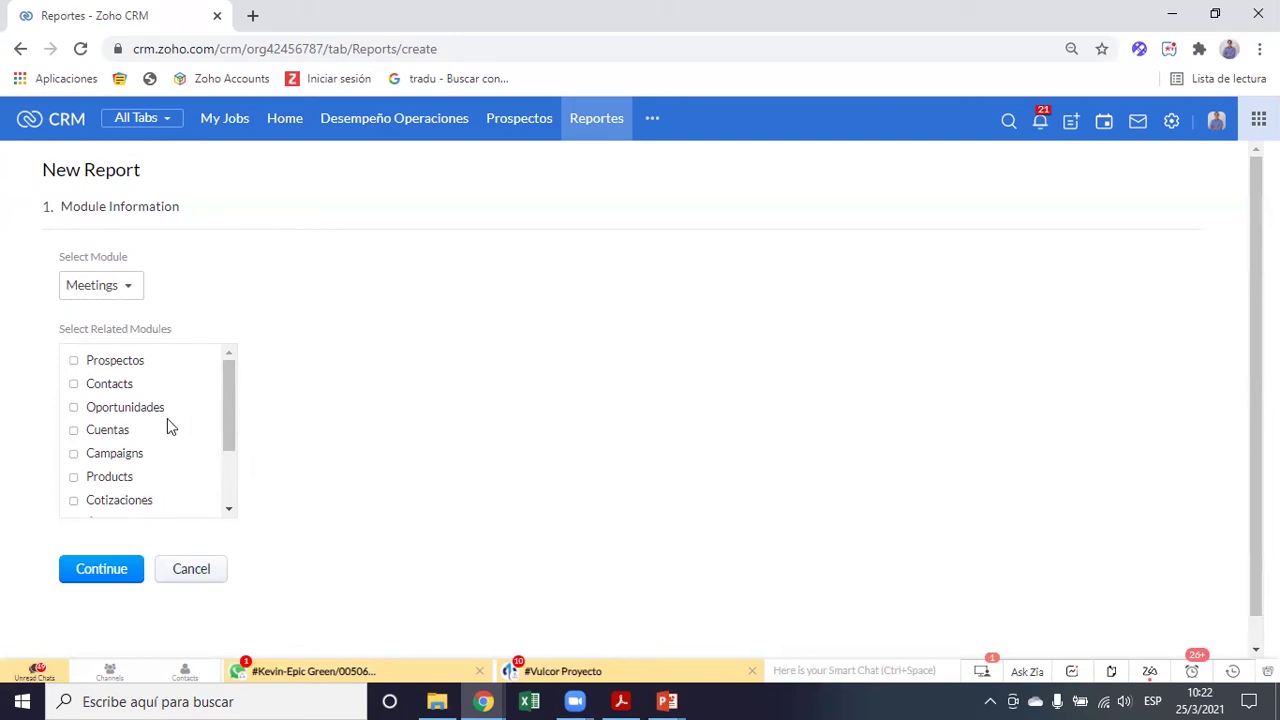
pyautogui.scroll(-2, 167, 418)
pyautogui.scroll(2, 167, 418)
# Continue to the report-type step and choose Matrix Report for the Meetings report
pyautogui.click(87, 580)
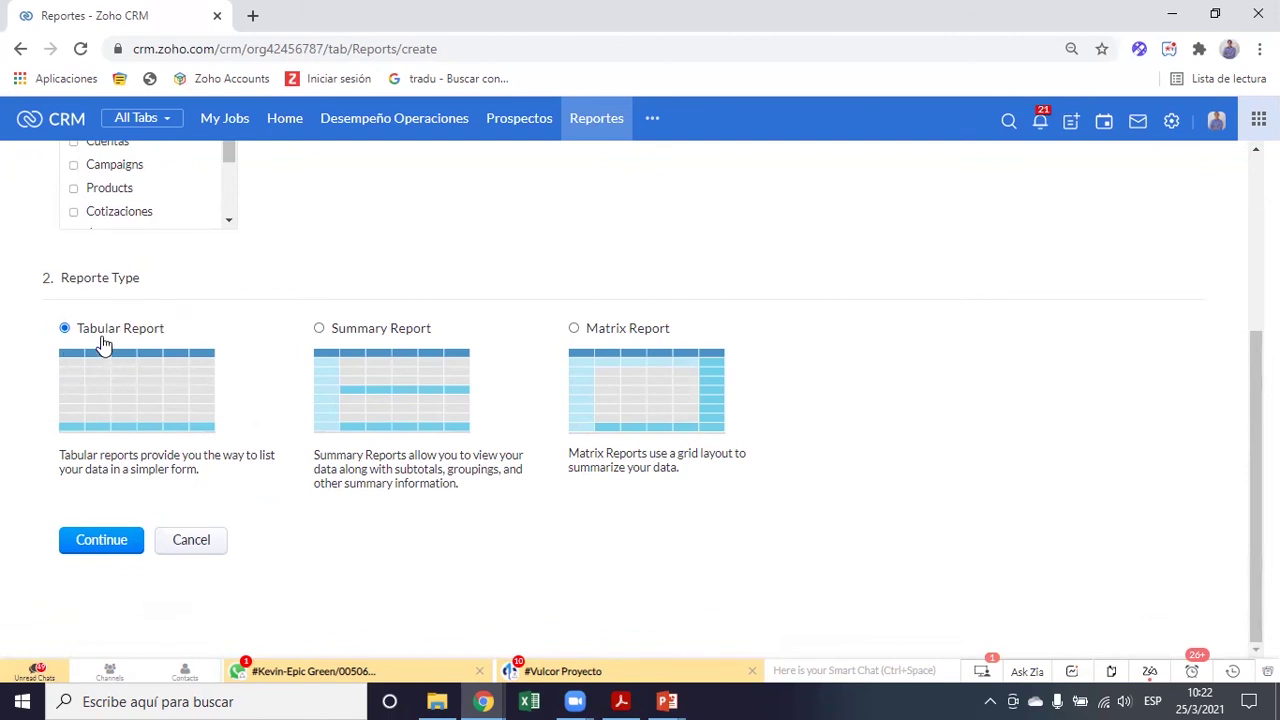
pyautogui.scroll(1, 104, 345)
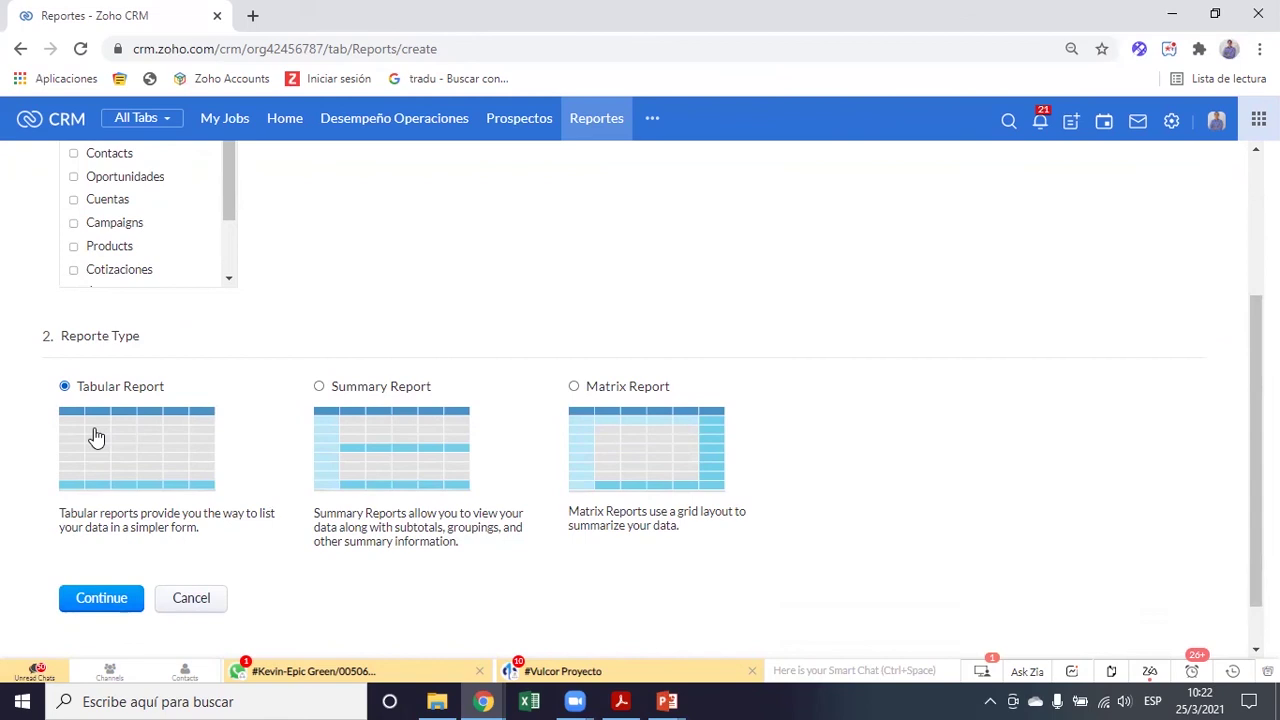
pyautogui.scroll(5, 97, 436)
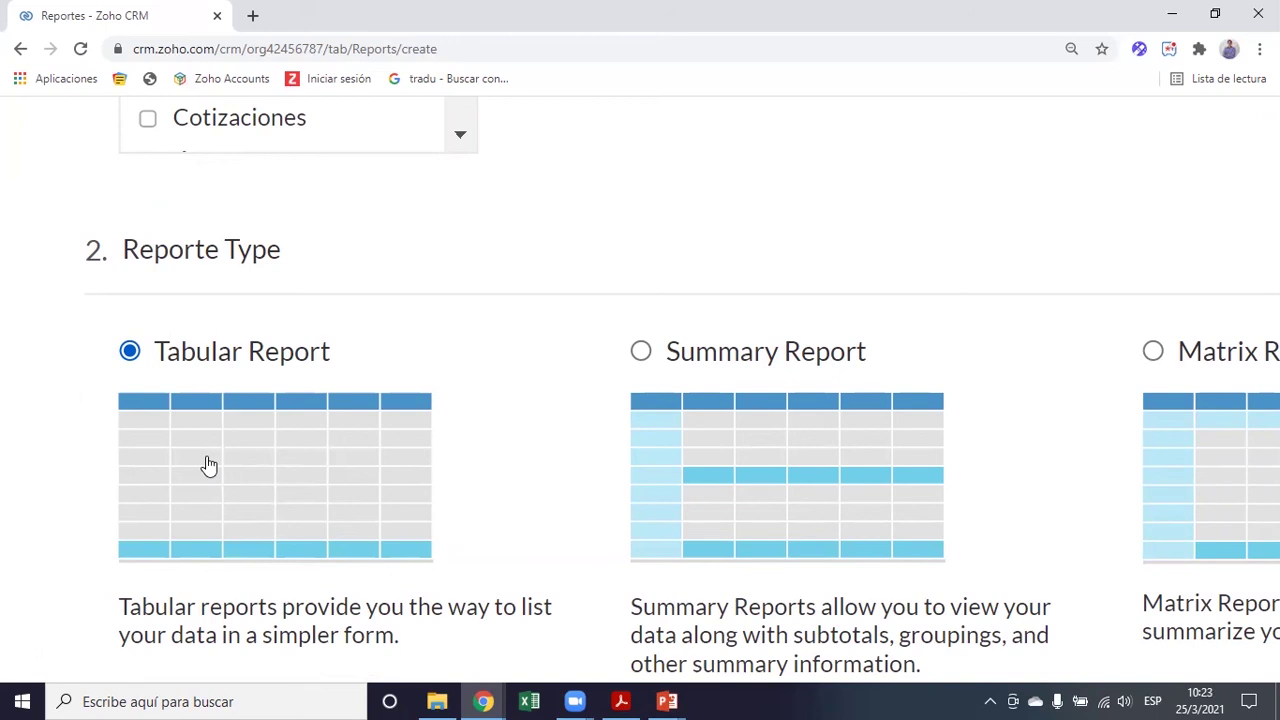
pyautogui.scroll(-5, 208, 465)
pyautogui.hscroll(2, 206, 466)
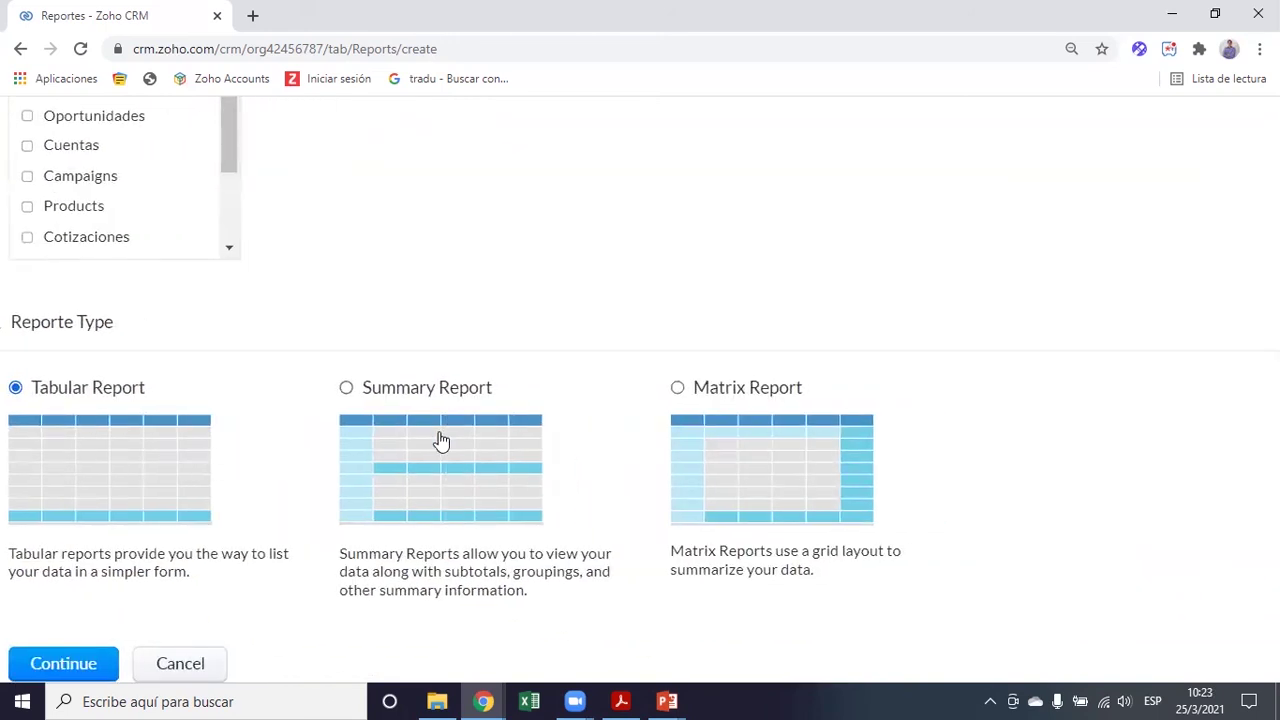
pyautogui.scroll(-1, 433, 440)
pyautogui.click(347, 333)
pyautogui.scroll(2, 475, 390)
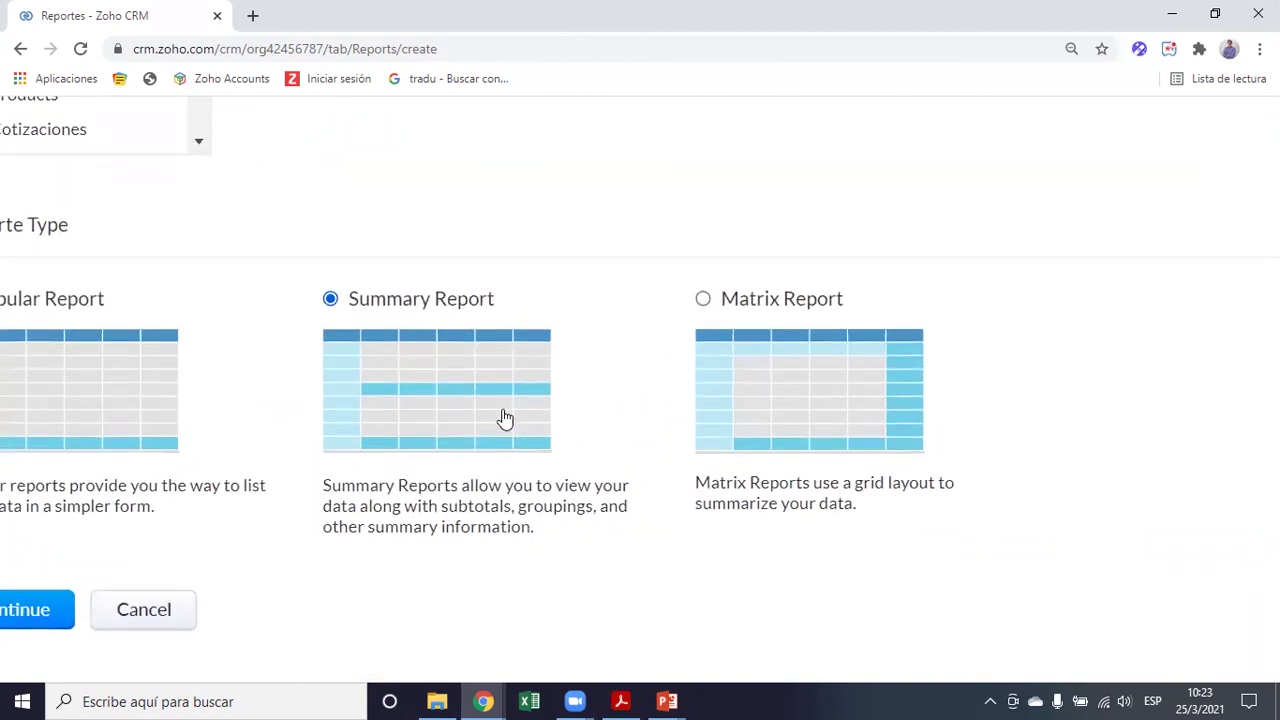
pyautogui.scroll(3, 480, 412)
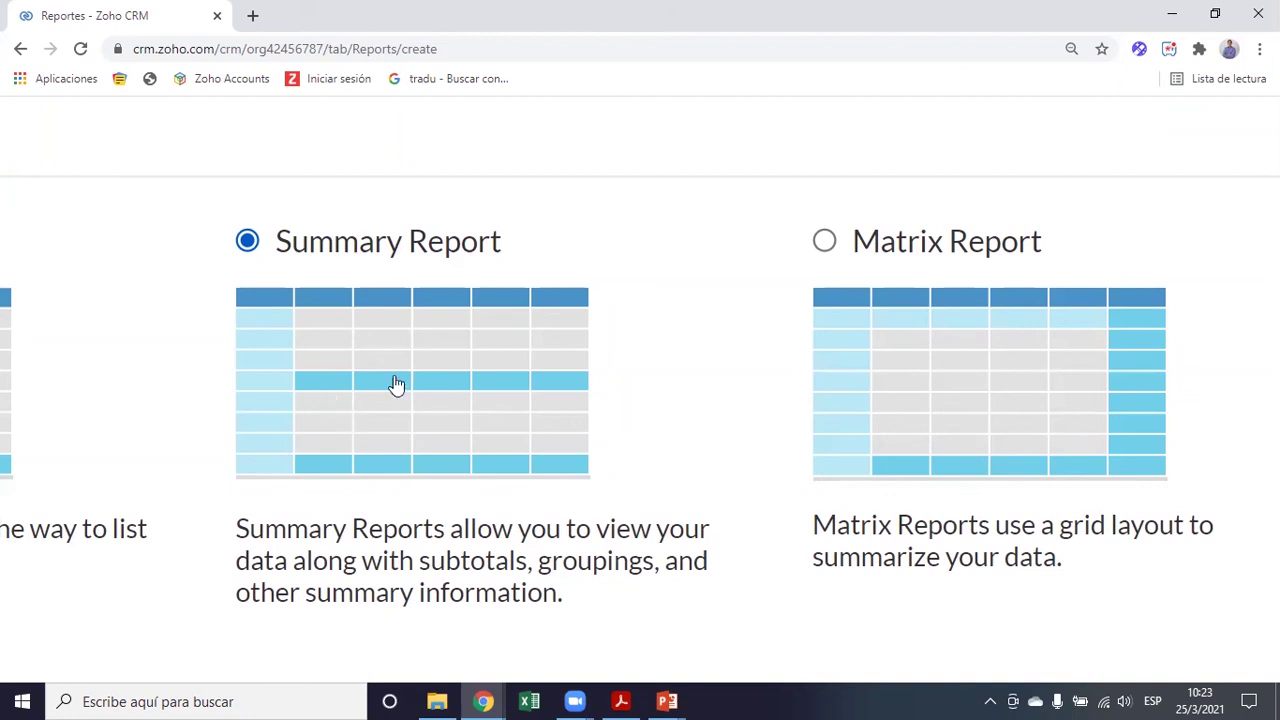
pyautogui.scroll(-3, 400, 369)
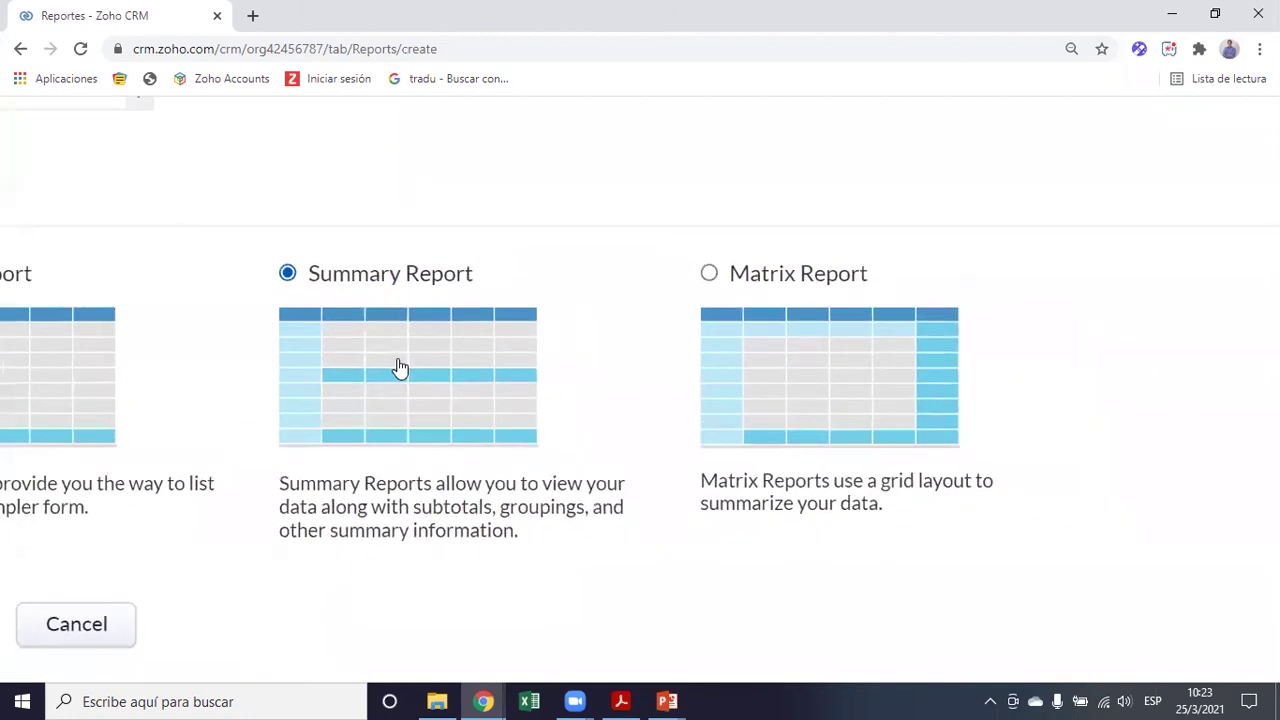
pyautogui.hscroll(1, 493, 377)
pyautogui.click(614, 273)
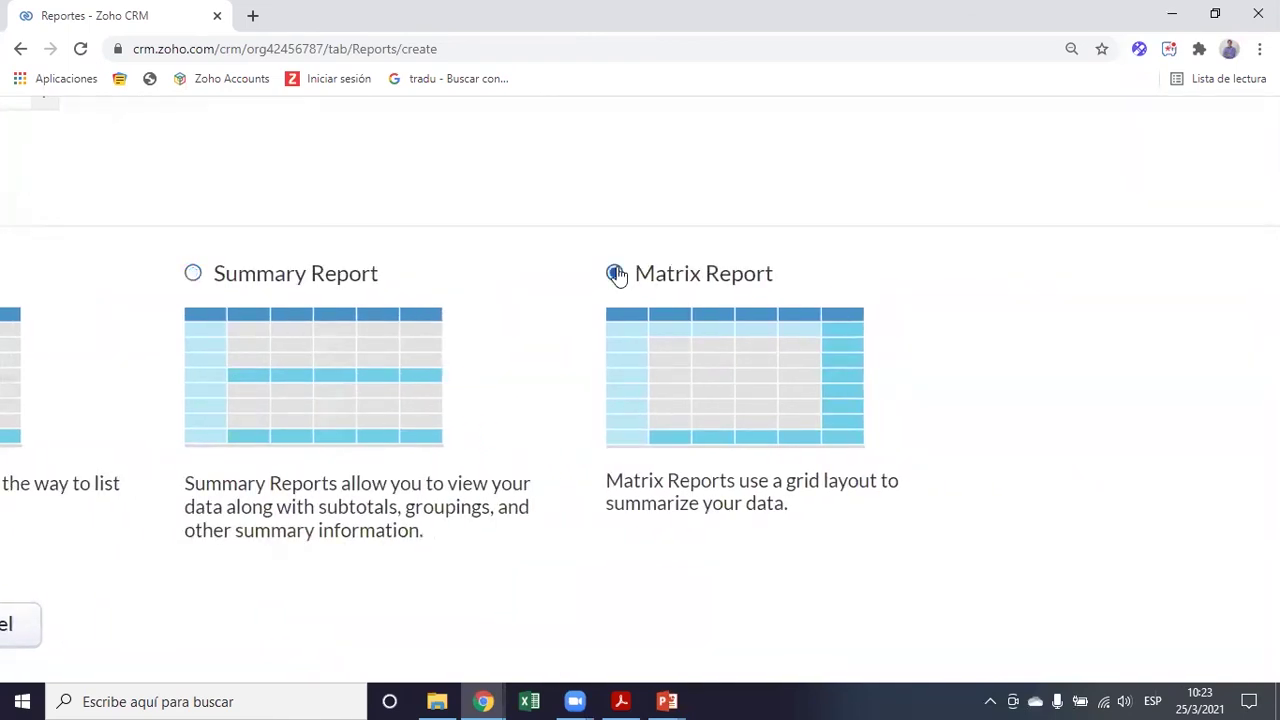
pyautogui.scroll(3, 792, 323)
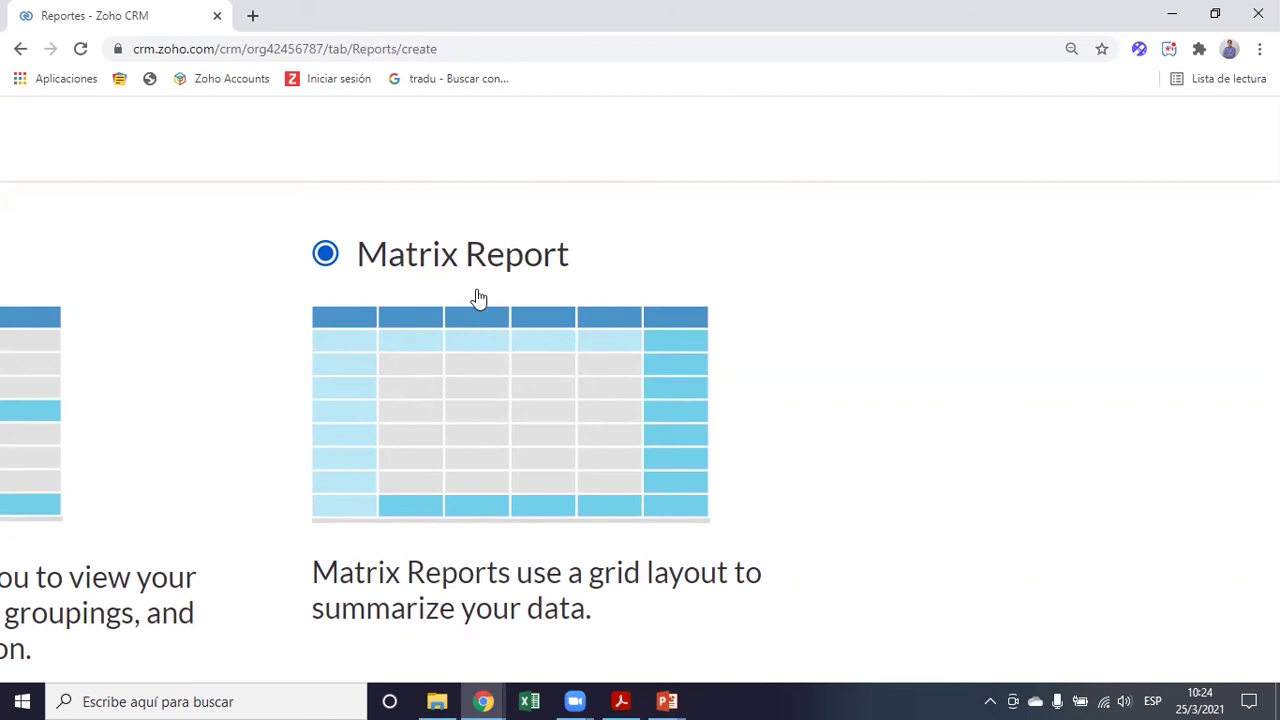
pyautogui.scroll(-2, 450, 419)
pyautogui.scroll(-1, 452, 419)
pyautogui.scroll(3, 449, 420)
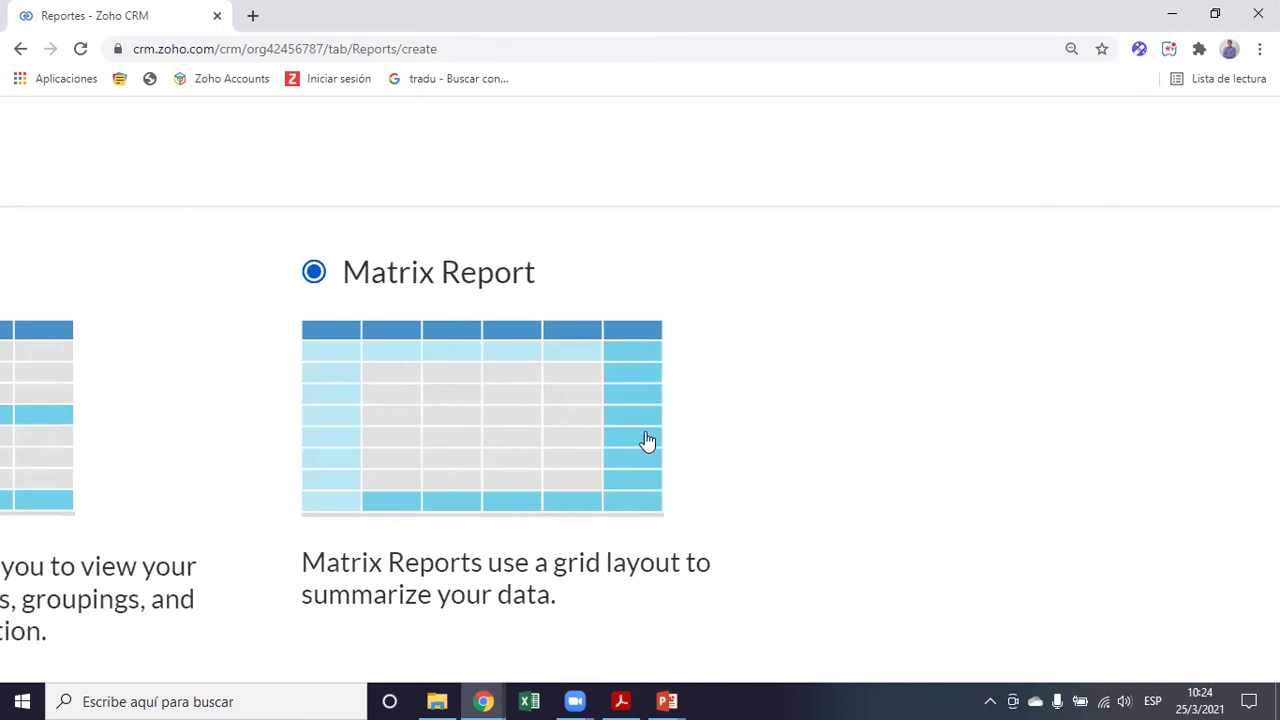
pyautogui.hotkey('ctrl', '-')
pyautogui.hotkey('ctrl', '-')
pyautogui.hotkey('ctrl', '-')
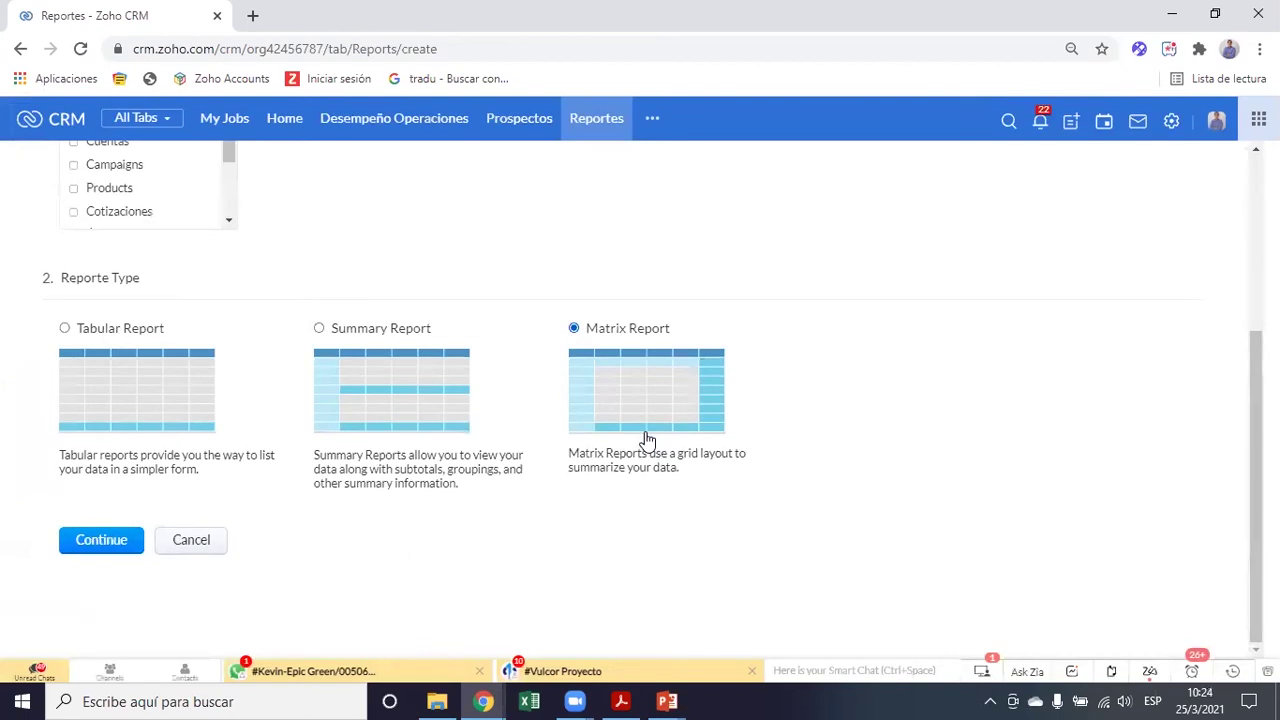
pyautogui.scroll(1, 647, 440)
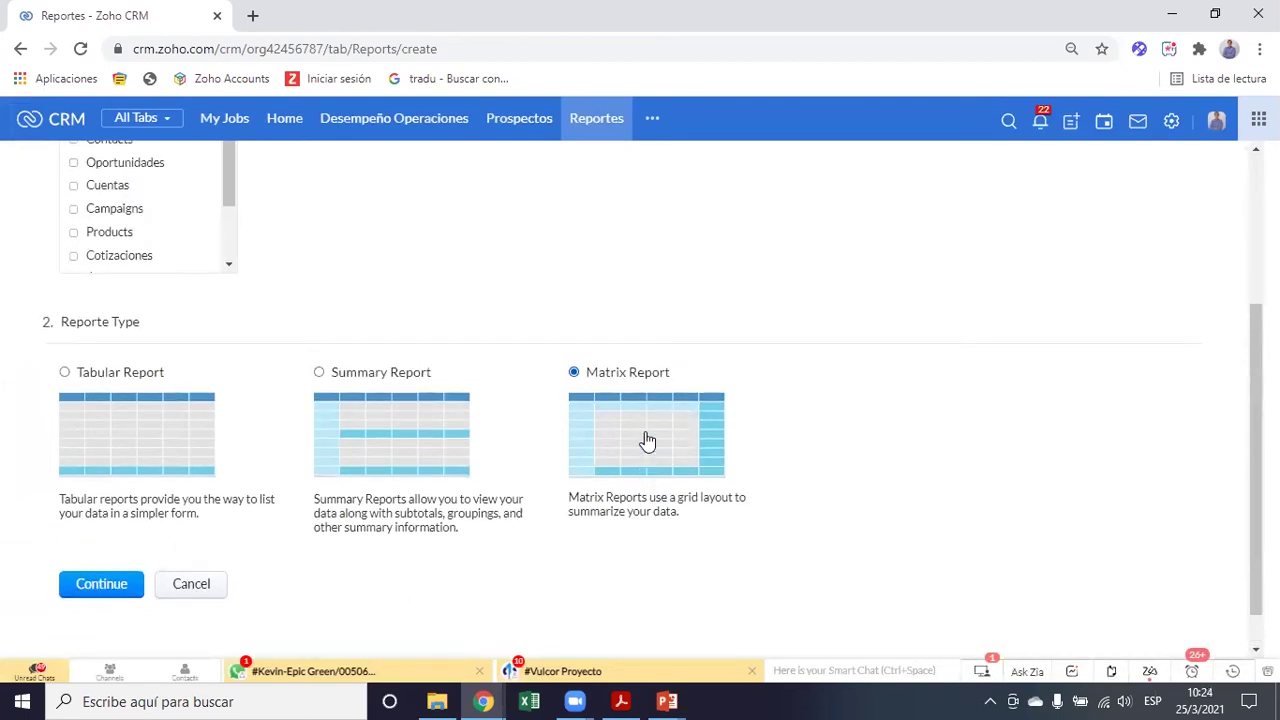
# Change the report type to Summary Report and continue to the columns step
pyautogui.click(318, 376)
pyautogui.click(101, 584)
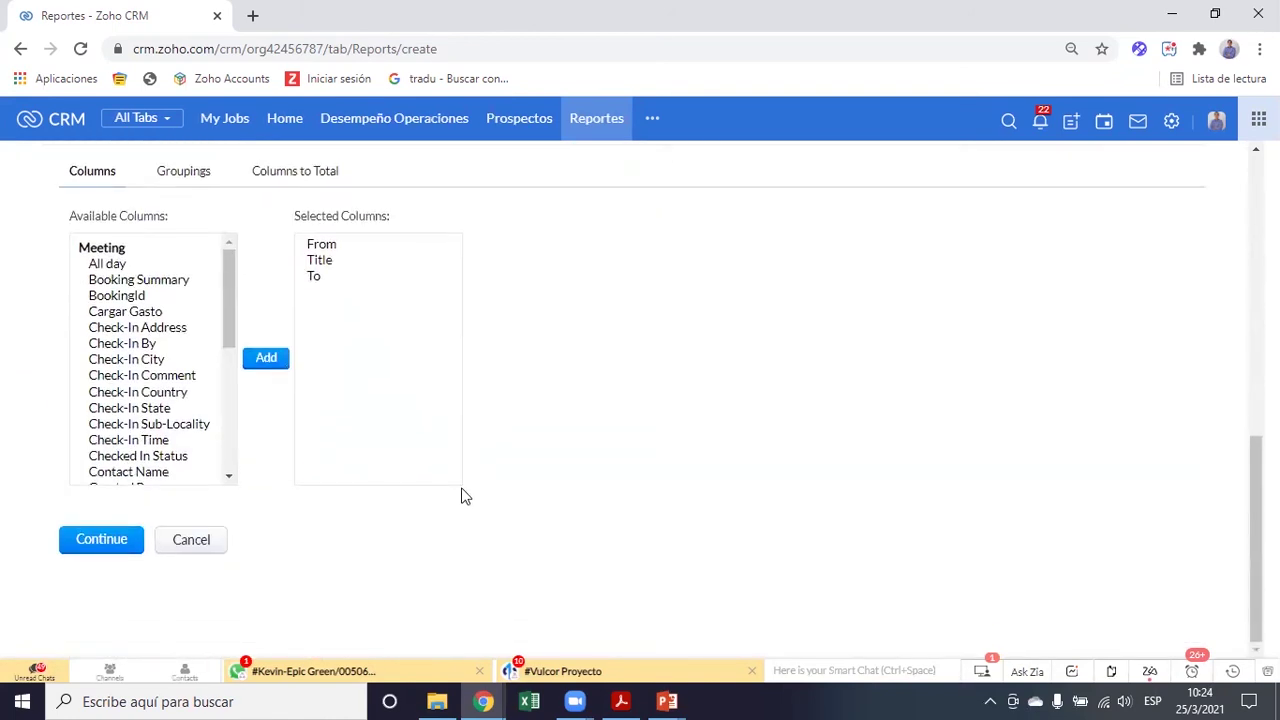
pyautogui.scroll(1, 658, 452)
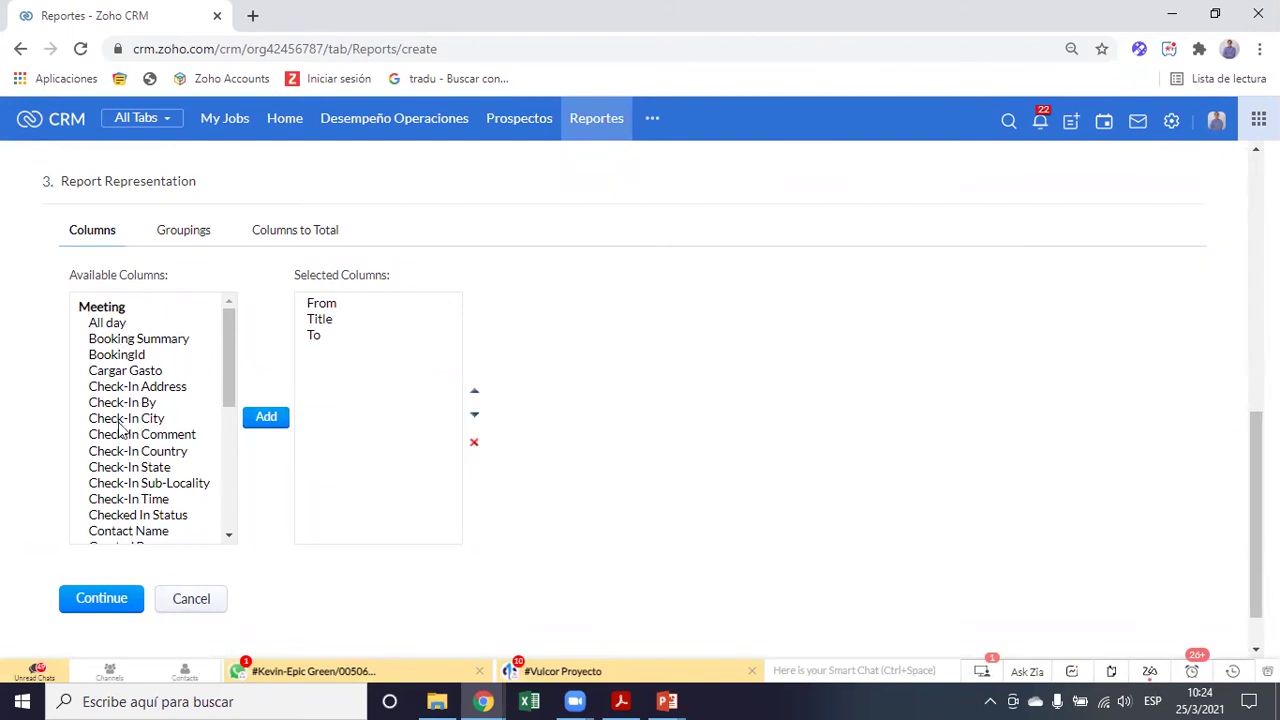
pyautogui.scroll(-8, 118, 428)
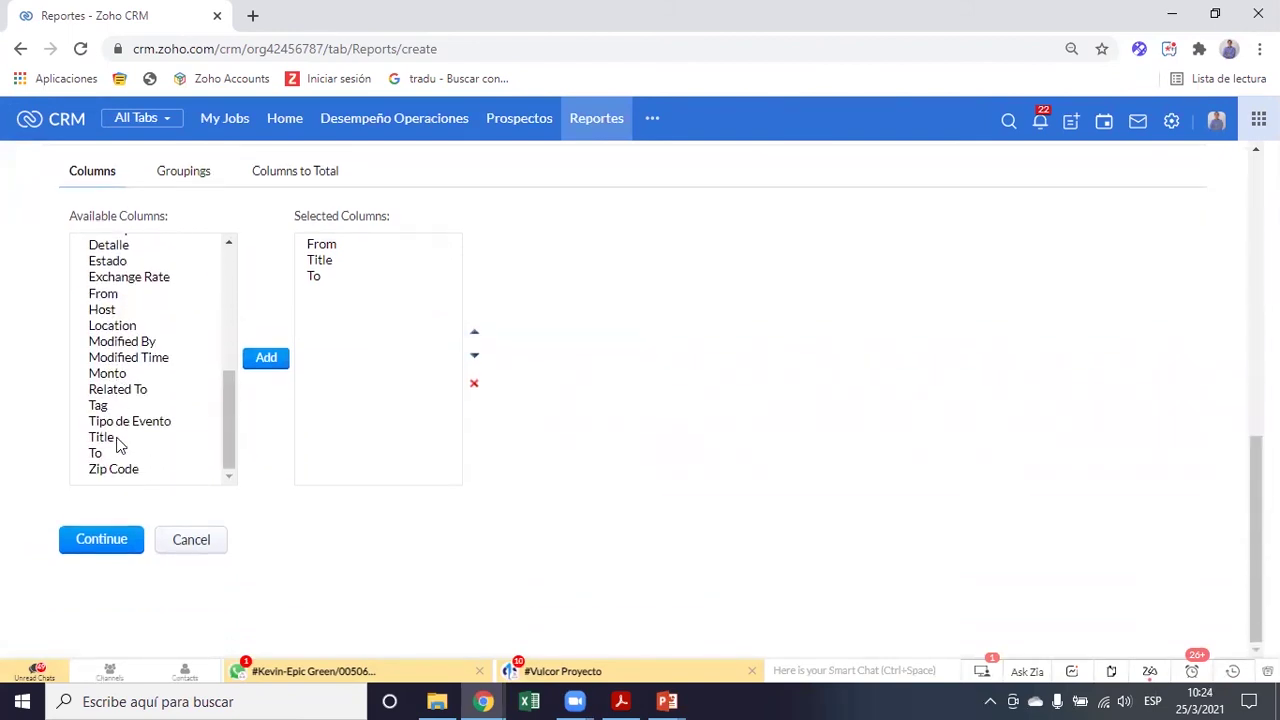
pyautogui.scroll(10, 118, 445)
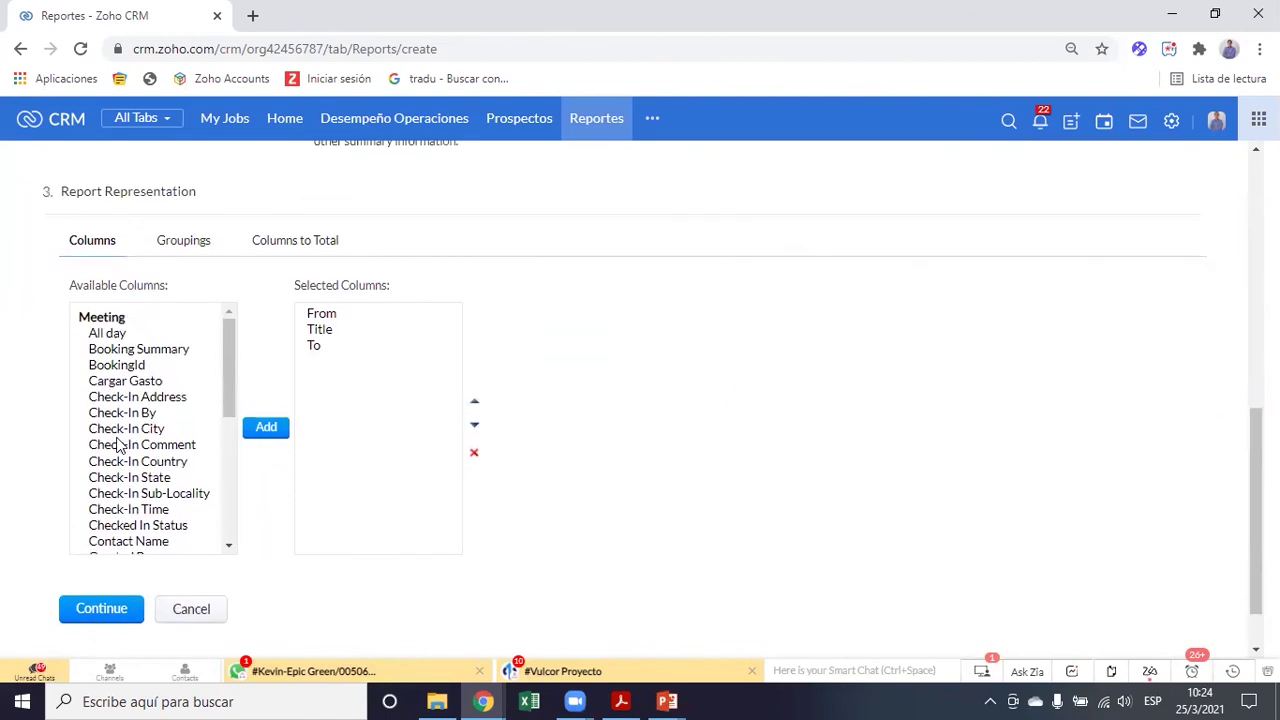
pyautogui.scroll(-1, 118, 445)
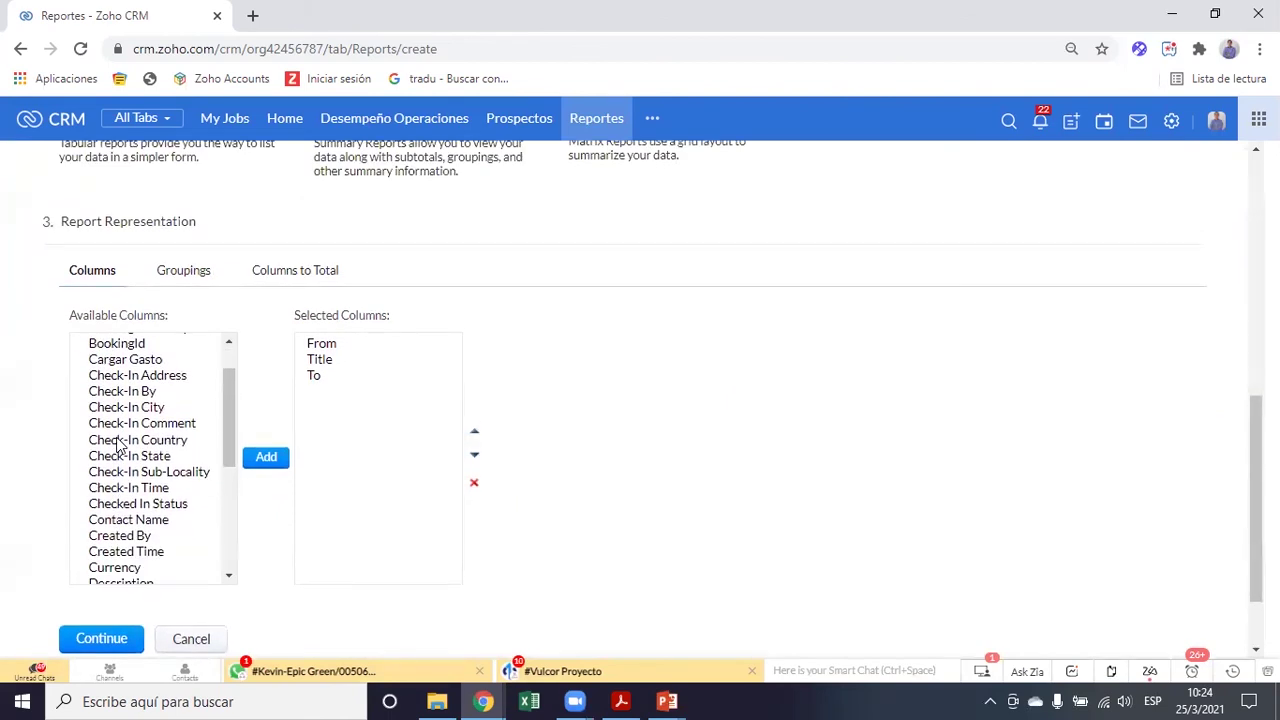
pyautogui.scroll(-1, 118, 445)
pyautogui.scroll(2, 118, 445)
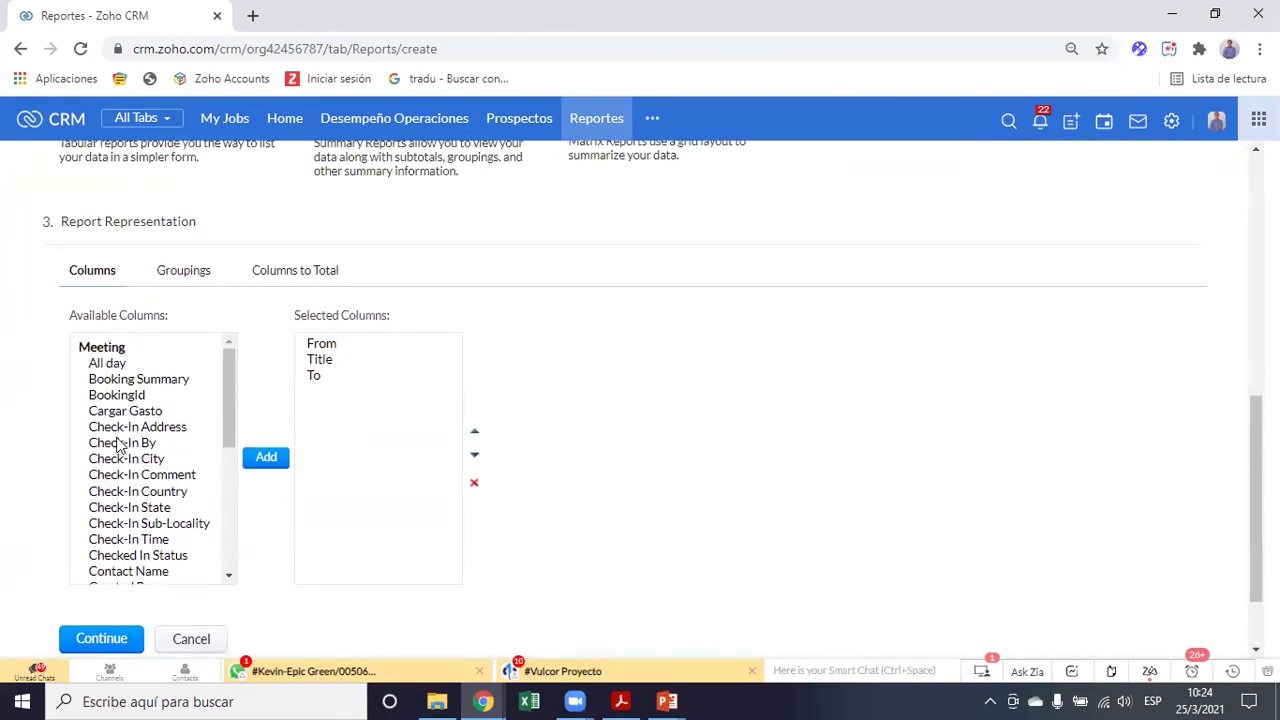
# Move Title to the top of the selected columns and add Tipo de Evento
pyautogui.click(338, 366)
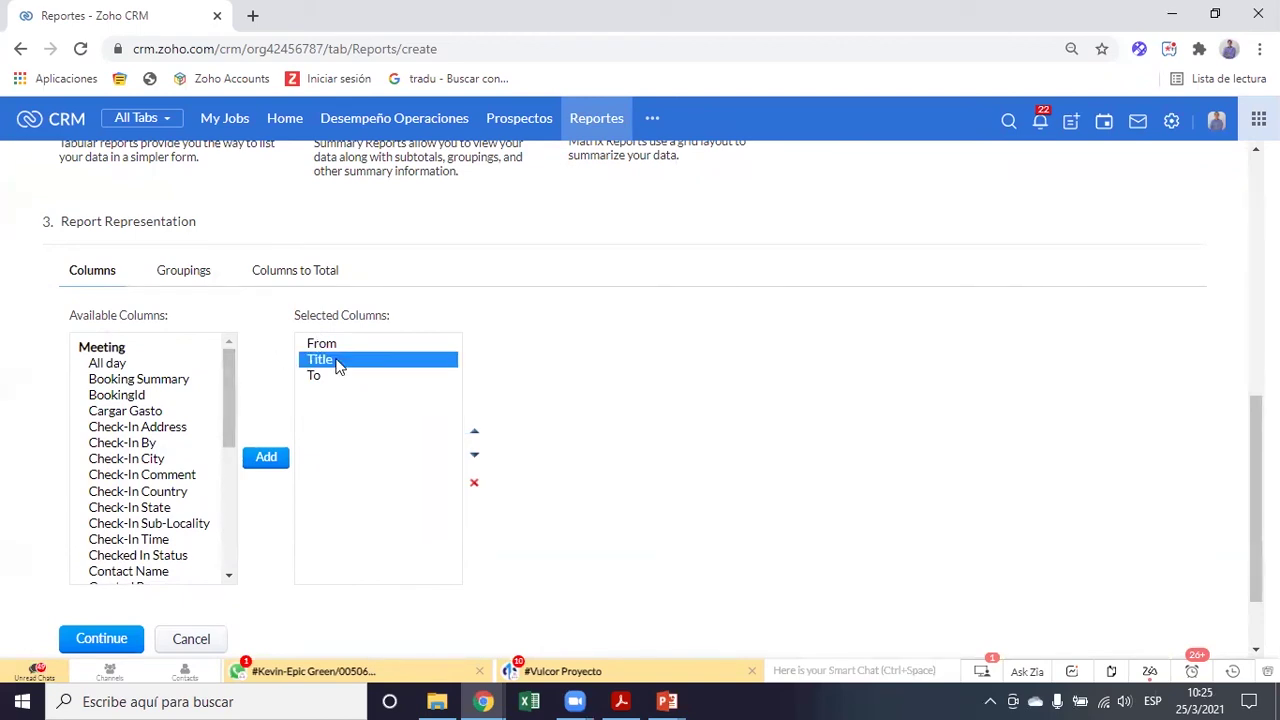
pyautogui.click(476, 434)
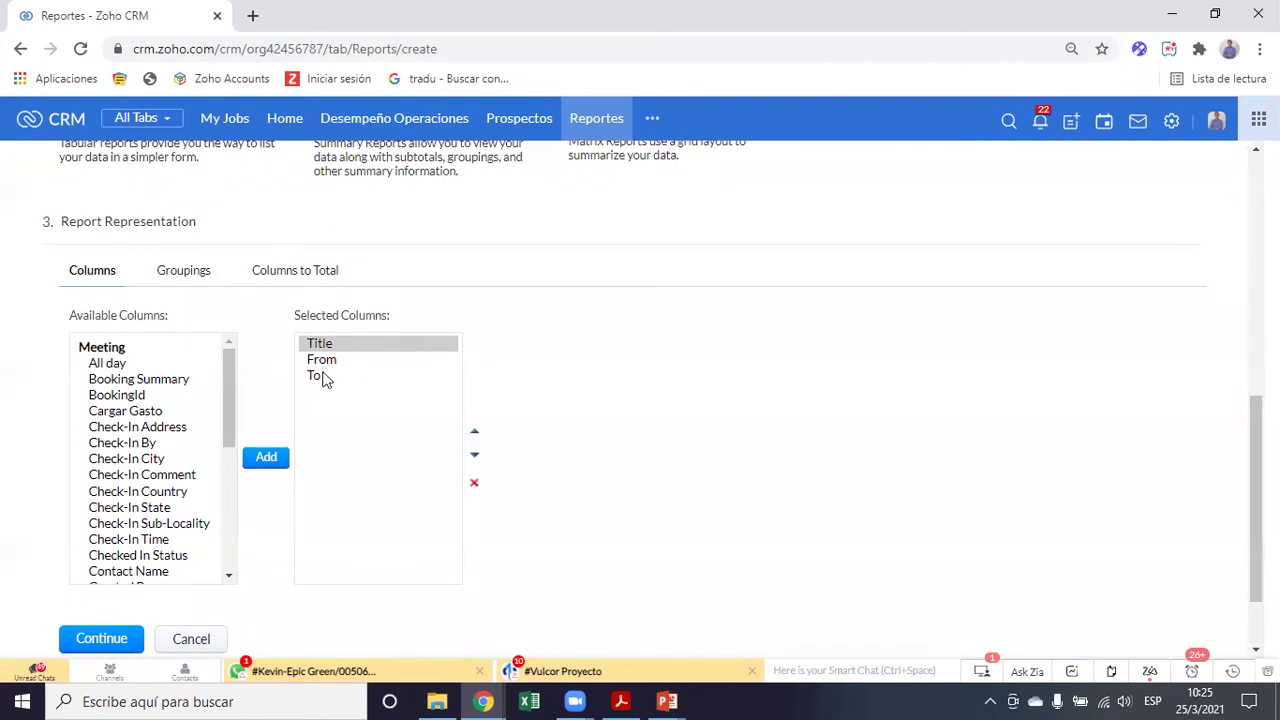
pyautogui.moveTo(230, 401); pyautogui.dragTo(222, 530)
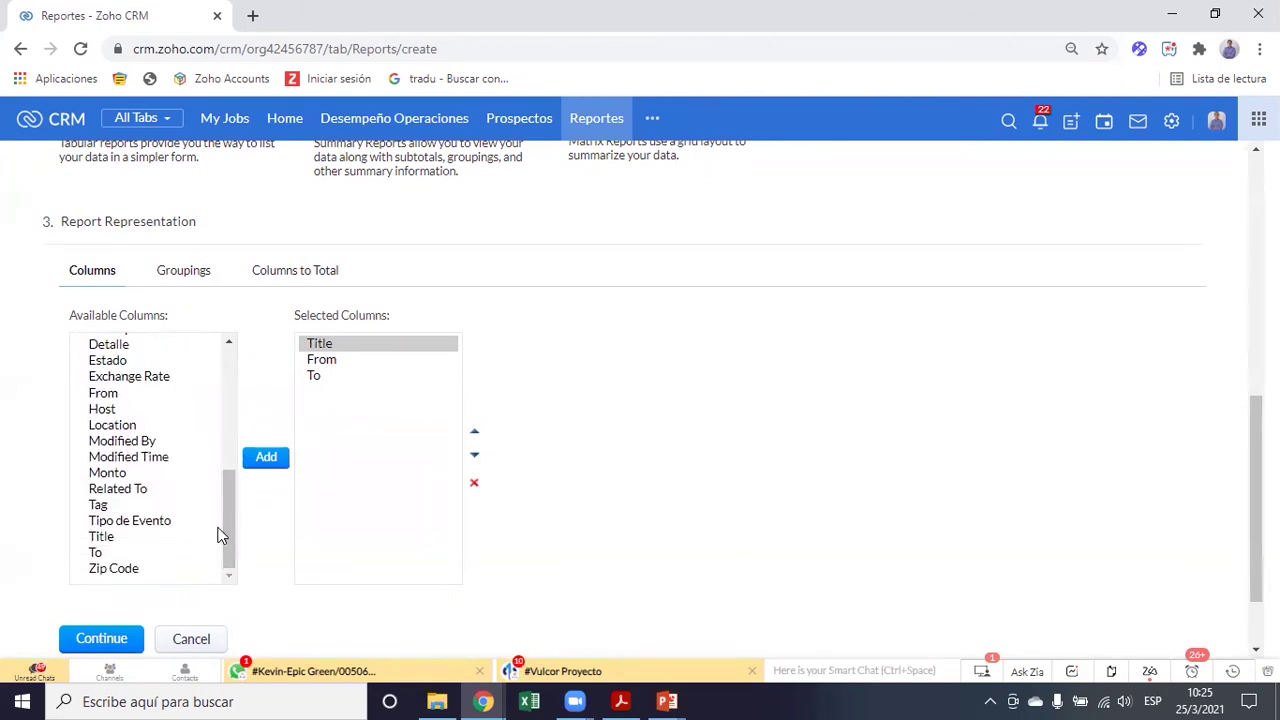
pyautogui.click(166, 526)
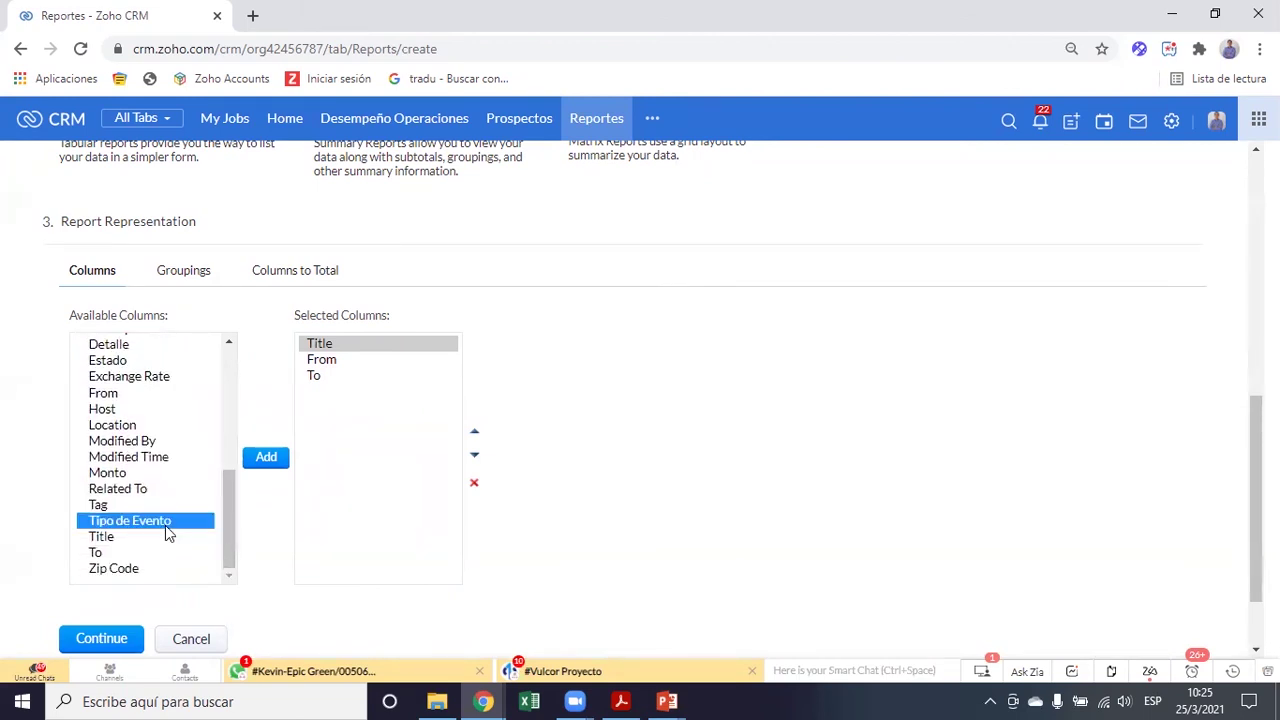
pyautogui.click(266, 464)
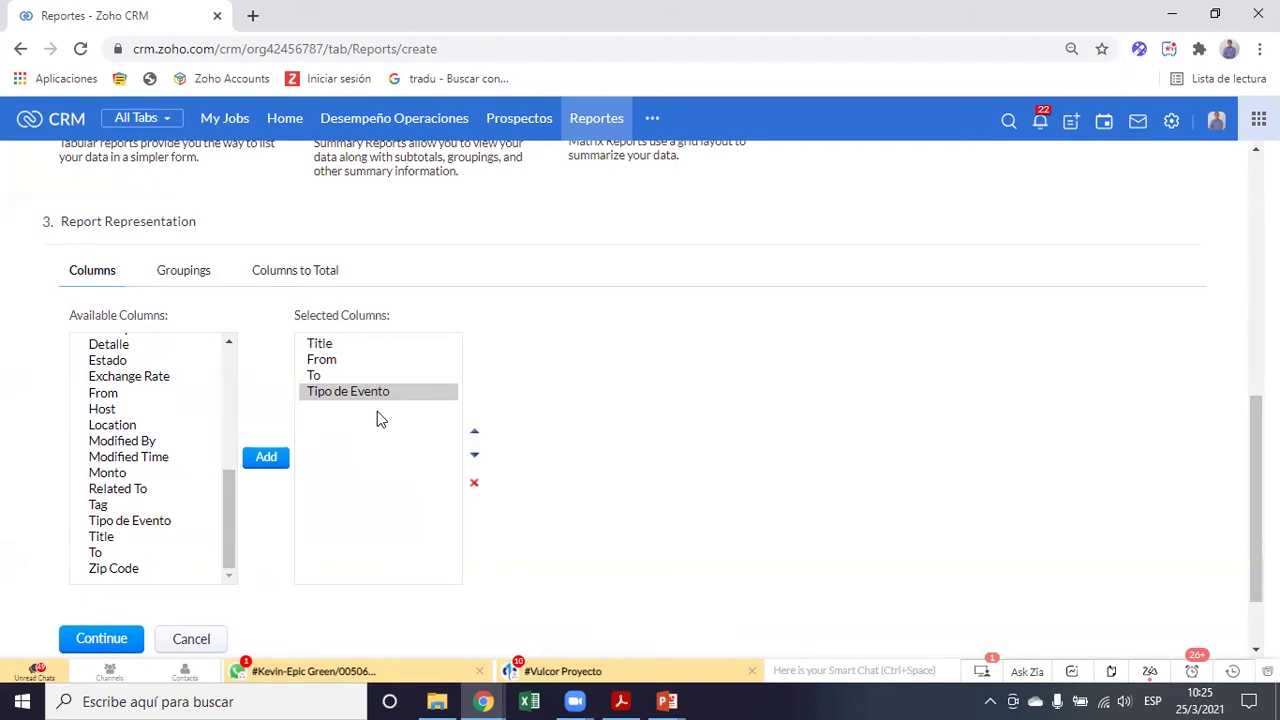
# Load crm.zoho.com in a new tab and Quick Create a new Meeting
pyautogui.click(253, 16)
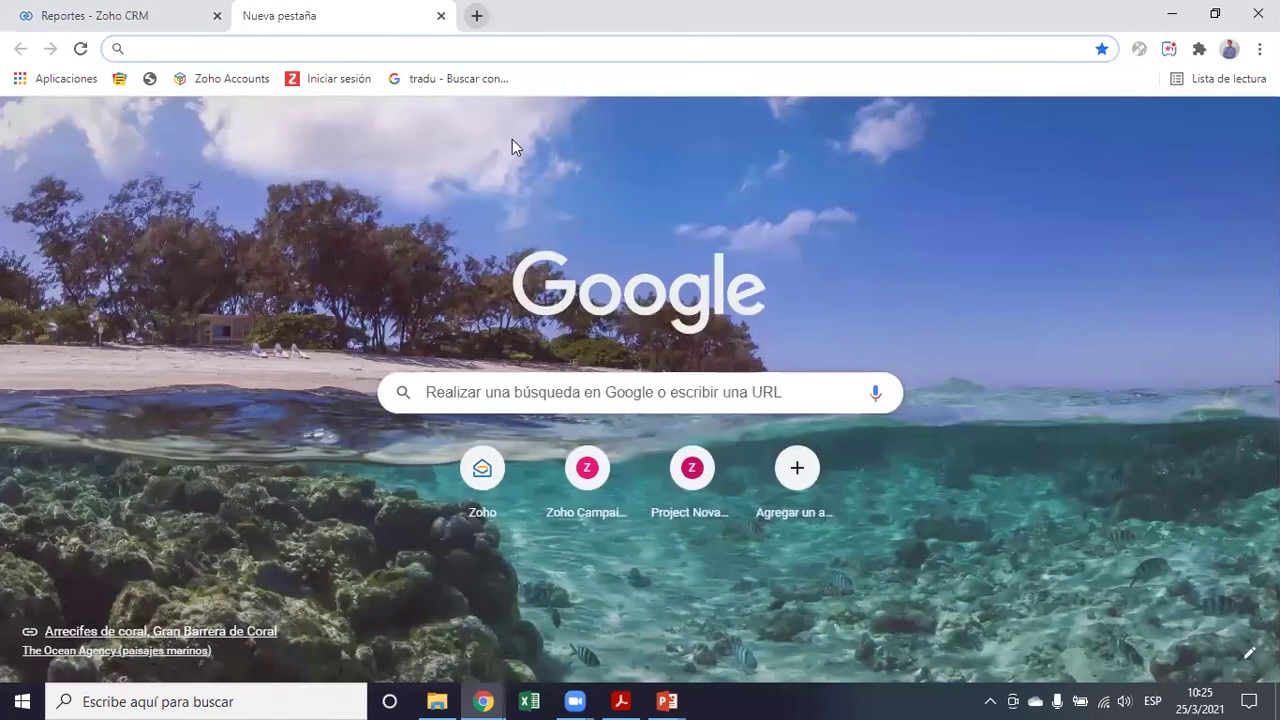
pyautogui.write('crm.zoho.com')
pyautogui.press('Return')
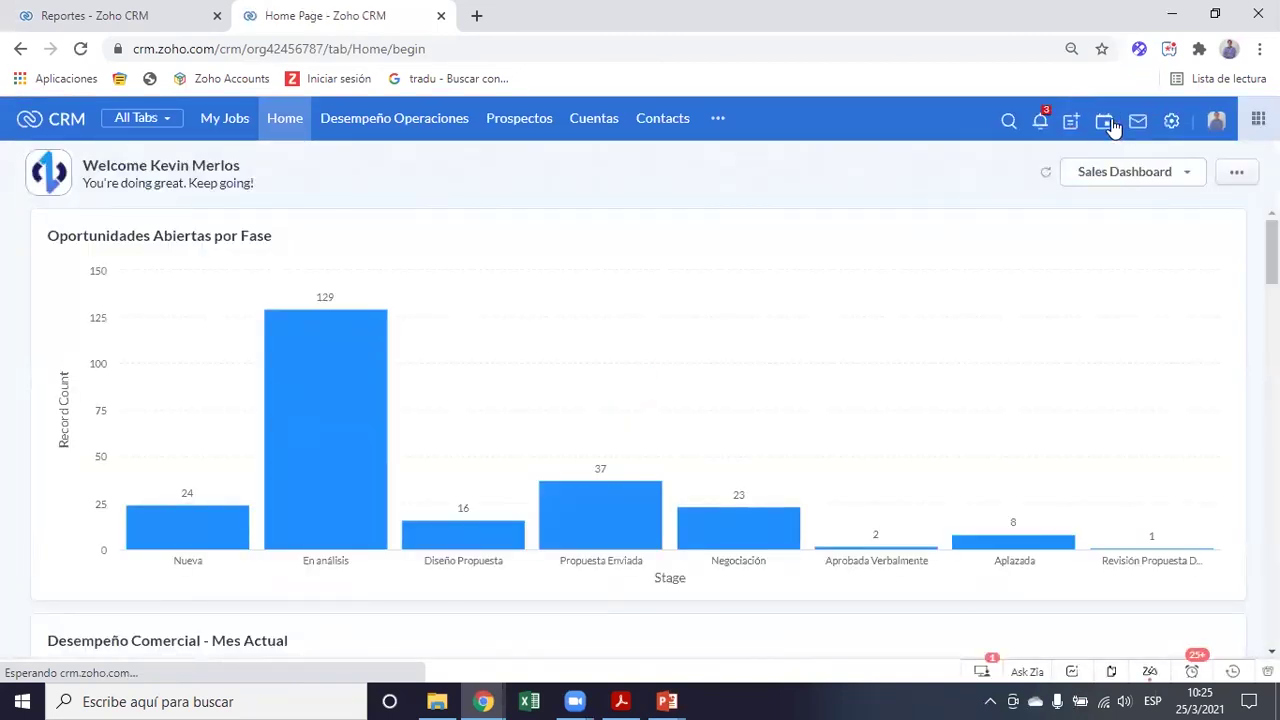
pyautogui.click(1069, 125)
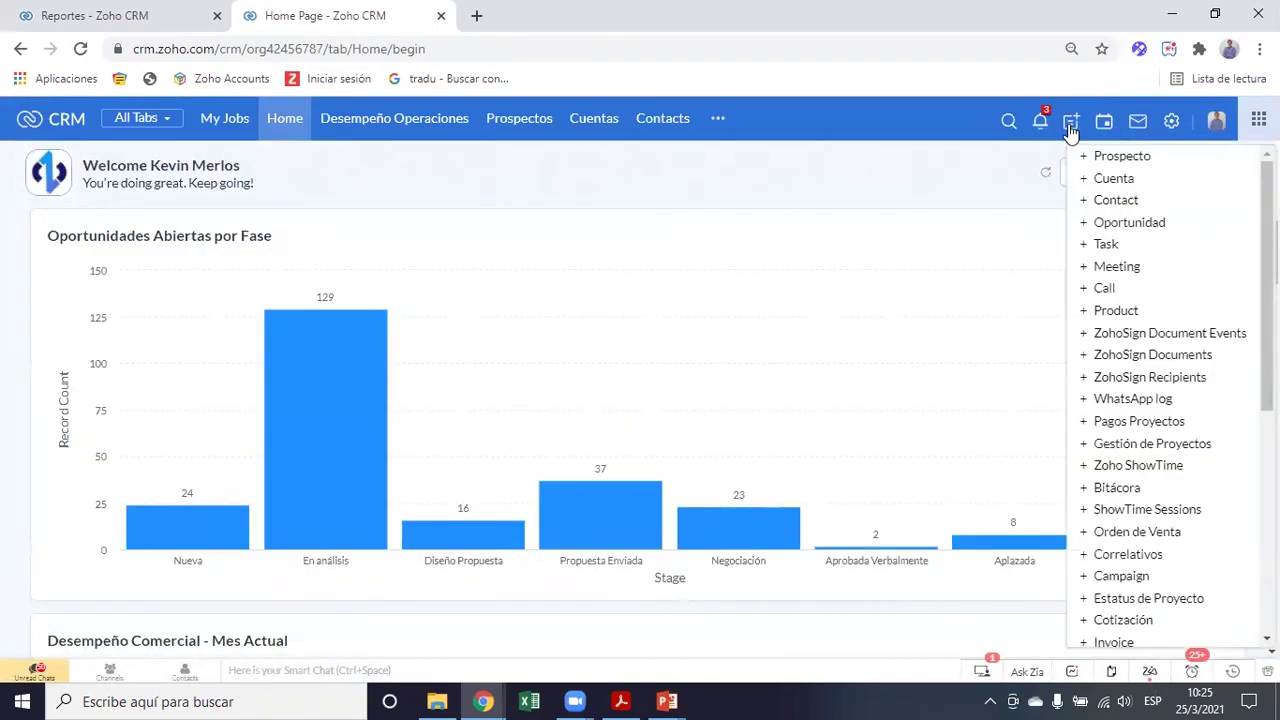
pyautogui.click(1117, 268)
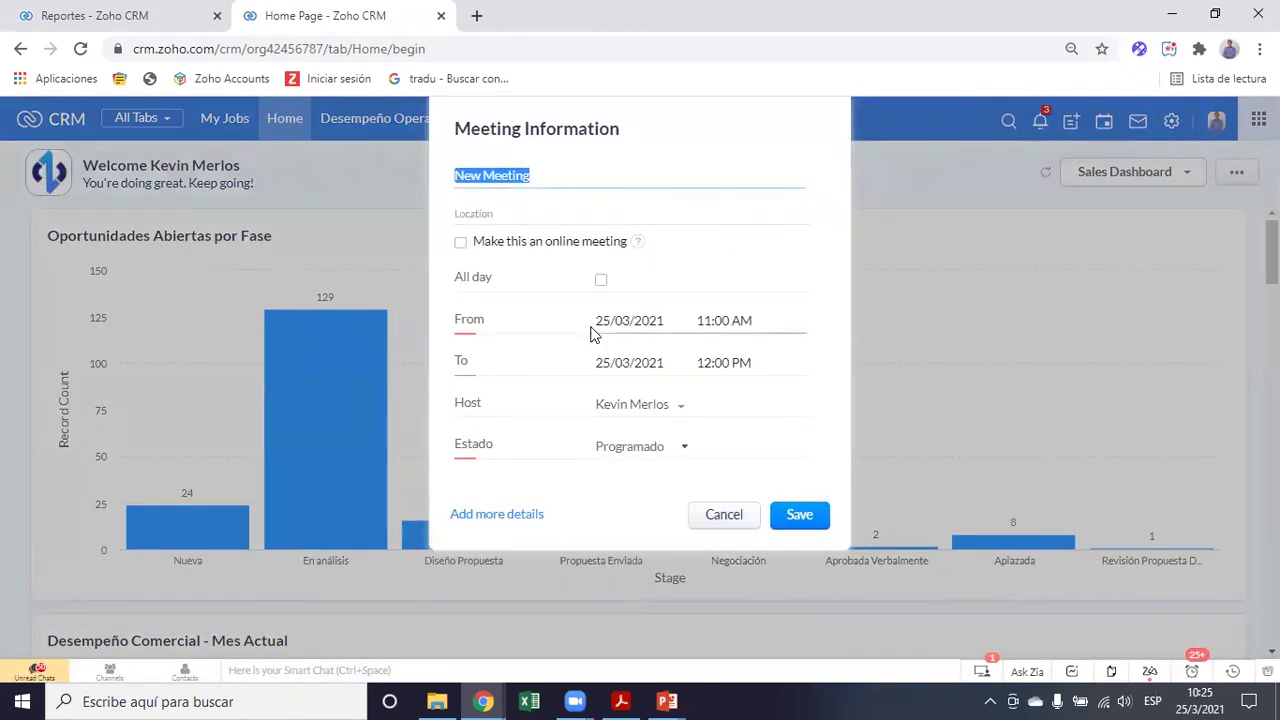
# Check the Tipo de Evento dropdown options, then return to the report in the Reportes tab
pyautogui.scroll(-3, 590, 331)
pyautogui.scroll(-2, 590, 331)
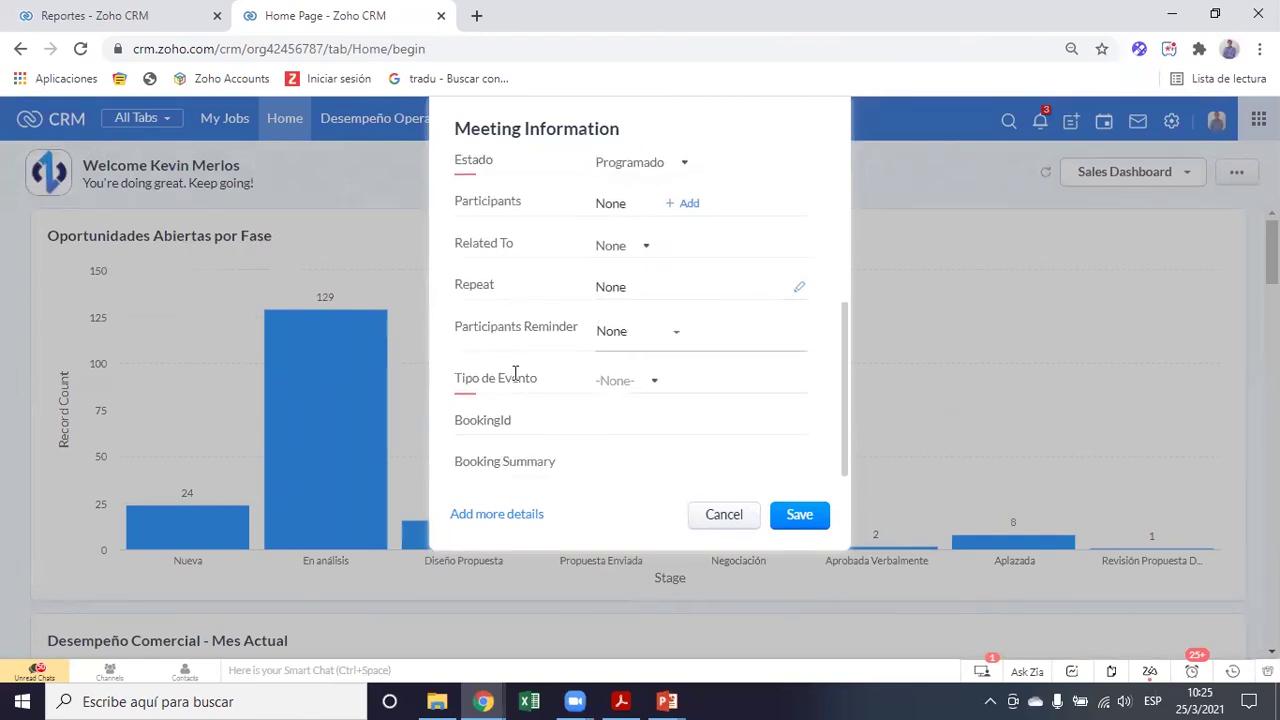
pyautogui.click(615, 383)
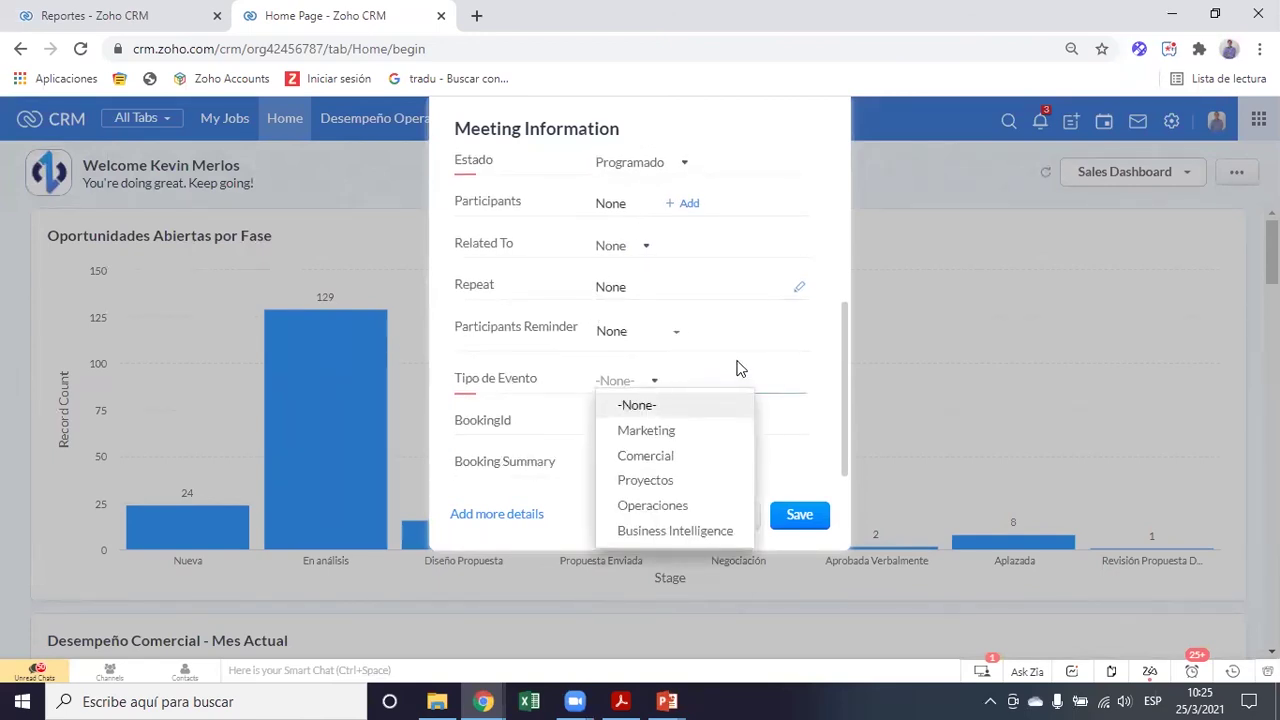
pyautogui.scroll(5, 970, 358)
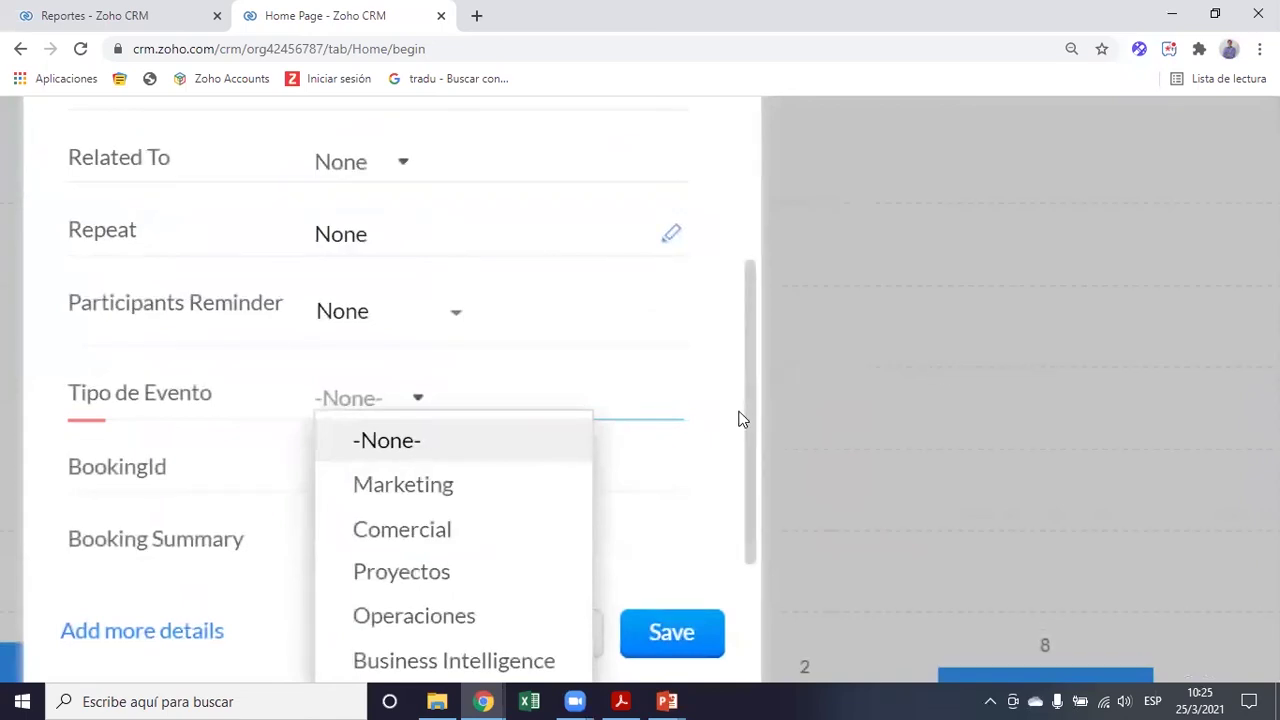
pyautogui.scroll(-4, 819, 480)
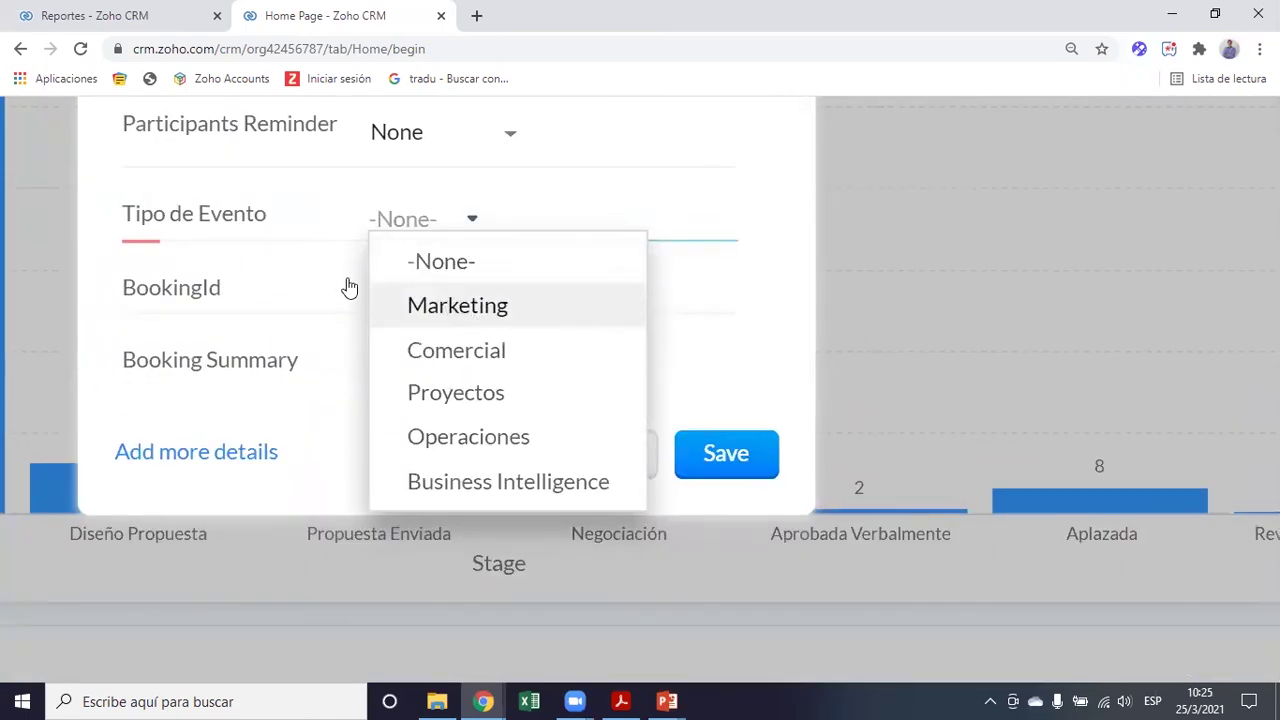
pyautogui.scroll(-1, 462, 362)
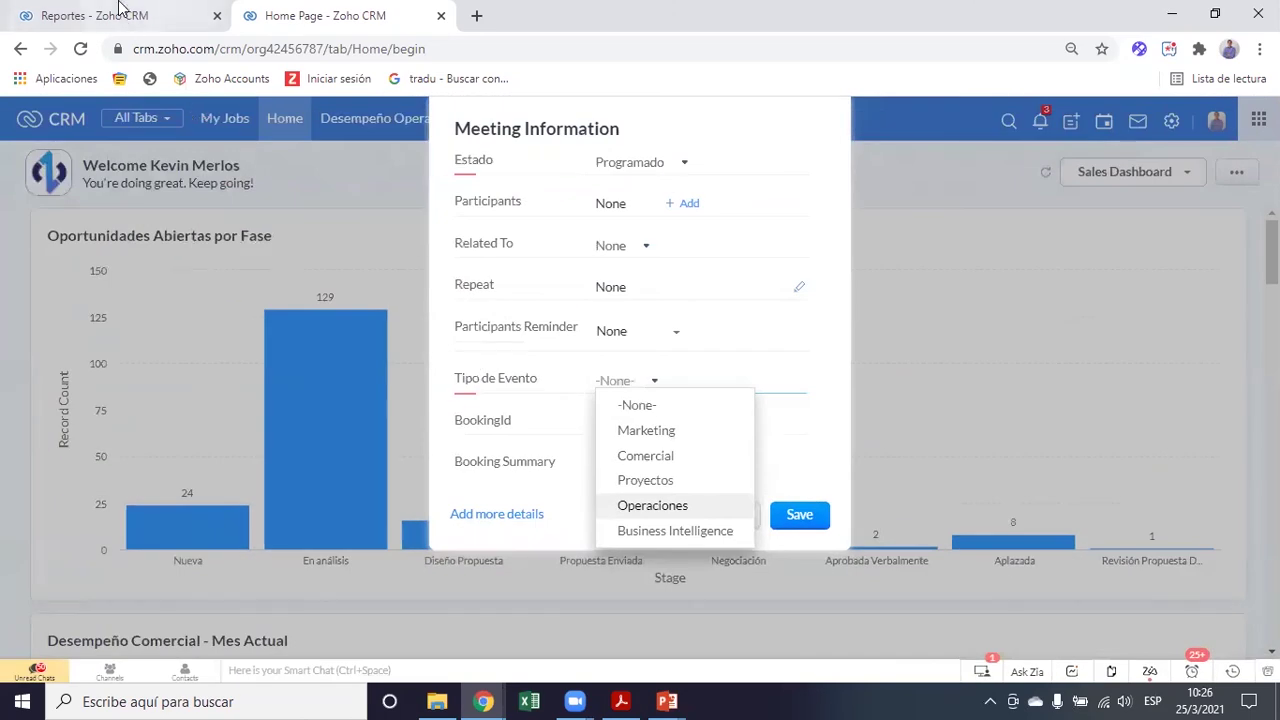
pyautogui.click(122, 14)
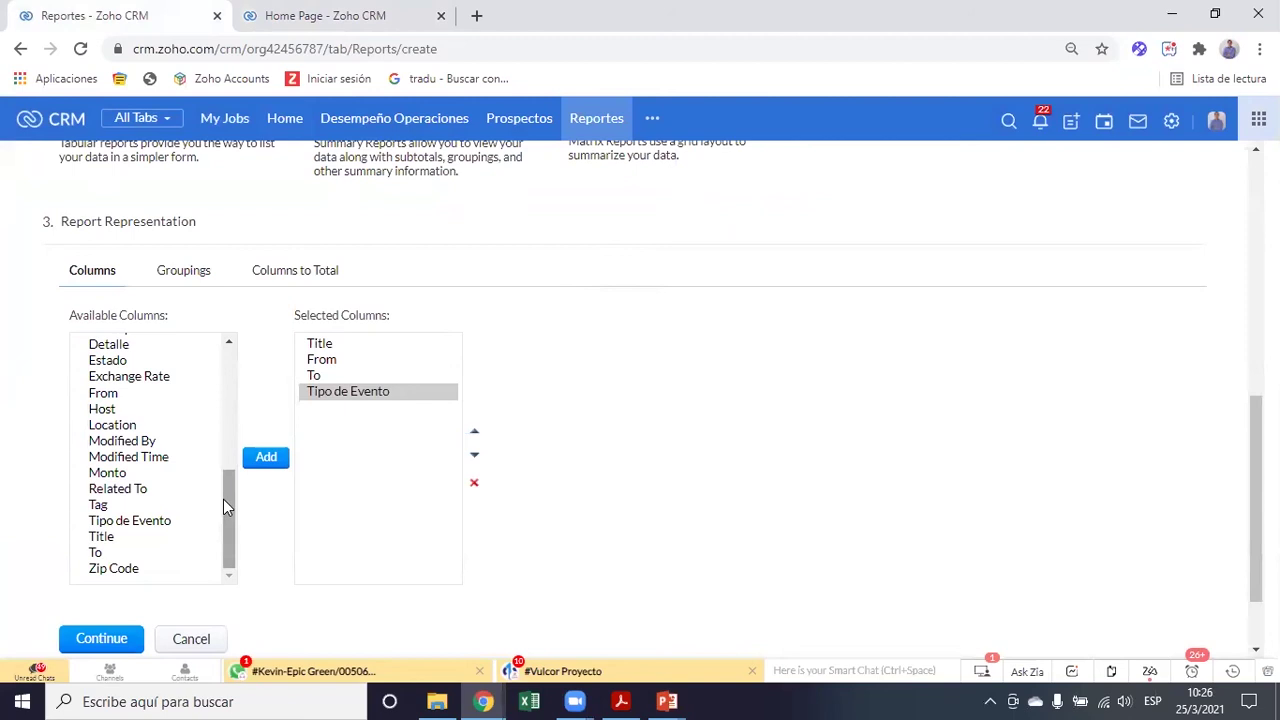
# Add Host to the report's selected columns
pyautogui.moveTo(223, 499); pyautogui.dragTo(232, 385)
pyautogui.scroll(-3, 163, 463)
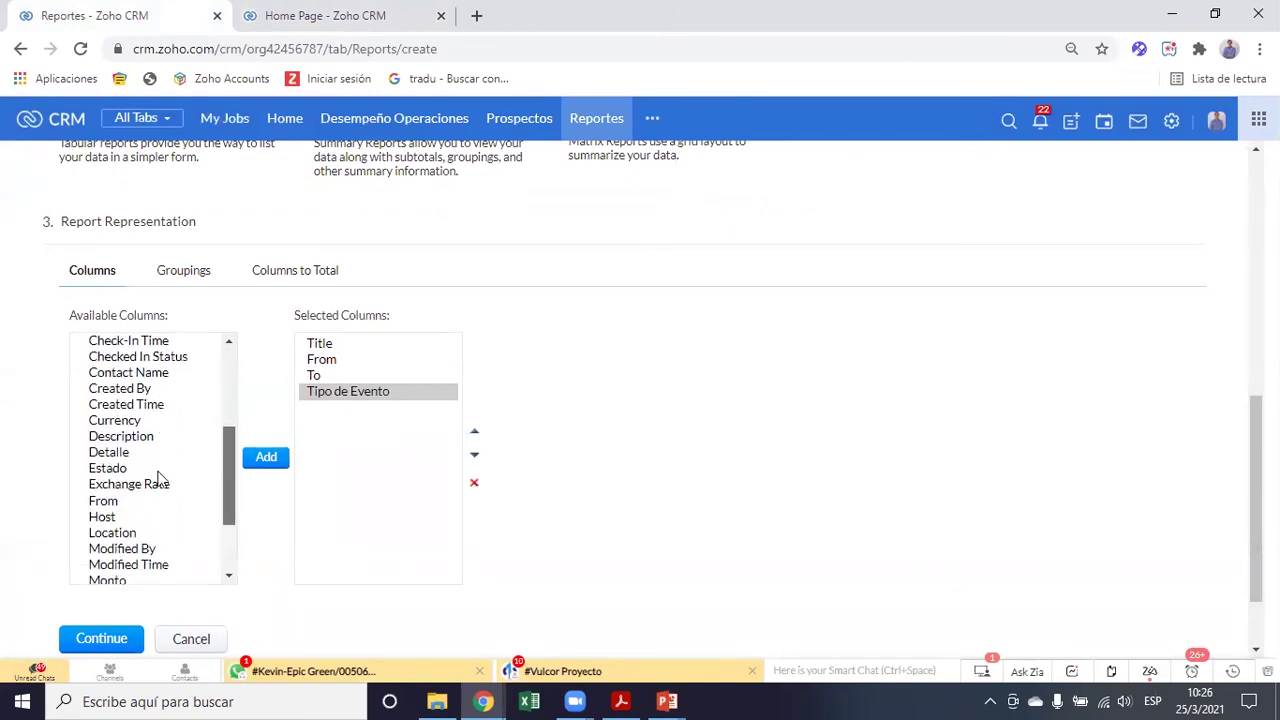
pyautogui.scroll(-1, 160, 490)
pyautogui.click(100, 427)
pyautogui.click(258, 462)
pyautogui.moveTo(231, 521); pyautogui.dragTo(227, 416)
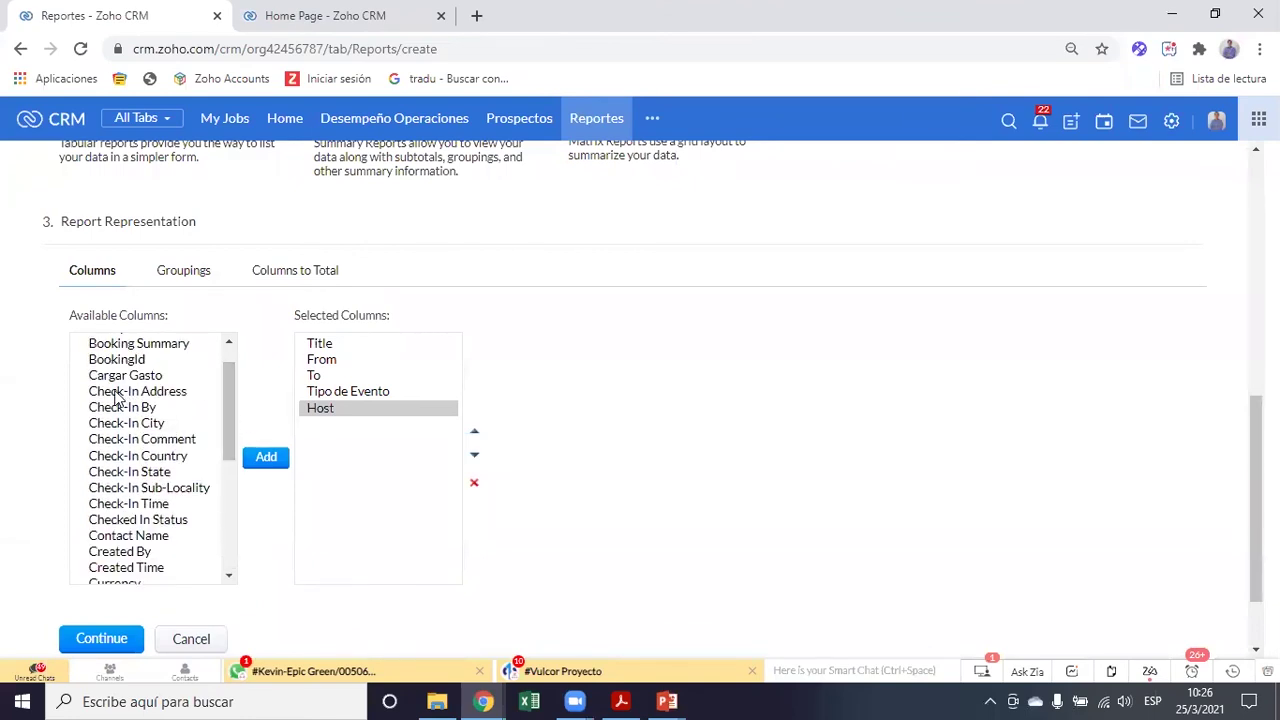
# Add Check-In Address, Check-In Time and Checked In Status to the selected columns
pyautogui.hotkey('ctrl', '+')
pyautogui.hotkey('ctrl', '+')
pyautogui.hotkey('ctrl', '+')
pyautogui.hotkey('ctrl', '+')
pyautogui.hotkey('ctrl', '+')
pyautogui.hotkey('ctrl', '+')
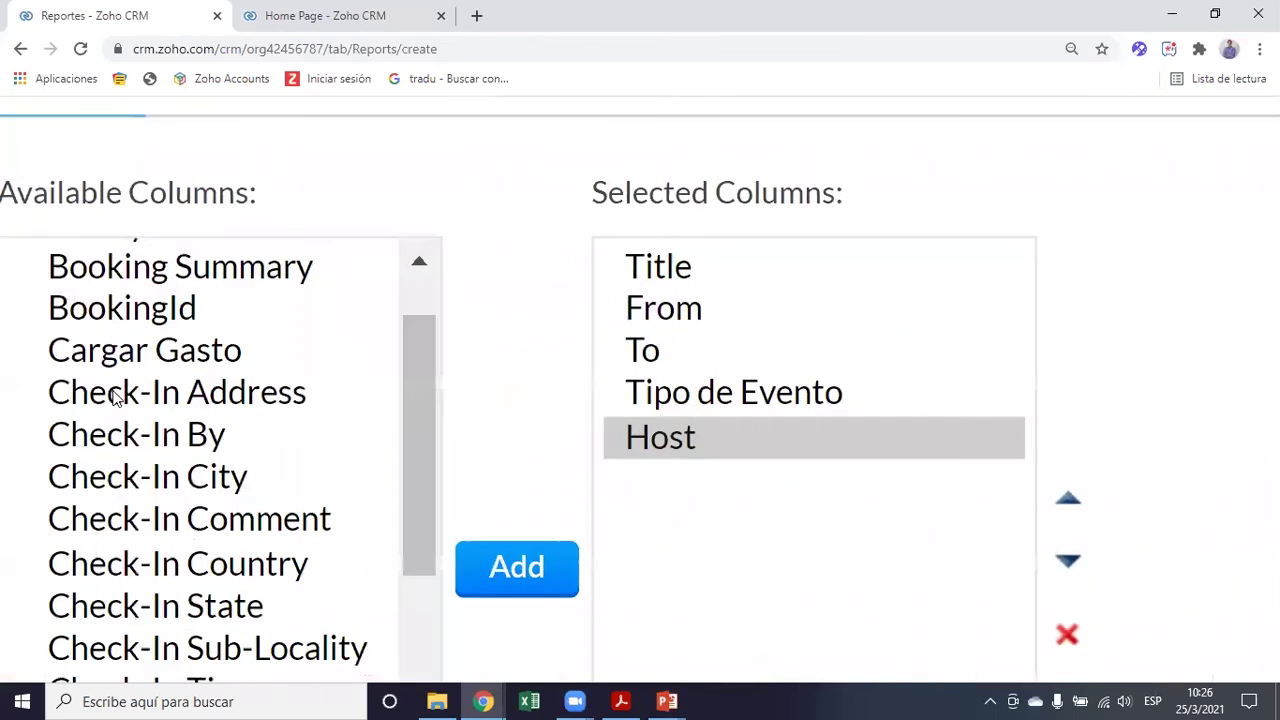
pyautogui.scroll(-1, 227, 407)
pyautogui.scroll(-1, 463, 403)
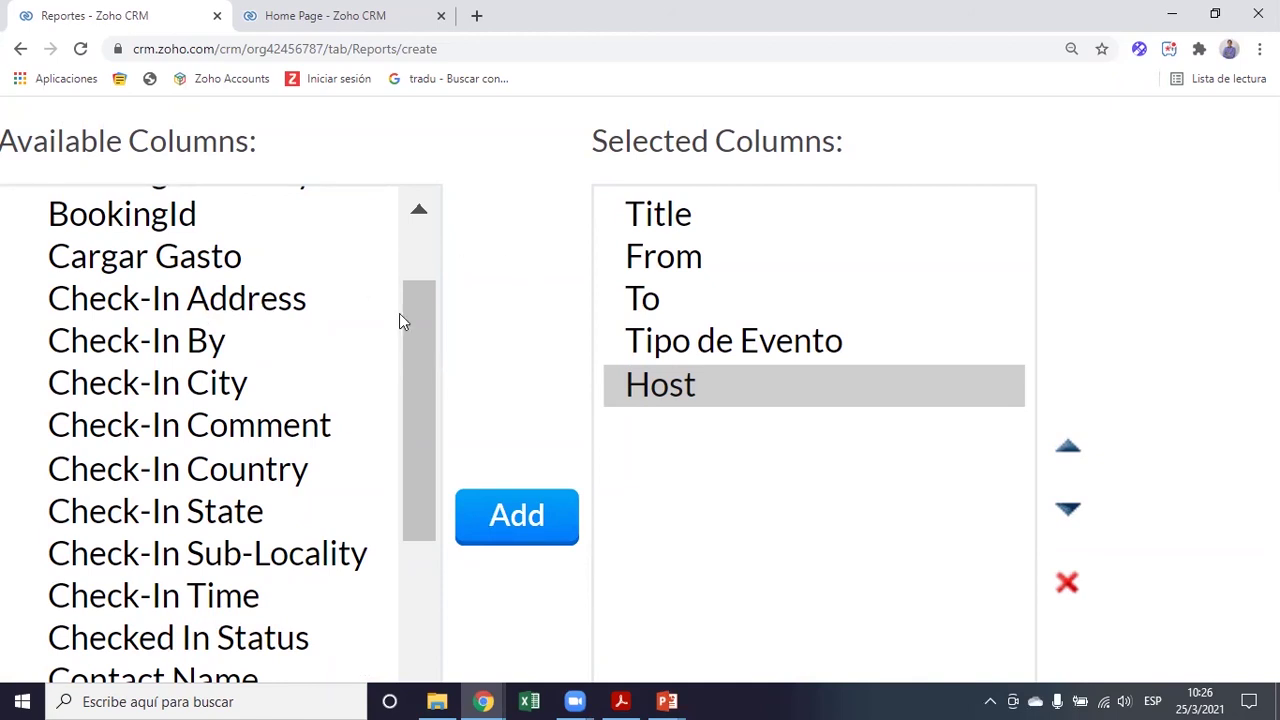
pyautogui.hotkey('ctrl', '-')
pyautogui.hotkey('ctrl', '-')
pyautogui.hotkey('ctrl', '-')
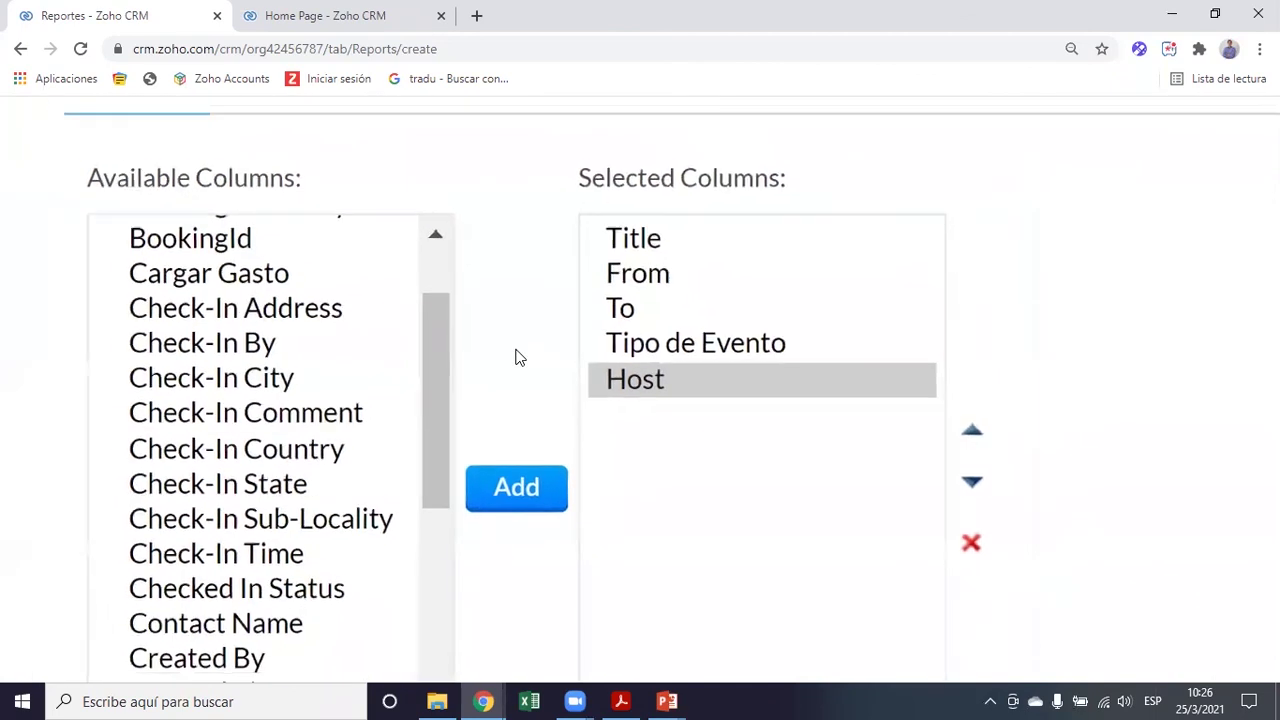
pyautogui.click(246, 330)
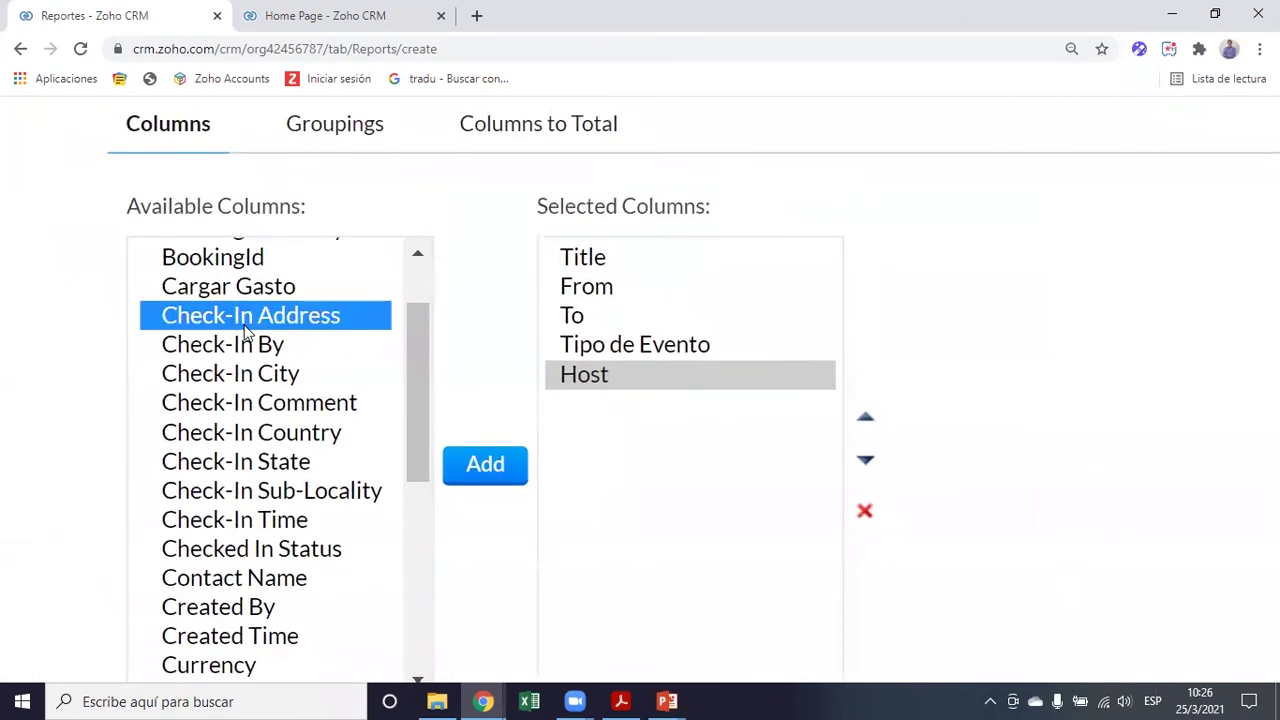
pyautogui.click(485, 465)
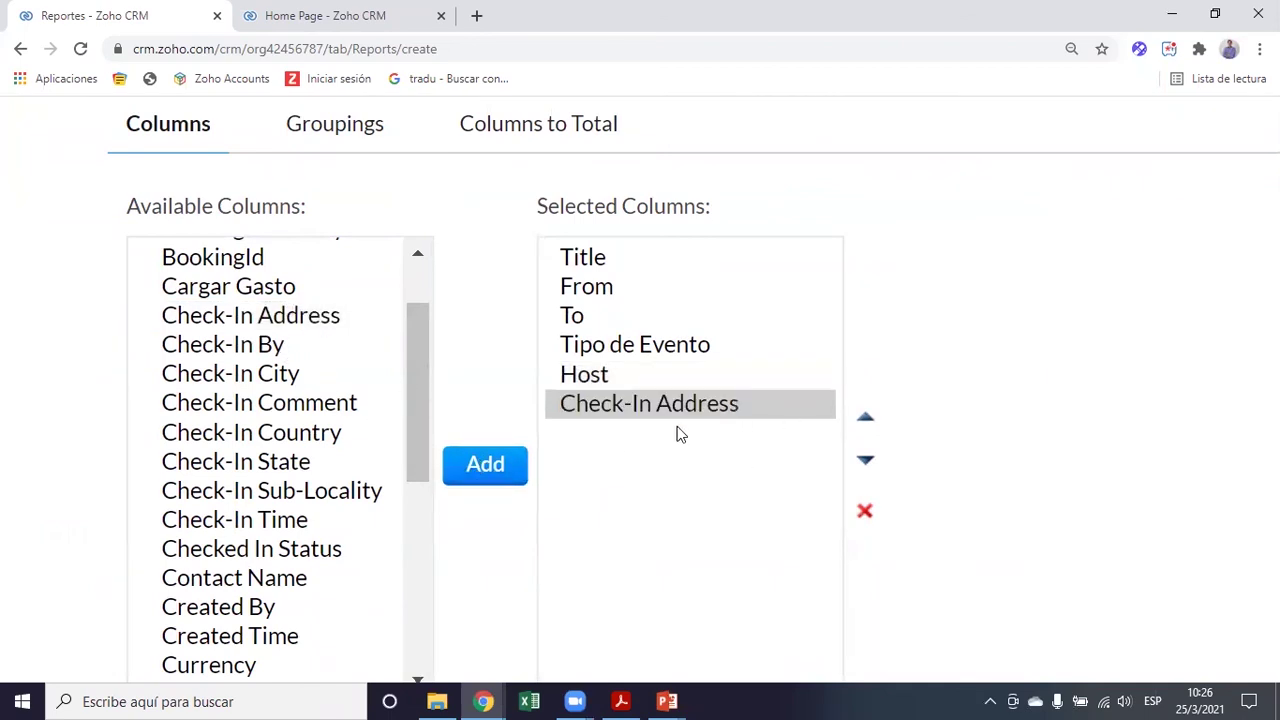
pyautogui.scroll(-1, 493, 394)
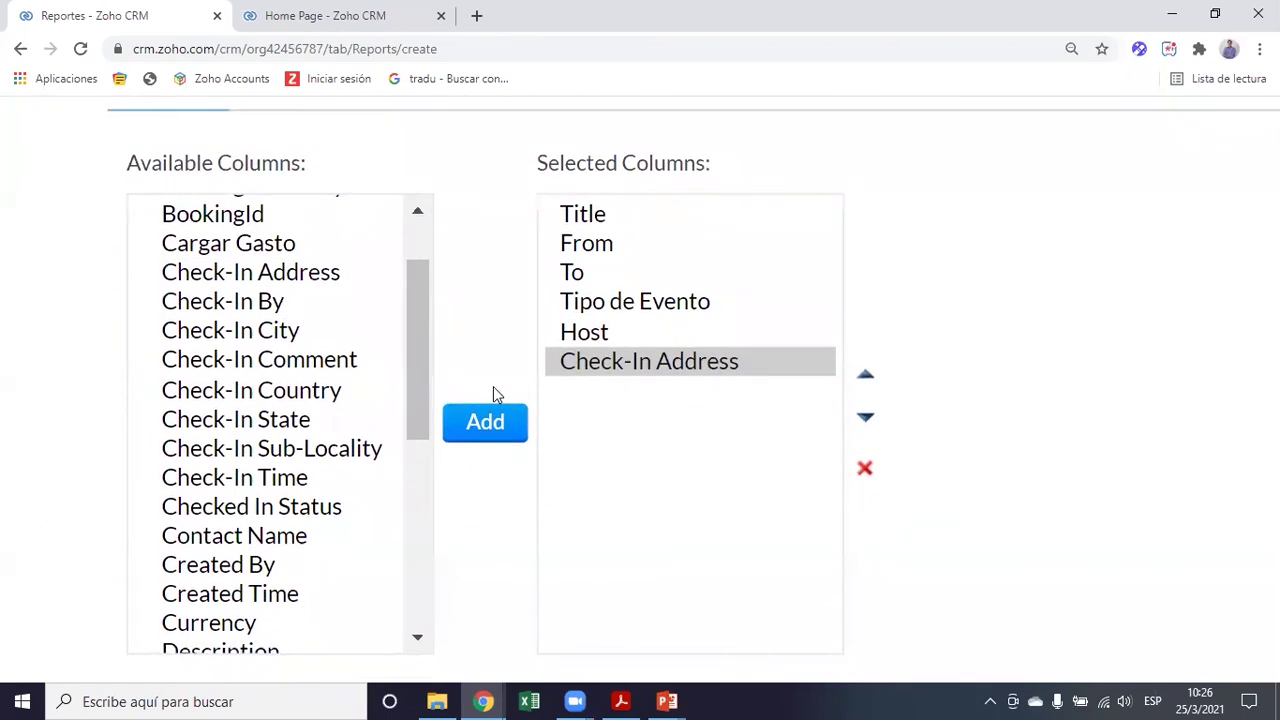
pyautogui.click(238, 484)
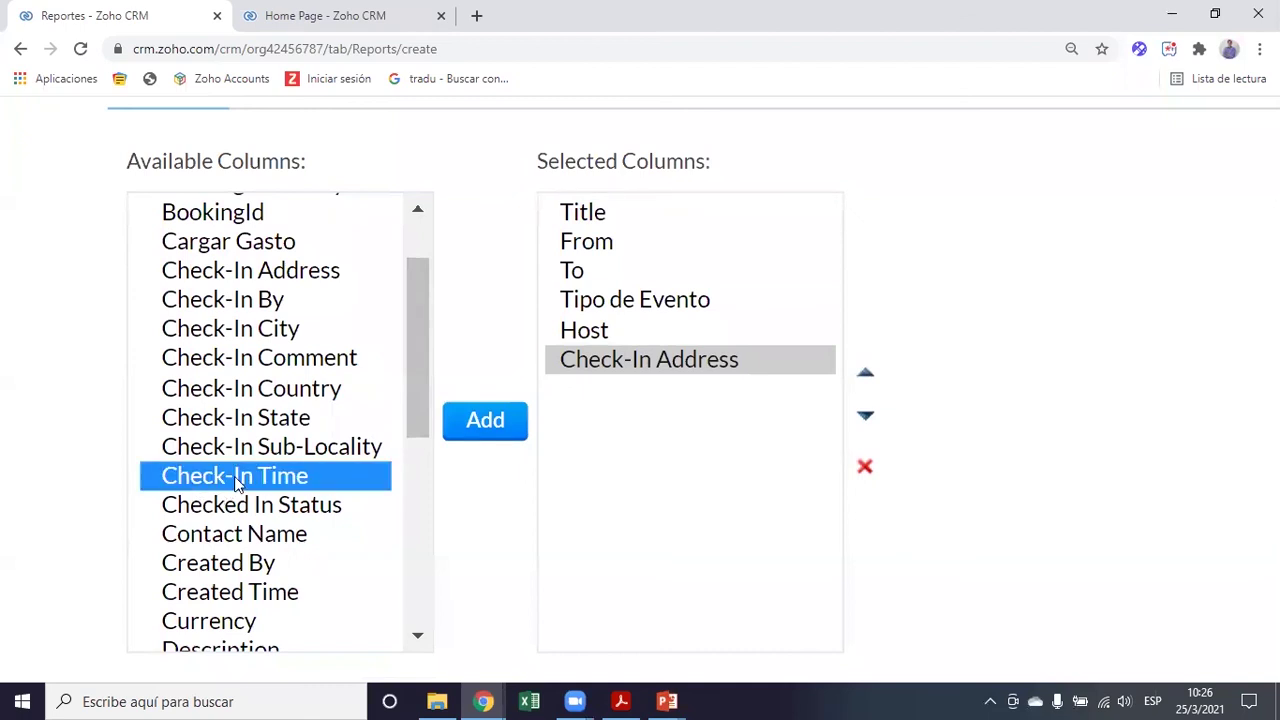
pyautogui.click(486, 425)
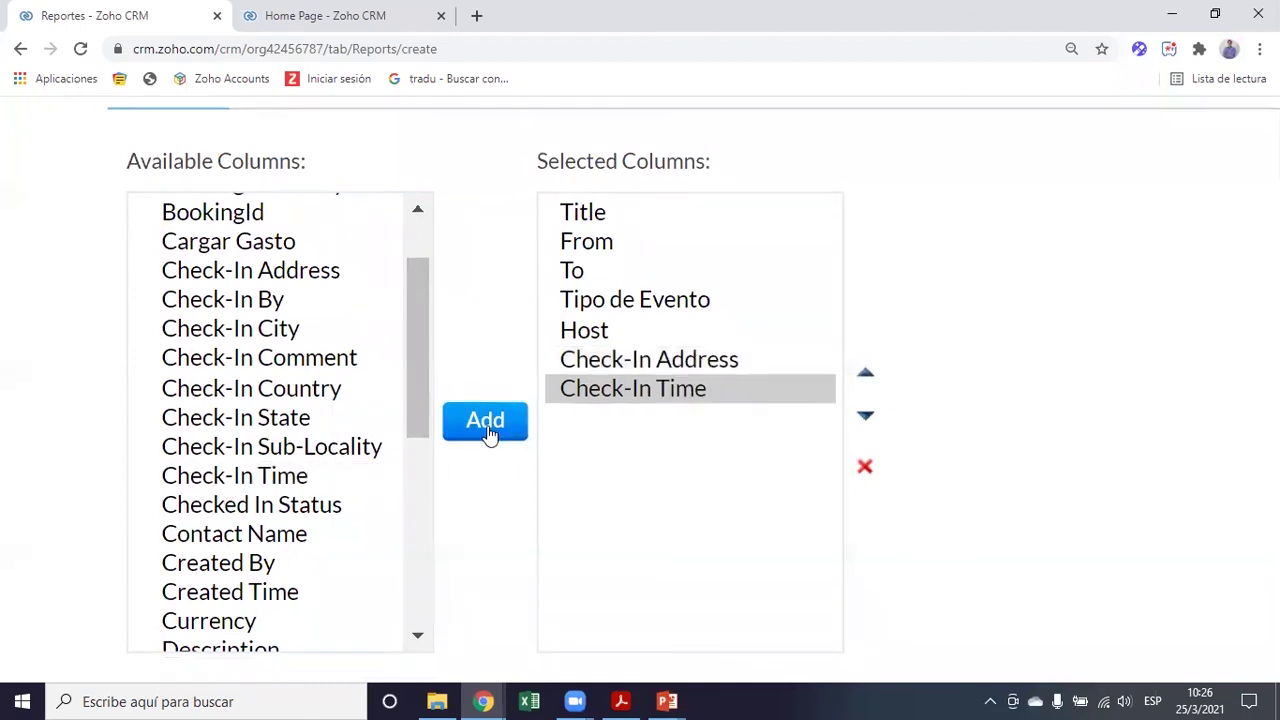
pyautogui.click(260, 510)
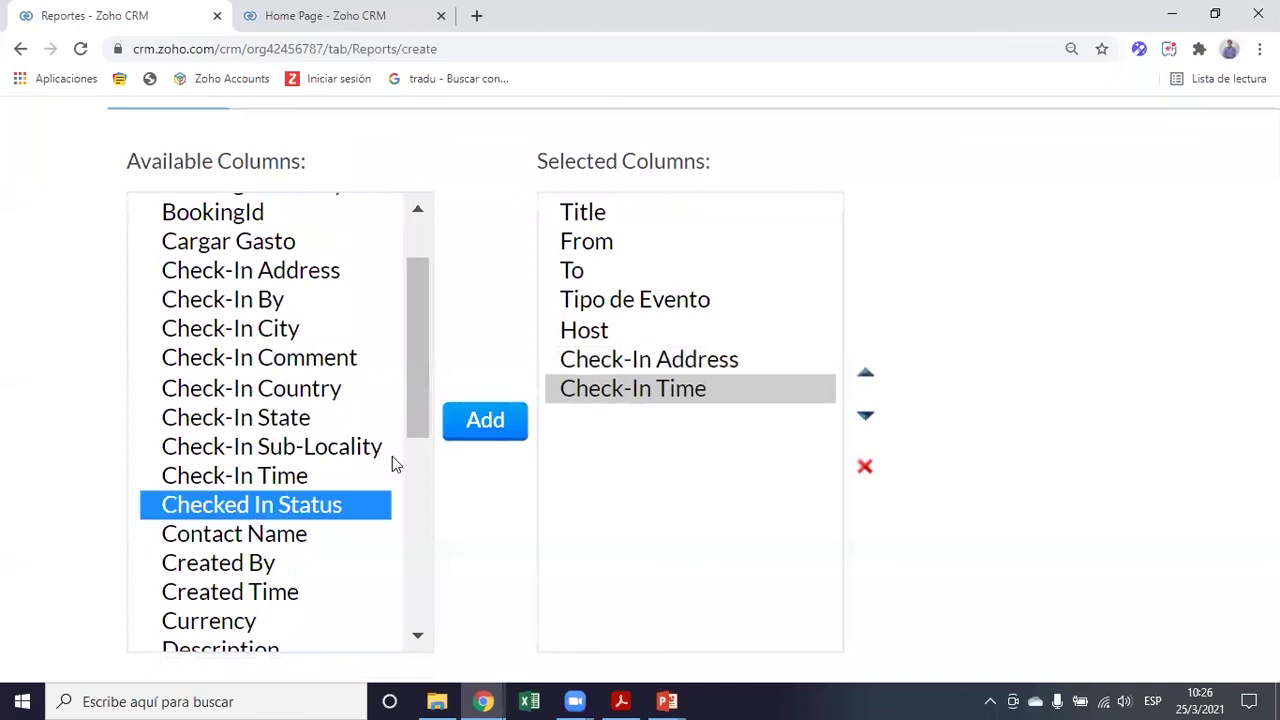
pyautogui.click(497, 434)
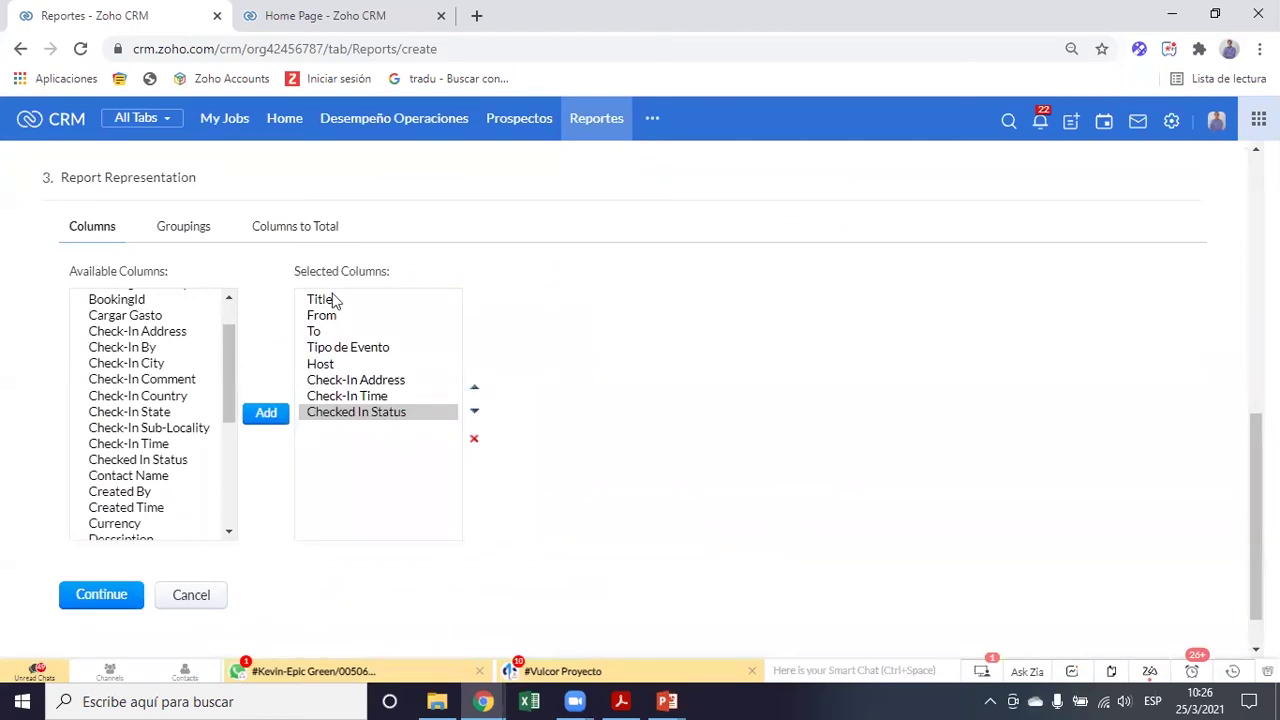
# In Groupings, search 'tipo' to summarize by Tipo de Evento, then view the totalling-column options
pyautogui.click(183, 228)
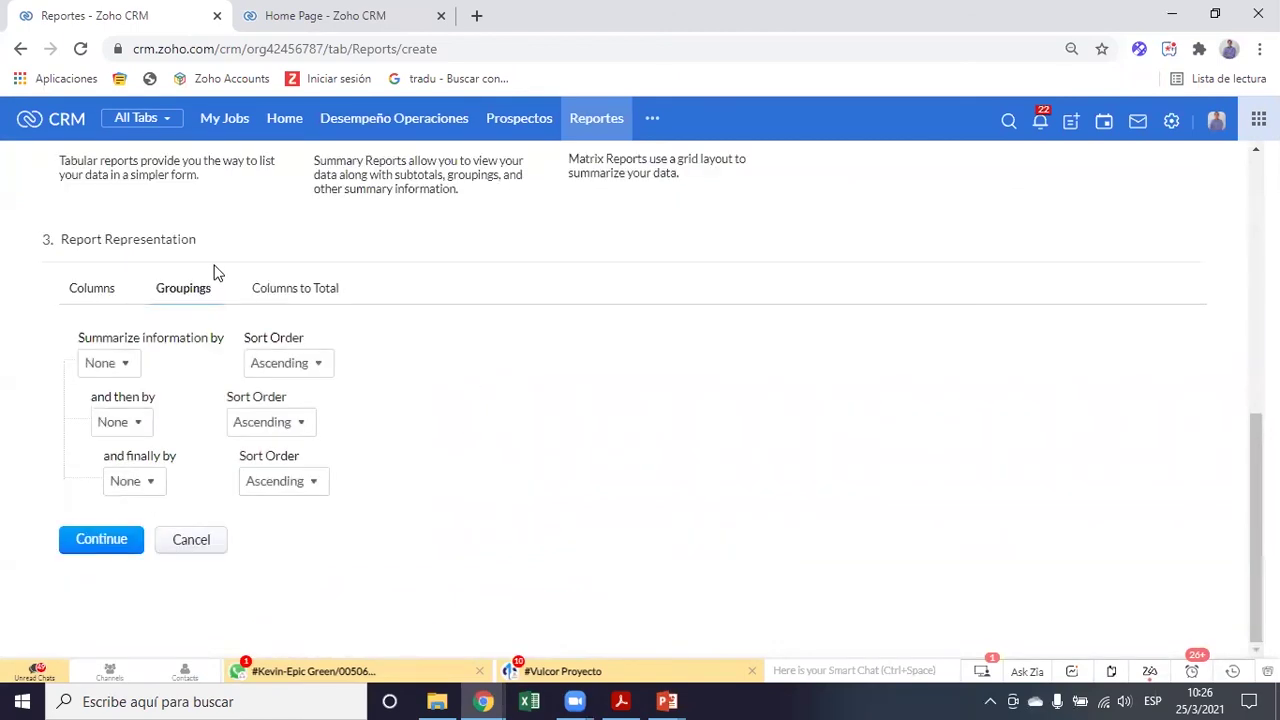
pyautogui.click(120, 366)
pyautogui.write('tipo')
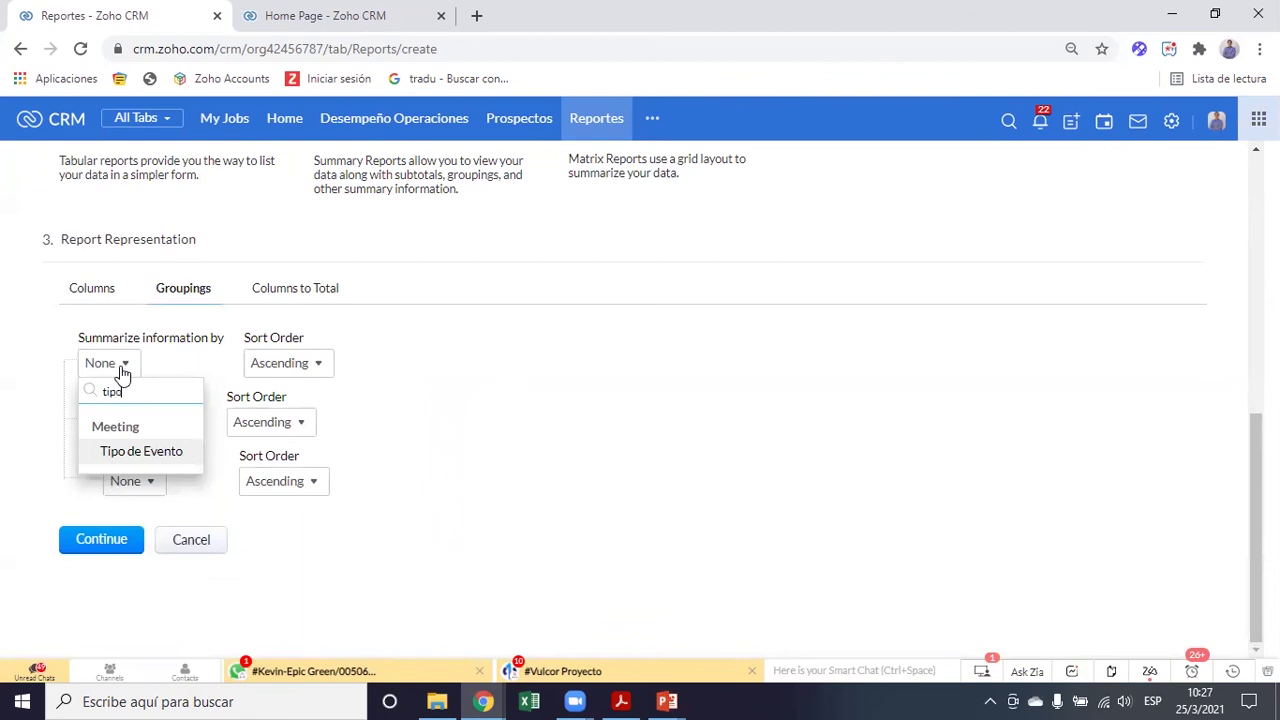
pyautogui.click(126, 449)
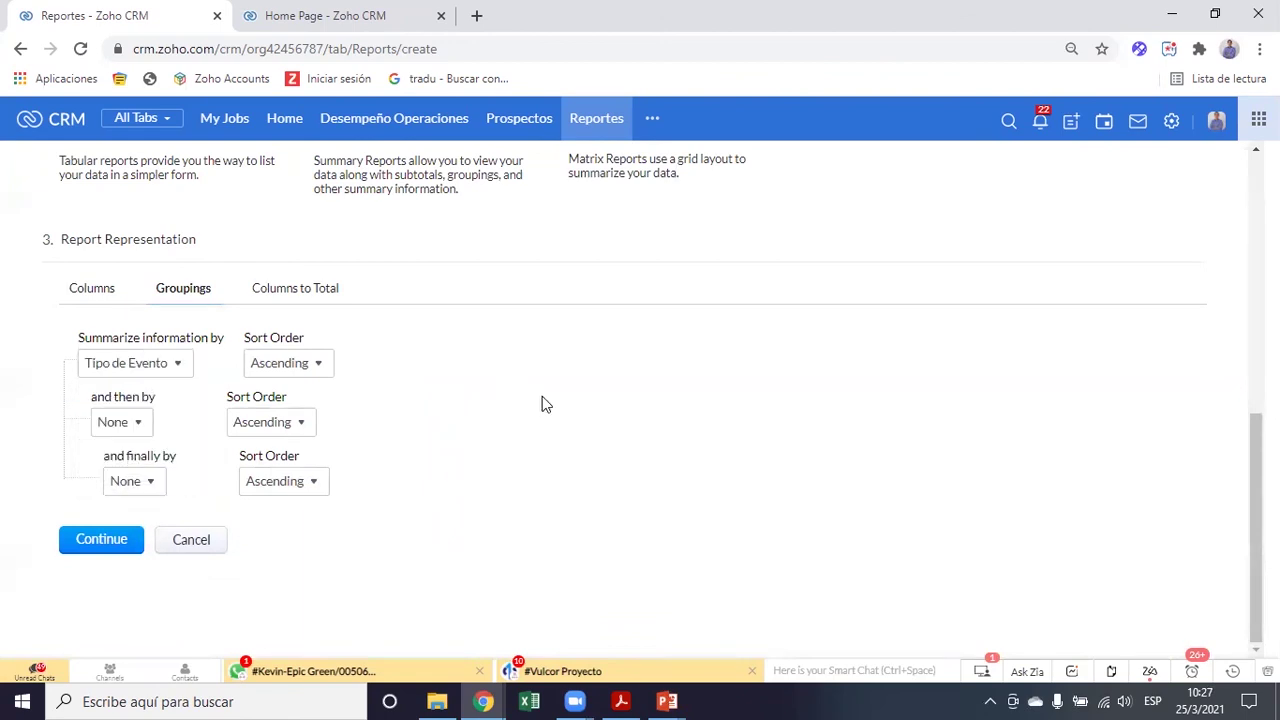
pyautogui.click(311, 297)
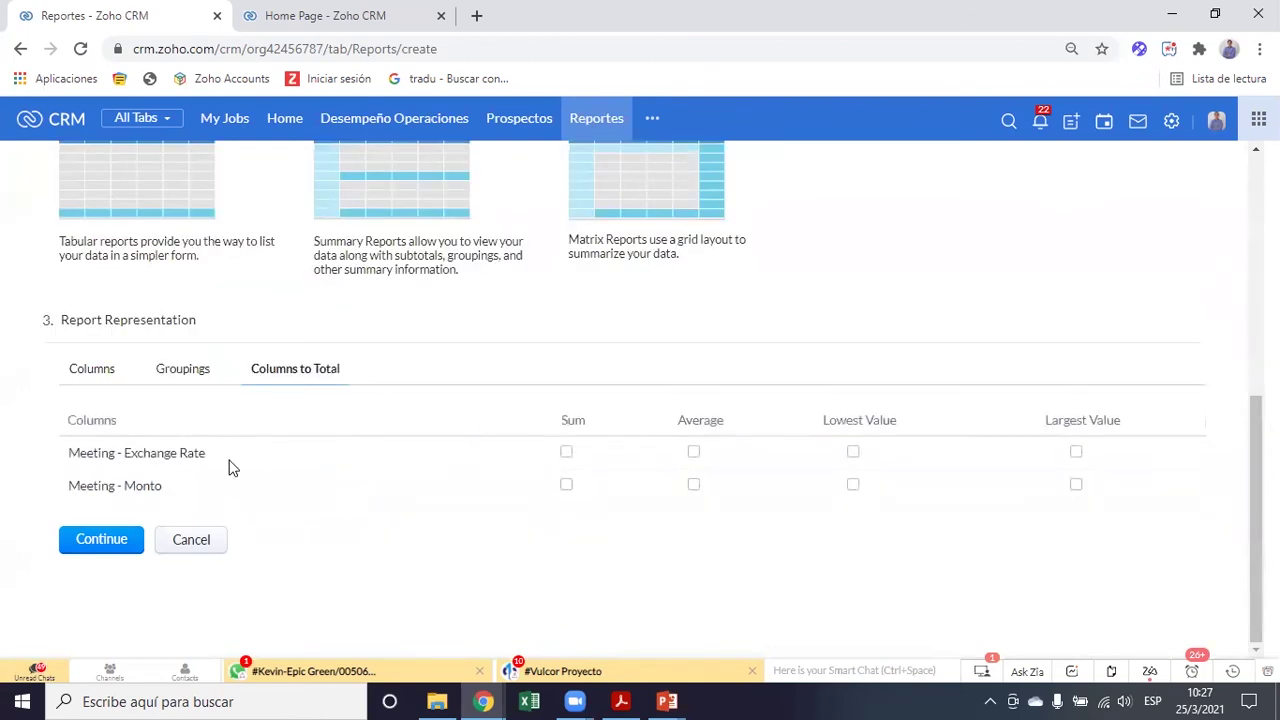
pyautogui.hotkey('ctrl', '+')
pyautogui.hotkey('ctrl', '+')
pyautogui.hotkey('ctrl', '+')
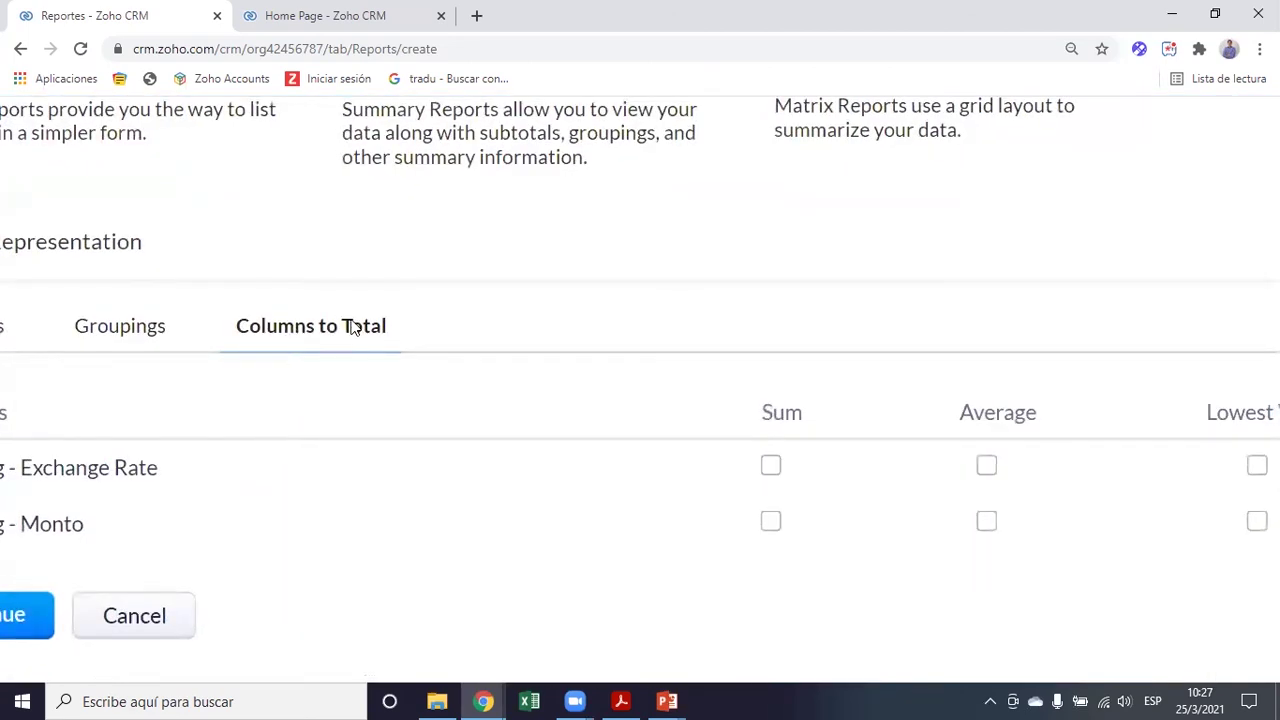
pyautogui.hscroll(-2, 460, 430)
pyautogui.hotkey('ctrl', '-')
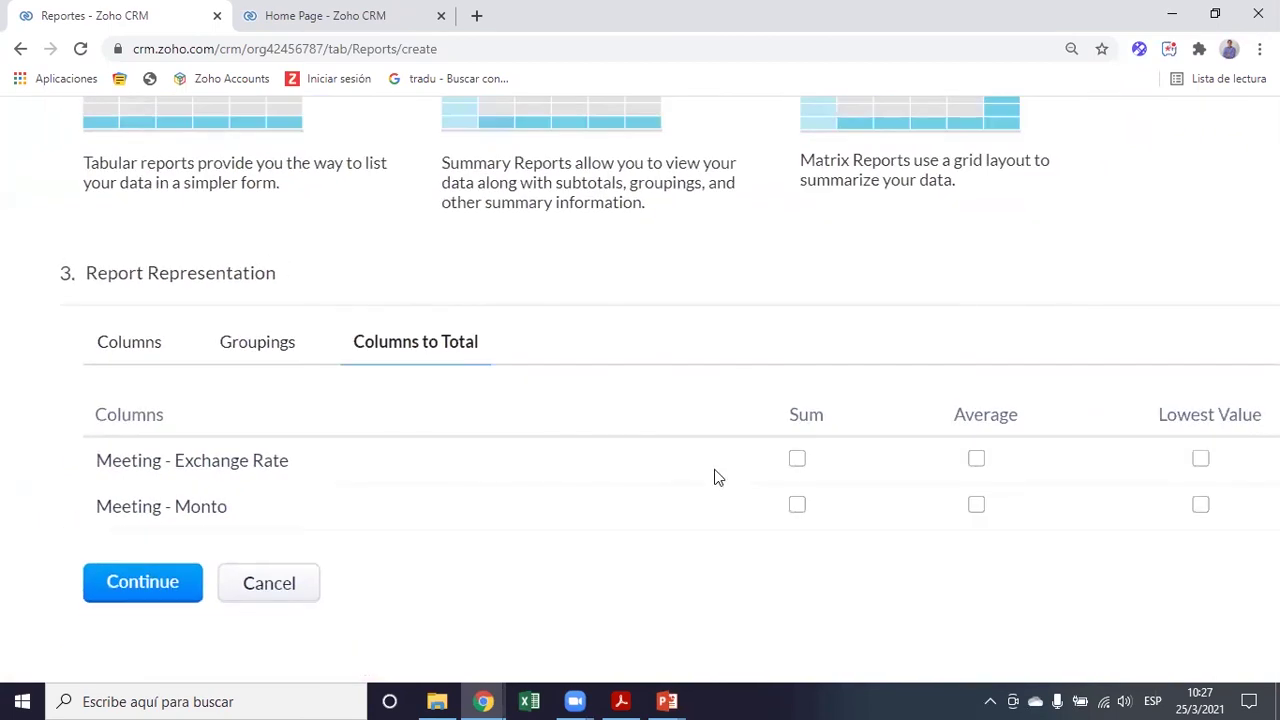
pyautogui.hotkey('ctrl', '-')
pyautogui.hotkey('ctrl', '-')
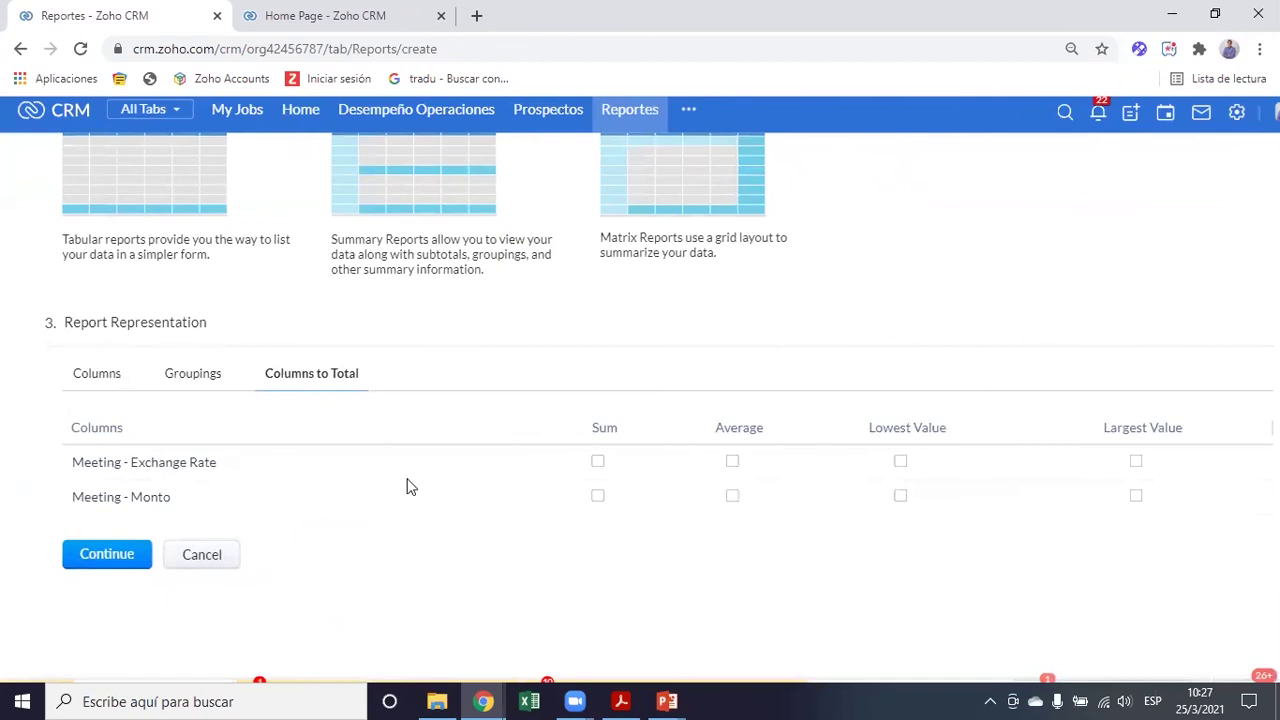
pyautogui.click(190, 375)
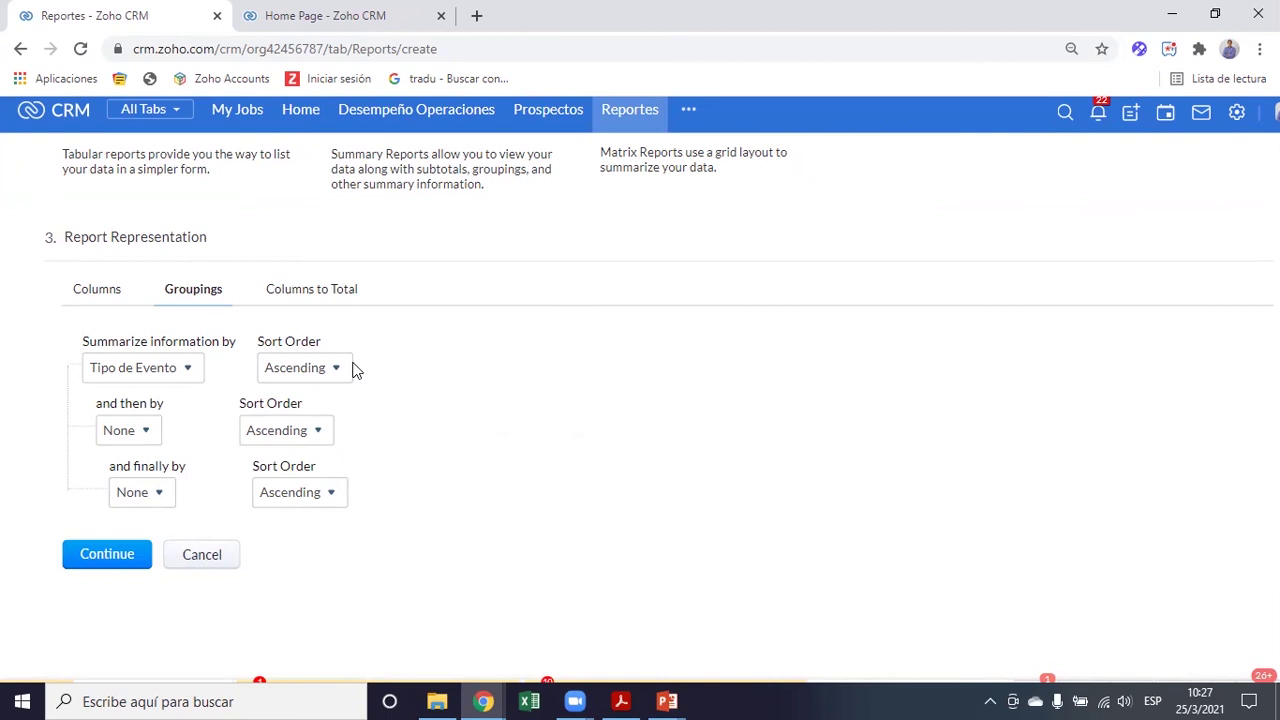
# Go to the filters step and set advanced filter 1 to Host 'is' the chosen user
pyautogui.click(108, 555)
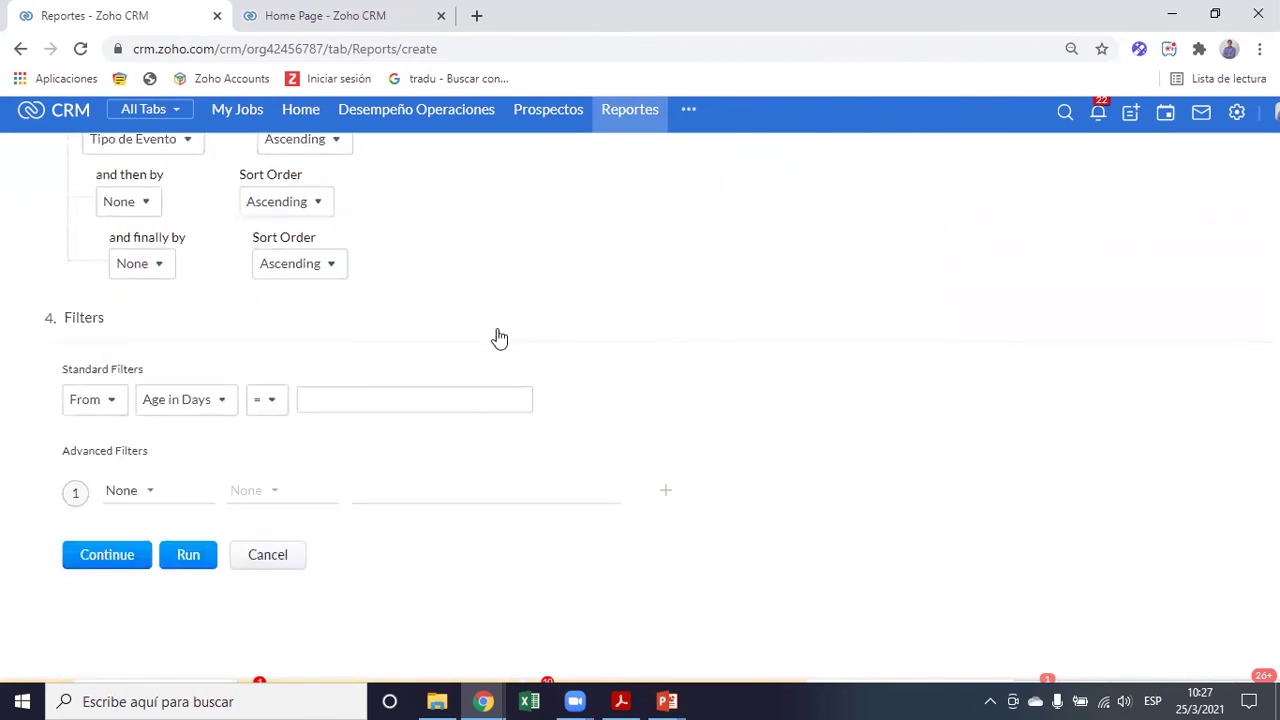
pyautogui.click(130, 490)
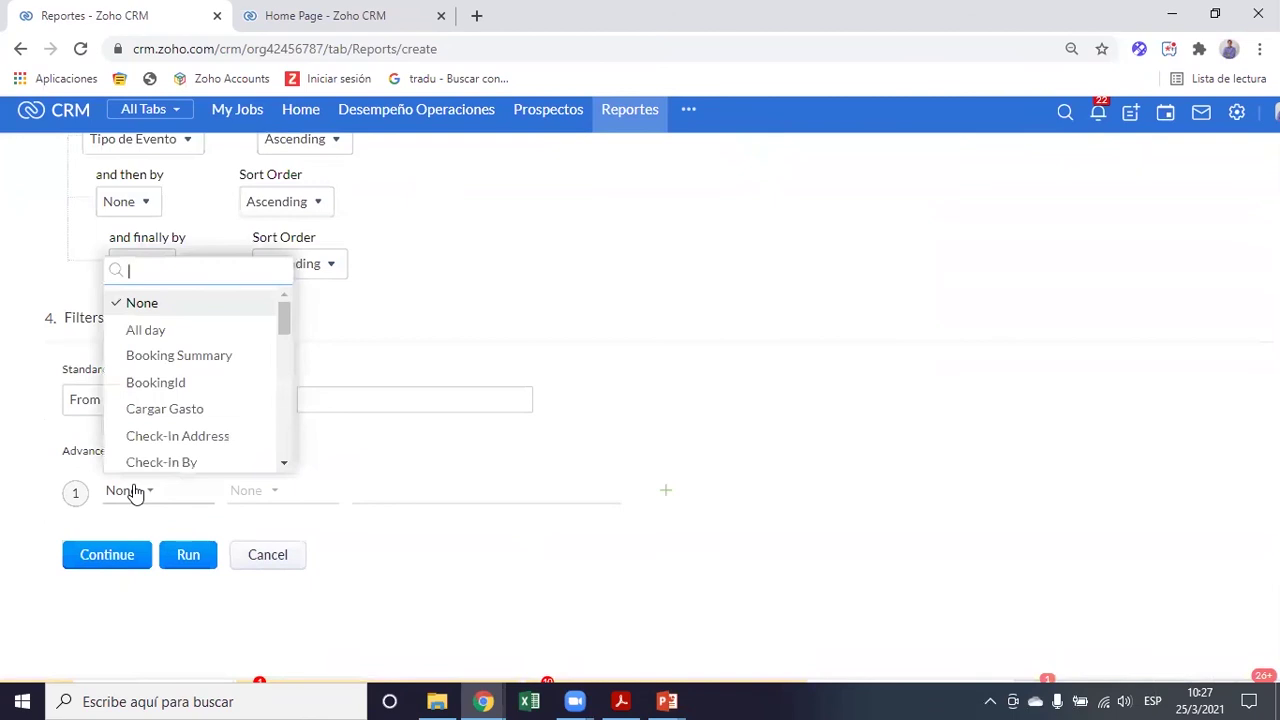
pyautogui.write('hos')
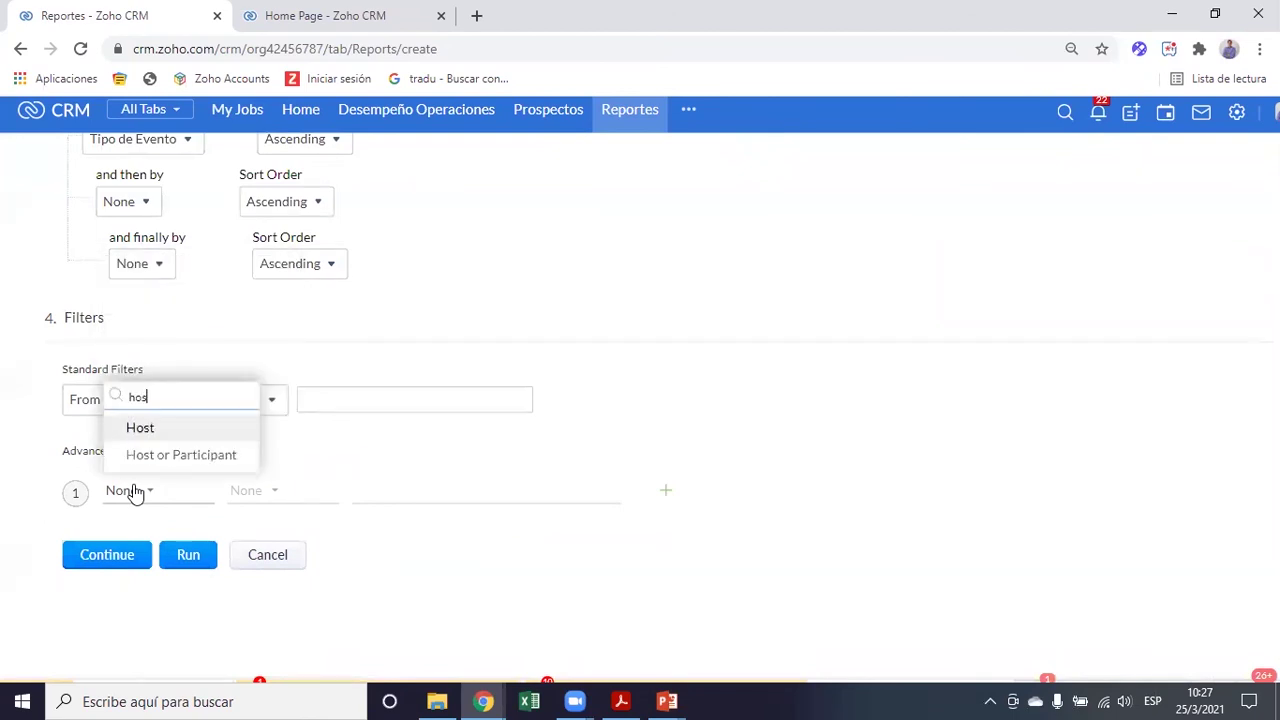
pyautogui.click(191, 430)
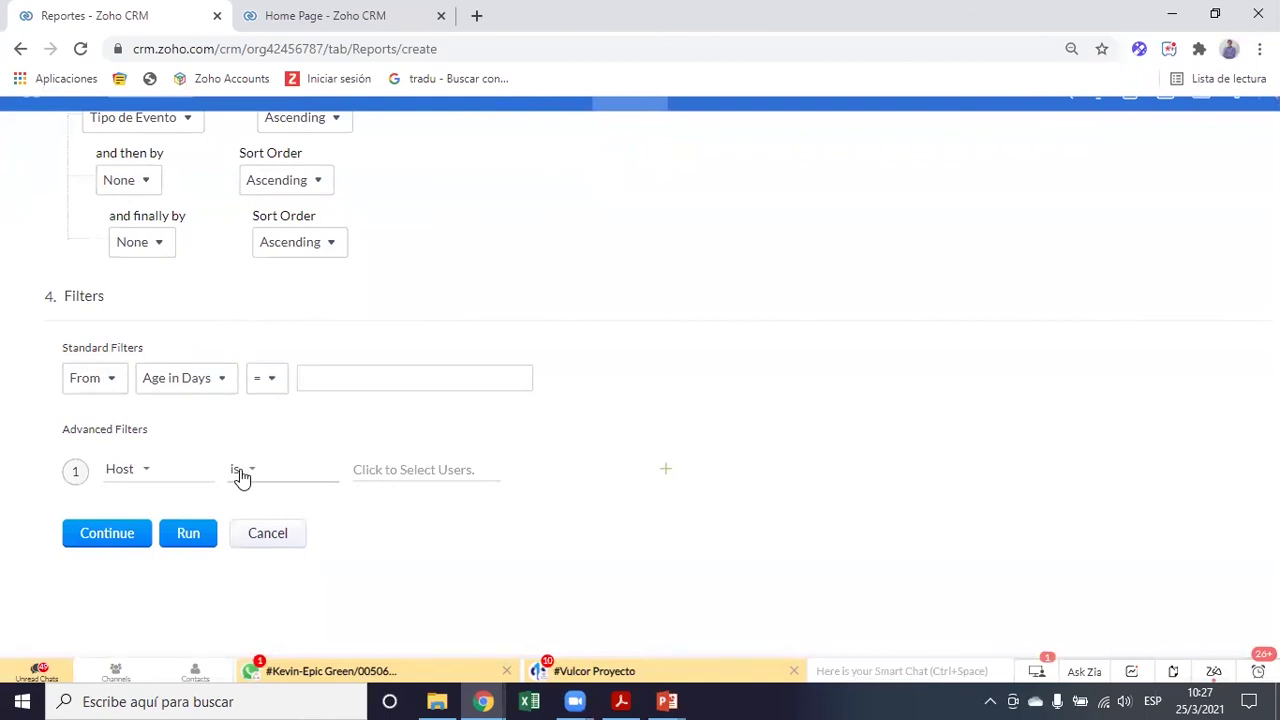
pyautogui.write('kevin')
pyautogui.press('BackSpace')
pyautogui.press('BackSpace')
pyautogui.write('vin')
pyautogui.click(458, 575)
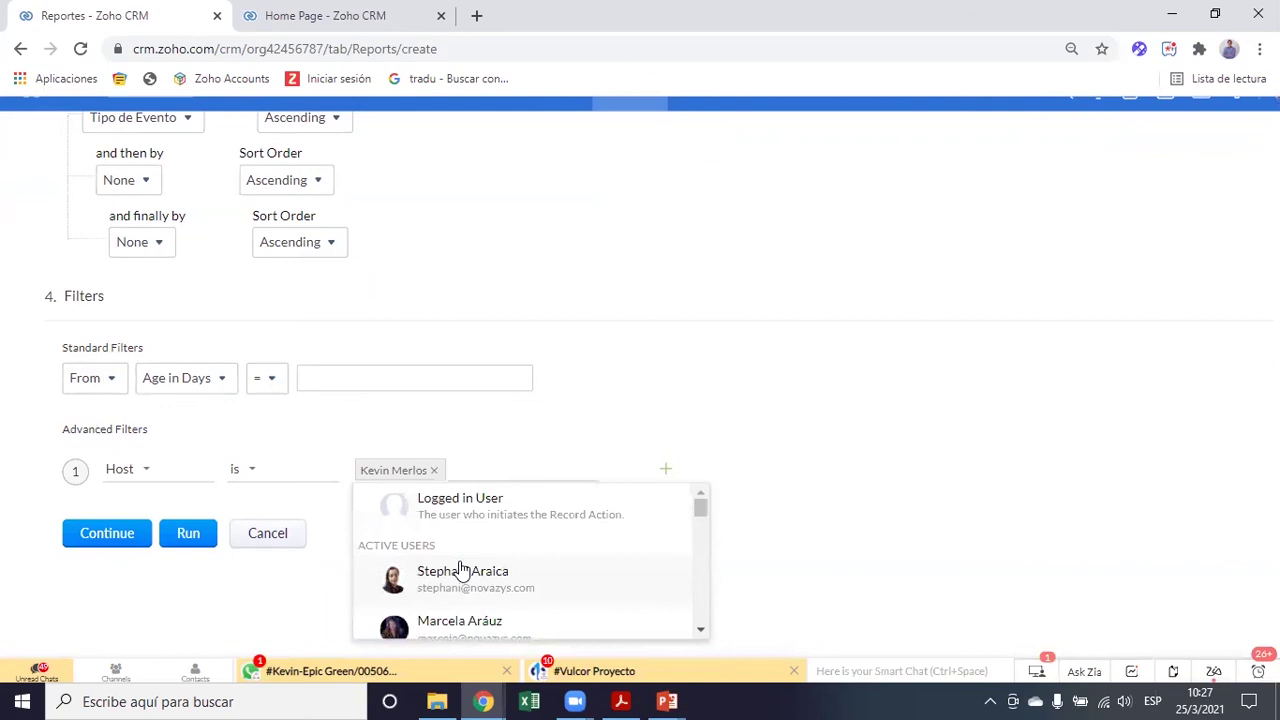
pyautogui.click(936, 418)
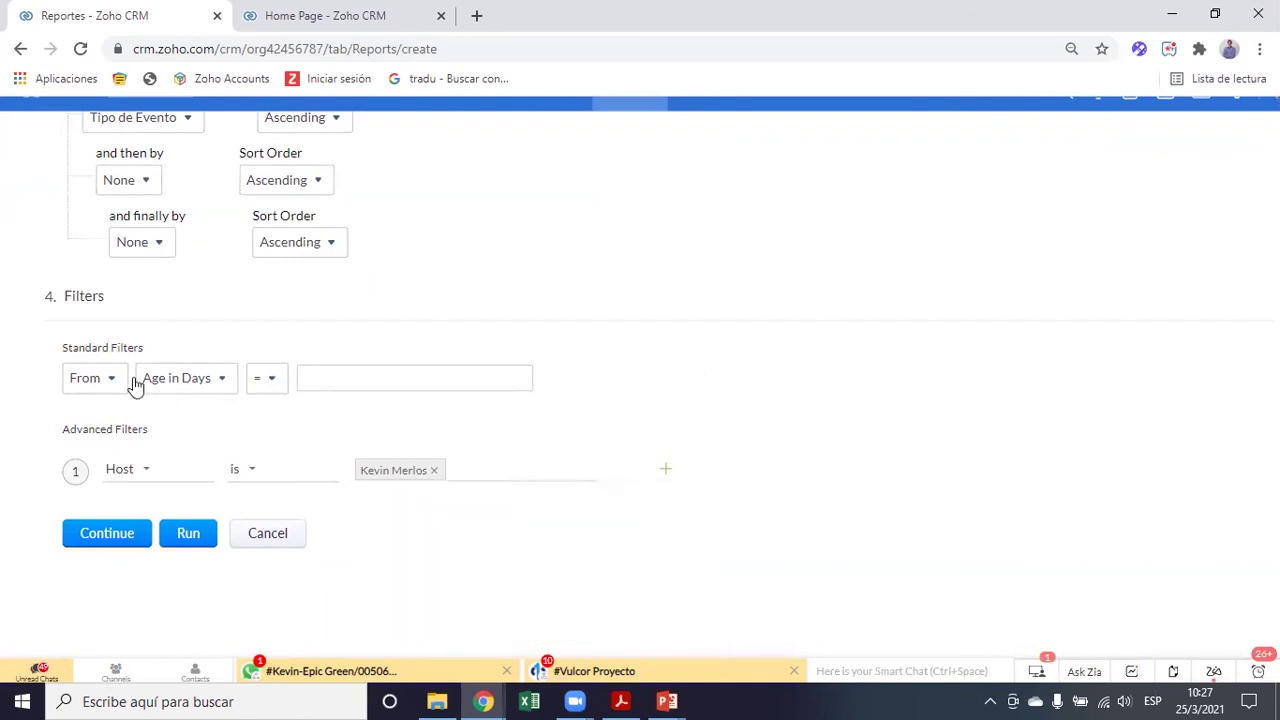
# Review the available filter fields and add a second advanced filter row
pyautogui.keyDown('ctrl'); pyautogui.scroll(4, 113, 383); pyautogui.keyUp('ctrl')
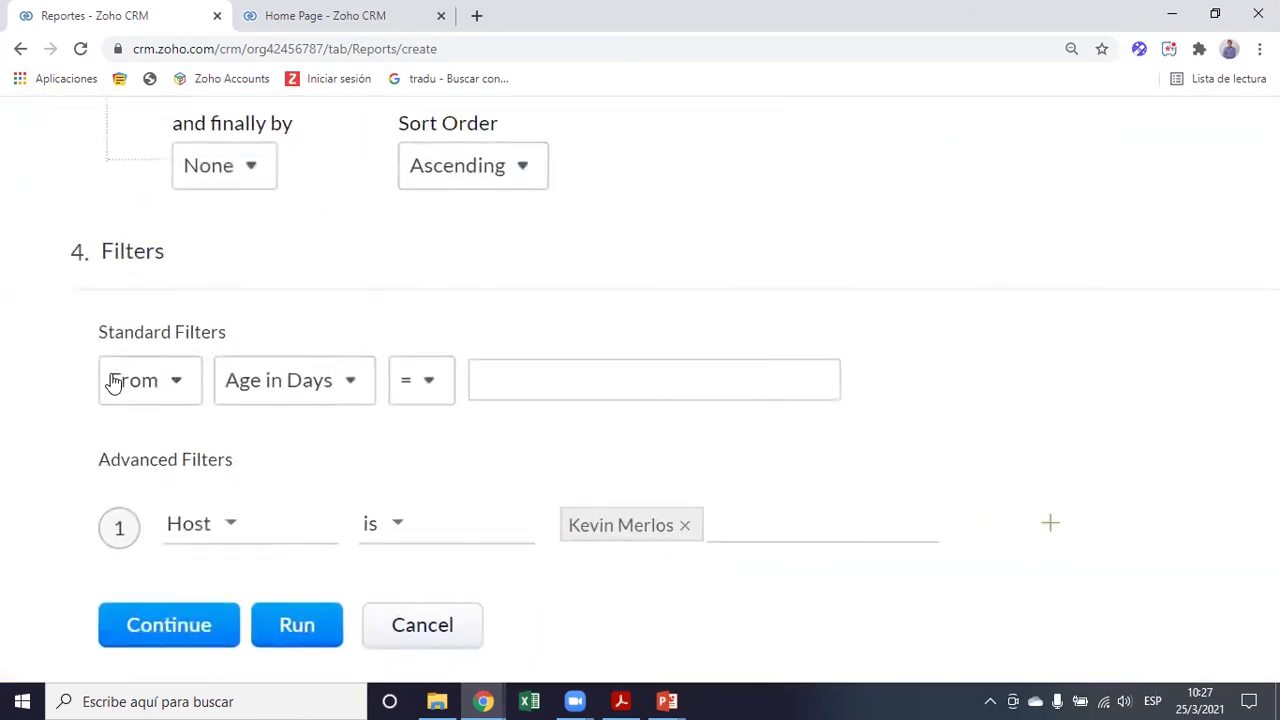
pyautogui.scroll(-1, 223, 503)
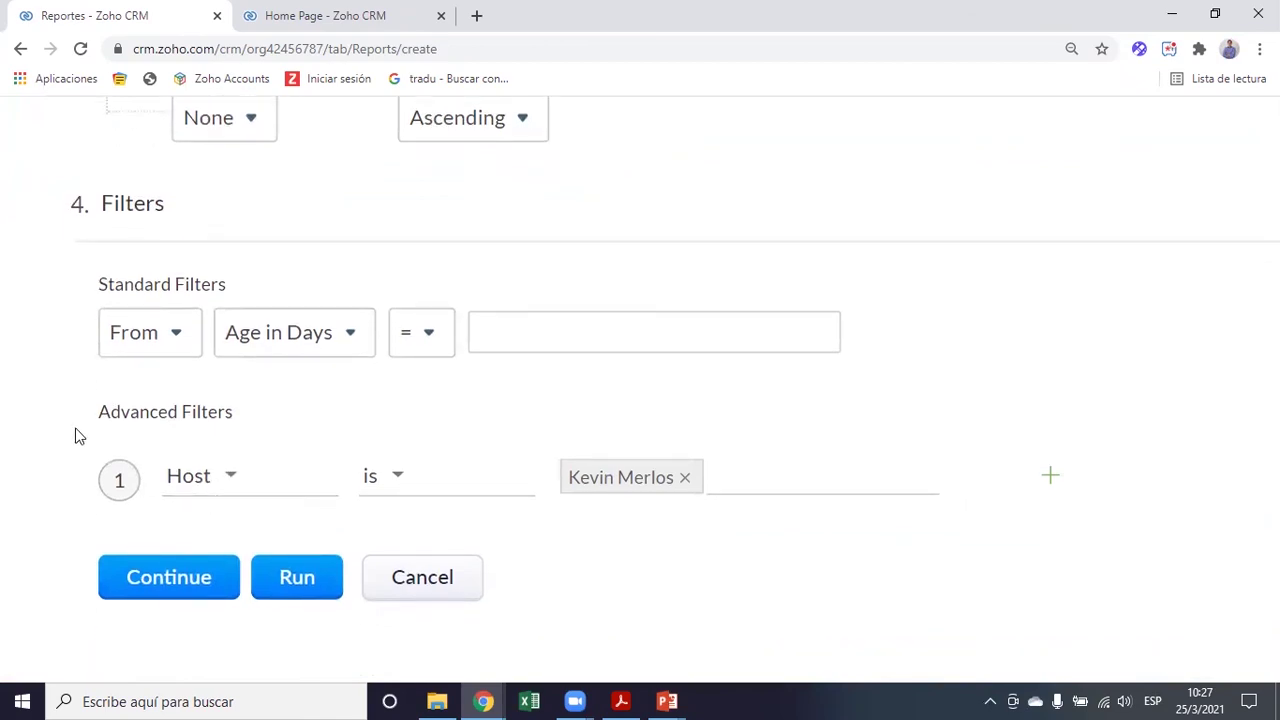
pyautogui.click(214, 480)
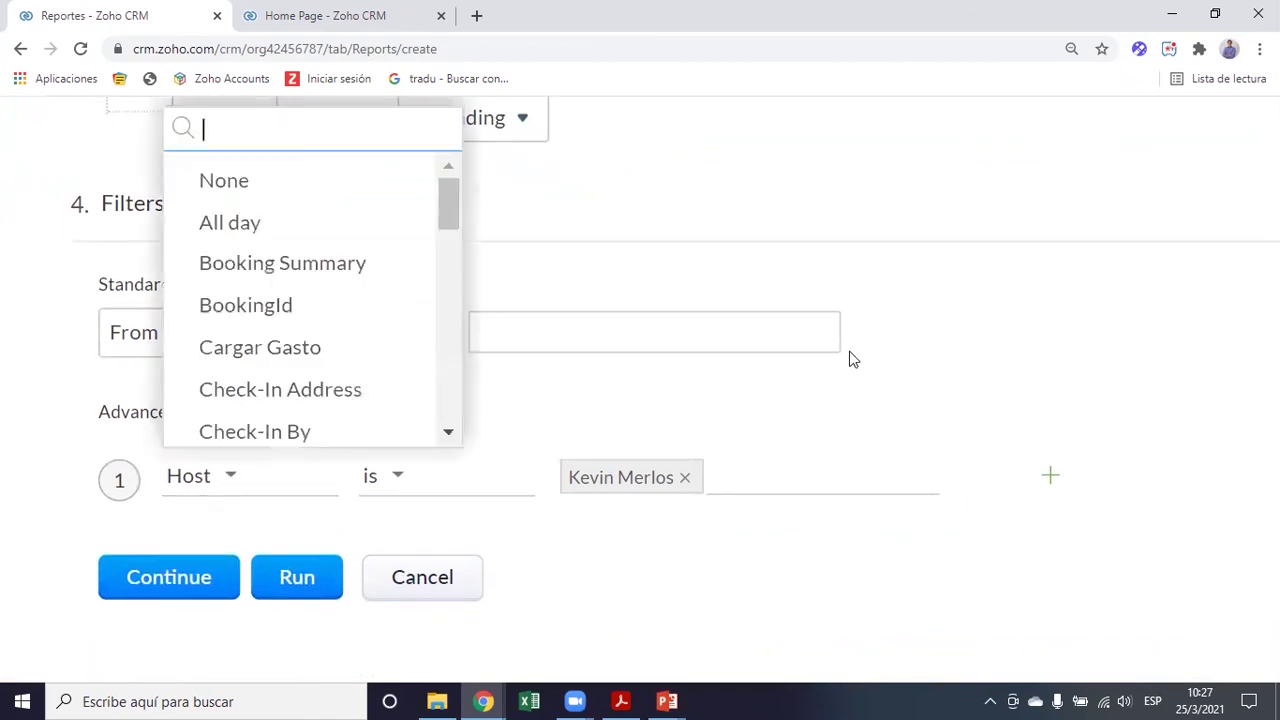
pyautogui.scroll(-8, 320, 340)
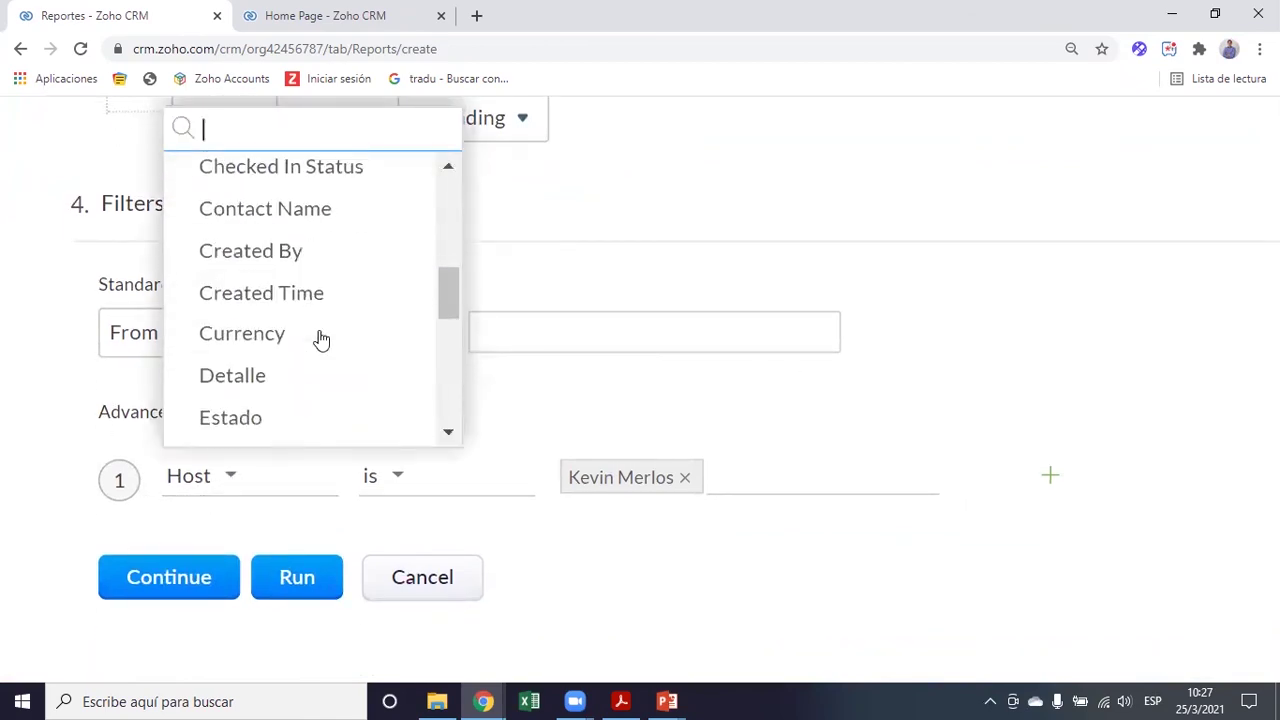
pyautogui.scroll(10, 320, 337)
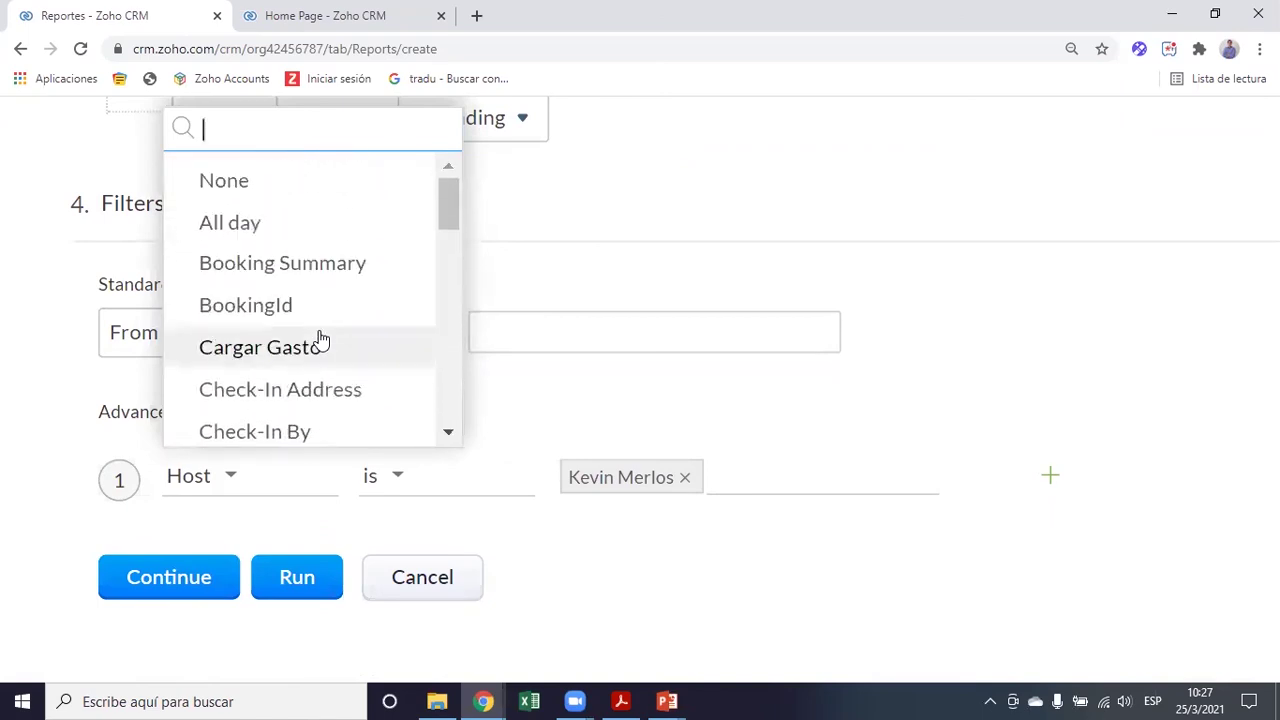
pyautogui.click(34, 403)
pyautogui.scroll(-1, 1122, 396)
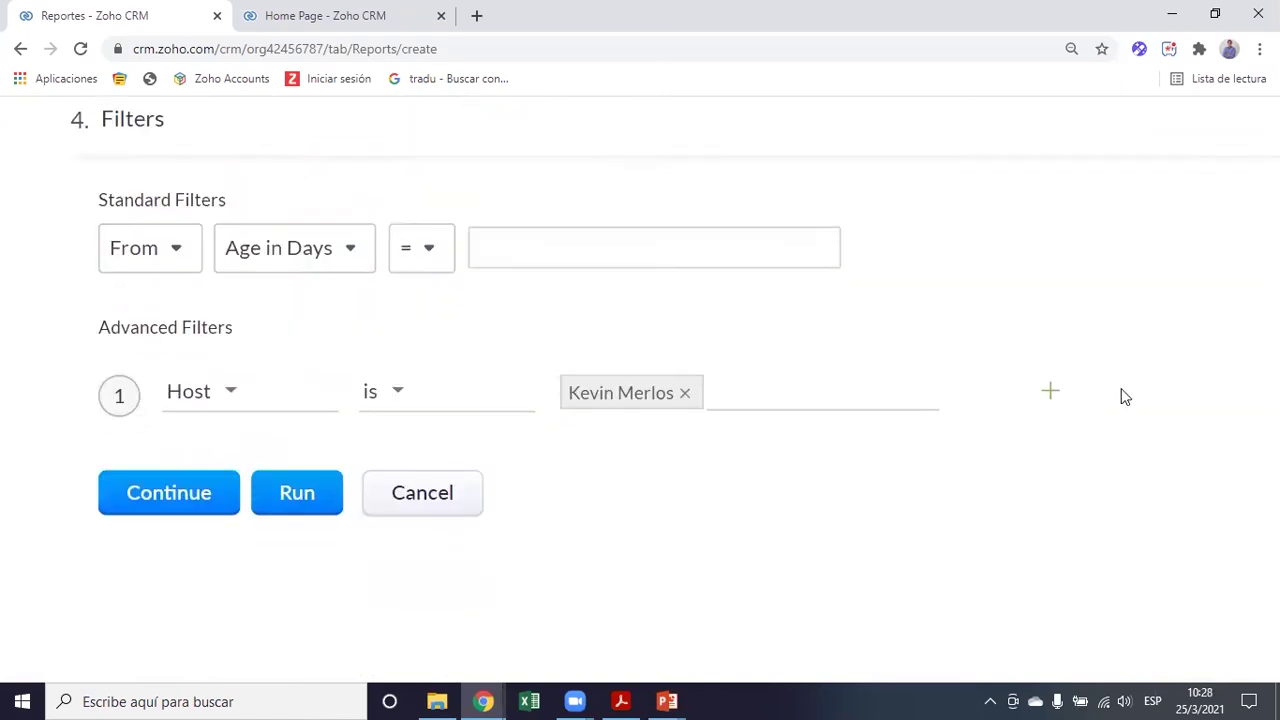
pyautogui.click(1052, 394)
# Set the second filter condition to Tipo de Evento 'is' and preview its event types
pyautogui.click(209, 485)
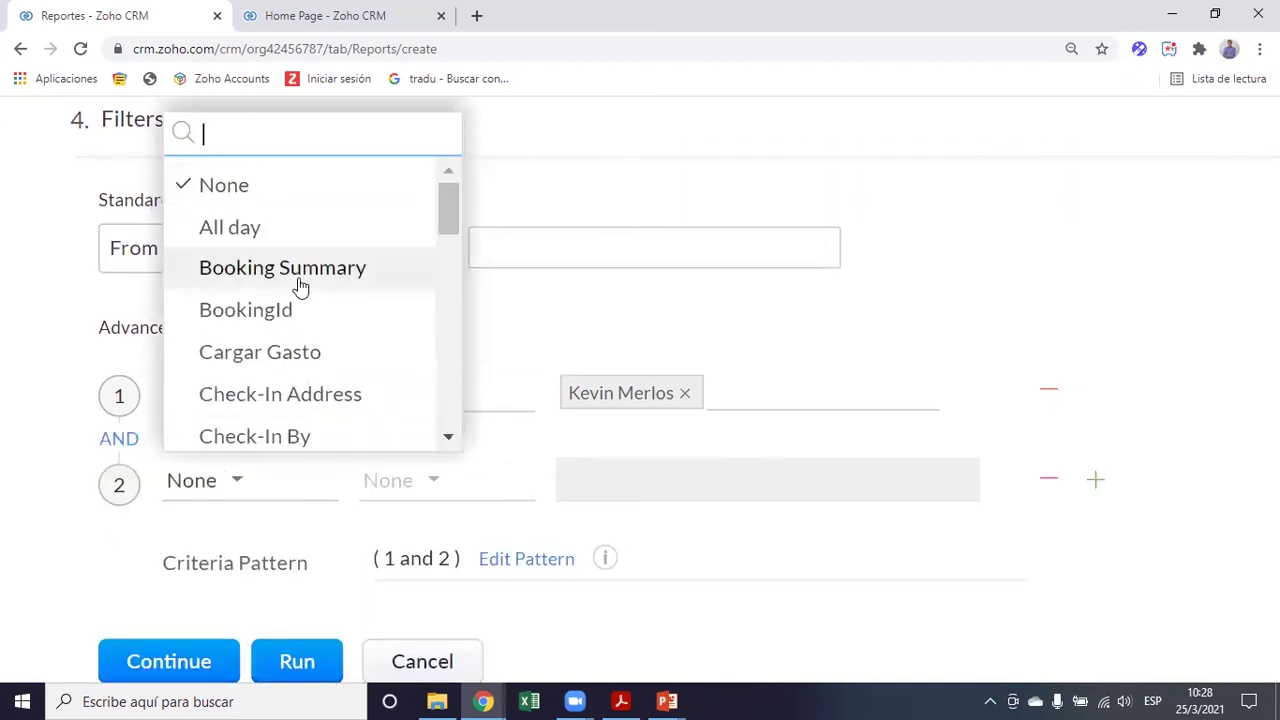
pyautogui.write('tipo')
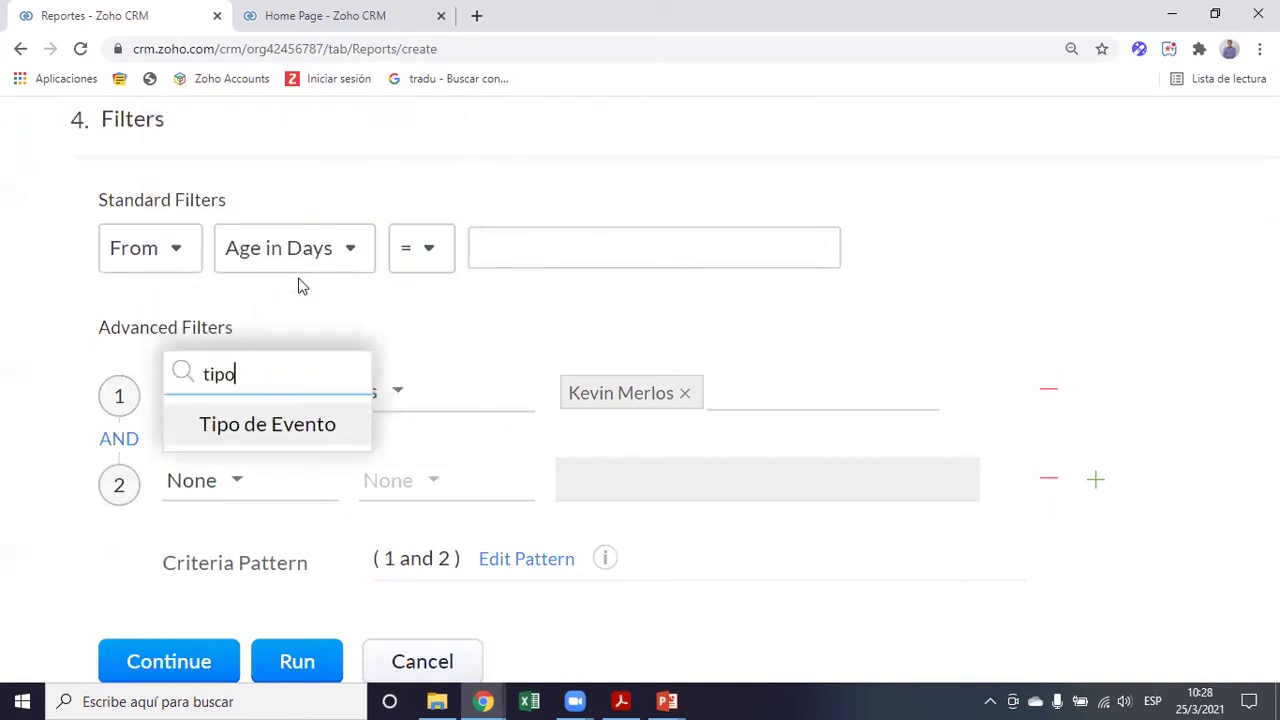
pyautogui.click(251, 425)
pyautogui.scroll(-1, 500, 437)
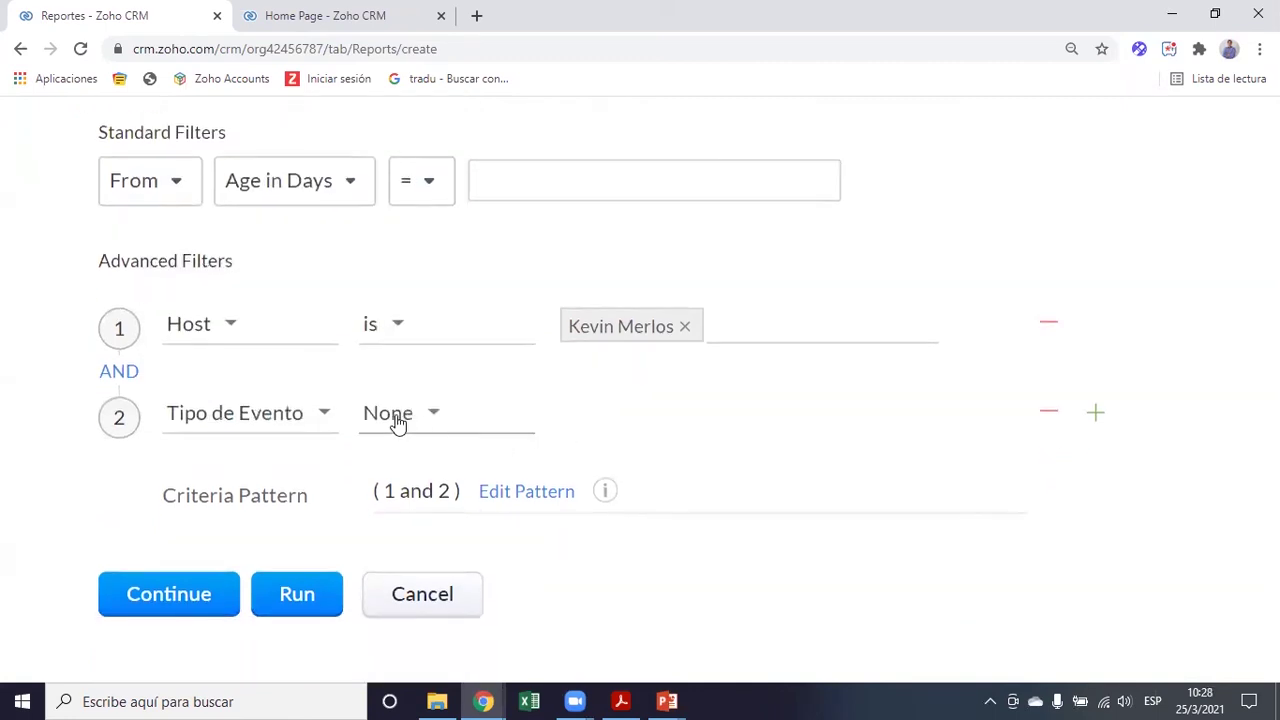
pyautogui.scroll(-1, 397, 420)
pyautogui.click(391, 397)
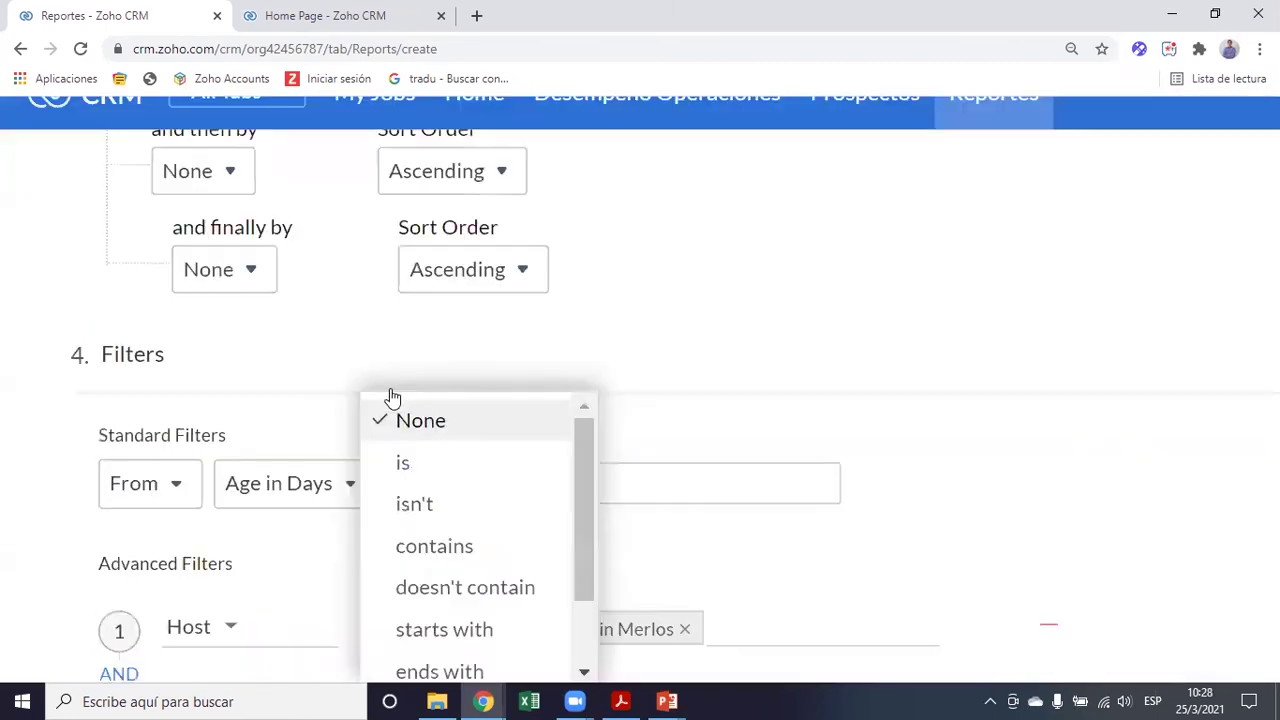
pyautogui.click(443, 474)
pyautogui.click(602, 372)
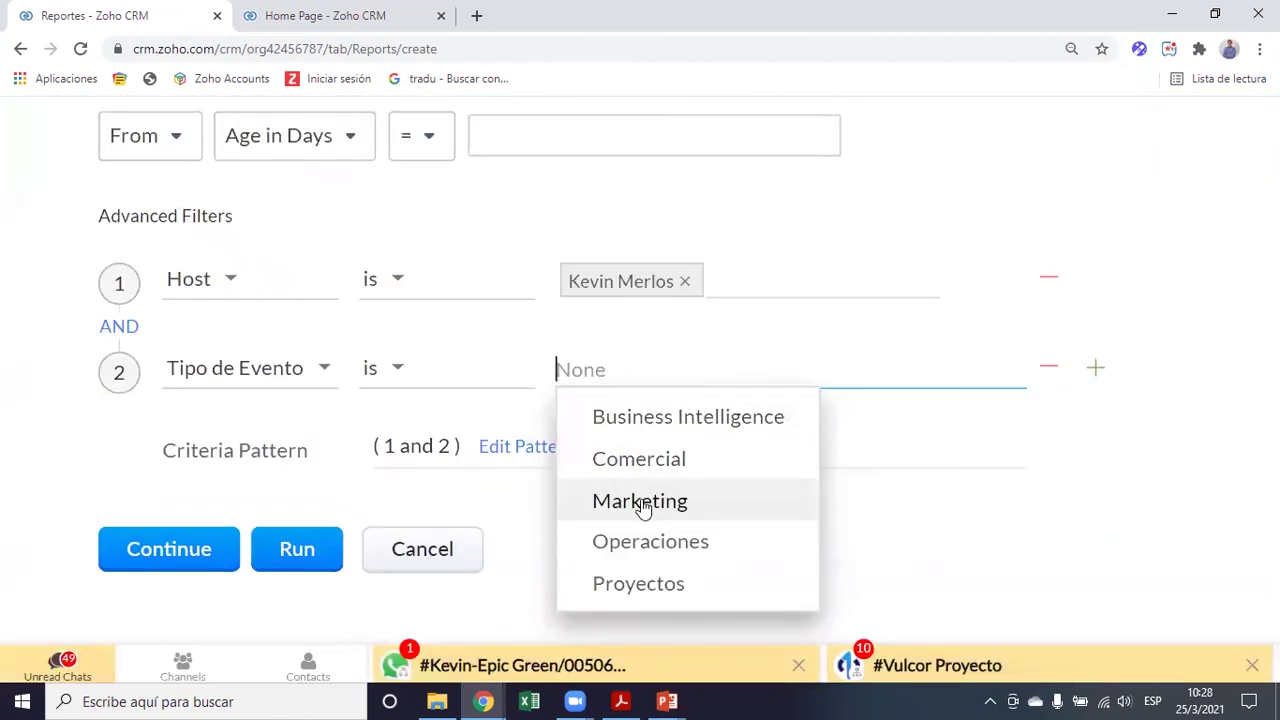
pyautogui.click(33, 355)
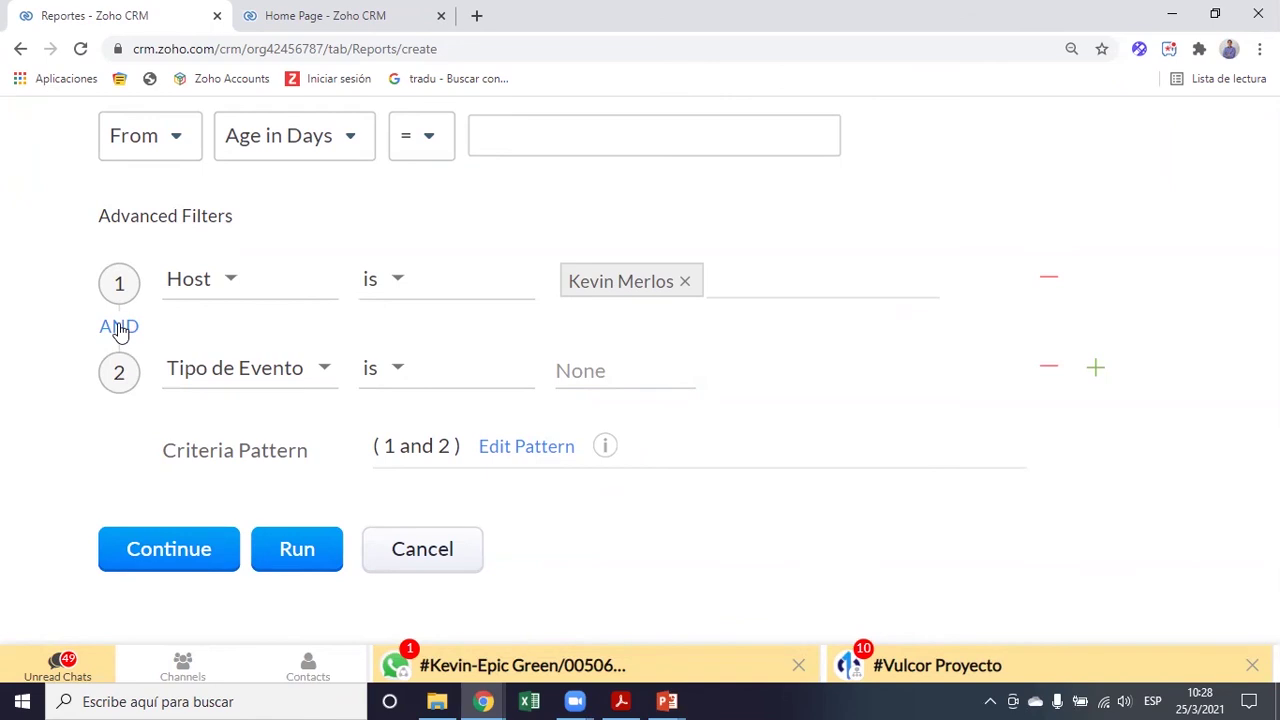
# Switch to OR with pattern ( 1 or 2 ), then delete the Tipo de Evento condition
pyautogui.click(120, 328)
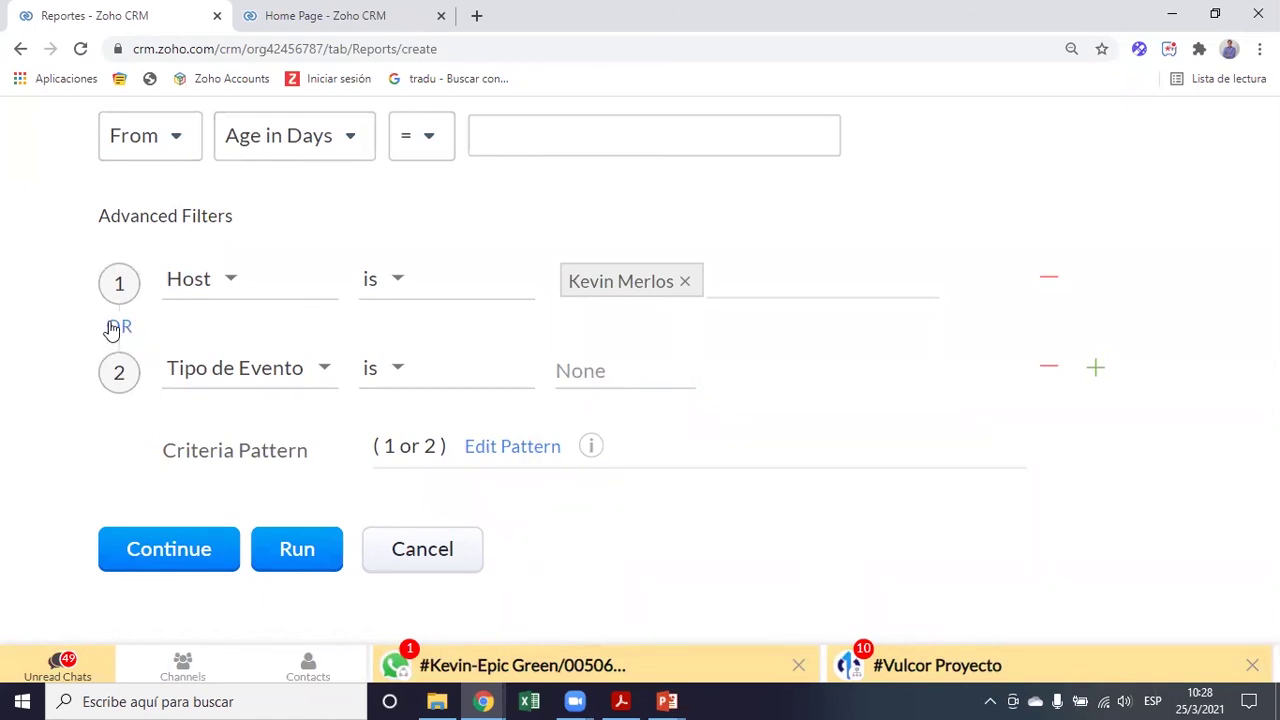
pyautogui.click(511, 447)
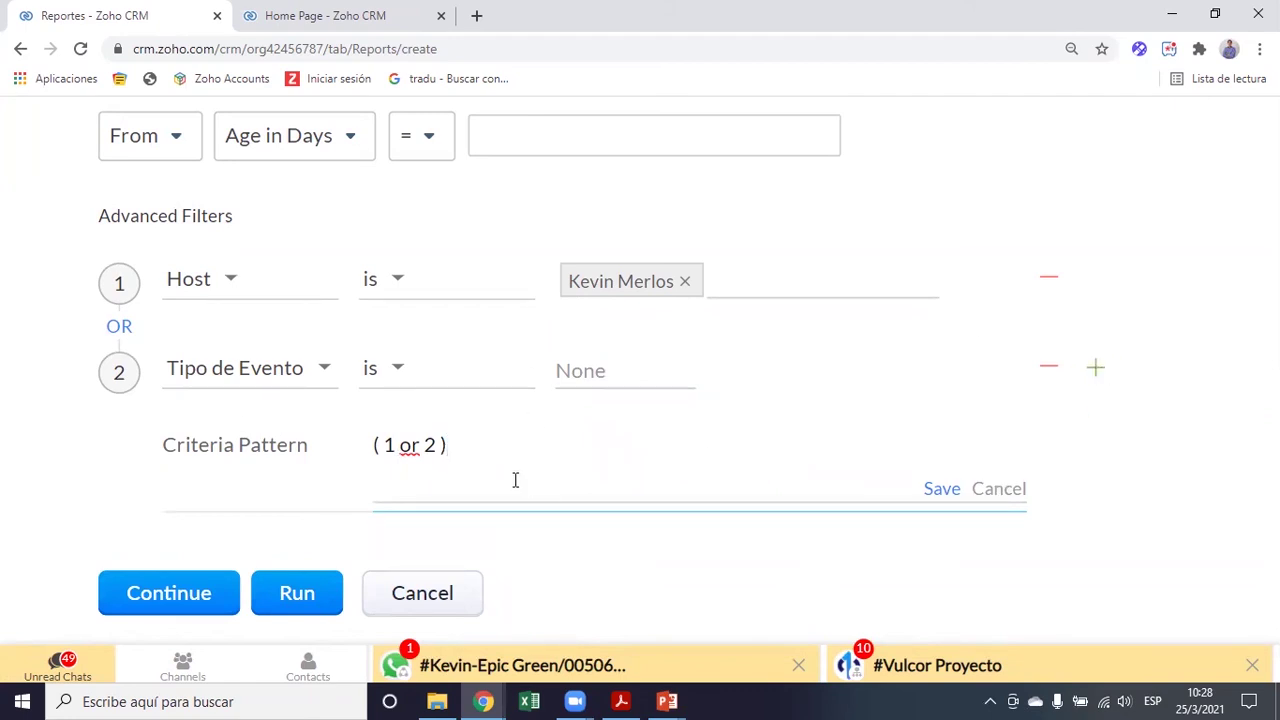
pyautogui.write('3')
pyautogui.press('BackSpace')
pyautogui.press('BackSpace')
pyautogui.press('BackSpace')
pyautogui.press('BackSpace')
pyautogui.click(942, 488)
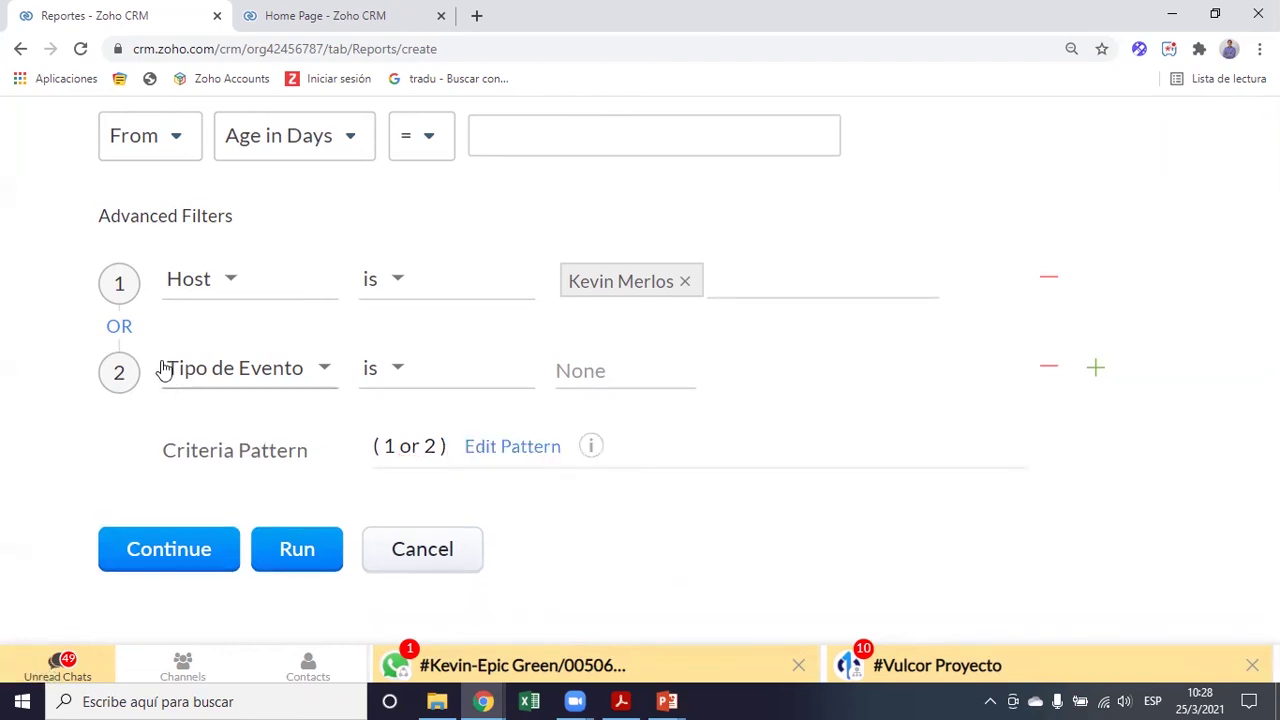
pyautogui.click(1049, 367)
pyautogui.hotkey('ctrl', '-')
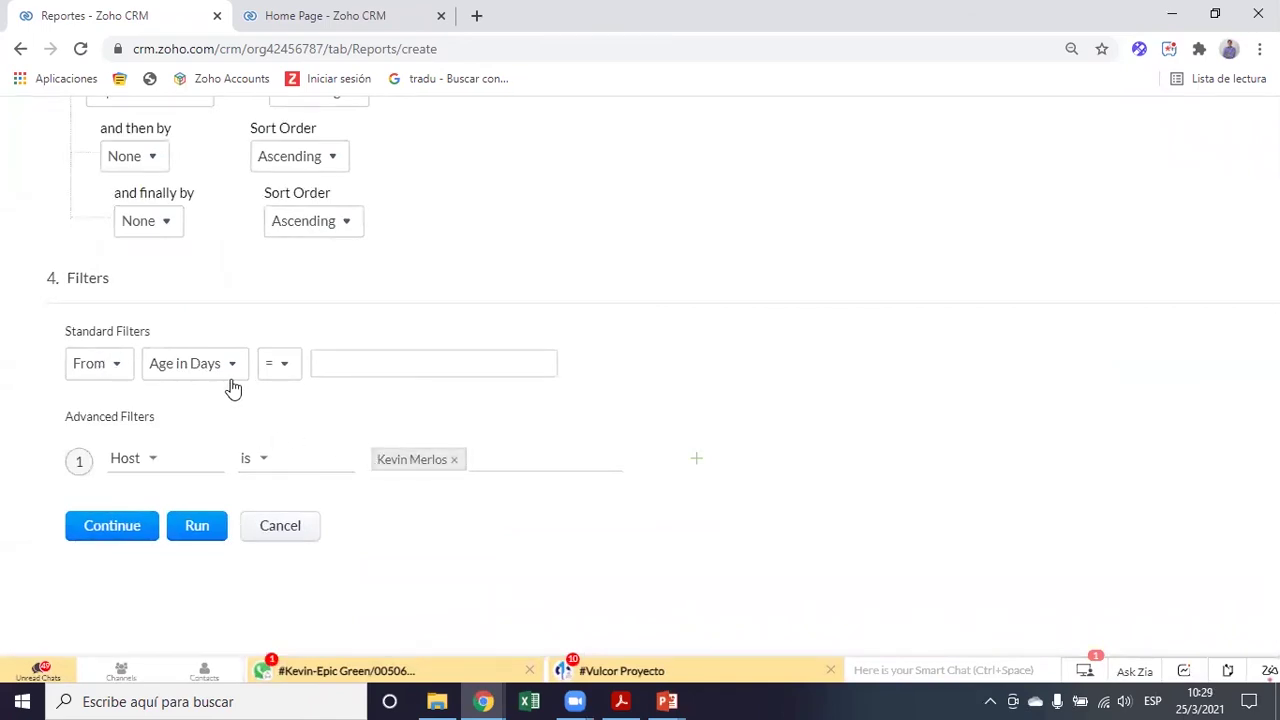
# List the standard filter's date fields and check the meeting form's event types on the Home Page
pyautogui.click(110, 368)
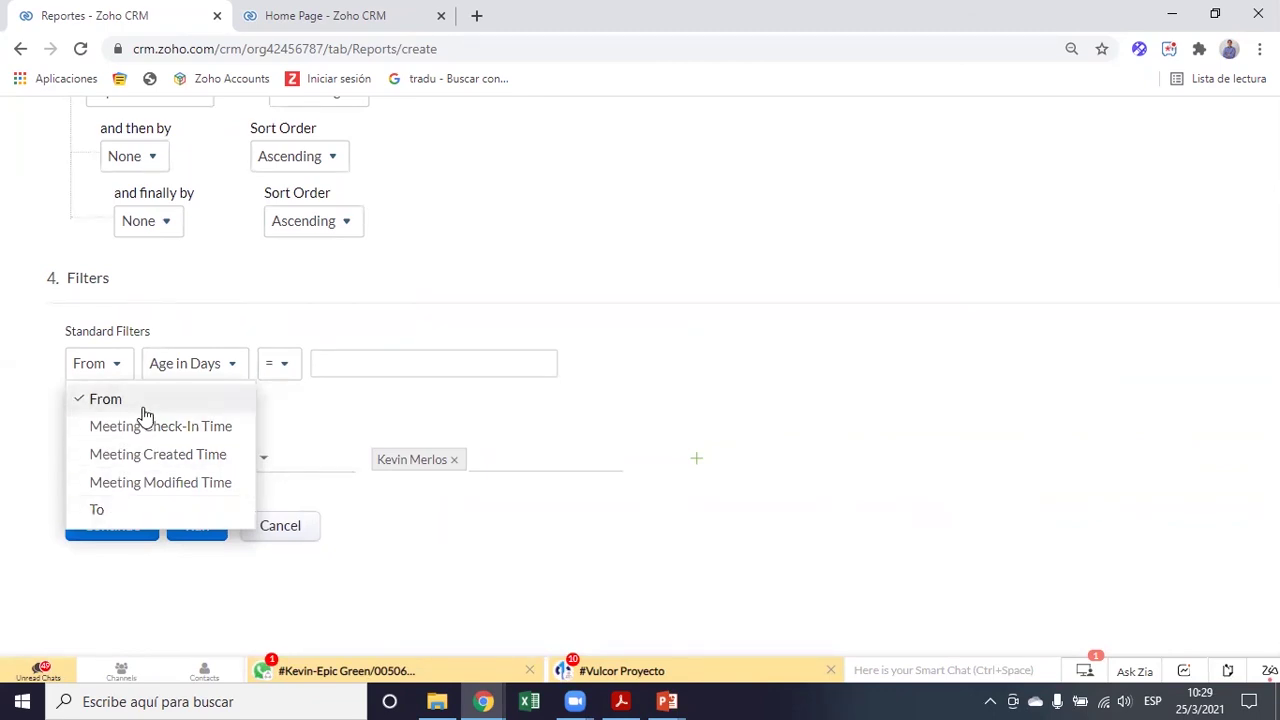
pyautogui.click(342, 8)
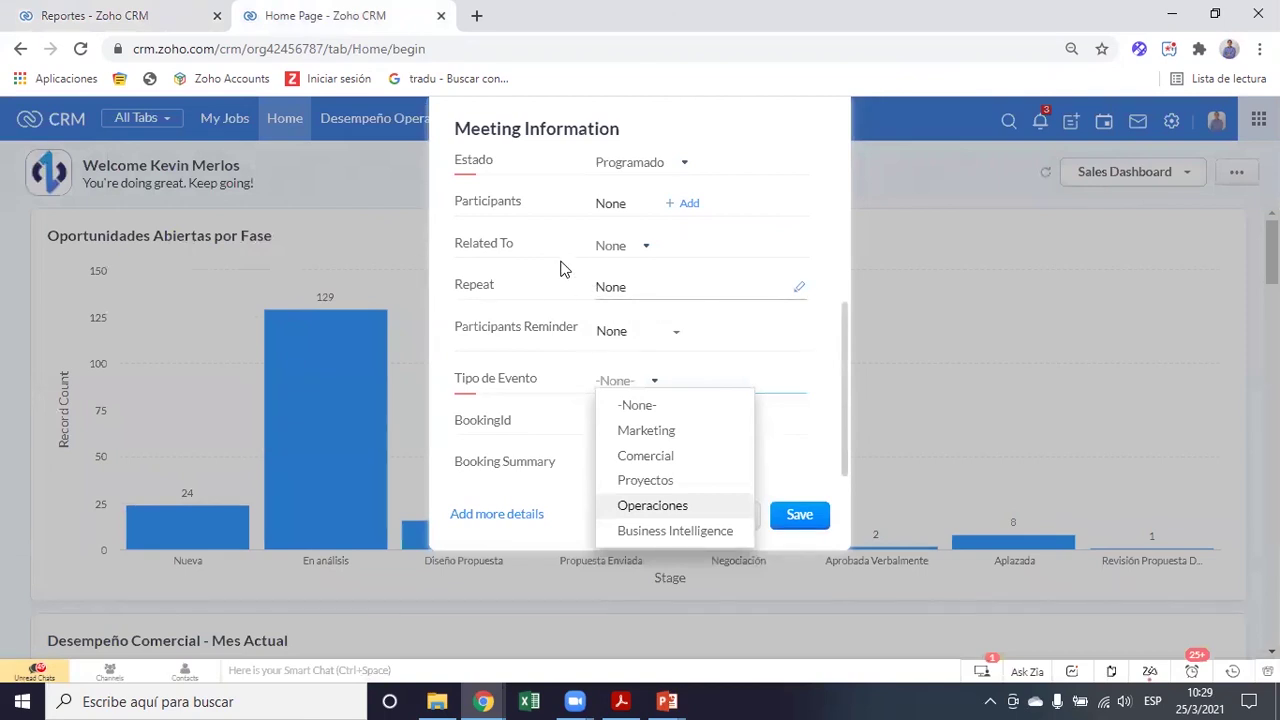
pyautogui.click(823, 291)
pyautogui.scroll(3, 823, 291)
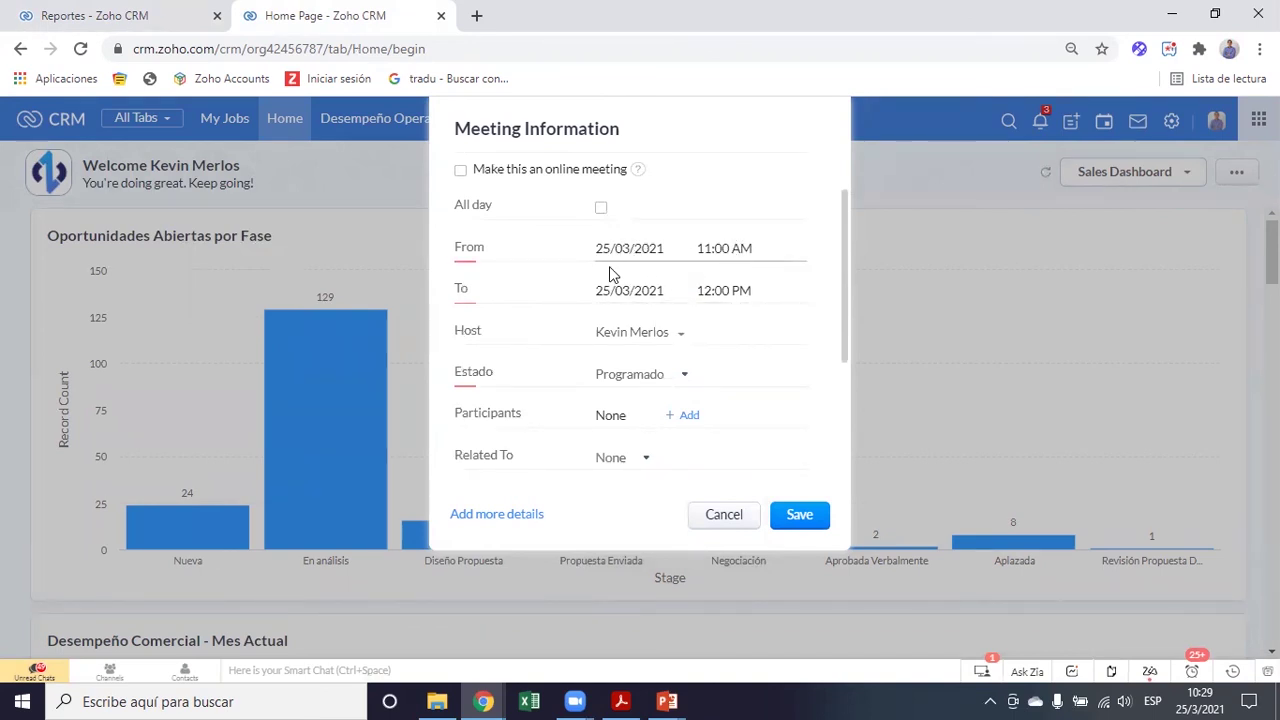
pyautogui.click(129, 14)
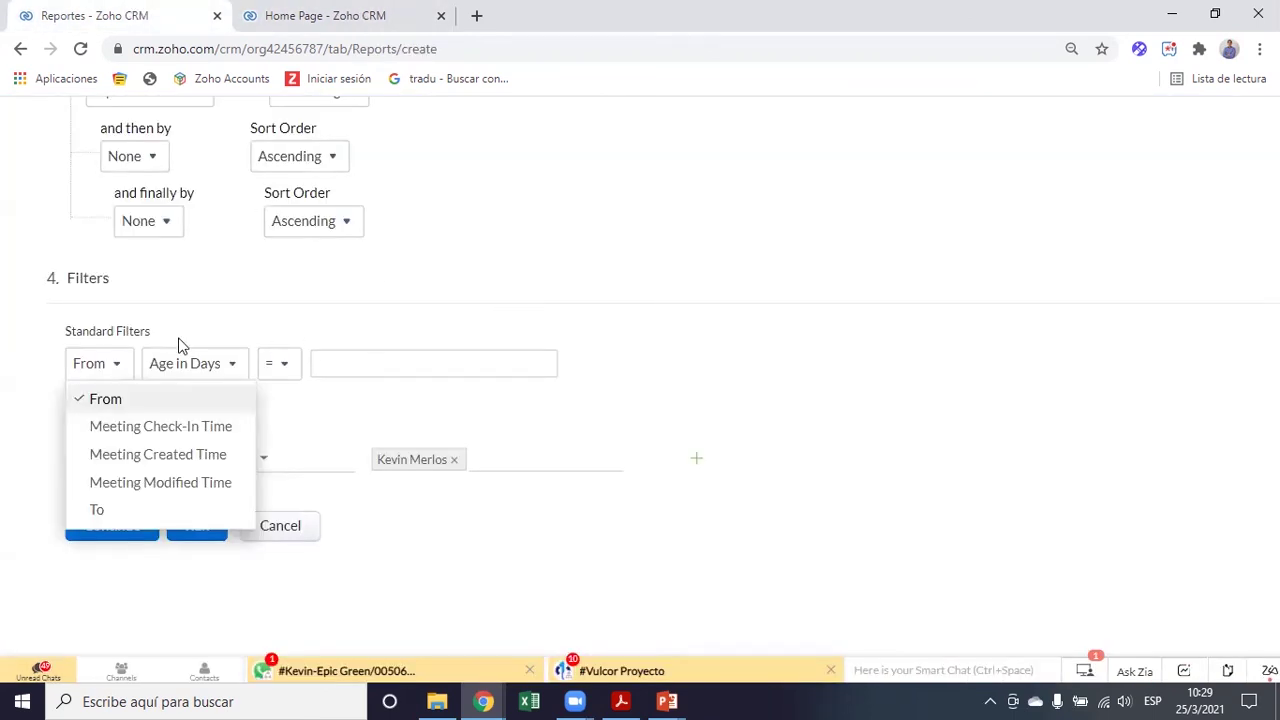
# Set the standard From filter period to Current Month, 01/03/2021 to 31/03/2021
pyautogui.click(238, 366)
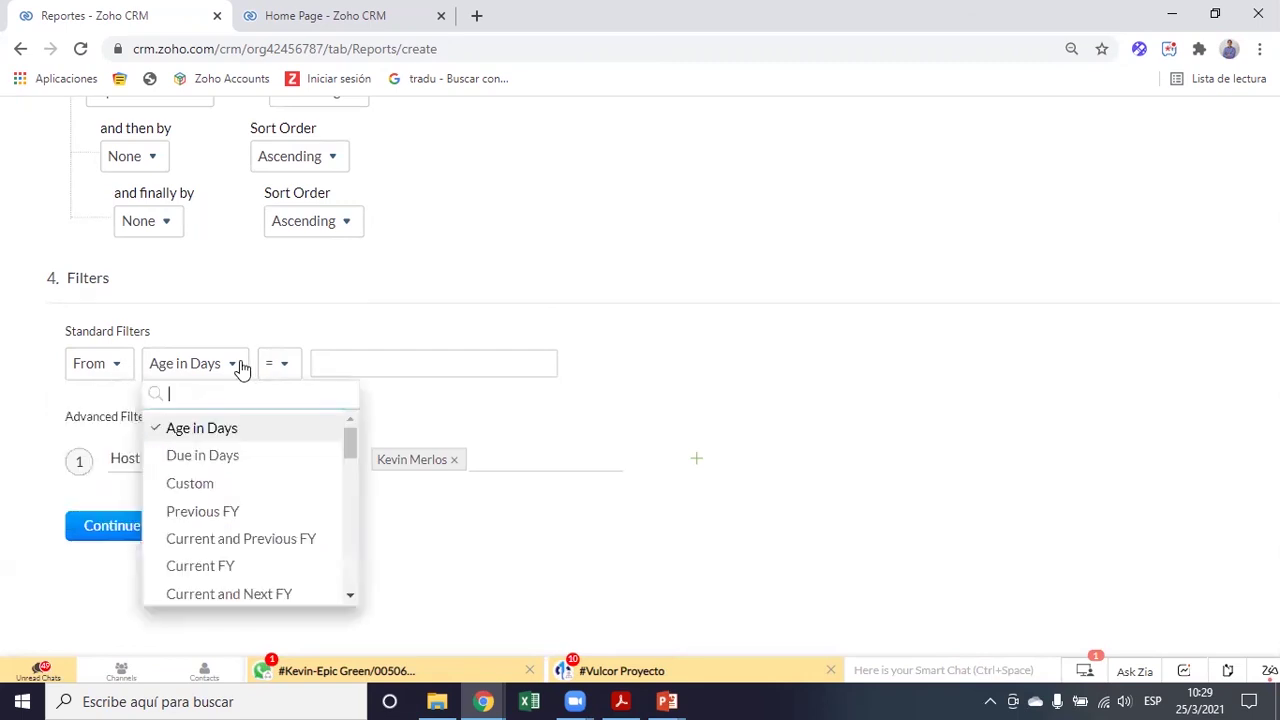
pyautogui.scroll(-3, 257, 555)
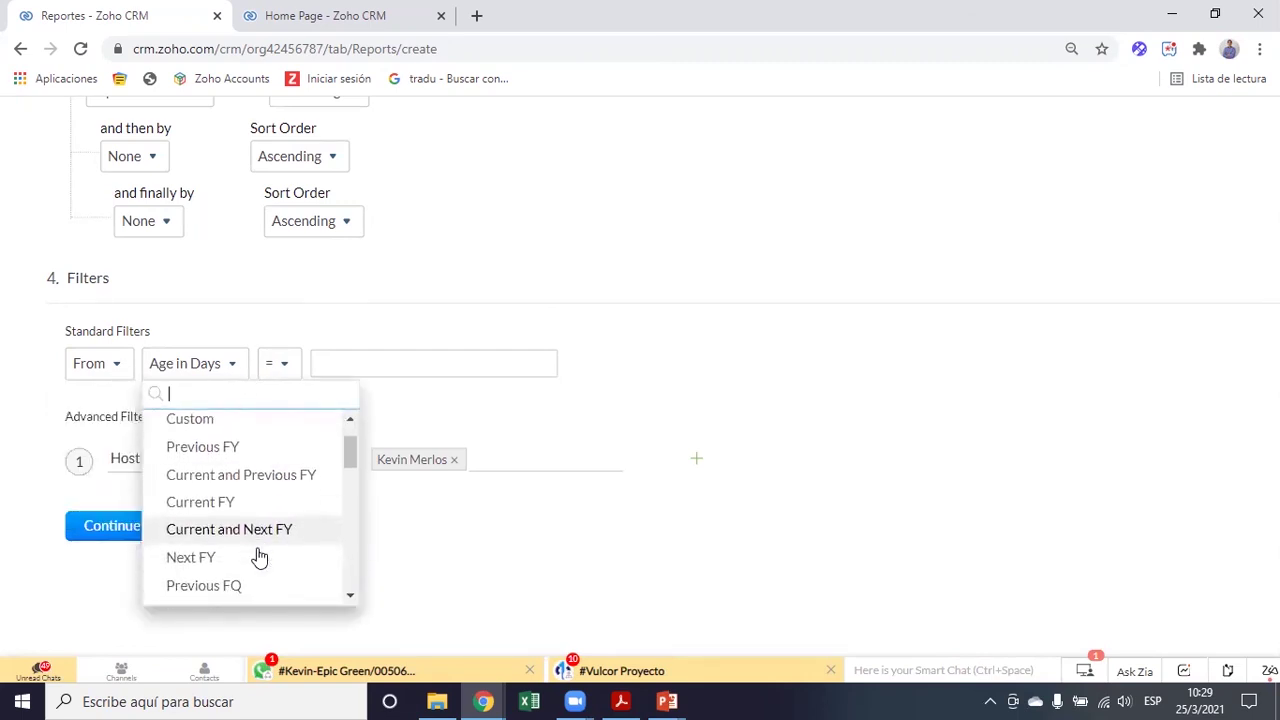
pyautogui.scroll(-3, 258, 556)
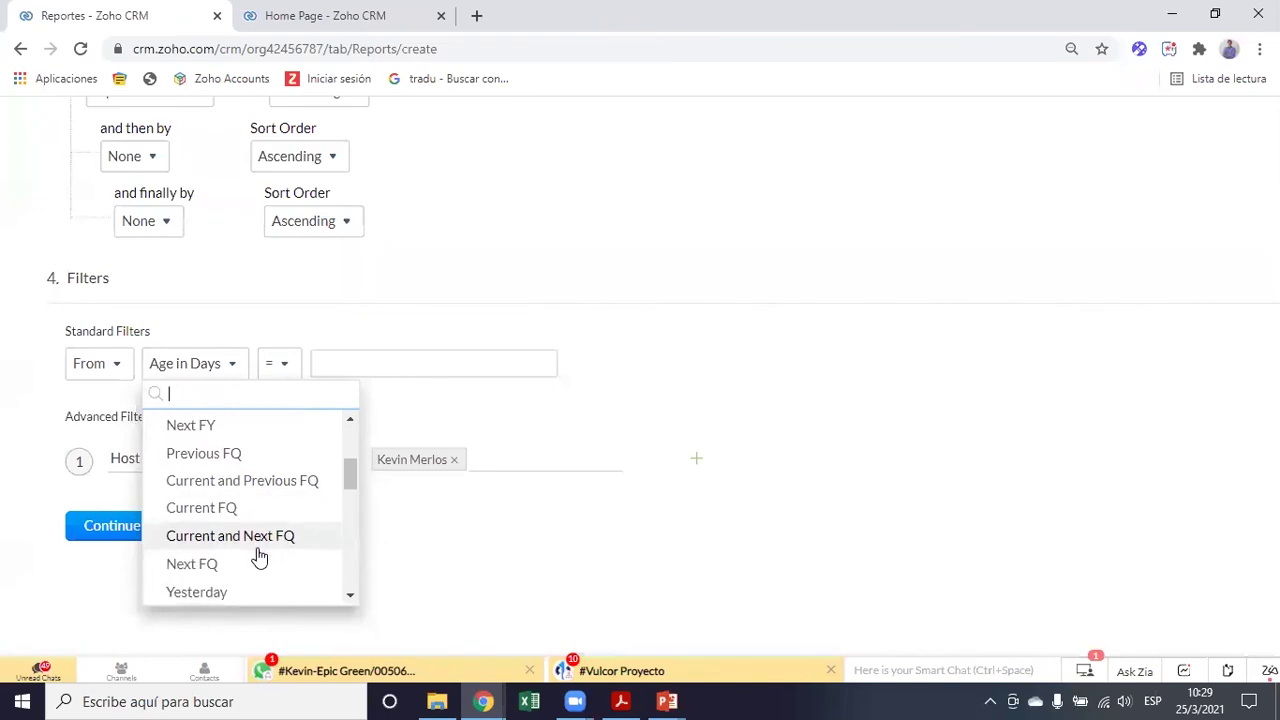
pyautogui.scroll(-2, 243, 531)
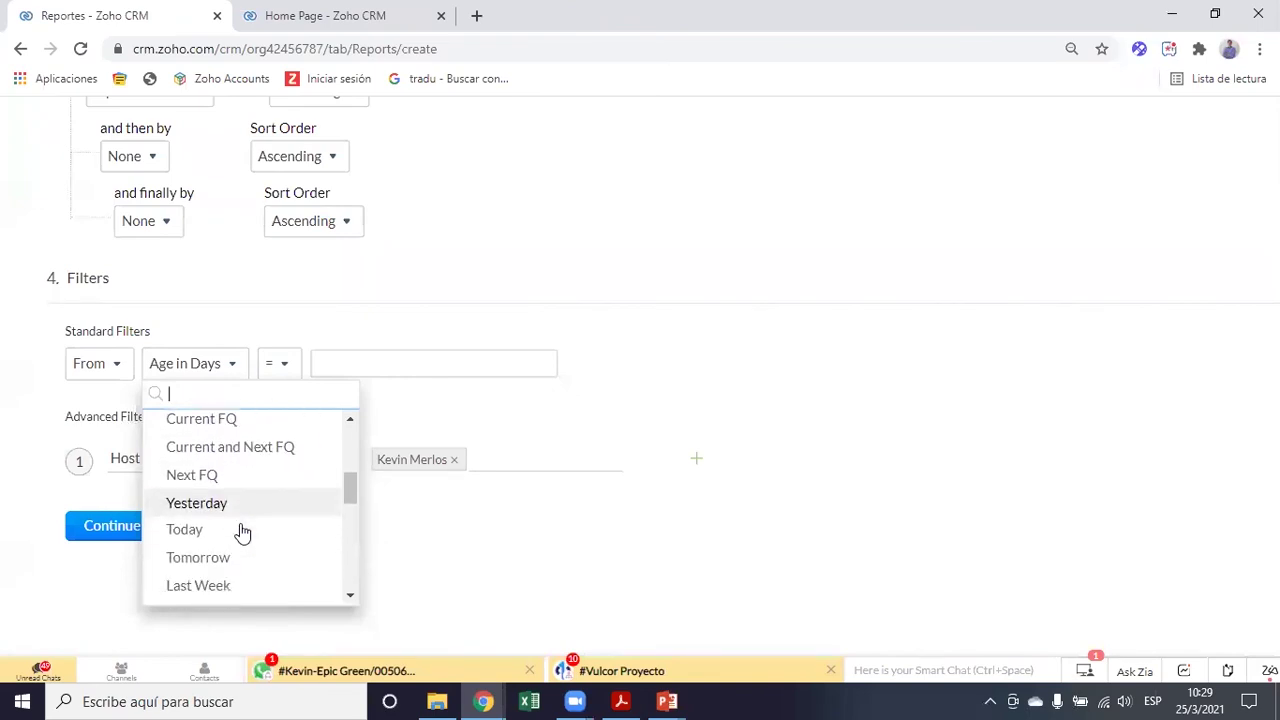
pyautogui.scroll(-1, 243, 531)
pyautogui.scroll(-5, 243, 531)
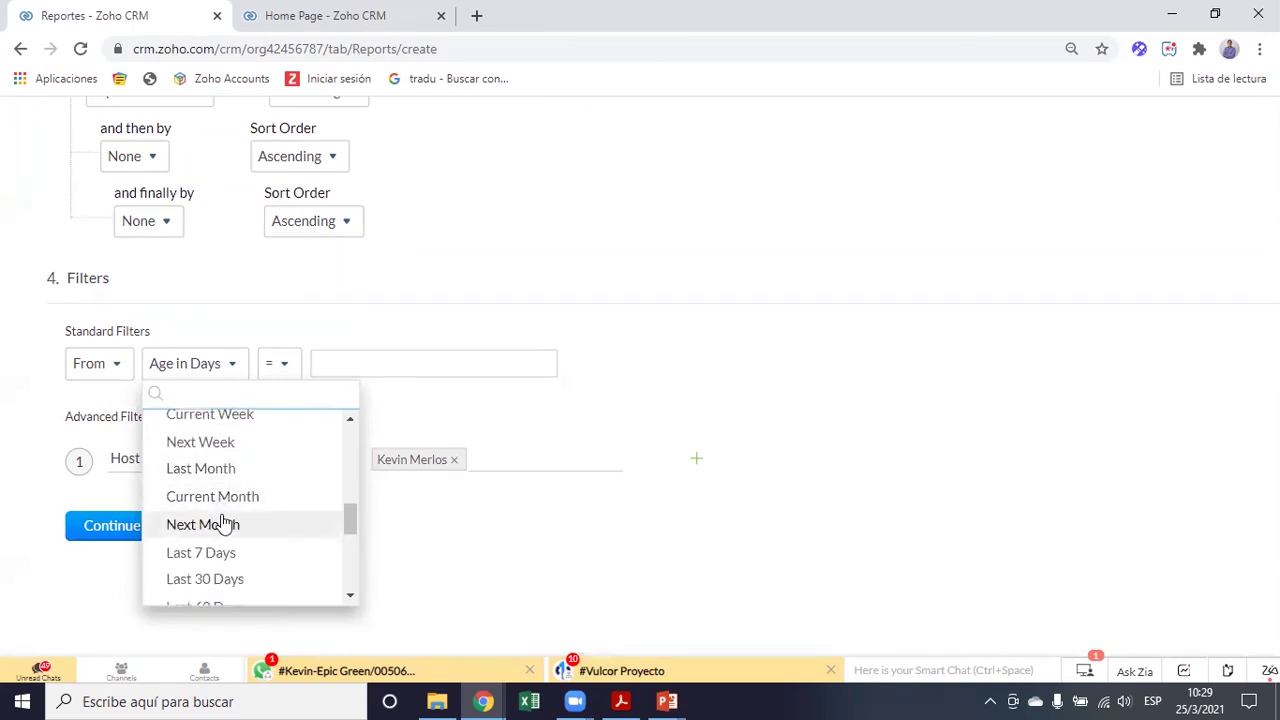
pyautogui.scroll(-2, 228, 523)
pyautogui.scroll(1, 302, 491)
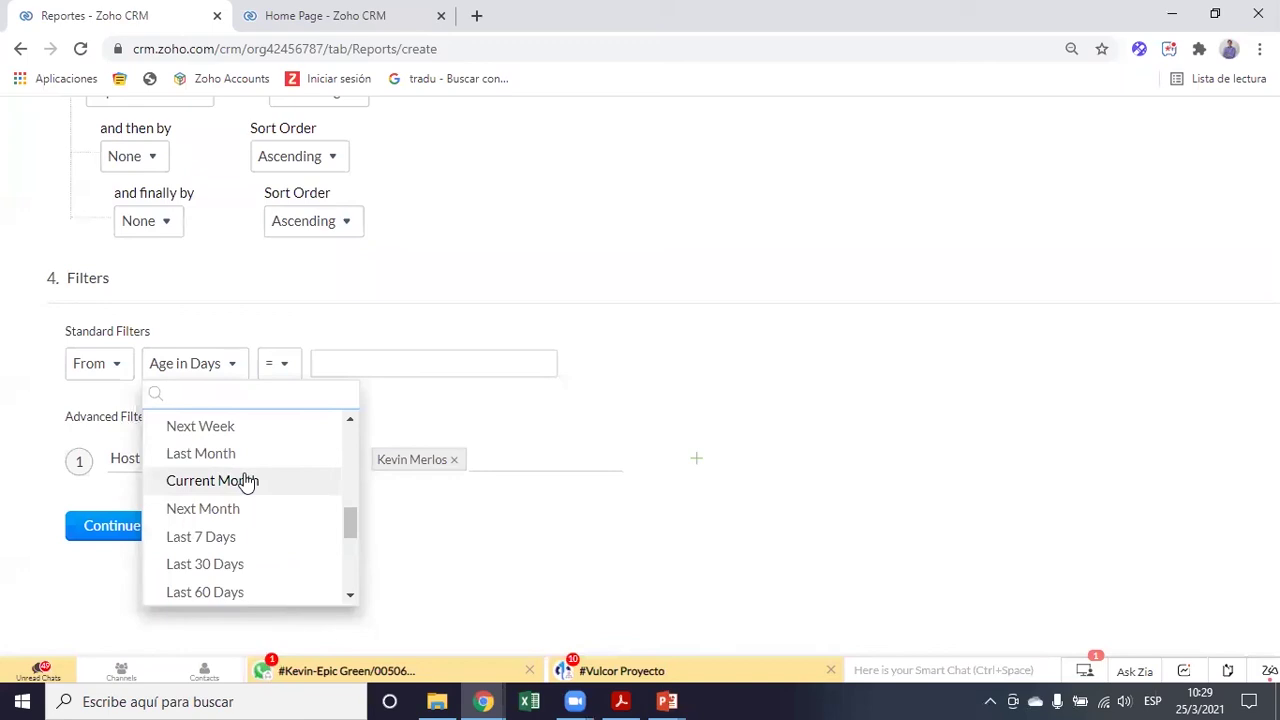
pyautogui.click(243, 481)
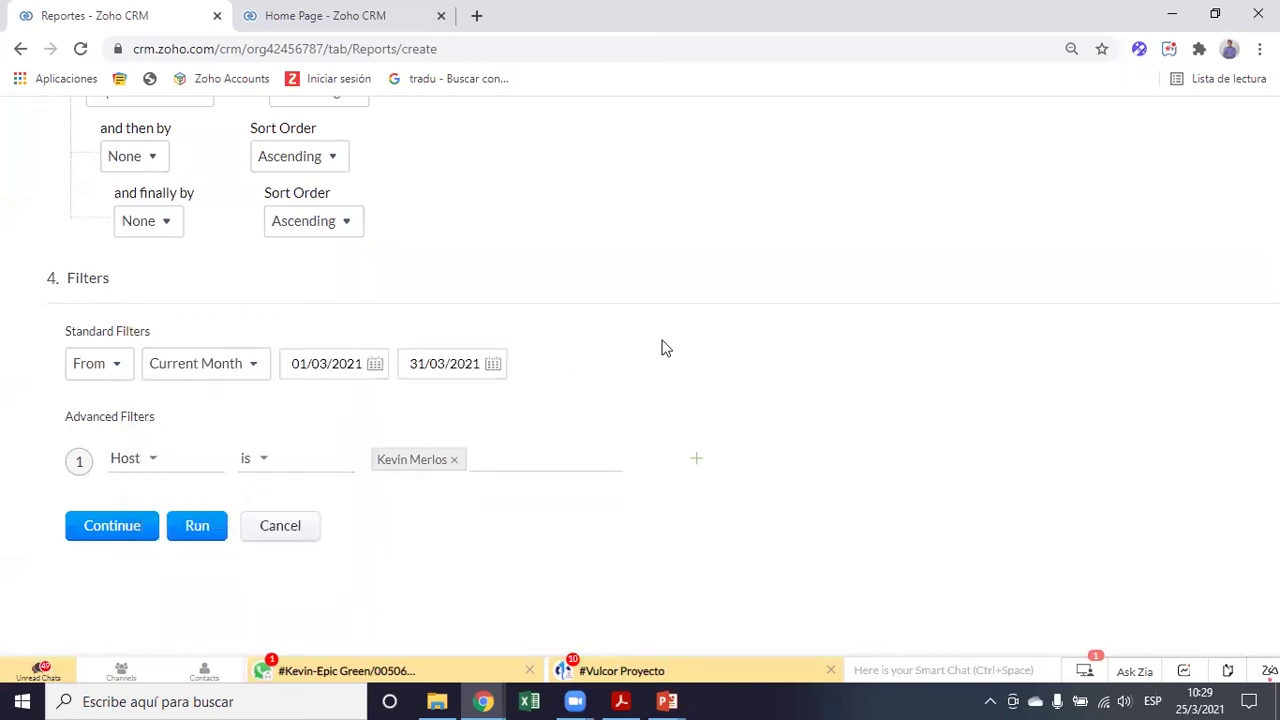
pyautogui.click(1187, 699)
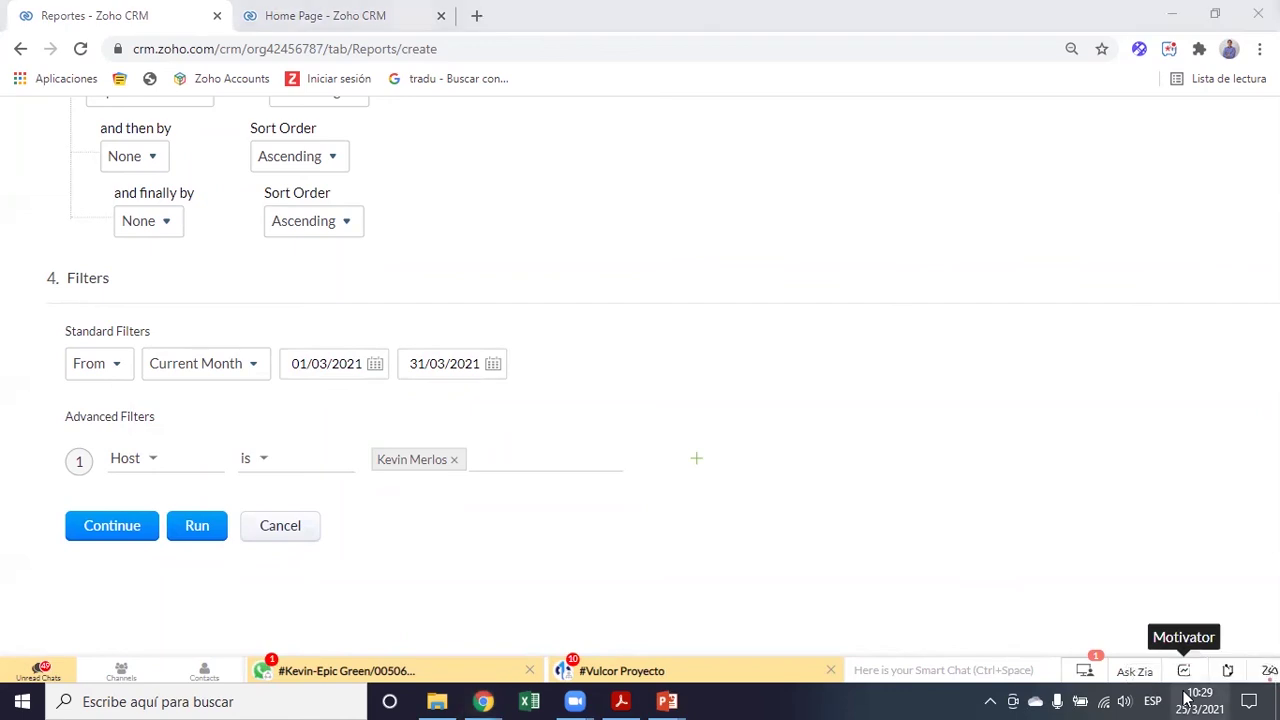
pyautogui.click(610, 297)
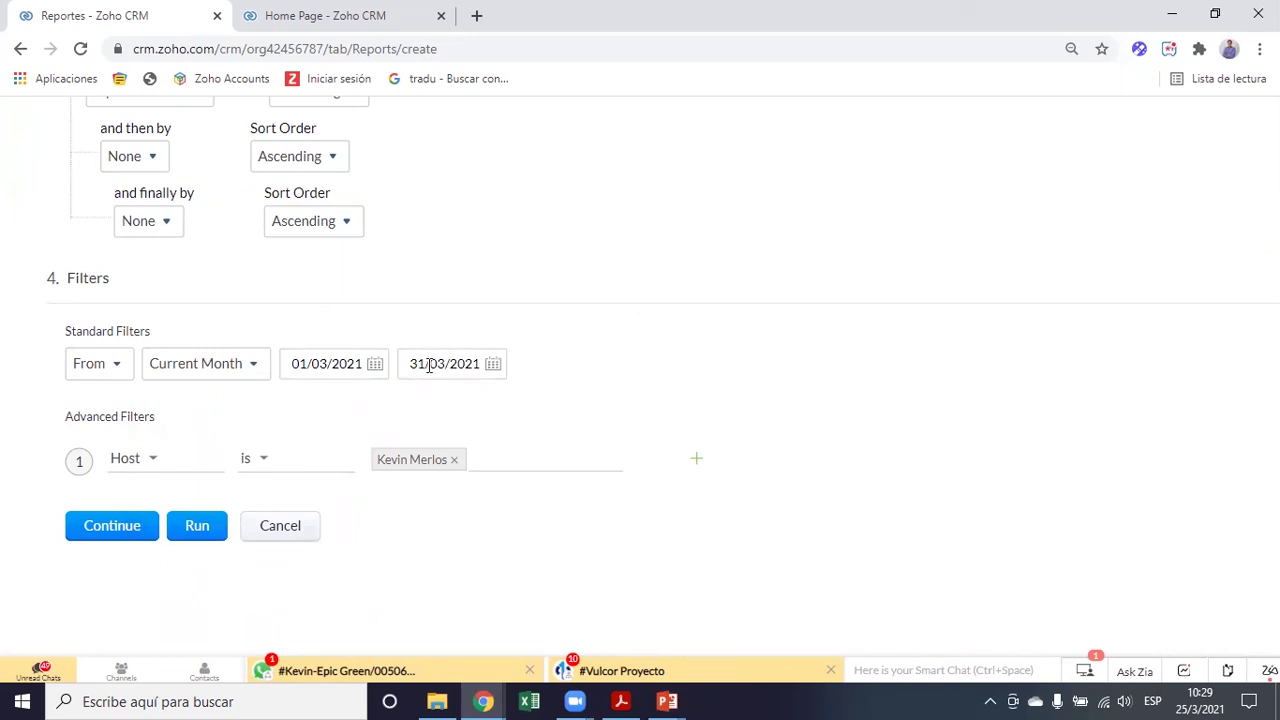
pyautogui.scroll(1, 637, 380)
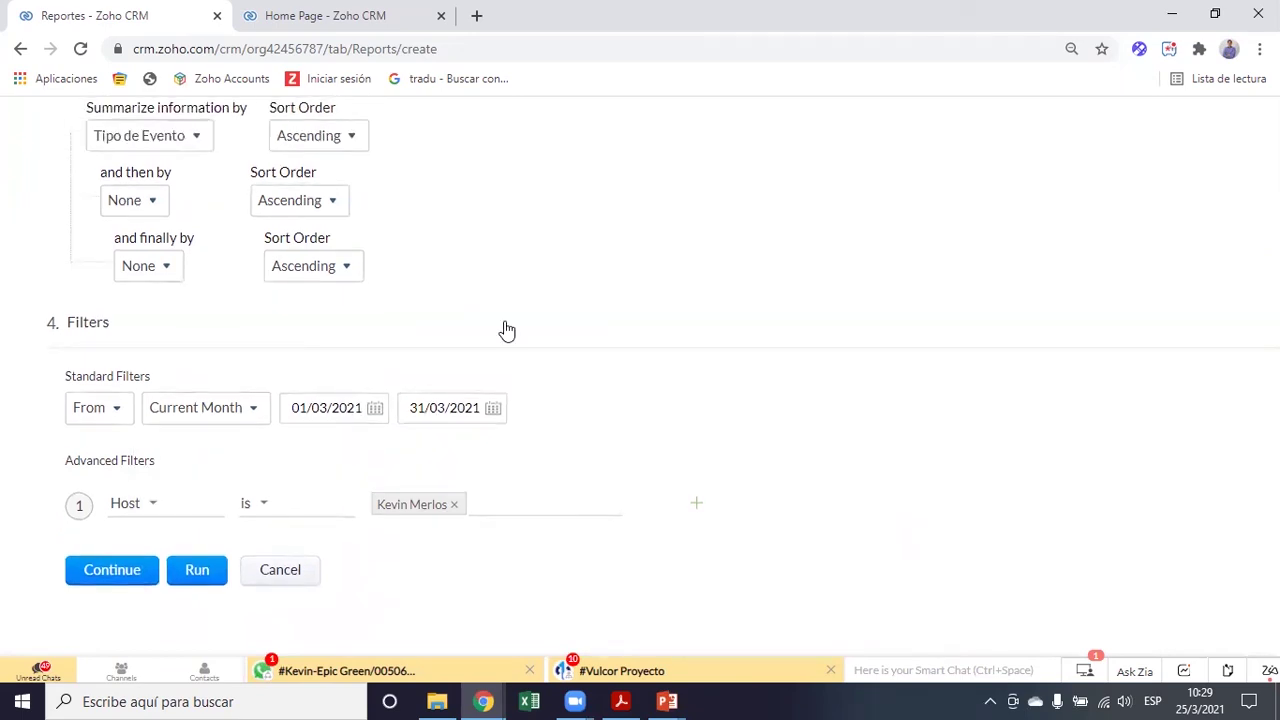
pyautogui.scroll(1, 430, 375)
# Continue to Basic Information and list the report folders in Select Folder
pyautogui.click(112, 627)
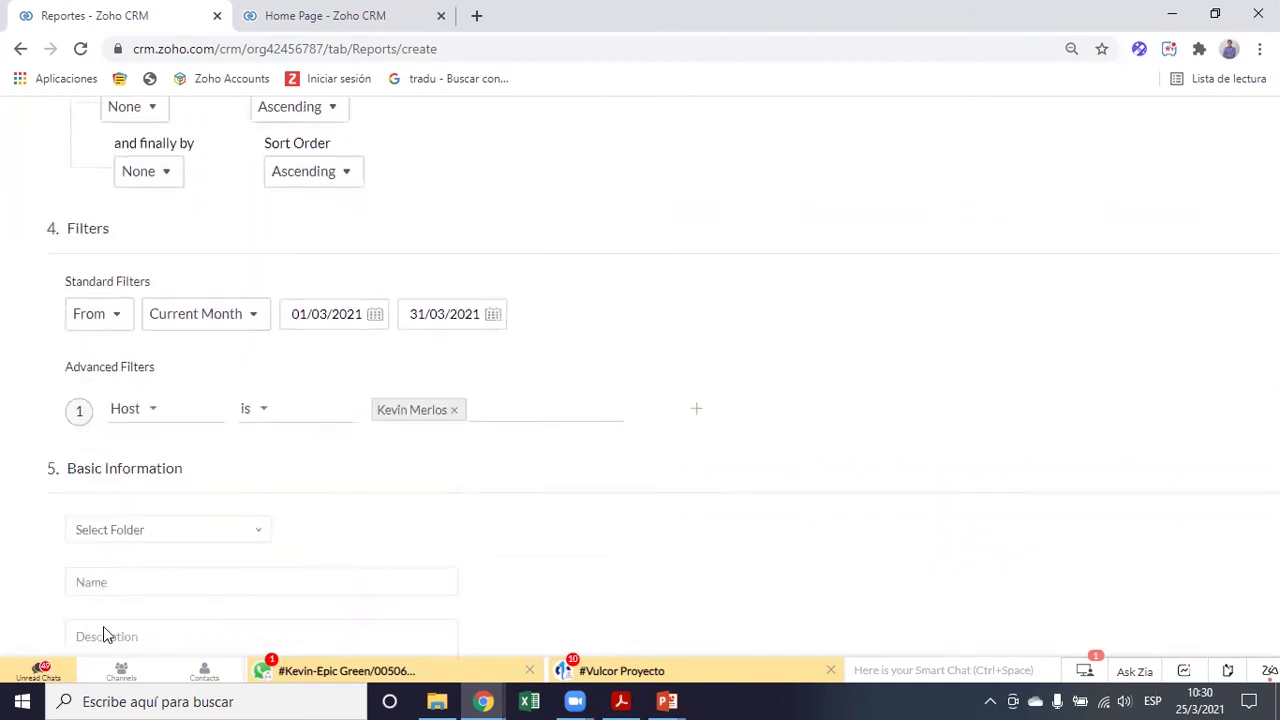
pyautogui.scroll(2, 442, 307)
pyautogui.scroll(2, 442, 307)
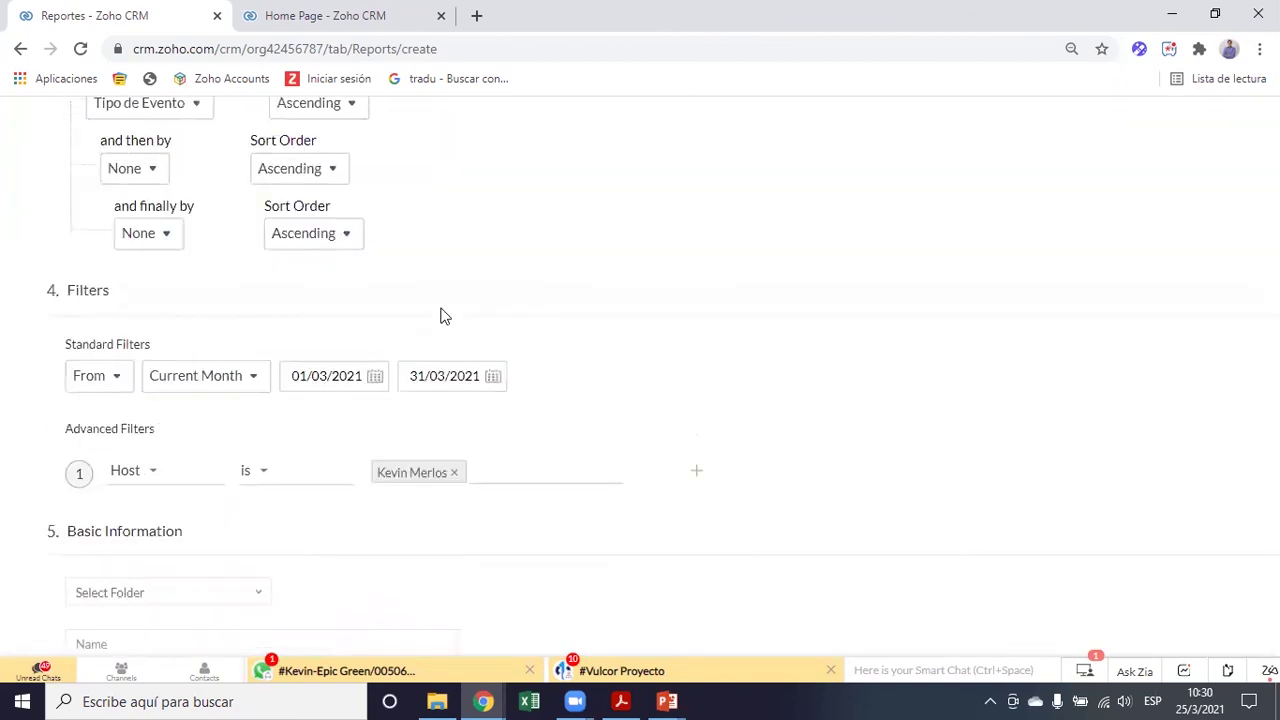
pyautogui.scroll(-2, 440, 318)
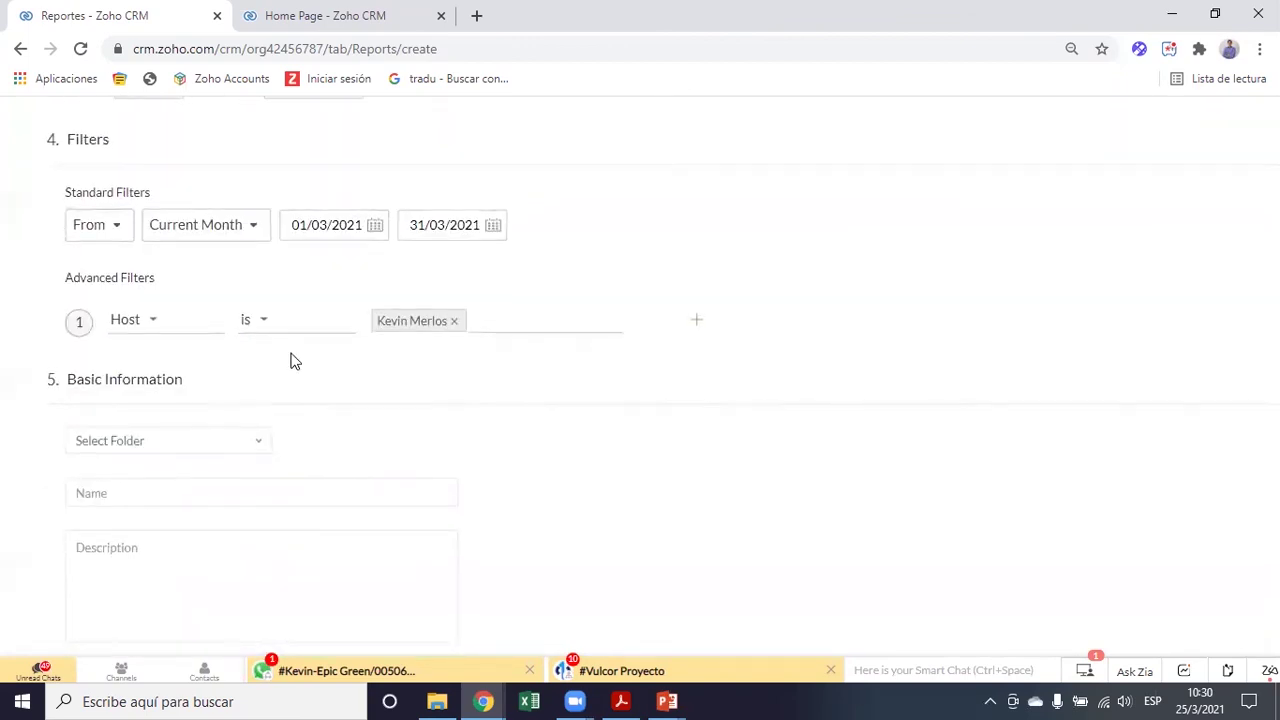
pyautogui.click(172, 442)
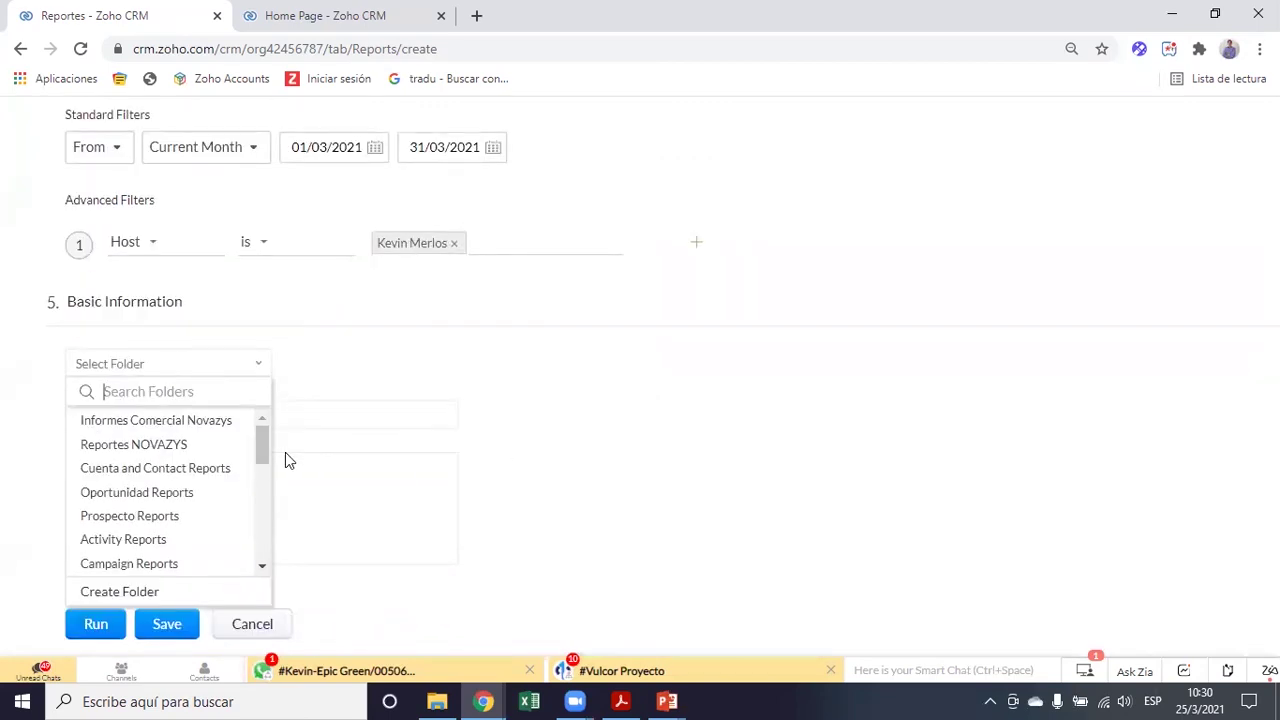
pyautogui.scroll(-1, 208, 521)
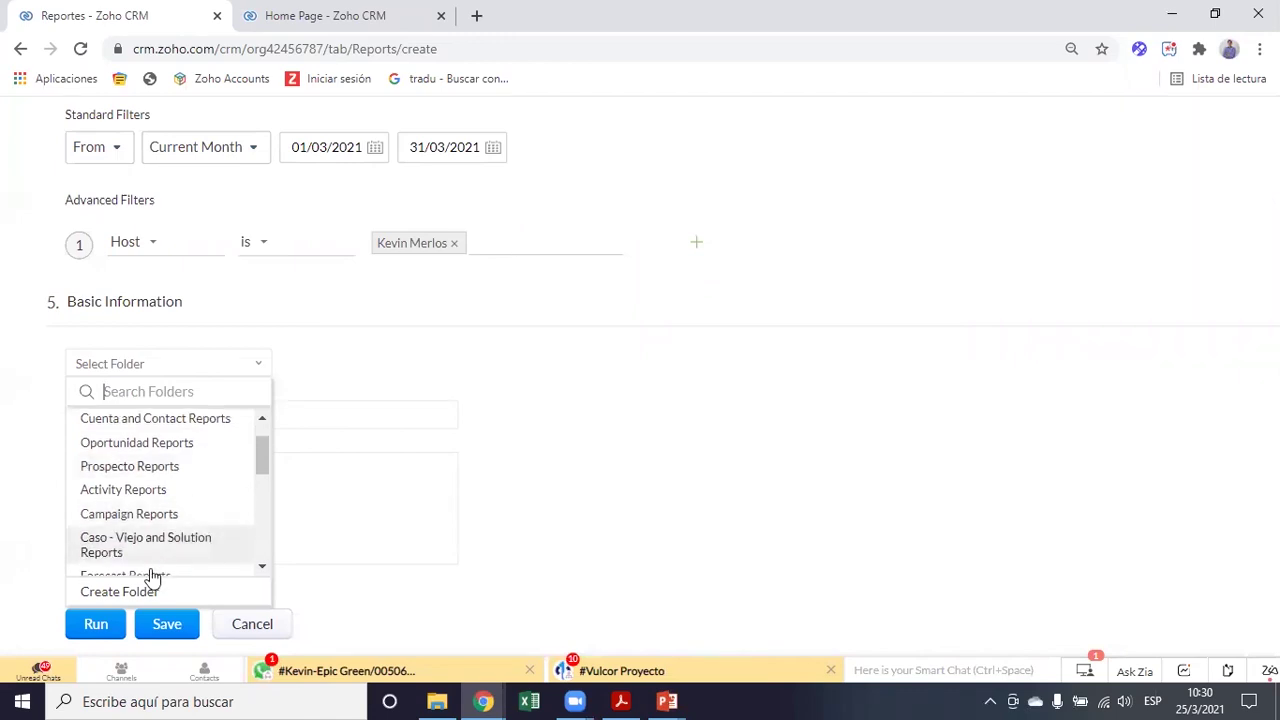
pyautogui.scroll(1, 205, 463)
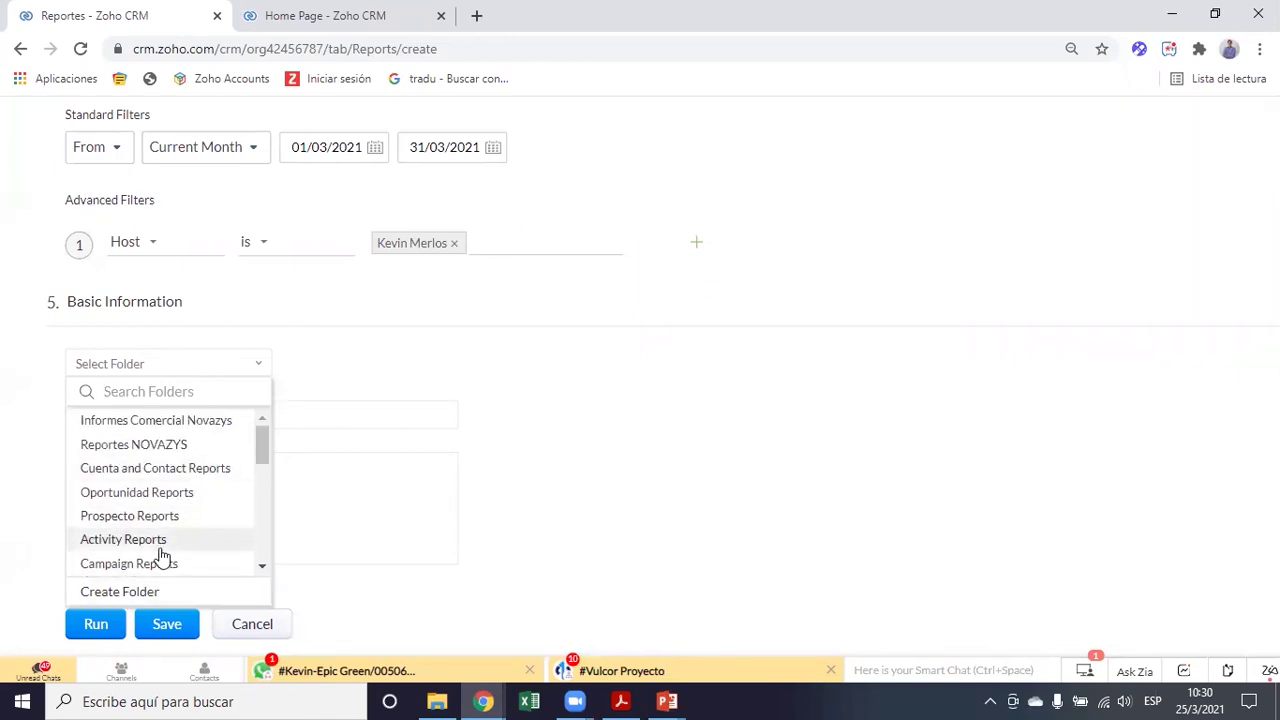
# Create a new report folder 'Workshop Reports' shared with everyone
pyautogui.click(120, 592)
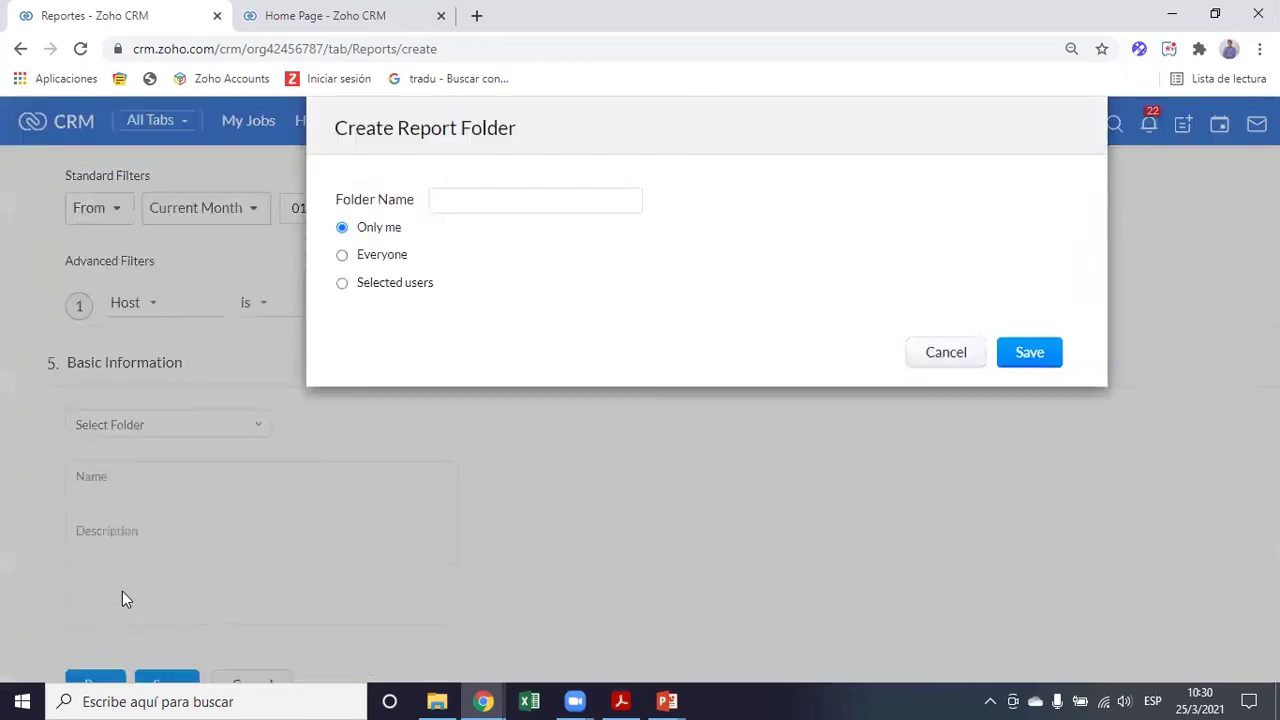
pyautogui.write('Workshop Reports')
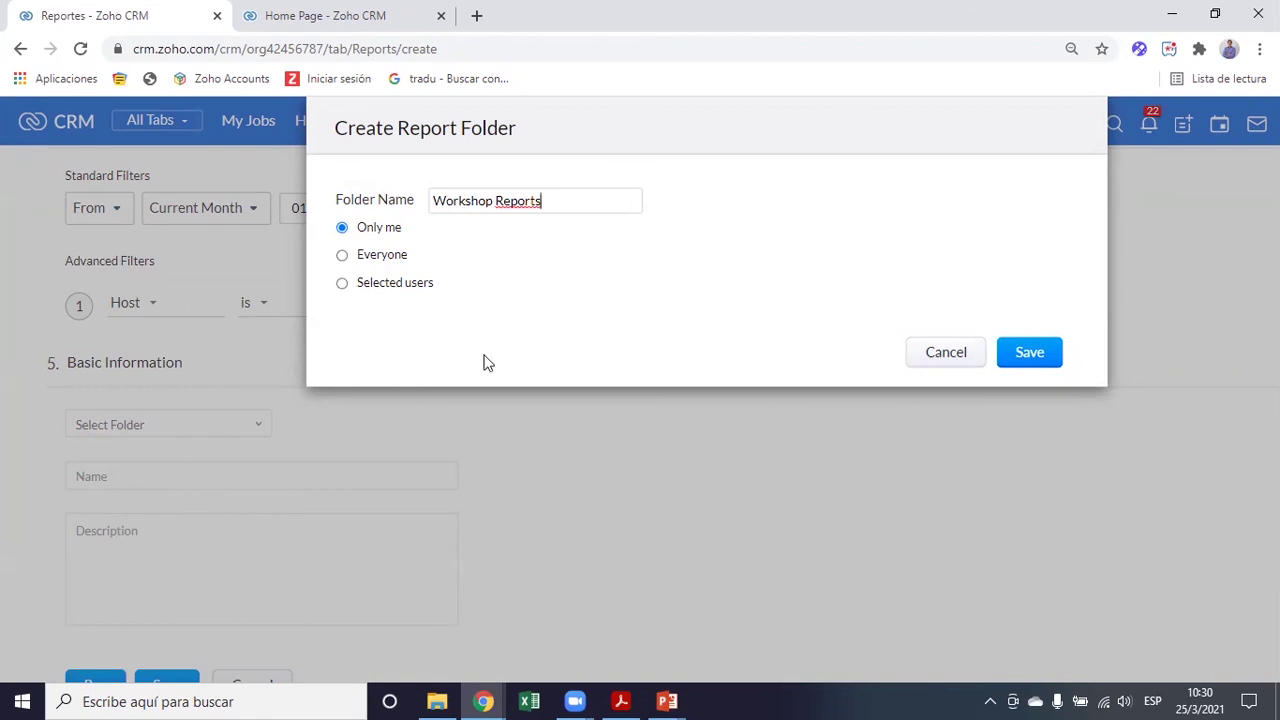
pyautogui.click(342, 256)
pyautogui.click(1043, 358)
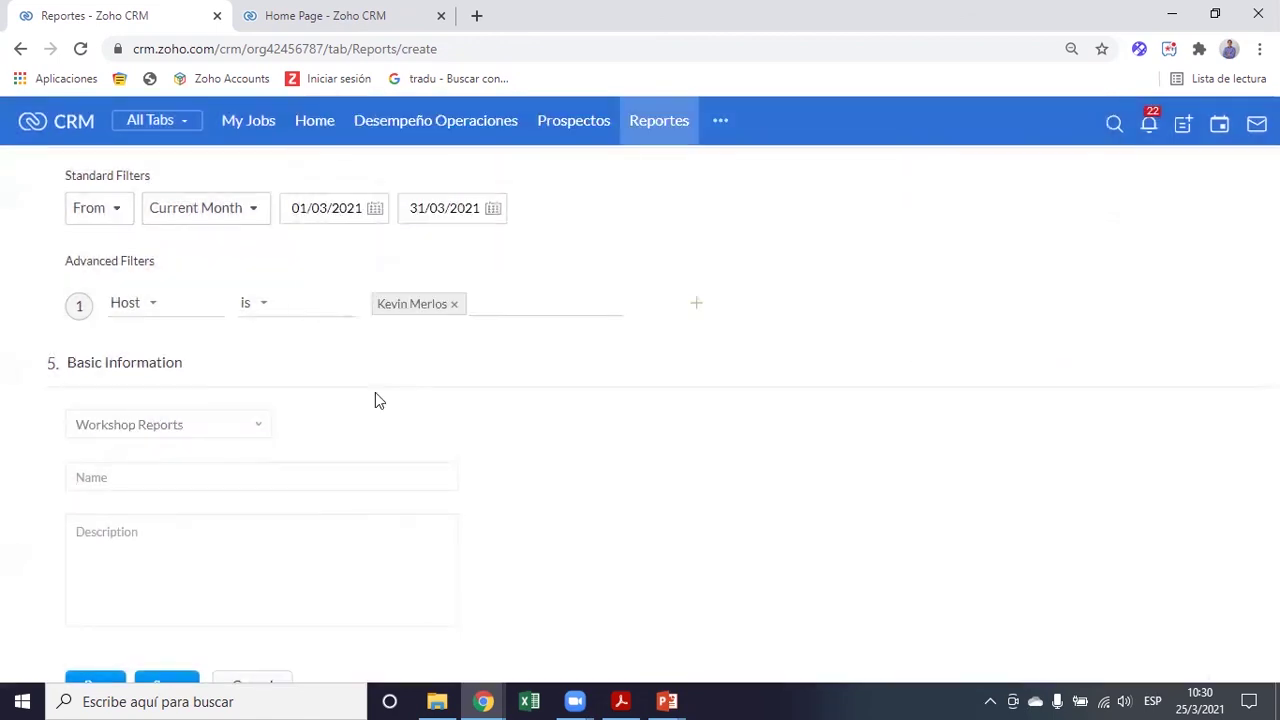
# Name the report 'Eventos - <host's name> - Mes Actual' and copy that name into Description
pyautogui.click(167, 476)
pyautogui.moveTo(299, 473); pyautogui.dragTo(57, 479)
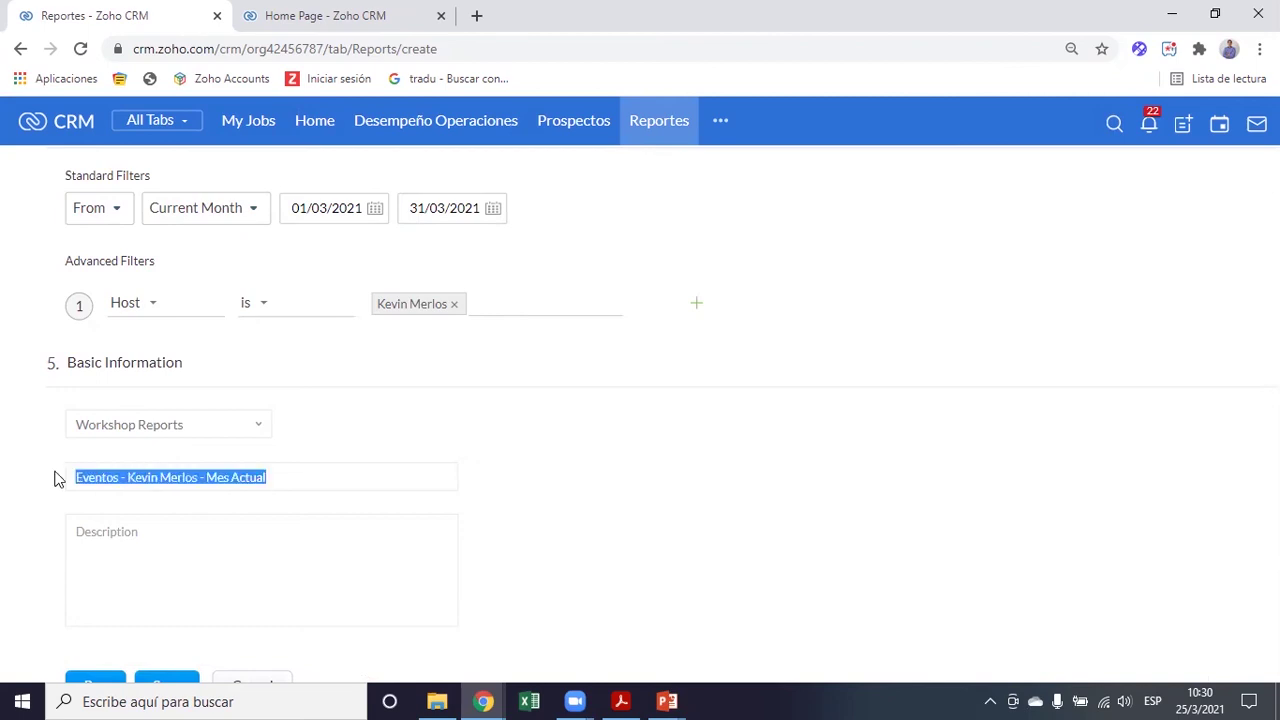
pyautogui.hotkey('ctrl', 'c')
pyautogui.click(200, 569)
pyautogui.hotkey('ctrl', 'v')
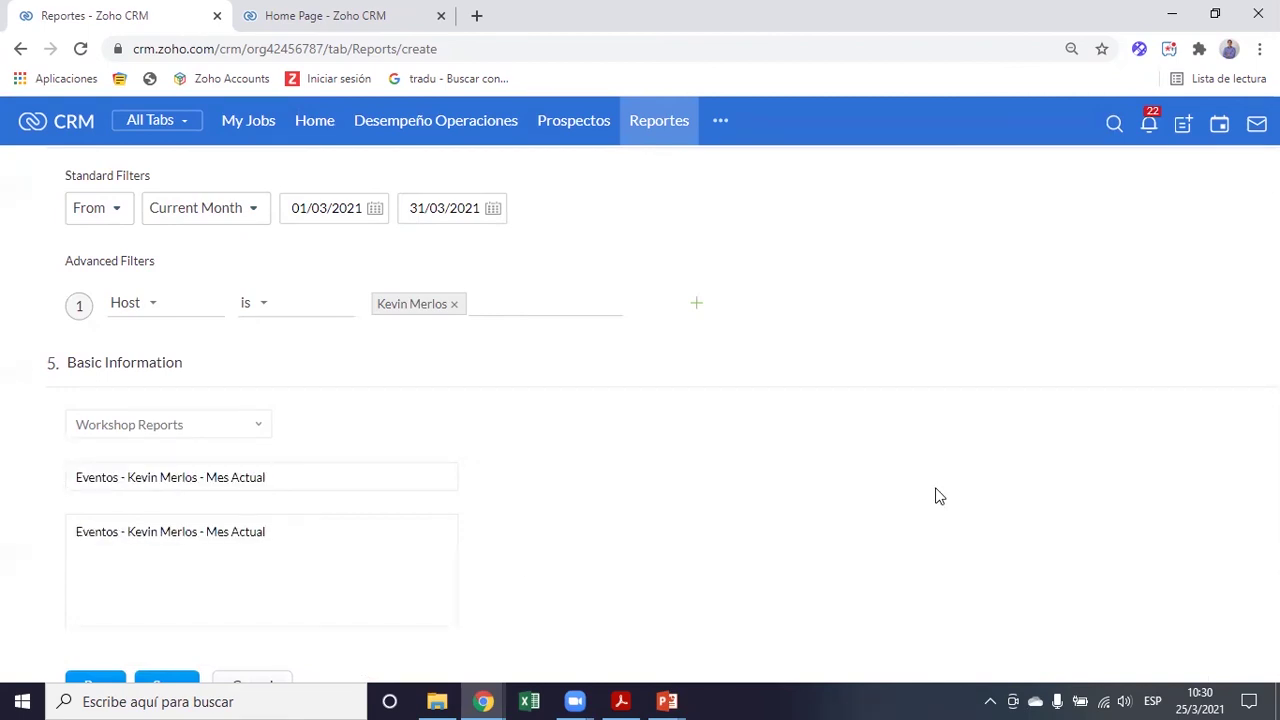
pyautogui.scroll(-1, 938, 496)
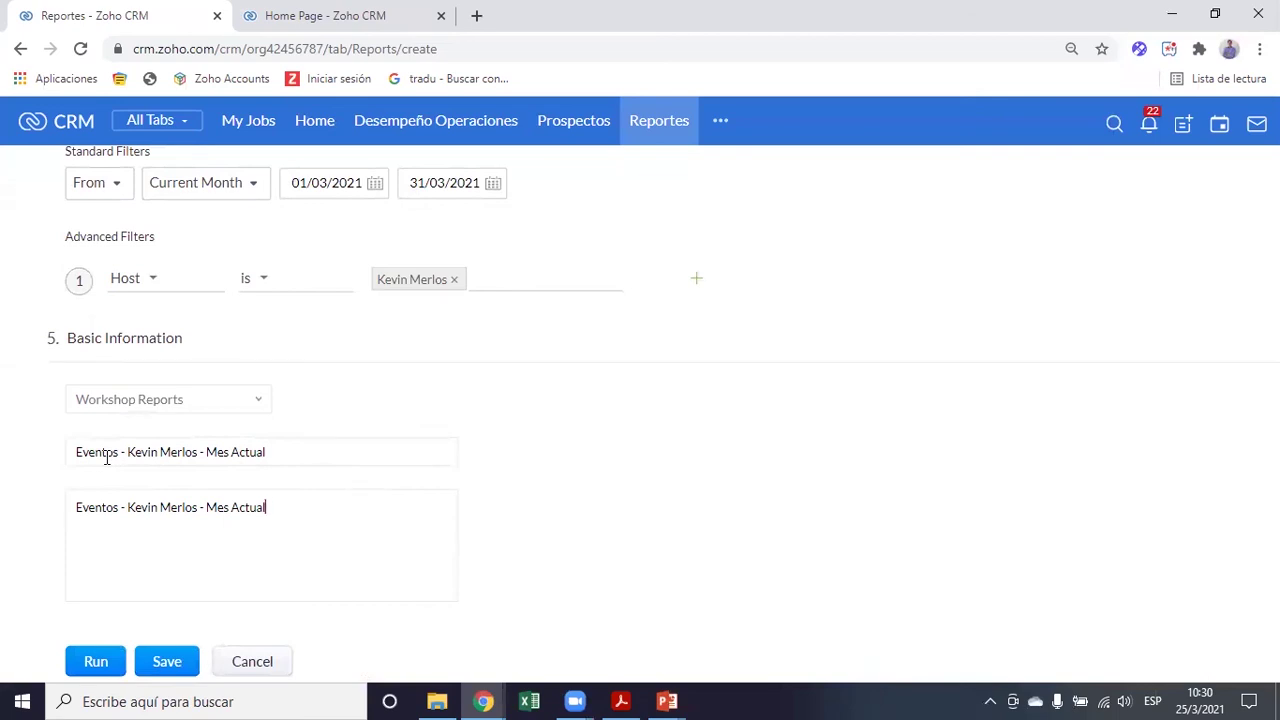
pyautogui.moveTo(204, 451); pyautogui.dragTo(317, 474)
pyautogui.scroll(3, 406, 451)
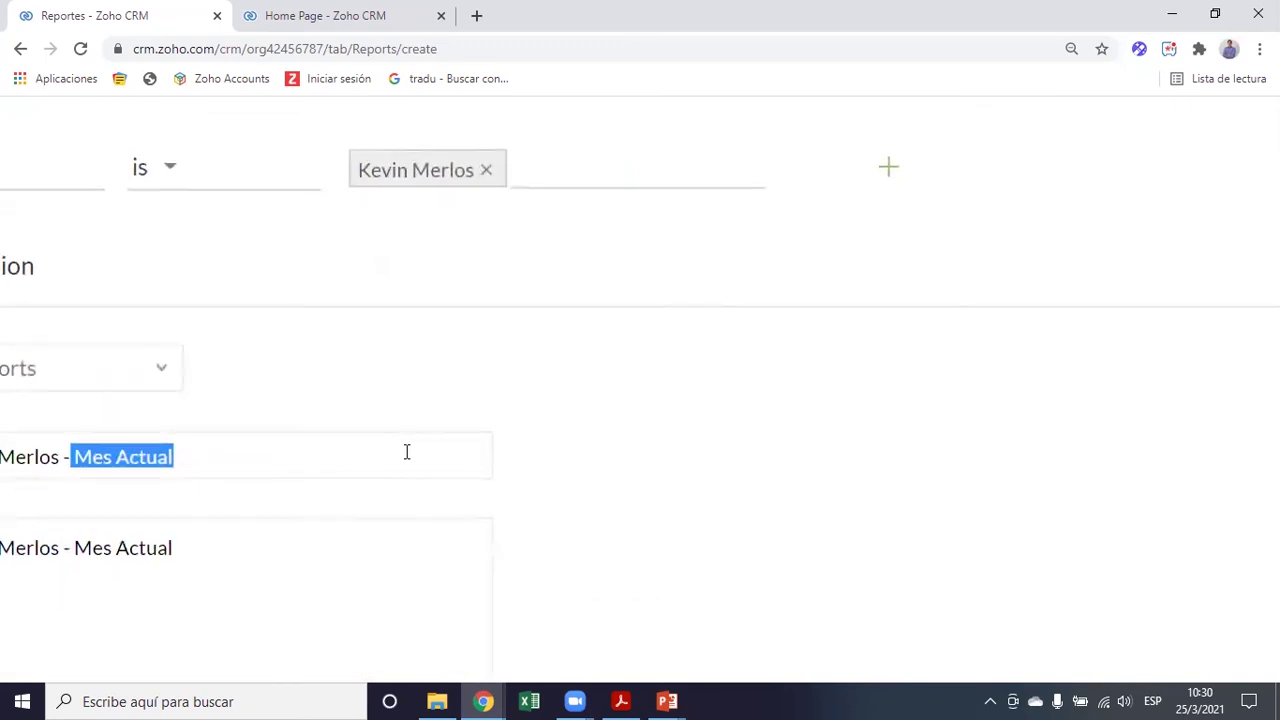
pyautogui.click(480, 408)
pyautogui.hscroll(-3, 480, 408)
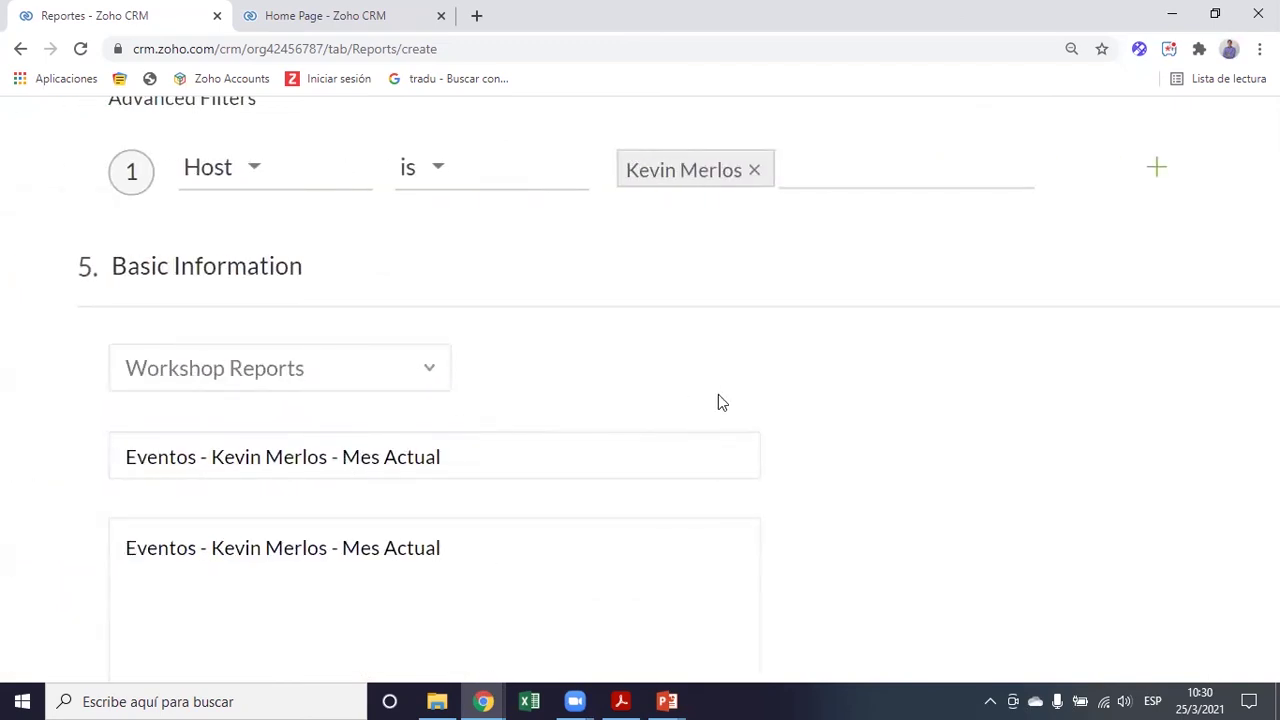
pyautogui.scroll(-3, 718, 396)
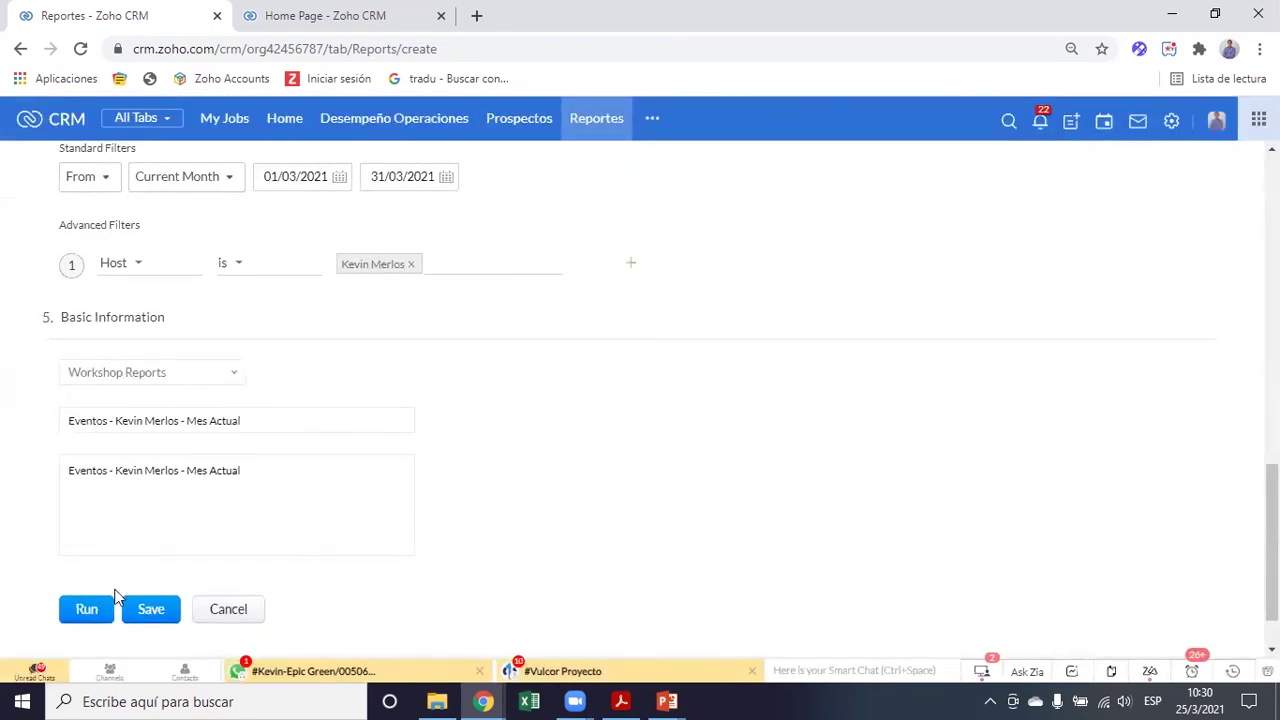
# Save the report and browse its 73 current-month meetings grouped by Tipo de Evento
pyautogui.click(151, 614)
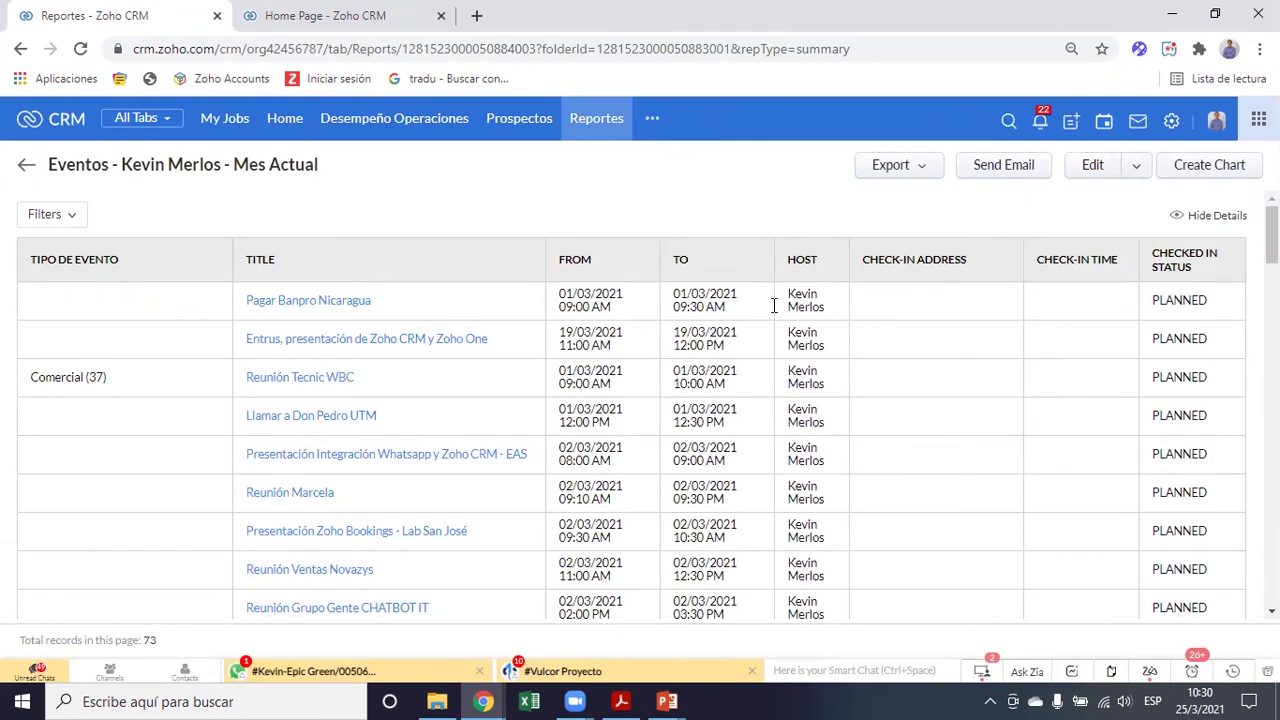
pyautogui.scroll(-3, 334, 432)
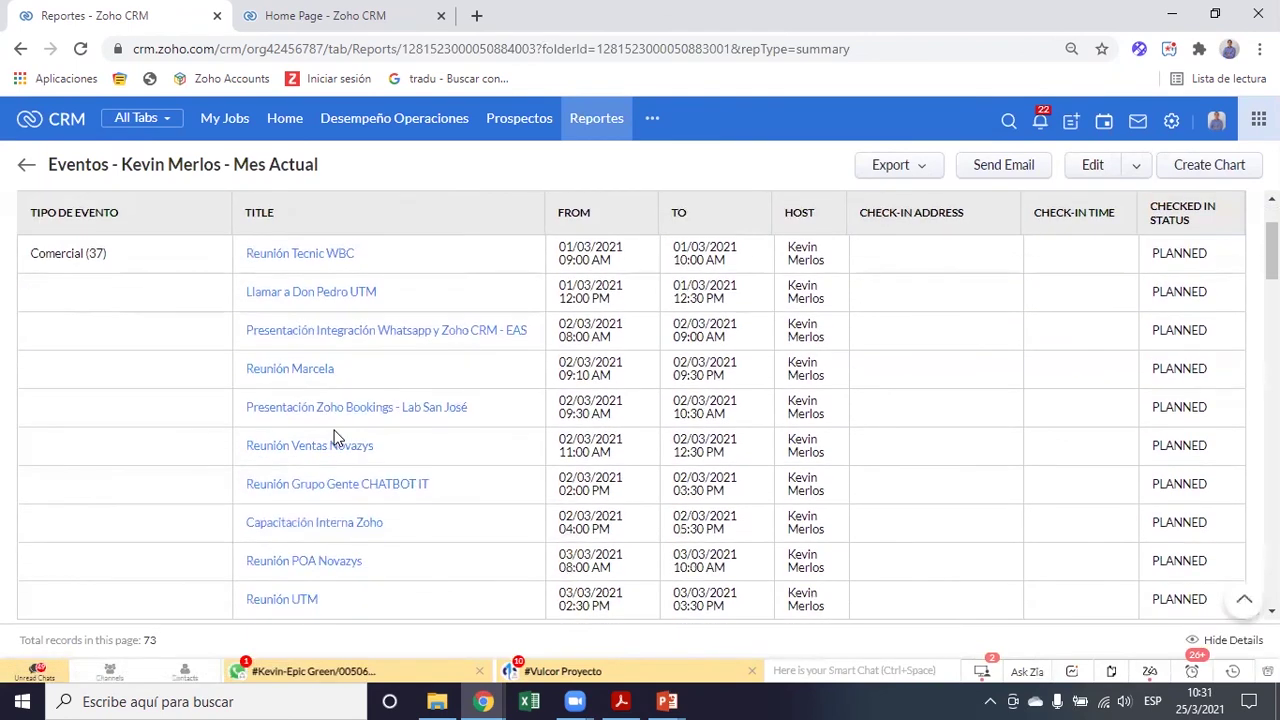
pyautogui.scroll(3, 337, 437)
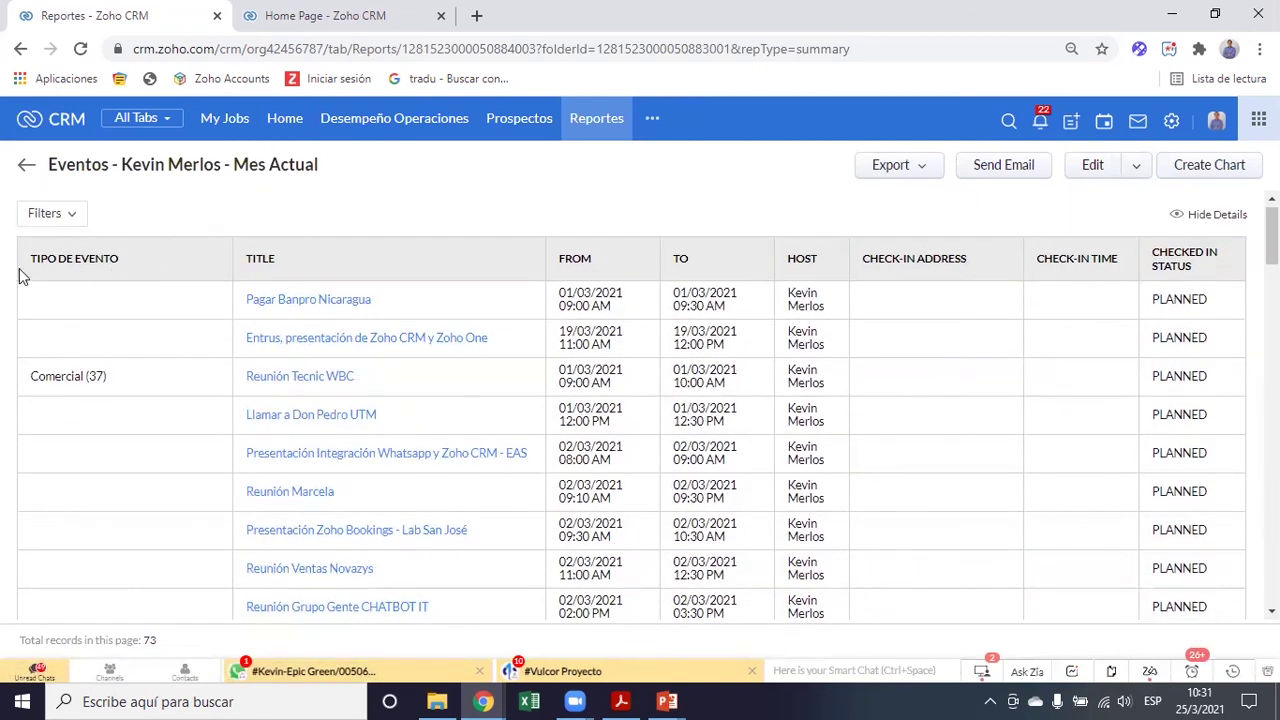
pyautogui.scroll(3, 242, 306)
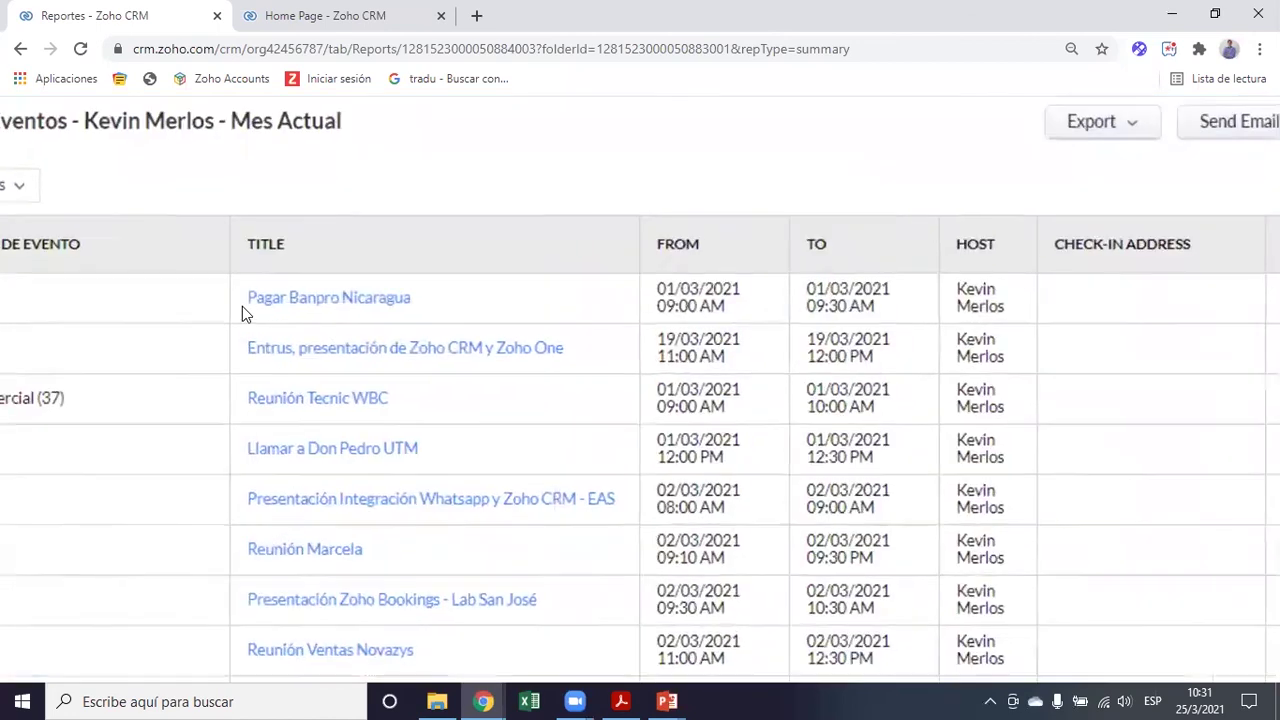
pyautogui.hscroll(-2, 242, 306)
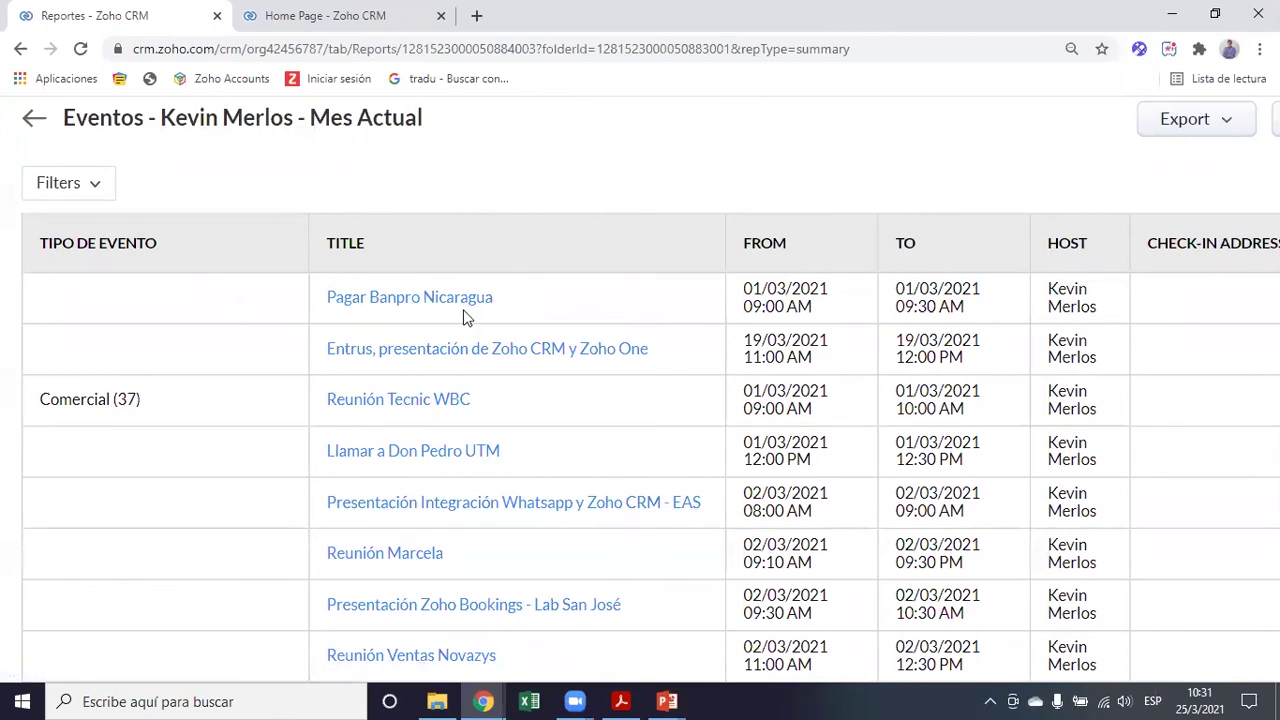
# Set the Pagar Banpro Nicaragua meeting's Tipo de Evento to Marketing, for this meeting only
pyautogui.click(434, 300)
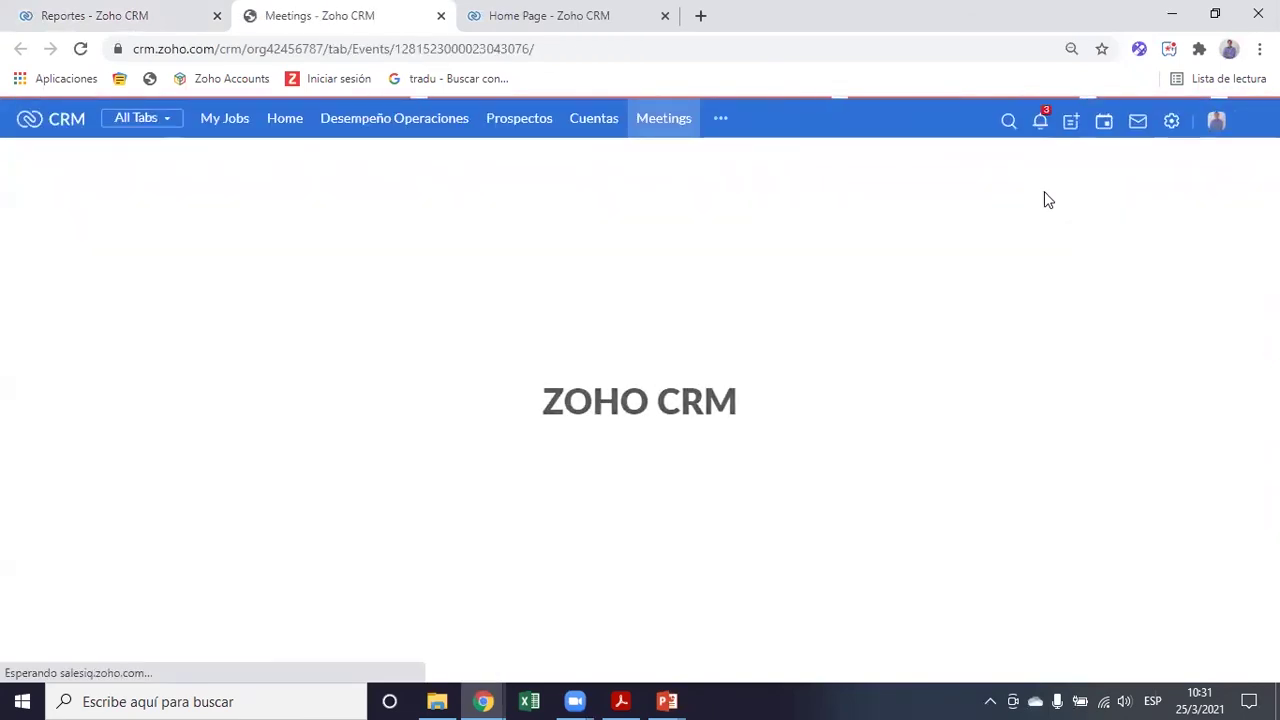
pyautogui.click(1182, 187)
pyautogui.scroll(-5, 609, 386)
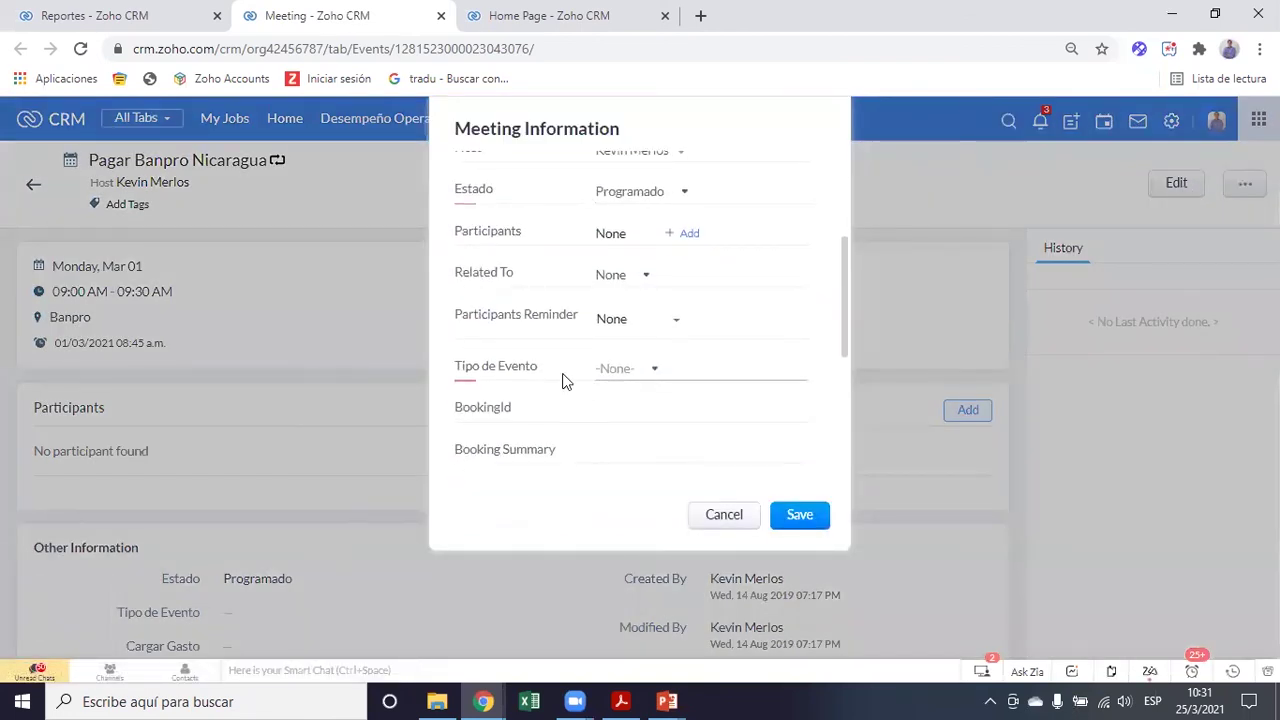
pyautogui.click(618, 375)
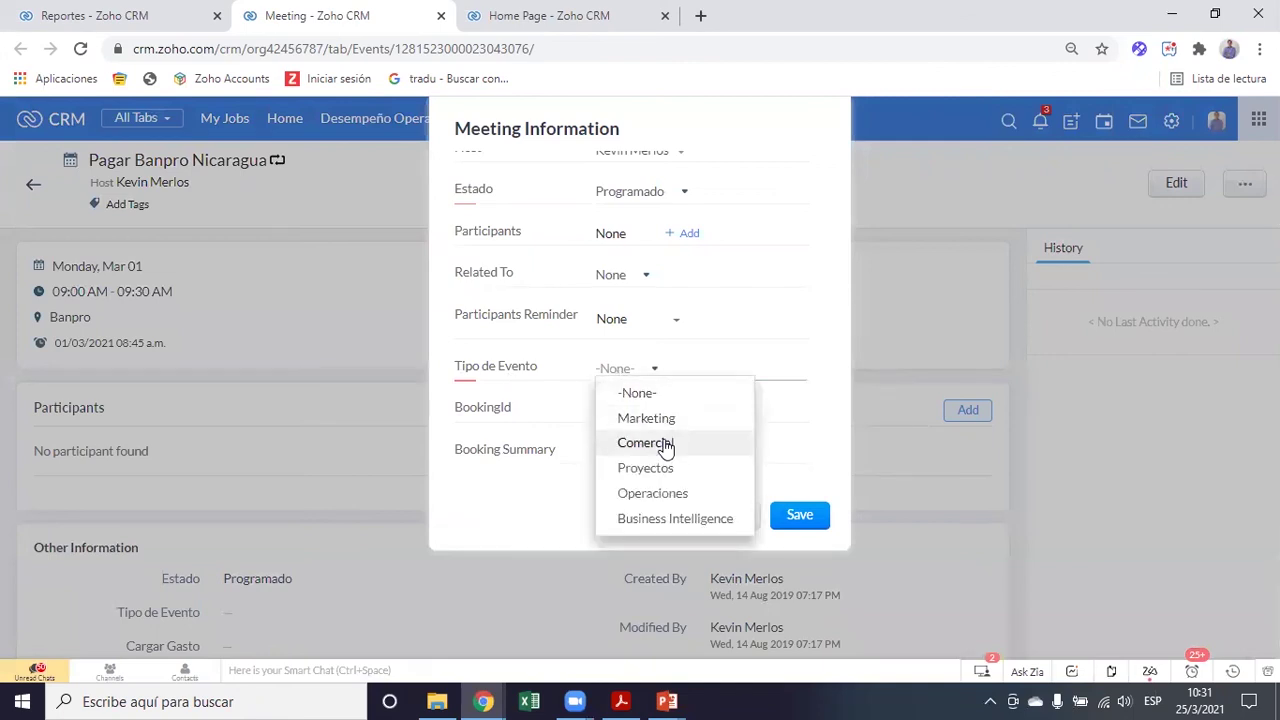
pyautogui.click(707, 420)
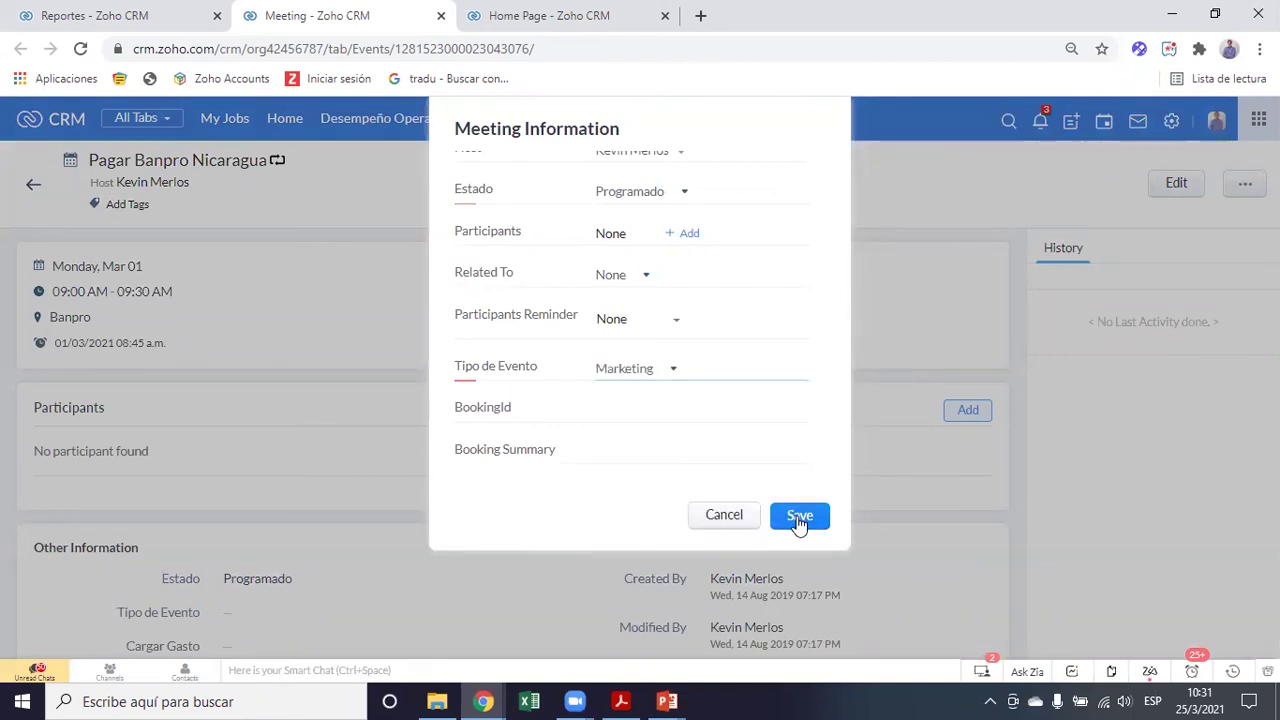
pyautogui.click(803, 517)
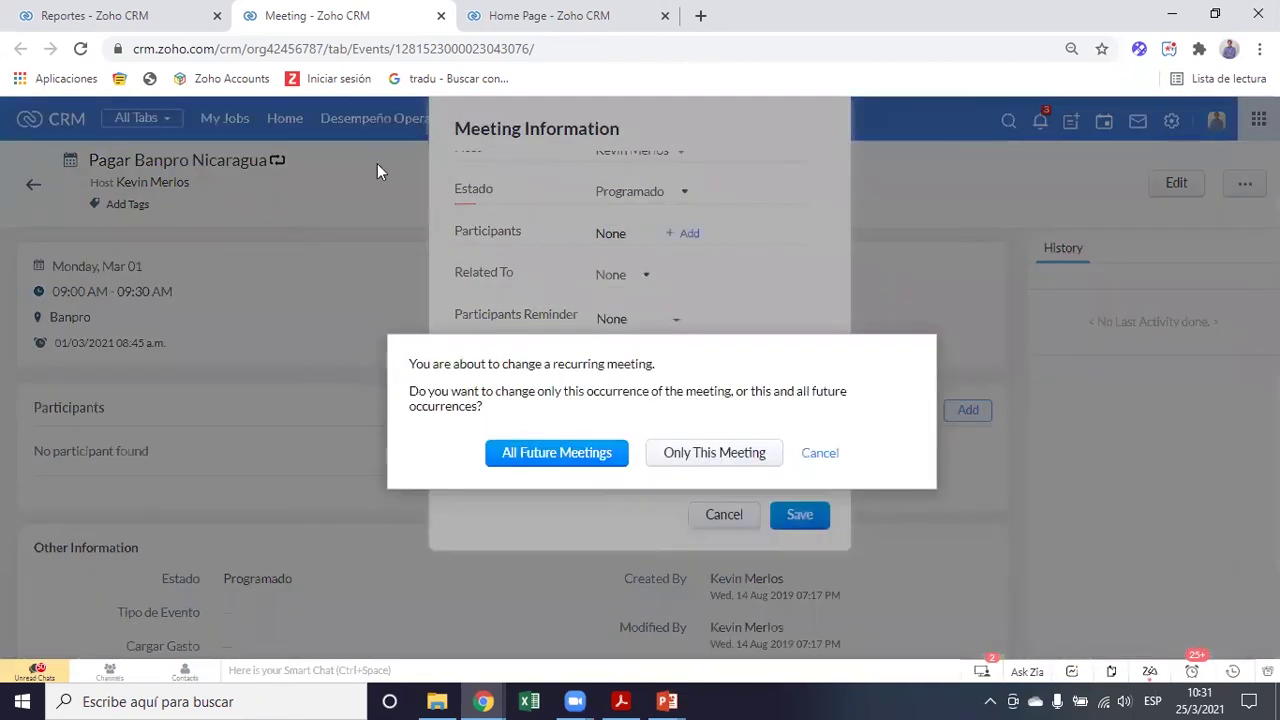
pyautogui.click(733, 453)
pyautogui.click(137, 18)
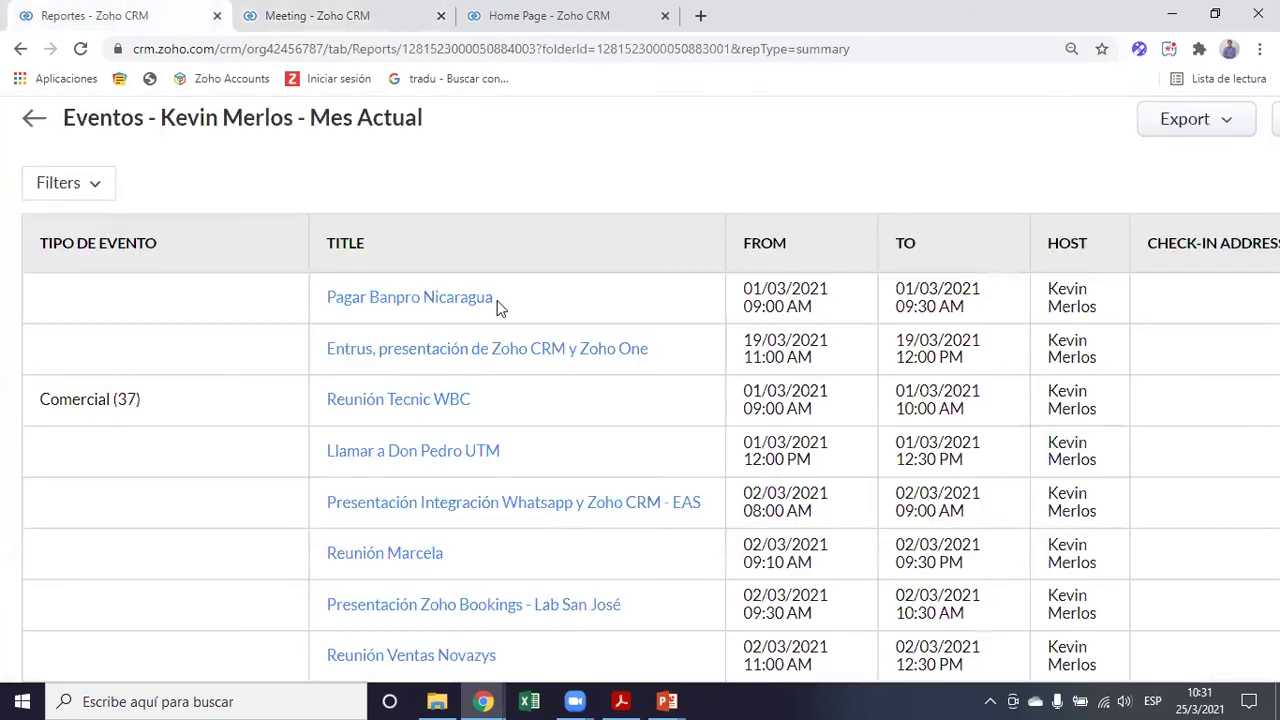
# Set the Zoho CRM/Zoho One presentation meeting to Estado Programado and Tipo de Evento Marketing
pyautogui.click(393, 361)
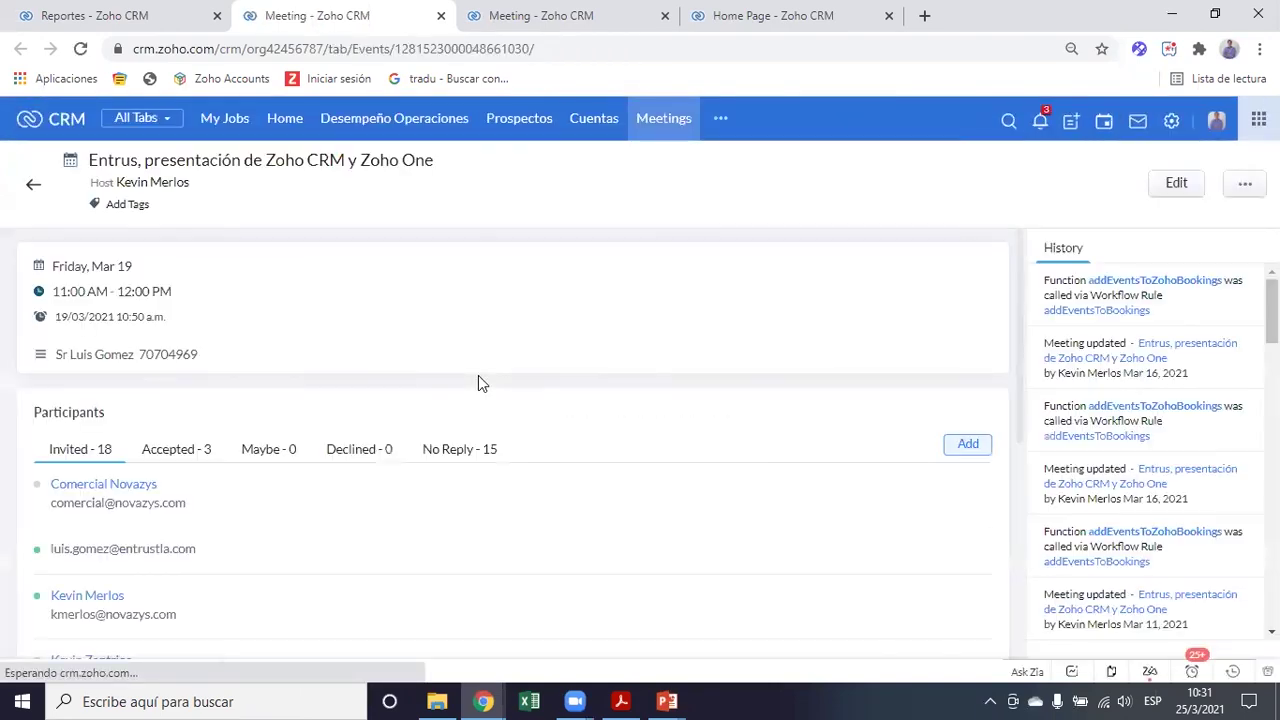
pyautogui.click(1175, 190)
pyautogui.scroll(-1, 669, 377)
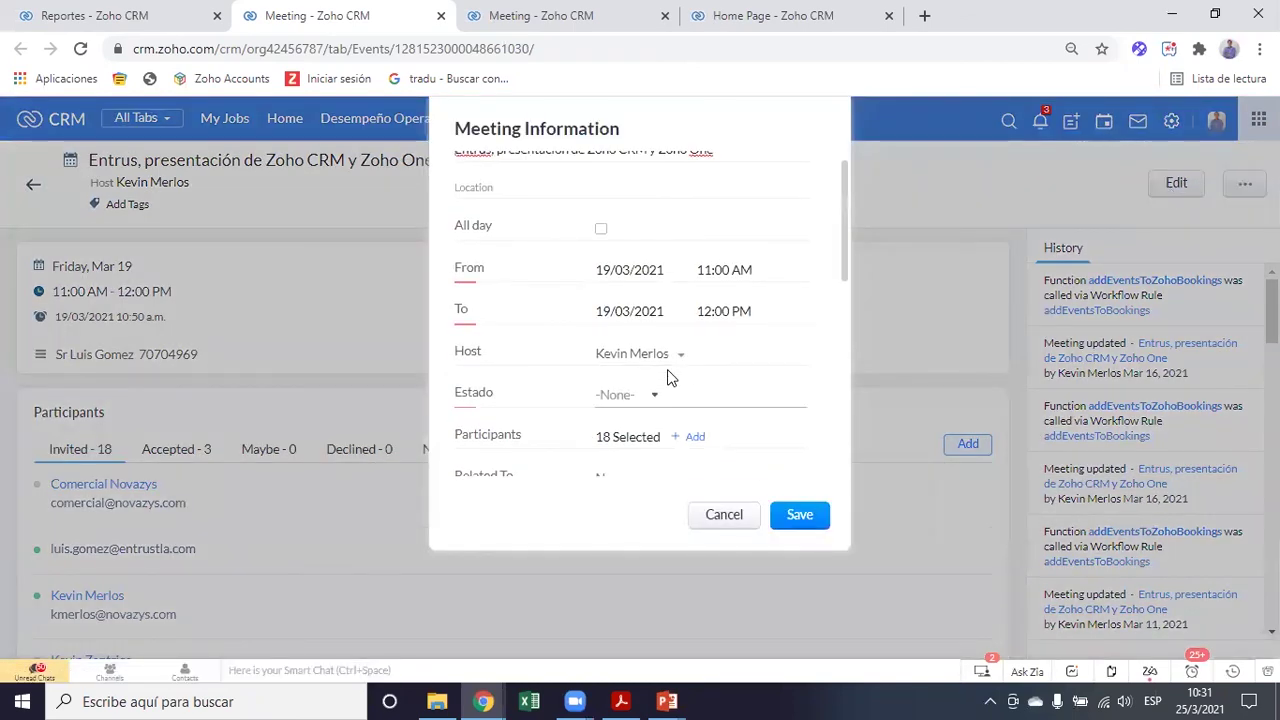
pyautogui.scroll(-1, 669, 377)
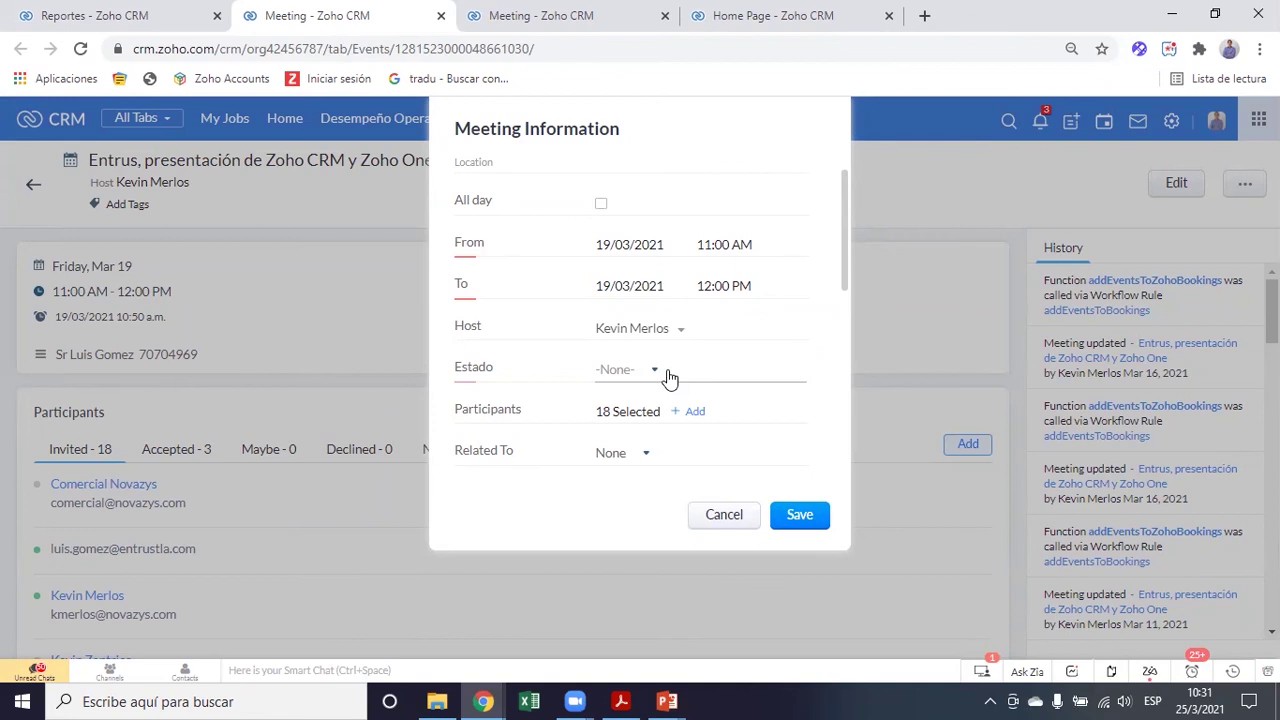
pyautogui.scroll(-2, 669, 377)
pyautogui.click(645, 330)
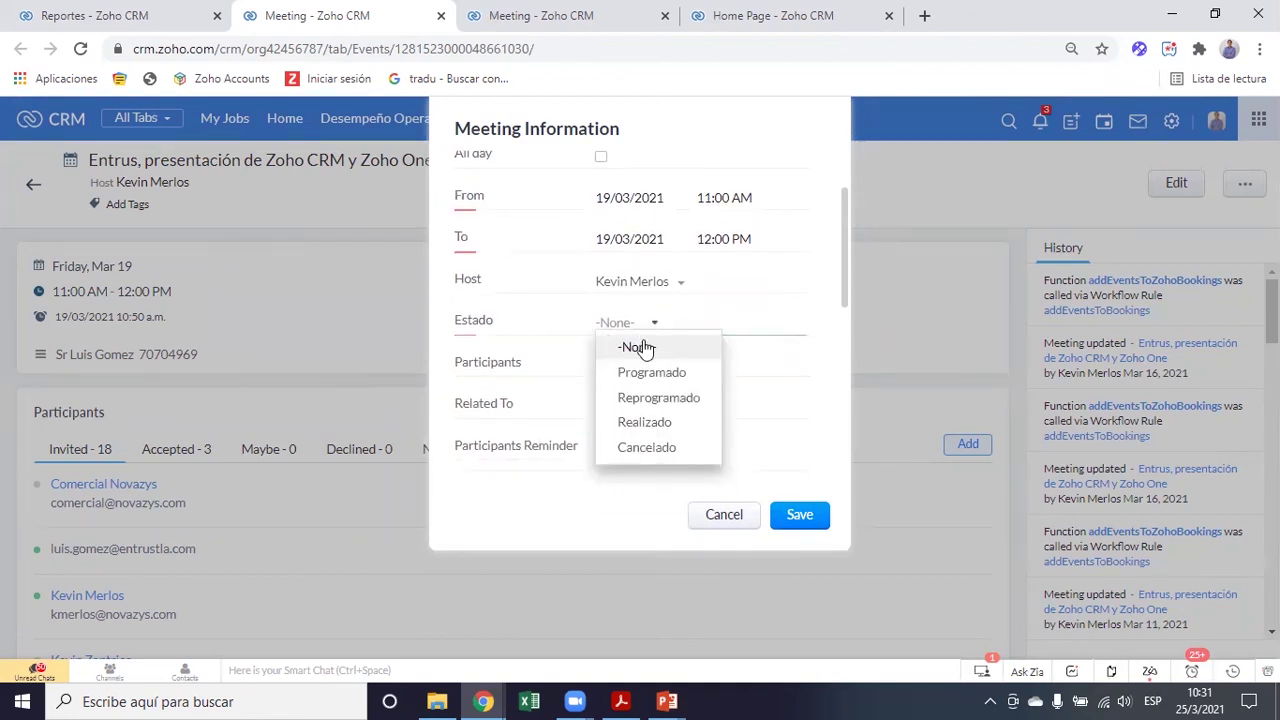
pyautogui.click(646, 372)
pyautogui.scroll(-3, 645, 372)
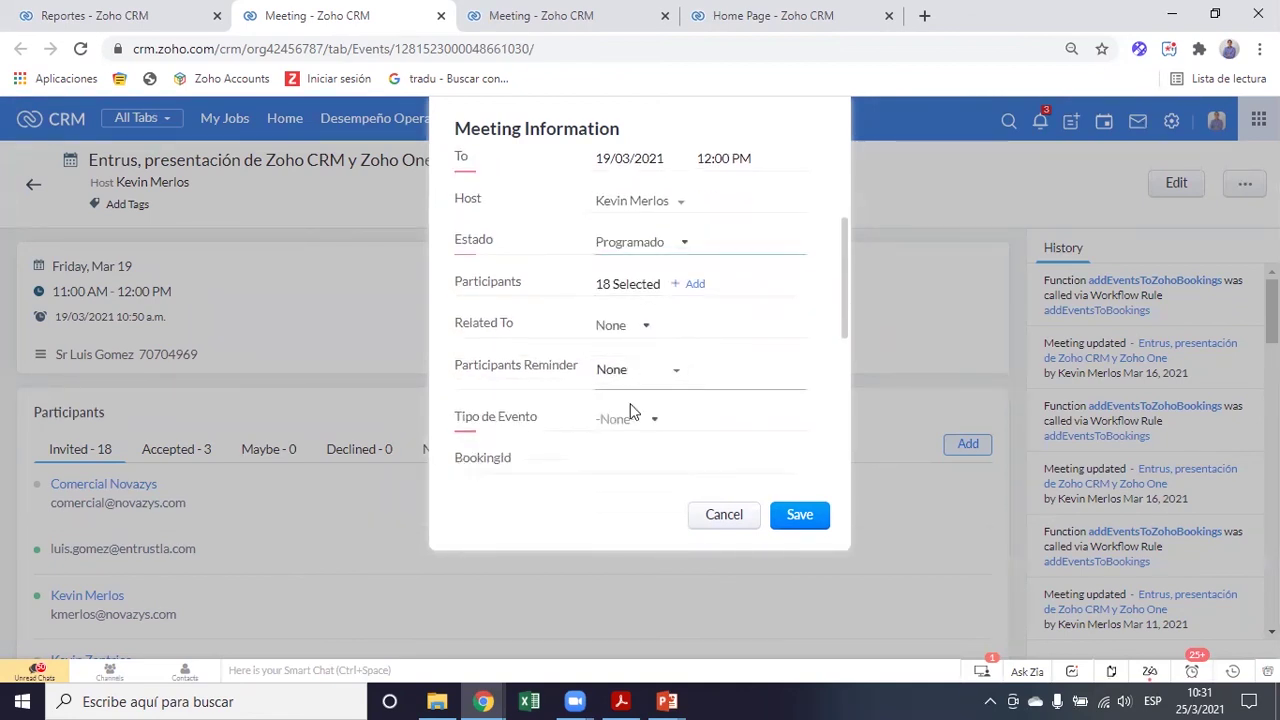
pyautogui.click(628, 418)
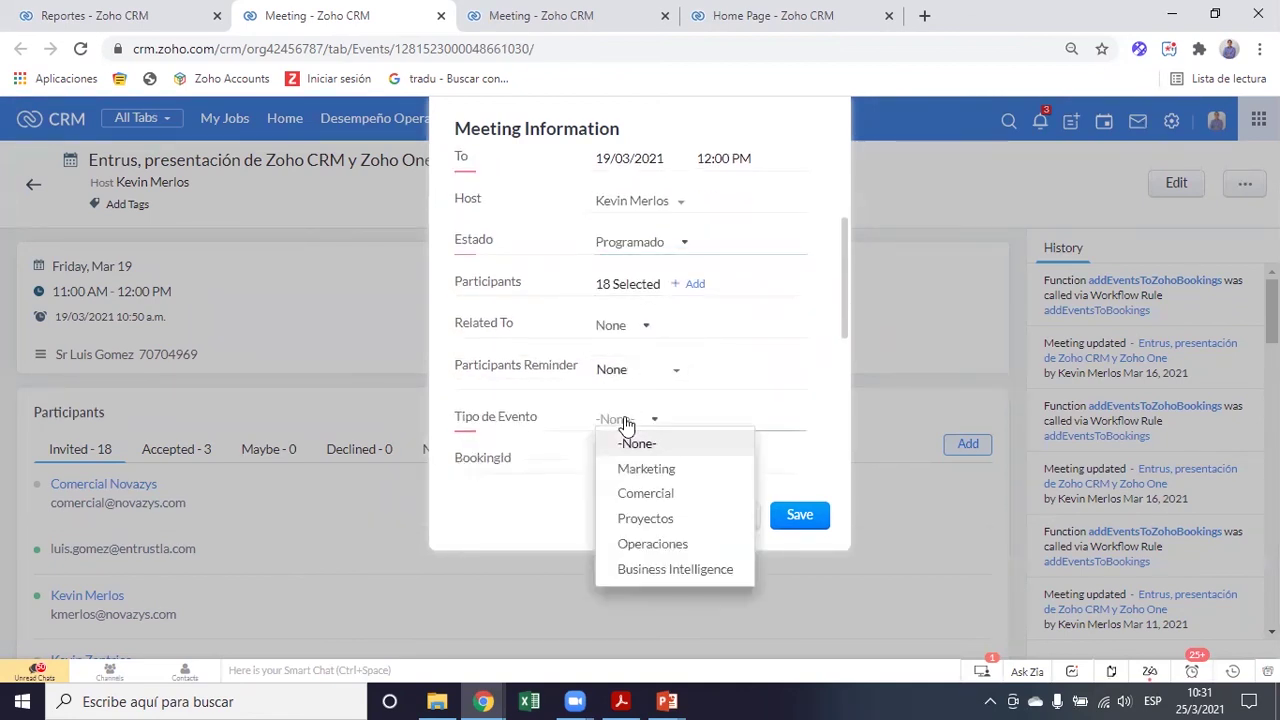
pyautogui.click(647, 470)
pyautogui.click(799, 515)
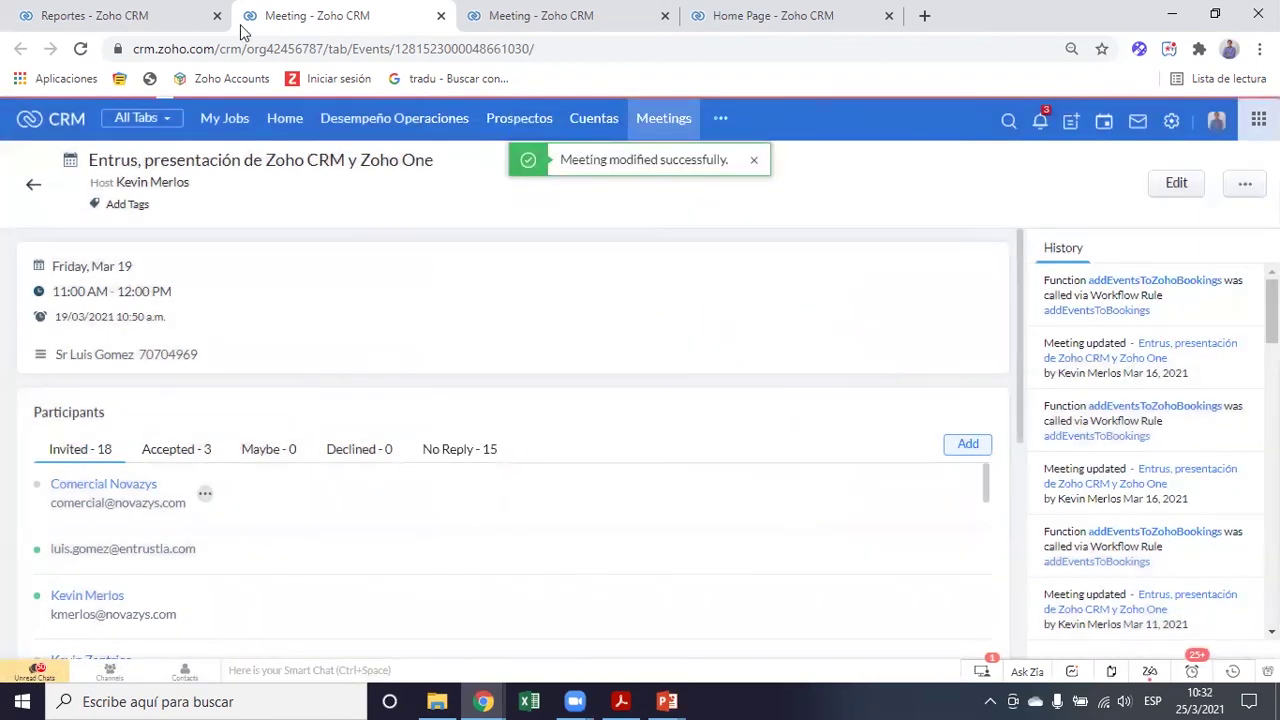
pyautogui.click(110, 15)
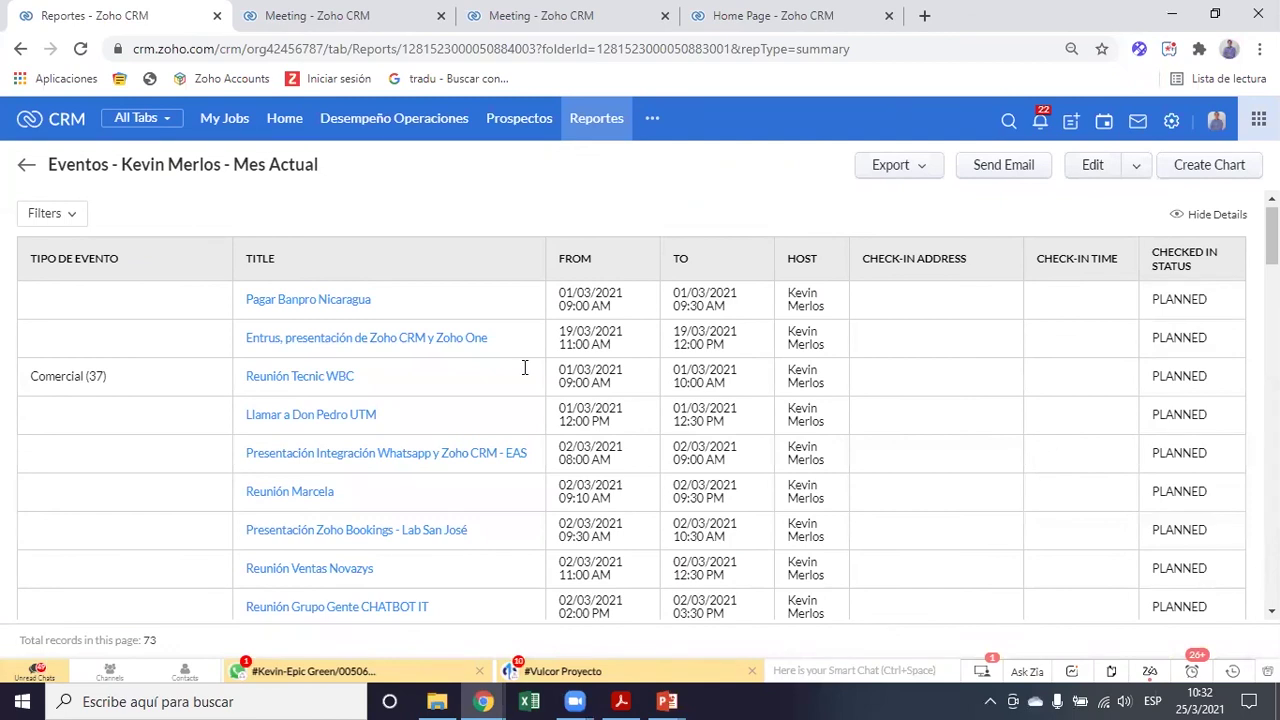
pyautogui.scroll(-1, 397, 390)
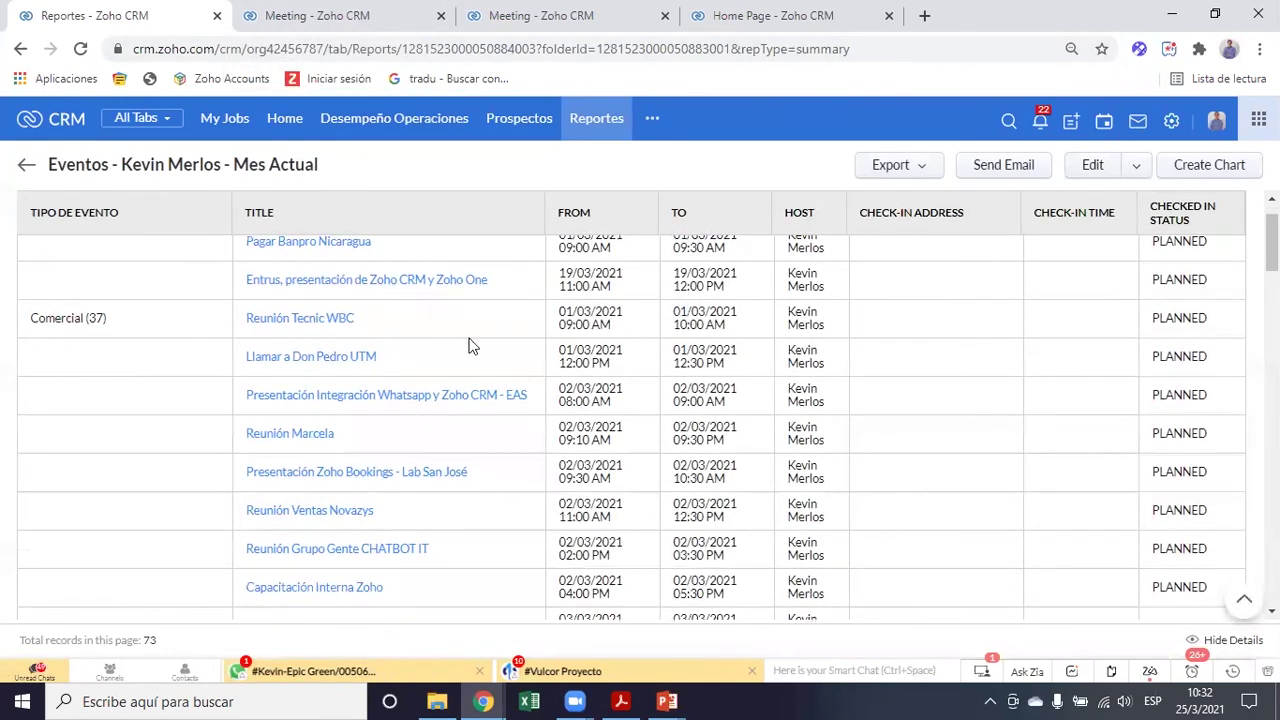
pyautogui.moveTo(114, 330); pyautogui.dragTo(30, 330)
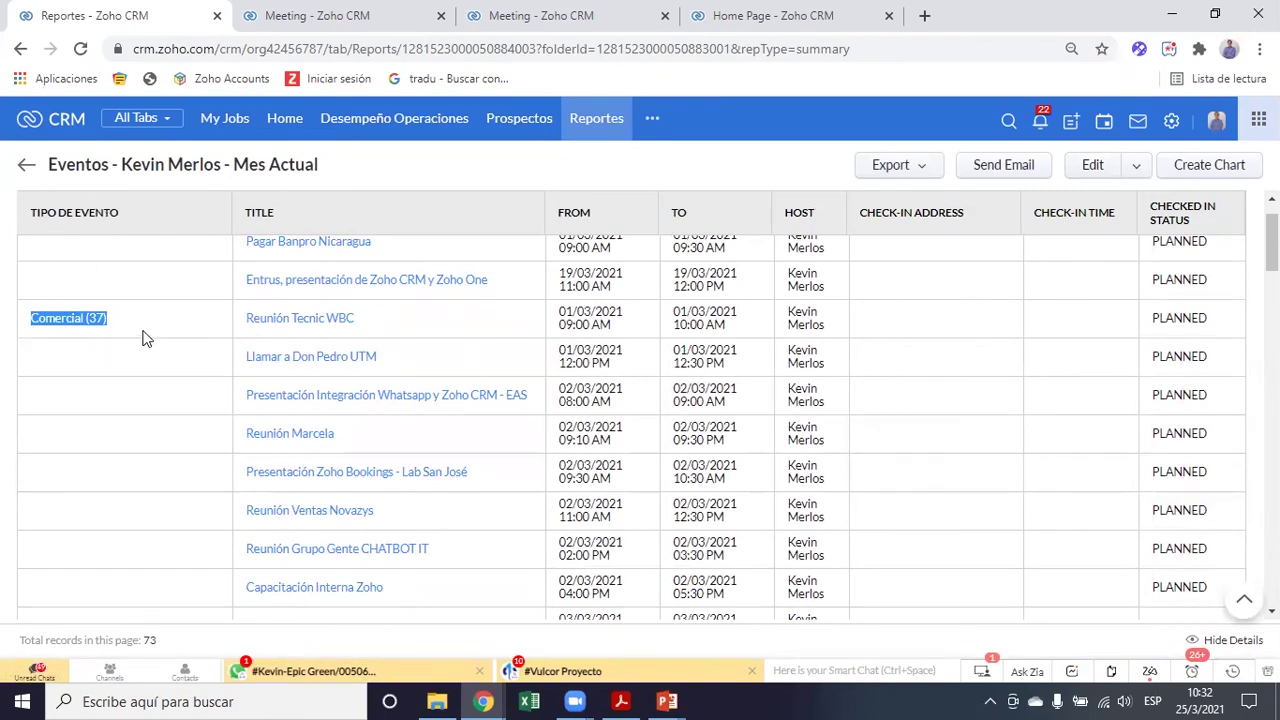
pyautogui.scroll(-1, 450, 315)
pyautogui.click(188, 305)
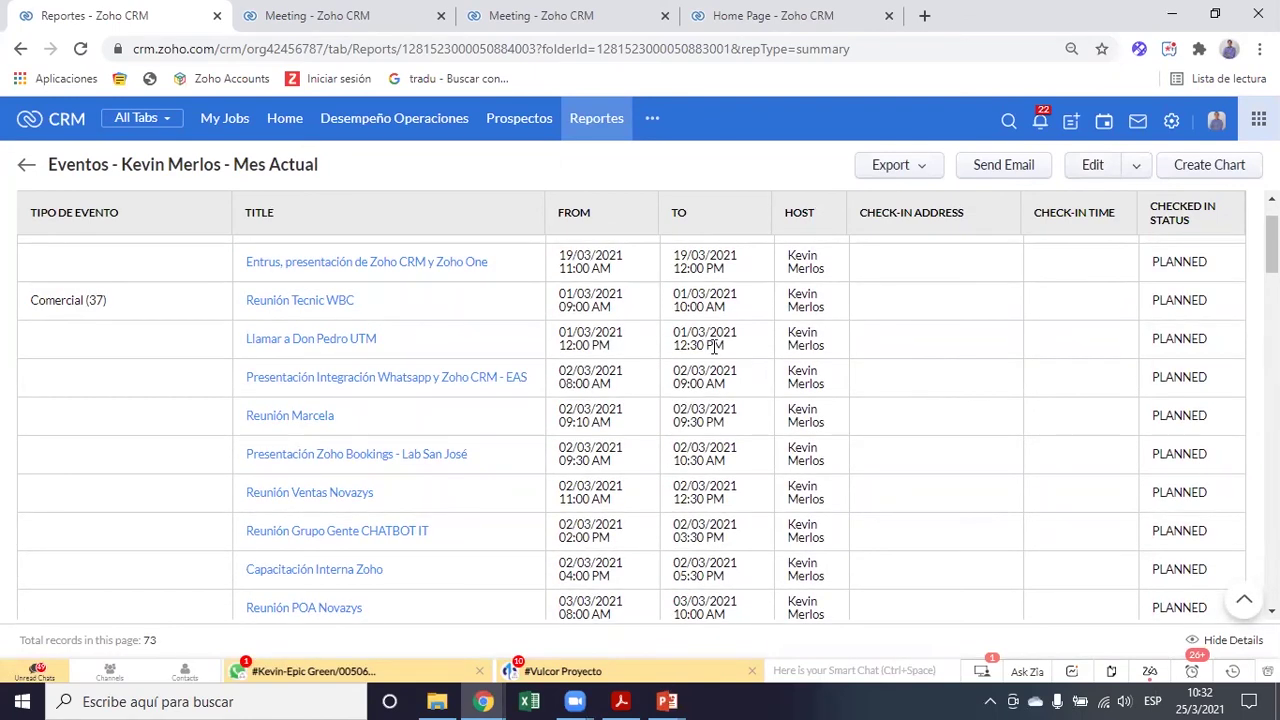
pyautogui.scroll(2, 954, 320)
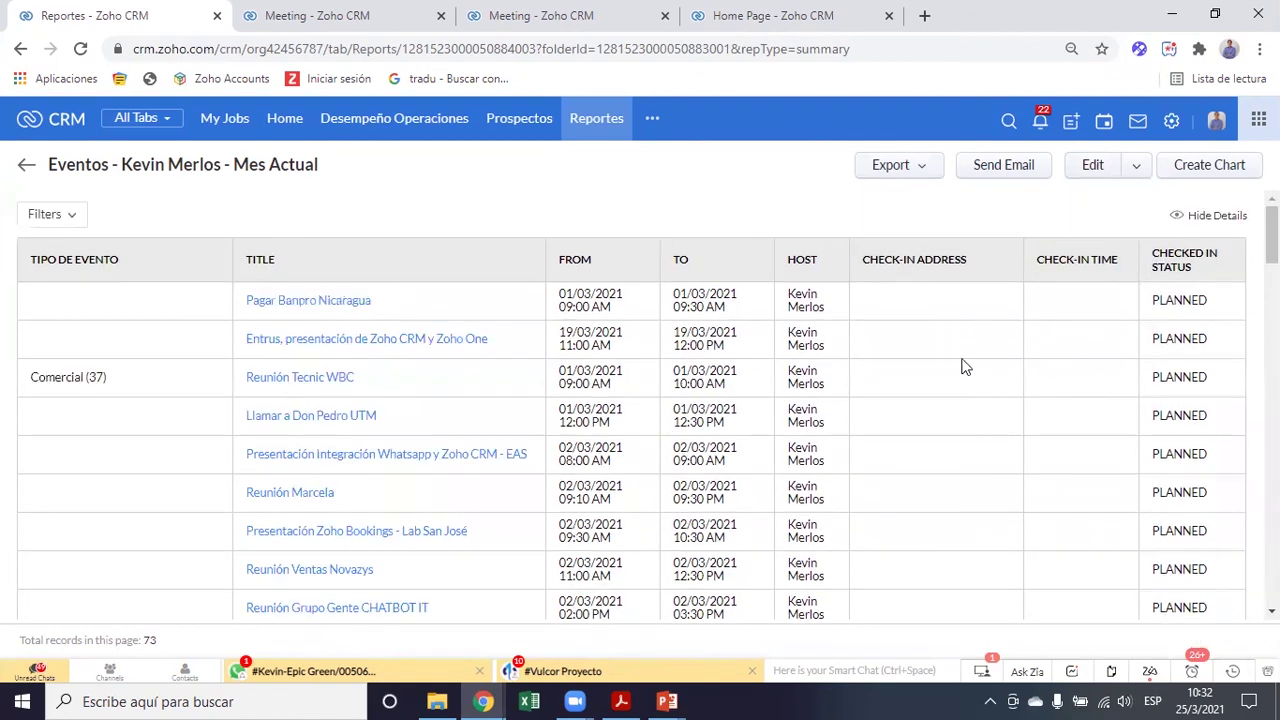
pyautogui.scroll(-1, 994, 445)
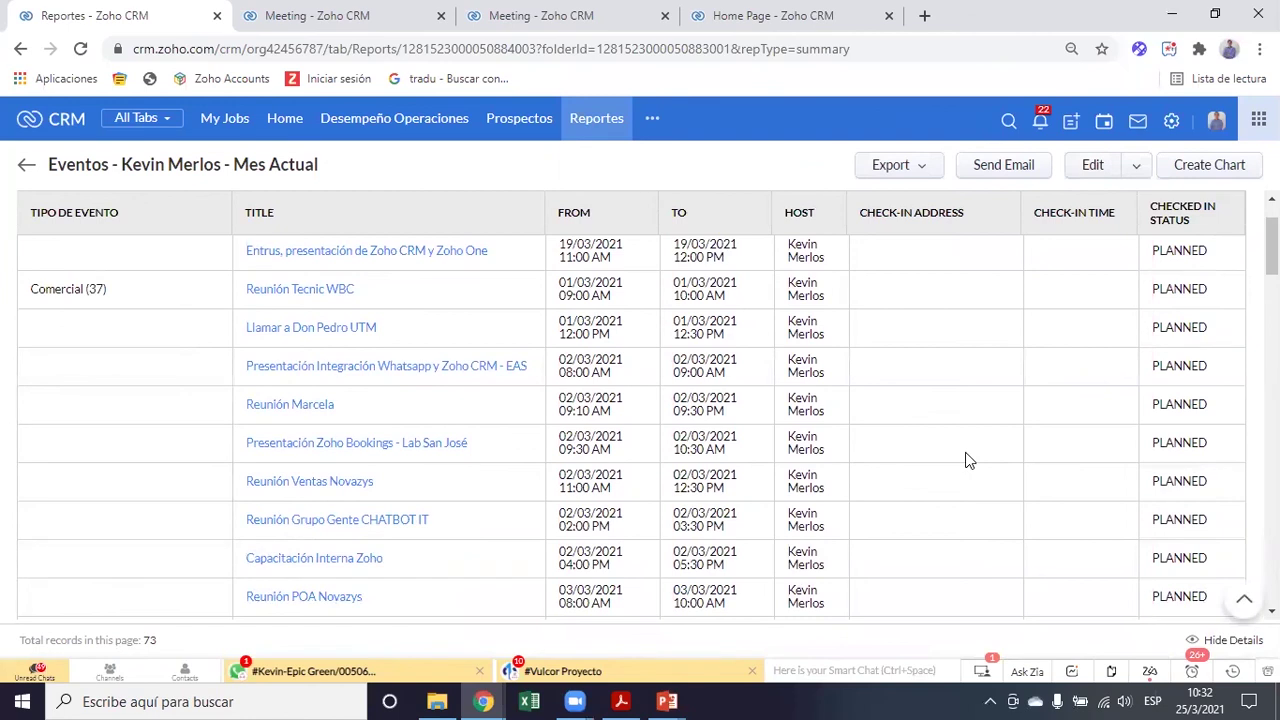
pyautogui.scroll(-1, 994, 476)
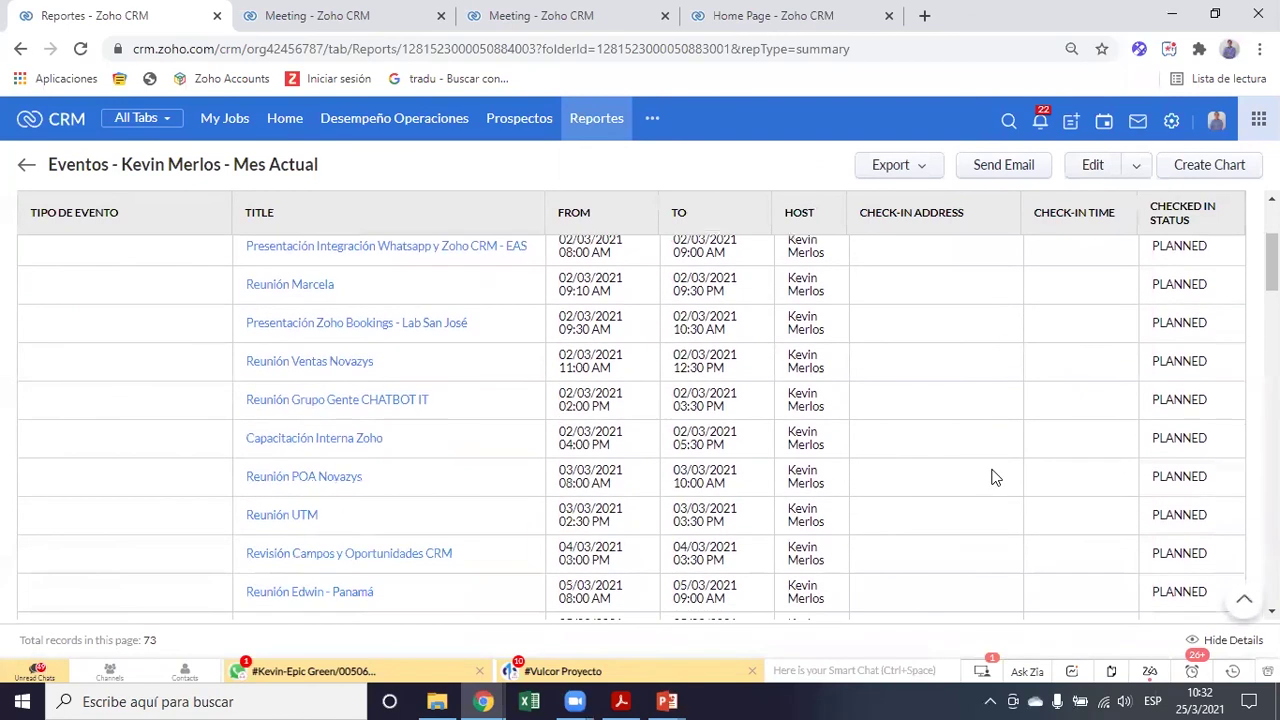
pyautogui.scroll(-2, 894, 478)
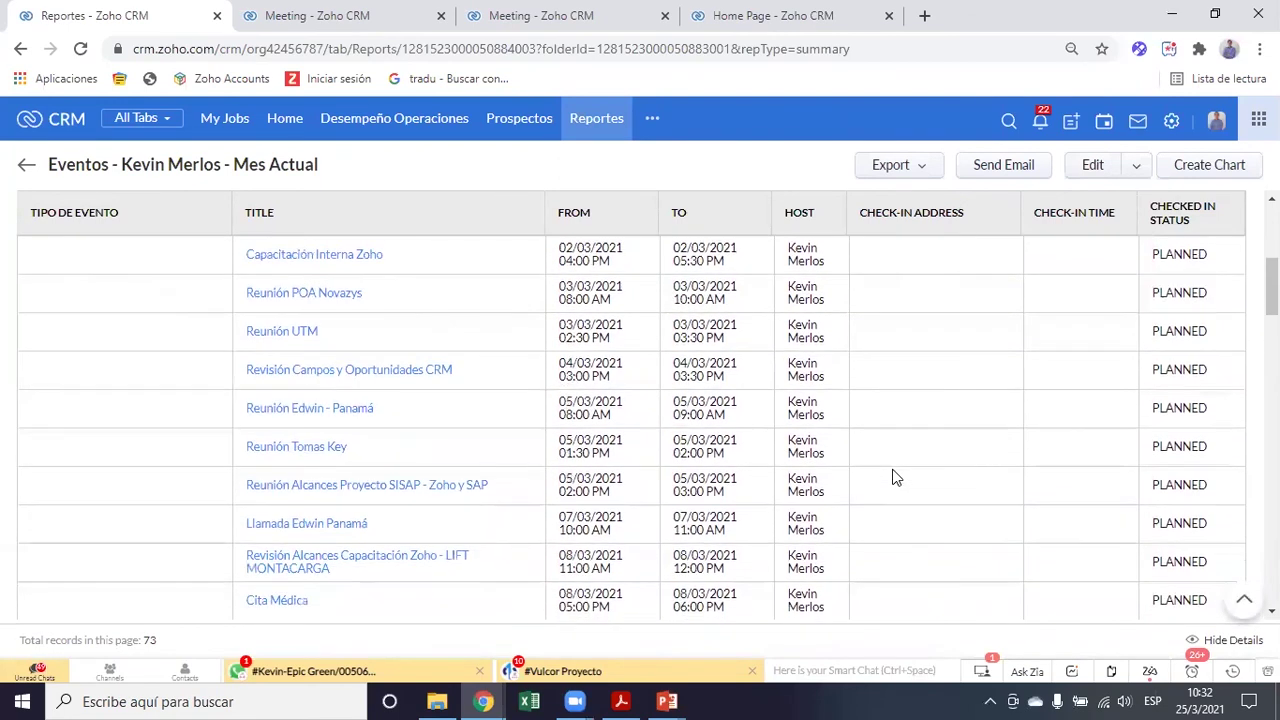
pyautogui.scroll(-6, 894, 478)
pyautogui.scroll(3, 894, 478)
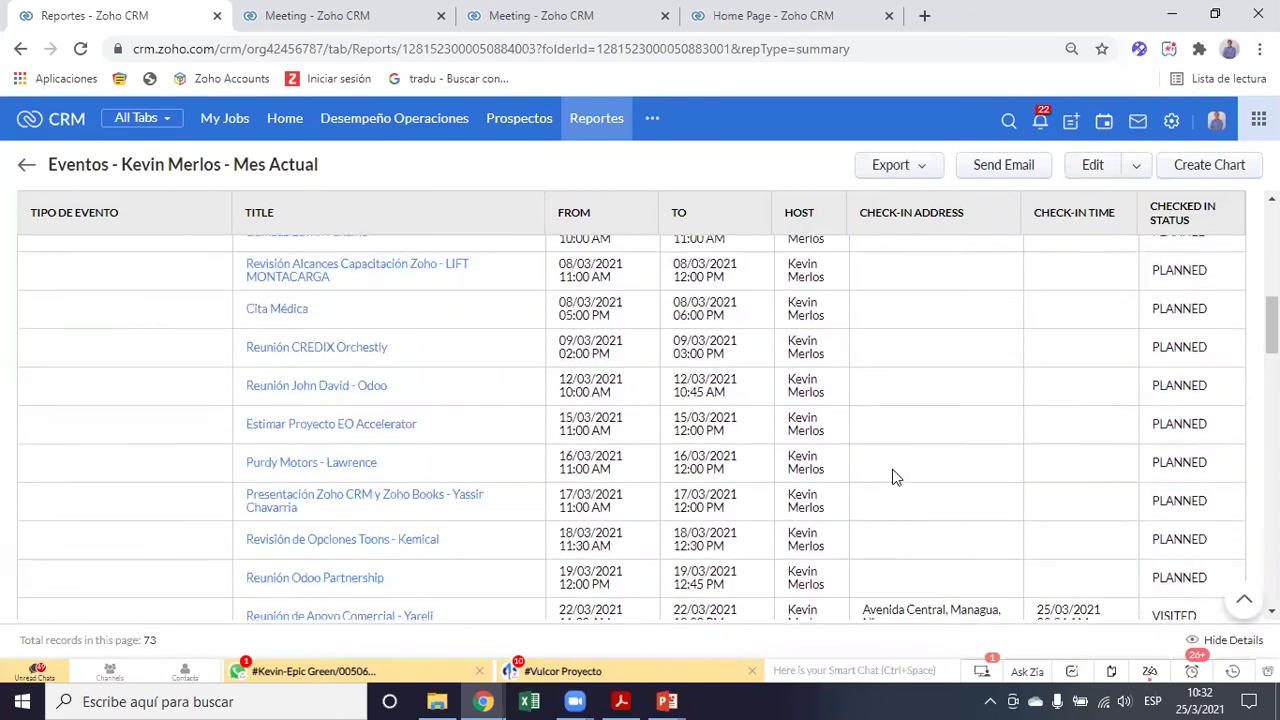
pyautogui.scroll(5, 894, 478)
pyautogui.scroll(-8, 745, 435)
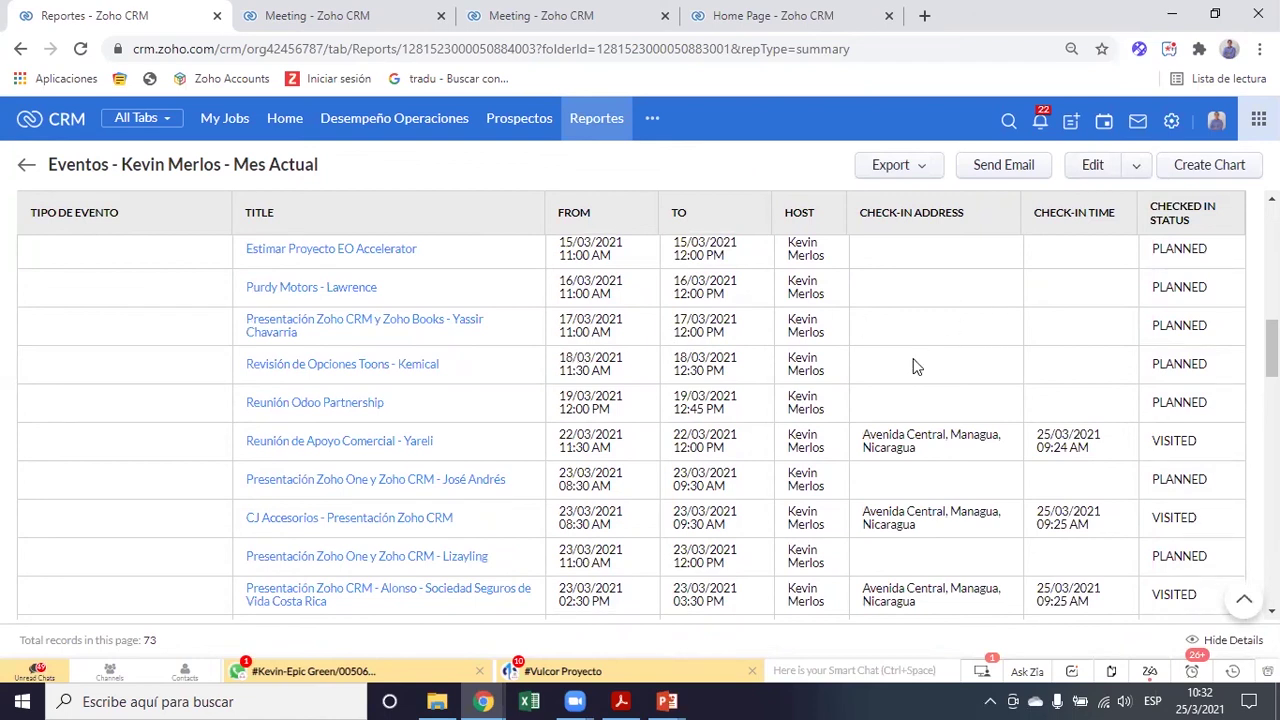
pyautogui.scroll(-1, 915, 367)
pyautogui.scroll(3, 915, 367)
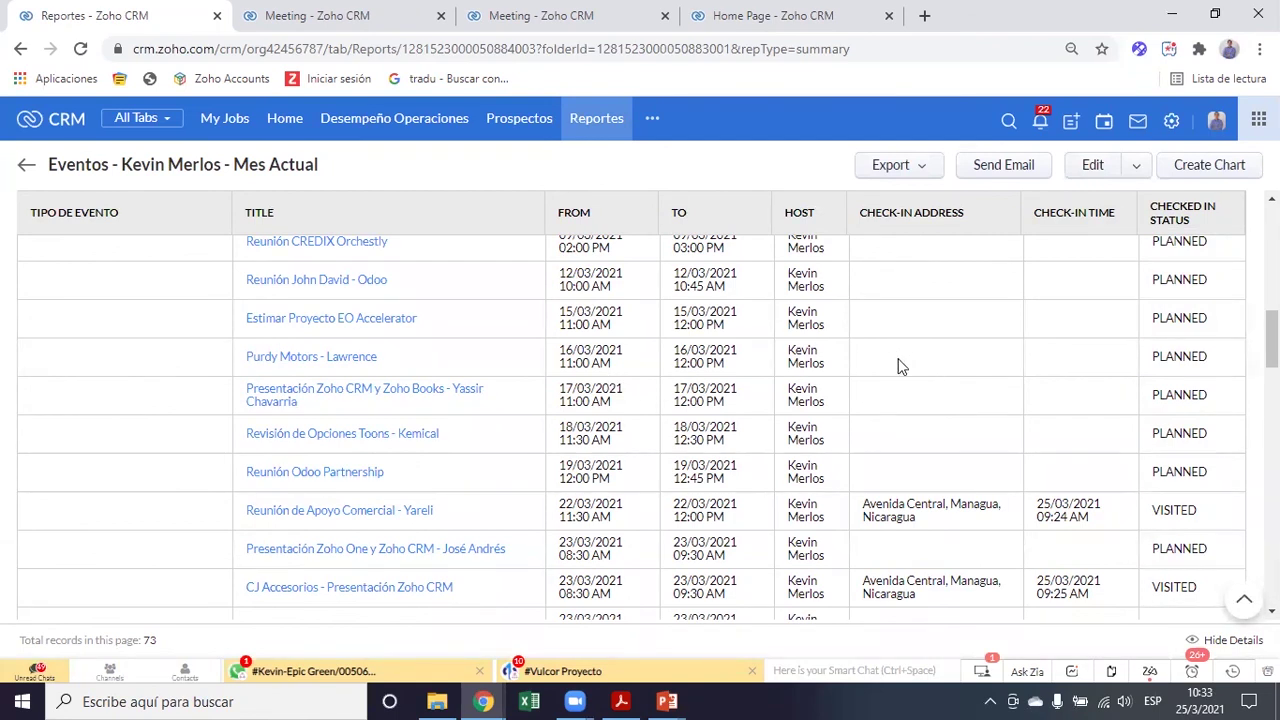
pyautogui.scroll(-1, 872, 427)
pyautogui.scroll(-2, 872, 427)
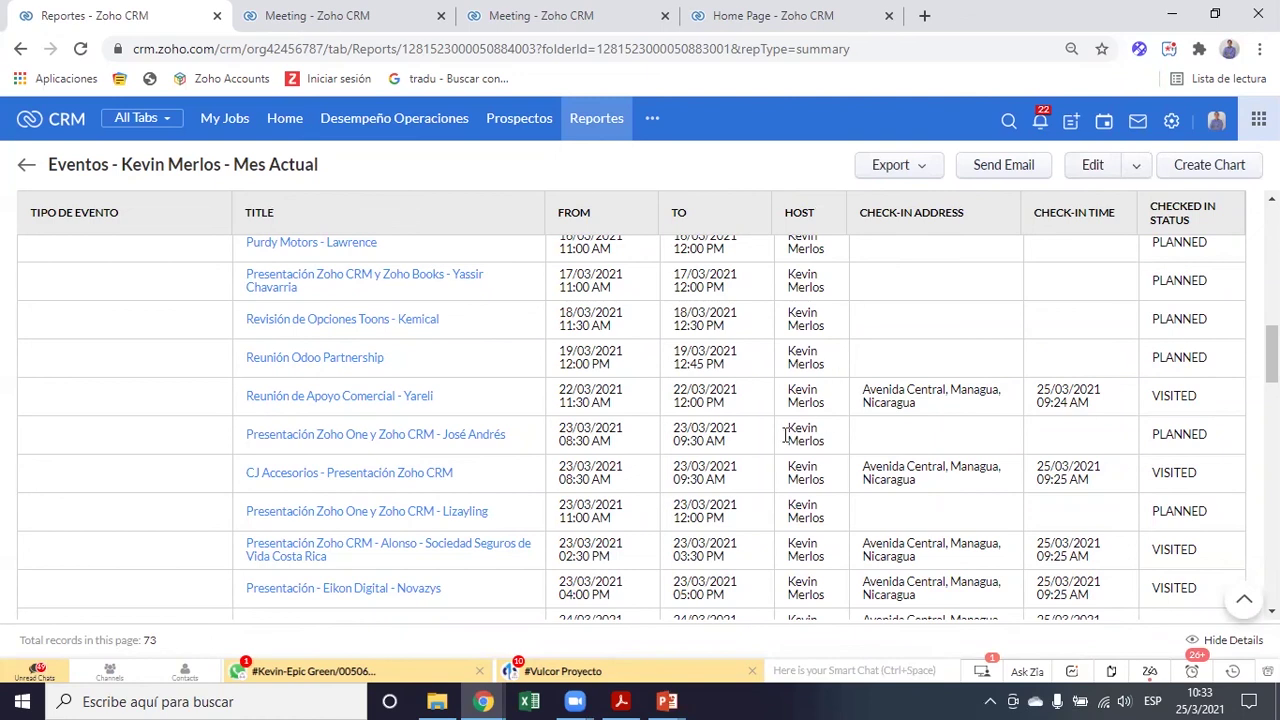
pyautogui.scroll(-1, 763, 449)
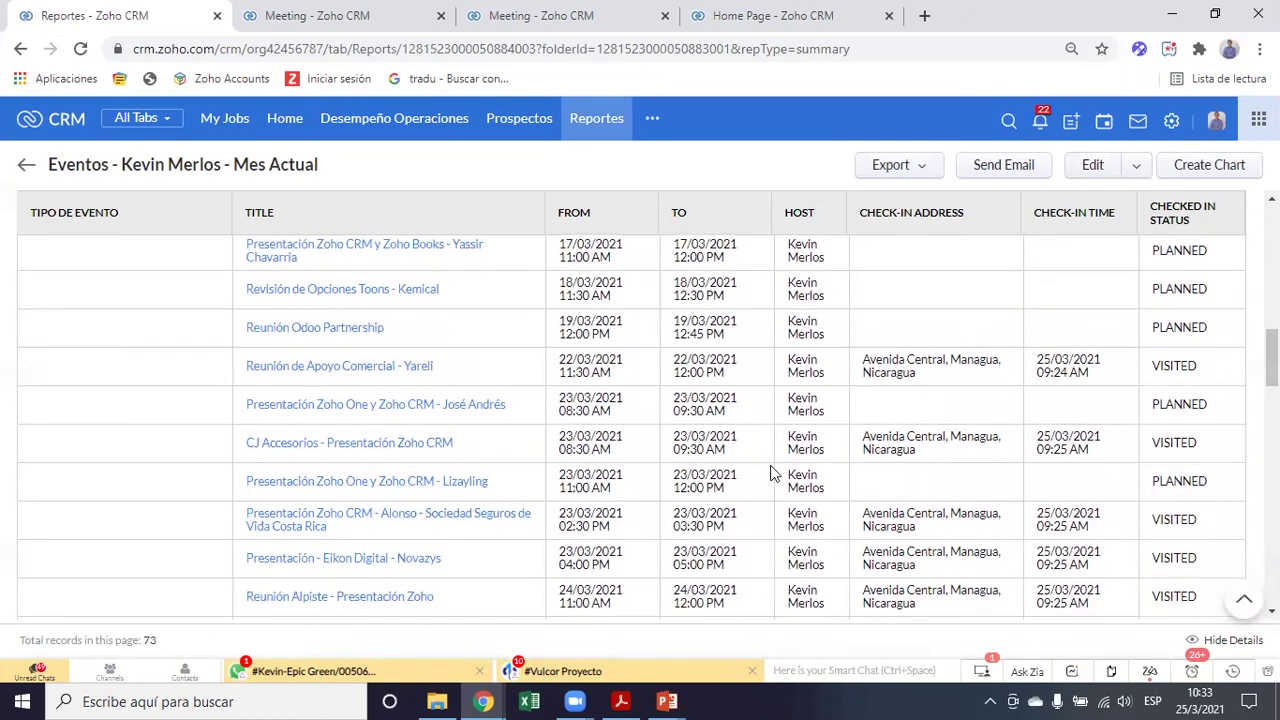
pyautogui.scroll(-2, 780, 515)
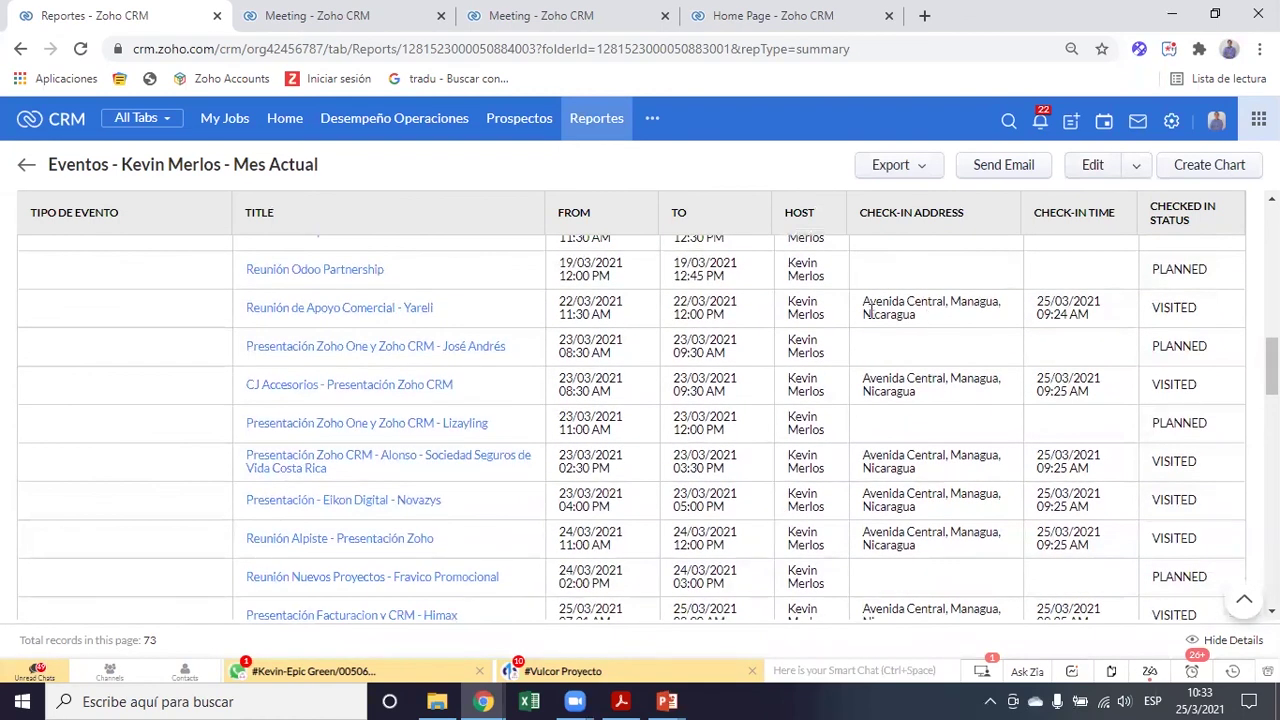
pyautogui.scroll(-1, 862, 382)
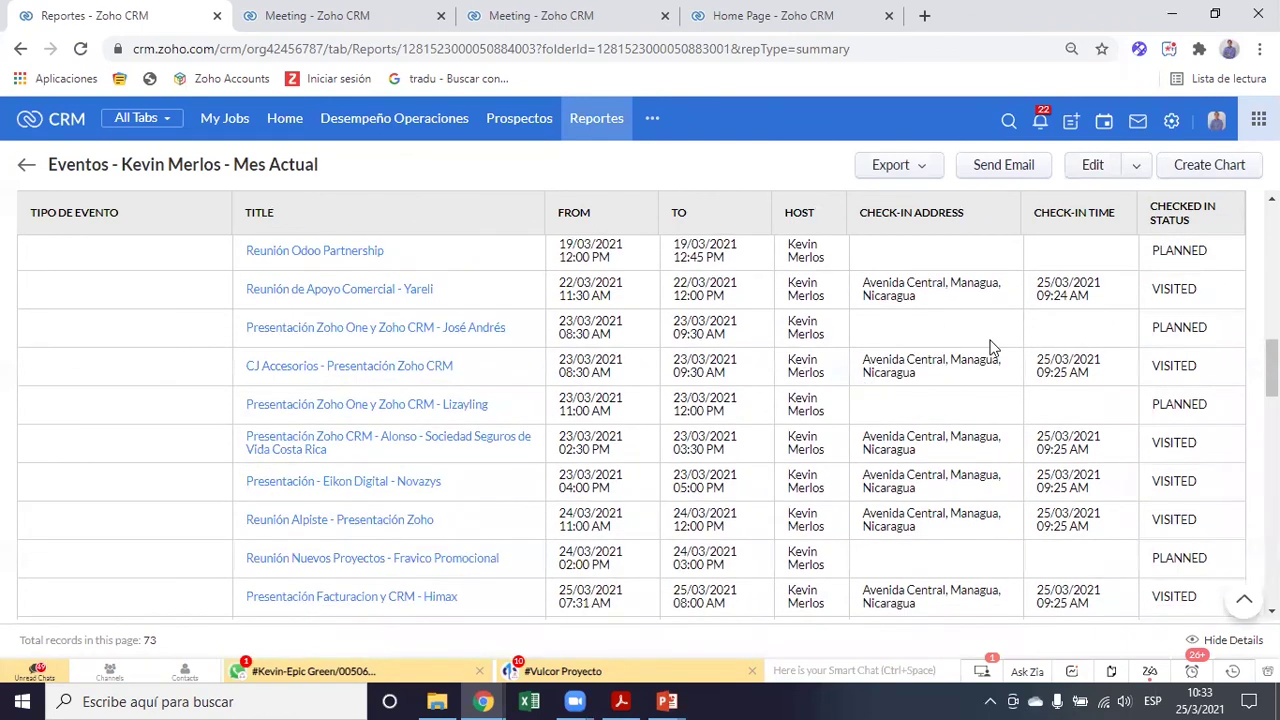
pyautogui.scroll(-2, 940, 432)
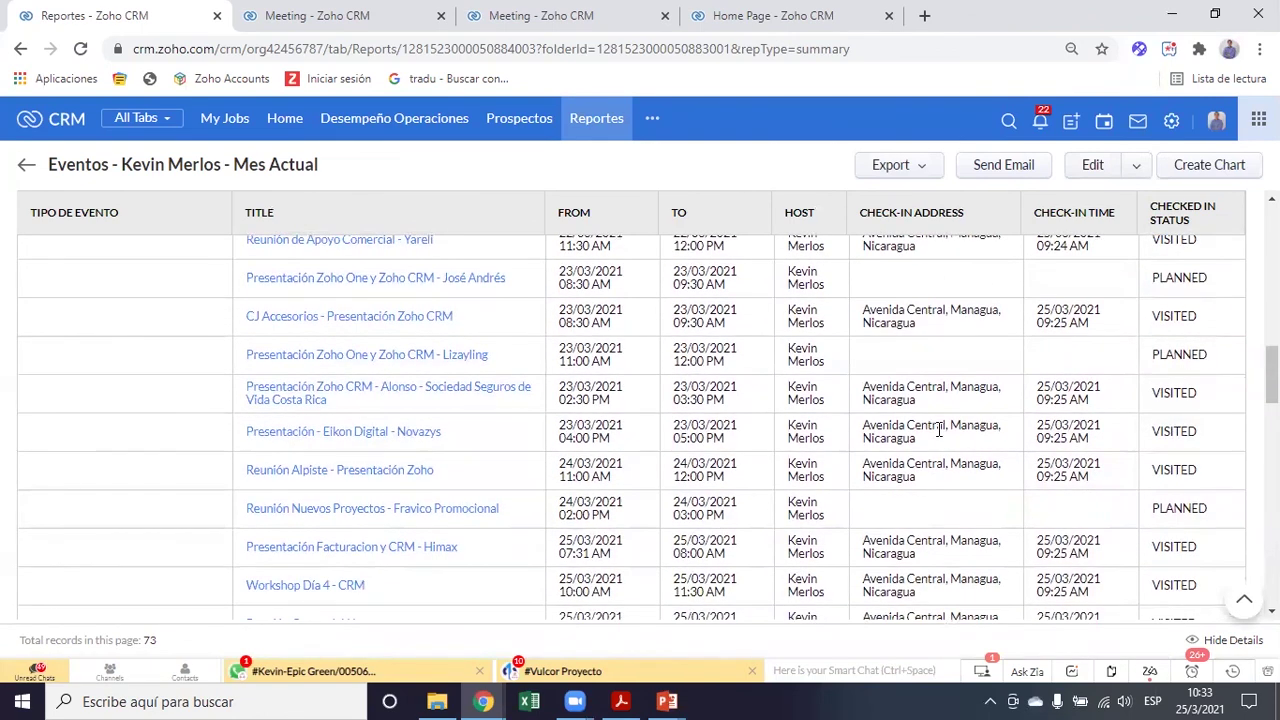
pyautogui.scroll(1, 938, 430)
pyautogui.scroll(-2, 910, 390)
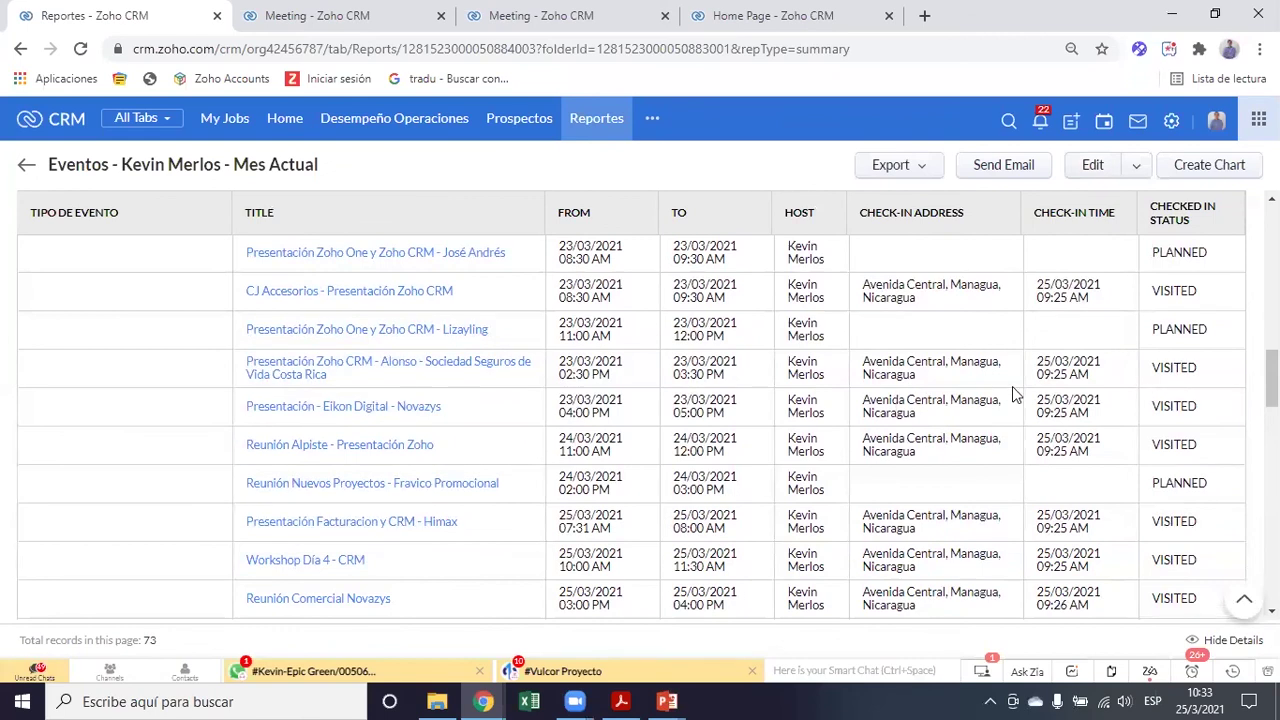
pyautogui.scroll(-1, 935, 438)
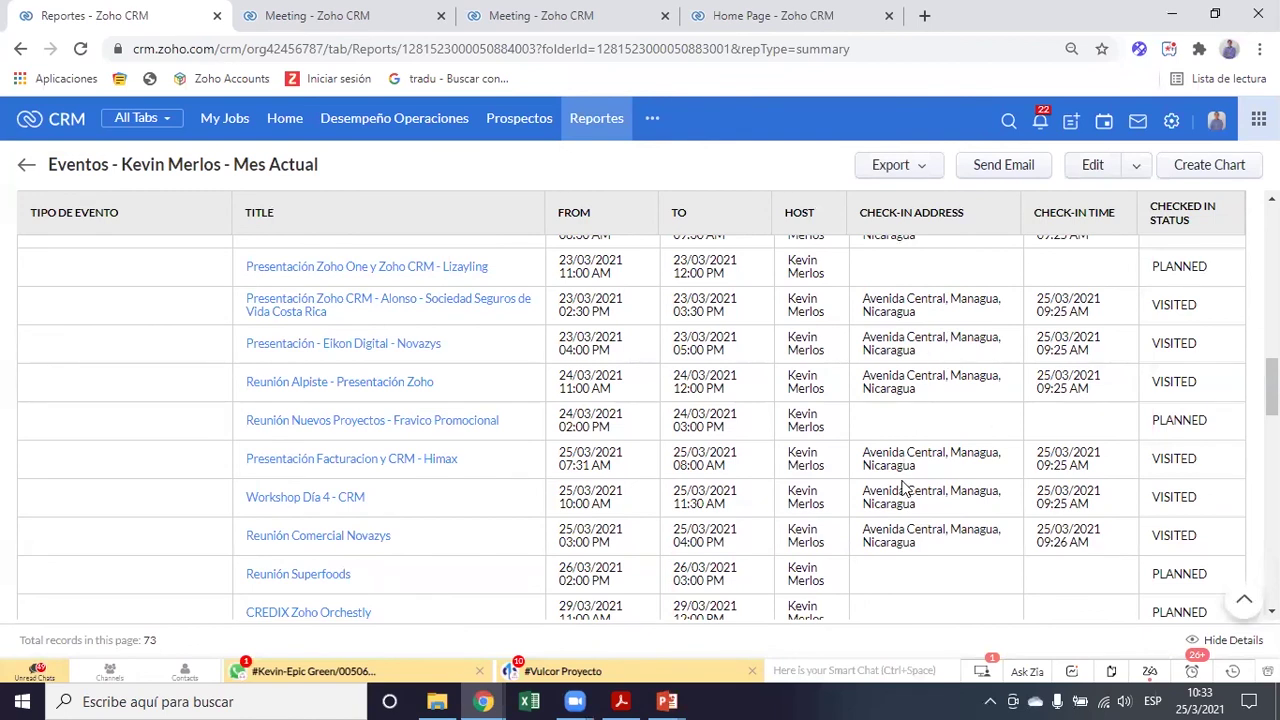
pyautogui.scroll(-5, 677, 480)
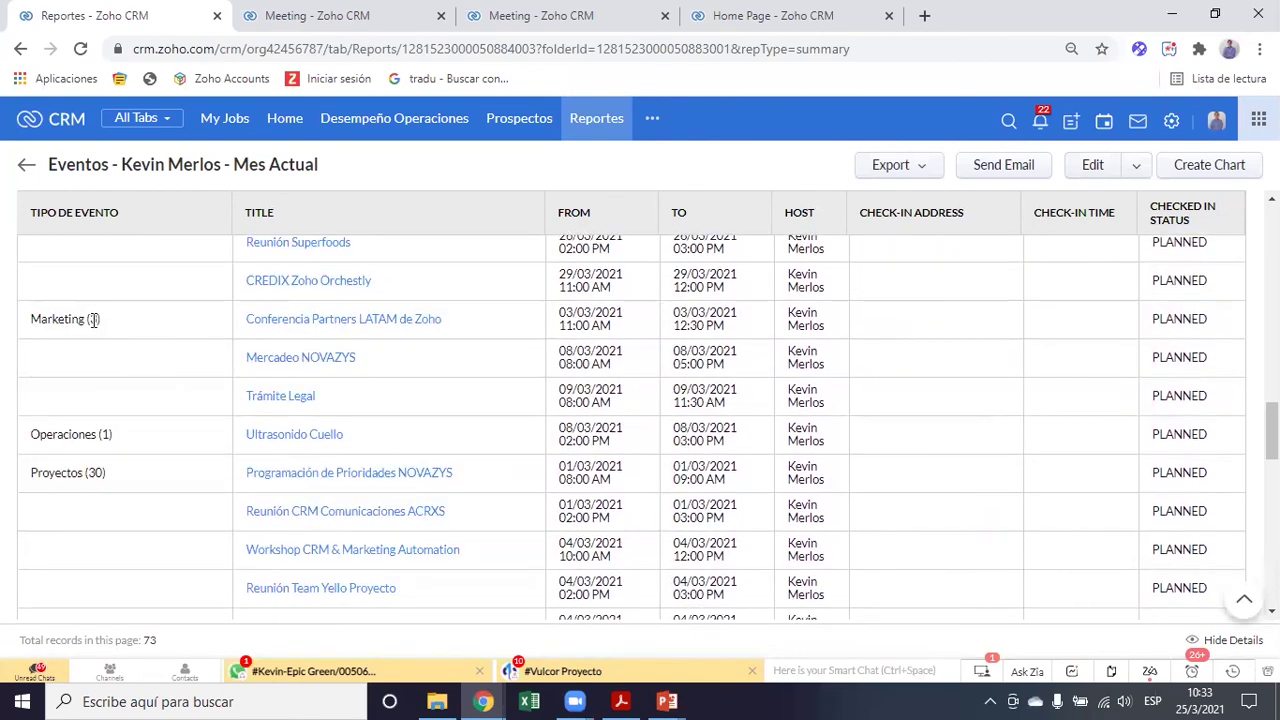
pyautogui.scroll(-3, 133, 476)
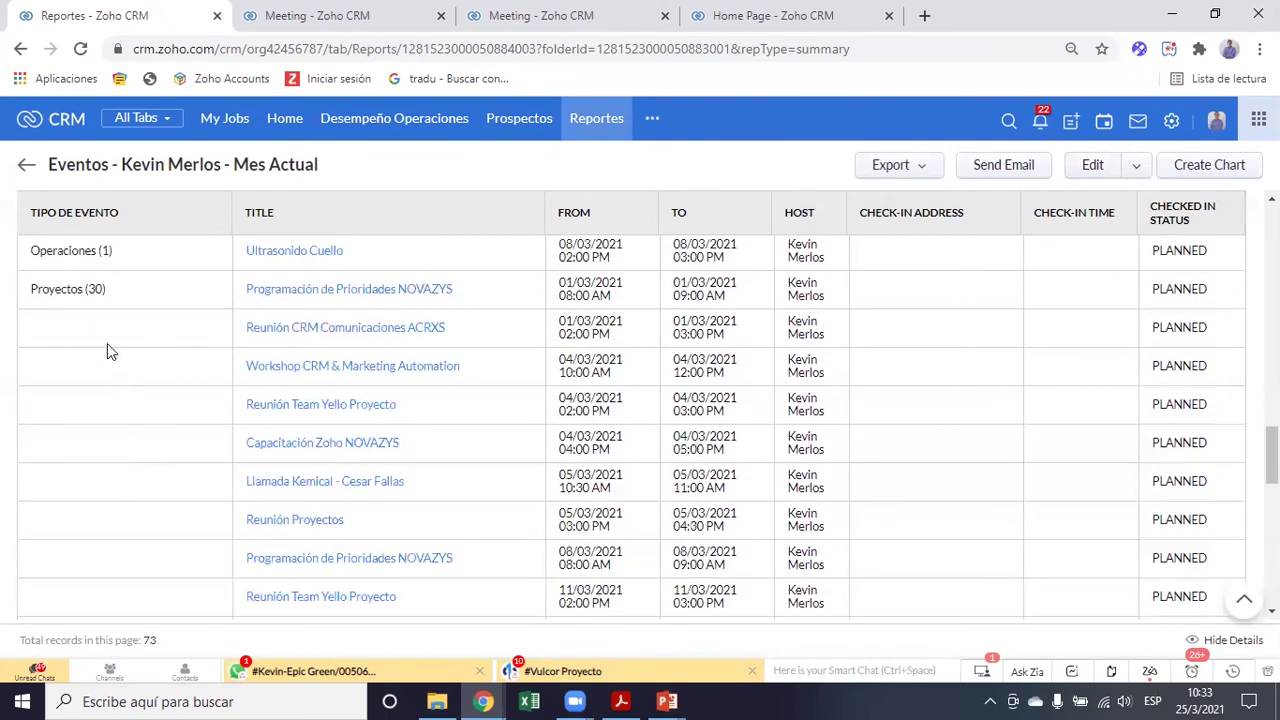
pyautogui.scroll(-5, 614, 478)
pyautogui.scroll(-3, 614, 480)
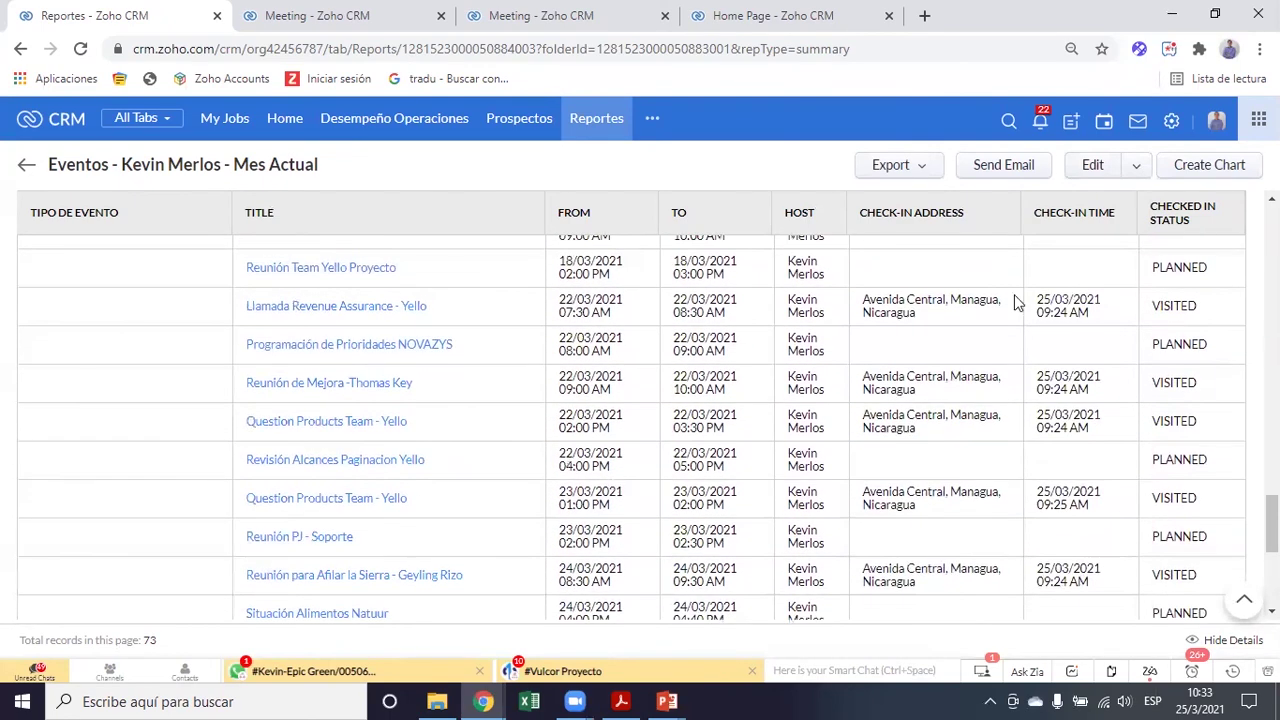
pyautogui.scroll(-2, 915, 430)
pyautogui.scroll(-3, 922, 437)
pyautogui.scroll(3, 922, 437)
pyautogui.scroll(6, 922, 437)
pyautogui.scroll(-5, 922, 437)
pyautogui.scroll(4, 922, 437)
pyautogui.scroll(5, 922, 437)
pyautogui.scroll(-10, 922, 437)
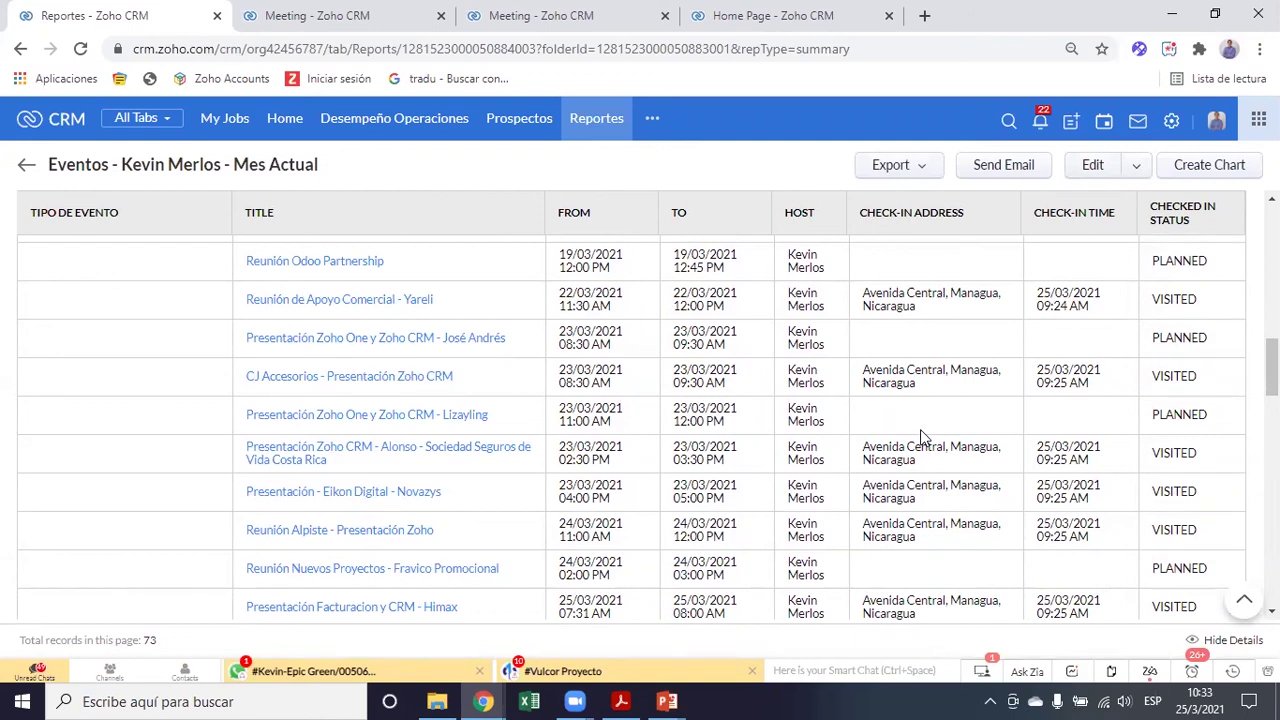
pyautogui.scroll(10, 646, 385)
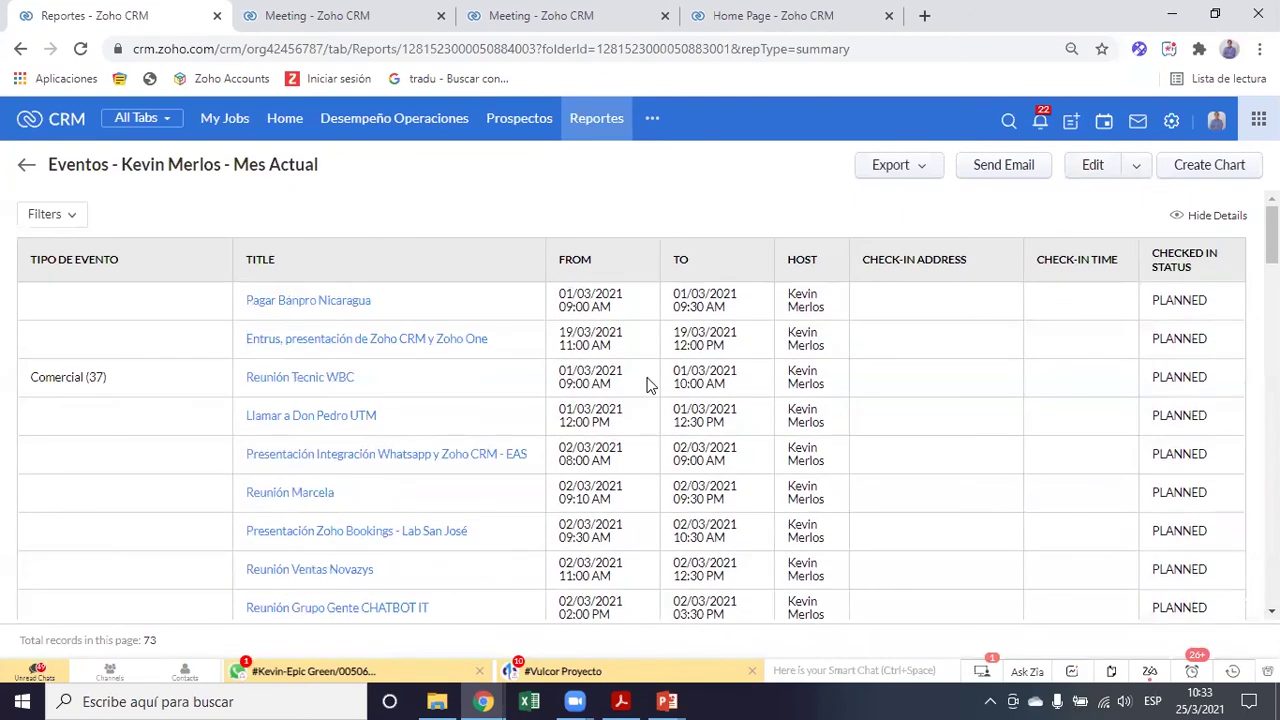
pyautogui.scroll(-10, 724, 435)
pyautogui.scroll(-5, 724, 435)
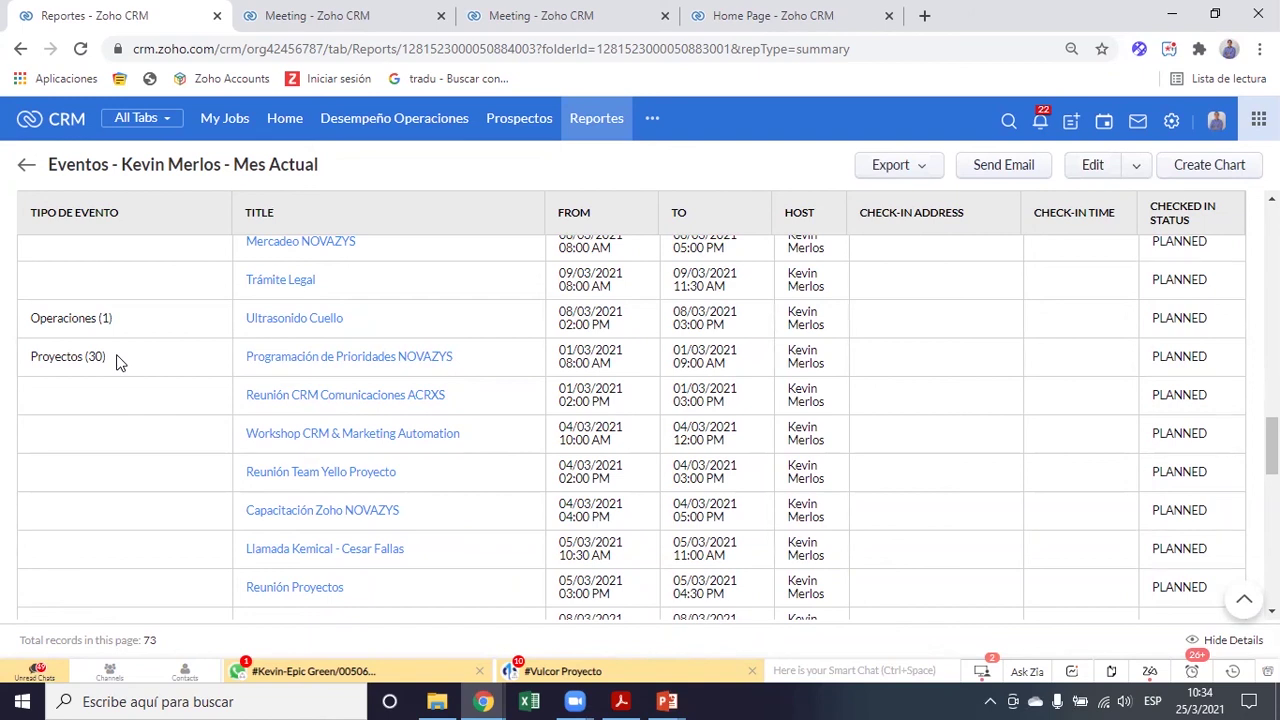
pyautogui.scroll(-1, 270, 425)
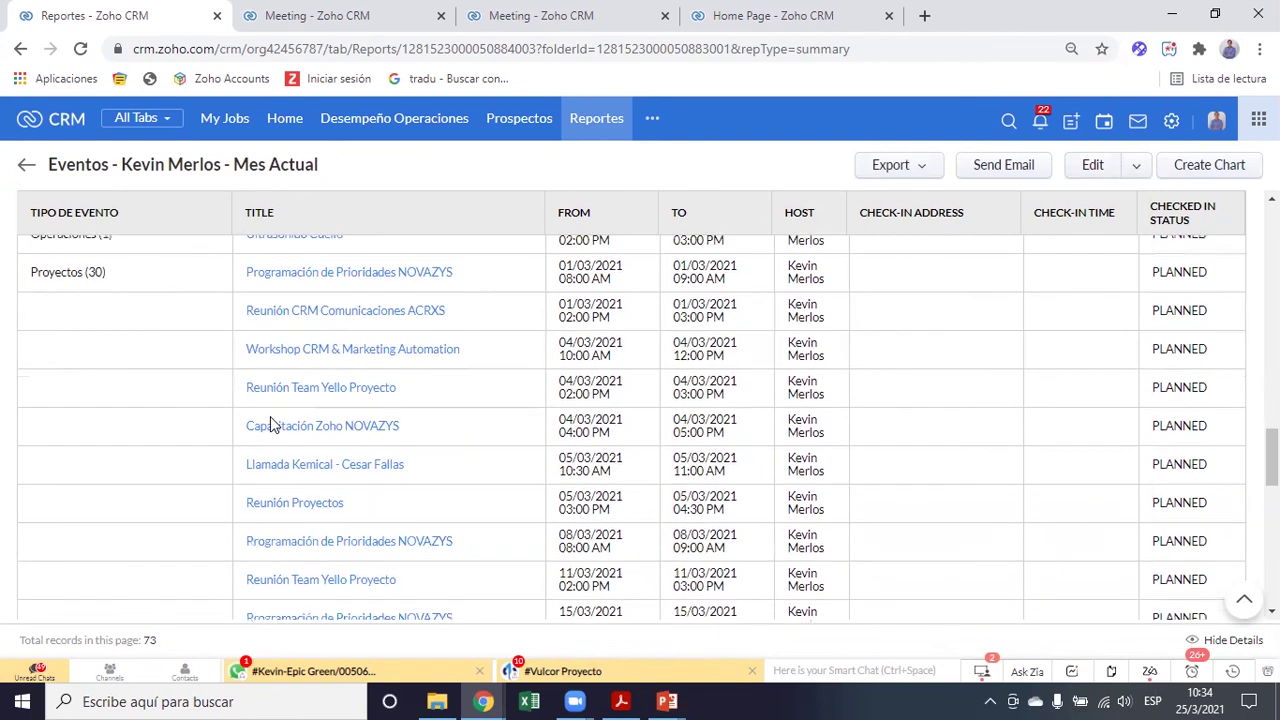
pyautogui.scroll(-1, 700, 437)
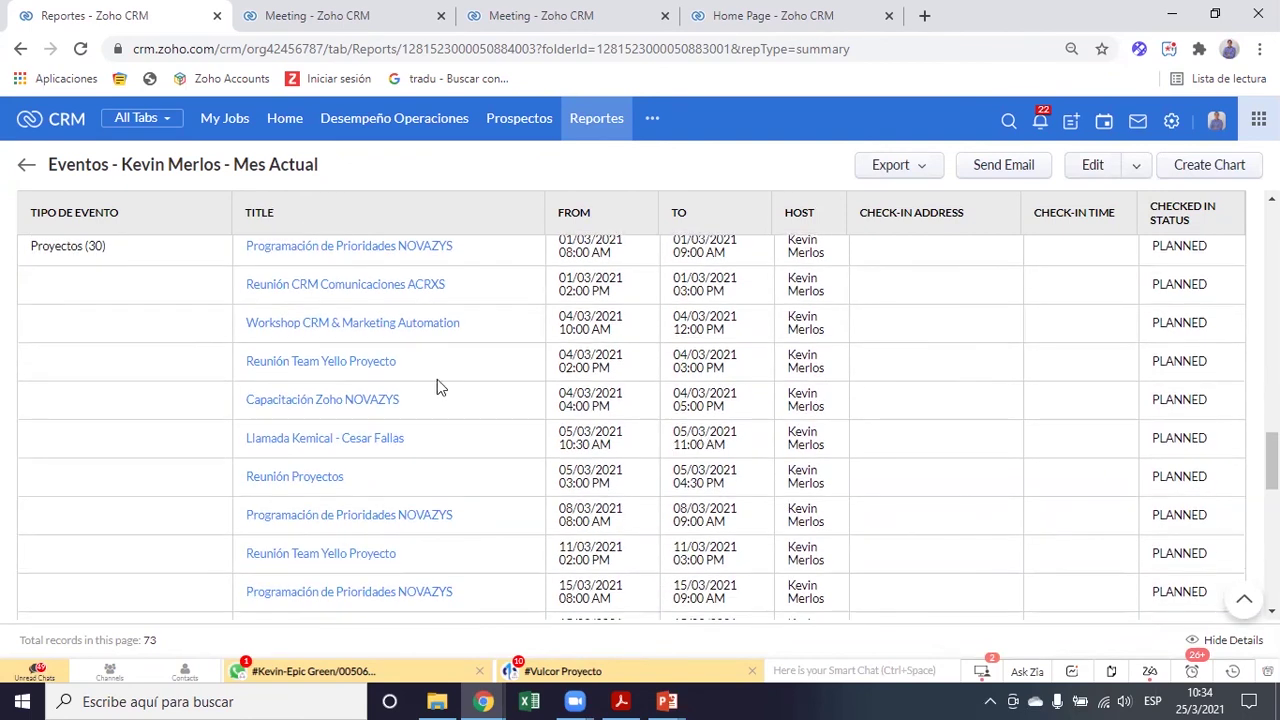
pyautogui.scroll(-5, 478, 405)
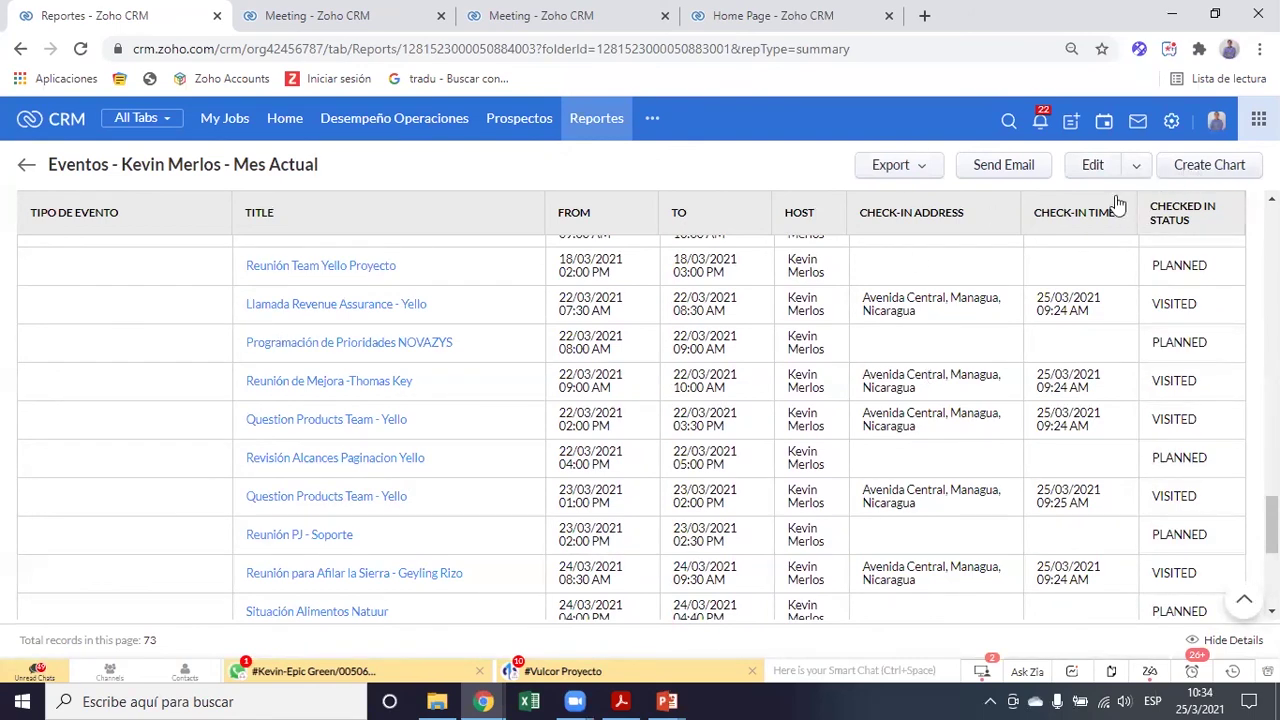
pyautogui.scroll(10, 1001, 358)
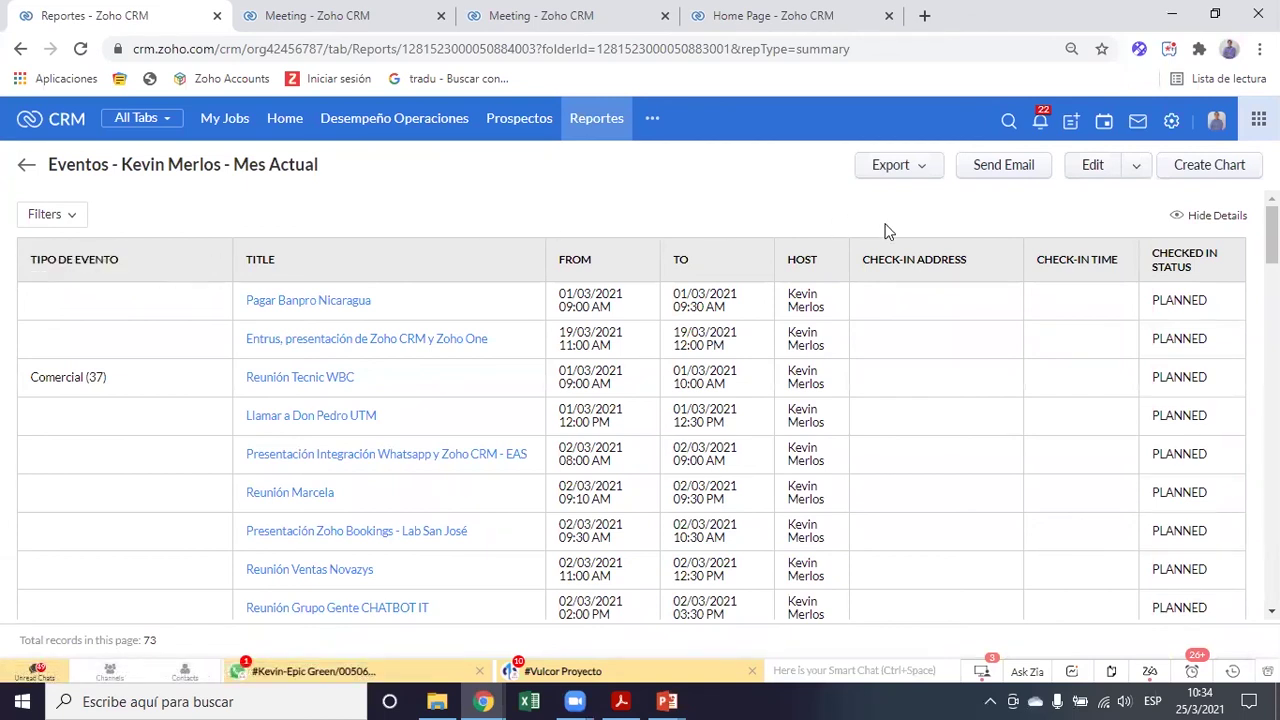
pyautogui.moveTo(124, 266); pyautogui.dragTo(30, 259)
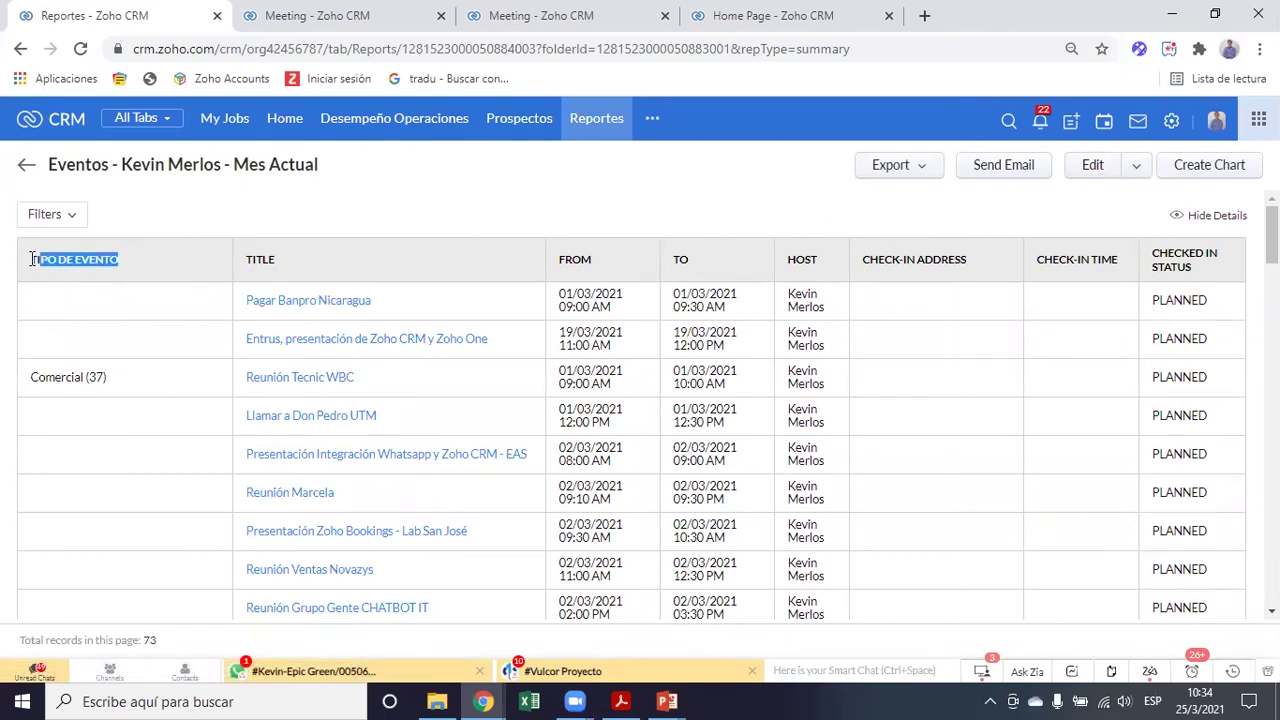
pyautogui.click(810, 206)
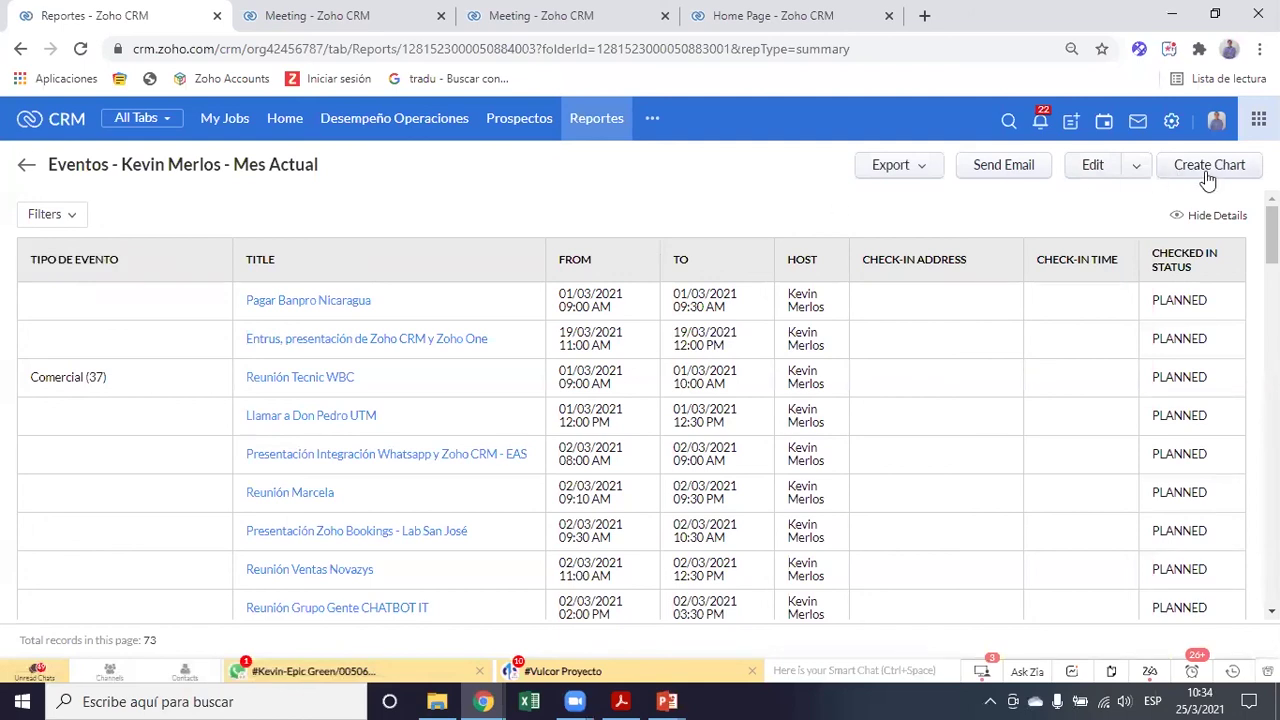
# Create a vertical bar chart with Tipo de Evento on the X-axis and Record Count on Y
pyautogui.click(1208, 170)
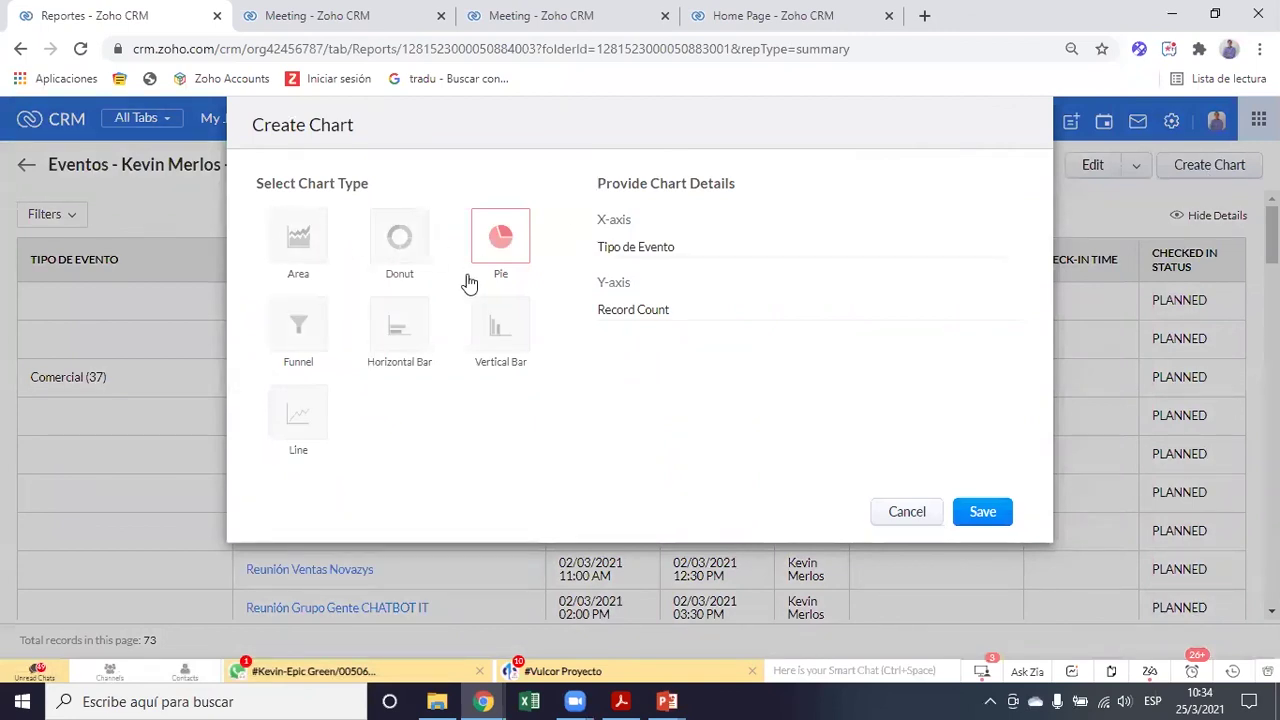
pyautogui.click(501, 338)
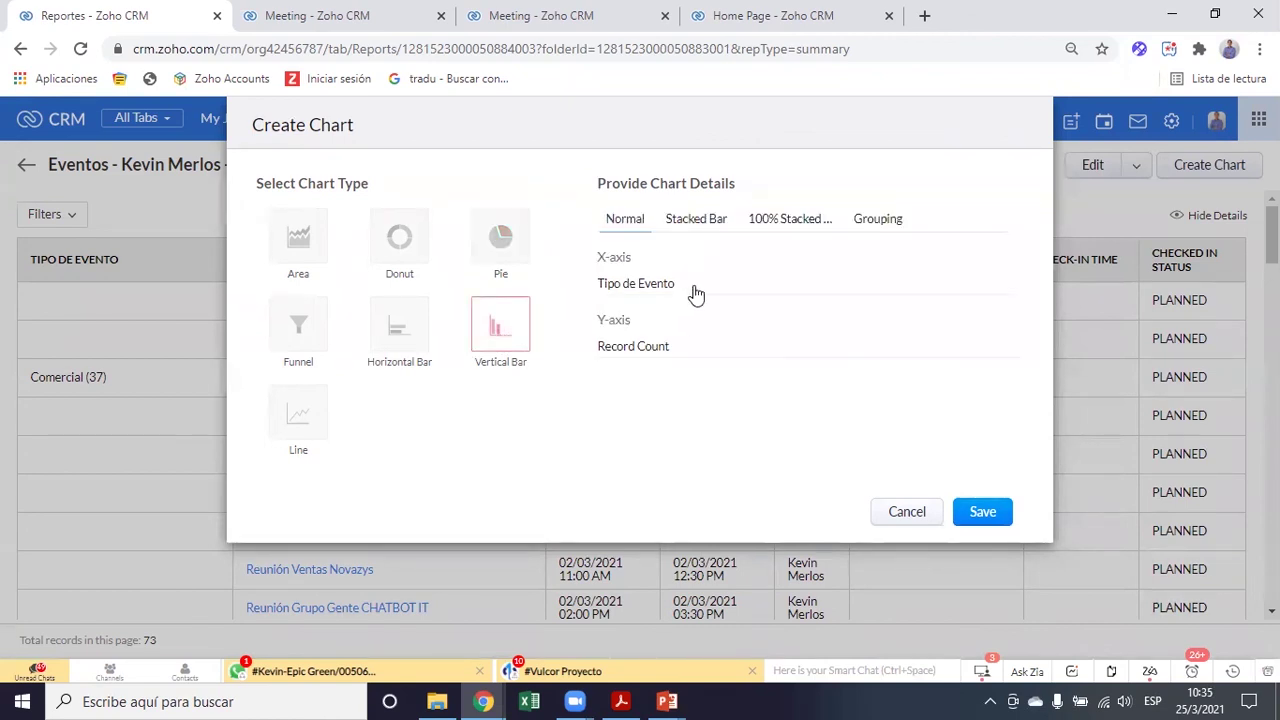
pyautogui.click(653, 285)
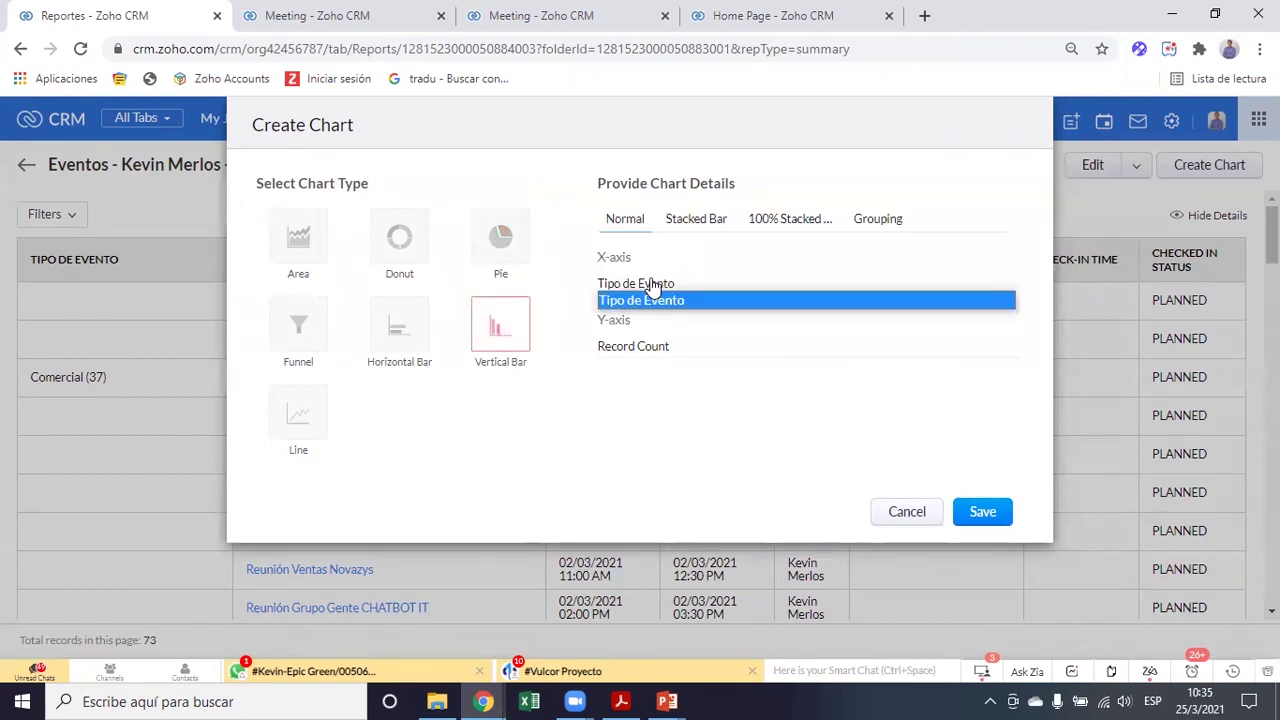
pyautogui.click(632, 303)
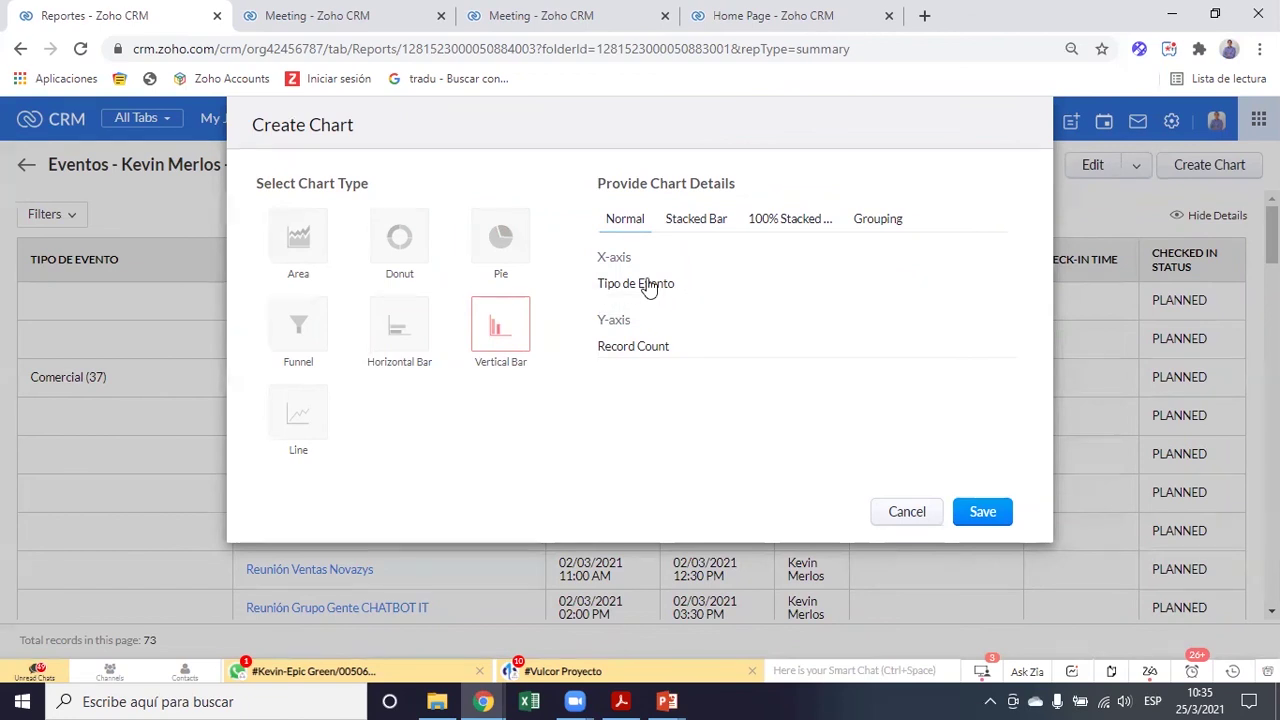
pyautogui.click(643, 358)
pyautogui.click(649, 364)
pyautogui.click(646, 346)
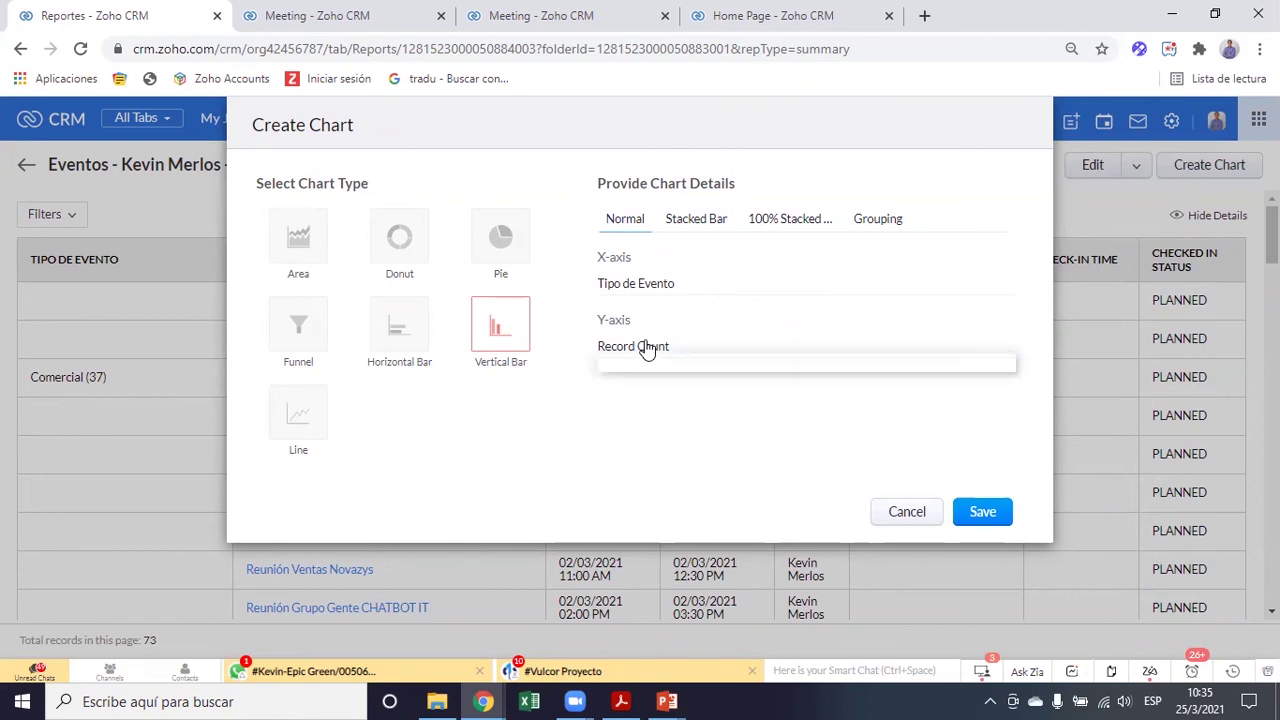
pyautogui.click(744, 440)
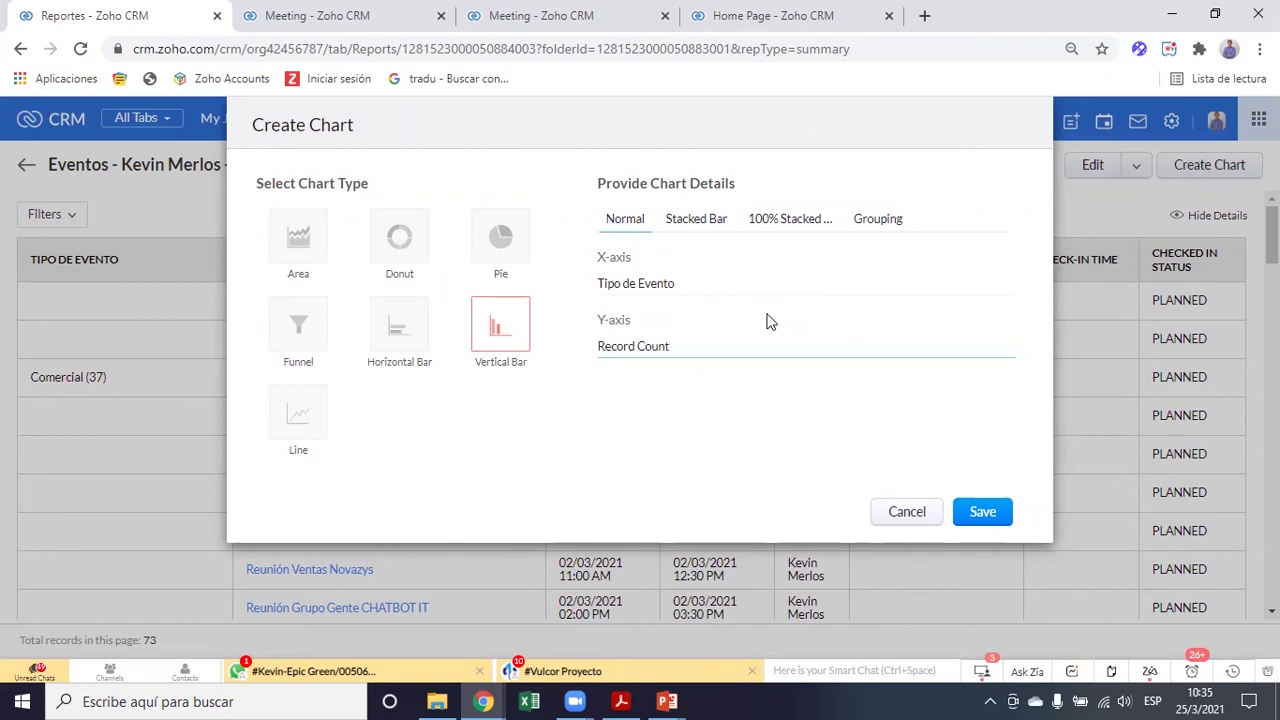
pyautogui.click(993, 513)
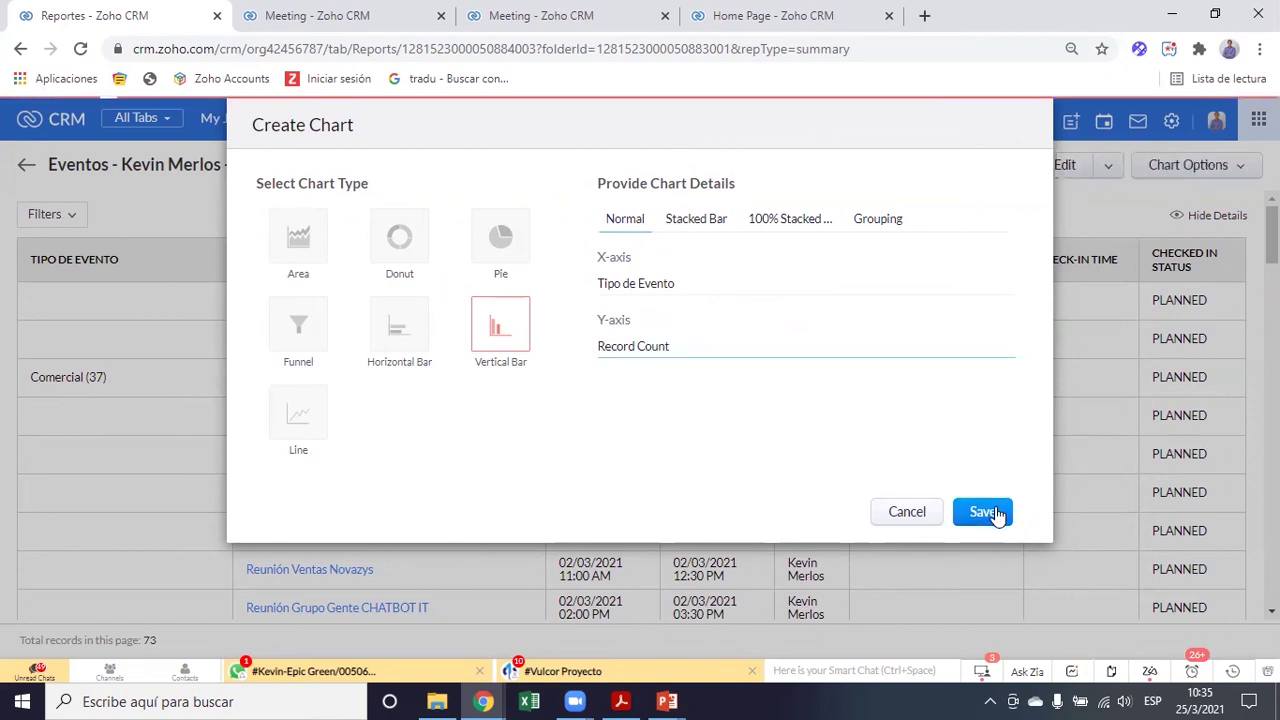
# Change the chart to a pie: Comercial 37, Proyectos 30, Marketing 5, Operaciones 1
pyautogui.scroll(5, 841, 408)
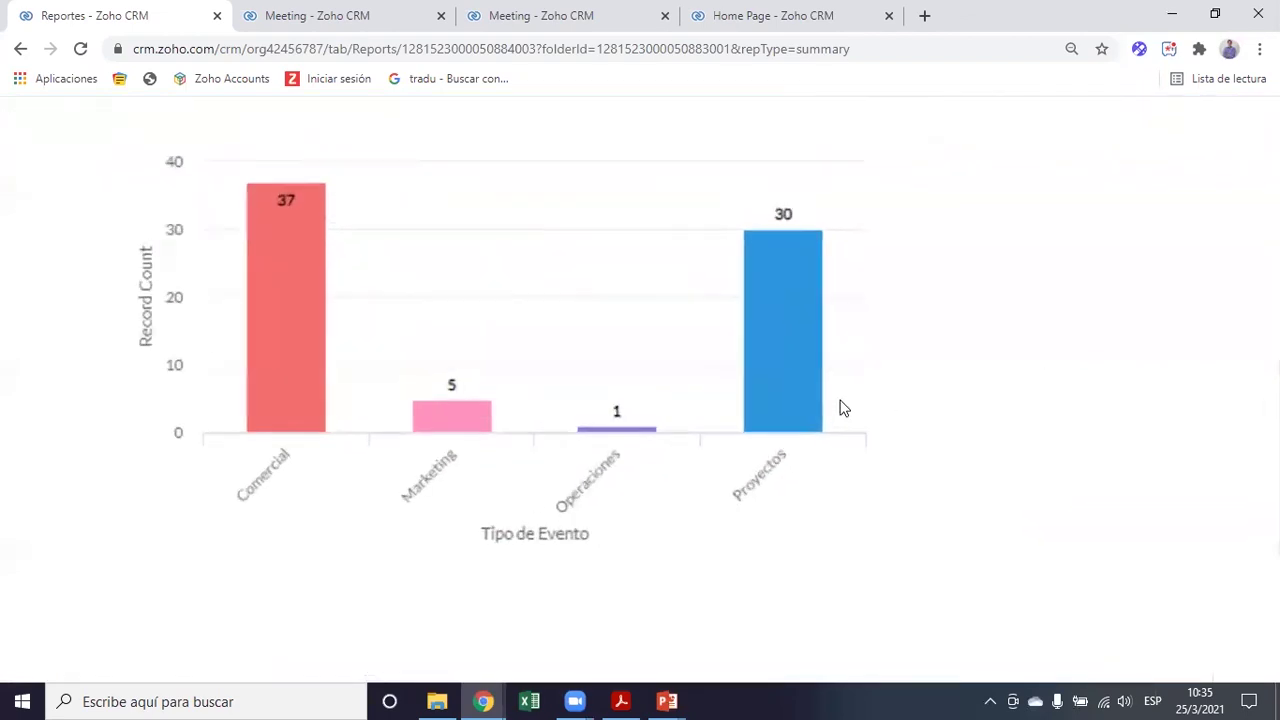
pyautogui.hscroll(-2, 841, 408)
pyautogui.scroll(1, 841, 408)
pyautogui.scroll(1, 841, 408)
pyautogui.hscroll(1, 841, 408)
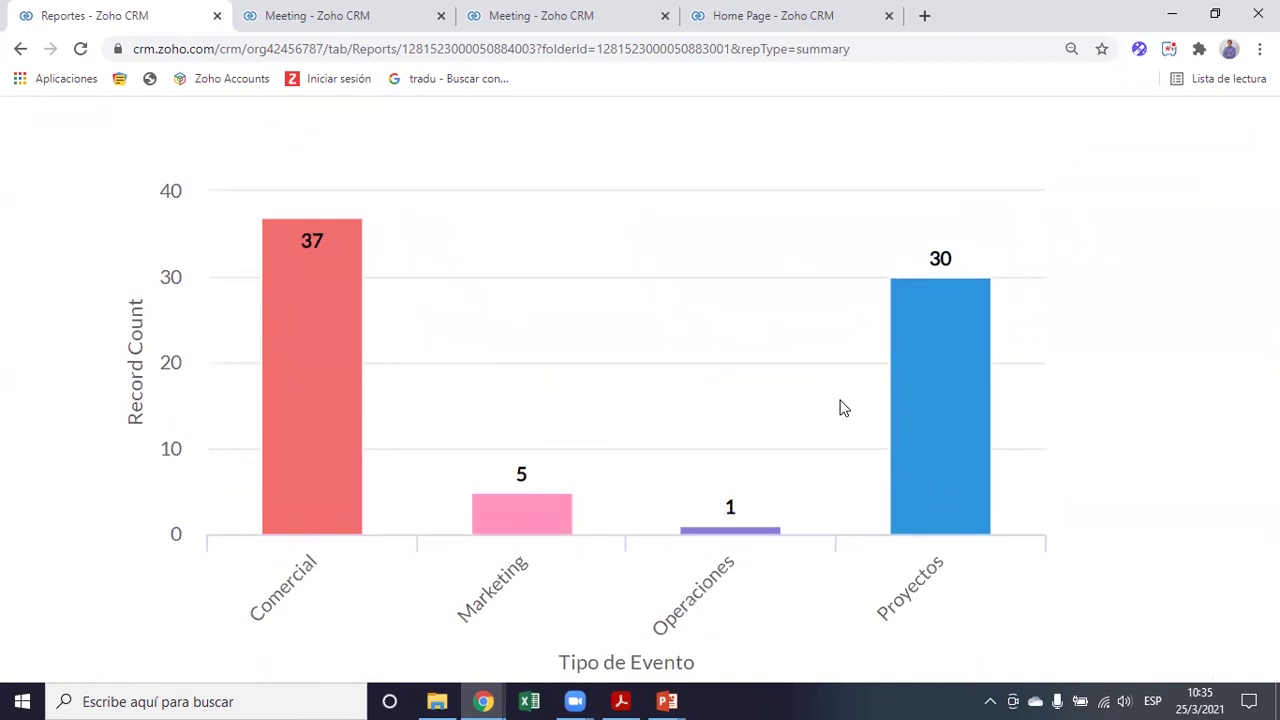
pyautogui.scroll(-6, 841, 408)
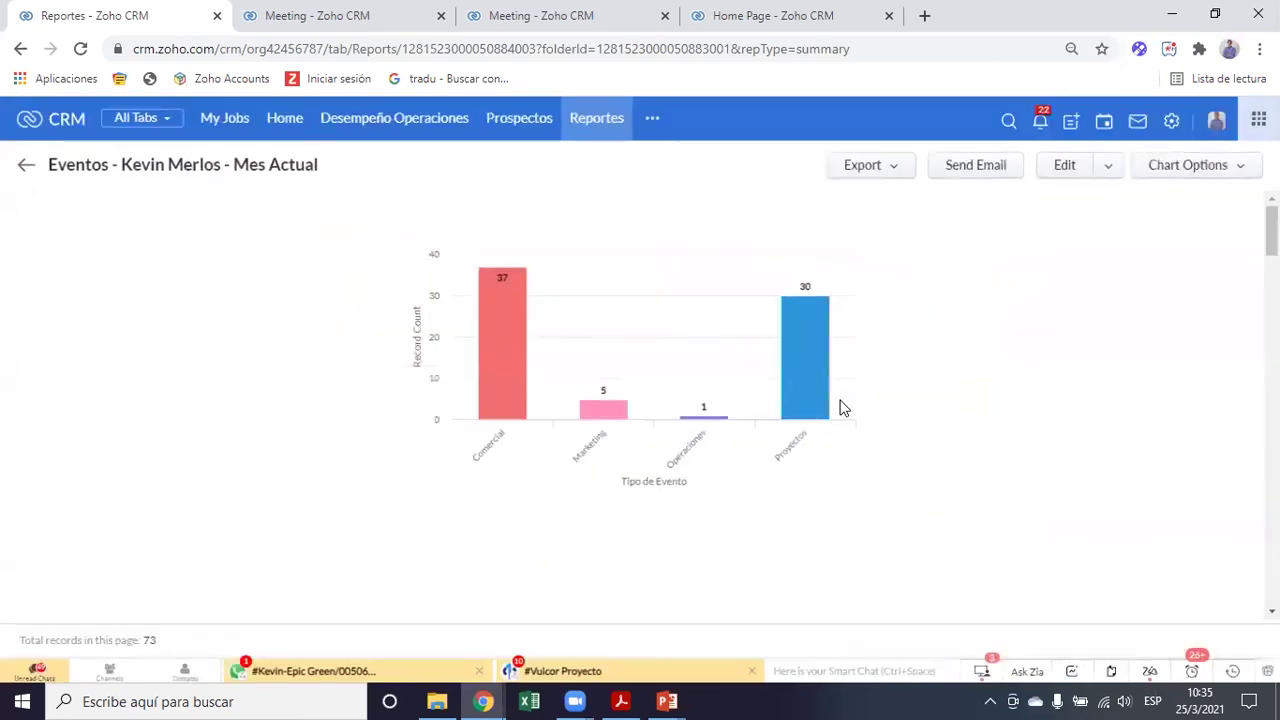
pyautogui.click(1218, 172)
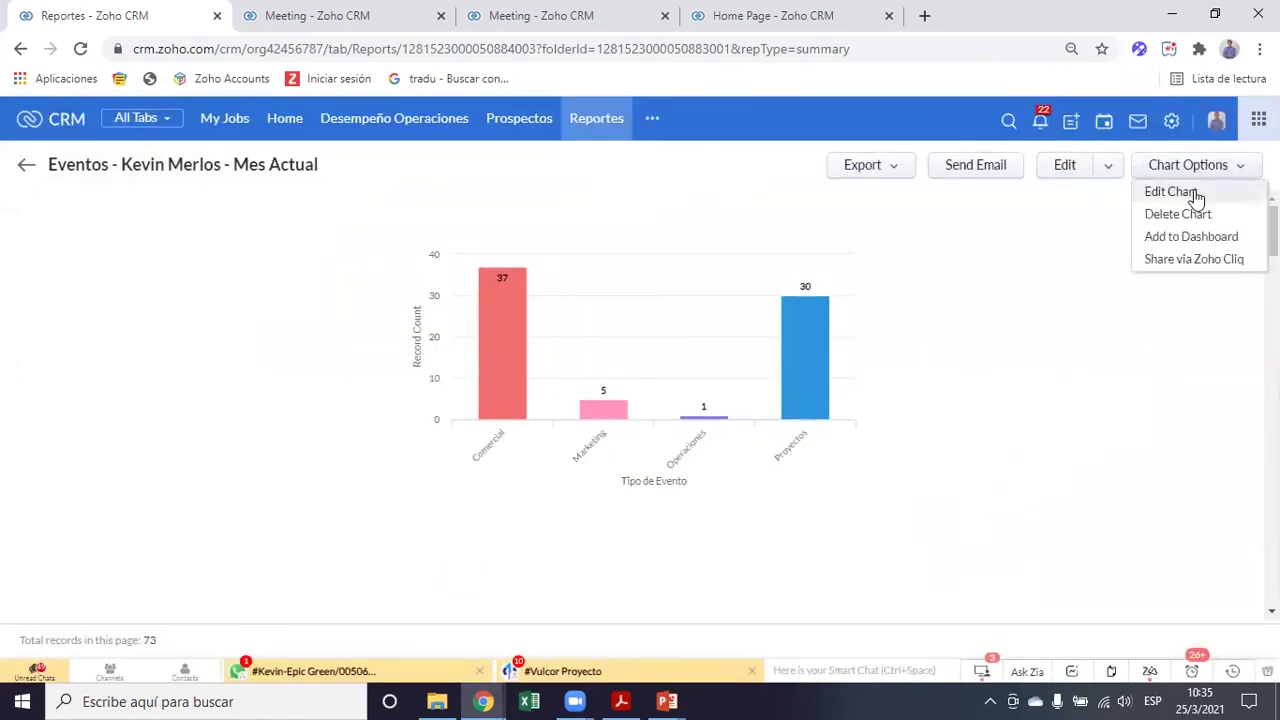
pyautogui.click(1191, 195)
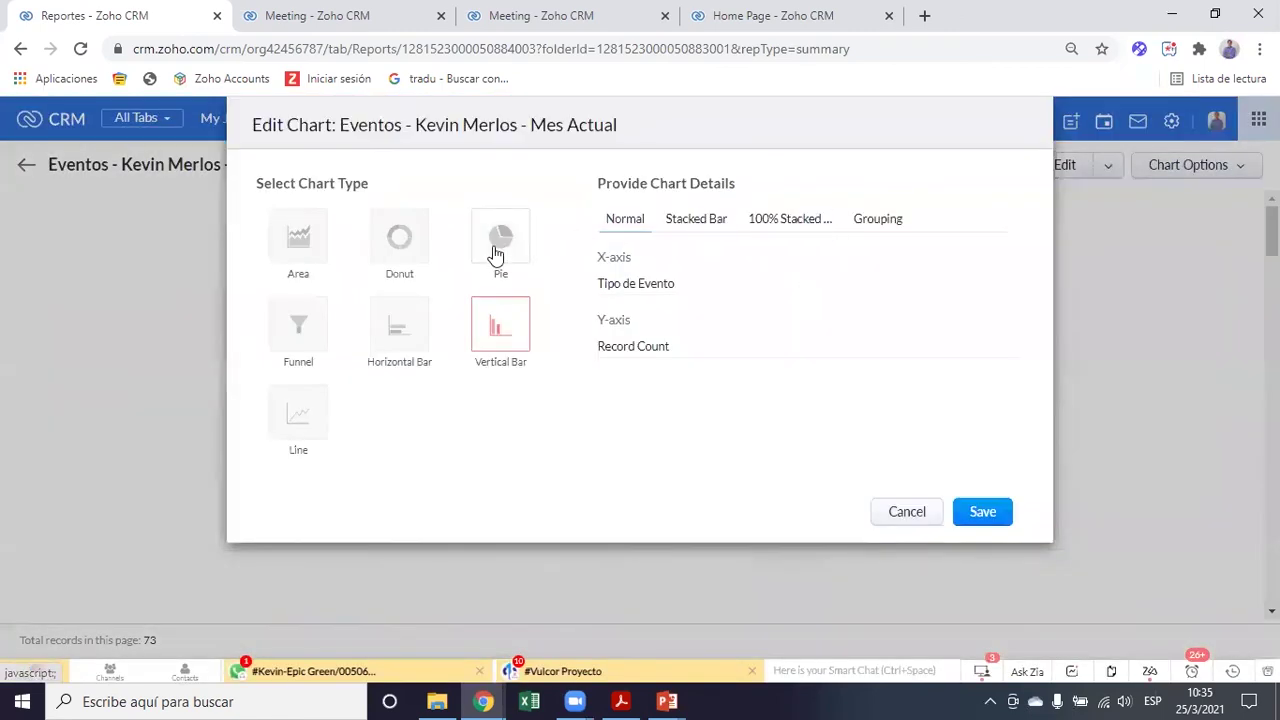
pyautogui.click(496, 250)
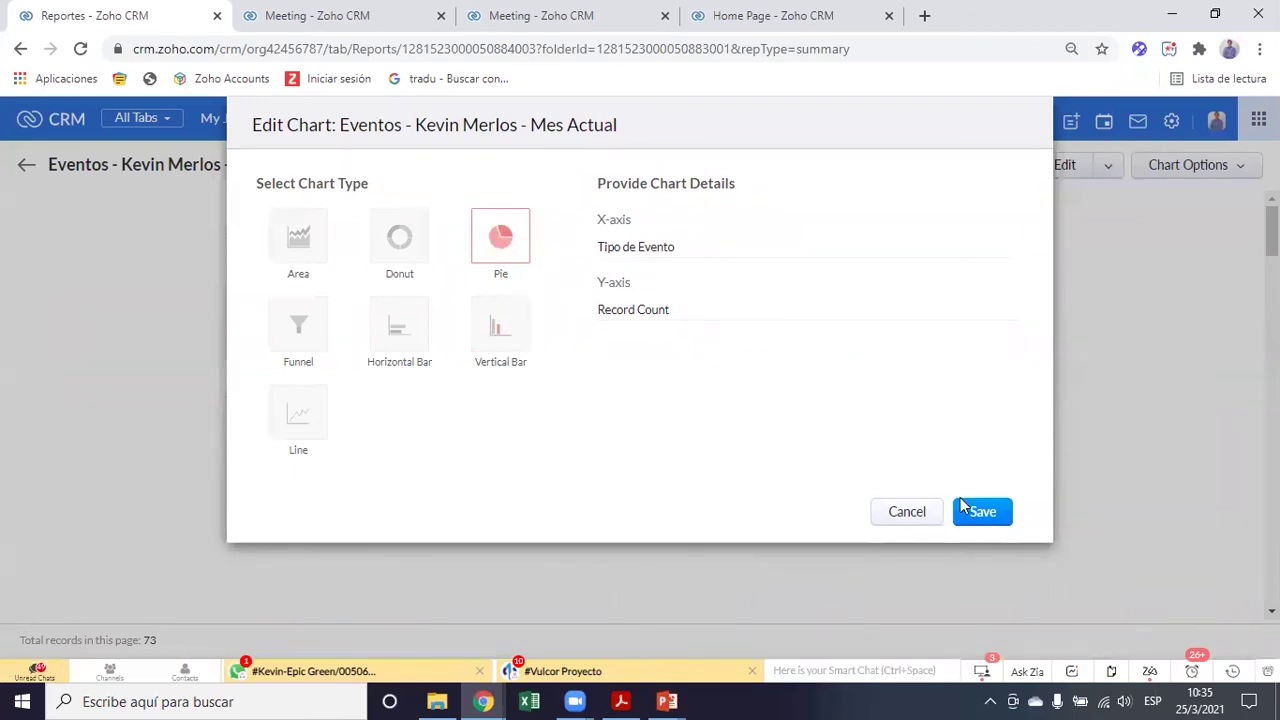
pyautogui.click(983, 513)
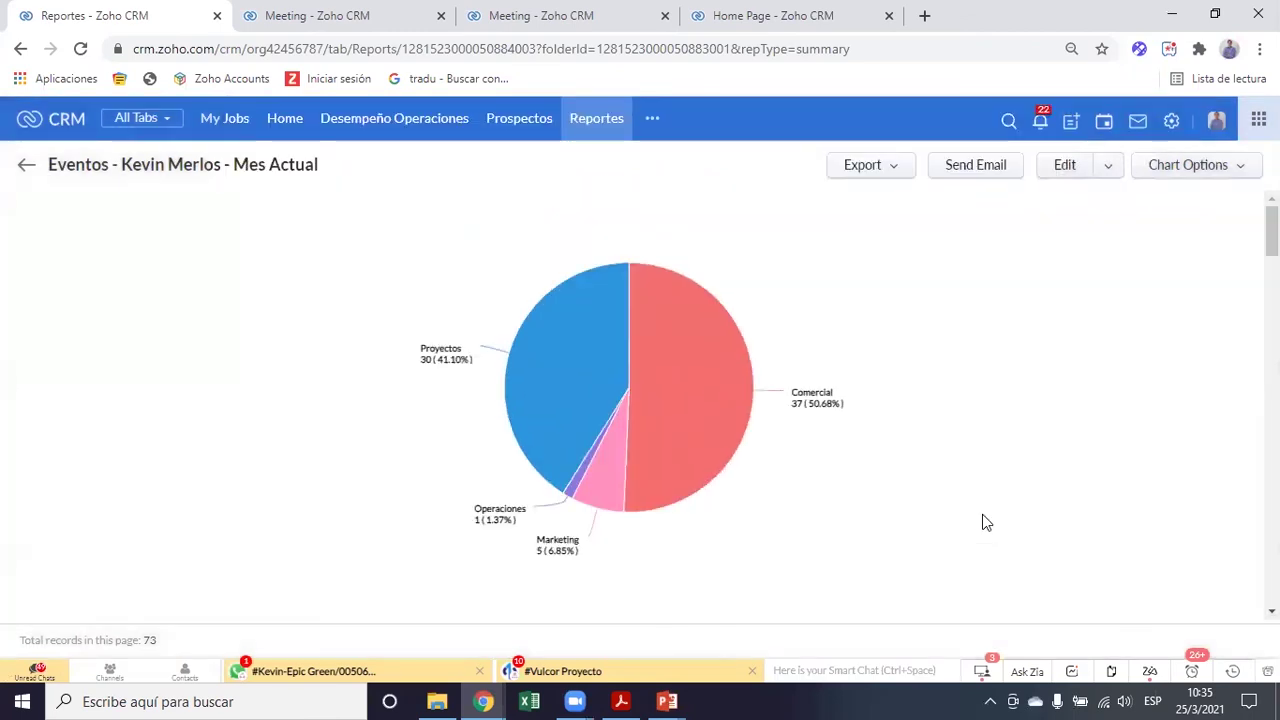
pyautogui.scroll(5, 983, 521)
pyautogui.scroll(-5, 811, 528)
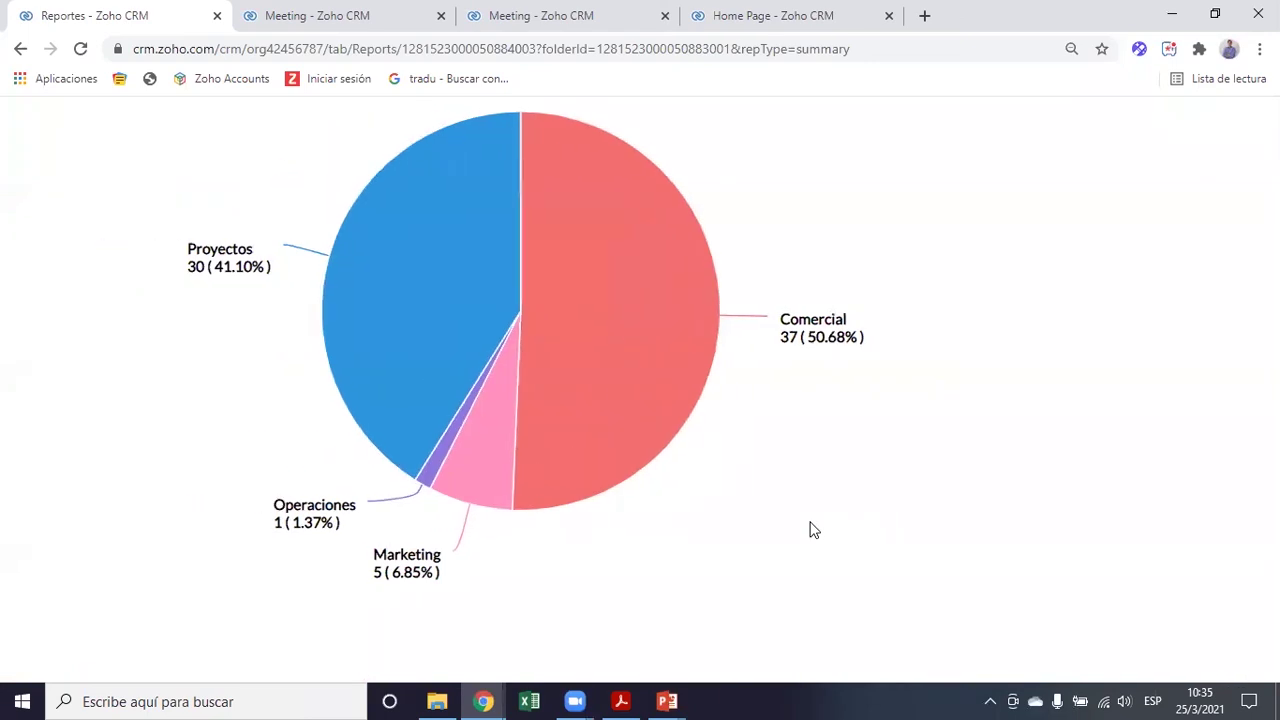
pyautogui.moveTo(586, 394)
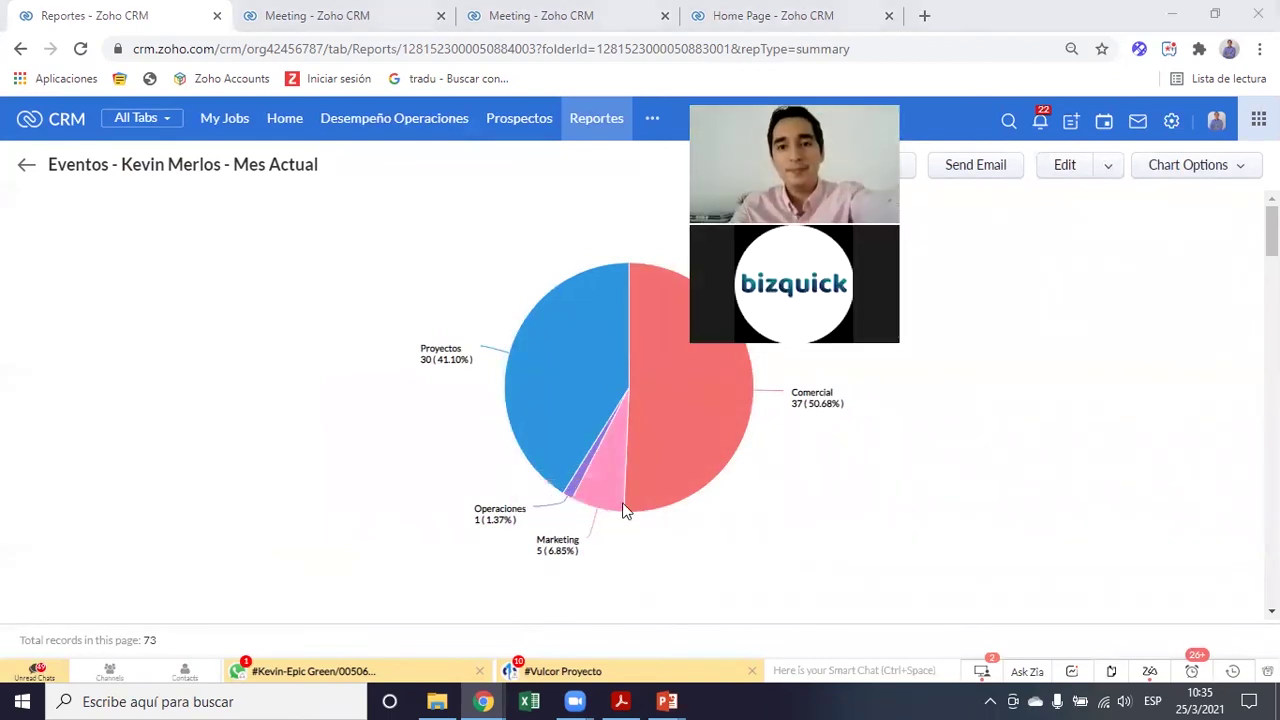
pyautogui.moveTo(621, 511)
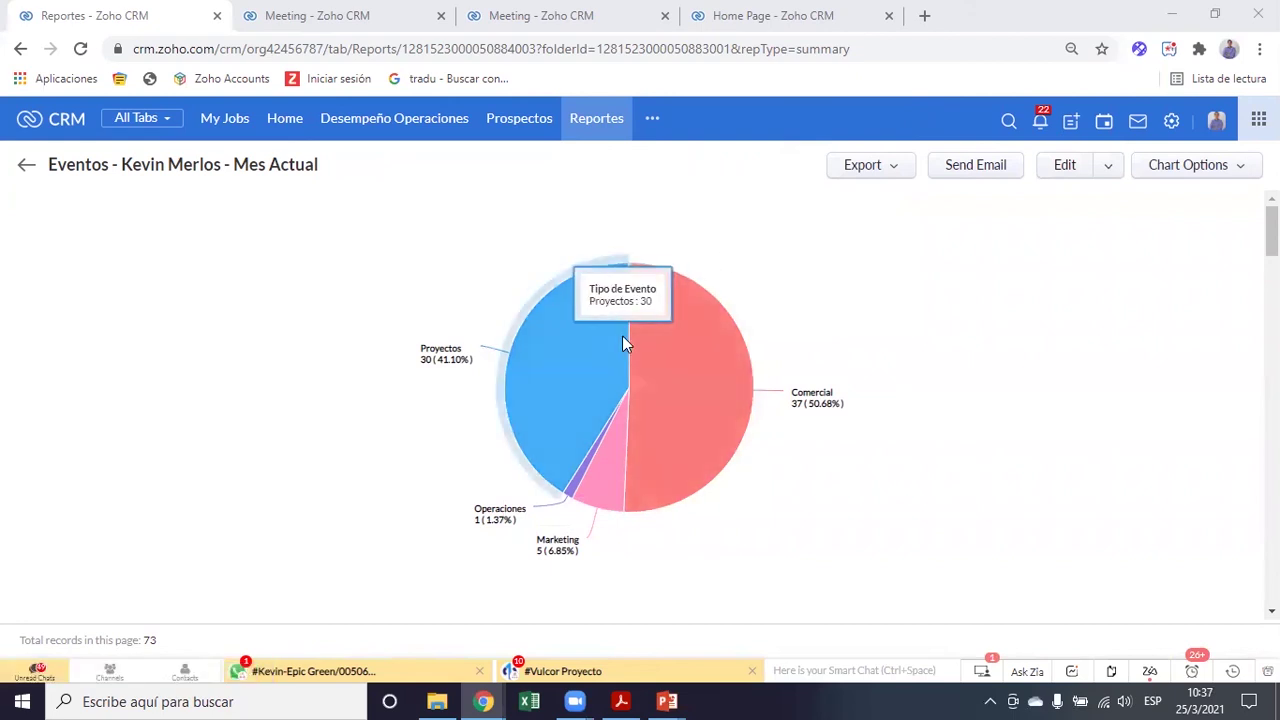
pyautogui.hotkey('alt', 'Tab')
# In the other CRM window, open Oportunidades and keep the Kanban board by stage
pyautogui.click(745, 298)
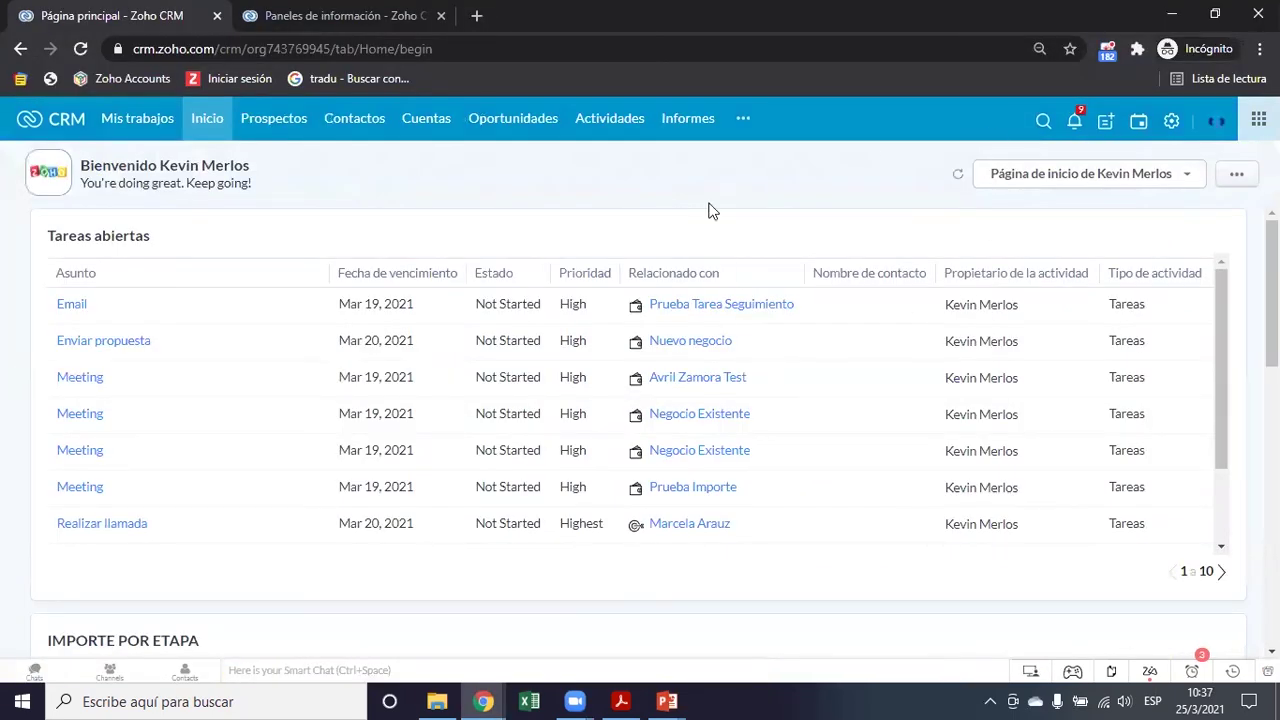
pyautogui.click(529, 121)
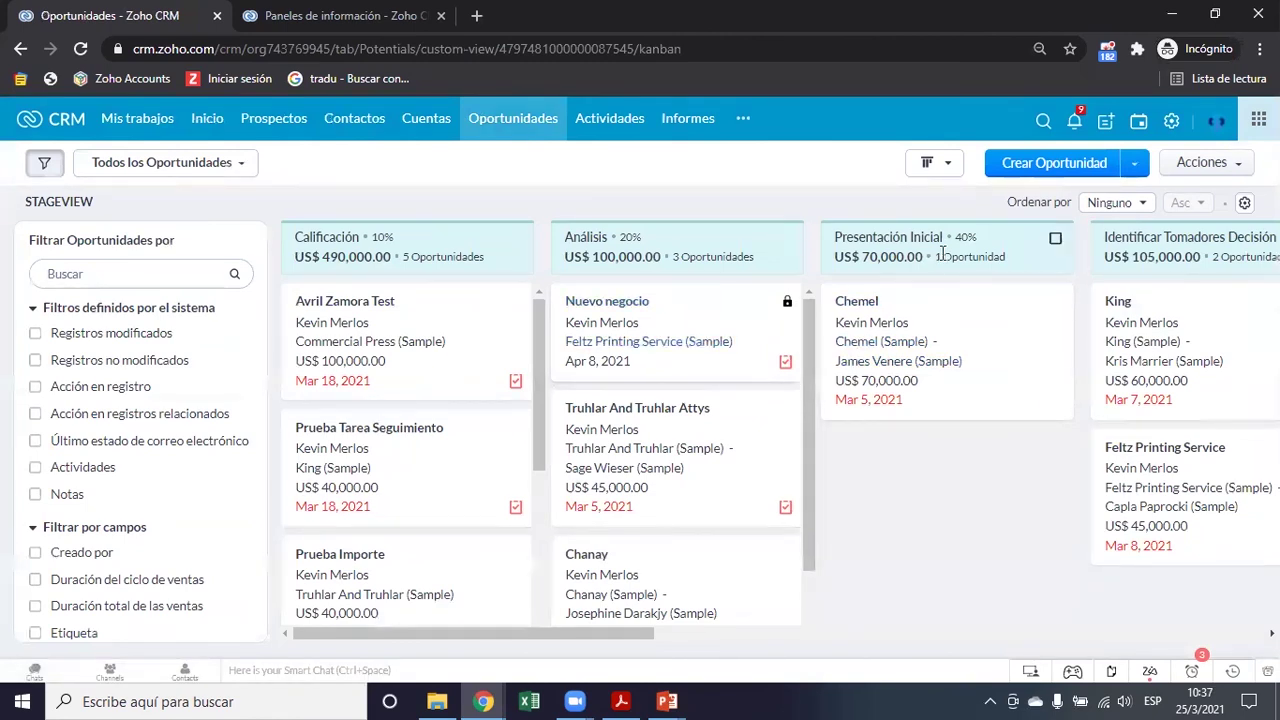
pyautogui.click(934, 162)
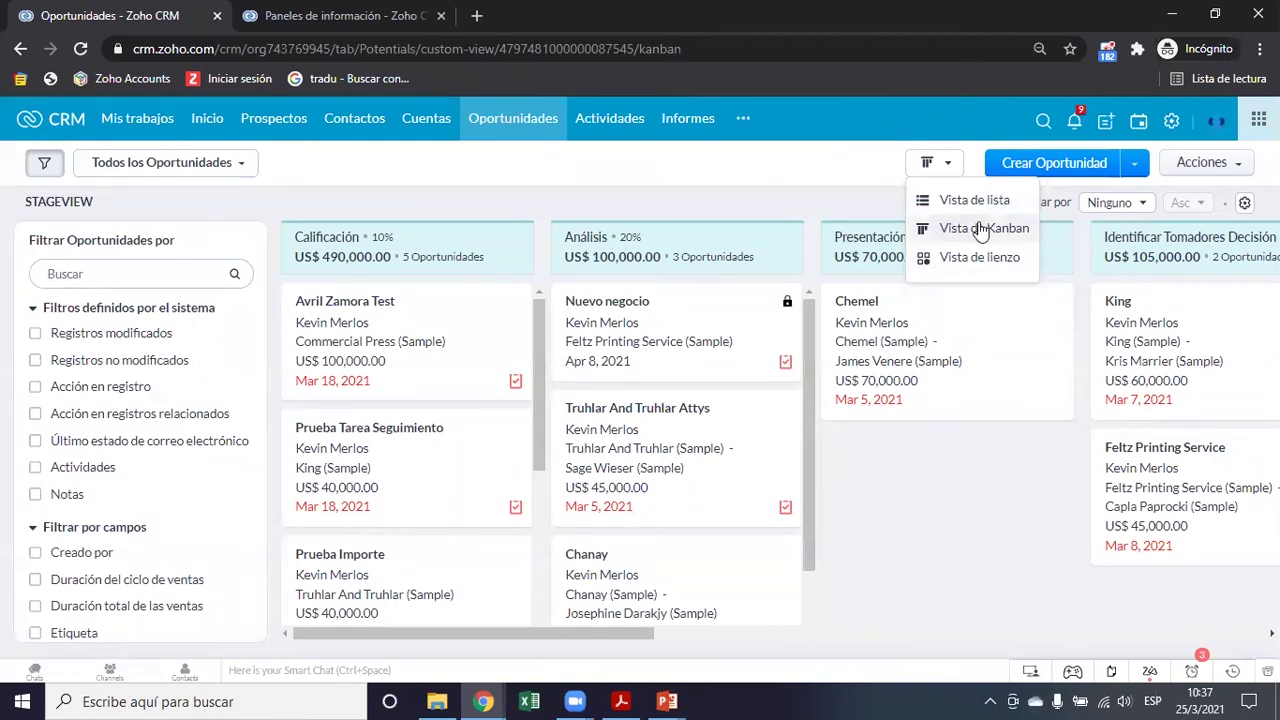
pyautogui.click(834, 182)
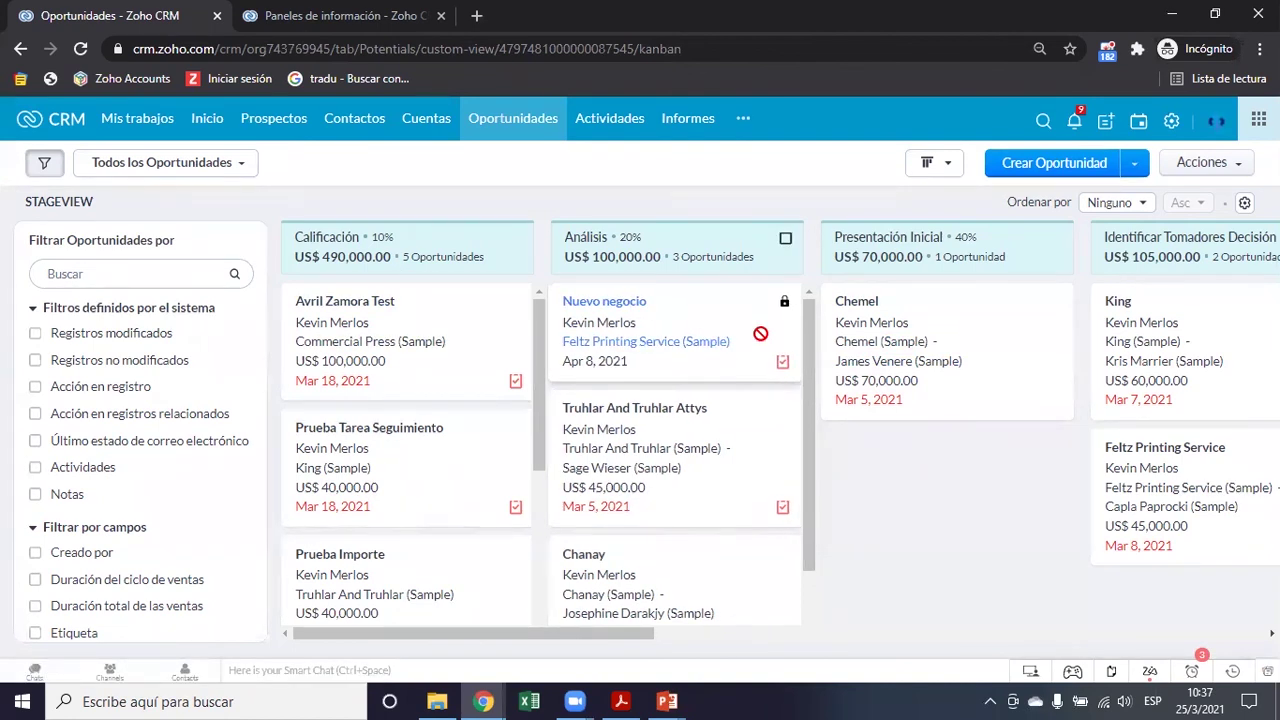
# Scroll through the stage columns, including Calificación with 5 deals worth US$ 490,000.00
pyautogui.hscroll(3, 948, 381)
pyautogui.hscroll(6, 948, 381)
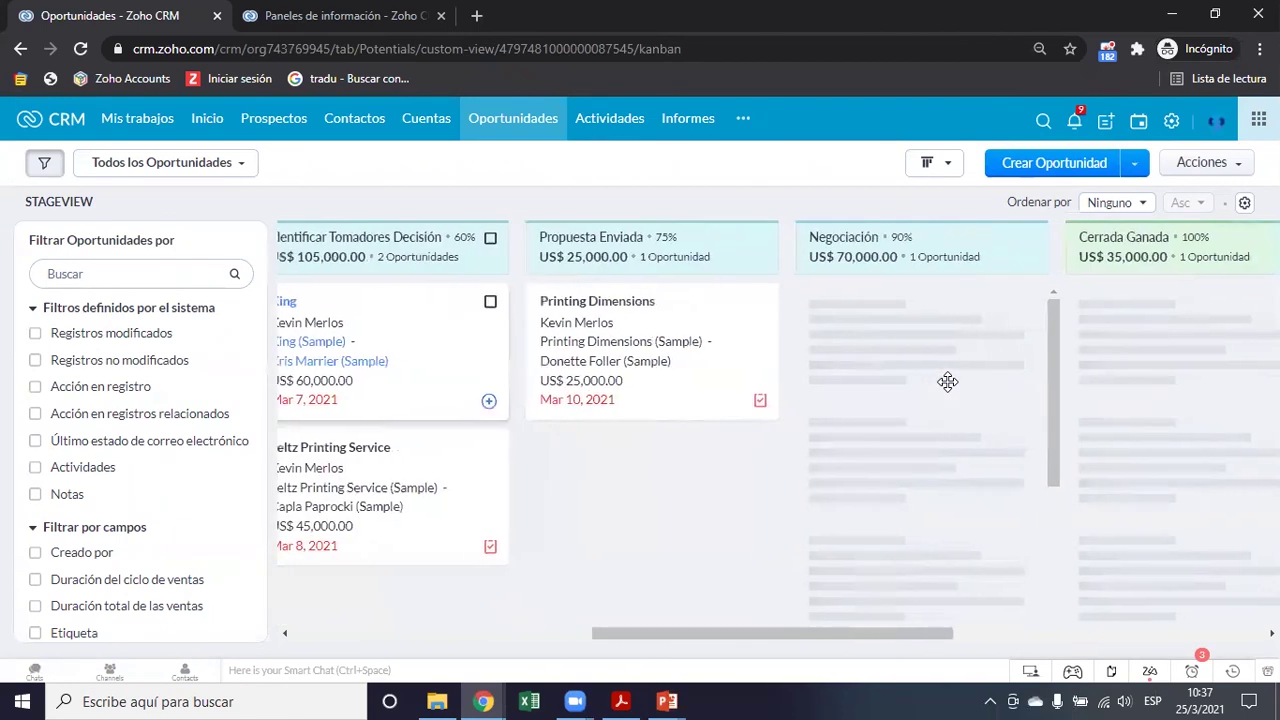
pyautogui.hscroll(2, 950, 391)
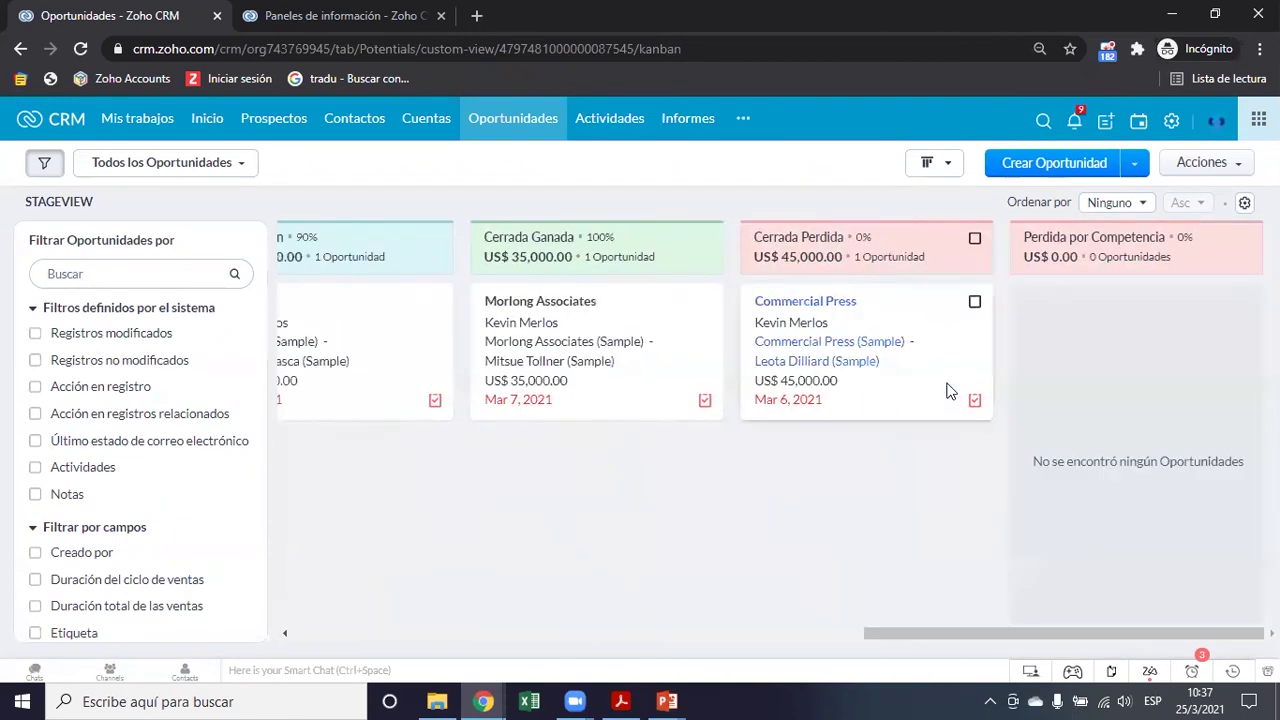
pyautogui.hscroll(-1, 712, 357)
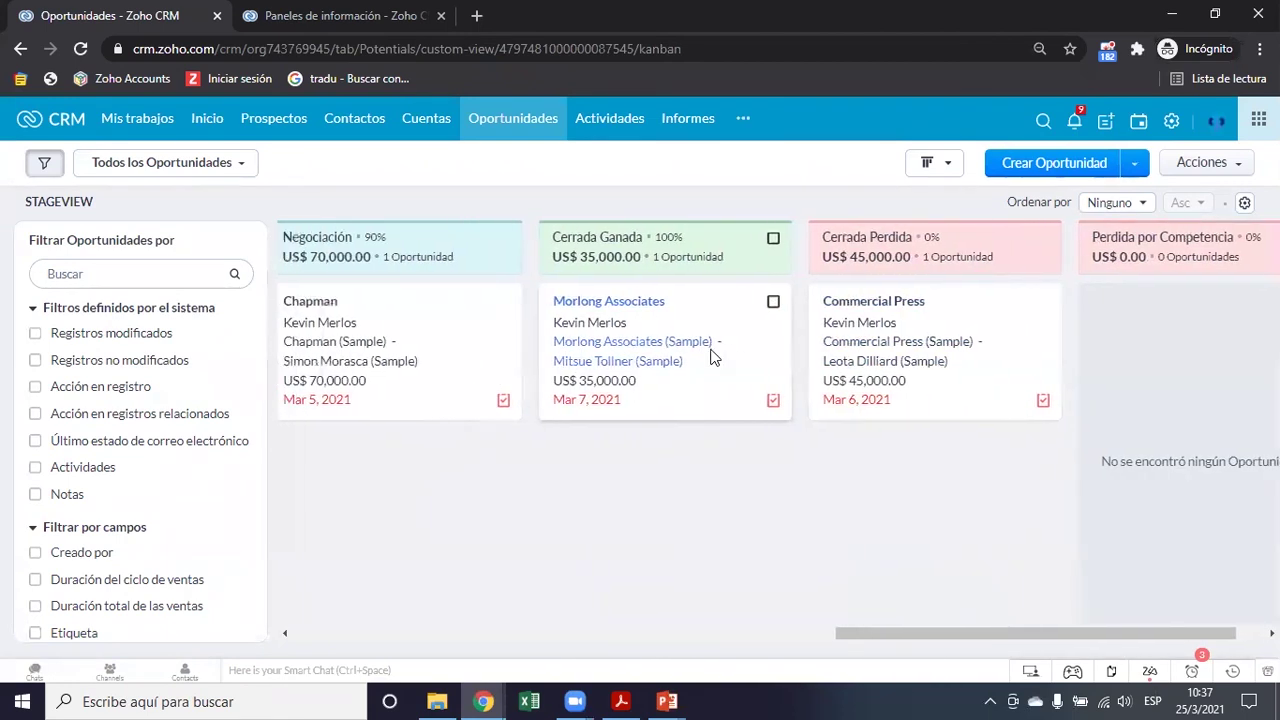
pyautogui.hscroll(-2, 632, 327)
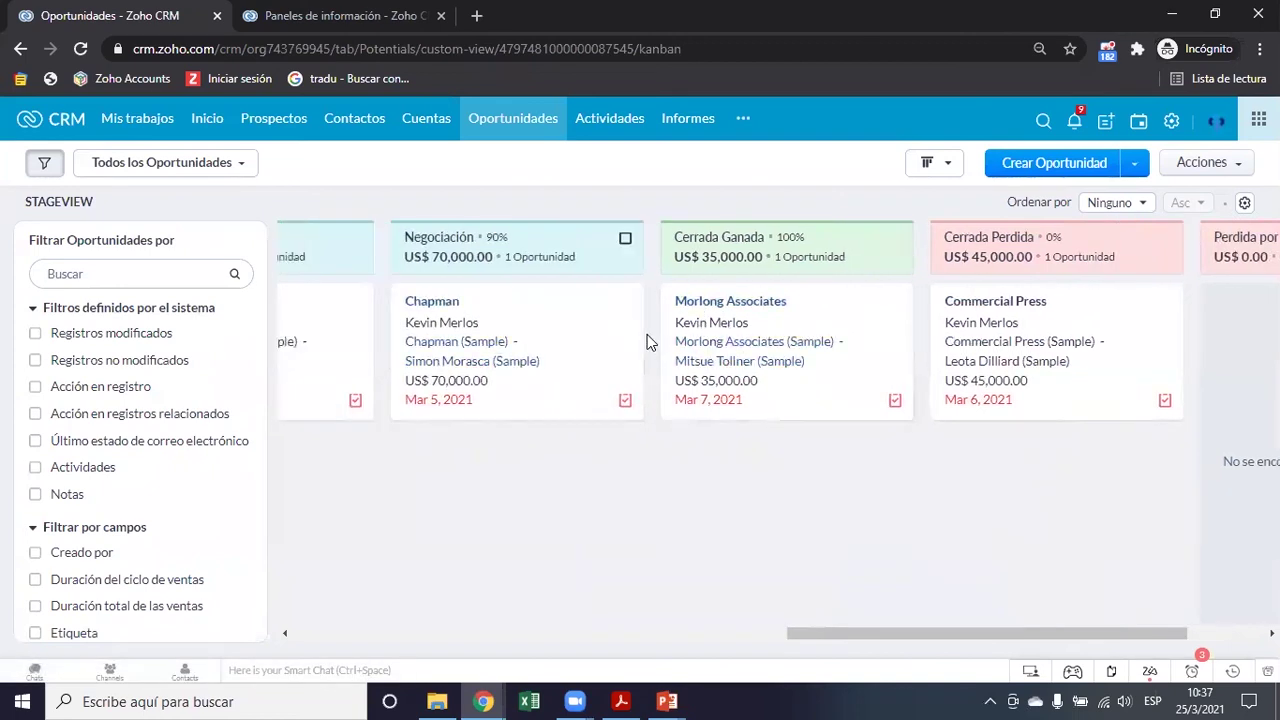
pyautogui.hscroll(-3, 640, 330)
pyautogui.hscroll(-5, 611, 298)
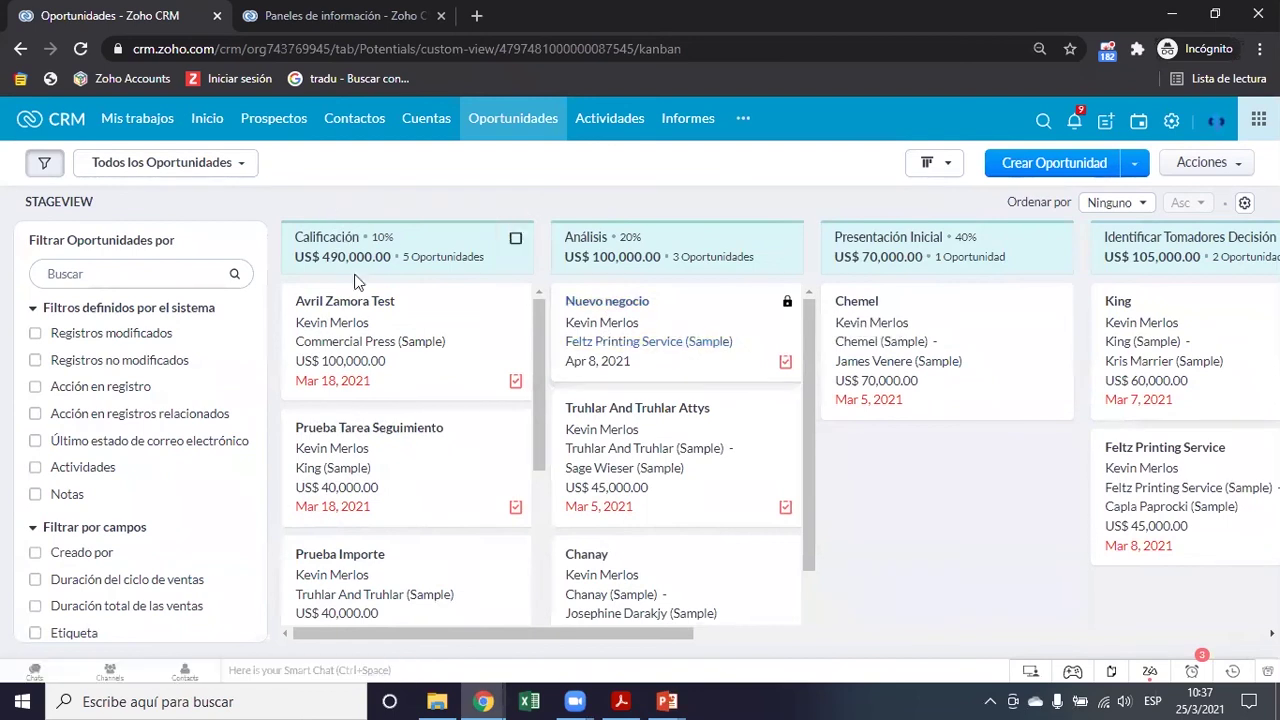
pyautogui.scroll(-3, 386, 314)
pyautogui.scroll(1, 387, 311)
pyautogui.scroll(2, 387, 311)
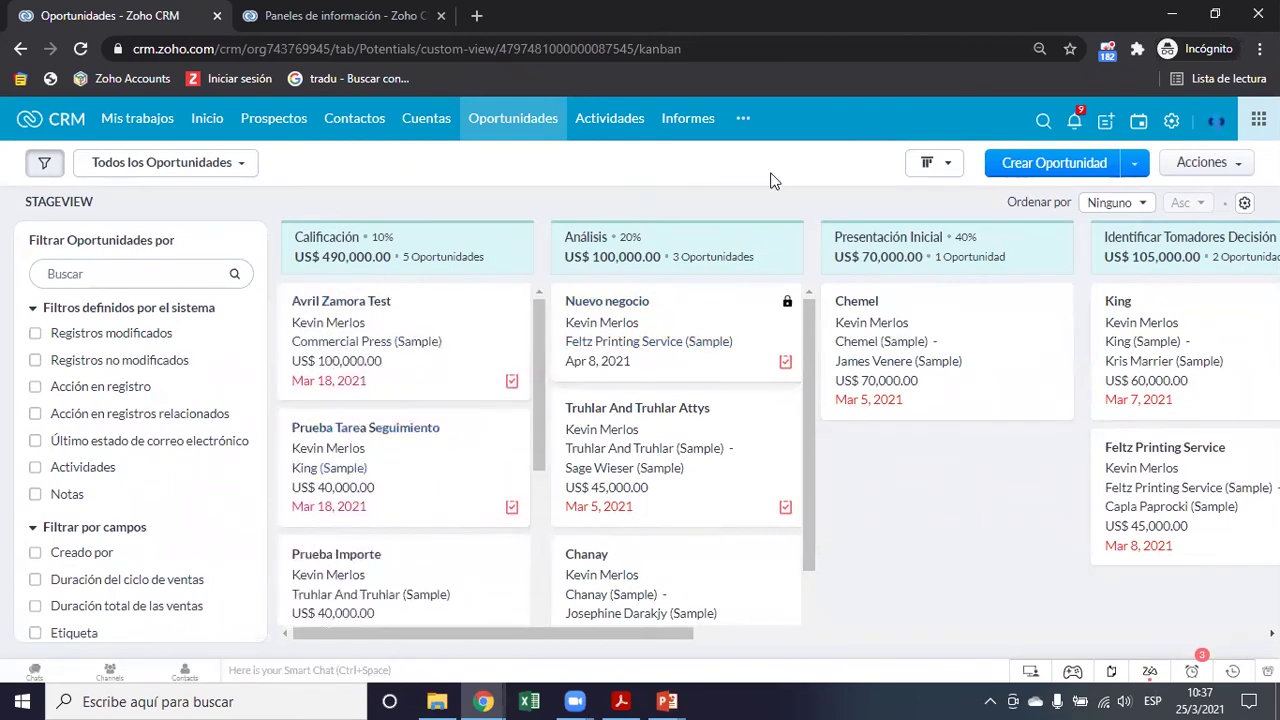
pyautogui.click(947, 163)
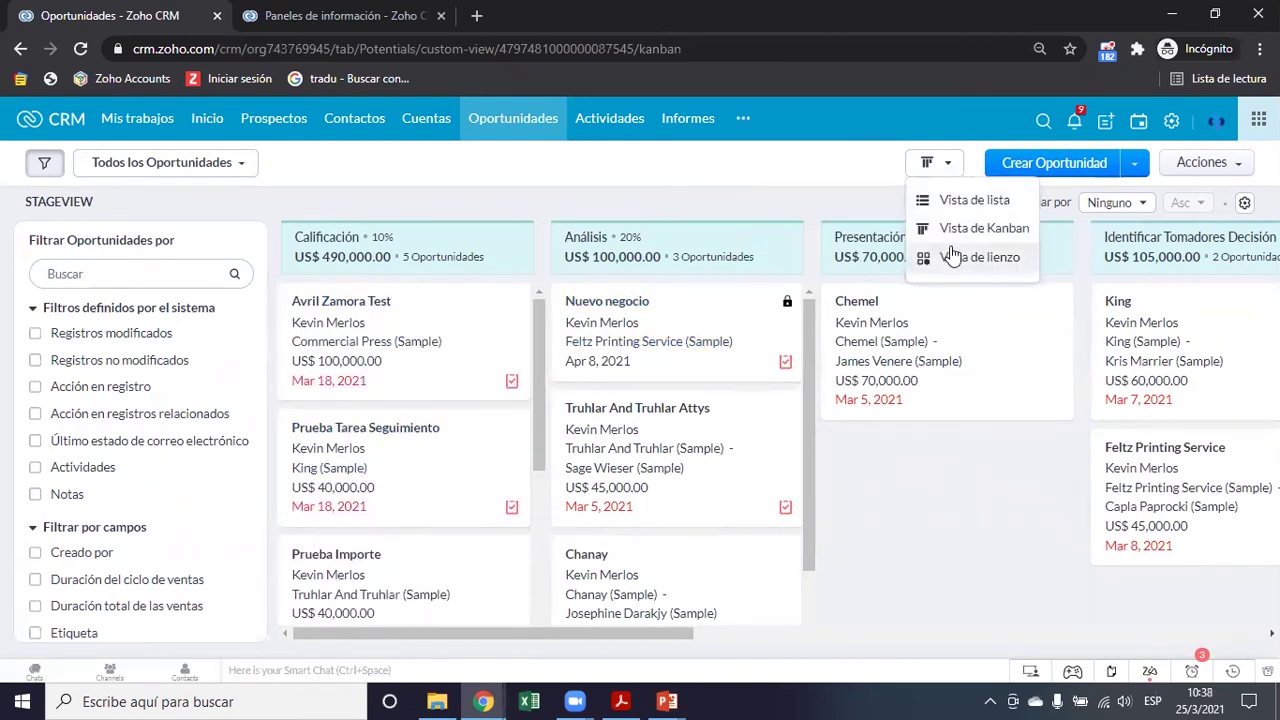
pyautogui.click(950, 253)
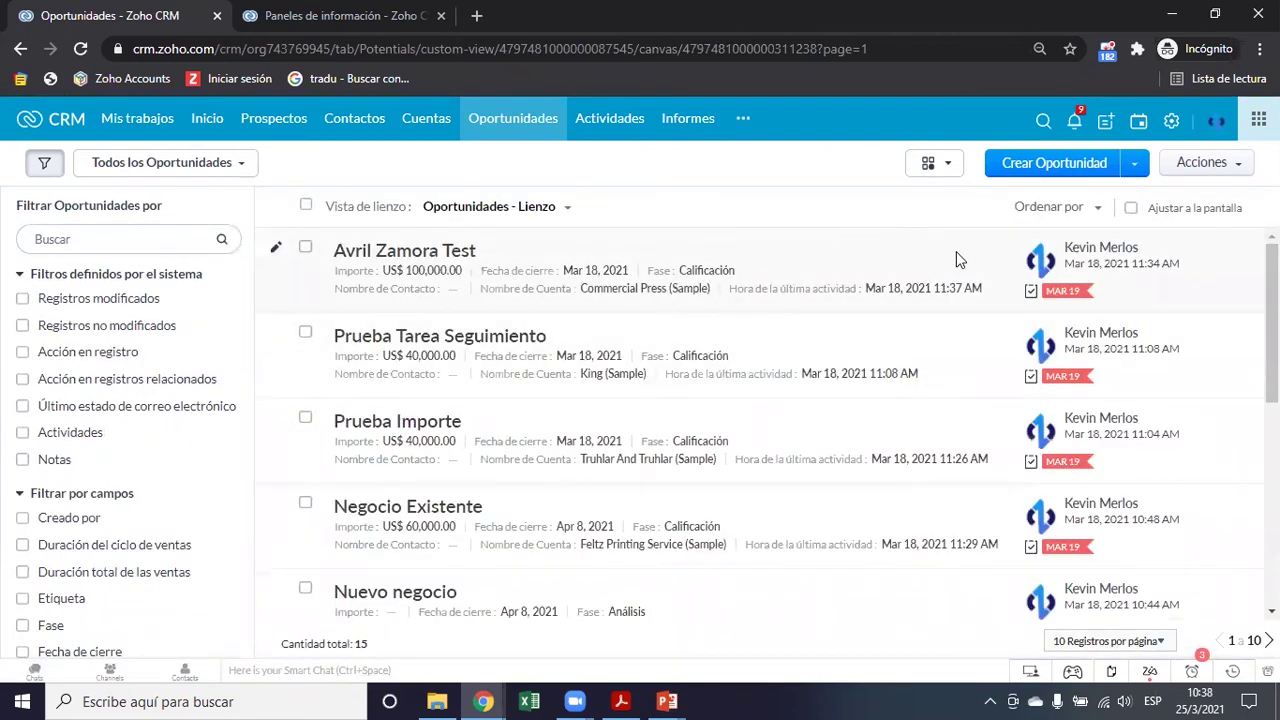
pyautogui.click(1204, 216)
pyautogui.click(1204, 216)
pyautogui.scroll(3, 488, 274)
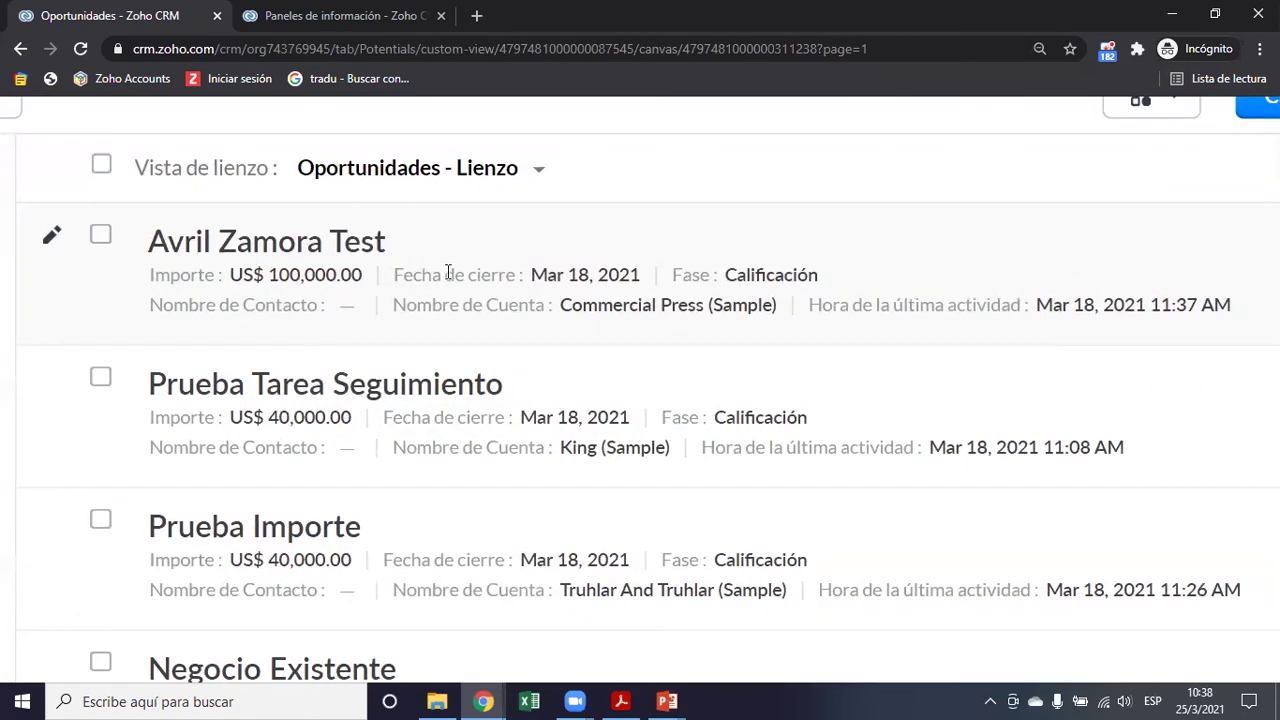
pyautogui.scroll(-3, 292, 277)
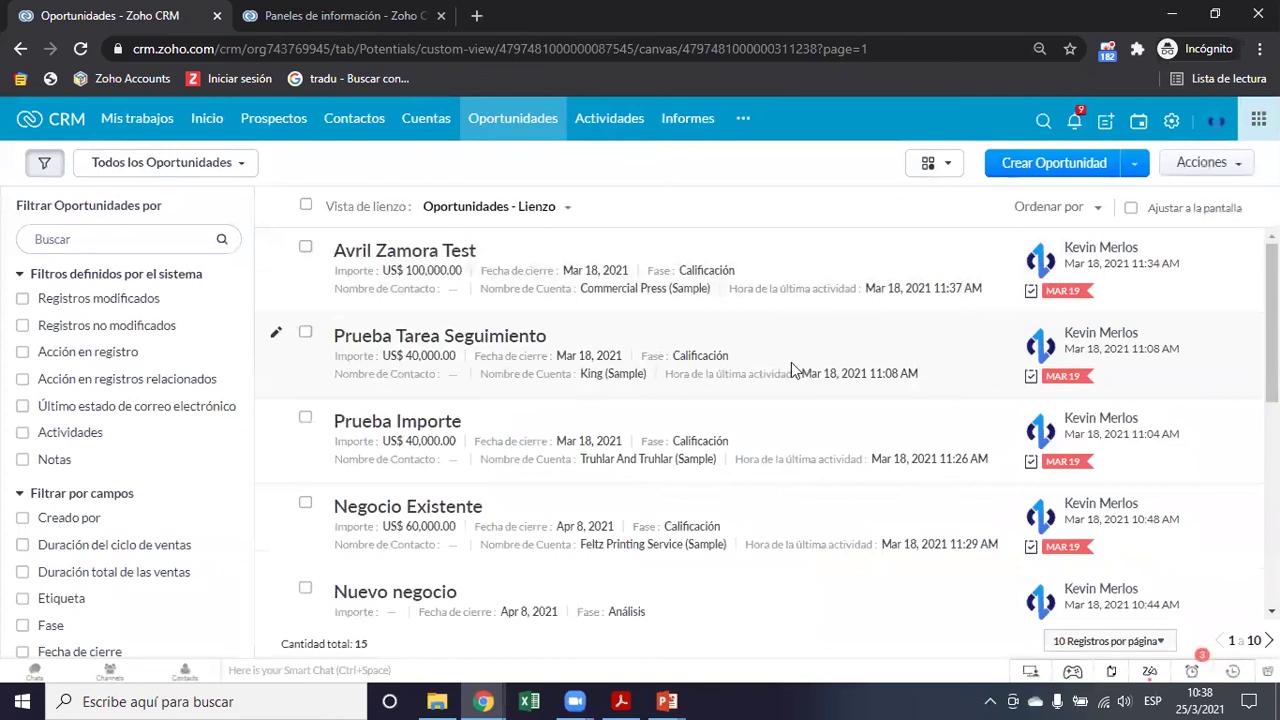
pyautogui.click(945, 163)
pyautogui.click(950, 199)
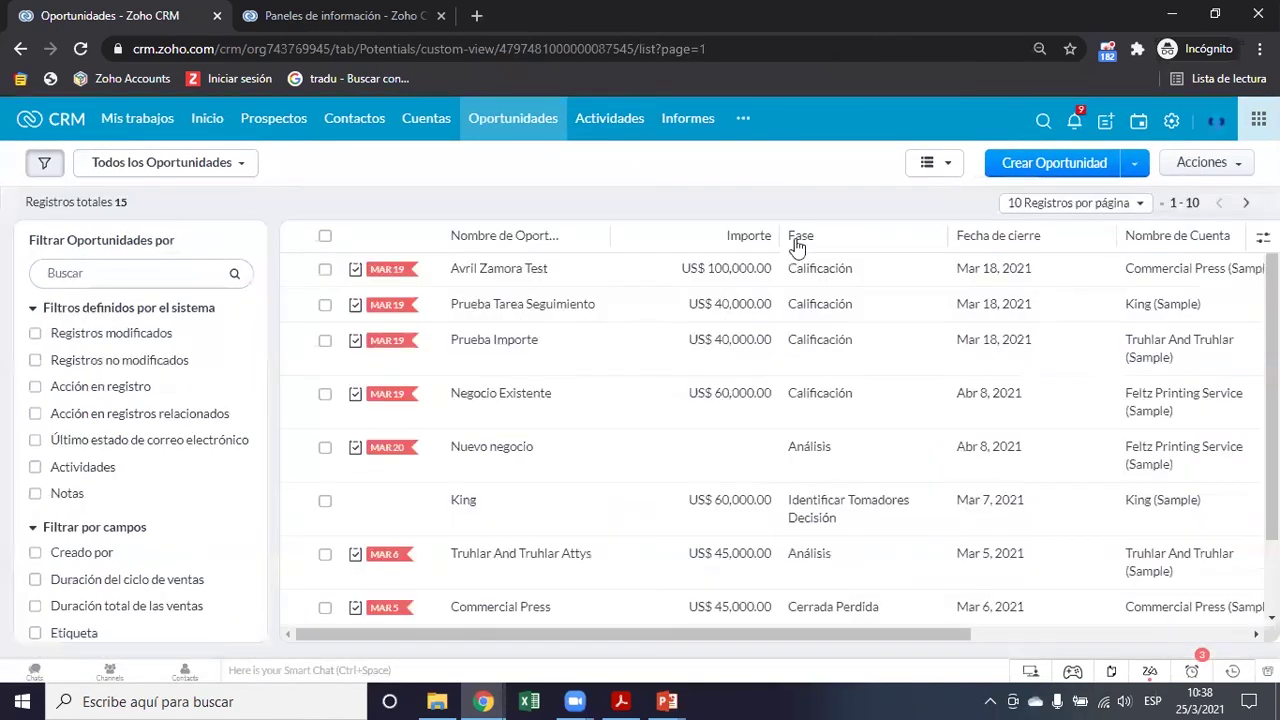
pyautogui.scroll(-3, 716, 523)
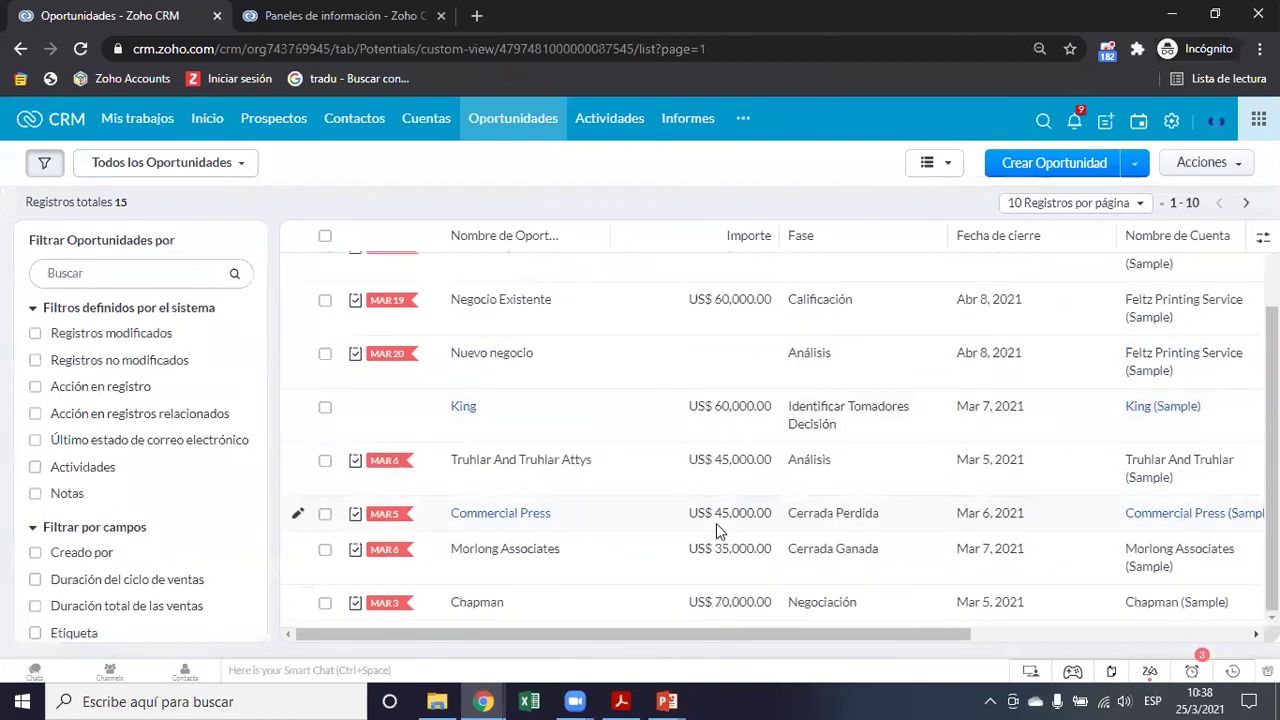
pyautogui.scroll(3, 744, 407)
pyautogui.click(952, 166)
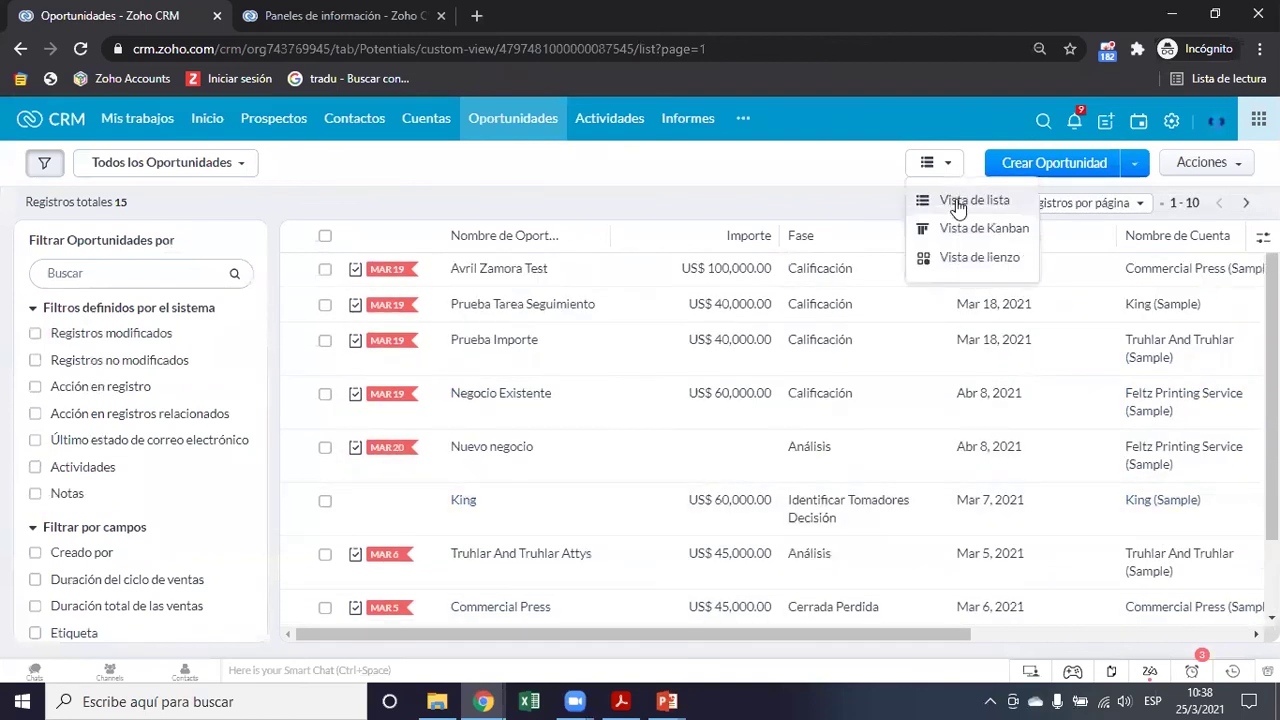
pyautogui.click(955, 225)
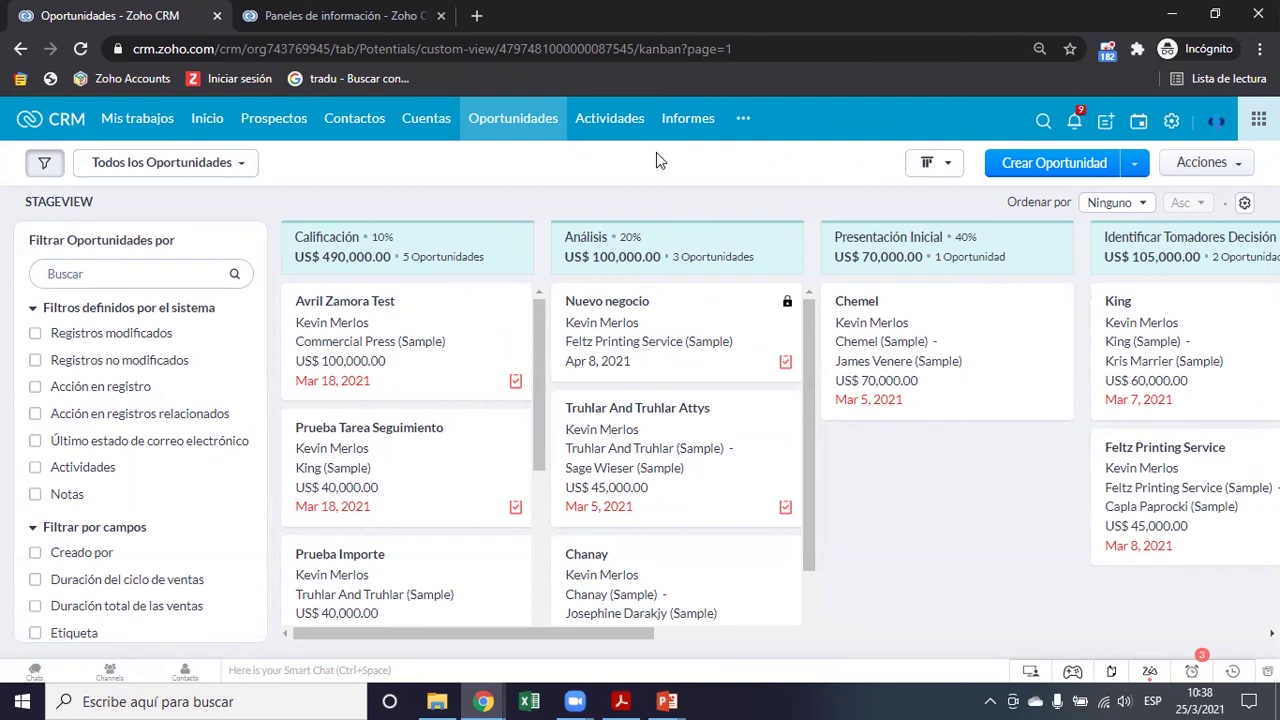
# Start a new report from the opportunity reports and choose Oportunidades as its module
pyautogui.click(699, 121)
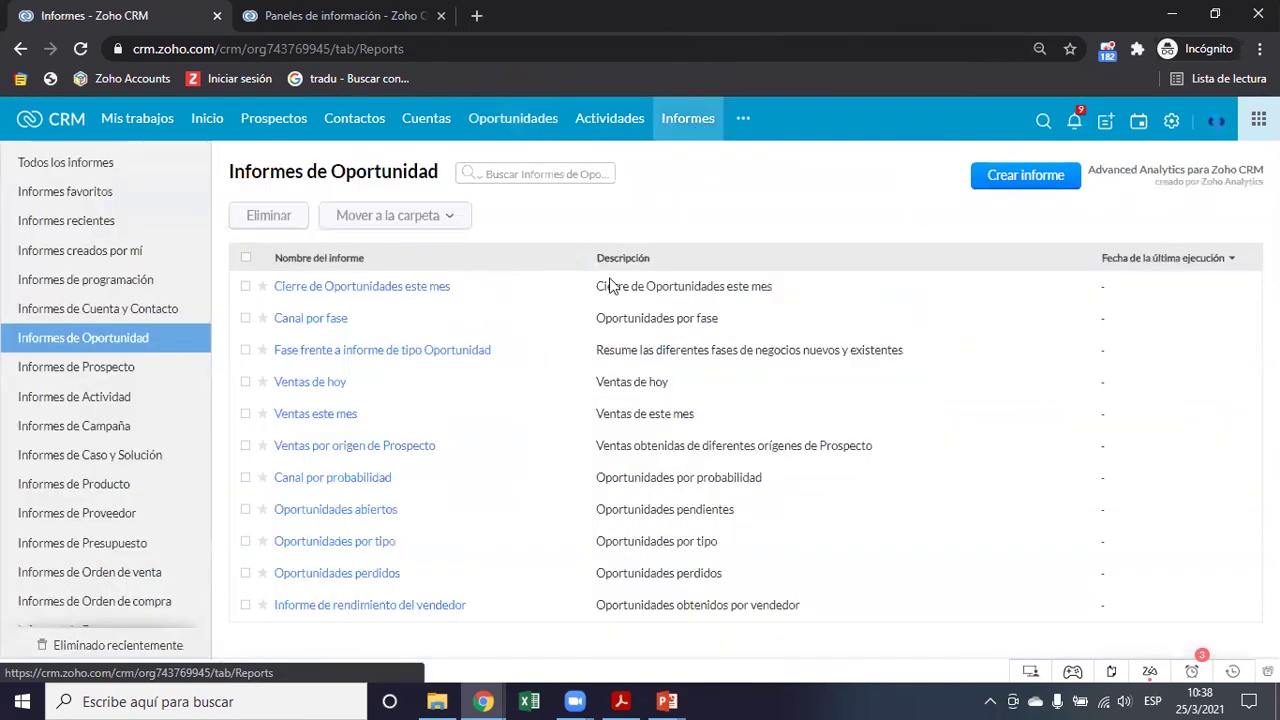
pyautogui.click(1034, 178)
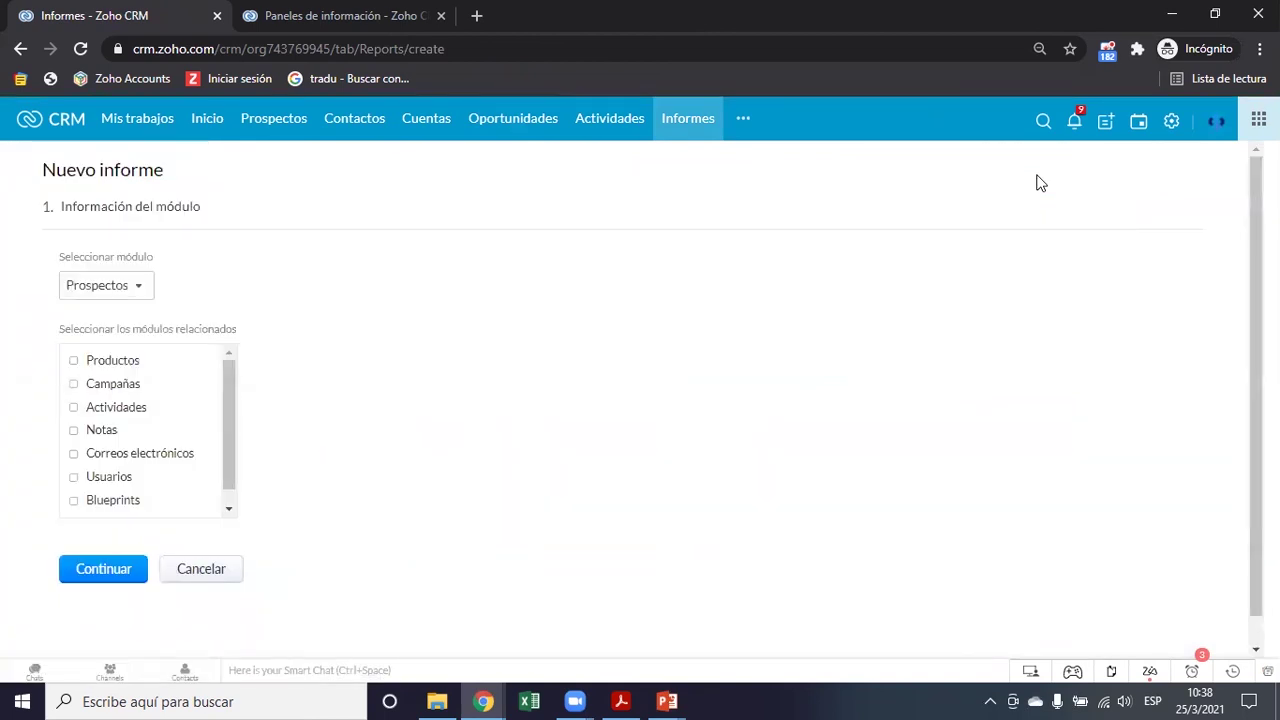
pyautogui.click(138, 289)
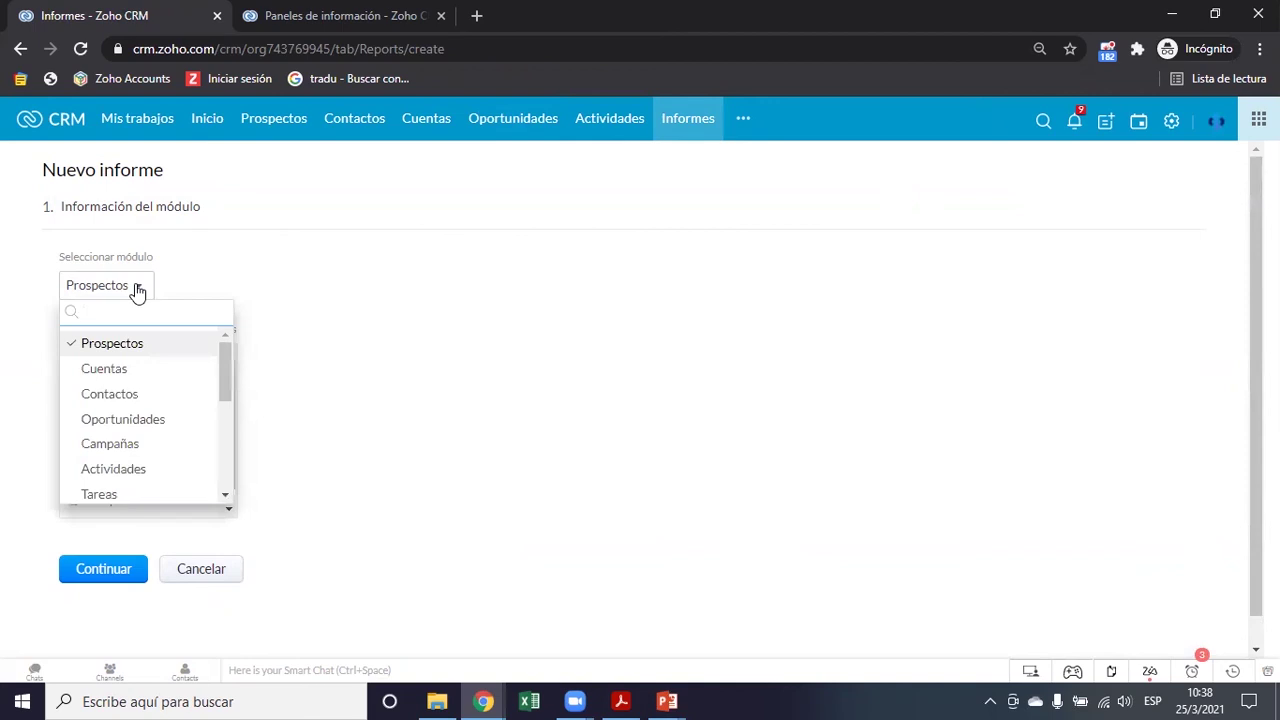
pyautogui.click(398, 283)
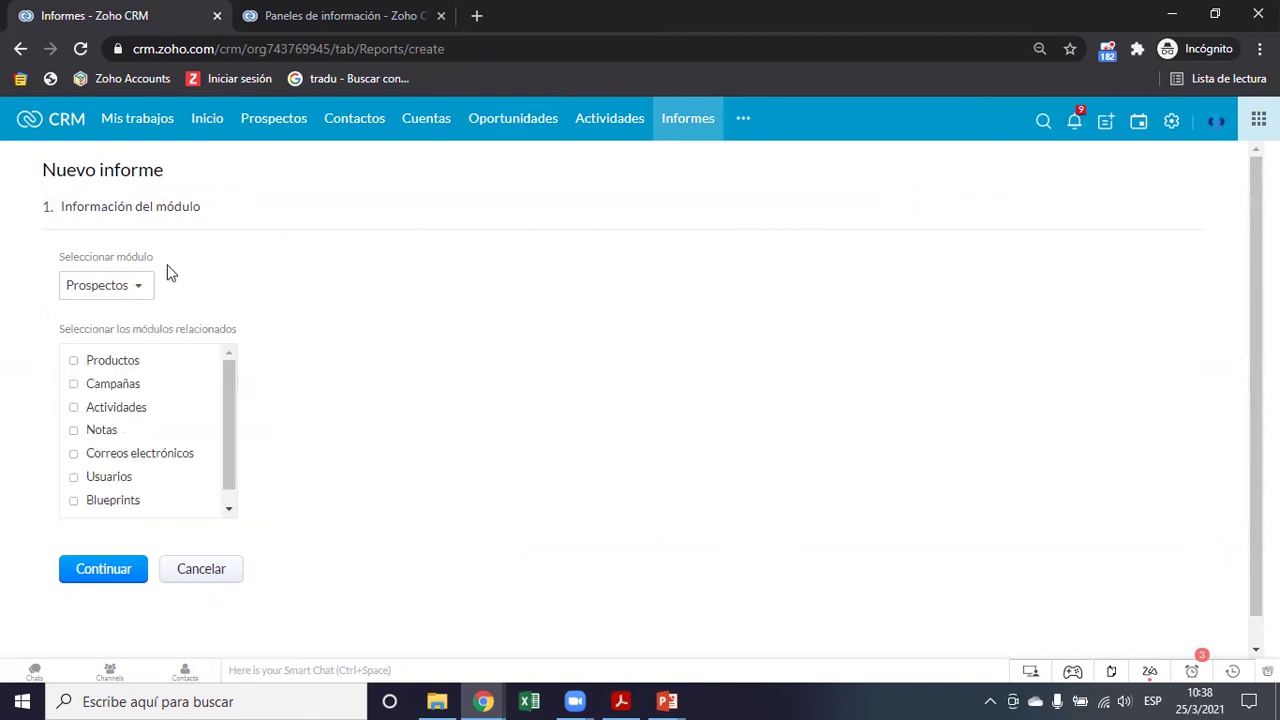
pyautogui.scroll(3, 168, 267)
pyautogui.hscroll(-1, 168, 267)
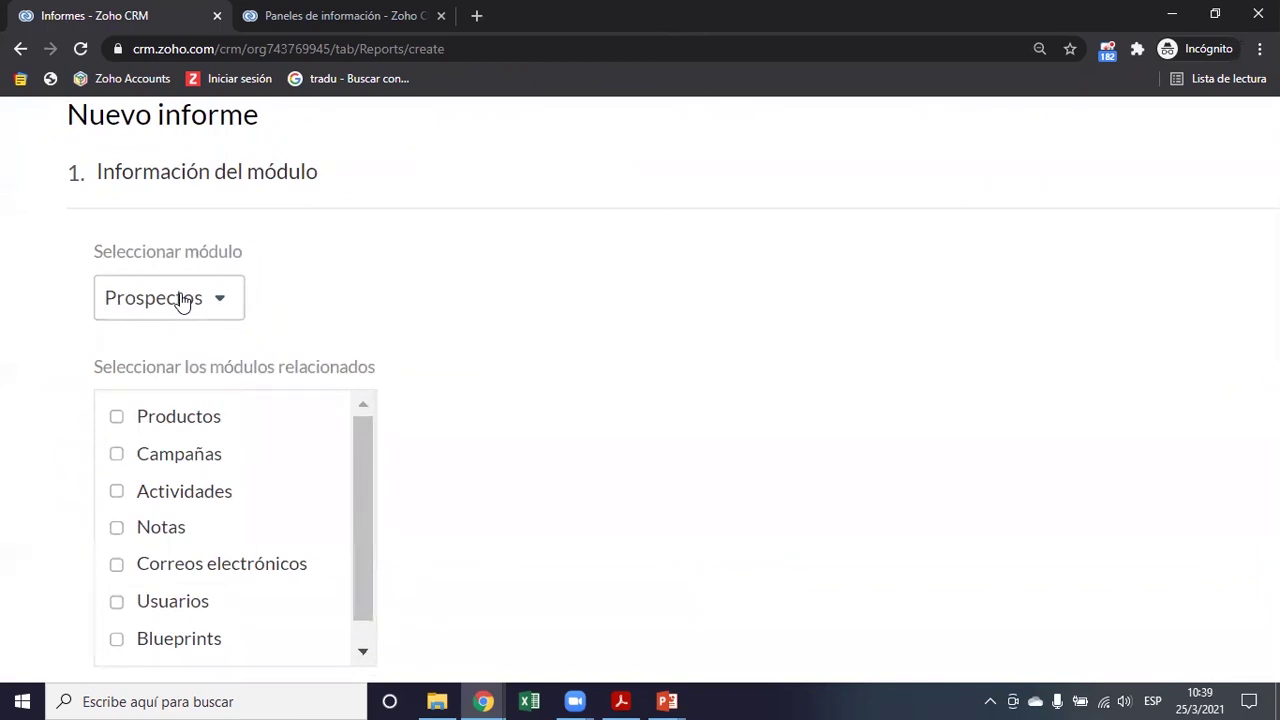
pyautogui.click(181, 303)
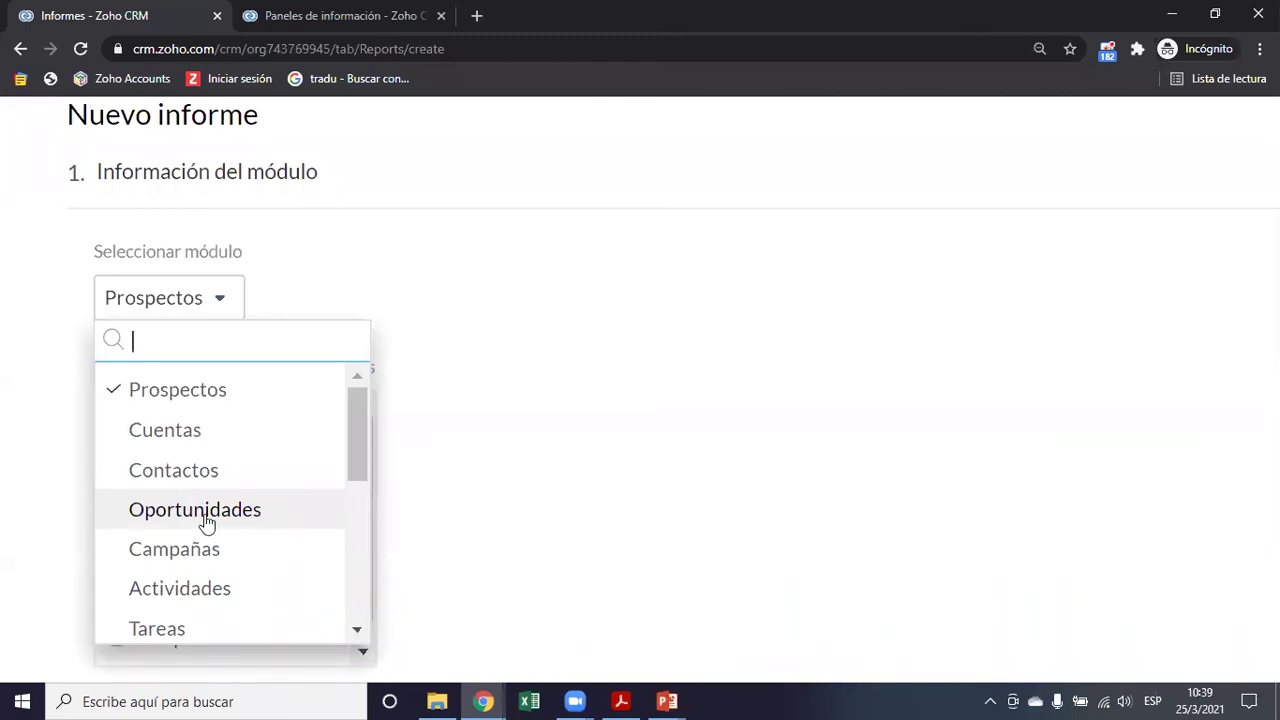
pyautogui.click(206, 521)
pyautogui.scroll(-1, 578, 468)
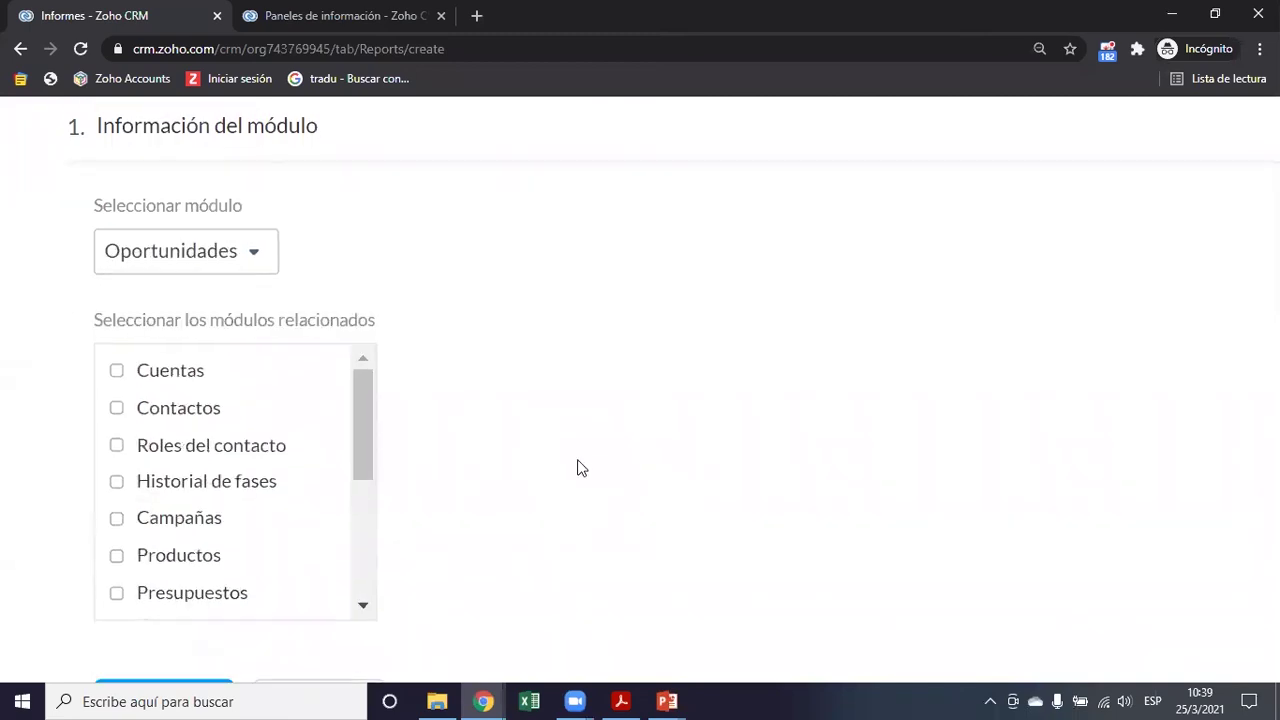
pyautogui.hotkey('ctrl', '-')
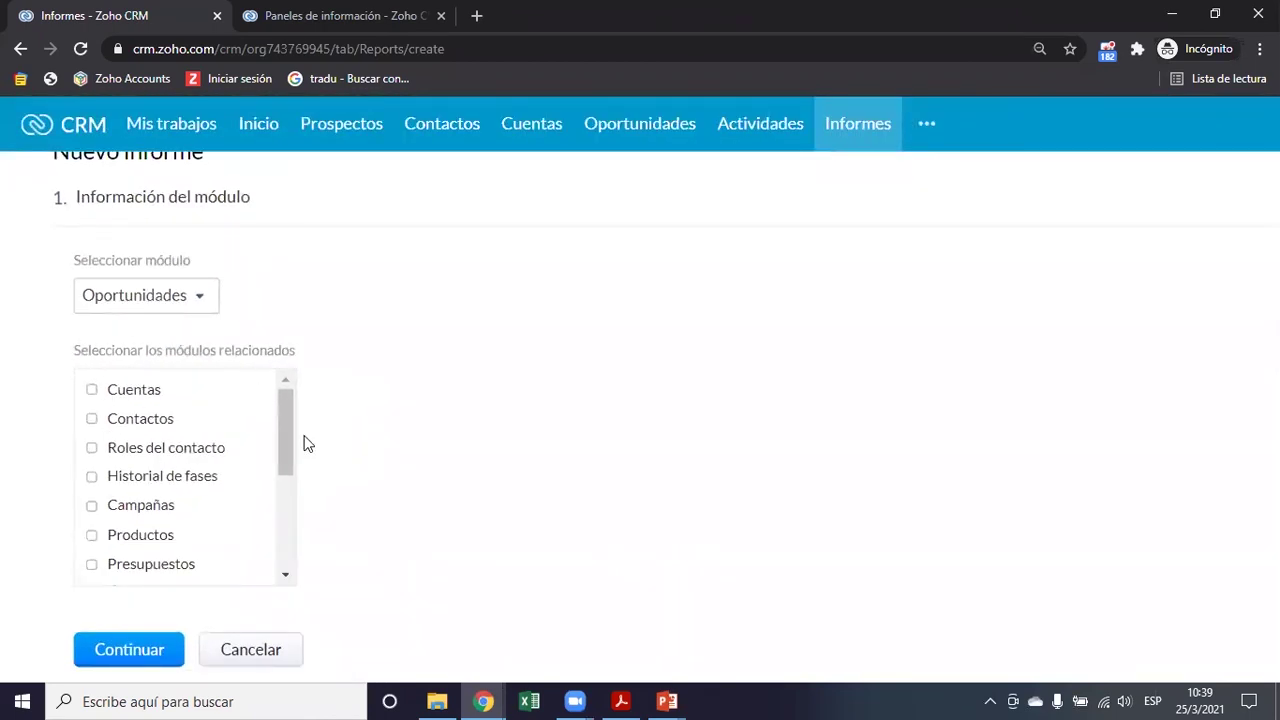
# Relate Cuentas to the report, dropping Roles del contacto, and continue to the report type
pyautogui.click(91, 389)
pyautogui.click(92, 419)
pyautogui.click(91, 448)
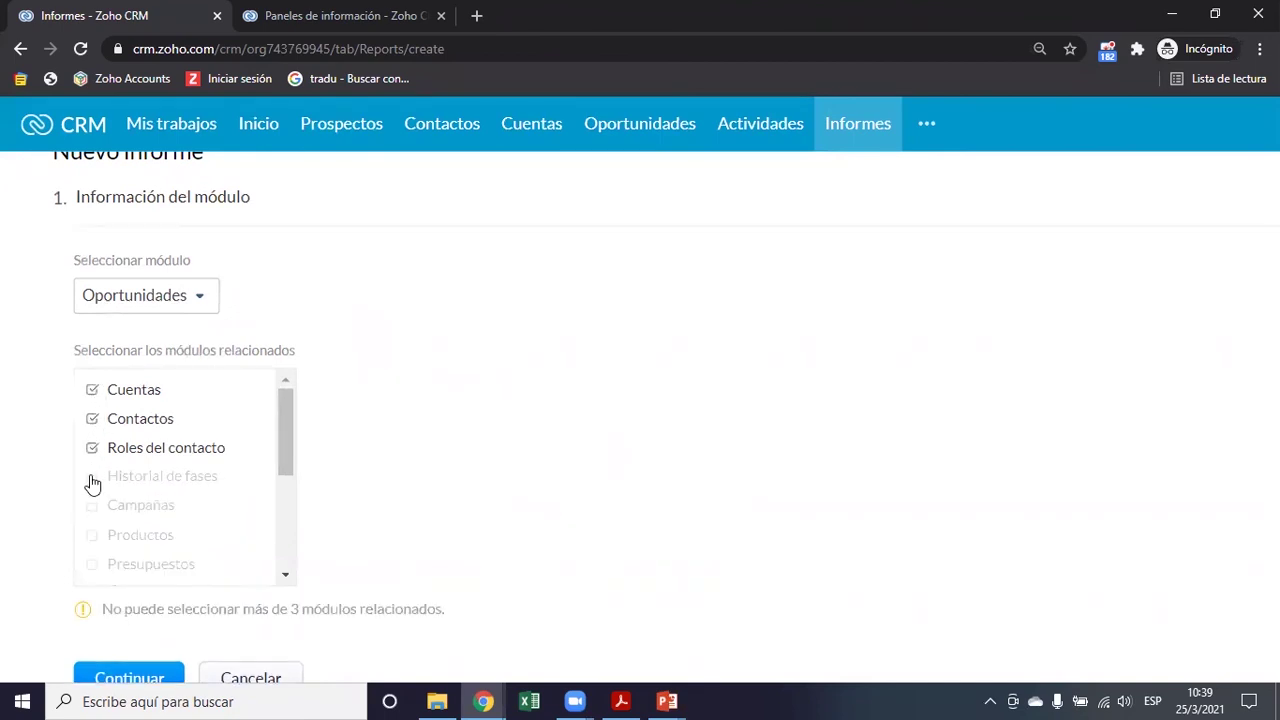
pyautogui.scroll(-1, 476, 540)
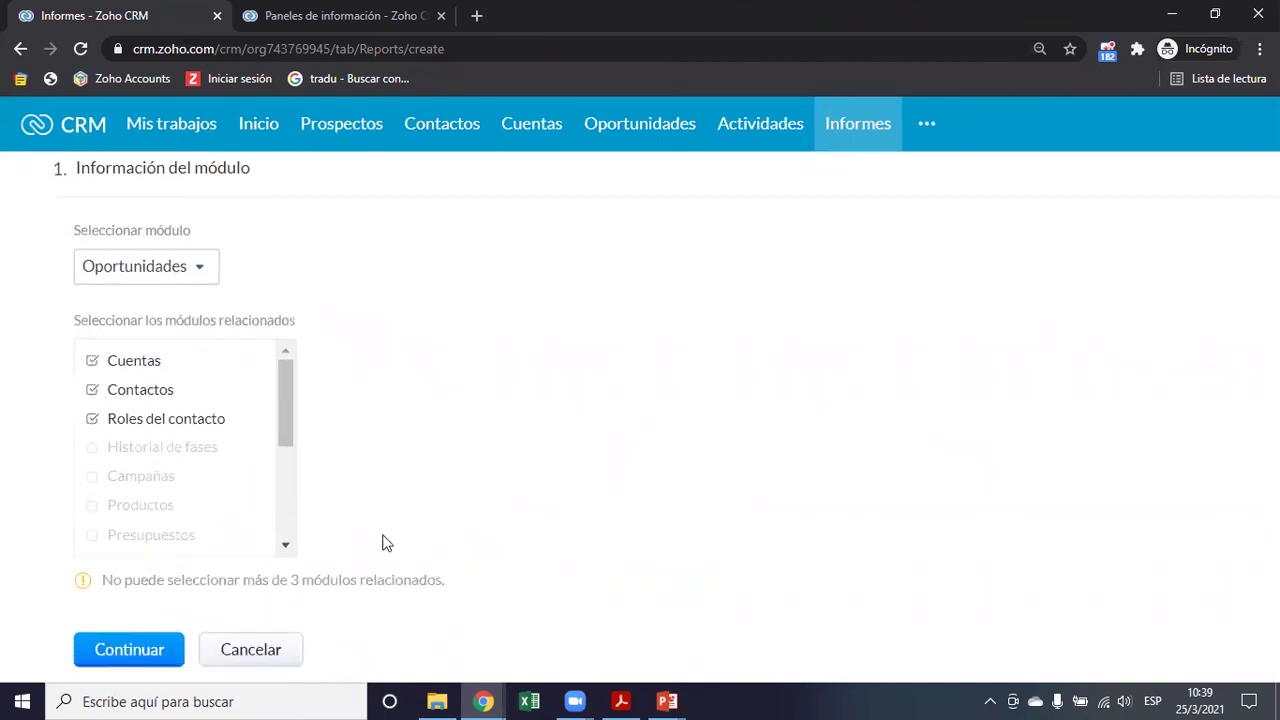
pyautogui.click(93, 422)
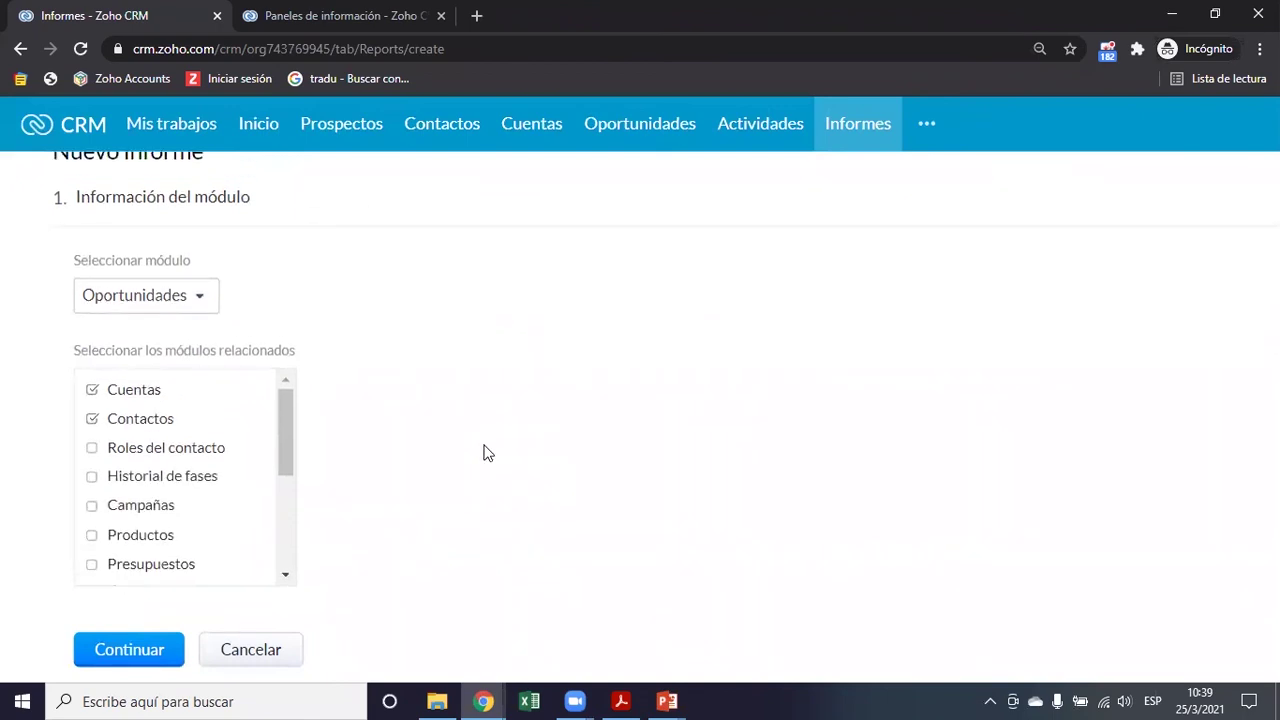
pyautogui.click(92, 419)
pyautogui.scroll(-1, 416, 427)
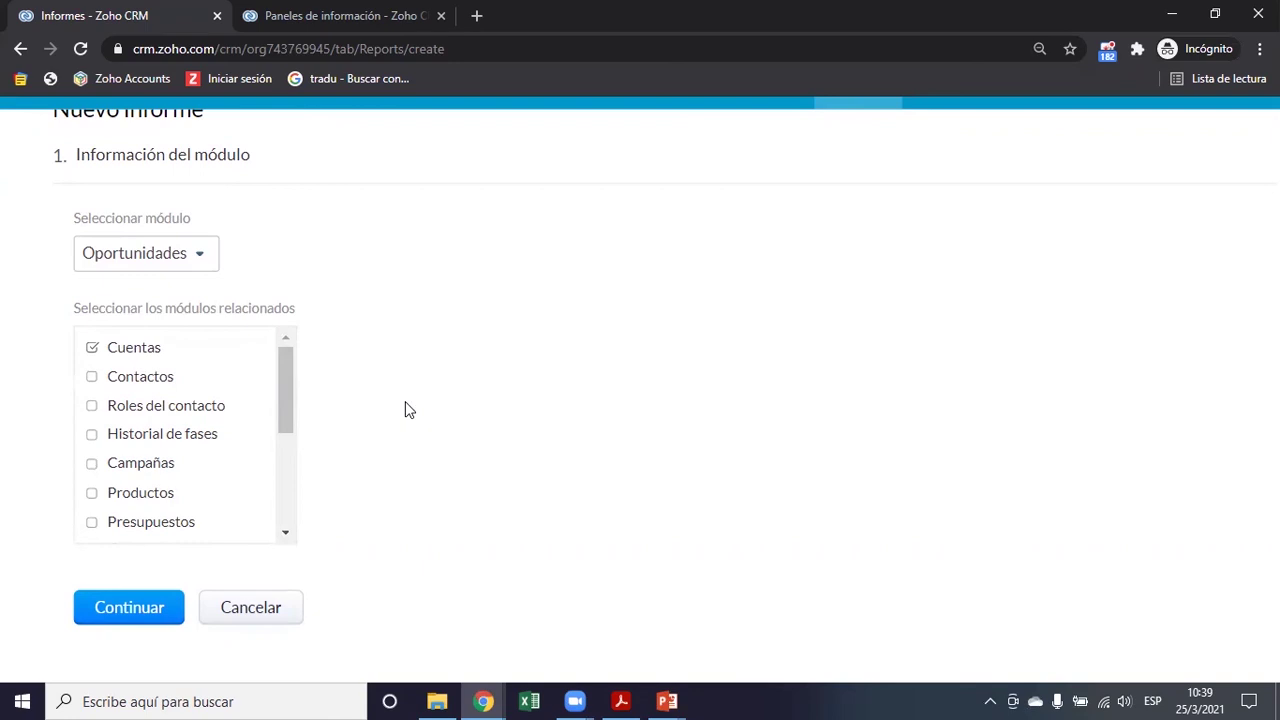
pyautogui.scroll(-2, 171, 466)
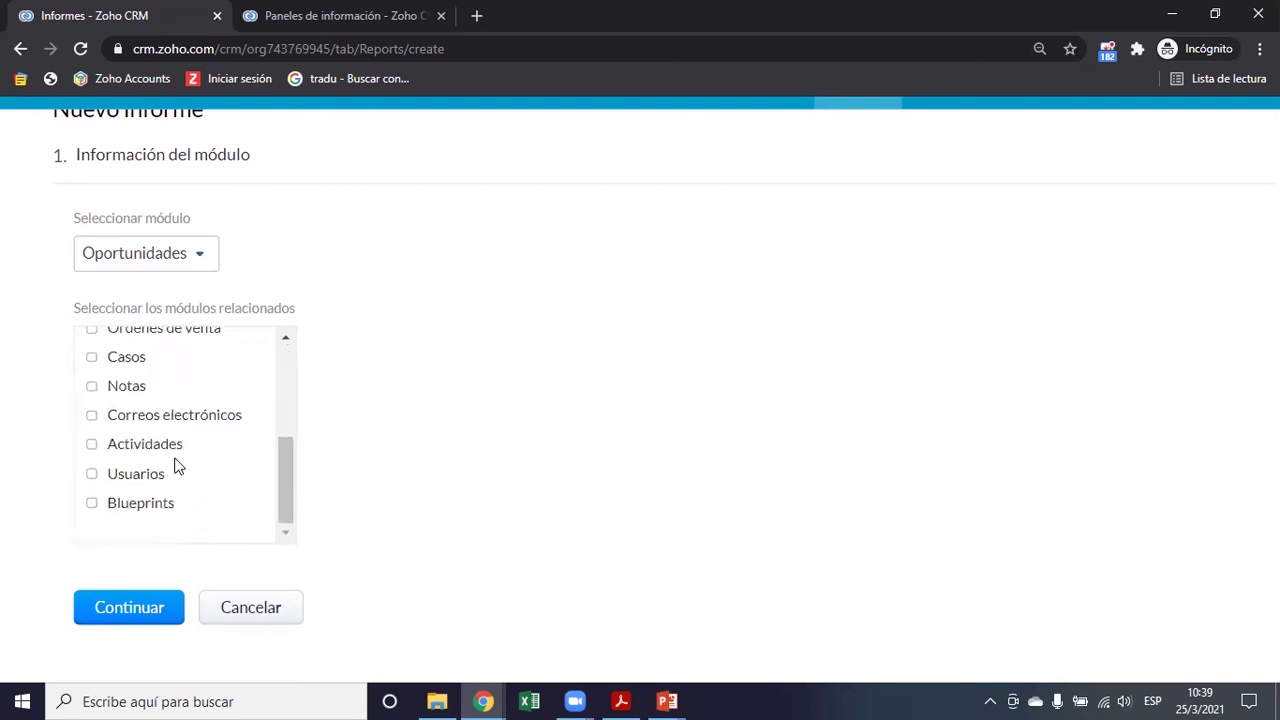
pyautogui.scroll(3, 175, 466)
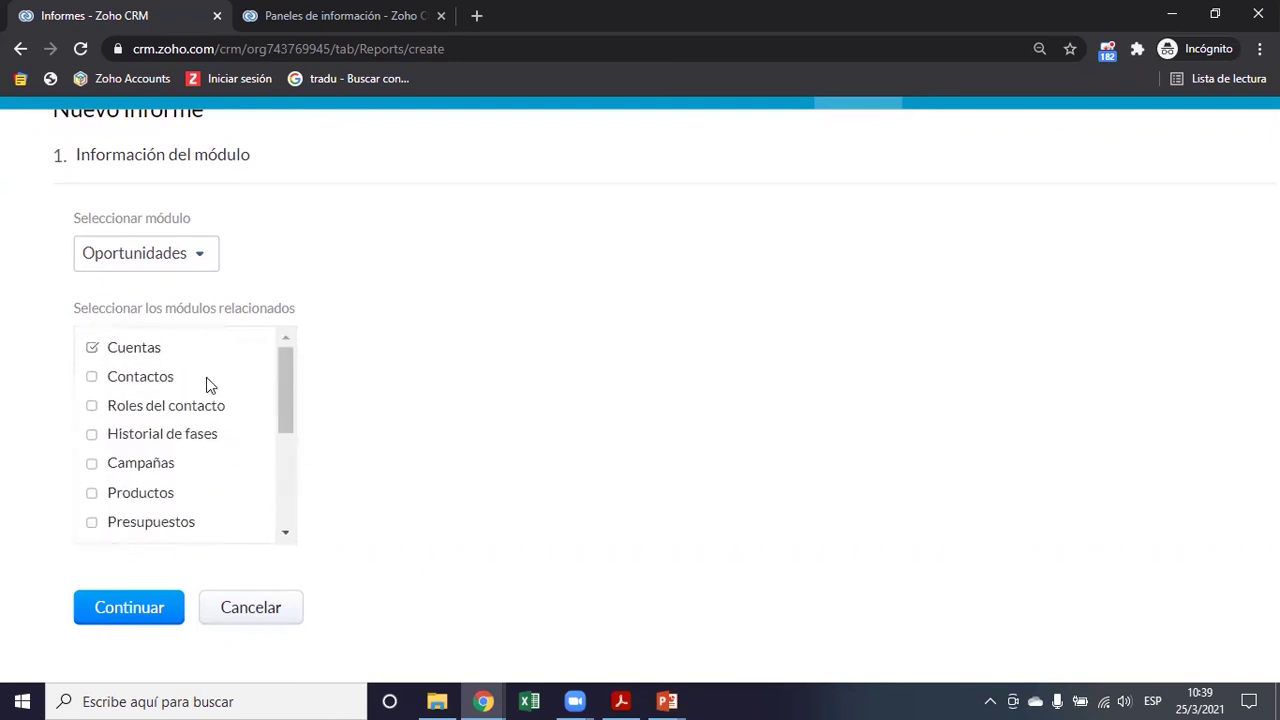
pyautogui.scroll(-3, 191, 446)
pyautogui.scroll(2, 180, 440)
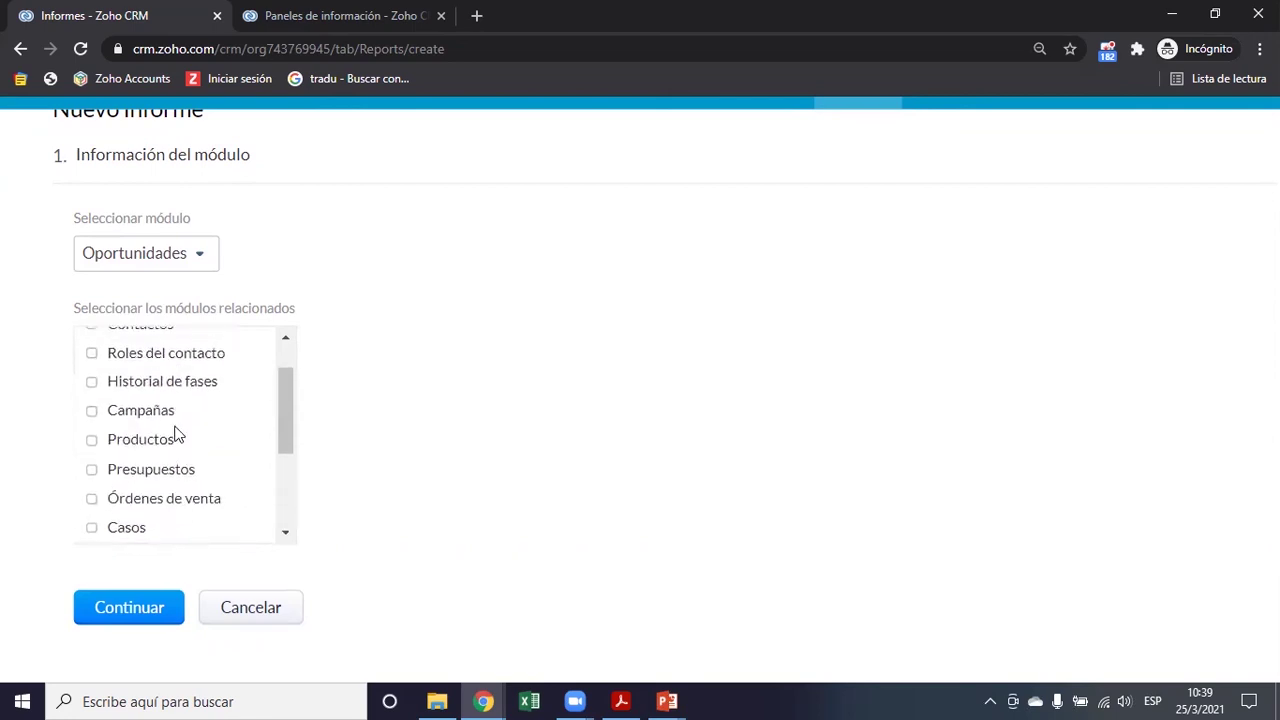
pyautogui.scroll(1, 159, 387)
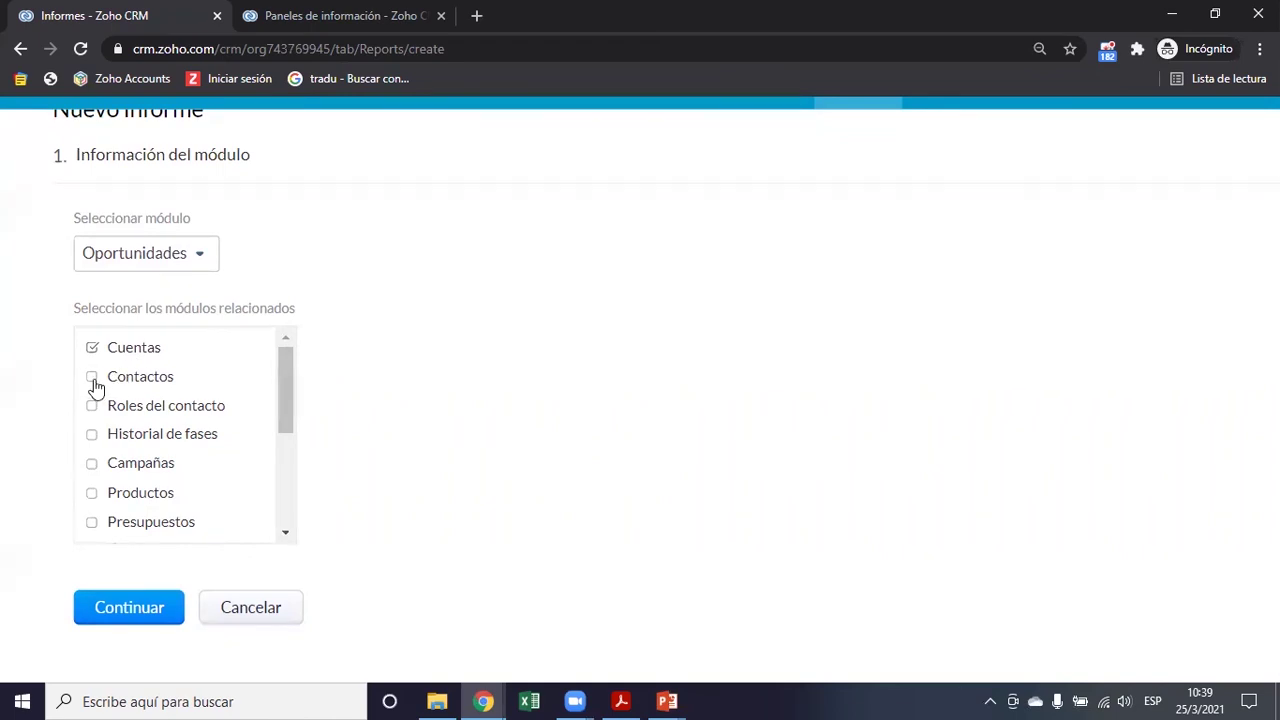
pyautogui.click(139, 620)
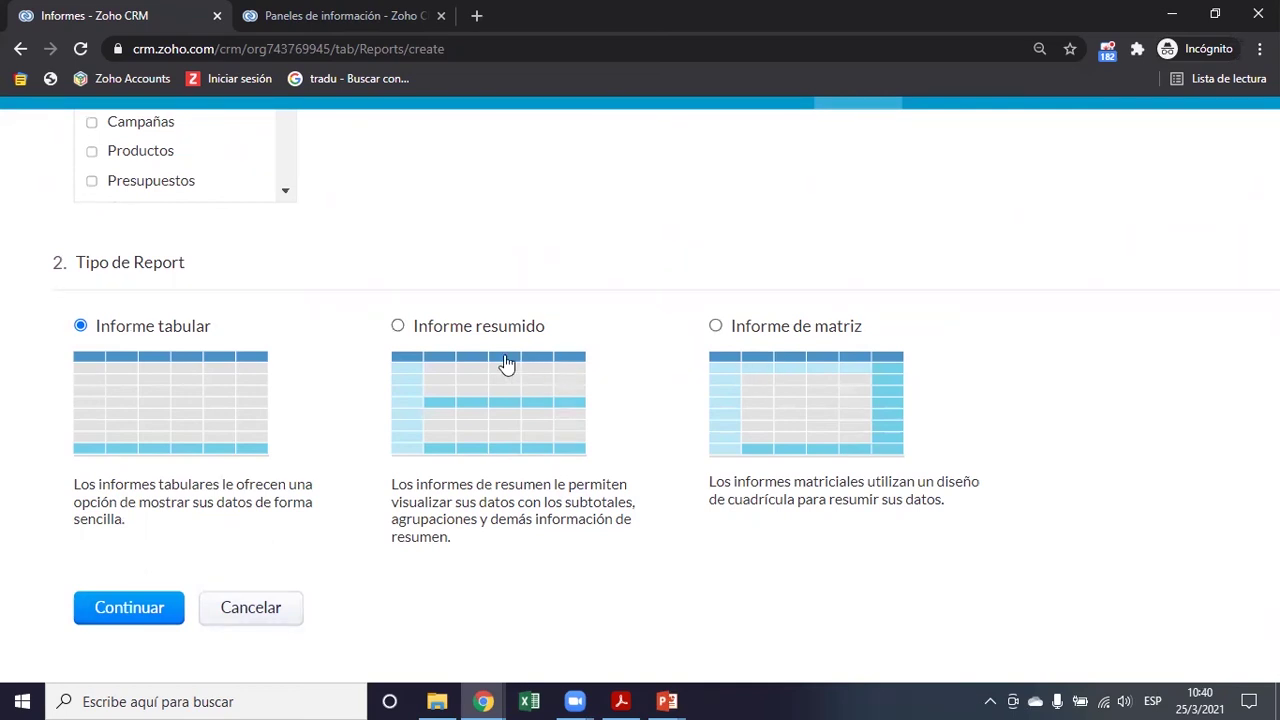
# Choose Informe resumido, move Nombre de Oportunidad first, and remove the Apellidos column
pyautogui.click(399, 327)
pyautogui.click(129, 620)
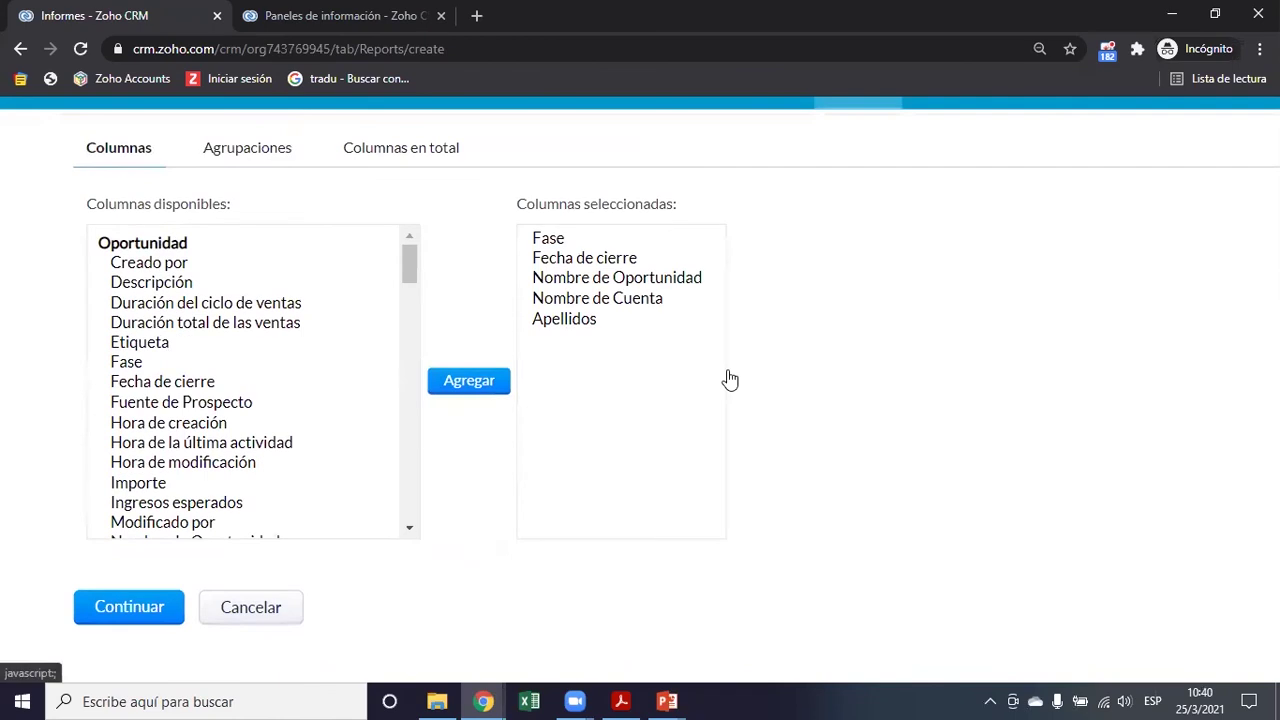
pyautogui.click(600, 270)
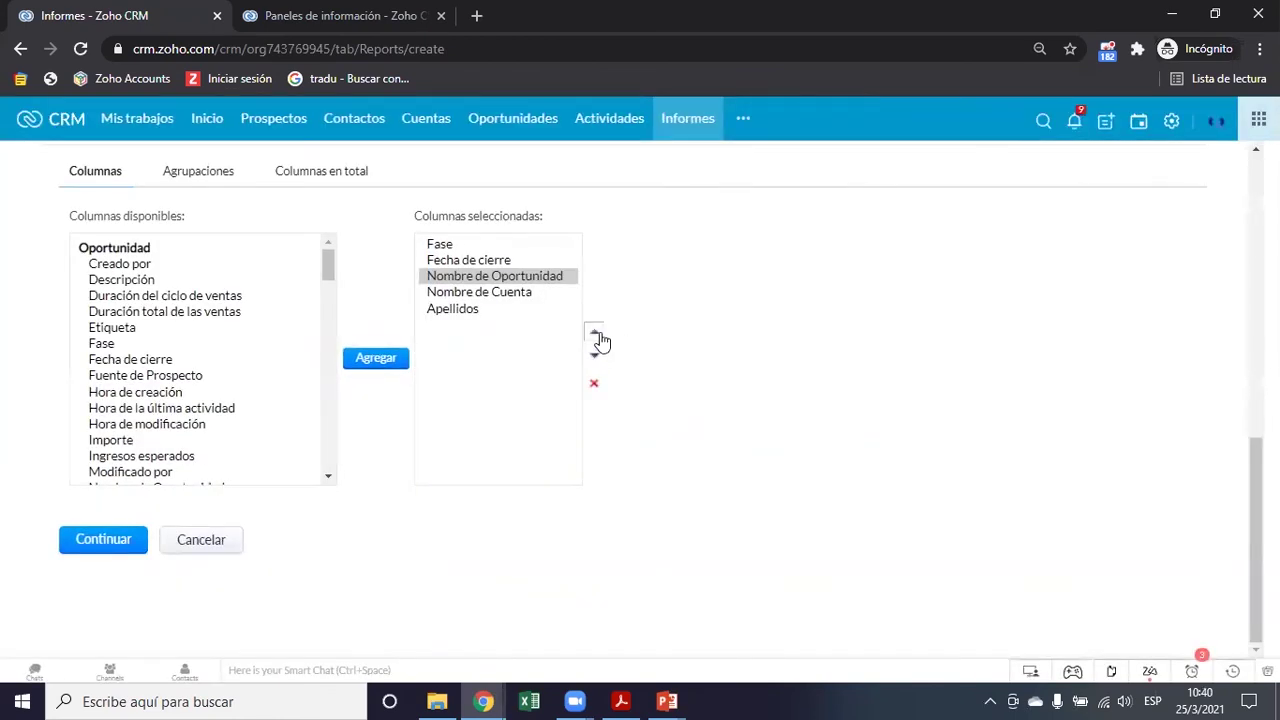
pyautogui.click(596, 334)
pyautogui.click(596, 334)
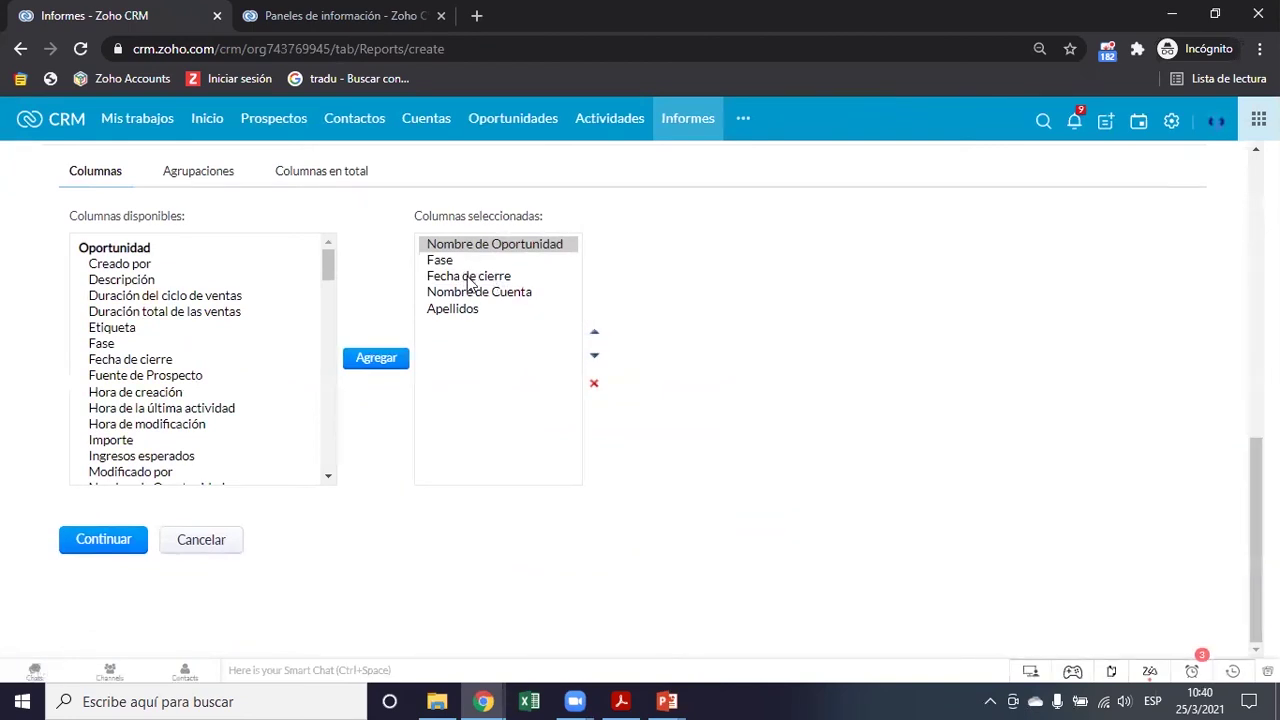
pyautogui.click(470, 292)
pyautogui.click(594, 332)
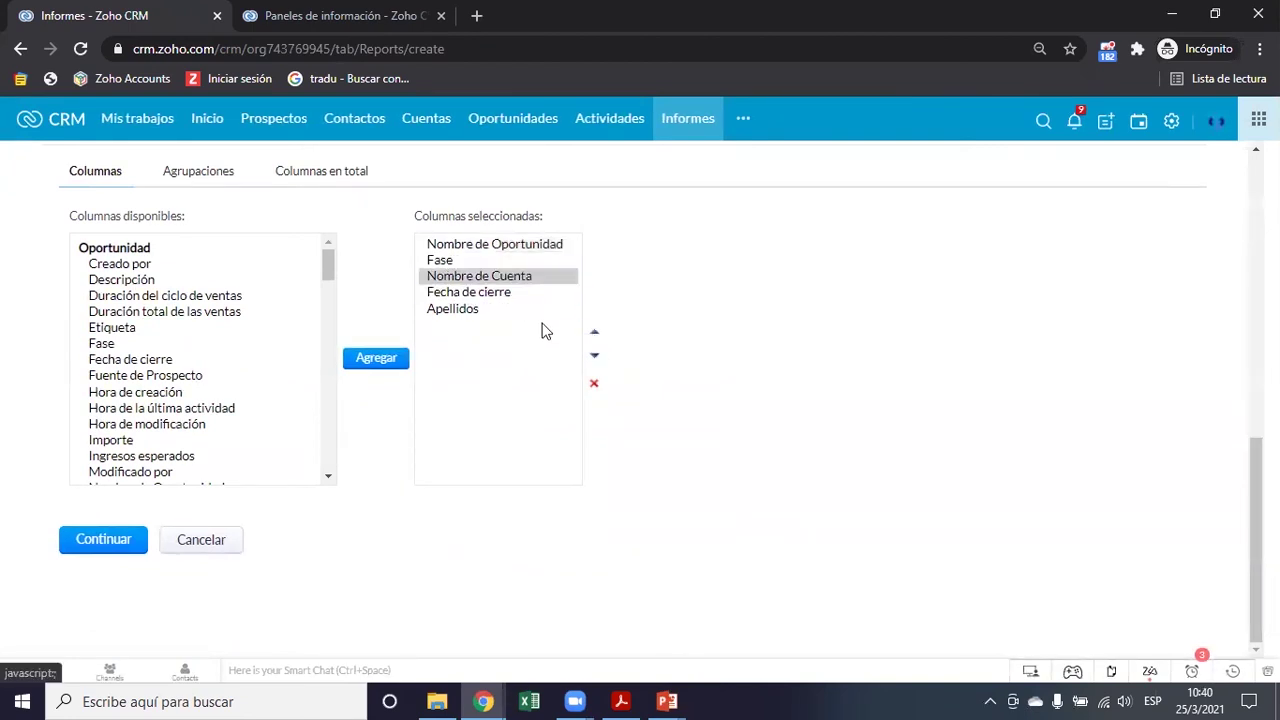
pyautogui.click(480, 309)
pyautogui.click(594, 384)
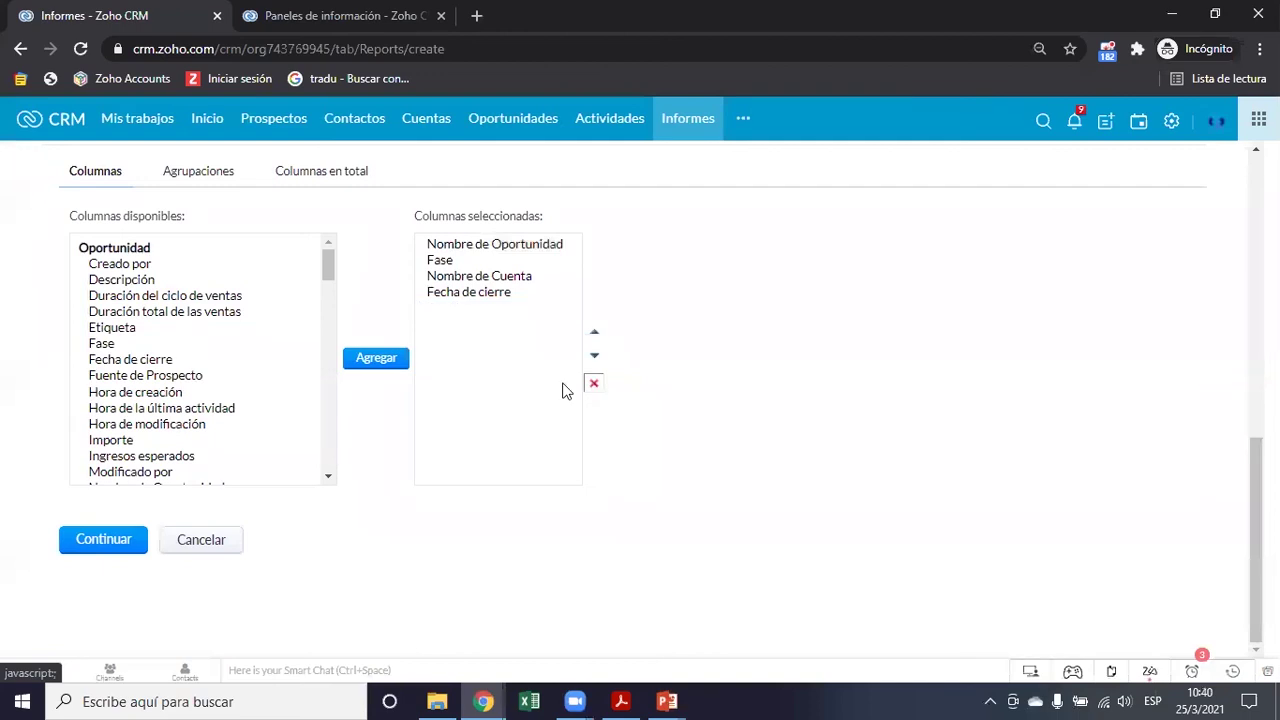
# Add the Nombre completo column and move Fecha de cierre above Nombre de Cuenta
pyautogui.scroll(-2, 245, 365)
pyautogui.scroll(-5, 247, 365)
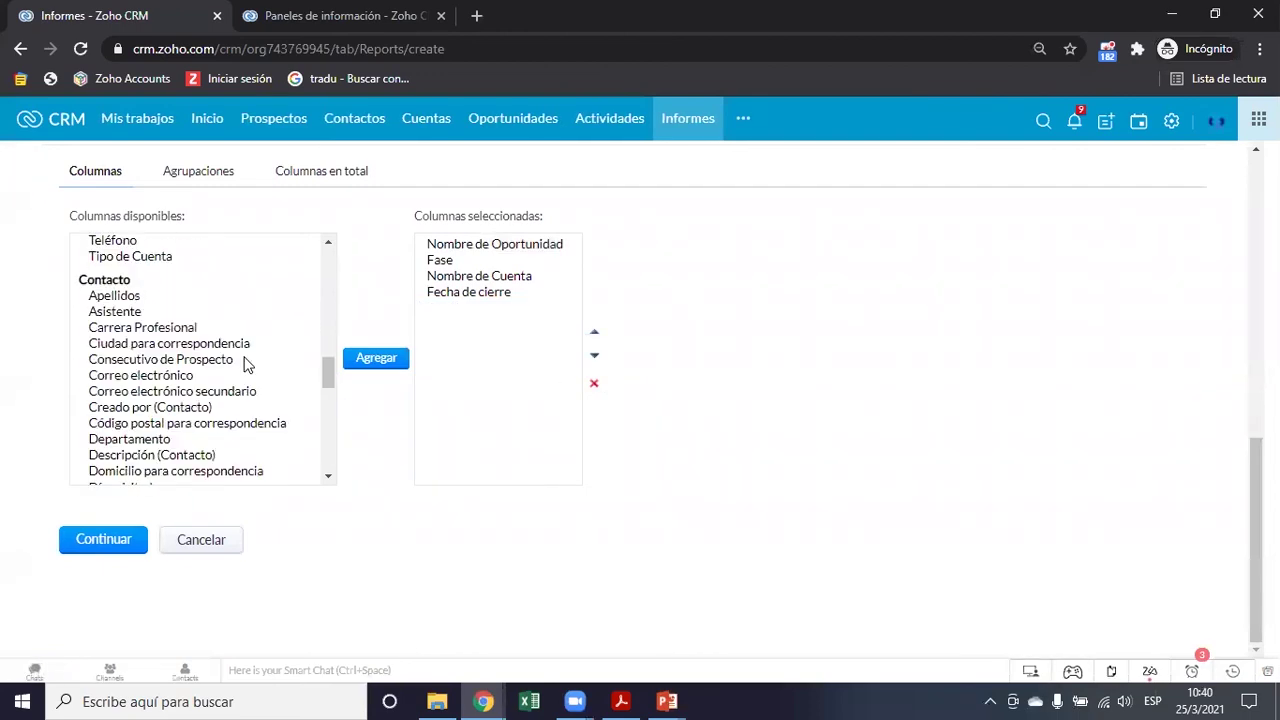
pyautogui.scroll(-3, 245, 365)
pyautogui.scroll(-3, 245, 365)
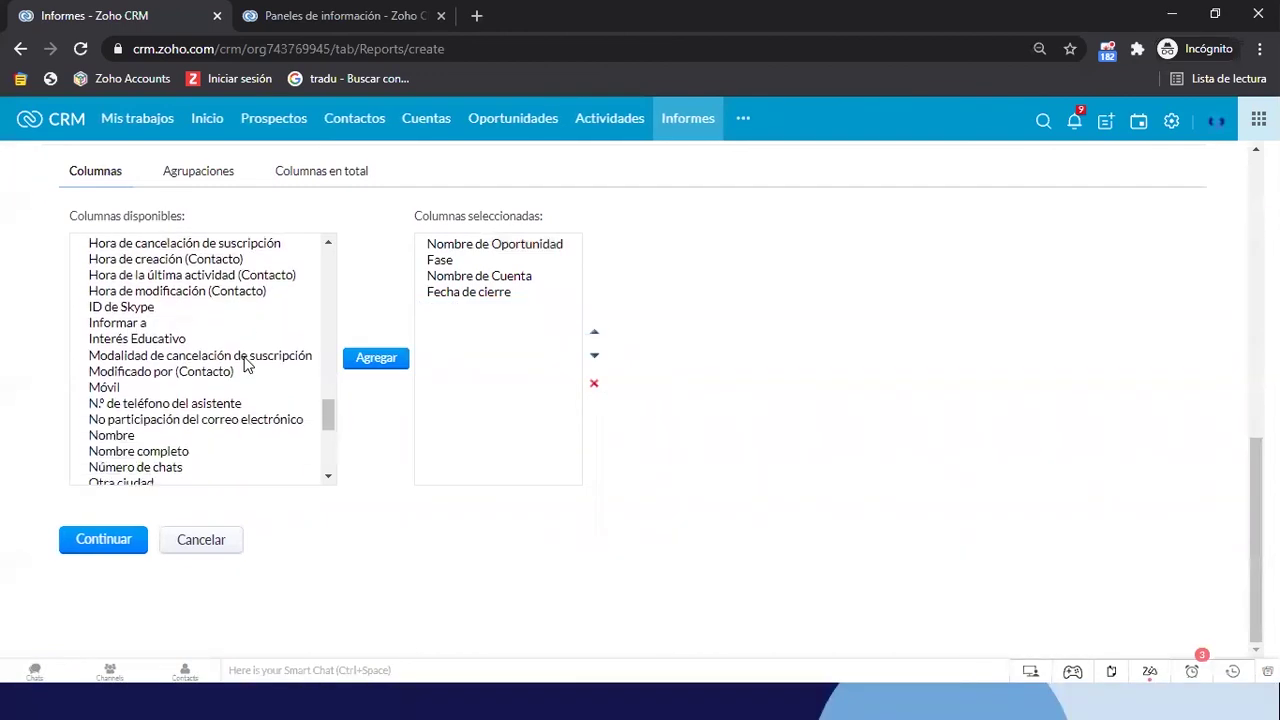
pyautogui.click(172, 444)
pyautogui.click(380, 362)
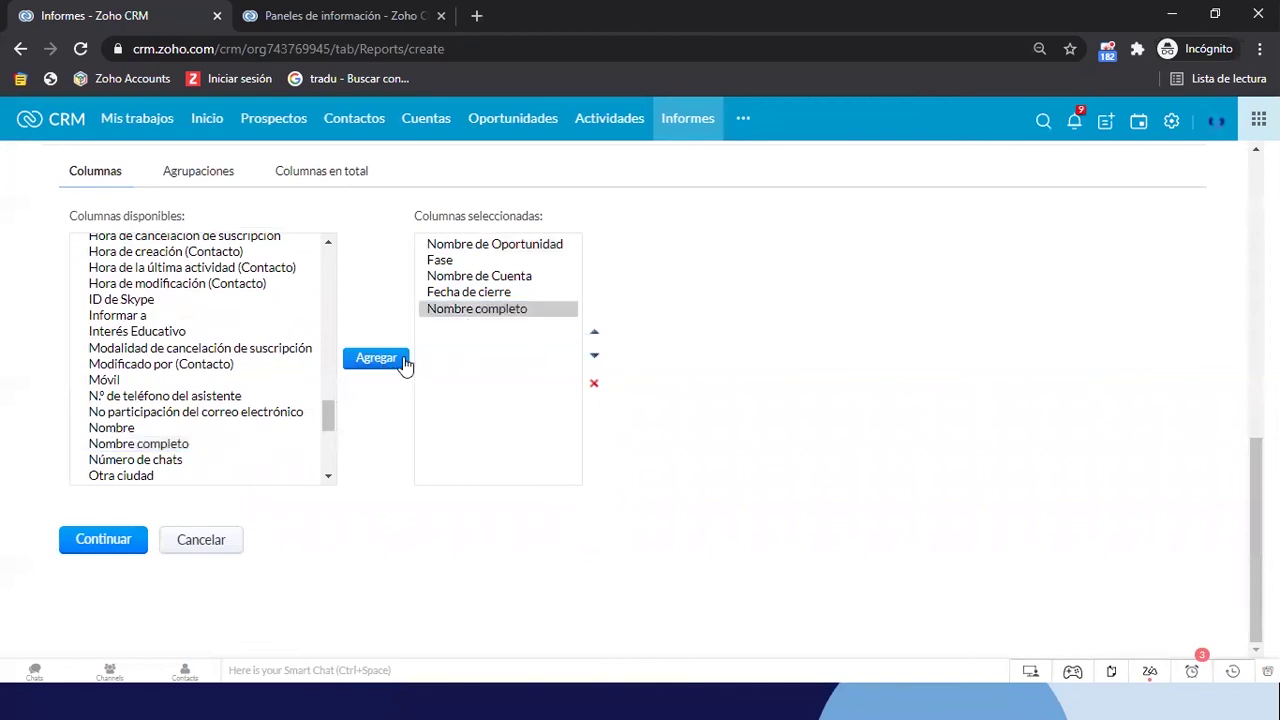
pyautogui.click(490, 292)
pyautogui.click(595, 334)
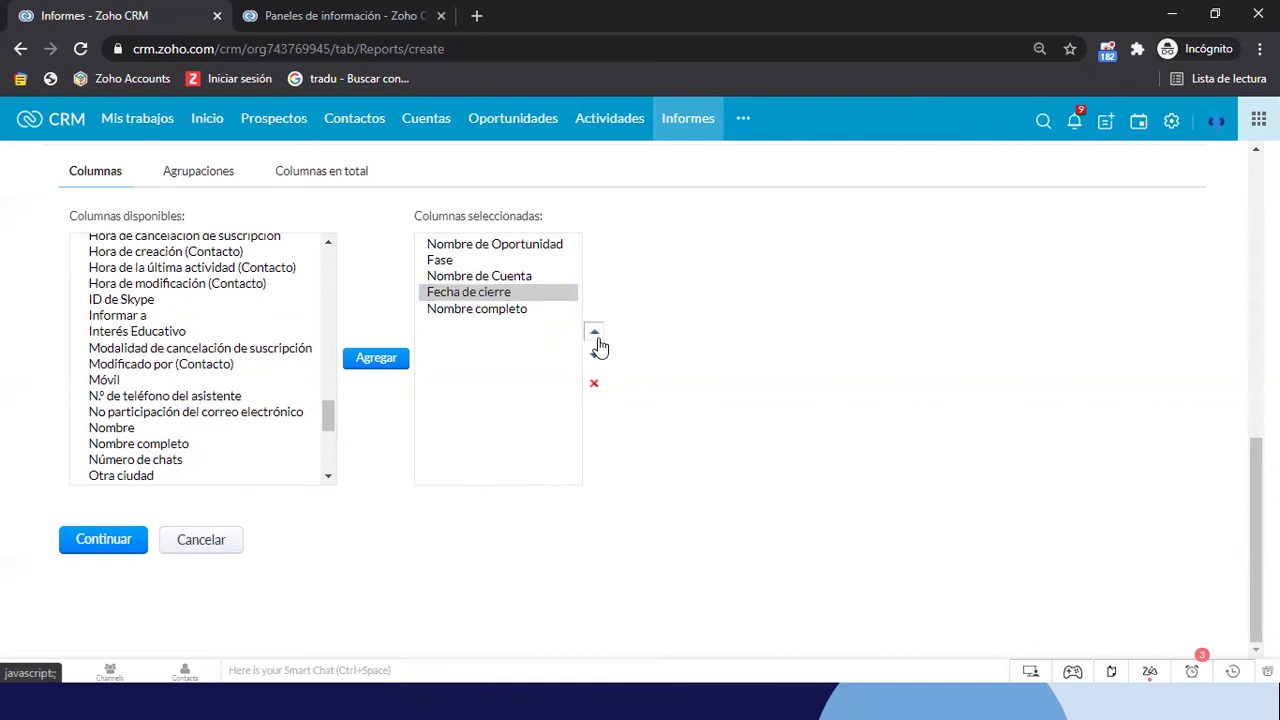
# Add Importe and Fuente de Prospecto to the report's selected columns
pyautogui.scroll(10, 210, 338)
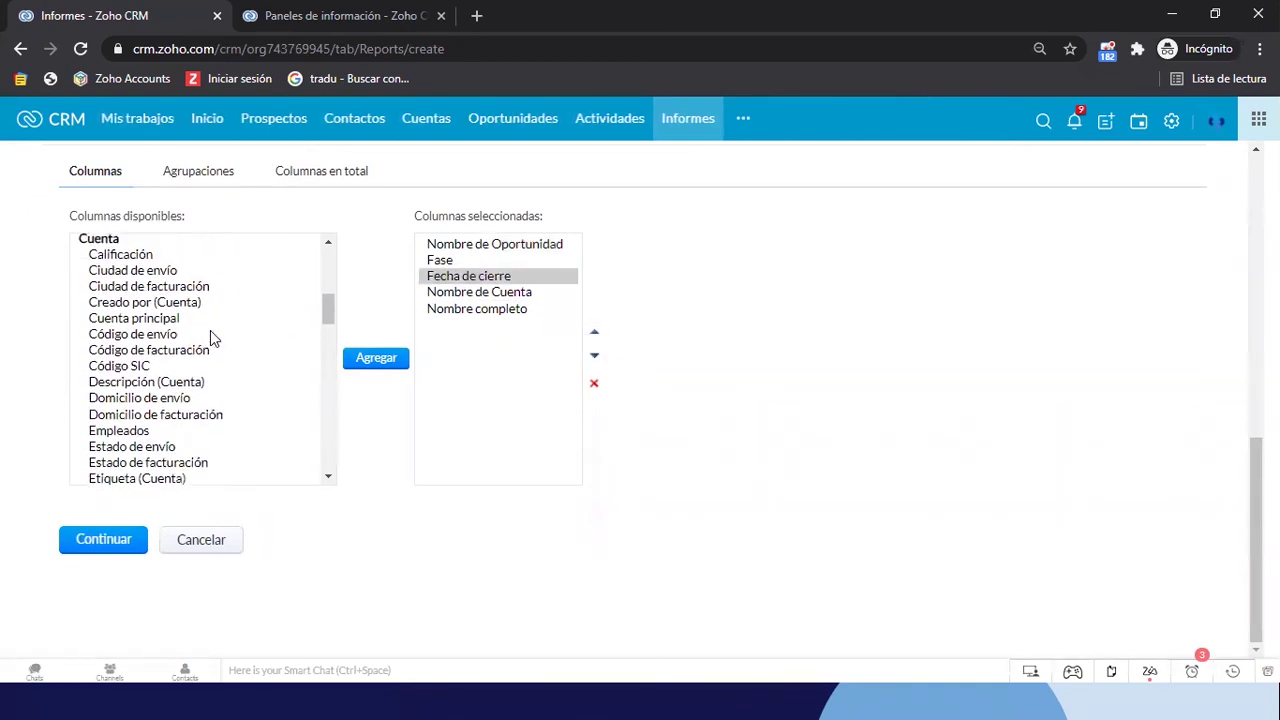
pyautogui.scroll(5, 210, 338)
pyautogui.scroll(-1, 130, 393)
pyautogui.click(129, 388)
pyautogui.click(390, 364)
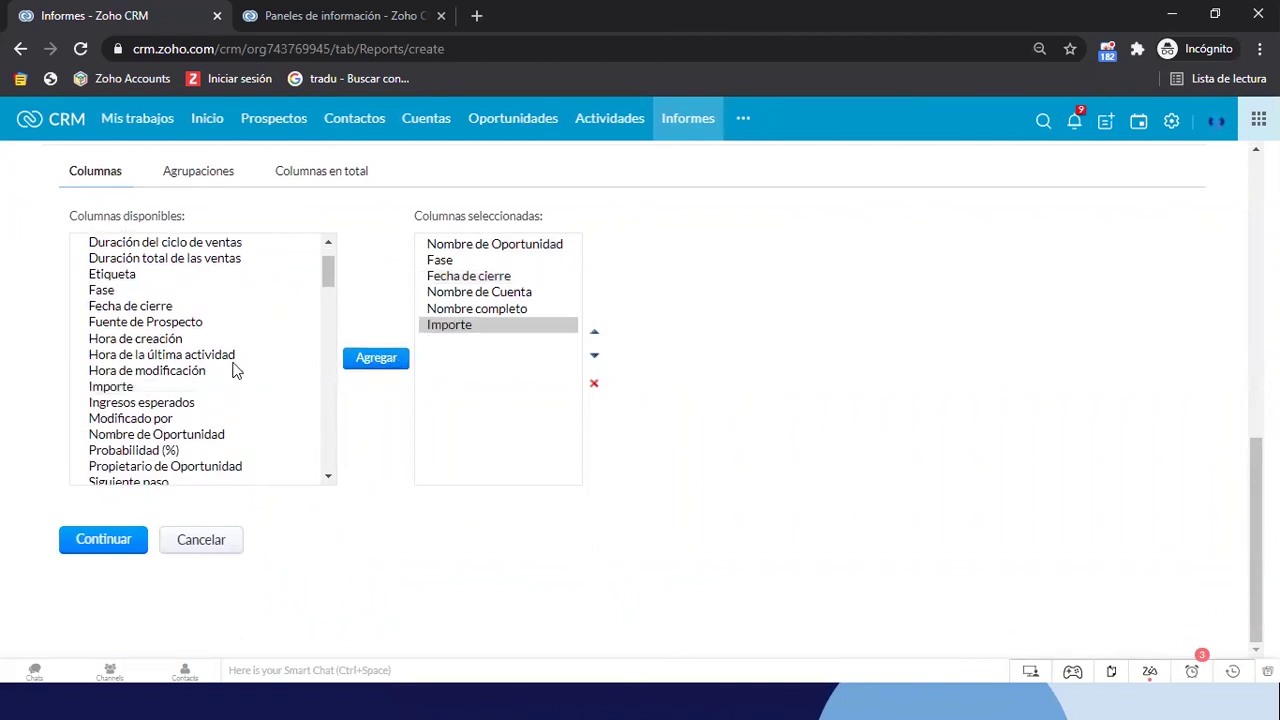
pyautogui.click(143, 325)
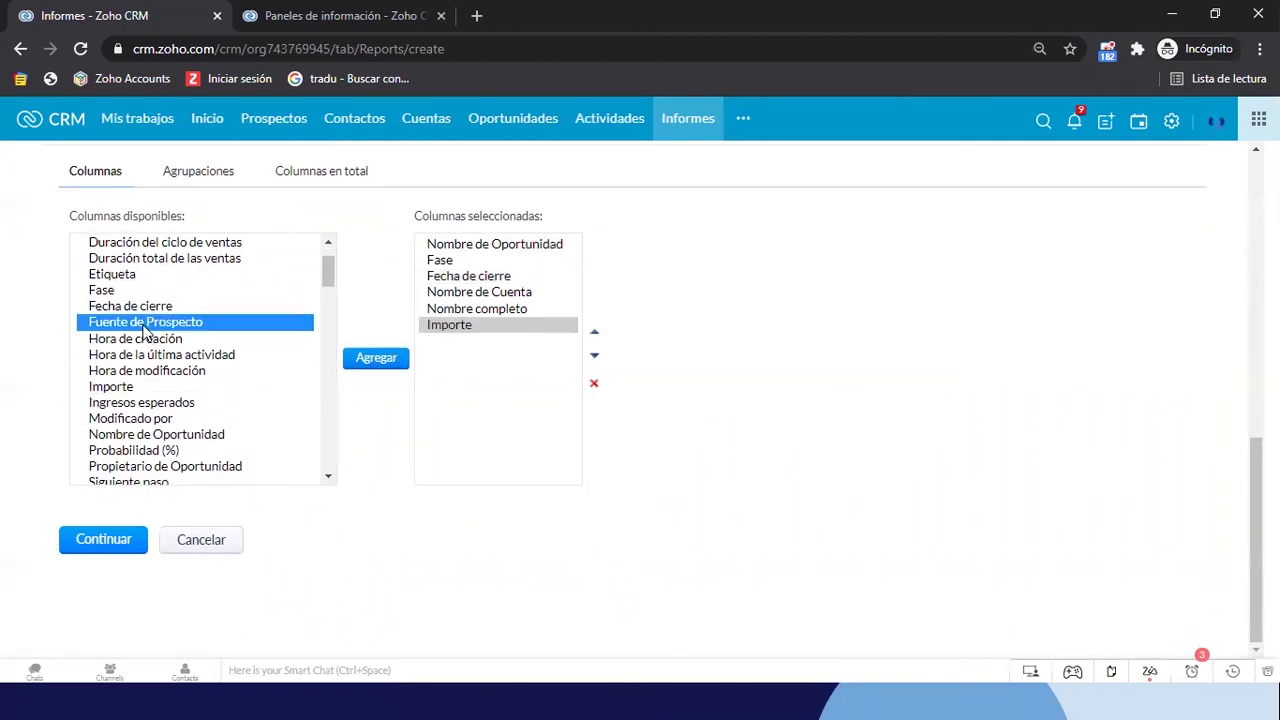
pyautogui.click(392, 368)
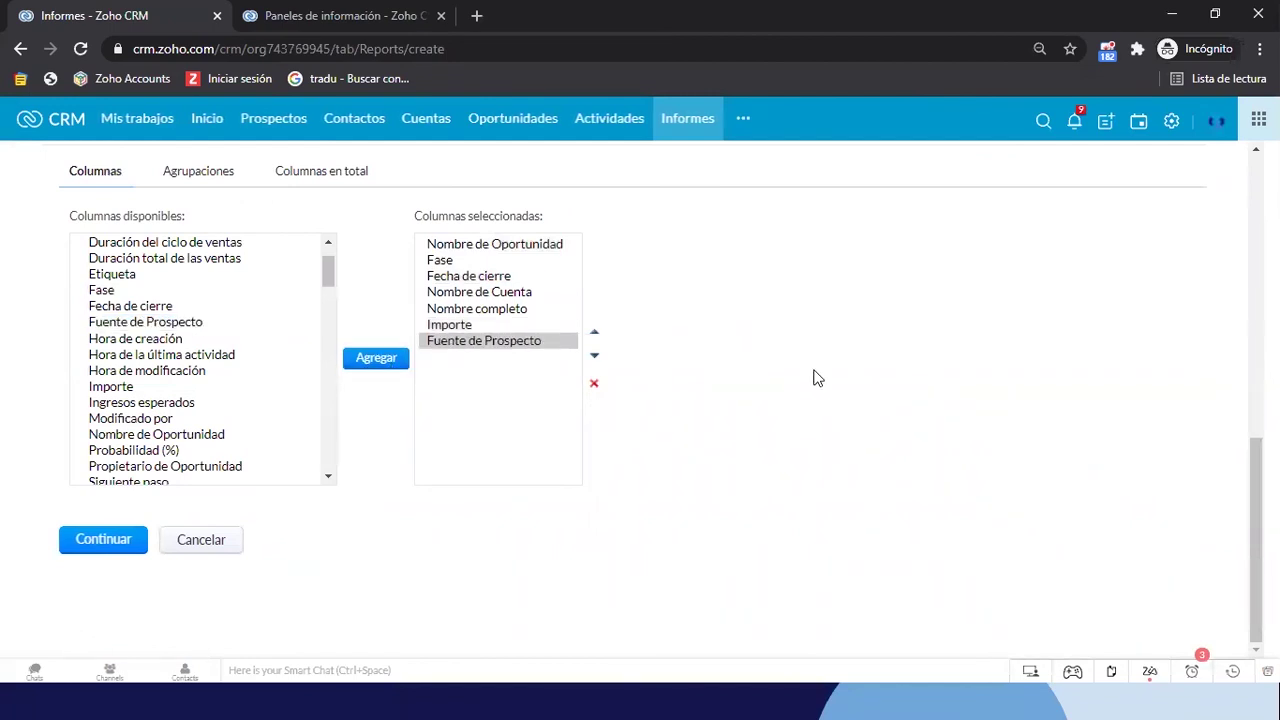
pyautogui.scroll(-2, 190, 403)
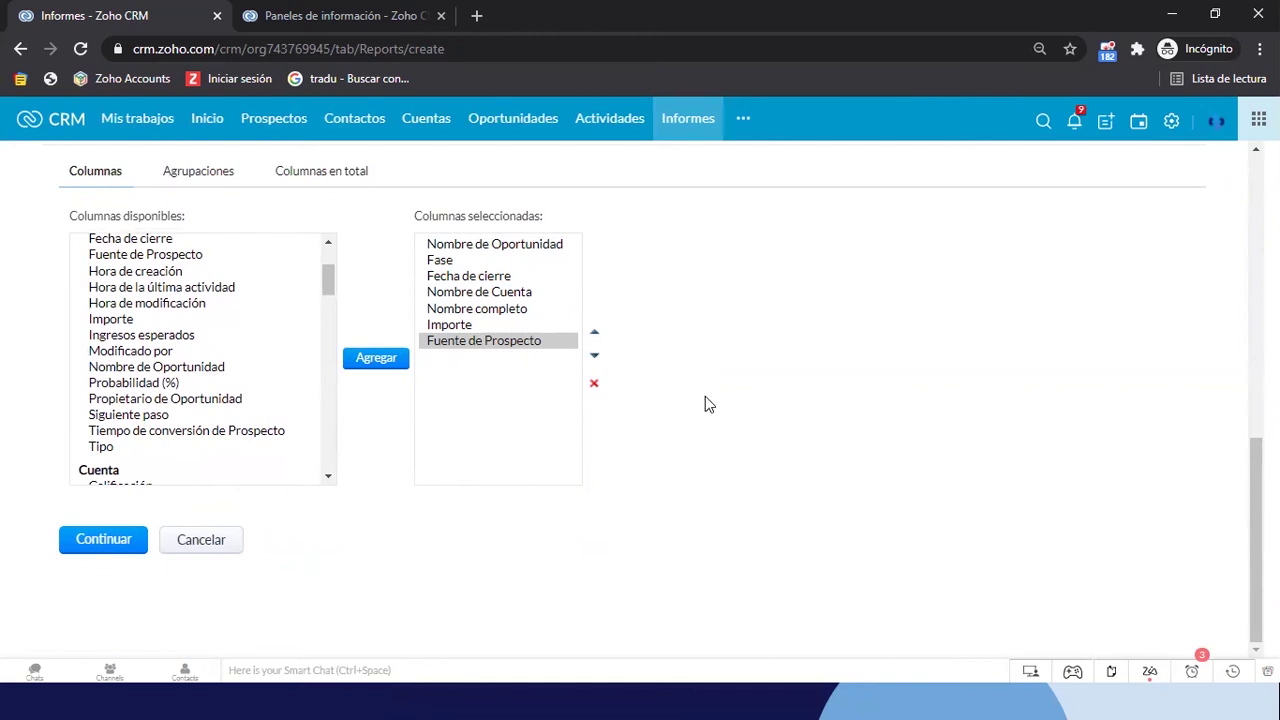
pyautogui.scroll(1, 705, 397)
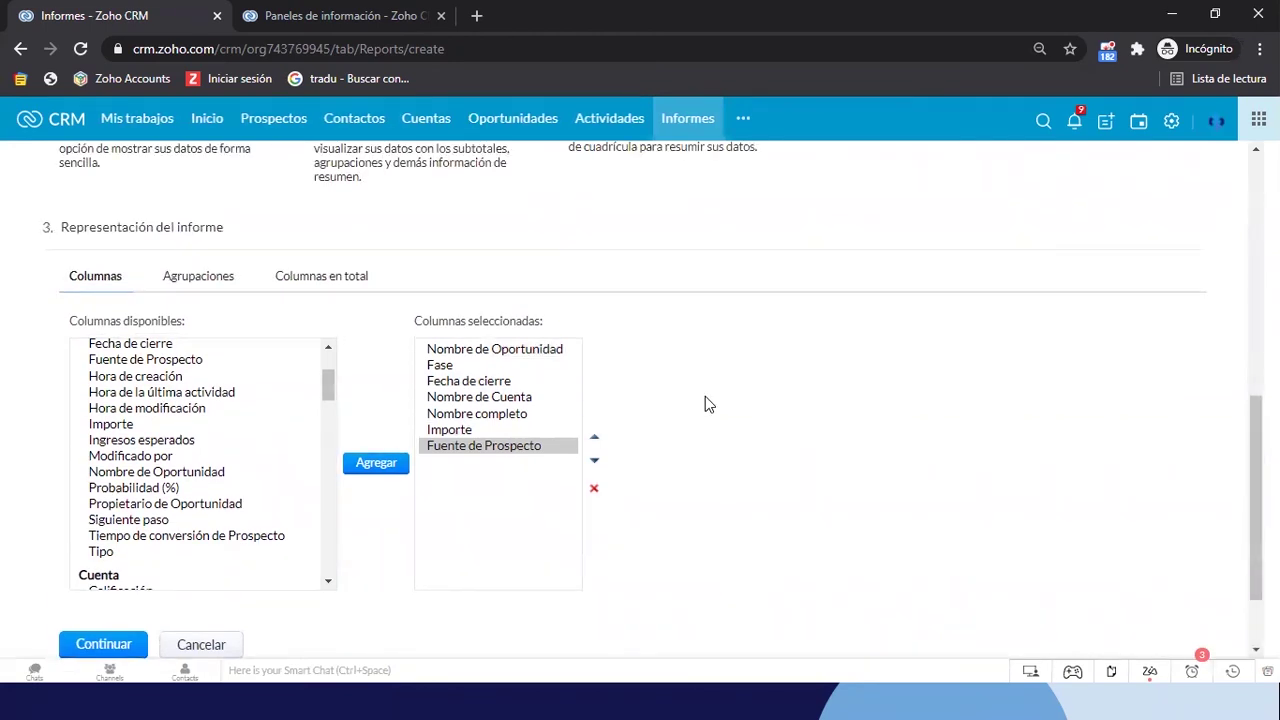
# In Agrupaciones at 100% zoom, set the first grouping to Fase
pyautogui.click(182, 287)
pyautogui.hotkey('ctrl', '+')
pyautogui.click(143, 398)
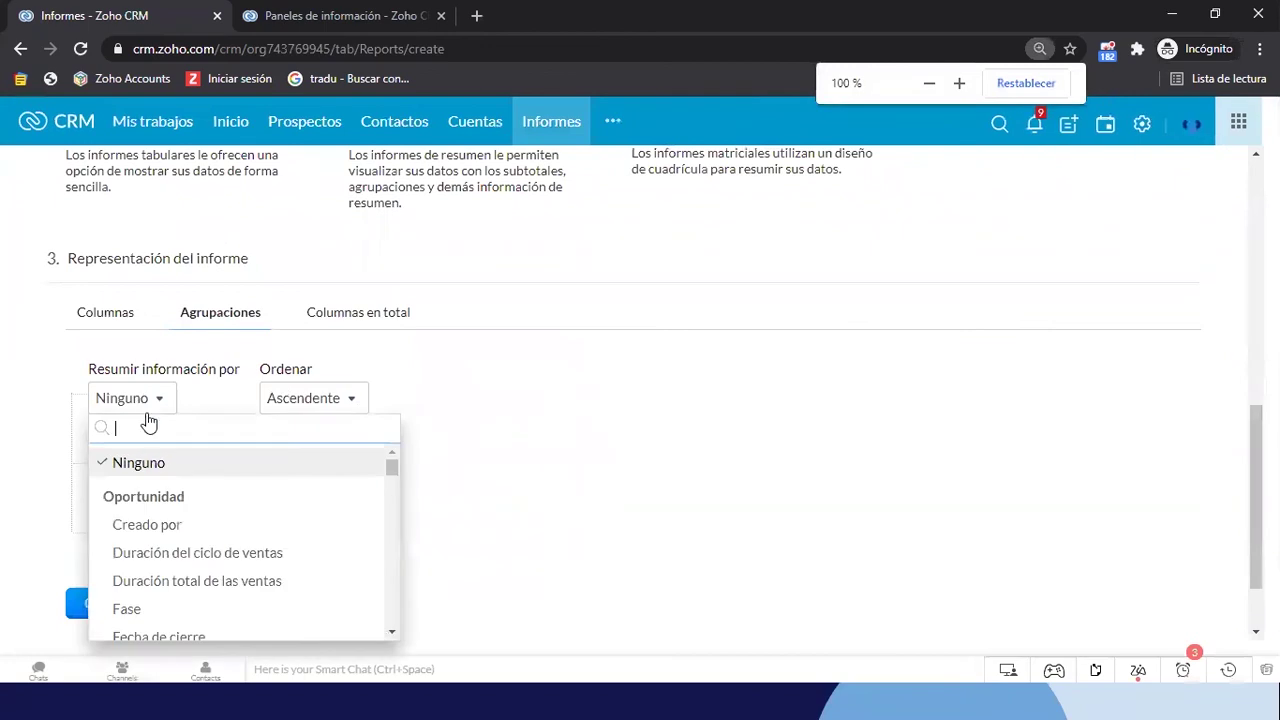
pyautogui.write('fas')
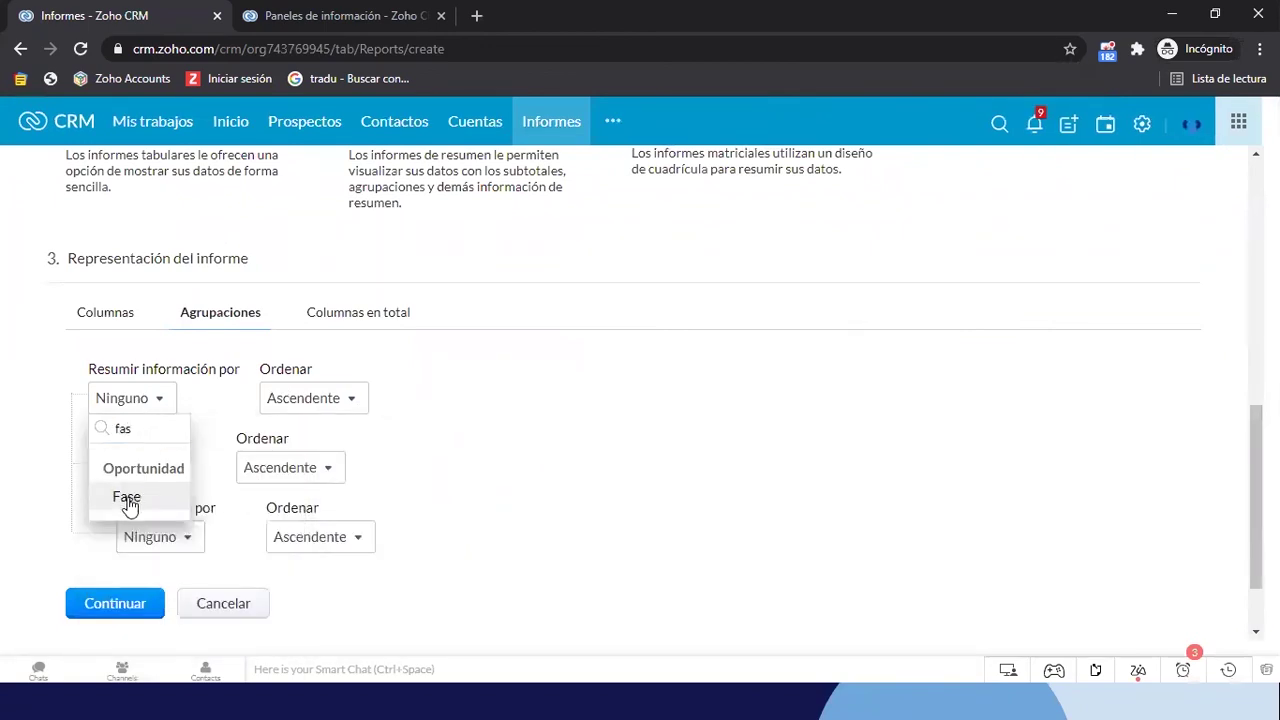
pyautogui.click(127, 498)
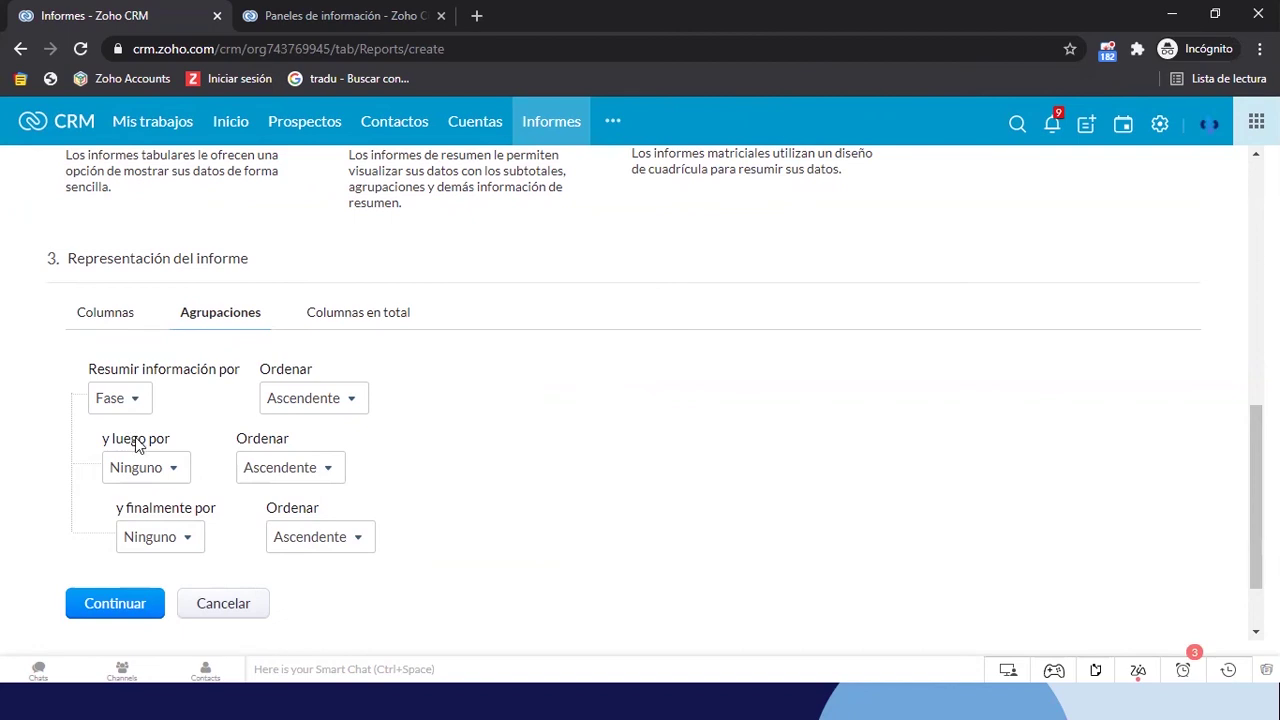
pyautogui.click(168, 477)
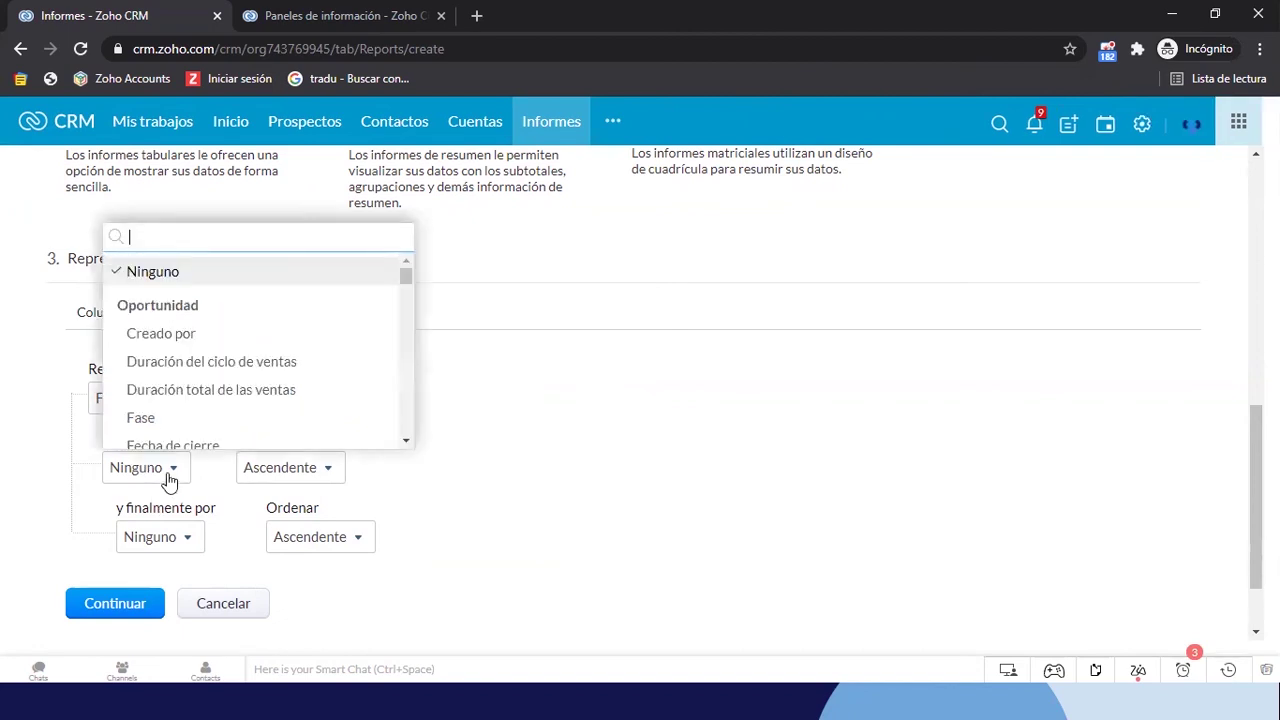
pyautogui.write('pro')
pyautogui.press('BackSpace')
pyautogui.press('BackSpace')
pyautogui.press('BackSpace')
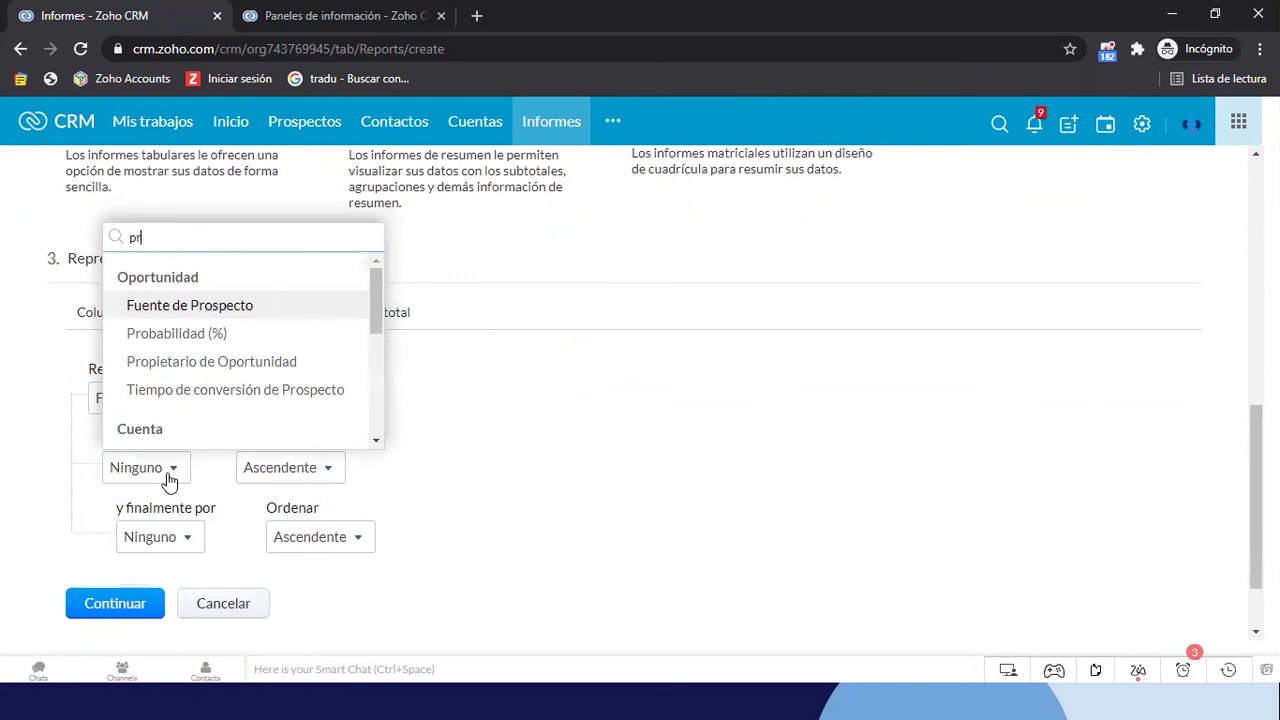
pyautogui.click(680, 420)
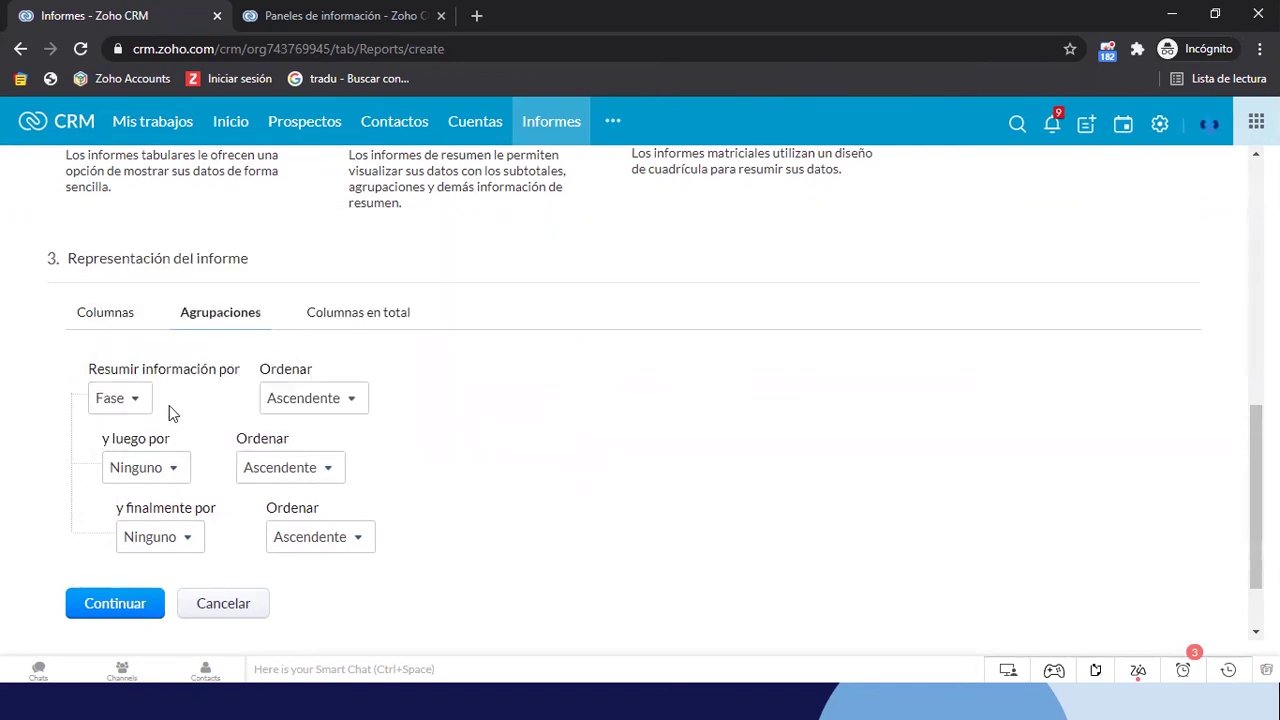
# Group first by Propietario de Oportunidad and then by Fase
pyautogui.click(140, 402)
pyautogui.write('pro')
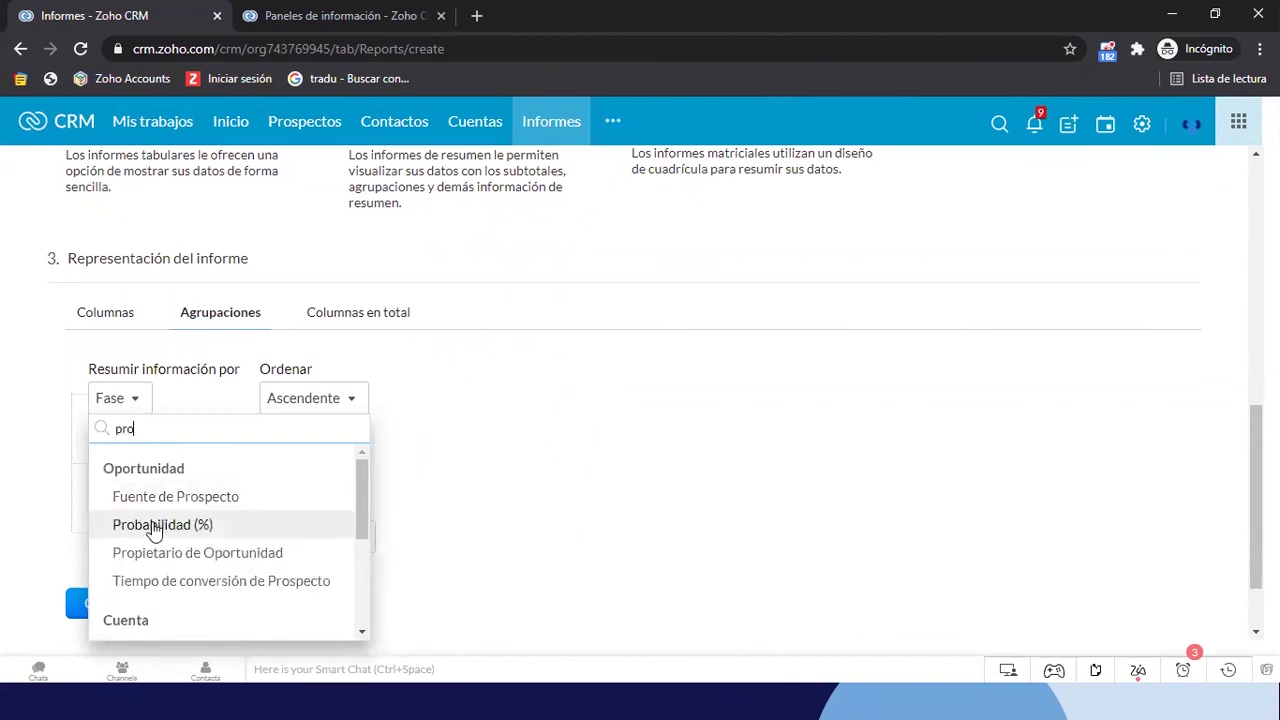
pyautogui.write('p')
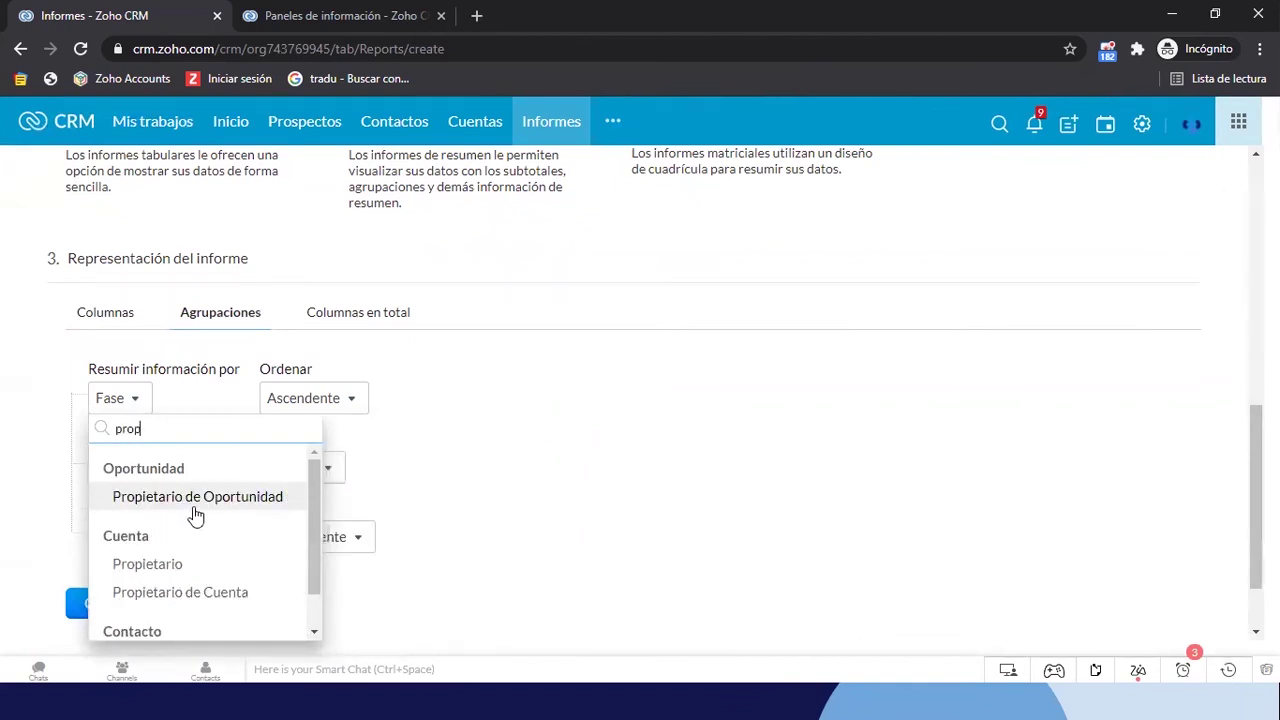
pyautogui.click(208, 500)
pyautogui.click(150, 470)
pyautogui.write('fase')
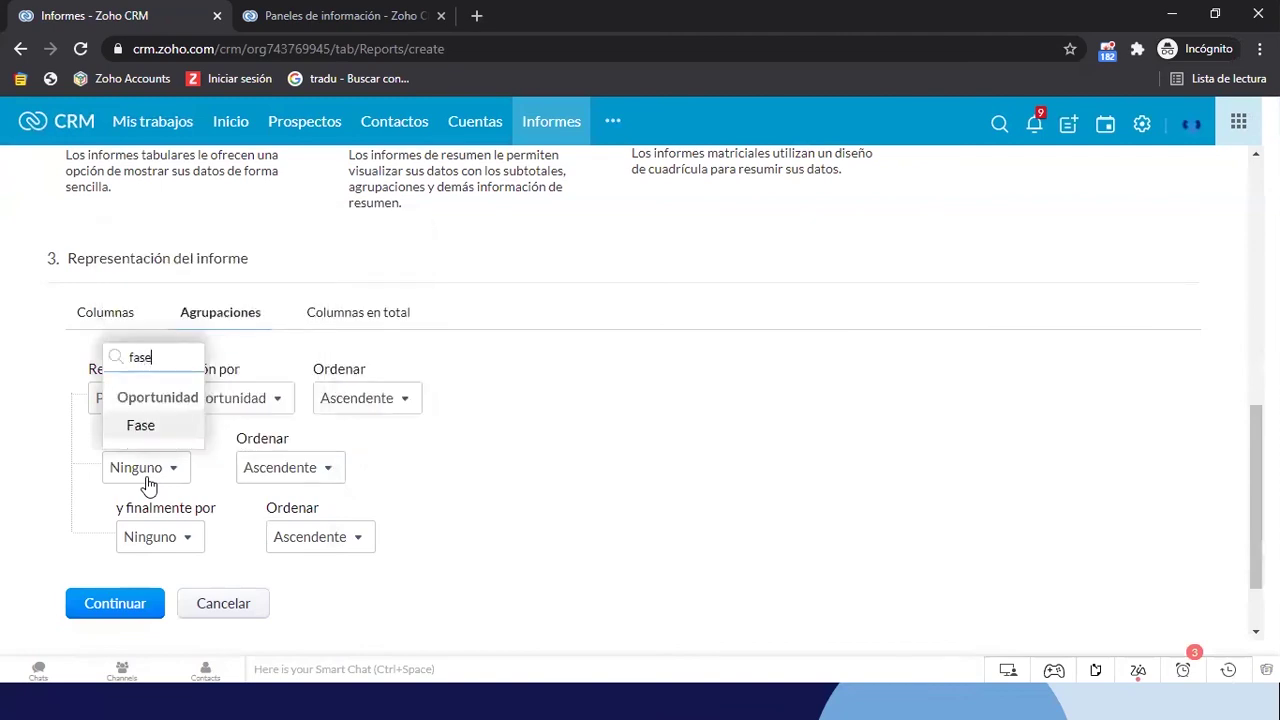
pyautogui.click(148, 430)
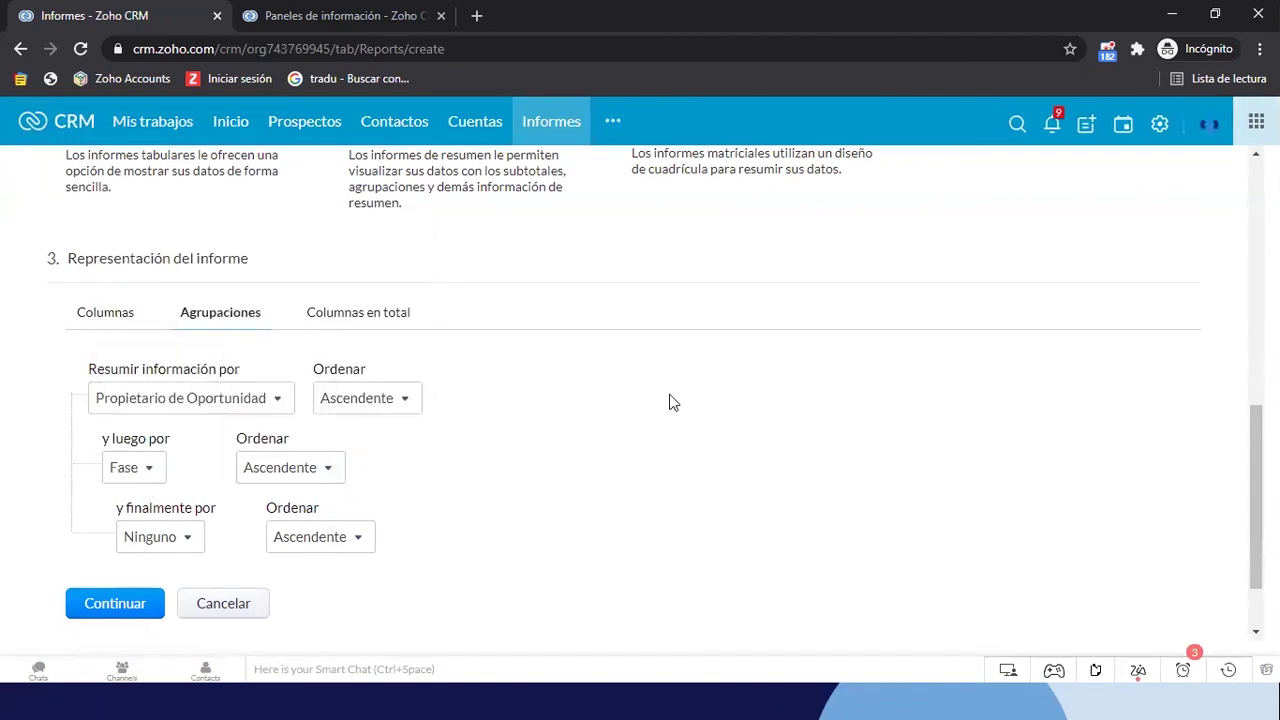
# In Columnas en total, tick Suma and Promedio for Oportunidad - Importe
pyautogui.click(371, 316)
pyautogui.scroll(-1, 600, 396)
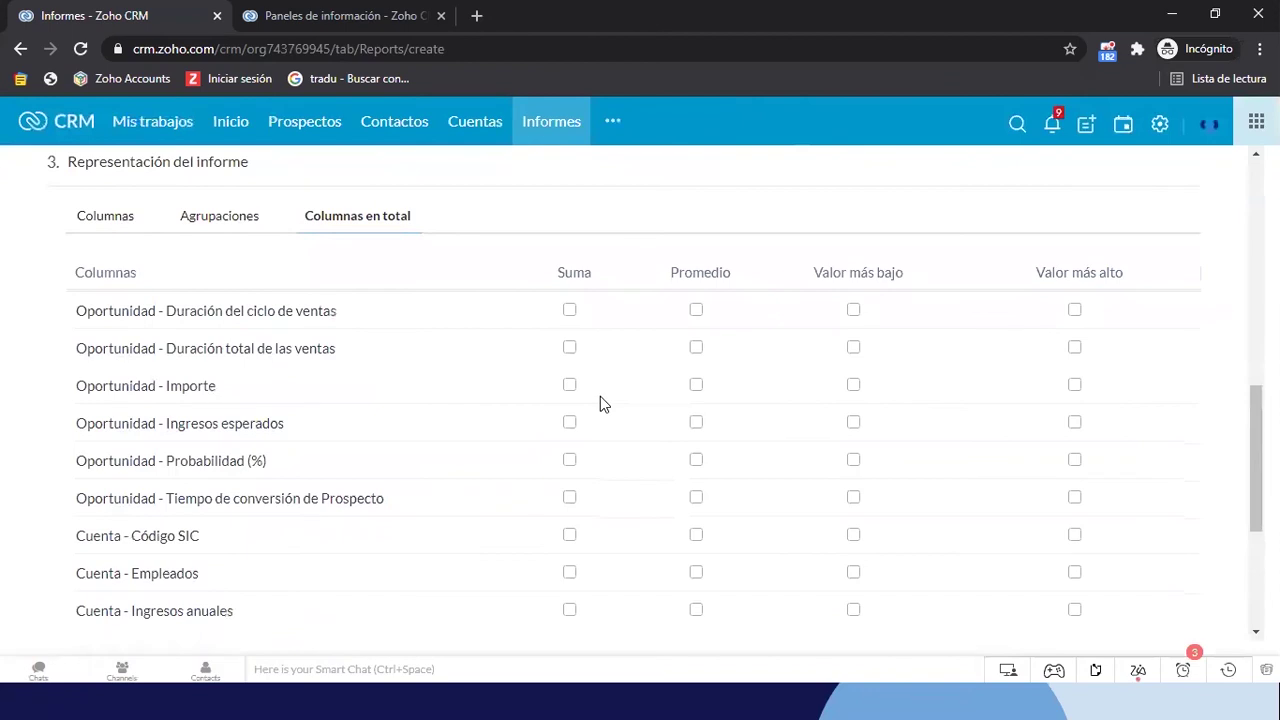
pyautogui.scroll(-1, 493, 471)
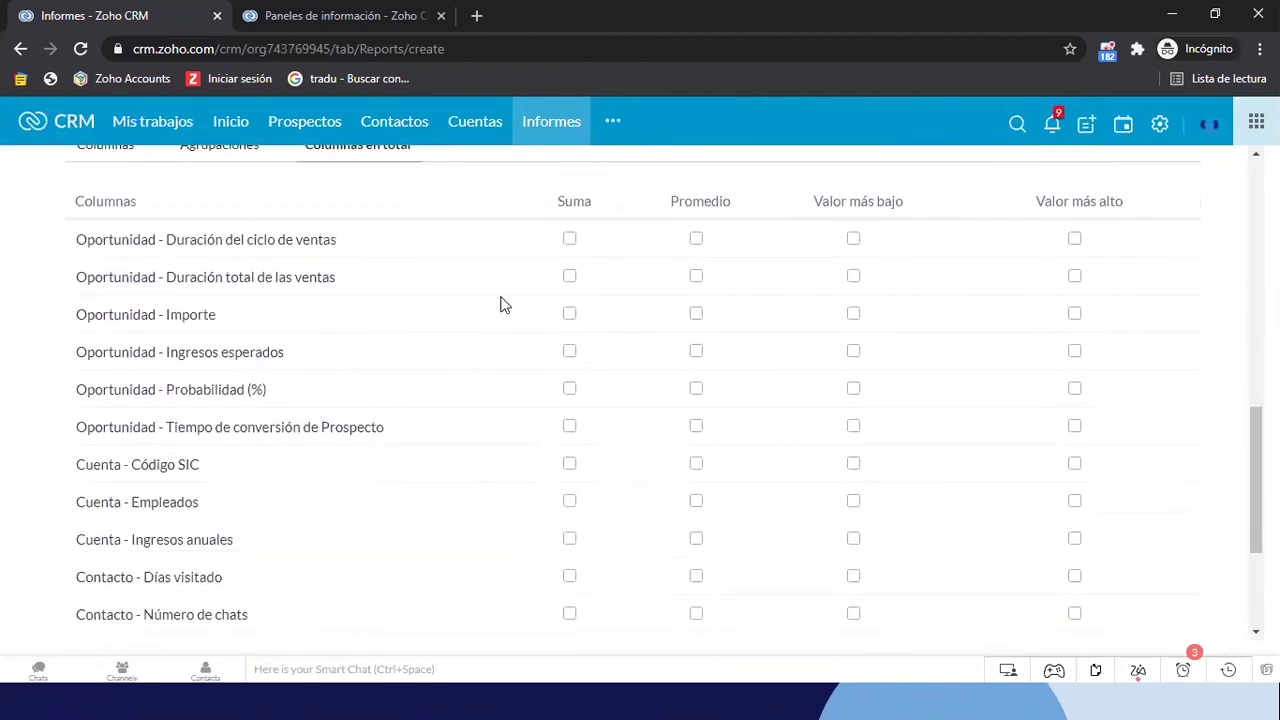
pyautogui.scroll(-1, 444, 350)
pyautogui.scroll(1, 658, 266)
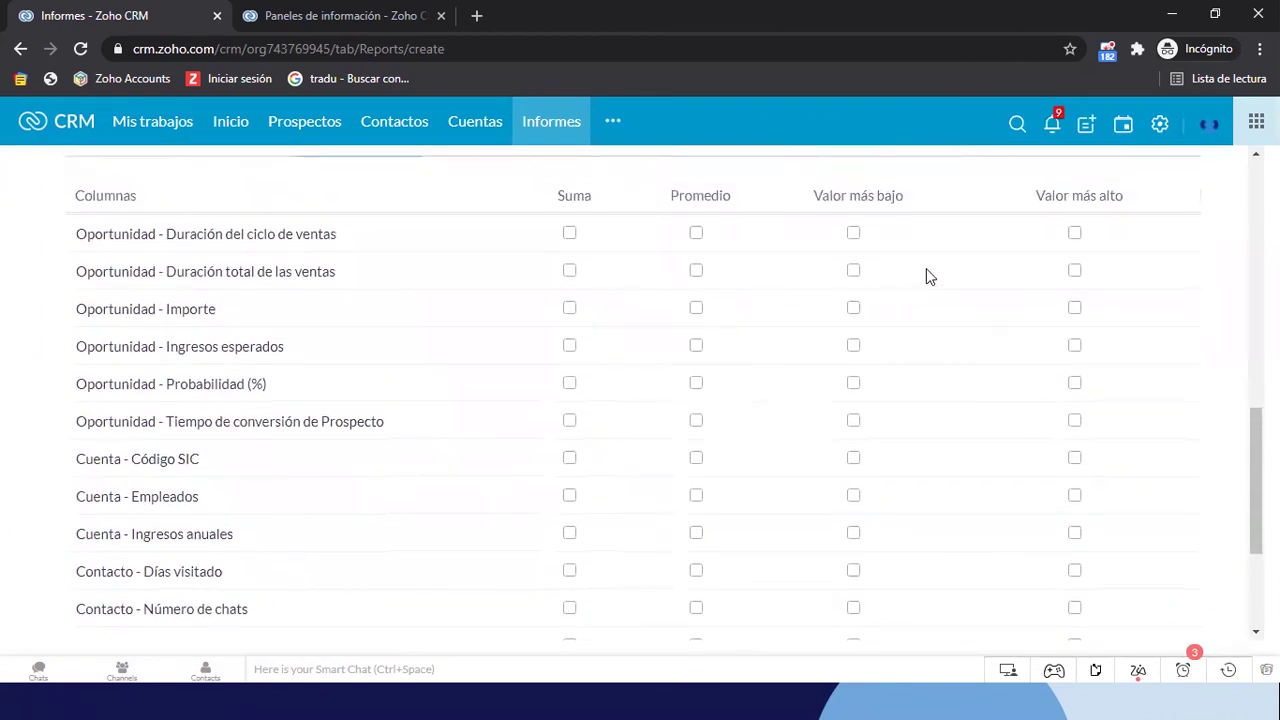
pyautogui.scroll(-1, 457, 374)
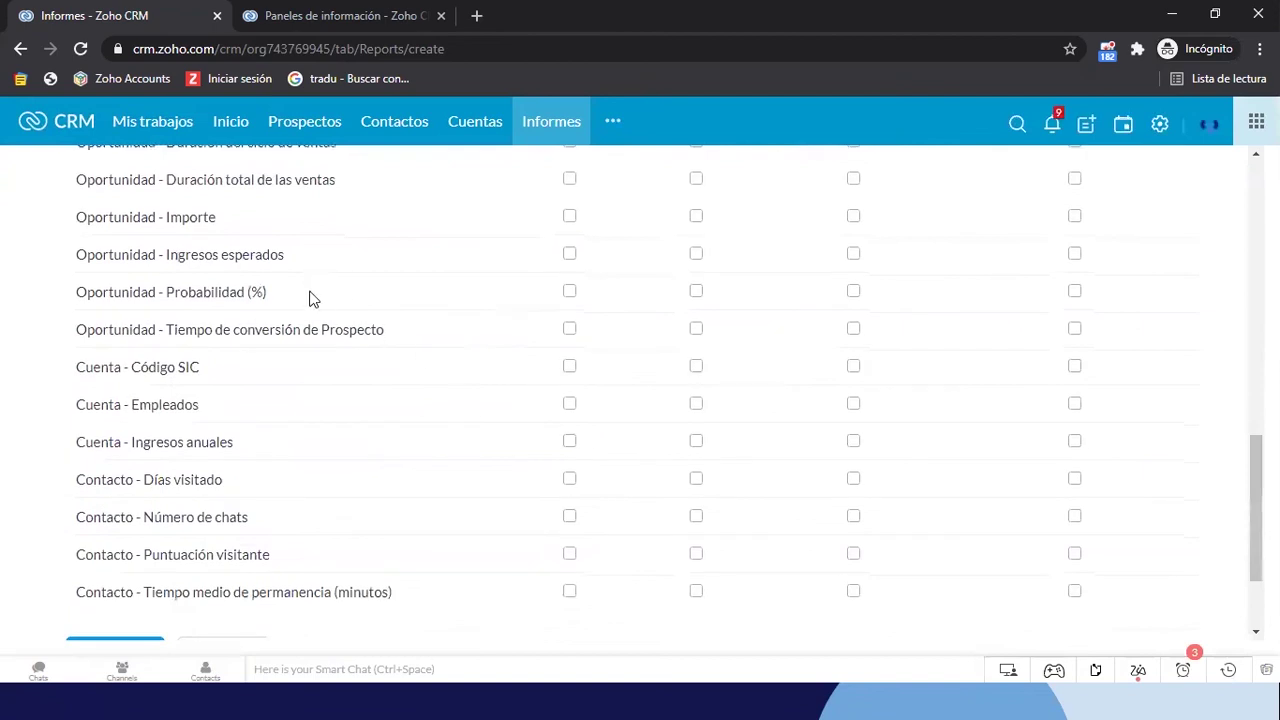
pyautogui.scroll(-1, 277, 443)
pyautogui.scroll(1, 277, 443)
pyautogui.scroll(2, 277, 443)
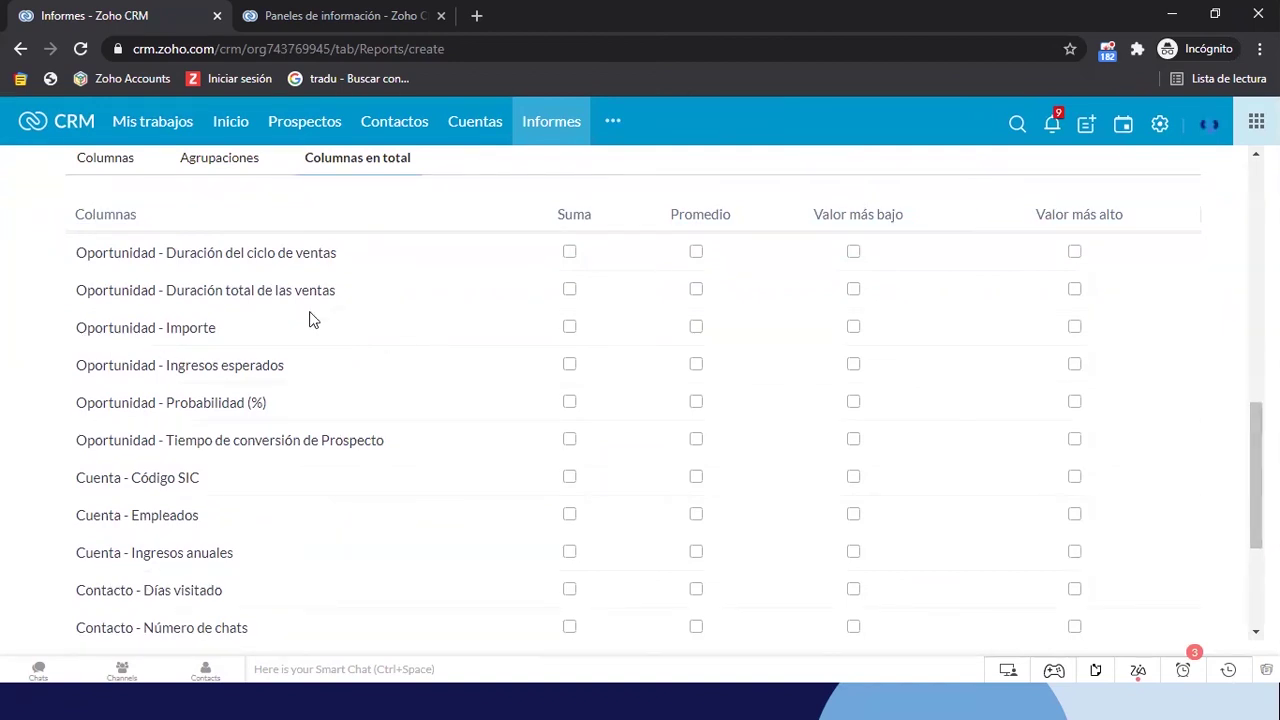
pyautogui.click(569, 330)
pyautogui.click(696, 330)
pyautogui.scroll(-3, 426, 414)
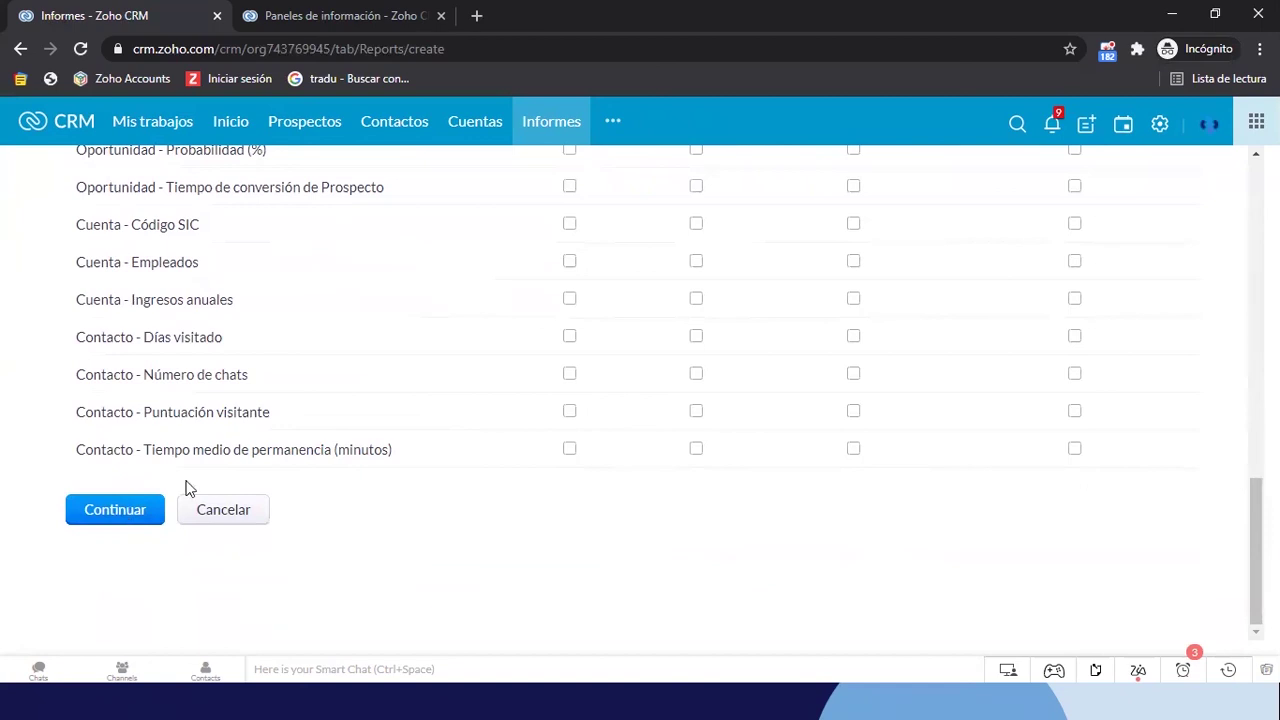
# Add an advanced filter on Fase with the 'no está' condition
pyautogui.click(115, 511)
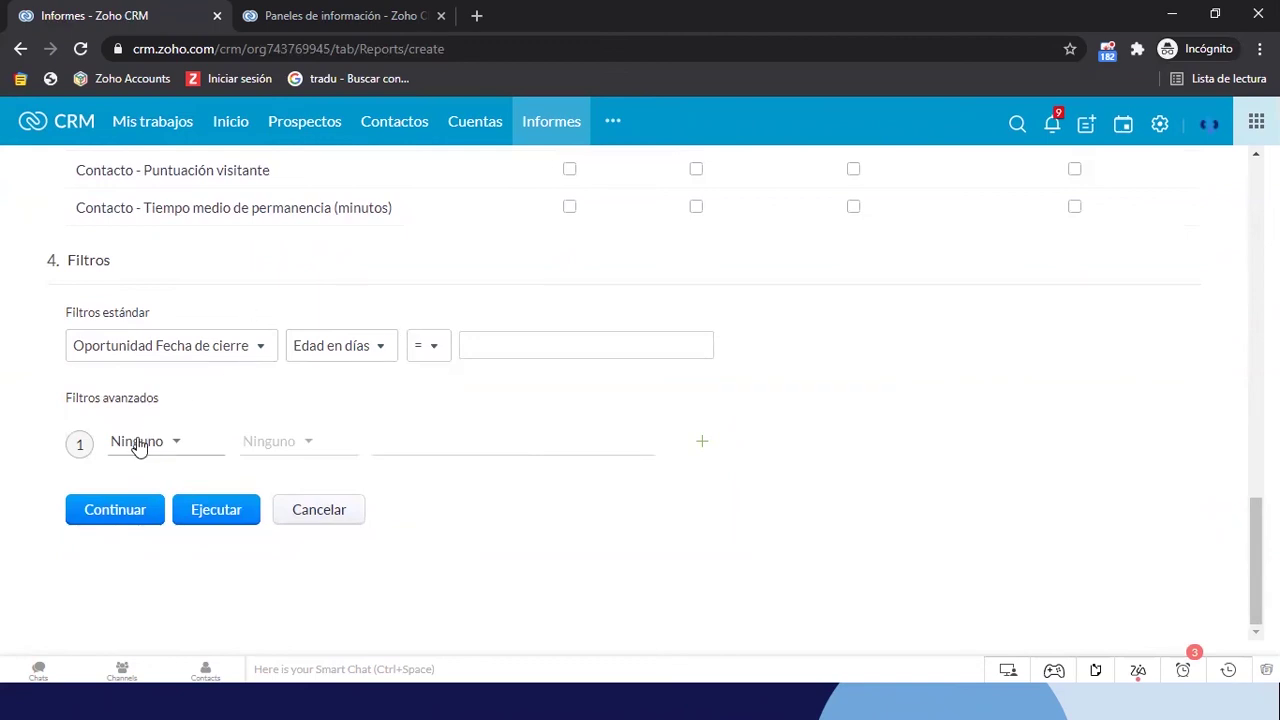
pyautogui.click(138, 445)
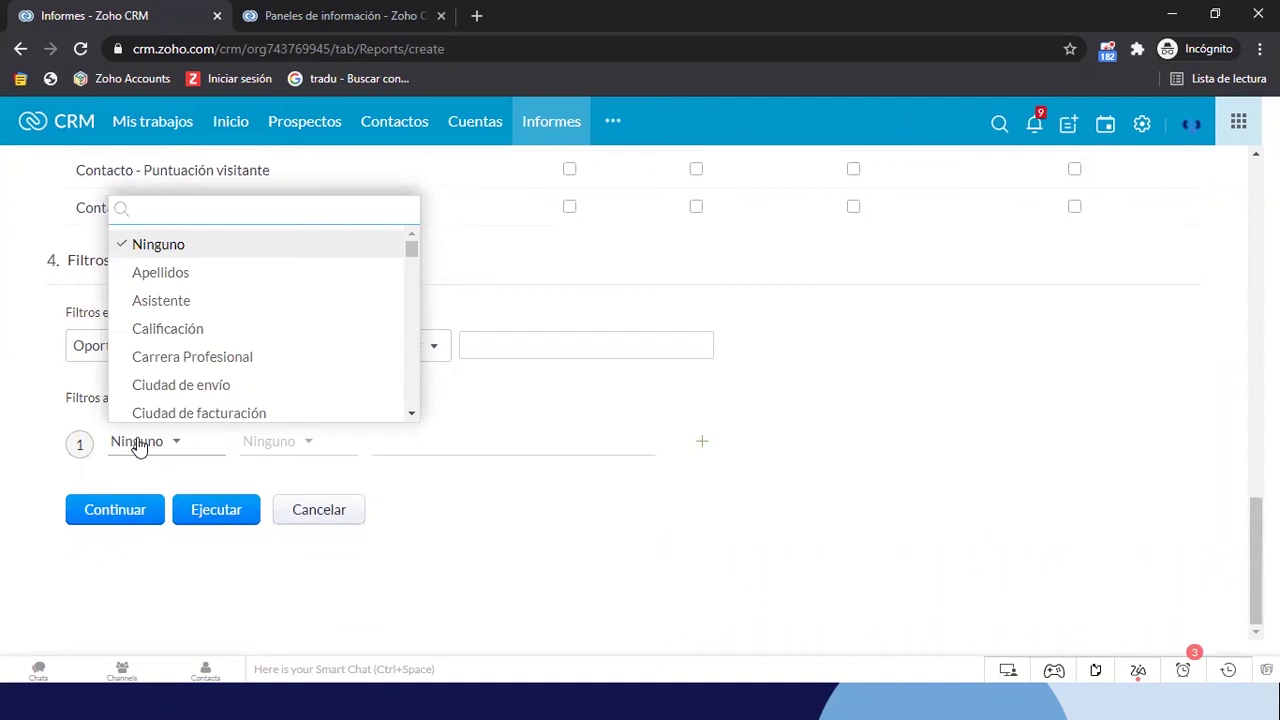
pyautogui.write('a')
pyautogui.press('BackSpace')
pyautogui.write('fase')
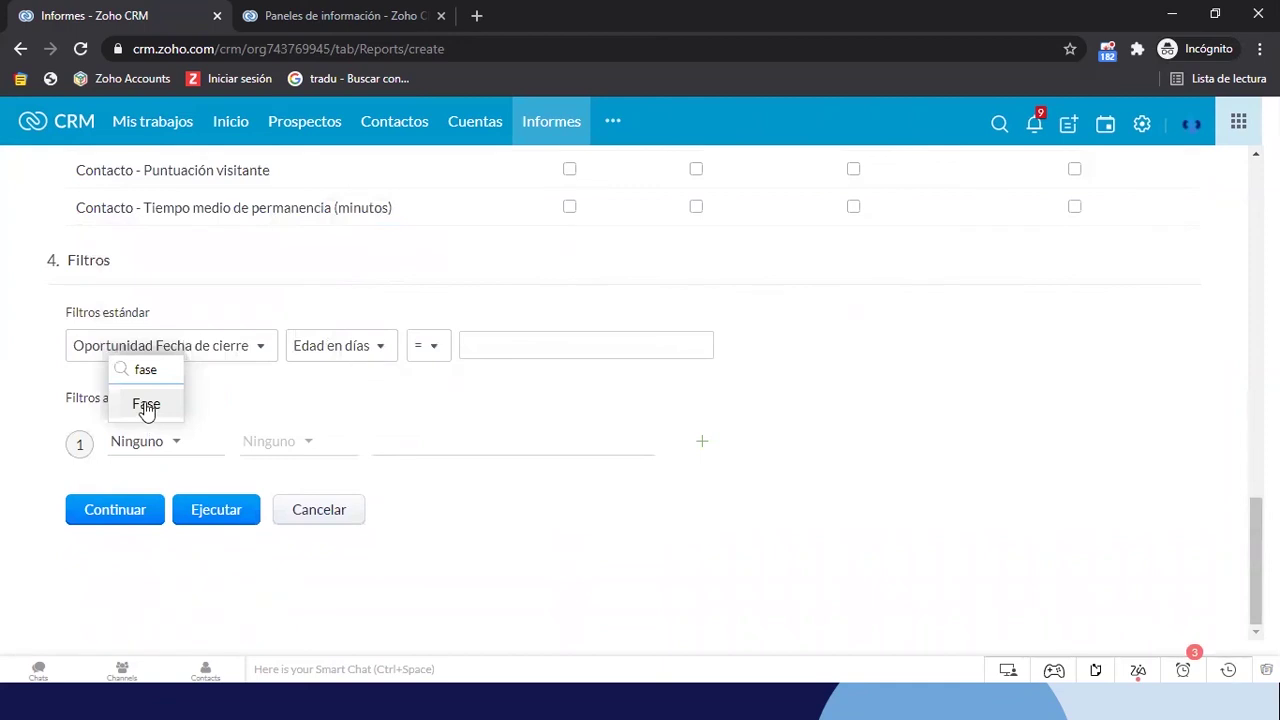
pyautogui.click(145, 404)
pyautogui.click(280, 446)
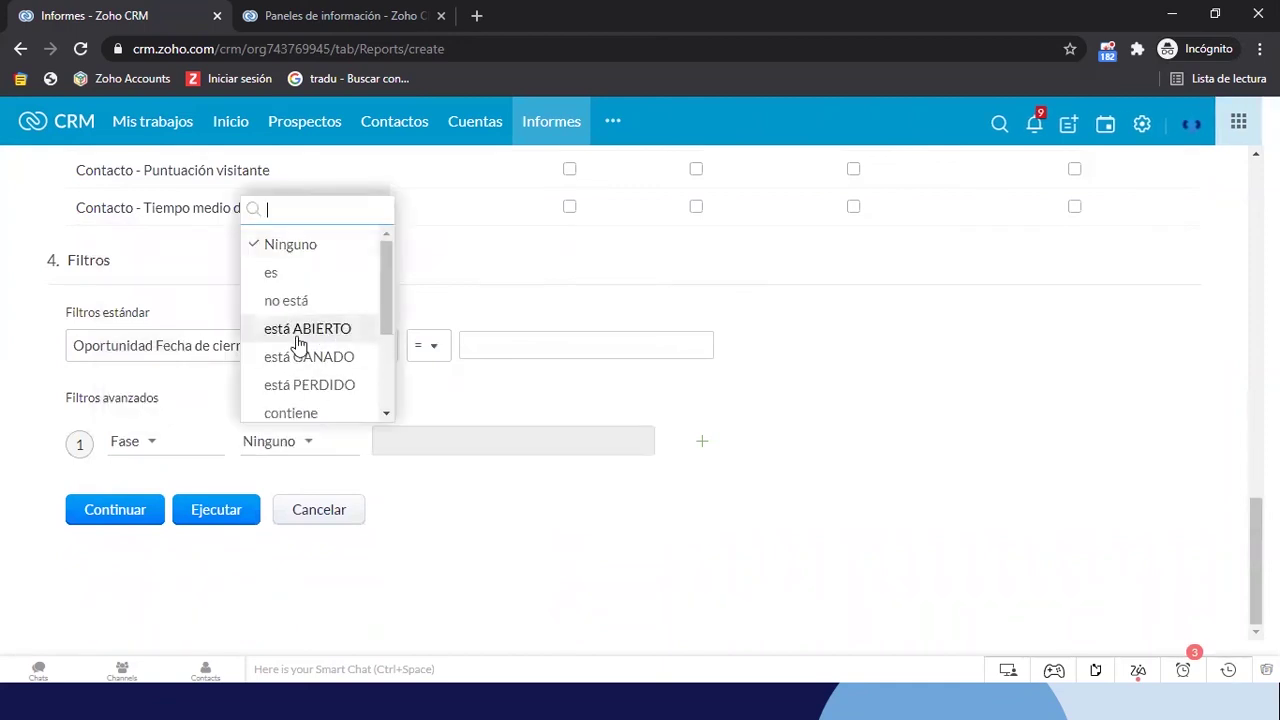
pyautogui.scroll(-1, 300, 345)
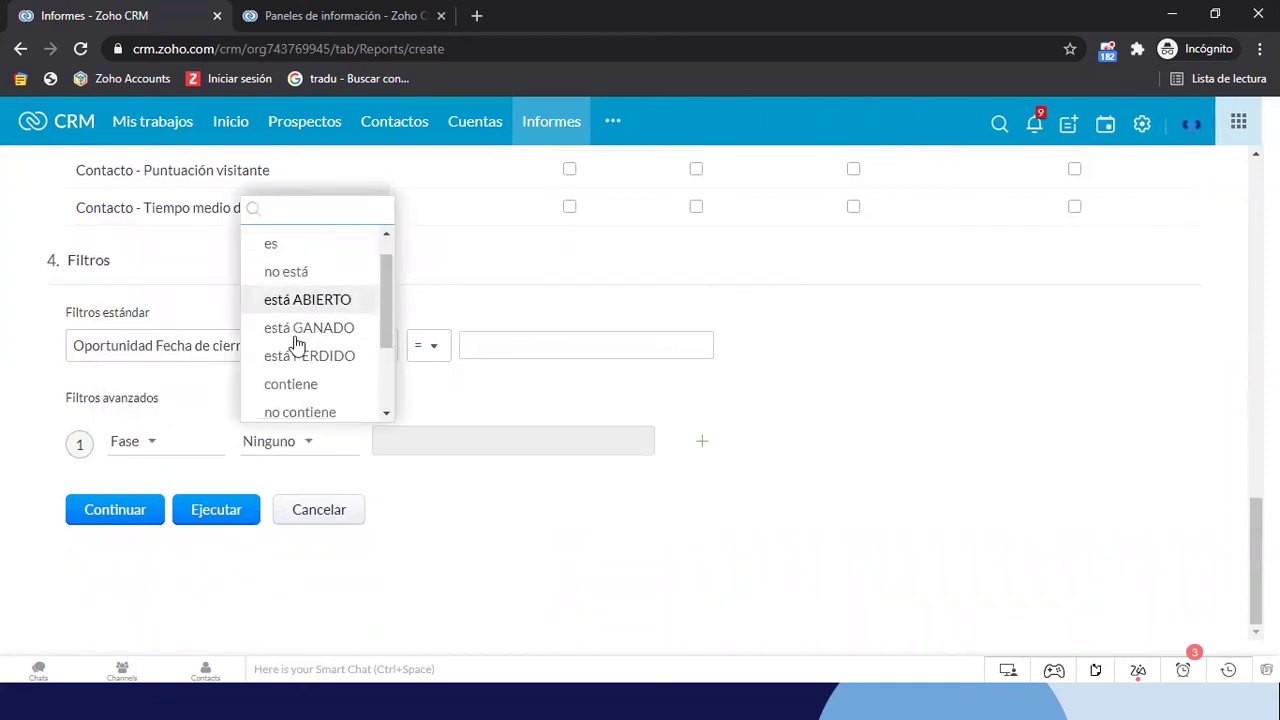
pyautogui.click(305, 281)
# Select Cerrada Ganada, Cerrada Perdida and Perdida por Competencia as the excluded stages
pyautogui.click(397, 440)
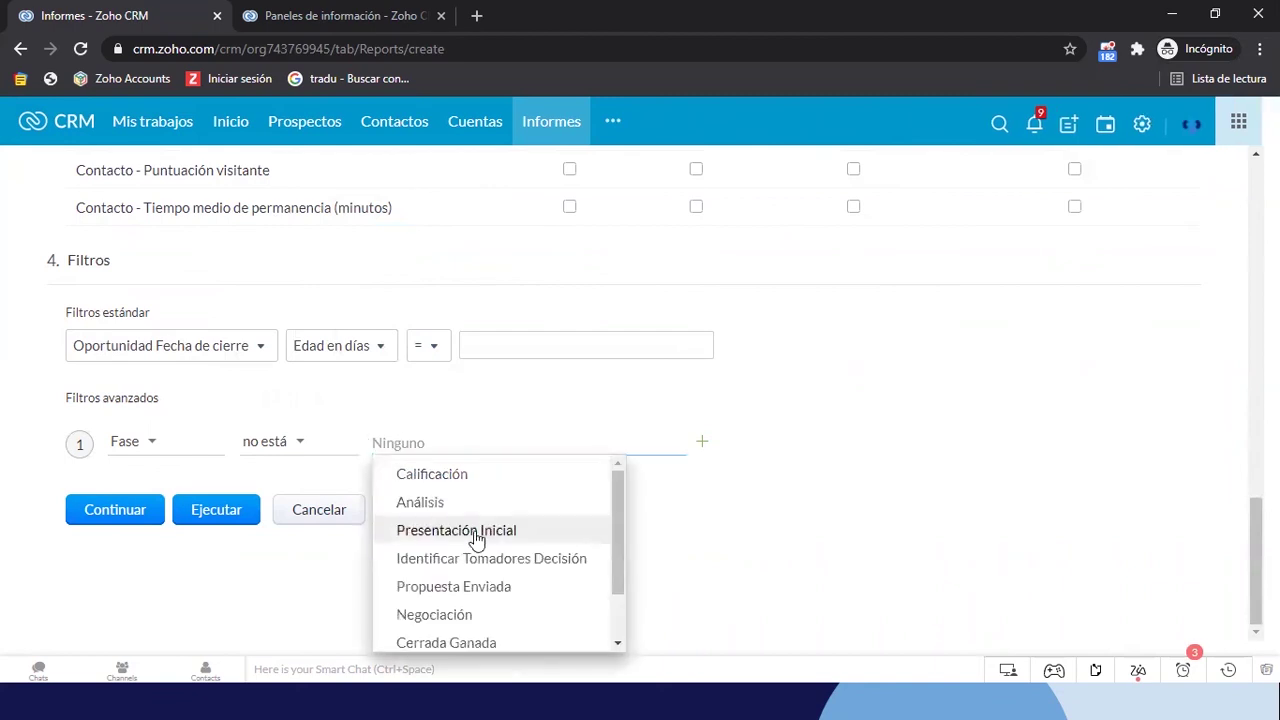
pyautogui.scroll(-2, 478, 553)
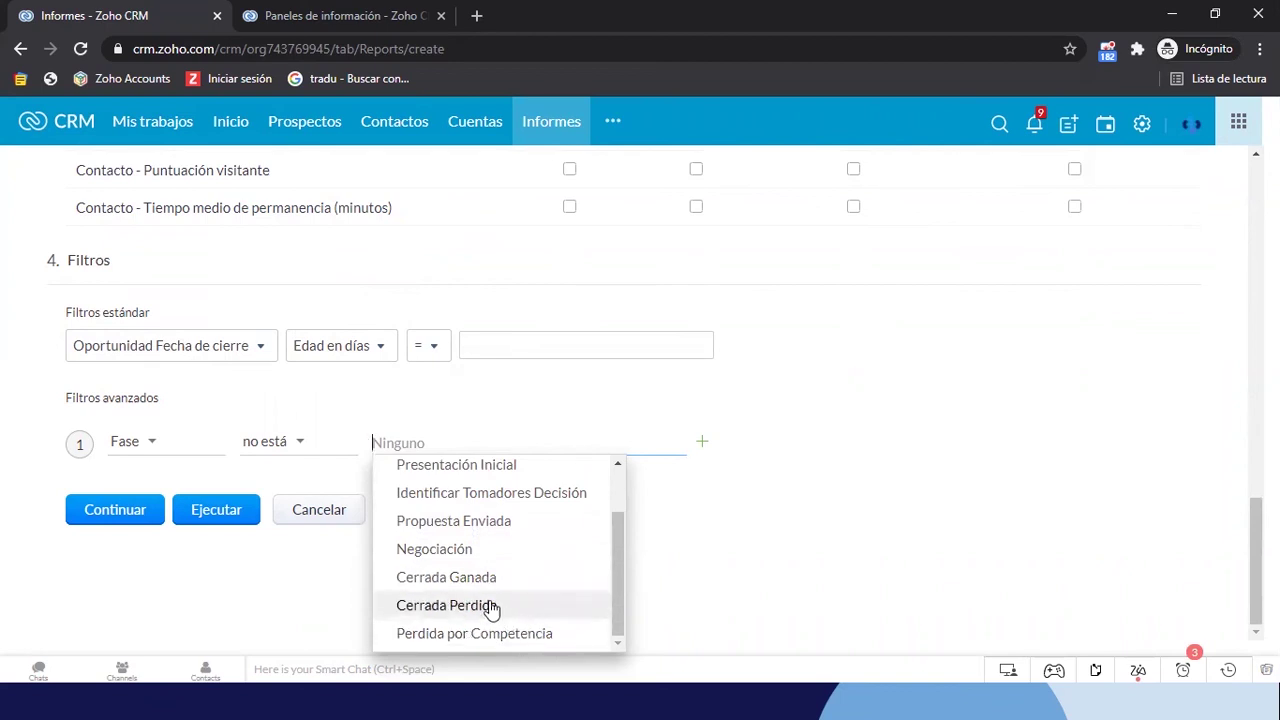
pyautogui.click(432, 582)
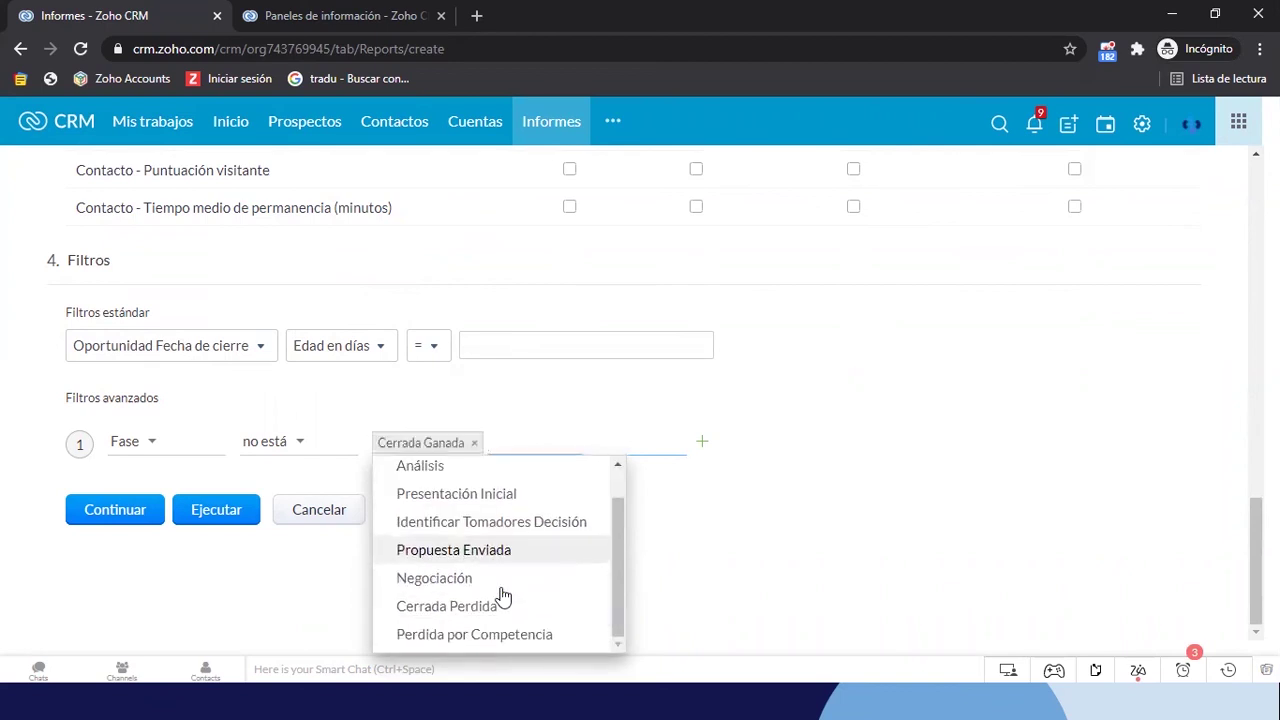
pyautogui.click(480, 606)
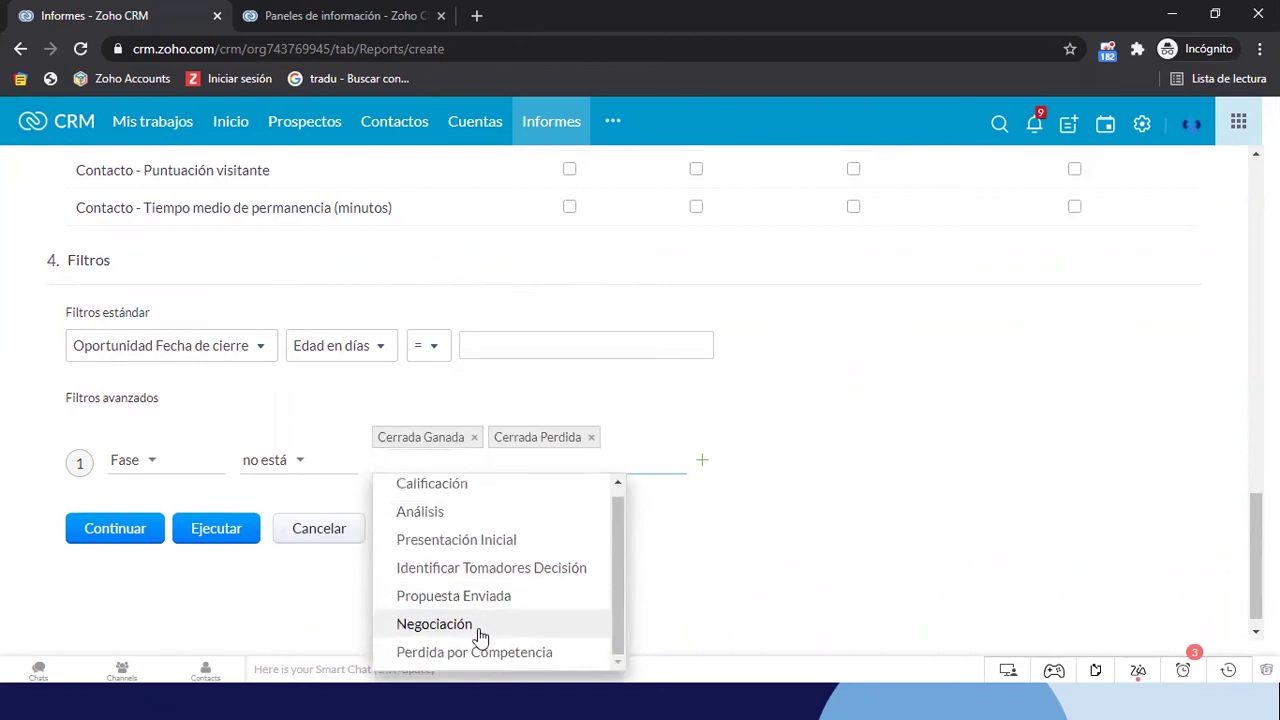
pyautogui.click(477, 650)
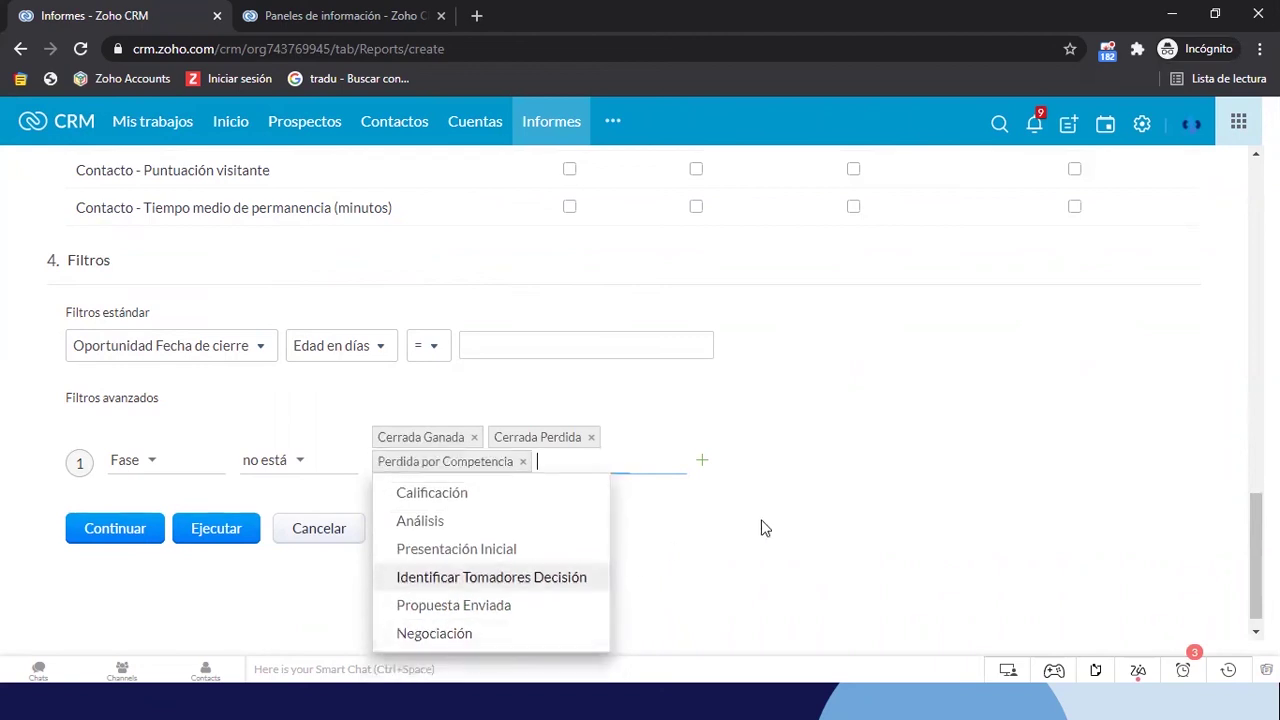
pyautogui.click(812, 411)
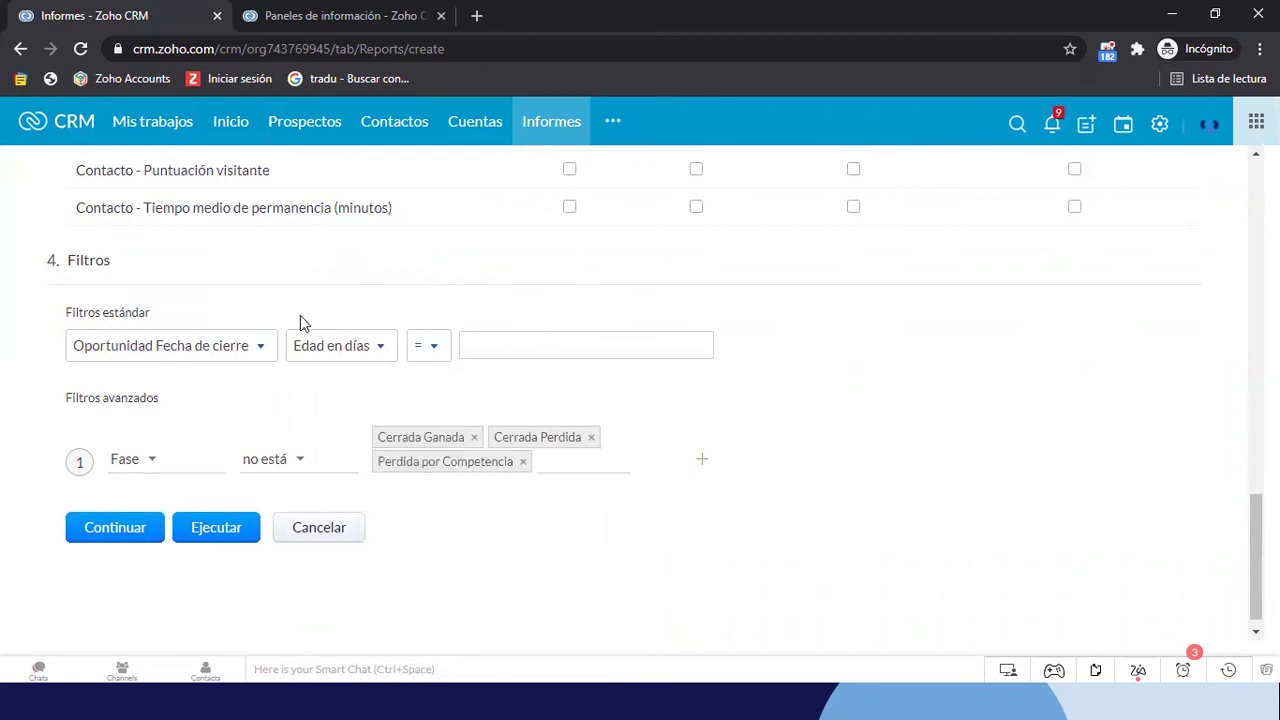
pyautogui.click(702, 459)
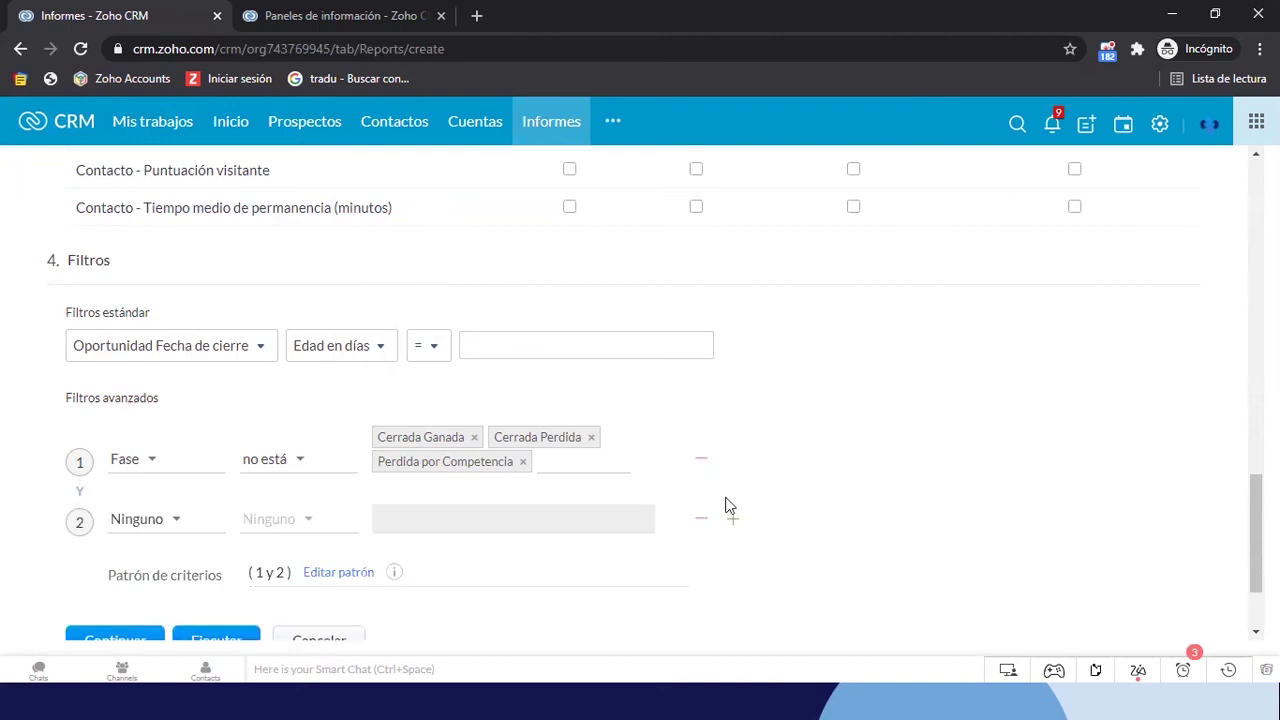
pyautogui.click(701, 519)
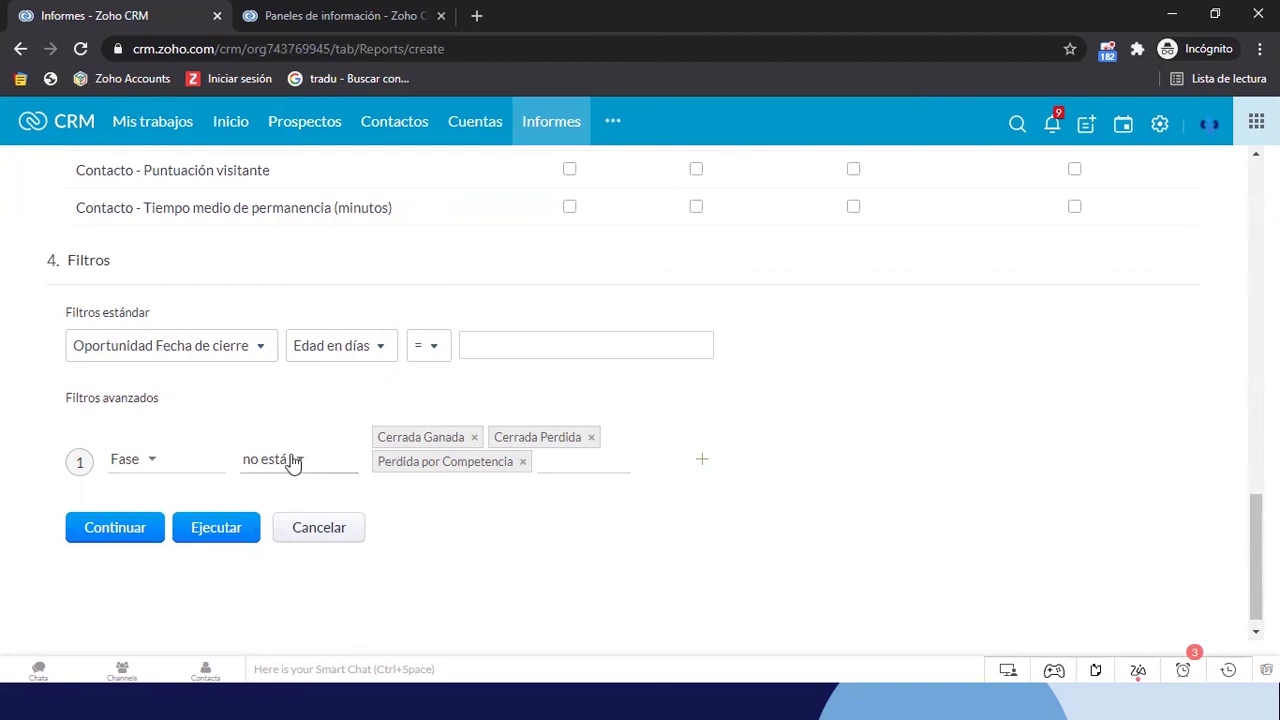
pyautogui.click(243, 365)
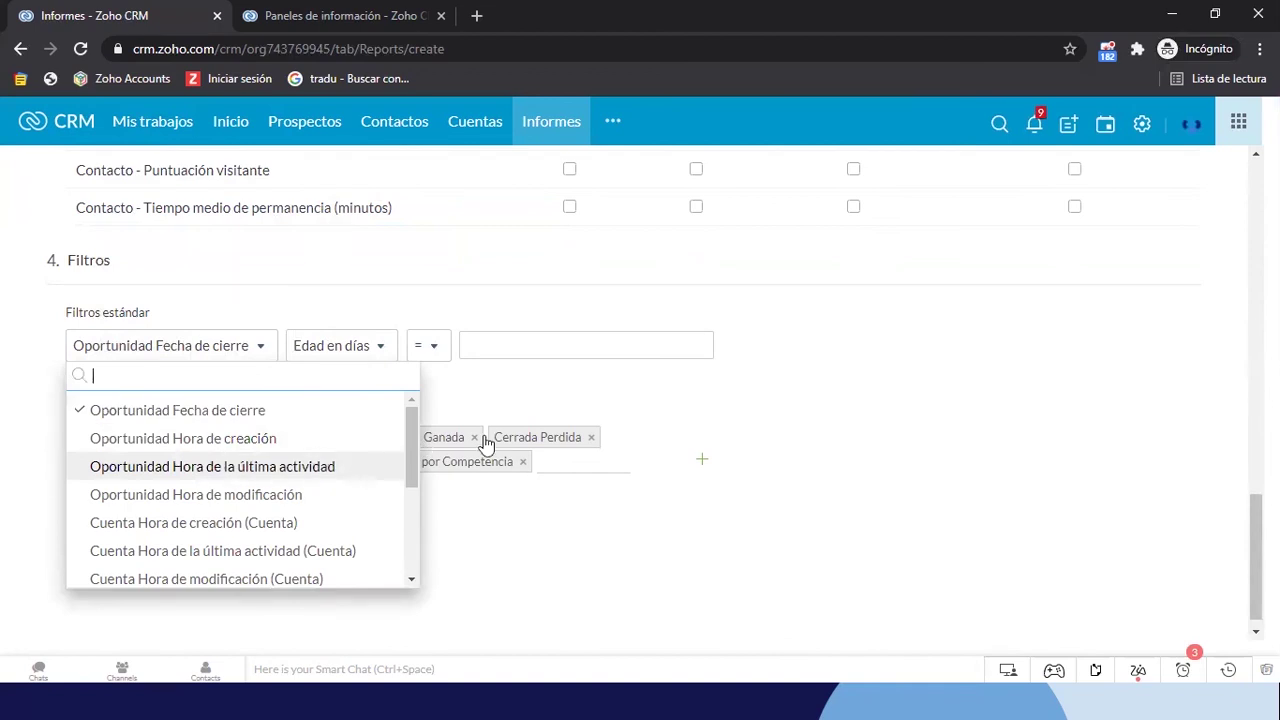
pyautogui.click(866, 363)
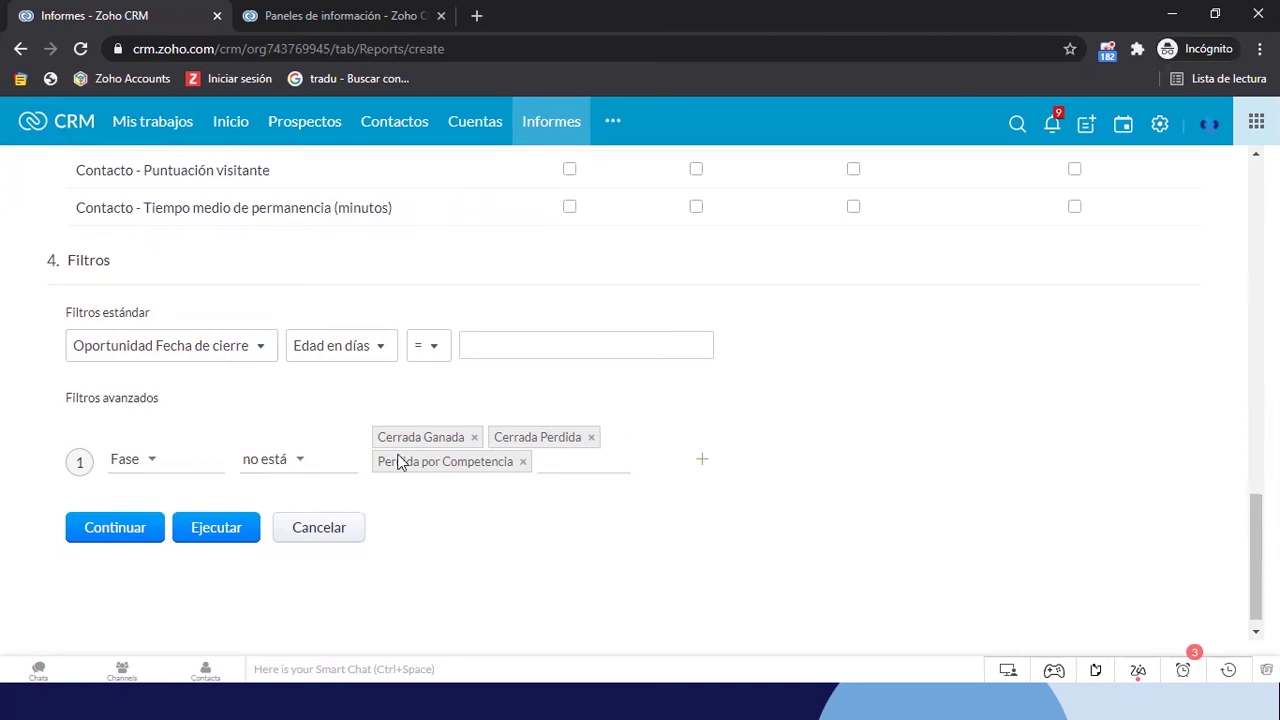
# Create a new report folder named Workshop Zoho CRM and file the report in it
pyautogui.click(139, 529)
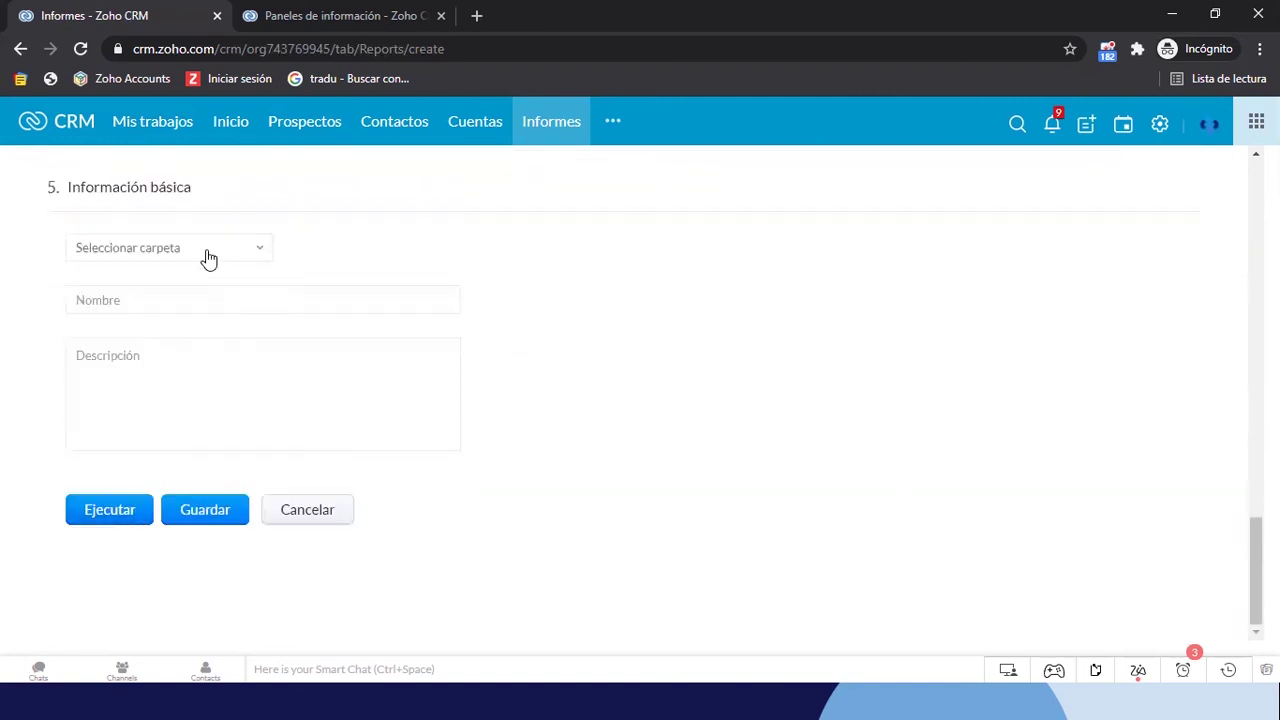
pyautogui.click(208, 257)
pyautogui.scroll(-5, 163, 409)
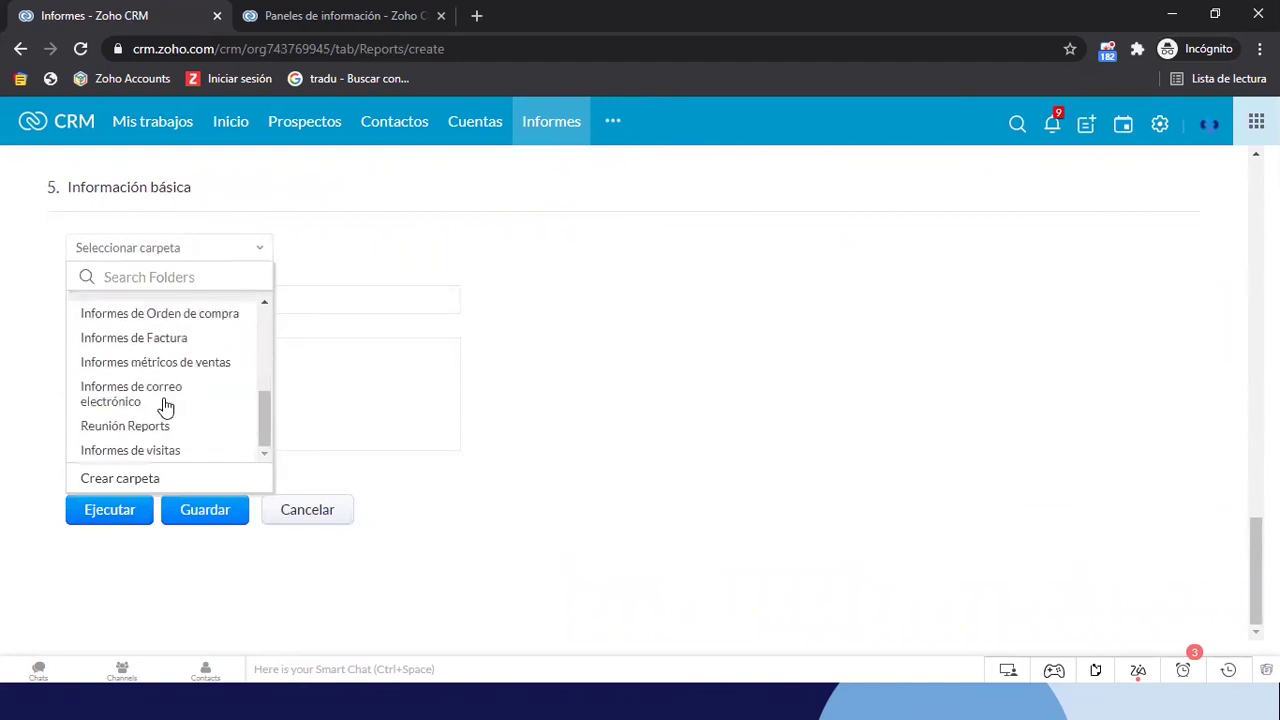
pyautogui.click(131, 477)
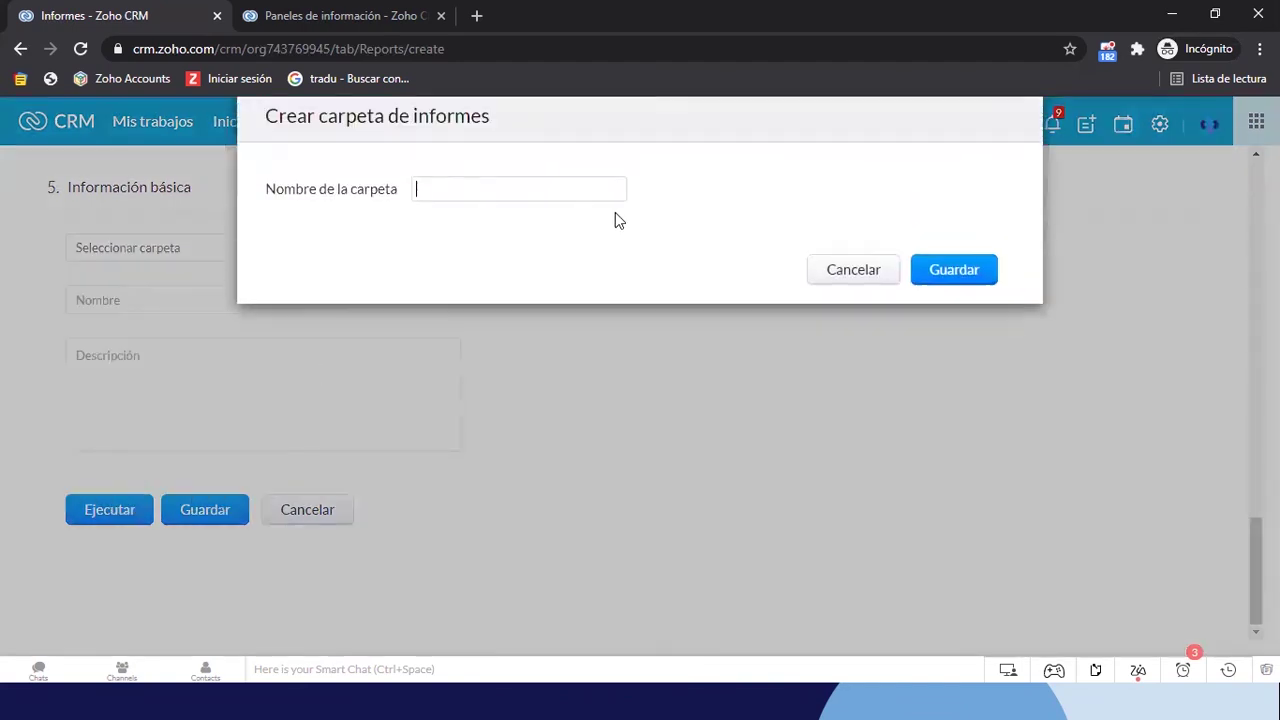
pyautogui.write('Worksh')
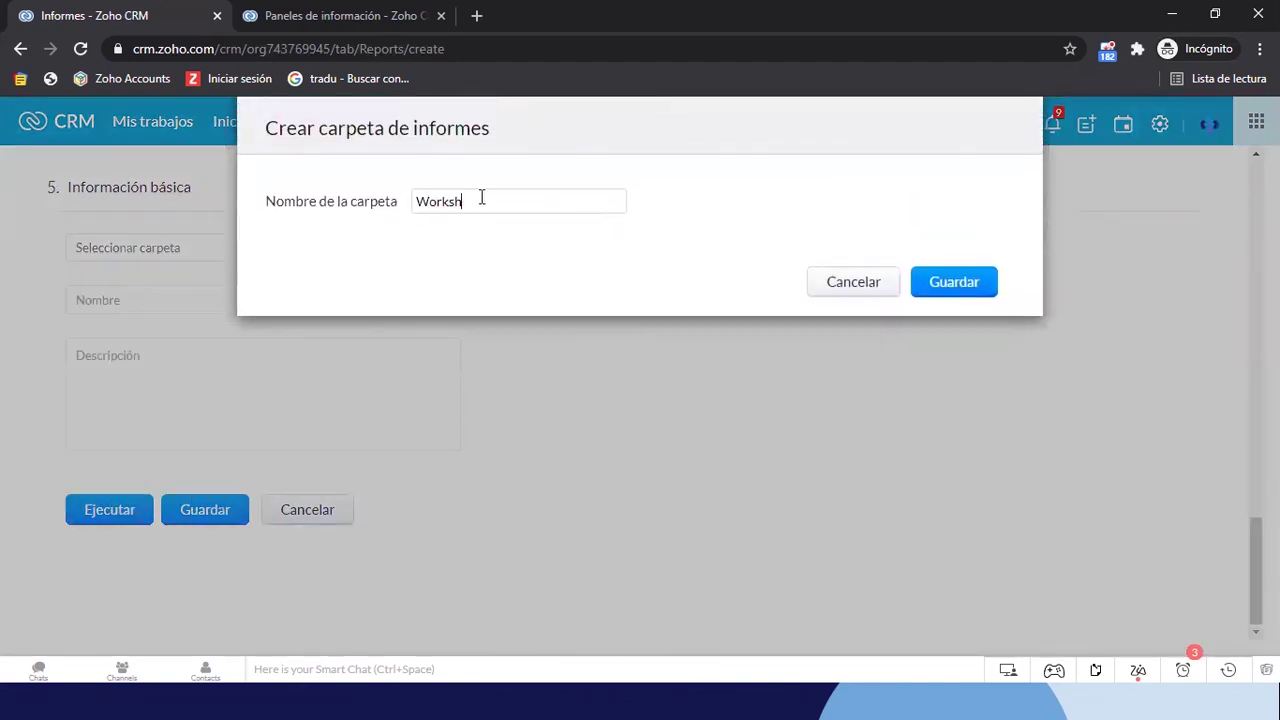
pyautogui.write('op Zoho CRM')
pyautogui.click(953, 284)
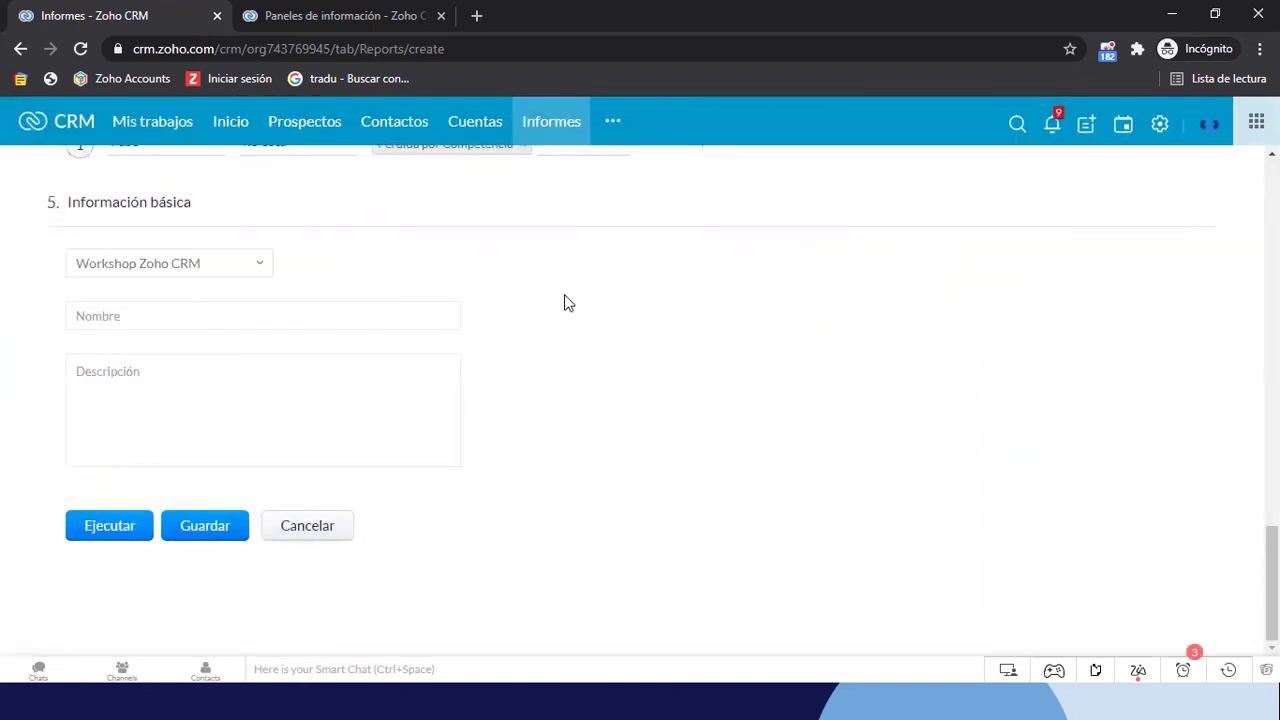
# Name the report 'Oportunidad Abiertas - Agrupadas por Fase y Asesor' and paste that name as its description
pyautogui.write('Oportunidad Abiertas - Agrupafas')
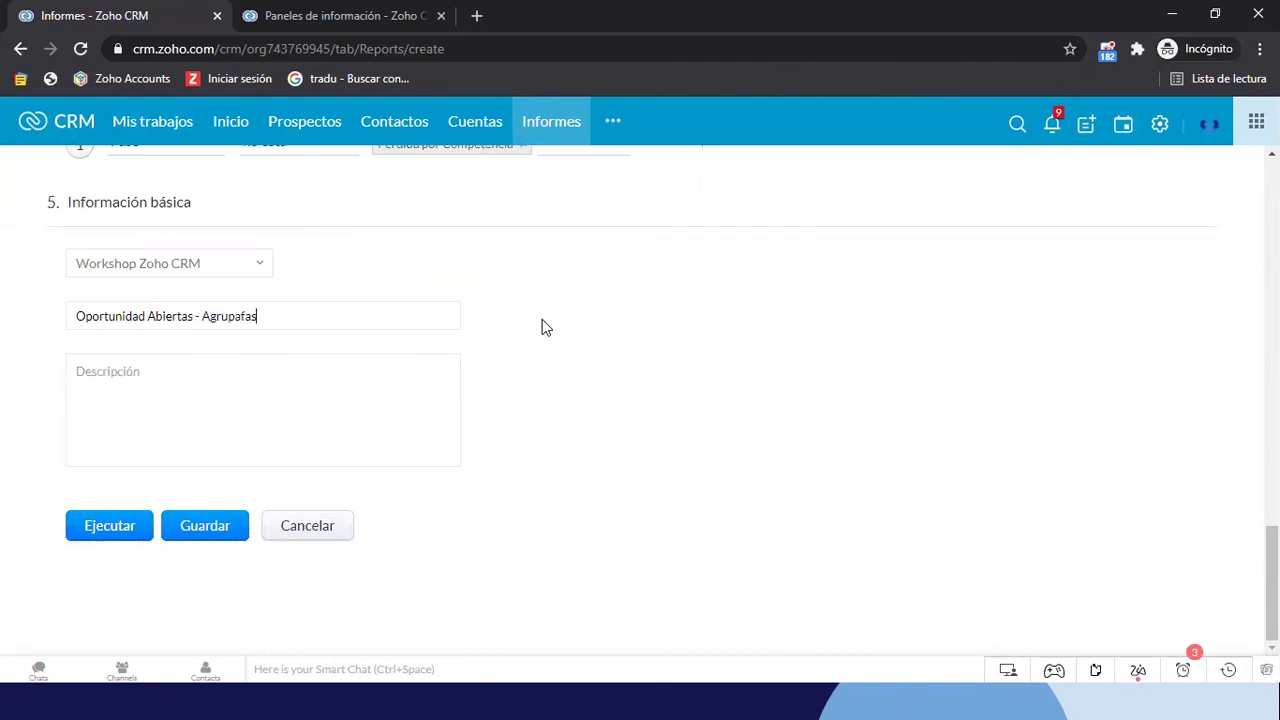
pyautogui.press('BackSpace')
pyautogui.press('BackSpace')
pyautogui.write('esor')
pyautogui.moveTo(406, 317); pyautogui.dragTo(77, 317)
pyautogui.hotkey('ctrl', 'c')
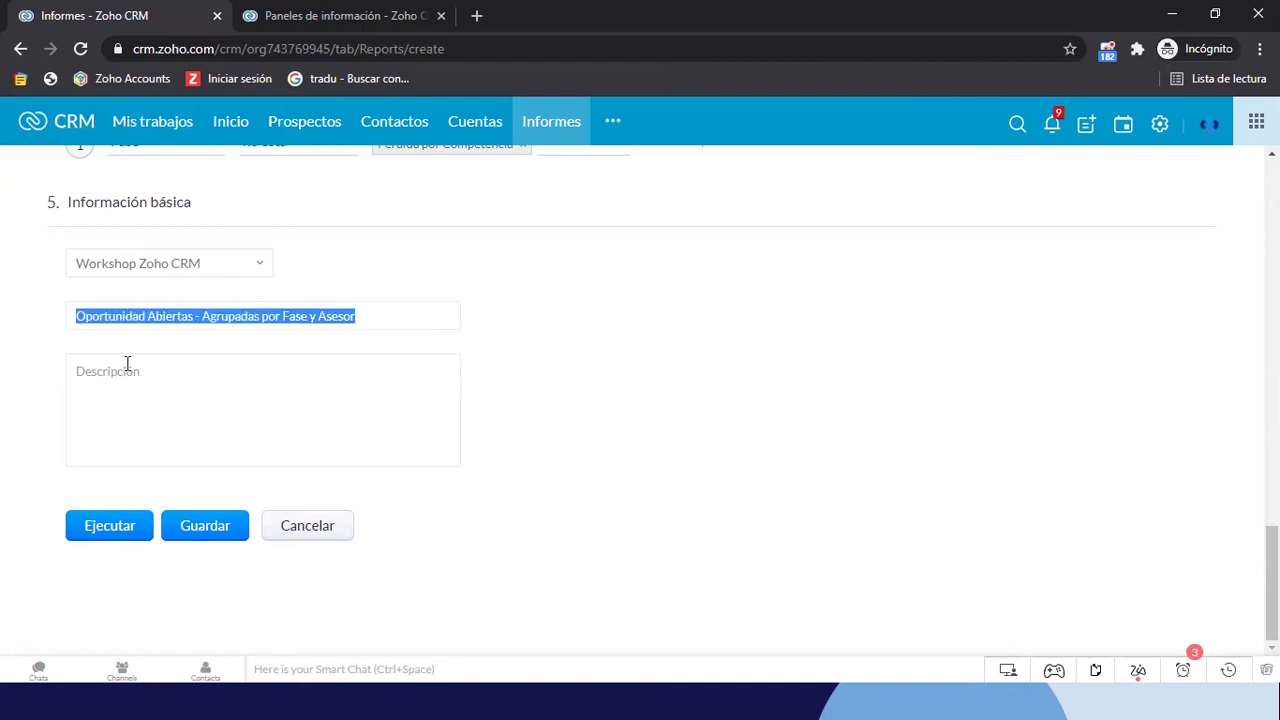
pyautogui.click(134, 395)
pyautogui.hotkey('ctrl', 'v')
# Save the report, return to Informes and scroll the folder sidebar to Workshop Zoho CRM
pyautogui.click(193, 530)
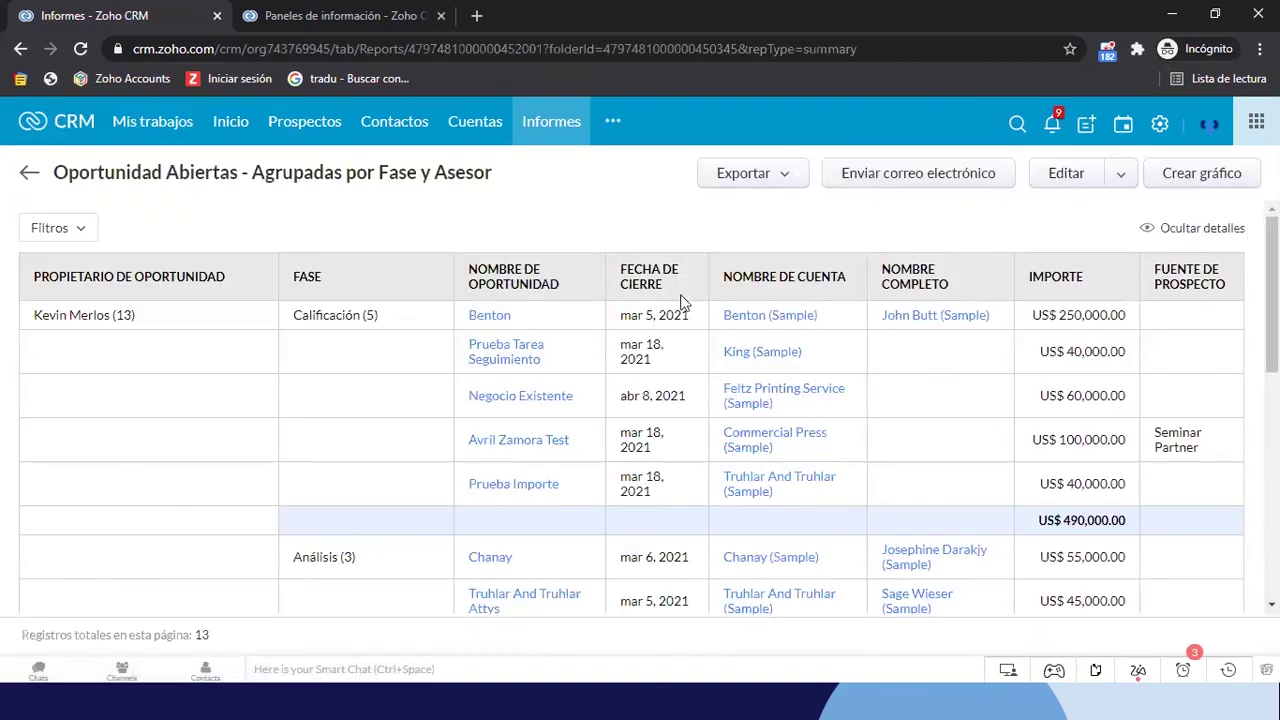
pyautogui.click(545, 124)
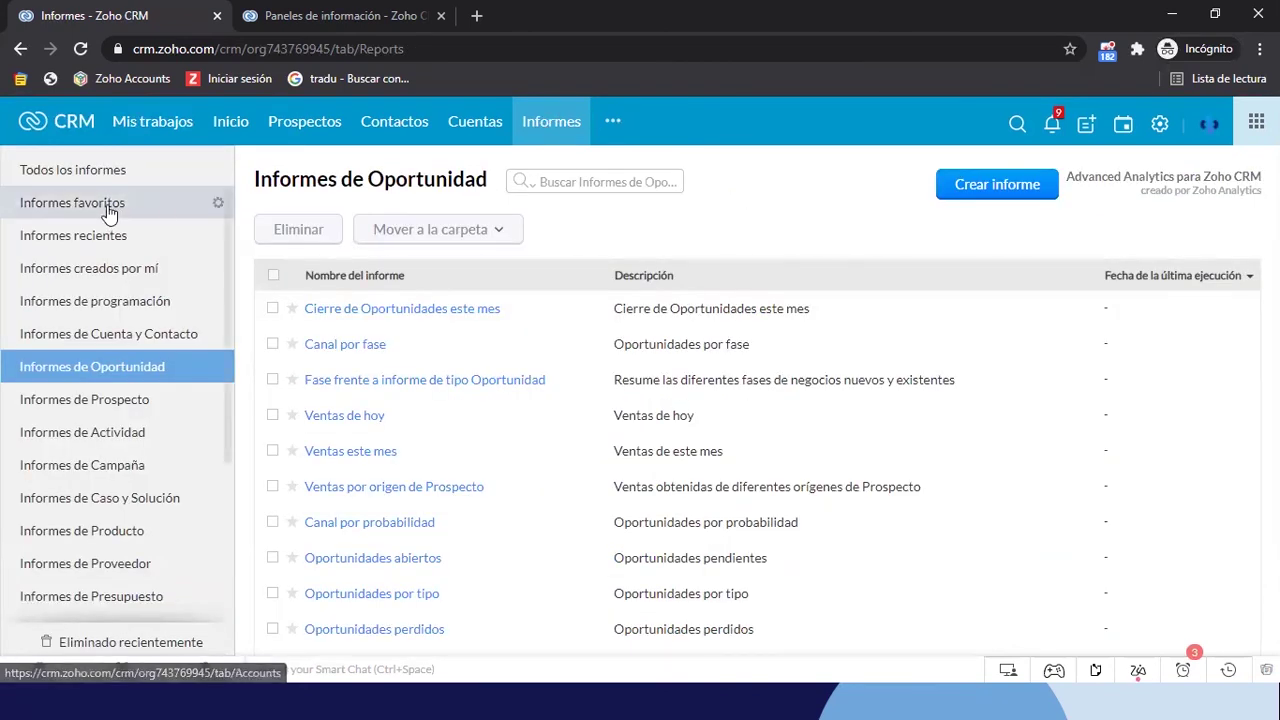
pyautogui.scroll(-5, 86, 391)
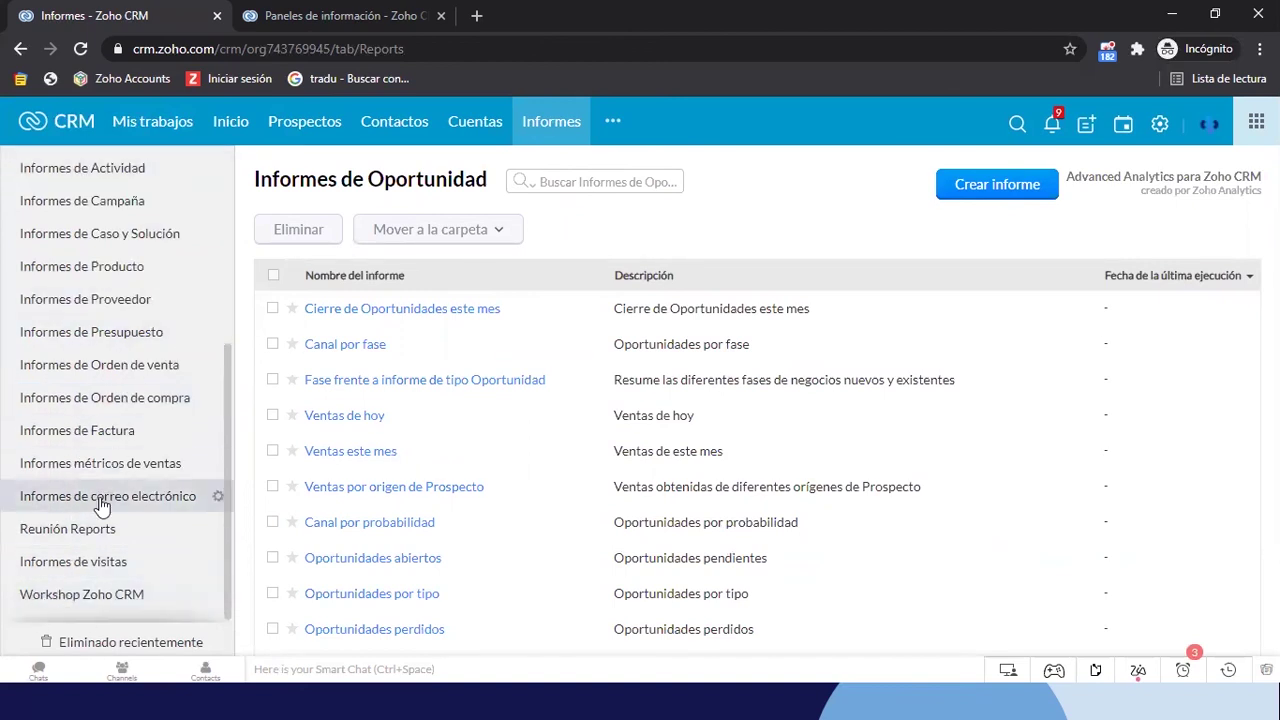
pyautogui.scroll(1, 216, 590)
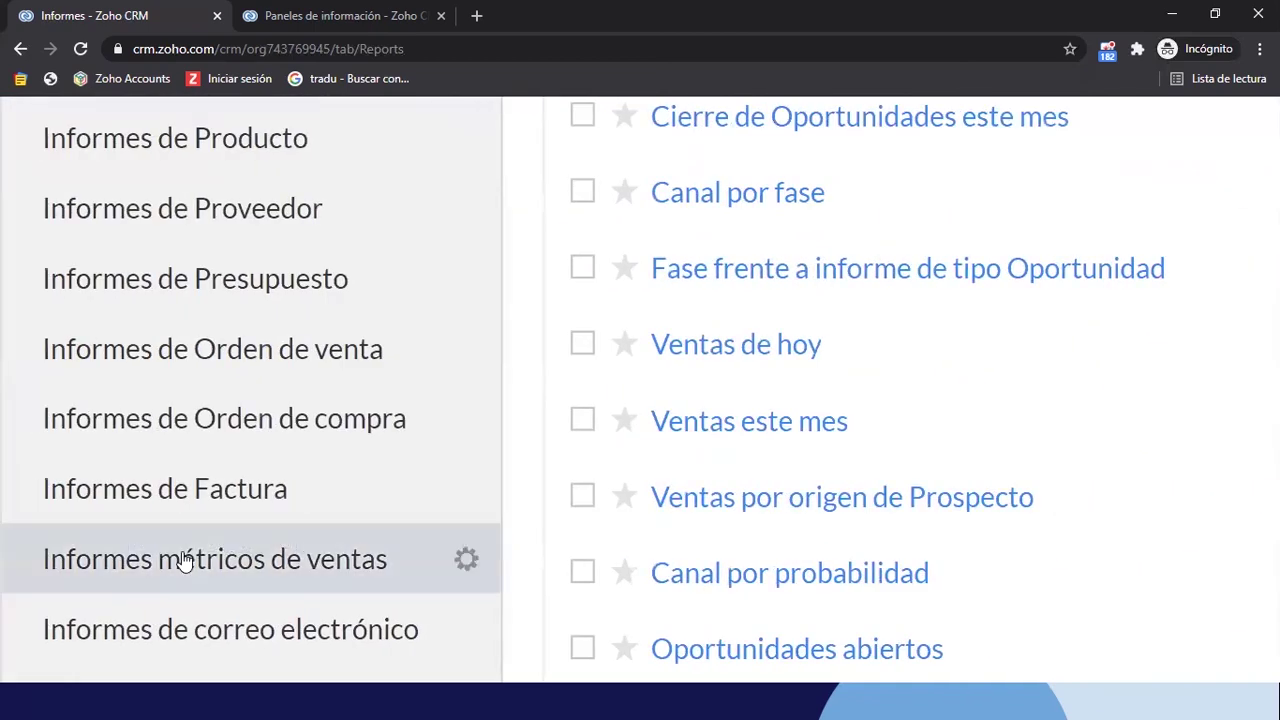
pyautogui.scroll(-2, 180, 560)
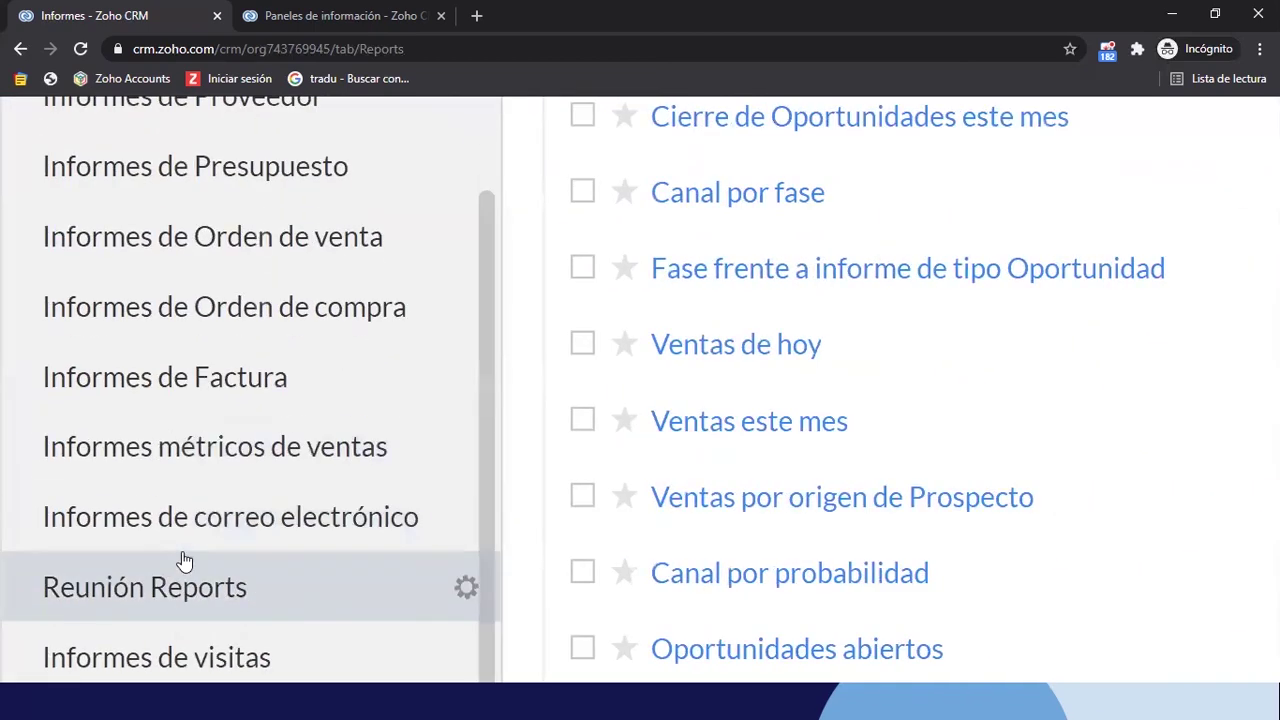
pyautogui.scroll(-5, 520, 568)
pyautogui.moveTo(458, 512)
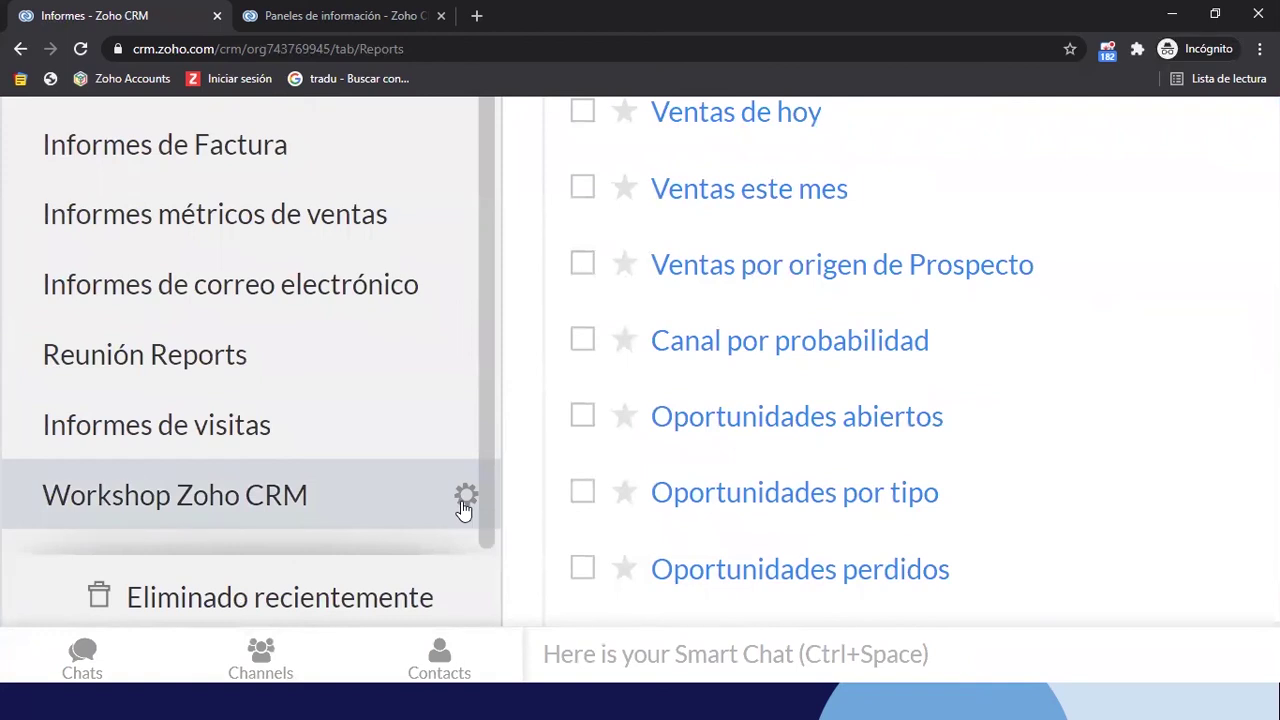
# Reorder the report folders so Workshop Zoho CRM sits just below Todos los informes
pyautogui.click(465, 503)
pyautogui.click(578, 494)
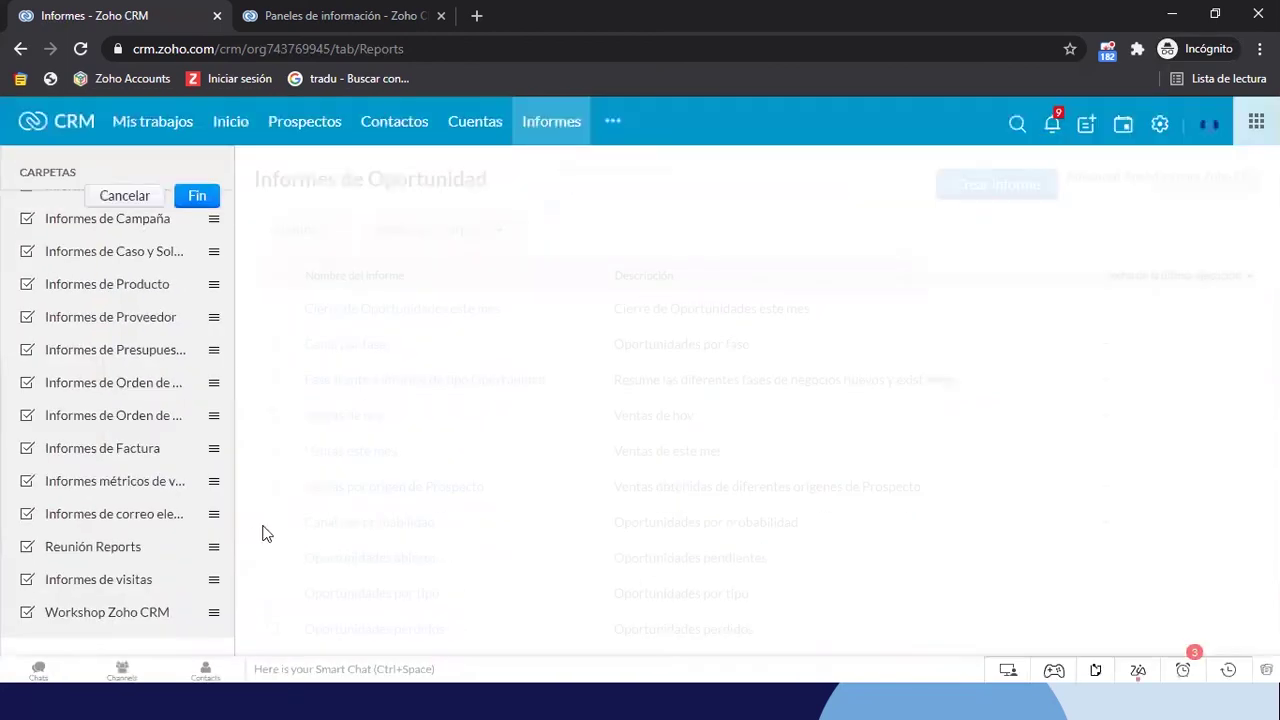
pyautogui.moveTo(118, 585); pyautogui.dragTo(140, 251)
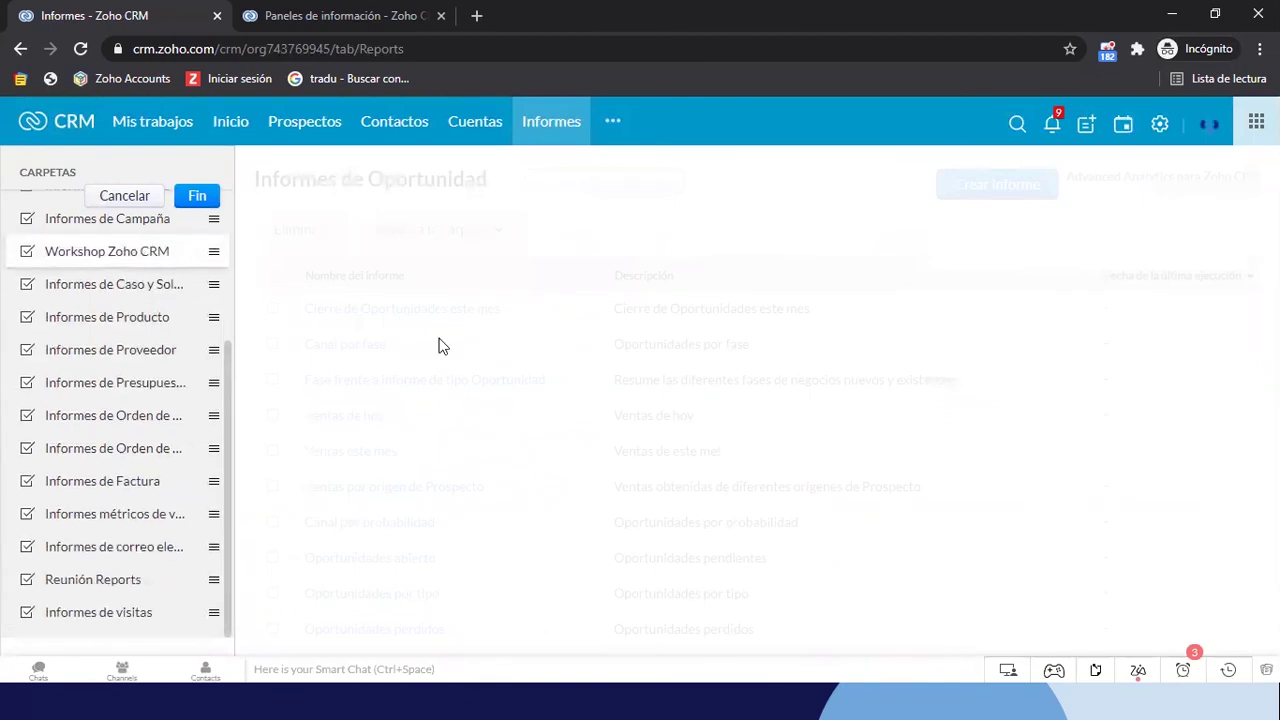
pyautogui.scroll(3, 157, 340)
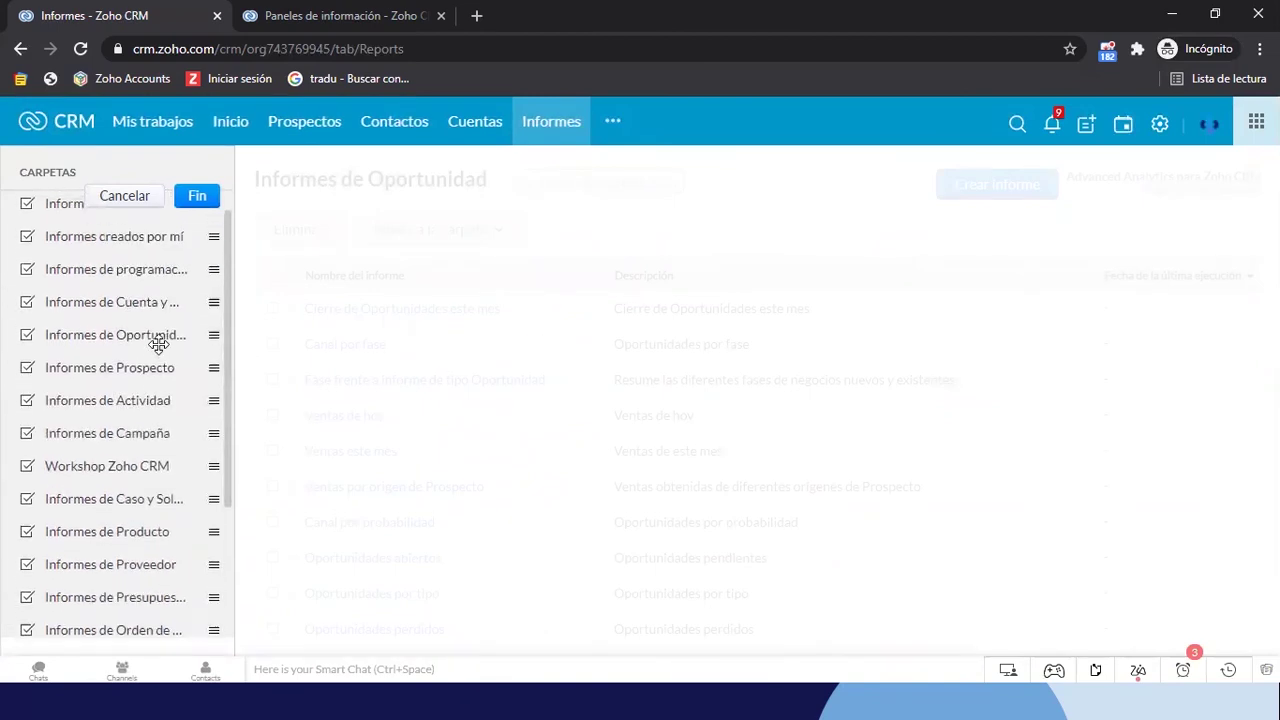
pyautogui.moveTo(117, 478); pyautogui.dragTo(132, 258)
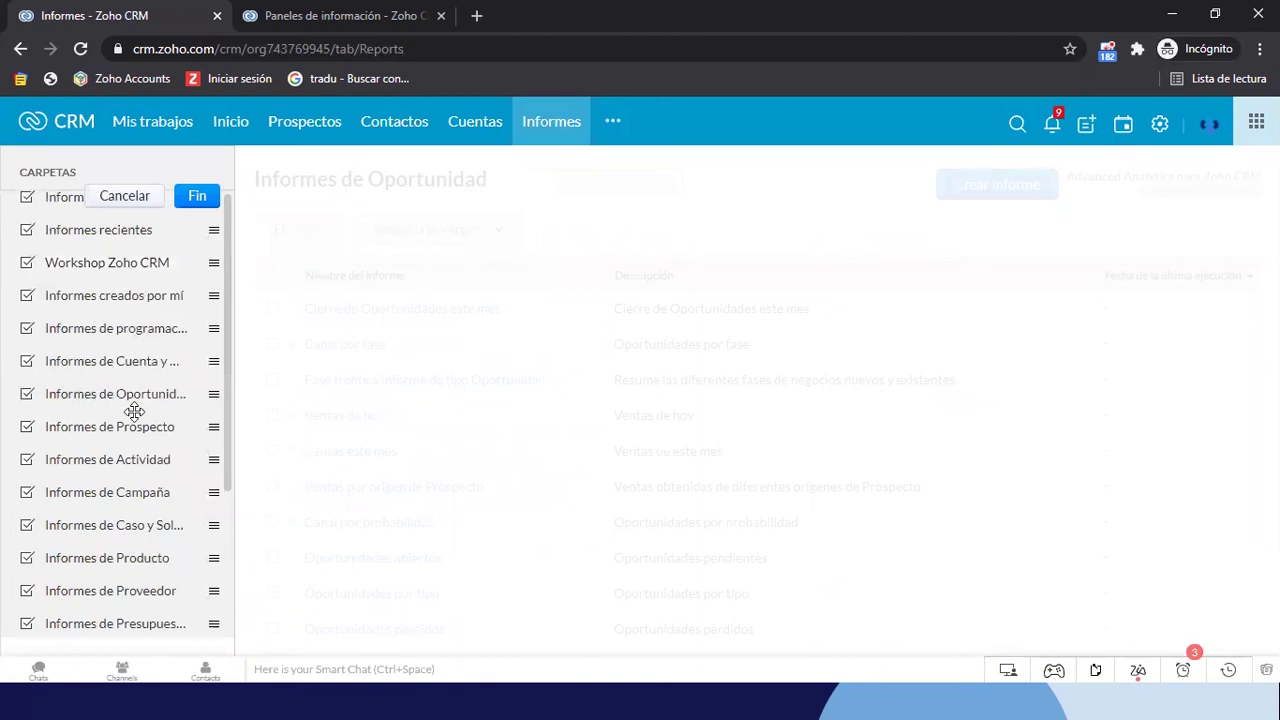
pyautogui.scroll(2, 134, 409)
pyautogui.moveTo(63, 343); pyautogui.dragTo(97, 277)
pyautogui.click(182, 204)
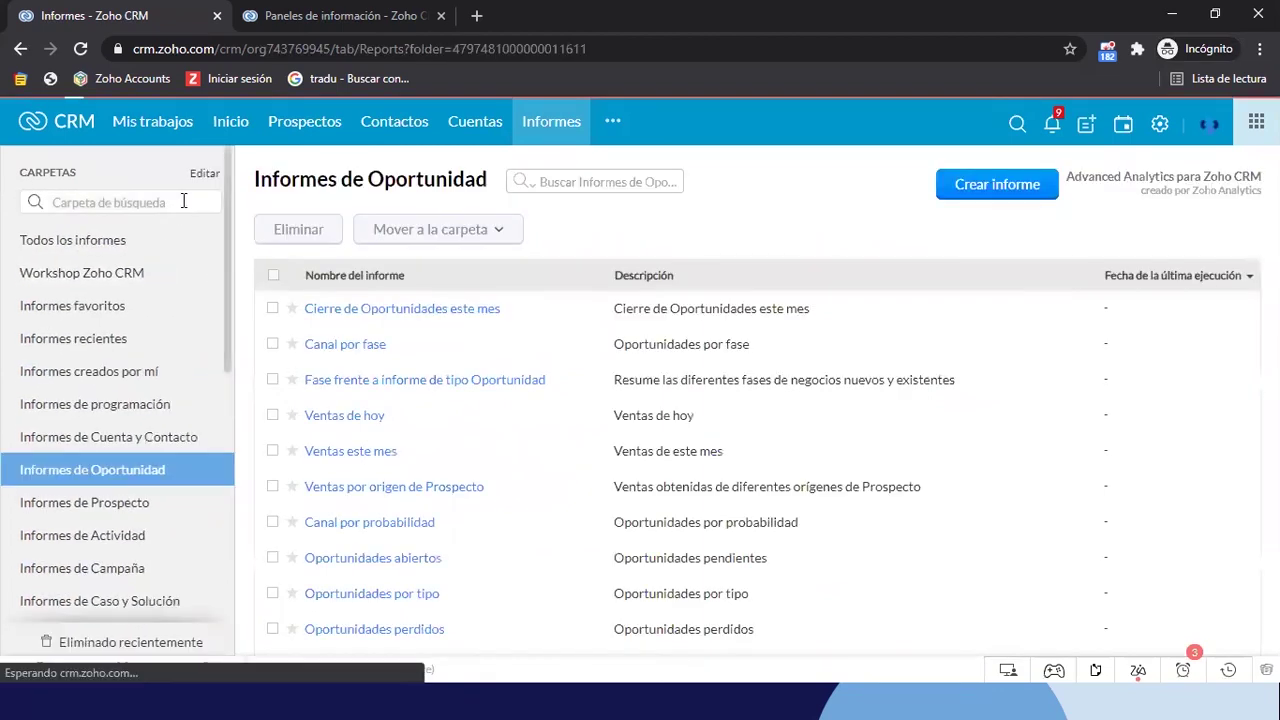
# Open 'Oportunidad Abiertas - Agrupadas por Fase y Asesor' from the Workshop Zoho CRM folder
pyautogui.click(62, 276)
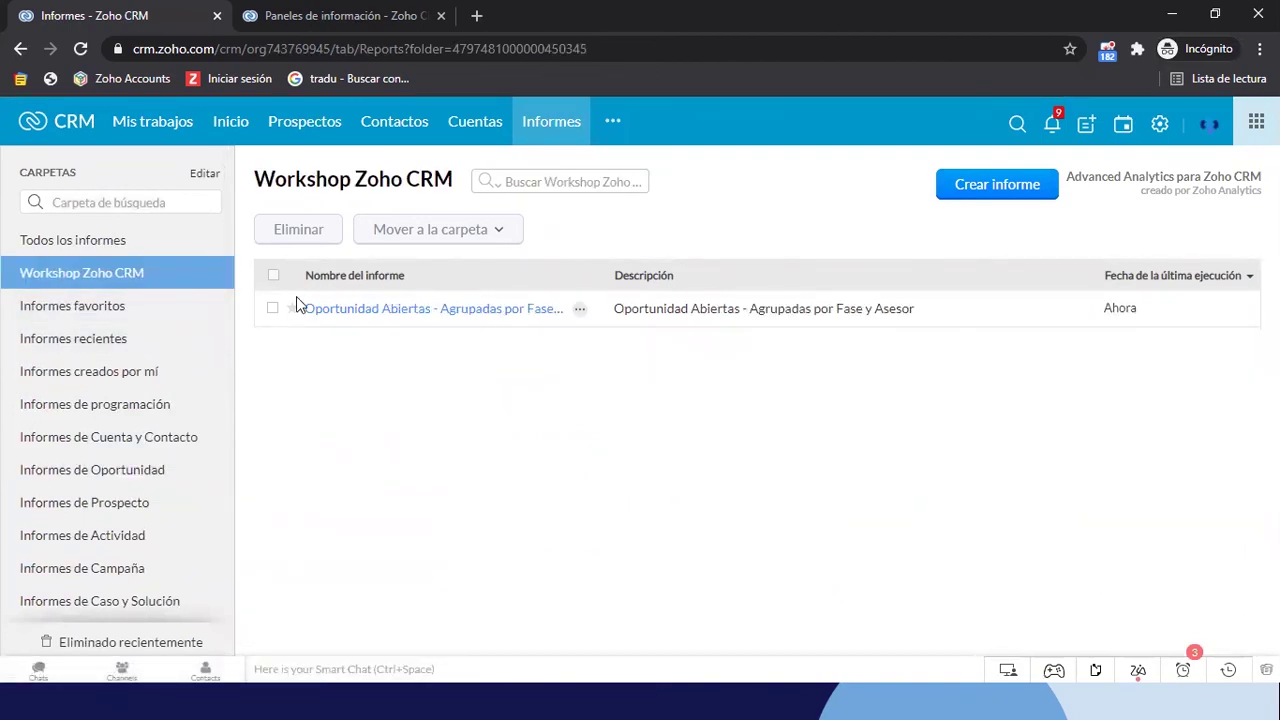
pyautogui.click(100, 312)
pyautogui.click(98, 283)
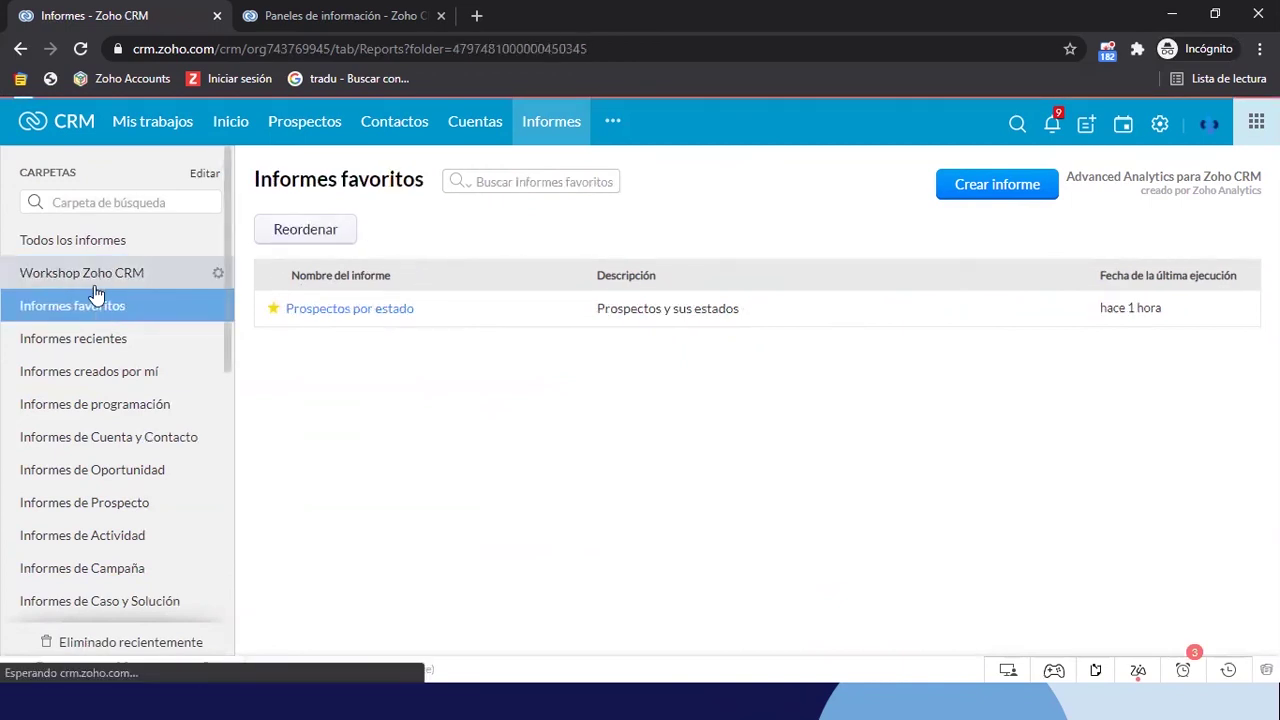
pyautogui.click(80, 310)
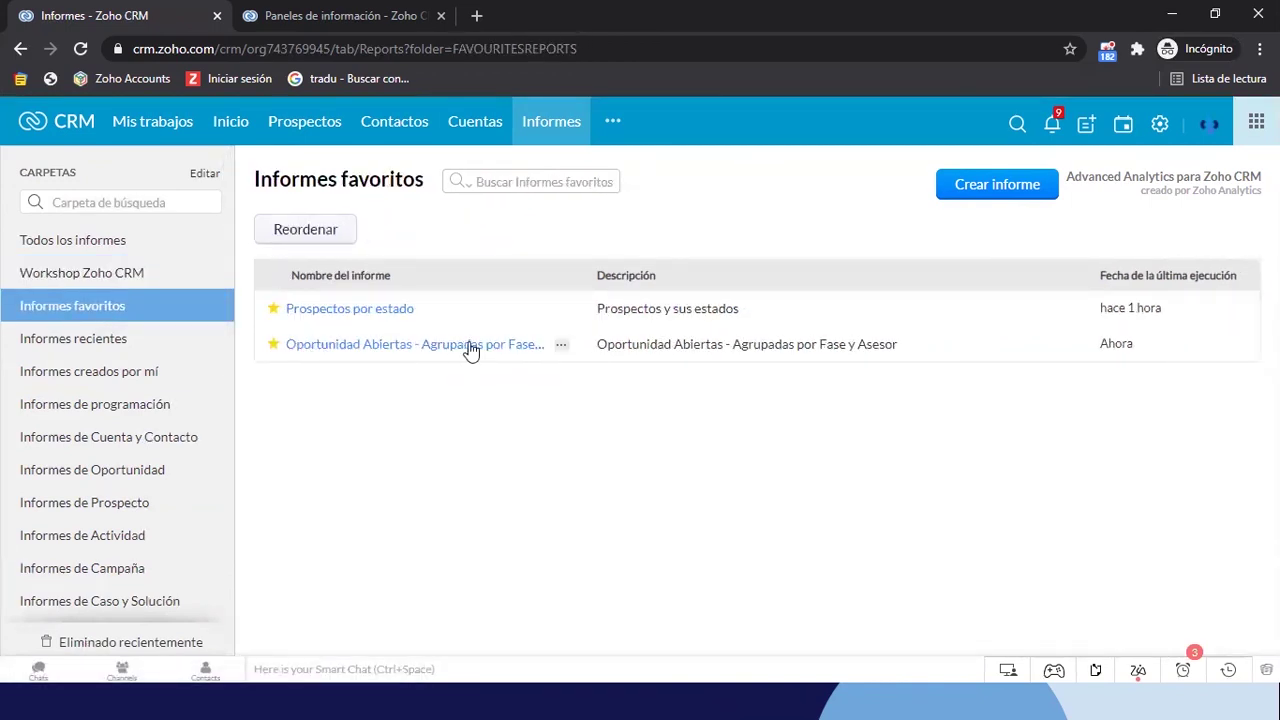
pyautogui.click(143, 287)
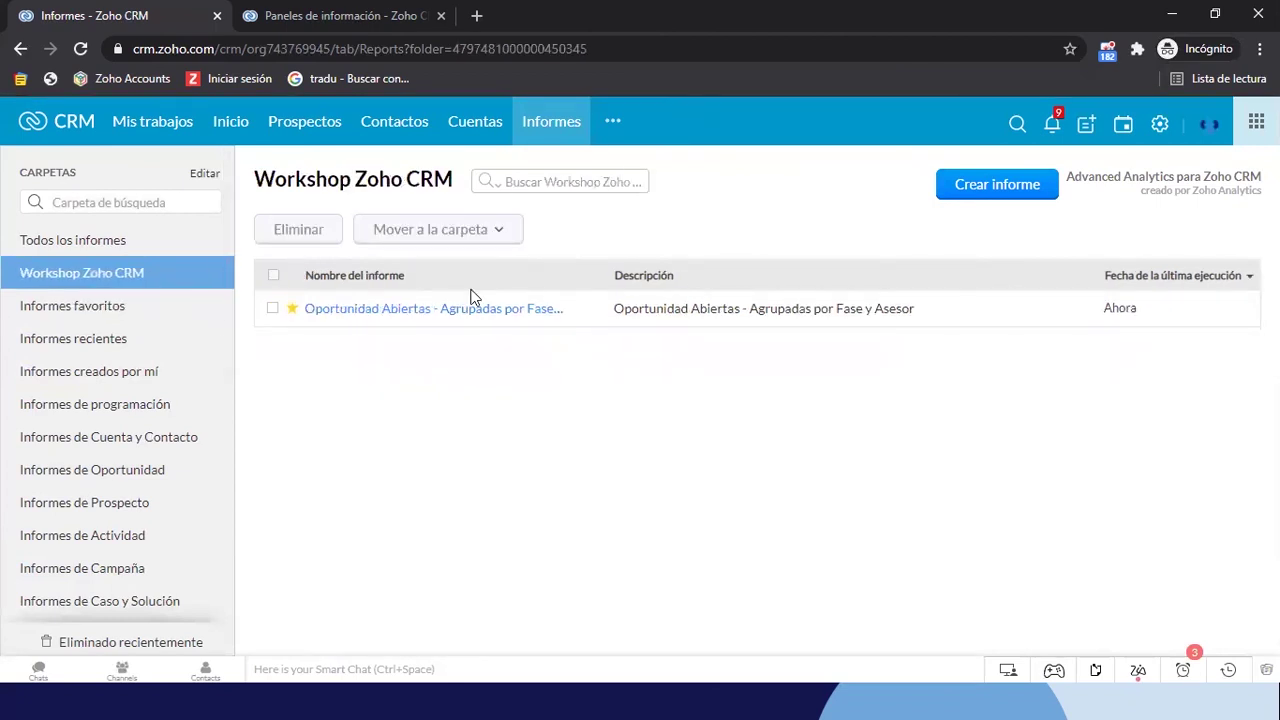
pyautogui.click(443, 316)
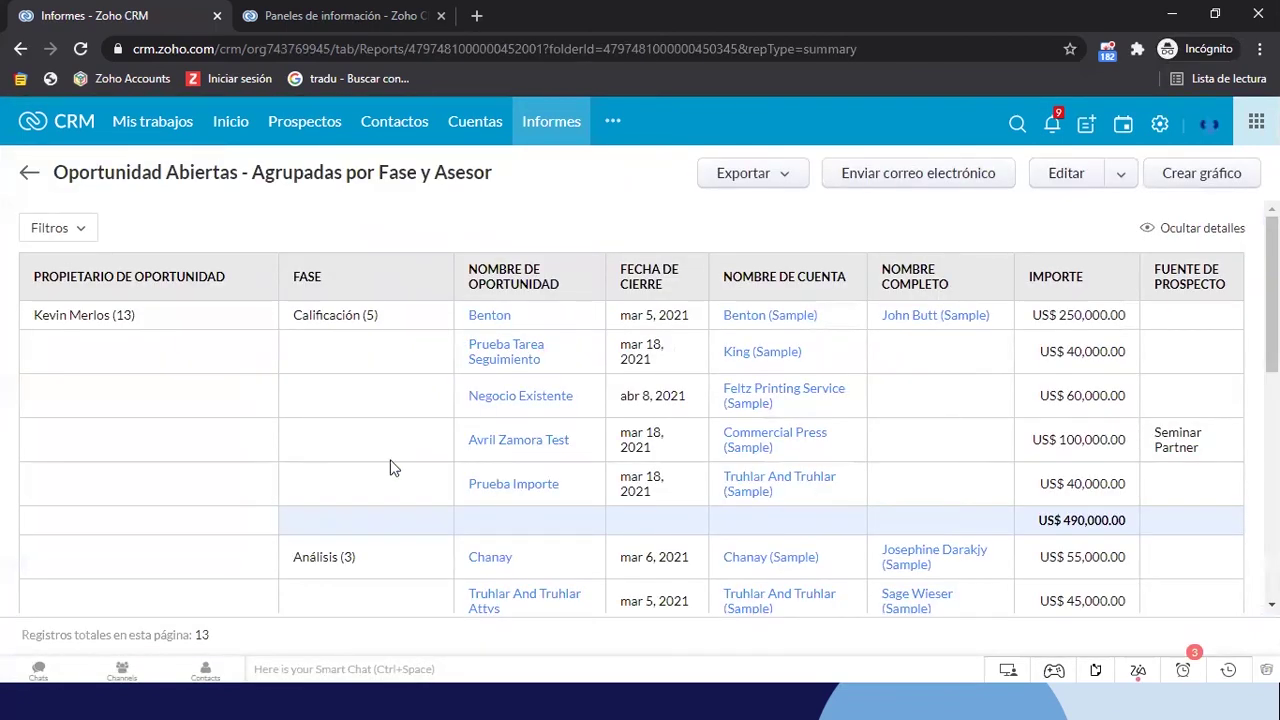
# Review the report's owner grouping, stage subtotals and grand total
pyautogui.moveTo(140, 318); pyautogui.dragTo(32, 316)
pyautogui.click(555, 224)
pyautogui.scroll(-1, 414, 390)
pyautogui.scroll(1, 367, 278)
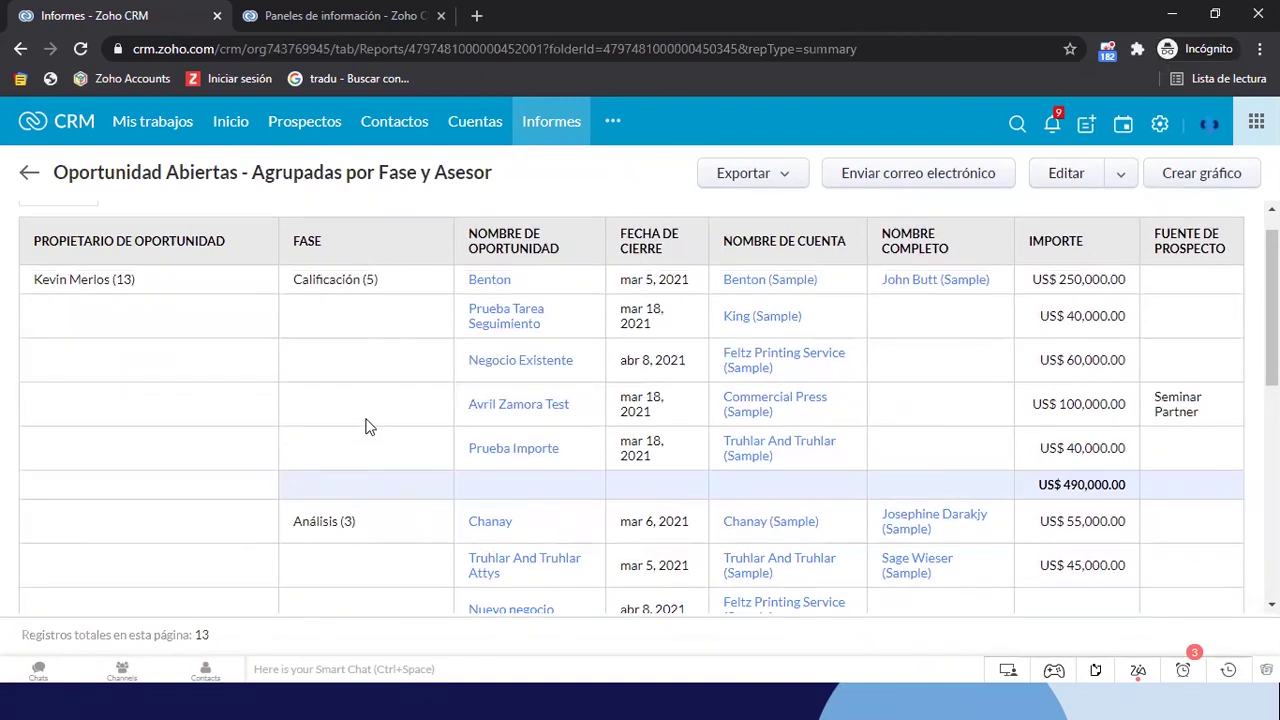
pyautogui.scroll(-3, 367, 427)
pyautogui.scroll(-1, 334, 397)
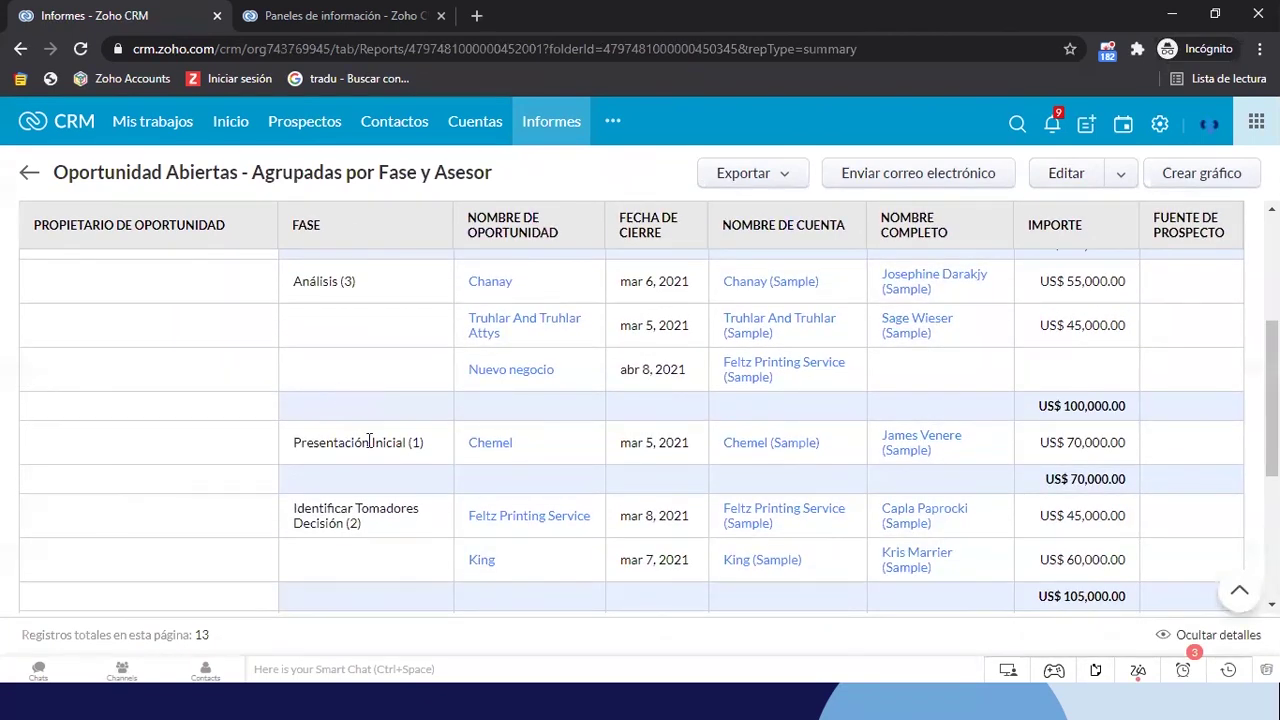
pyautogui.scroll(-2, 367, 444)
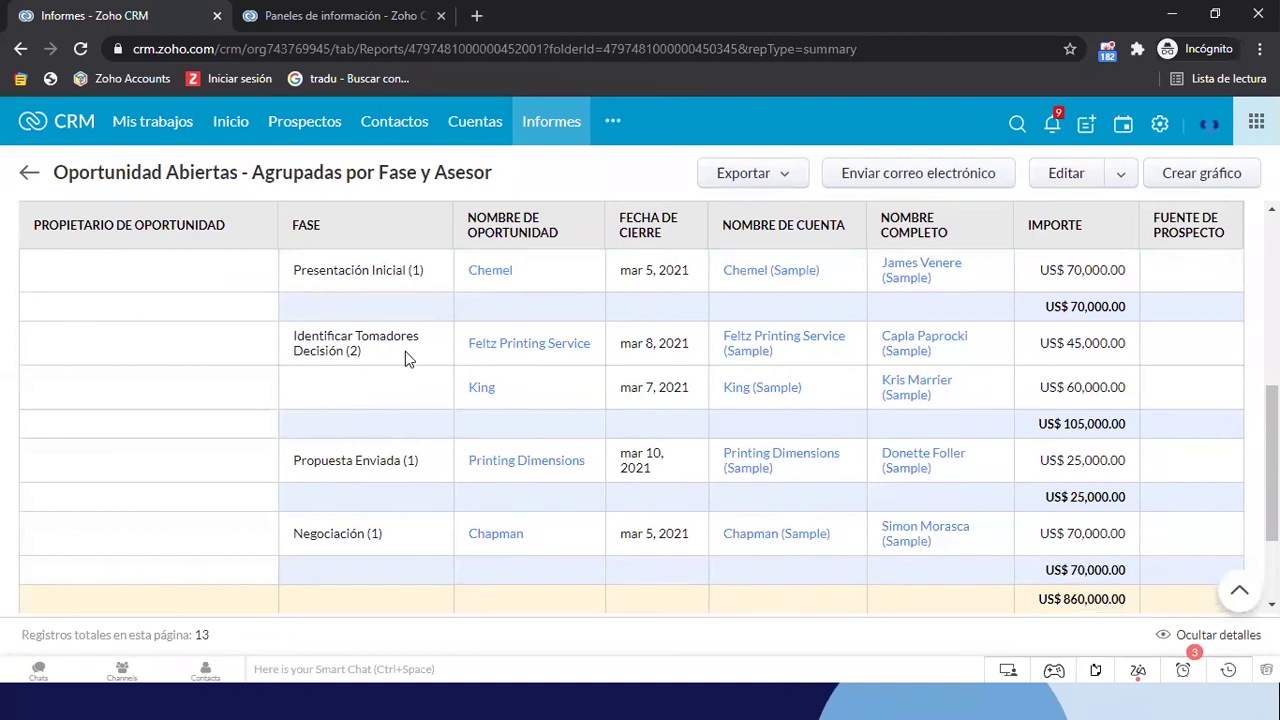
pyautogui.scroll(-1, 322, 386)
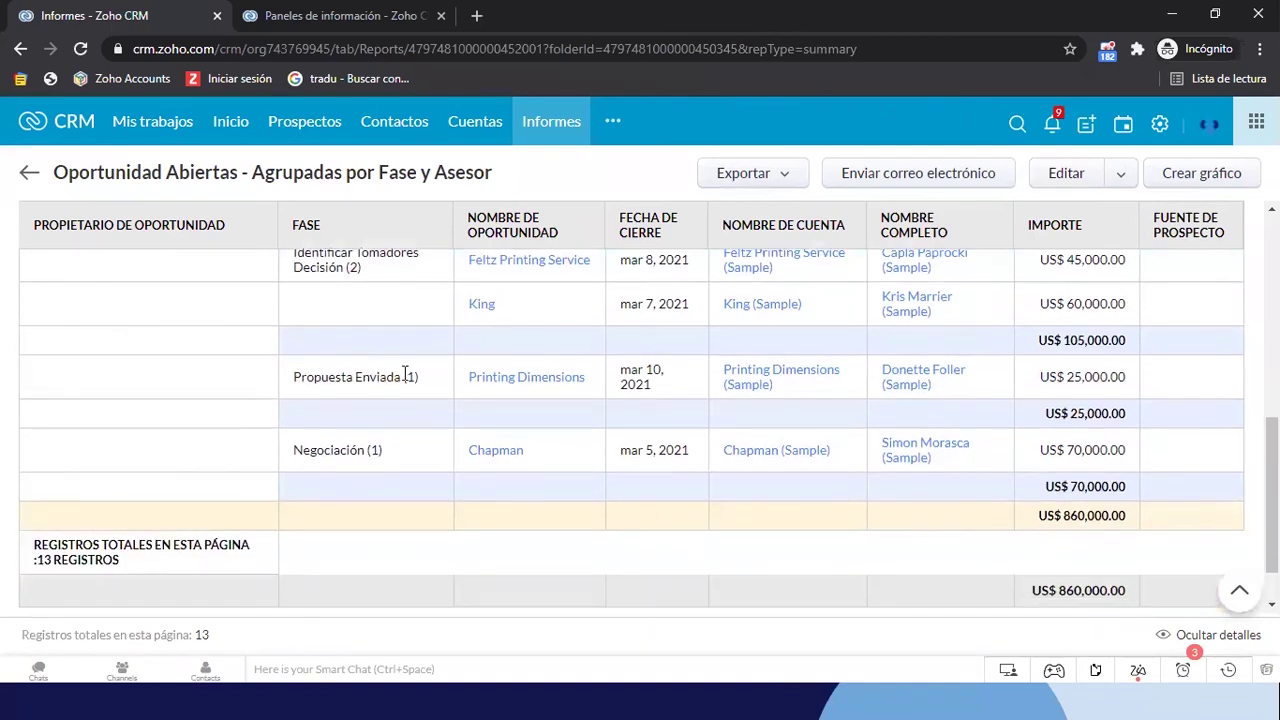
pyautogui.scroll(-1, 405, 373)
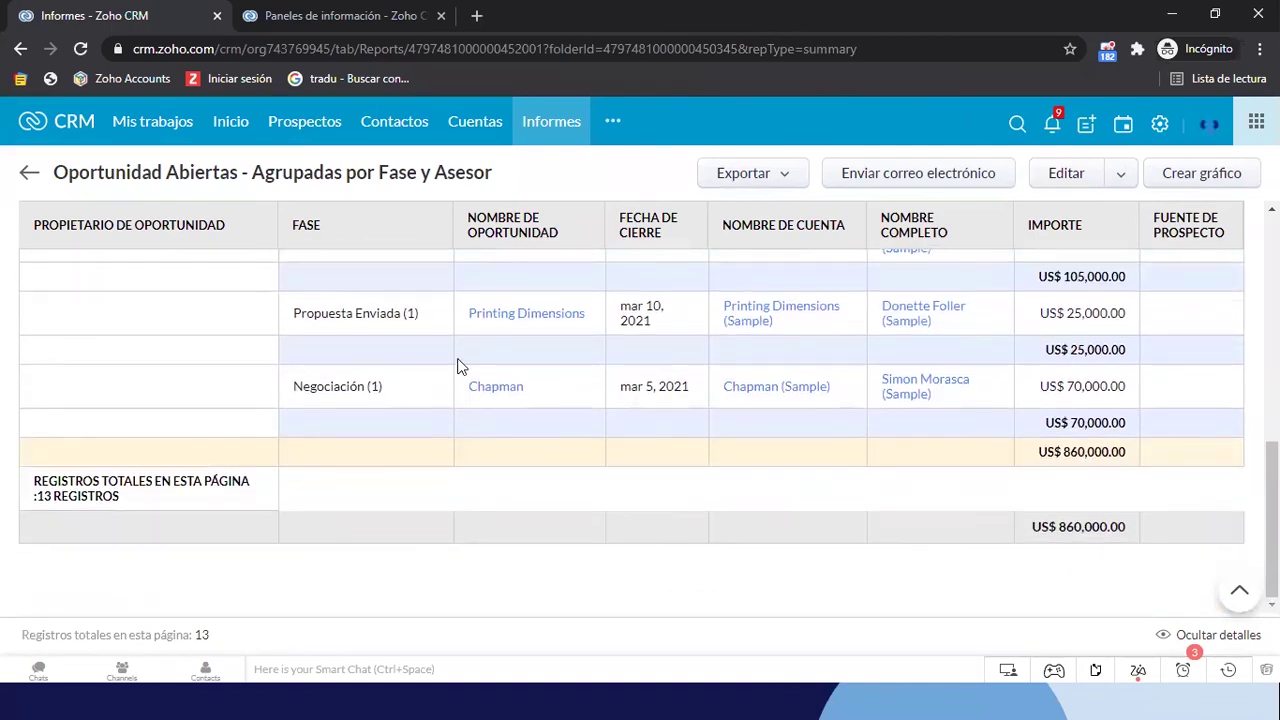
pyautogui.scroll(8, 457, 366)
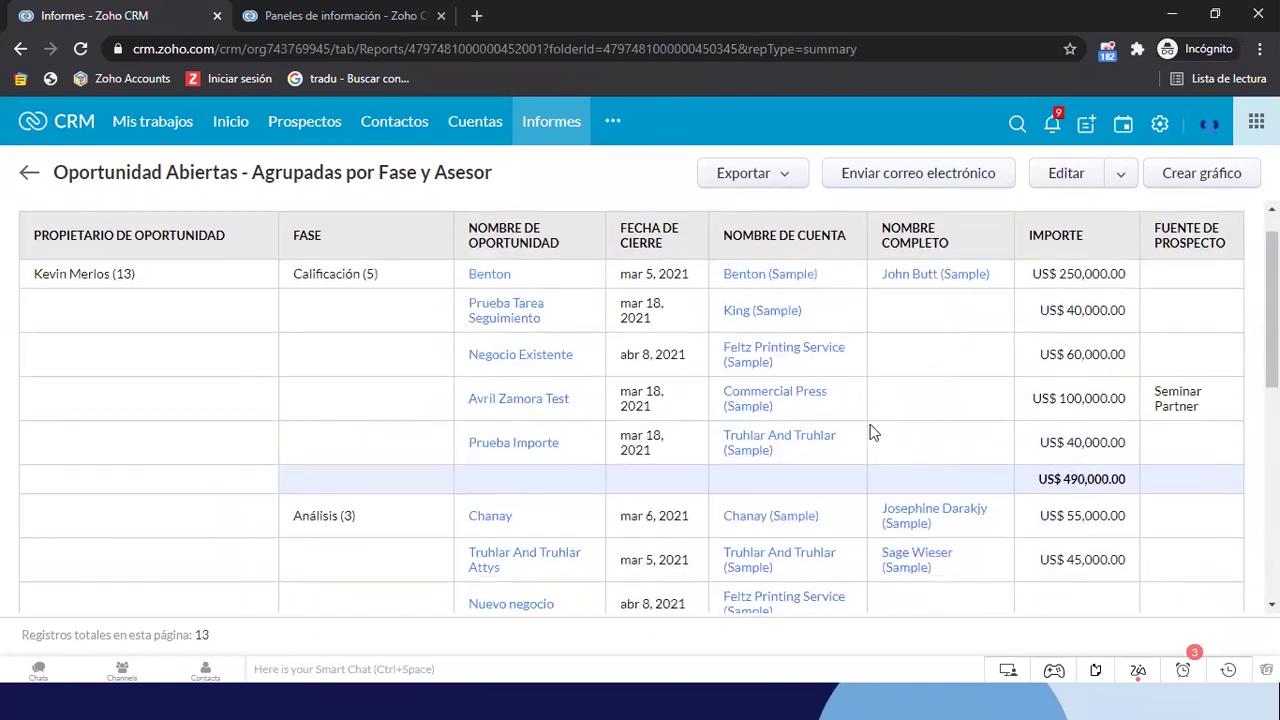
pyautogui.scroll(-1, 870, 432)
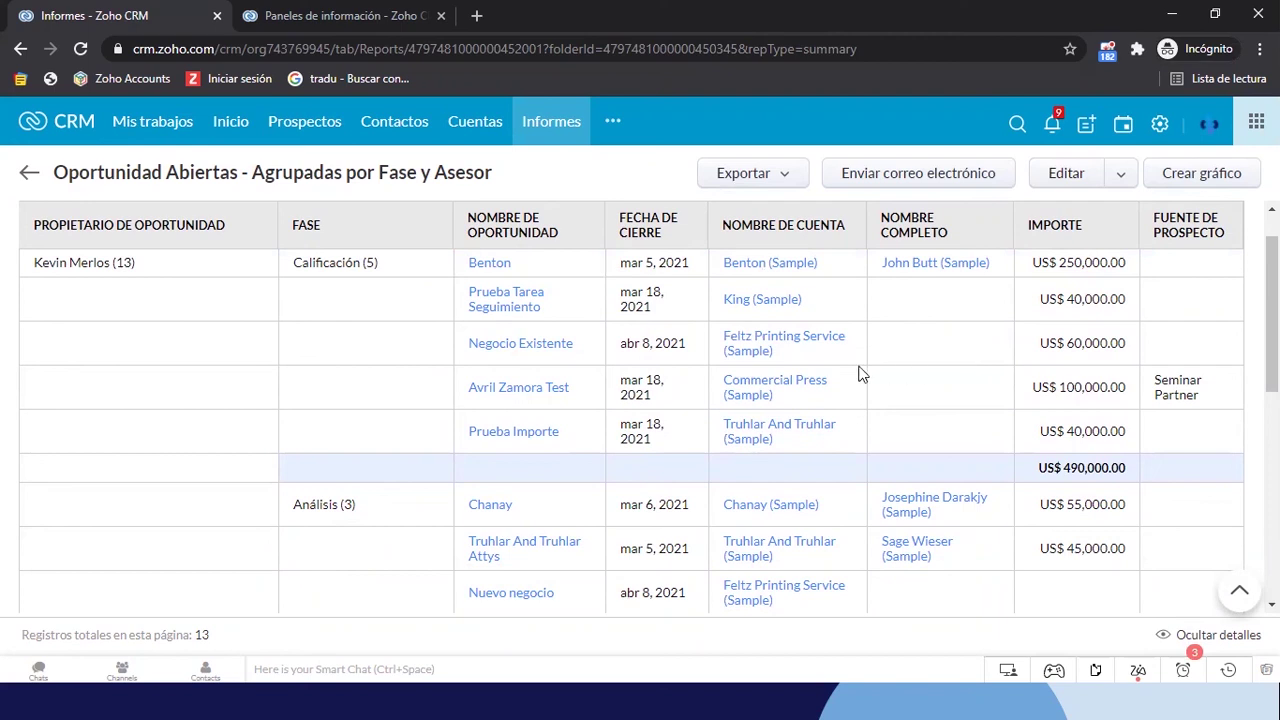
# Open the US$ 100,000.00 Calificación opportunity from lead source Seminar Partner in a new tab
pyautogui.scroll(-3, 1045, 428)
pyautogui.scroll(4, 1045, 430)
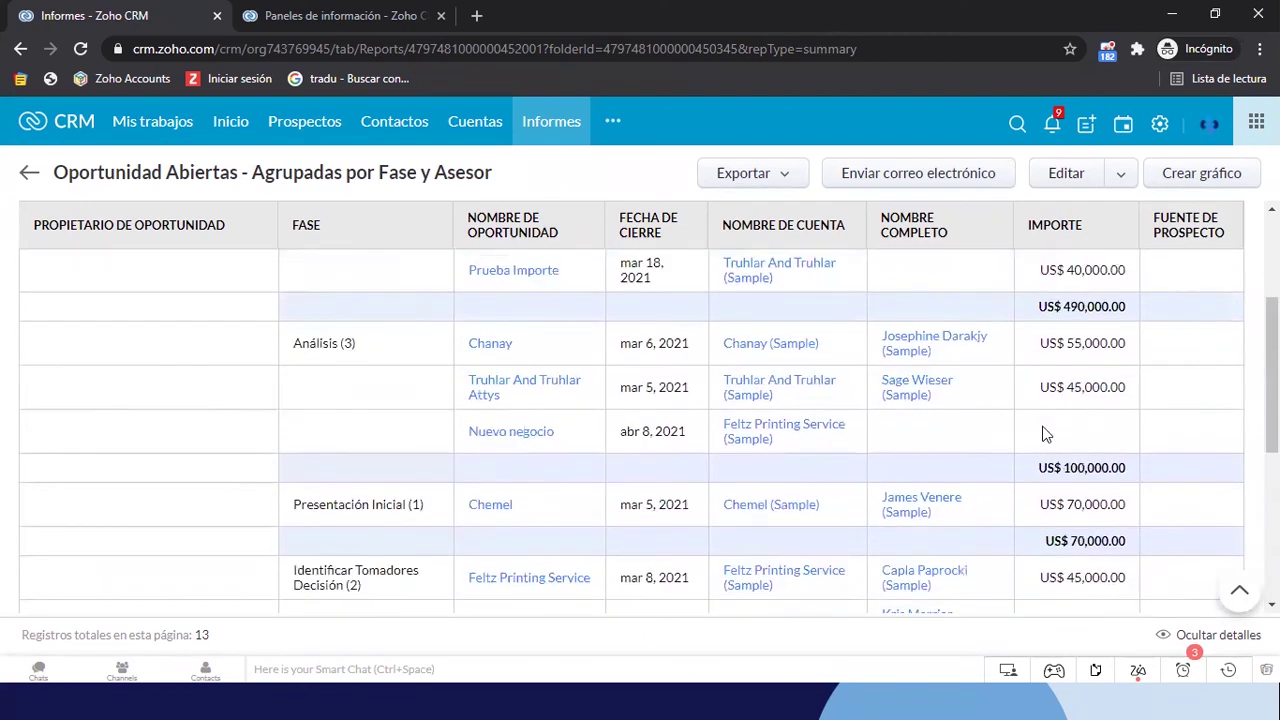
pyautogui.scroll(-6, 1177, 328)
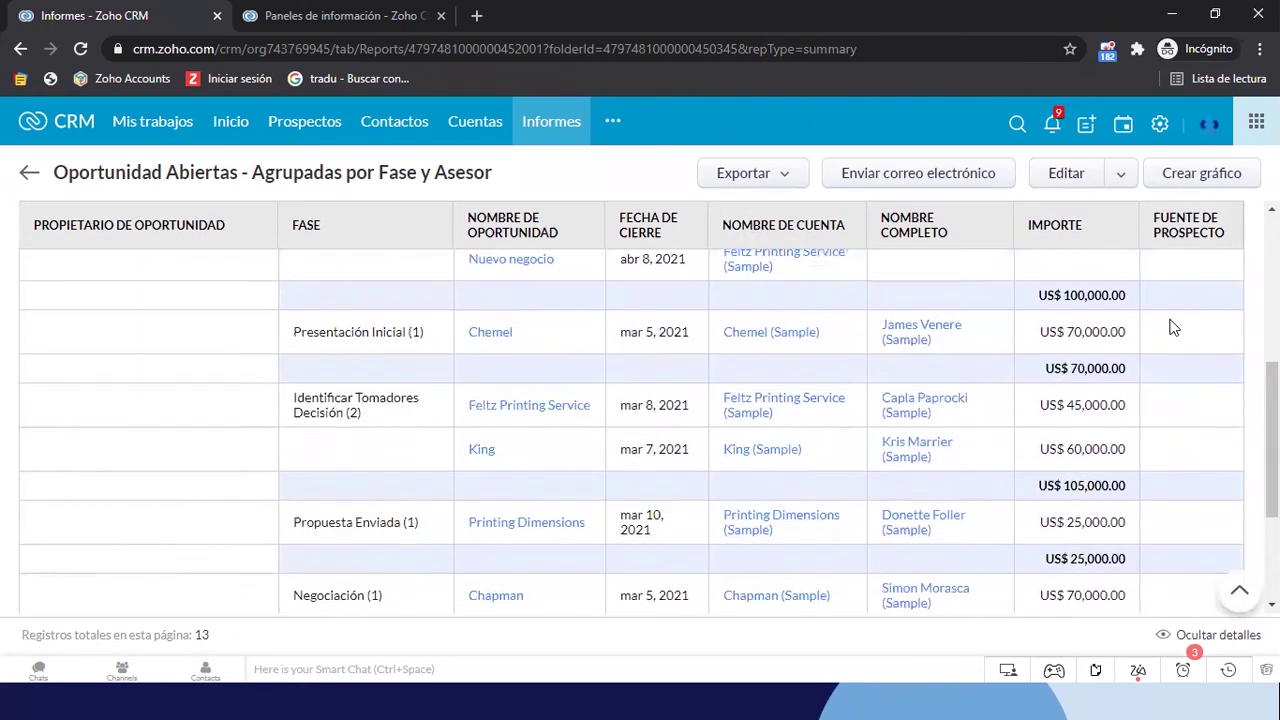
pyautogui.scroll(6, 1174, 328)
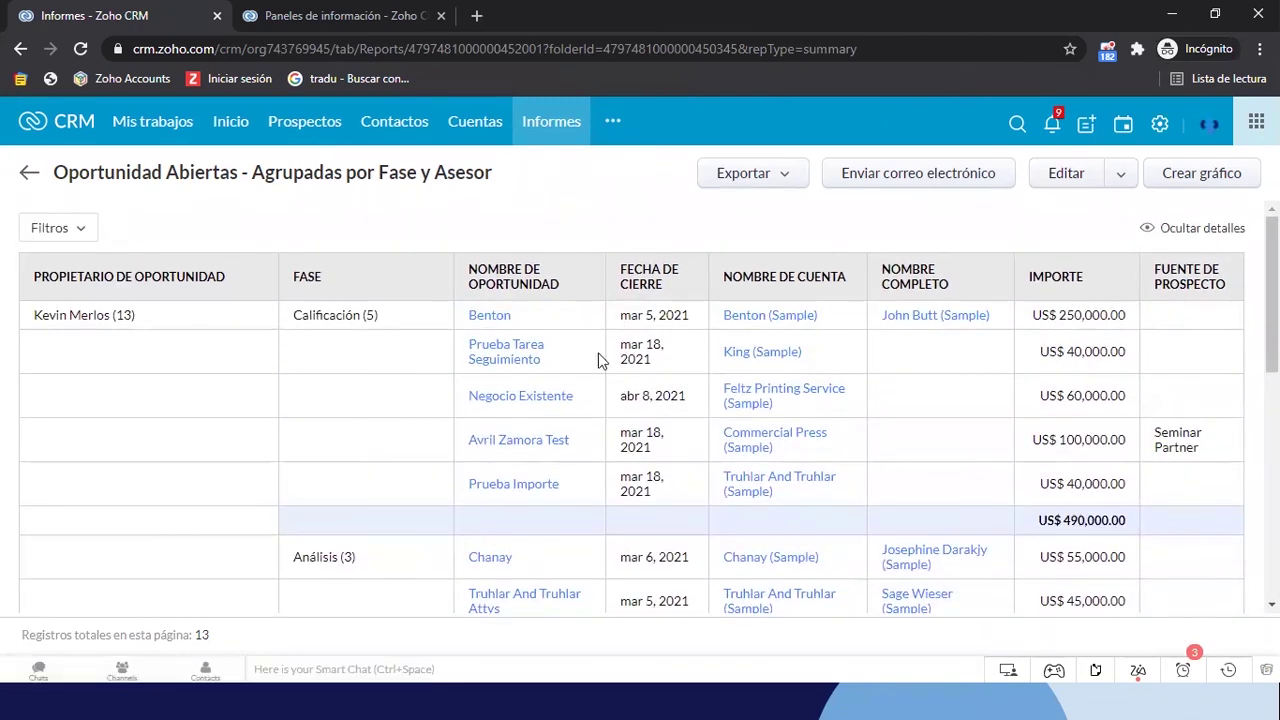
pyautogui.scroll(-1, 825, 375)
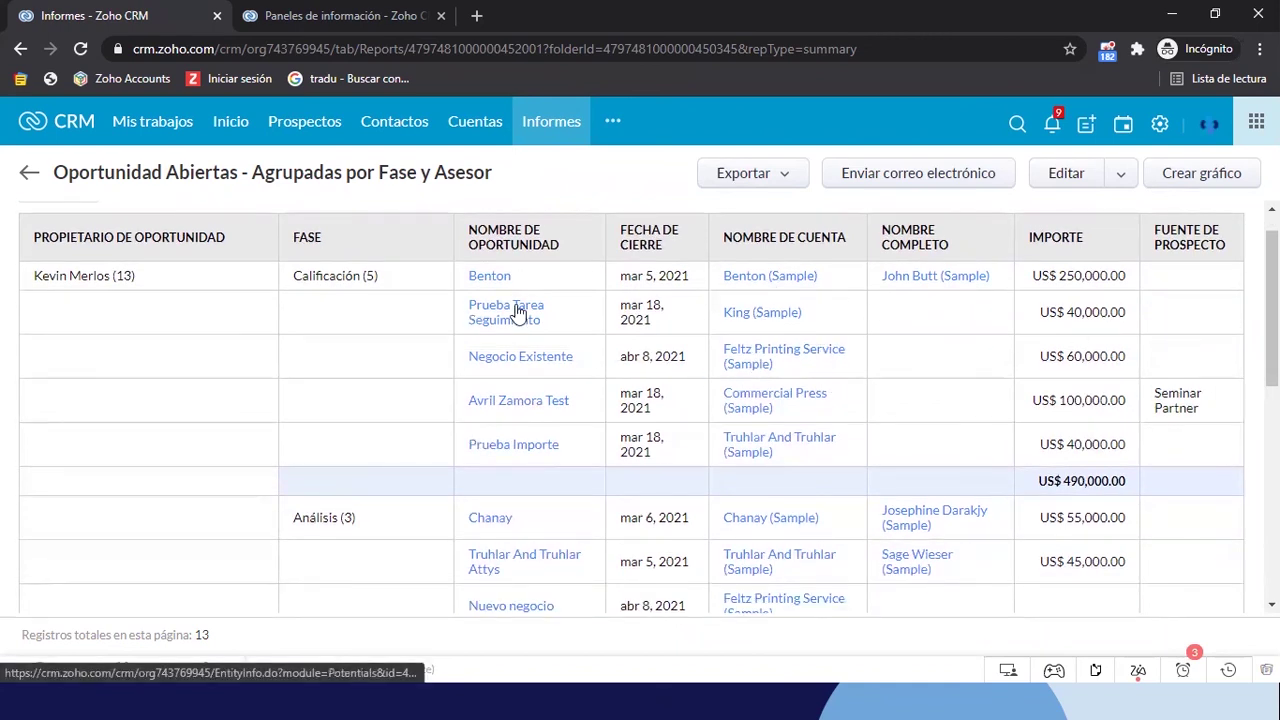
pyautogui.scroll(-1, 534, 398)
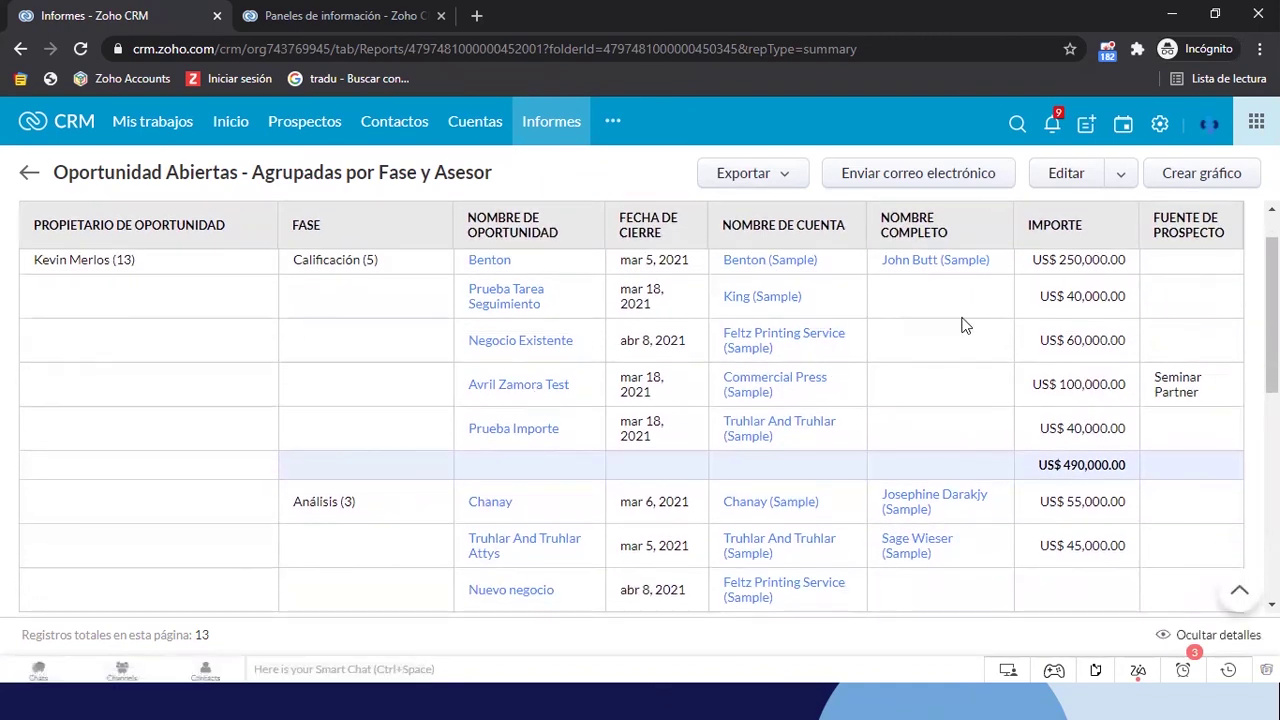
pyautogui.click(498, 393)
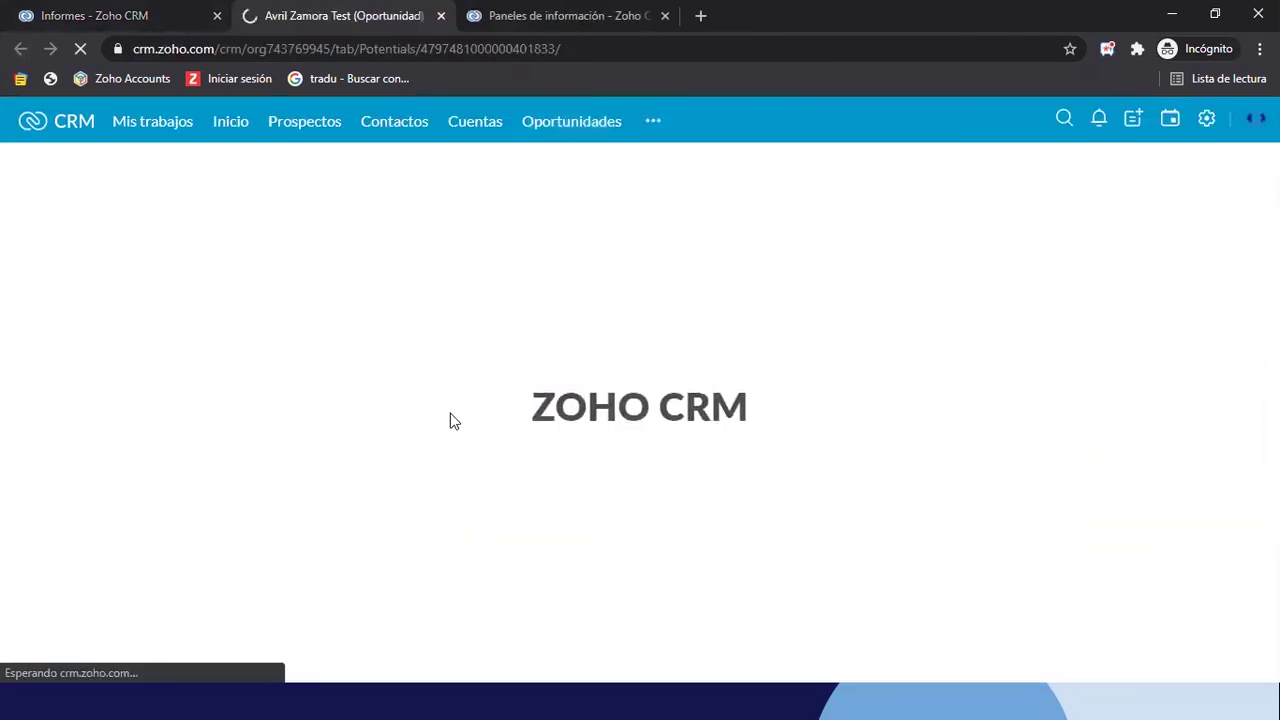
# Change the opportunity's Siguiente paso to 'Este cliente está en seguimiento de Oferta'
pyautogui.scroll(-1, 768, 494)
pyautogui.scroll(-5, 770, 495)
pyautogui.scroll(-2, 770, 495)
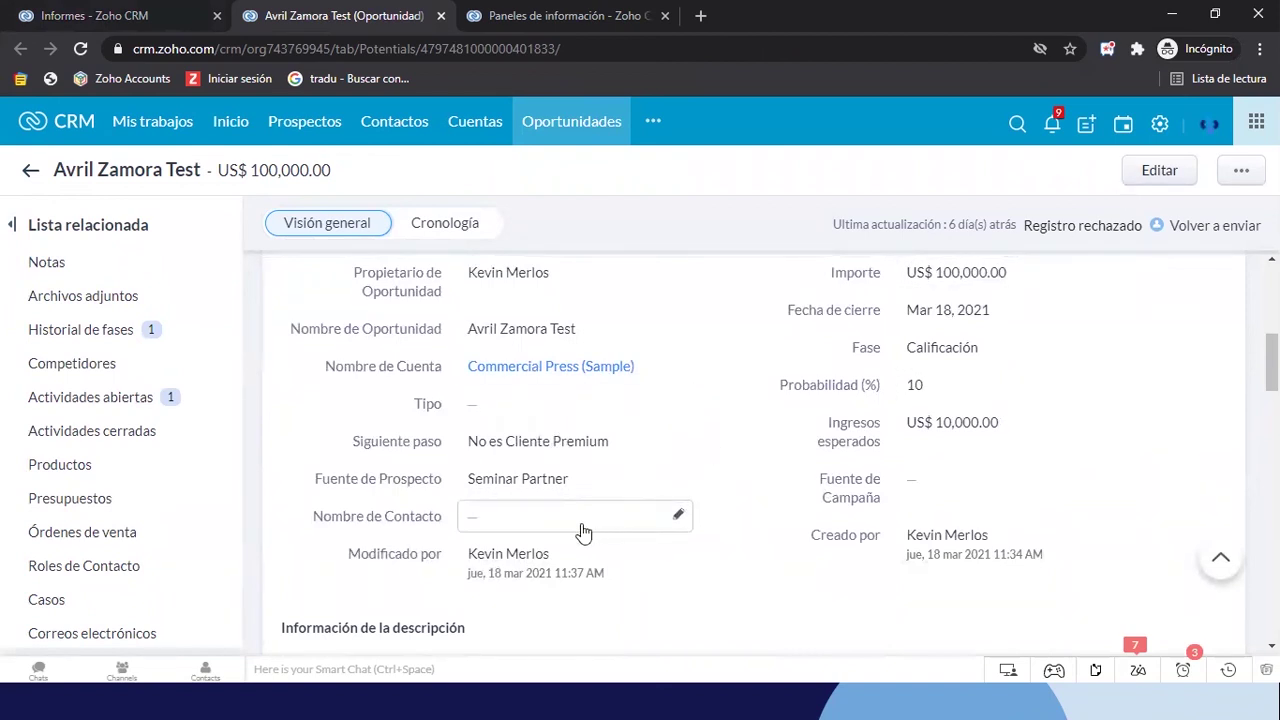
pyautogui.click(679, 444)
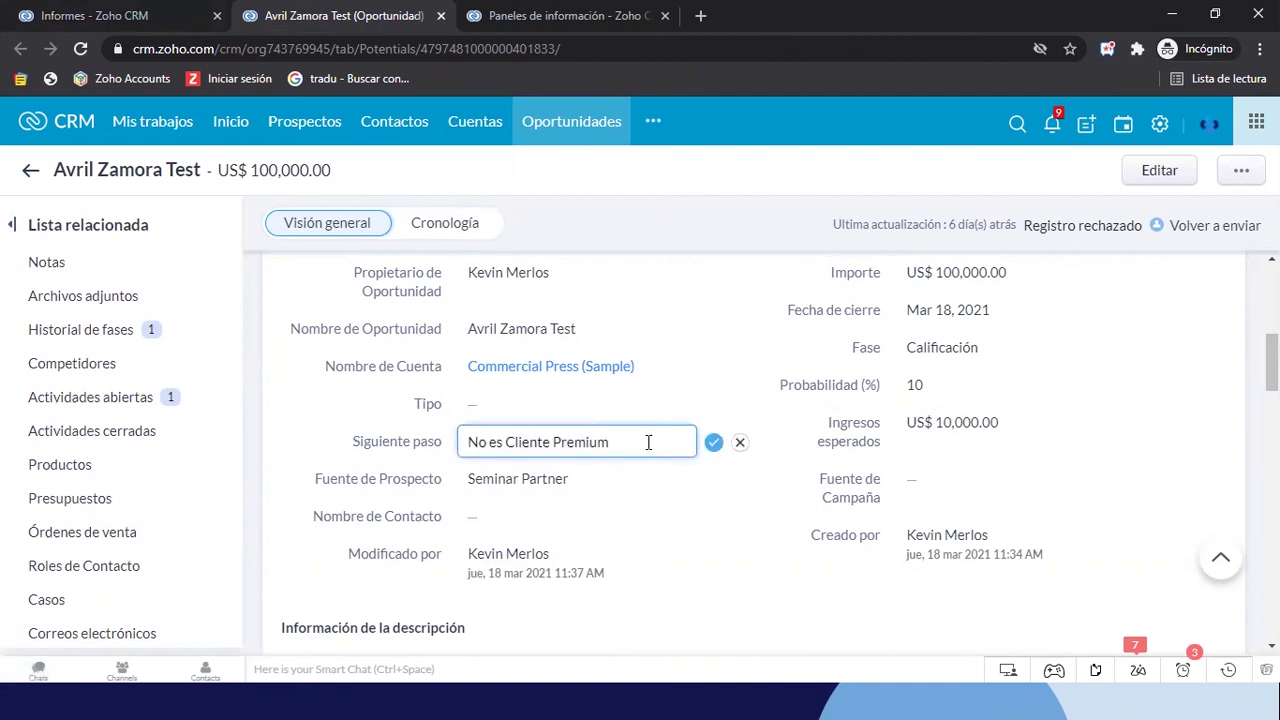
pyautogui.moveTo(649, 443); pyautogui.dragTo(414, 443)
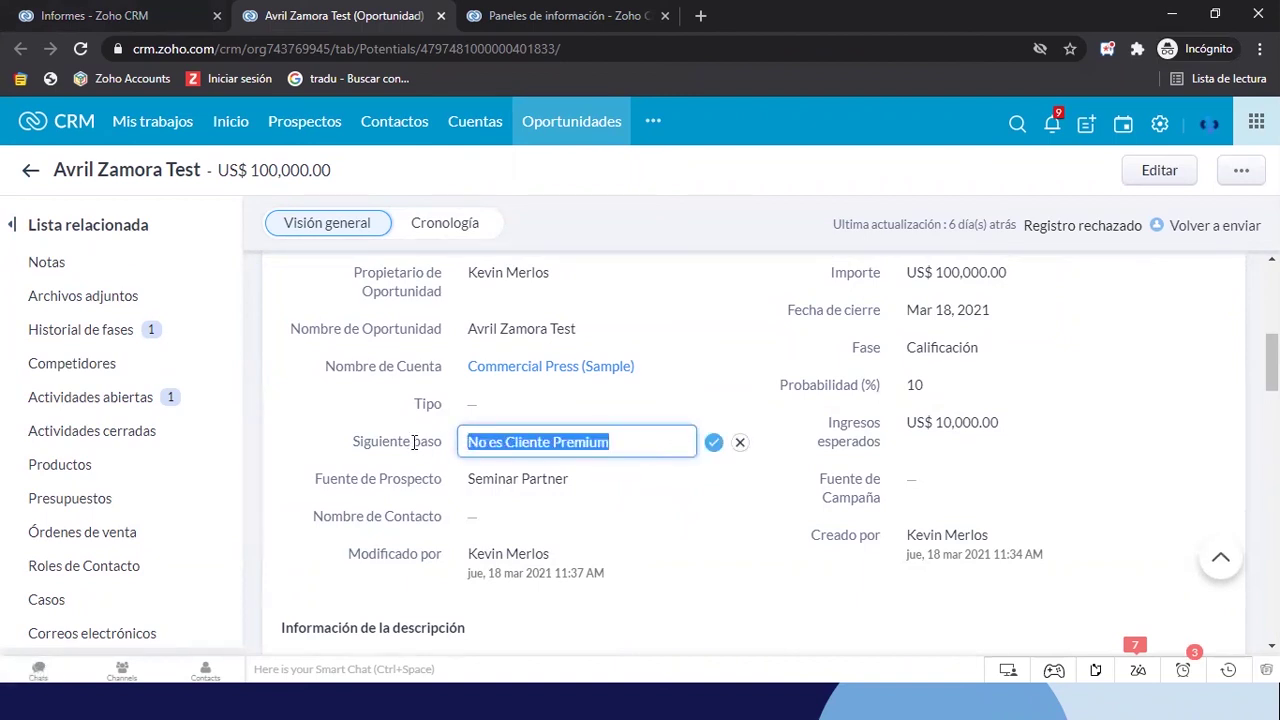
pyautogui.write('Este cliente está')
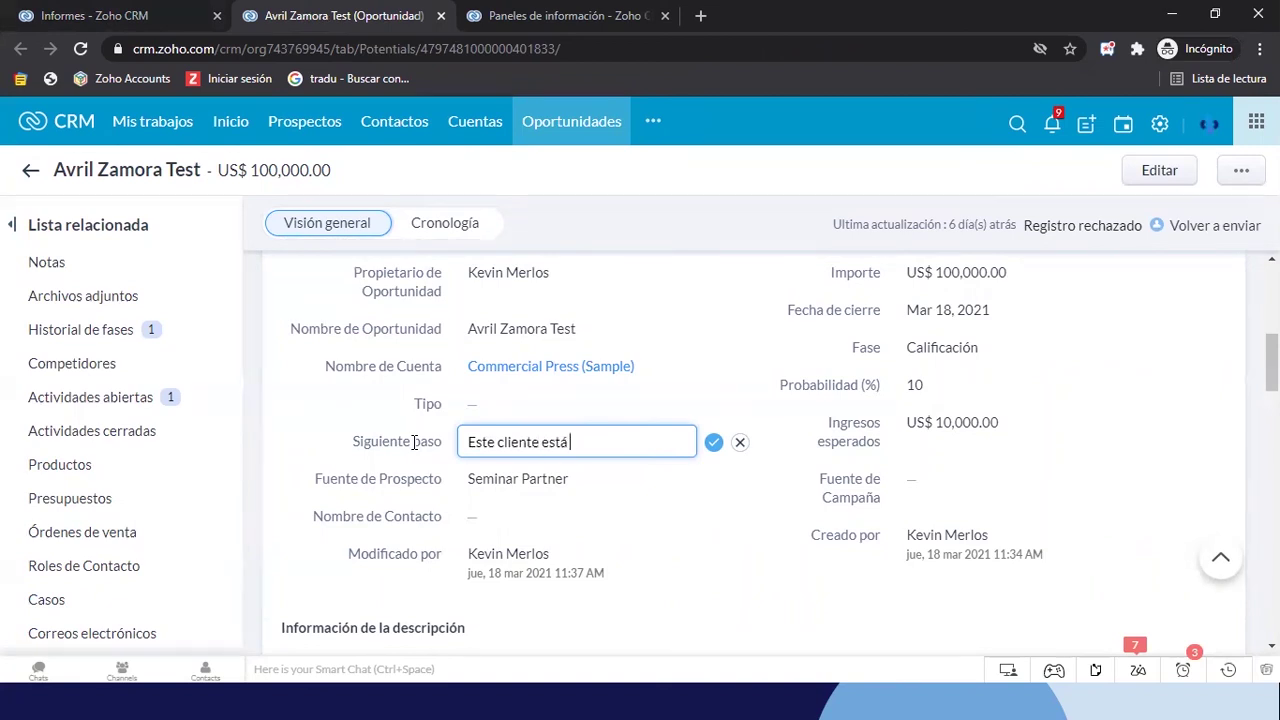
pyautogui.write(' en seguimiento de Oferta')
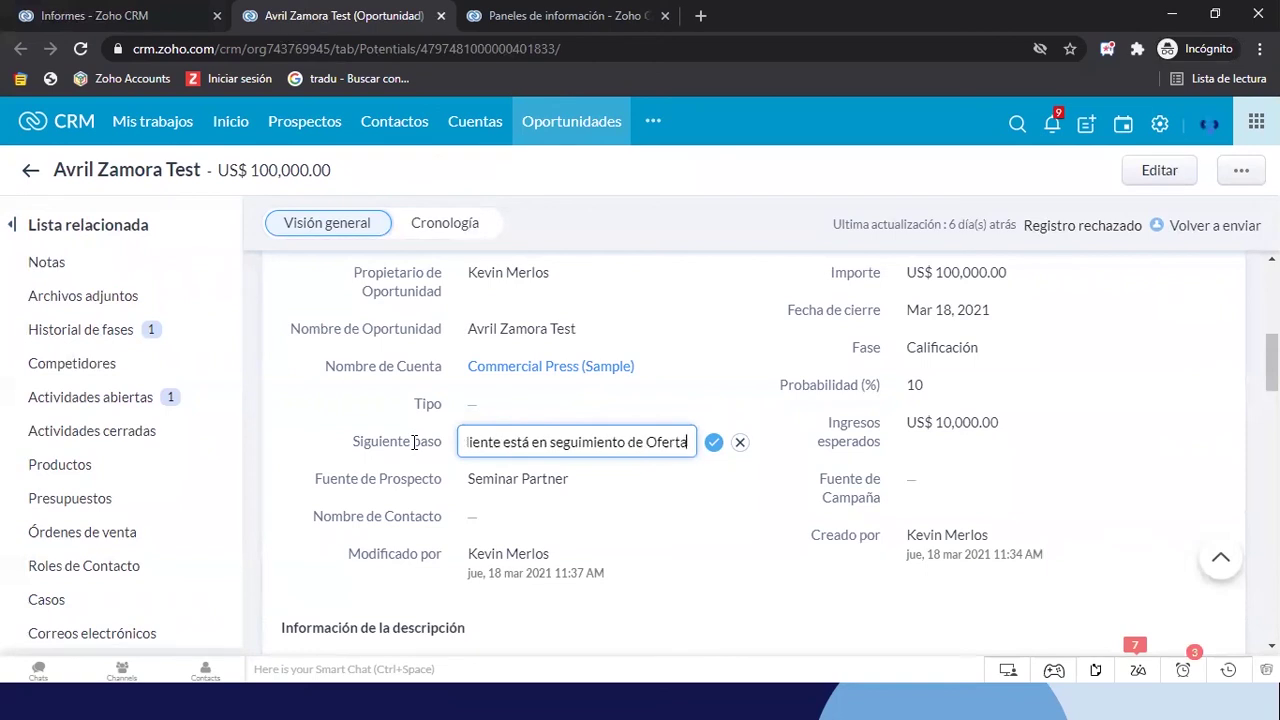
pyautogui.click(713, 442)
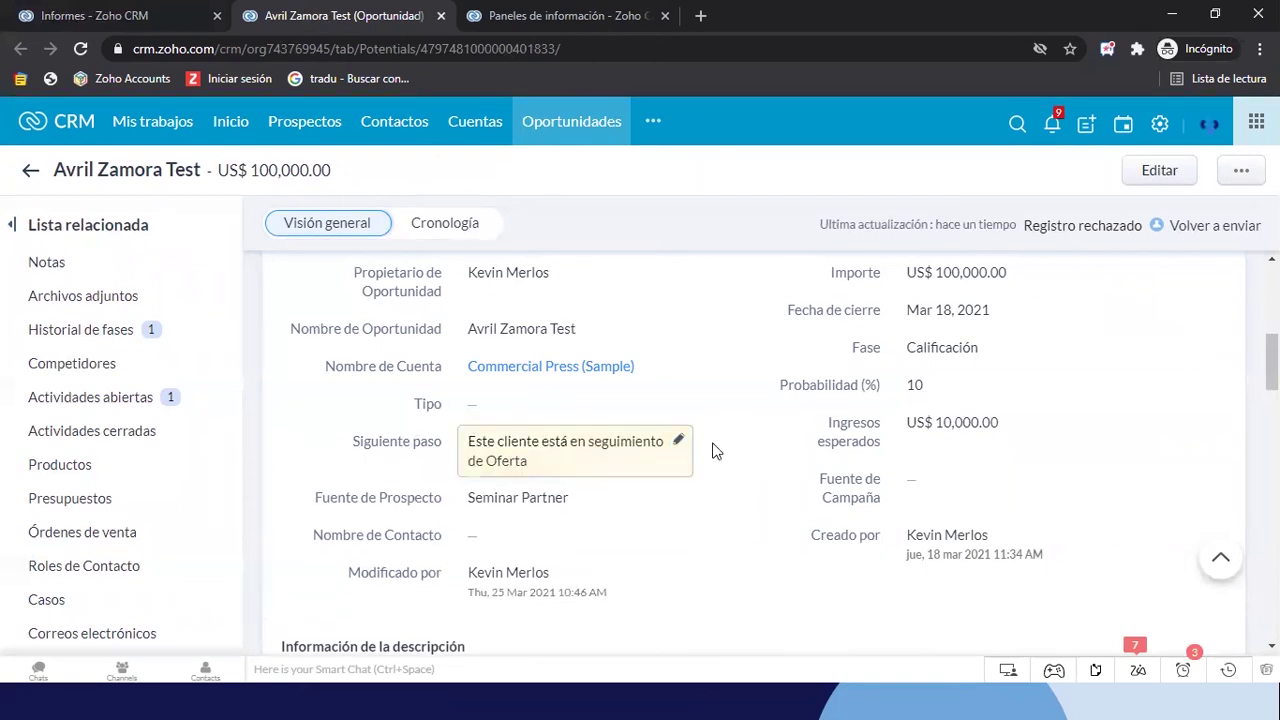
# Change the opportunity's Fase from Calificación to Negociación
pyautogui.scroll(1, 713, 452)
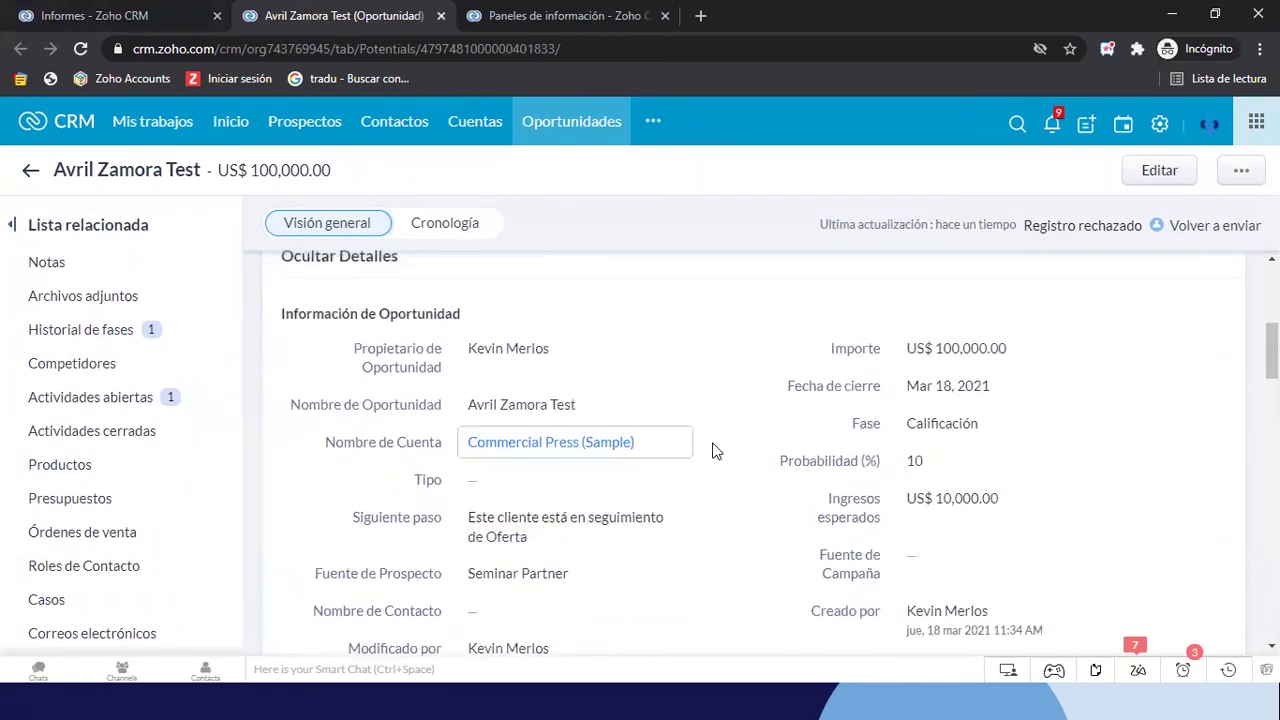
pyautogui.click(912, 440)
pyautogui.scroll(-1, 1035, 550)
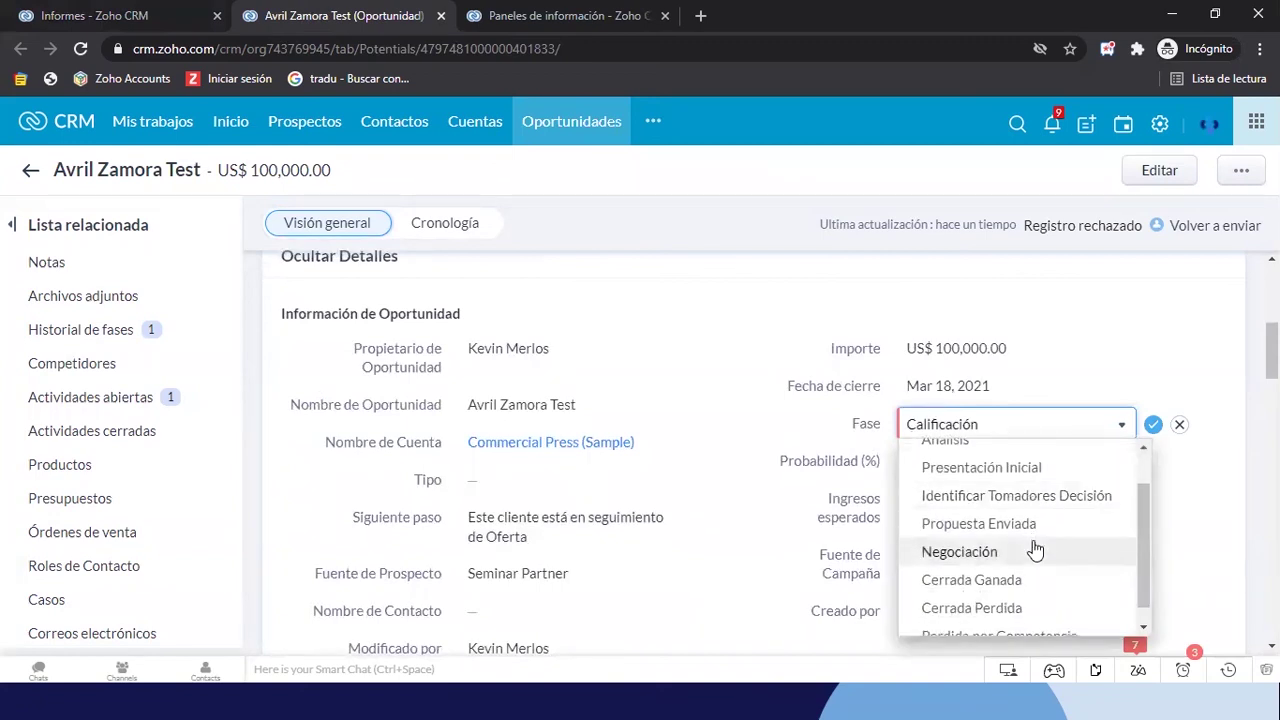
pyautogui.click(1035, 550)
pyautogui.click(1152, 427)
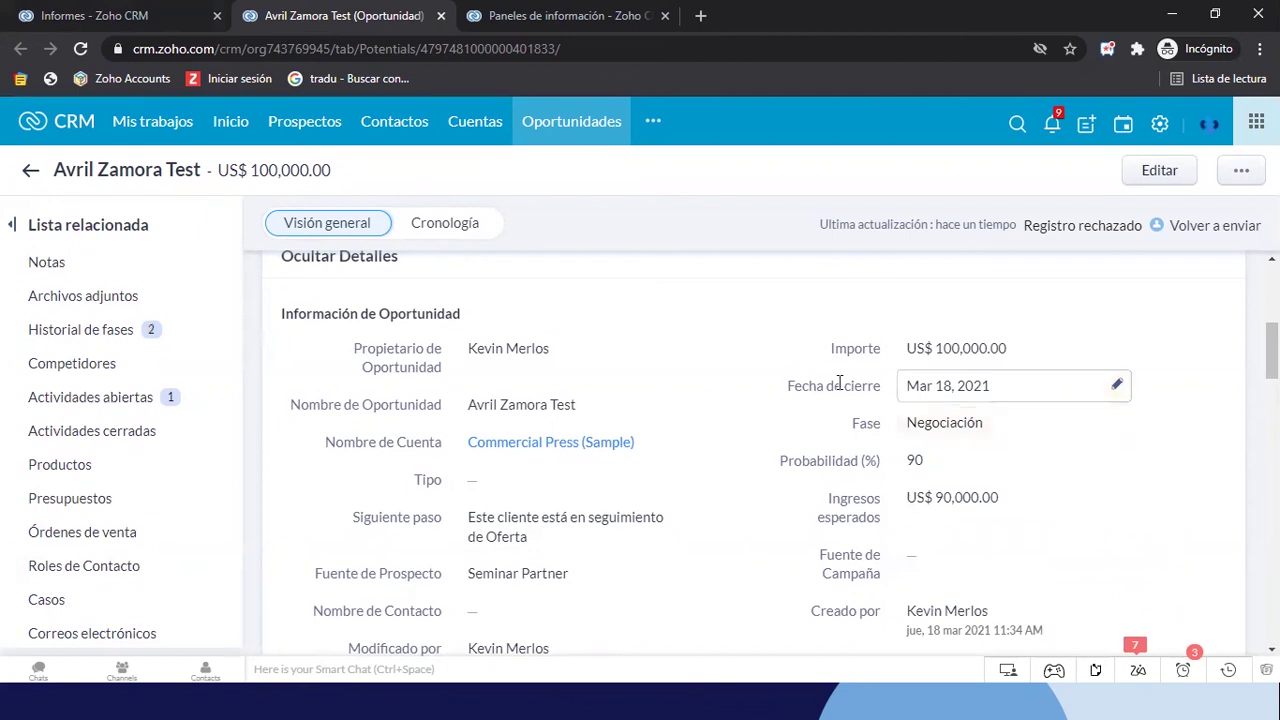
# Return to the open-opportunities report tab and reload it
pyautogui.click(185, 18)
pyautogui.click(352, 48)
pyautogui.press('Return')
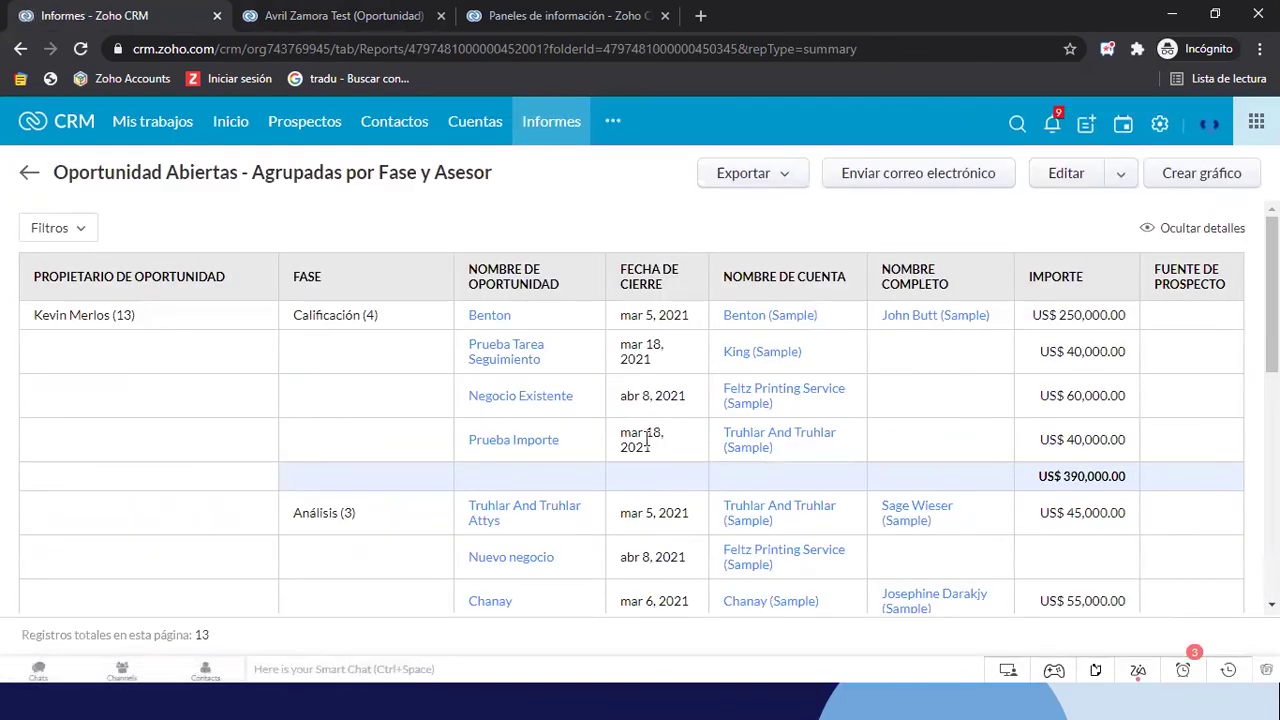
# Scroll the refreshed report to confirm Calificación has four deals and the total is US$ 860,000
pyautogui.scroll(-1, 647, 440)
pyautogui.scroll(1, 592, 428)
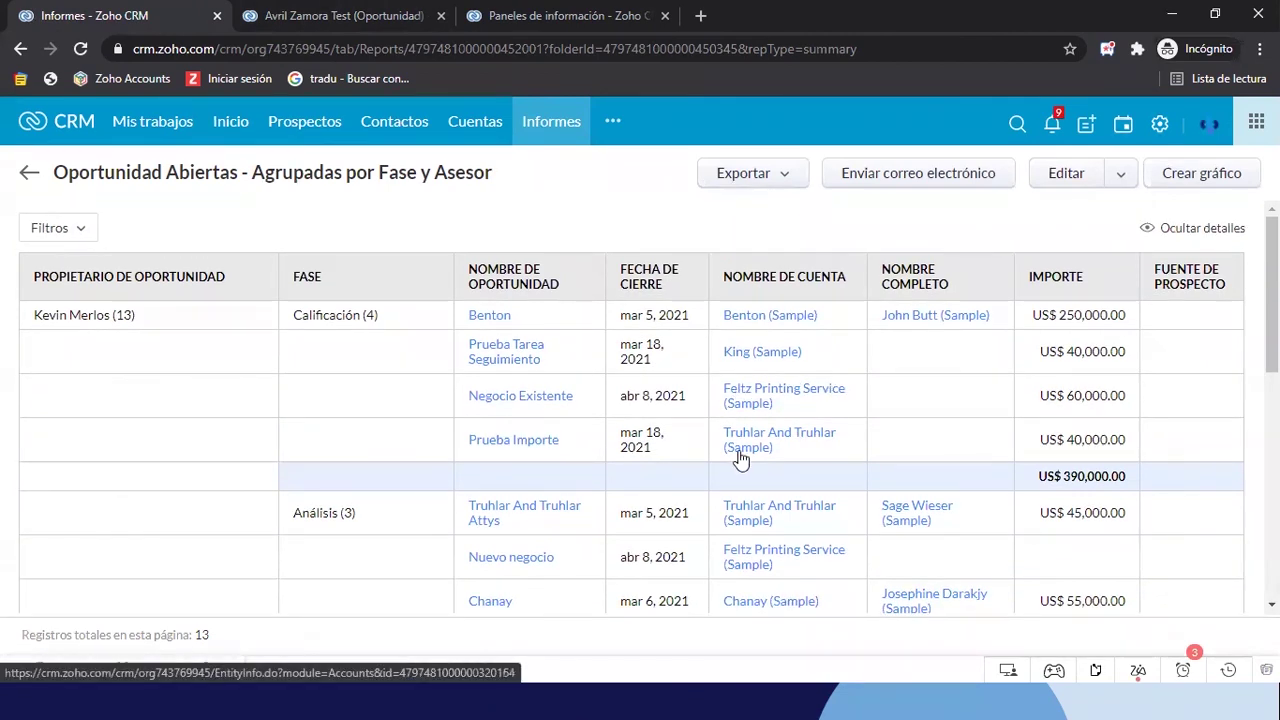
pyautogui.scroll(-1, 740, 459)
pyautogui.scroll(-2, 740, 459)
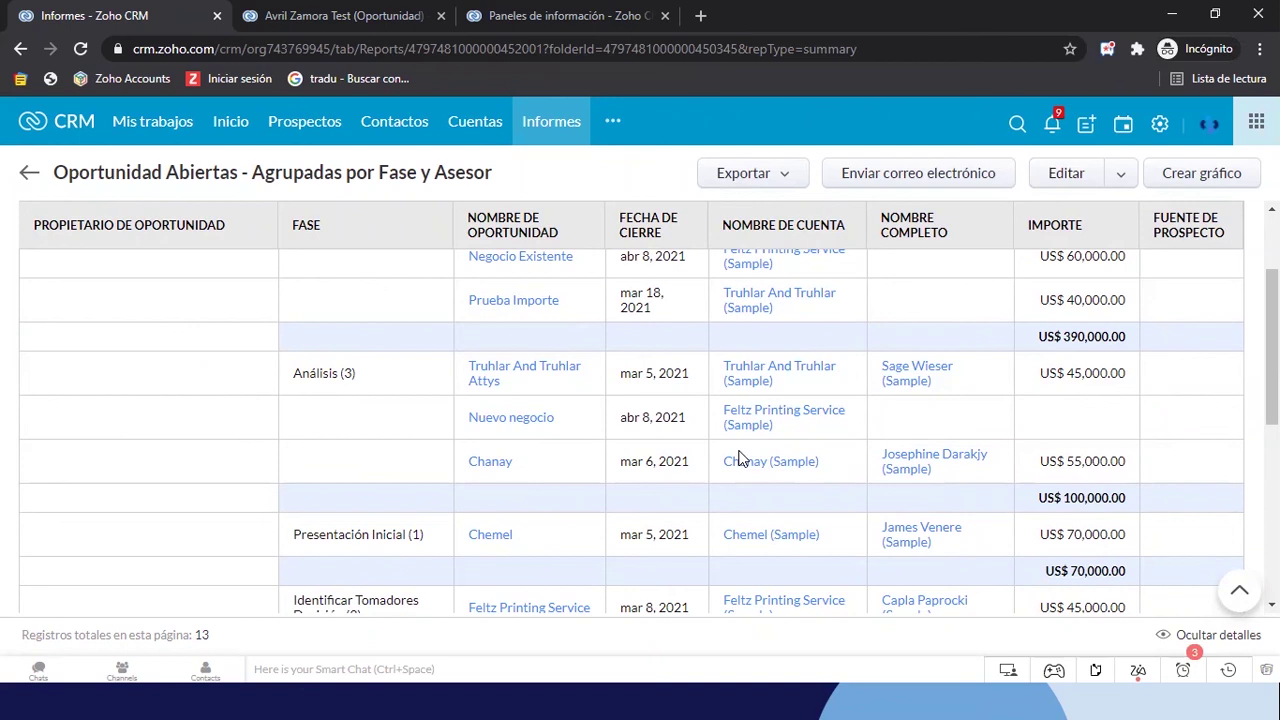
pyautogui.scroll(-1, 740, 458)
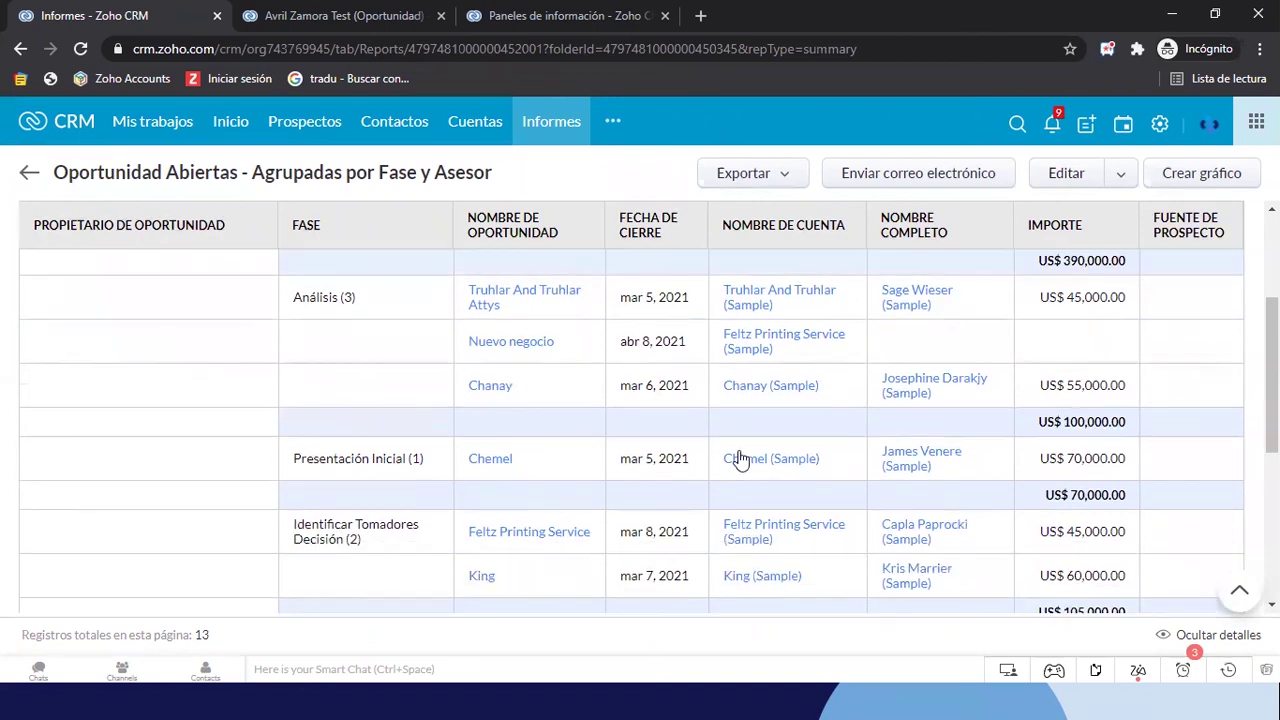
pyautogui.scroll(-1, 740, 458)
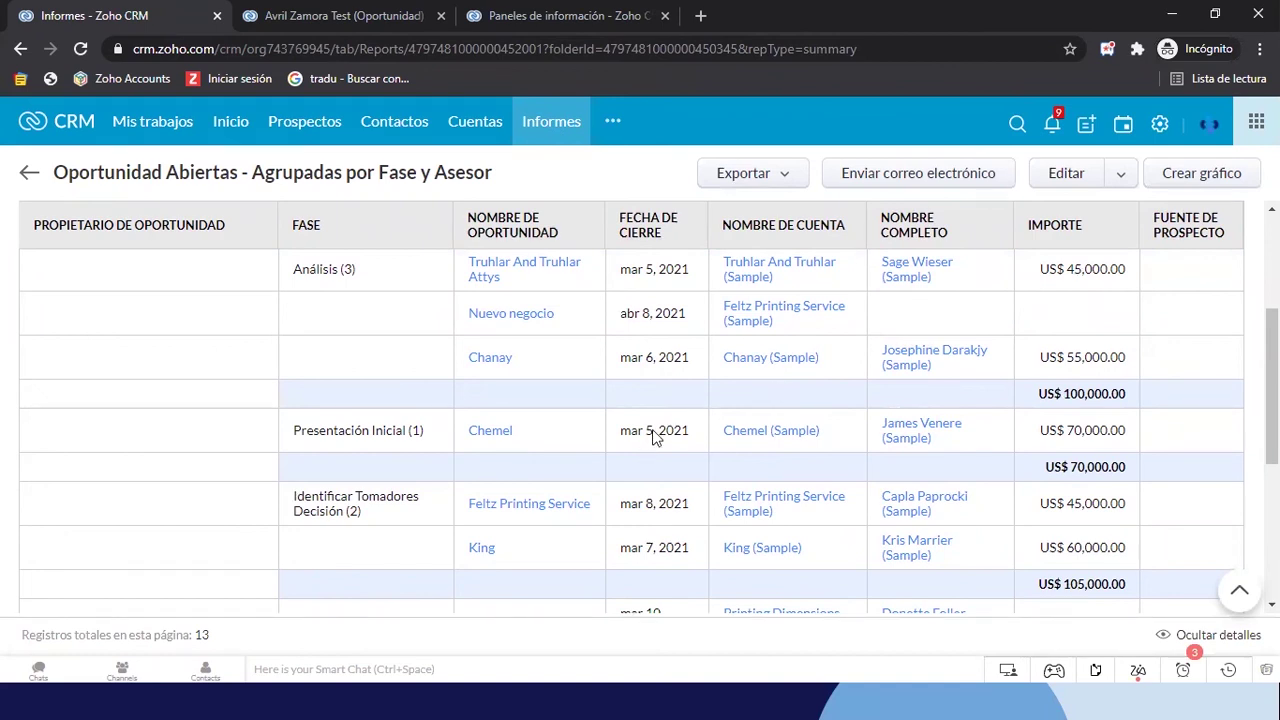
pyautogui.scroll(-2, 652, 432)
pyautogui.scroll(1, 652, 437)
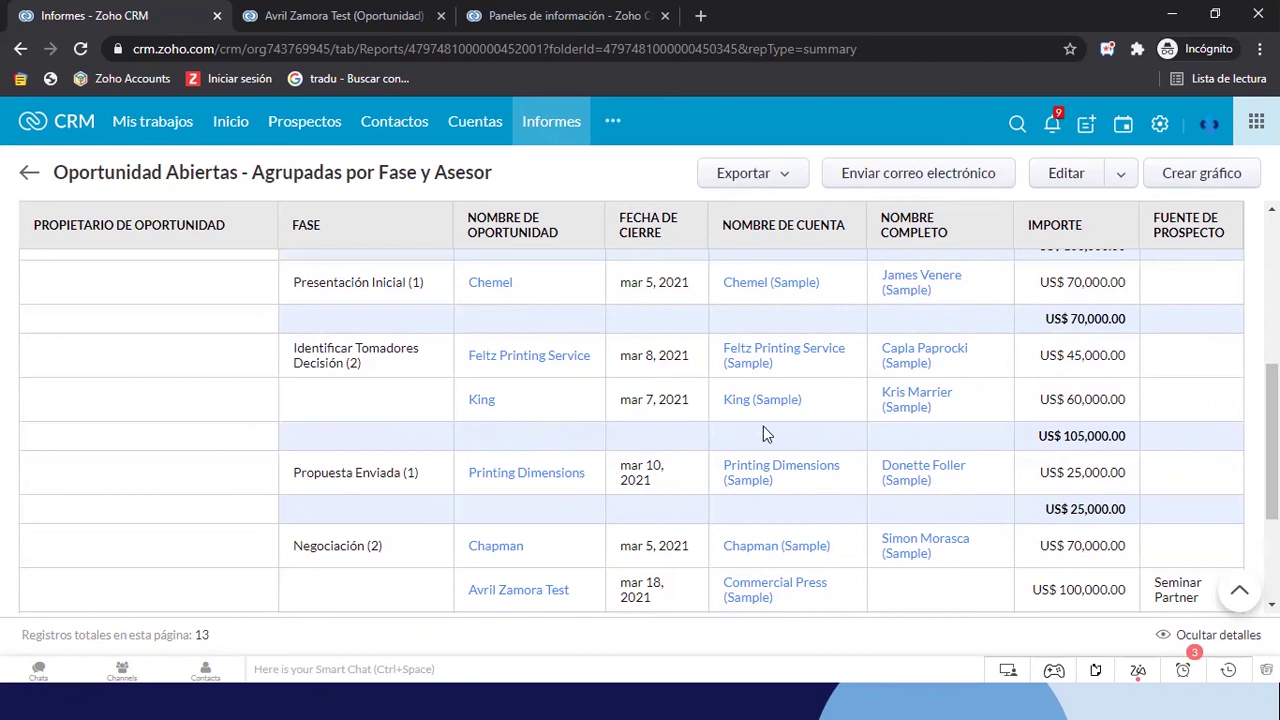
pyautogui.scroll(-3, 654, 495)
pyautogui.scroll(1, 654, 495)
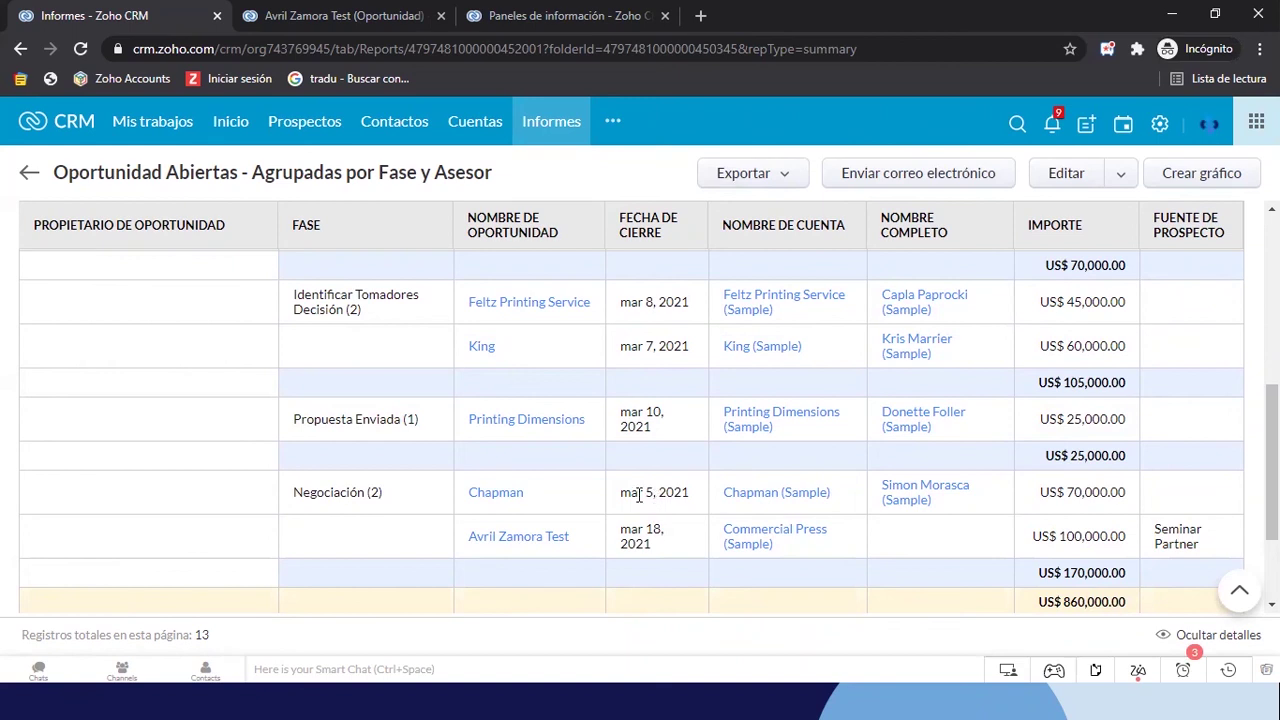
pyautogui.scroll(6, 671, 405)
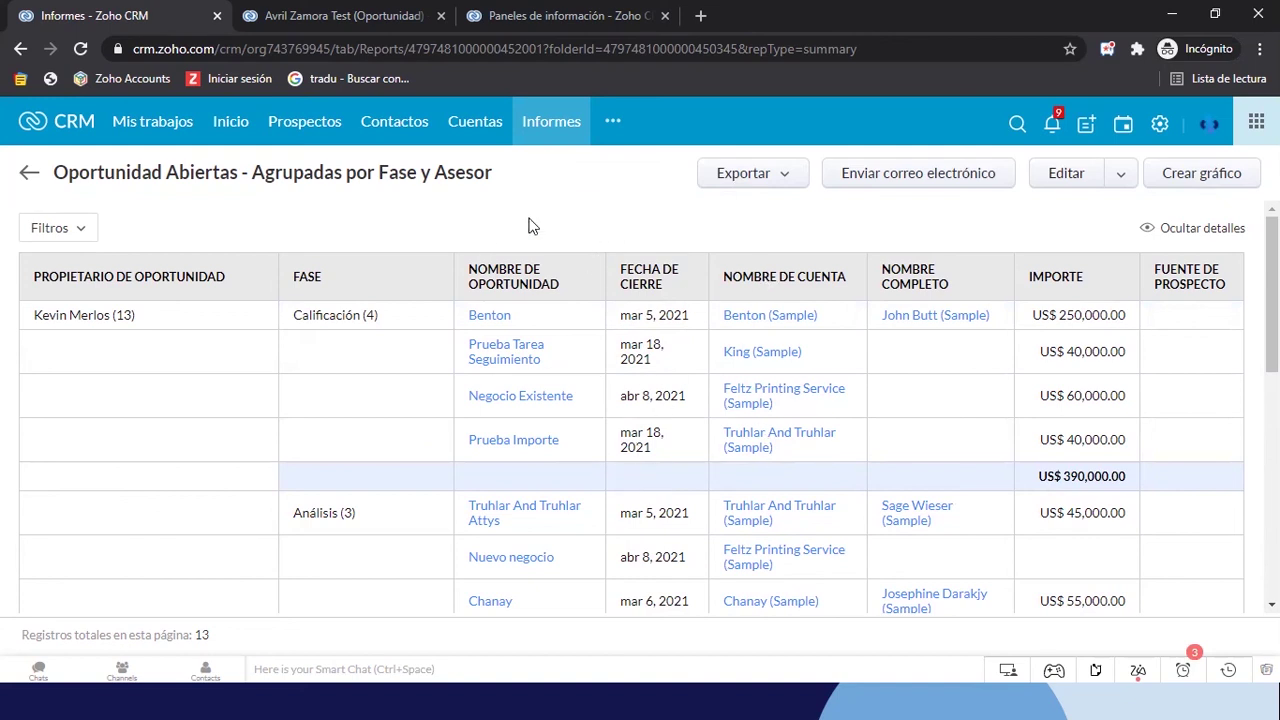
# Add a Barra horizontal chart with Propietario de Oportunidad on Eje X and Suma de Importe on Eje Y
pyautogui.click(1190, 178)
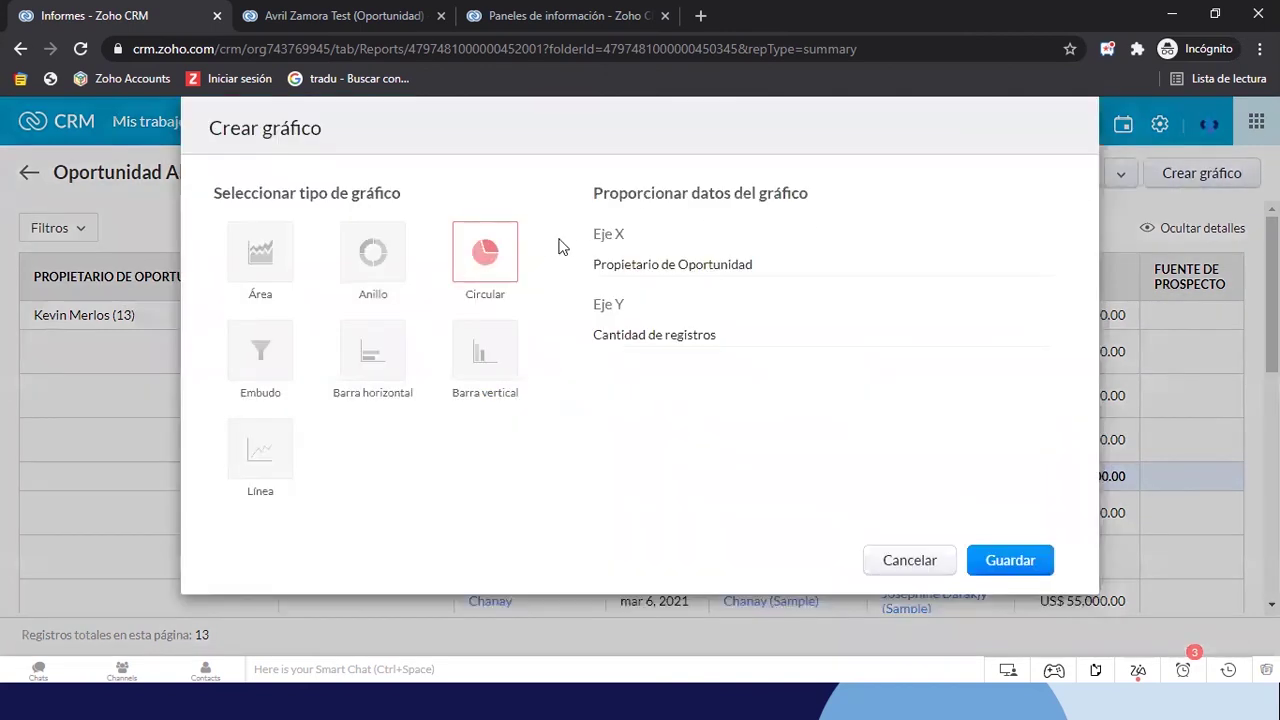
pyautogui.click(371, 360)
pyautogui.click(680, 308)
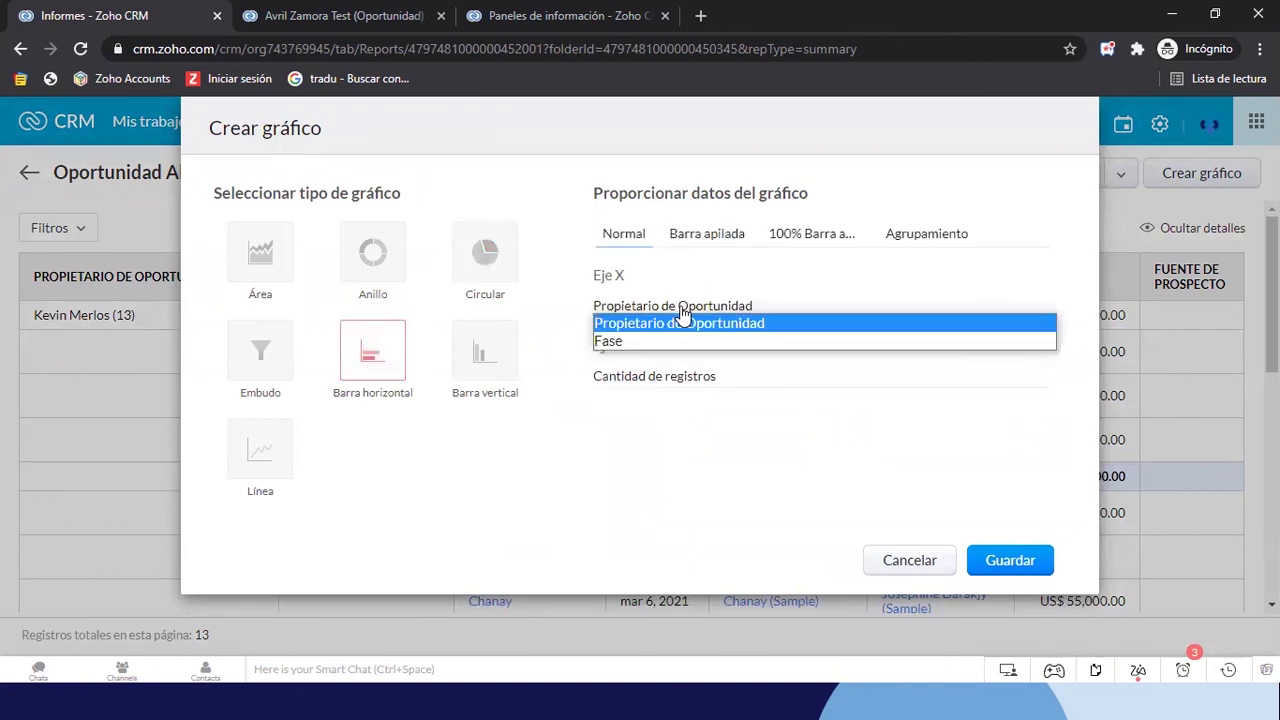
pyautogui.click(652, 329)
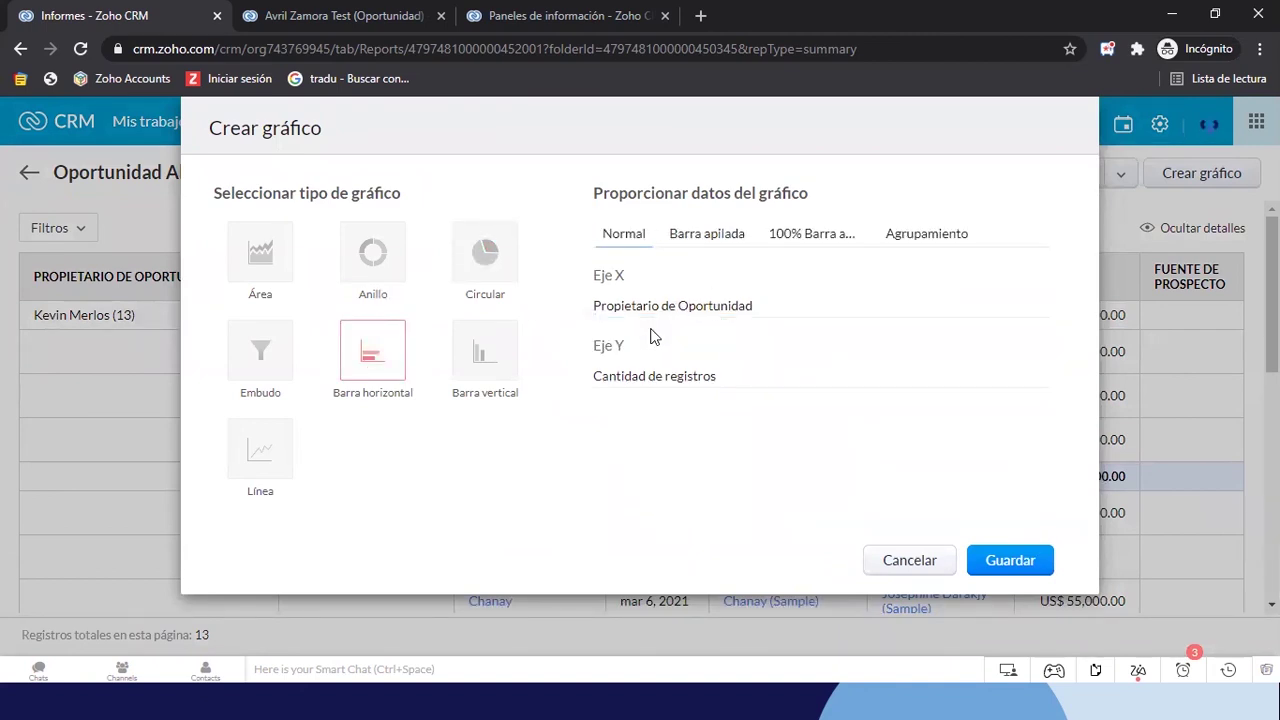
pyautogui.click(647, 376)
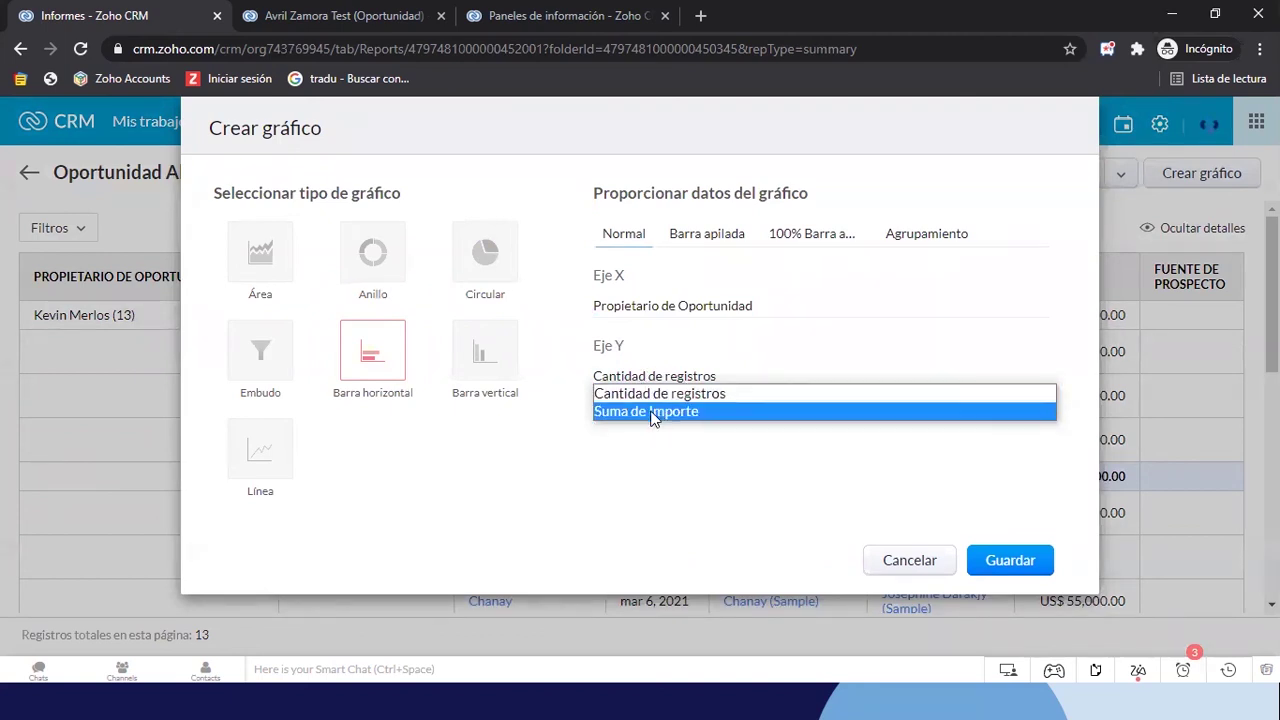
pyautogui.click(646, 412)
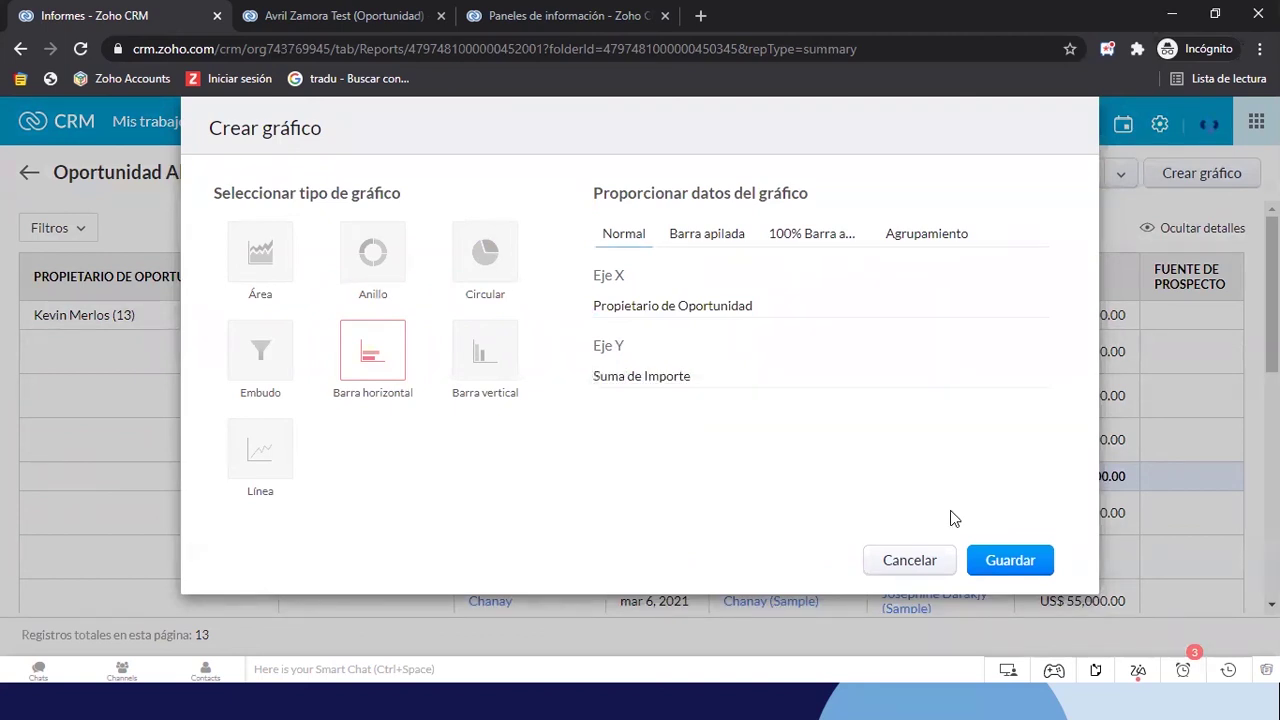
pyautogui.click(1001, 558)
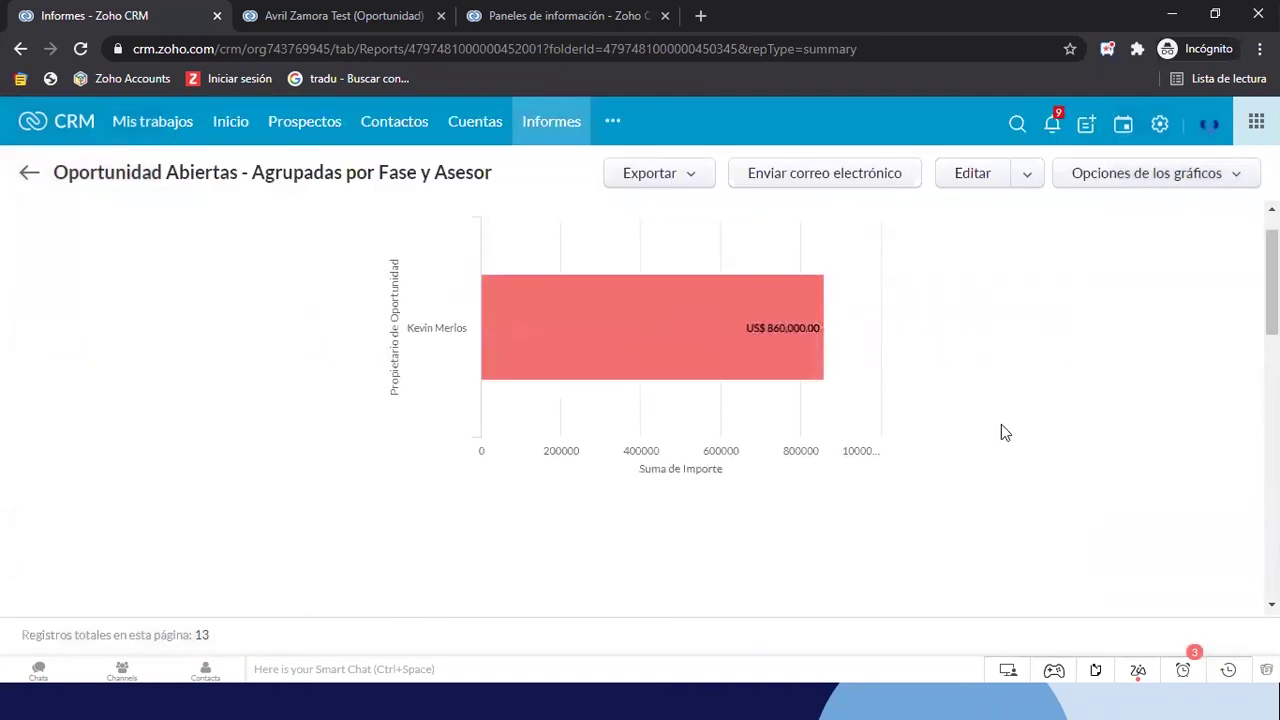
# Change the chart's Eje X from opportunity owner to Fase and save it
pyautogui.click(1152, 173)
pyautogui.click(1100, 203)
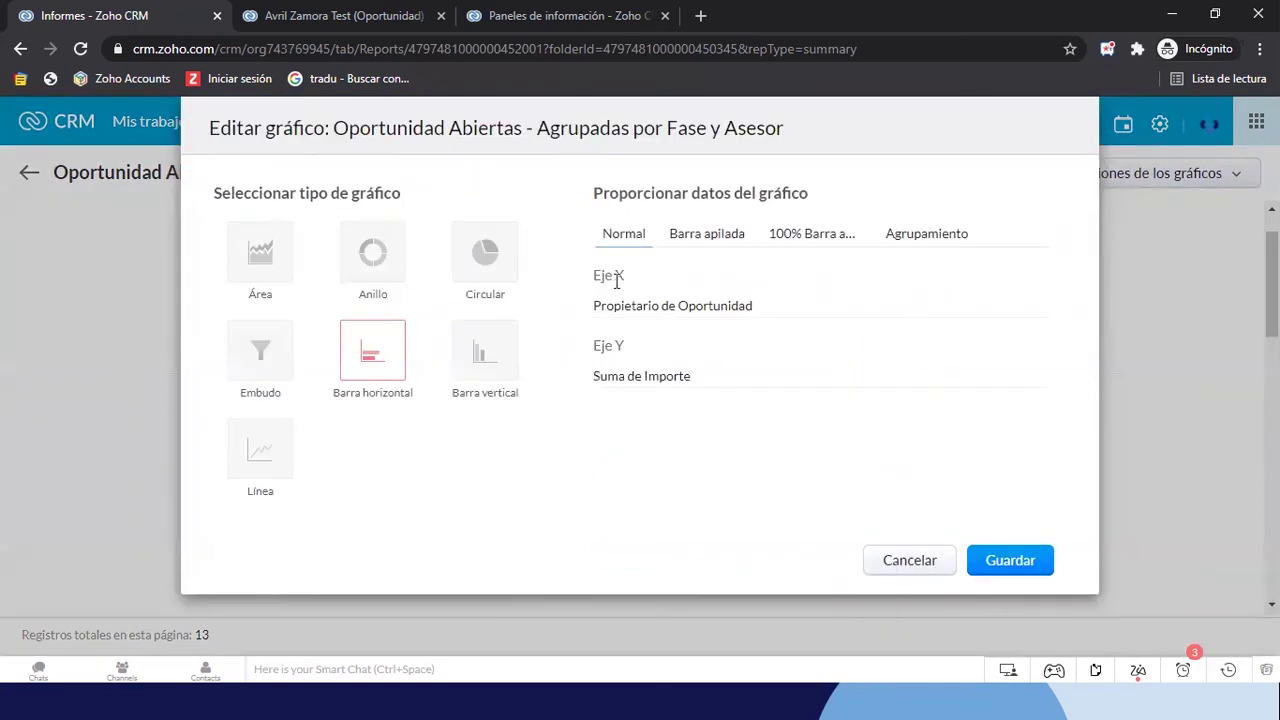
pyautogui.click(625, 316)
pyautogui.click(620, 343)
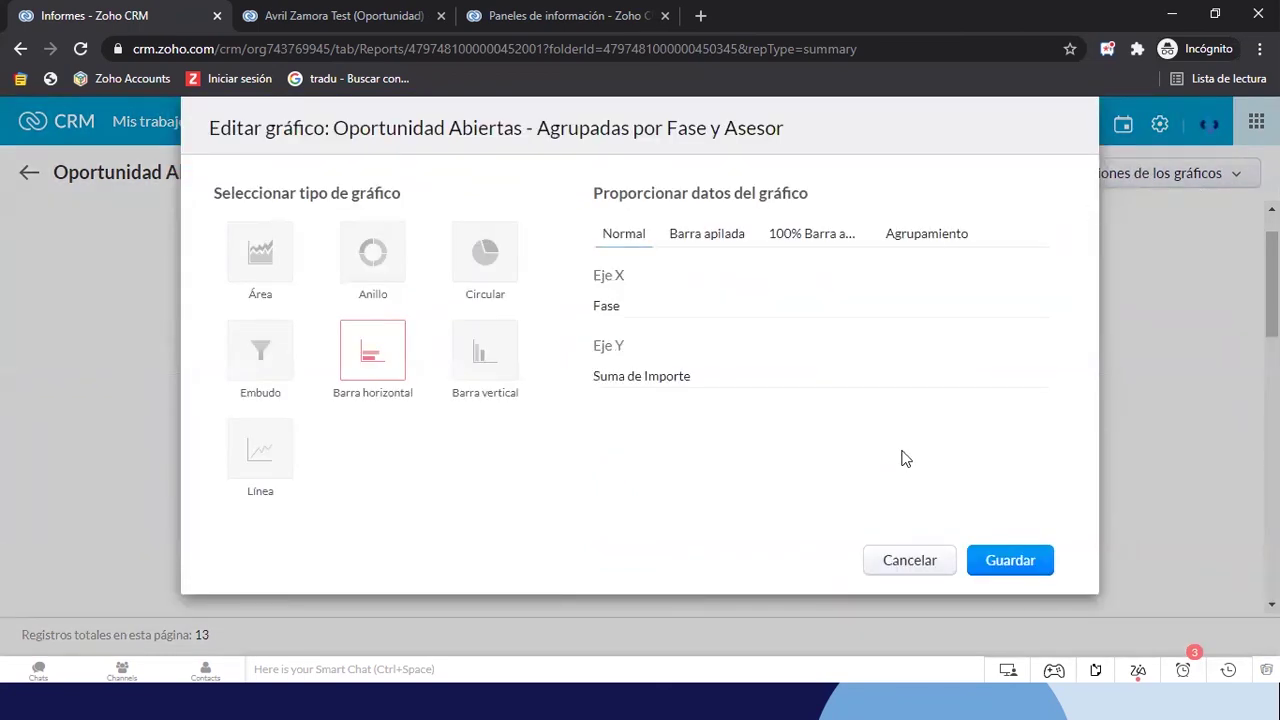
pyautogui.click(1012, 560)
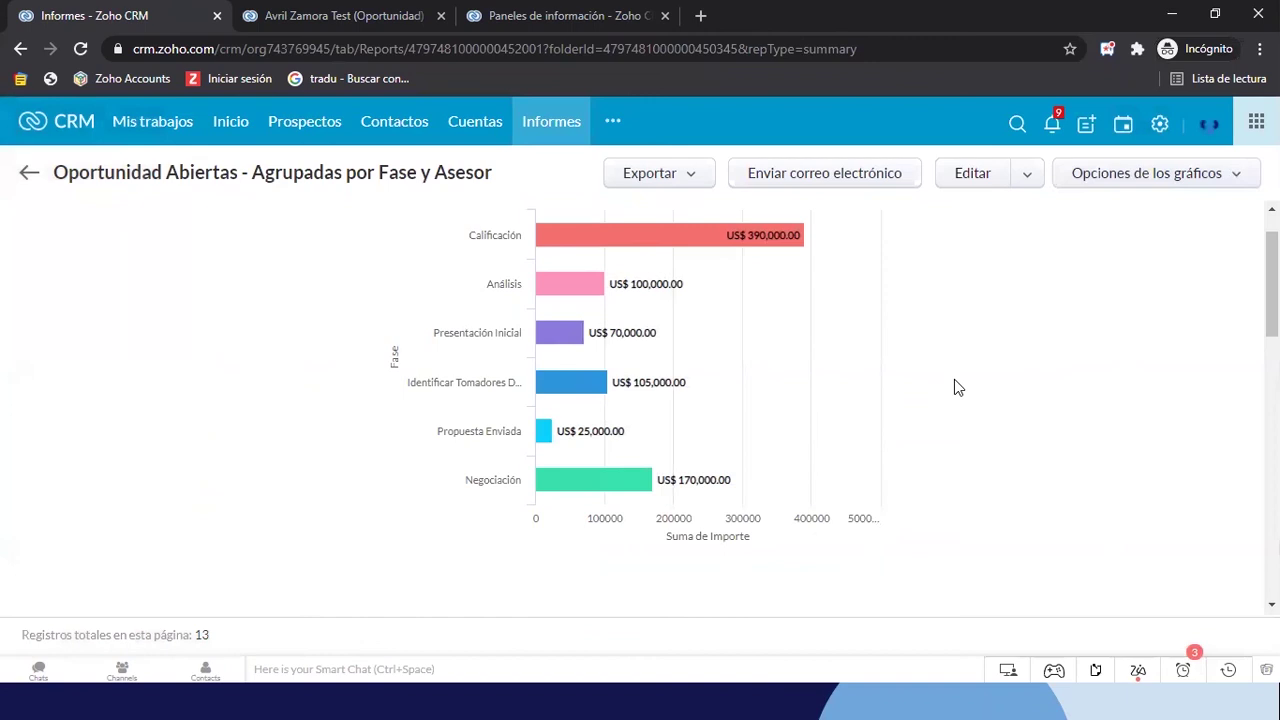
pyautogui.scroll(3, 1059, 379)
pyautogui.hscroll(-1, 1059, 379)
pyautogui.scroll(1, 1059, 379)
pyautogui.scroll(-1, 1060, 380)
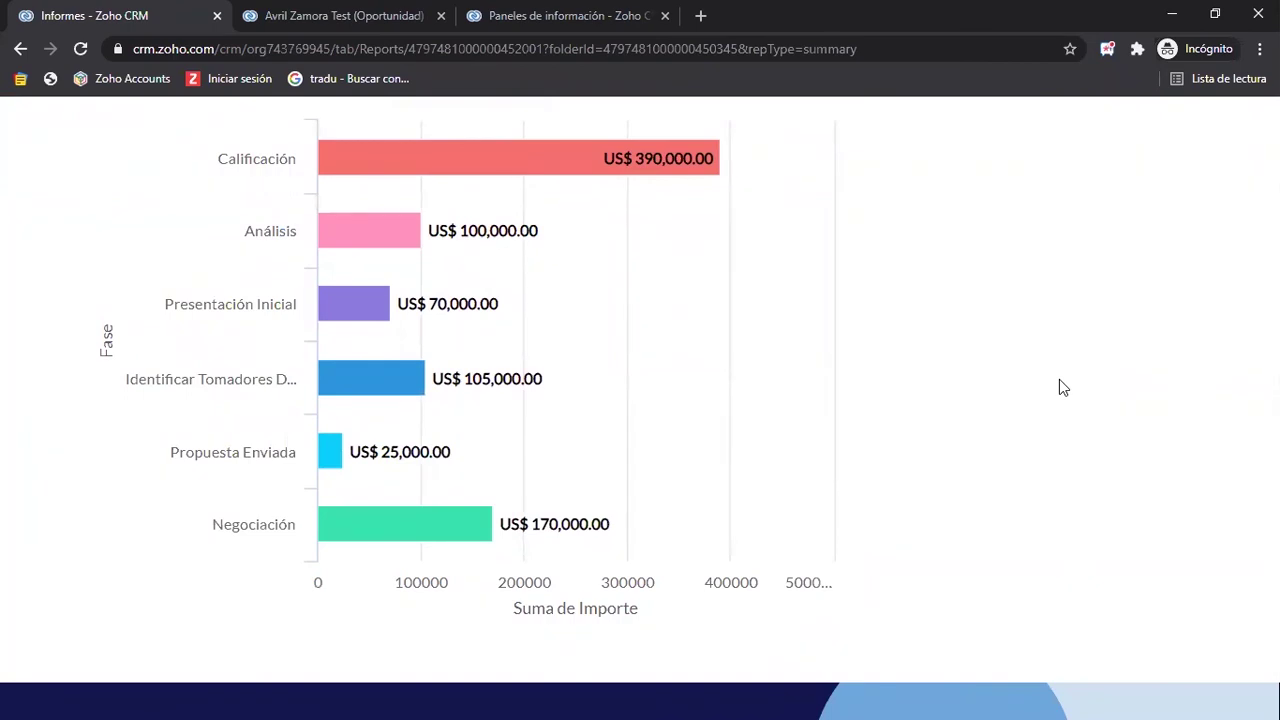
pyautogui.scroll(-1, 809, 374)
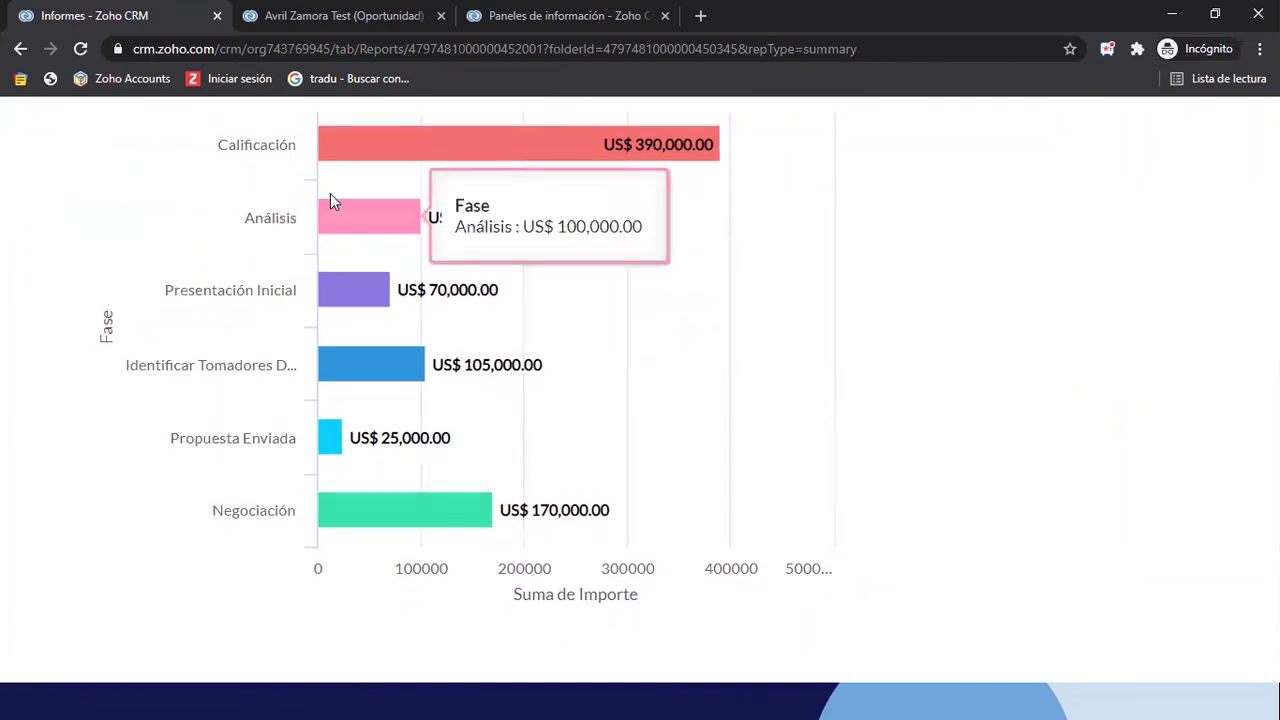
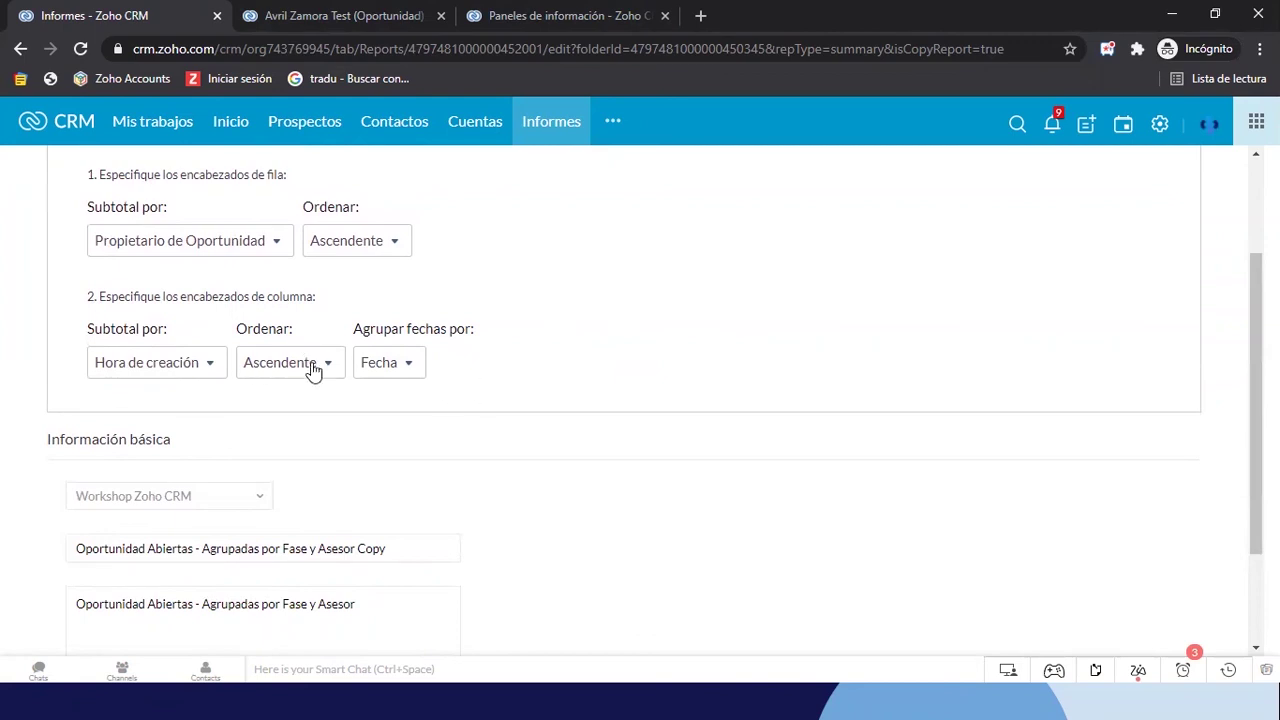
# Rename the duplicated report to 'Matriz de Oportunidad Nuevas - Por Asesor'
pyautogui.click(198, 370)
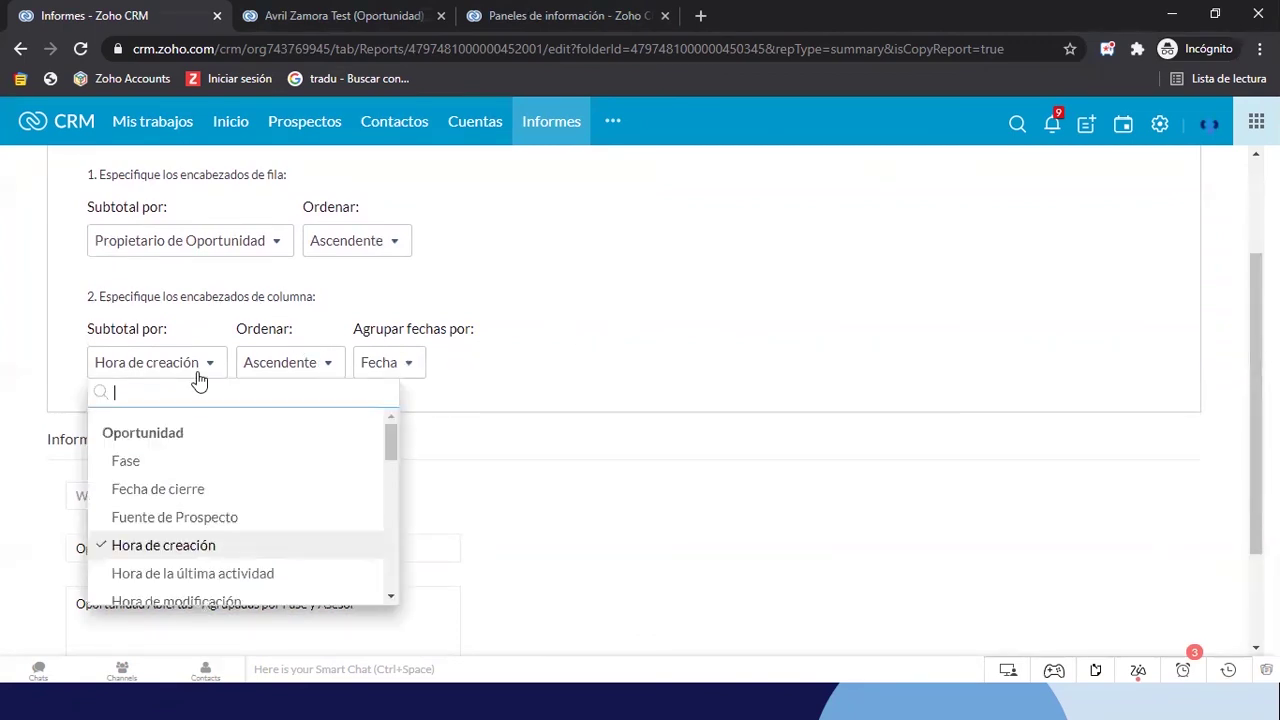
pyautogui.click(575, 287)
pyautogui.scroll(-2, 547, 358)
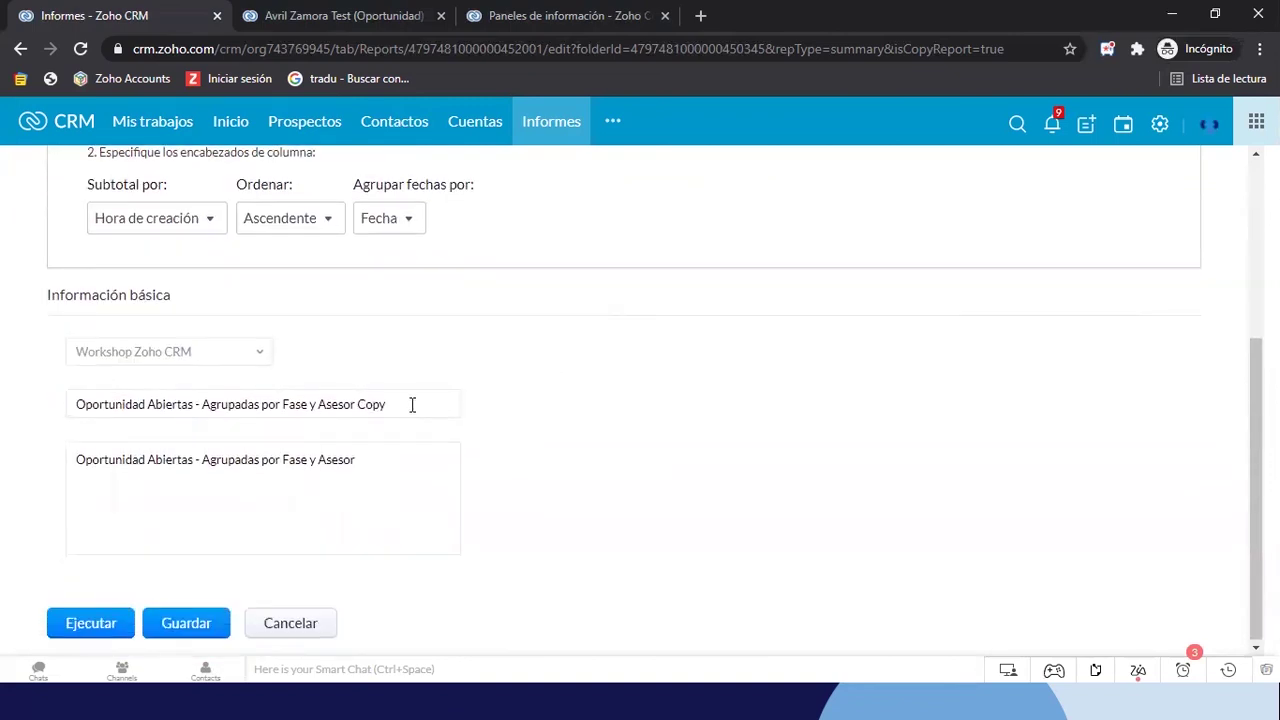
pyautogui.moveTo(411, 404); pyautogui.dragTo(0, 378)
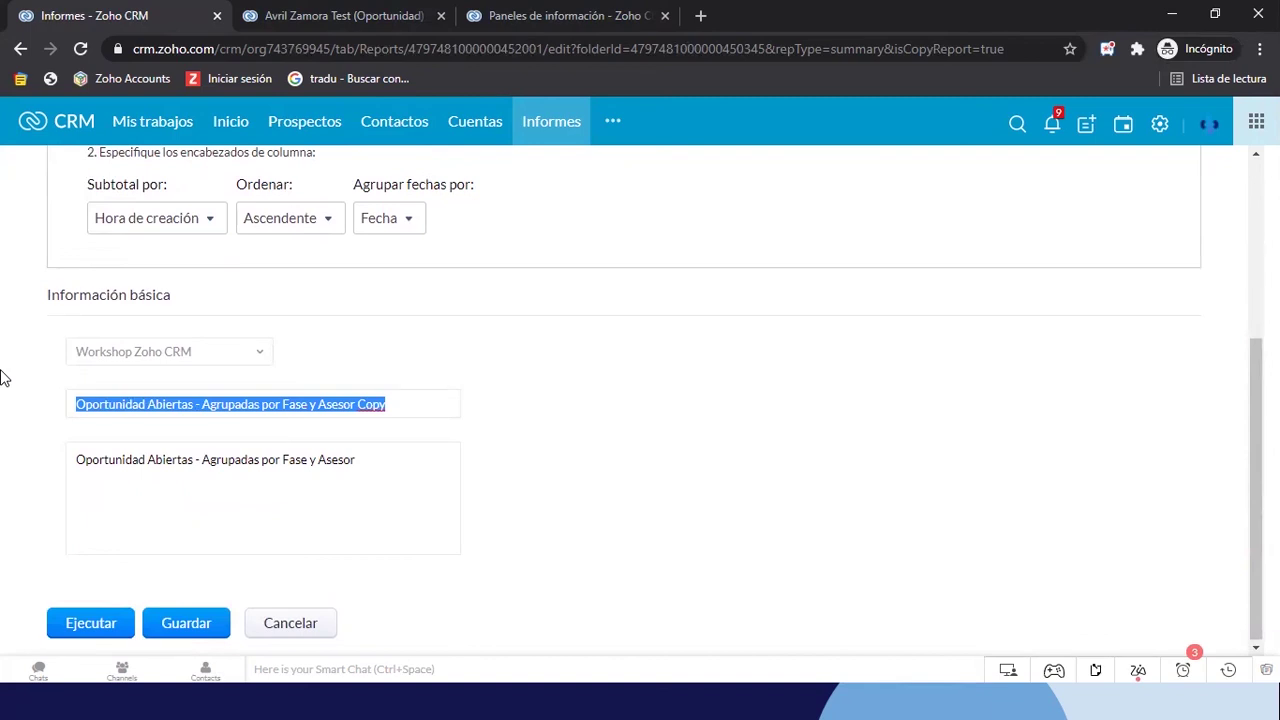
pyautogui.write('Matríz de Oport')
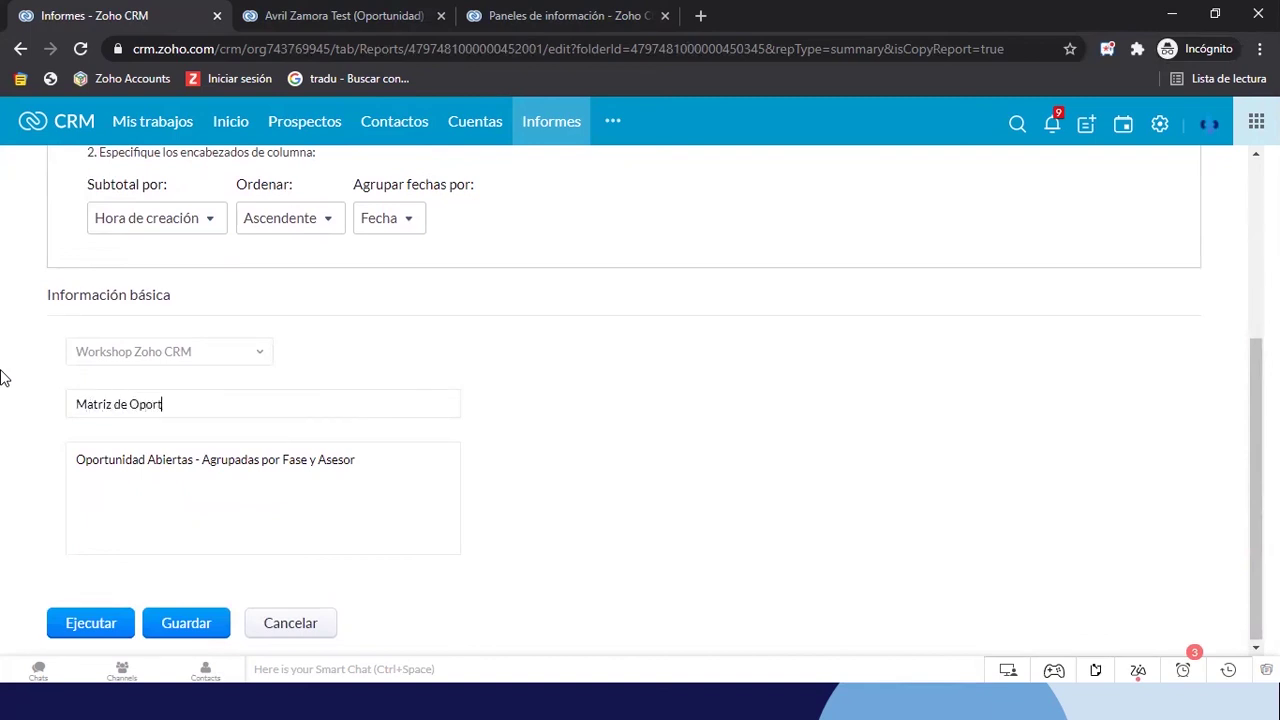
pyautogui.write('unidad Cnuev')
pyautogui.press('BackSpace')
pyautogui.write('Nuevas - Por Asesorr')
pyautogui.press('BackSpace')
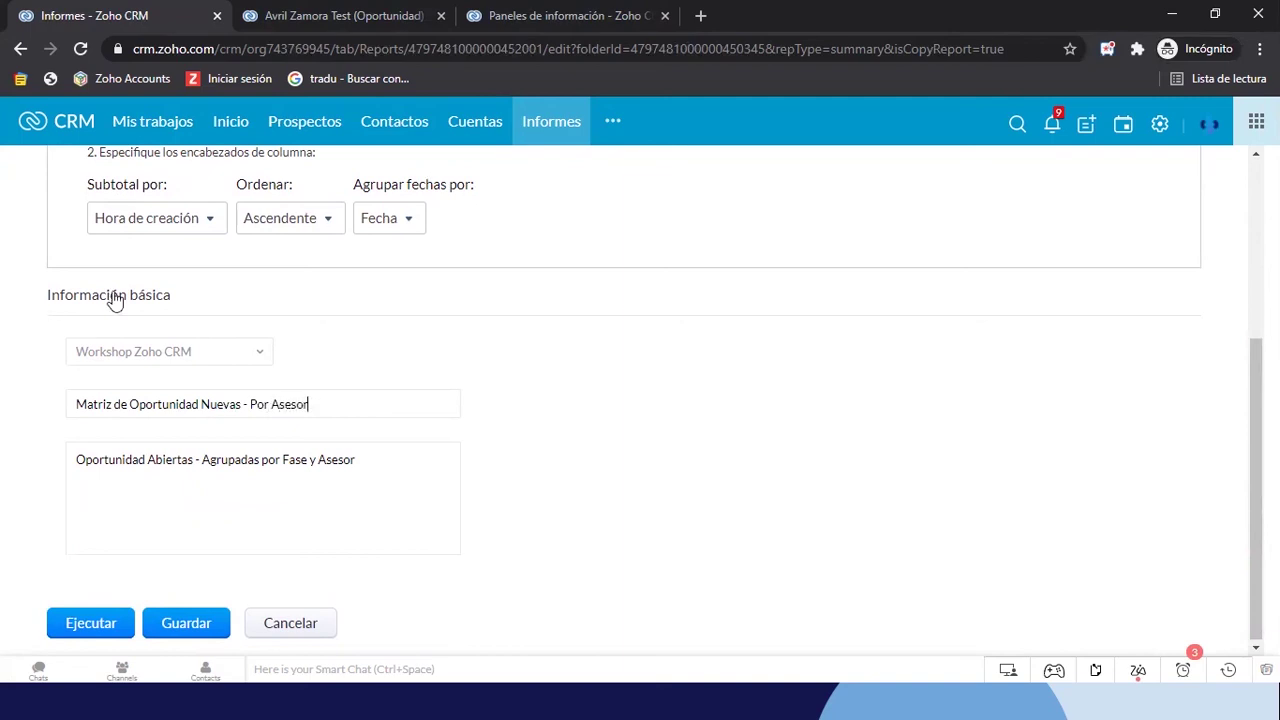
# Replace the old description with the same report name
pyautogui.hotkey('ctrl', 'a')
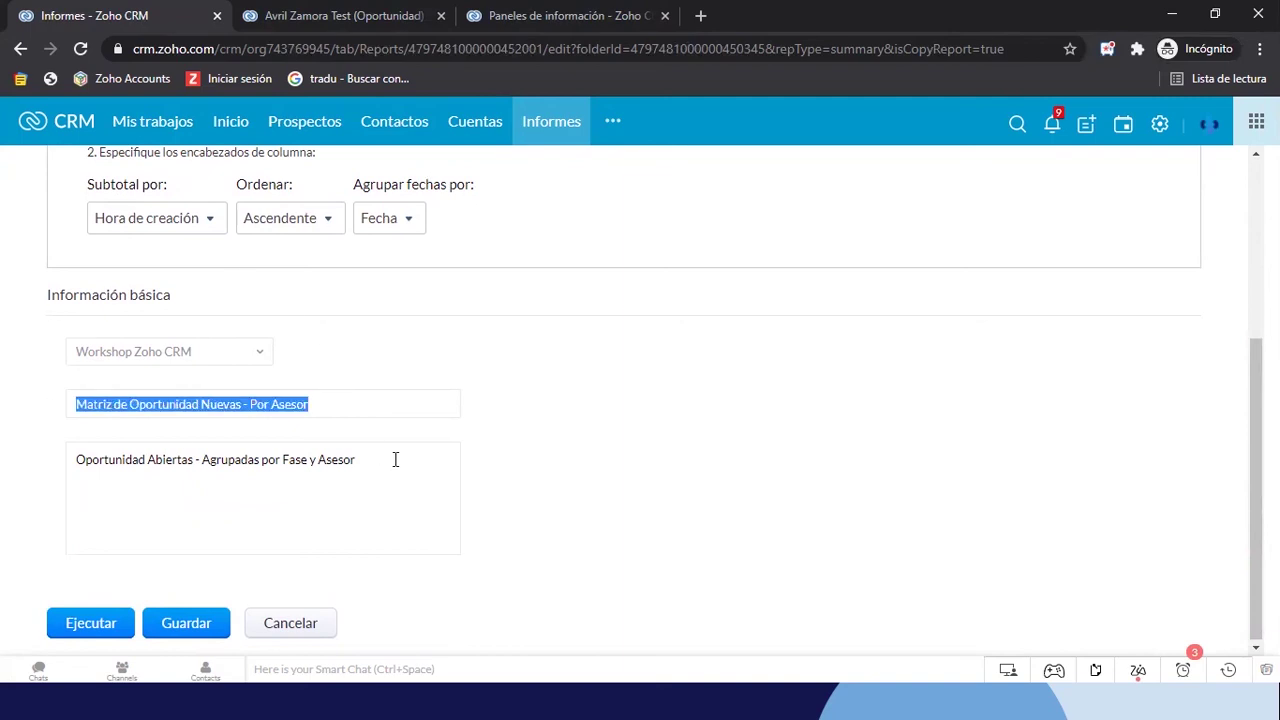
pyautogui.moveTo(410, 468); pyautogui.dragTo(82, 466)
pyautogui.press('BackSpace')
pyautogui.press('BackSpace')
pyautogui.write('Matriz de Oportunidad Nuevas - Por Asesor')
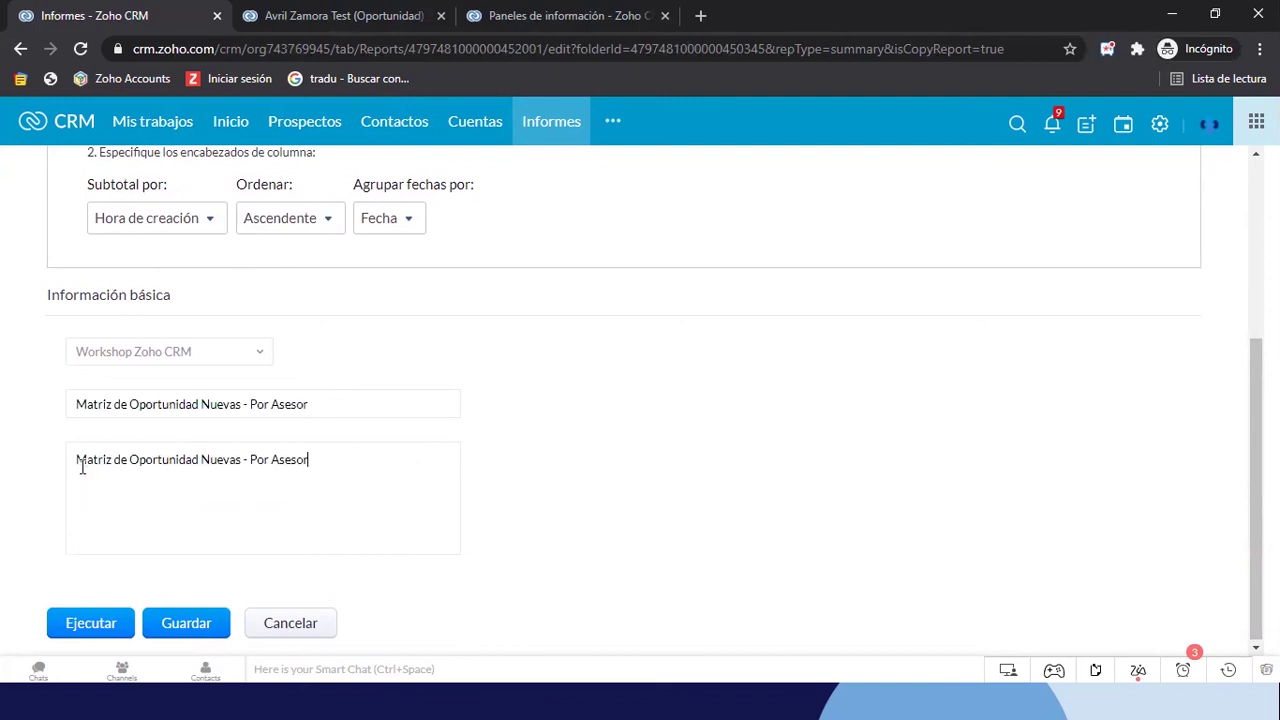
pyautogui.scroll(1, 543, 351)
pyautogui.scroll(2, 545, 353)
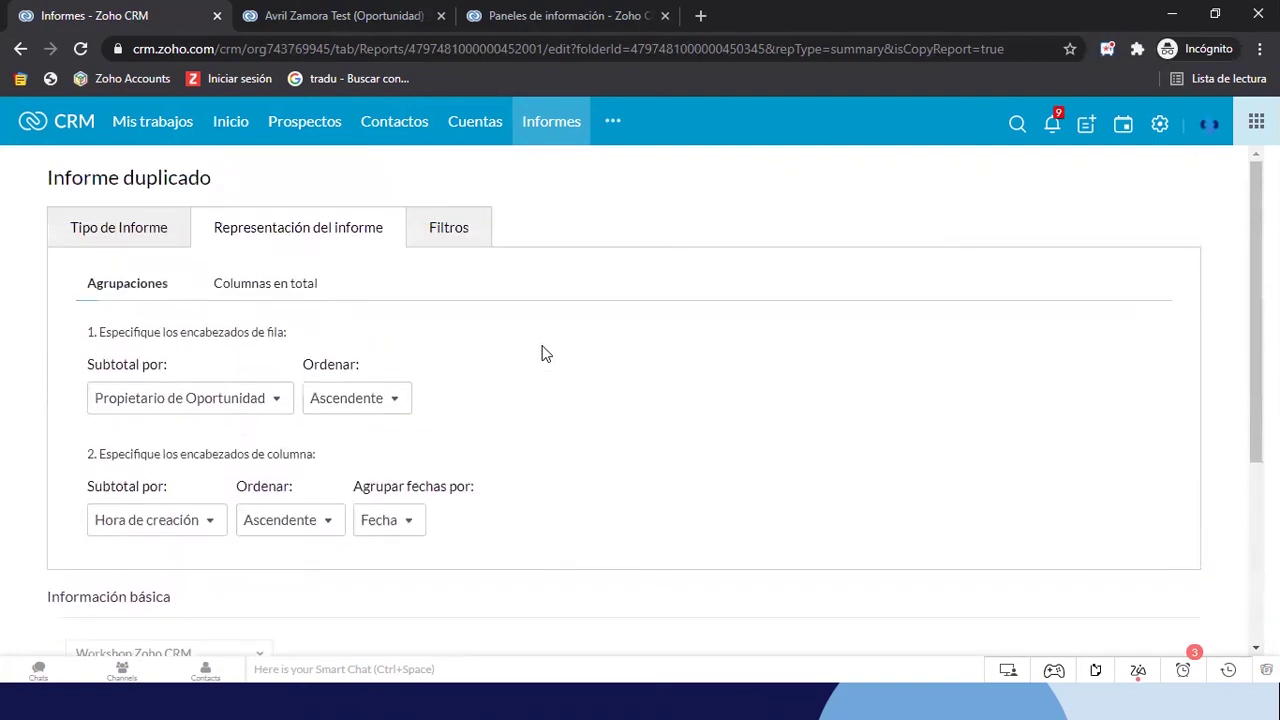
# Set the Fase advanced filter field to Ninguno and save the report
pyautogui.click(452, 240)
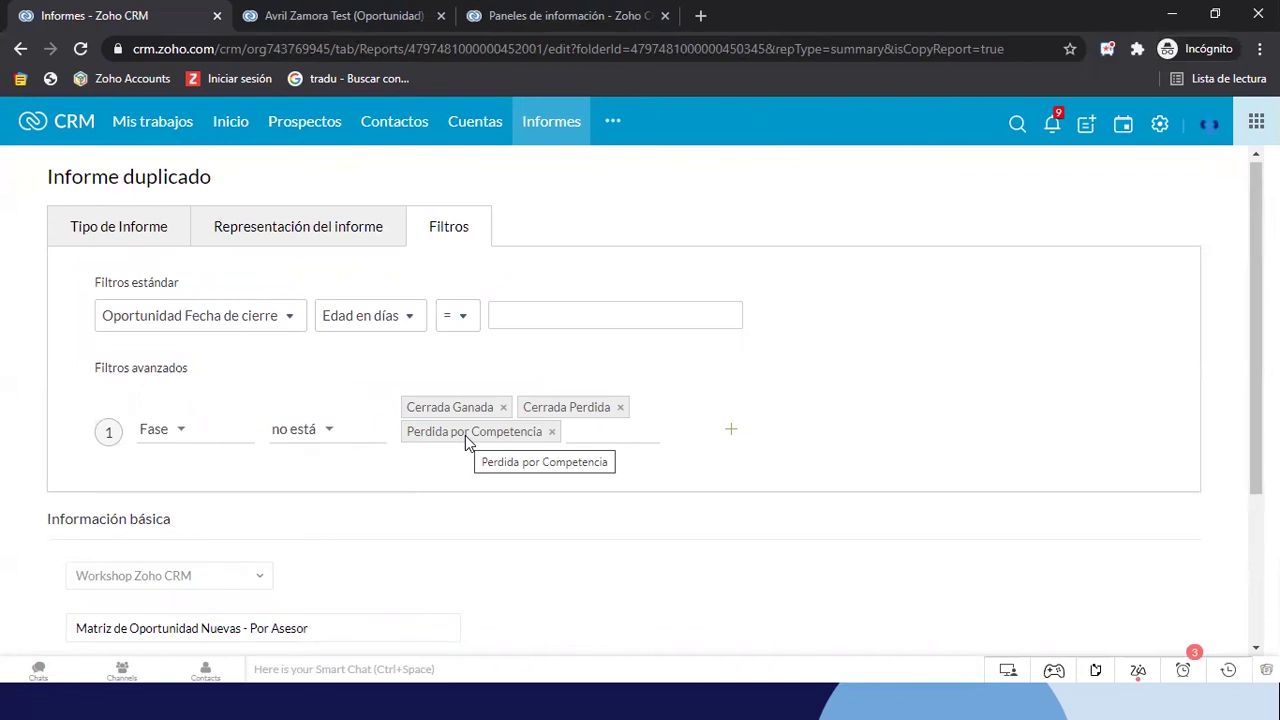
pyautogui.click(182, 436)
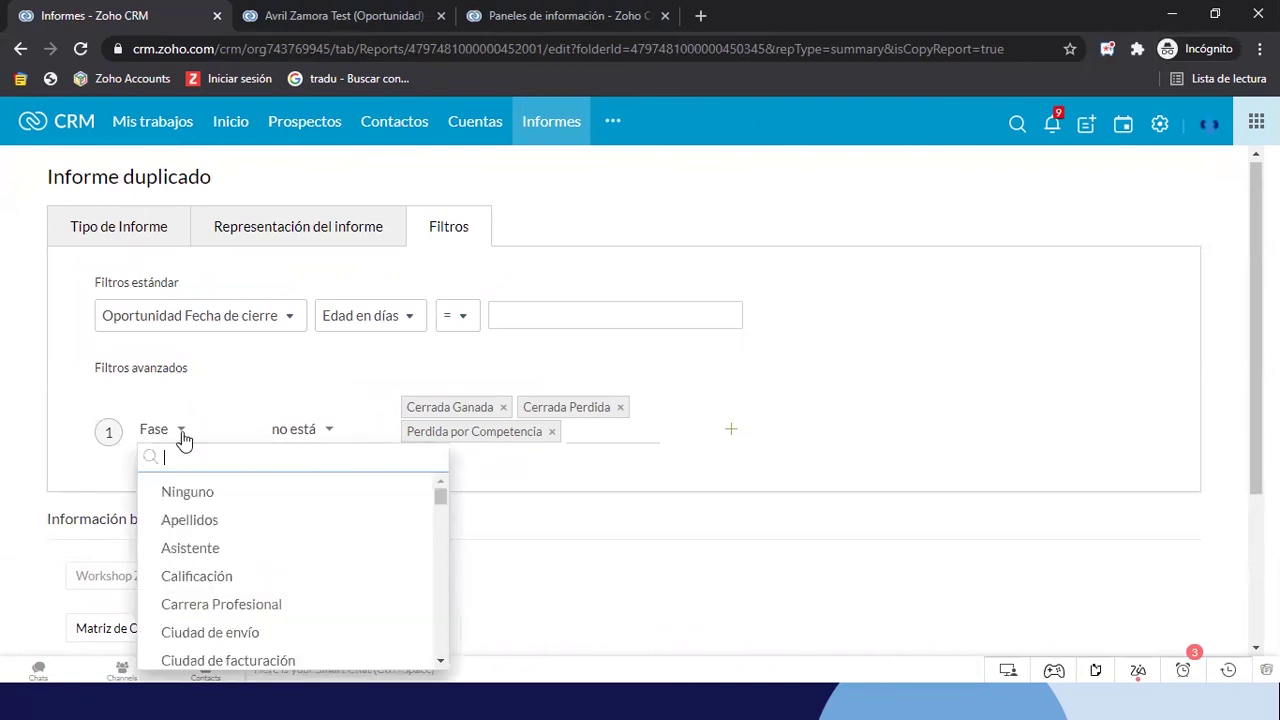
pyautogui.click(187, 494)
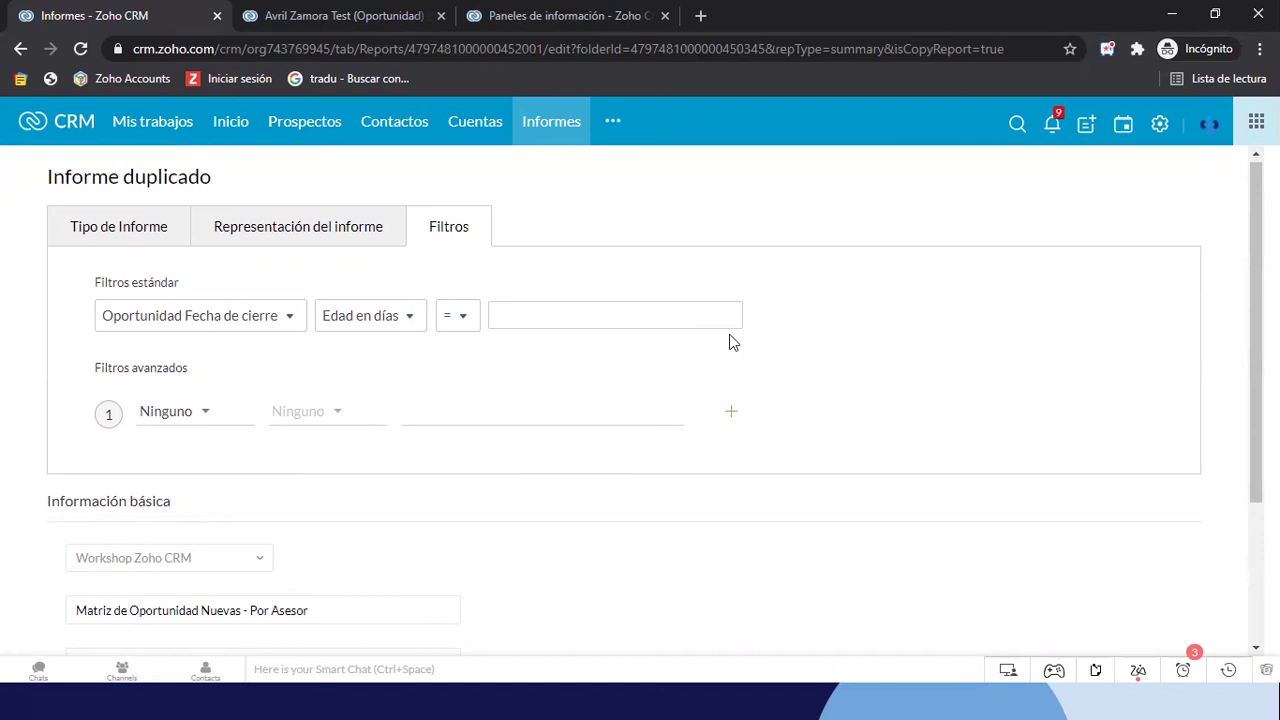
pyautogui.scroll(-3, 911, 371)
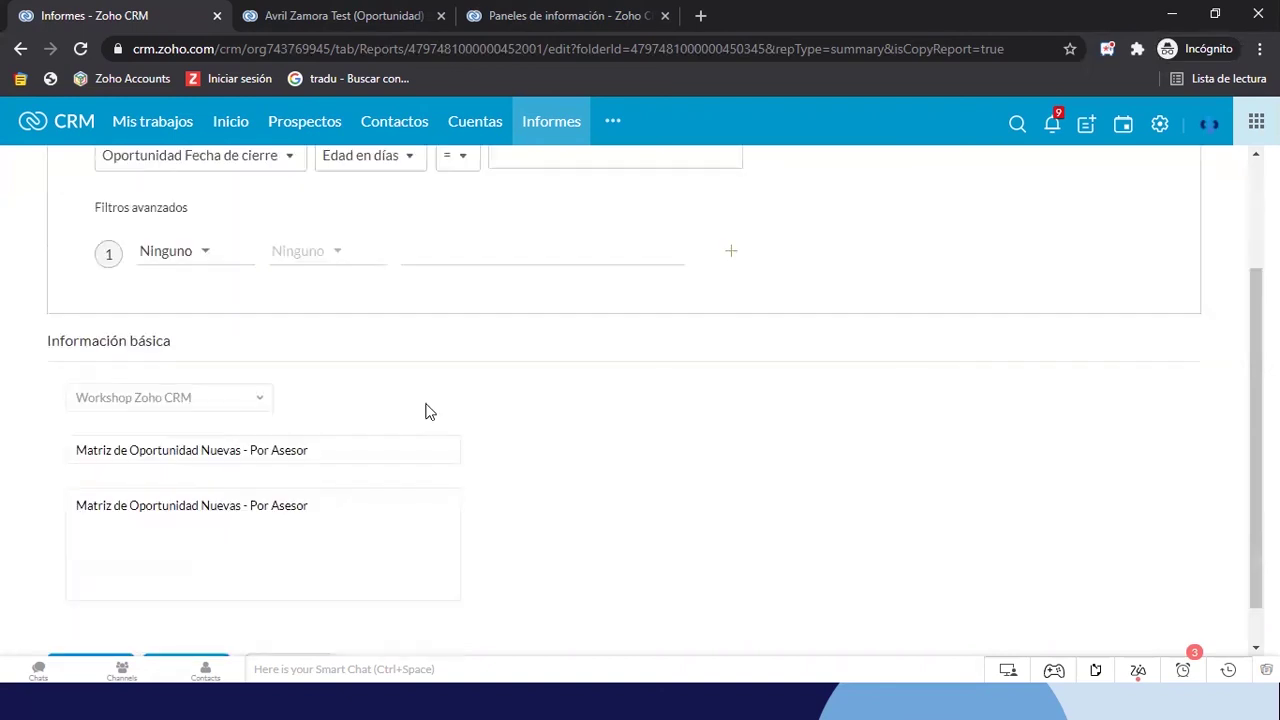
pyautogui.scroll(-1, 230, 450)
pyautogui.click(194, 633)
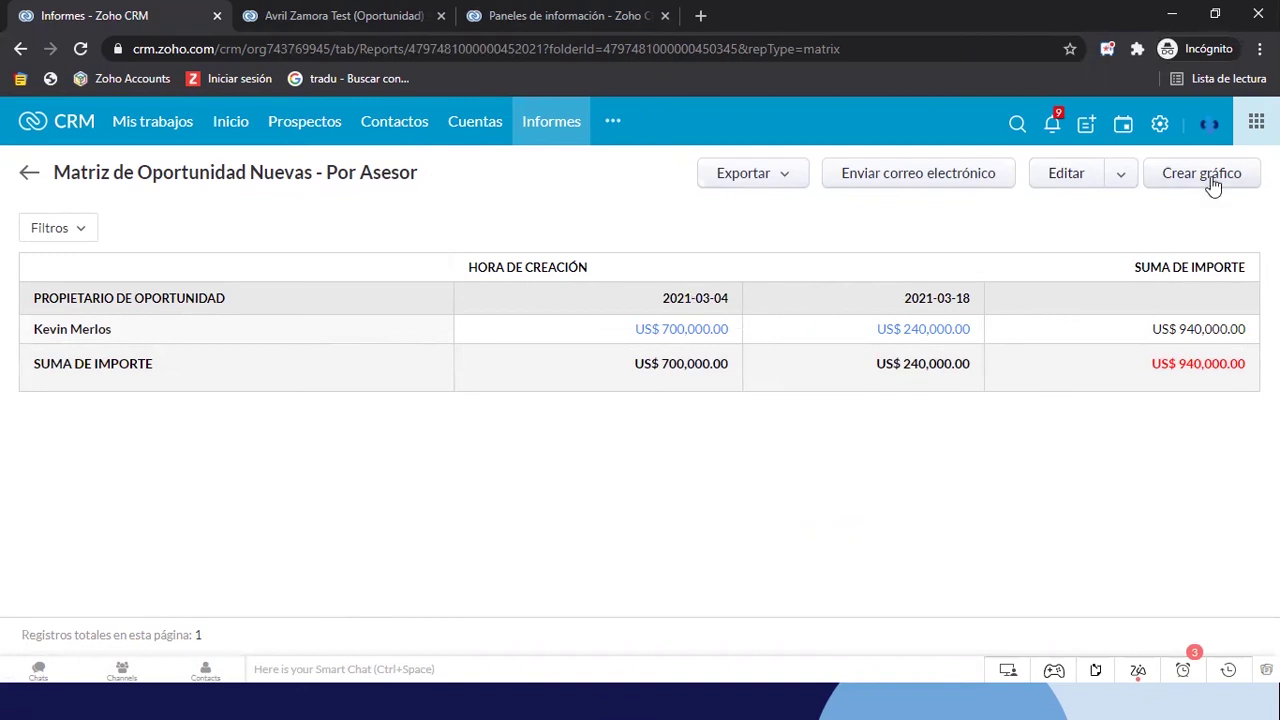
# Group the column creation dates by Mes y año and save the report
pyautogui.click(1084, 188)
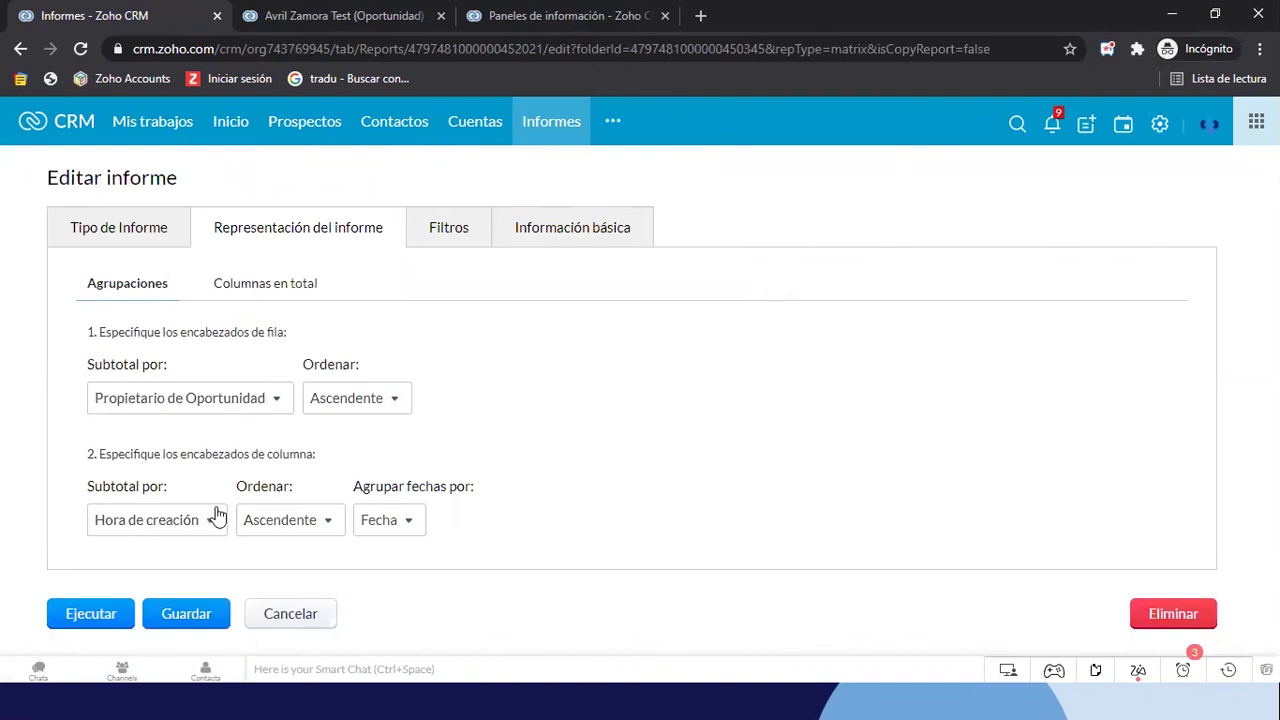
pyautogui.click(390, 528)
pyautogui.click(419, 587)
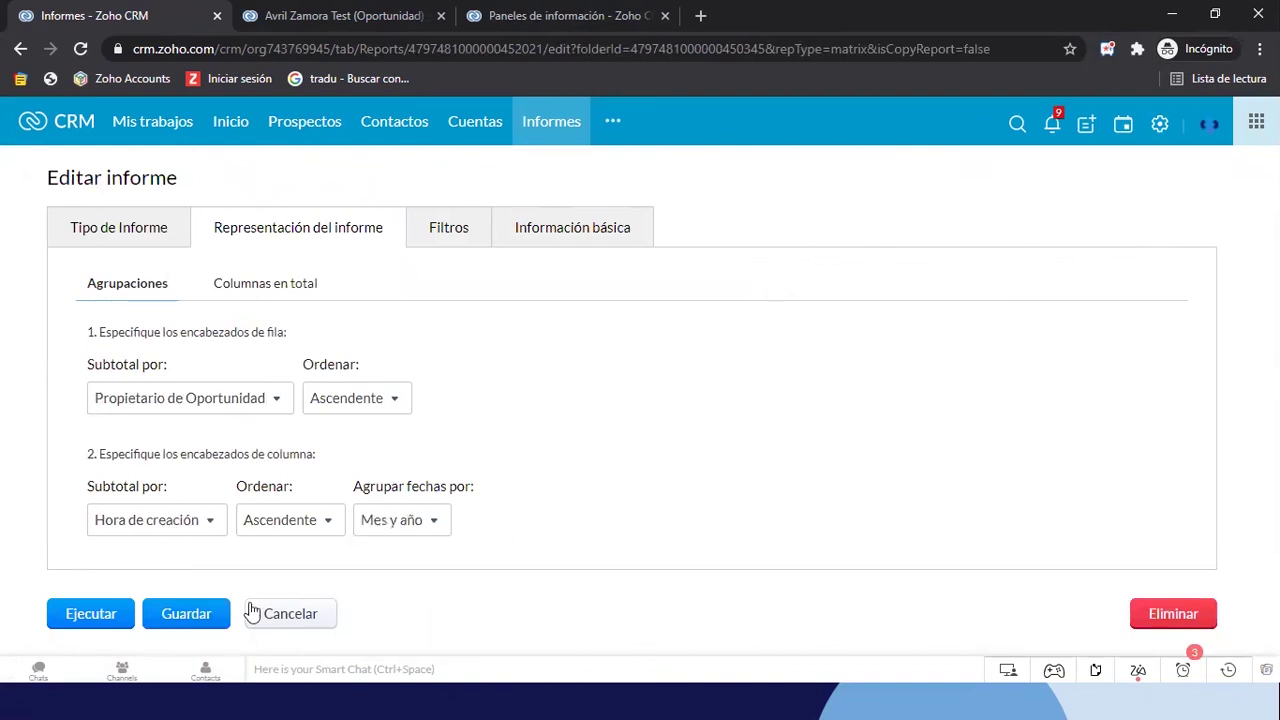
pyautogui.click(186, 615)
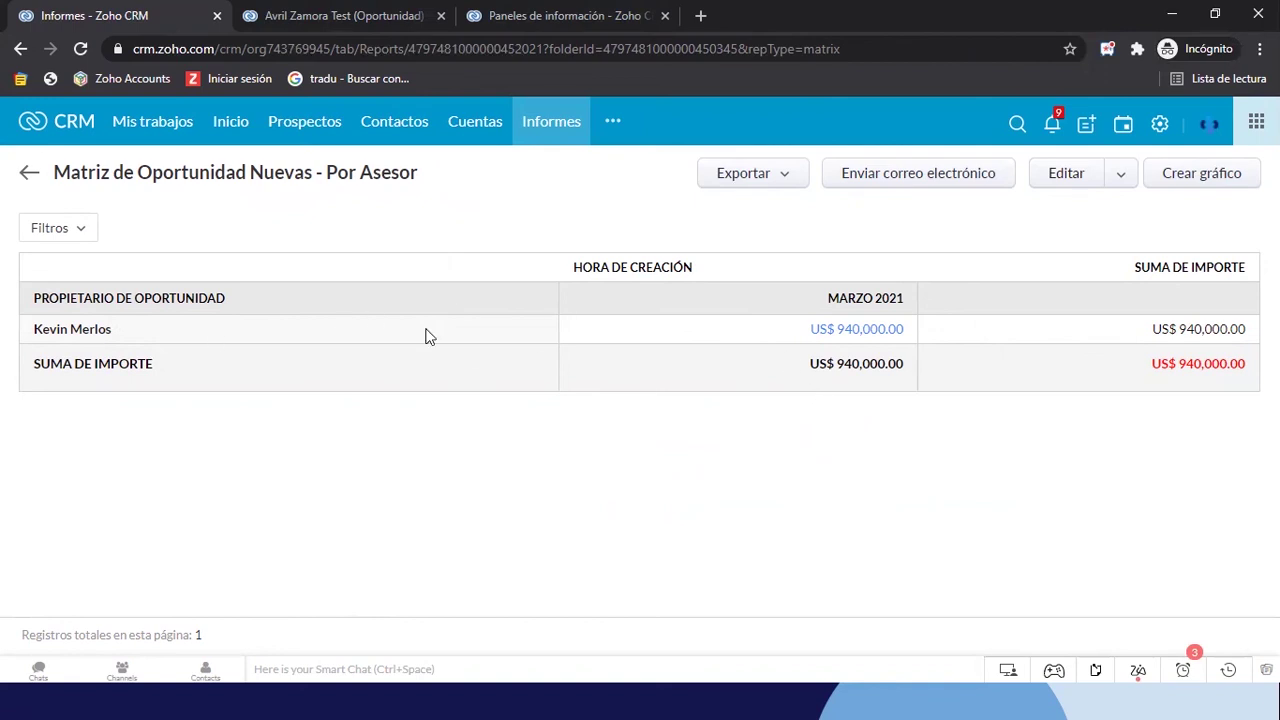
# Start a new matrix report based on the Oportunidades module
pyautogui.hotkey('alt', 'Tab')
pyautogui.hotkey('alt', 'Tab')
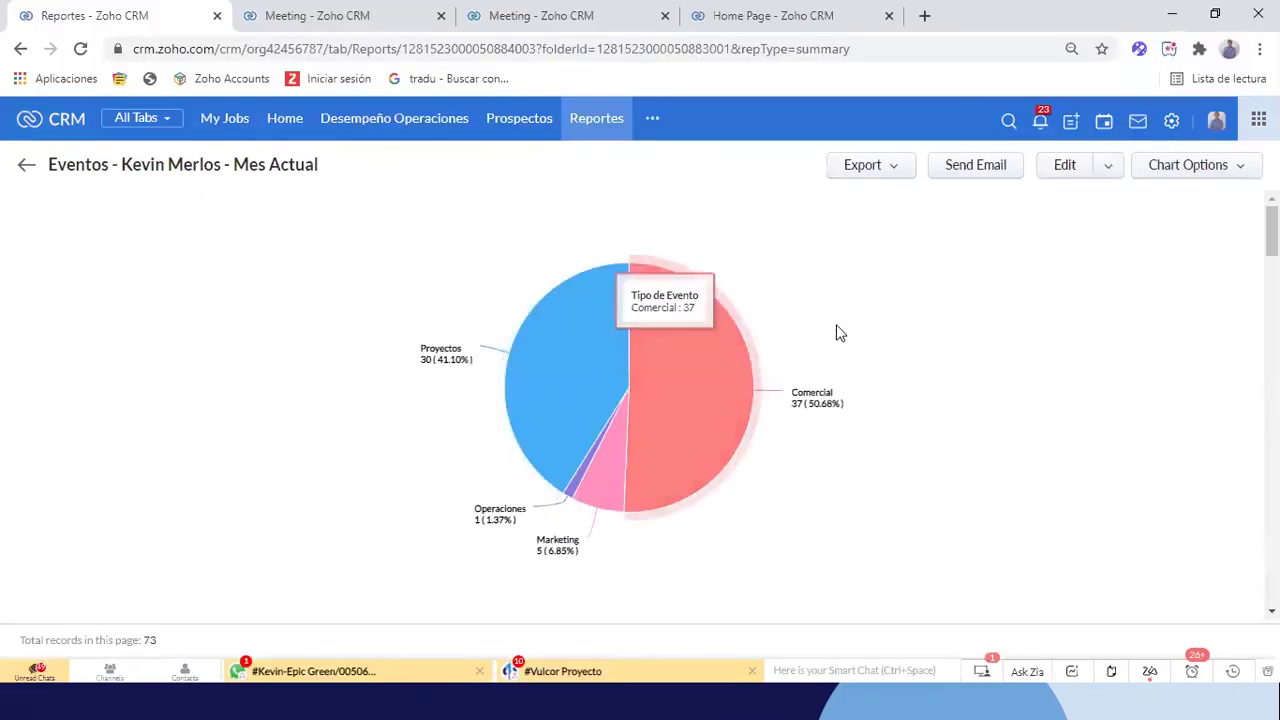
pyautogui.click(596, 120)
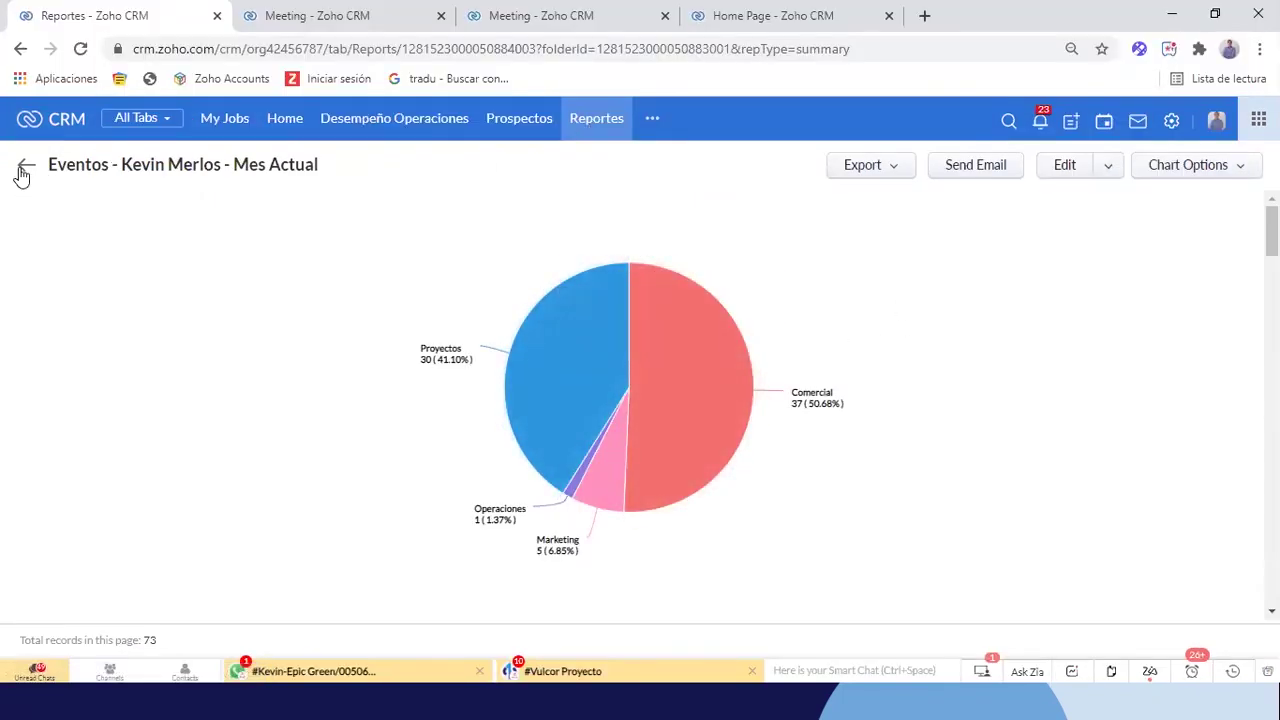
pyautogui.click(1034, 180)
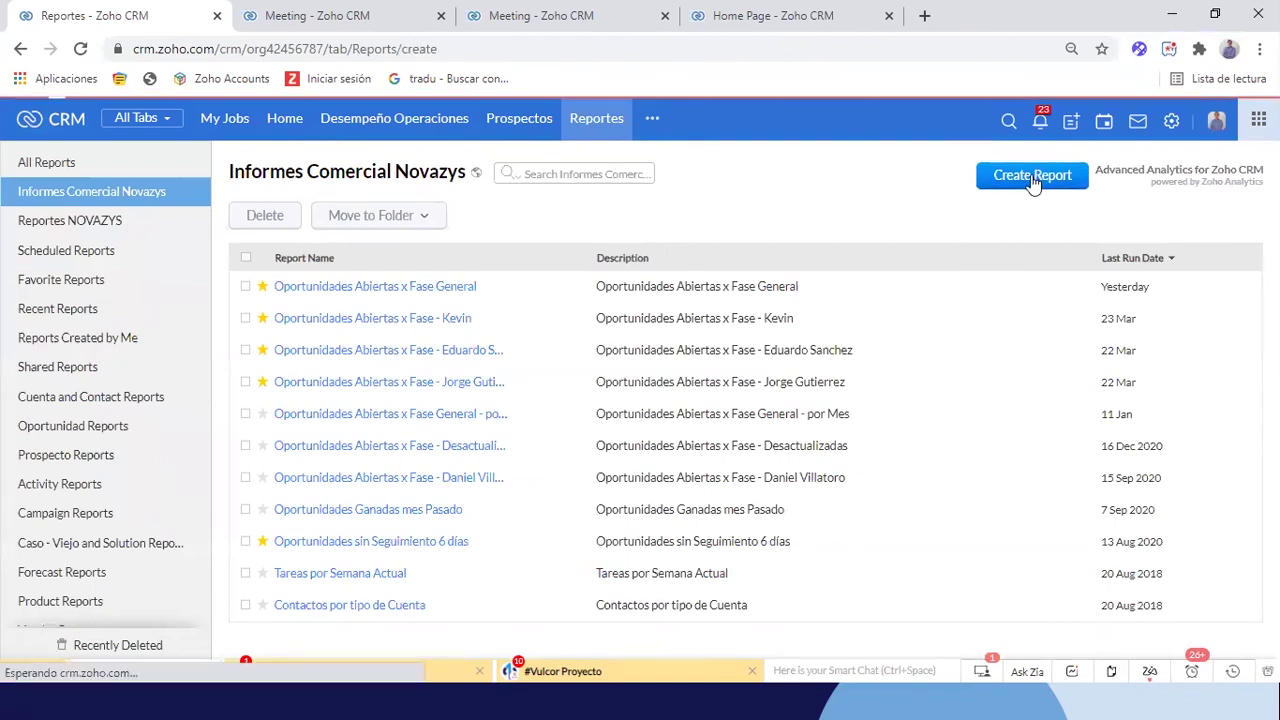
pyautogui.click(92, 290)
pyautogui.write('opo')
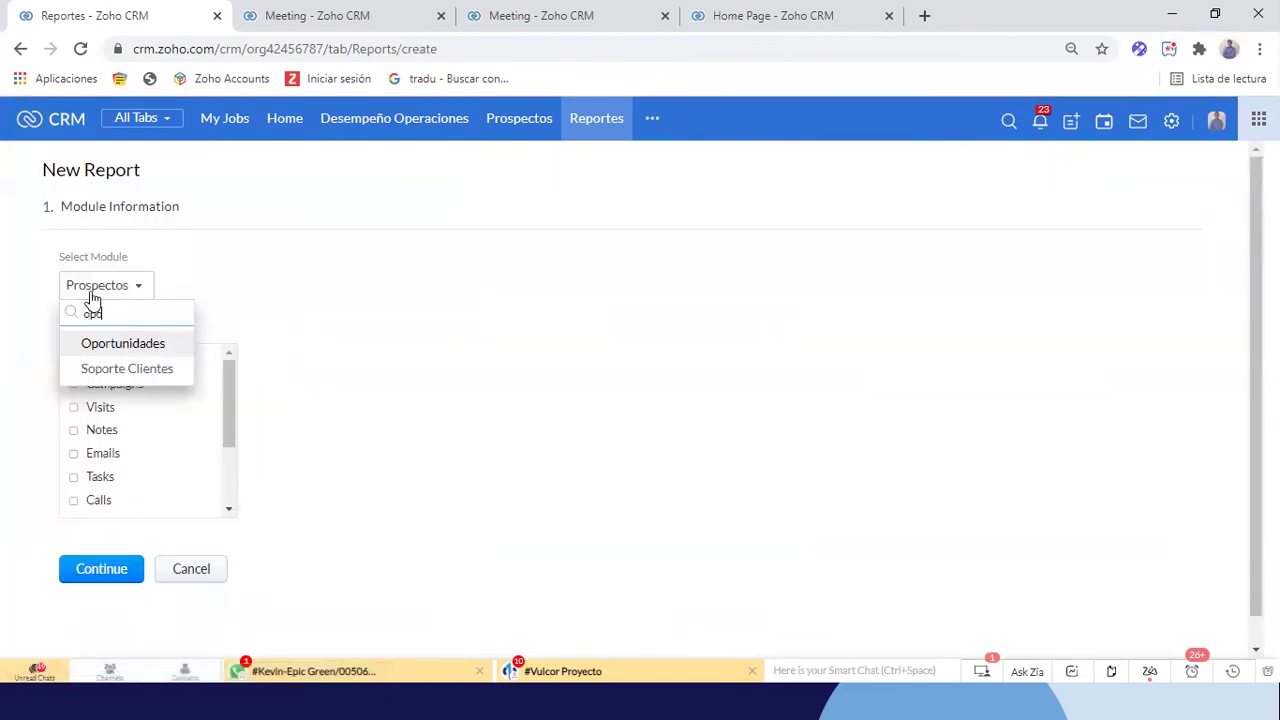
pyautogui.click(113, 345)
pyautogui.scroll(-1, 563, 389)
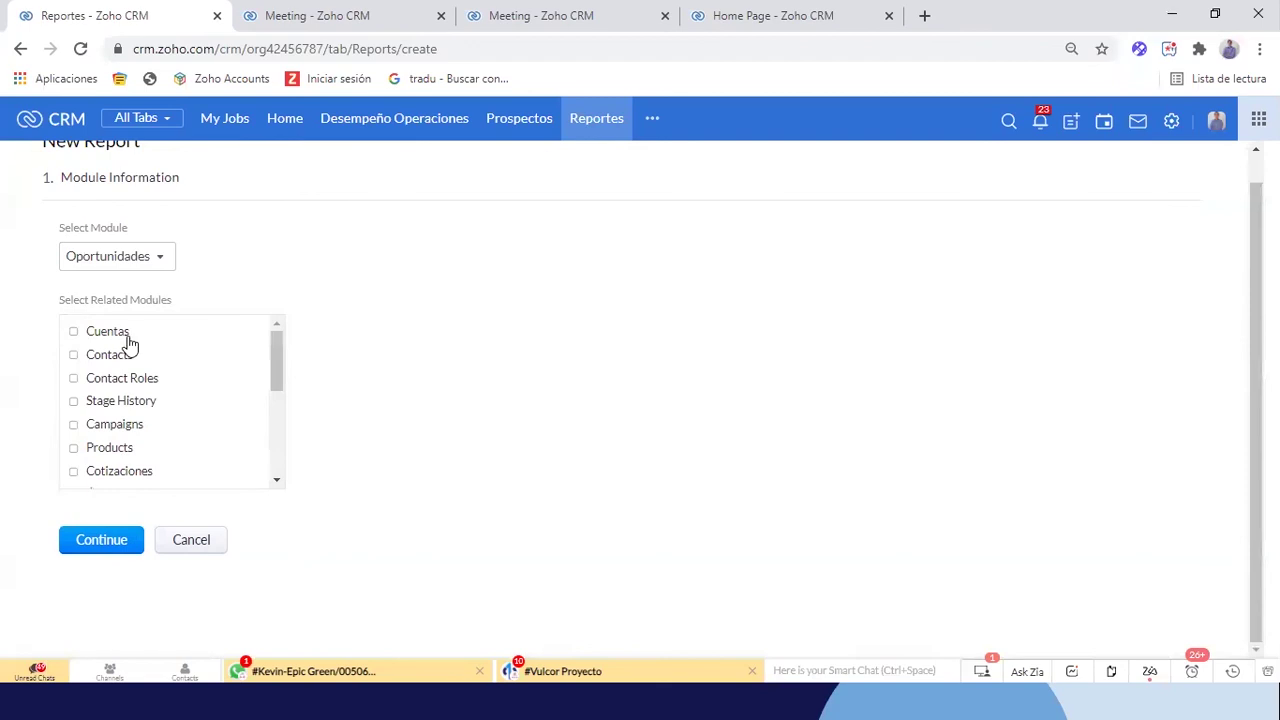
pyautogui.click(113, 539)
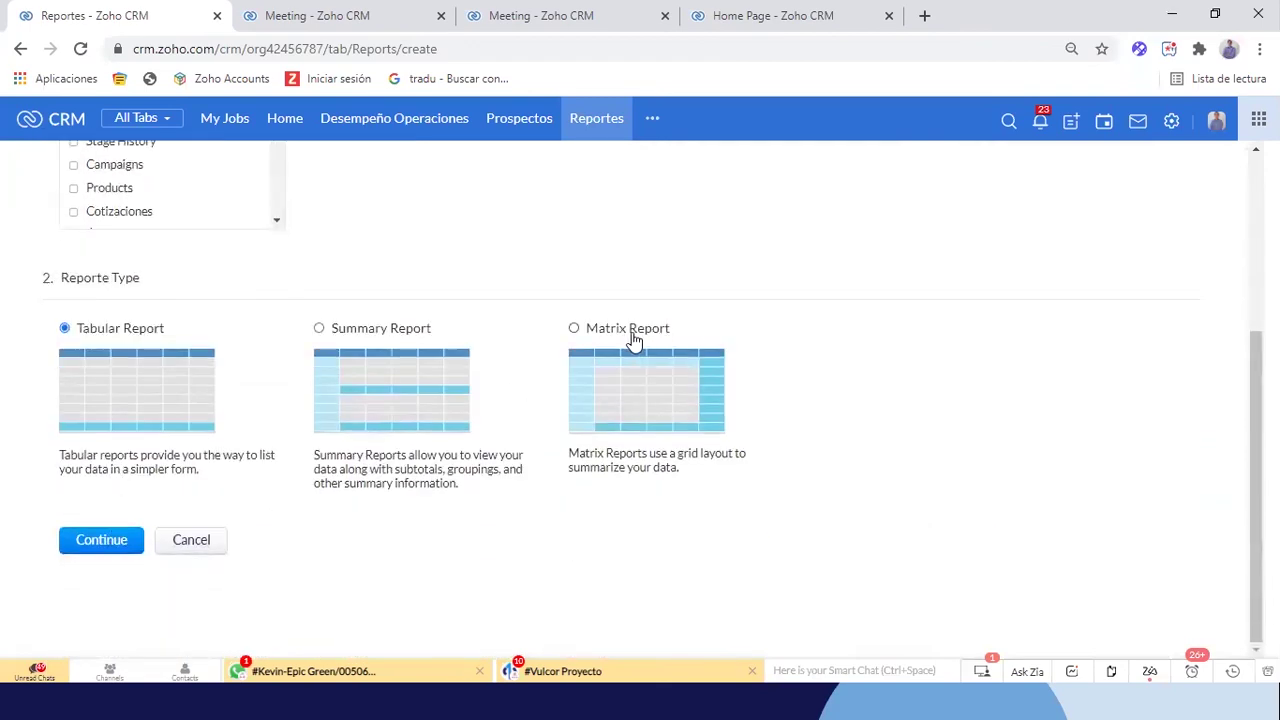
pyautogui.click(574, 332)
pyautogui.click(127, 541)
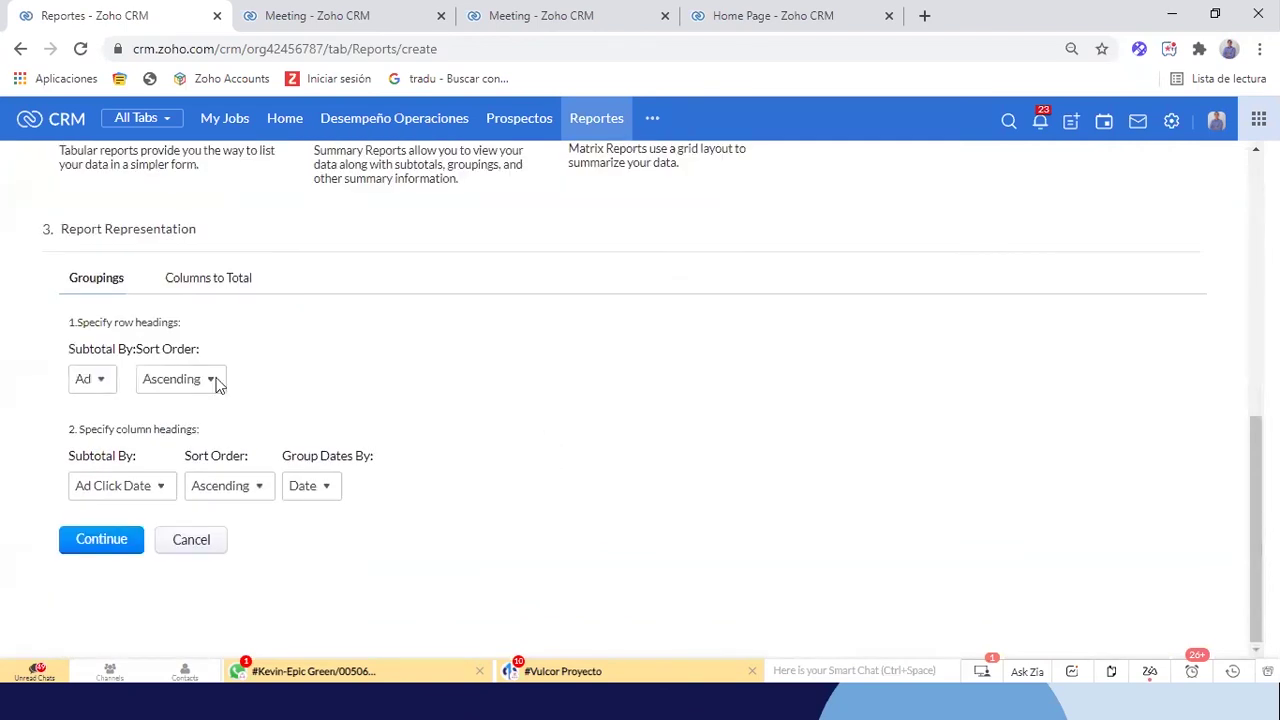
# Group the report rows by Oportunidad Owner
pyautogui.click(98, 385)
pyautogui.write('pr')
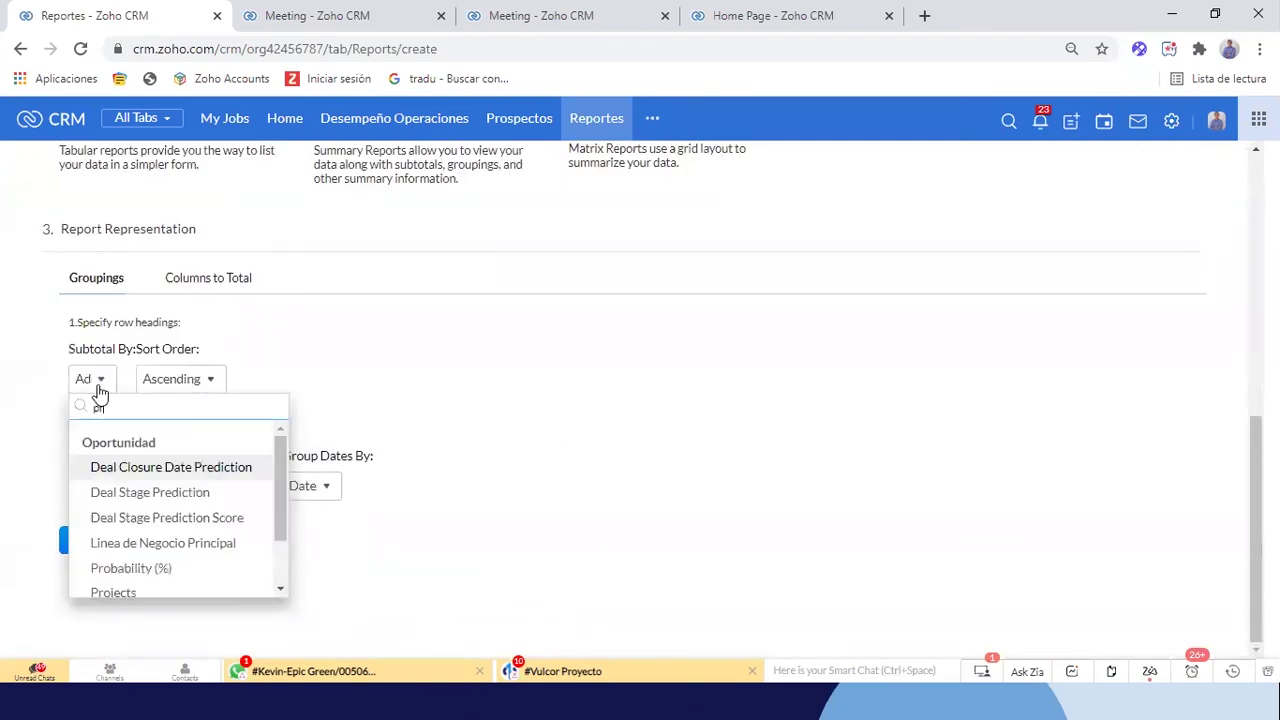
pyautogui.press('BackSpace')
pyautogui.press('BackSpace')
pyautogui.write('wo')
pyautogui.press('BackSpace')
pyautogui.press('BackSpace')
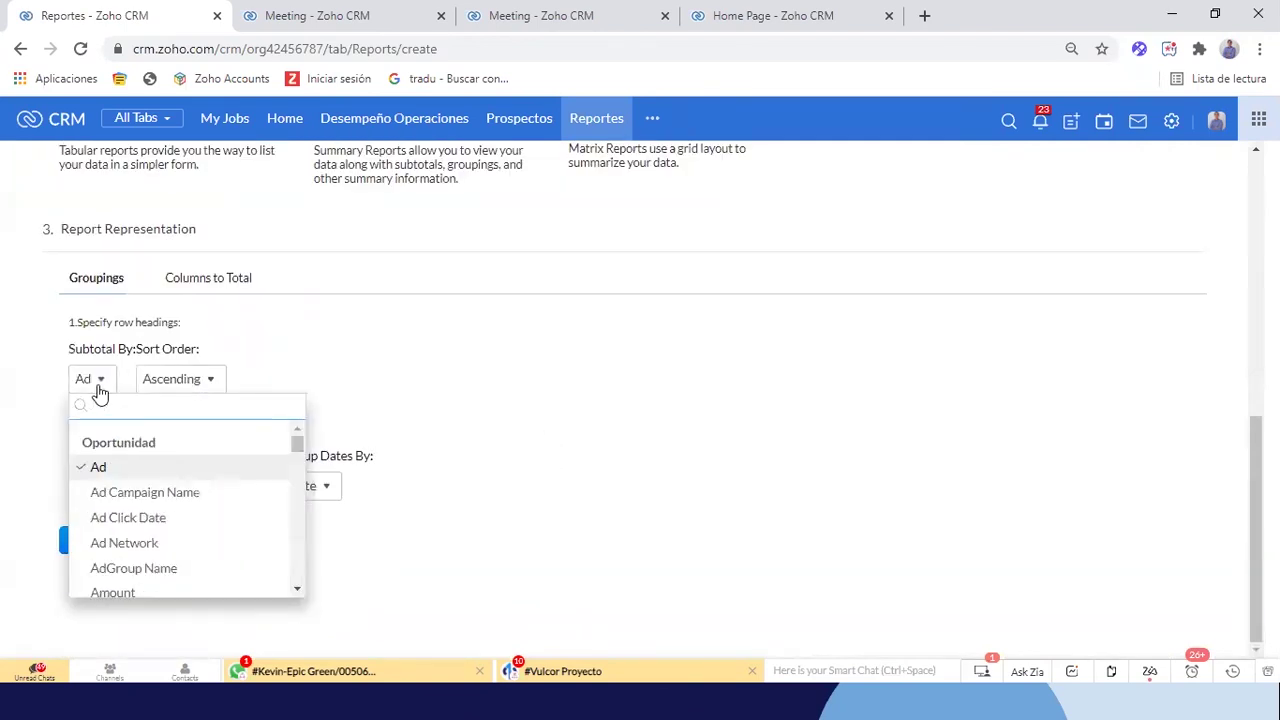
pyautogui.write('ow')
pyautogui.click(192, 468)
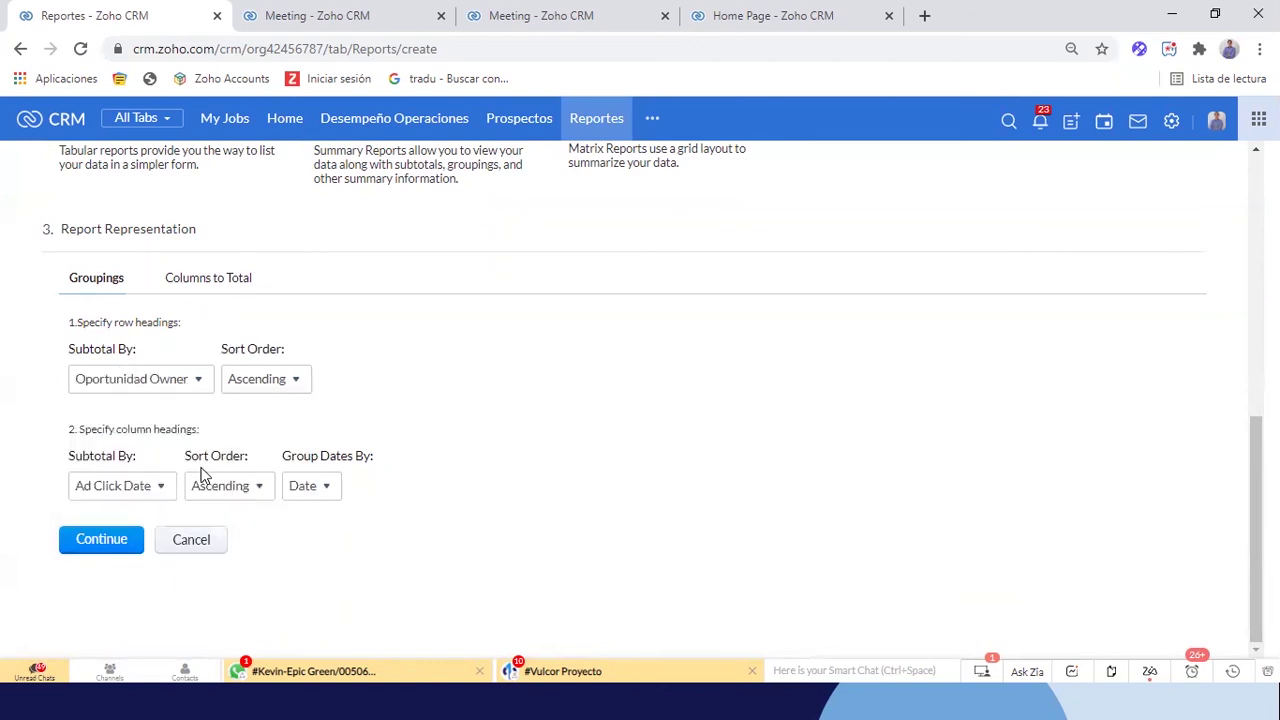
pyautogui.hotkey('ctrl', '+')
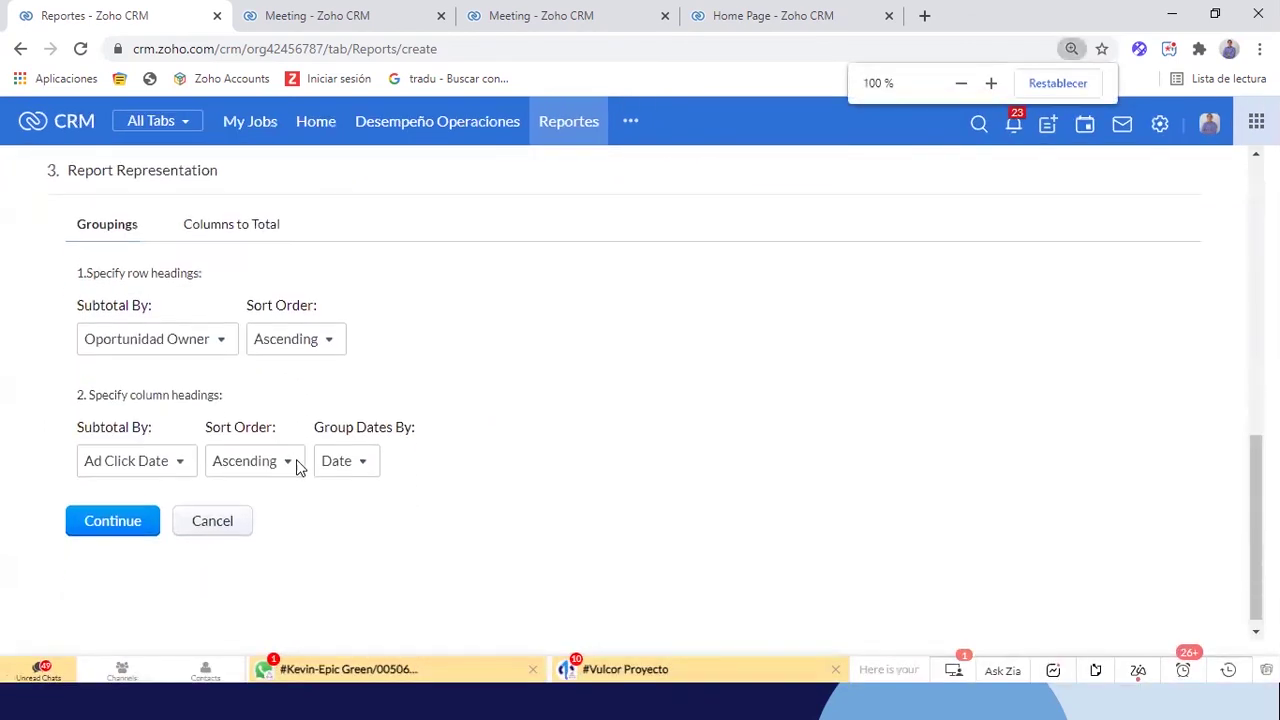
# Group the columns by Created Time, with dates grouped by Month and Year
pyautogui.click(177, 470)
pyautogui.write('dat')
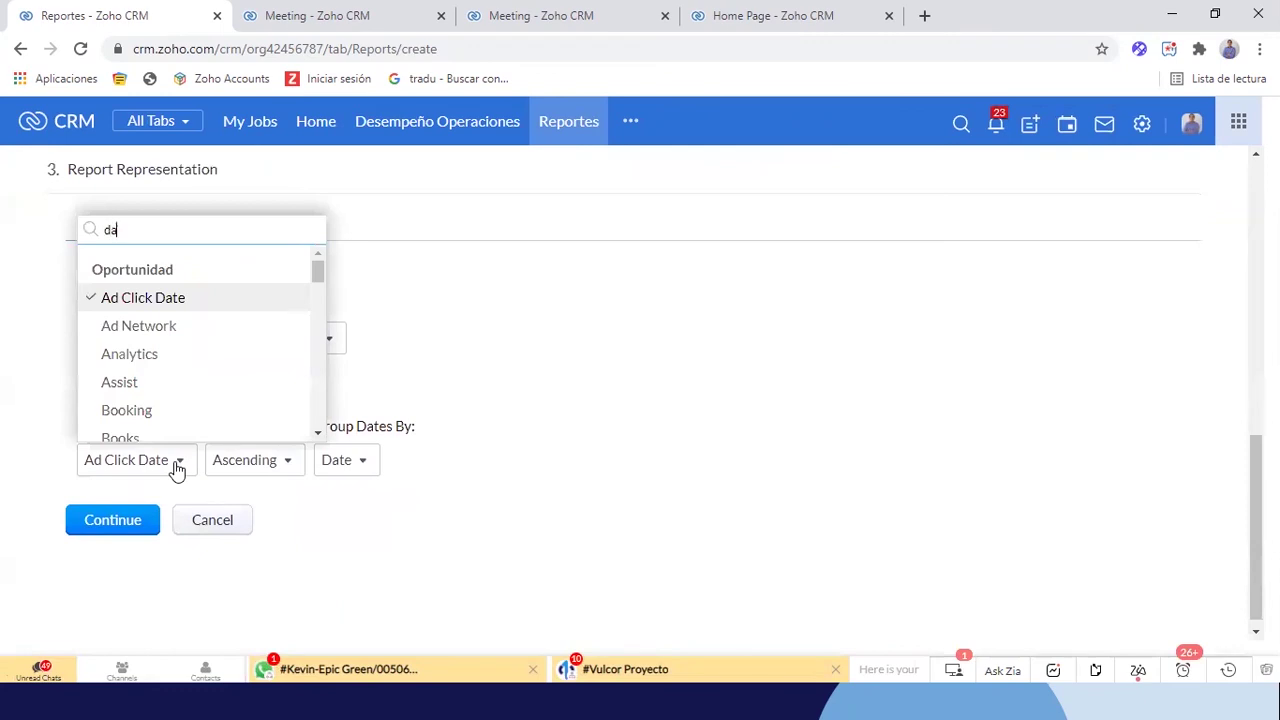
pyautogui.press('BackSpace')
pyautogui.press('BackSpace')
pyautogui.press('BackSpace')
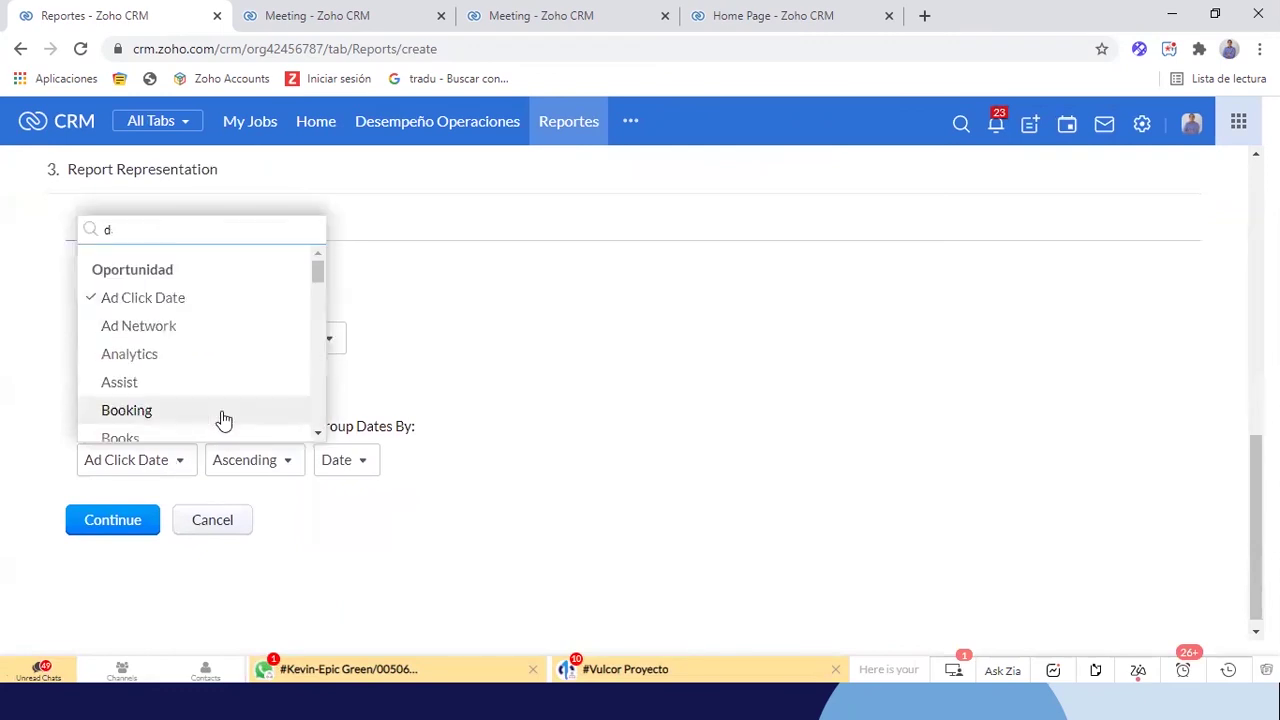
pyautogui.write('cre')
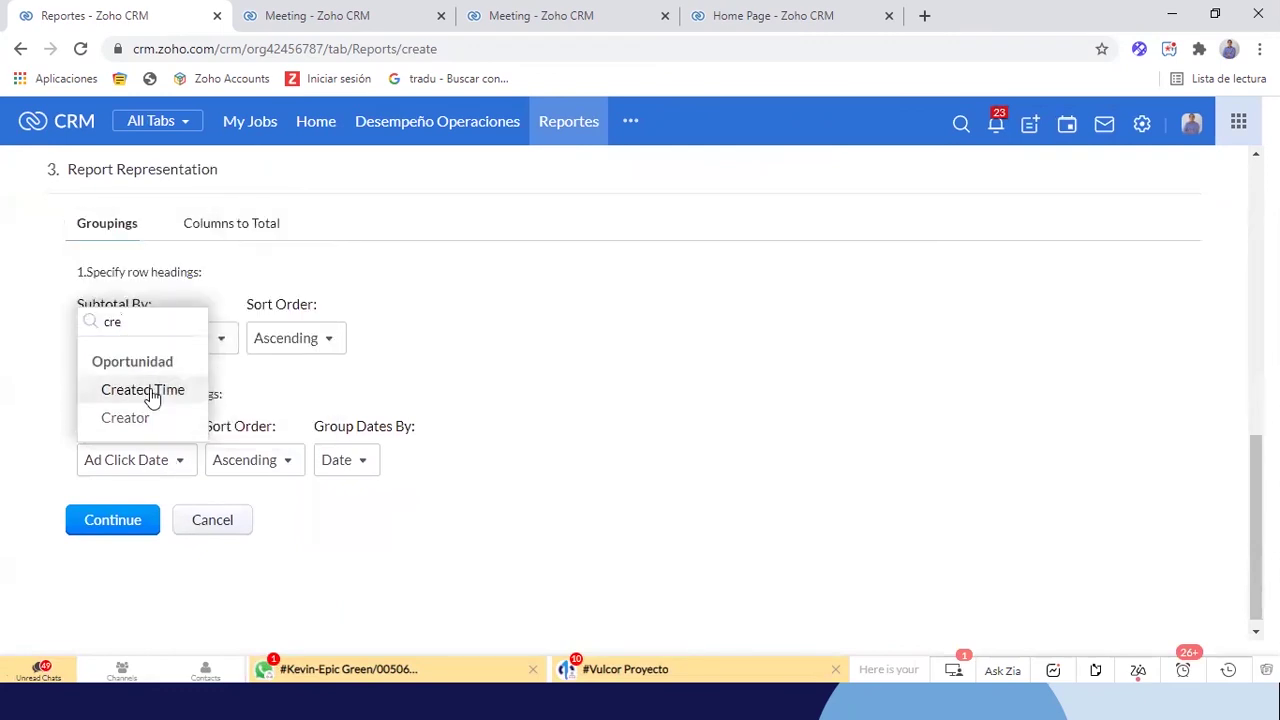
pyautogui.click(154, 391)
pyautogui.click(352, 466)
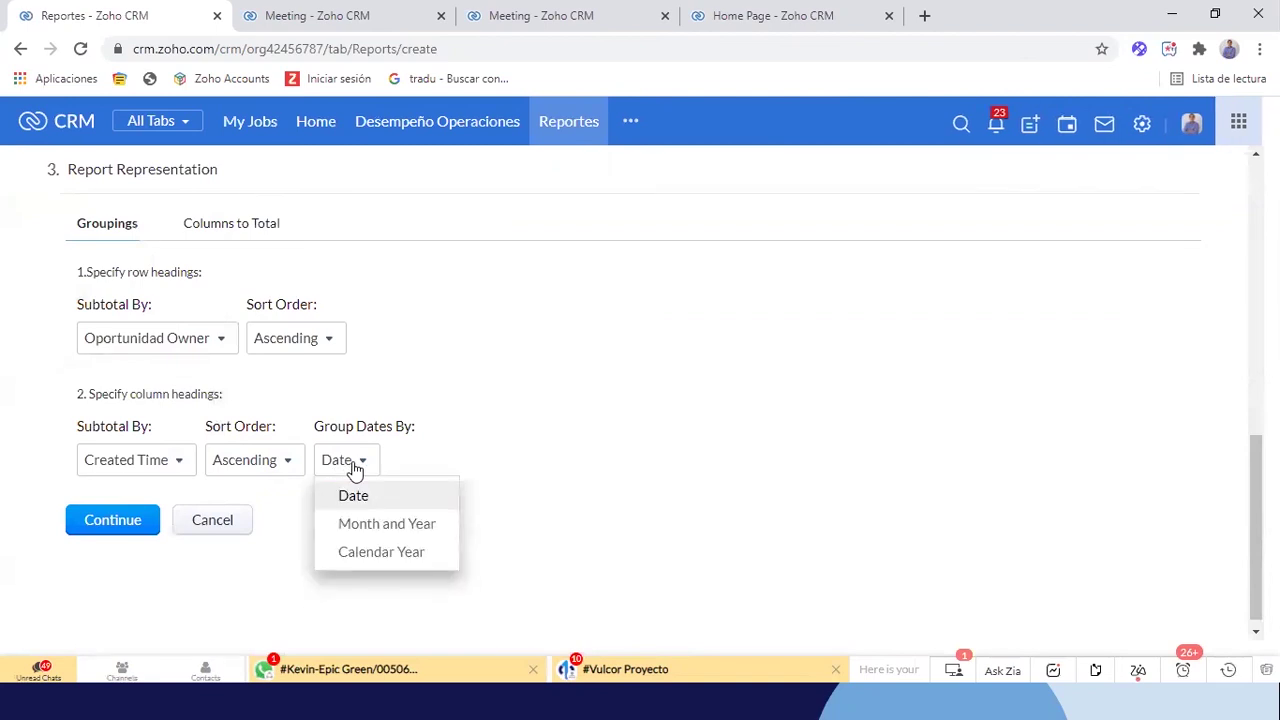
pyautogui.click(389, 523)
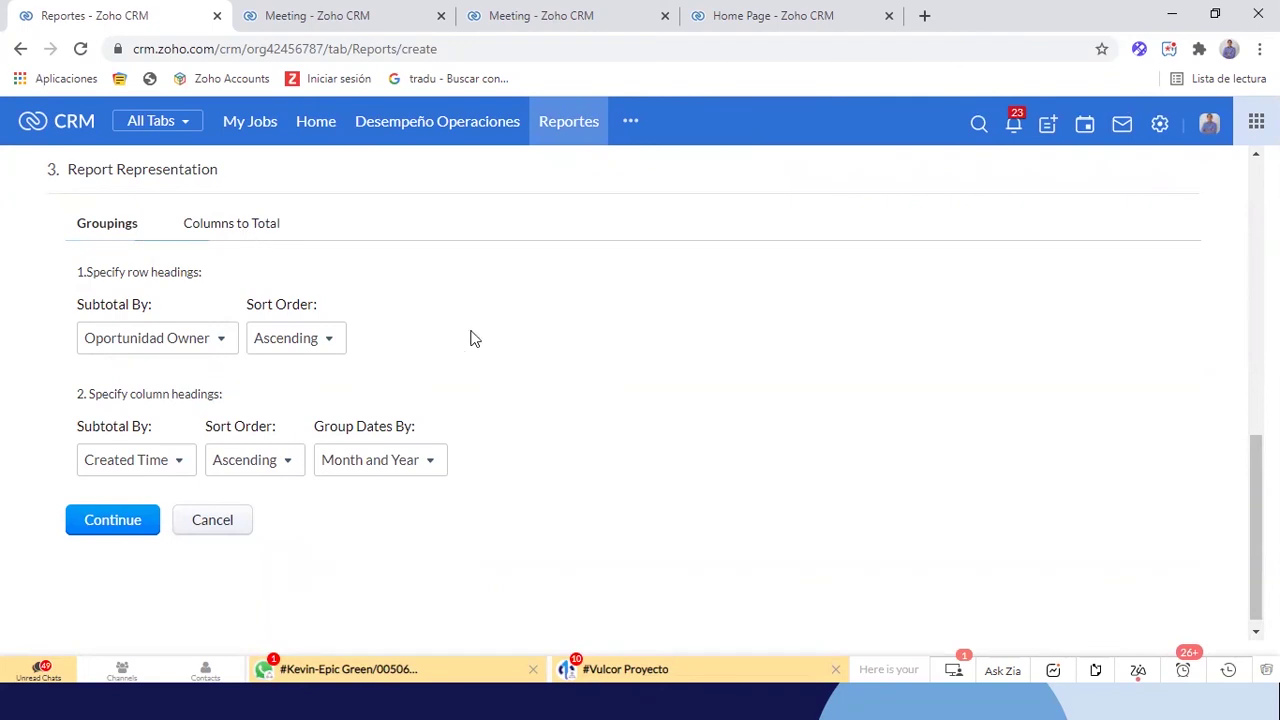
# Total the report by Record Count Sum
pyautogui.click(266, 238)
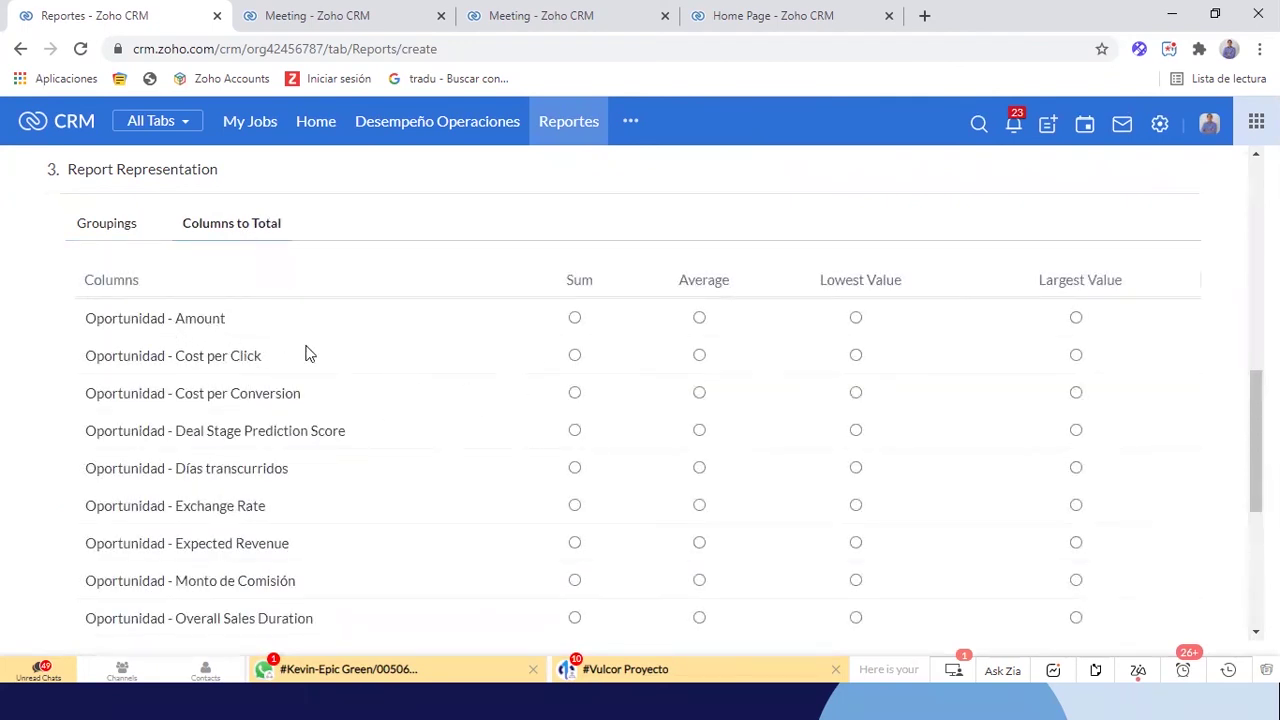
pyautogui.scroll(-4, 393, 471)
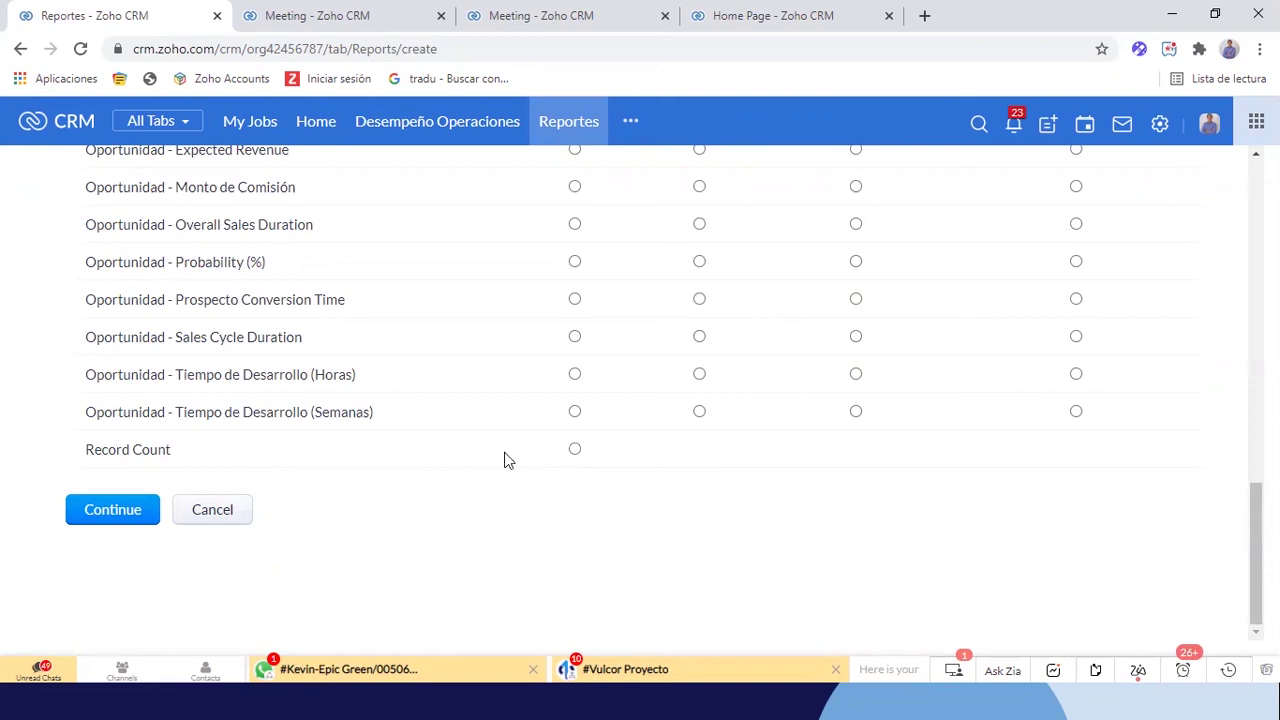
pyautogui.click(575, 451)
pyautogui.scroll(15, 351, 366)
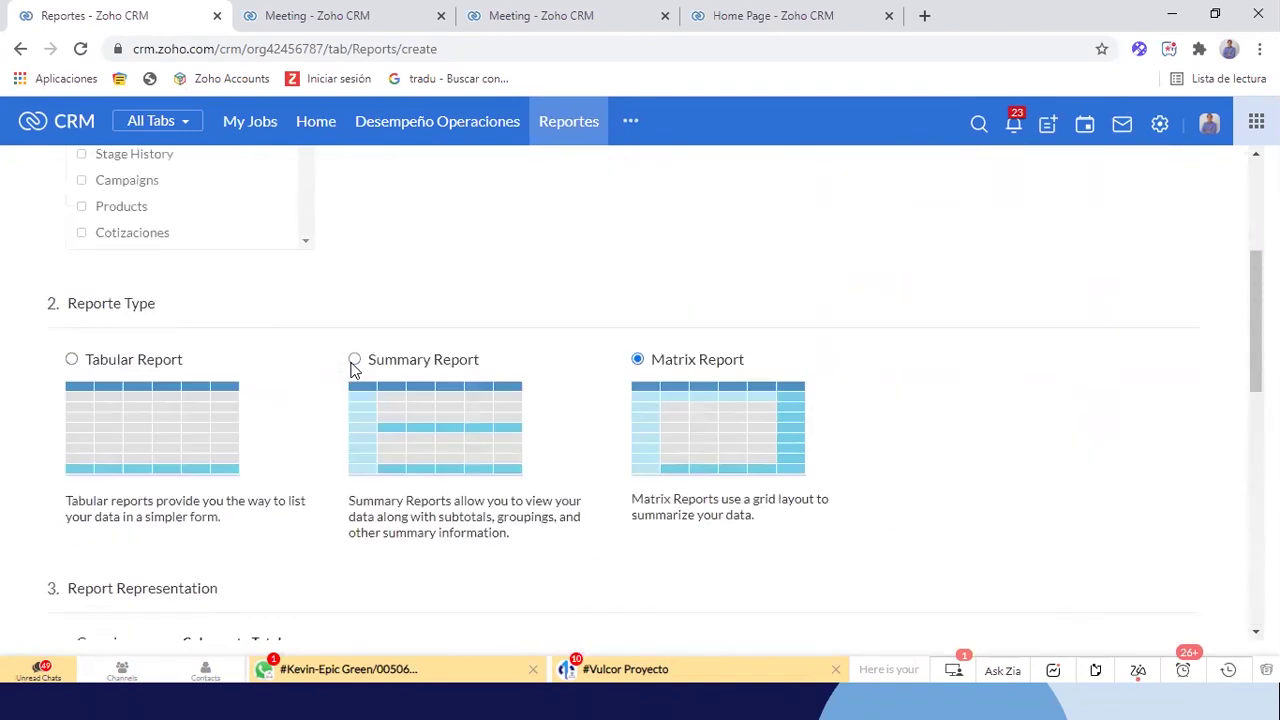
pyautogui.scroll(-15, 603, 377)
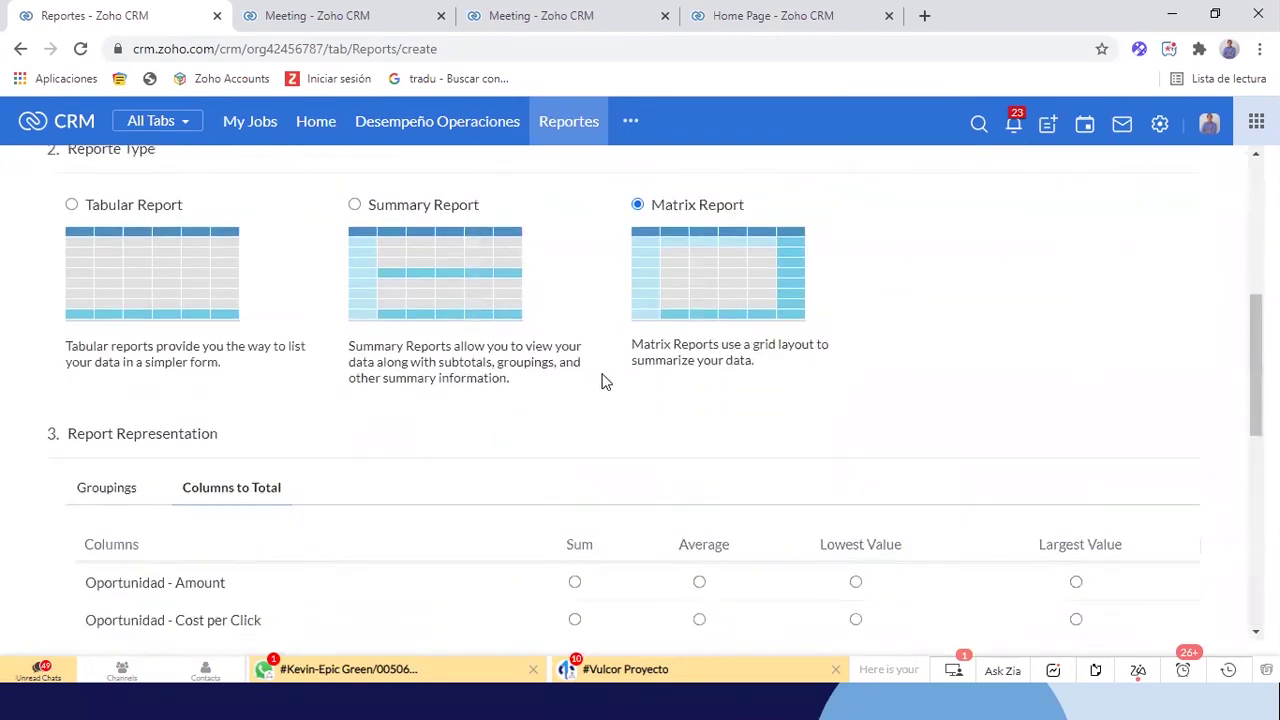
pyautogui.click(130, 508)
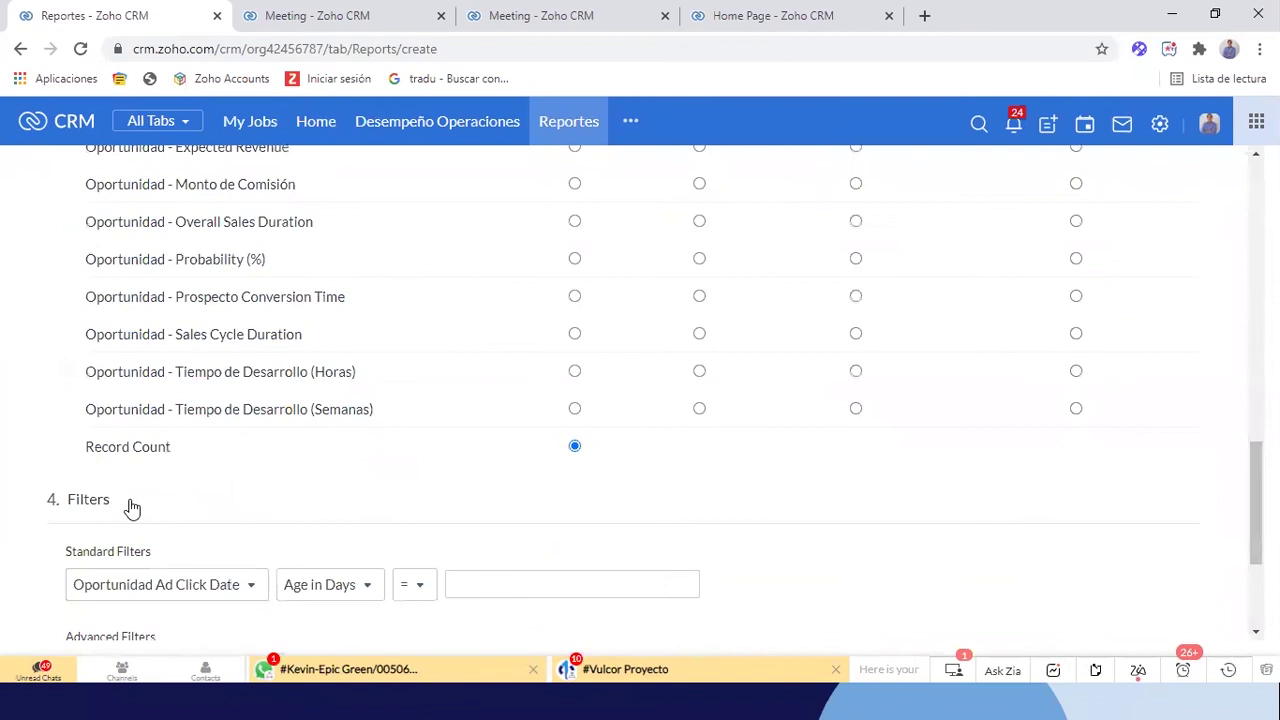
# Add a standard filter on Oportunidad Created Time for the Last 6 Months
pyautogui.scroll(-2, 519, 497)
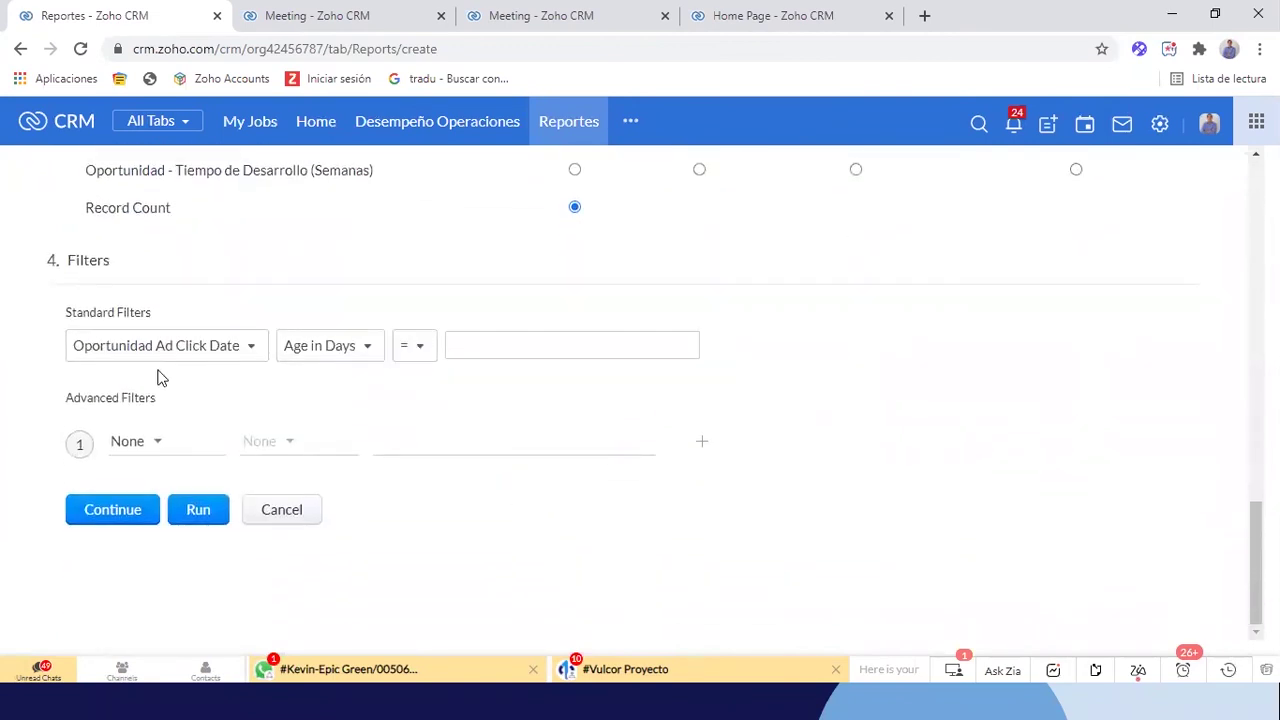
pyautogui.click(258, 350)
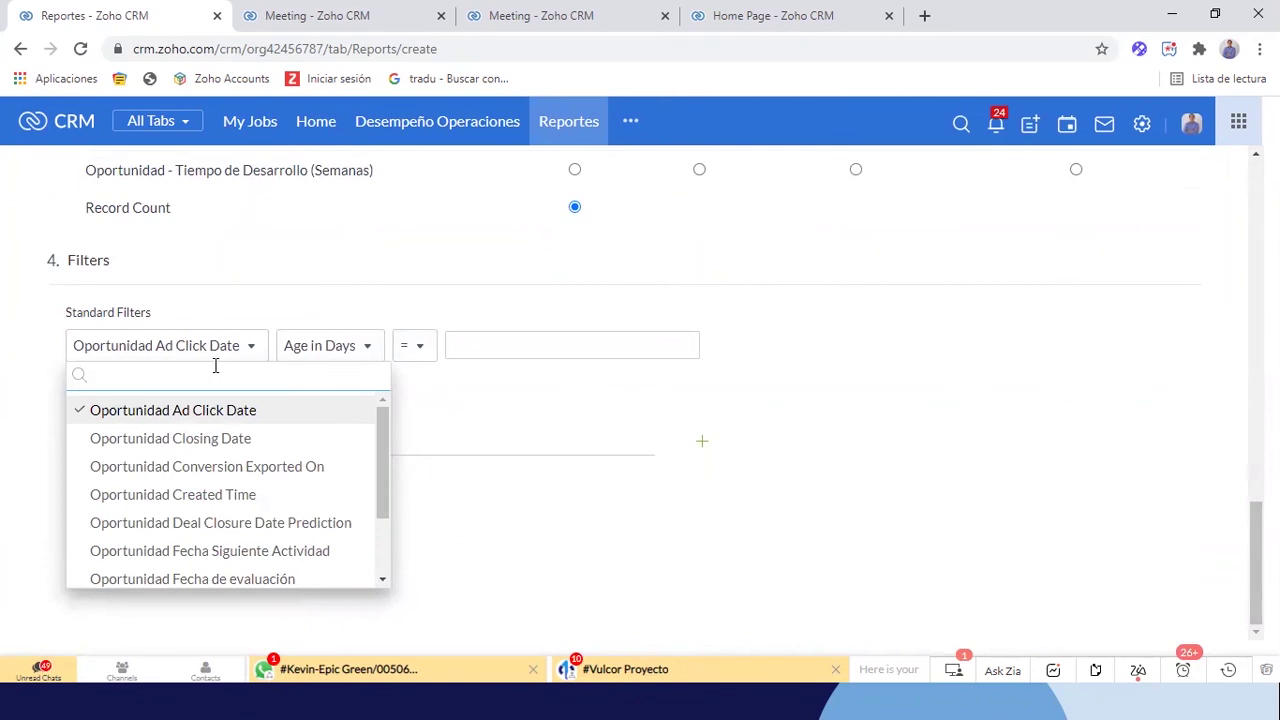
pyautogui.write('cre')
pyautogui.press('BackSpace')
pyautogui.press('BackSpace')
pyautogui.write('cre')
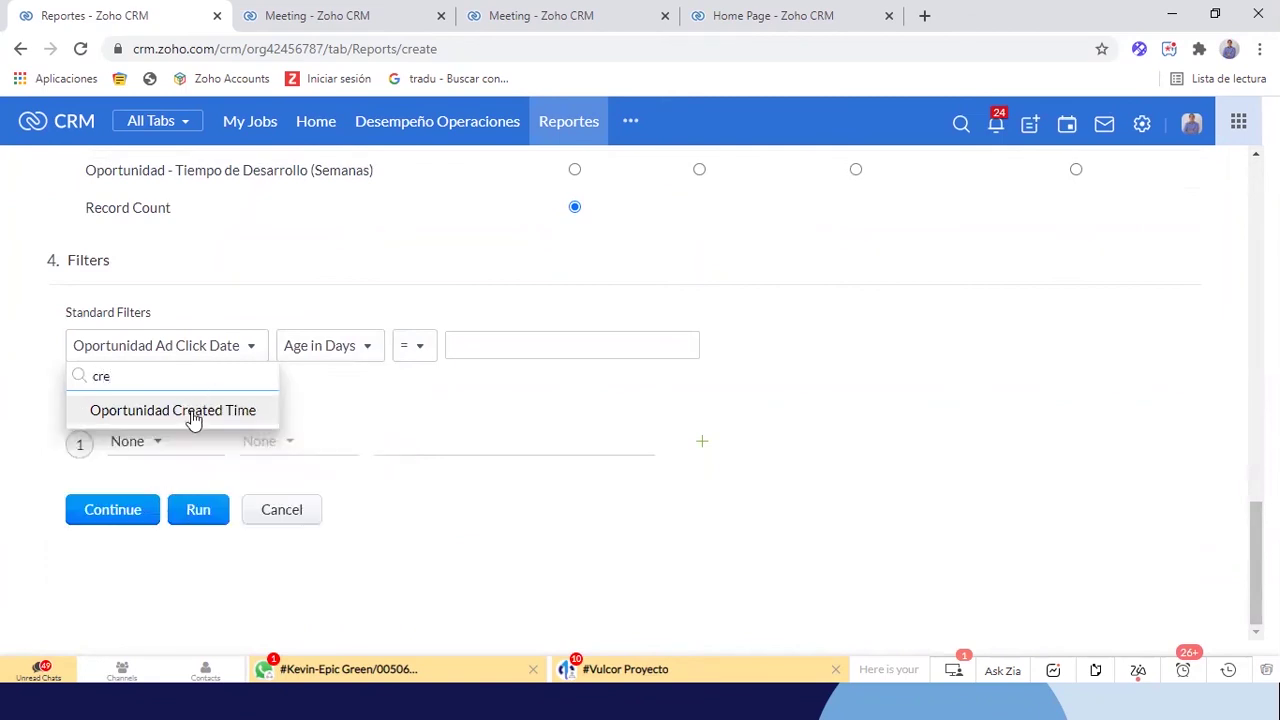
pyautogui.click(193, 420)
pyautogui.click(364, 358)
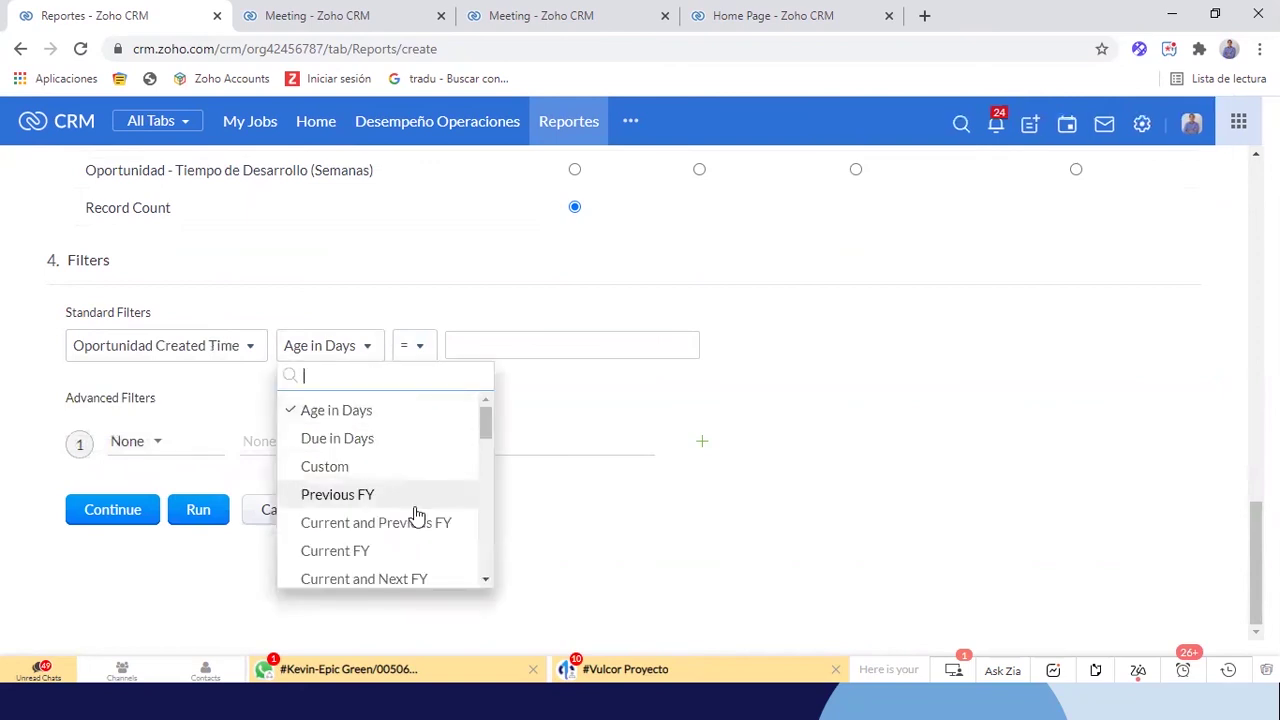
pyautogui.scroll(-7, 410, 518)
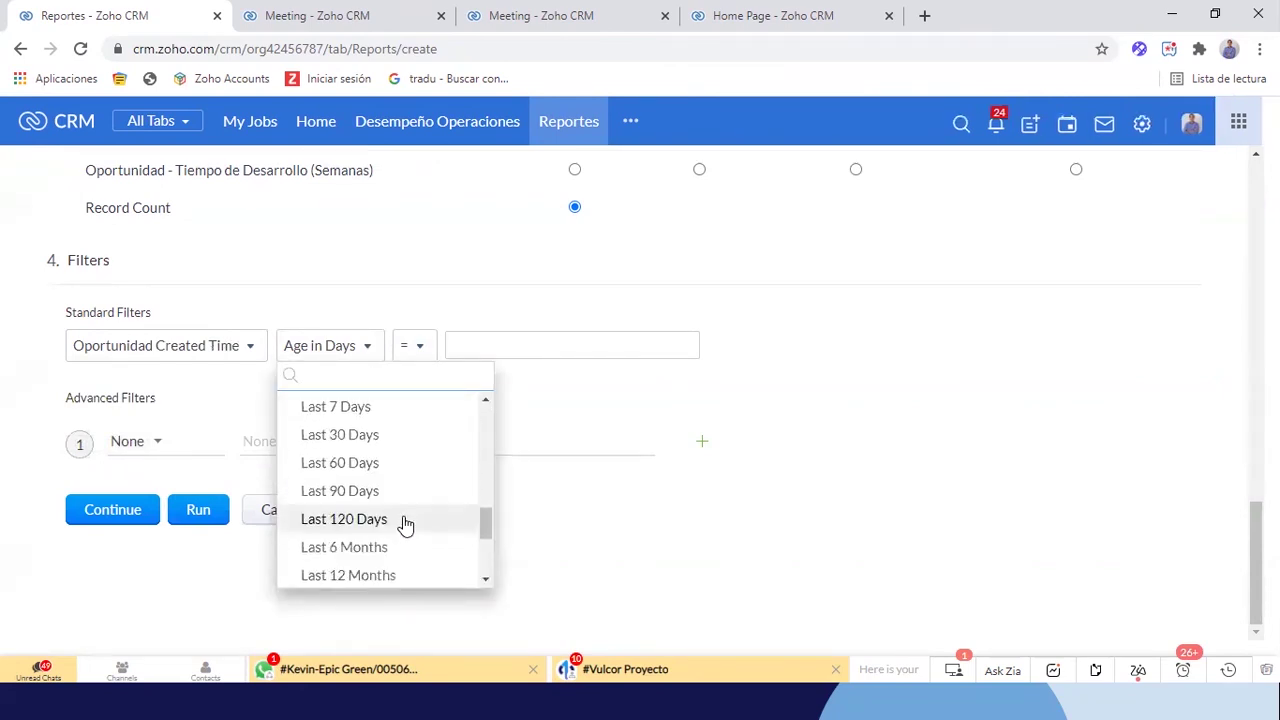
pyautogui.scroll(-2, 403, 524)
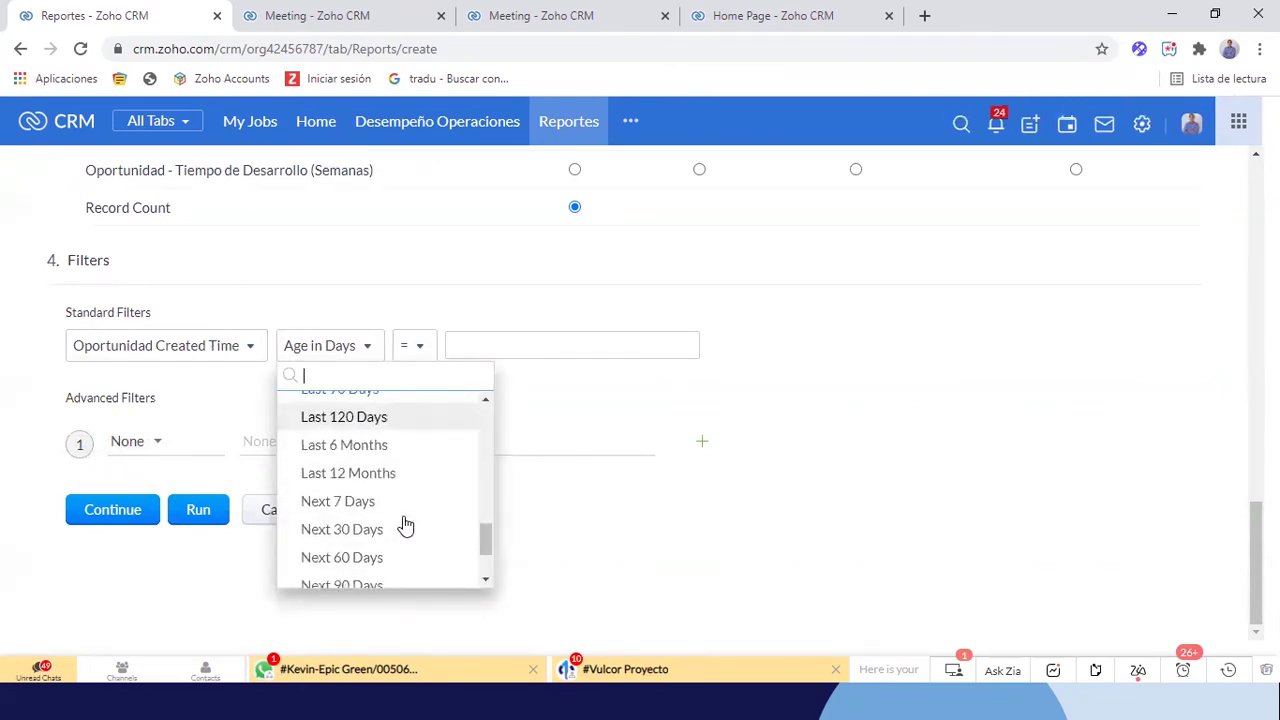
pyautogui.click(352, 446)
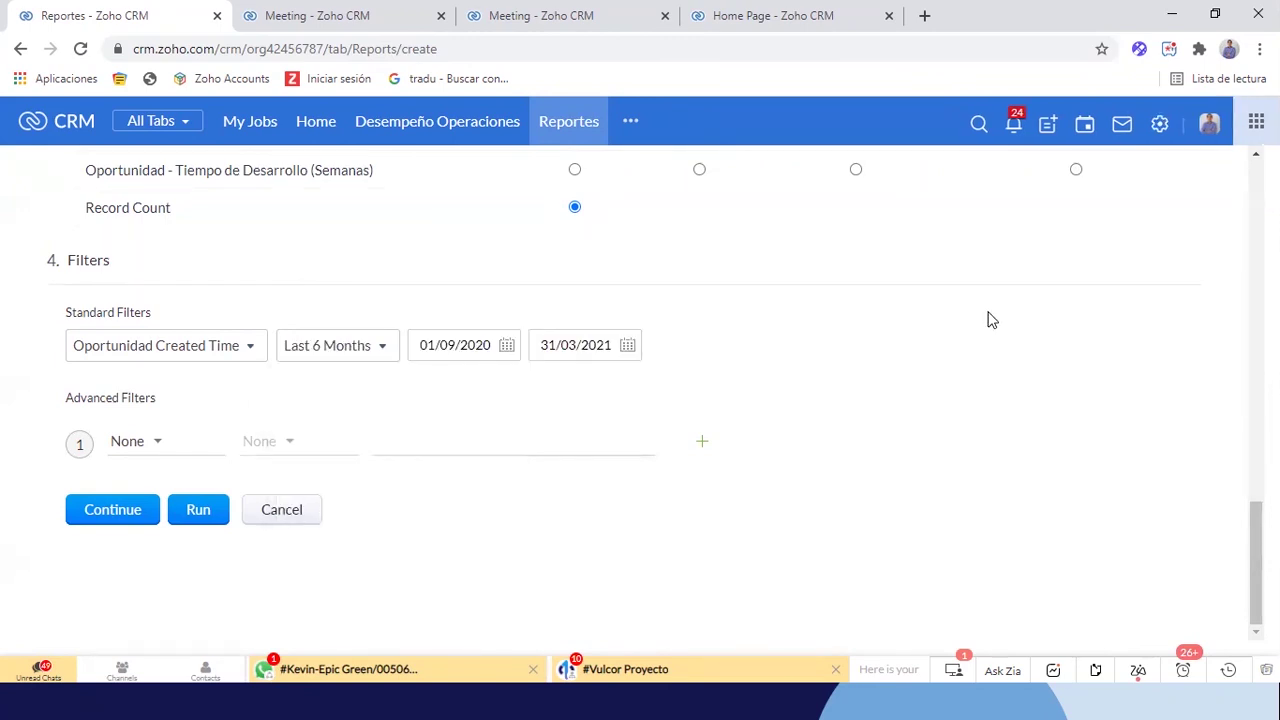
pyautogui.click(110, 509)
# Save the report in Workshop Reports, named and described 'Matriz Oportunidades - Ultimos 6 Meses'
pyautogui.click(229, 254)
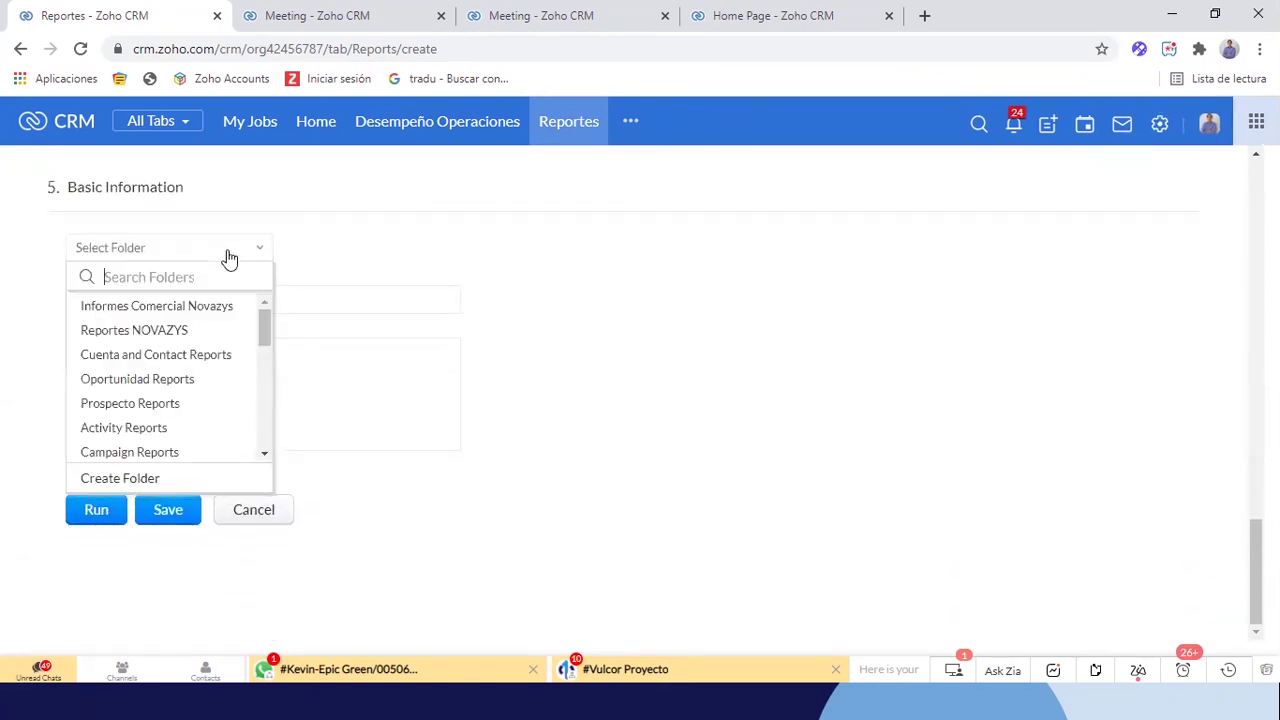
pyautogui.scroll(-6, 165, 413)
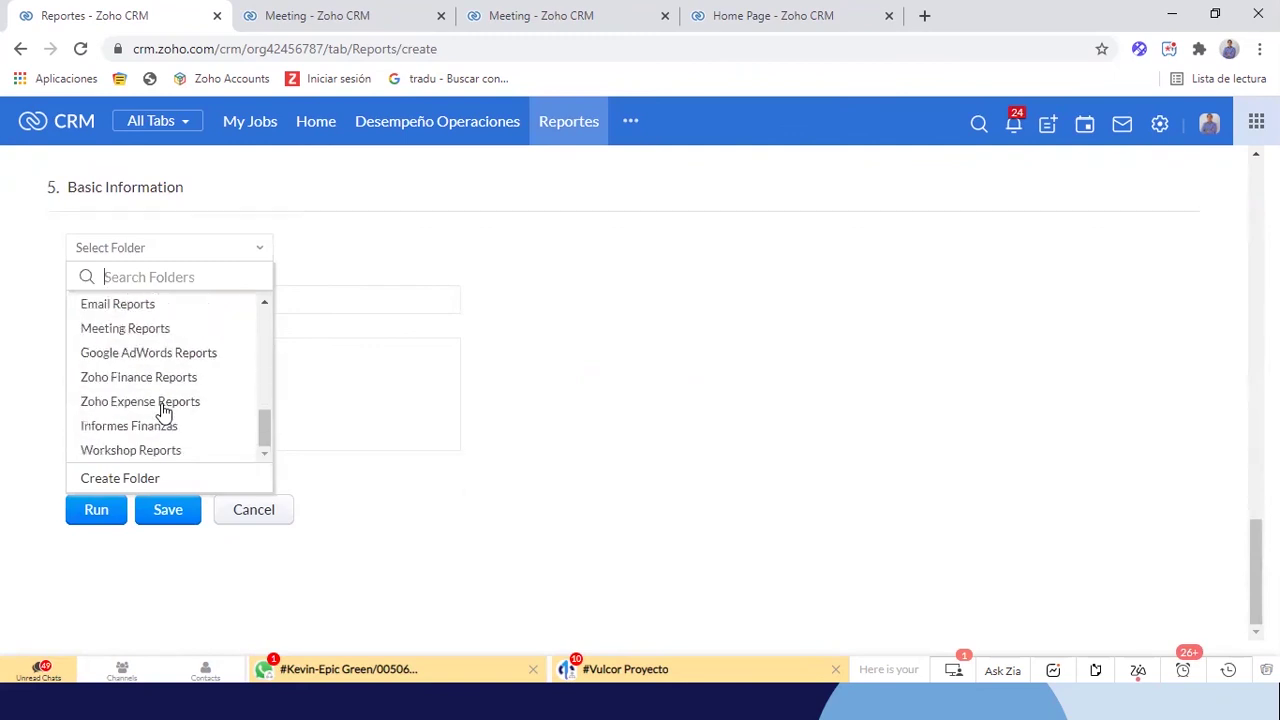
pyautogui.click(141, 451)
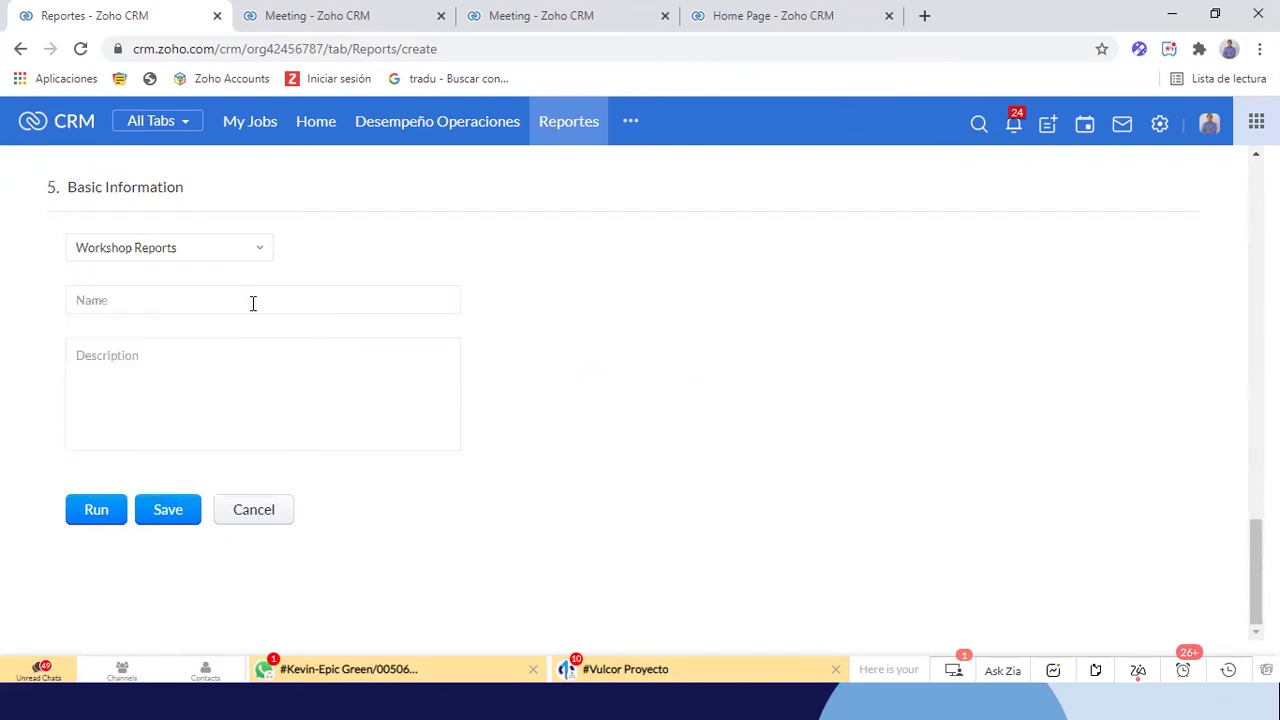
pyautogui.write('Matriz Oportunidade')
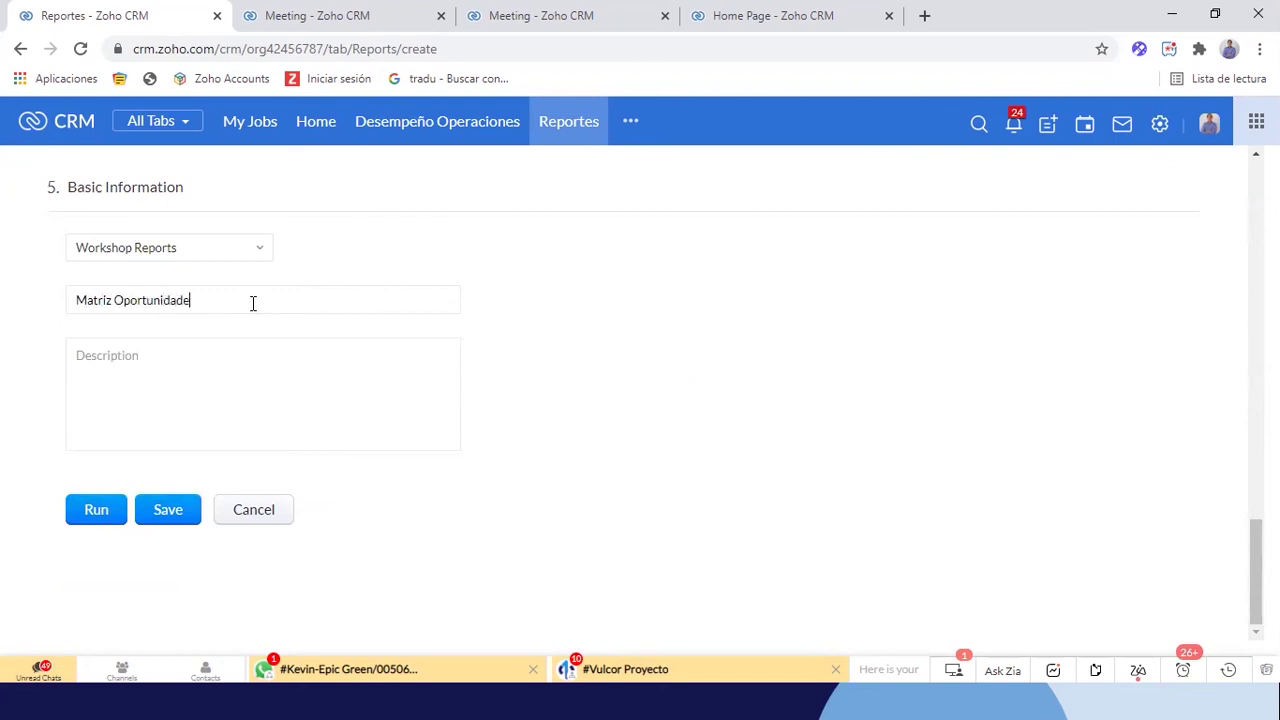
pyautogui.write('s - Ultimos 6MEse')
pyautogui.press('BackSpace')
pyautogui.press('BackSpace')
pyautogui.press('BackSpace')
pyautogui.press('BackSpace')
pyautogui.write('Meses')
pyautogui.moveTo(296, 300); pyautogui.dragTo(60, 302)
pyautogui.hotkey('ctrl', 'c')
pyautogui.click(142, 377)
pyautogui.hotkey('ctrl', 'v')
pyautogui.click(173, 526)
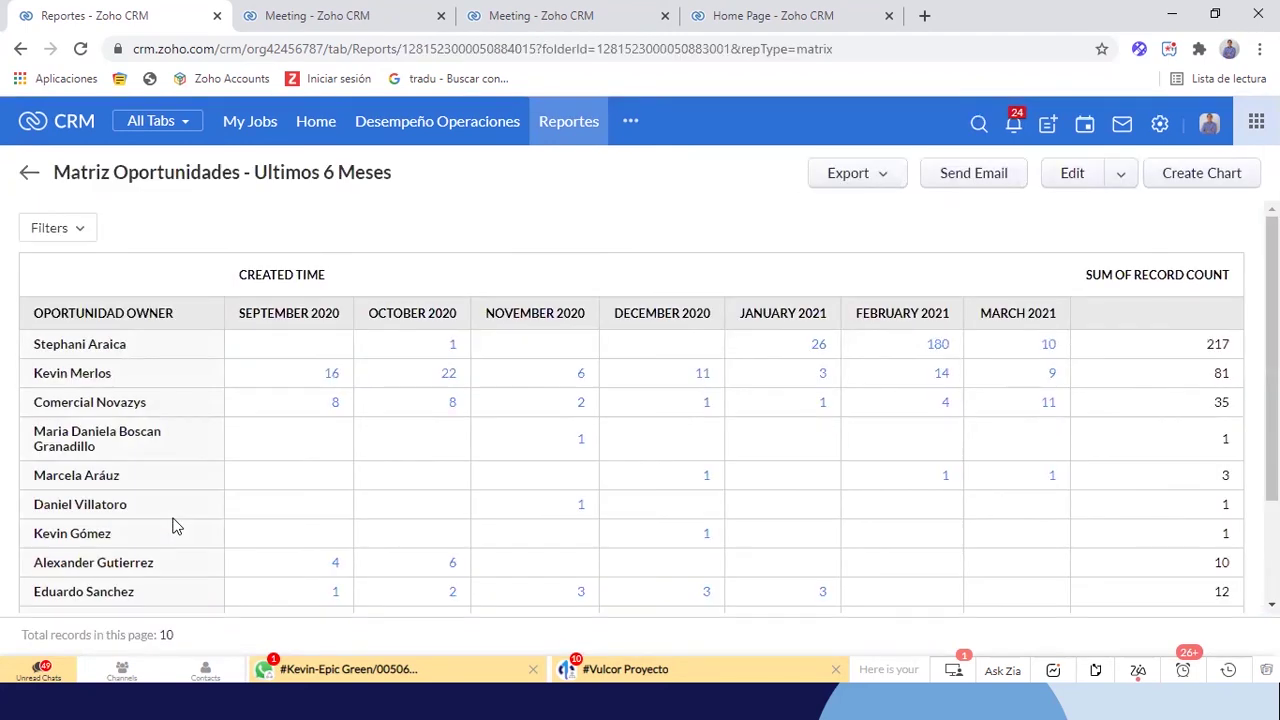
# Scroll through the report's monthly counts per owner, September 2020–March 2021, totalling 383
pyautogui.scroll(-1, 173, 526)
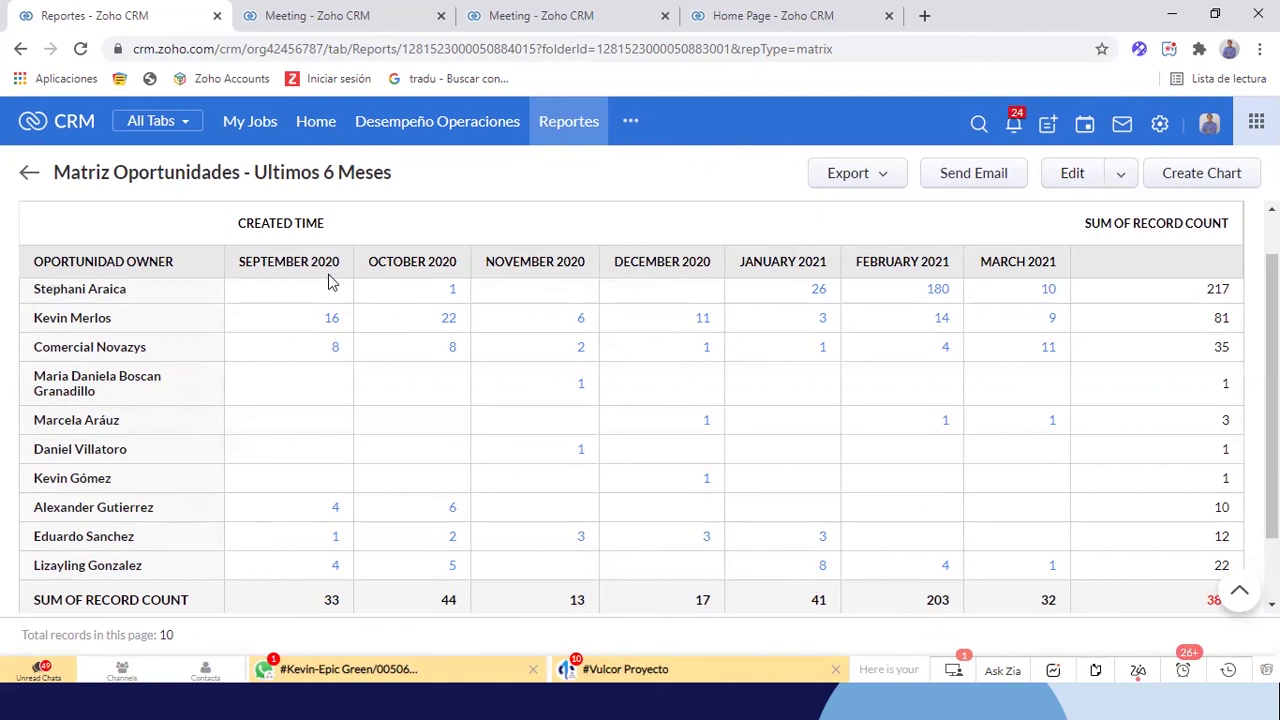
pyautogui.scroll(3, 339, 261)
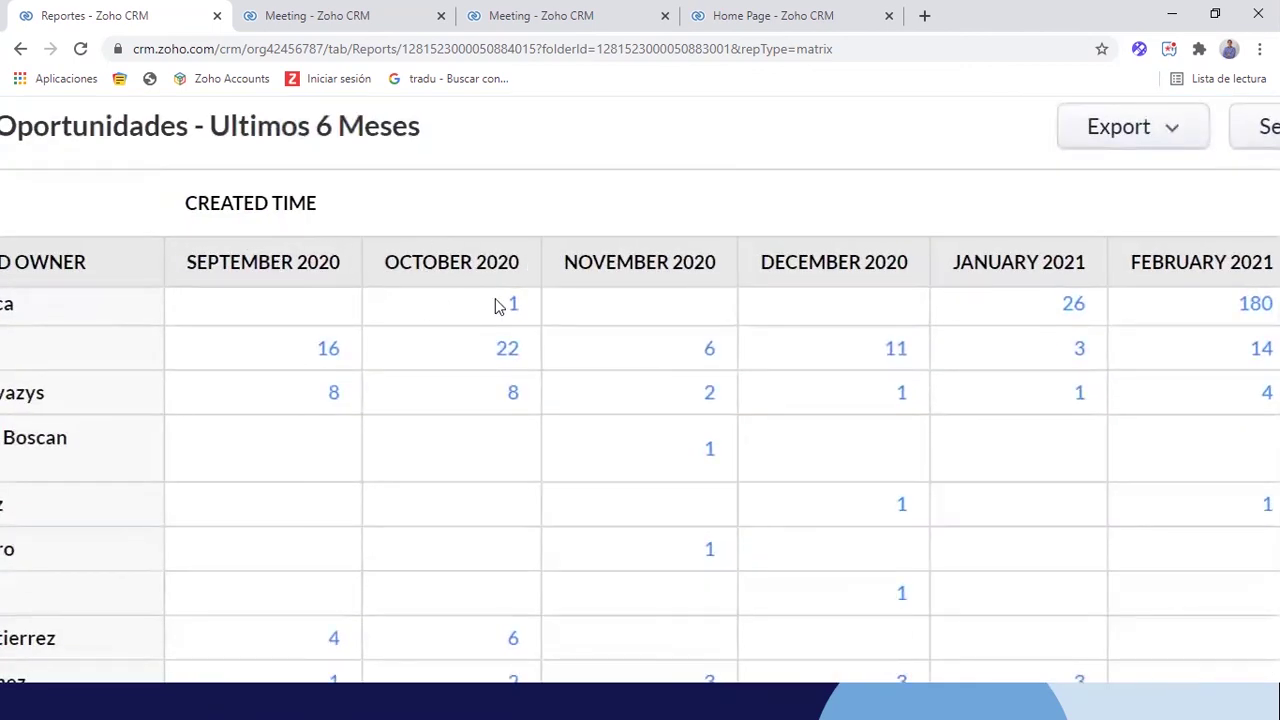
pyautogui.hscroll(4, 495, 300)
pyautogui.hscroll(-4, 495, 302)
pyautogui.scroll(-3, 495, 302)
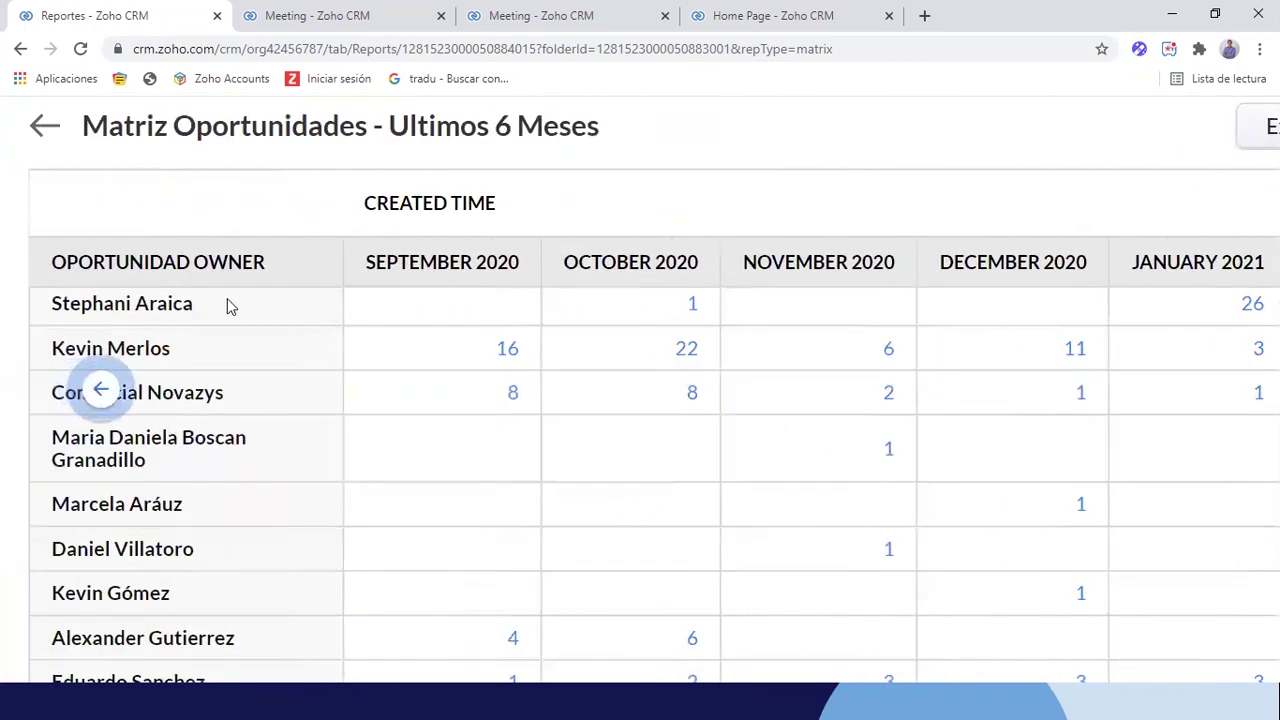
pyautogui.scroll(-1, 115, 422)
pyautogui.scroll(3, 115, 425)
pyautogui.scroll(-3, 115, 422)
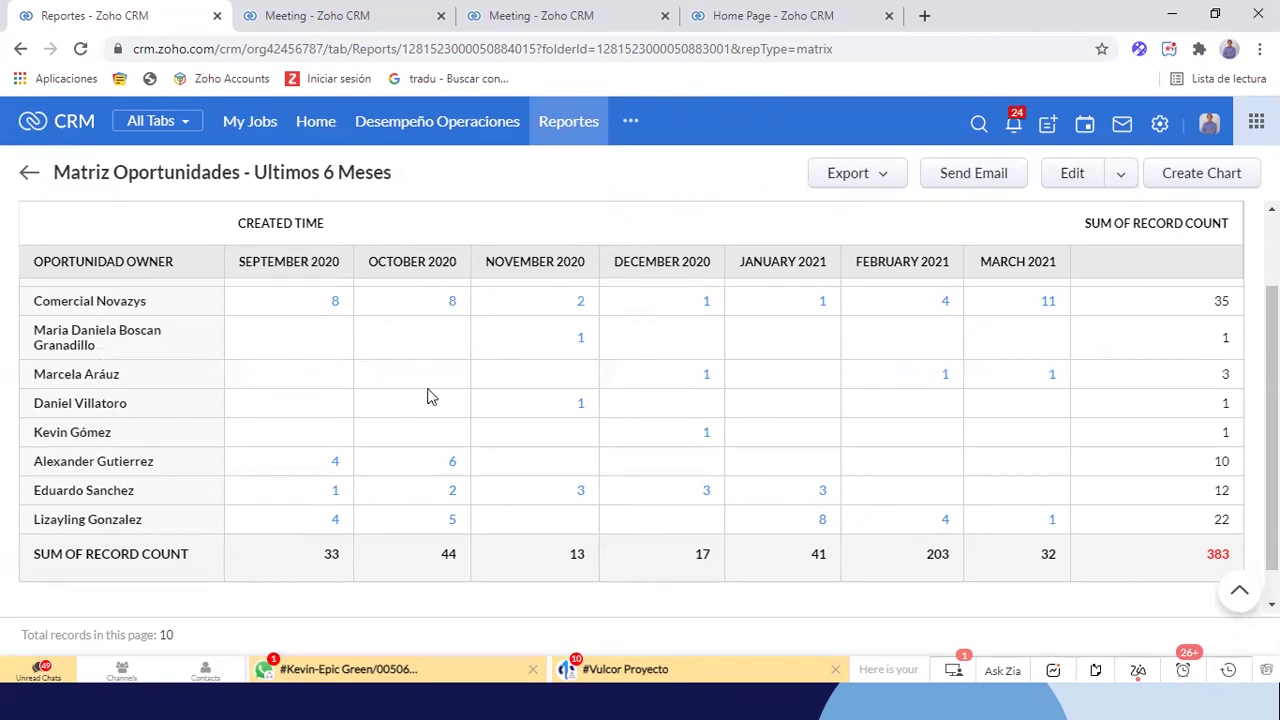
pyautogui.scroll(1, 103, 423)
pyautogui.scroll(-3, 428, 457)
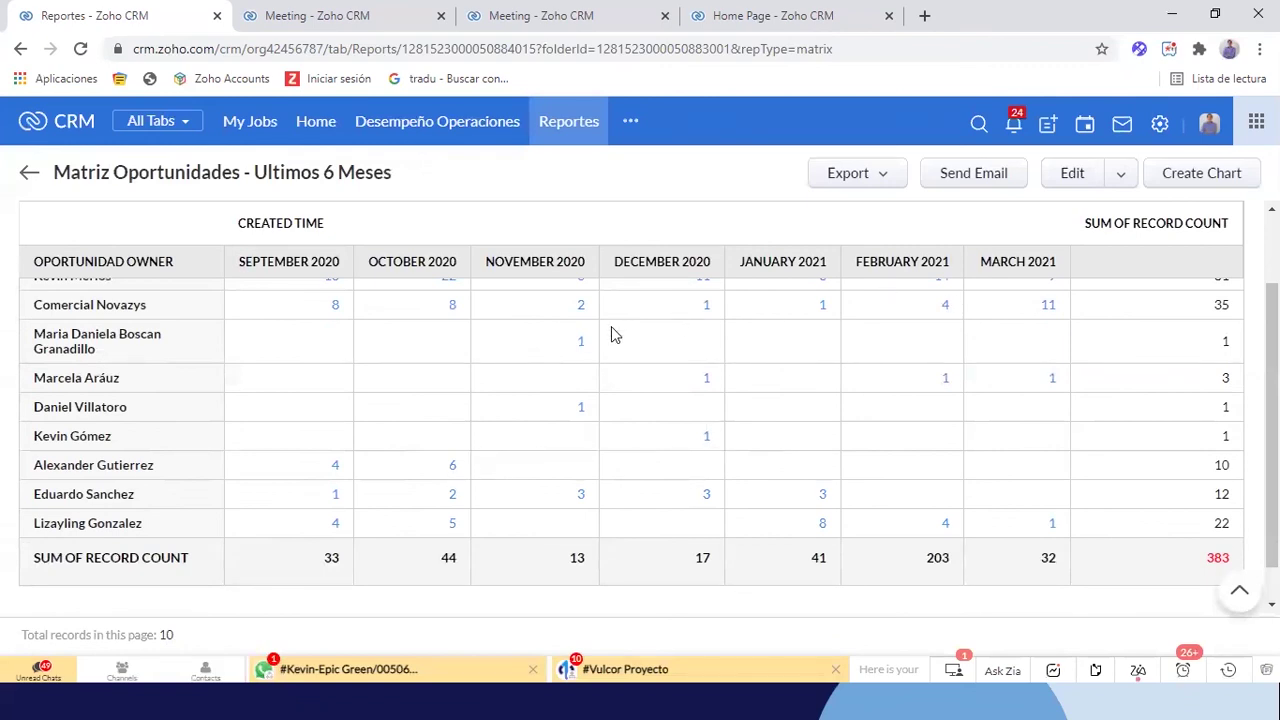
pyautogui.scroll(3, 611, 335)
pyautogui.scroll(-3, 863, 388)
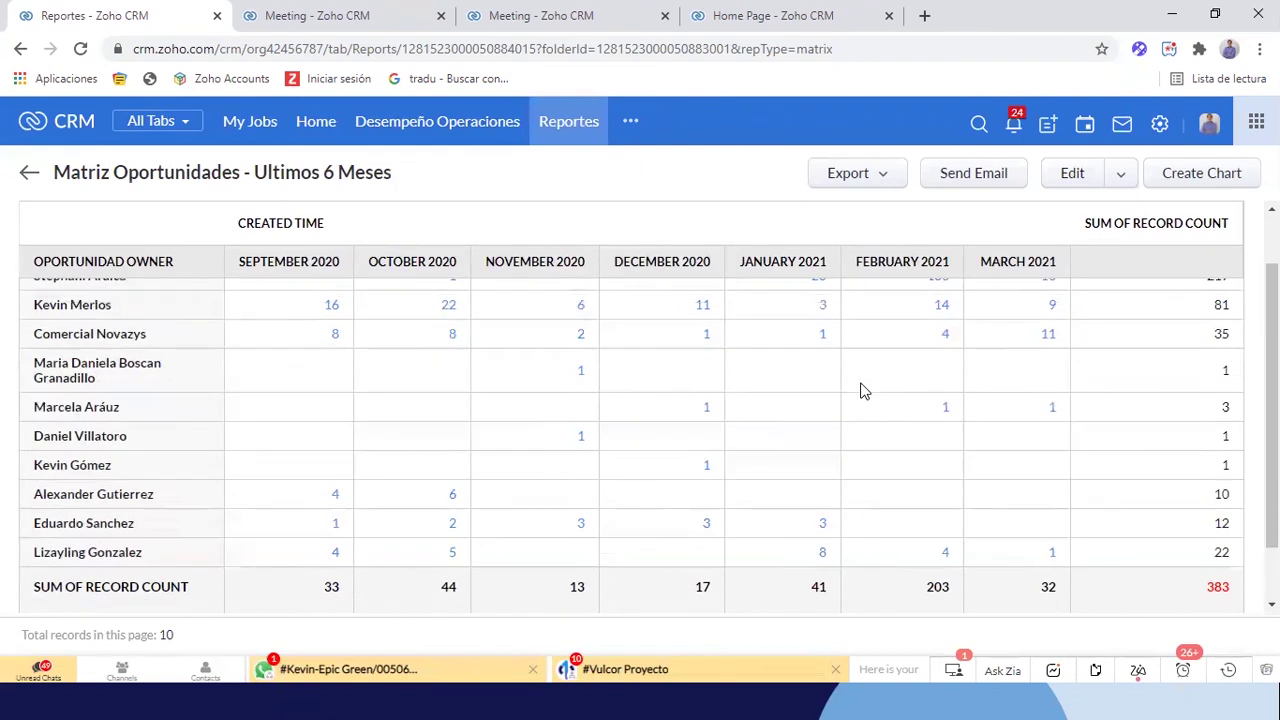
pyautogui.scroll(3, 863, 388)
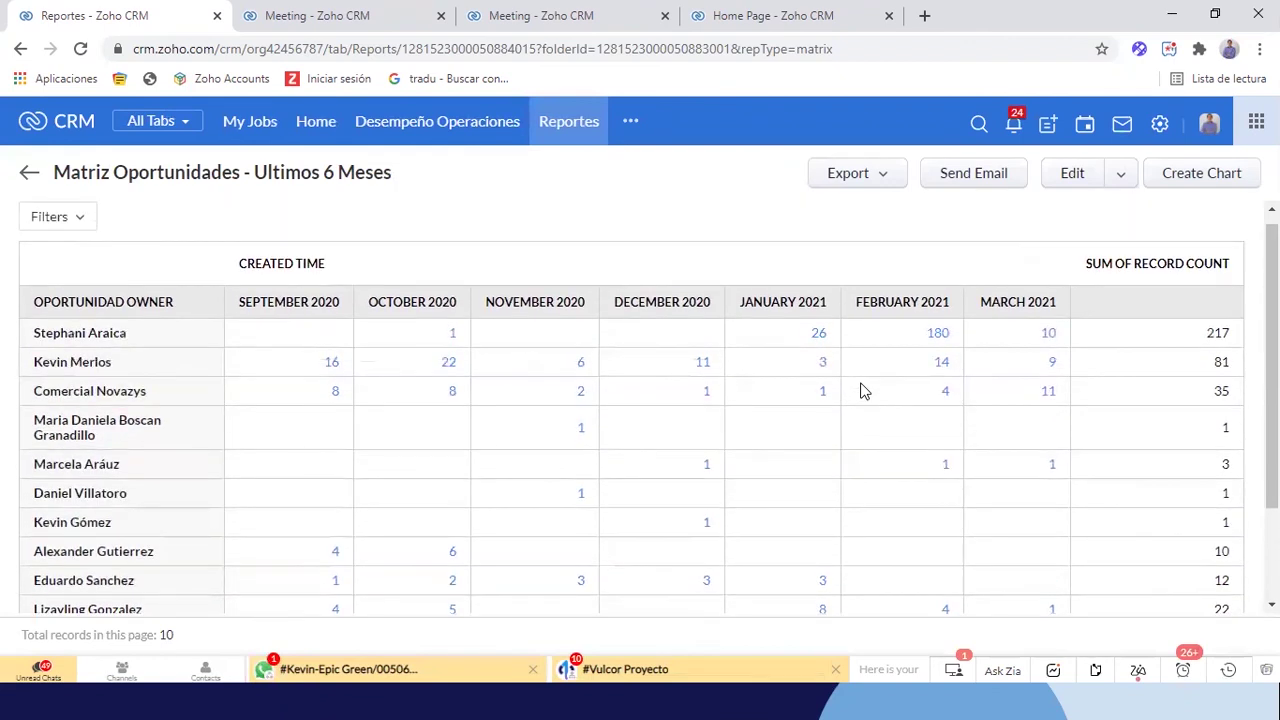
pyautogui.scroll(-4, 591, 454)
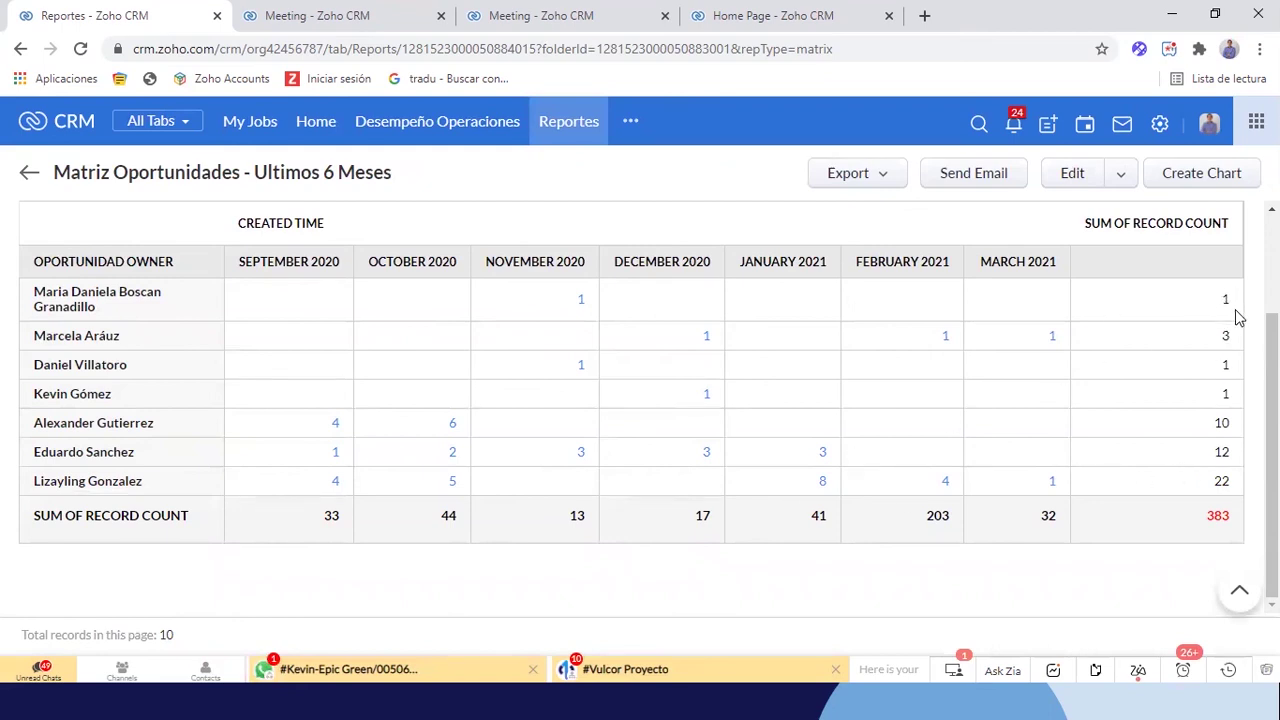
pyautogui.scroll(4, 309, 363)
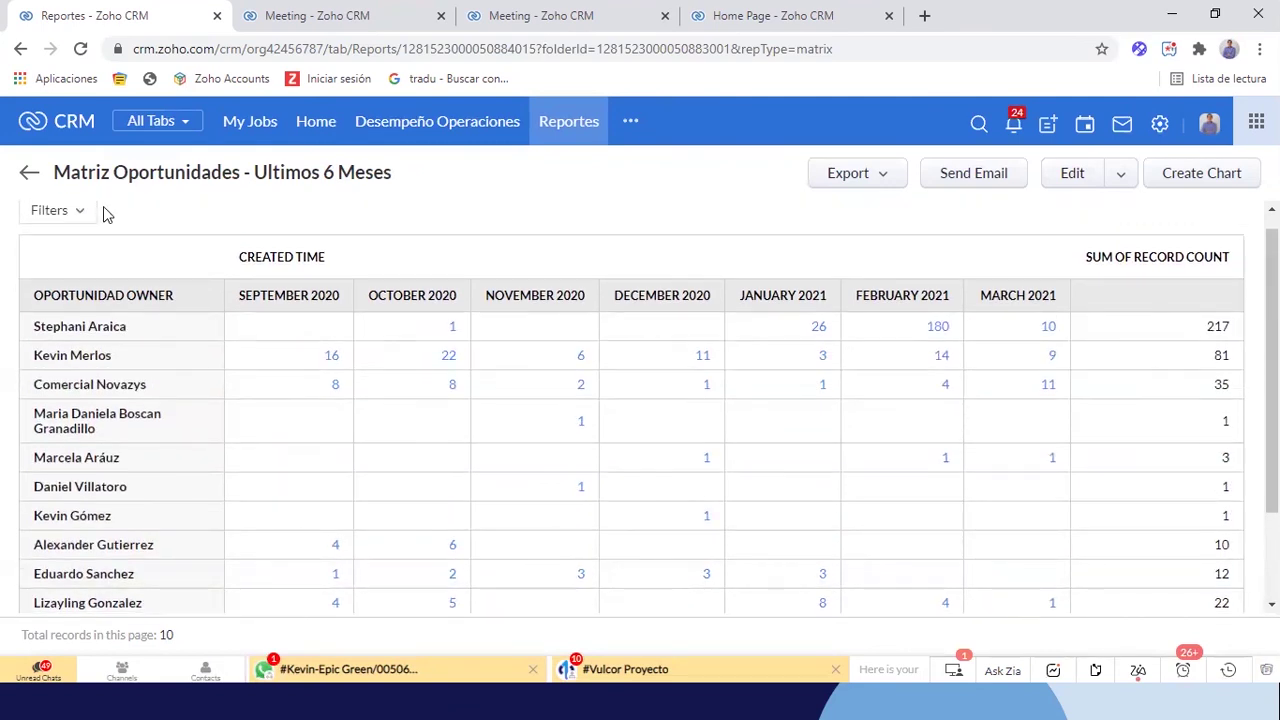
# Edit the report so its columns are subtotalled by Stage, reviewing the filters along the way
pyautogui.click(1072, 177)
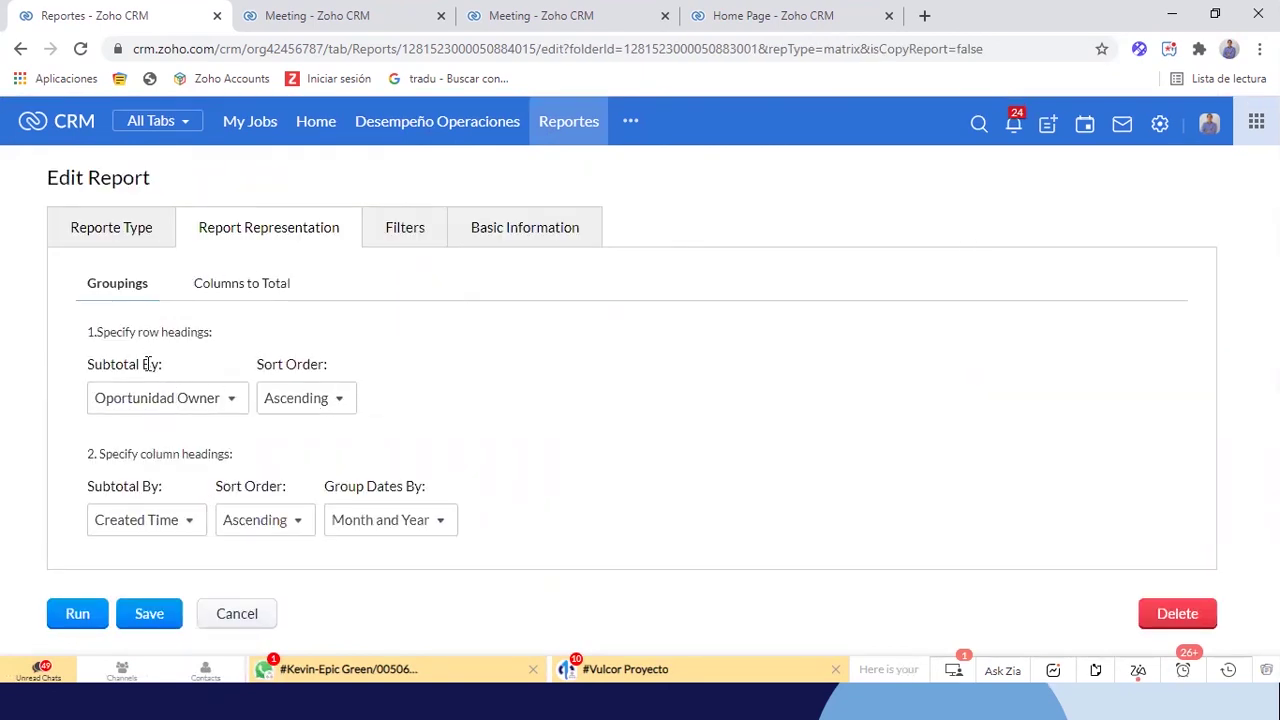
pyautogui.click(153, 526)
pyautogui.write('fa')
pyautogui.press('BackSpace')
pyautogui.press('BackSpace')
pyautogui.write('st')
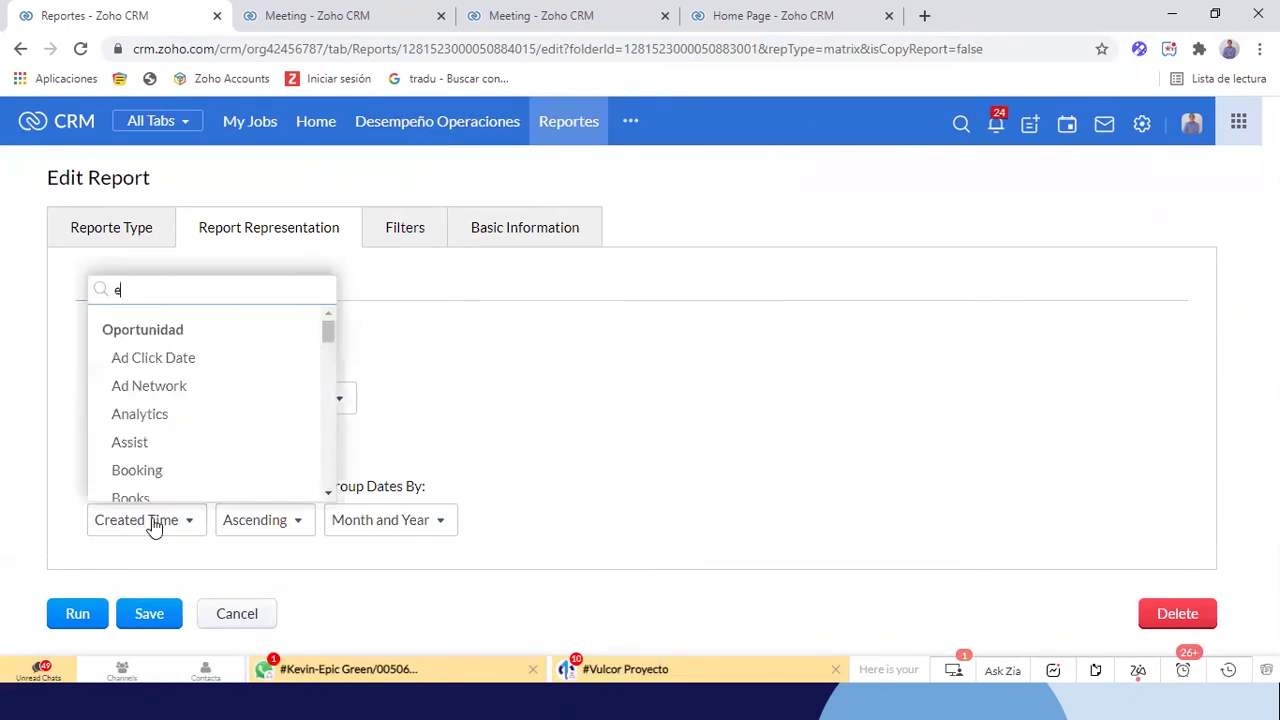
pyautogui.write('a')
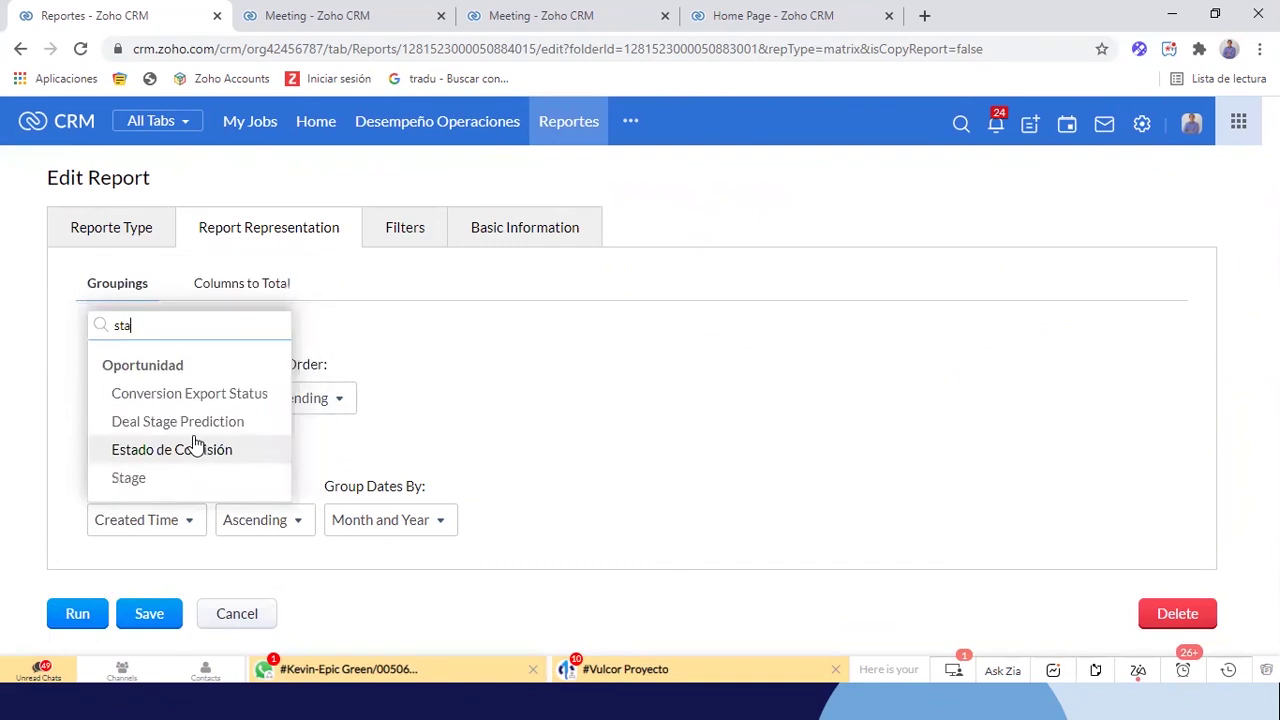
pyautogui.click(133, 476)
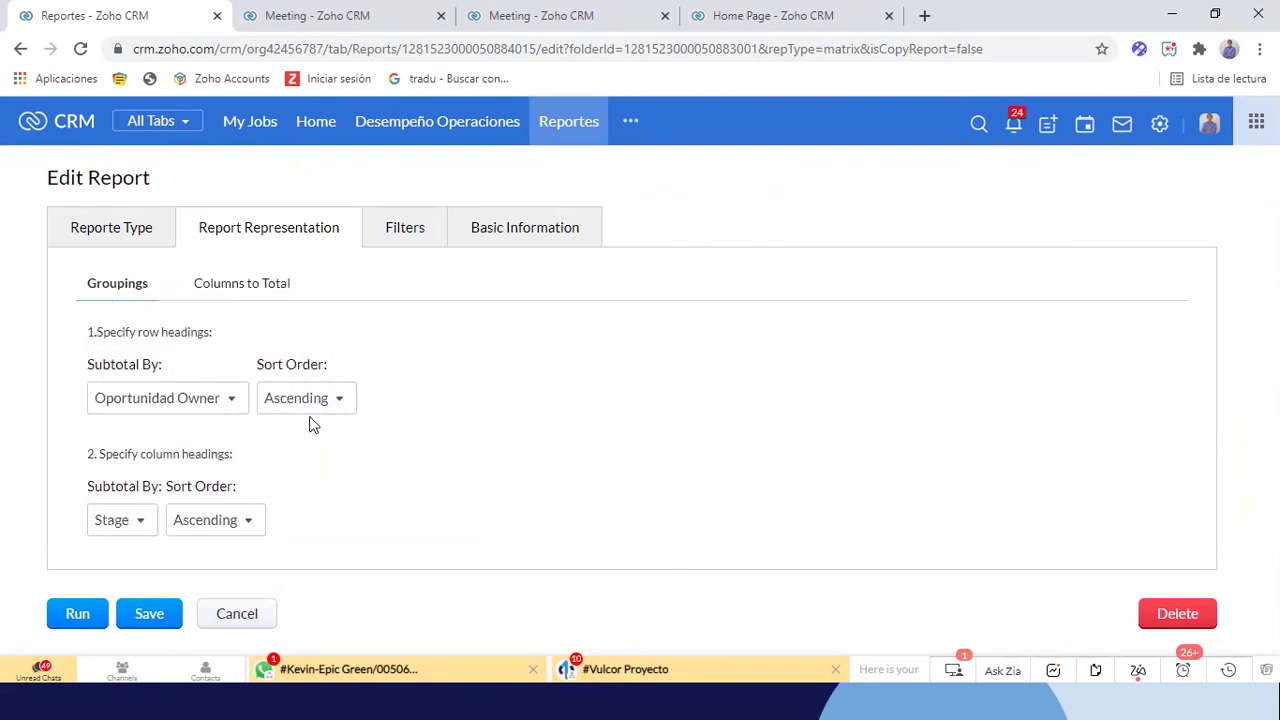
pyautogui.click(418, 246)
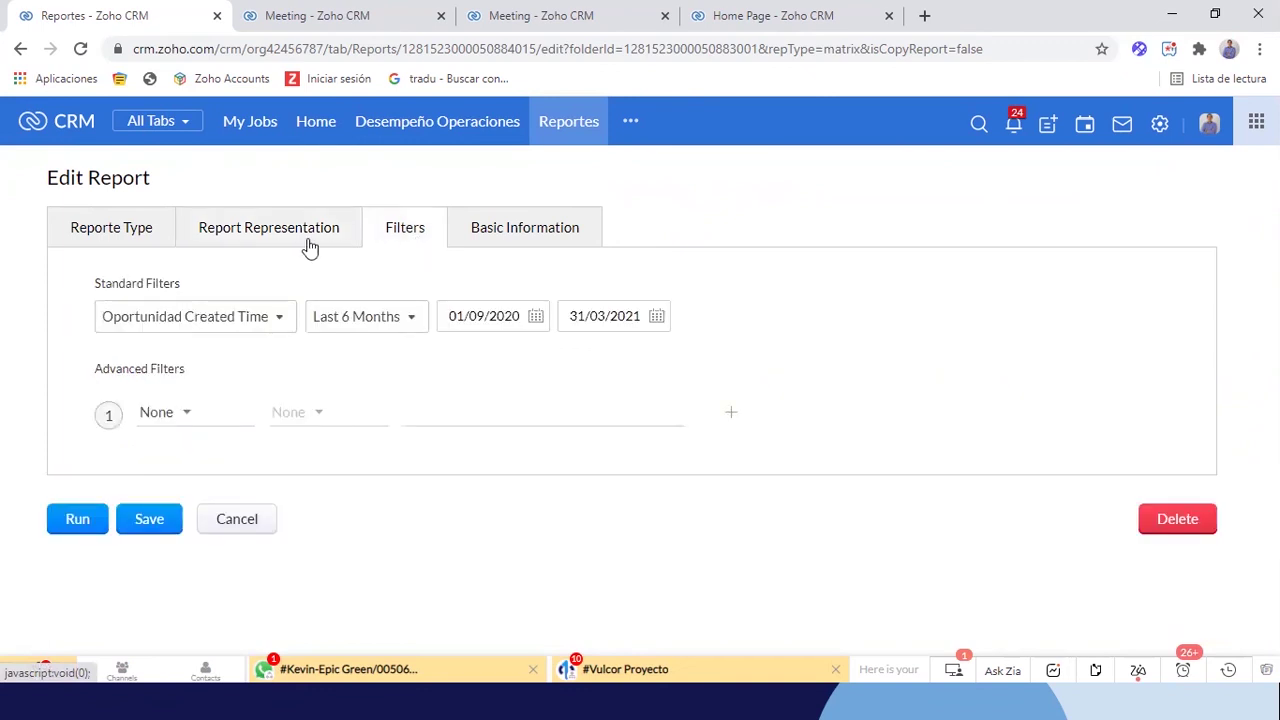
pyautogui.click(289, 231)
pyautogui.click(385, 216)
pyautogui.click(311, 231)
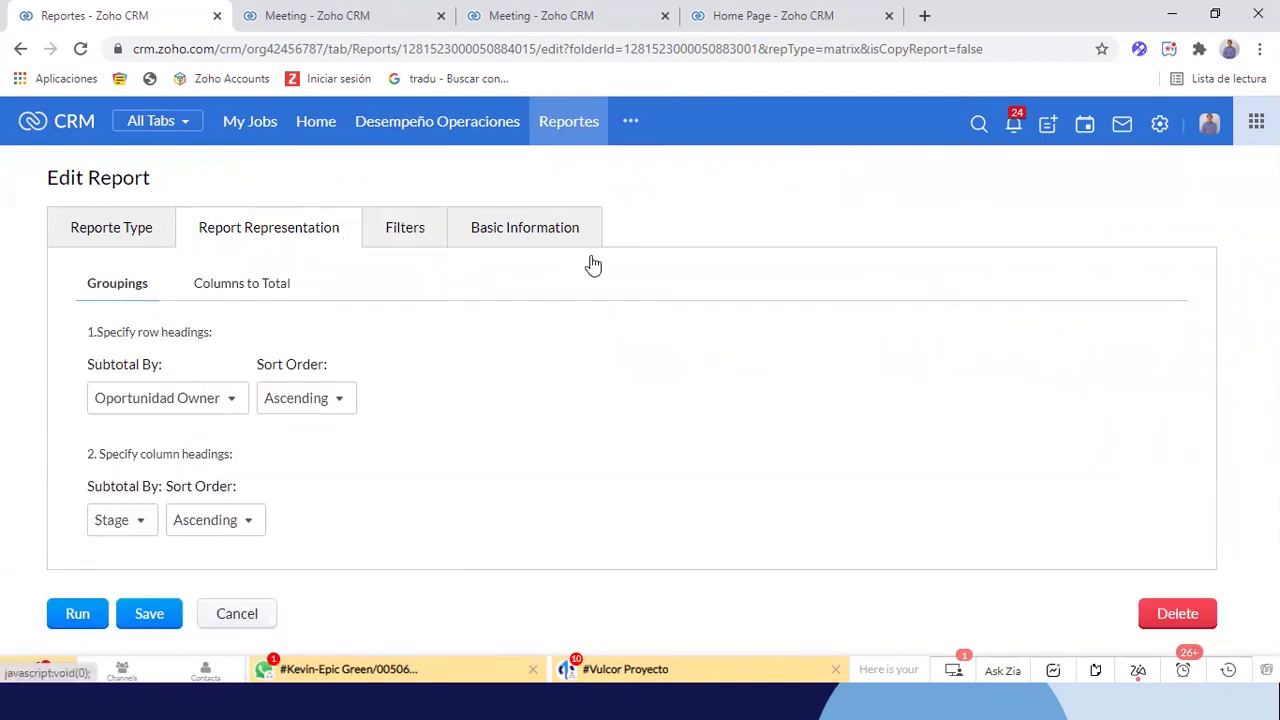
# Save the report and scan the stage columns from Nueva to Ganada and record-count totals
pyautogui.click(145, 617)
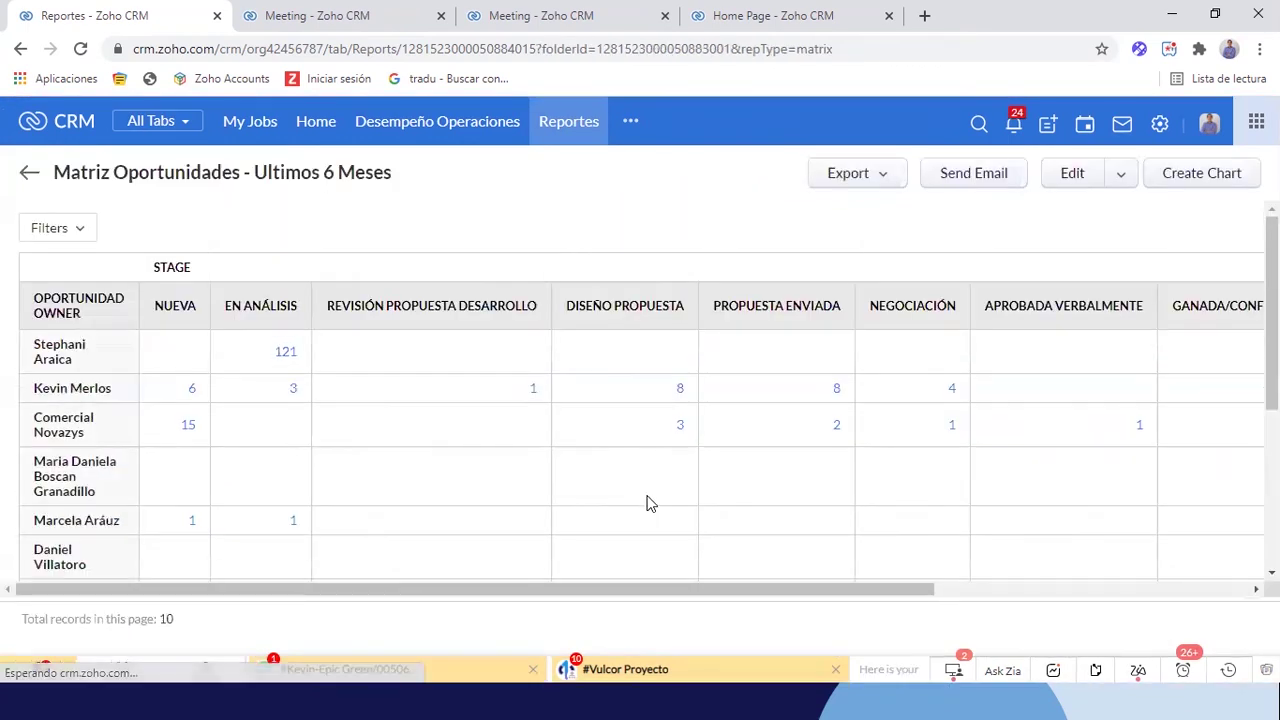
pyautogui.scroll(-2, 646, 503)
pyautogui.scroll(2, 646, 503)
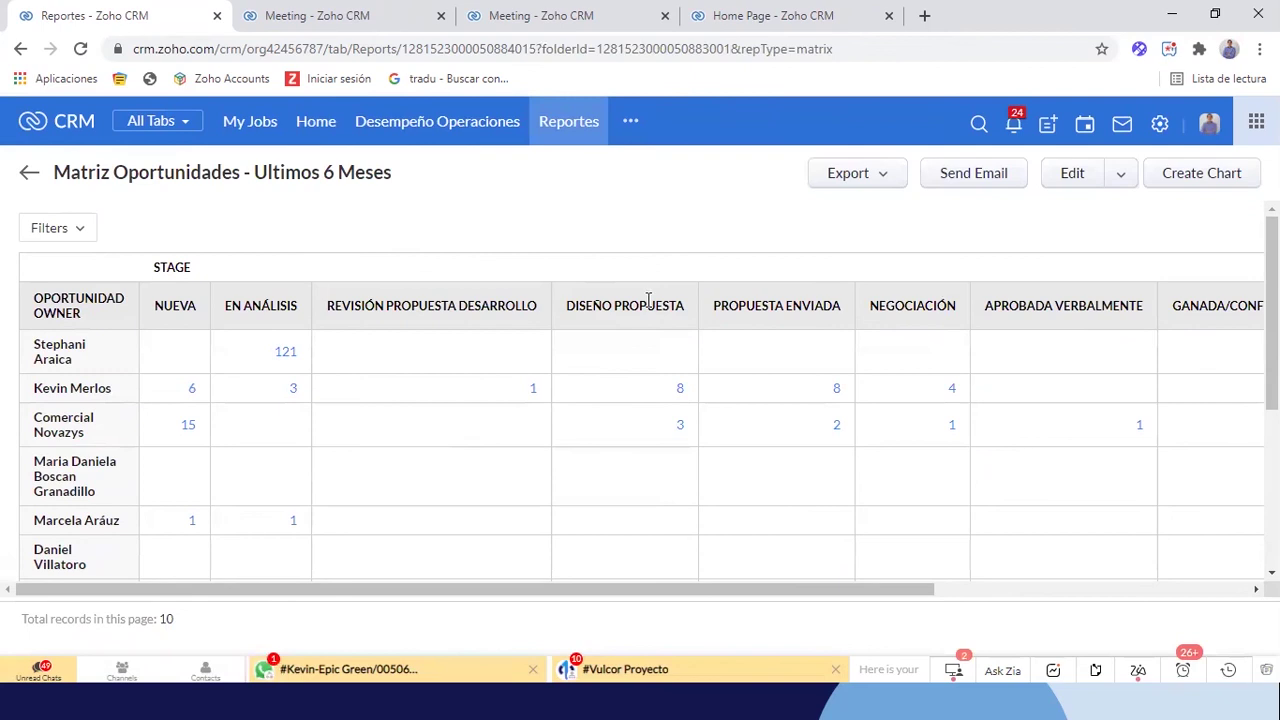
pyautogui.scroll(-1, 703, 303)
pyautogui.scroll(1, 651, 354)
pyautogui.hscroll(2, 840, 365)
pyautogui.hscroll(3, 840, 365)
pyautogui.hscroll(-2, 820, 417)
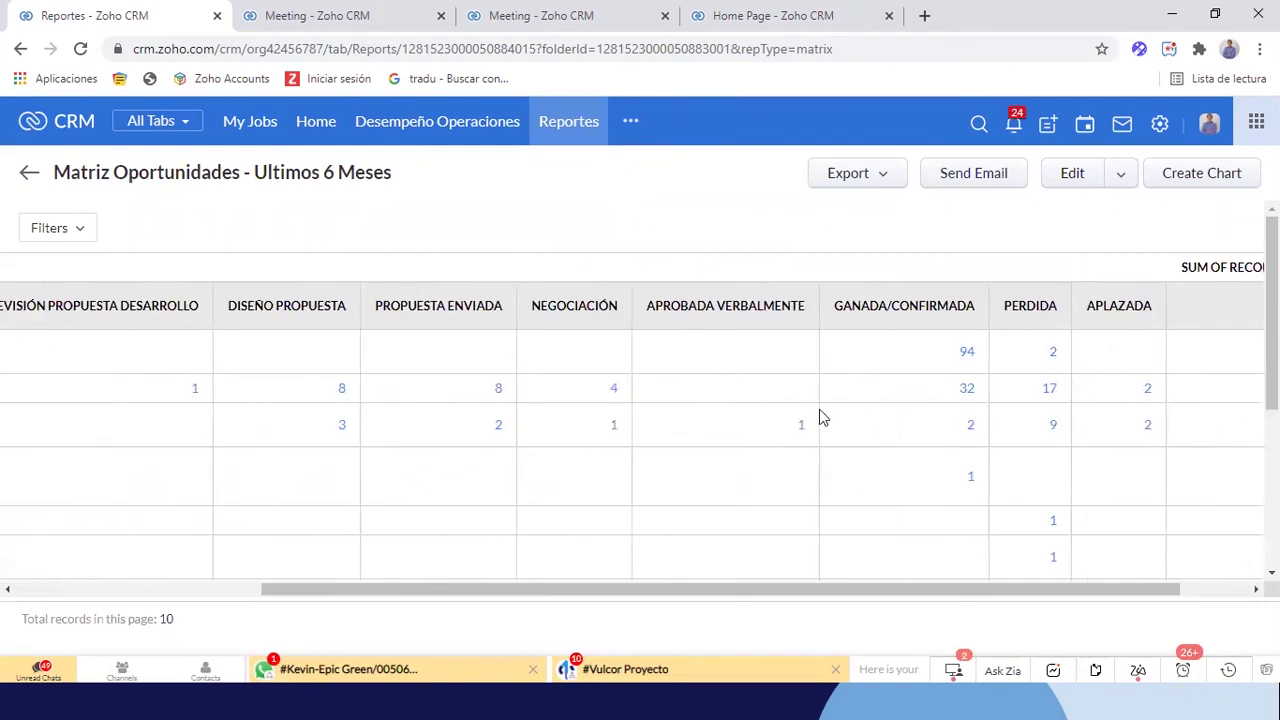
pyautogui.hscroll(-3, 820, 417)
pyautogui.scroll(-5, 446, 422)
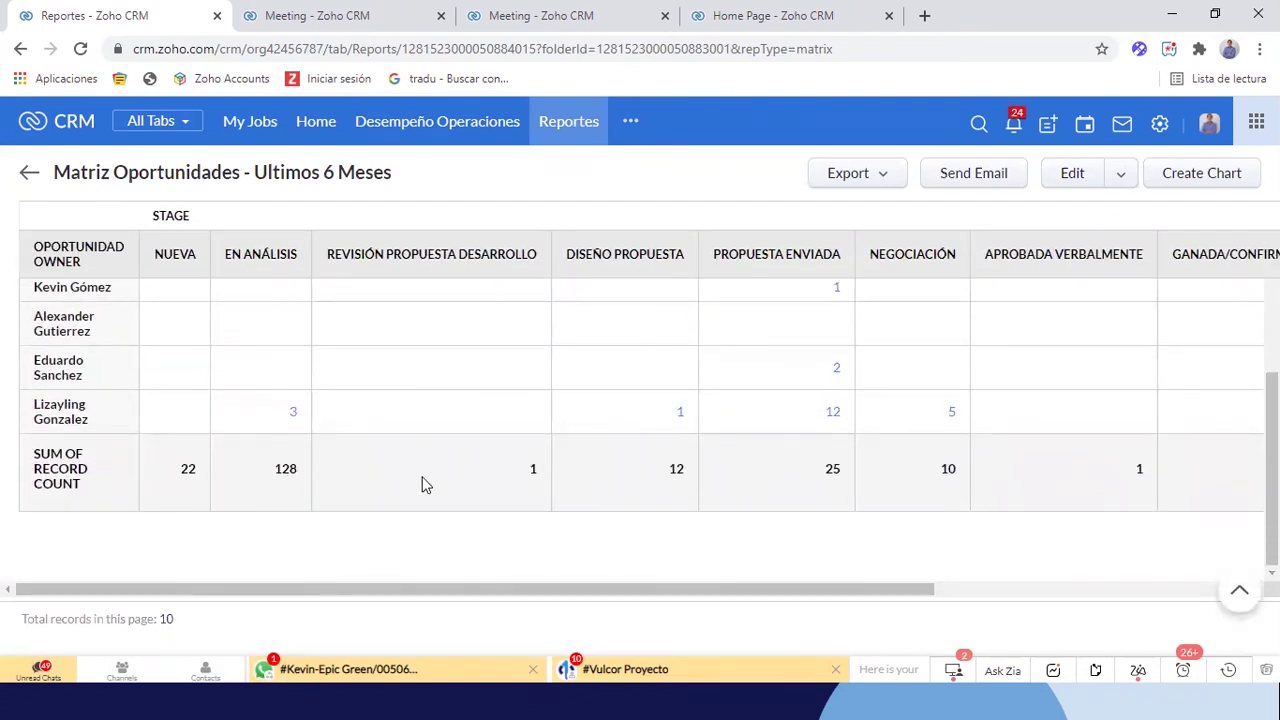
pyautogui.hscroll(2, 423, 480)
pyautogui.hscroll(3, 422, 484)
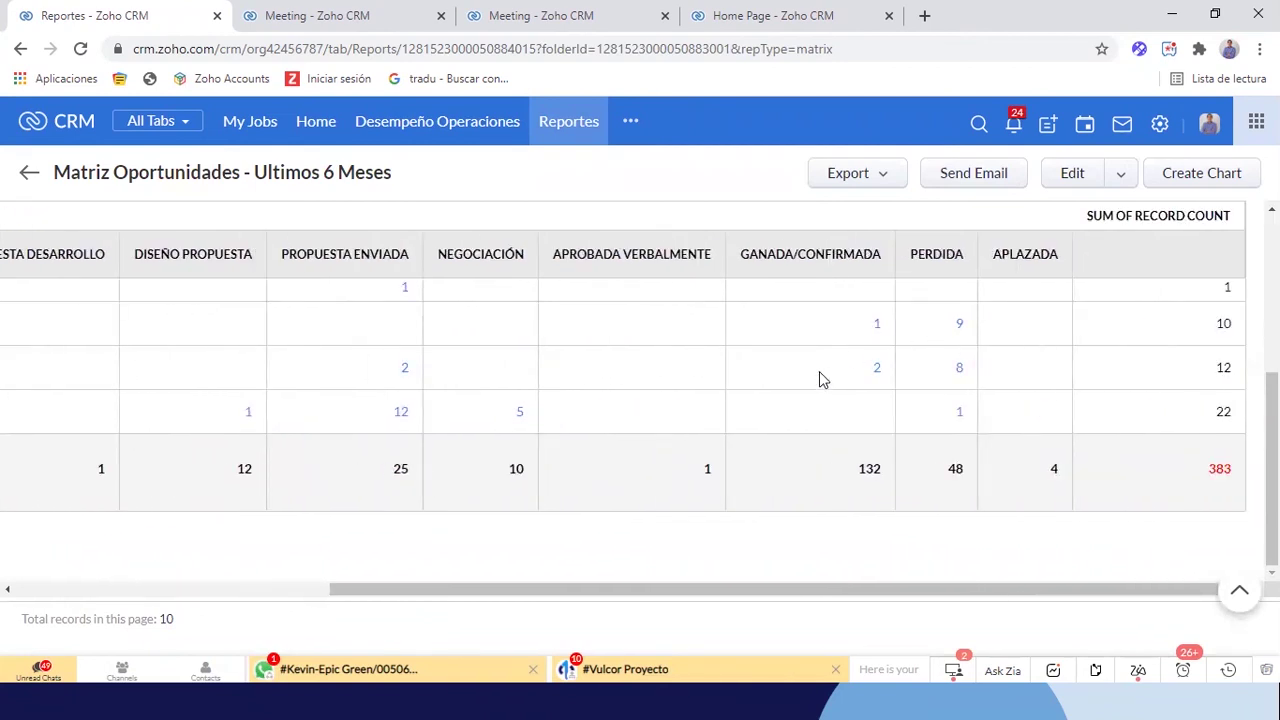
pyautogui.hscroll(-5, 817, 373)
pyautogui.scroll(4, 817, 373)
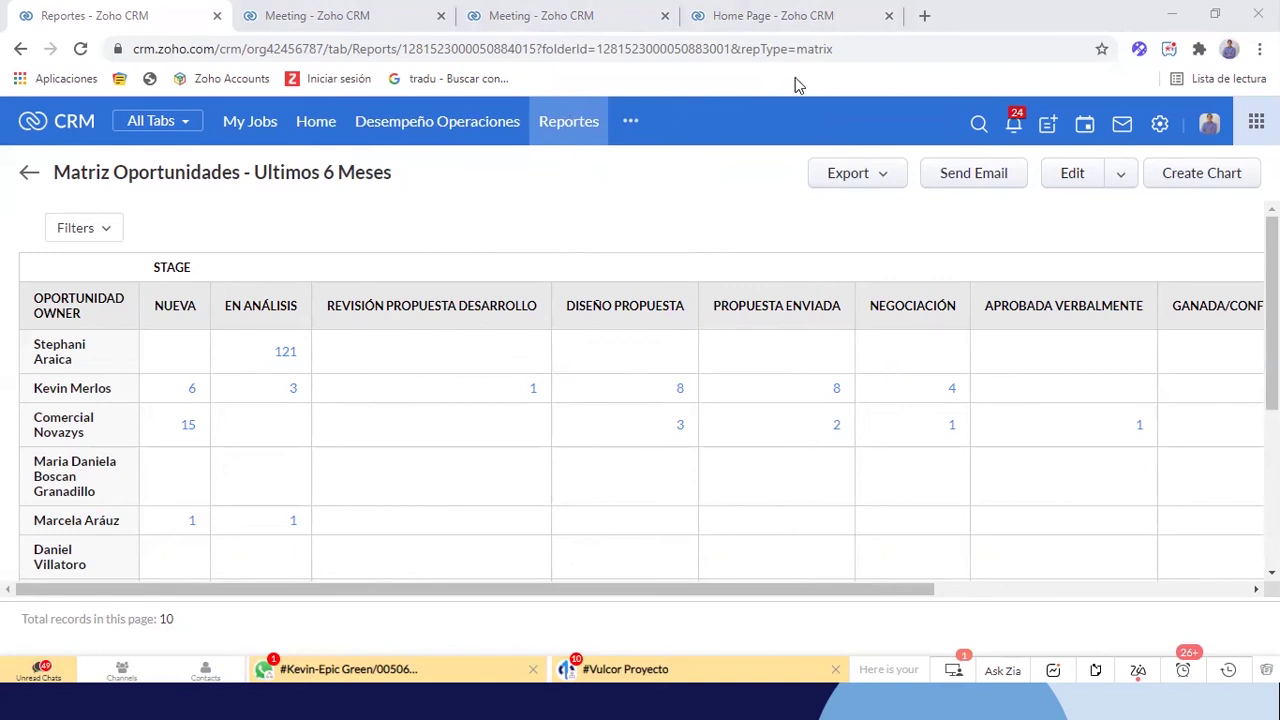
# Set the Personal Settings locale language to español and save it
pyautogui.click(588, 123)
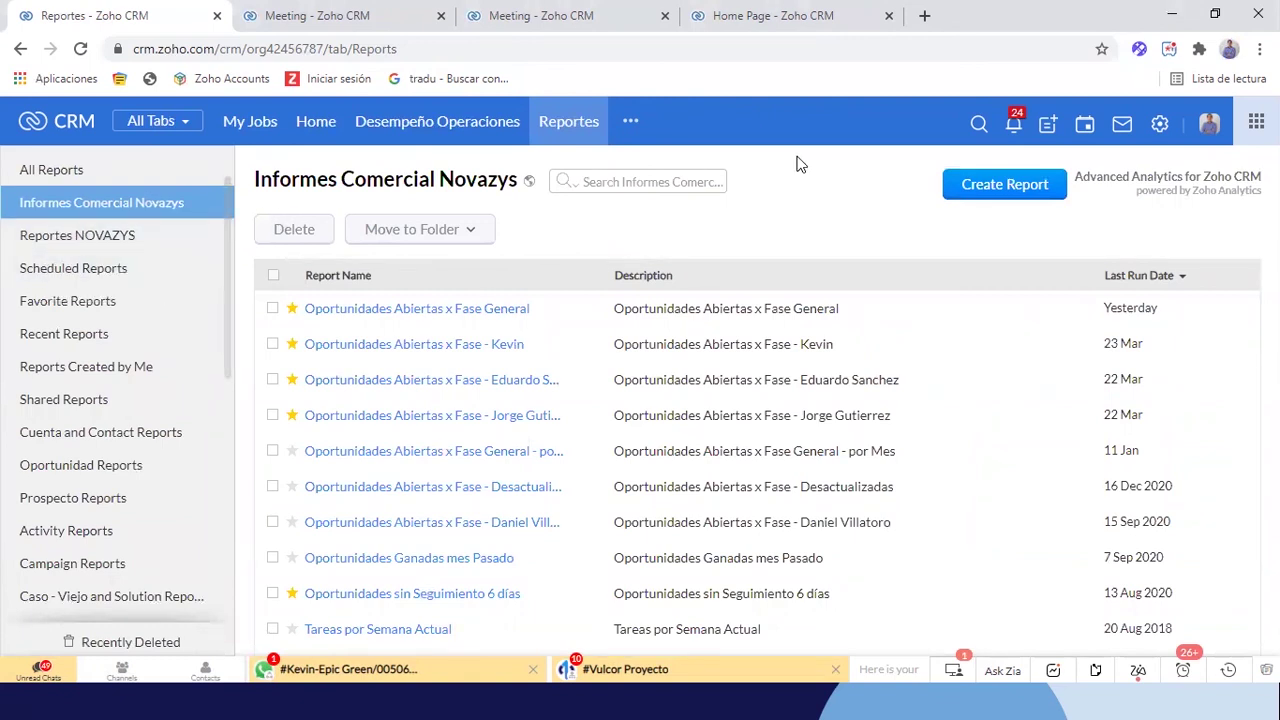
pyautogui.click(1160, 125)
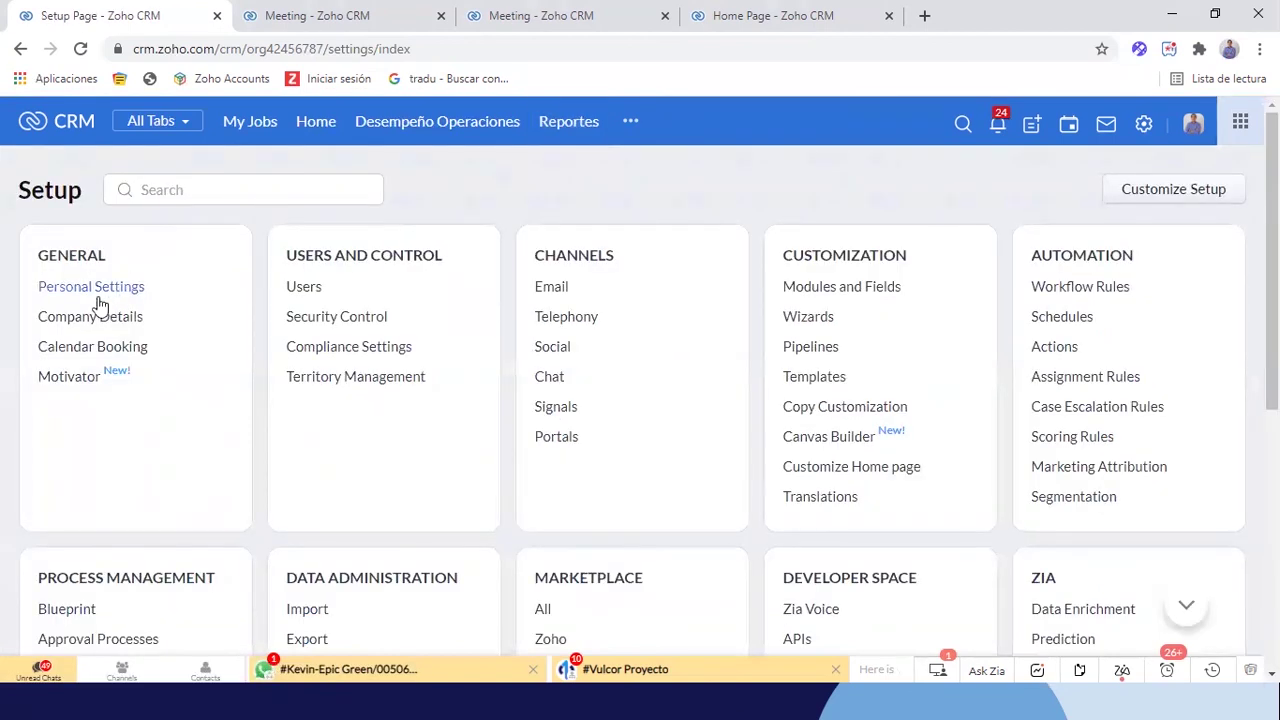
pyautogui.click(91, 290)
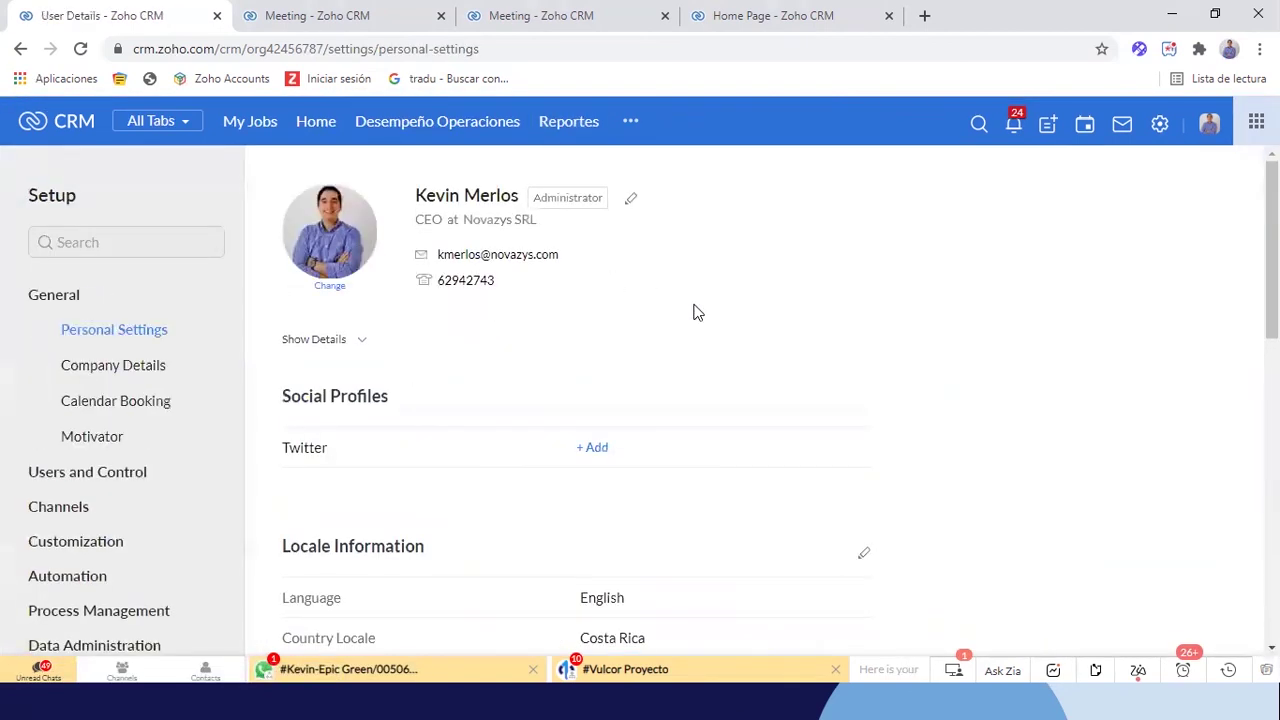
pyautogui.scroll(-1, 608, 390)
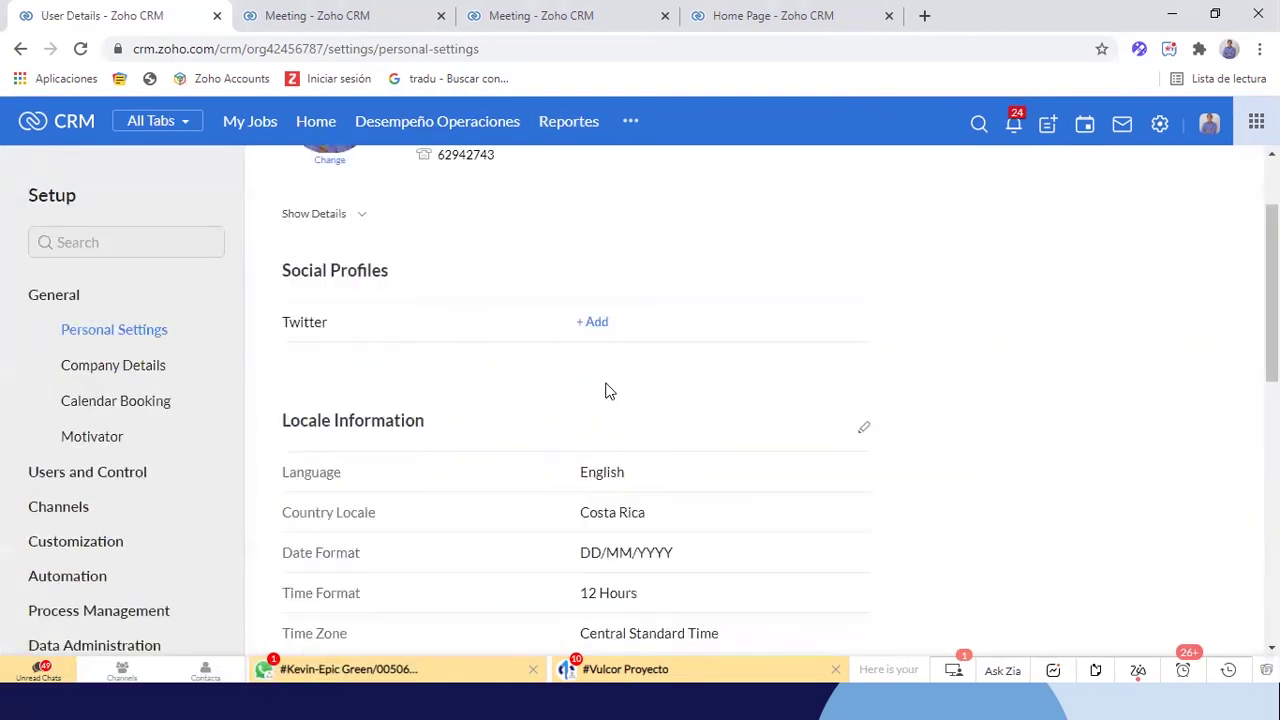
pyautogui.click(865, 430)
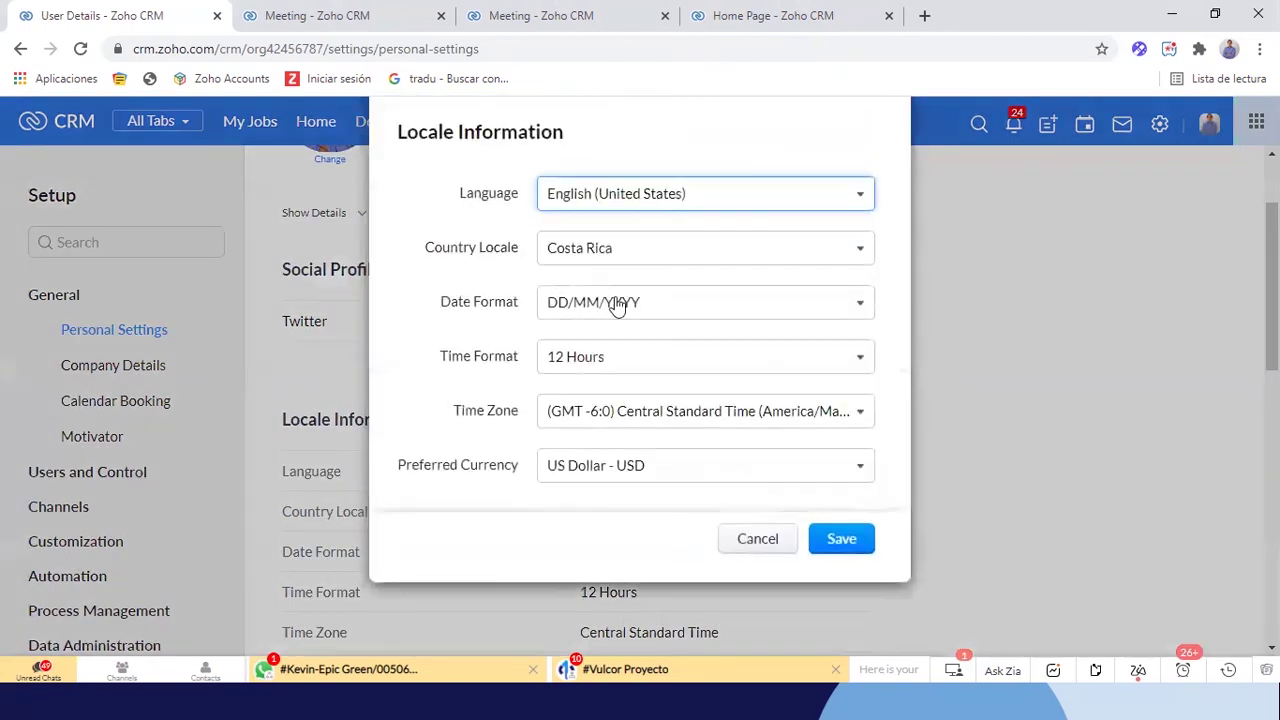
pyautogui.click(578, 205)
pyautogui.write('esp')
pyautogui.click(566, 258)
pyautogui.click(825, 535)
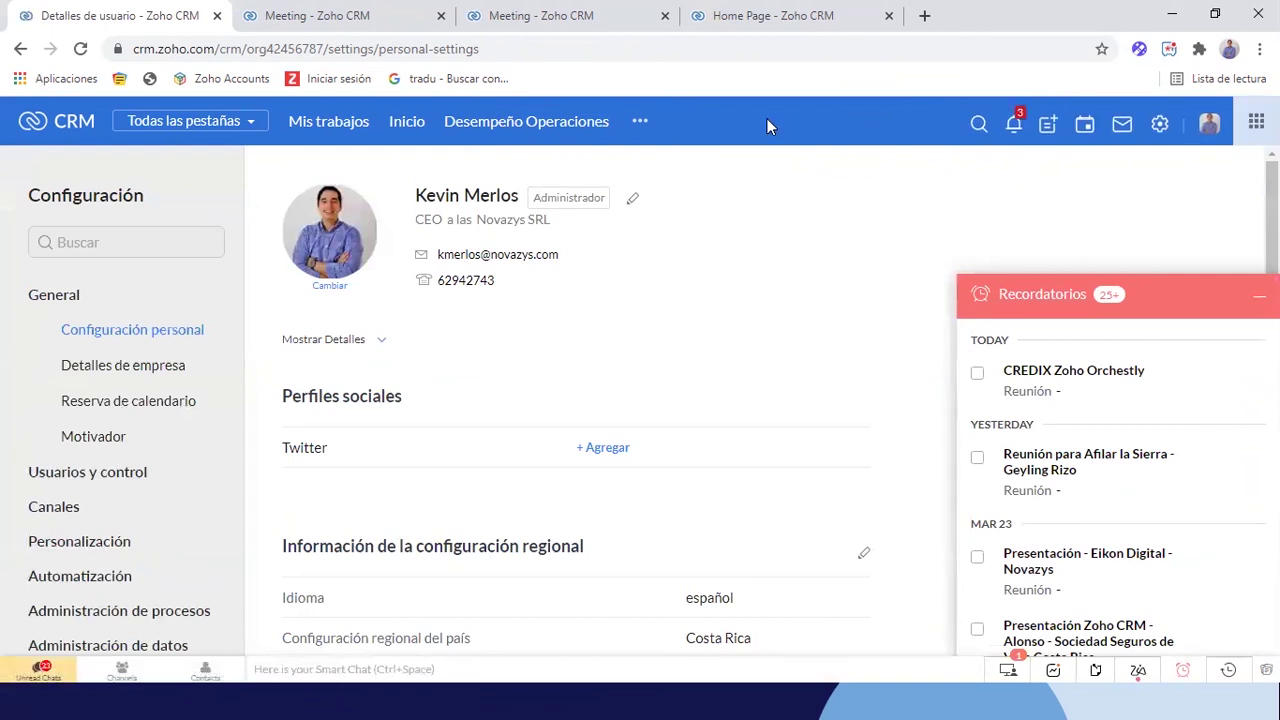
# Find the Reportes module through the module search and open the Informes de programación folder
pyautogui.click(645, 122)
pyautogui.write('inte')
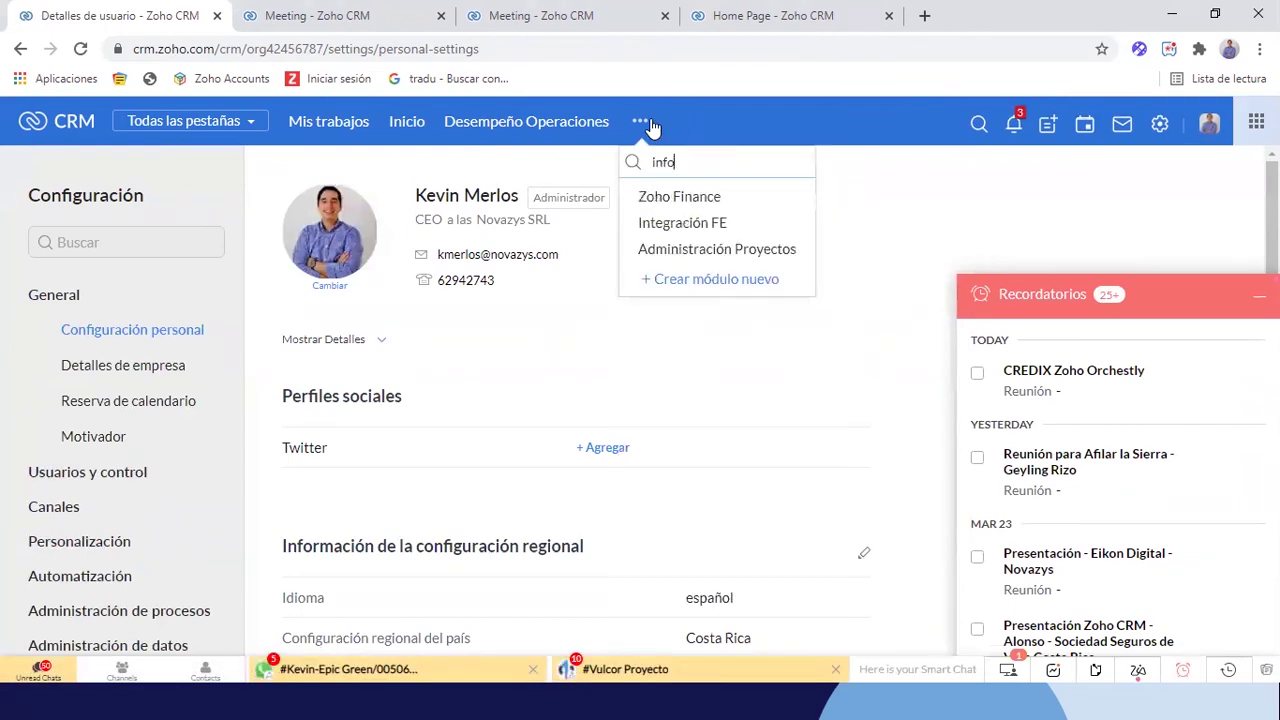
pyautogui.press('BackSpace')
pyautogui.press('BackSpace')
pyautogui.press('BackSpace')
pyautogui.press('BackSpace')
pyautogui.write('re')
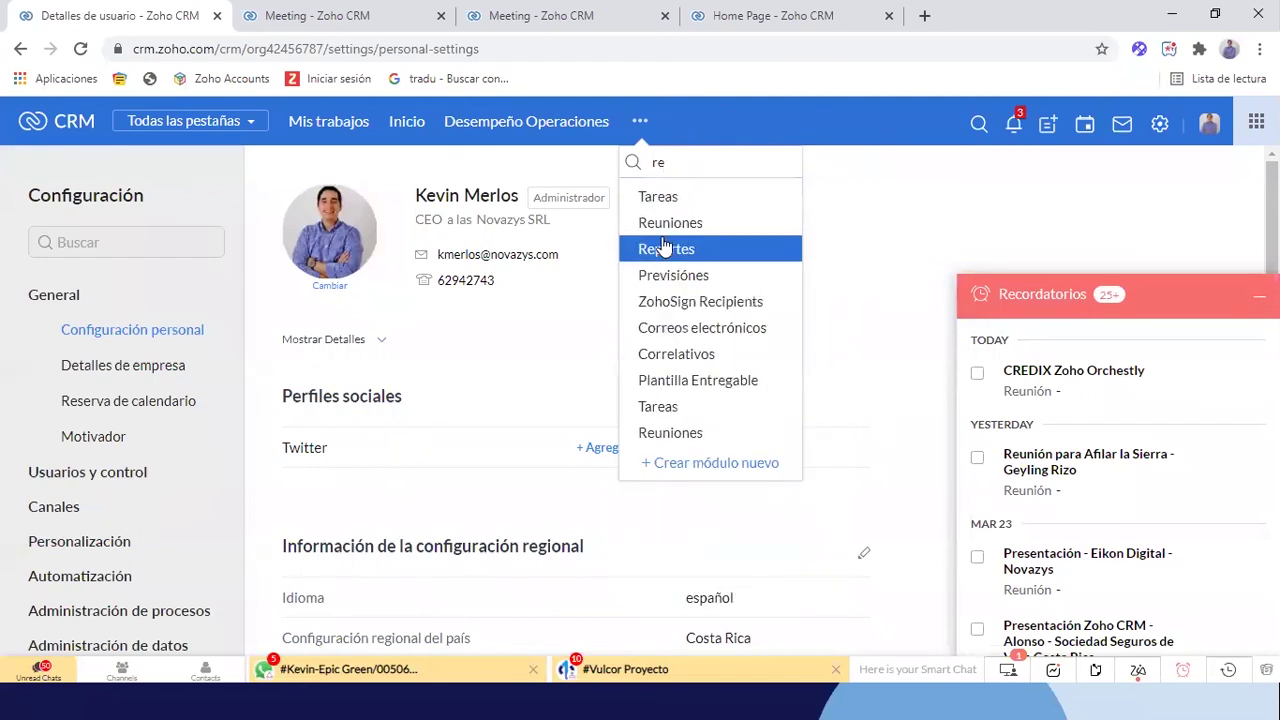
pyautogui.click(665, 248)
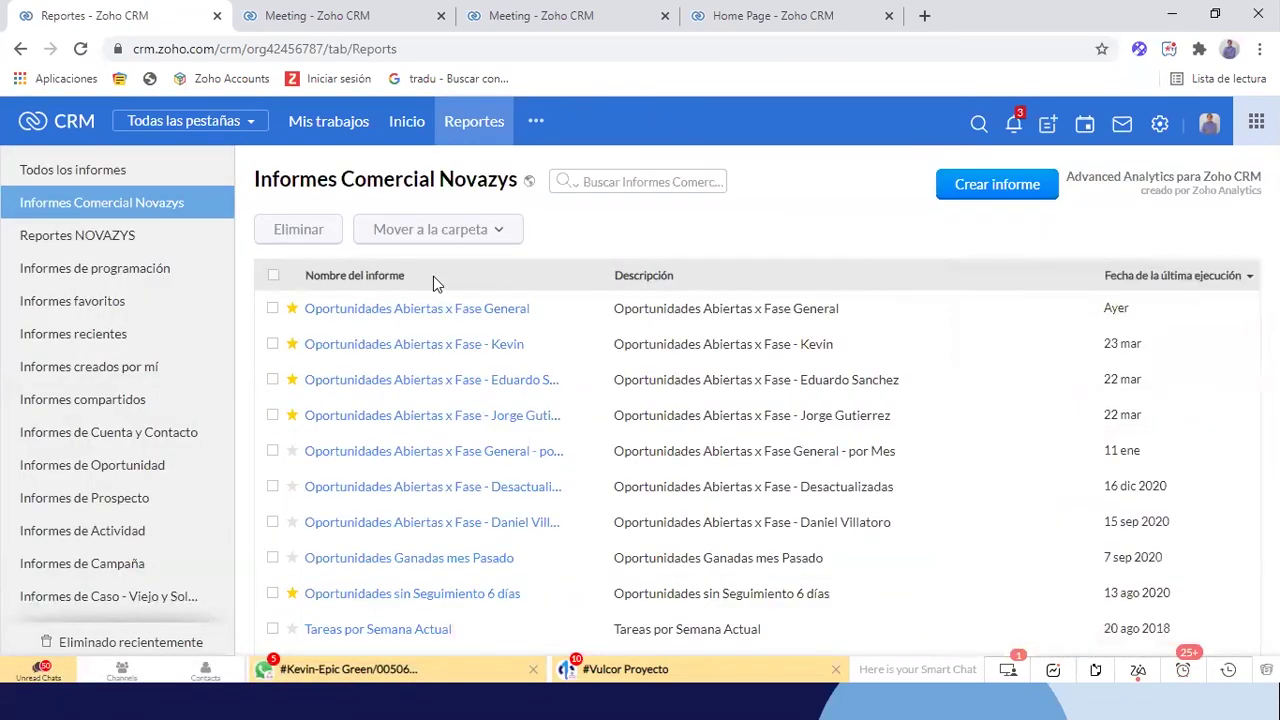
pyautogui.click(80, 278)
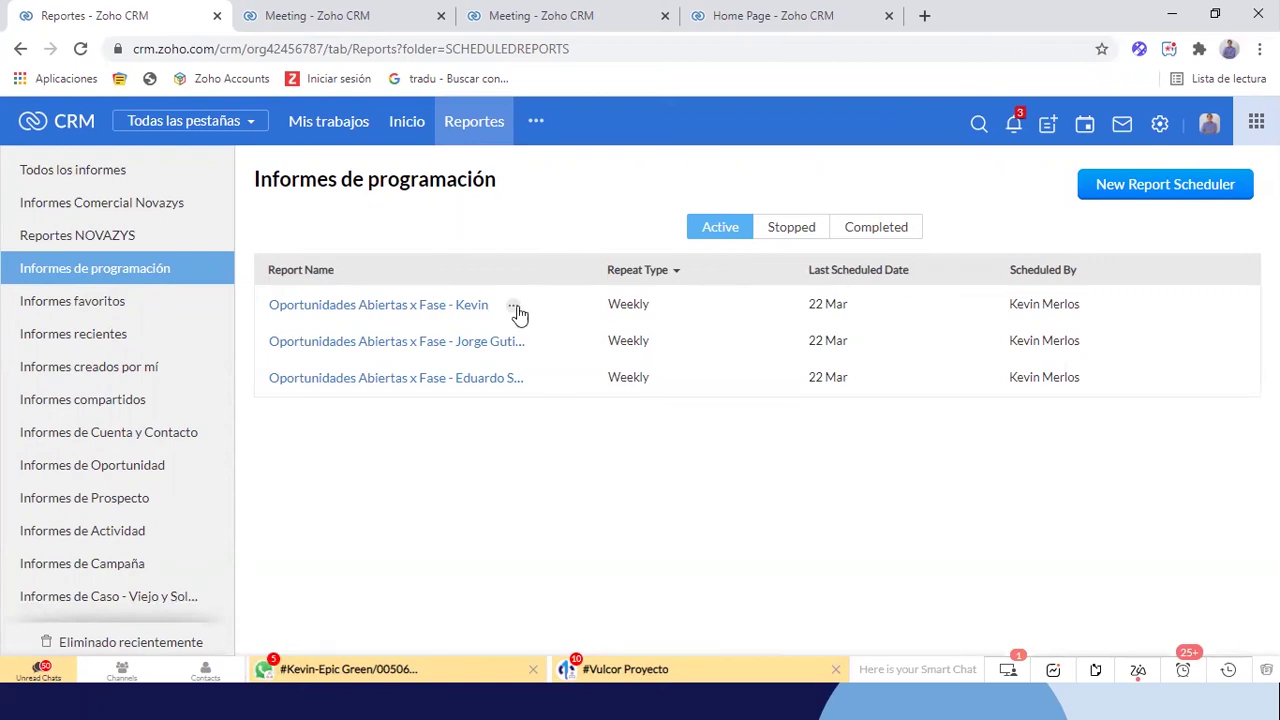
# Return to the browser's Reportes list and open the scheduled reports folder
pyautogui.hotkey('alt', 'Tab')
pyautogui.hotkey('alt', 'Tab')
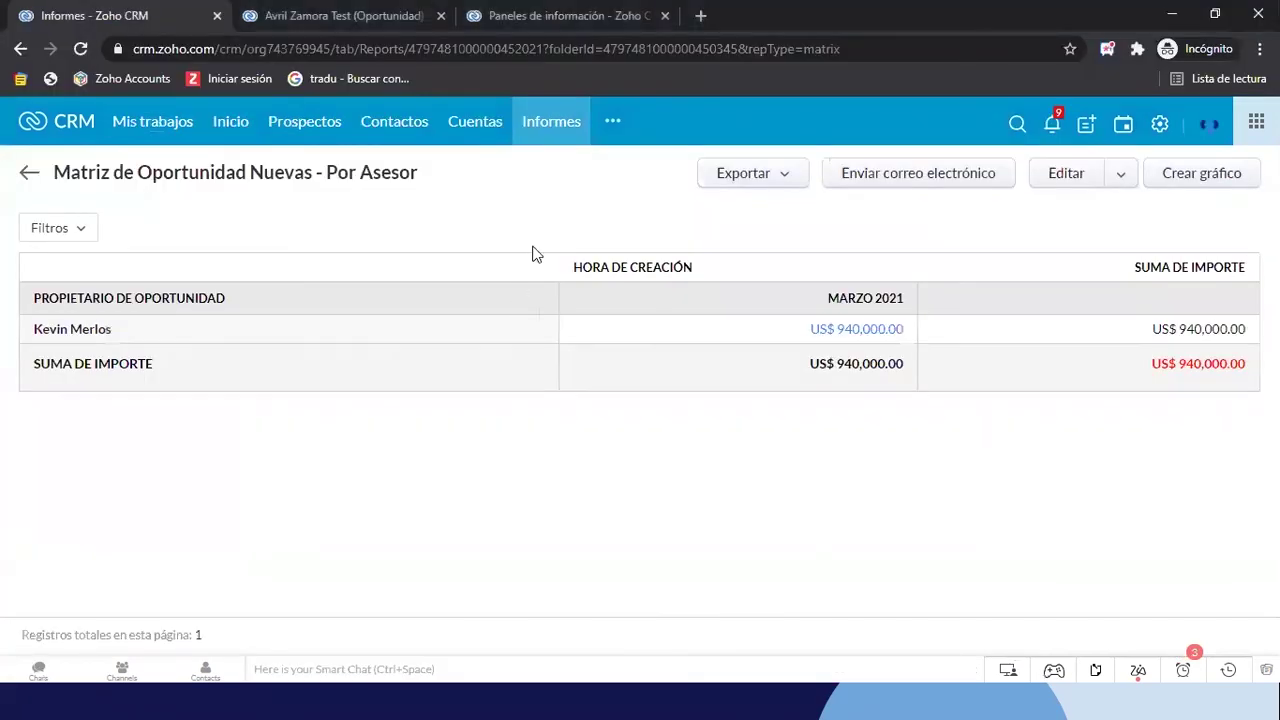
pyautogui.click(538, 128)
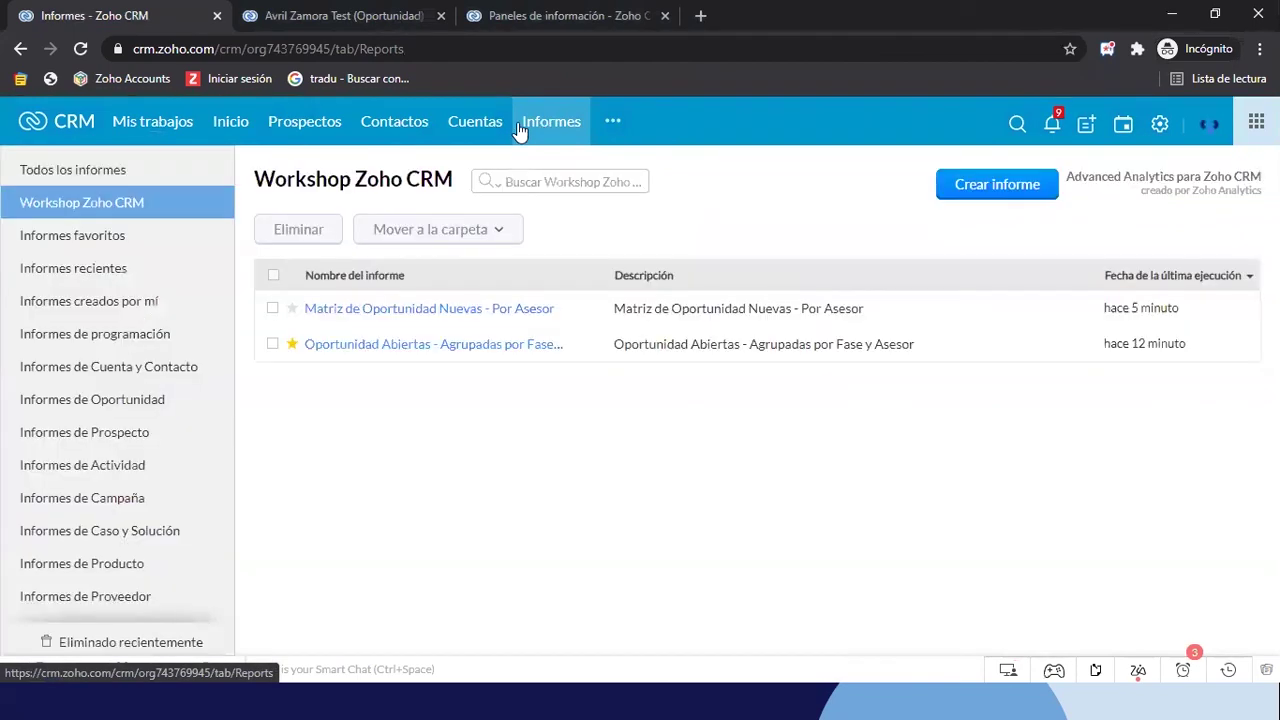
pyautogui.click(86, 335)
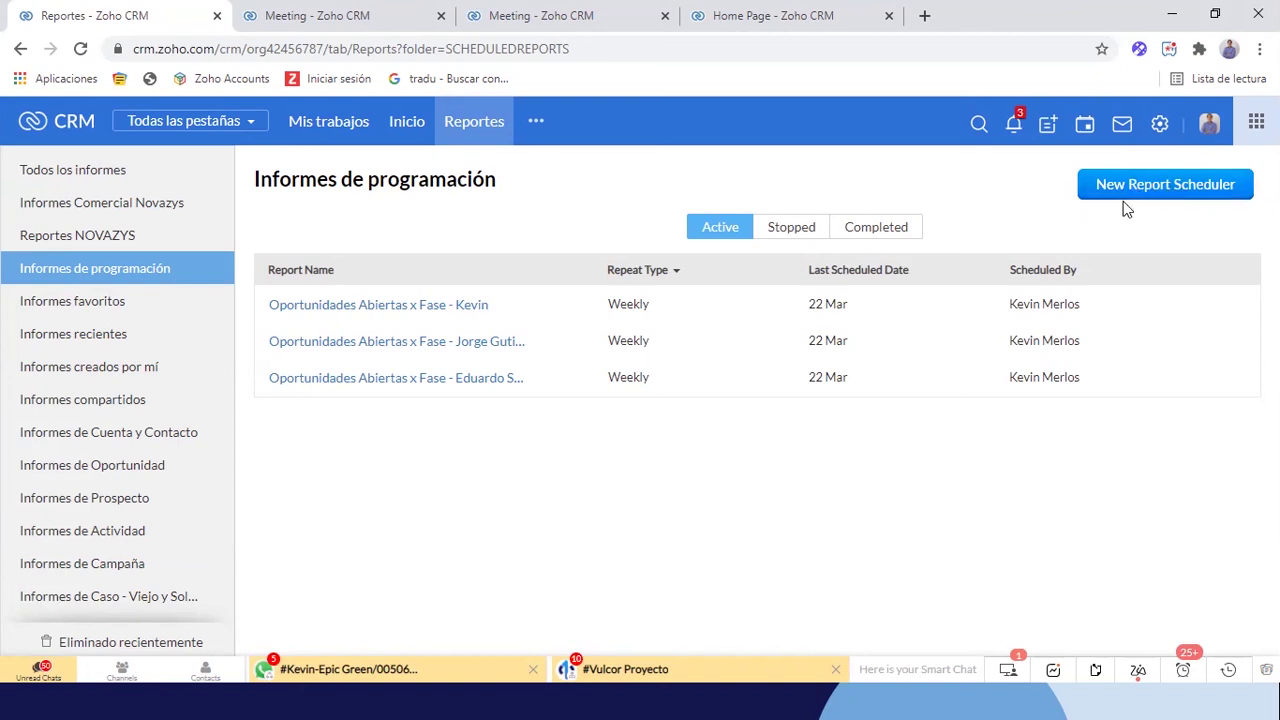
# Start a new report schedule and pick Matriz Oportunidades from the Workshop Reports folder
pyautogui.click(1187, 188)
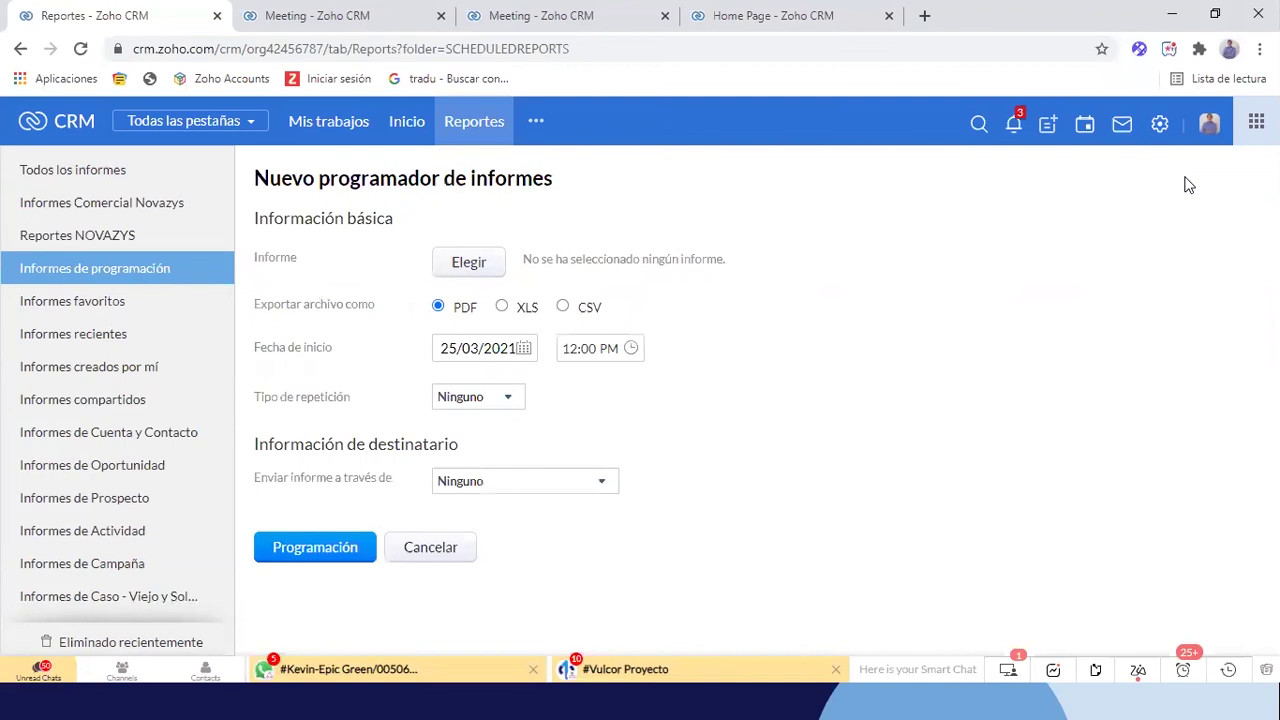
pyautogui.click(469, 266)
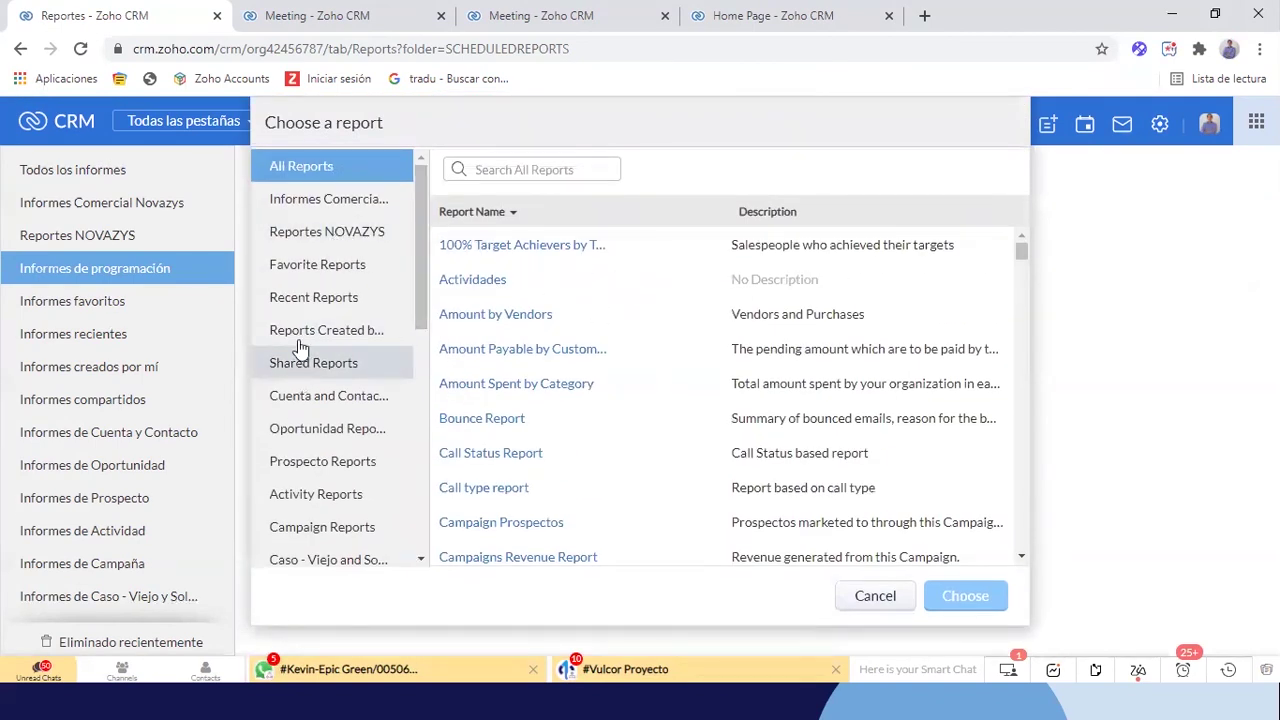
pyautogui.scroll(-5, 337, 343)
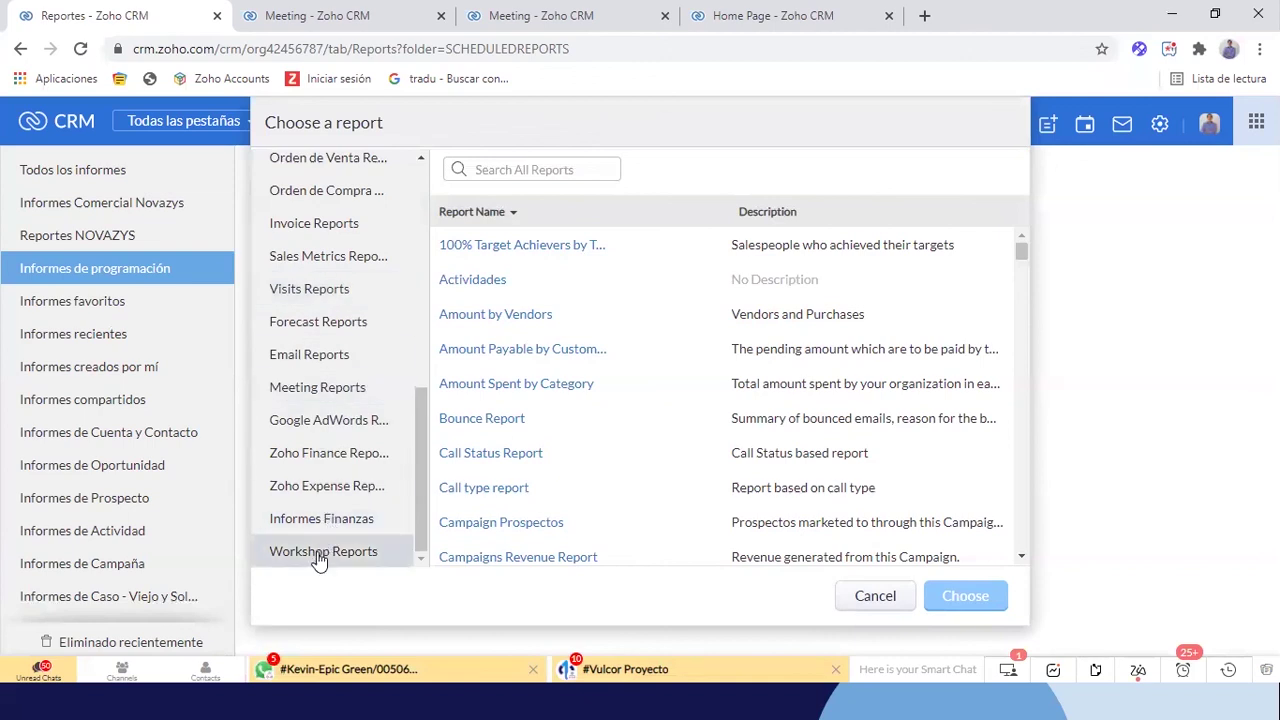
pyautogui.click(319, 558)
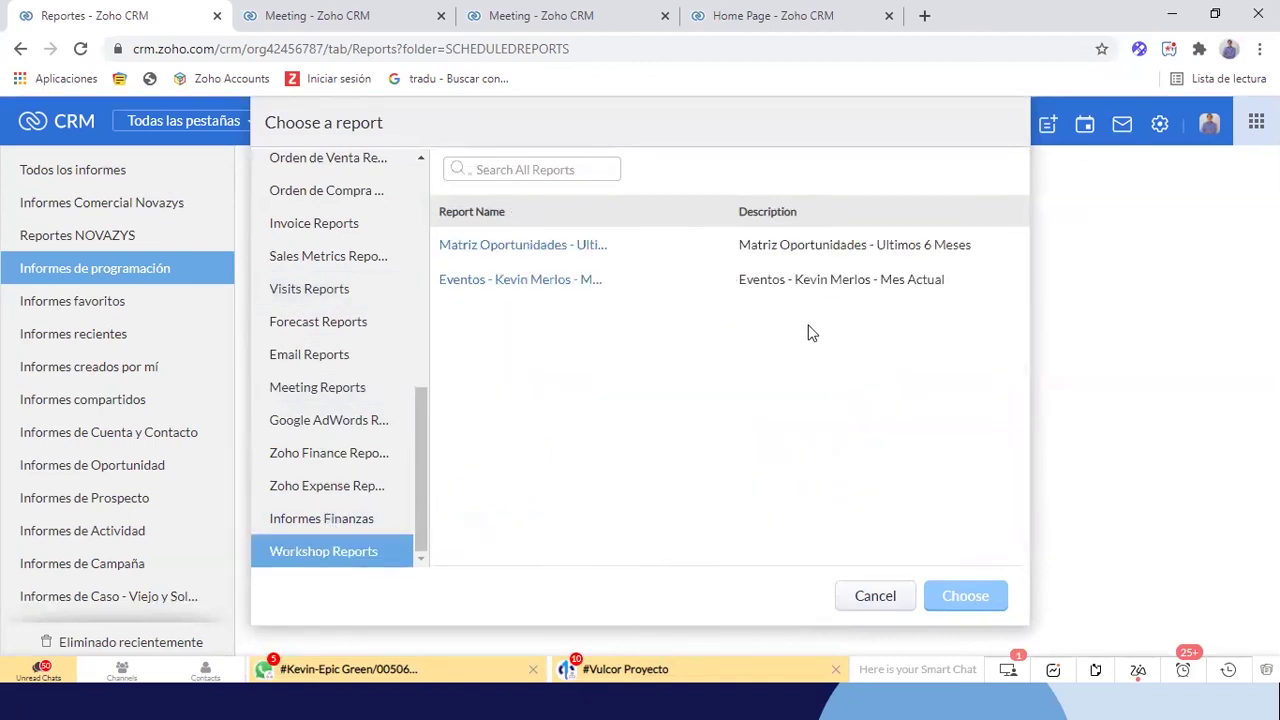
pyautogui.click(558, 257)
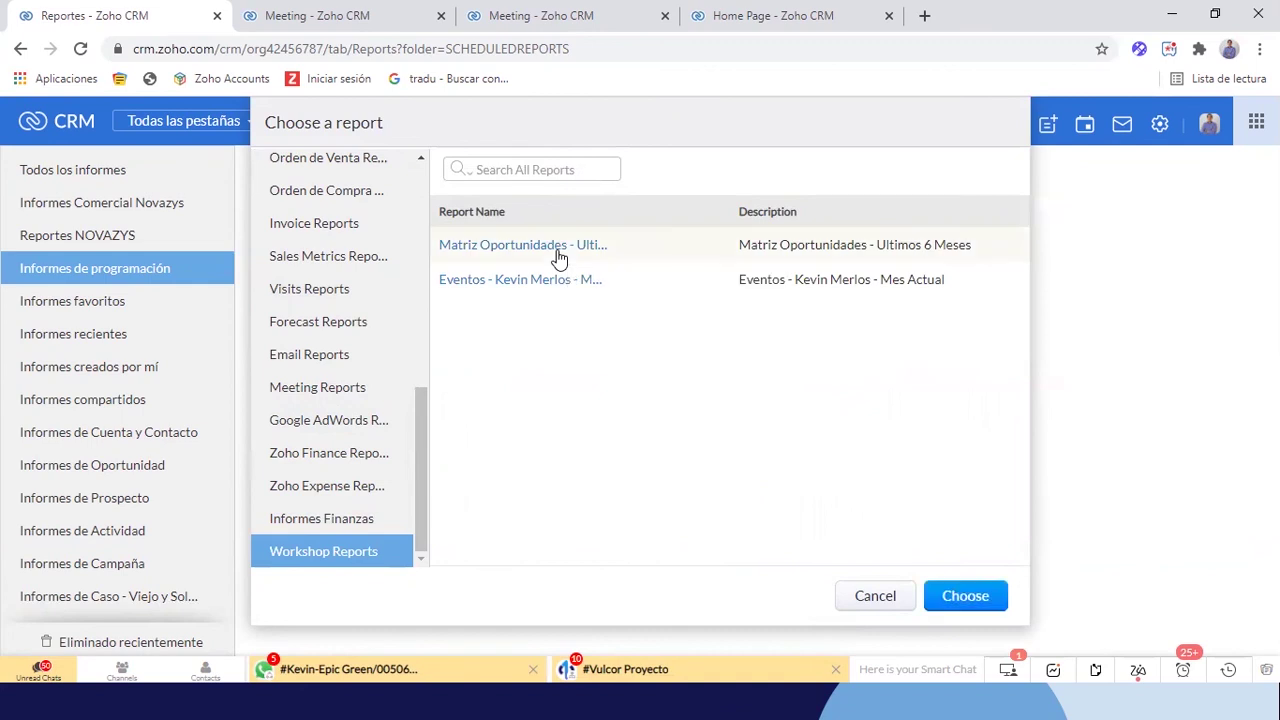
# Confirm Matriz Oportunidades as the scheduled report and keep the start date 25/03/2021
pyautogui.click(965, 597)
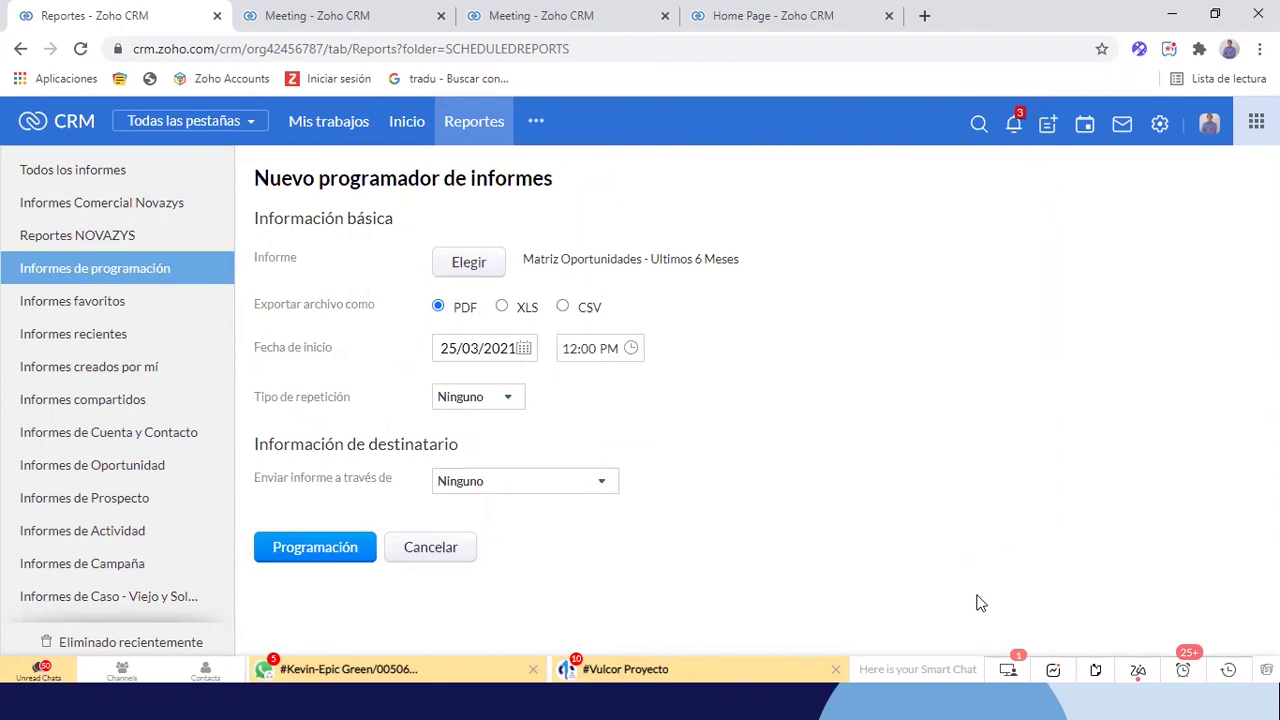
pyautogui.keyDown('ctrl'); pyautogui.scroll(3, 645, 450); pyautogui.keyUp('ctrl')
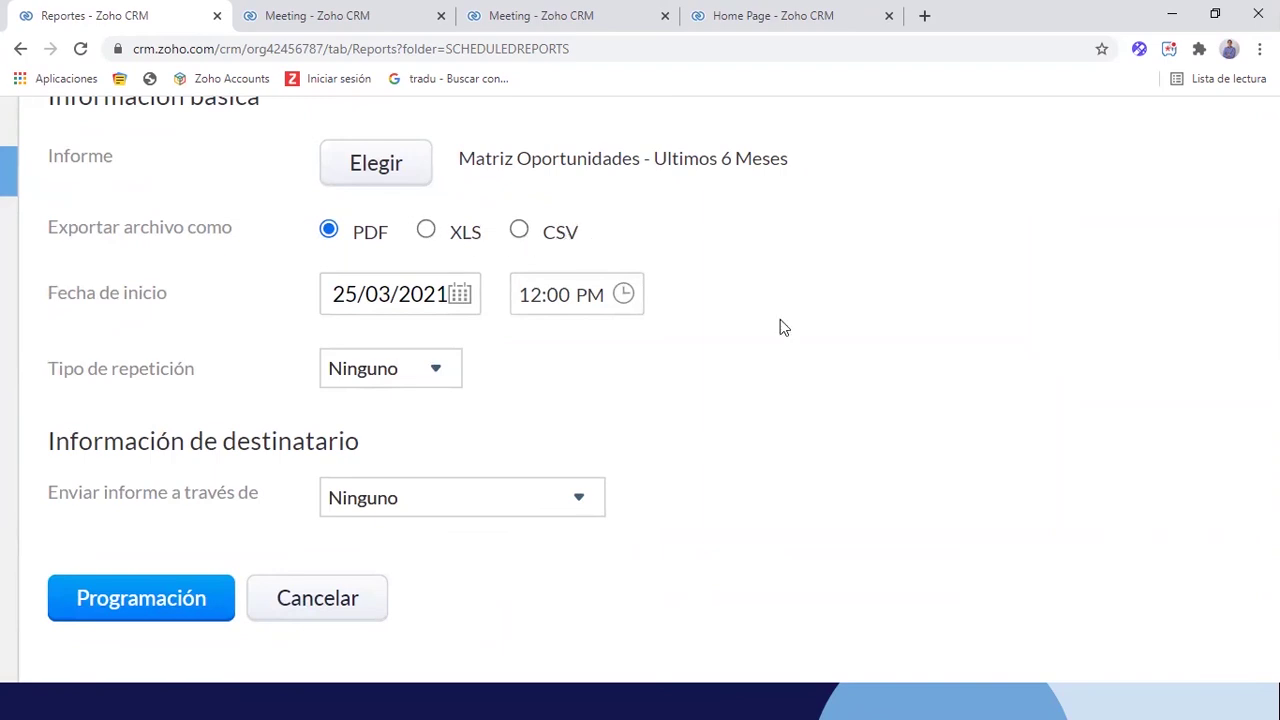
pyautogui.scroll(-5, 763, 347)
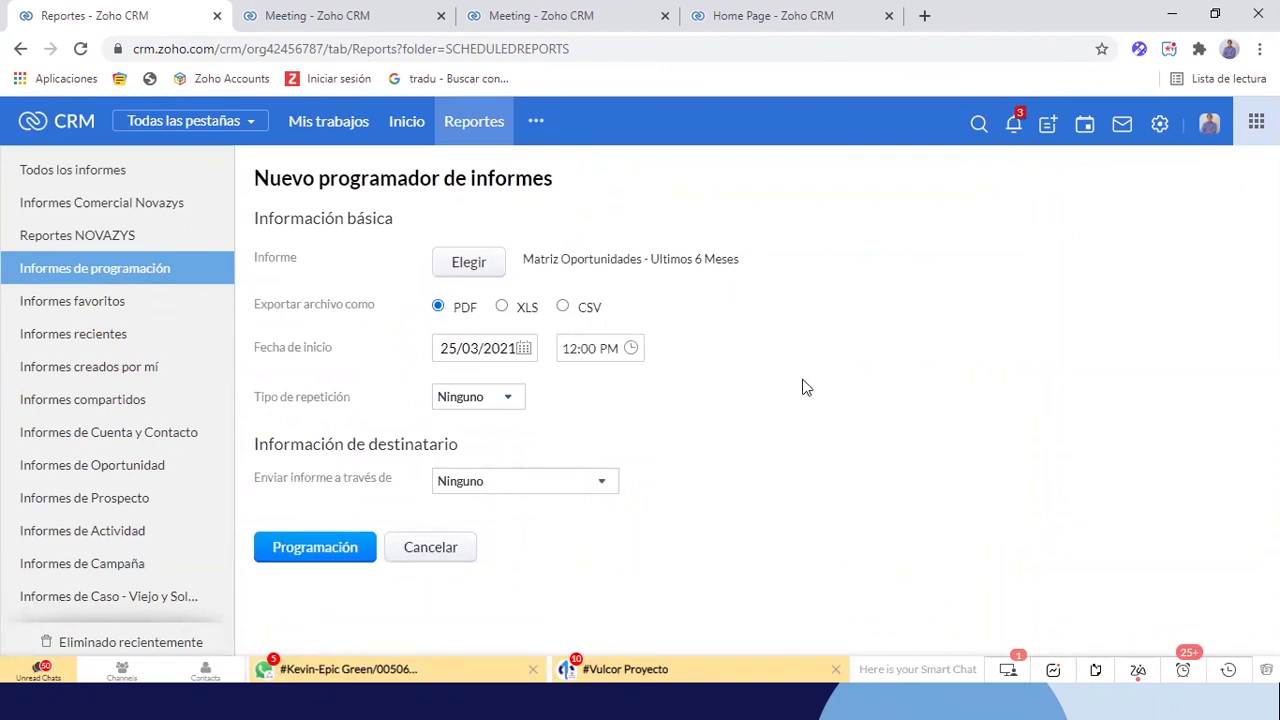
pyautogui.click(474, 354)
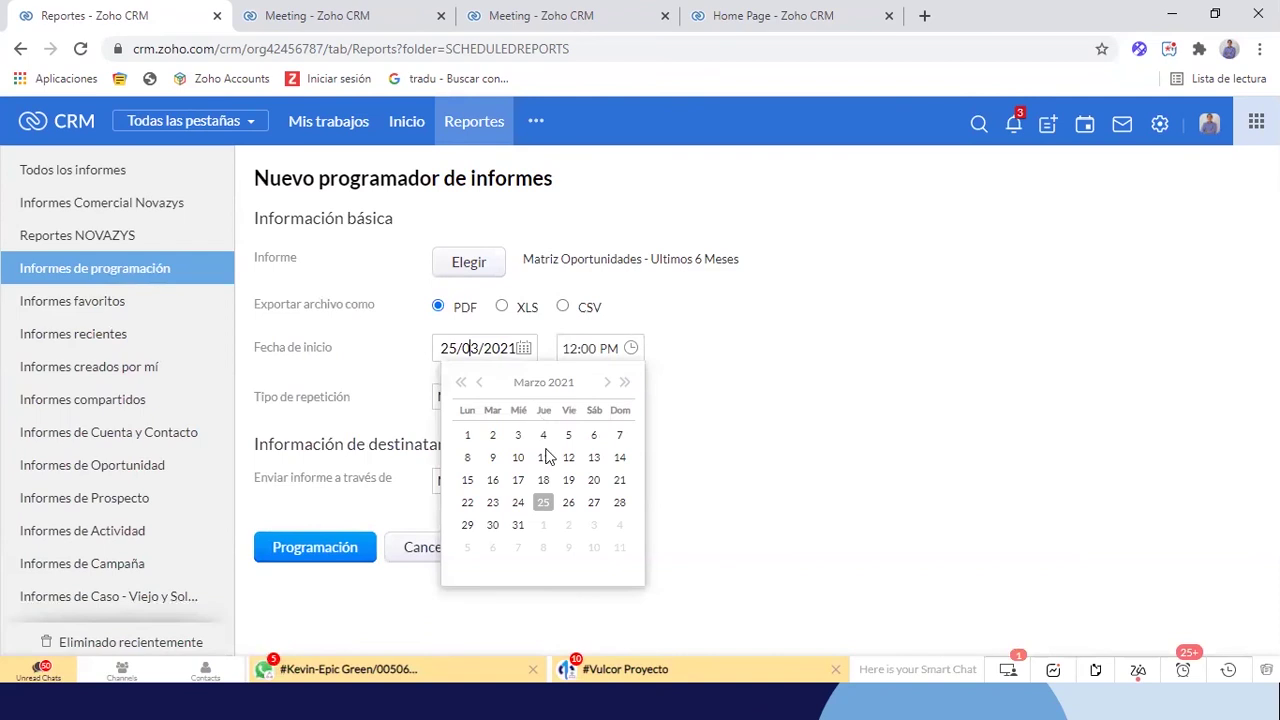
pyautogui.click(543, 502)
# Set the schedule's start time to 11:05 AM
pyautogui.click(572, 352)
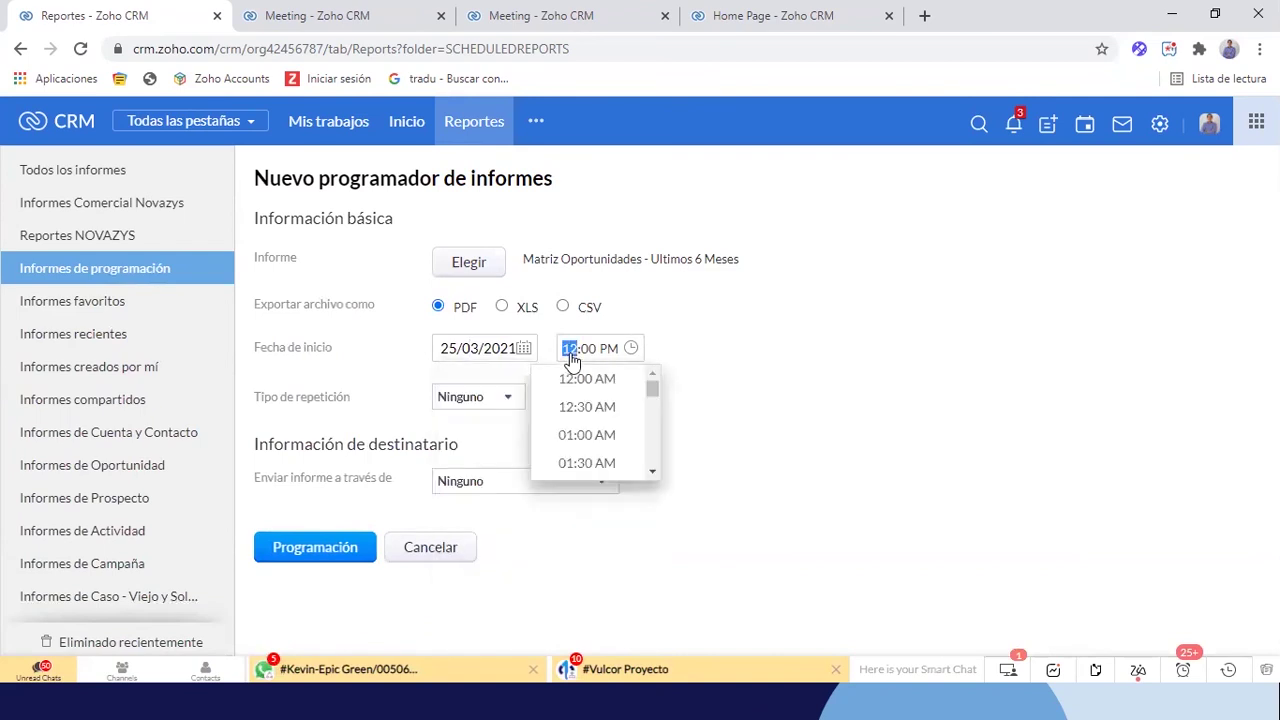
pyautogui.press('BackSpace')
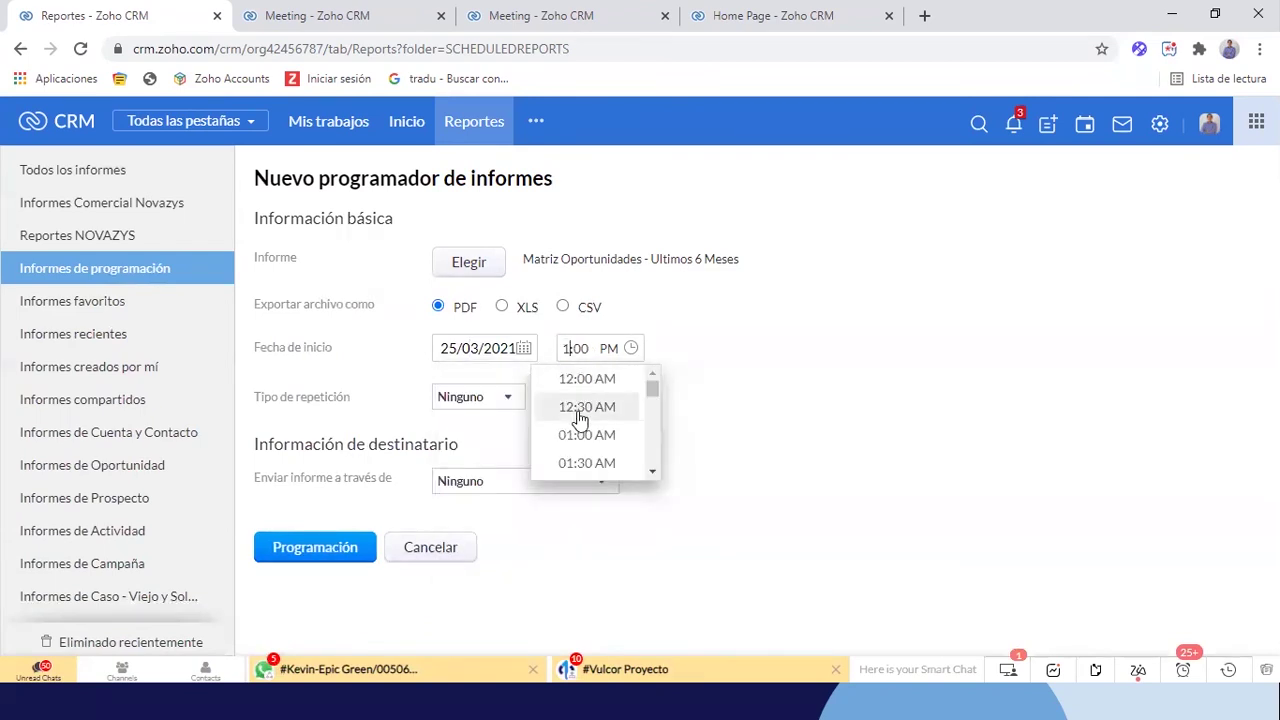
pyautogui.write('11:10')
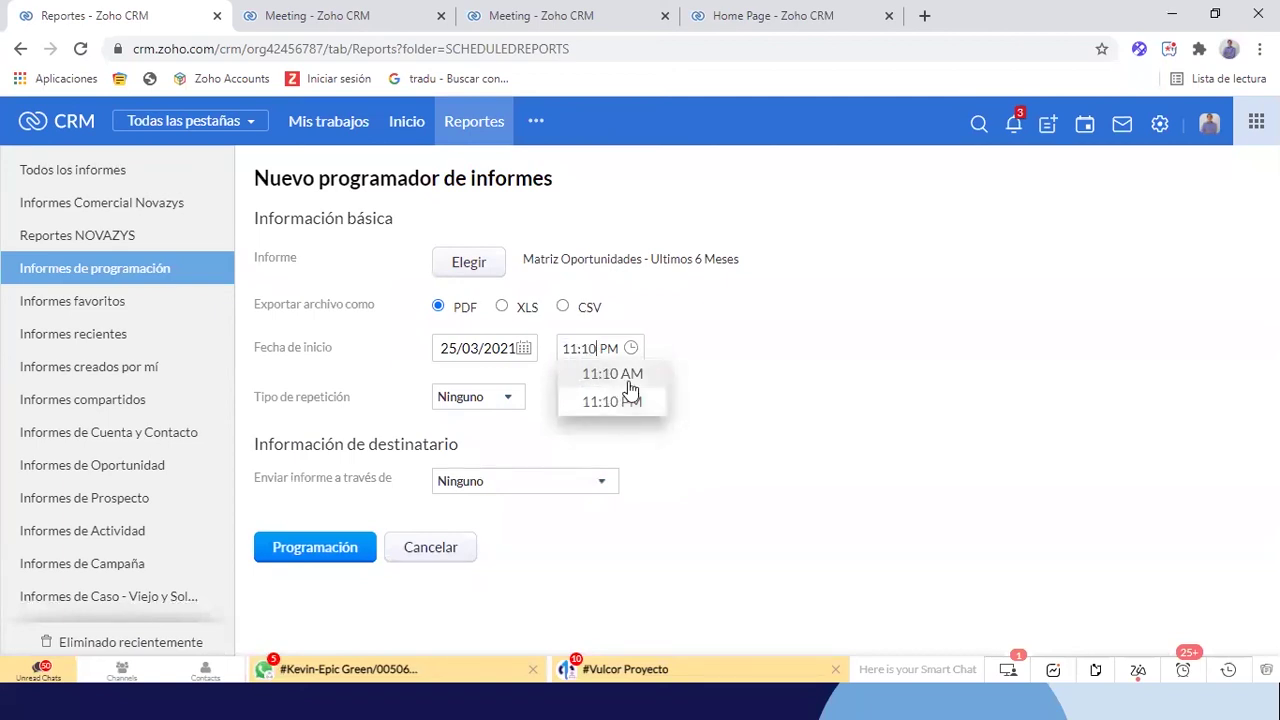
pyautogui.click(615, 376)
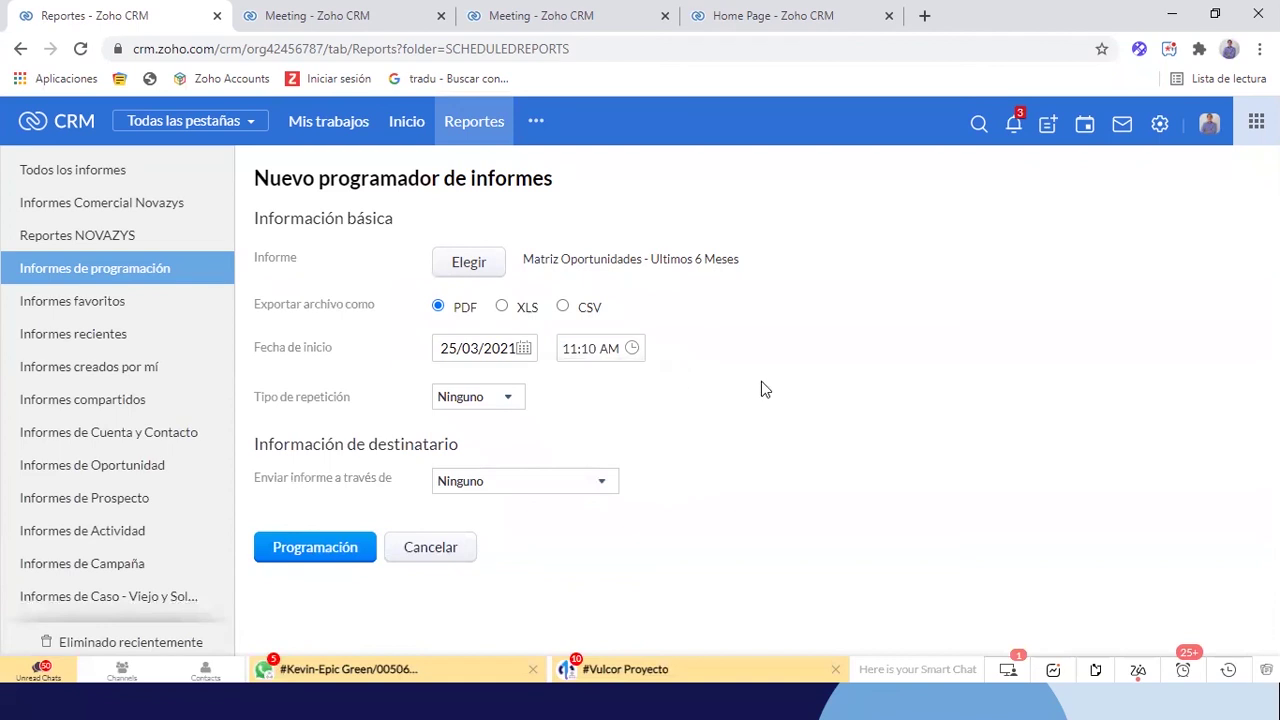
pyautogui.click(588, 349)
pyautogui.write('05')
pyautogui.click(612, 378)
pyautogui.click(485, 406)
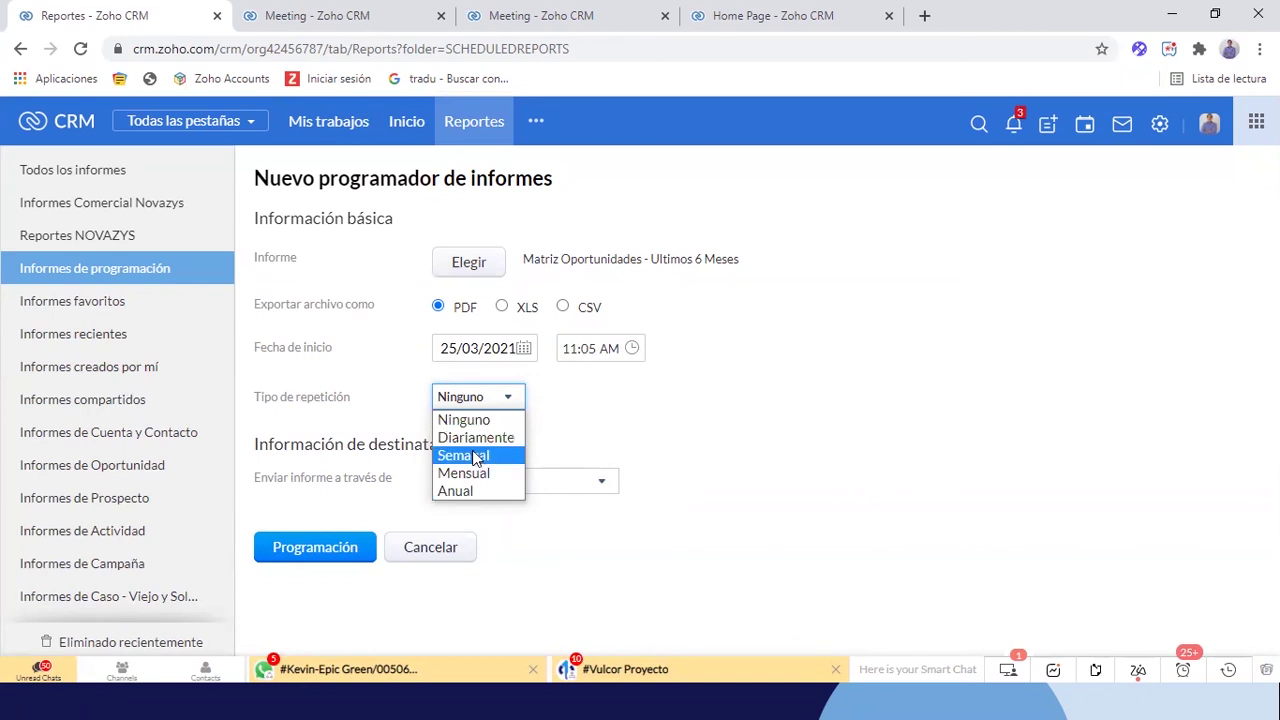
# Make the schedule repeat Semanal and end after 1 run
pyautogui.click(475, 457)
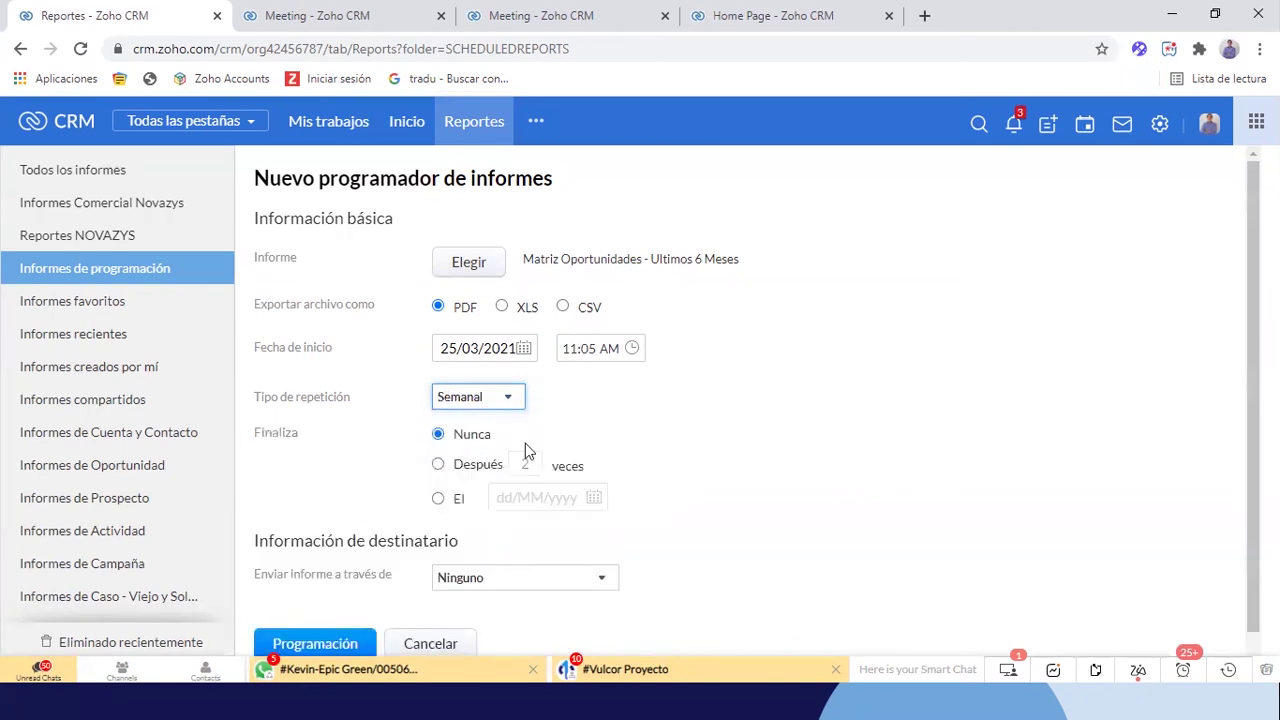
pyautogui.scroll(-1, 694, 434)
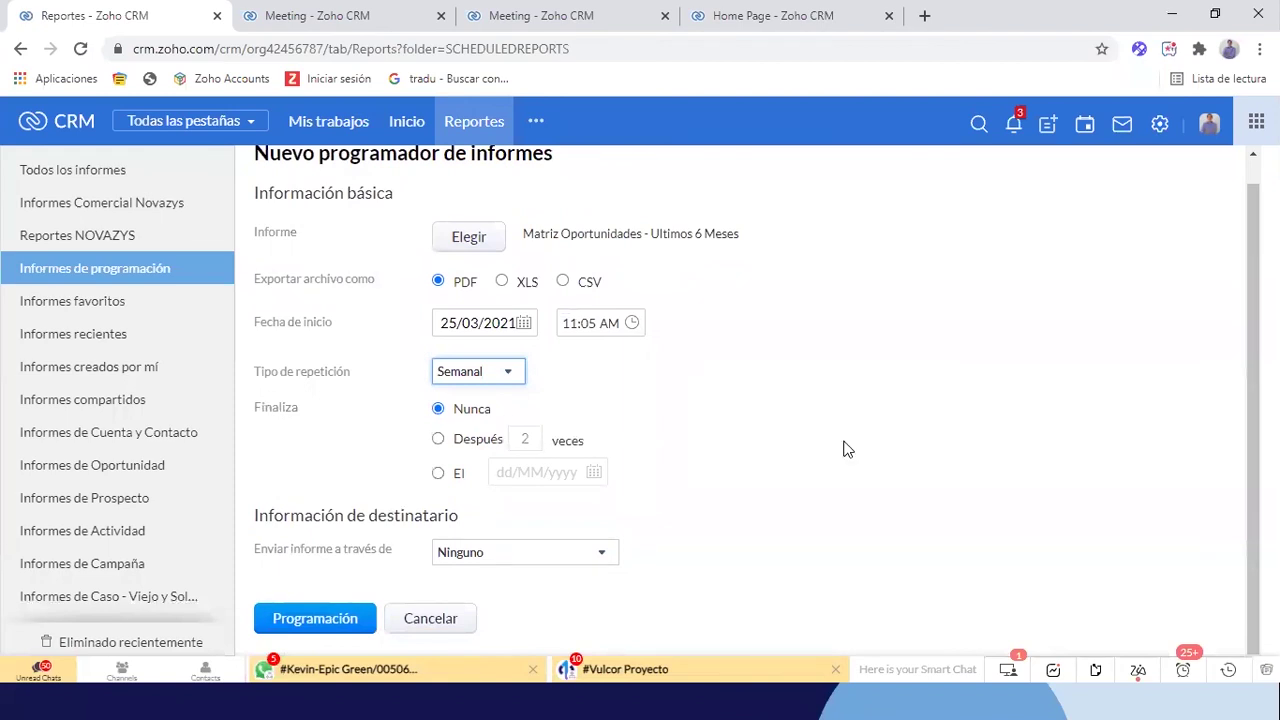
pyautogui.click(521, 442)
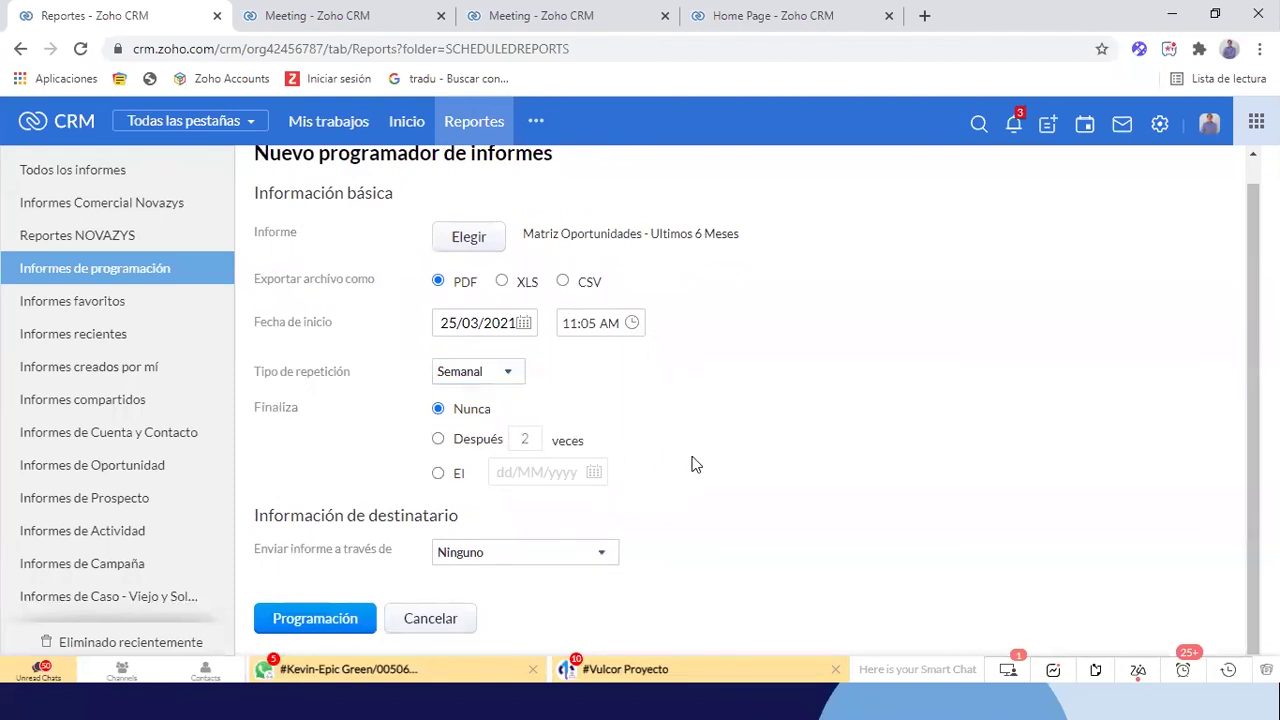
pyautogui.write('1')
pyautogui.press('Delete')
pyautogui.click(438, 440)
# Set report delivery to Correo electrónico
pyautogui.click(535, 556)
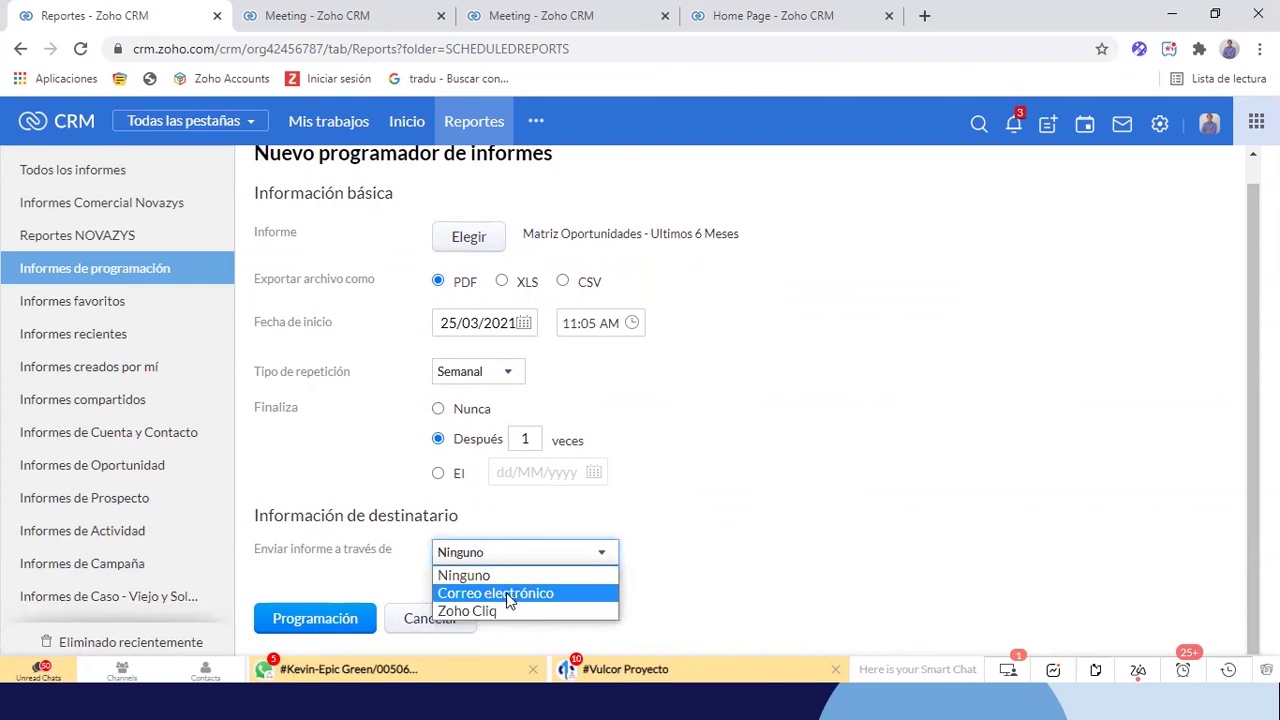
pyautogui.click(506, 594)
pyautogui.scroll(-2, 845, 492)
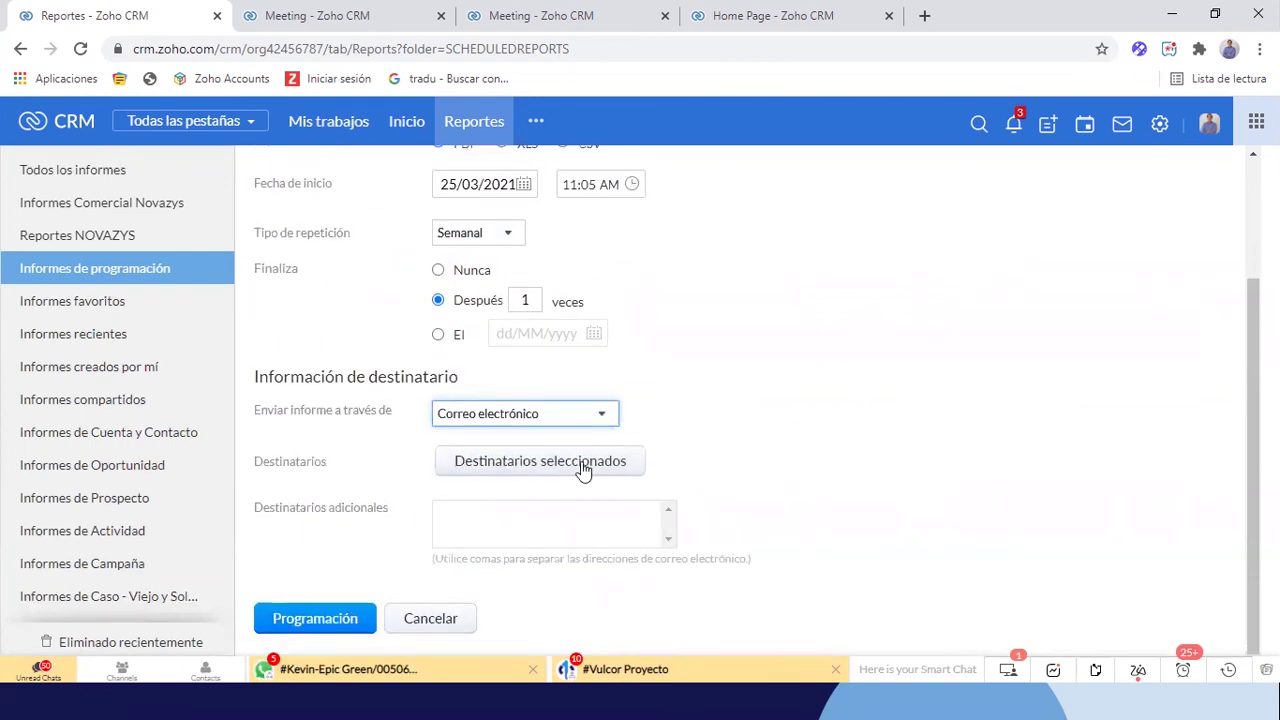
pyautogui.click(545, 414)
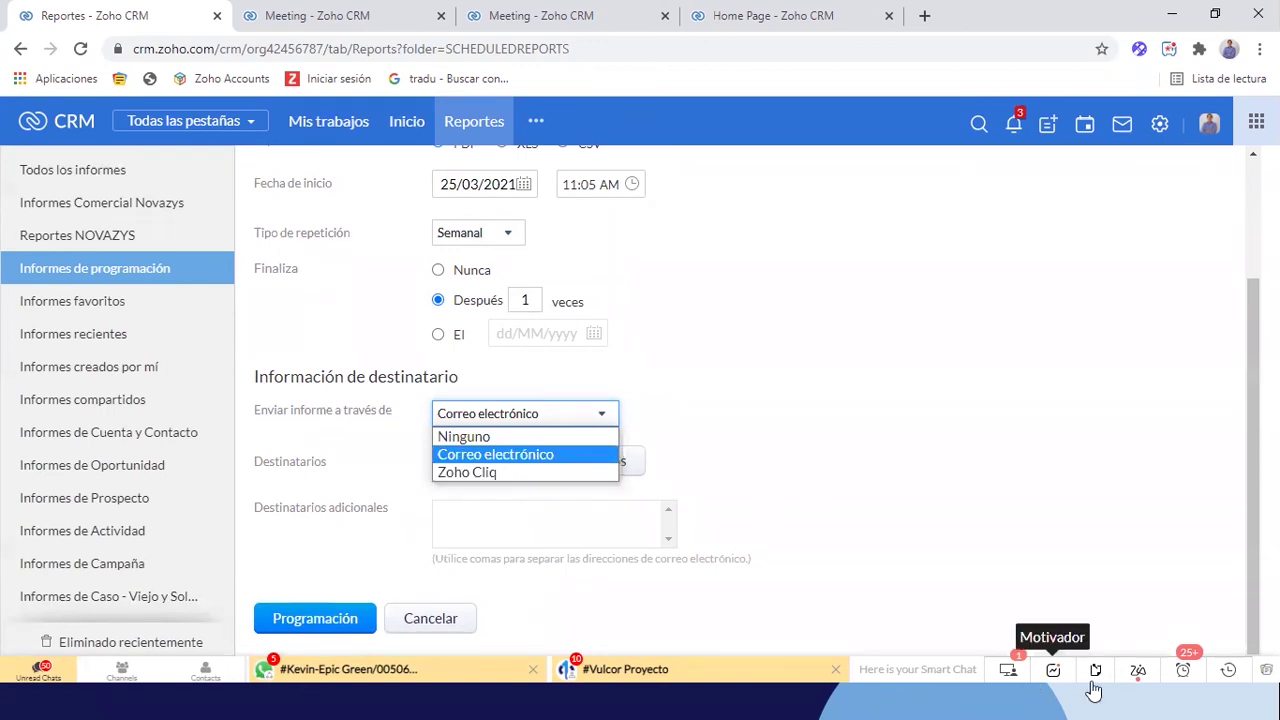
pyautogui.click(174, 685)
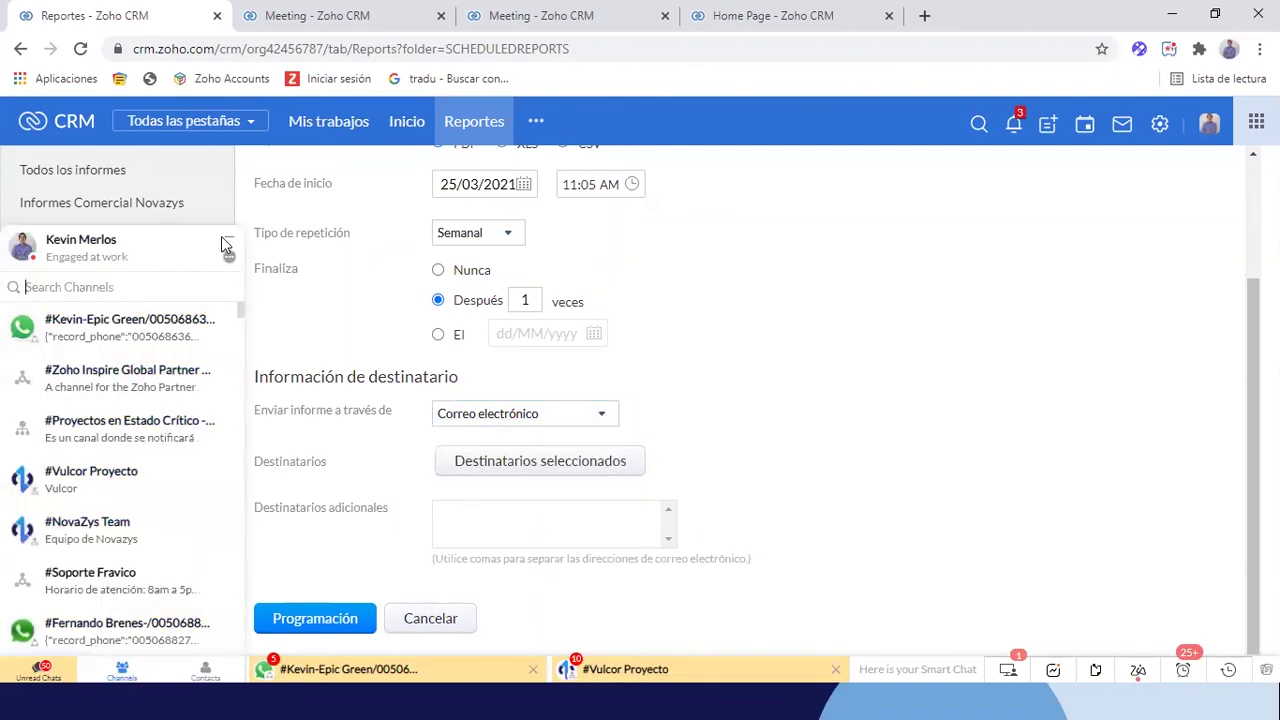
pyautogui.click(228, 243)
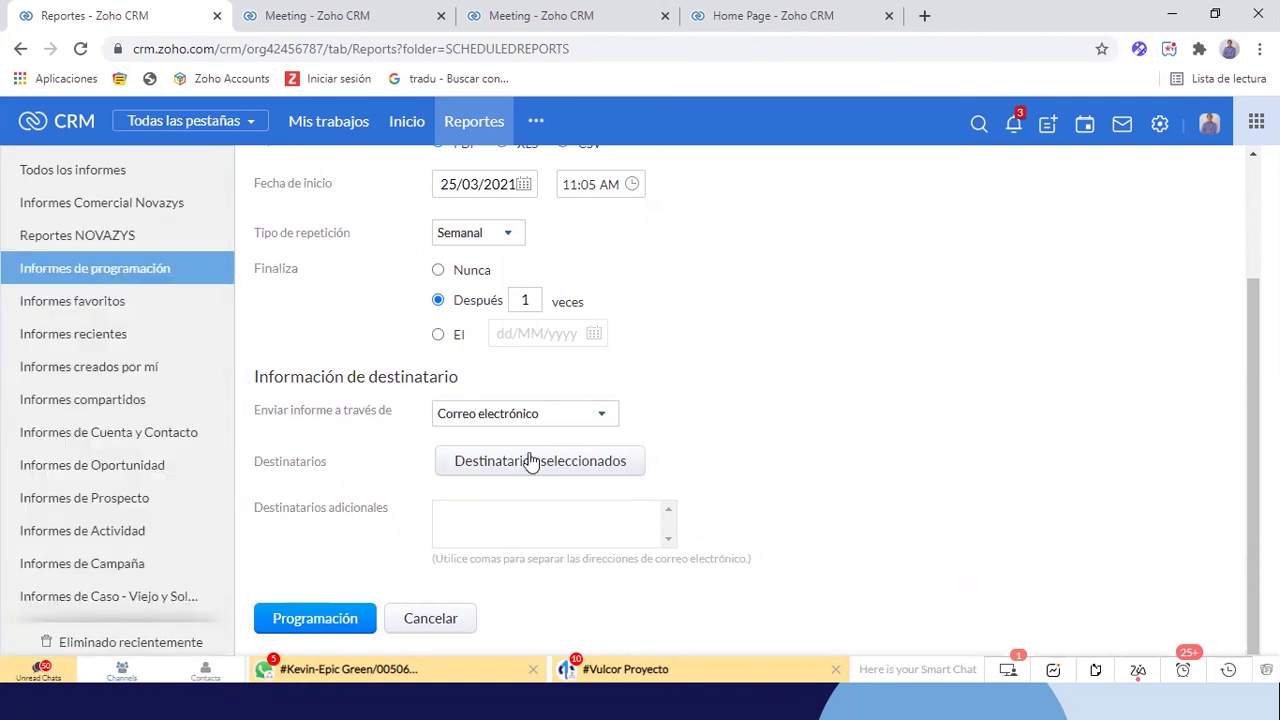
# Open the recipient picker and browse the group and role recipient types
pyautogui.click(586, 462)
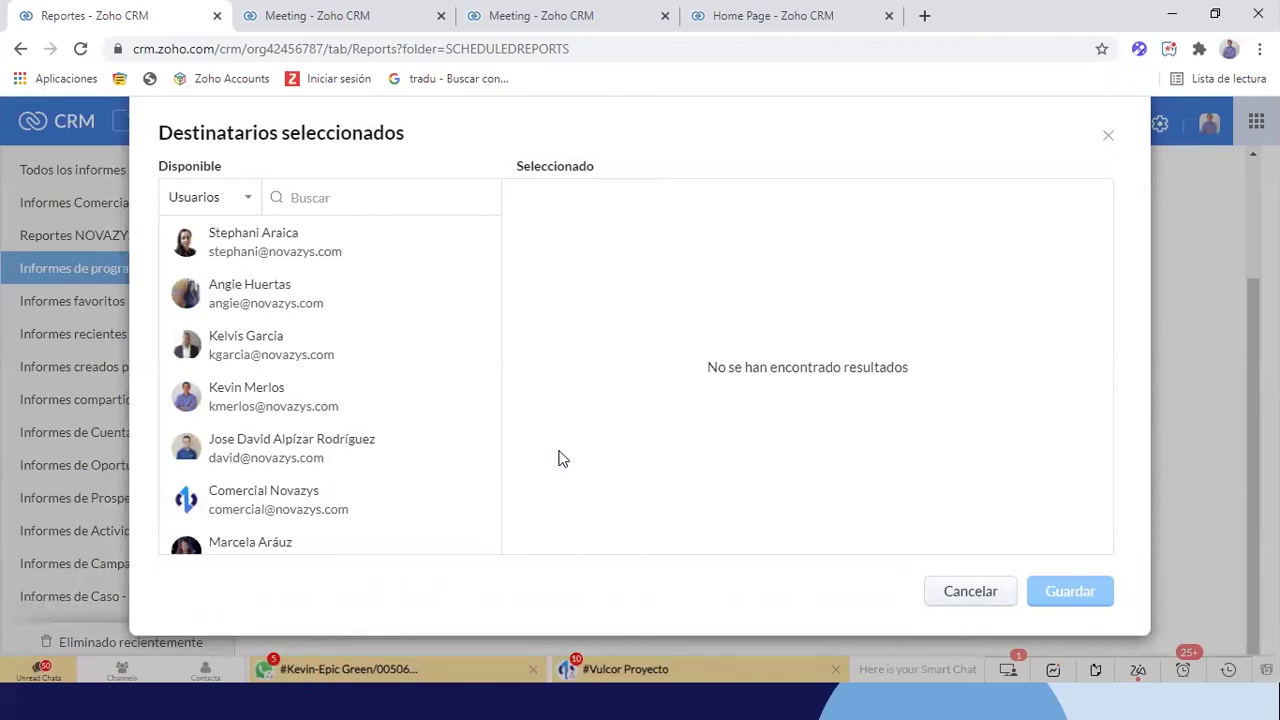
pyautogui.click(222, 200)
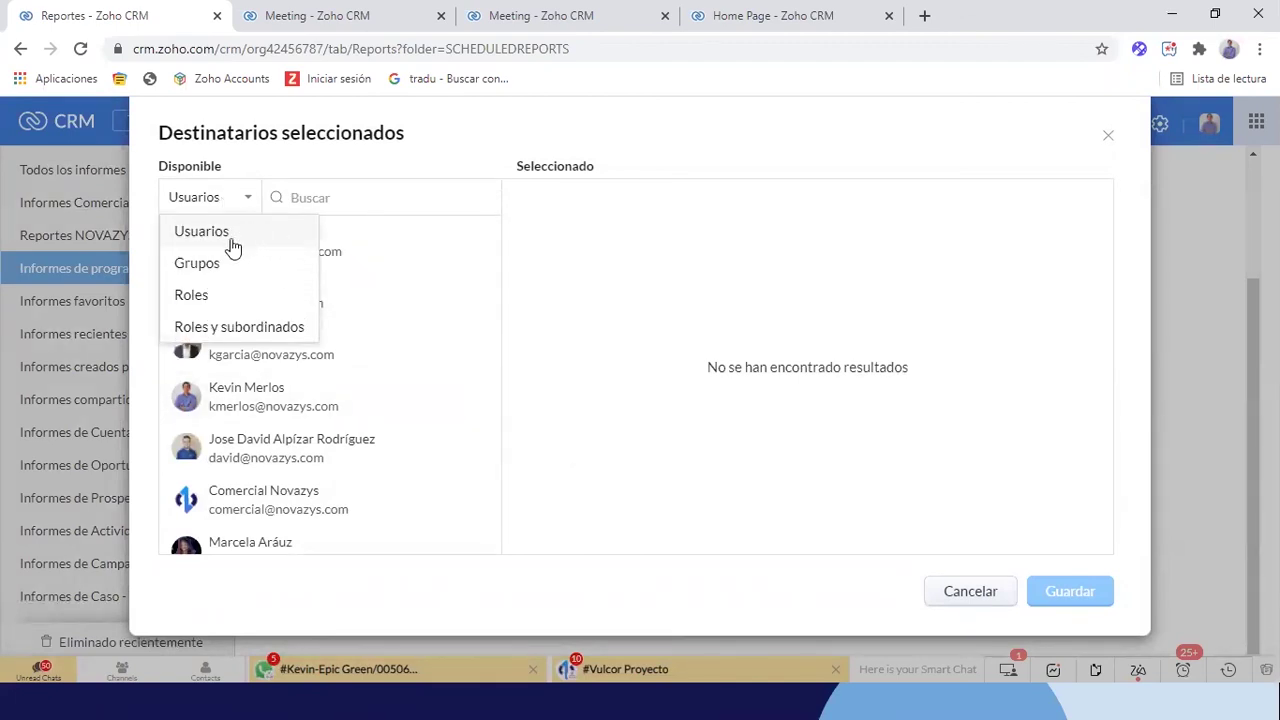
pyautogui.click(205, 265)
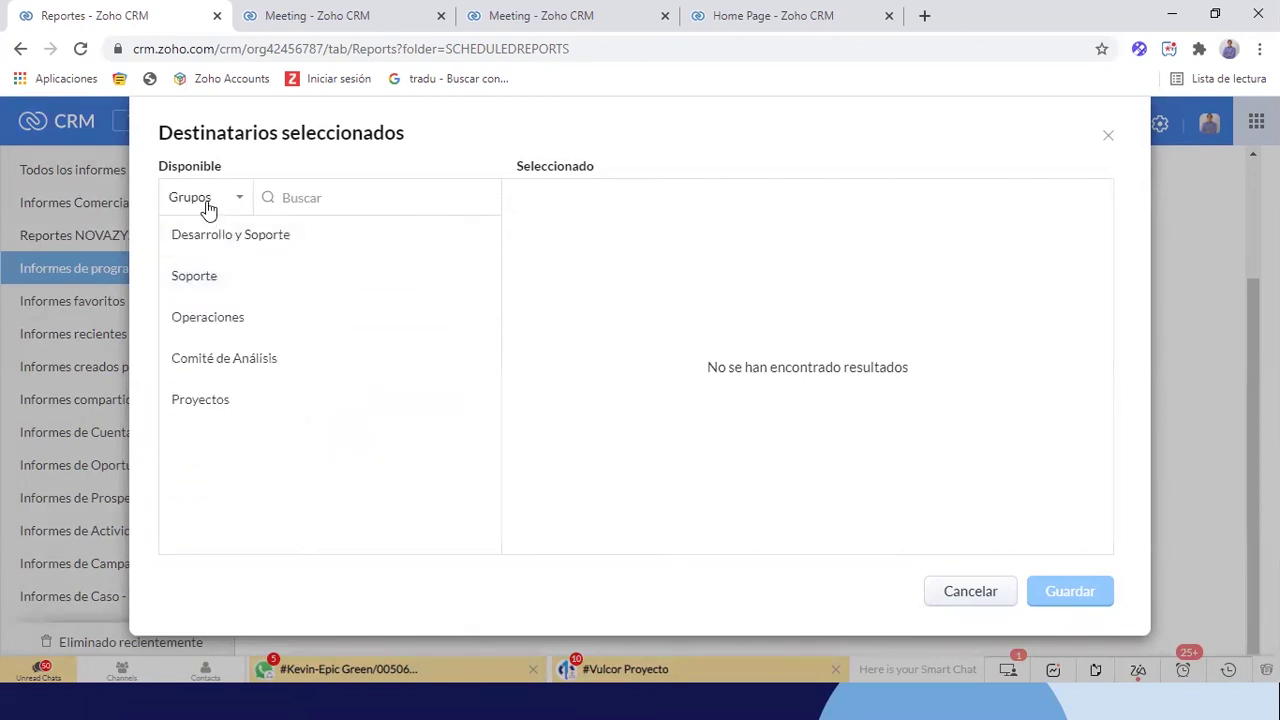
pyautogui.click(207, 207)
pyautogui.click(206, 291)
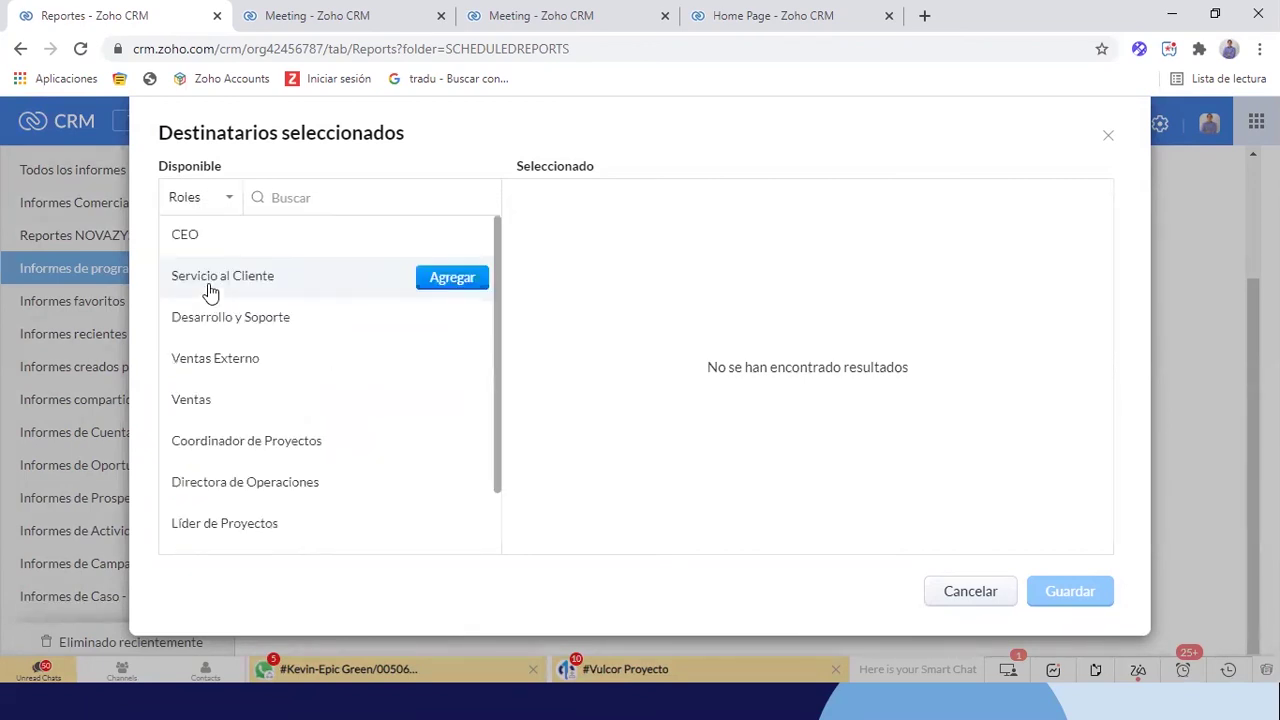
pyautogui.click(236, 193)
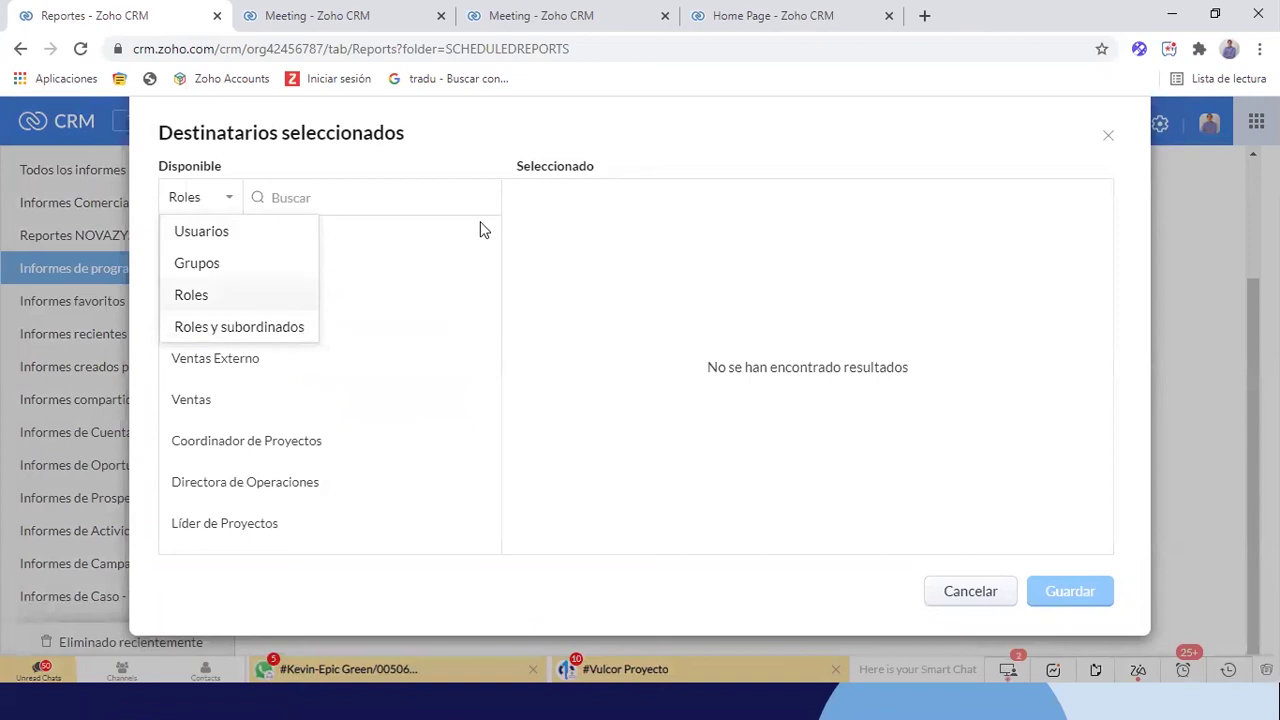
pyautogui.click(390, 195)
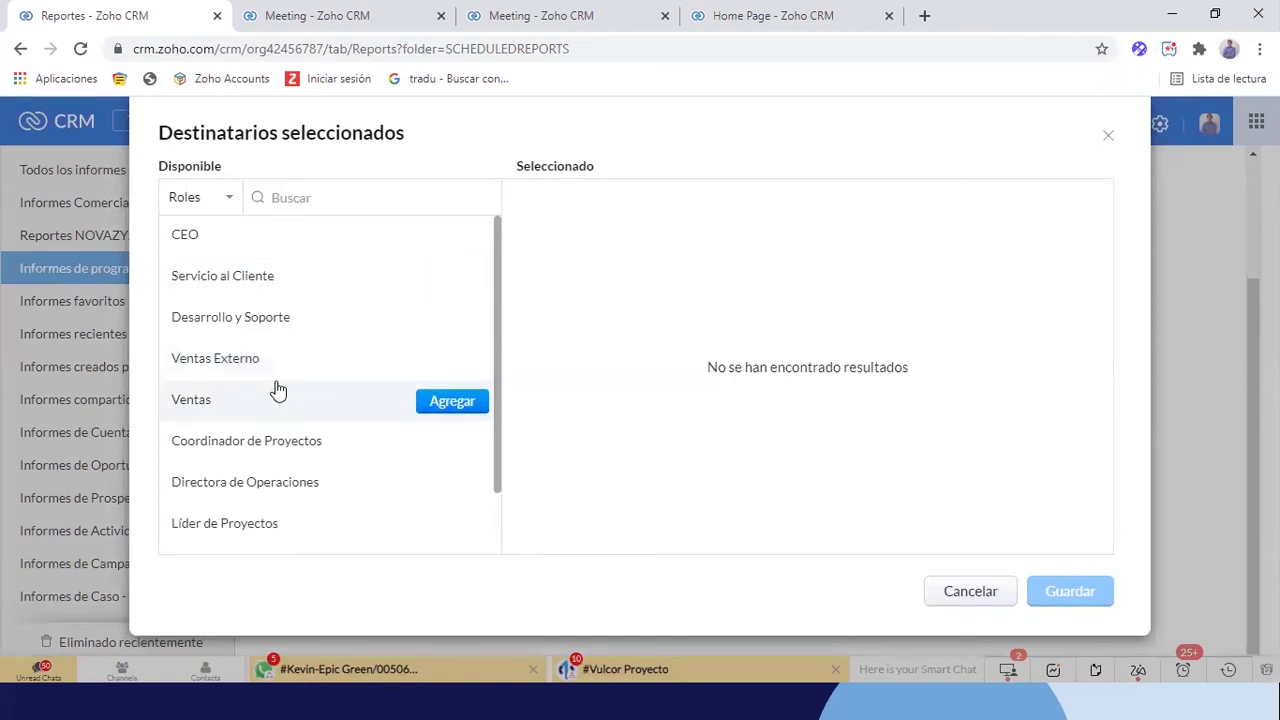
# Switch the recipient type to Usuarios and add one user as a recipient
pyautogui.click(201, 204)
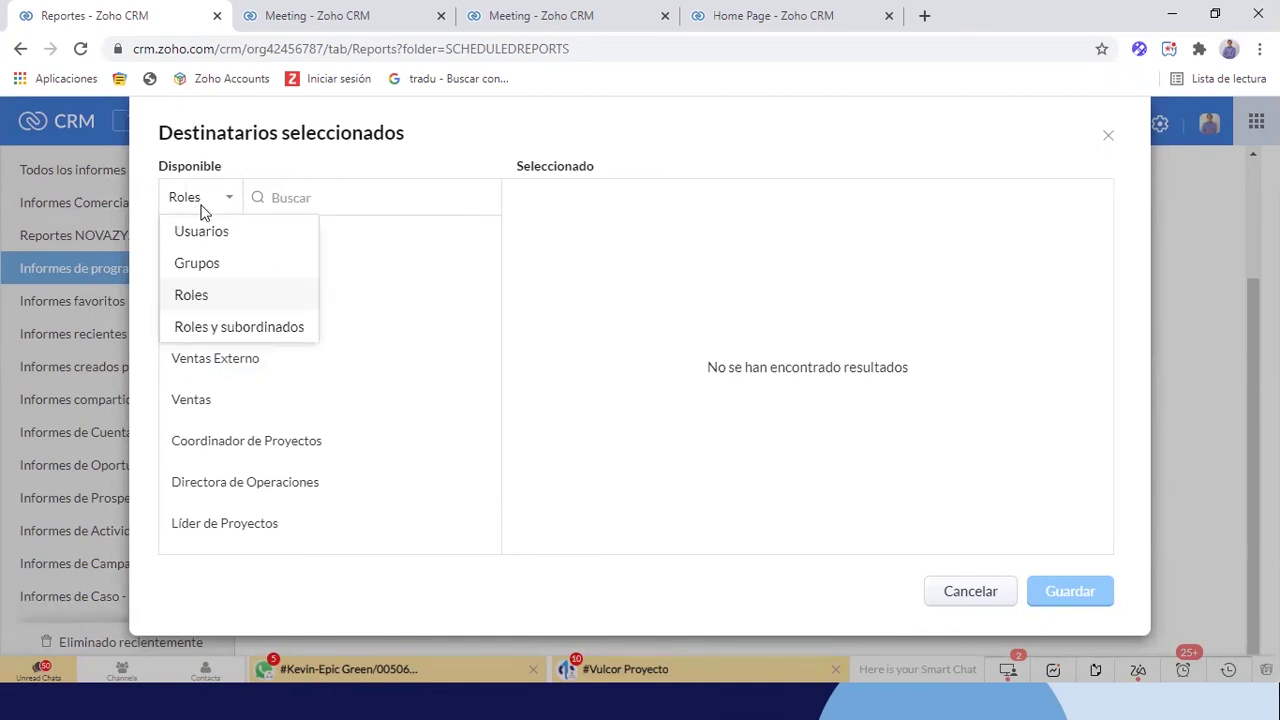
pyautogui.click(204, 233)
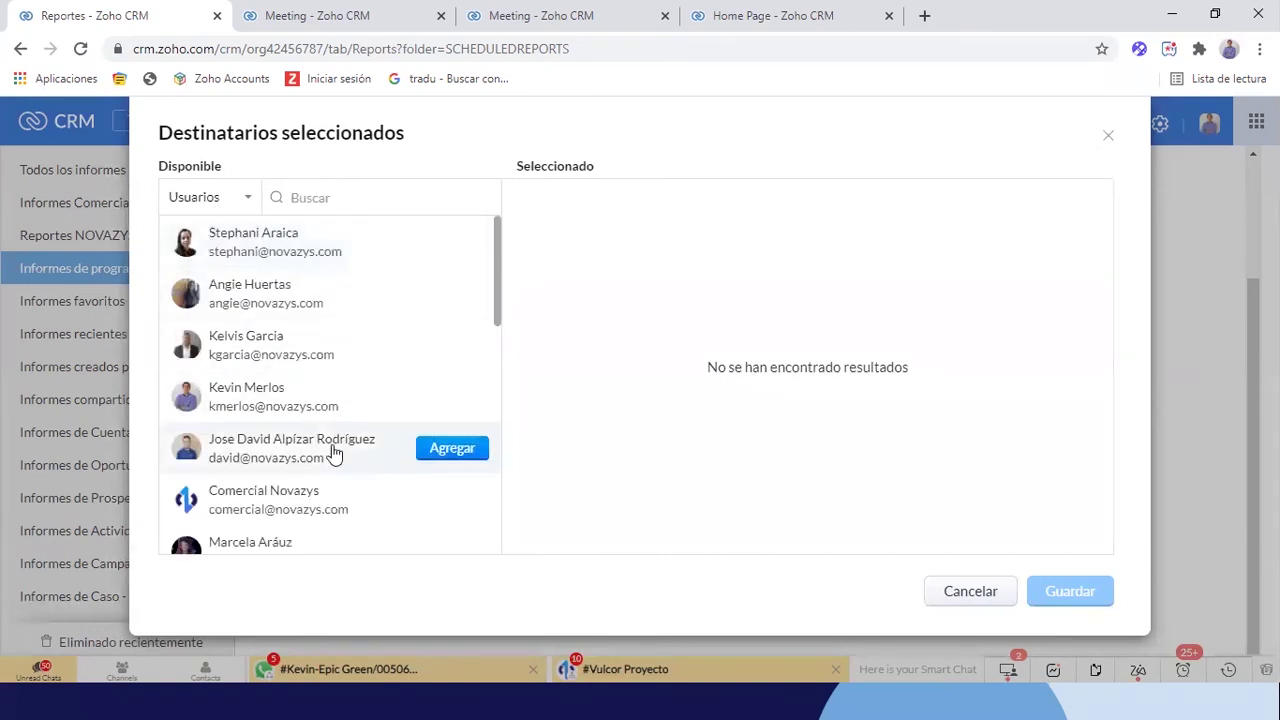
pyautogui.scroll(-1, 334, 454)
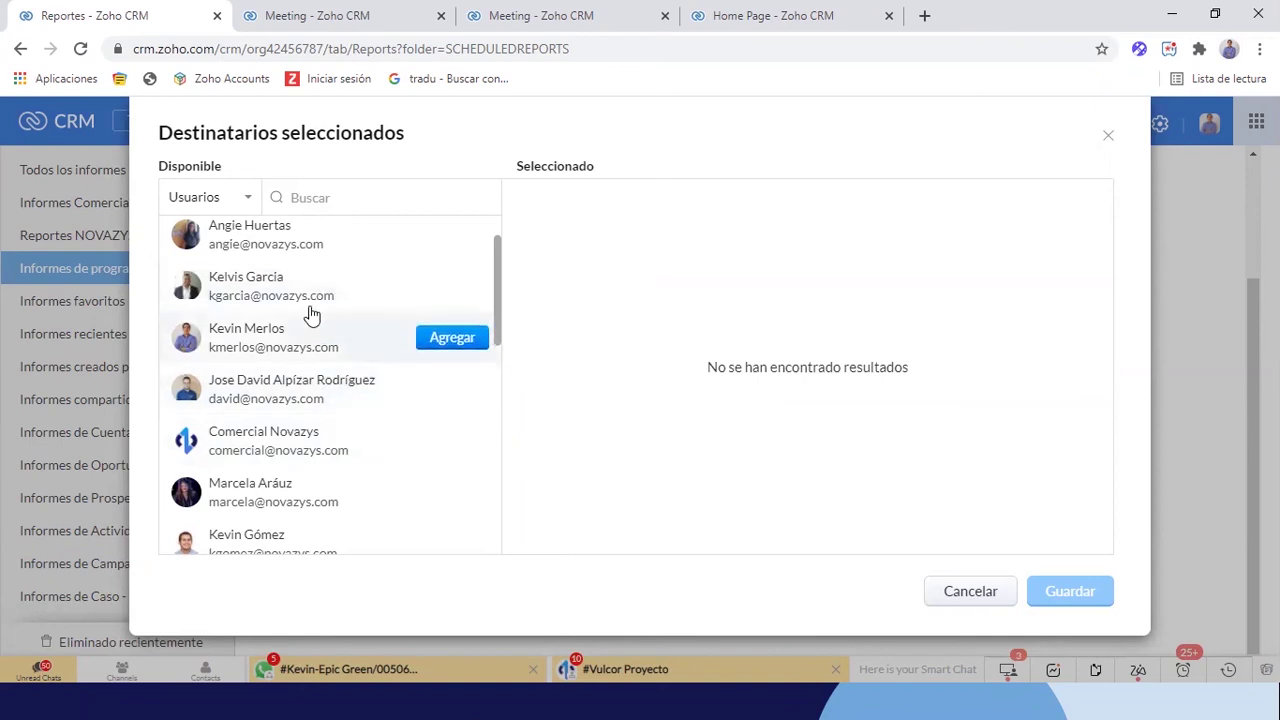
pyautogui.click(237, 196)
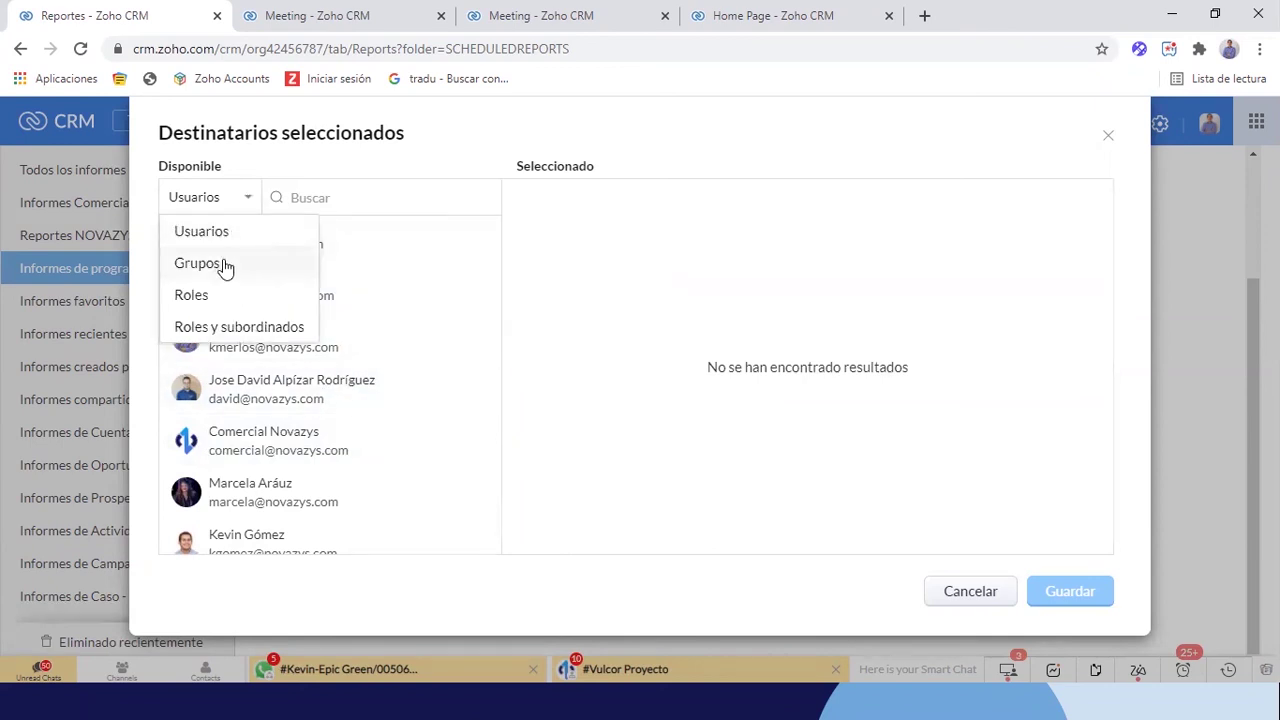
pyautogui.click(192, 200)
pyautogui.click(190, 294)
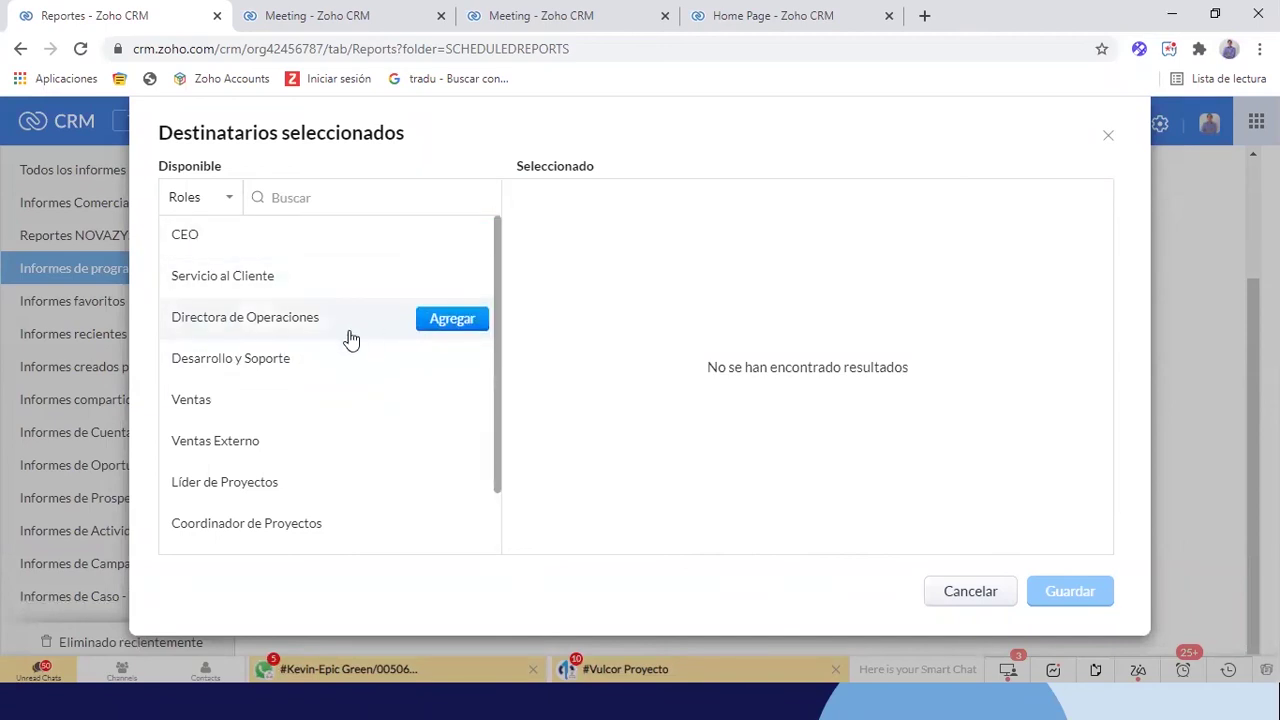
pyautogui.click(203, 212)
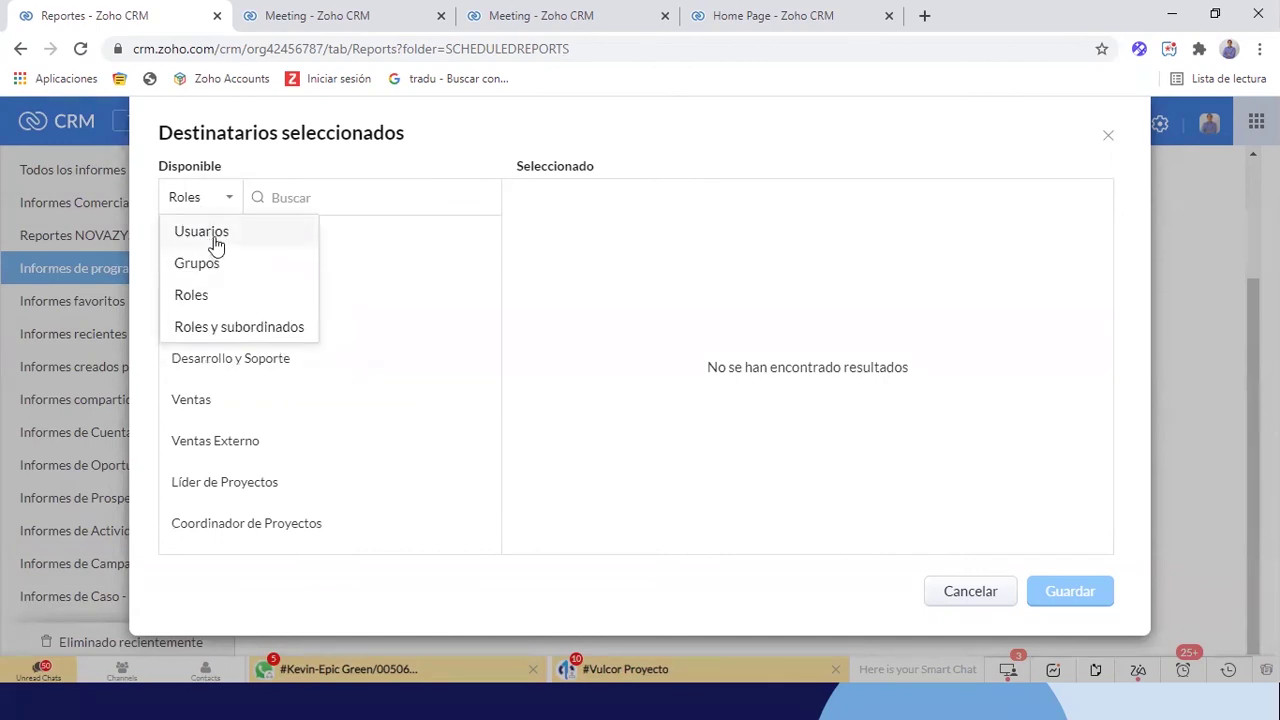
pyautogui.click(203, 231)
pyautogui.click(428, 405)
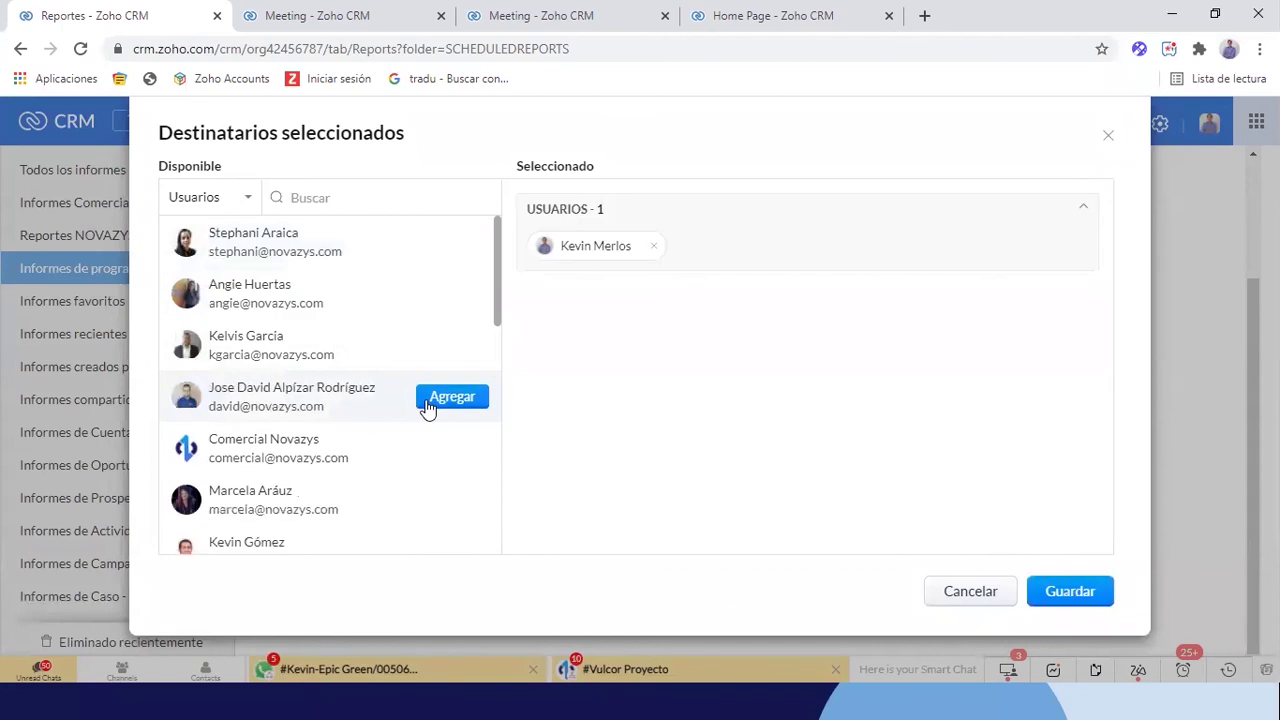
# Save the selected user and enter an additional recipient e-mail address
pyautogui.click(1066, 598)
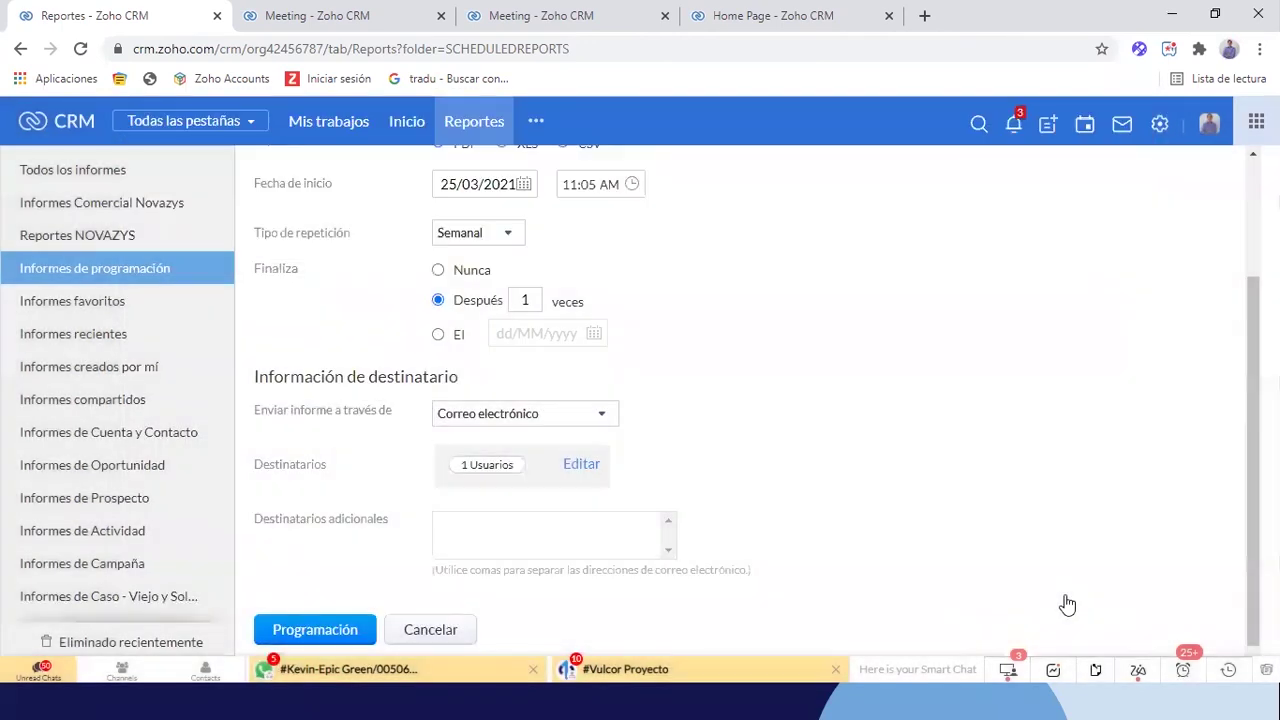
pyautogui.scroll(-1, 806, 466)
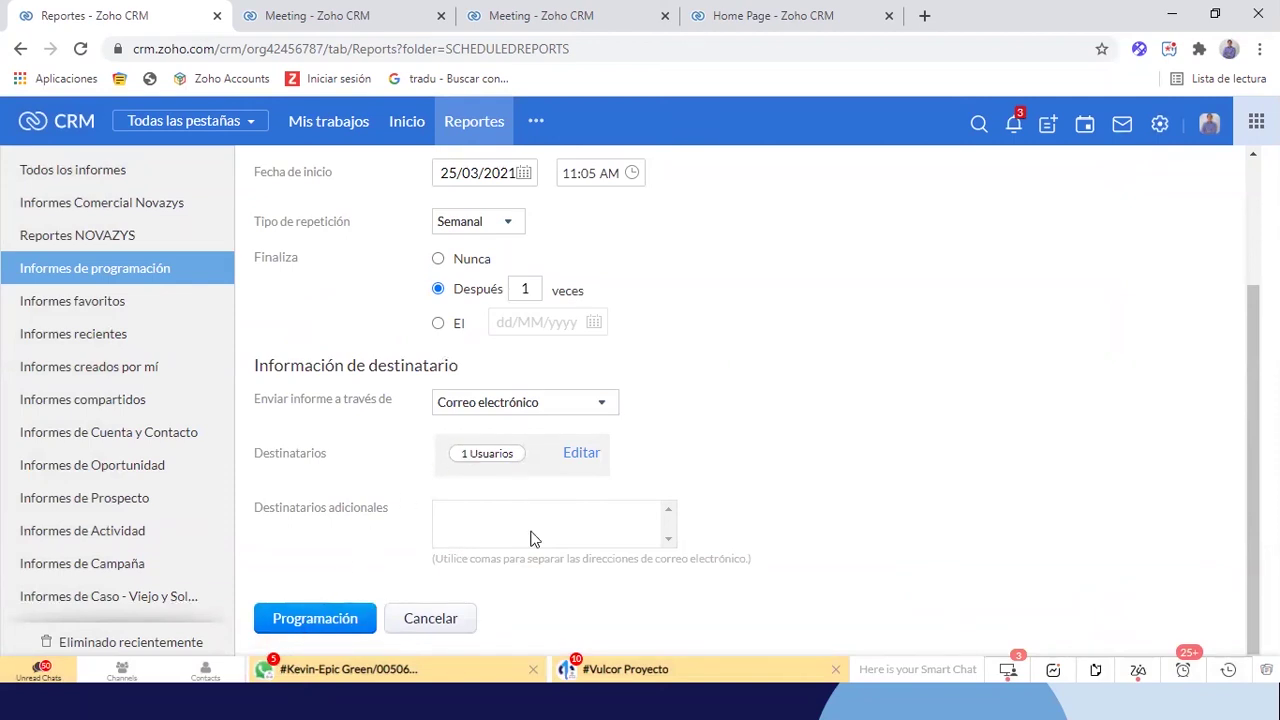
pyautogui.click(481, 514)
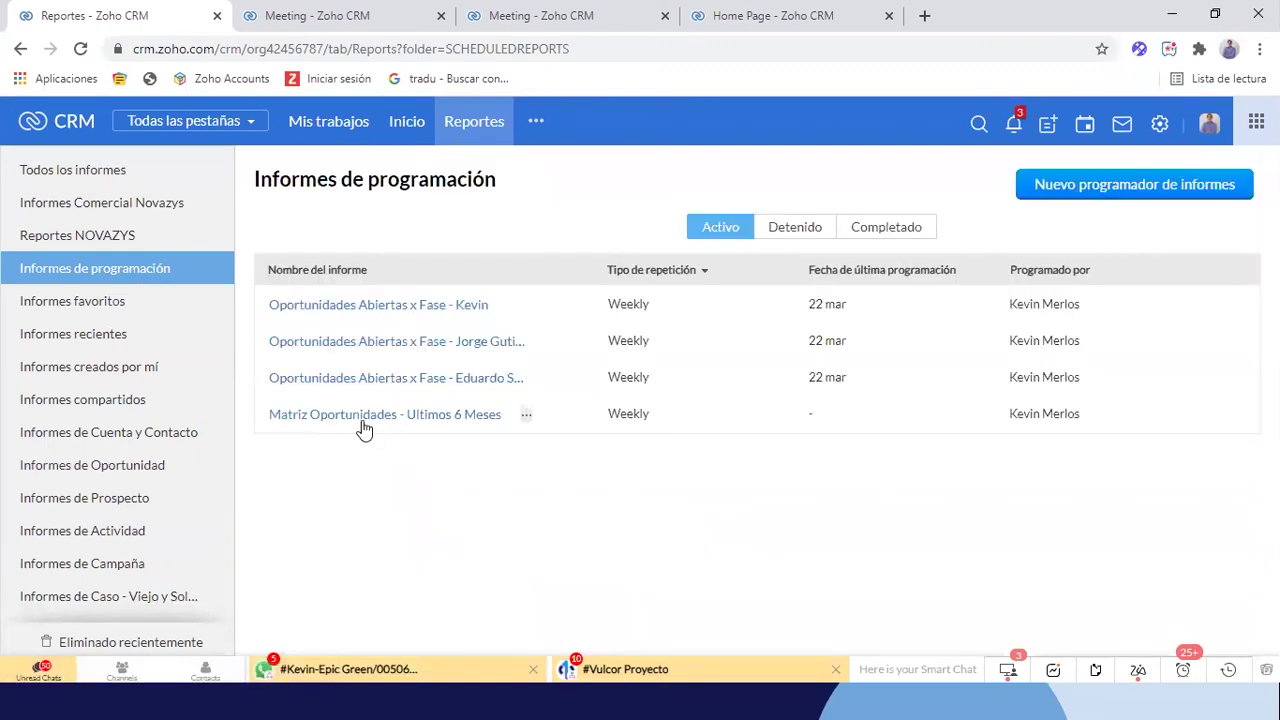
# Reopen the new Matriz Oportunidades schedule and save it
pyautogui.click(363, 423)
pyautogui.scroll(-3, 690, 500)
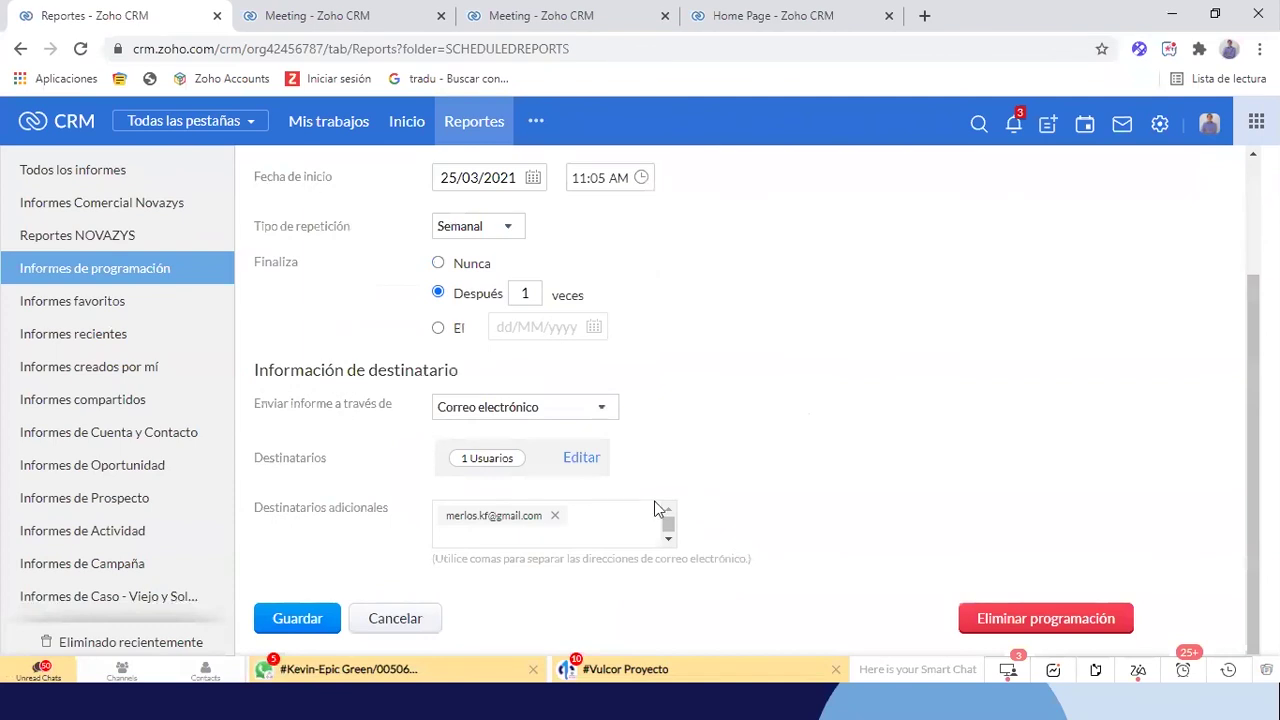
pyautogui.click(300, 619)
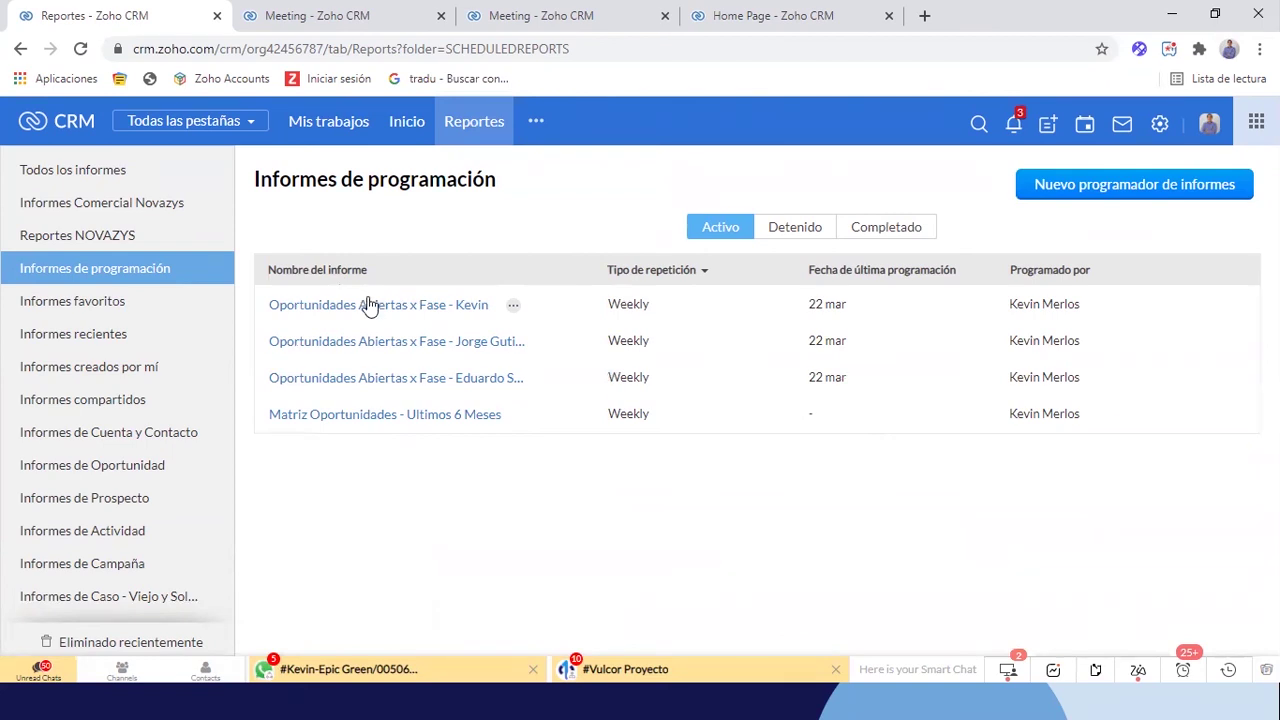
# View the report examples PDF at 100% zoom, then return to Zoho CRM
pyautogui.hotkey('alt', 'Tab')
pyautogui.press('Tab')
pyautogui.press('Tab')
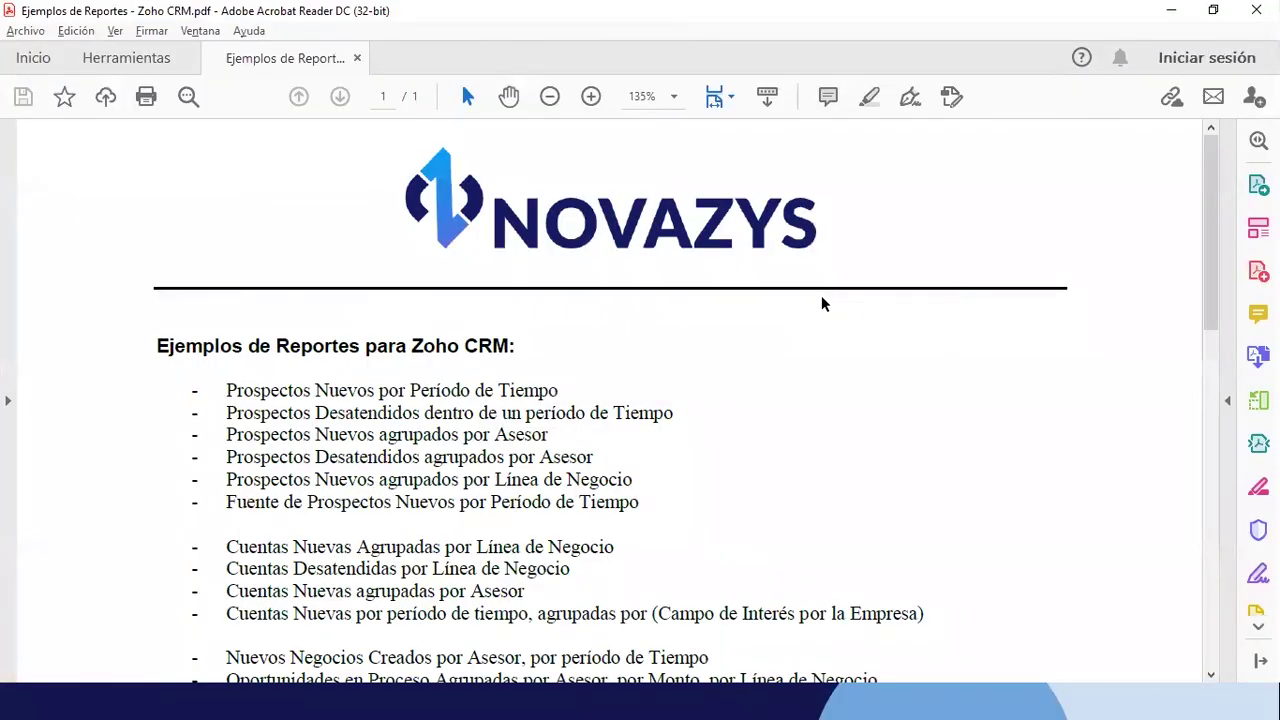
pyautogui.hotkey('ctrl', '1')
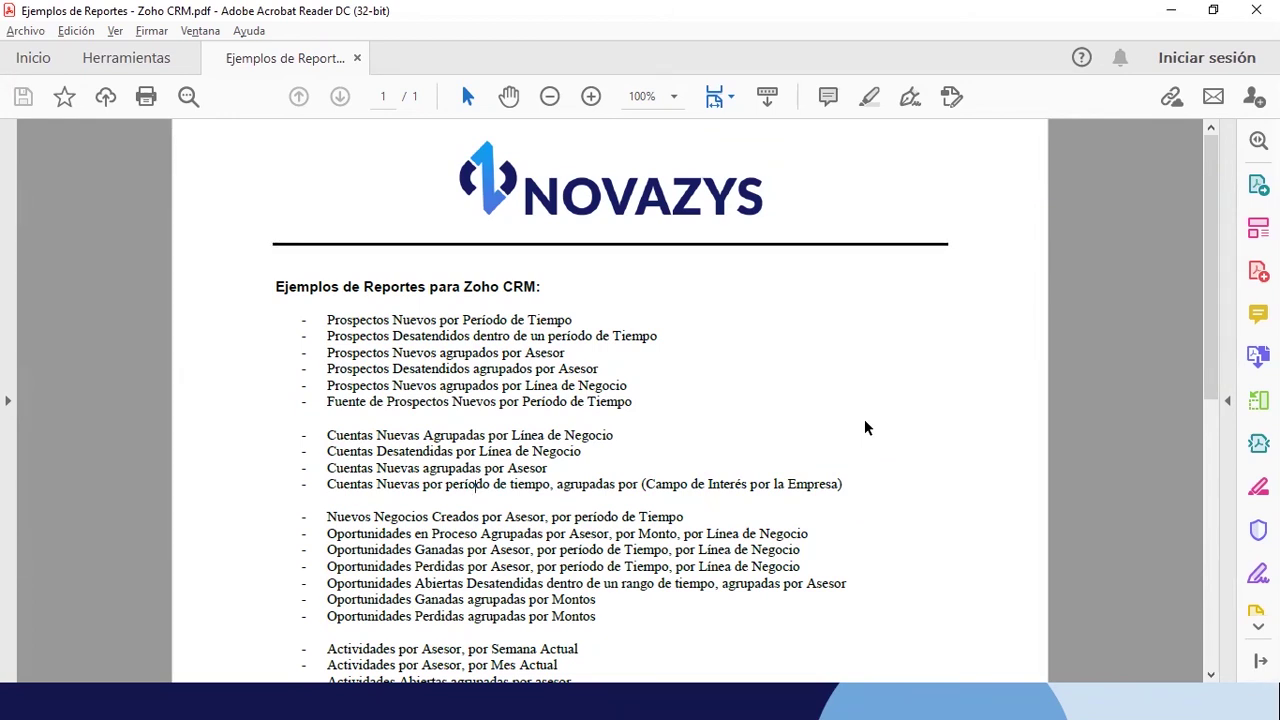
pyautogui.scroll(-1, 866, 421)
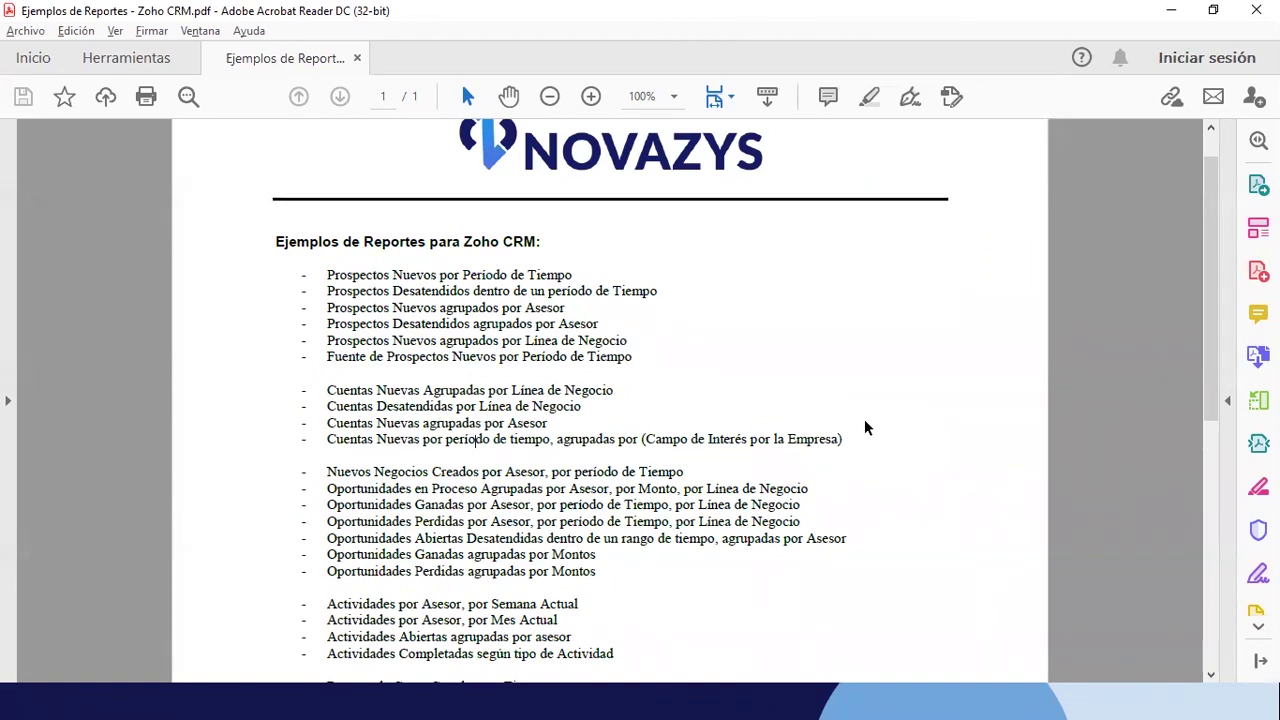
pyautogui.scroll(-1, 582, 384)
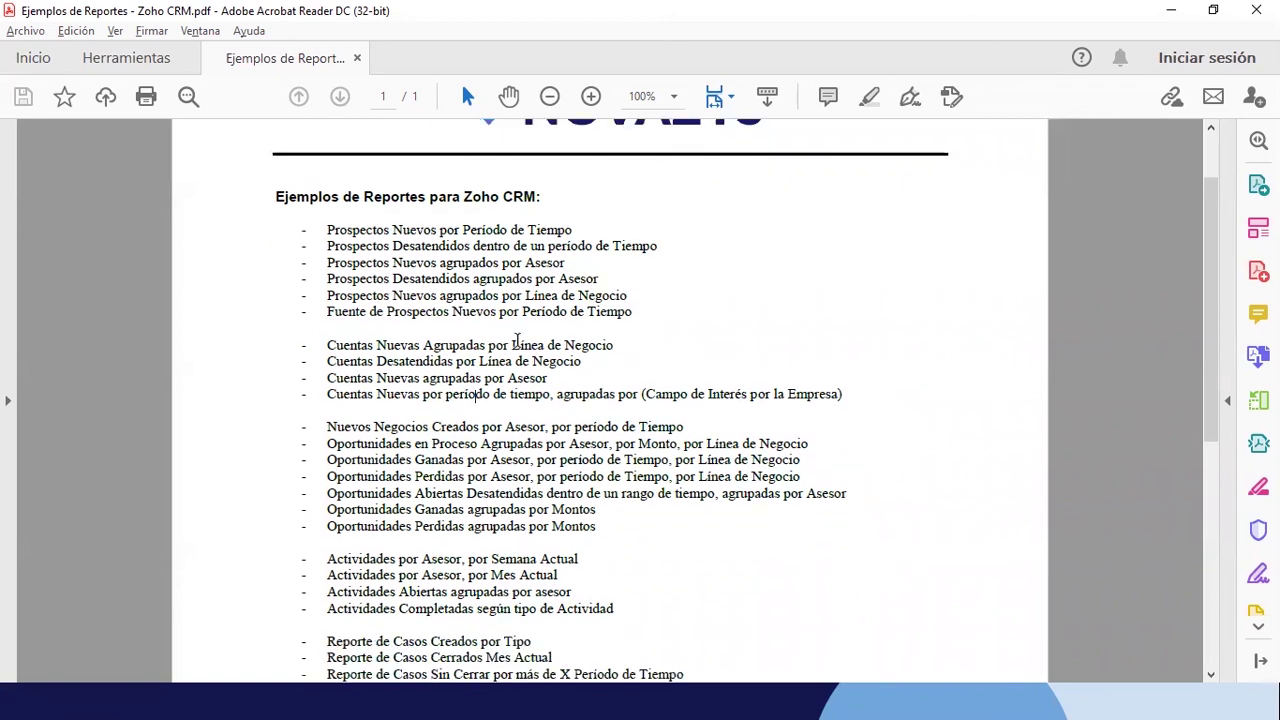
pyautogui.keyDown('ctrl'); pyautogui.scroll(1, 515, 240); pyautogui.keyUp('ctrl')
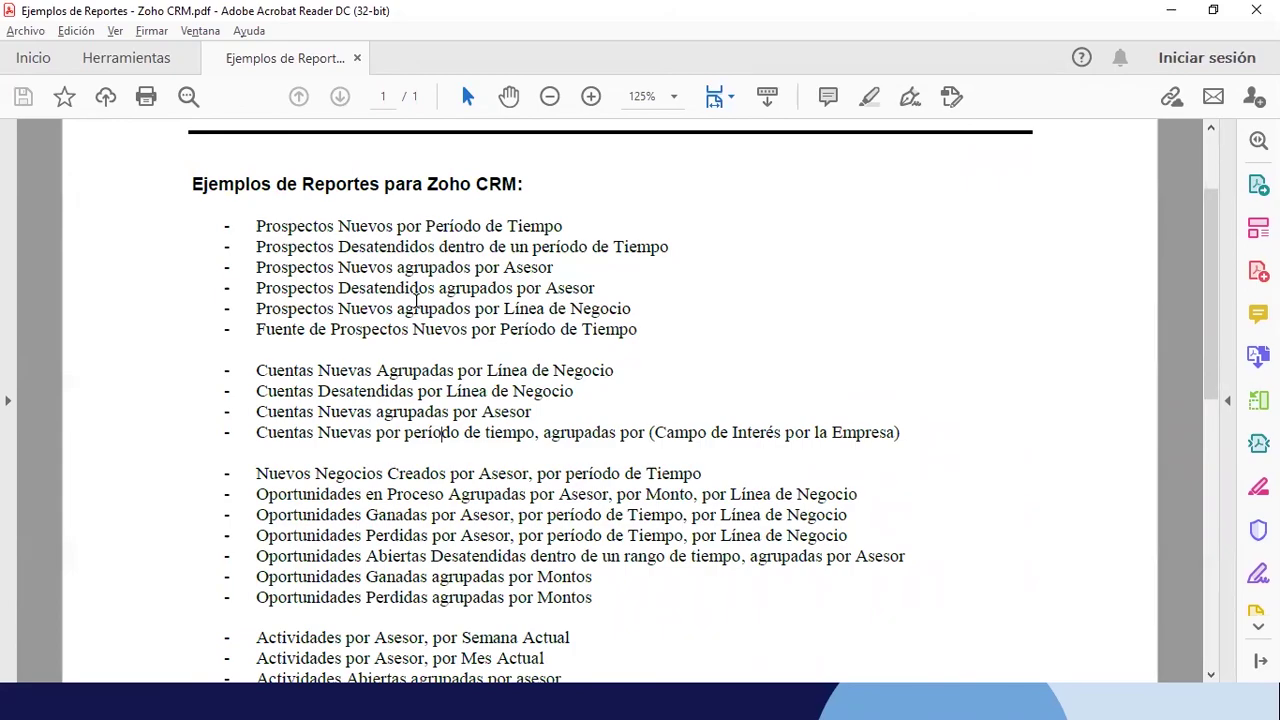
pyautogui.hotkey('alt', 'Tab')
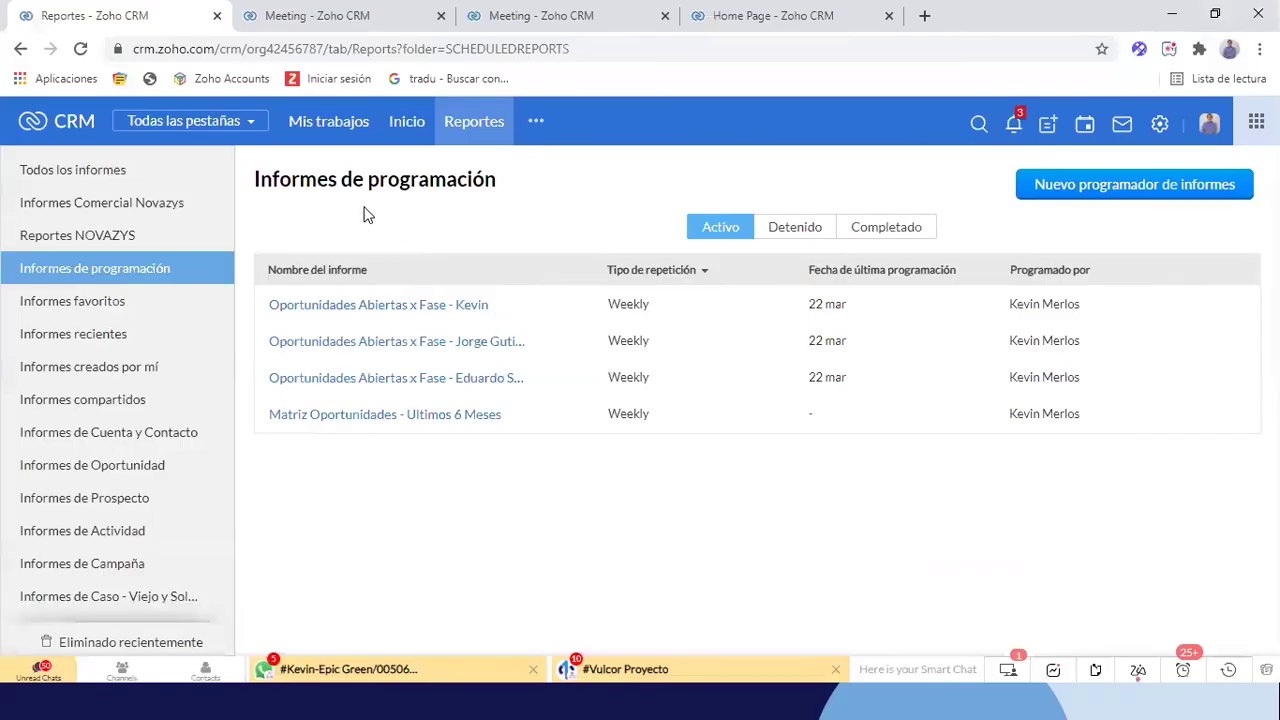
# Open Matriz Oportunidades - Ultimos 6 Meses from Workshop Reports and scroll through its owner-by-stage counts
pyautogui.scroll(-5, 86, 330)
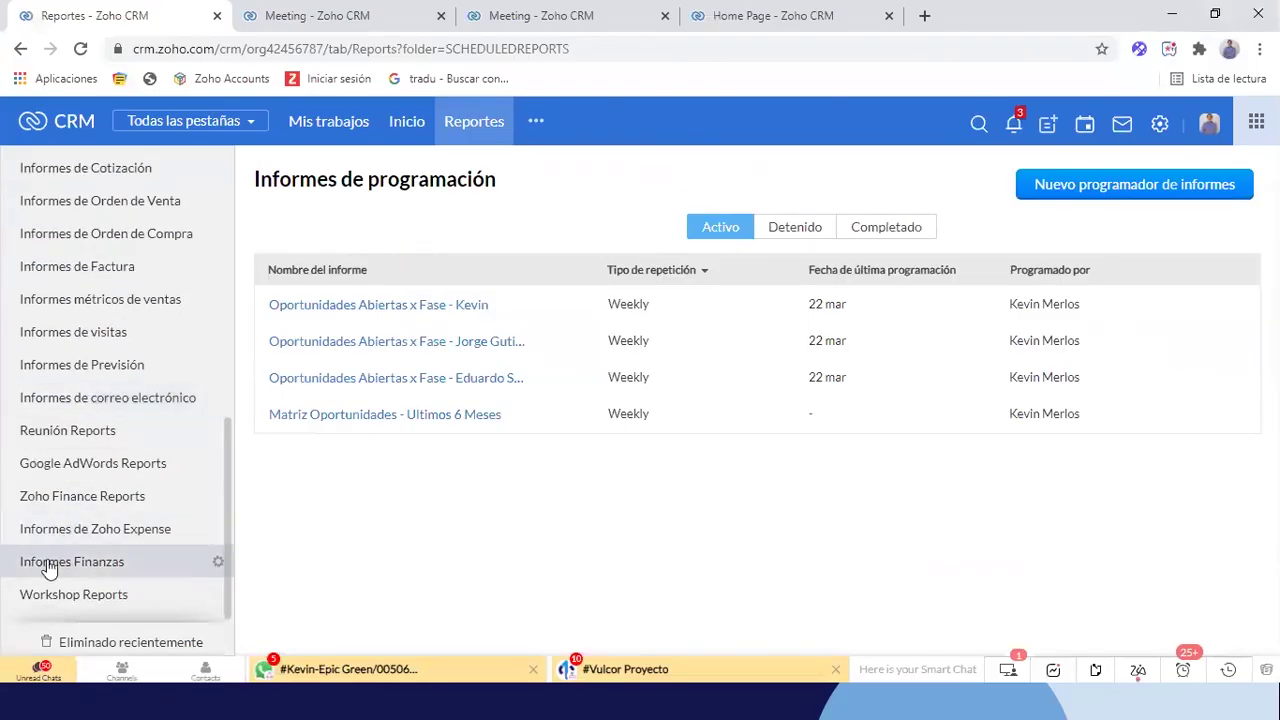
pyautogui.click(40, 596)
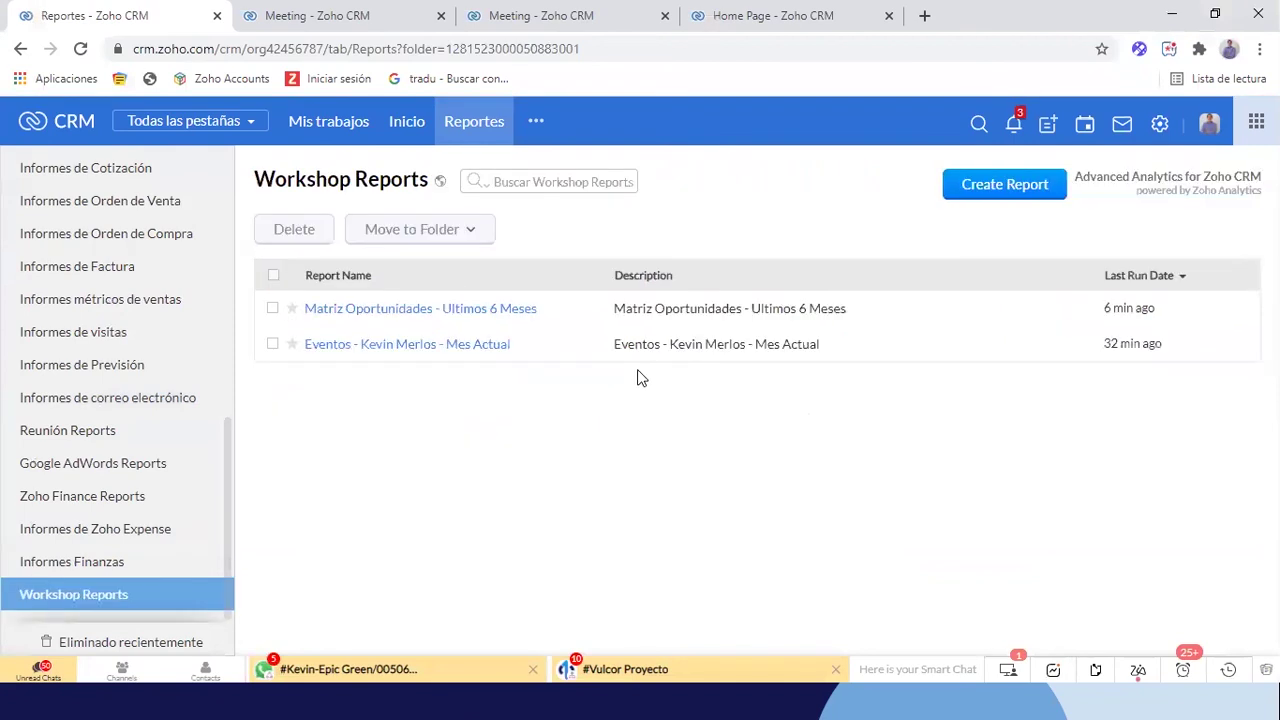
pyautogui.click(414, 308)
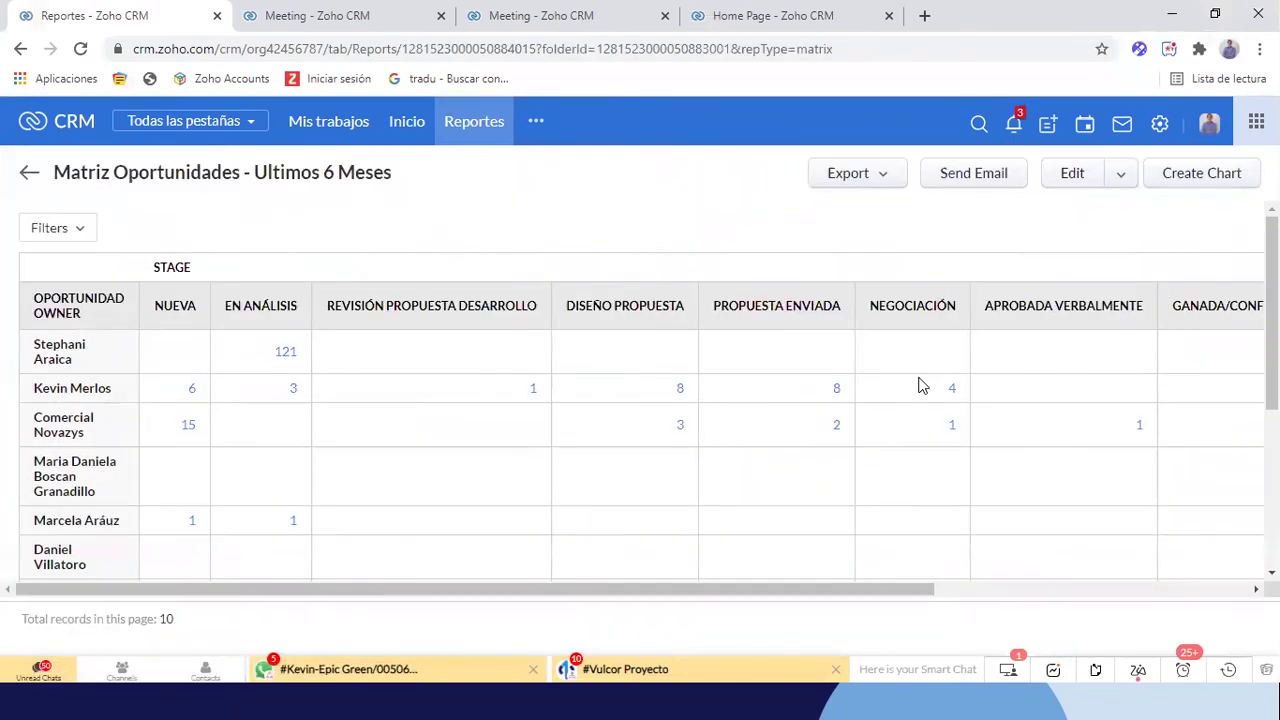
pyautogui.scroll(-2, 922, 387)
pyautogui.scroll(-1, 922, 387)
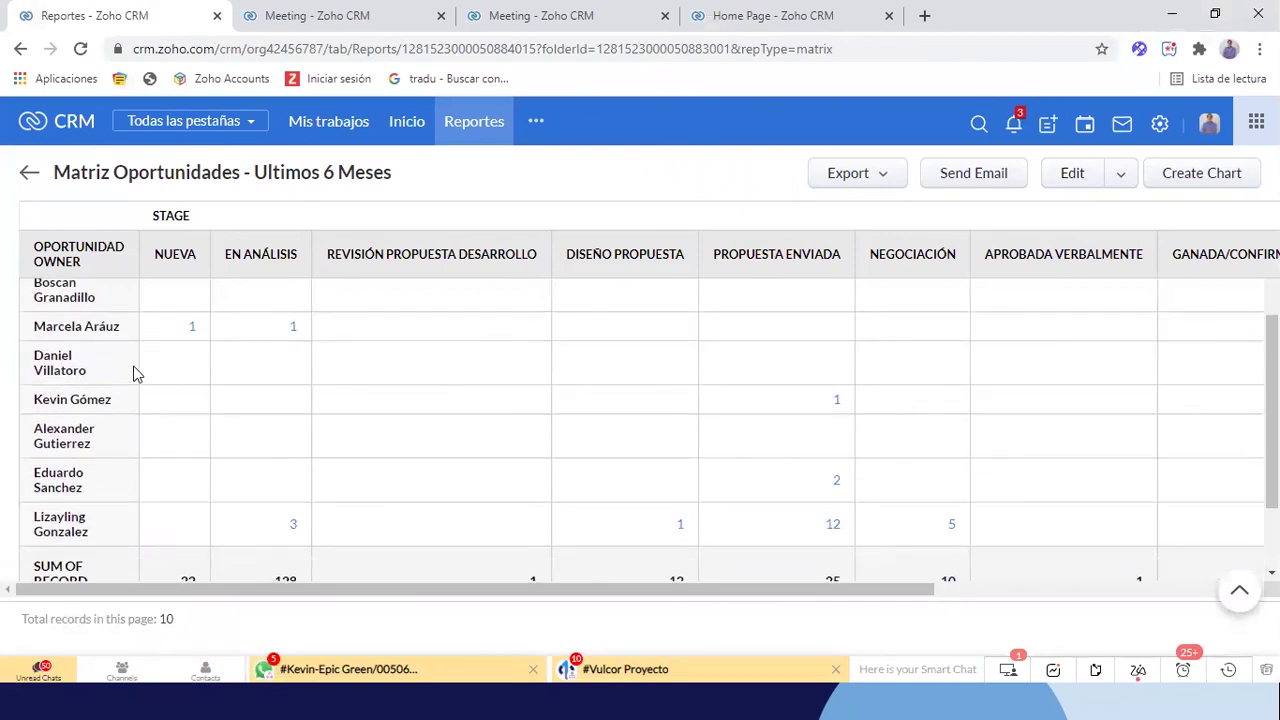
pyautogui.hscroll(2, 135, 370)
pyautogui.hscroll(1, 558, 367)
pyautogui.scroll(3, 558, 367)
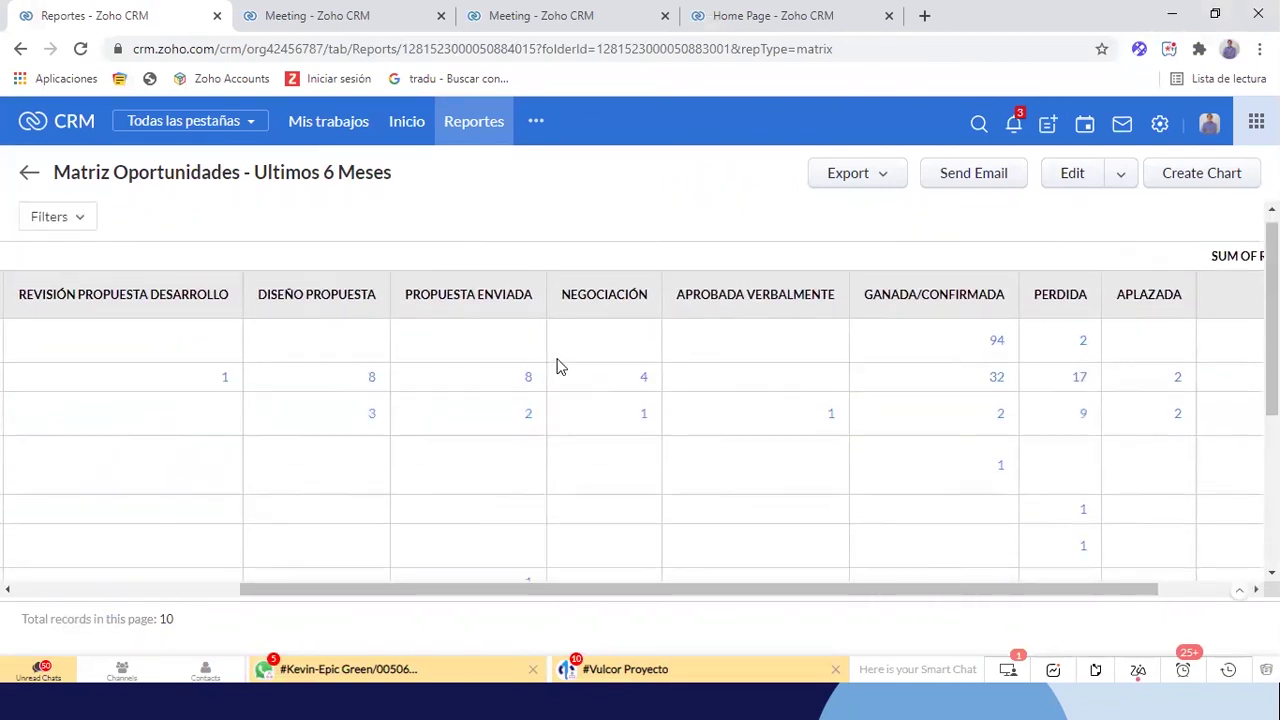
pyautogui.hscroll(-1, 797, 383)
pyautogui.hscroll(-2, 797, 383)
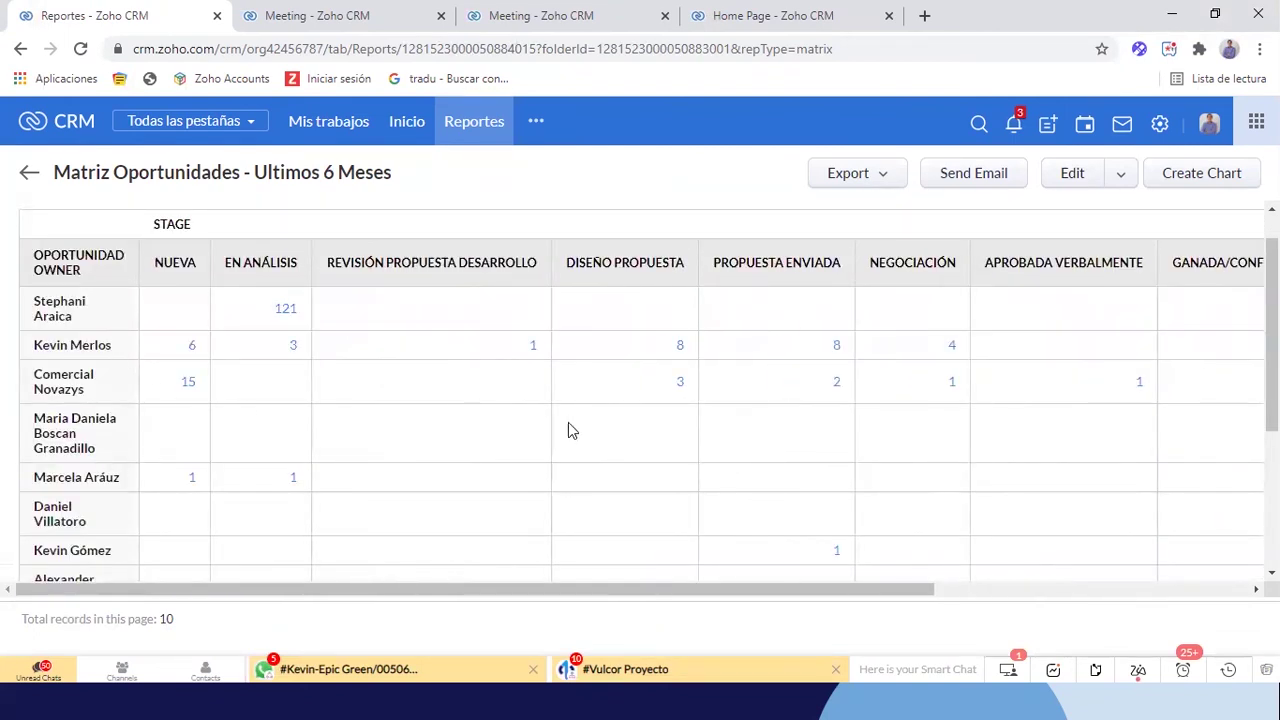
pyautogui.scroll(-1, 568, 422)
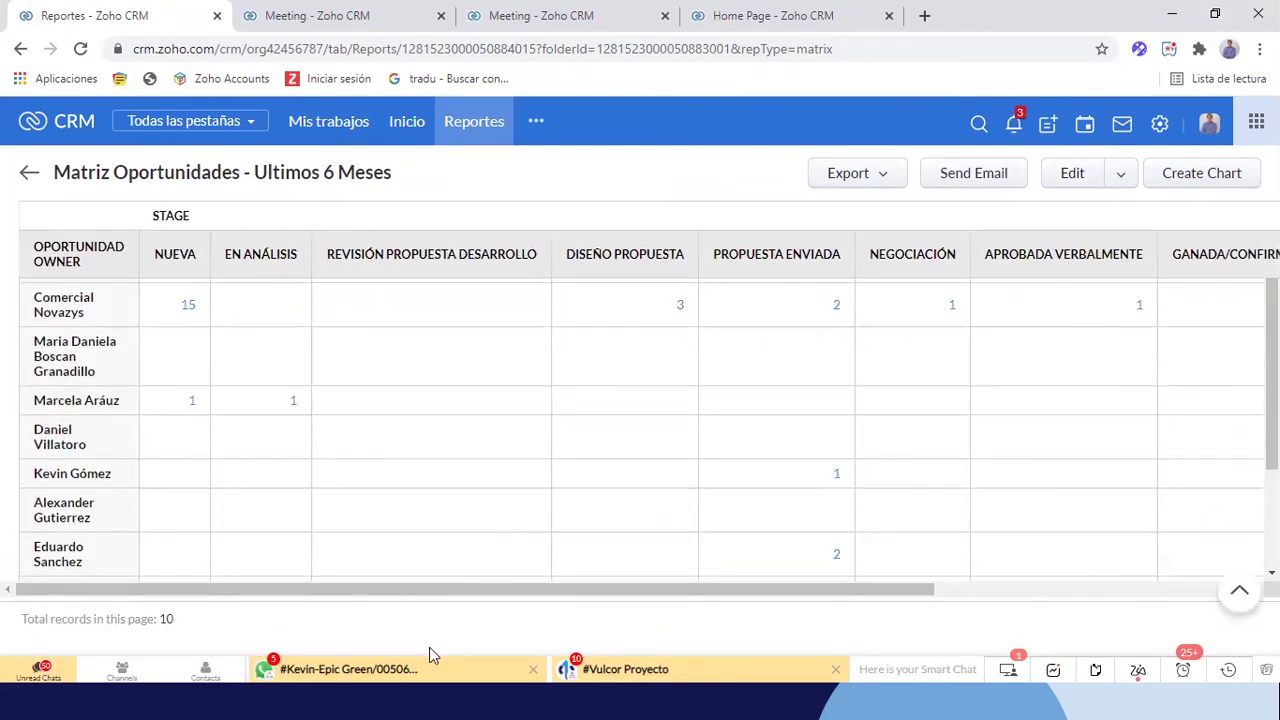
pyautogui.scroll(-1, 660, 420)
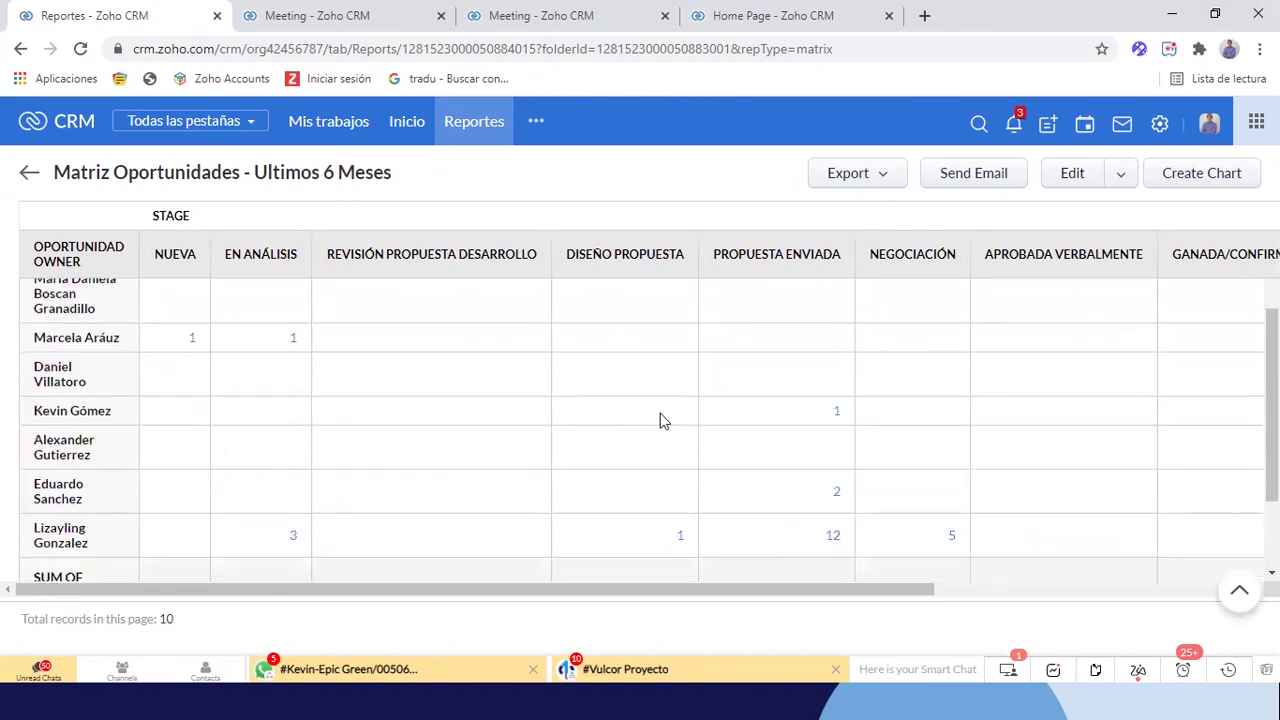
pyautogui.scroll(-1, 660, 420)
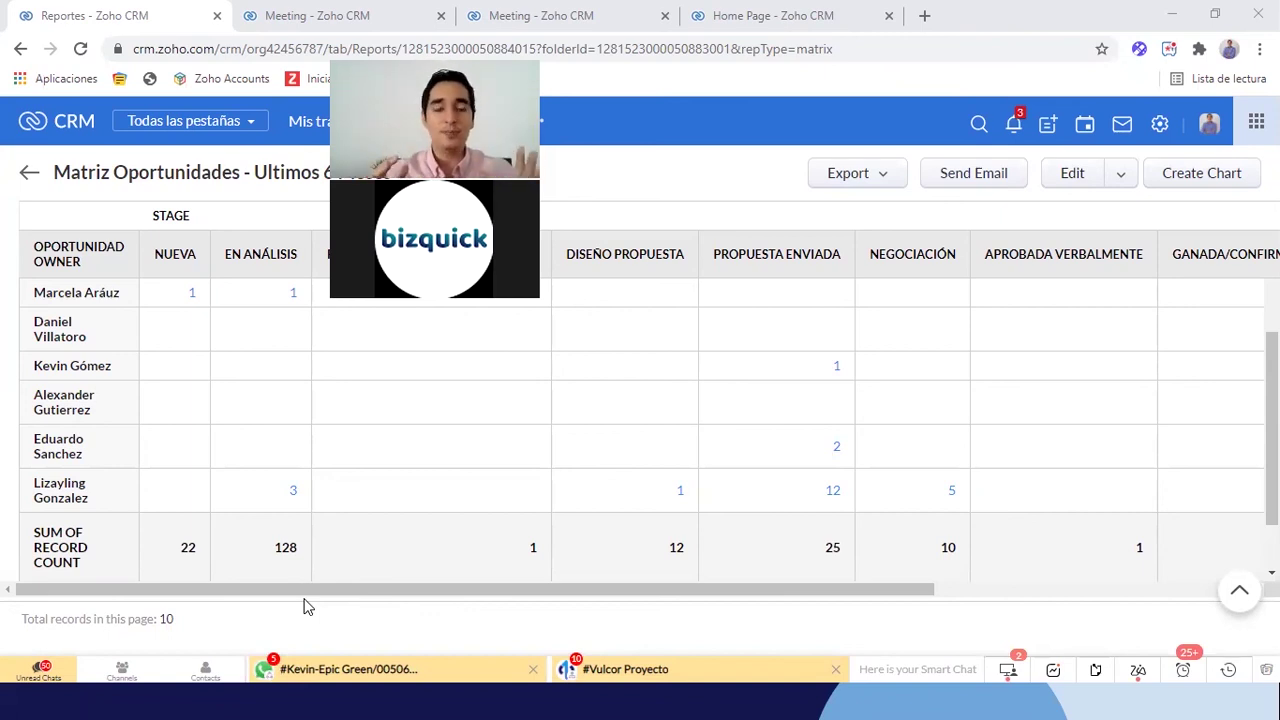
pyautogui.hotkey('alt', 'Tab')
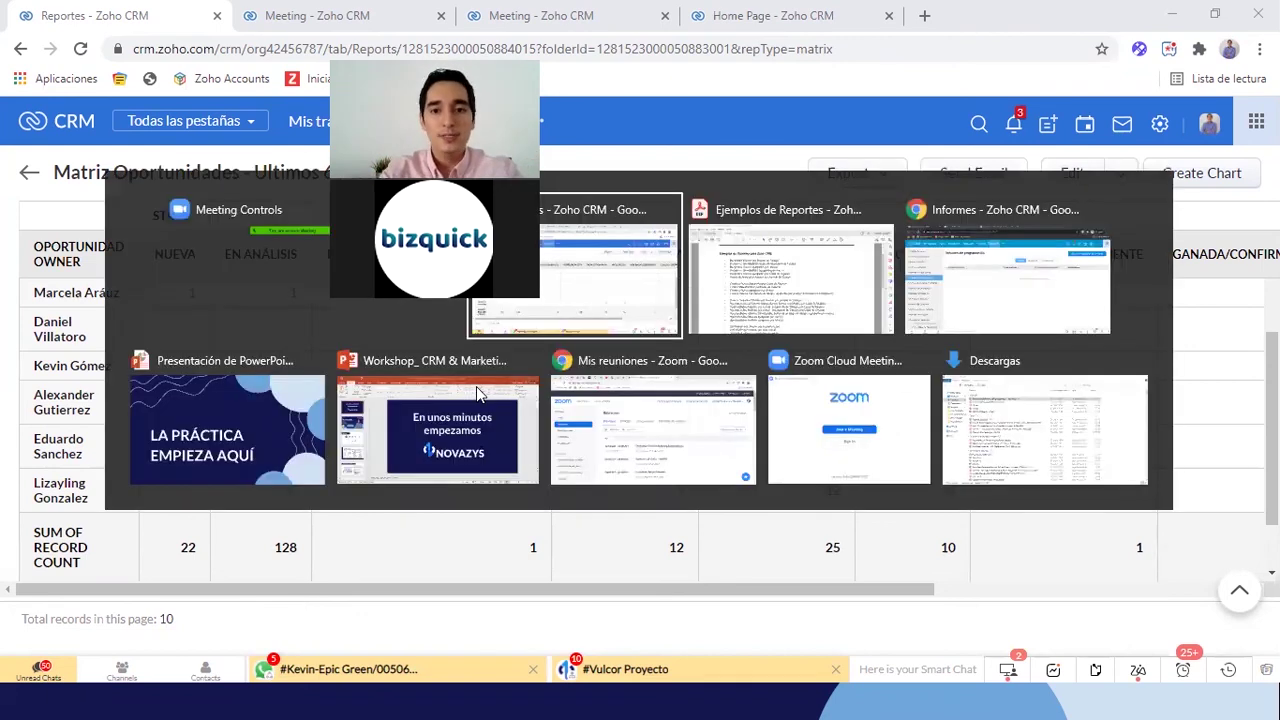
pyautogui.hotkey('alt', 'Tab')
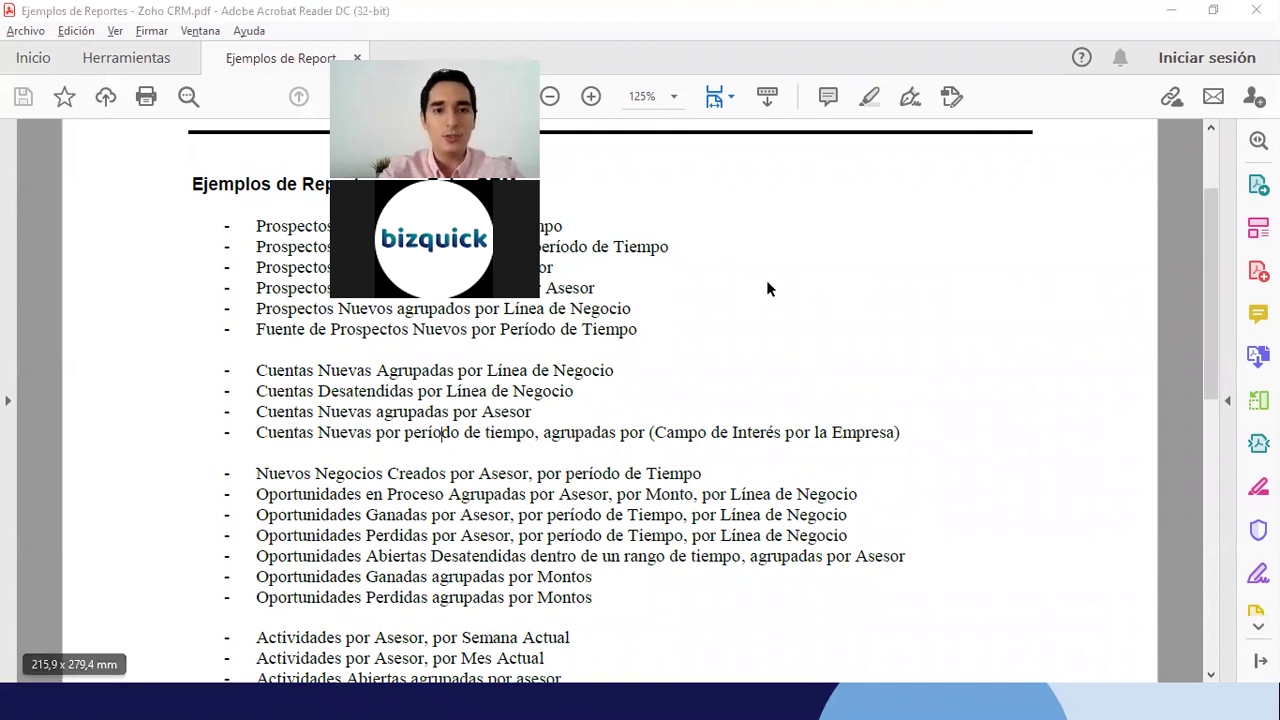
pyautogui.hotkey('alt', 'Tab')
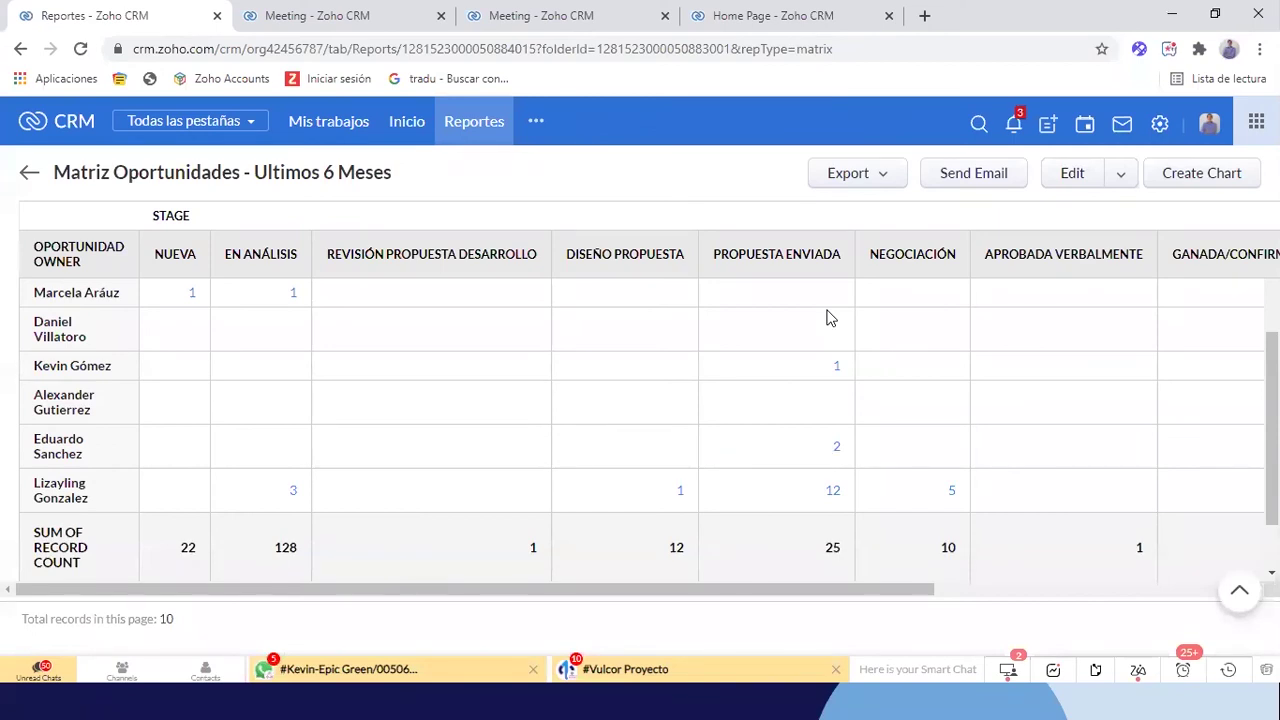
# Open the Prospectos module in its All Leads to Contact view
pyautogui.click(537, 122)
pyautogui.click(584, 222)
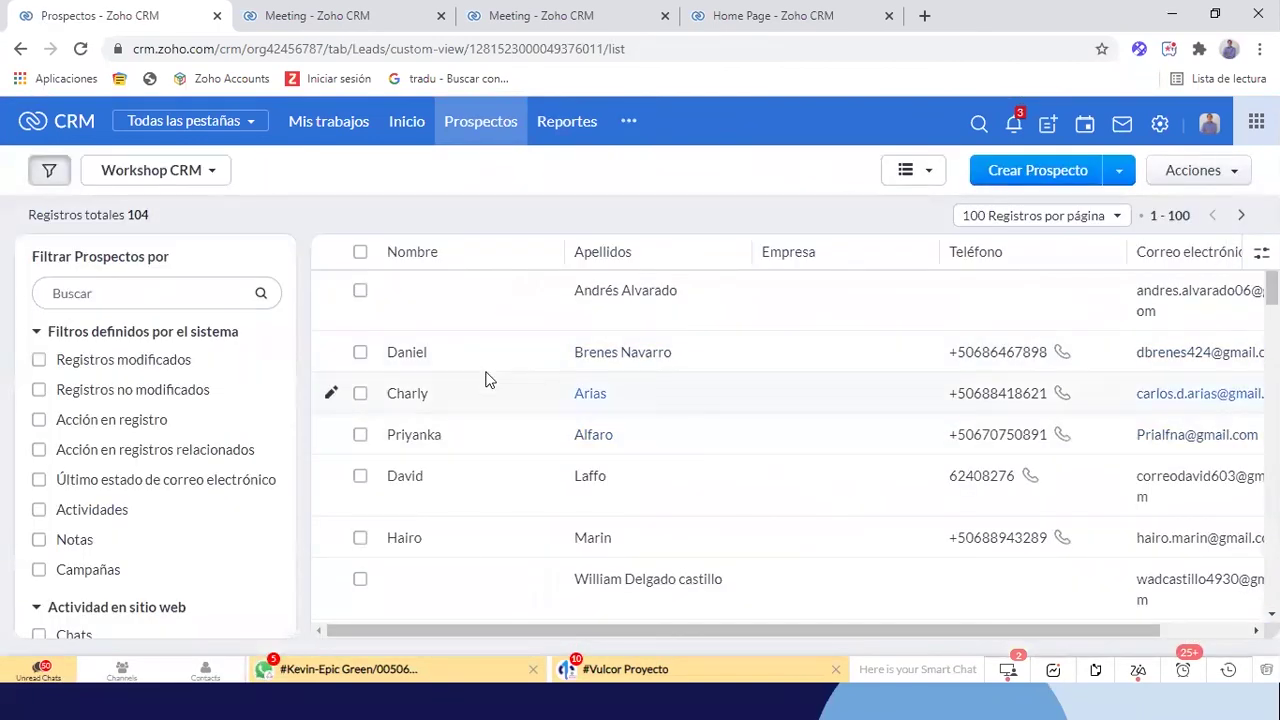
pyautogui.scroll(-5, 486, 451)
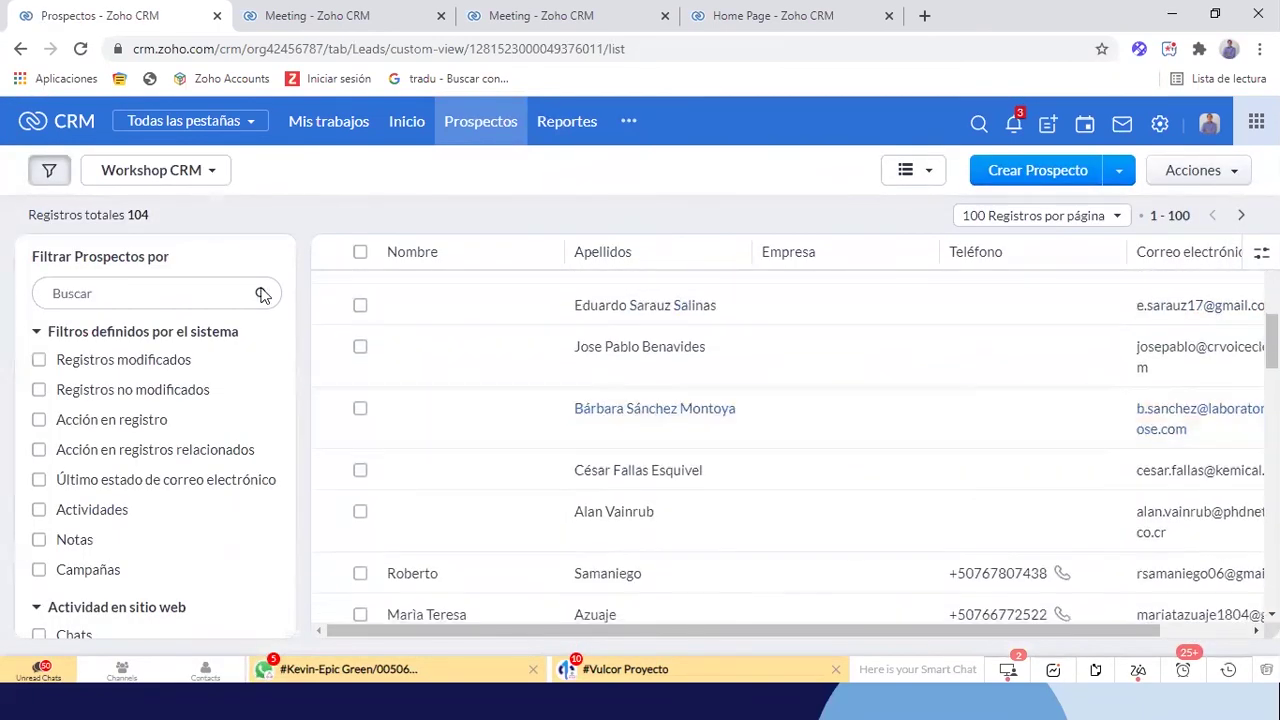
pyautogui.scroll(-4, 634, 434)
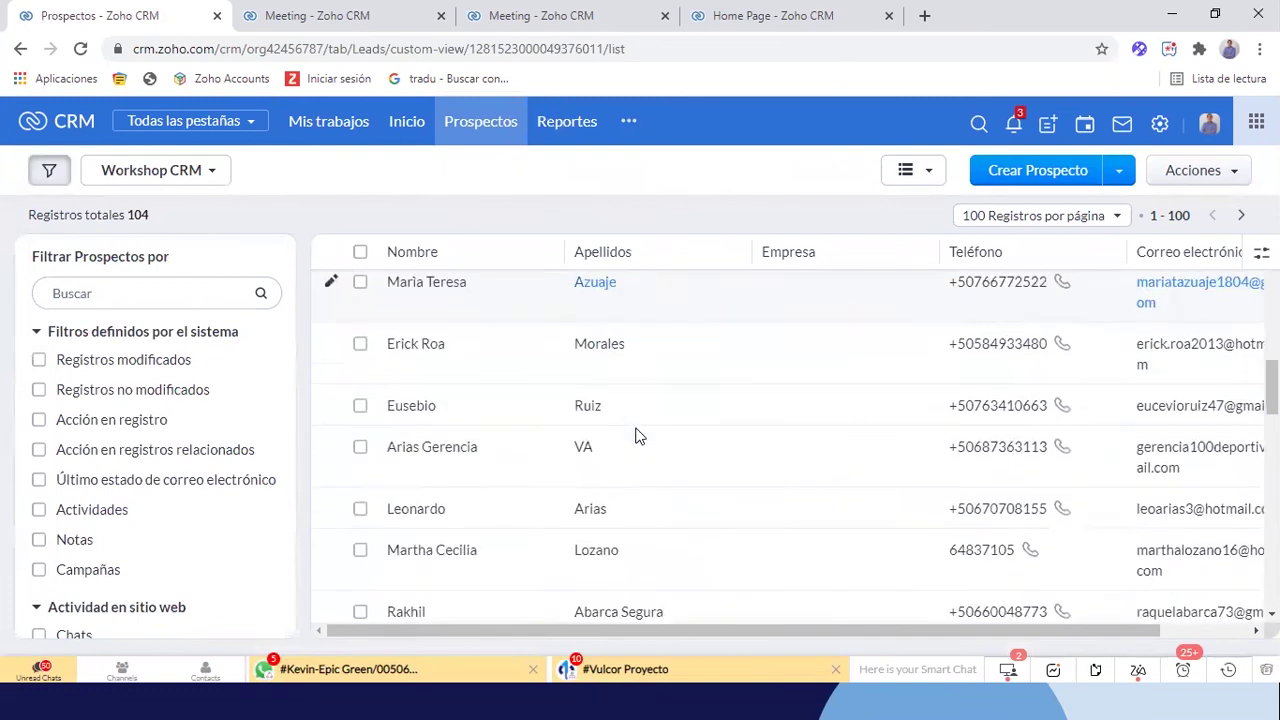
pyautogui.click(206, 172)
pyautogui.scroll(-2, 168, 430)
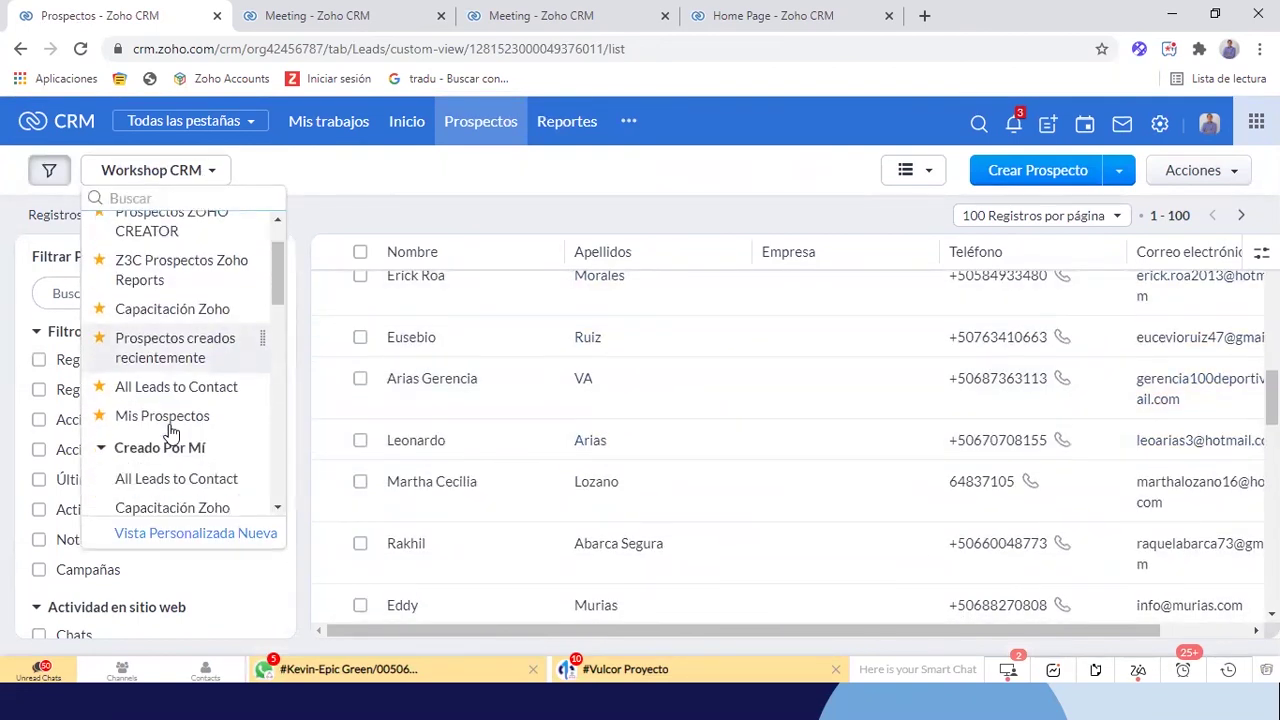
pyautogui.click(157, 479)
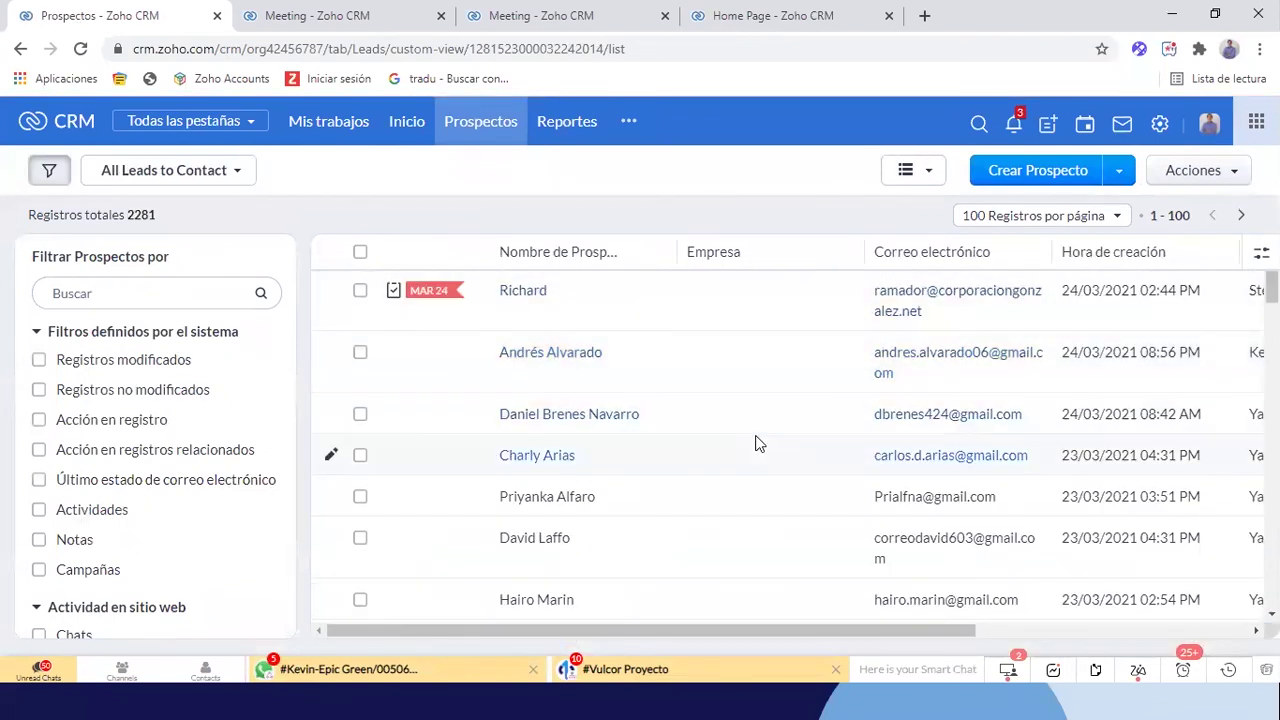
# Scroll to the Fuente de Prospecto column and inspect one lead's record before returning
pyautogui.scroll(-1, 756, 443)
pyautogui.scroll(-1, 756, 443)
pyautogui.scroll(2, 756, 443)
pyautogui.scroll(-4, 756, 518)
pyautogui.hscroll(5, 755, 512)
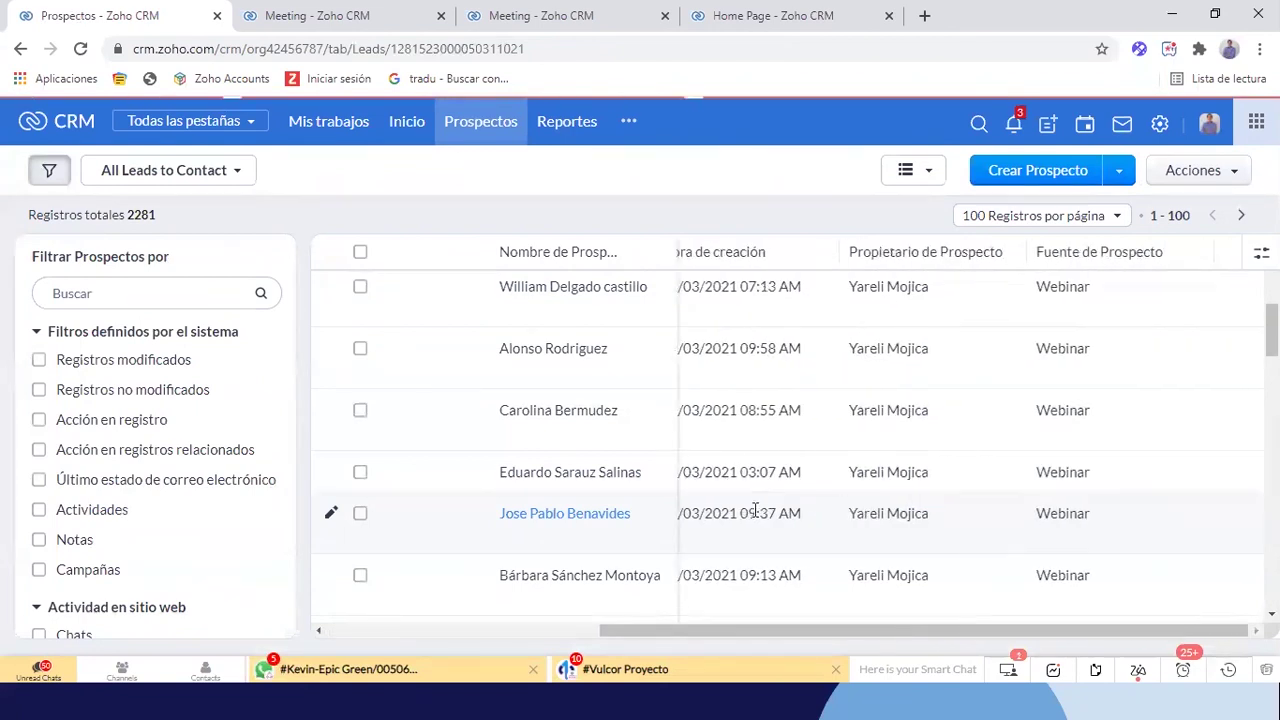
pyautogui.click(1055, 495)
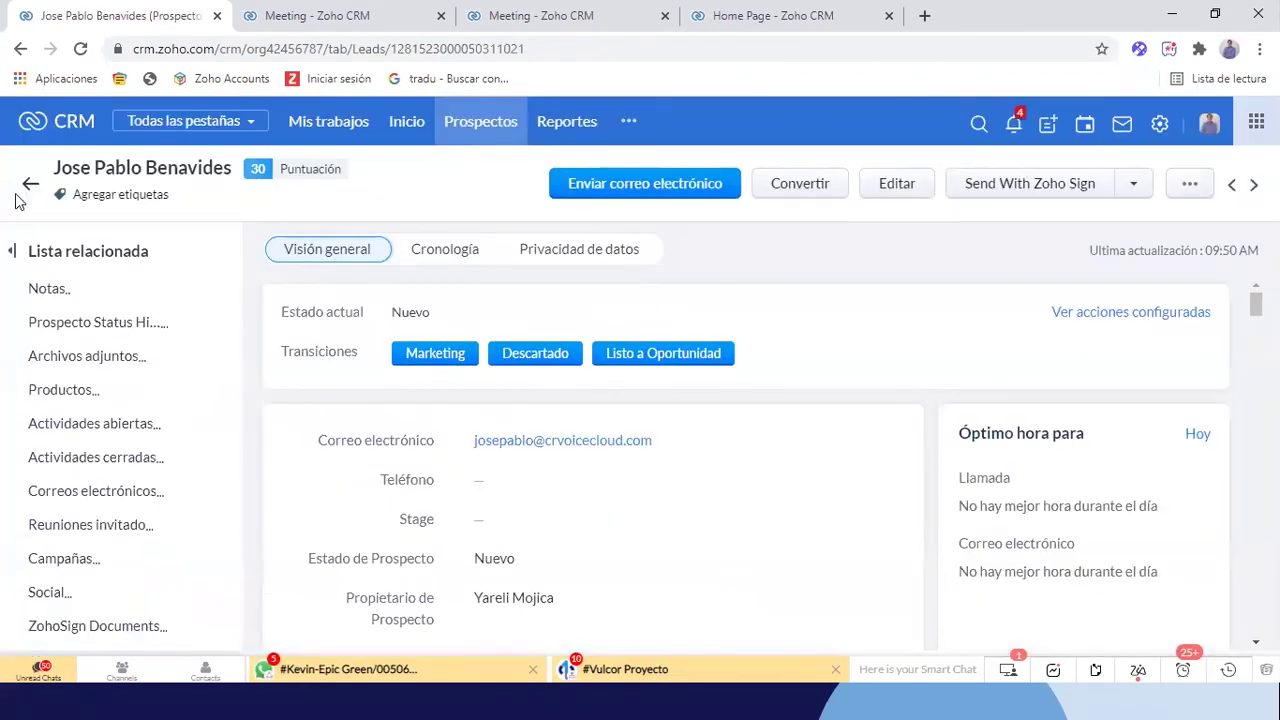
pyautogui.click(31, 189)
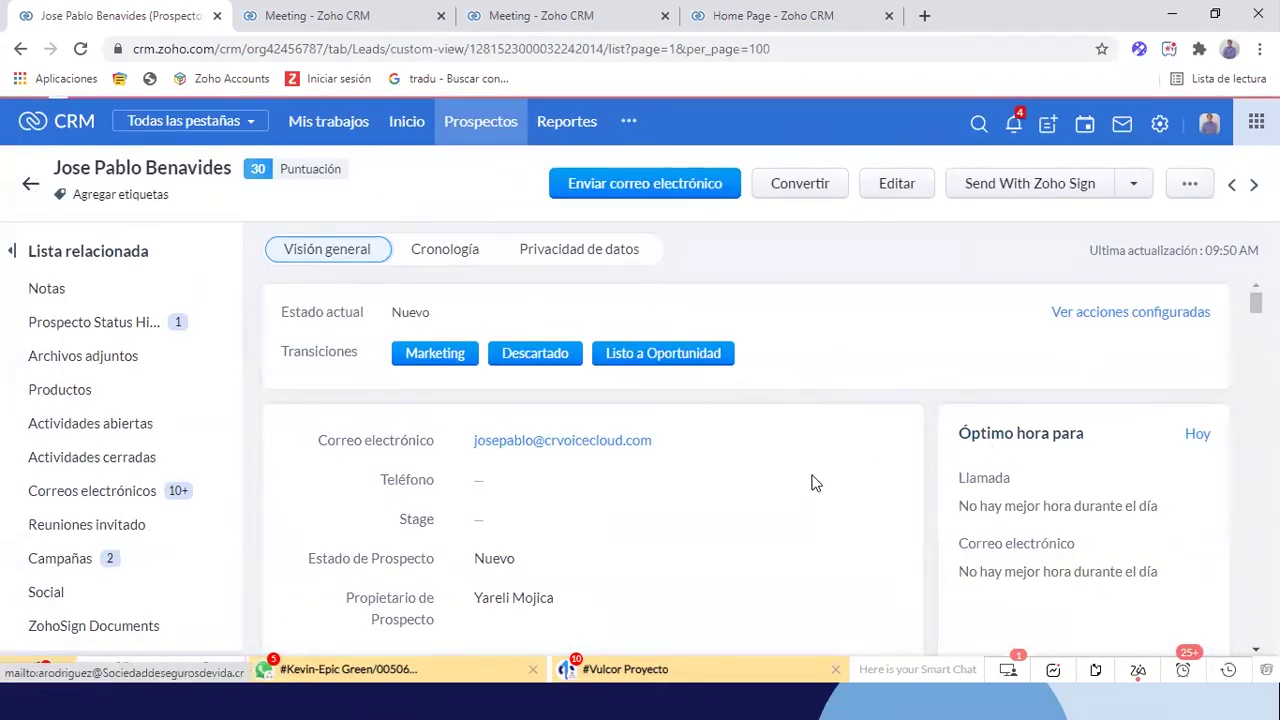
pyautogui.scroll(-6, 677, 490)
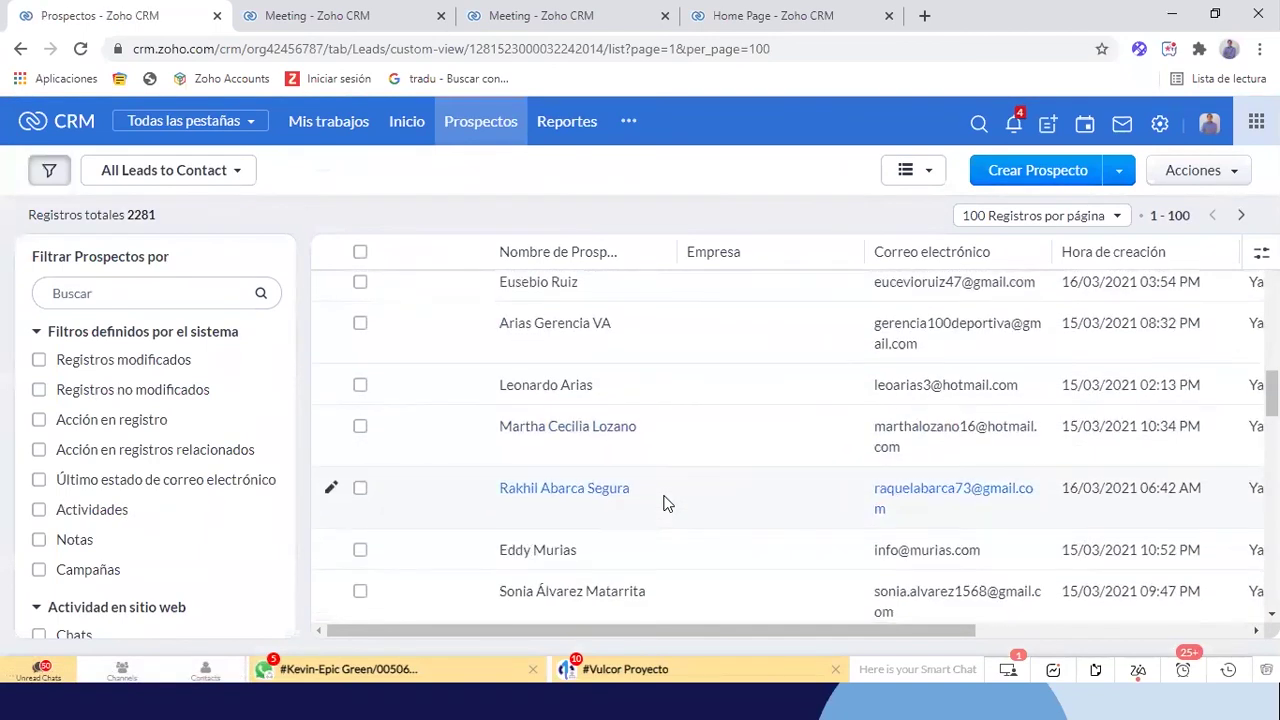
pyautogui.hscroll(5, 667, 503)
pyautogui.scroll(-5, 667, 503)
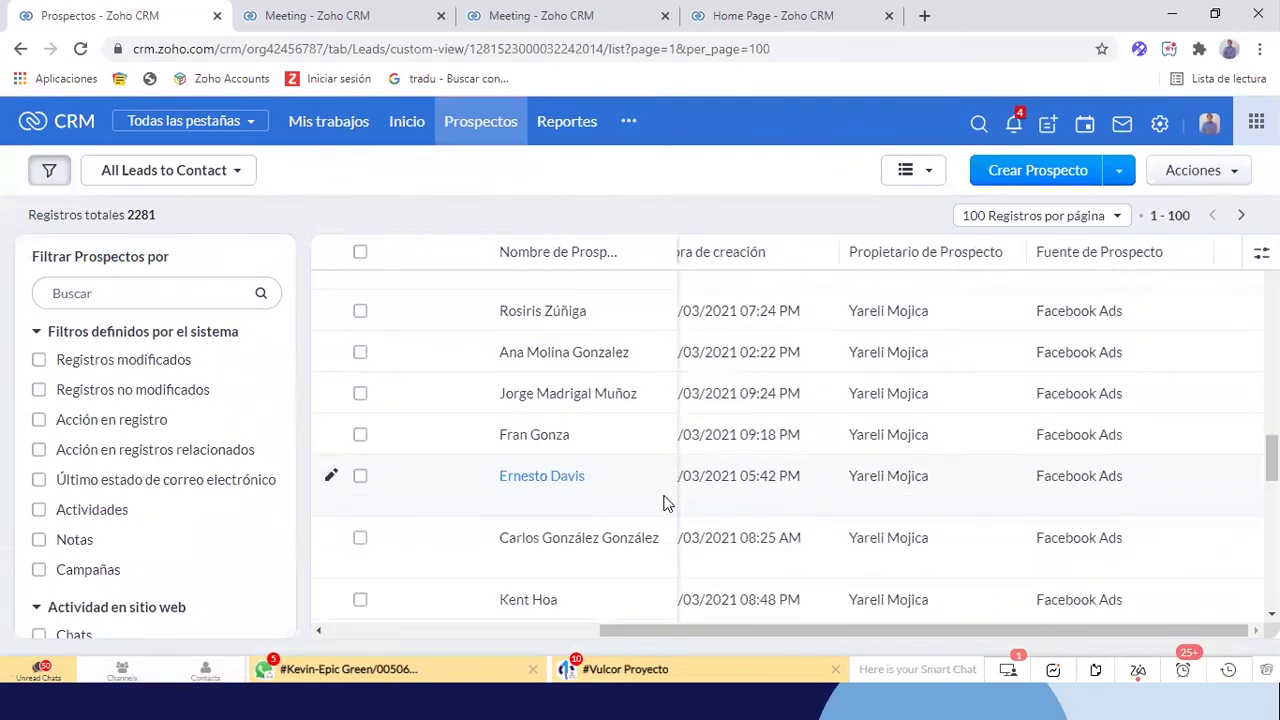
pyautogui.scroll(-2, 845, 567)
pyautogui.hscroll(-3, 845, 567)
pyautogui.scroll(-4, 845, 567)
pyautogui.hscroll(2, 845, 567)
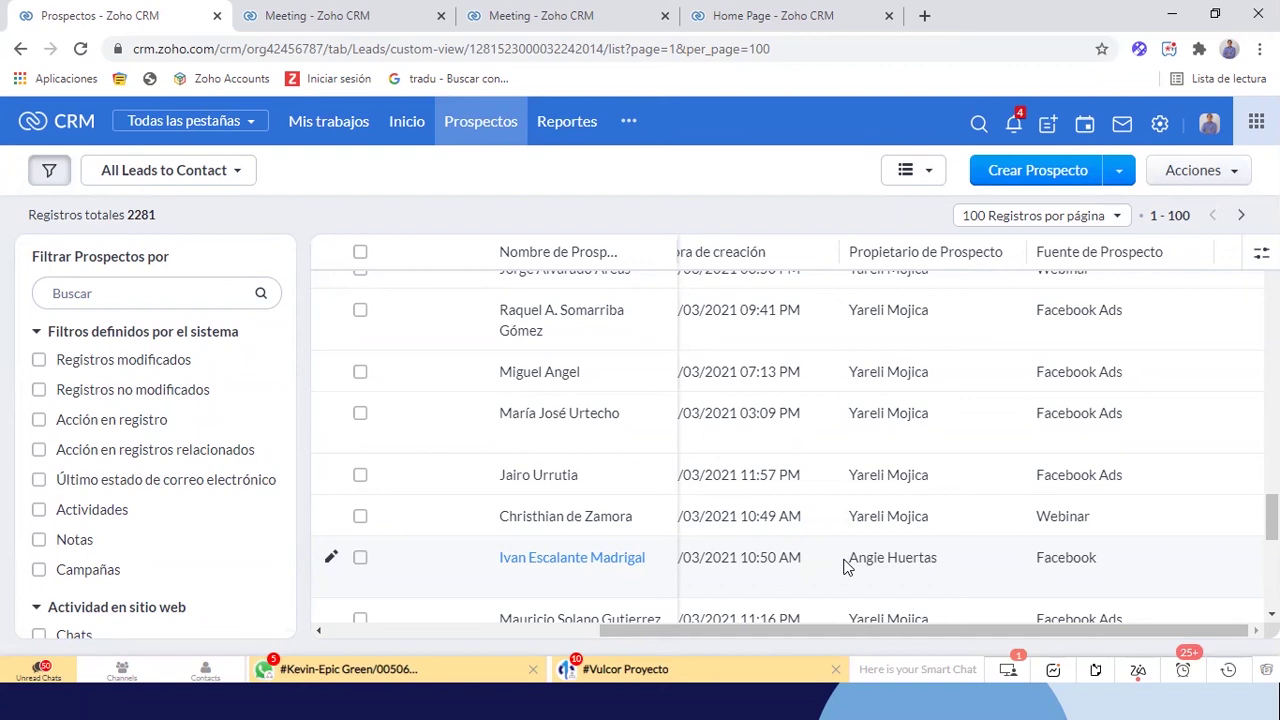
pyautogui.scroll(-3, 894, 528)
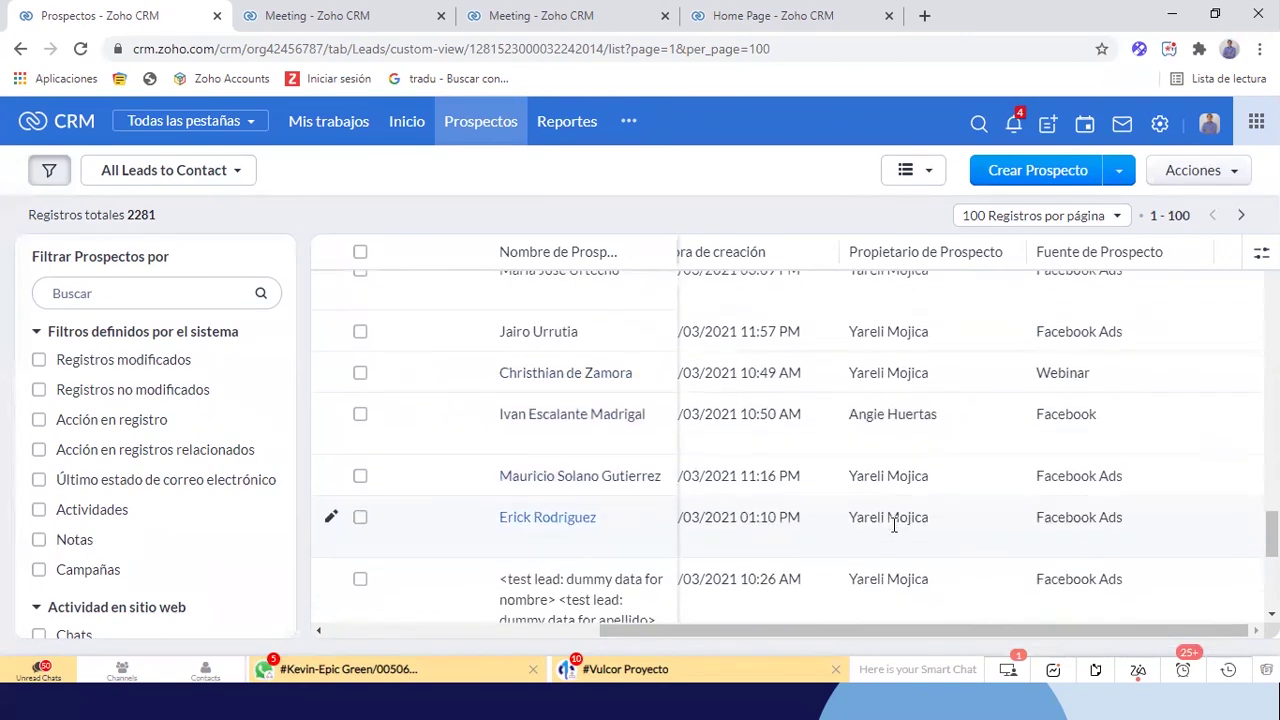
pyautogui.scroll(-1, 894, 530)
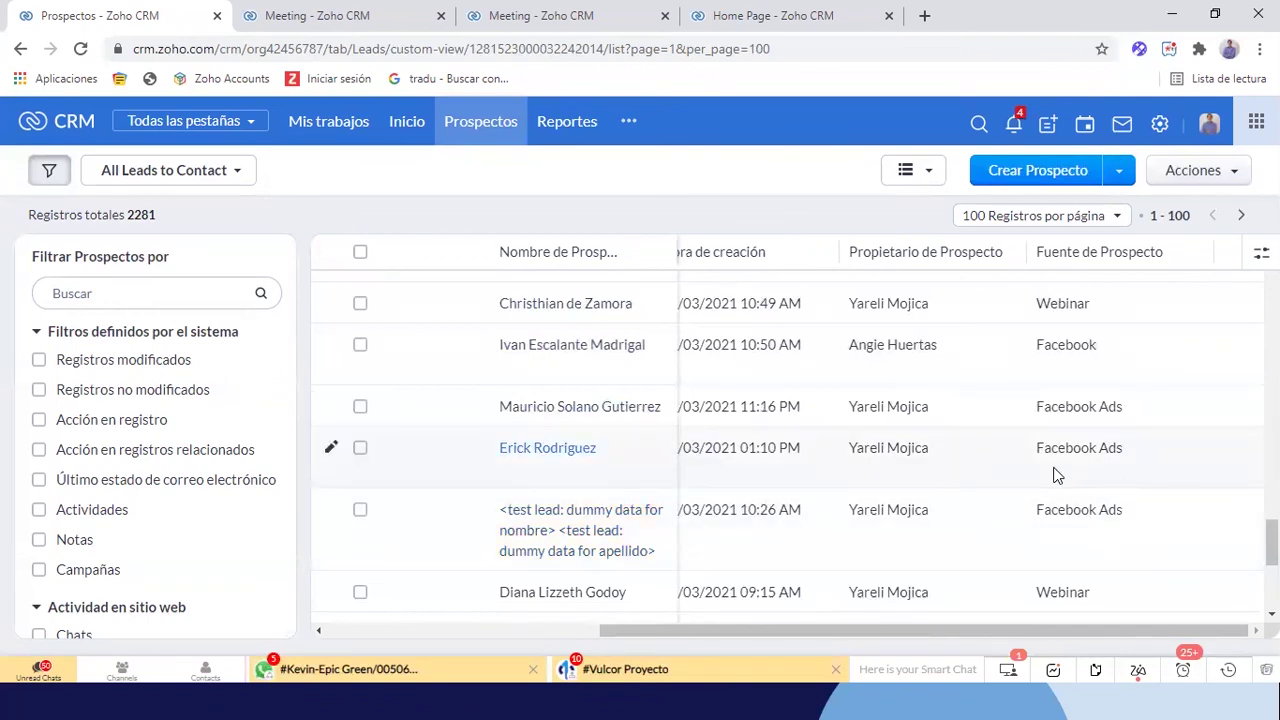
pyautogui.scroll(-1, 1057, 476)
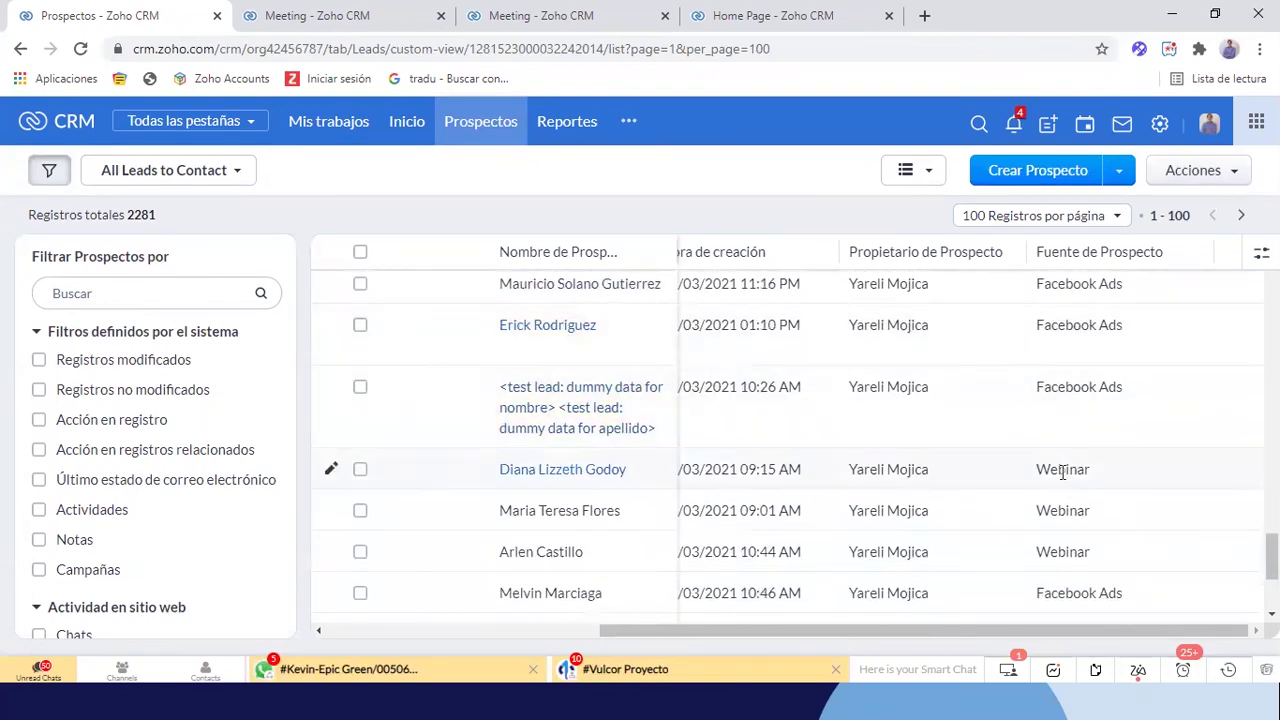
pyautogui.scroll(-1, 1060, 474)
pyautogui.scroll(-1, 1035, 480)
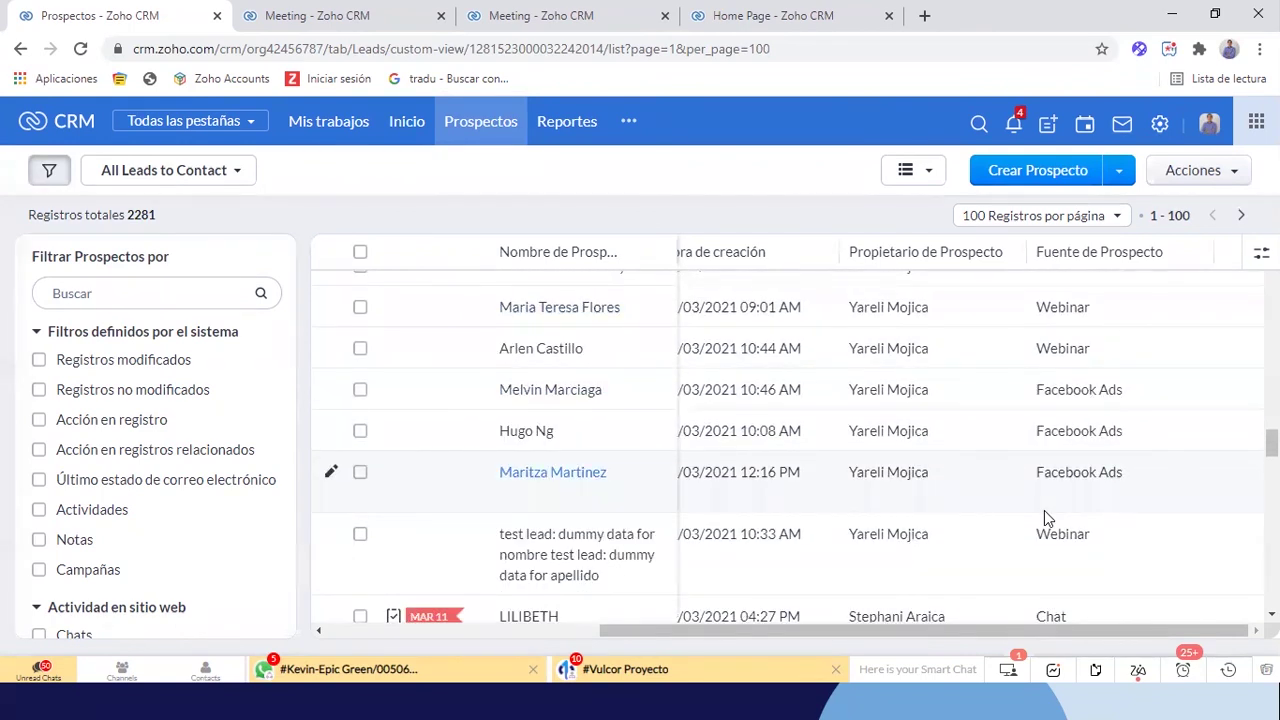
pyautogui.scroll(-1, 1044, 510)
pyautogui.scroll(-1, 1057, 536)
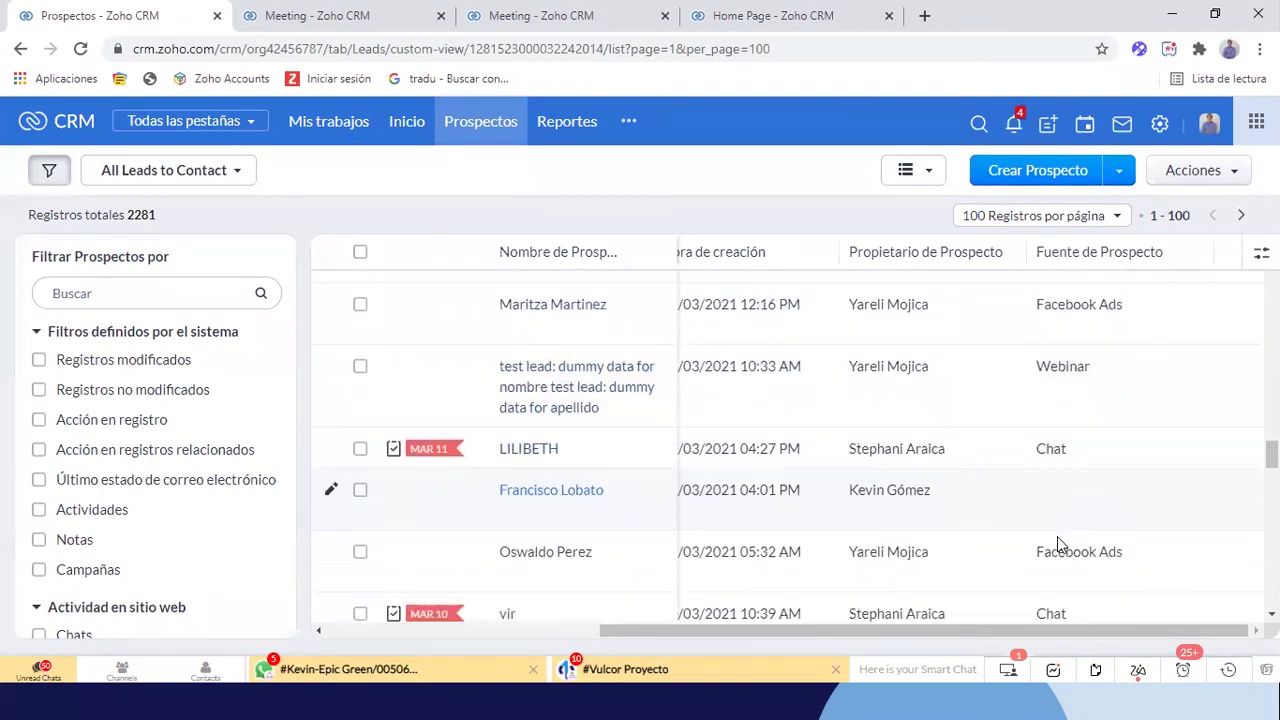
pyautogui.scroll(-3, 1057, 536)
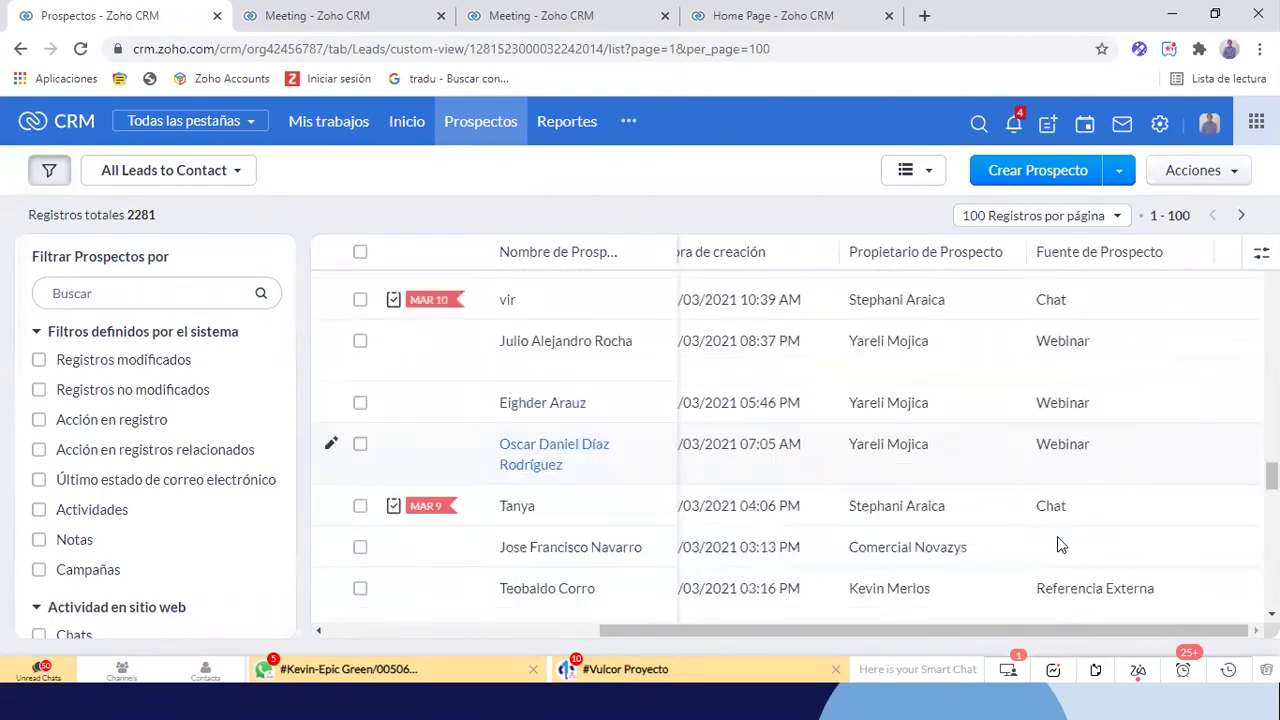
pyautogui.scroll(-1, 1057, 536)
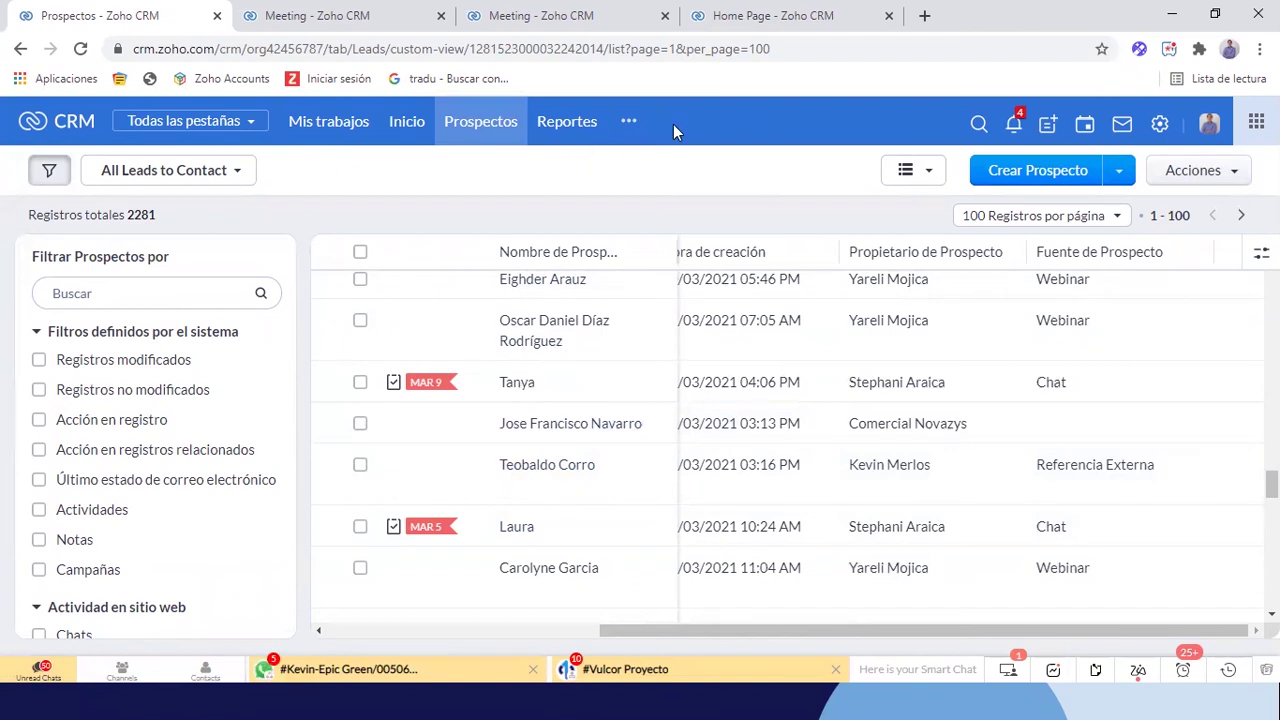
pyautogui.click(922, 17)
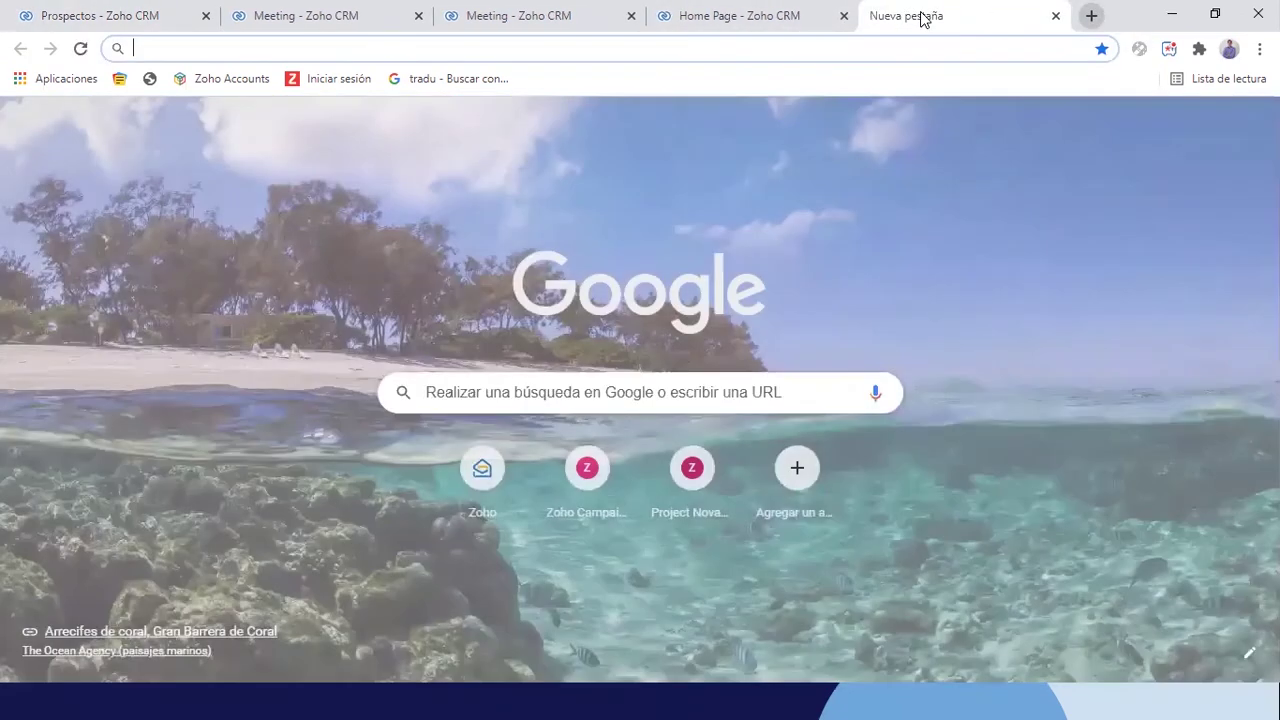
pyautogui.write('mail')
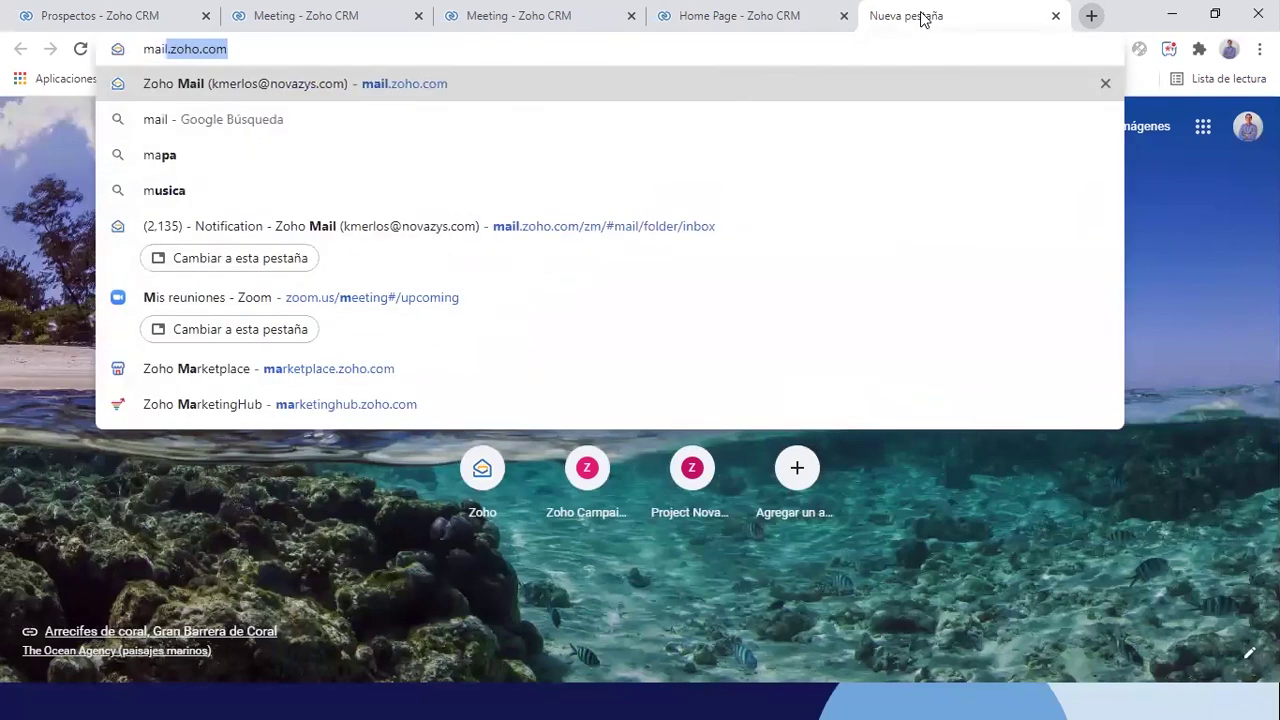
pyautogui.press('Return')
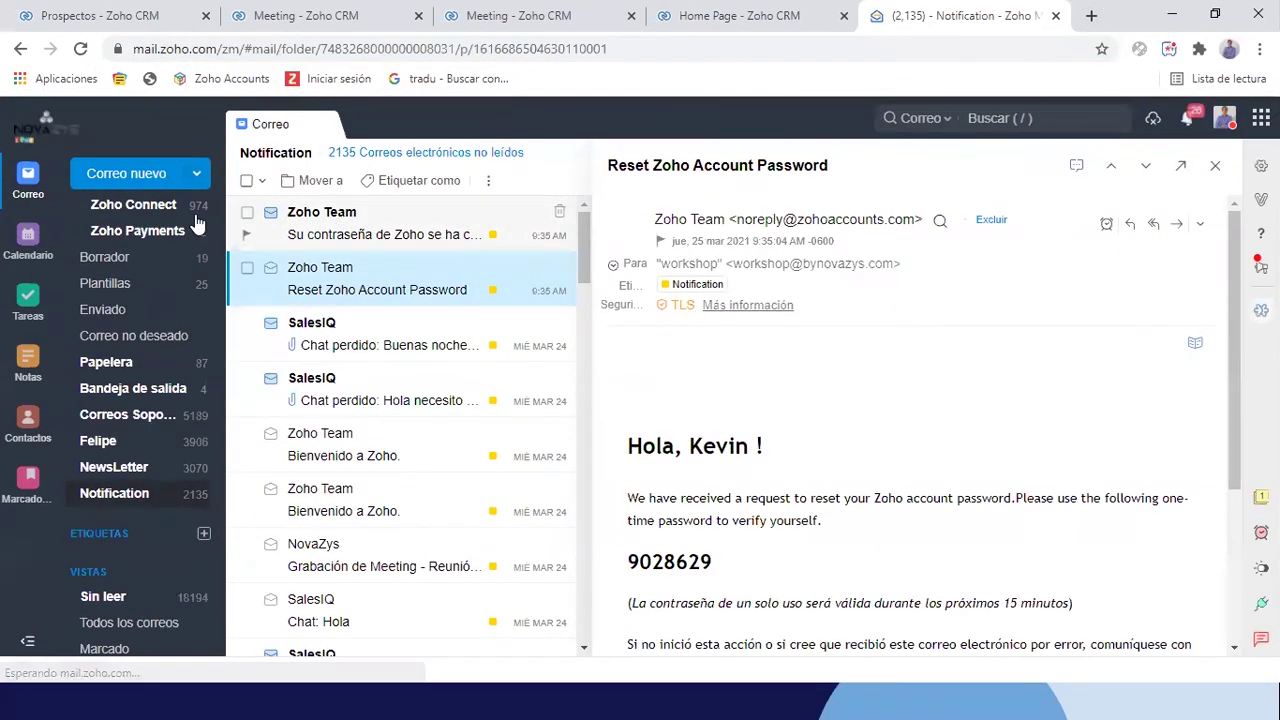
pyautogui.scroll(5, 128, 290)
pyautogui.click(130, 280)
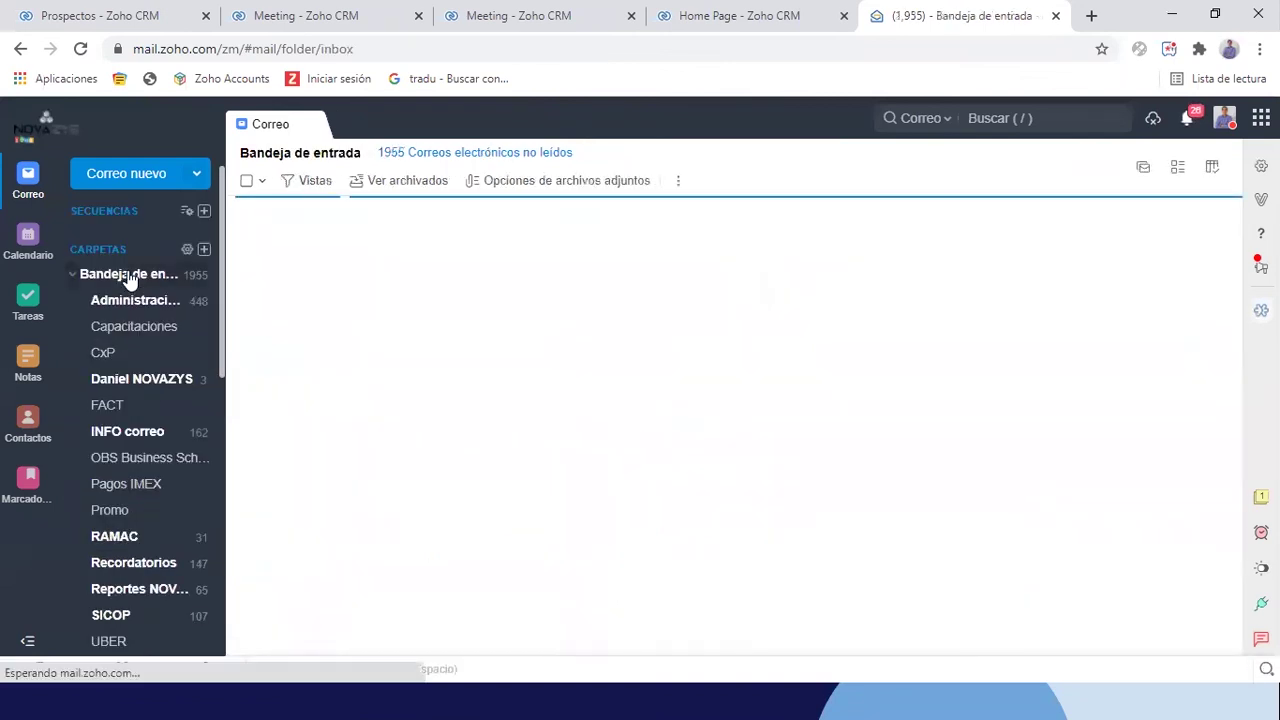
pyautogui.scroll(-5, 130, 430)
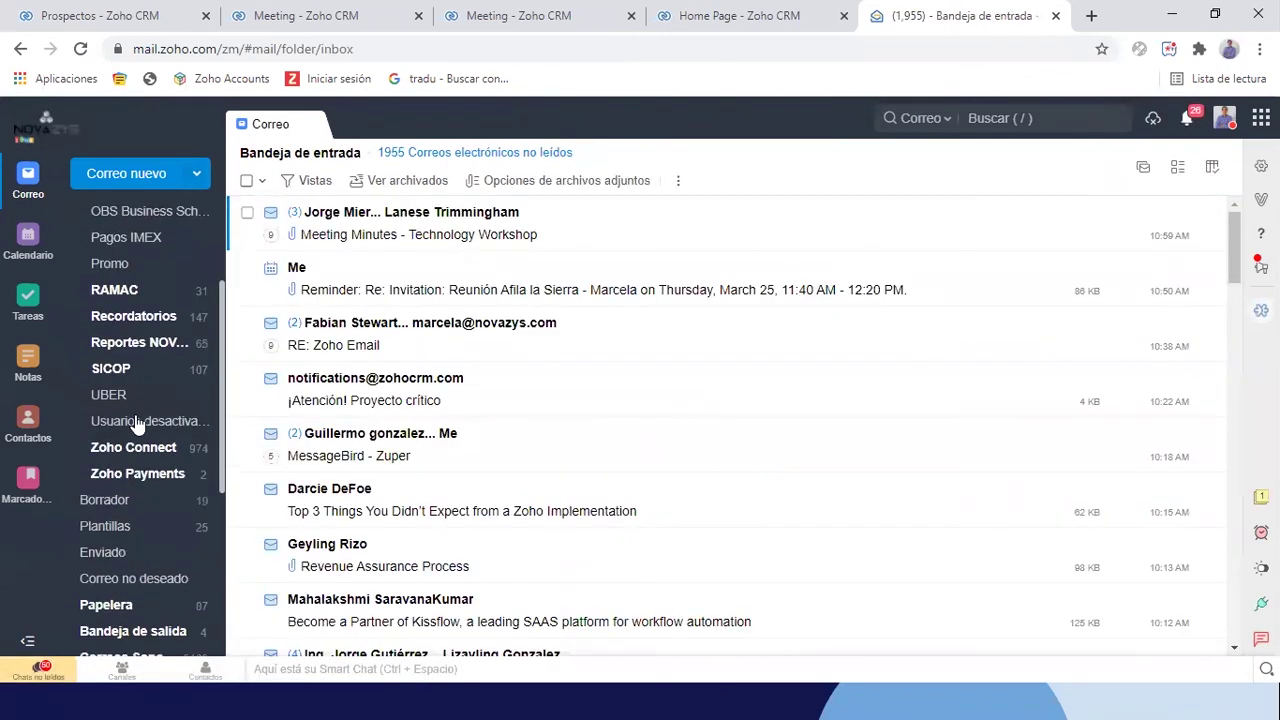
pyautogui.click(133, 432)
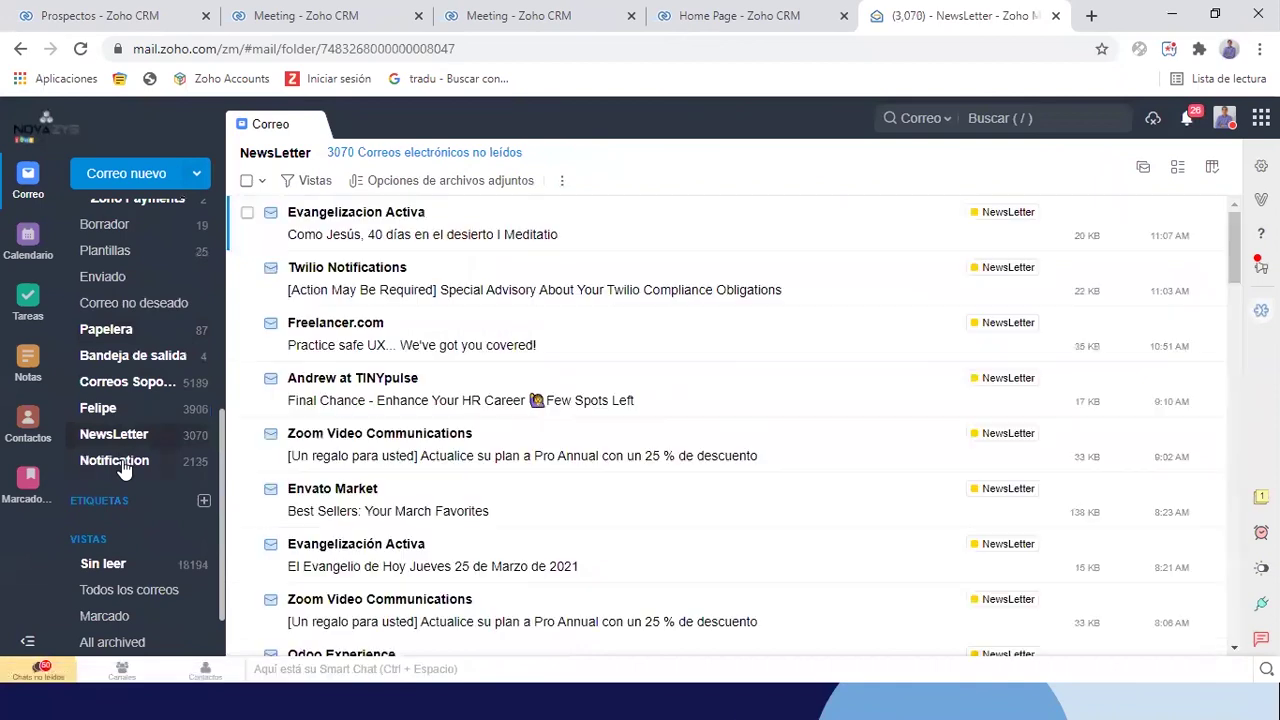
pyautogui.click(118, 462)
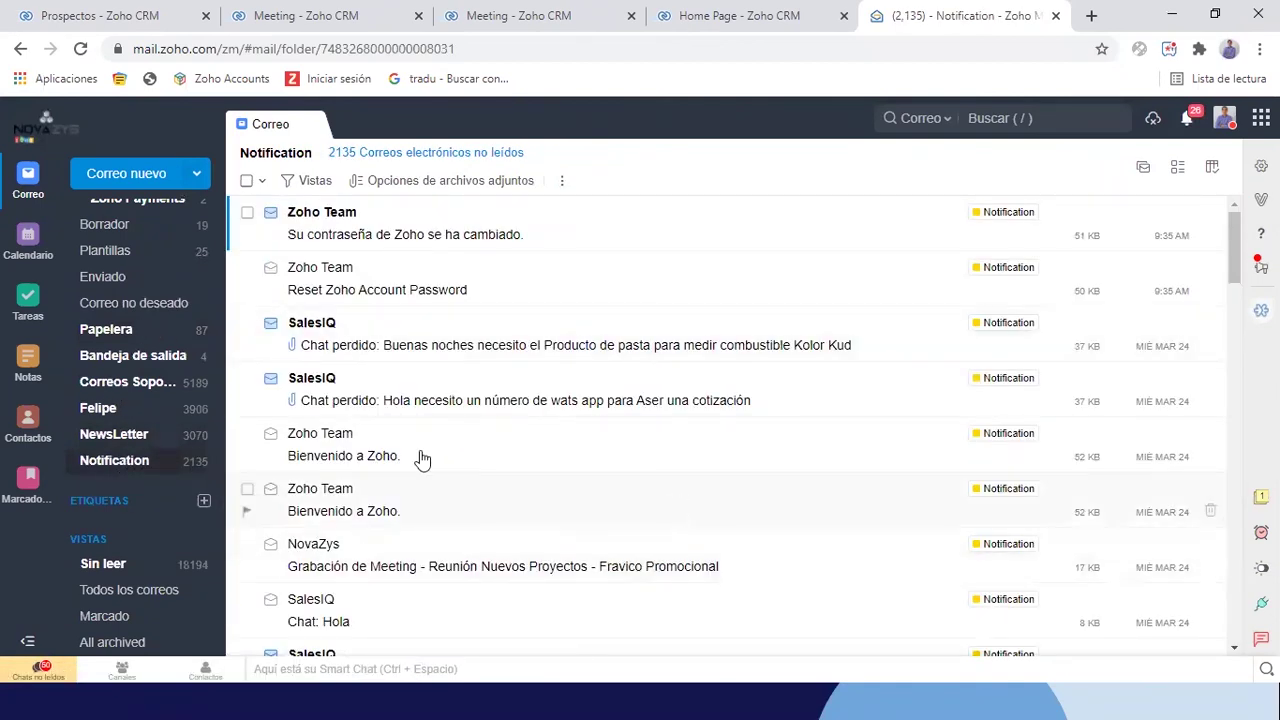
pyautogui.scroll(5, 143, 377)
pyautogui.scroll(-2, 186, 466)
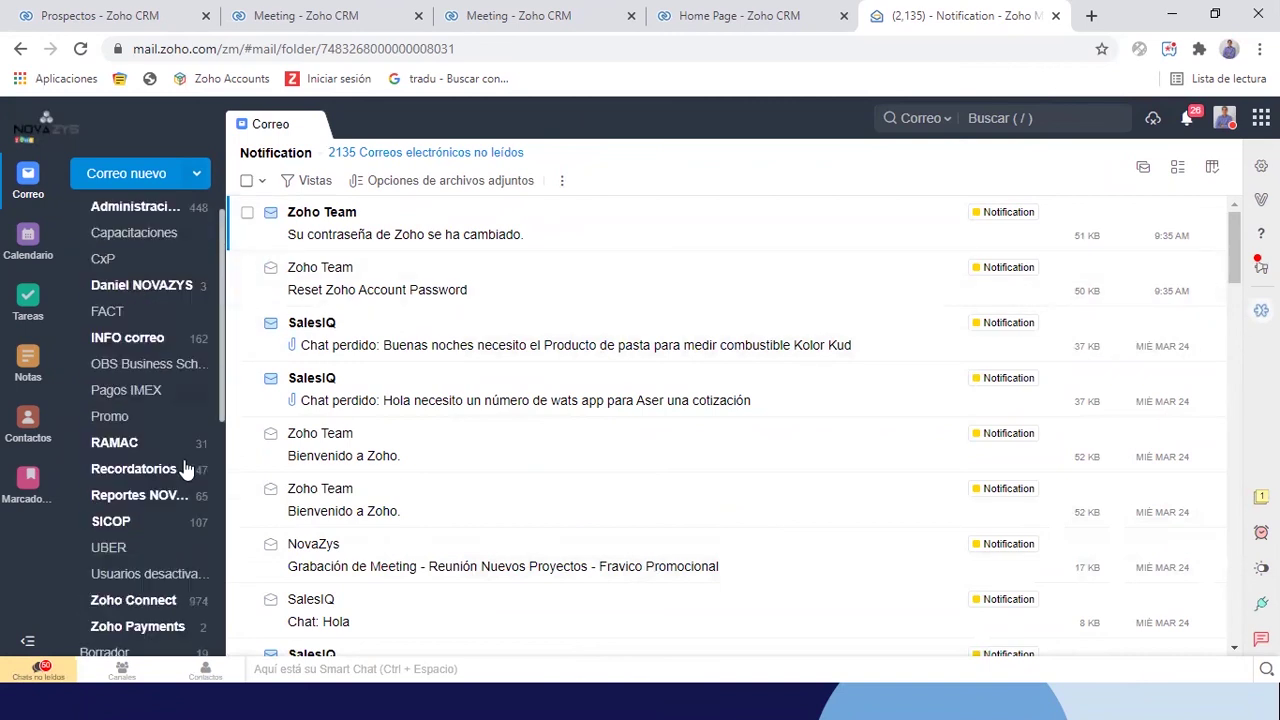
pyautogui.scroll(-3, 150, 518)
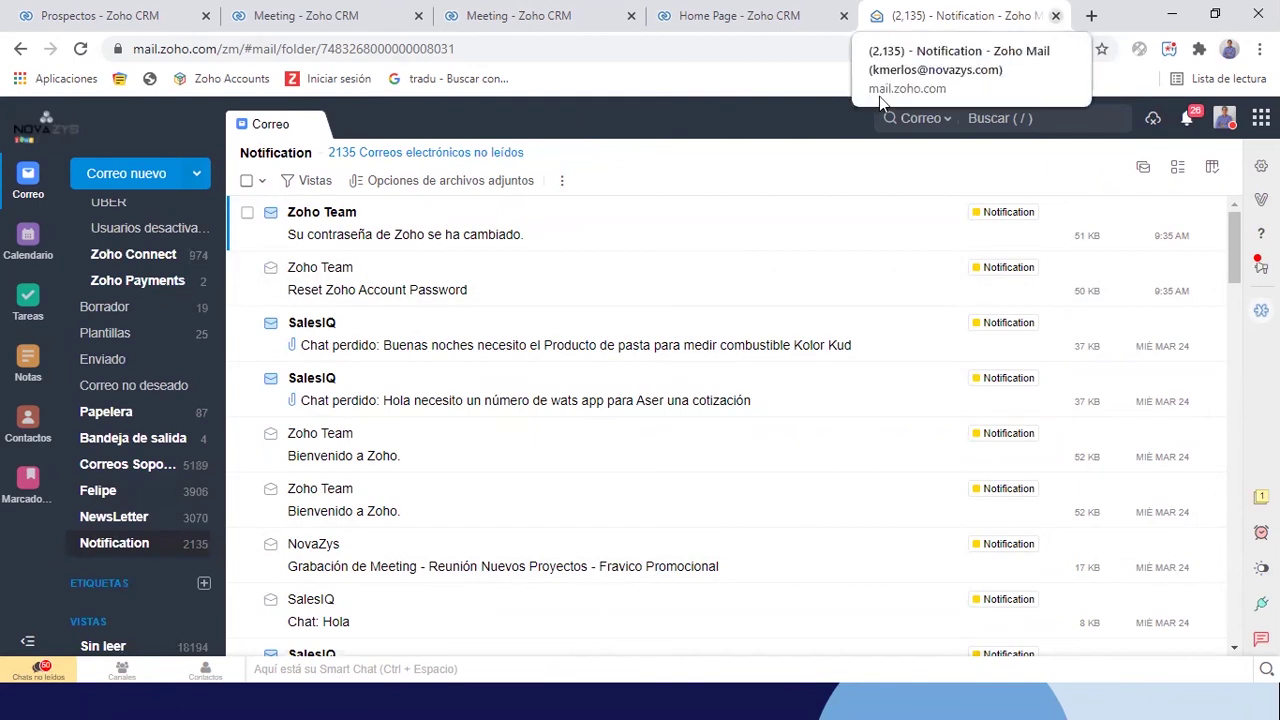
pyautogui.click(1057, 18)
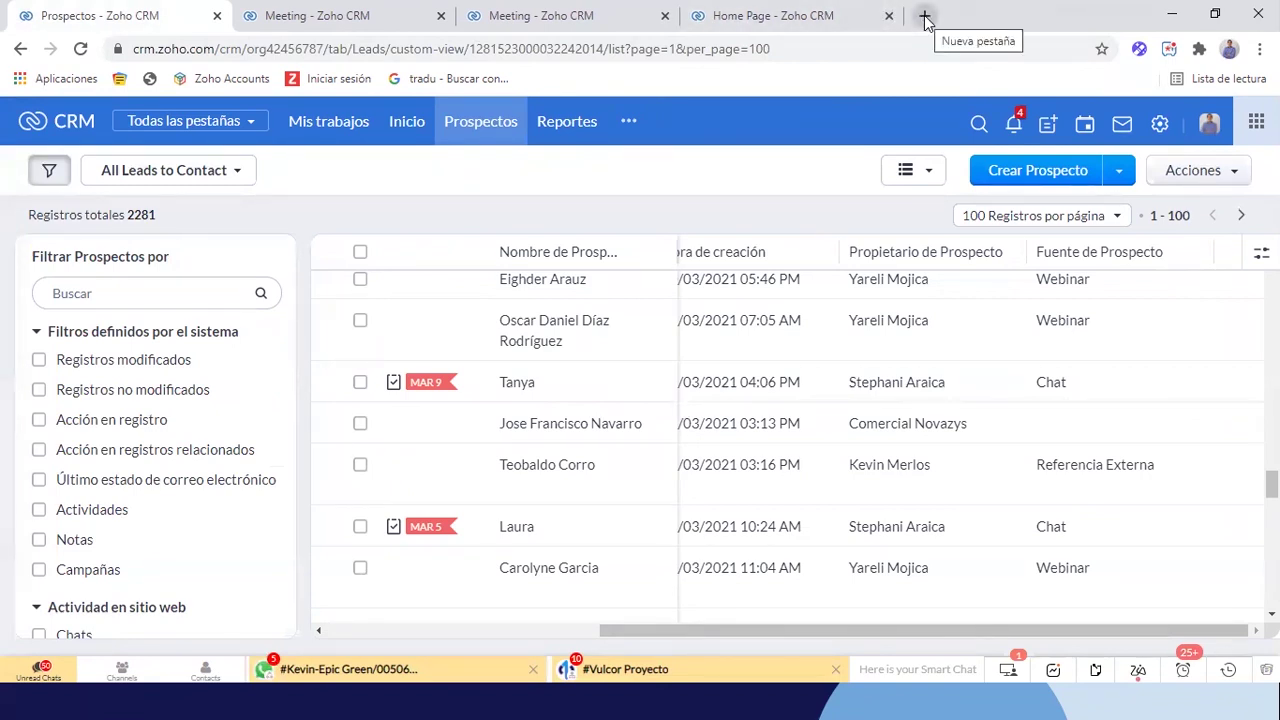
# Go to Reportes and launch Crear informe from Workshop Reports, with Prospectos preselected
pyautogui.click(565, 123)
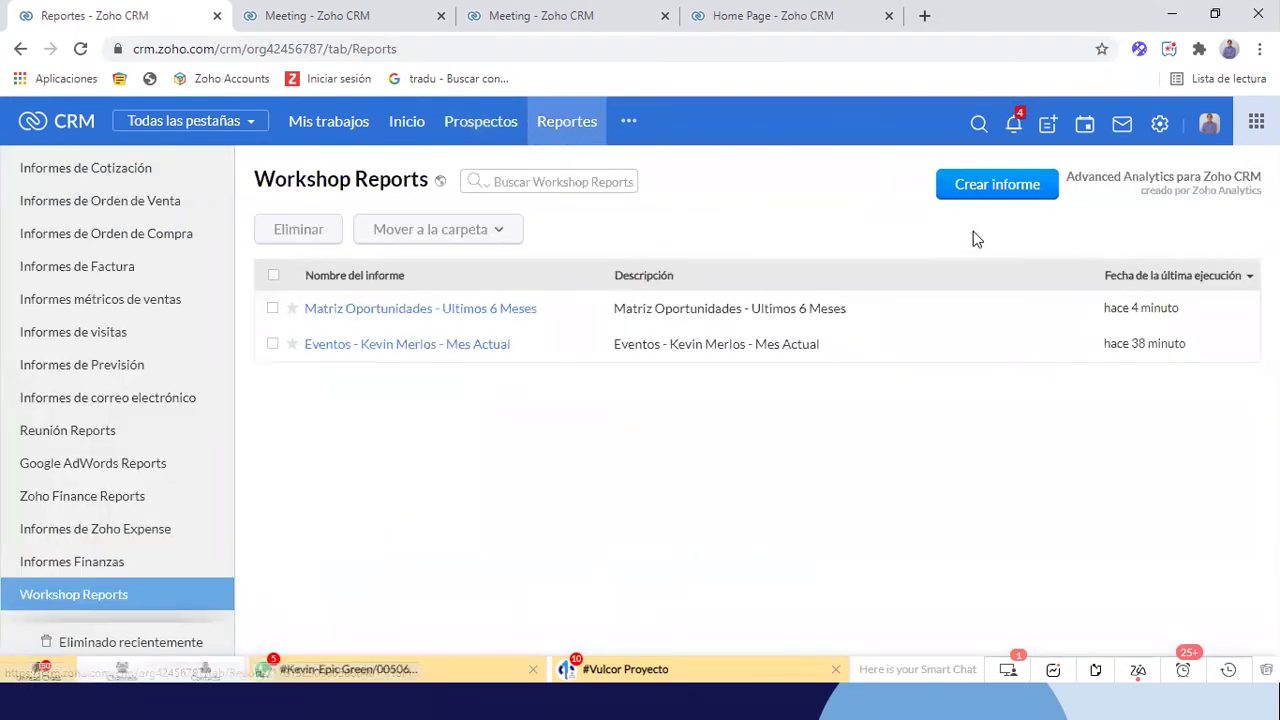
pyautogui.scroll(10, 101, 381)
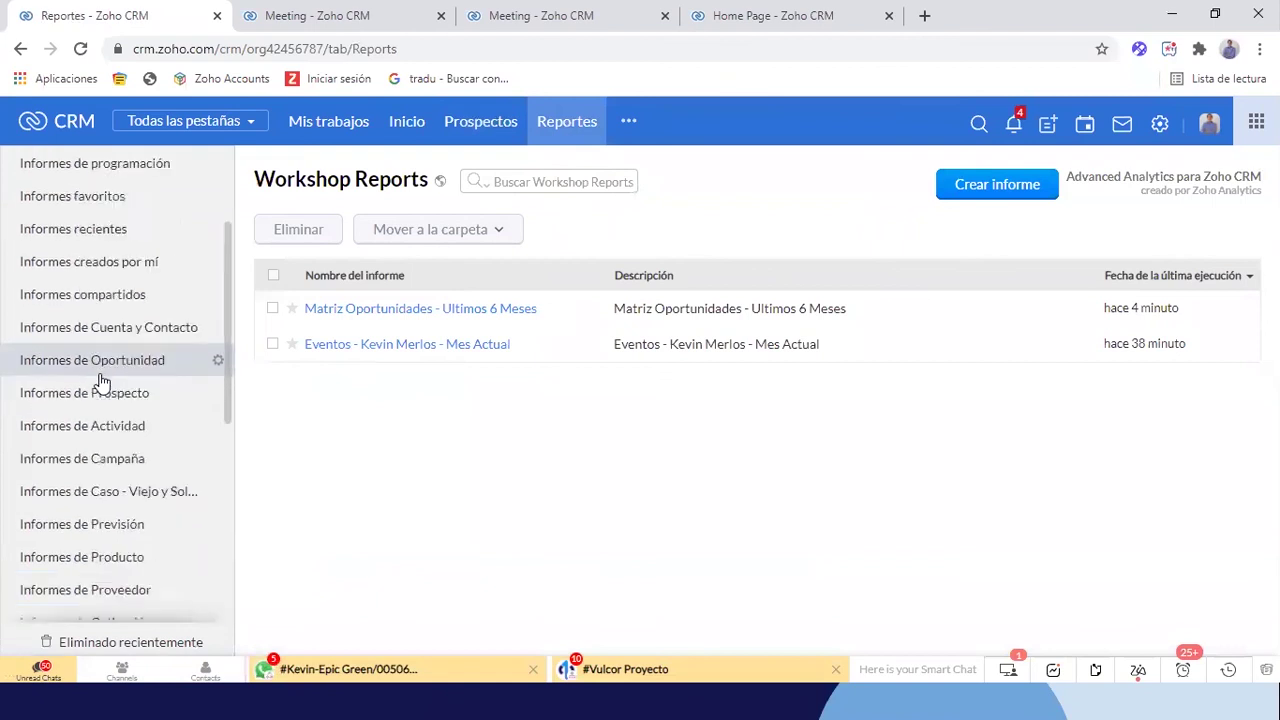
pyautogui.click(966, 182)
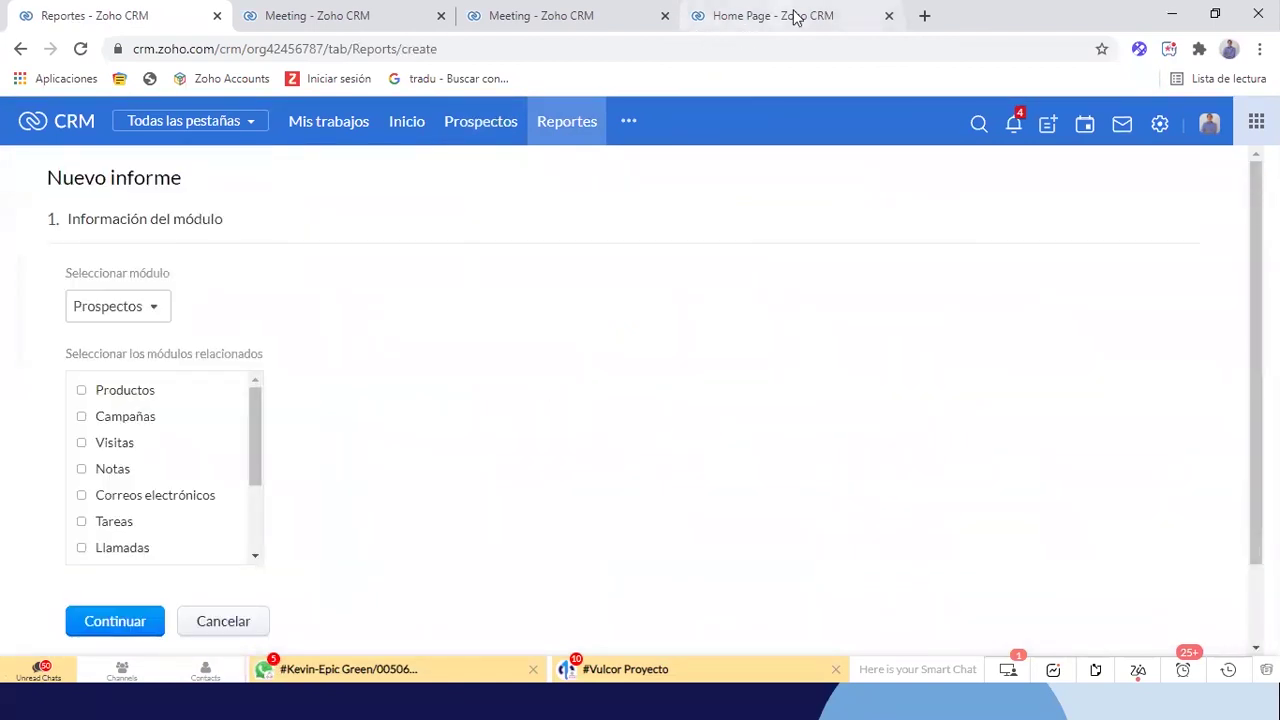
# In the meeting tab, open Analíticas from the other-modules menu to view the Taller CRM dashboard
pyautogui.click(343, 12)
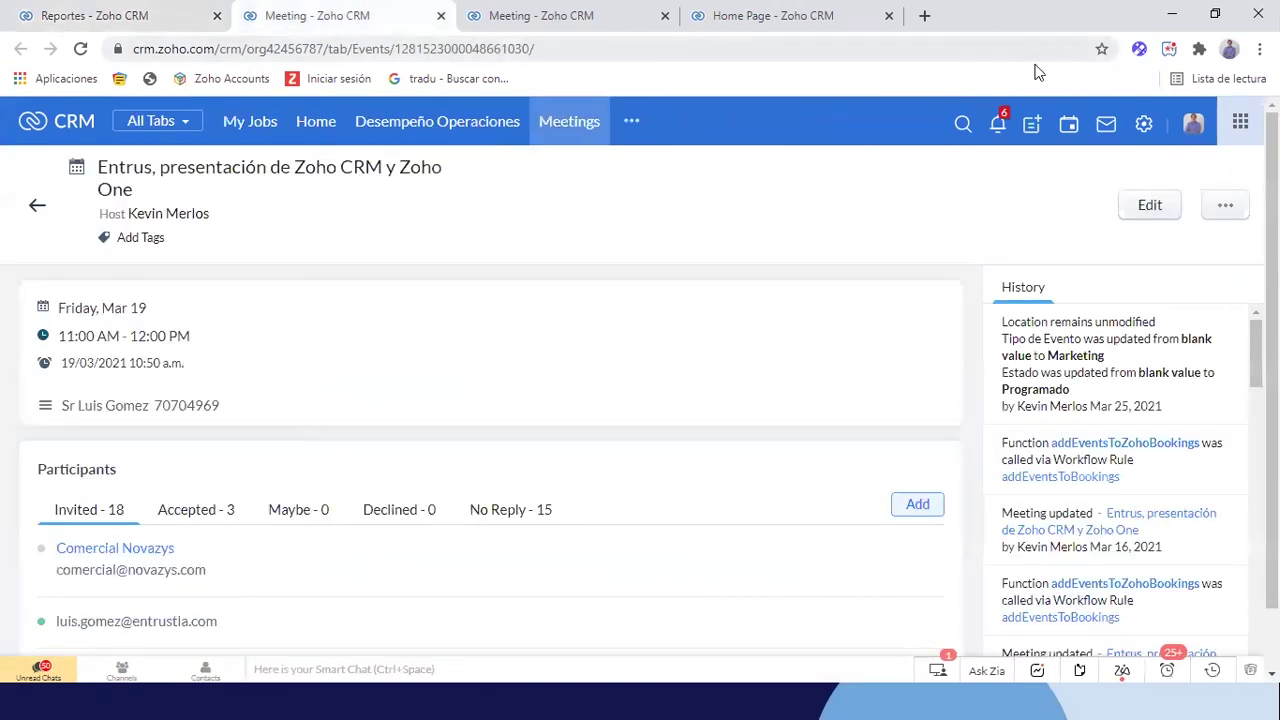
pyautogui.click(633, 122)
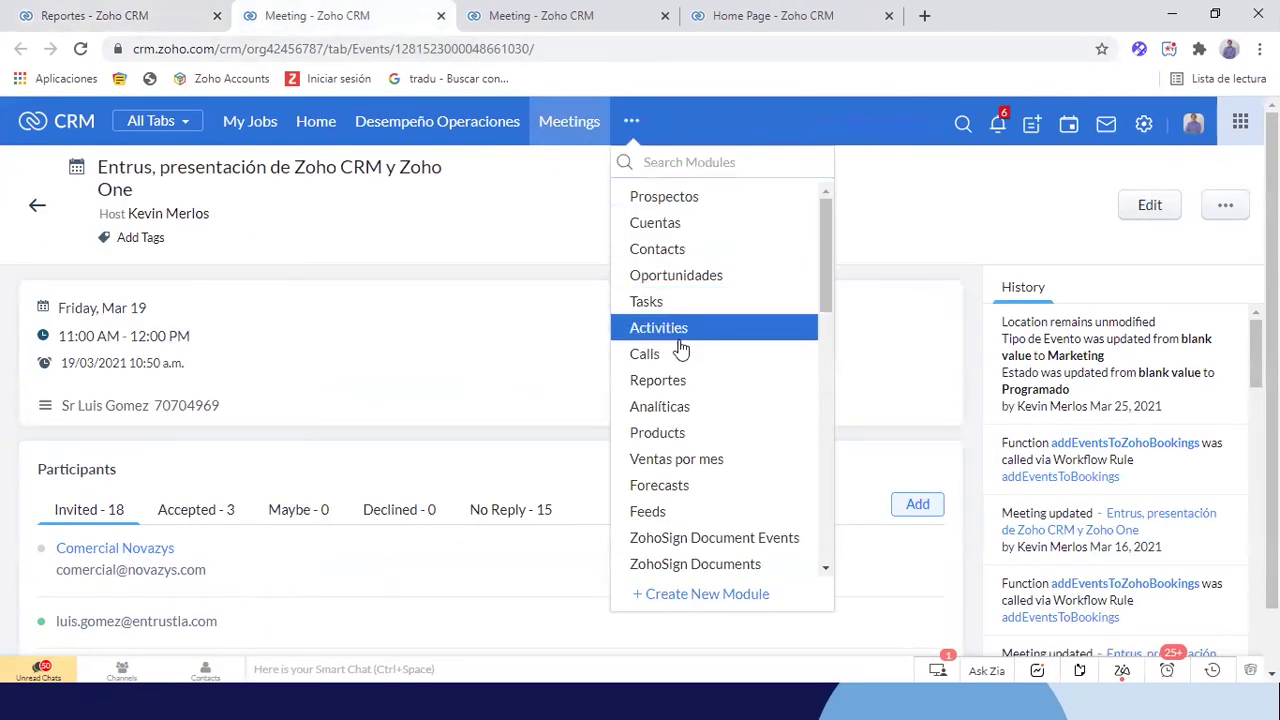
pyautogui.click(665, 408)
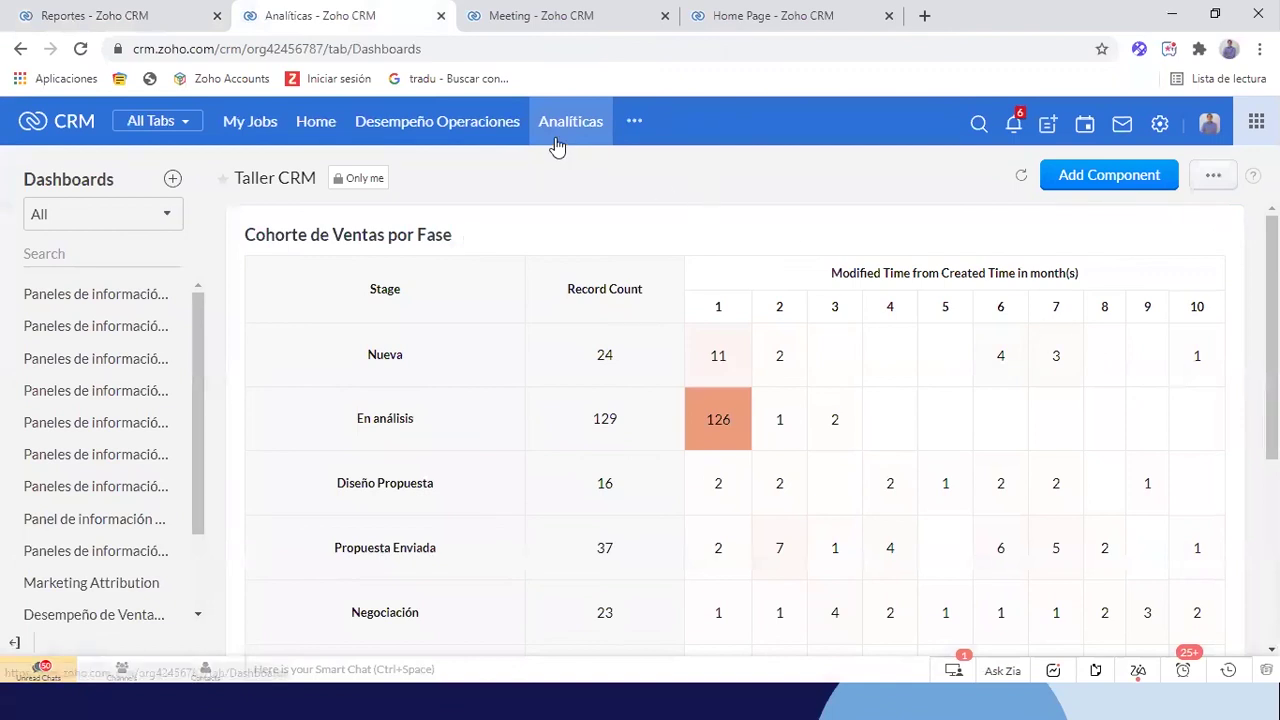
pyautogui.scroll(-1, 655, 378)
pyautogui.scroll(1, 655, 378)
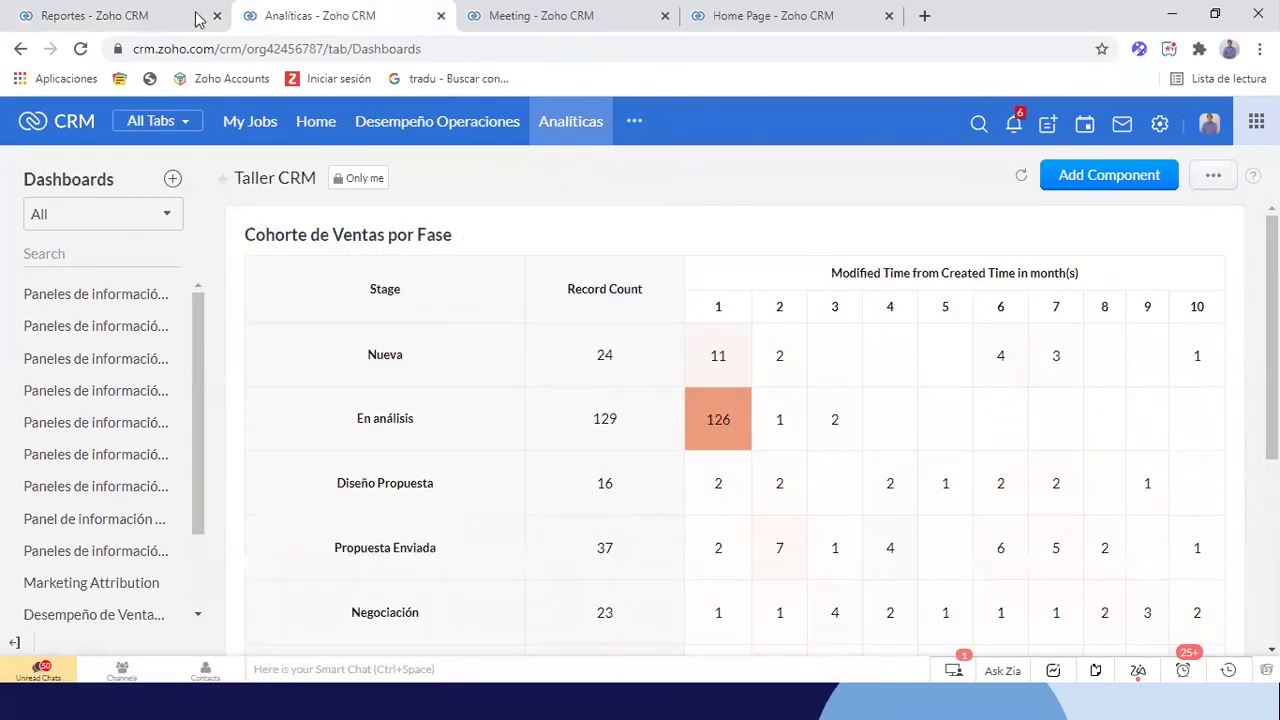
# Return to the Nuevo informe tab and continue with Prospectos as the report module
pyautogui.click(120, 16)
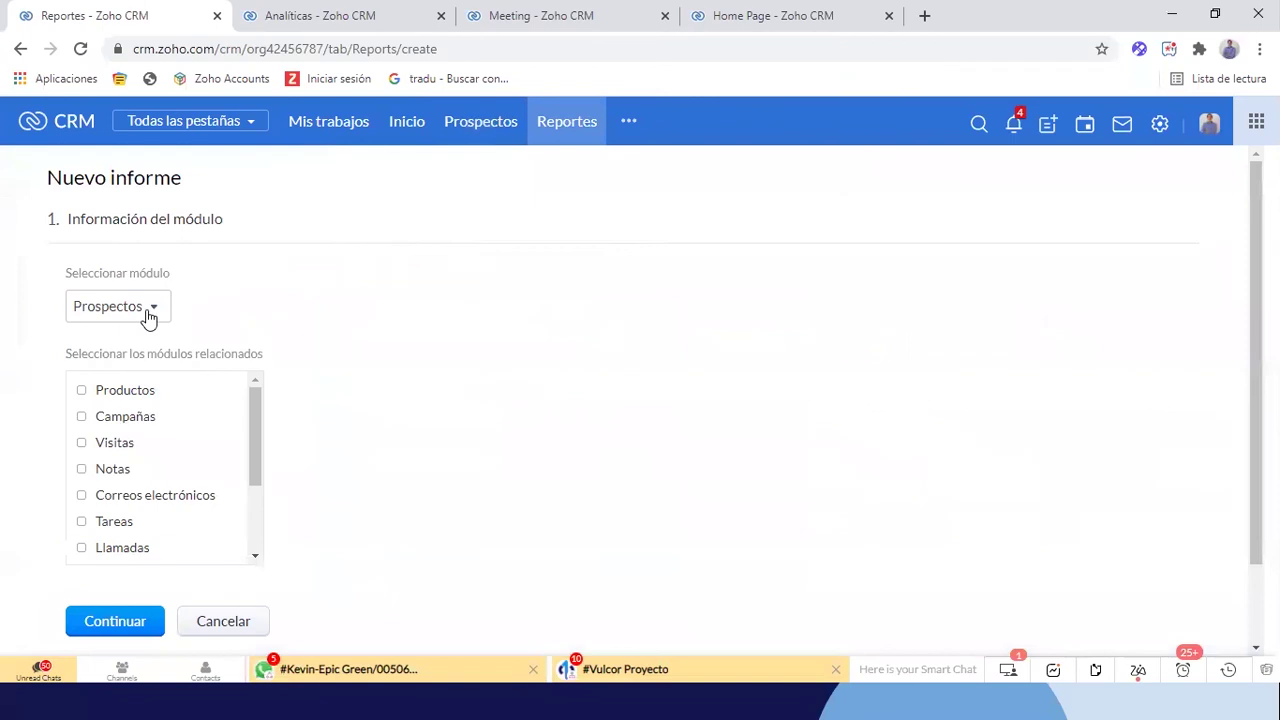
pyautogui.scroll(-2, 105, 523)
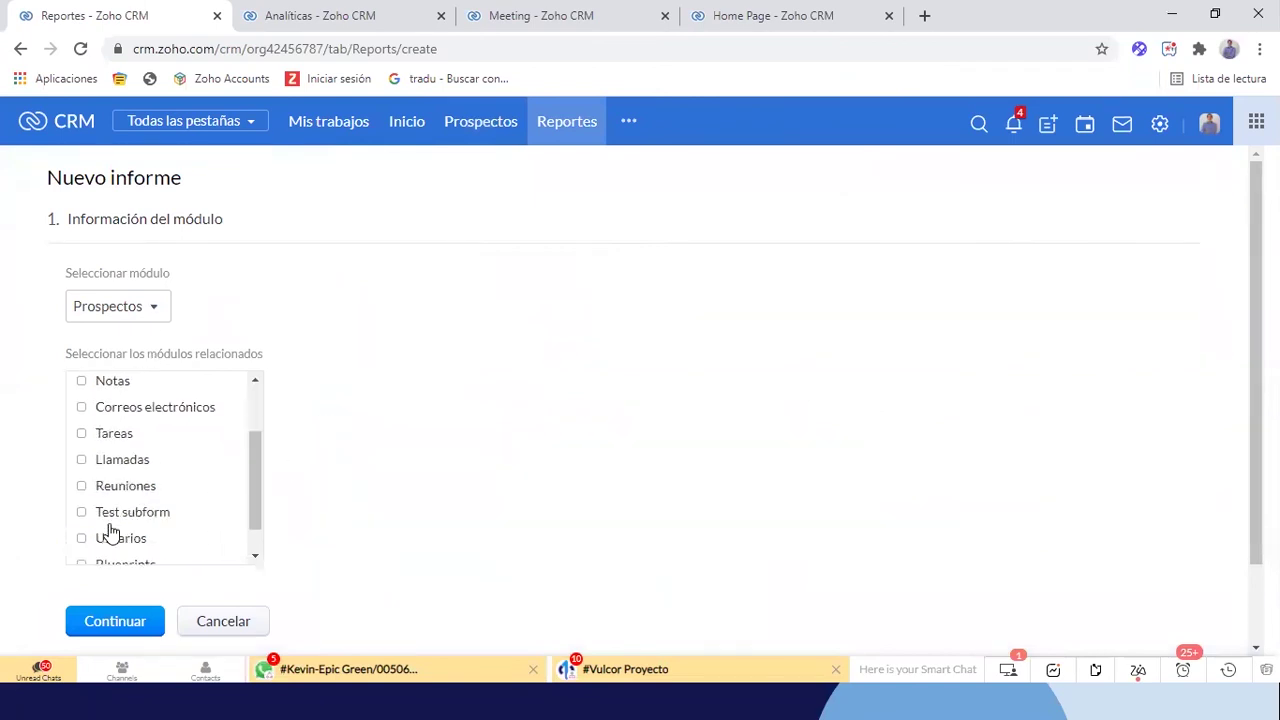
pyautogui.scroll(2, 109, 523)
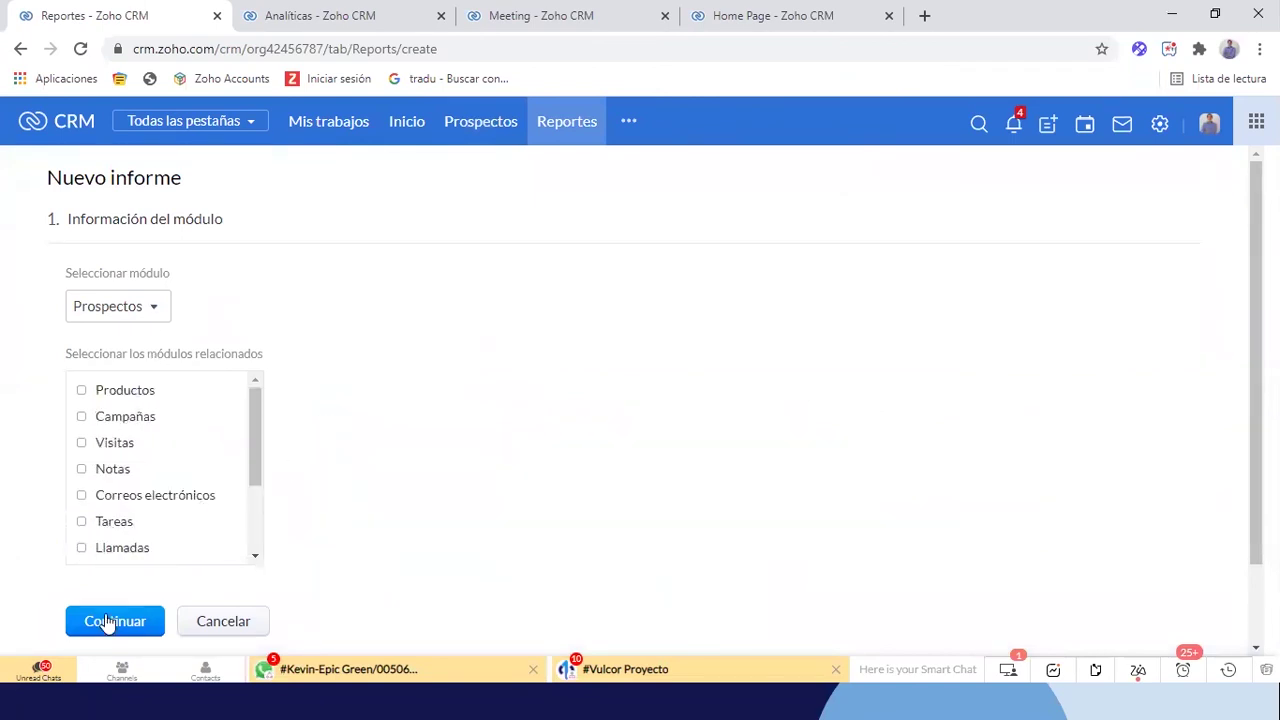
pyautogui.click(108, 621)
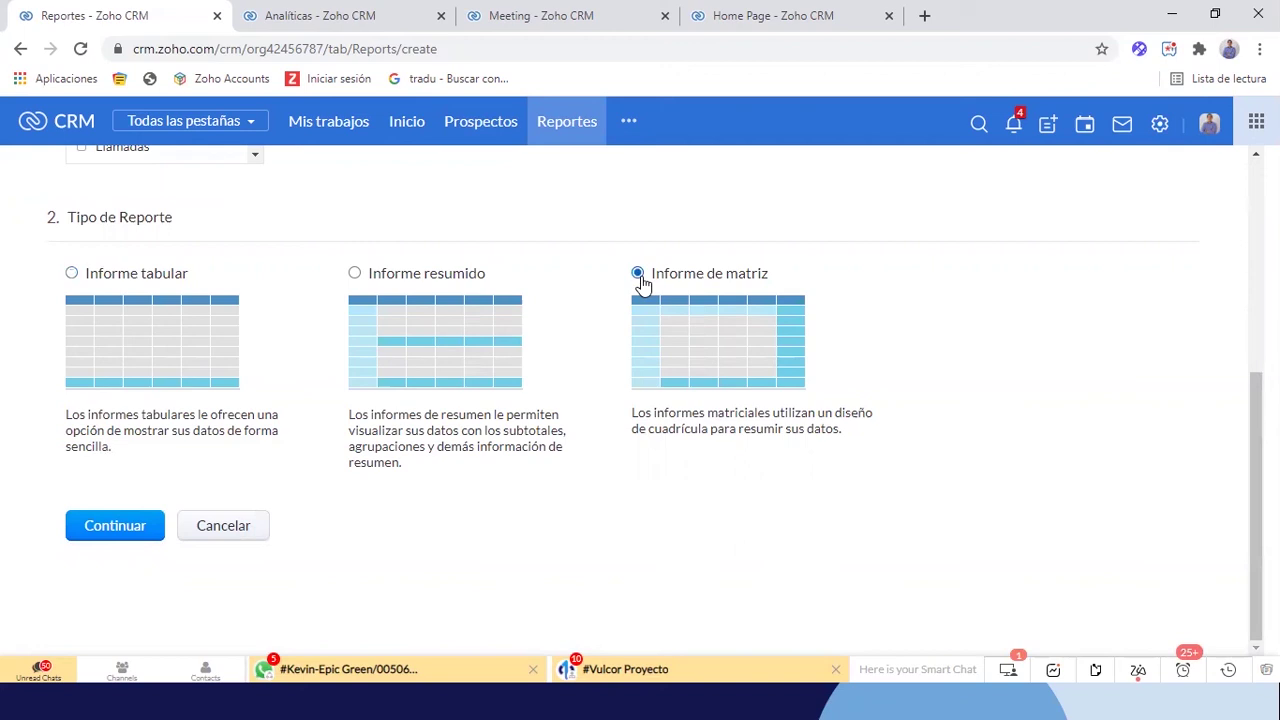
# Choose Informe de matriz, rows by Fuente de Prospecto, columns by Hora de creación grouped by Mes y año
pyautogui.click(133, 527)
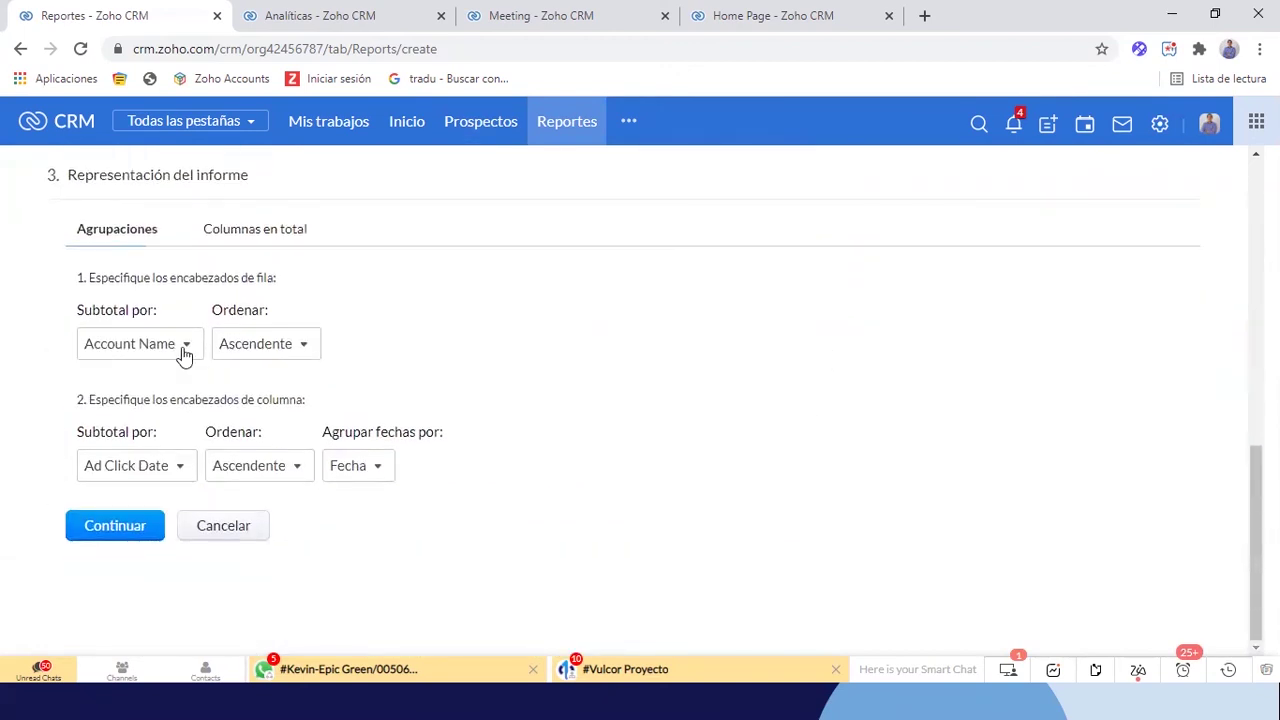
pyautogui.click(184, 350)
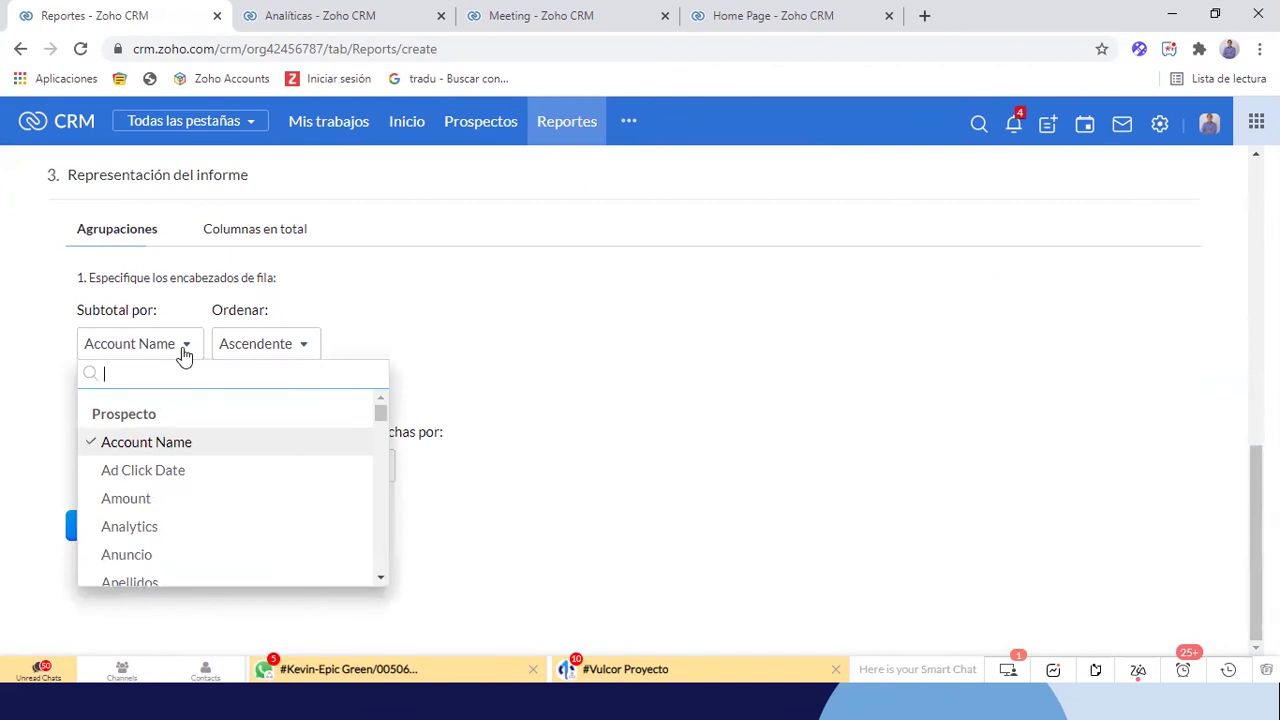
pyautogui.write('fu')
pyautogui.click(165, 442)
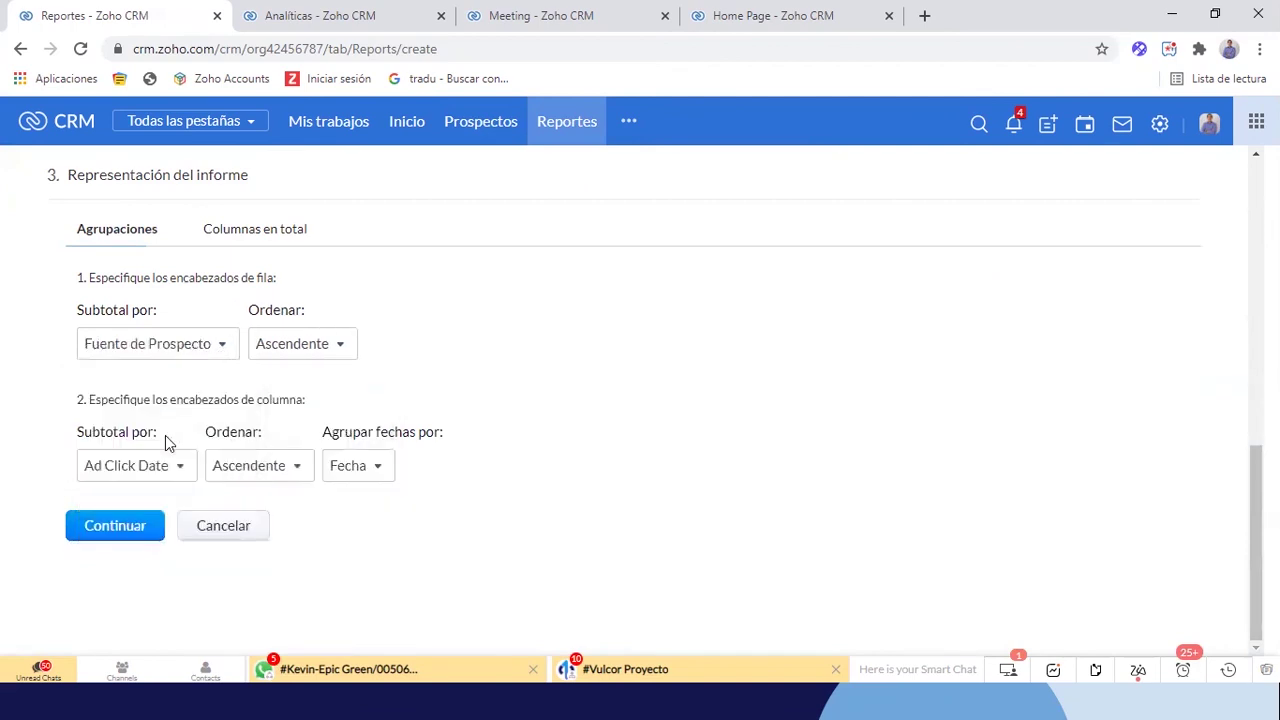
pyautogui.click(148, 470)
pyautogui.write('cre')
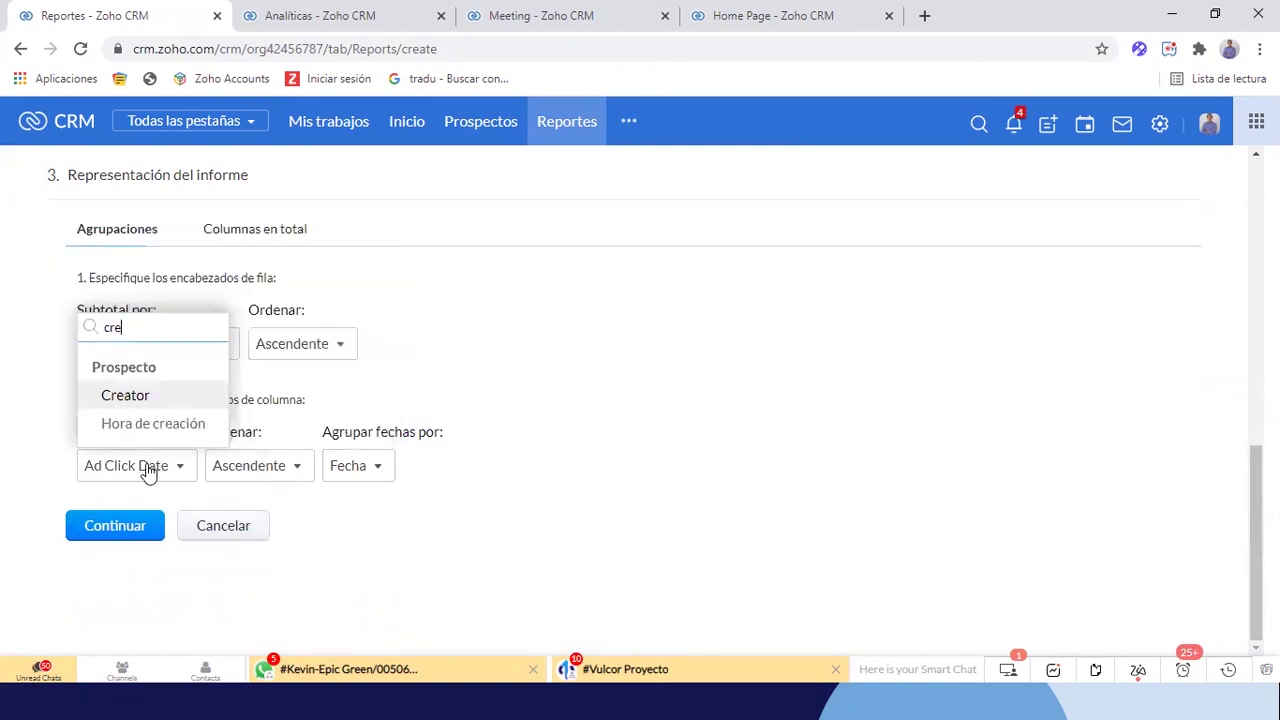
pyautogui.click(165, 424)
pyautogui.click(370, 470)
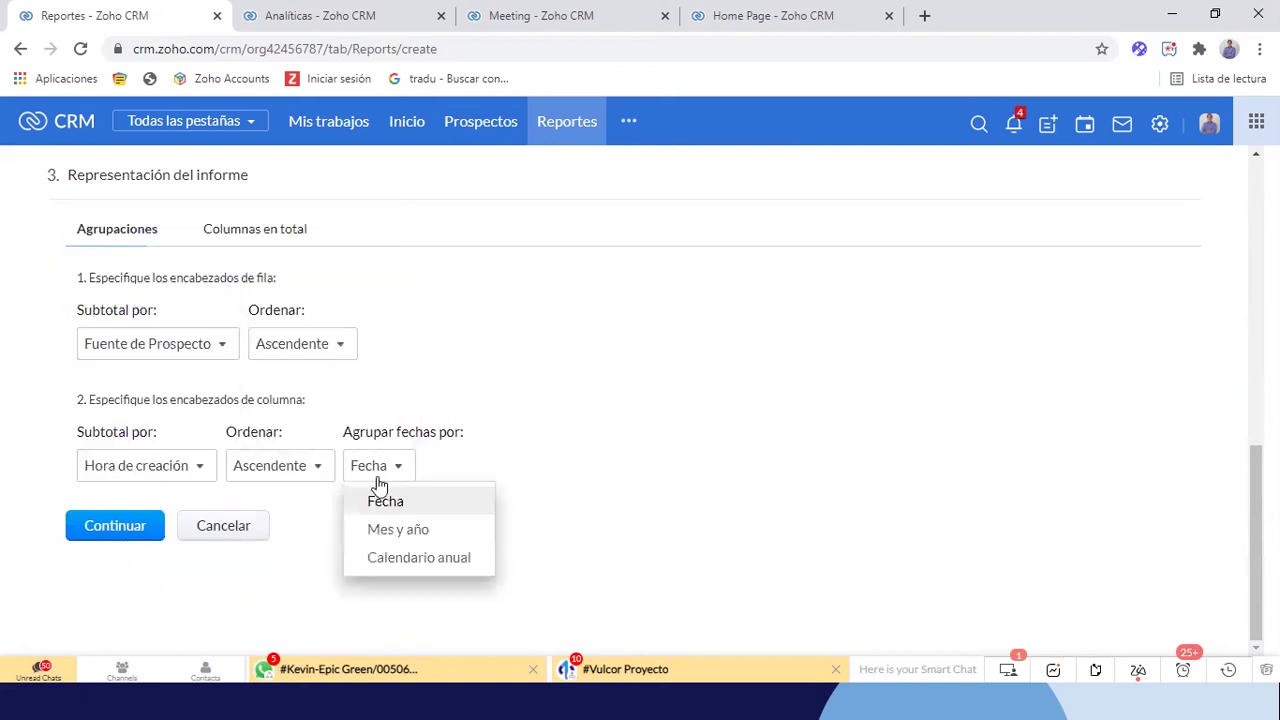
pyautogui.click(414, 532)
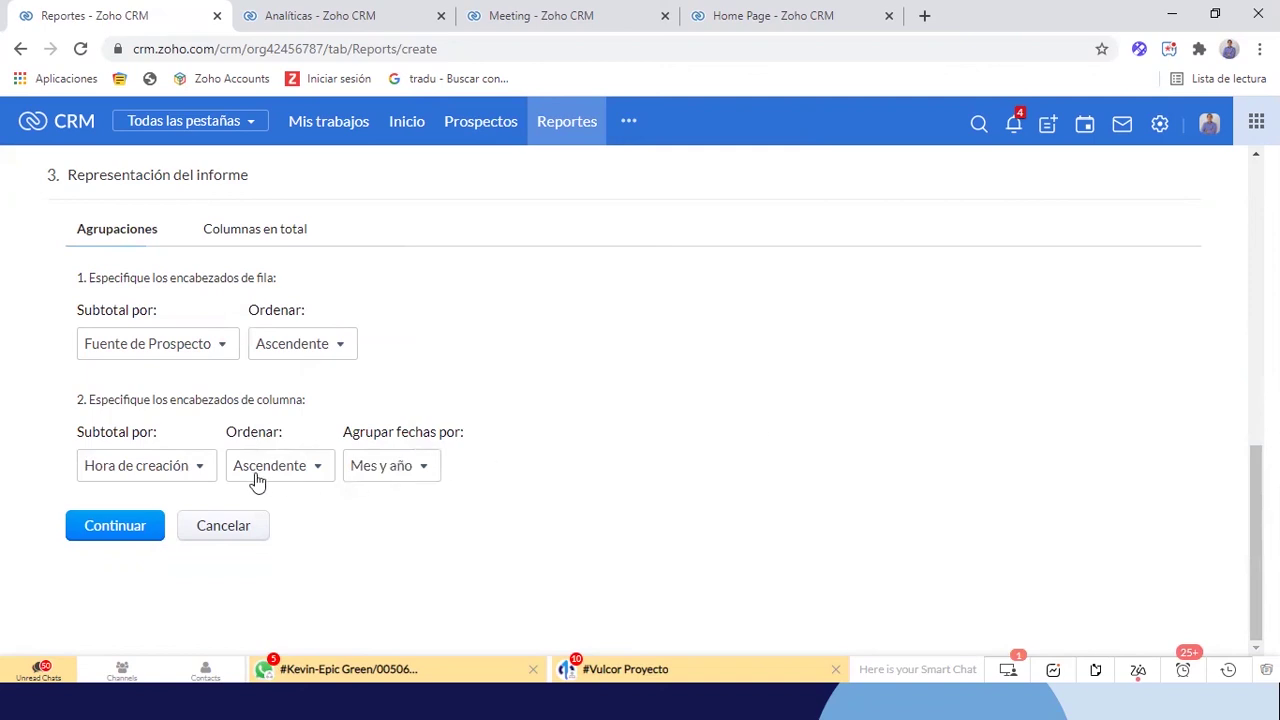
# Dismiss the total-column alert and set the matrix total to Suma of Cantidad de registros
pyautogui.click(148, 526)
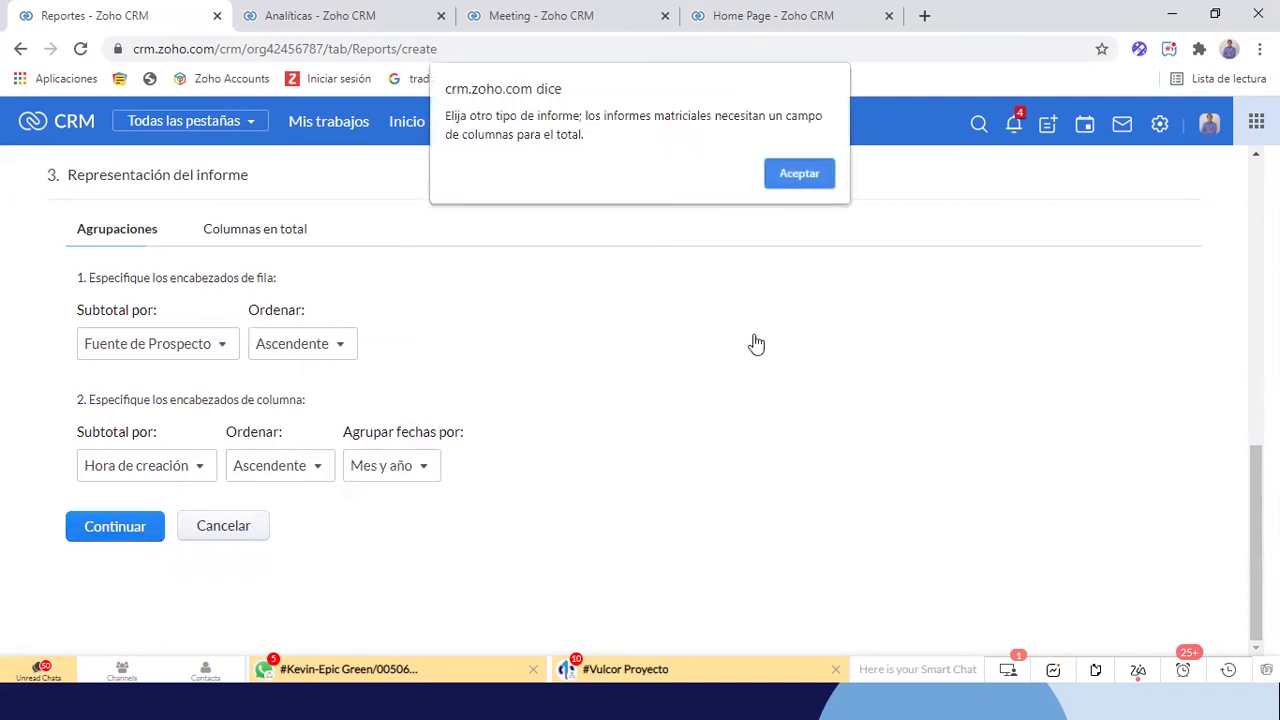
pyautogui.click(796, 176)
pyautogui.click(256, 227)
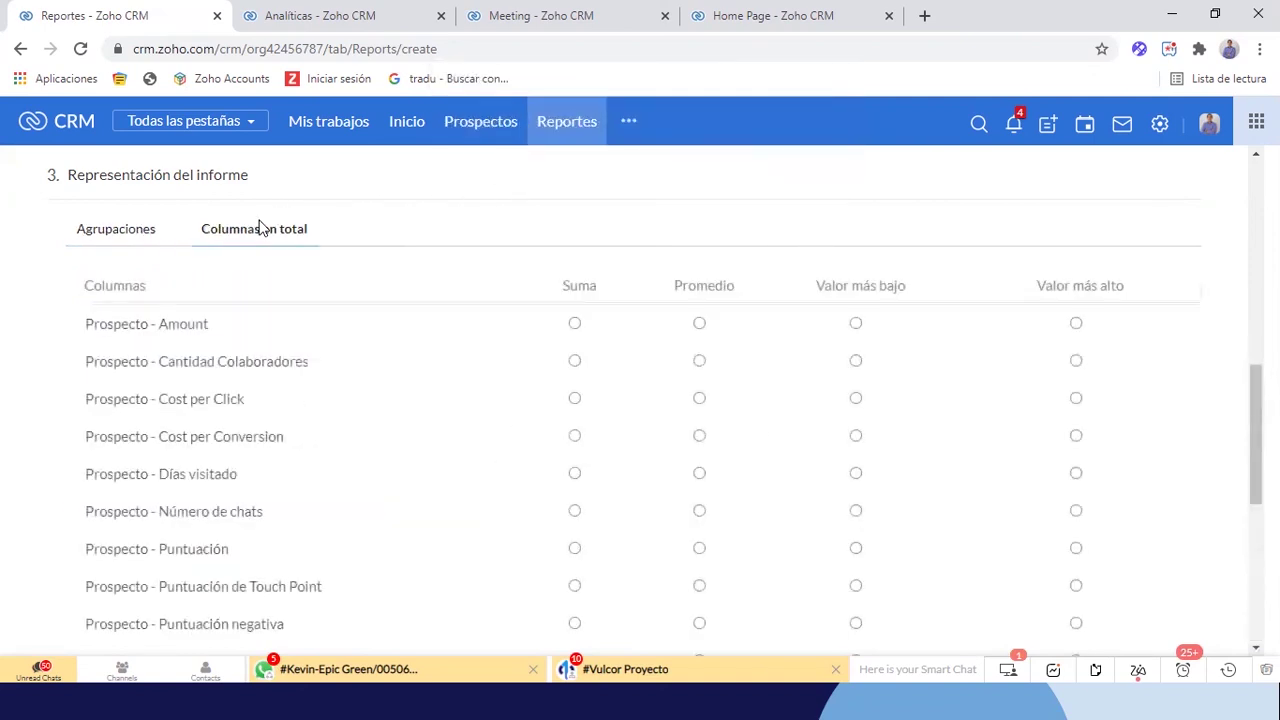
pyautogui.scroll(-5, 478, 437)
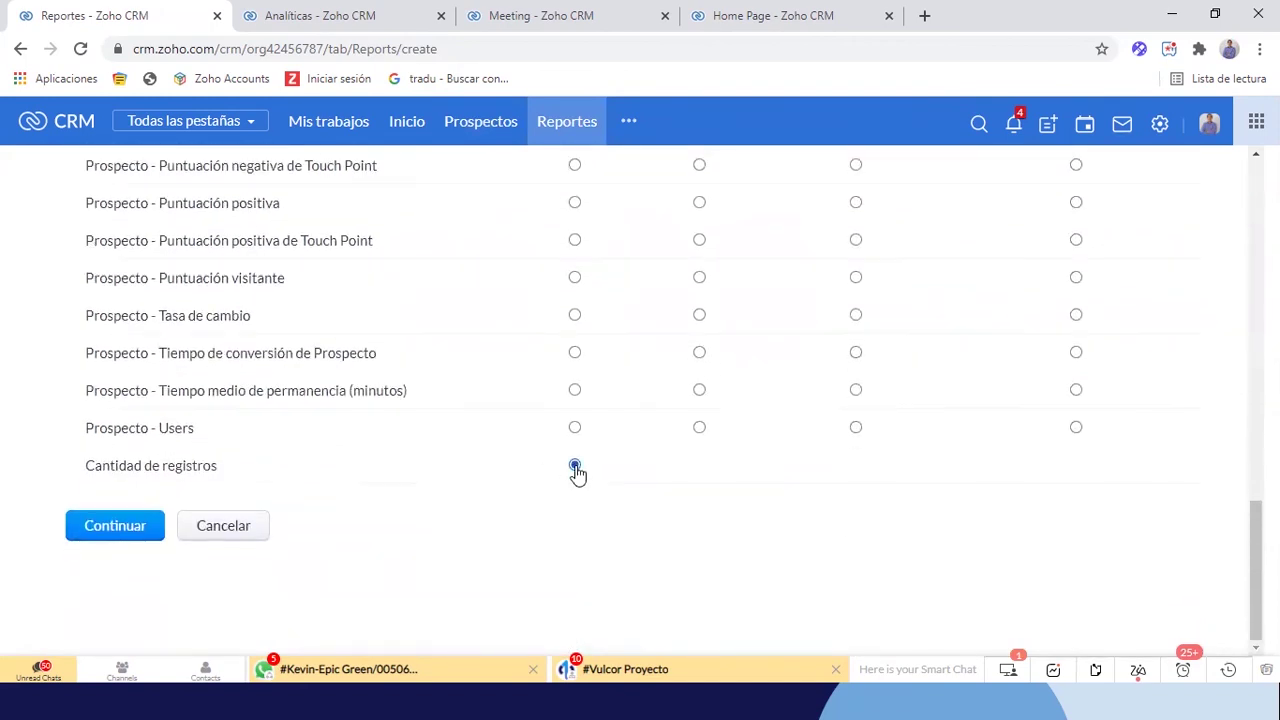
pyautogui.scroll(10, 577, 473)
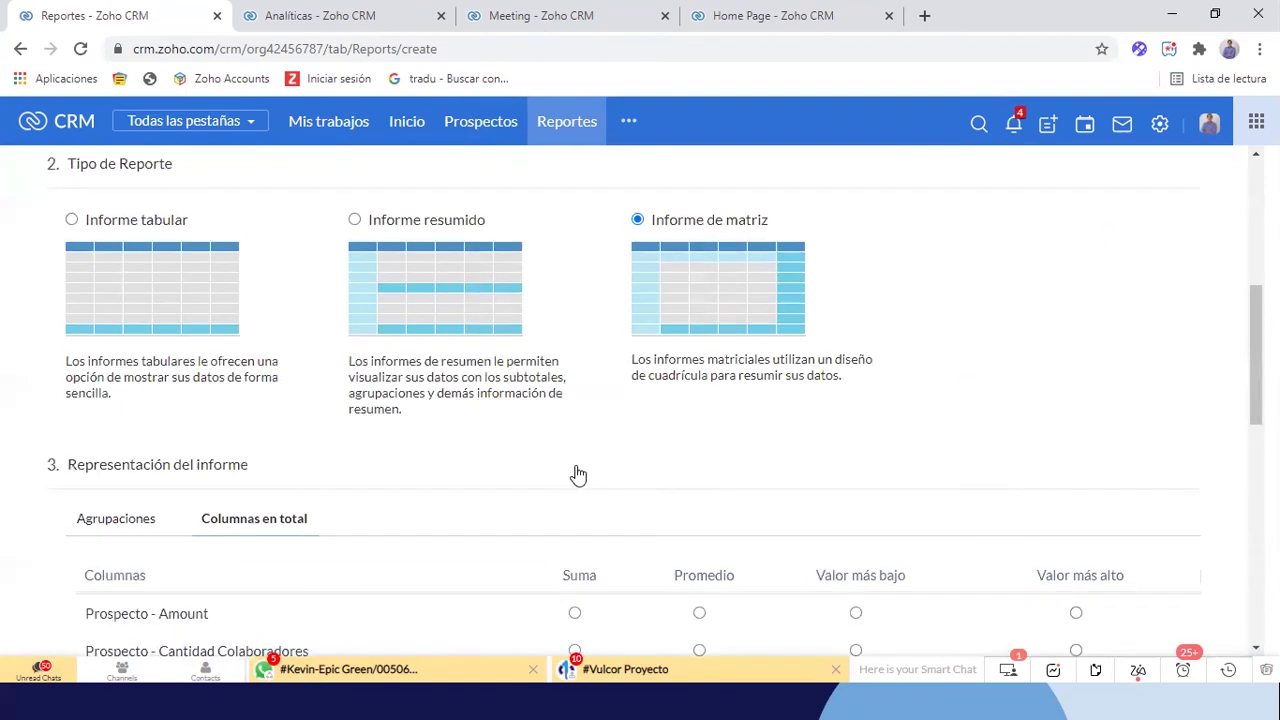
pyautogui.scroll(-10, 577, 475)
# Add a standard filter on the Prospecto Hora de creación field
pyautogui.click(105, 538)
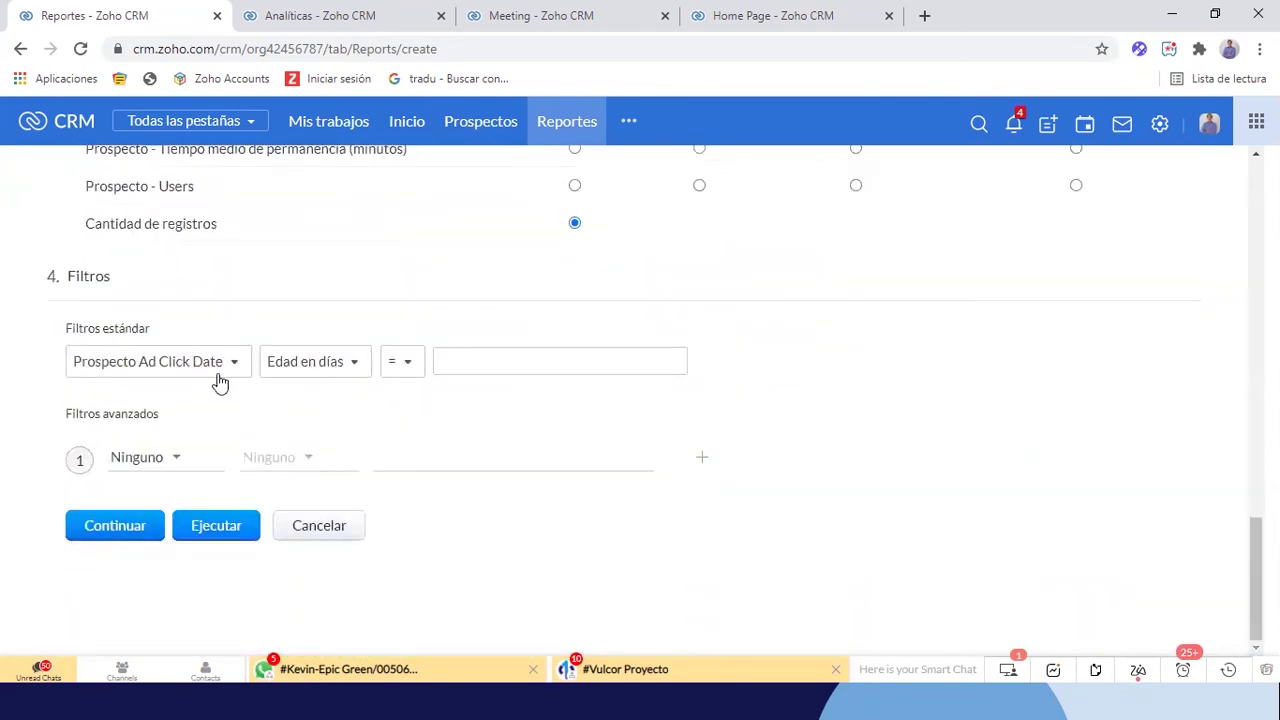
pyautogui.click(218, 372)
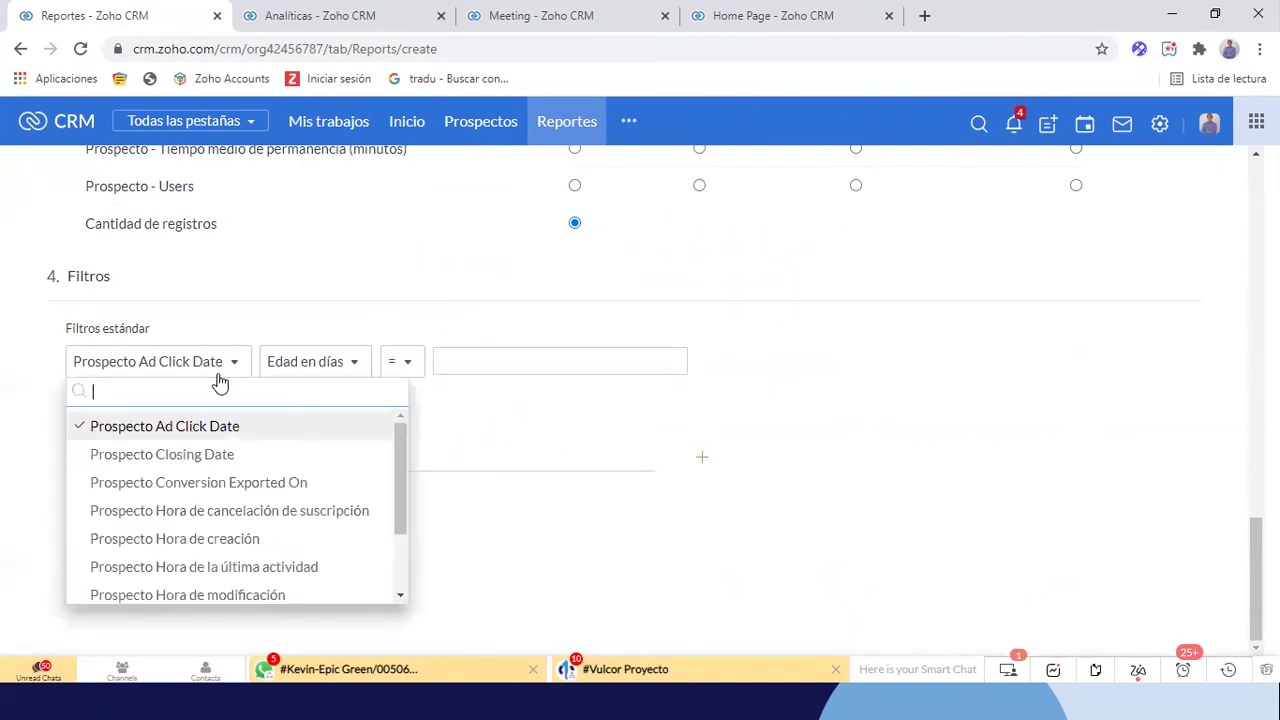
pyautogui.write('cre')
pyautogui.click(200, 428)
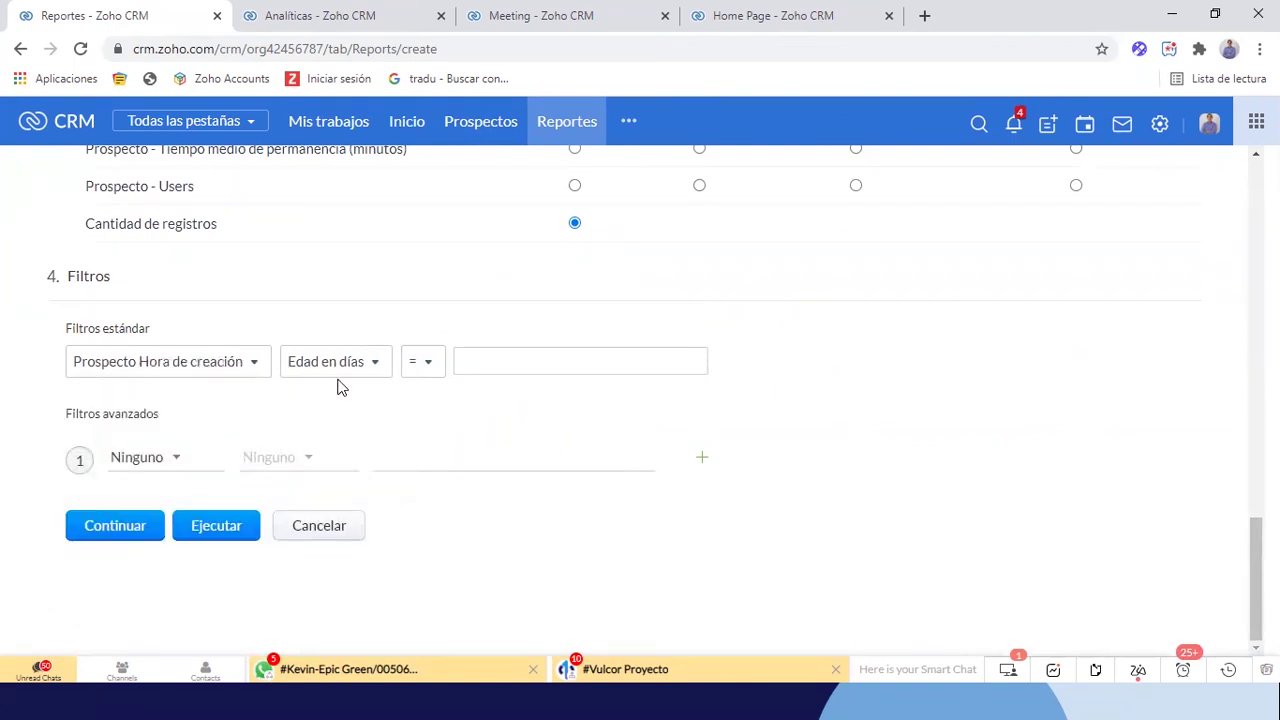
# Limit the filter to Últimos 6 Meses (01/09/2020–31/03/2021) and continue to basic information
pyautogui.click(360, 376)
pyautogui.scroll(-10, 366, 527)
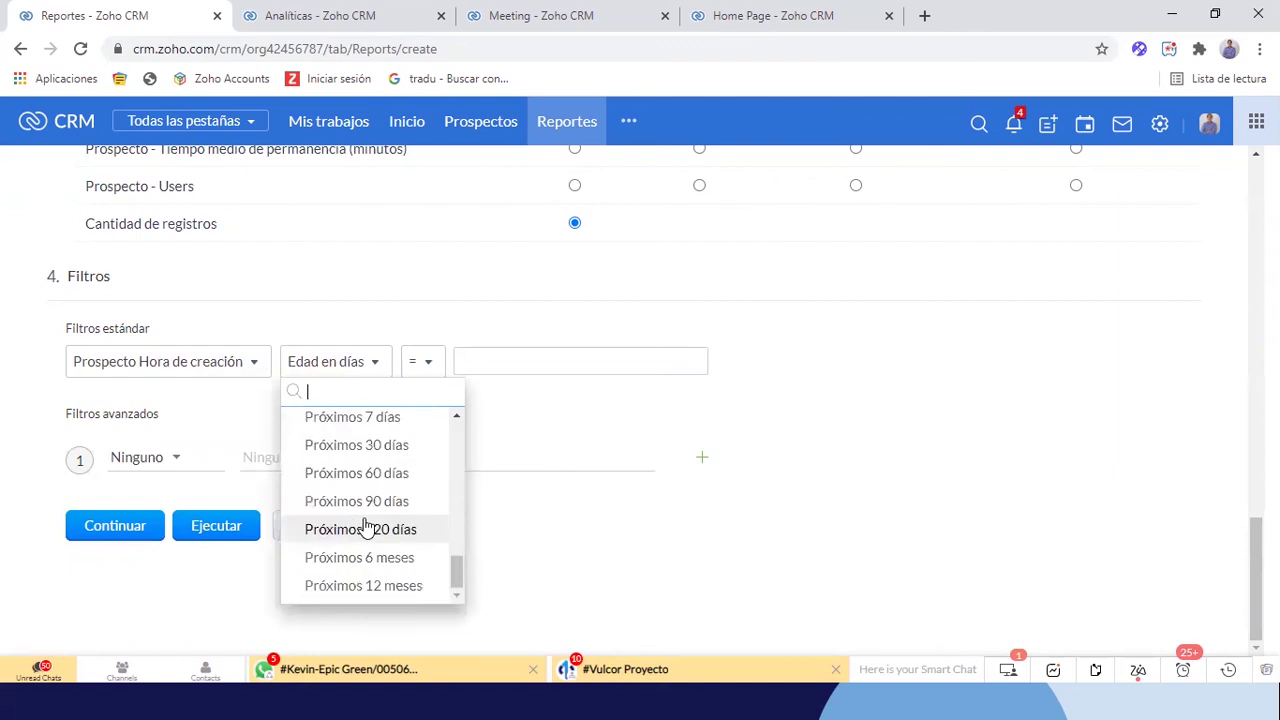
pyautogui.scroll(5, 407, 507)
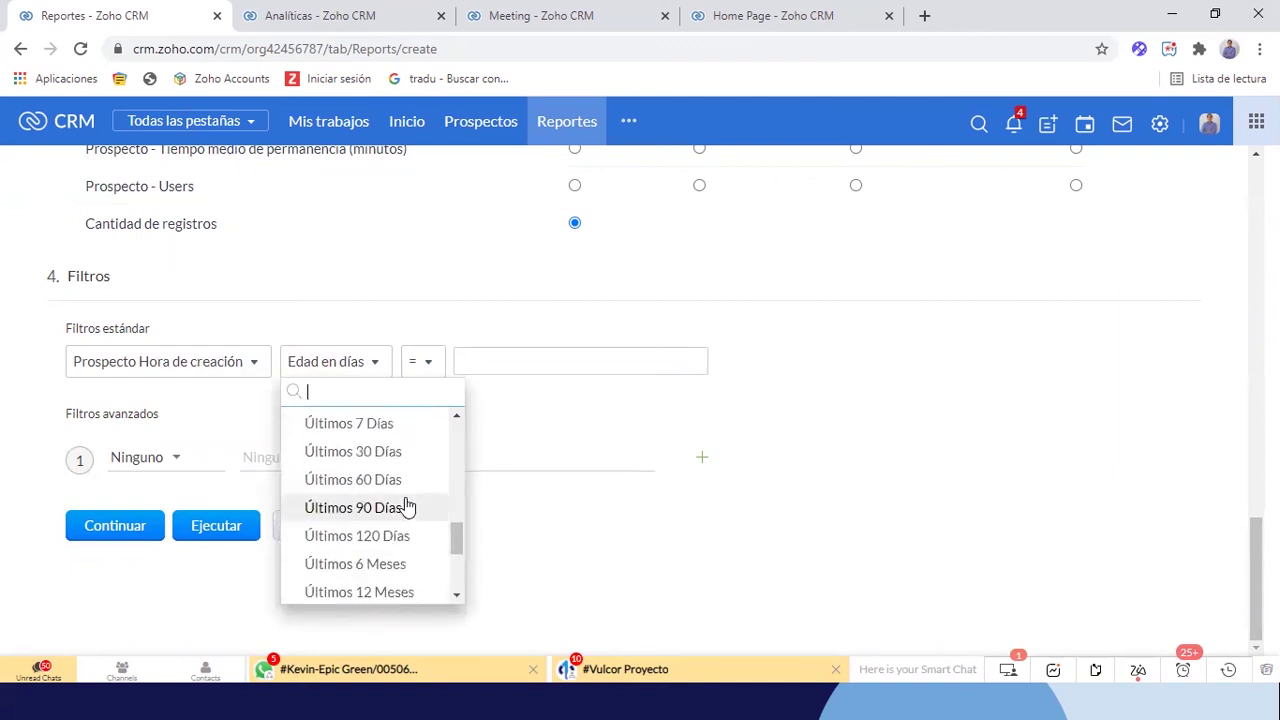
pyautogui.scroll(1, 407, 507)
pyautogui.scroll(-4, 407, 507)
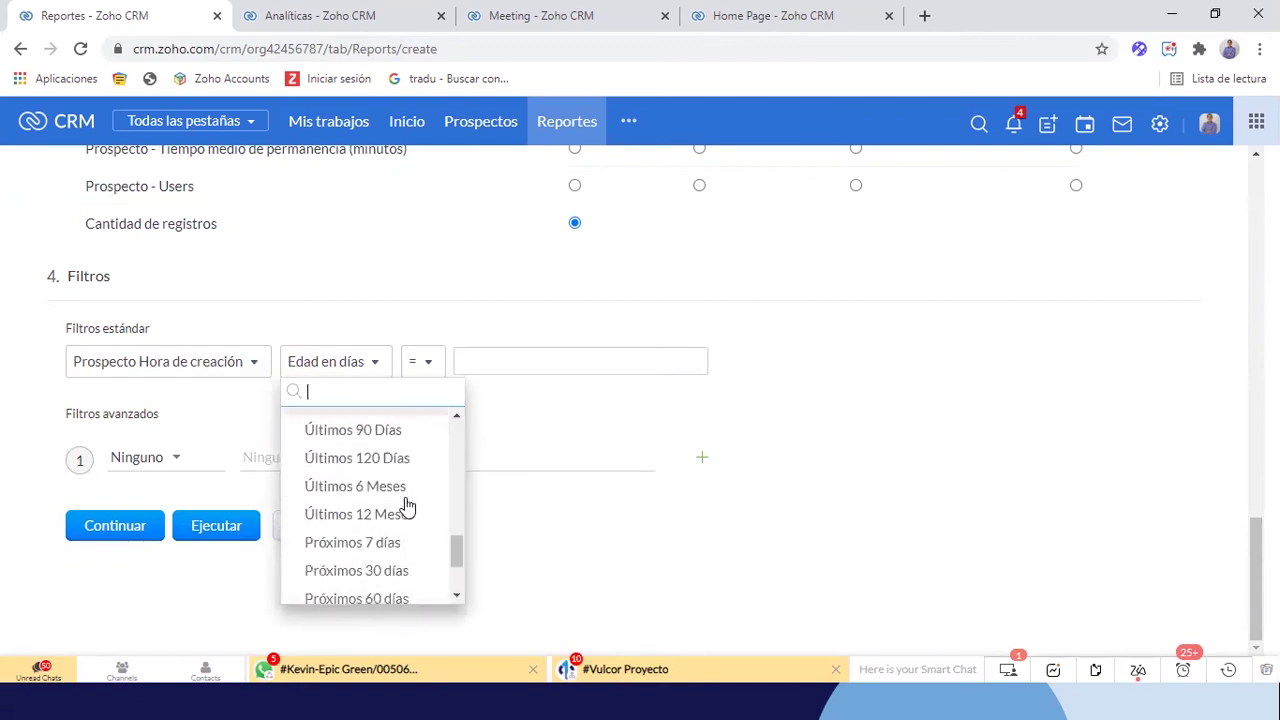
pyautogui.scroll(-1, 407, 507)
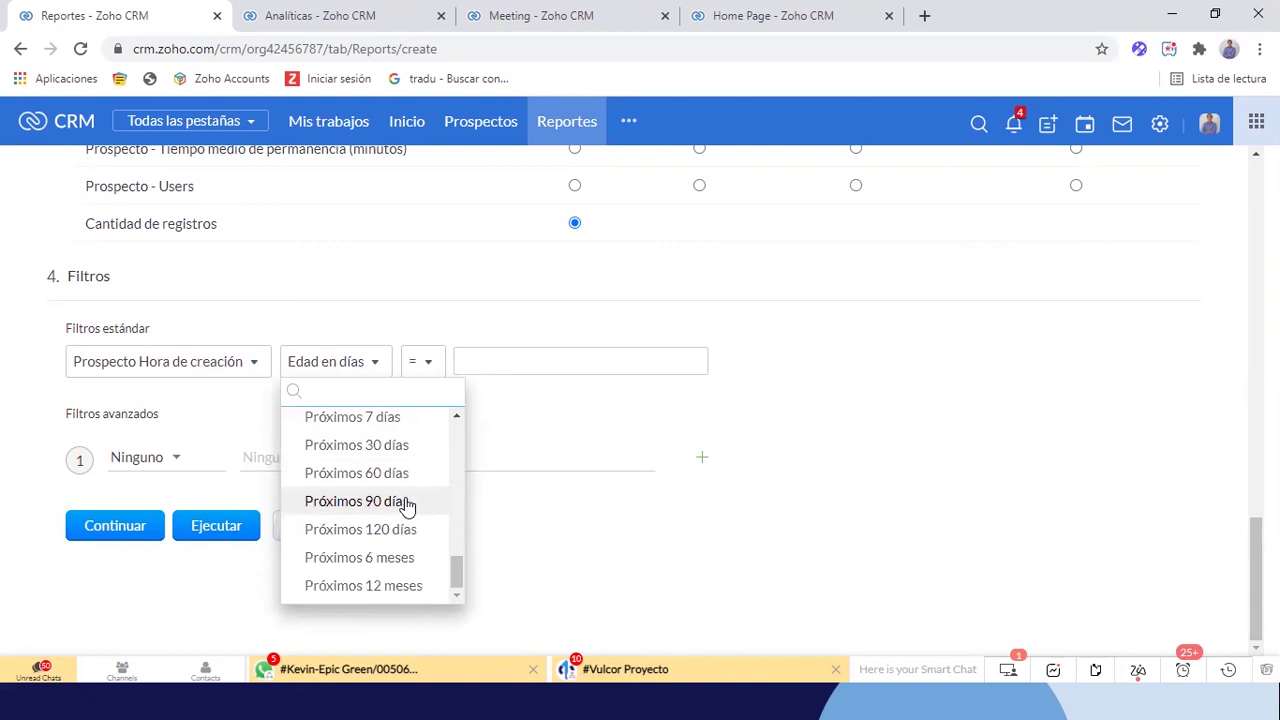
pyautogui.scroll(3, 407, 505)
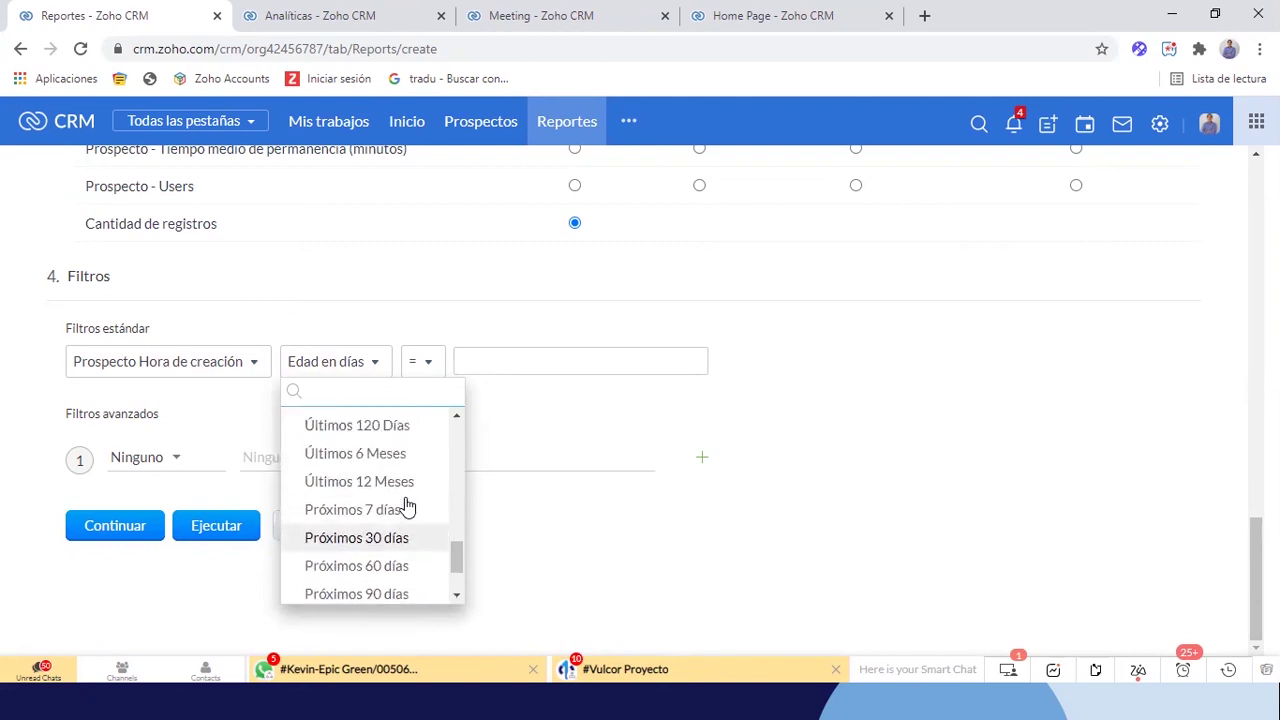
pyautogui.click(356, 460)
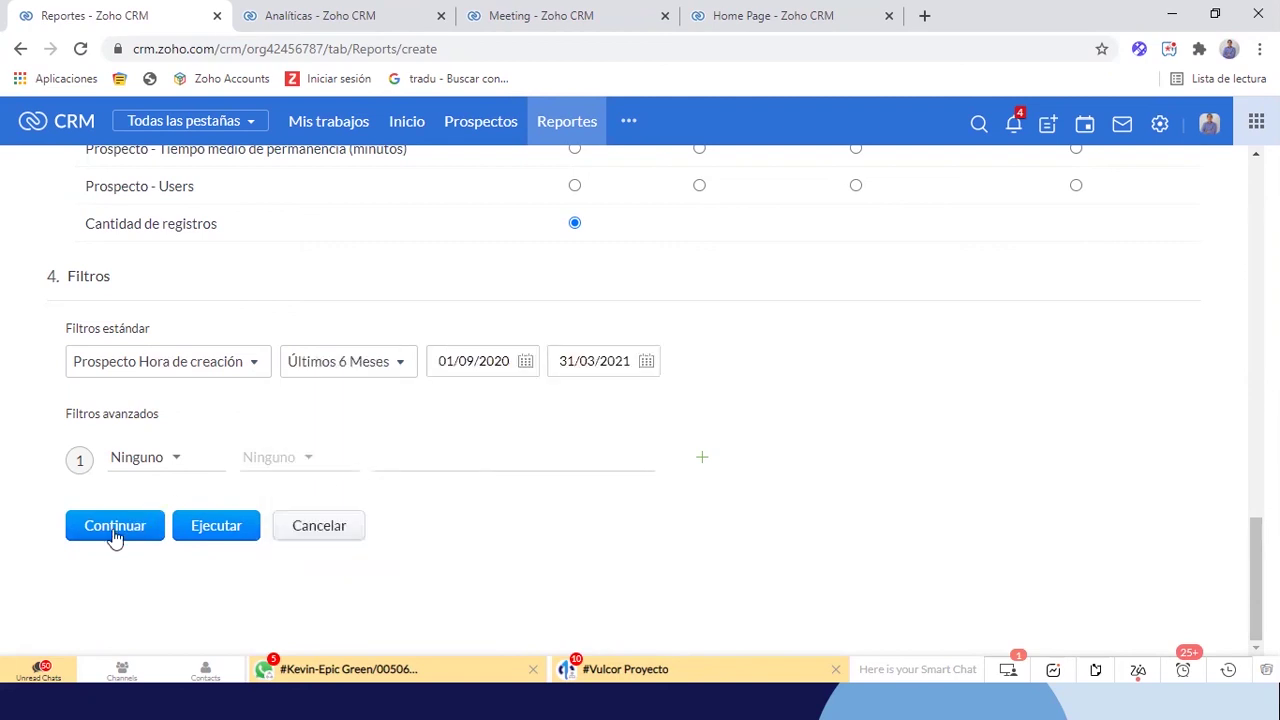
pyautogui.click(115, 537)
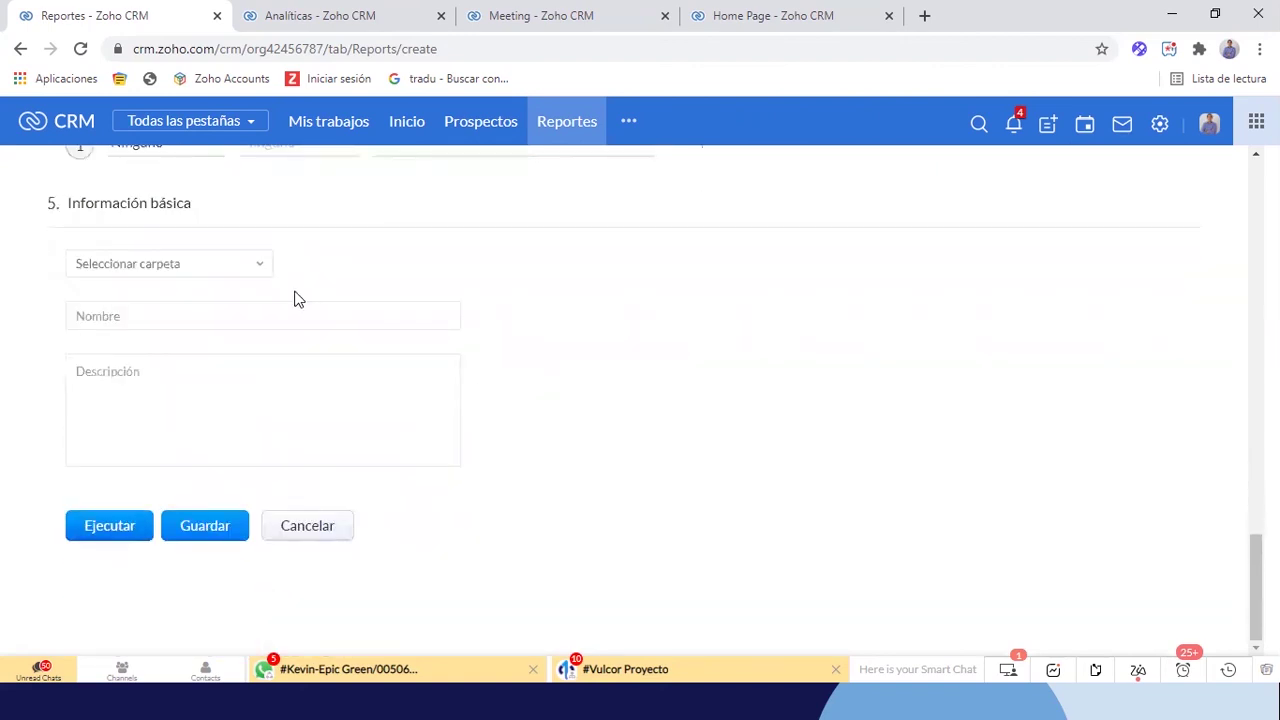
# File the report in the Workshop Reports folder
pyautogui.click(250, 268)
pyautogui.write('wor')
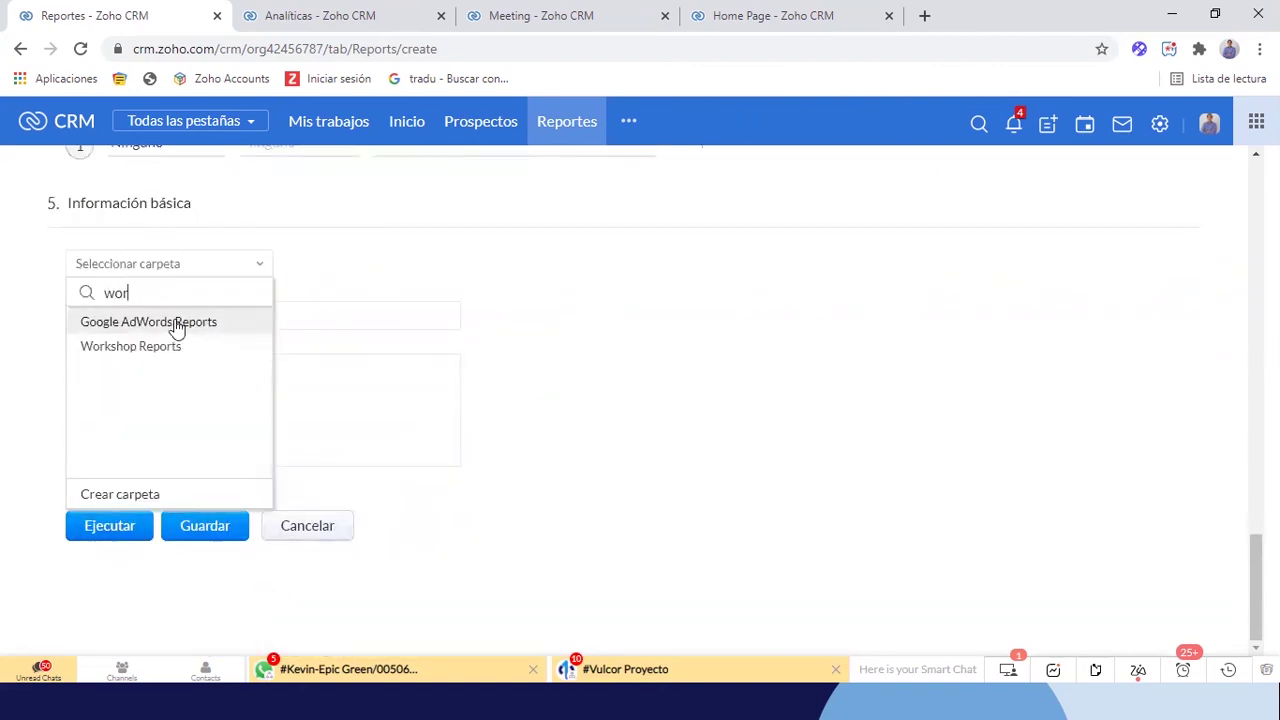
pyautogui.click(152, 346)
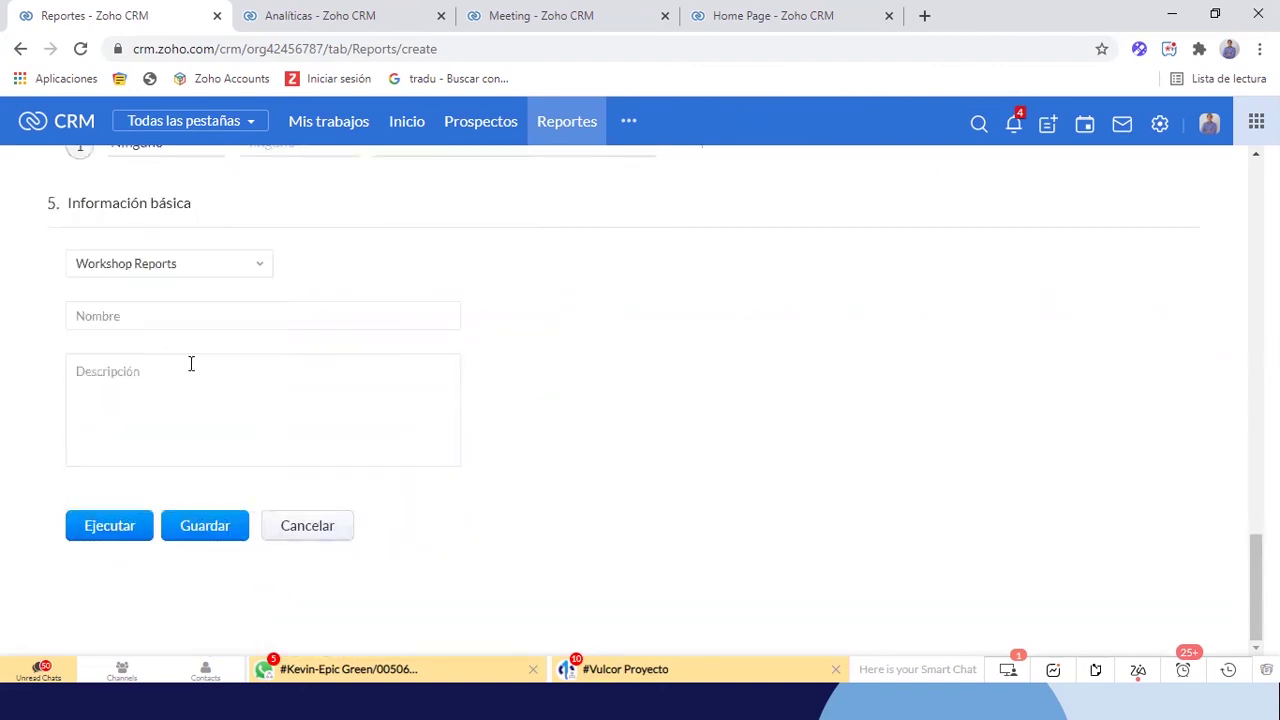
# Name the report 'Prospectos por Fuente y Tiempo', use the same text as description, and save
pyautogui.click(266, 321)
pyautogui.write('Pr')
pyautogui.write('ospectos por Fuente y Tiempo')
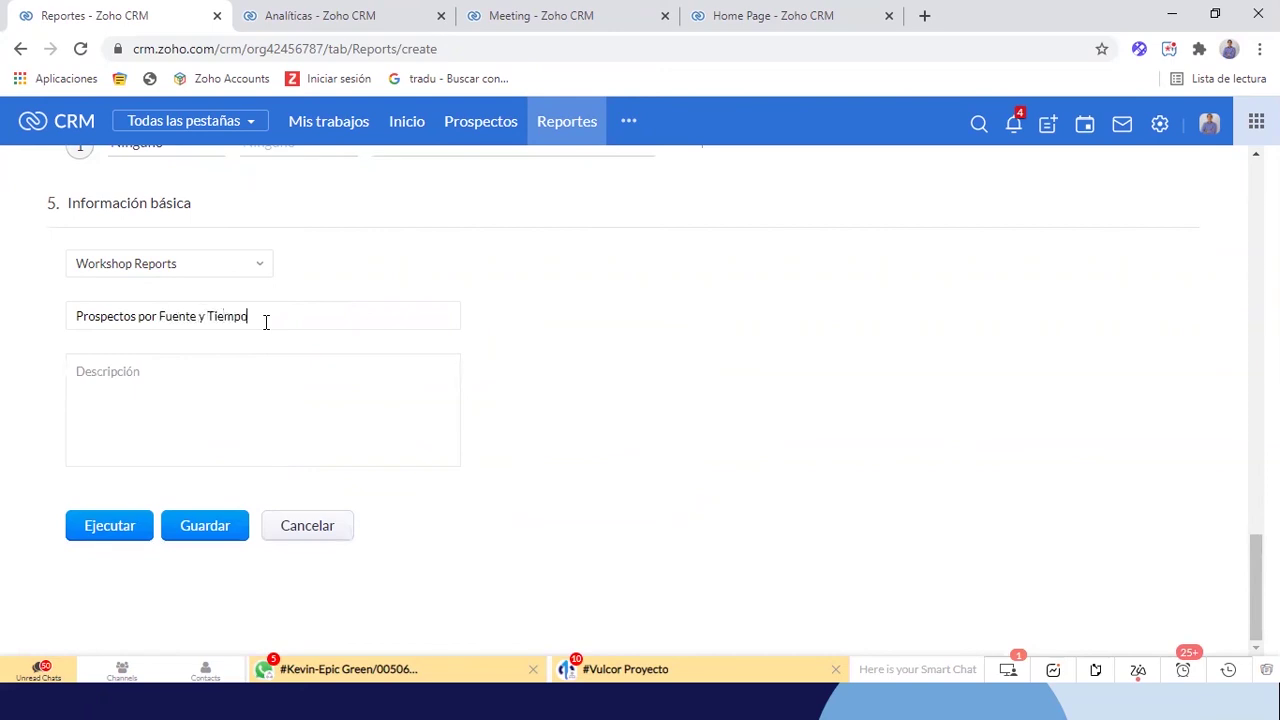
pyautogui.moveTo(266, 321); pyautogui.dragTo(14, 327)
pyautogui.hotkey('ctrl', 'c')
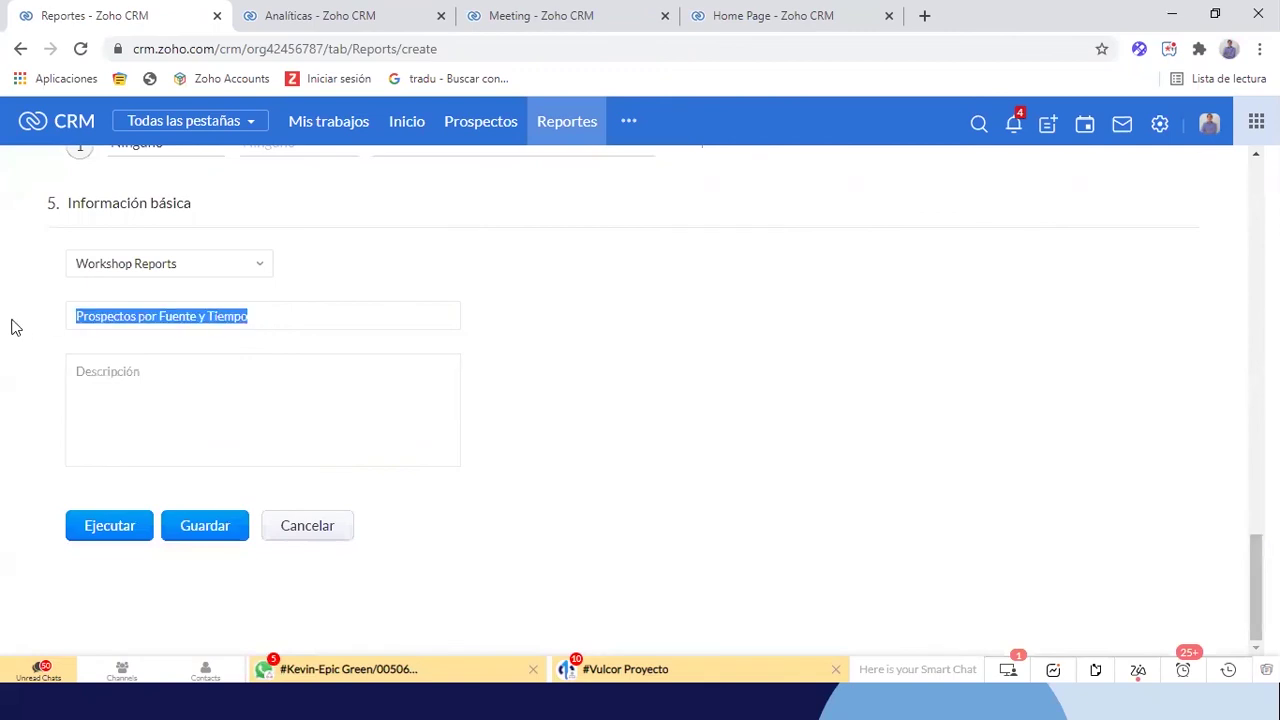
pyautogui.click(200, 406)
pyautogui.hotkey('ctrl', 'v')
pyautogui.click(191, 539)
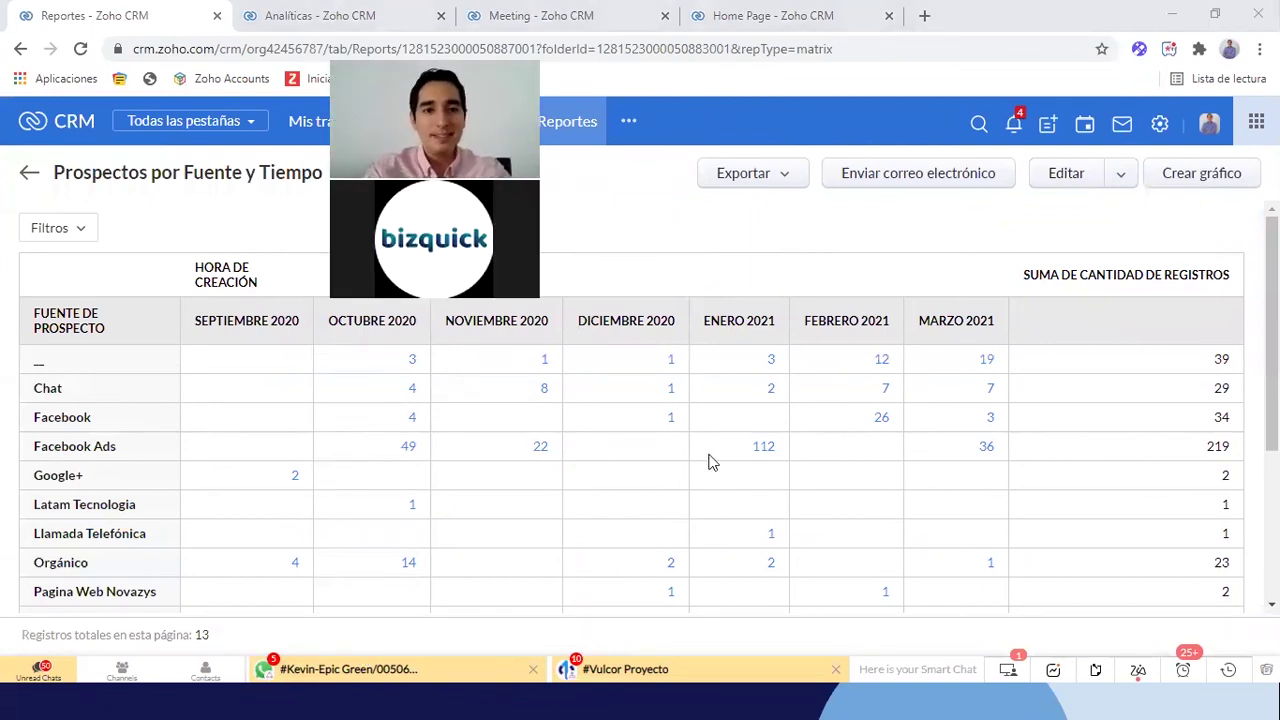
# Scroll through the matrix to check lead counts per source, e.g. Referencia Externa at 968
pyautogui.scroll(-1, 710, 462)
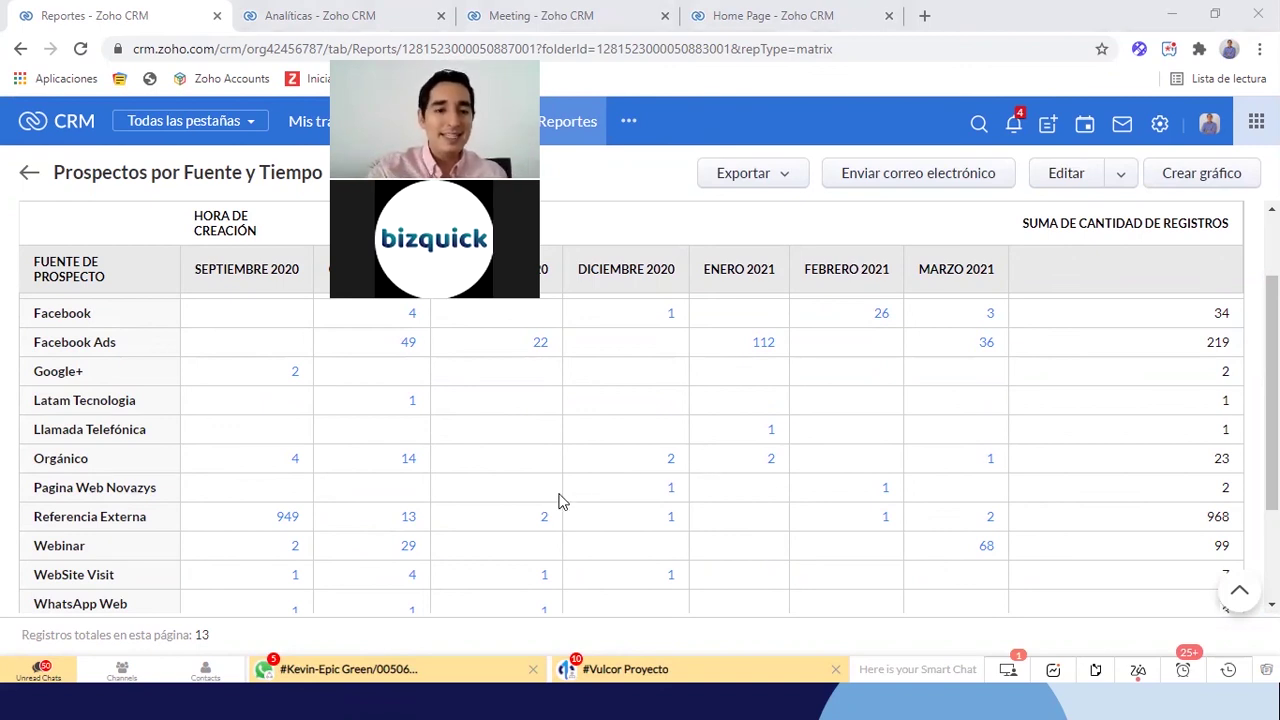
pyautogui.scroll(2, 212, 497)
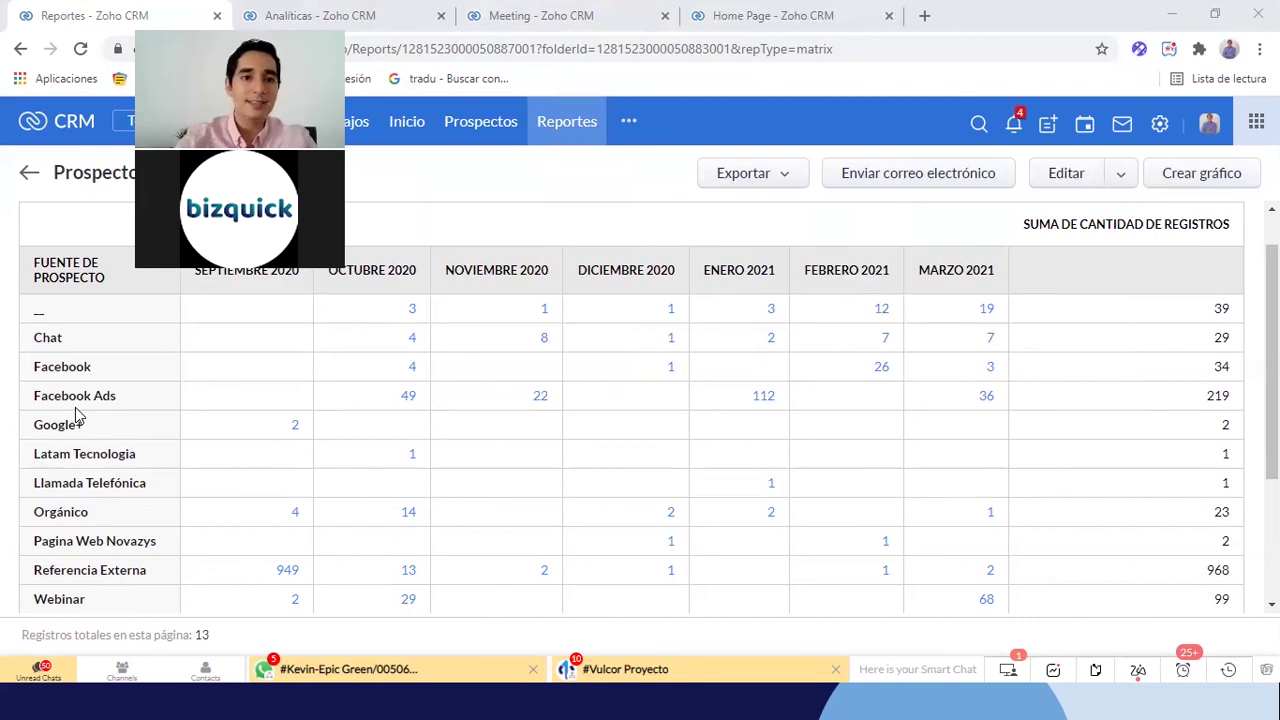
pyautogui.scroll(-2, 75, 407)
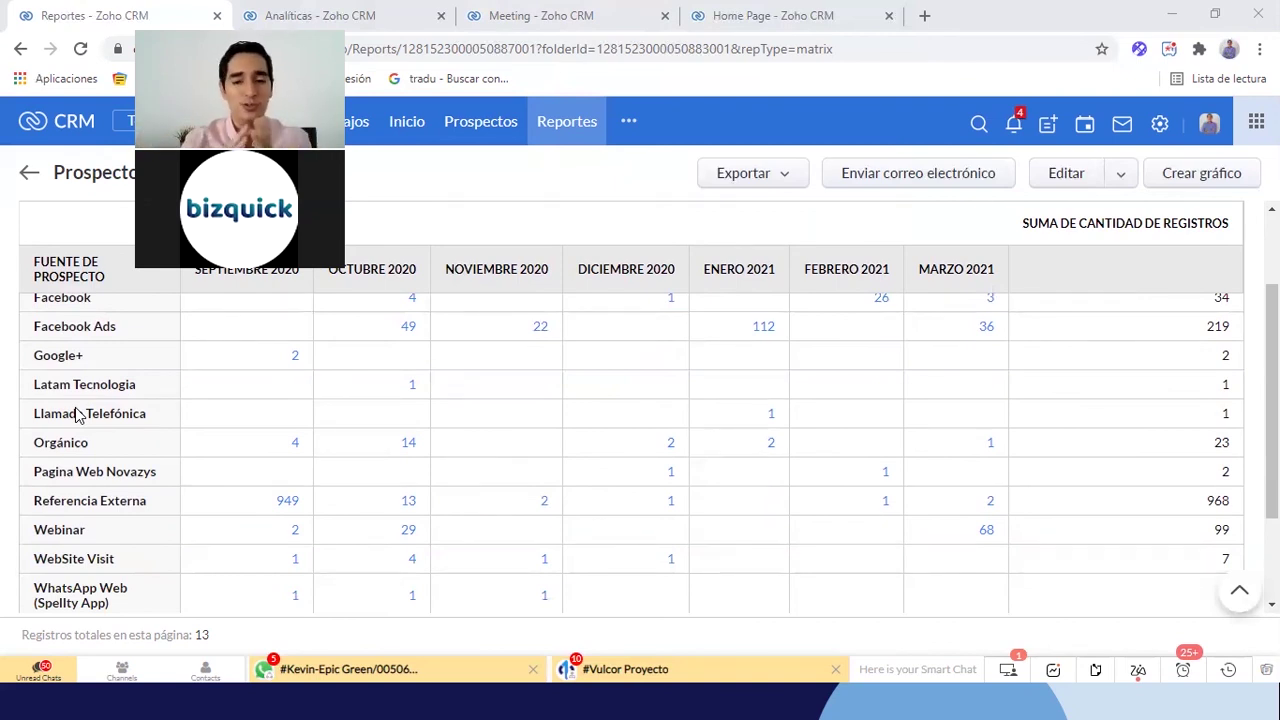
pyautogui.scroll(-2, 58, 492)
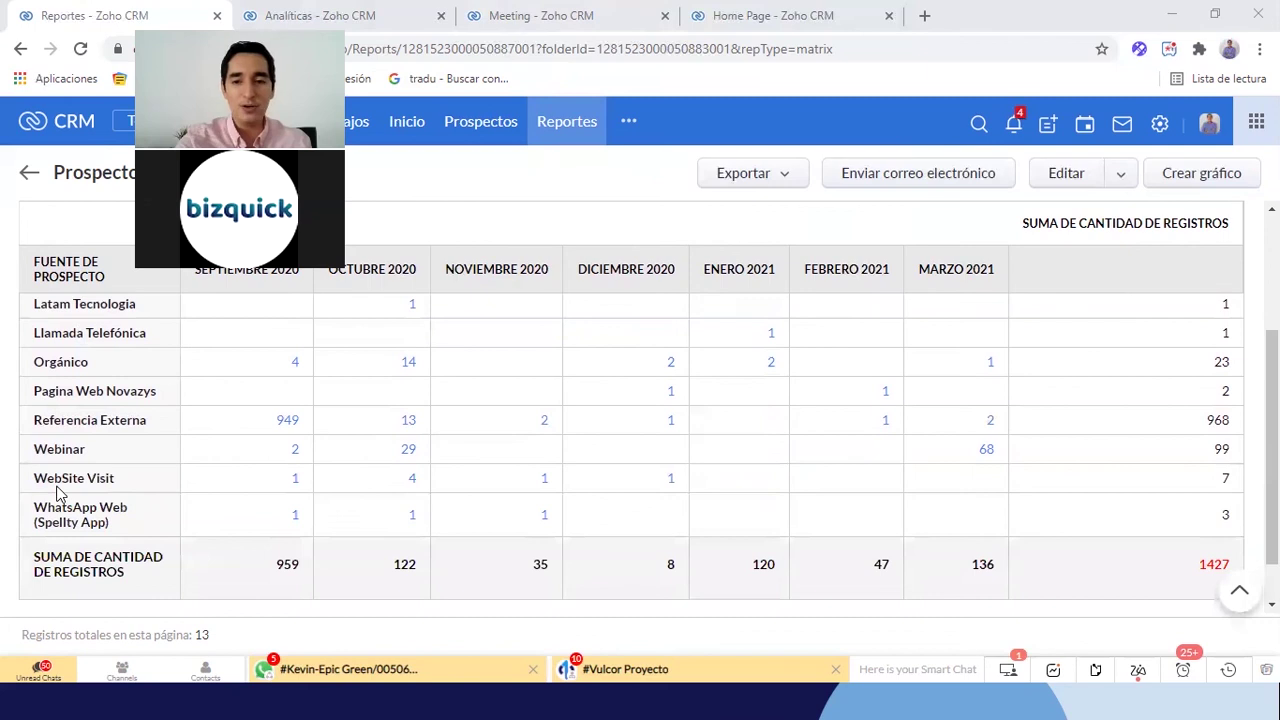
pyautogui.scroll(2, 58, 492)
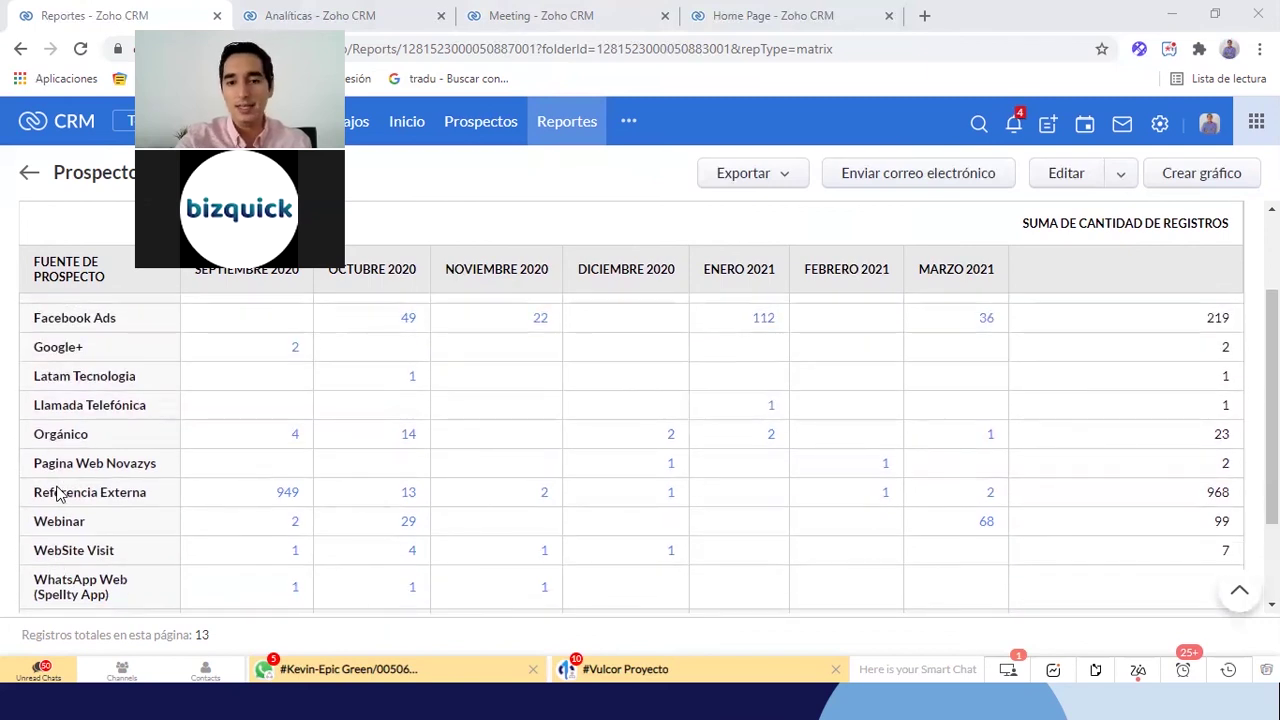
pyautogui.scroll(1, 58, 492)
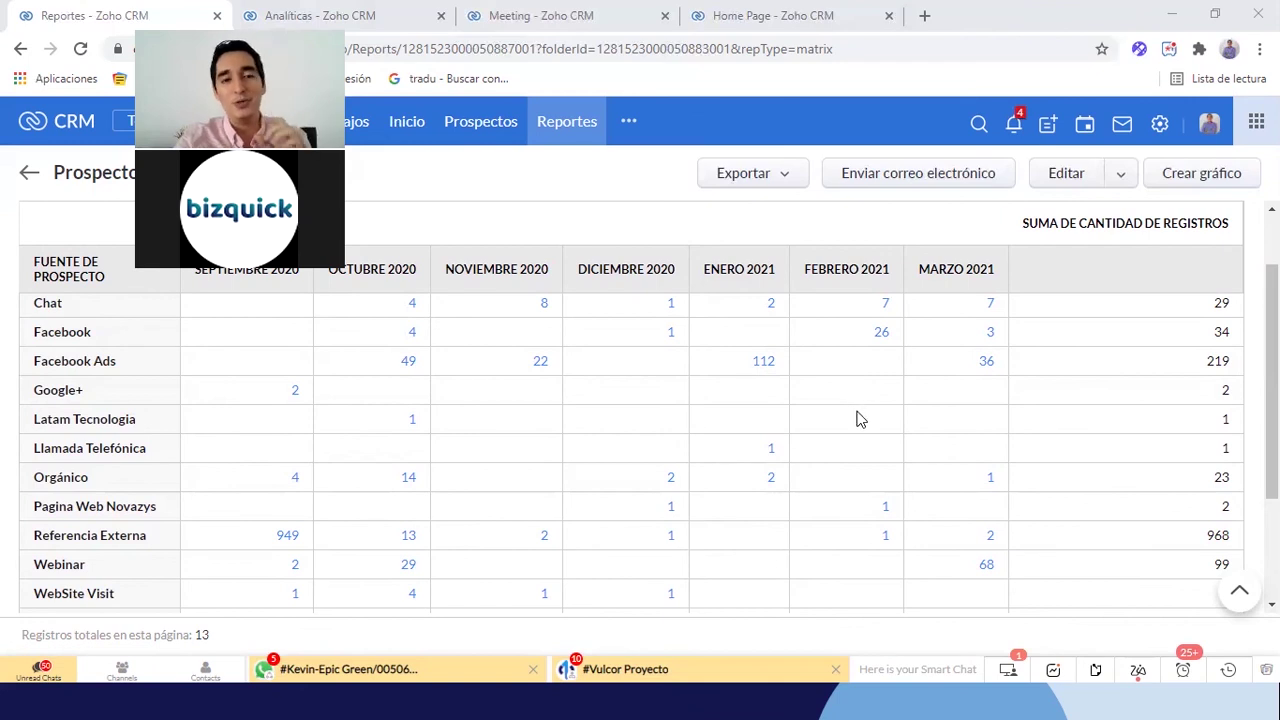
pyautogui.scroll(-1, 830, 500)
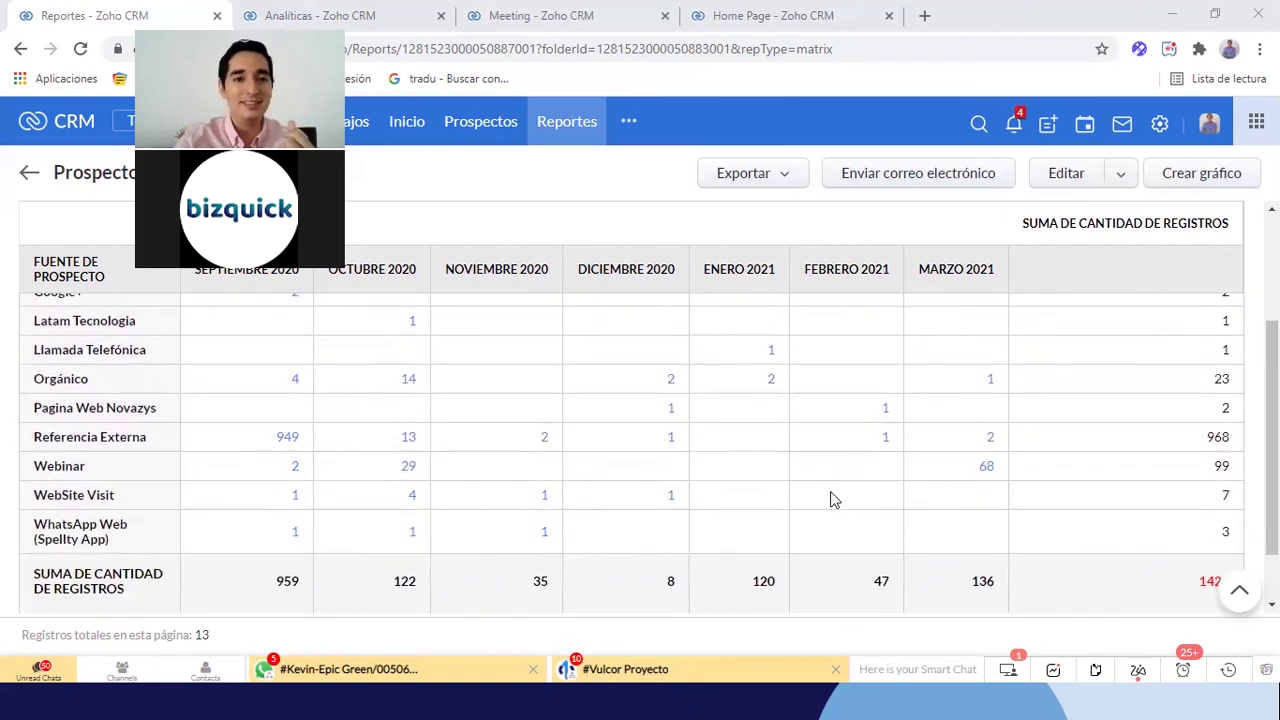
pyautogui.scroll(1, 830, 500)
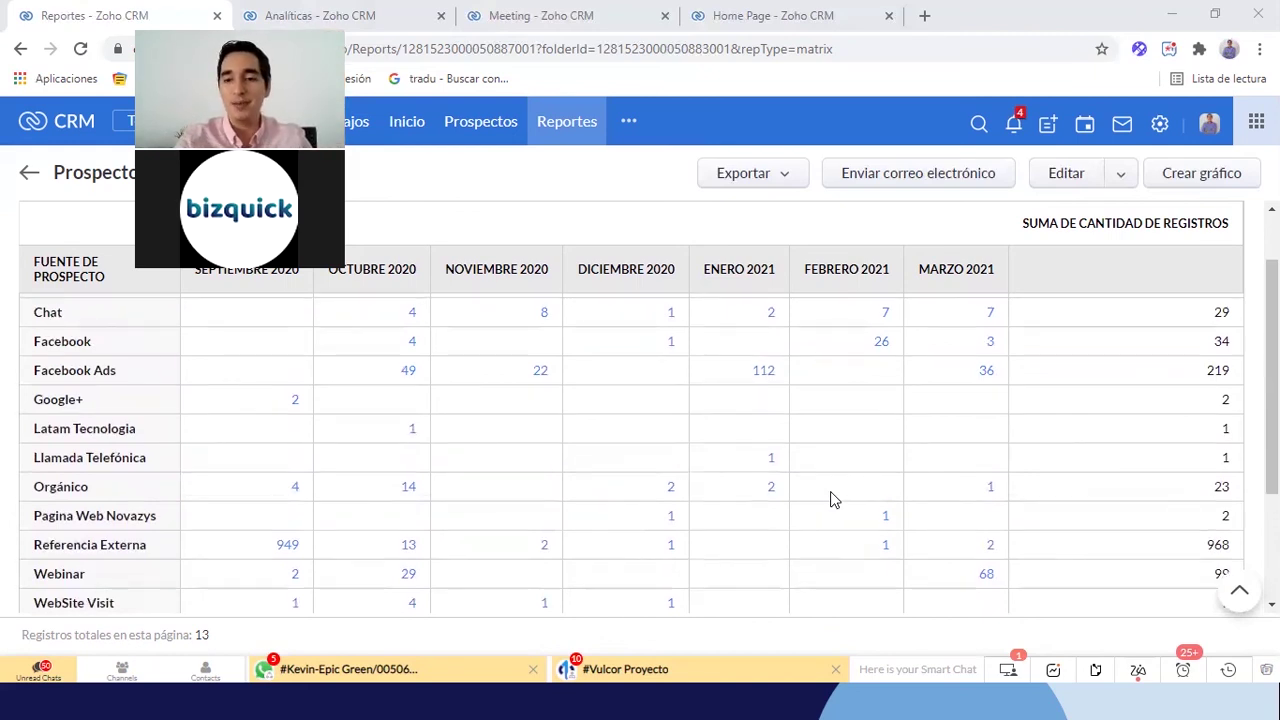
pyautogui.scroll(1, 830, 500)
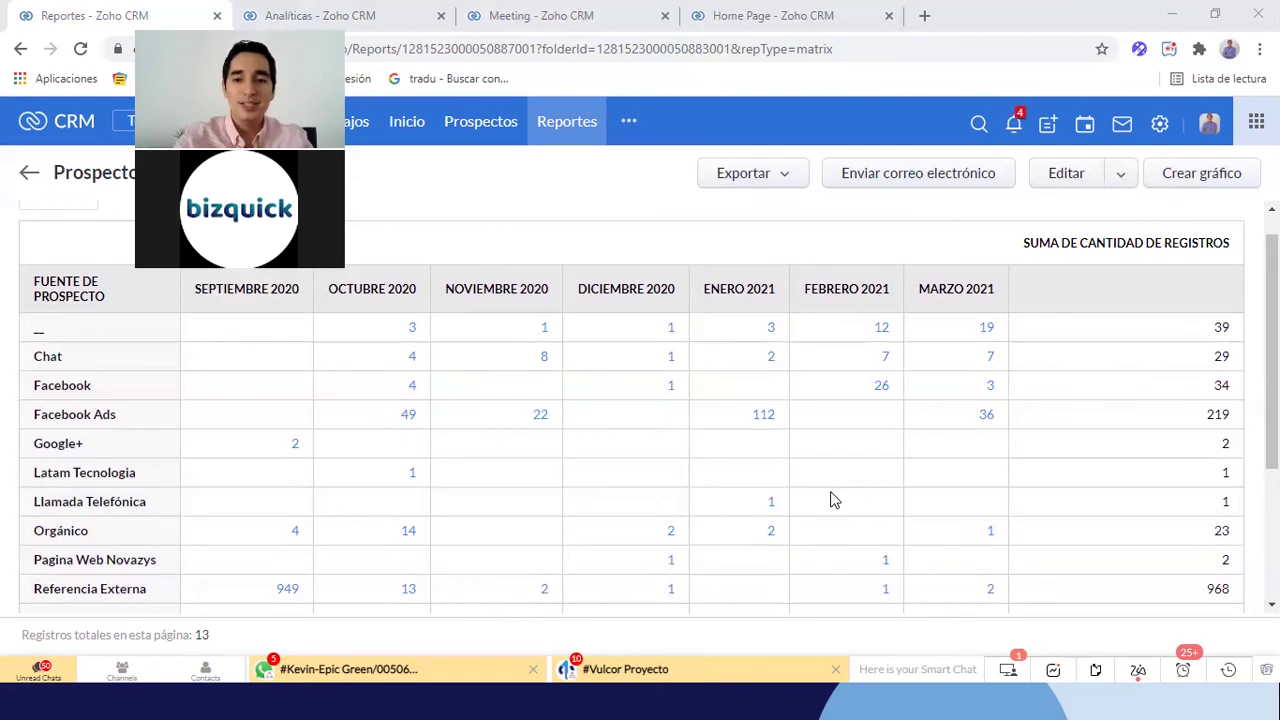
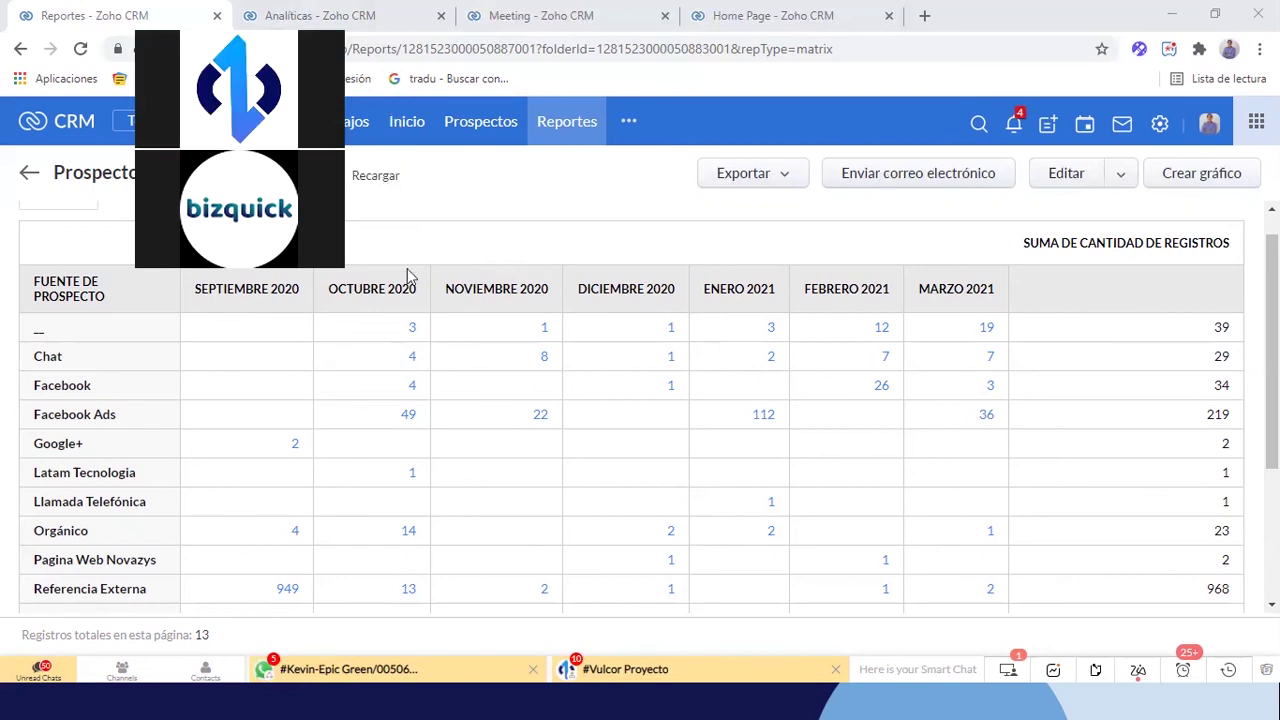
# Switch from Analíticas to the other CRM account's window showing Informes de programación
pyautogui.click(320, 16)
pyautogui.hotkey('alt', 'Tab')
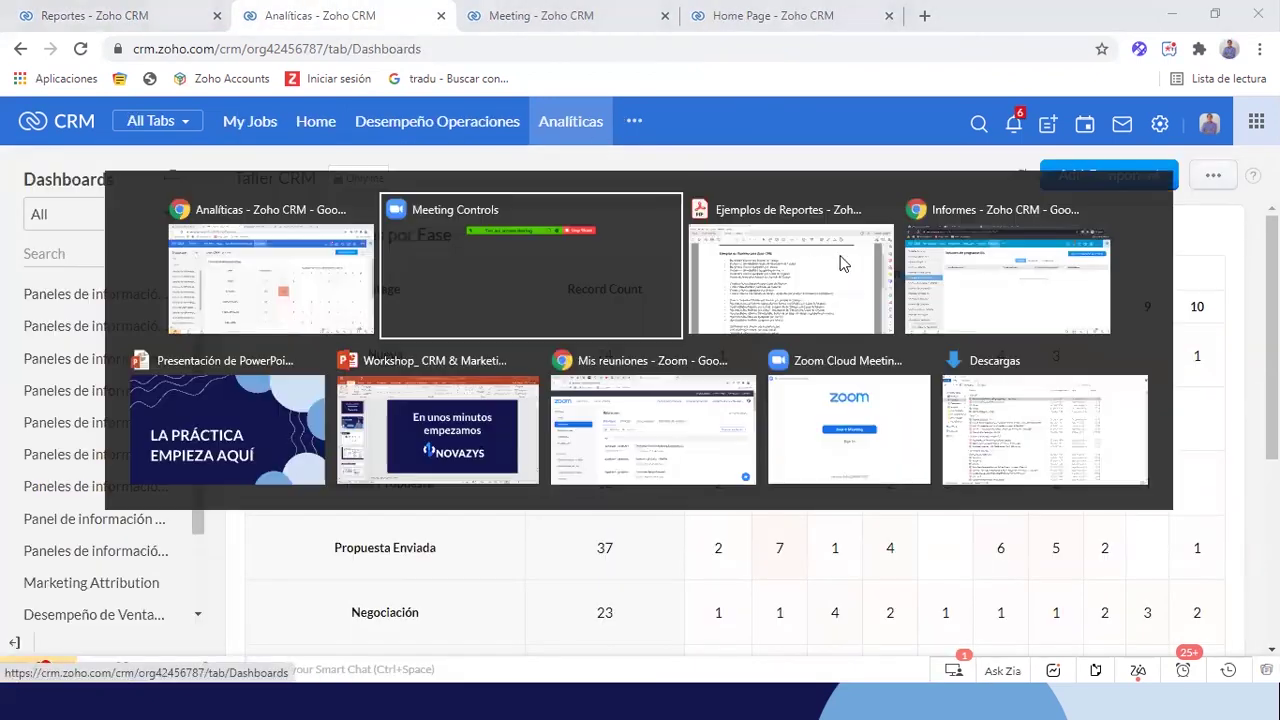
pyautogui.press('Tab')
pyautogui.press('Tab')
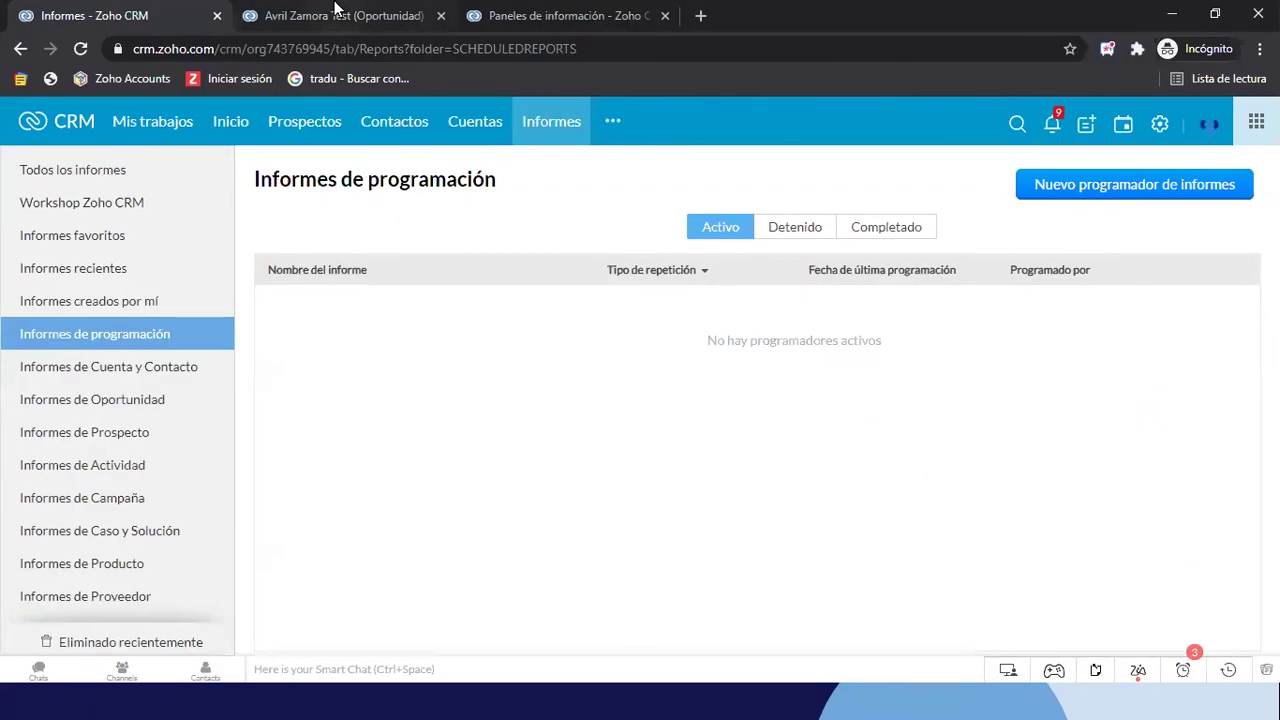
# Open Paneles de información and finish the introduction to reach the Org Overview dashboard
pyautogui.click(555, 16)
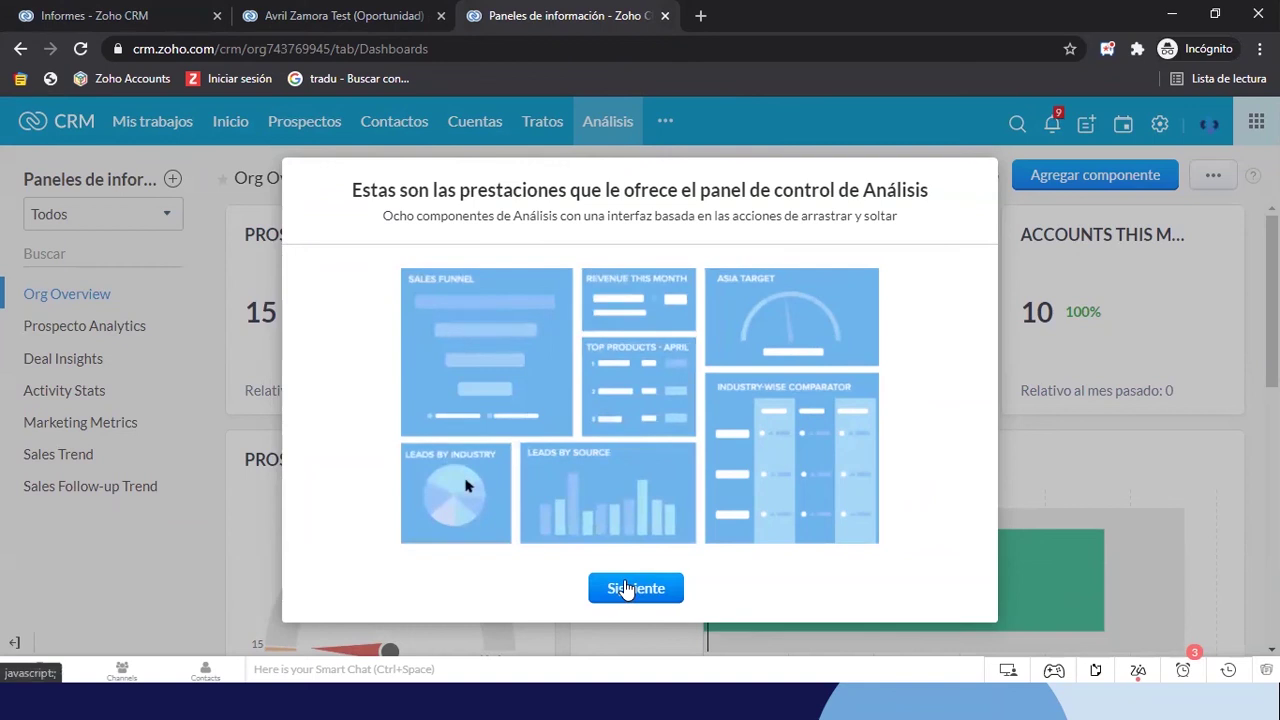
pyautogui.click(628, 588)
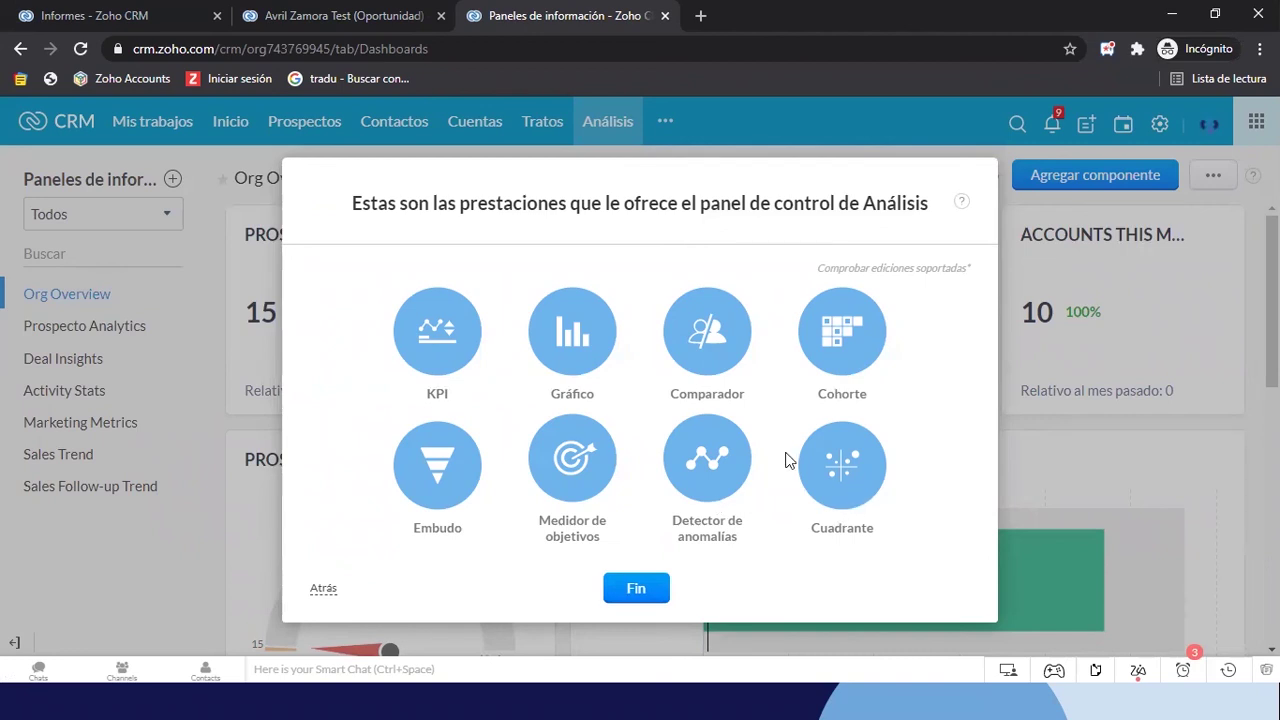
pyautogui.click(630, 596)
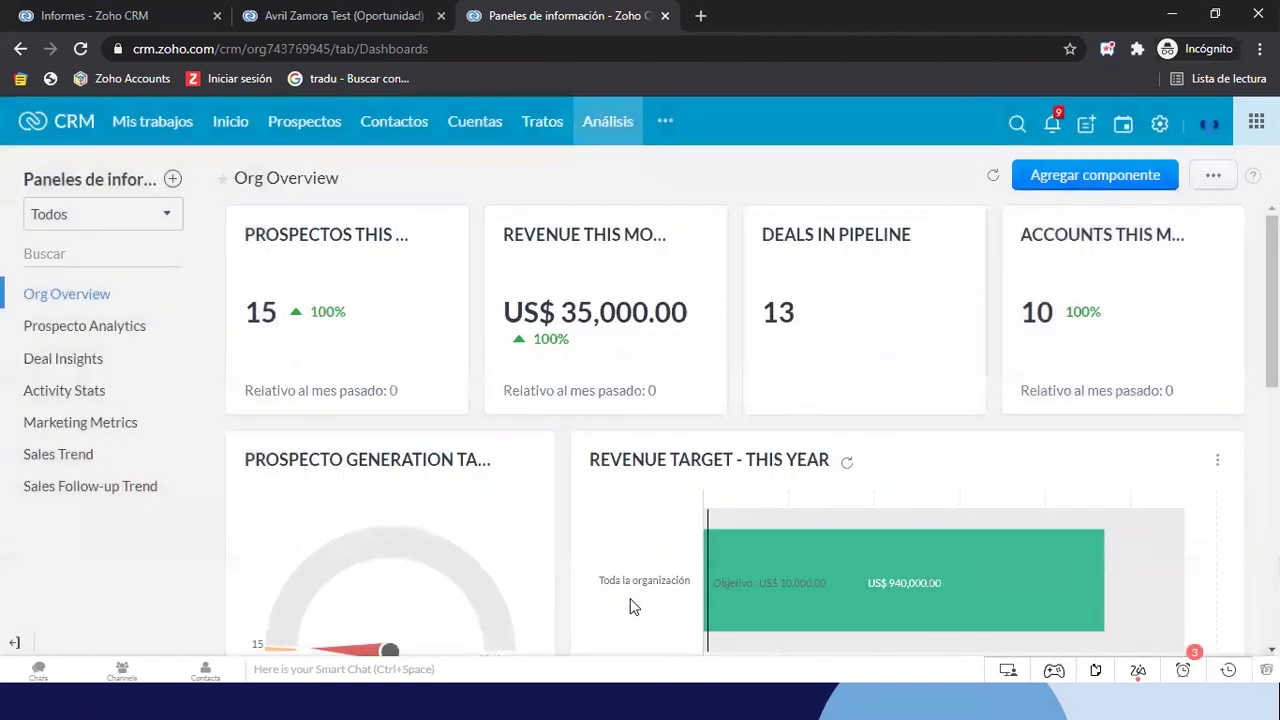
# At 90% zoom, review the Prospecto Analytics dashboard widgets and open Agregar componente
pyautogui.hotkey('ctrl', '-')
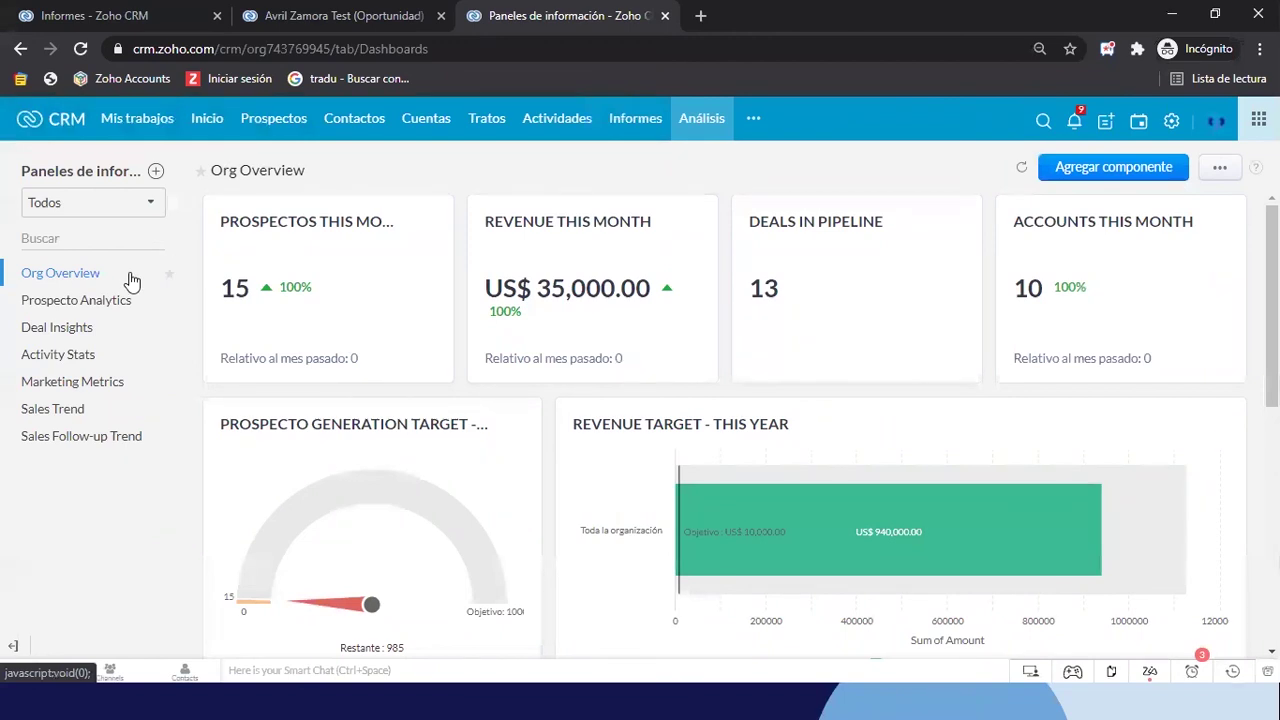
pyautogui.click(80, 304)
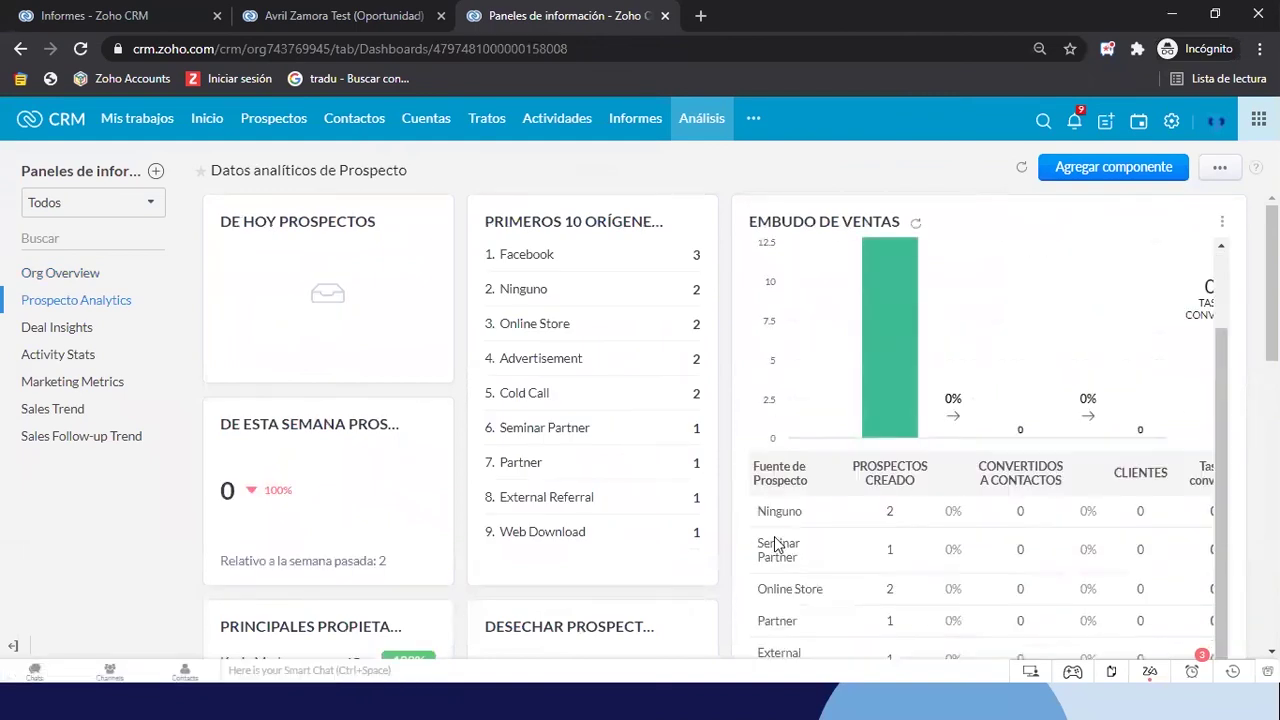
pyautogui.scroll(-2, 775, 545)
pyautogui.scroll(-5, 774, 543)
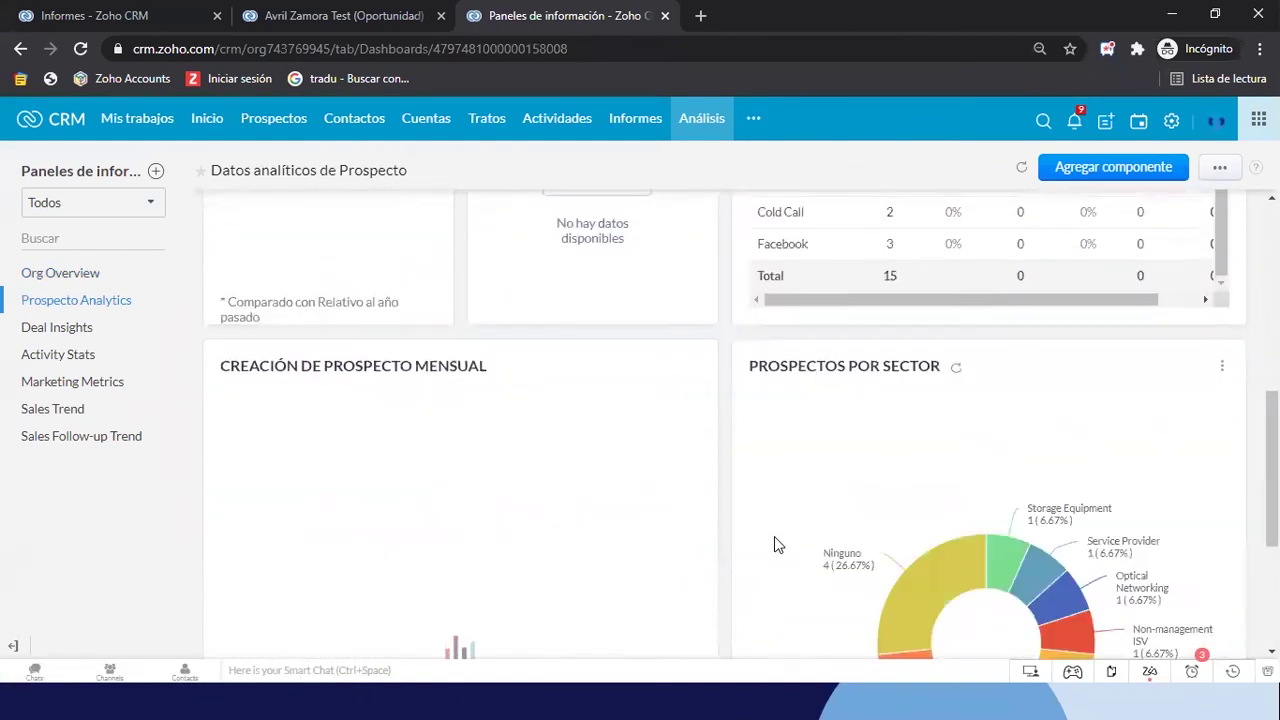
pyautogui.scroll(7, 777, 545)
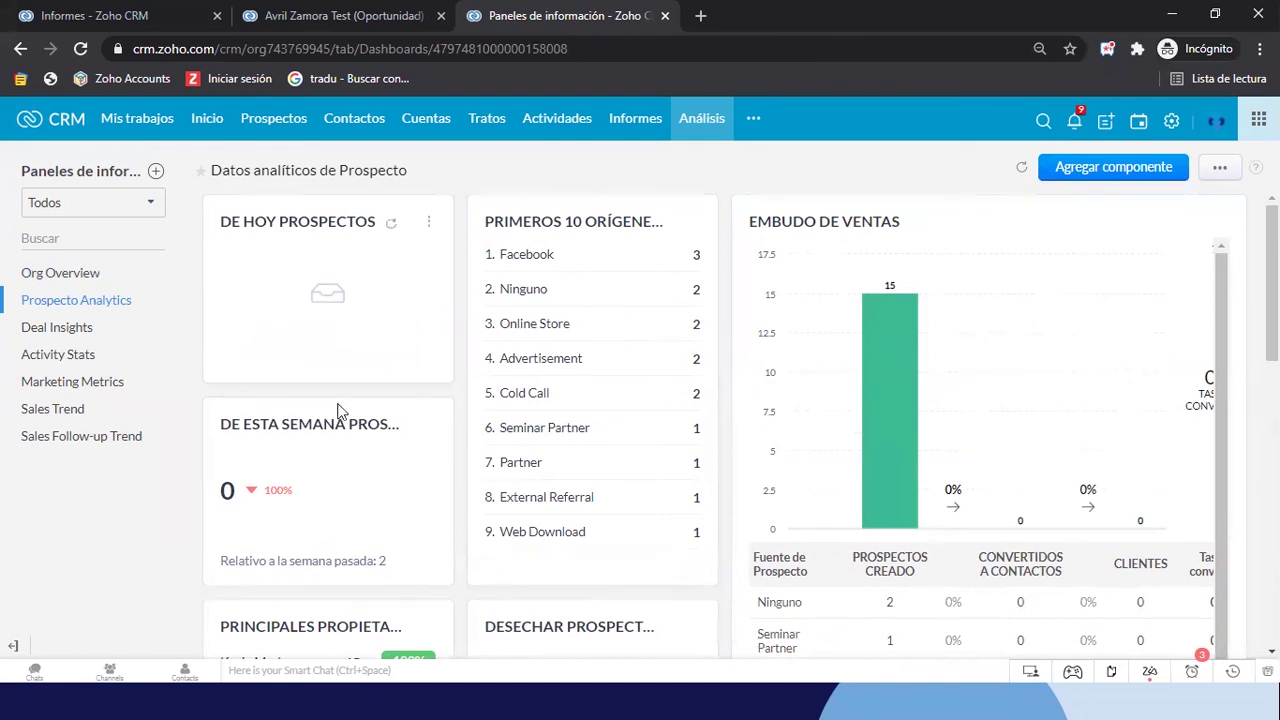
pyautogui.scroll(-5, 879, 452)
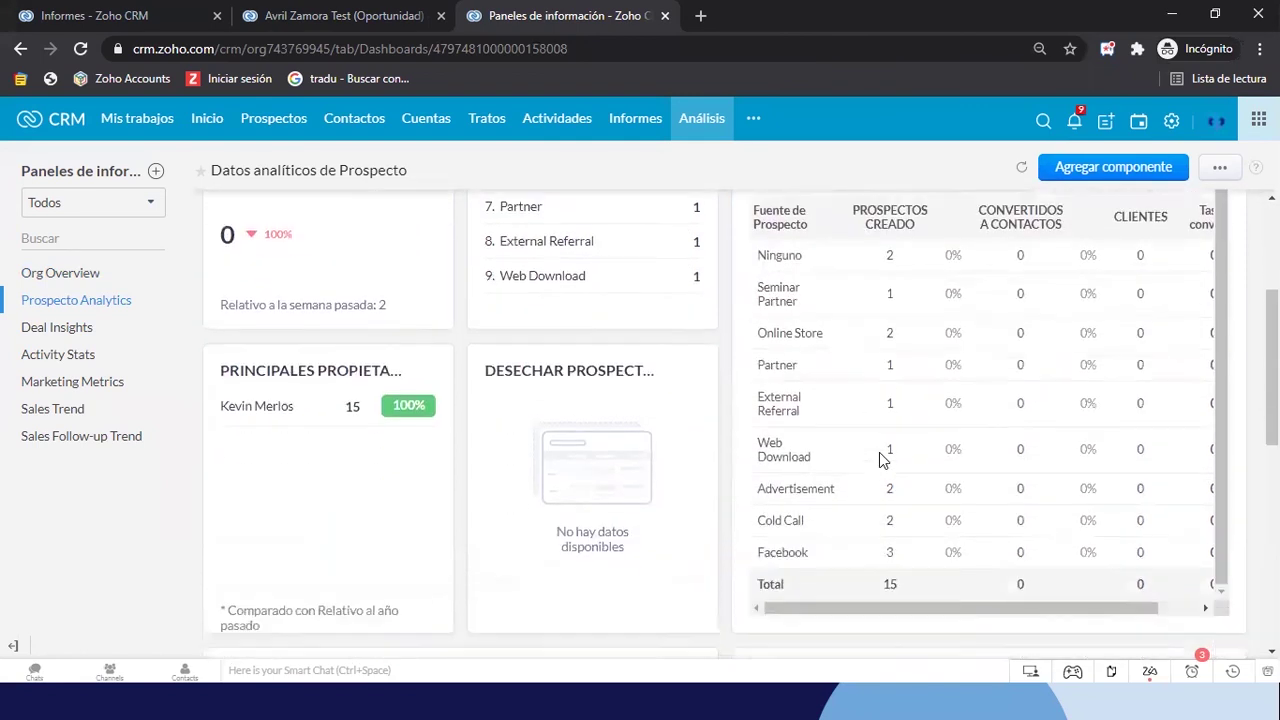
pyautogui.scroll(-5, 879, 458)
pyautogui.scroll(3, 884, 460)
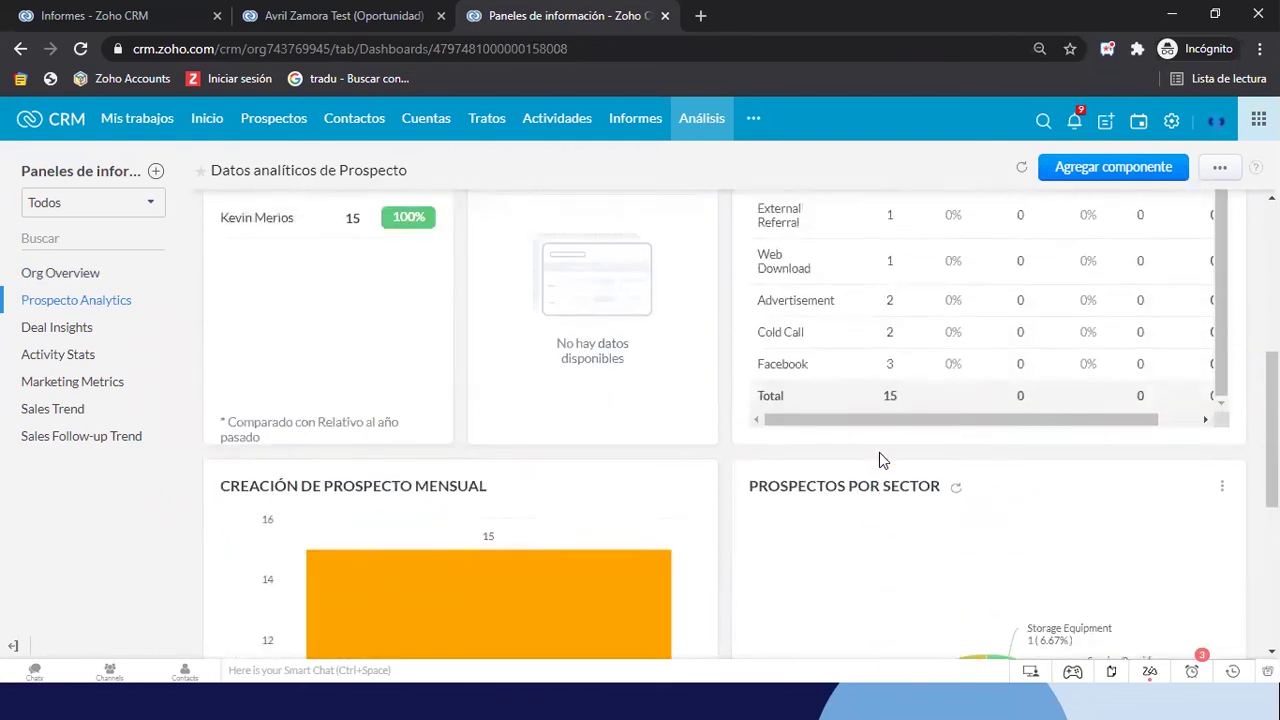
pyautogui.scroll(-3, 879, 452)
pyautogui.scroll(7, 880, 457)
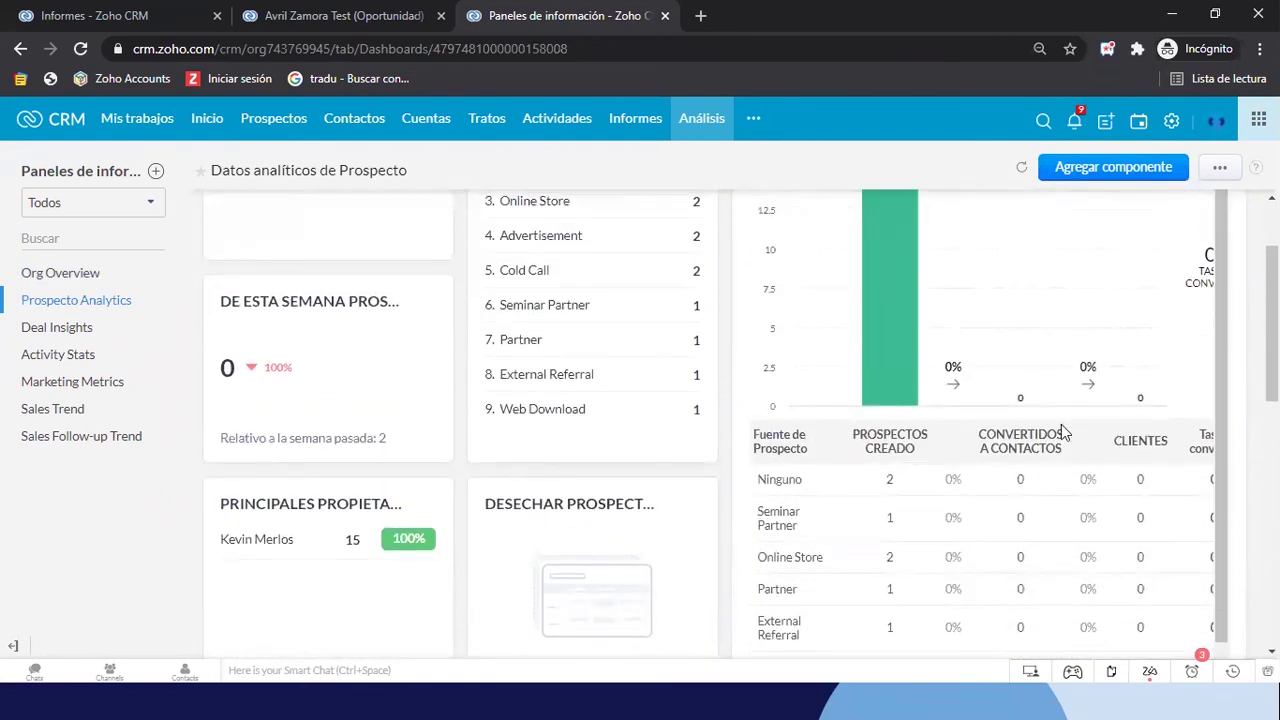
pyautogui.hscroll(2, 1076, 412)
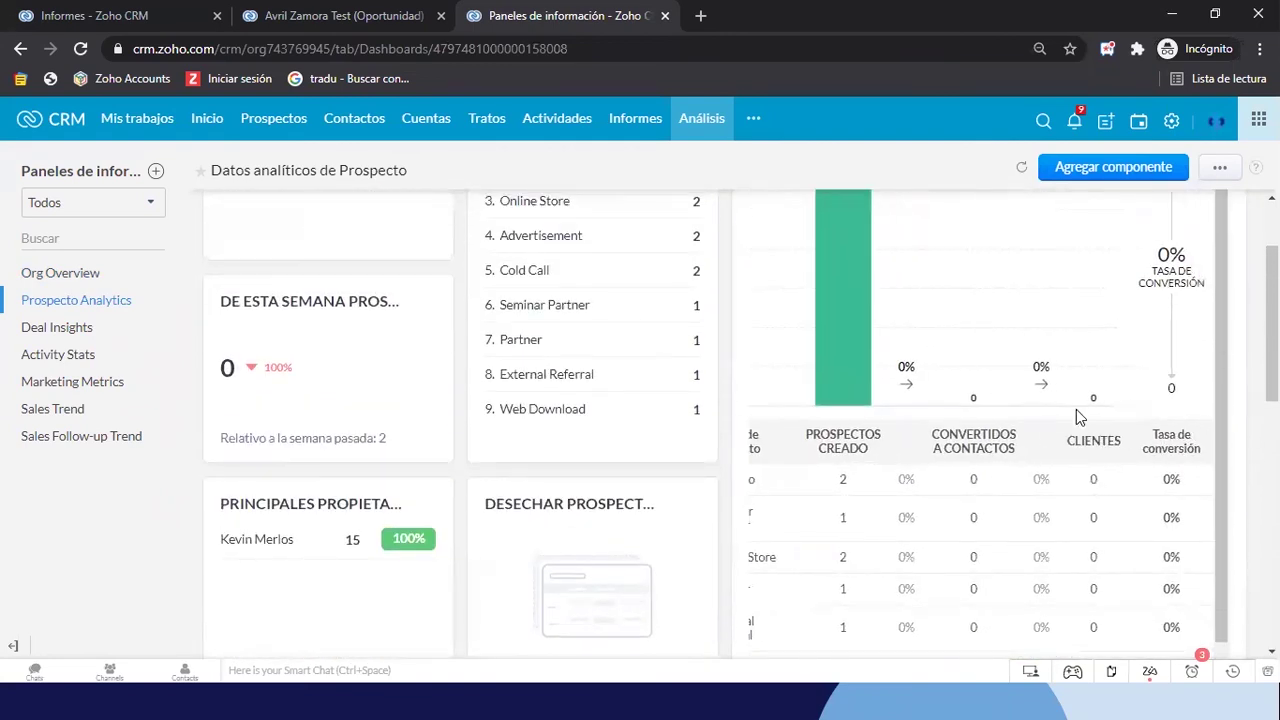
pyautogui.hscroll(-2, 1076, 409)
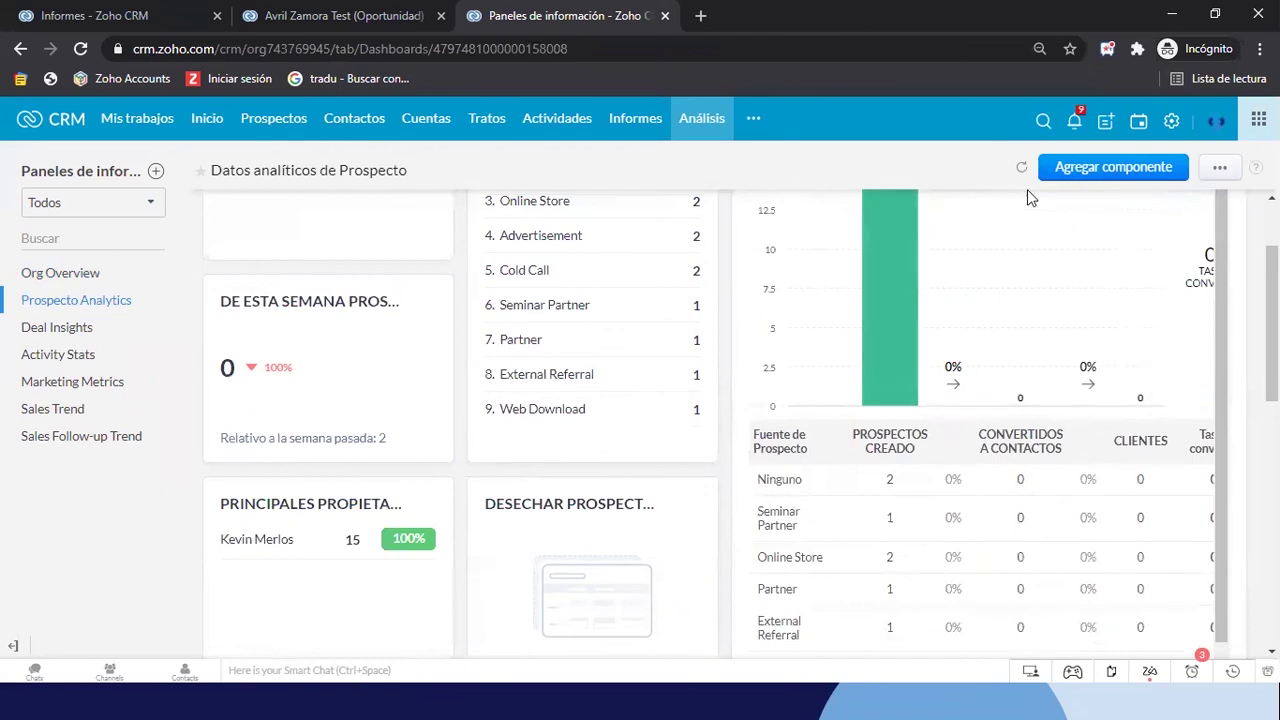
pyautogui.click(1097, 170)
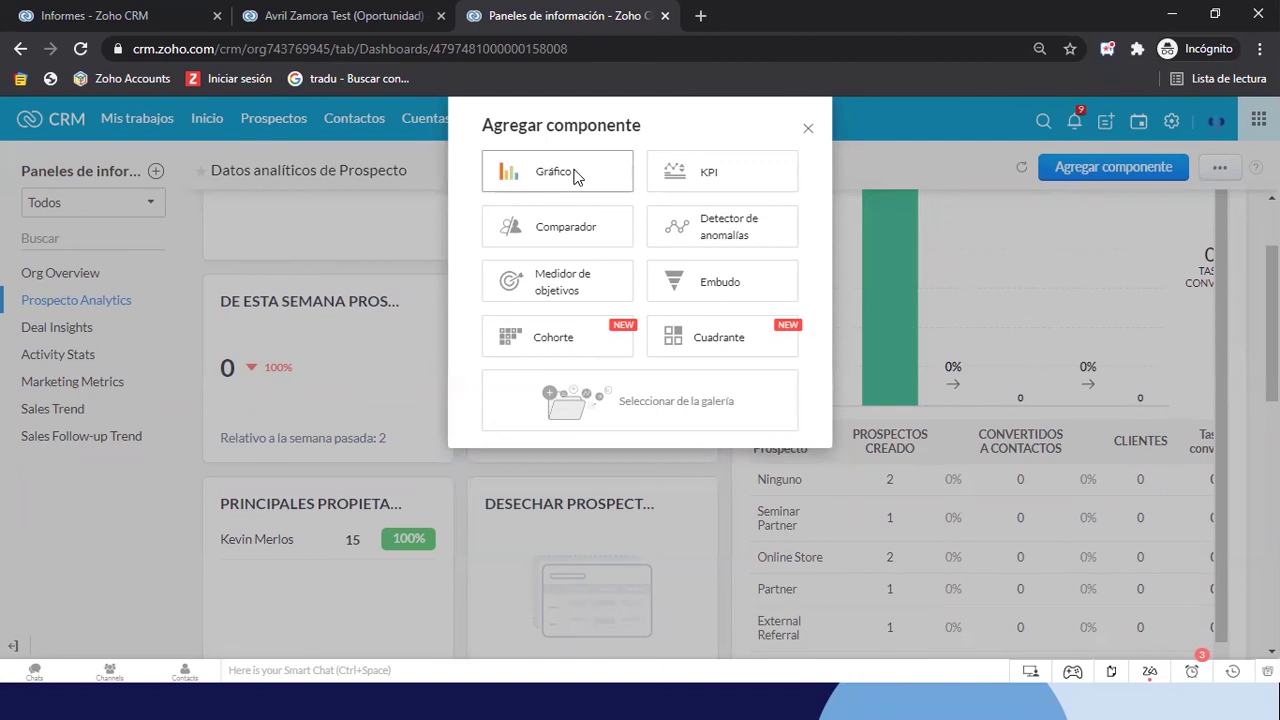
# Start a quick Gráfico component named 'Prospectos por Fuente - Ultimos 6 Meses'
pyautogui.click(575, 177)
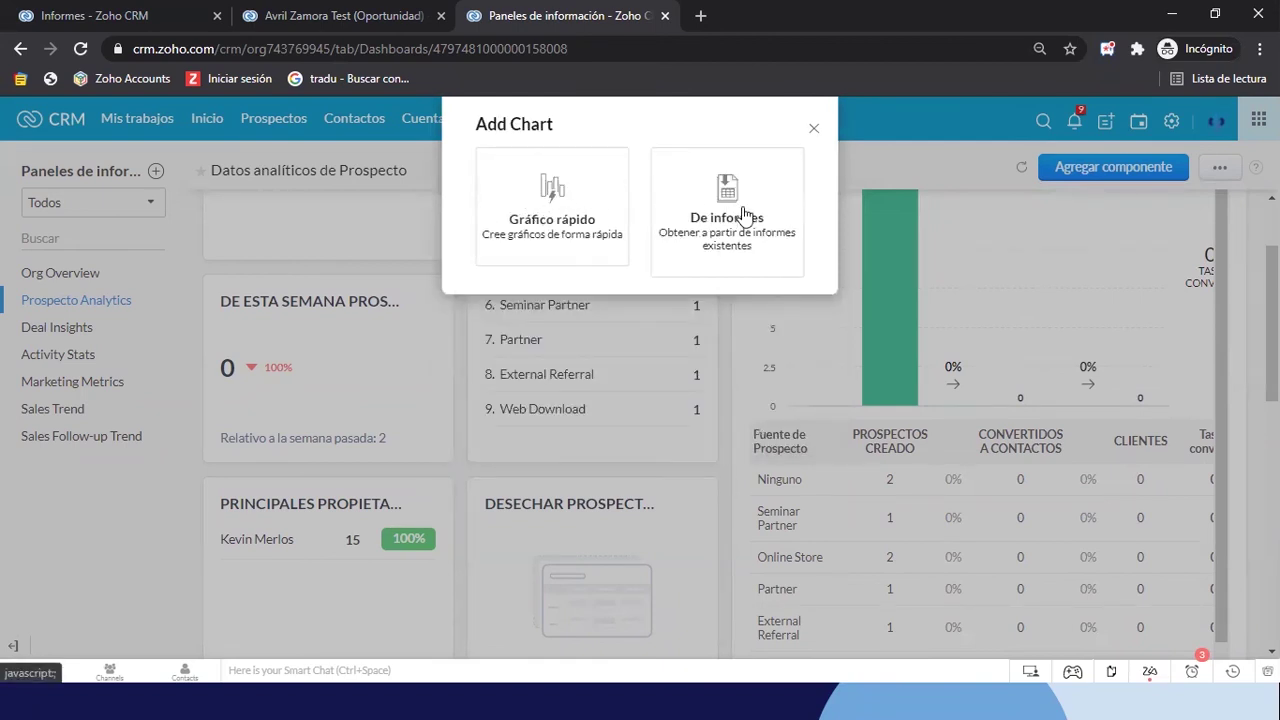
pyautogui.click(557, 219)
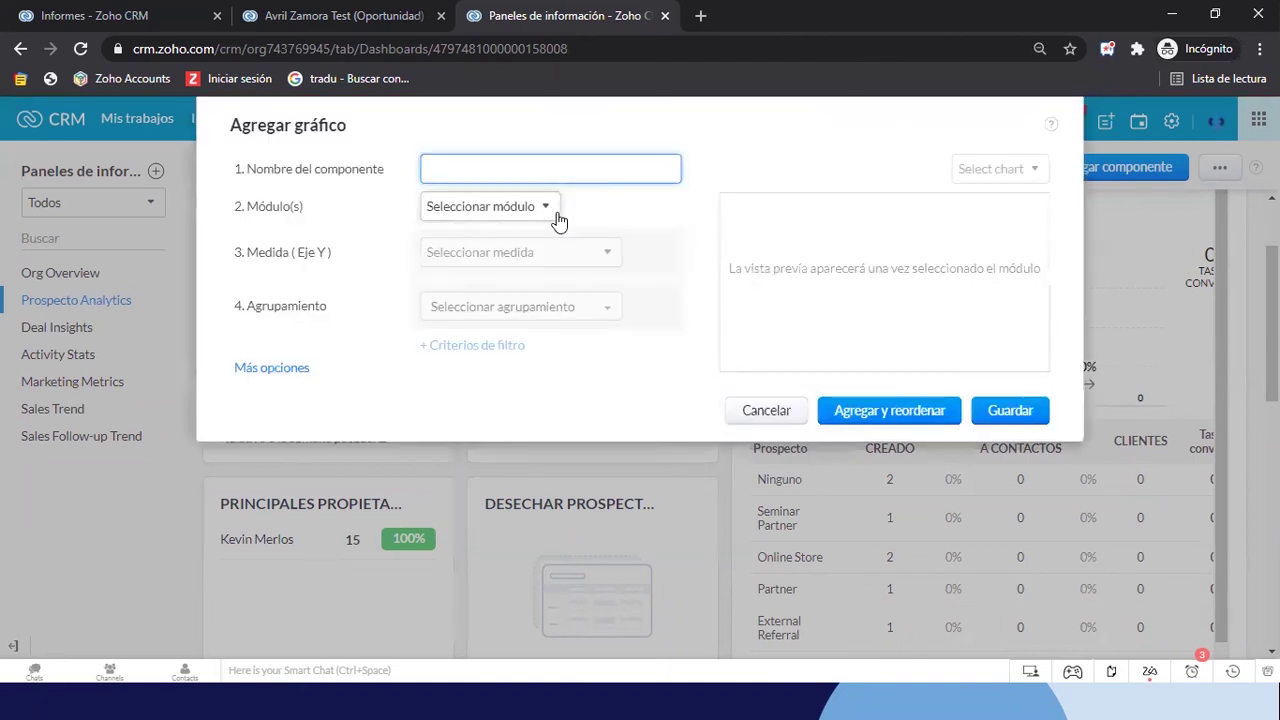
pyautogui.click(472, 214)
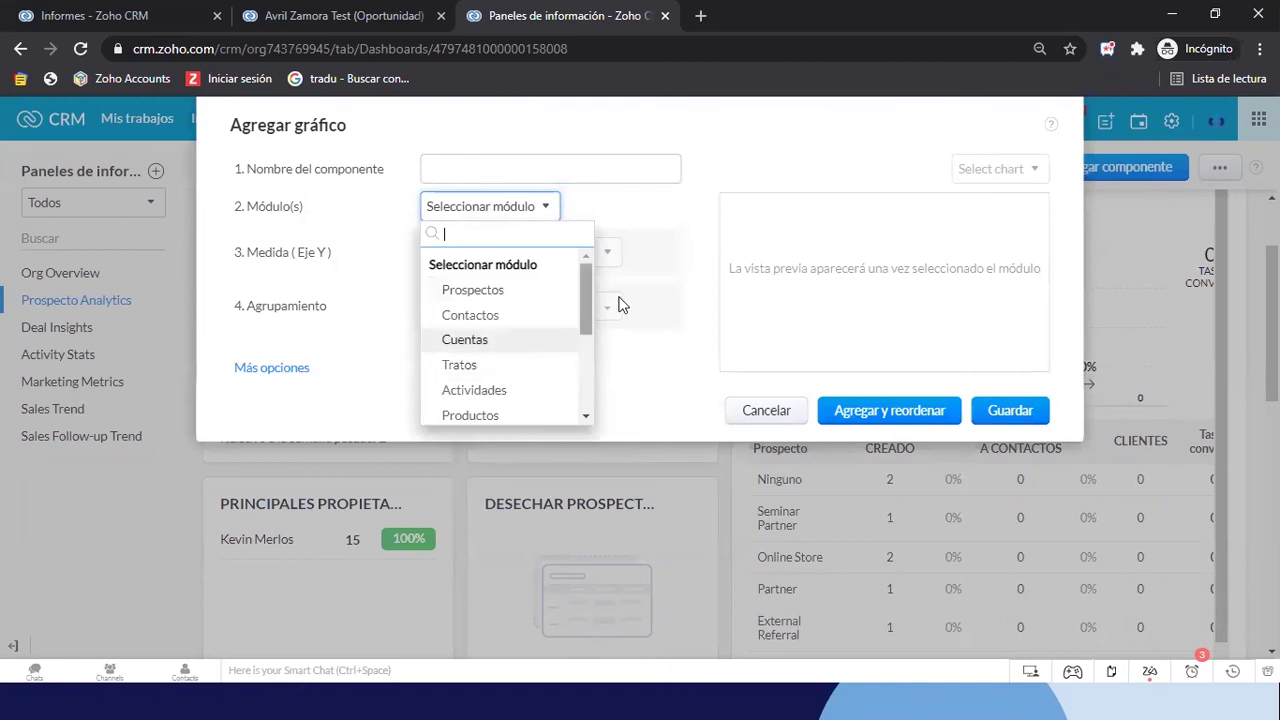
pyautogui.click(680, 258)
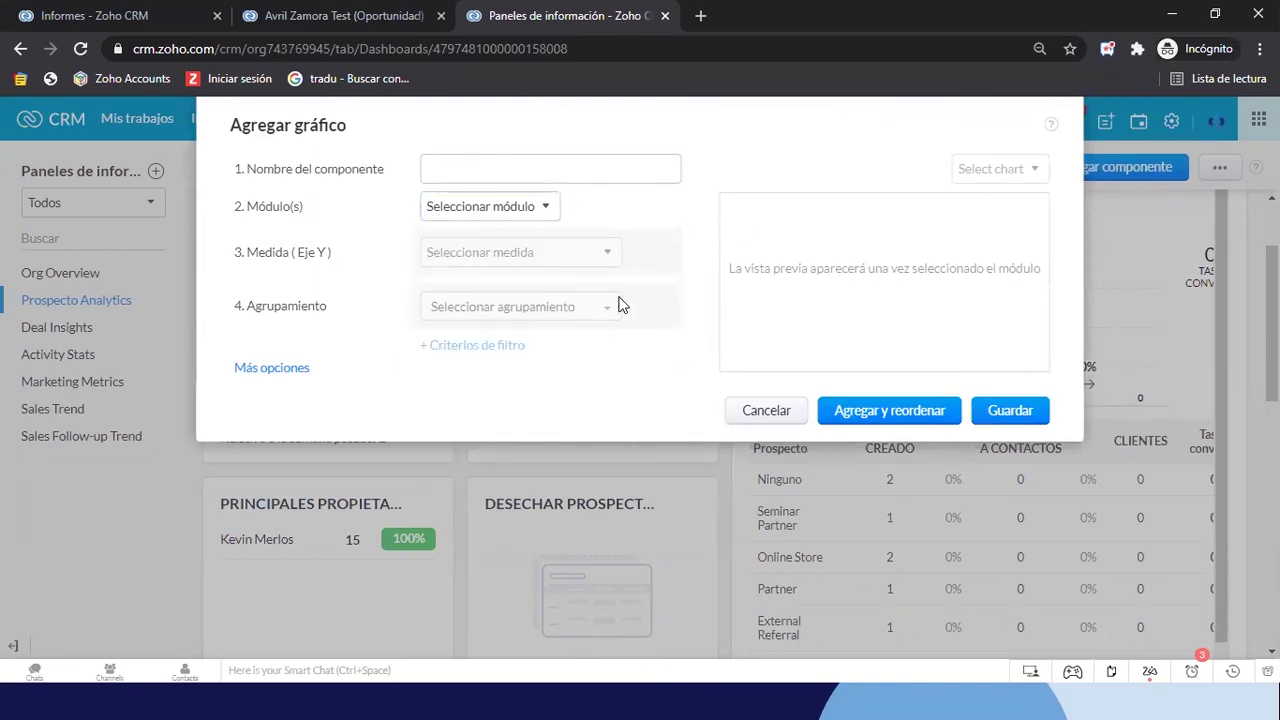
pyautogui.click(543, 166)
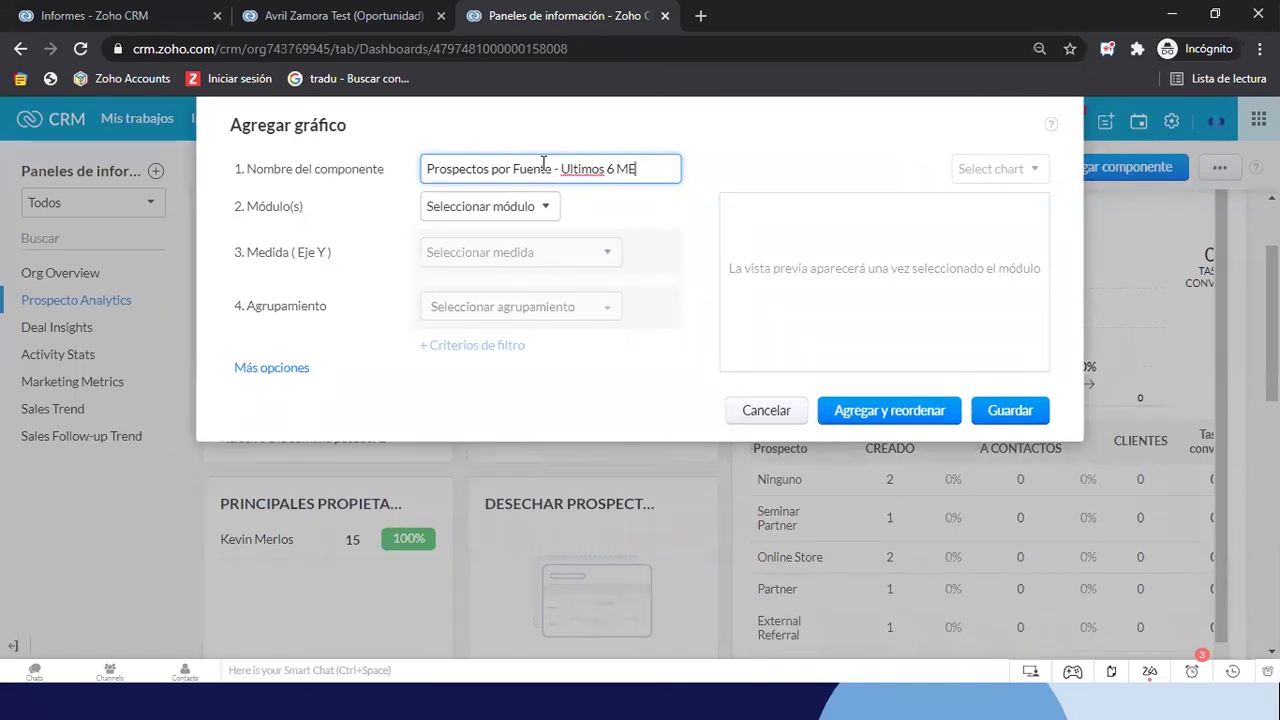
# Base the chart on the Prospectos module, keeping Cantidad de - Prospectos as the measure
pyautogui.click(500, 208)
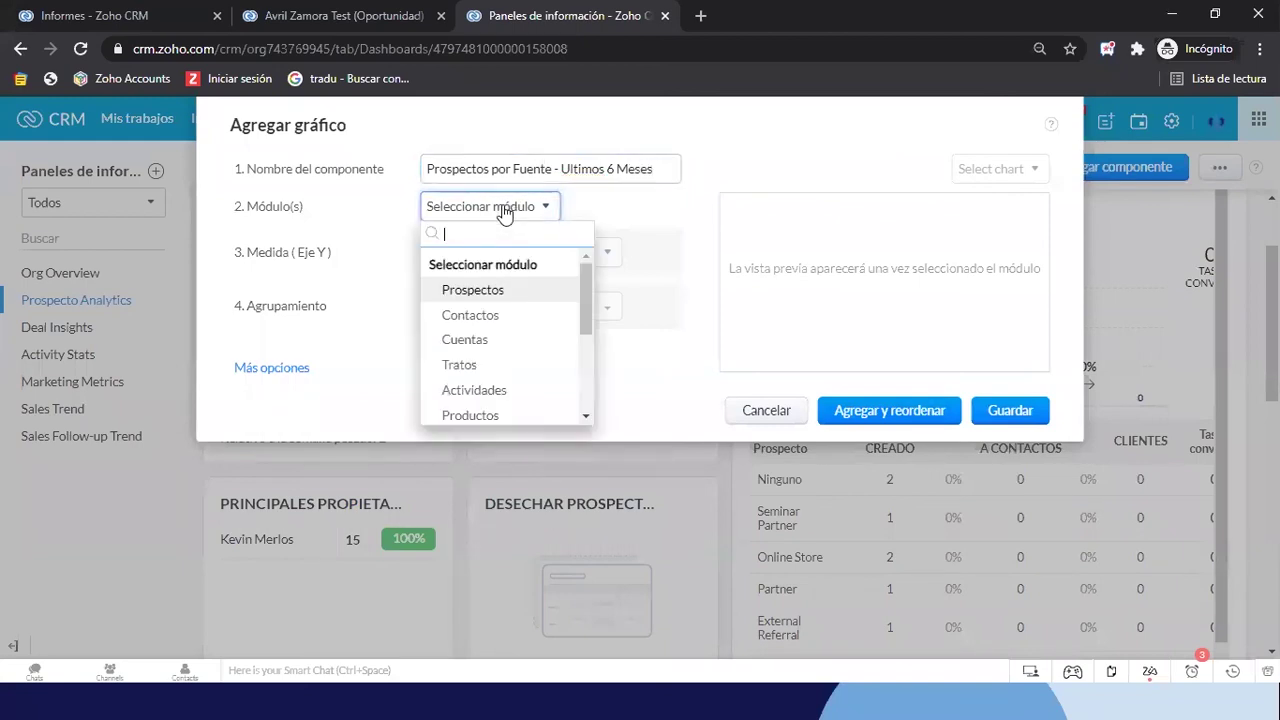
pyautogui.click(470, 291)
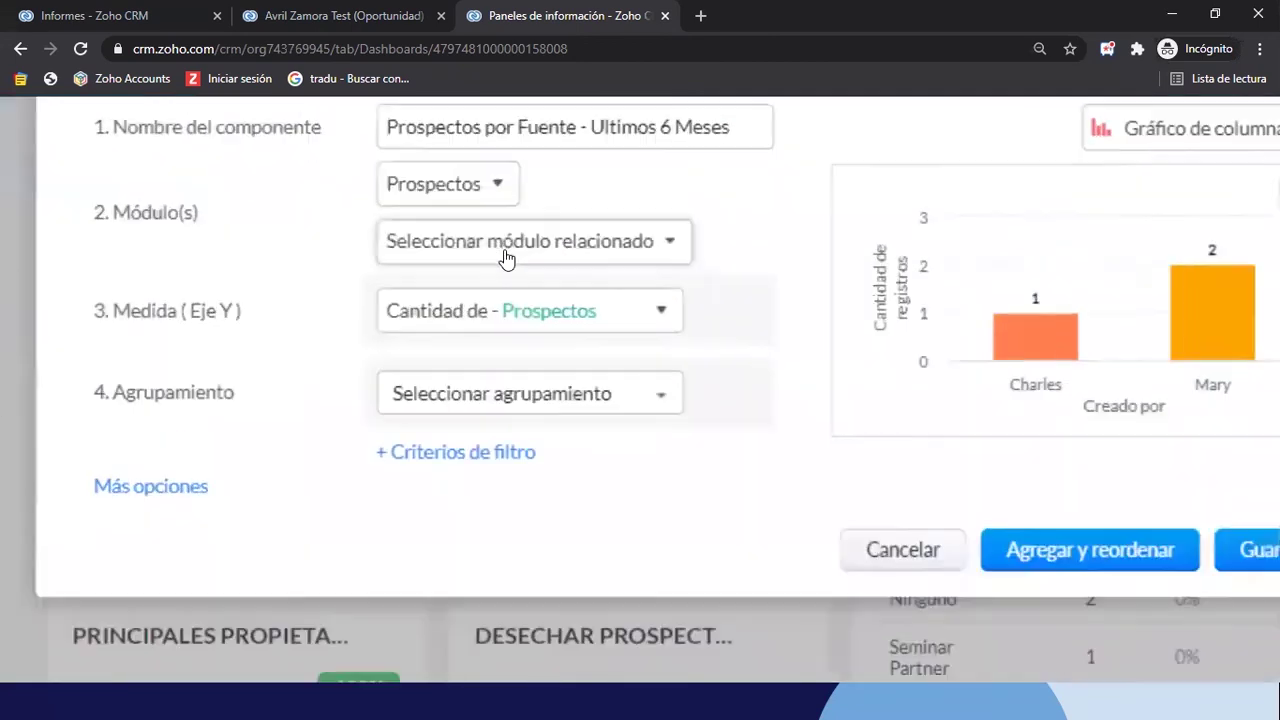
pyautogui.click(437, 259)
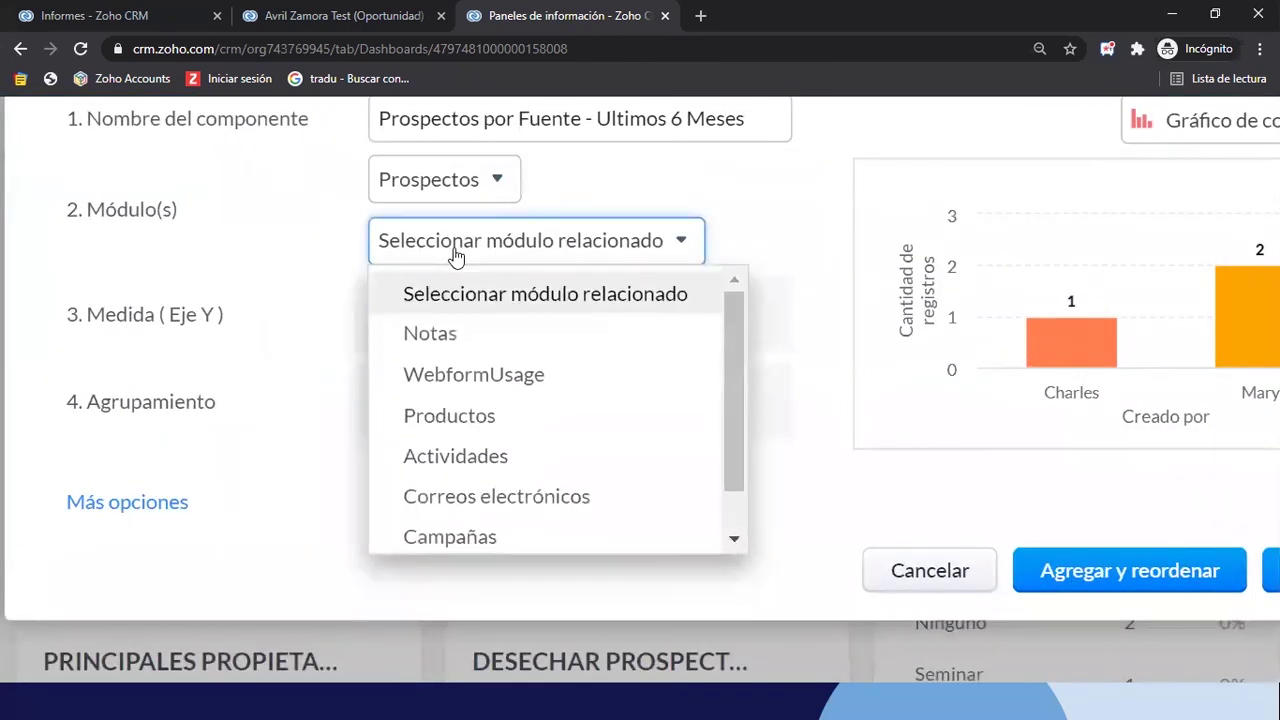
pyautogui.scroll(-1, 540, 460)
pyautogui.scroll(1, 537, 460)
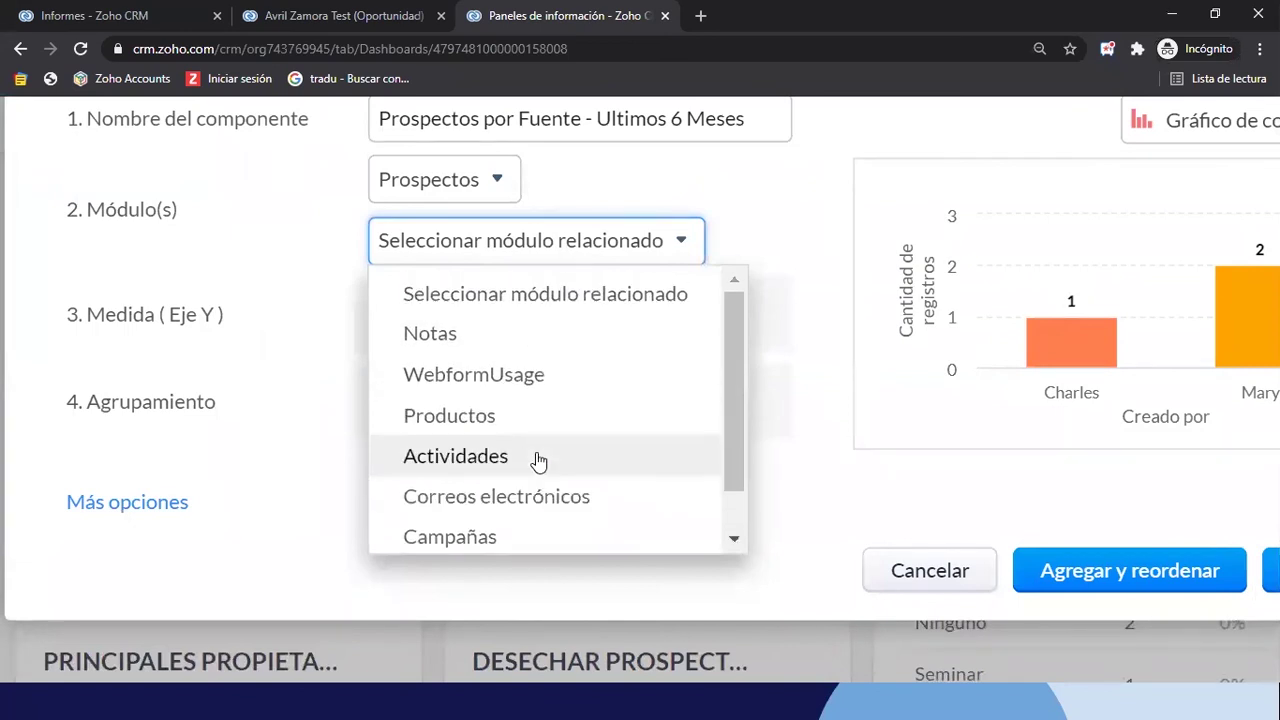
pyautogui.click(785, 249)
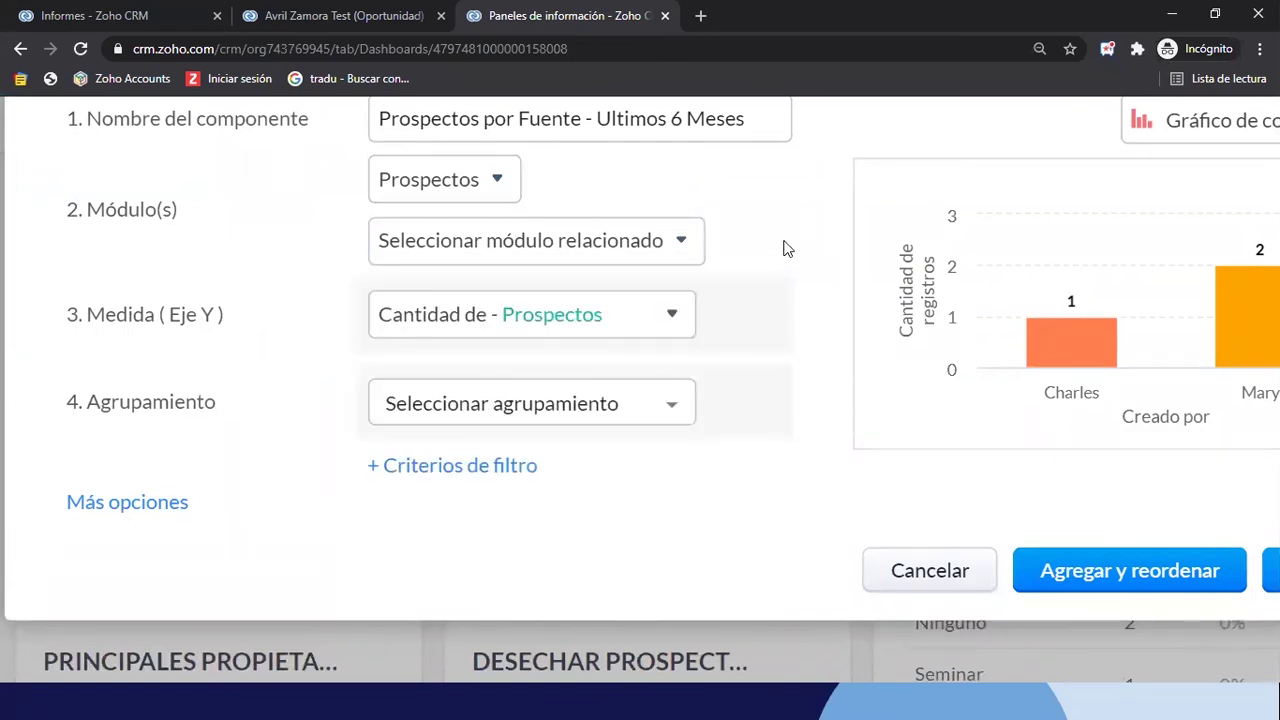
pyautogui.hotkey('ctrl', '-')
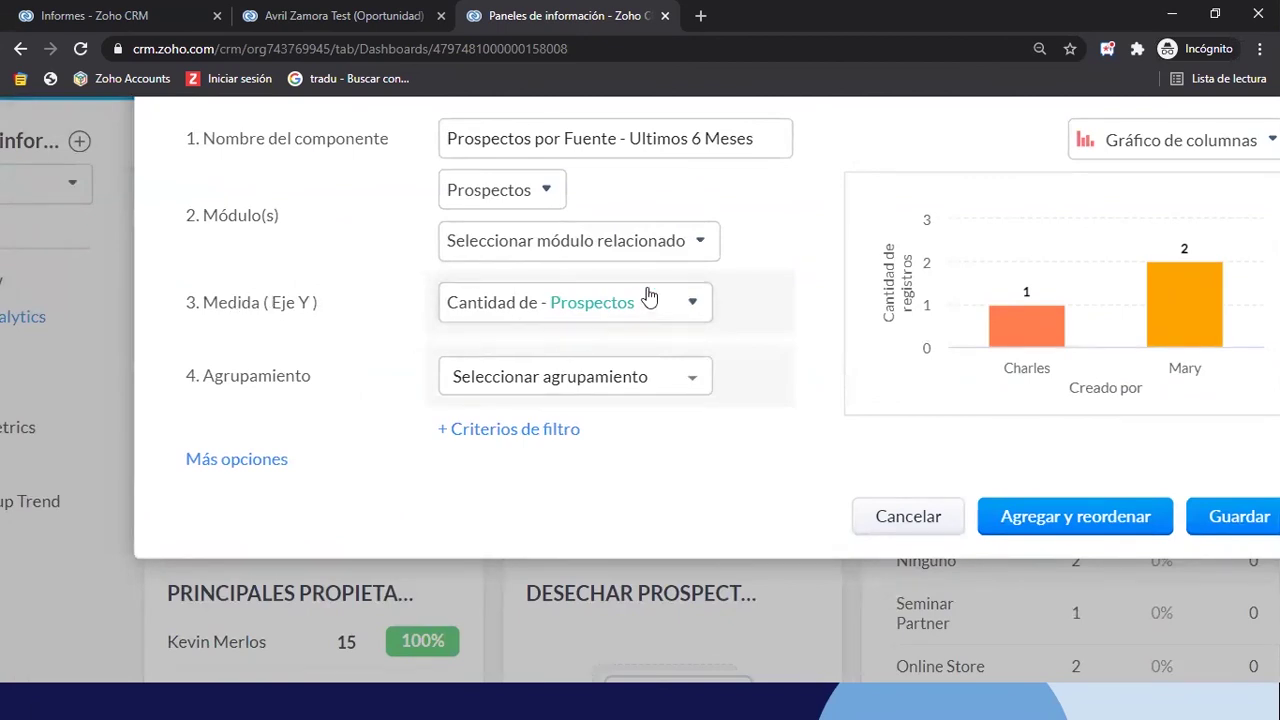
pyautogui.scroll(1, 650, 295)
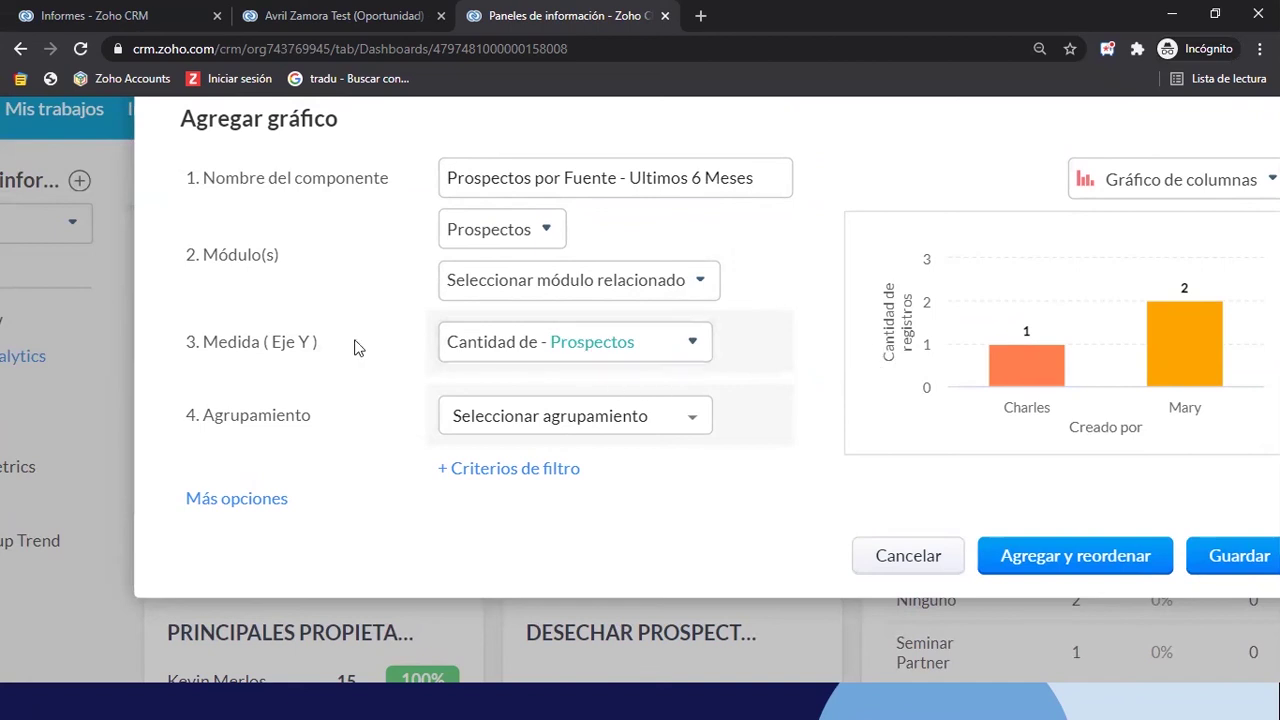
pyautogui.click(571, 347)
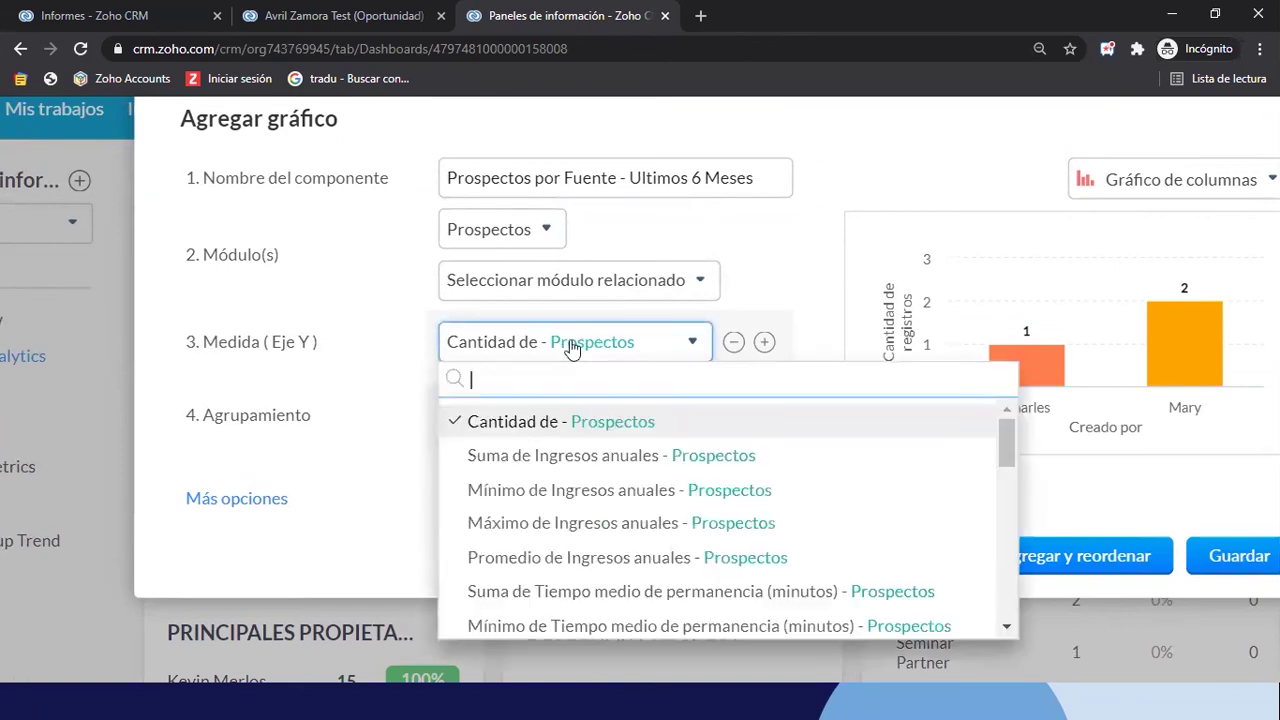
pyautogui.click(585, 428)
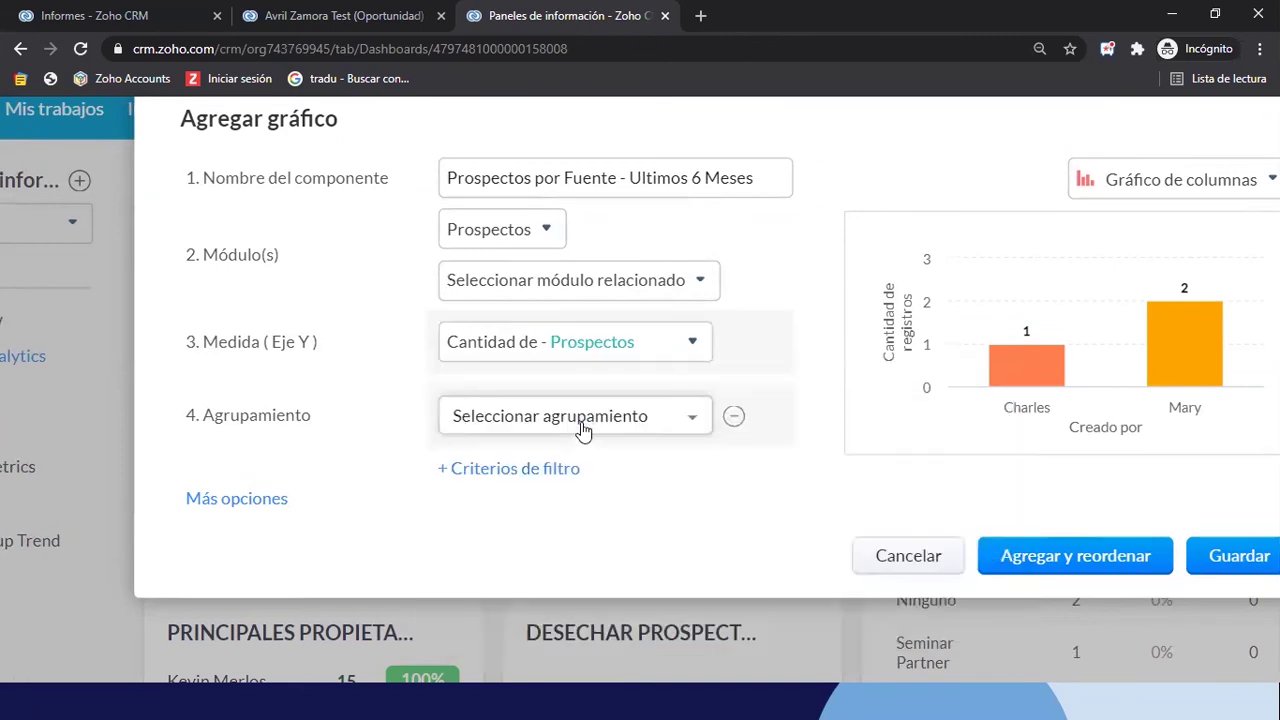
# Search 'fuen' and group the chart by Fuente de Prospecto - Prospectos
pyautogui.click(547, 425)
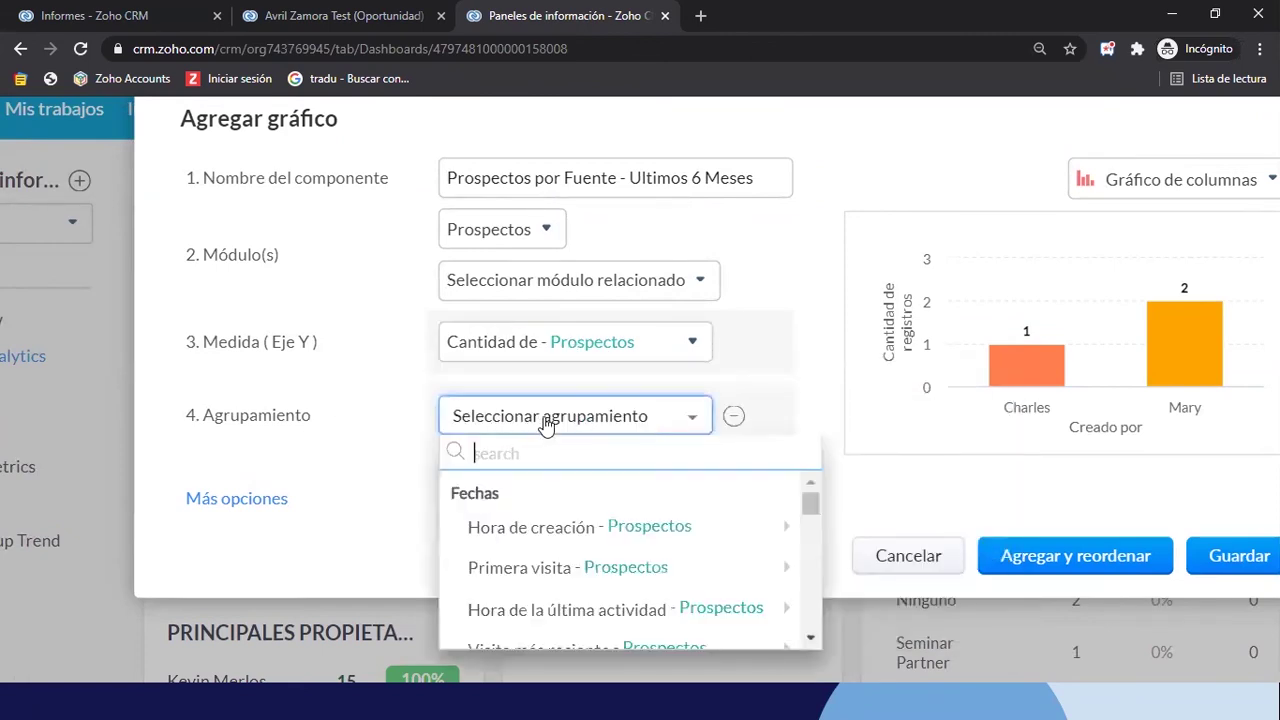
pyautogui.write('est')
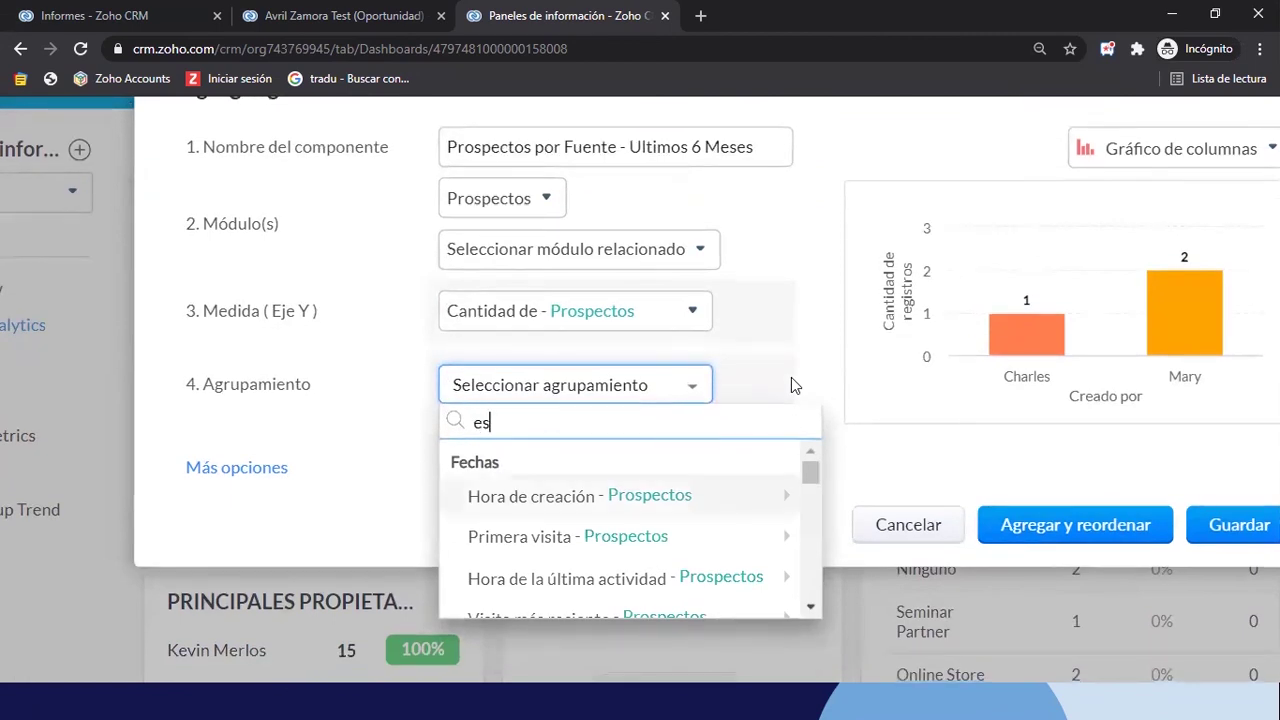
pyautogui.press('BackSpace')
pyautogui.press('BackSpace')
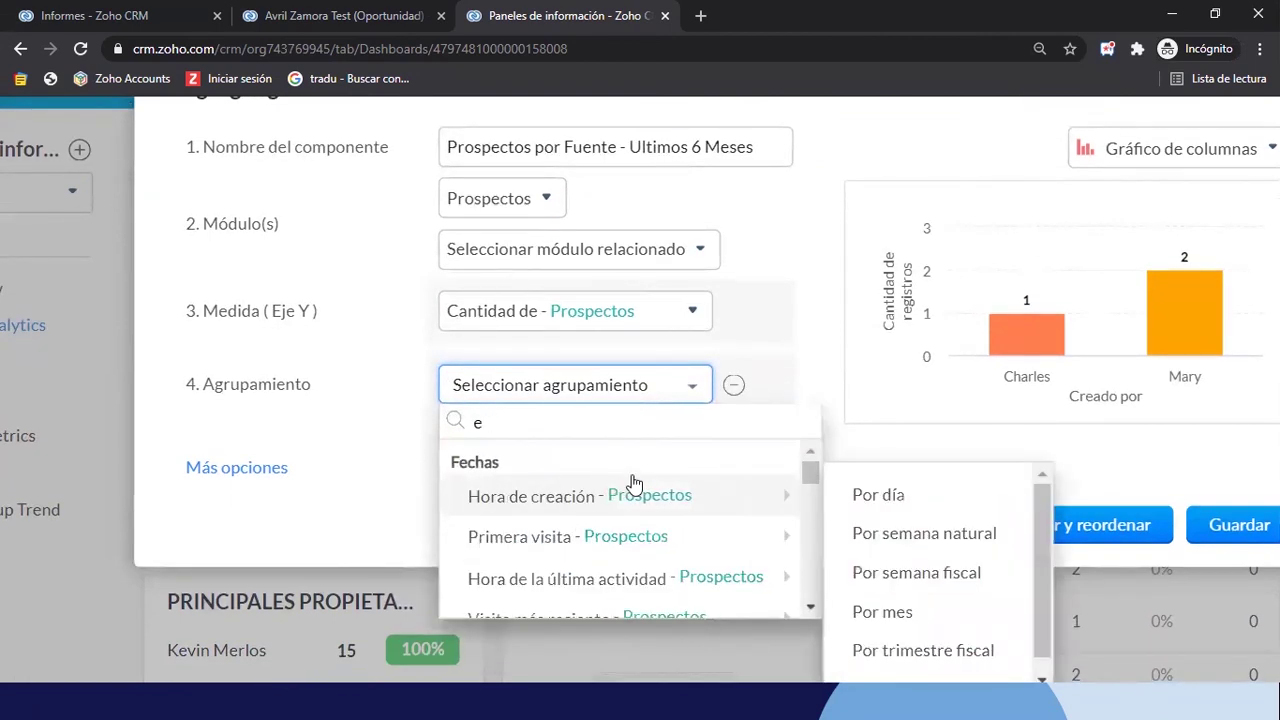
pyautogui.click(540, 431)
pyautogui.press('BackSpace')
pyautogui.write('ori')
pyautogui.press('BackSpace')
pyautogui.press('BackSpace')
pyautogui.press('BackSpace')
pyautogui.write('fuen')
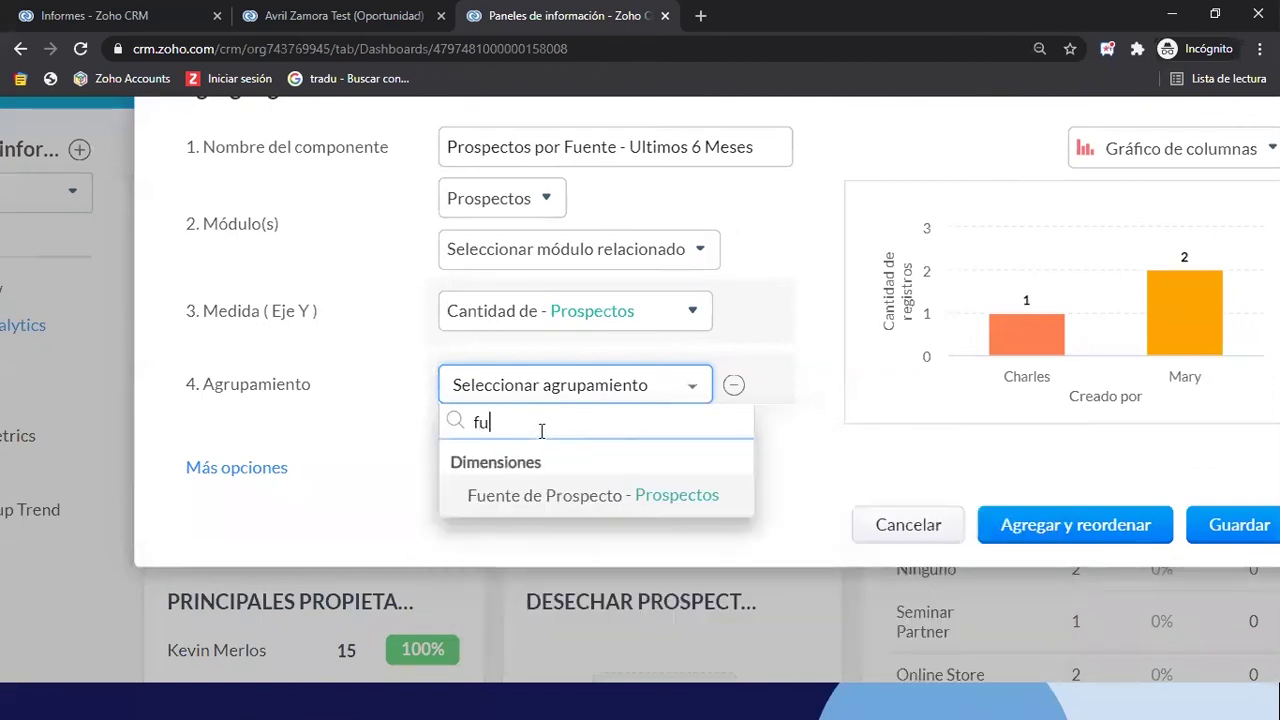
pyautogui.click(563, 494)
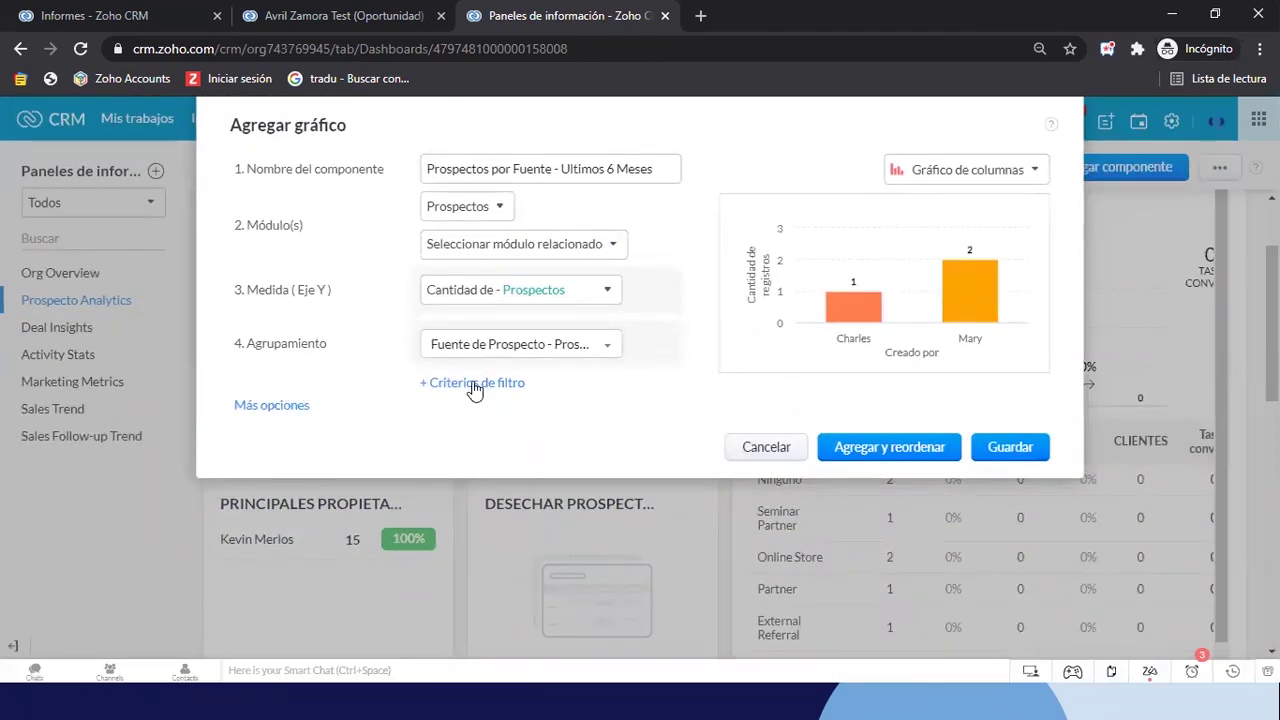
# Add a Hora de creación filter to the chart using the between-dates comparison
pyautogui.click(474, 388)
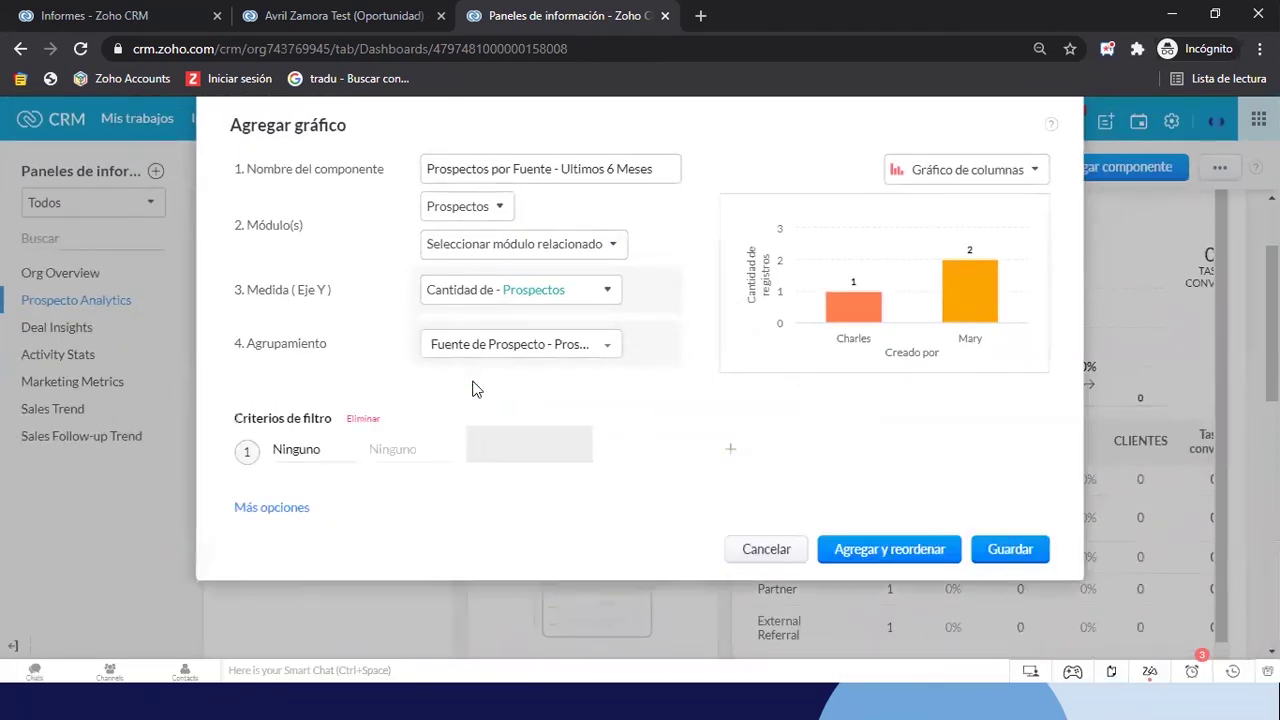
pyautogui.click(295, 454)
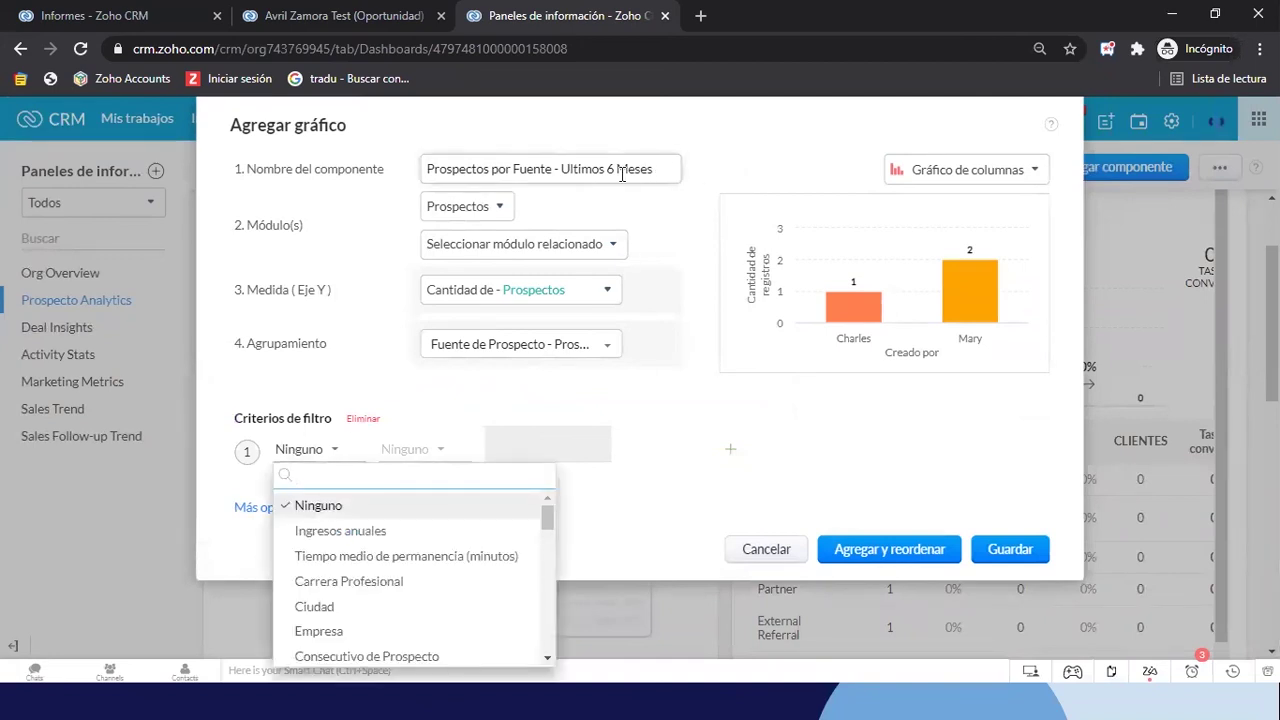
pyautogui.moveTo(653, 176); pyautogui.dragTo(551, 171)
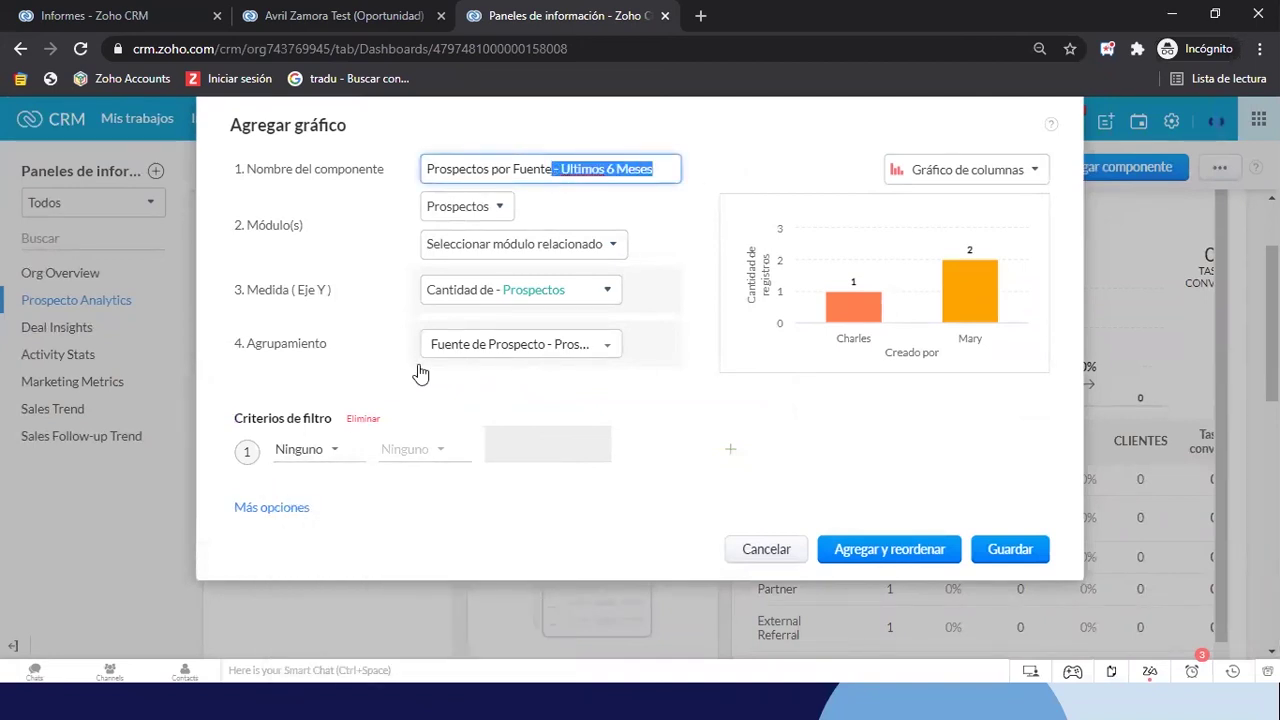
pyautogui.click(316, 458)
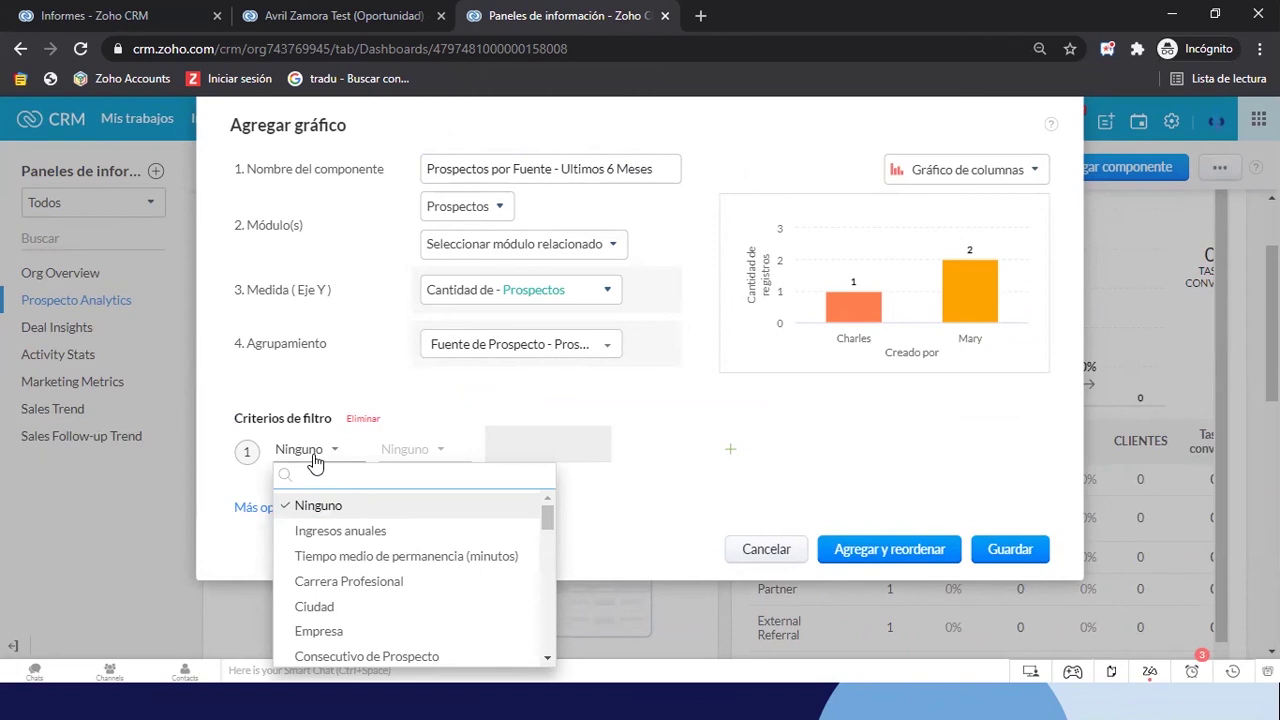
pyautogui.write('crea')
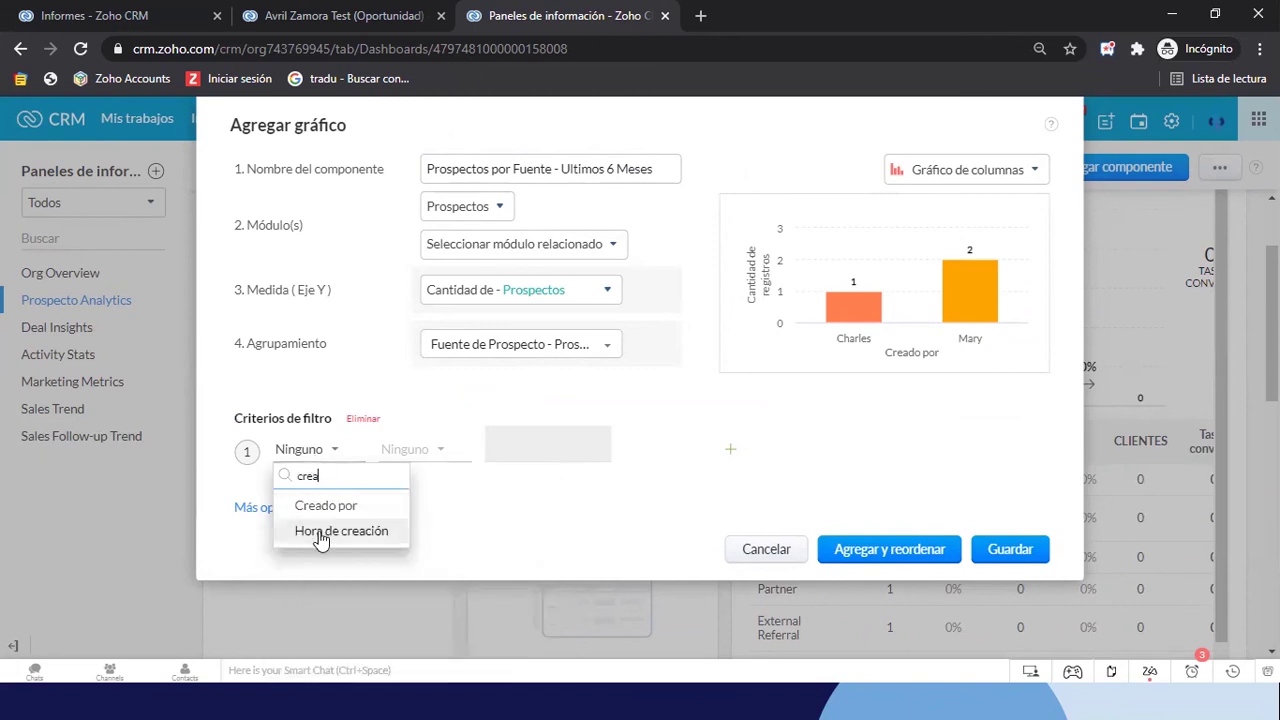
pyautogui.click(320, 532)
pyautogui.click(428, 455)
pyautogui.scroll(-10, 472, 600)
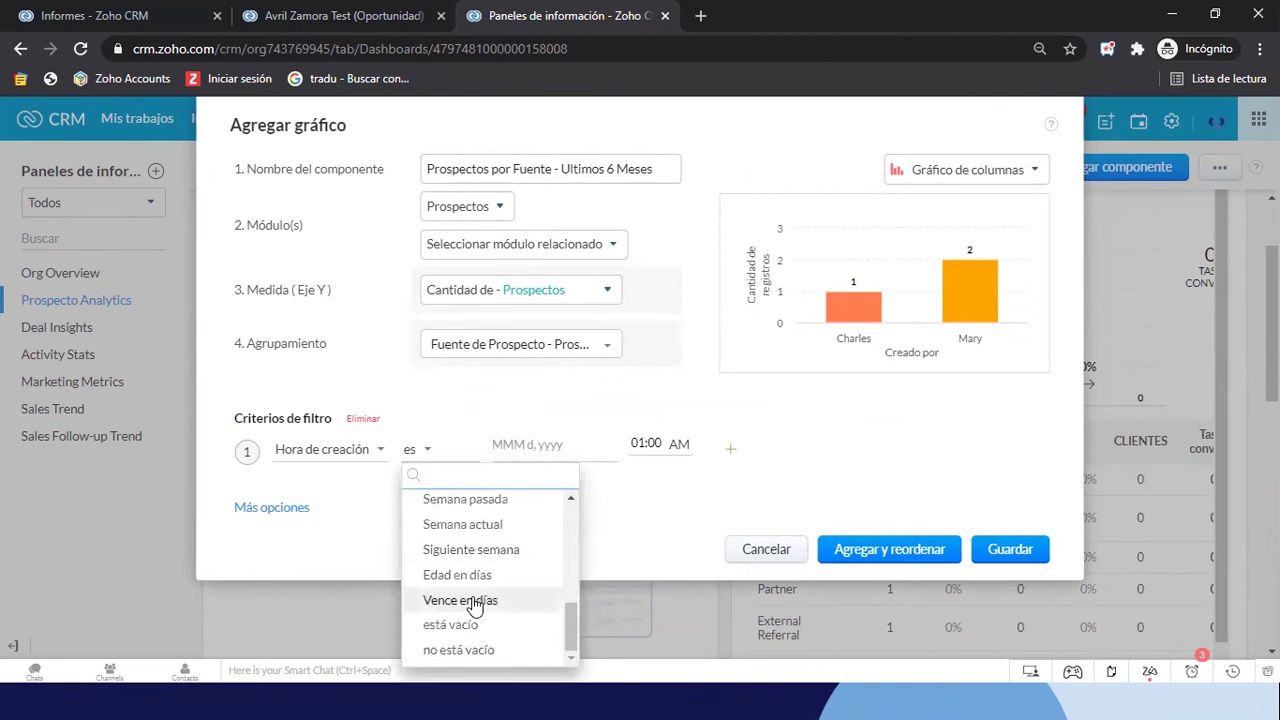
pyautogui.scroll(5, 474, 600)
pyautogui.scroll(-4, 472, 582)
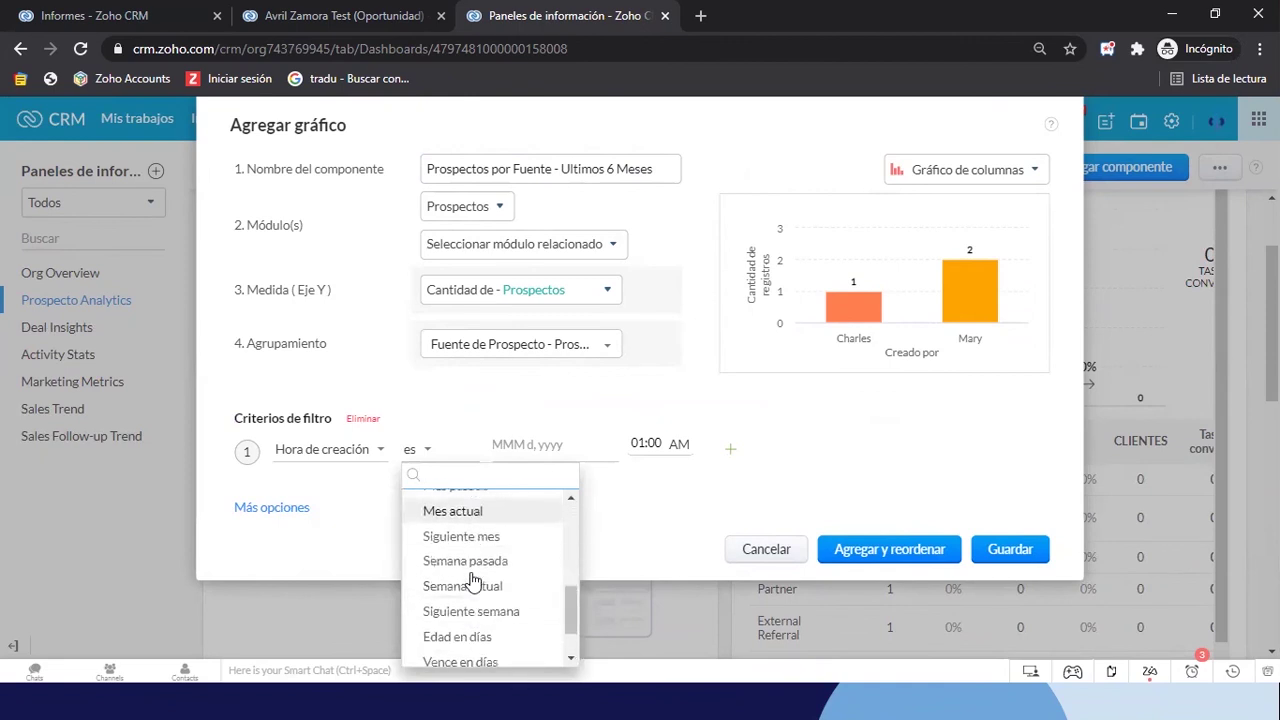
pyautogui.scroll(-2, 473, 582)
pyautogui.scroll(4, 473, 582)
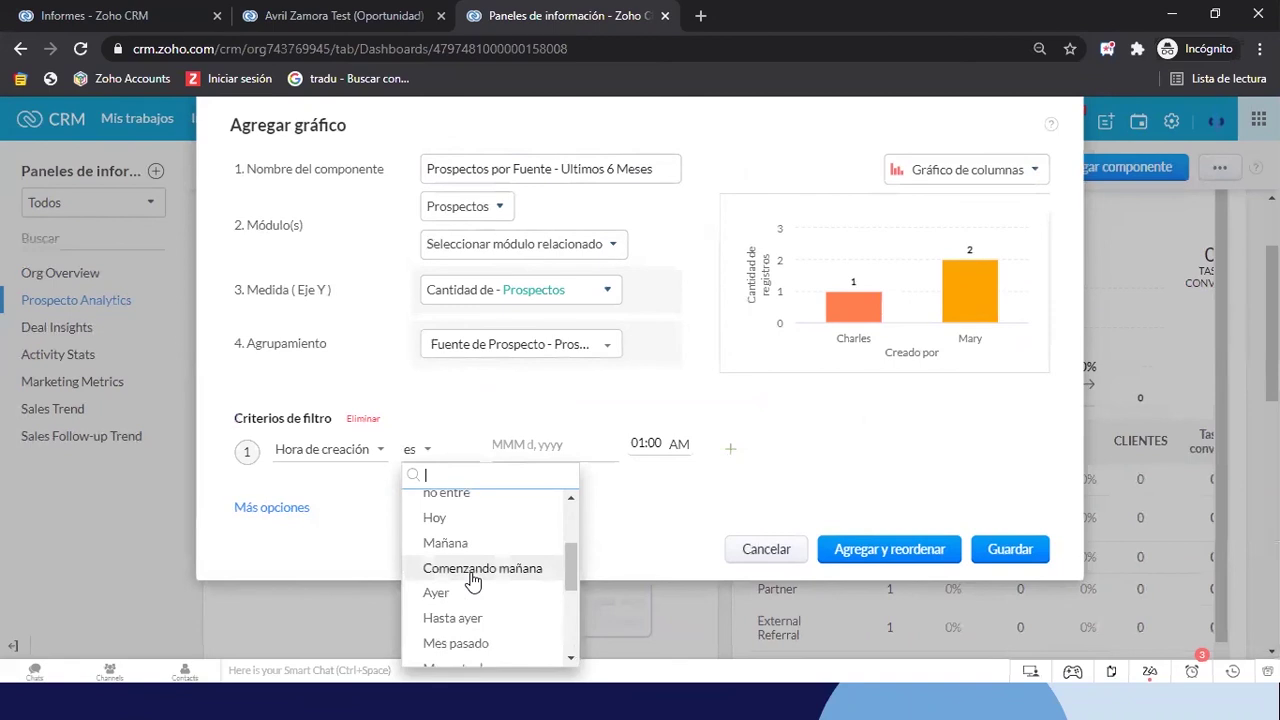
pyautogui.scroll(2, 473, 582)
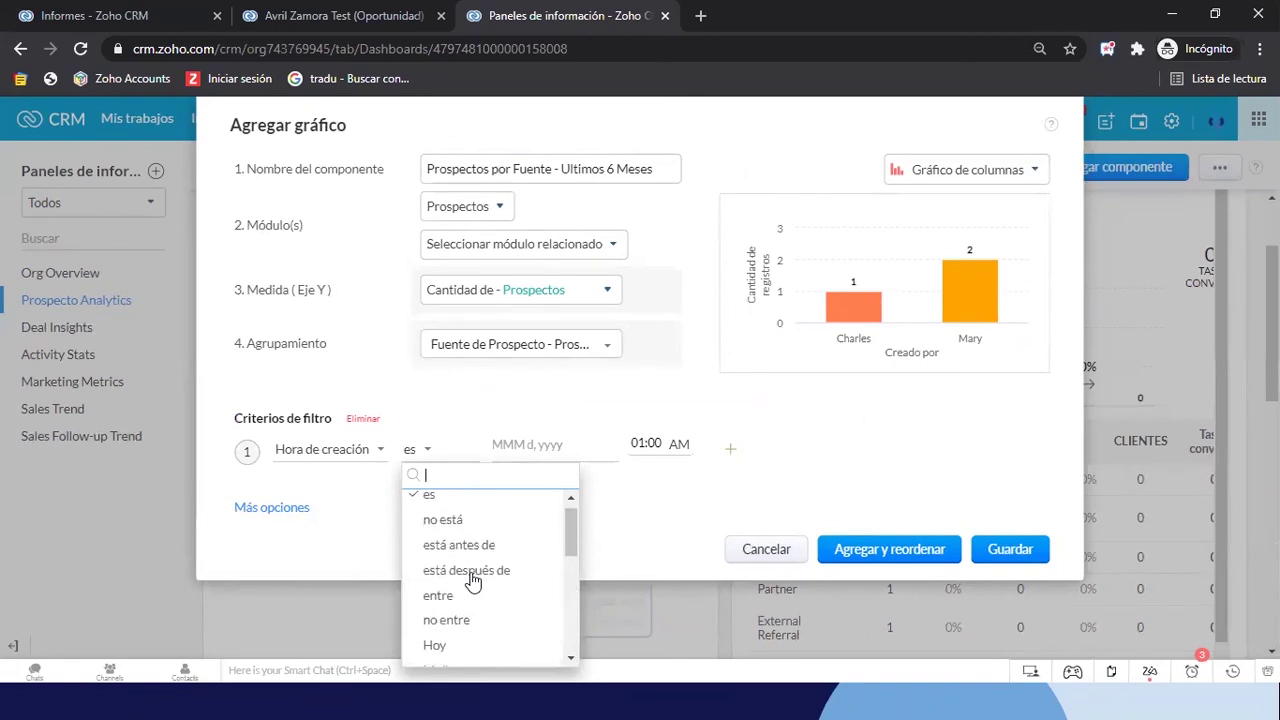
pyautogui.click(438, 596)
# Enter the dates in reversed order and attempt saving, hitting date-order errors twice
pyautogui.click(534, 448)
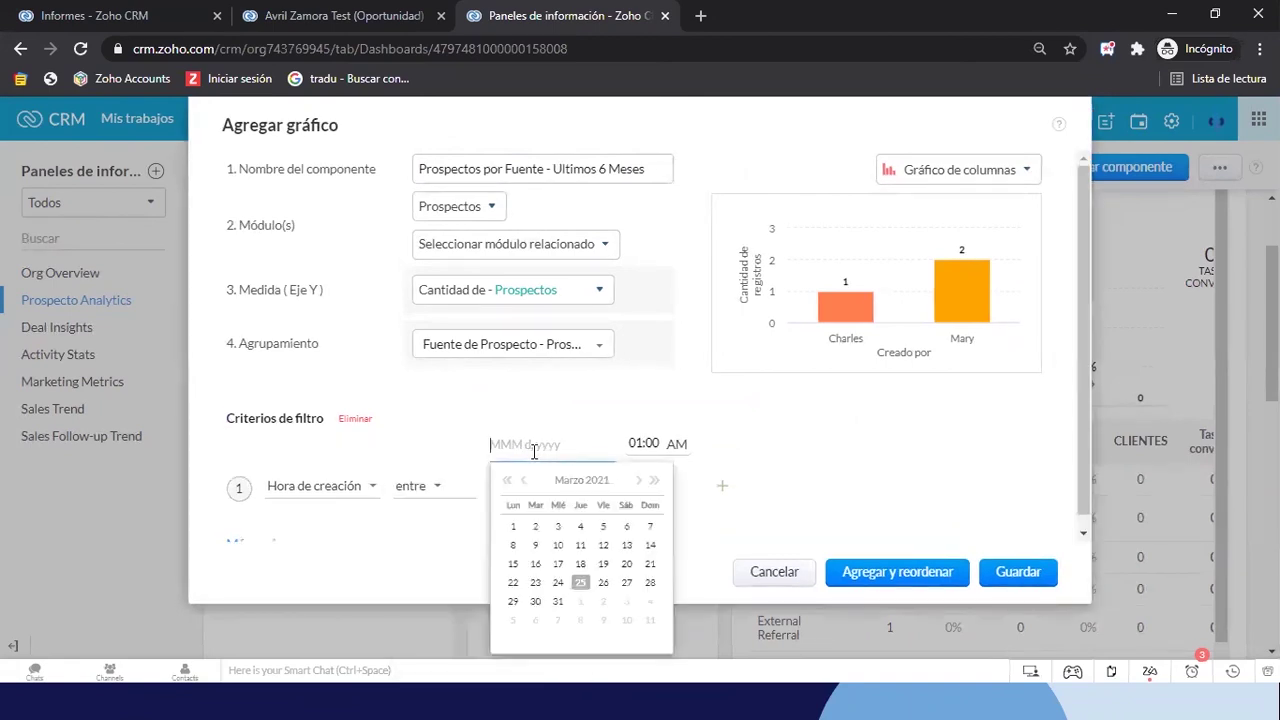
pyautogui.click(558, 601)
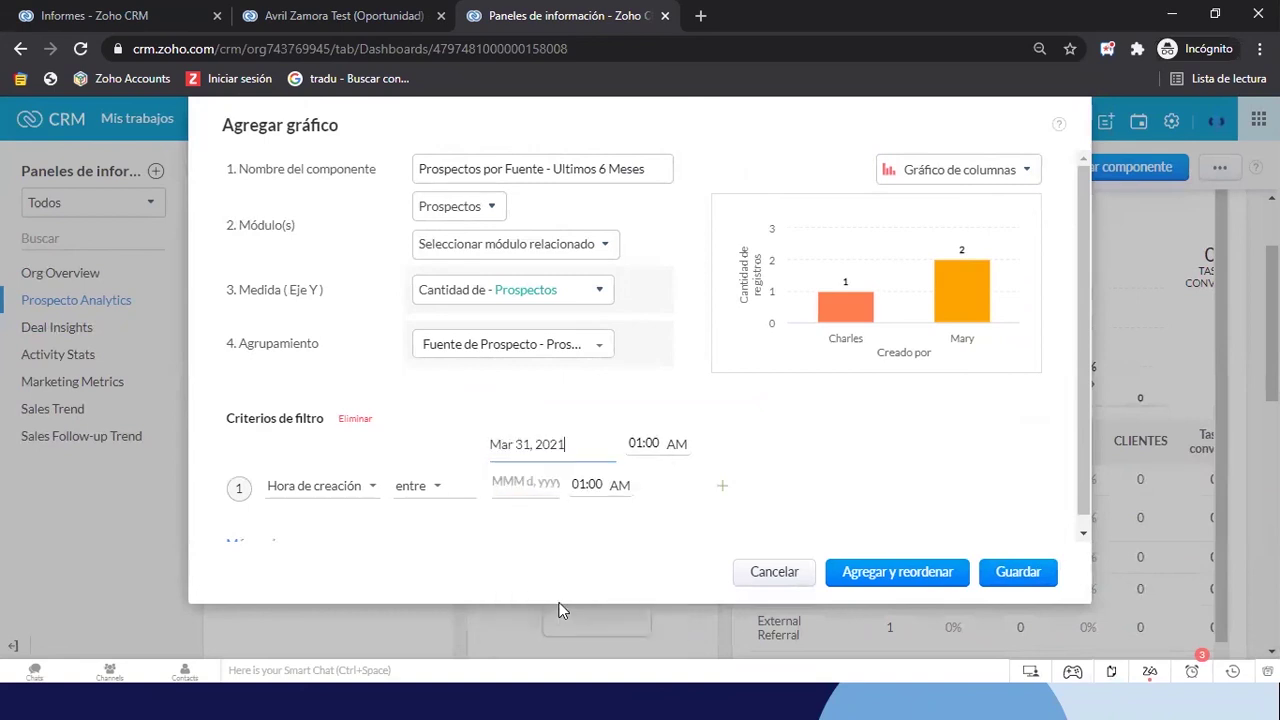
pyautogui.click(517, 485)
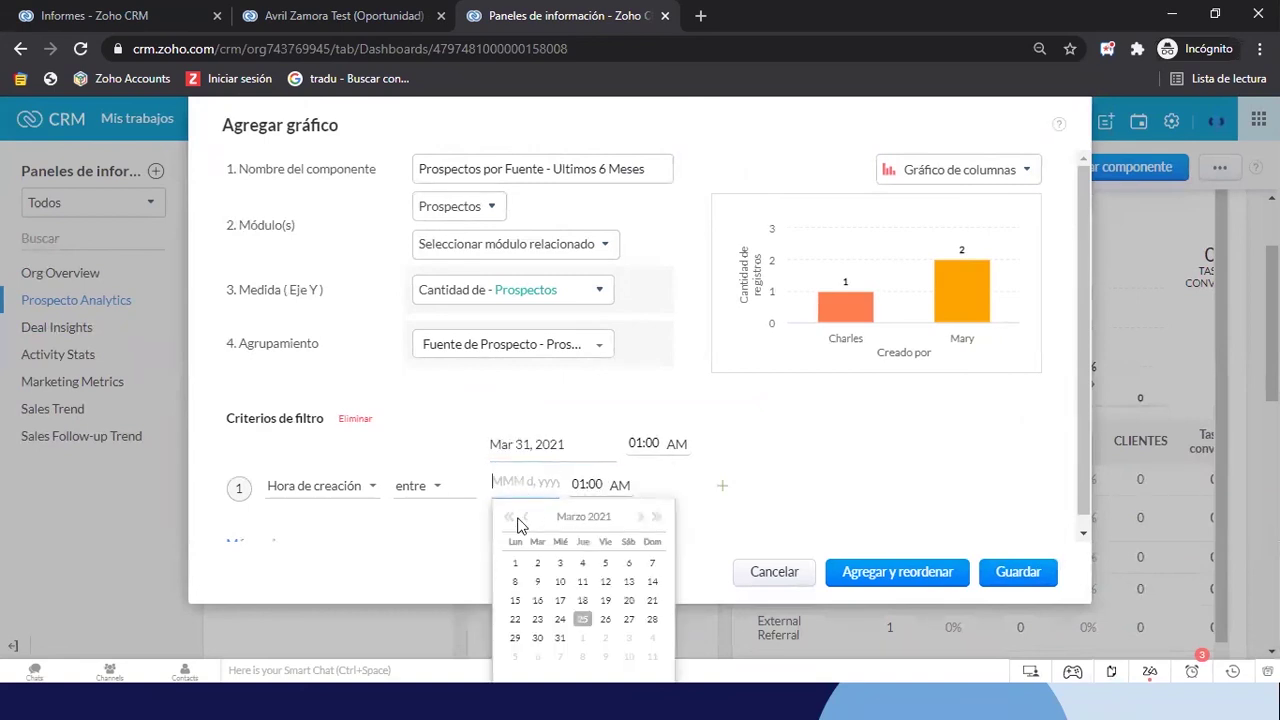
pyautogui.click(527, 517)
pyautogui.click(527, 517)
pyautogui.click(527, 517)
pyautogui.click(527, 517)
pyautogui.click(527, 517)
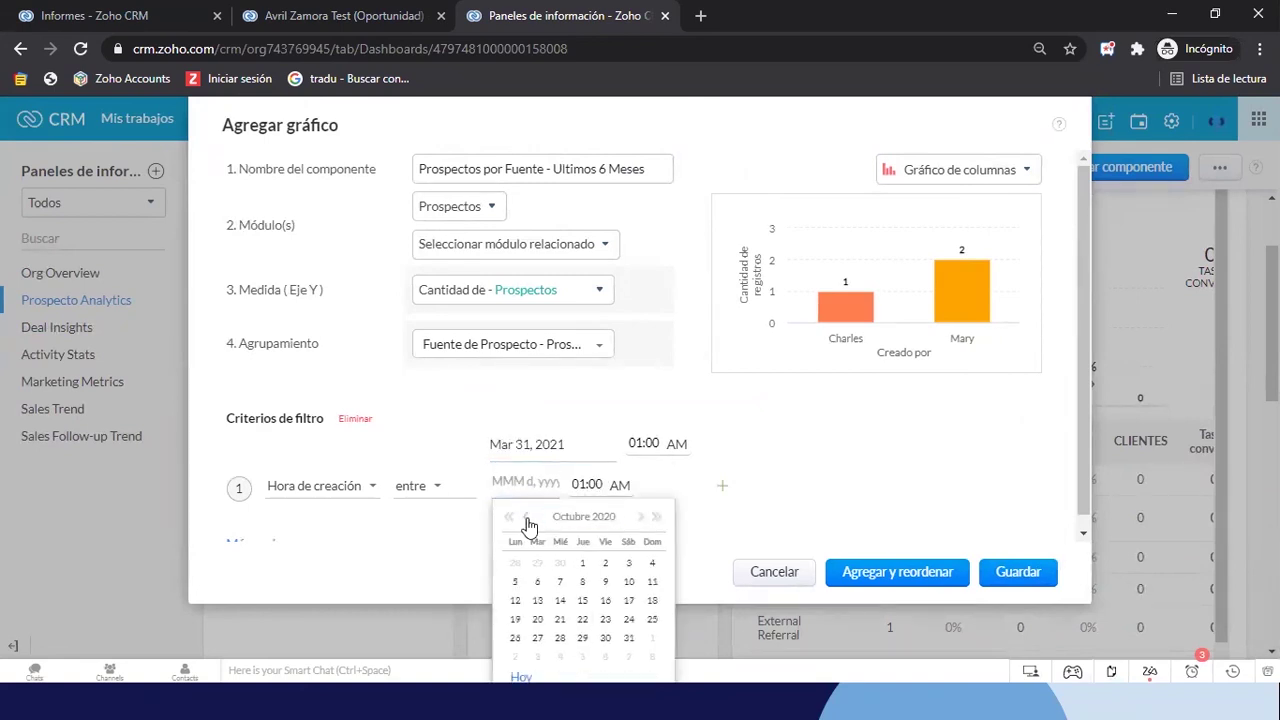
pyautogui.click(582, 564)
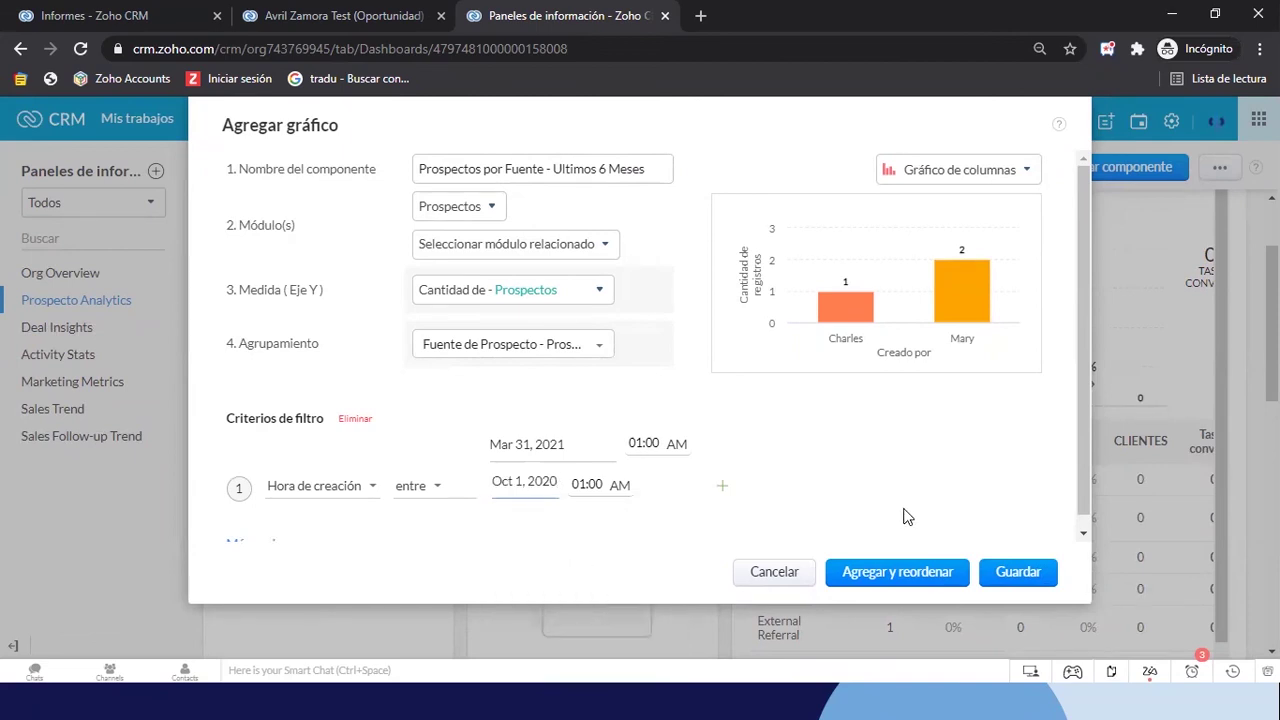
pyautogui.click(1020, 573)
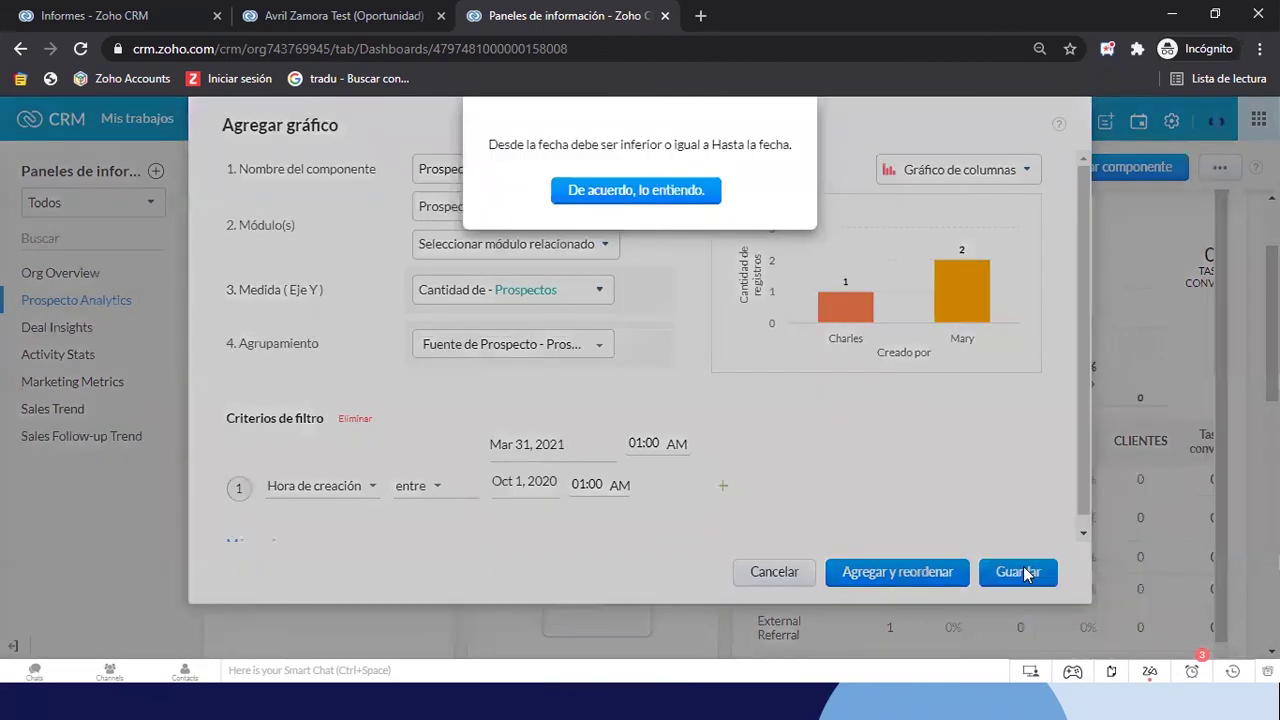
pyautogui.click(636, 190)
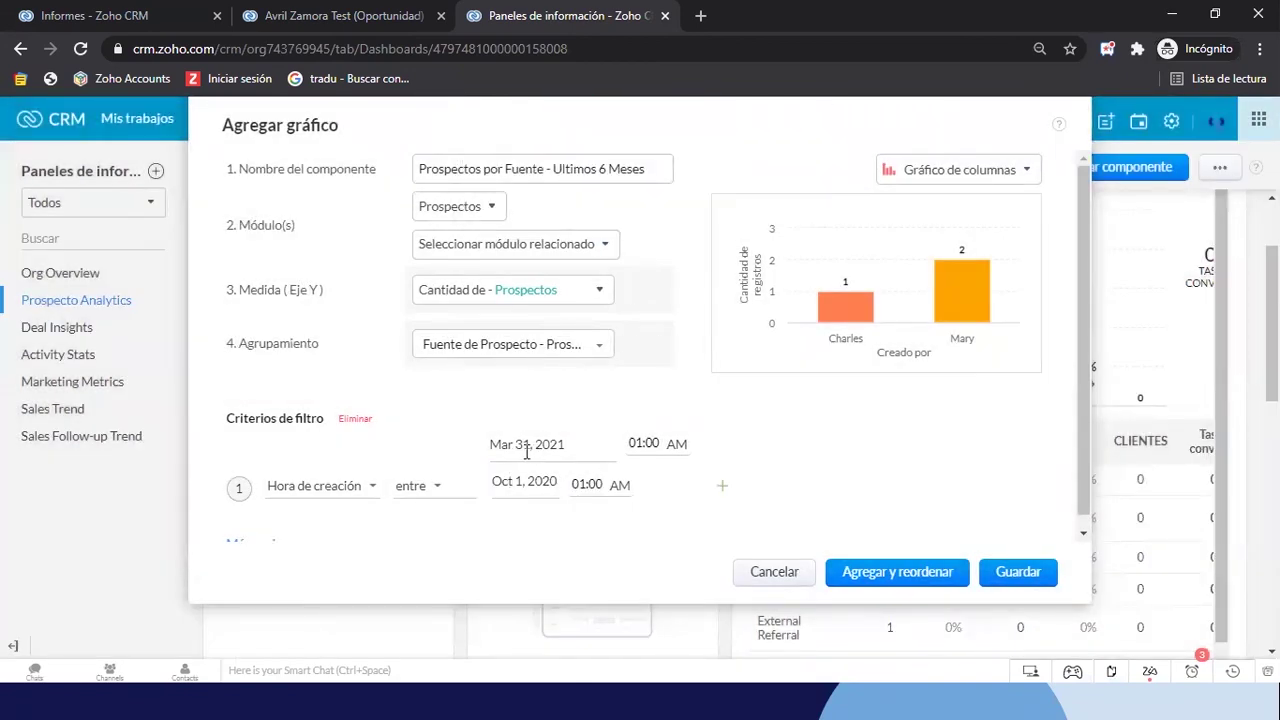
pyautogui.click(524, 451)
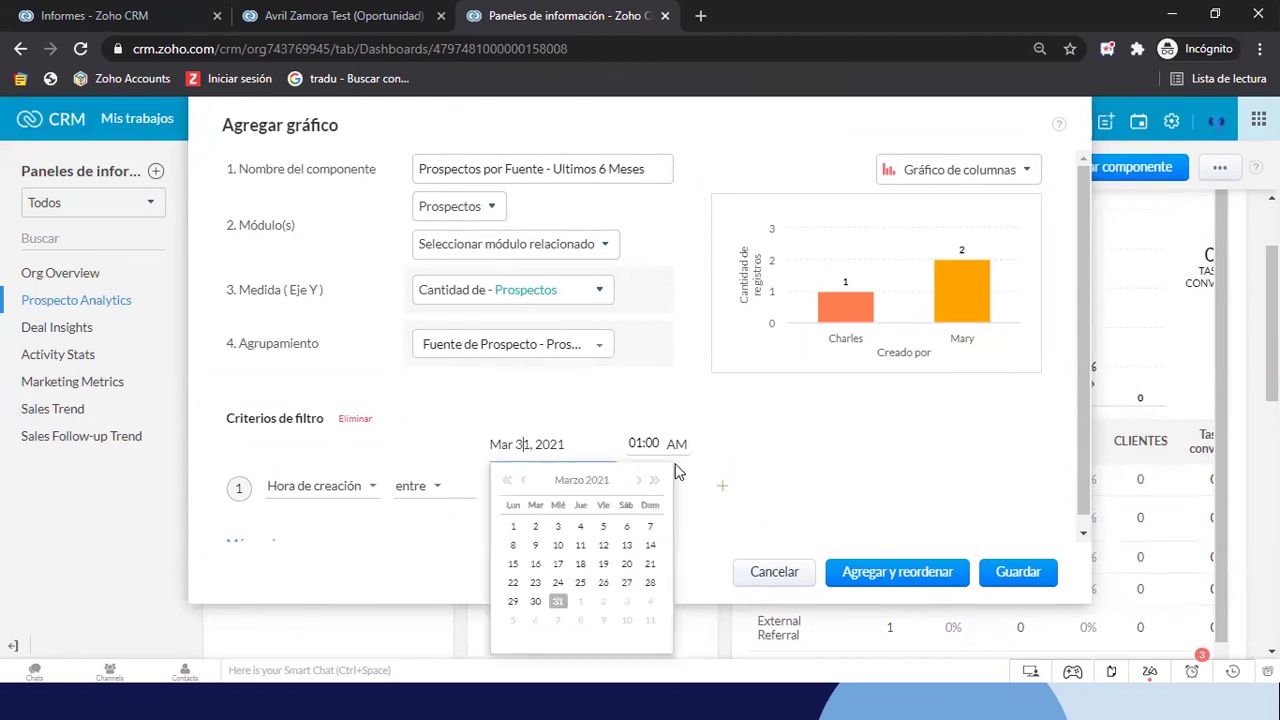
pyautogui.click(554, 568)
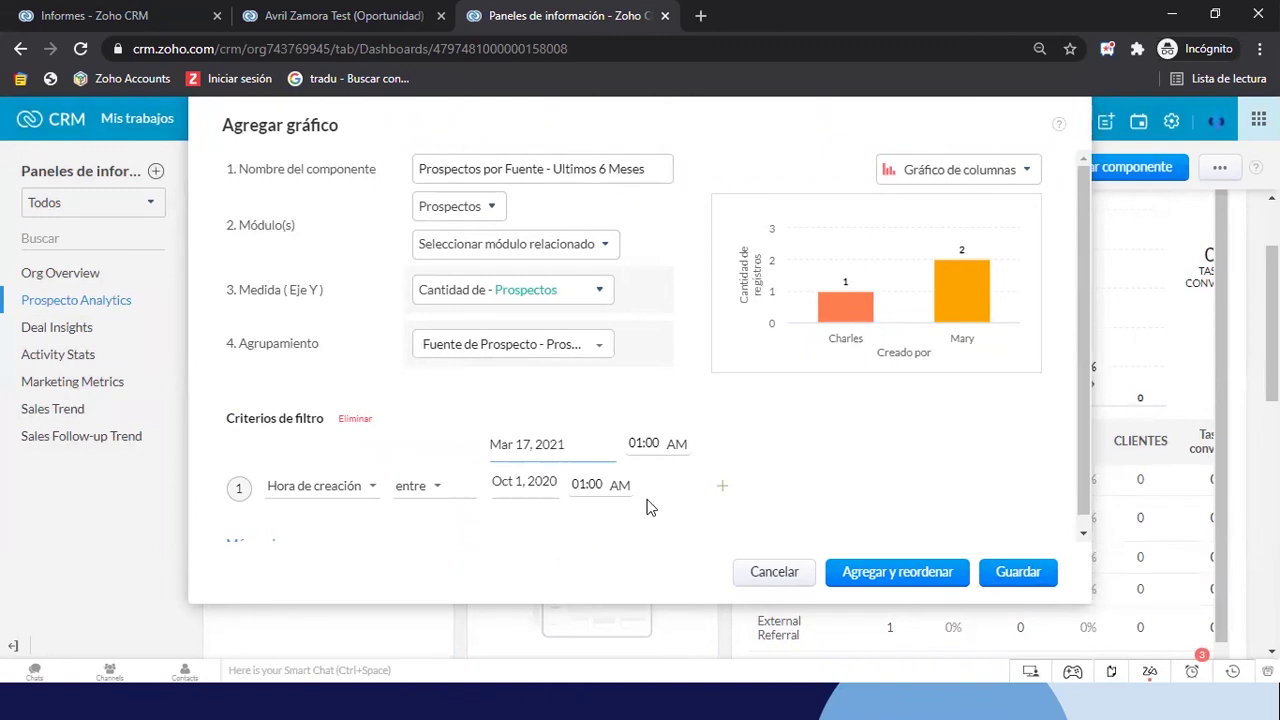
pyautogui.click(1016, 572)
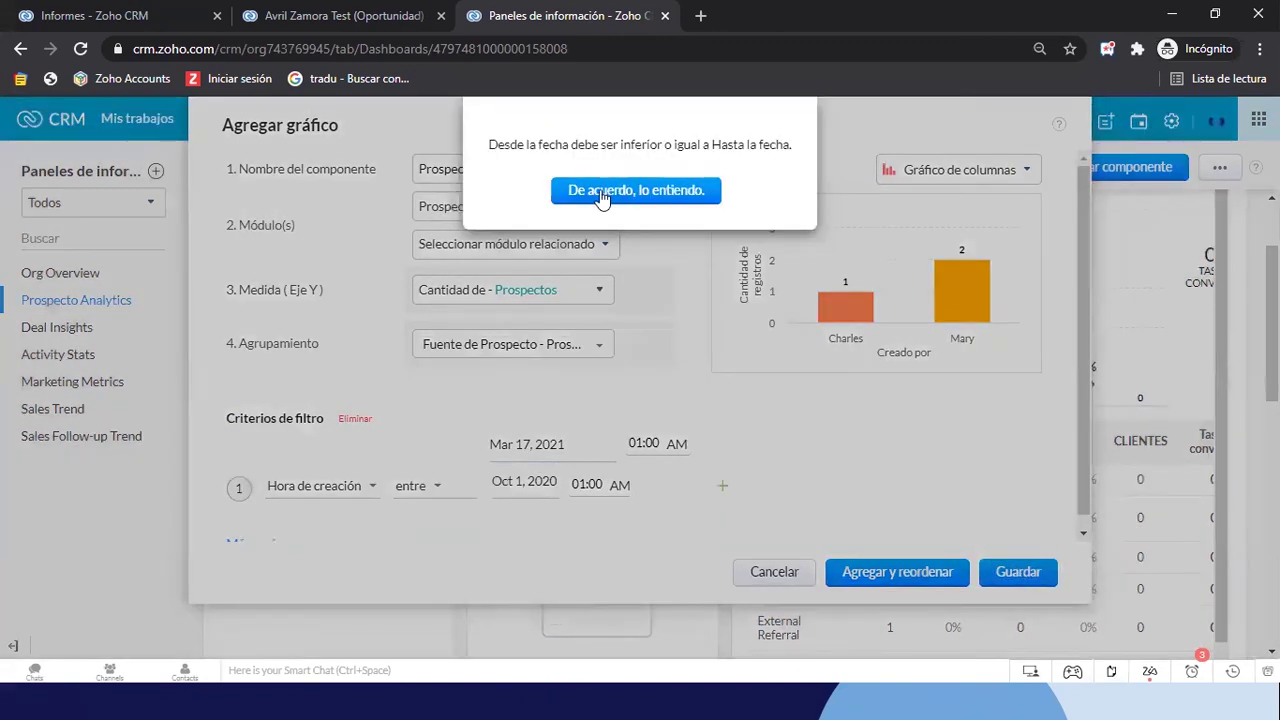
pyautogui.click(603, 196)
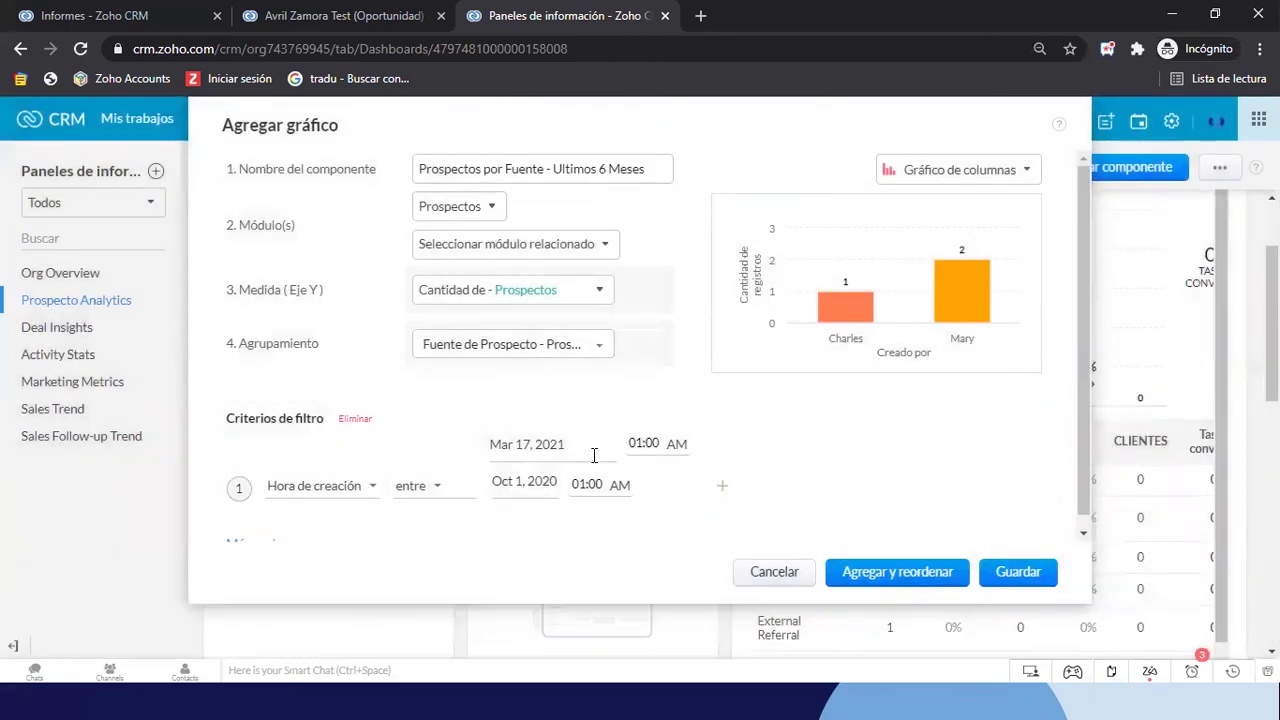
# Set the filter start date to October 1, 2020
pyautogui.click(541, 450)
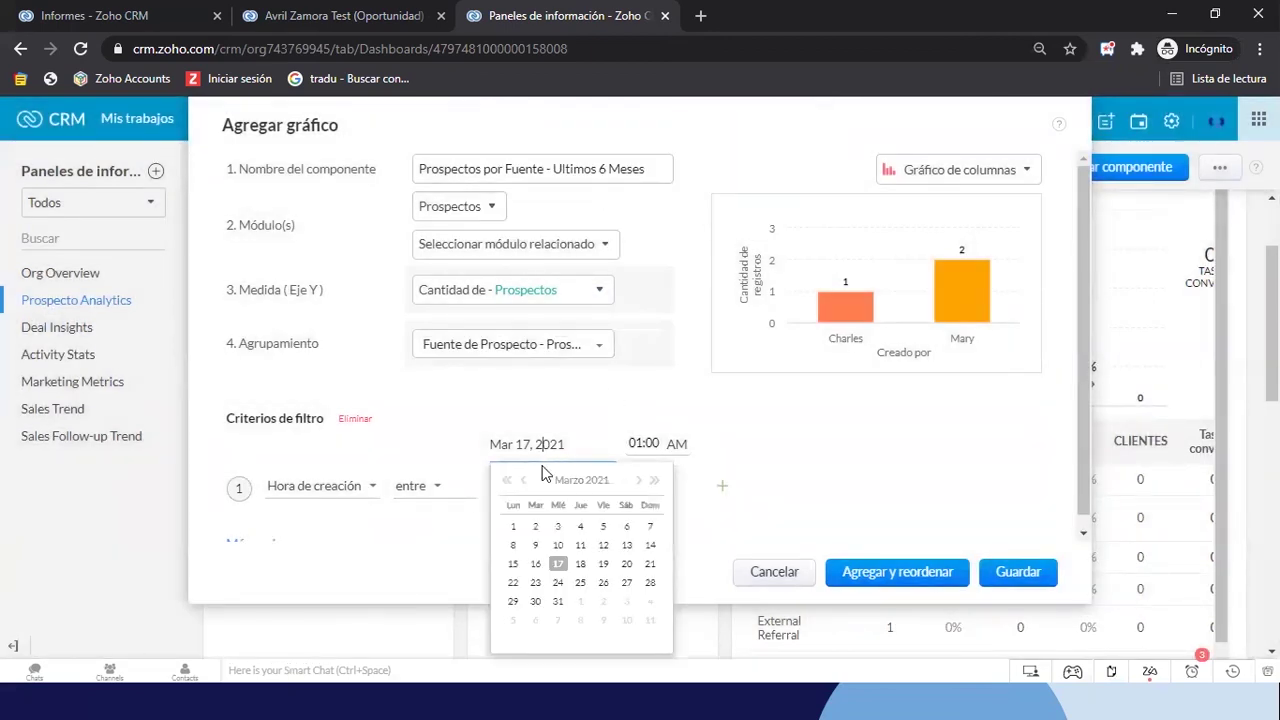
pyautogui.click(699, 536)
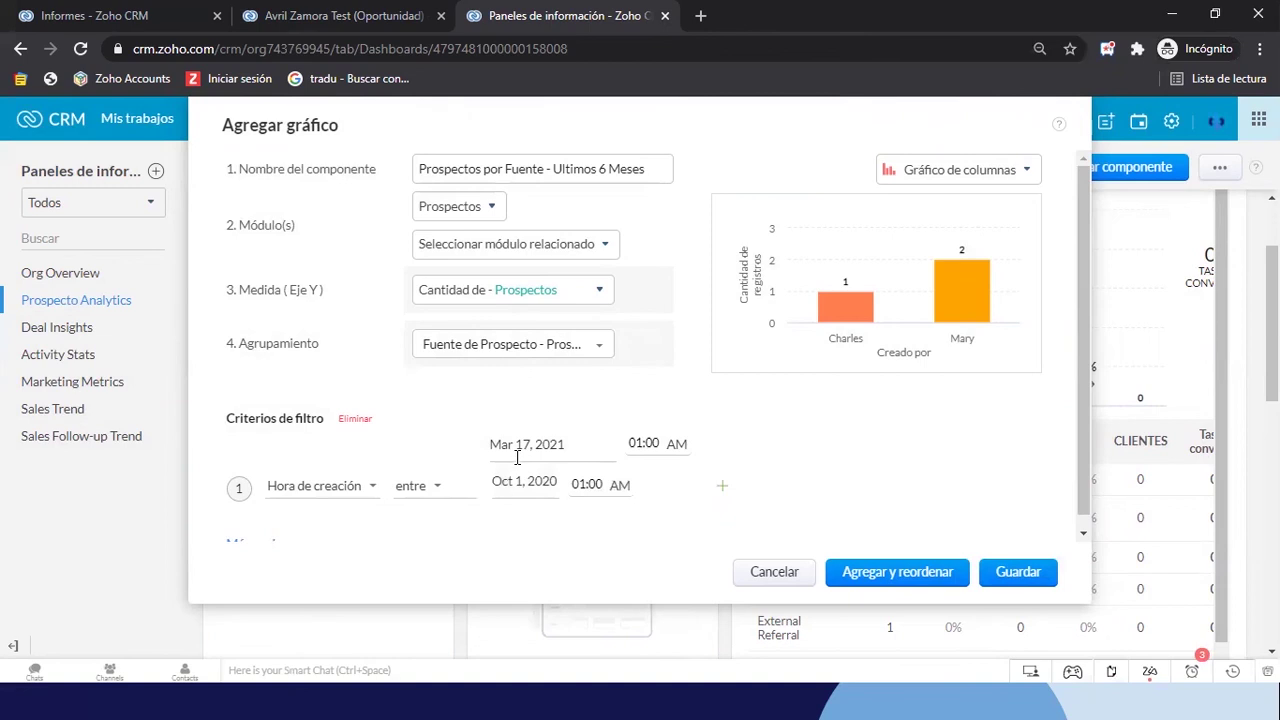
pyautogui.click(513, 488)
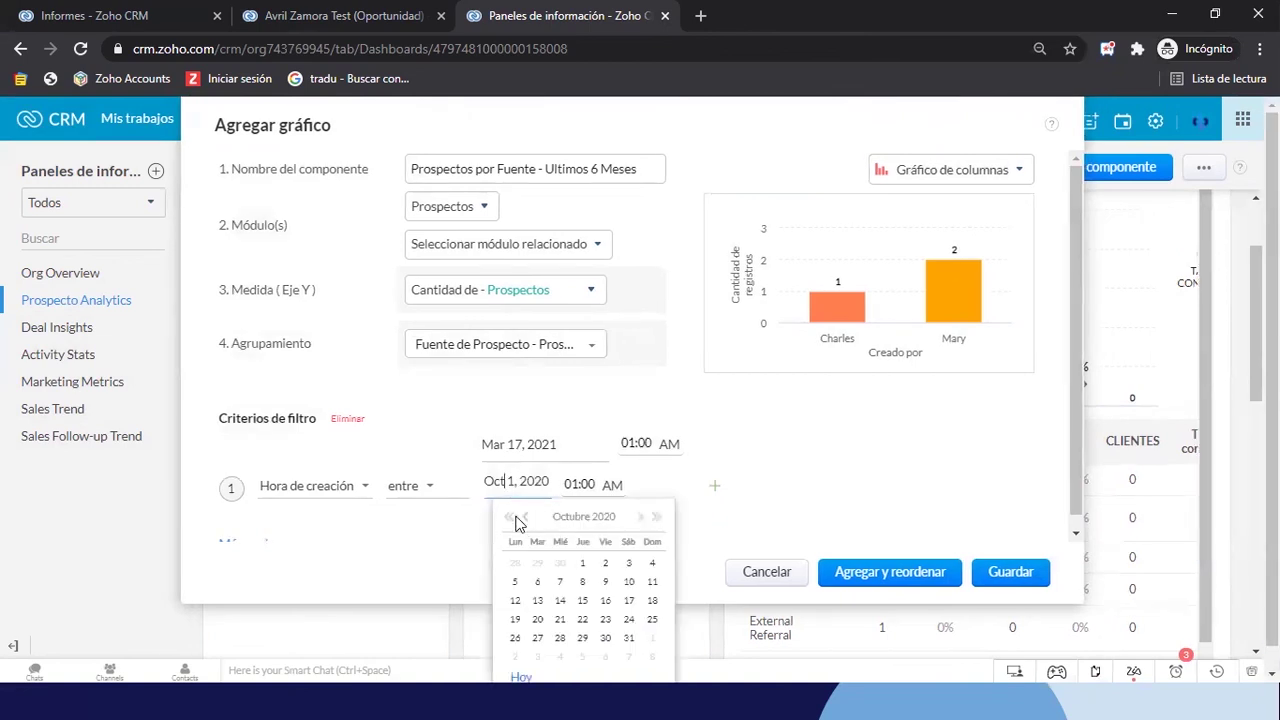
pyautogui.click(507, 518)
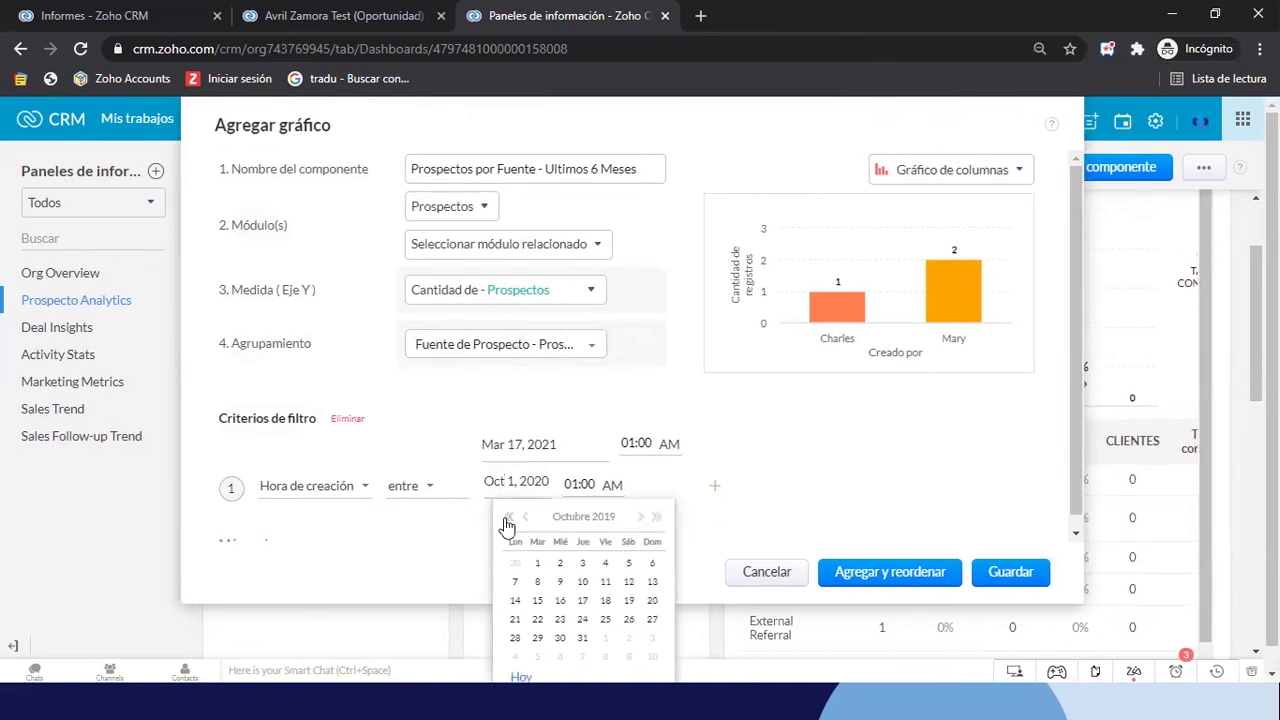
pyautogui.click(641, 517)
pyautogui.click(641, 517)
pyautogui.click(521, 478)
pyautogui.click(507, 447)
pyautogui.click(527, 483)
pyautogui.click(527, 483)
pyautogui.doubleClick(524, 484)
pyautogui.click(521, 484)
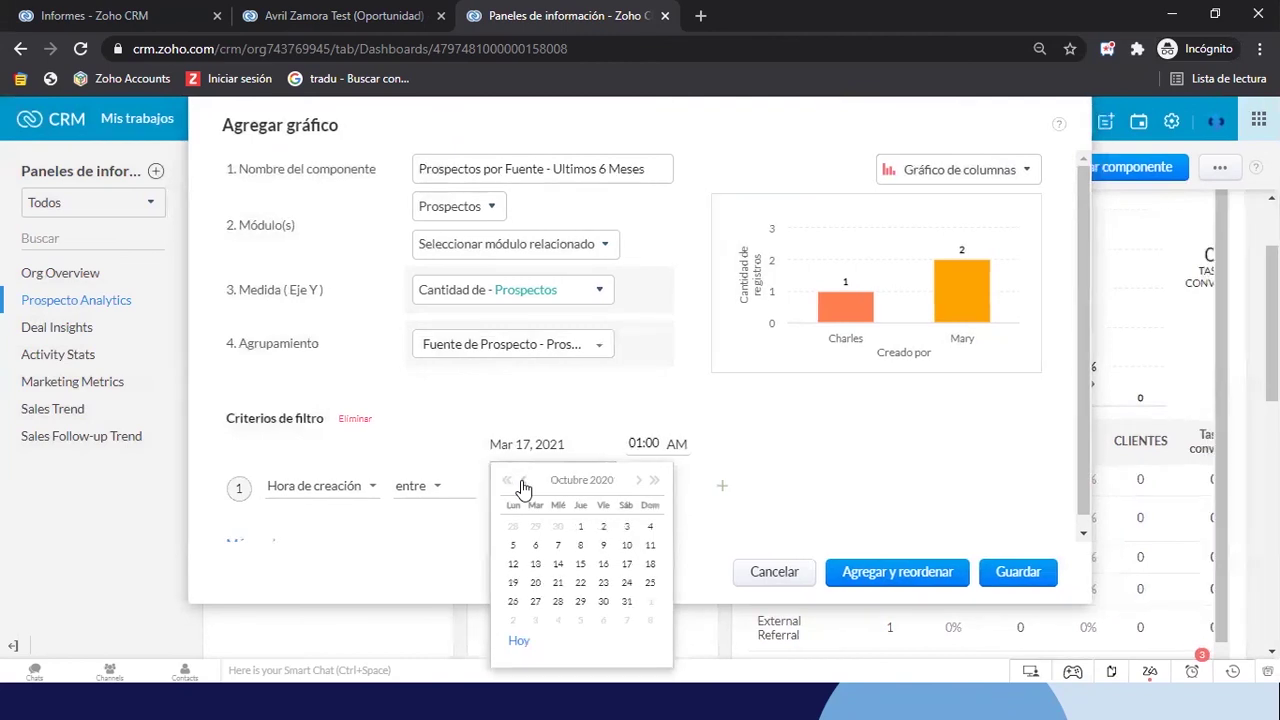
pyautogui.click(580, 528)
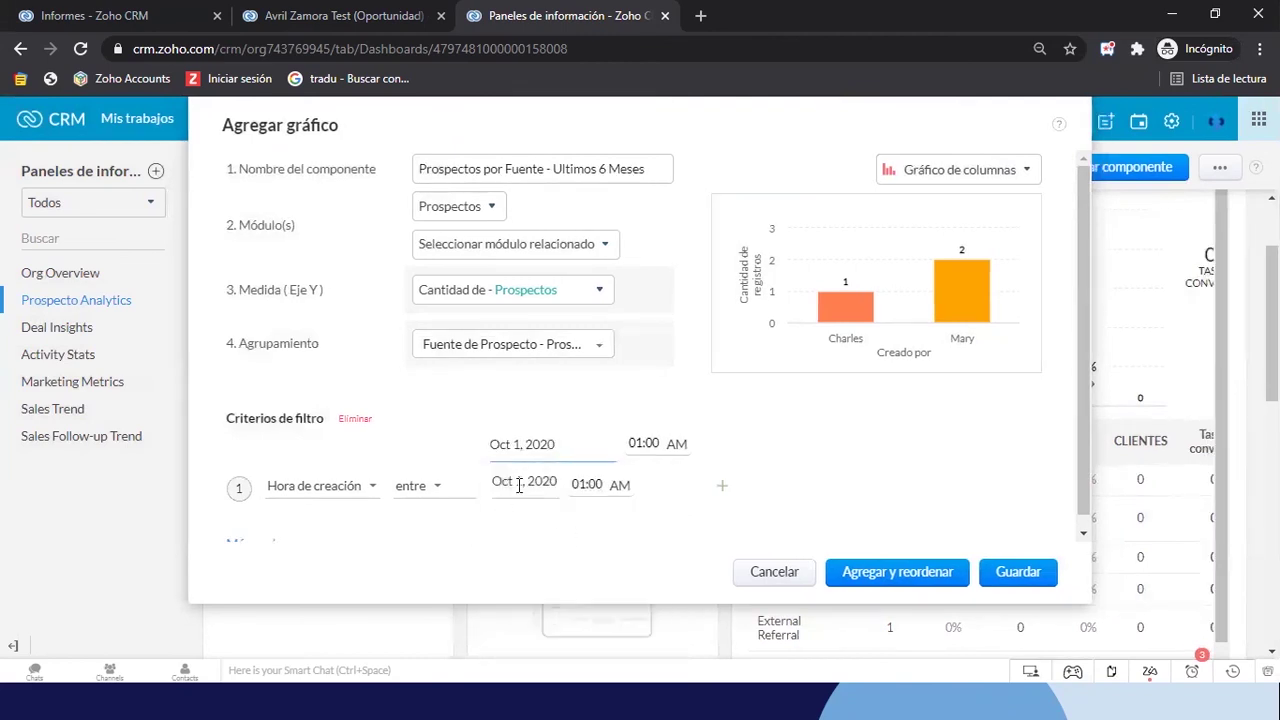
# Set the filter end date to March 31, 2021 and save the chart
pyautogui.click(519, 484)
pyautogui.click(639, 517)
pyautogui.doubleClick(639, 517)
pyautogui.click(639, 517)
pyautogui.click(639, 517)
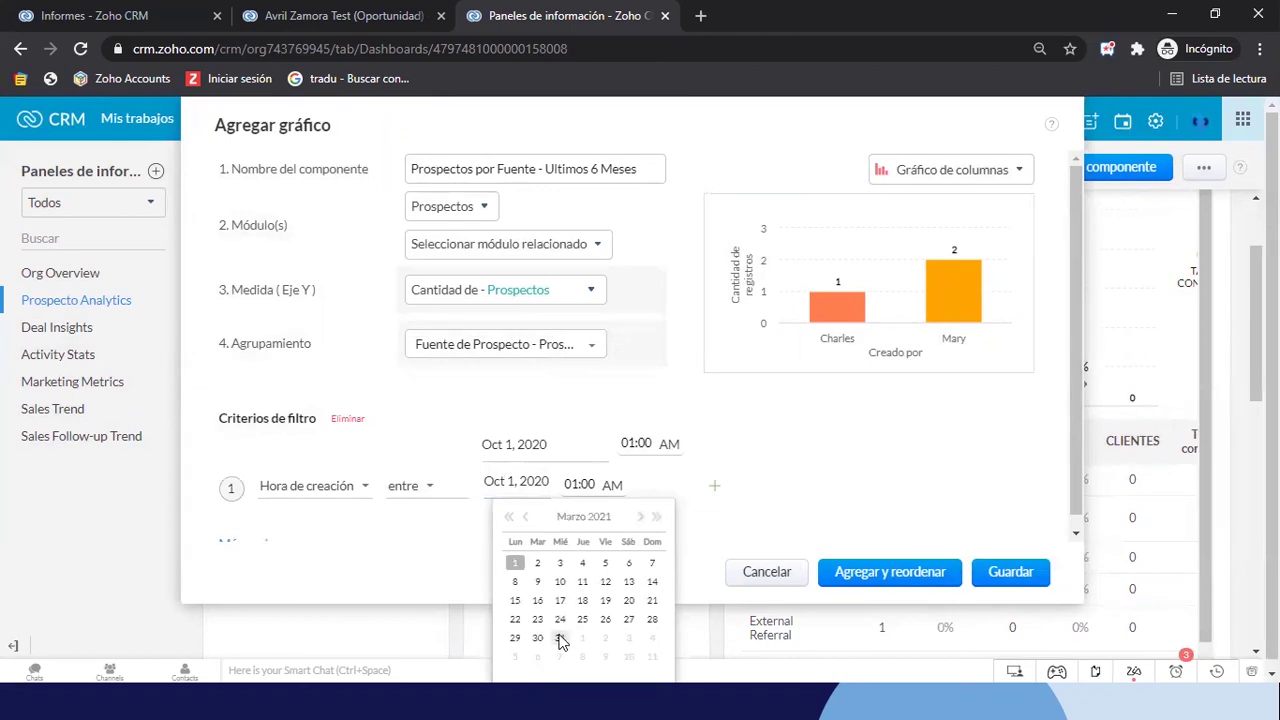
pyautogui.click(561, 637)
pyautogui.click(1017, 572)
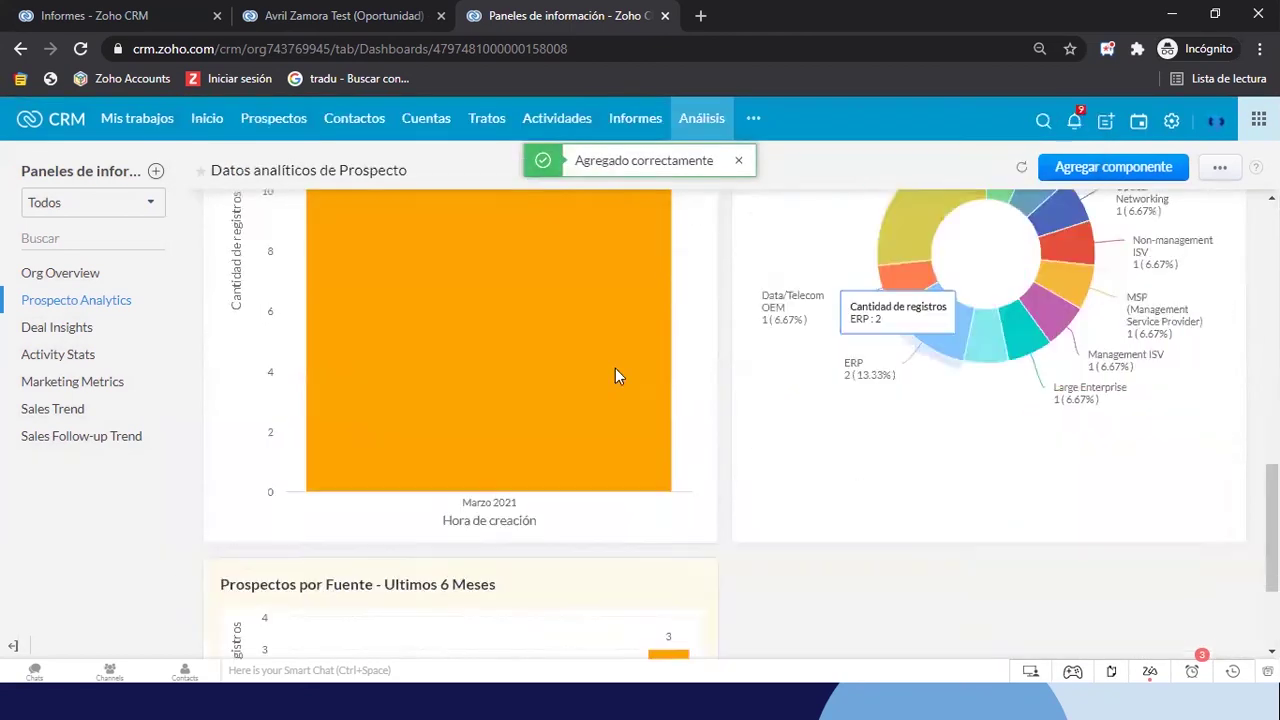
# In Reordenar mode, stretch the Prospectos por Fuente chart to full width, save, and enlarge the view
pyautogui.click(1214, 172)
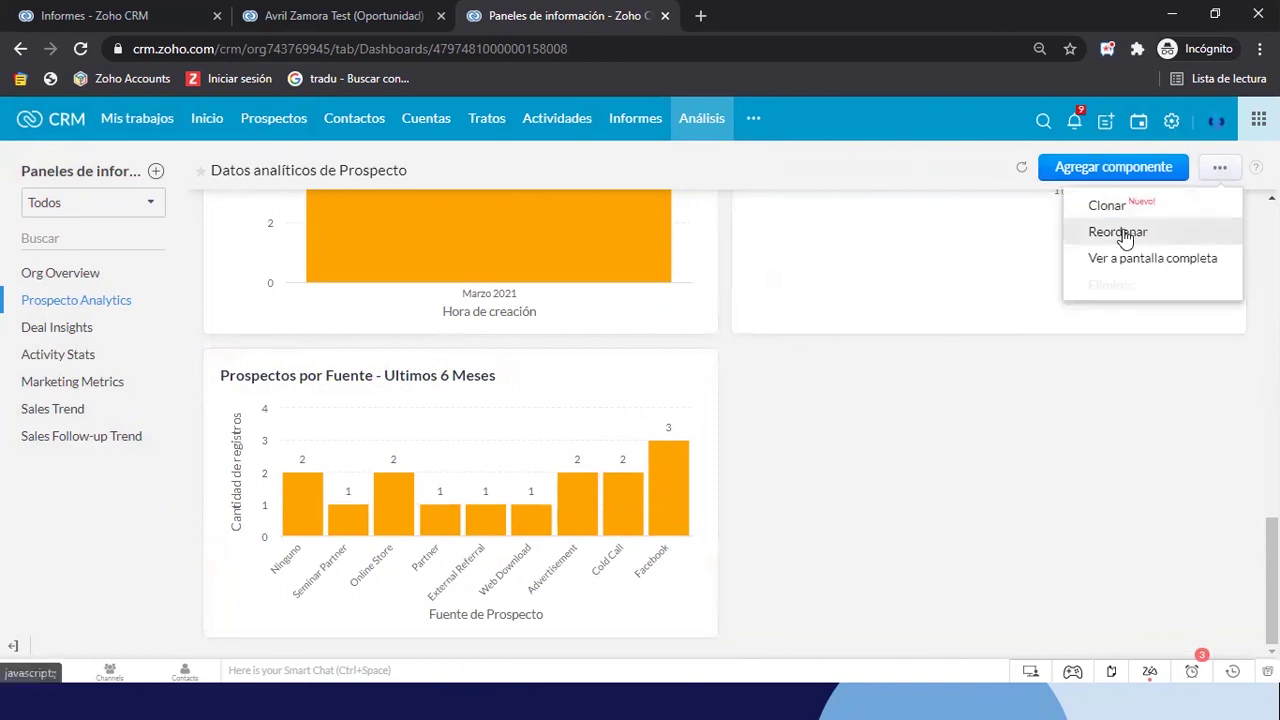
pyautogui.click(1126, 234)
pyautogui.click(621, 481)
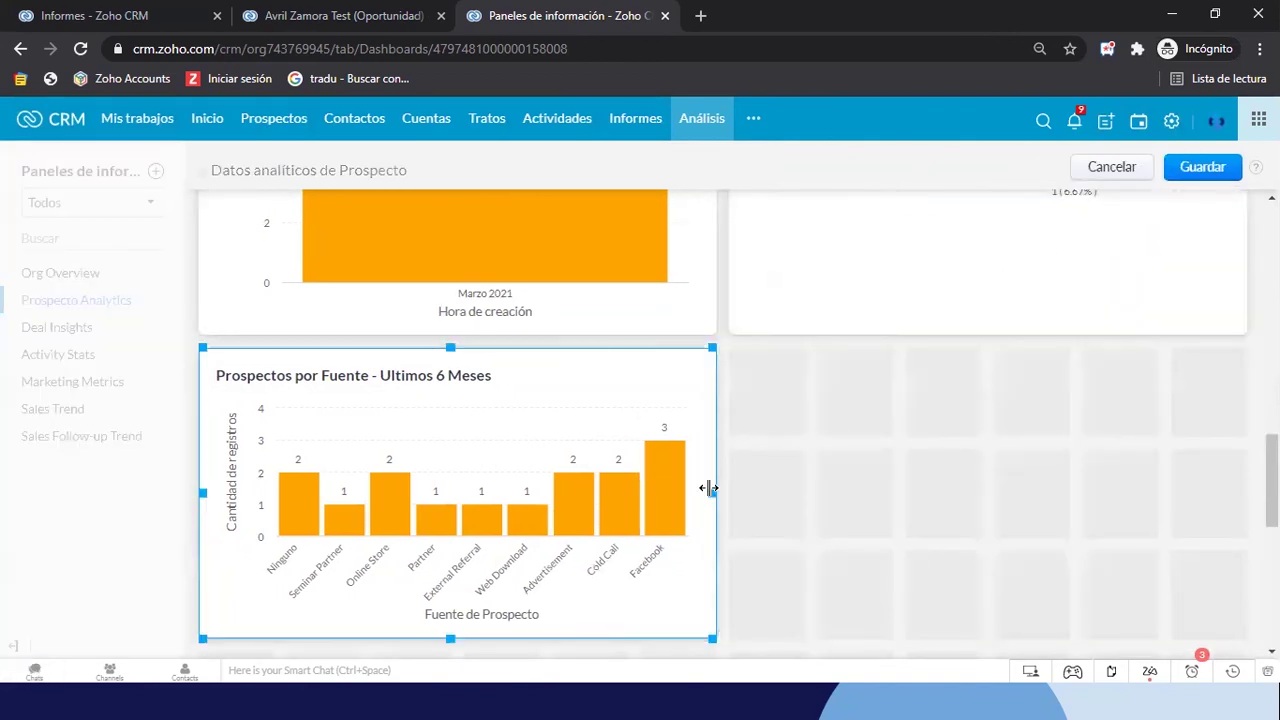
pyautogui.moveTo(708, 488); pyautogui.dragTo(1240, 460)
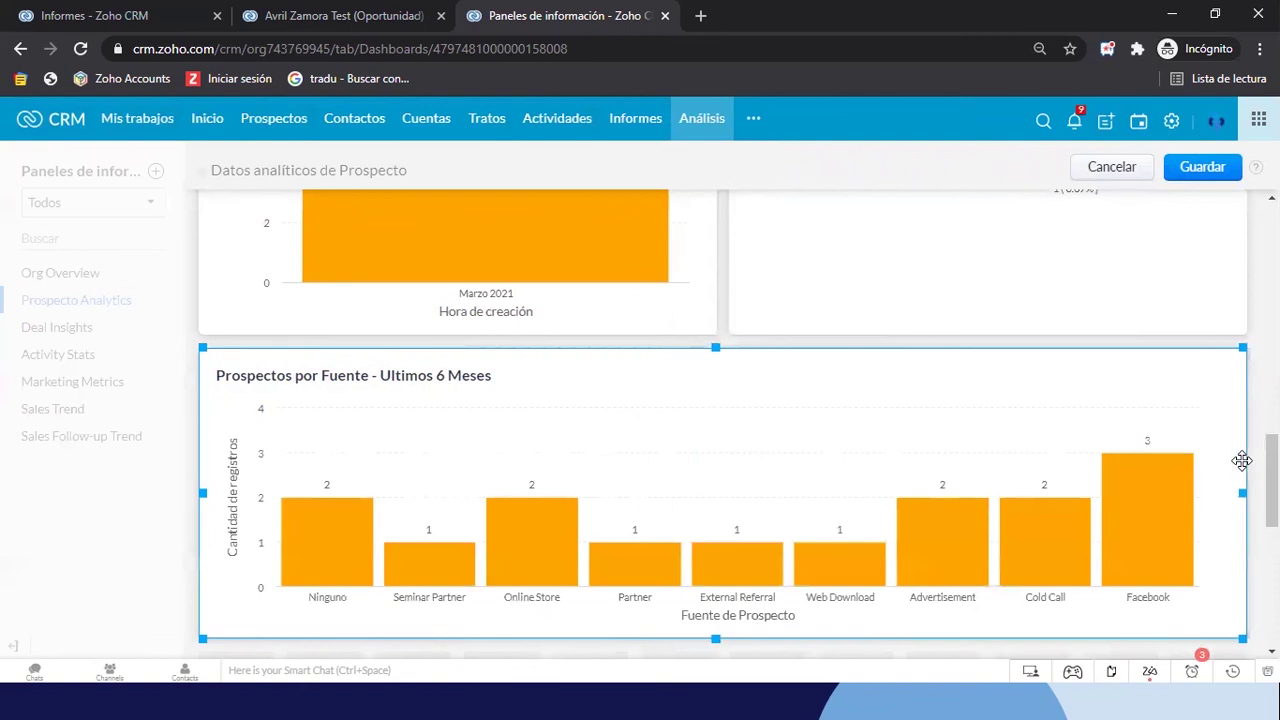
pyautogui.click(1203, 168)
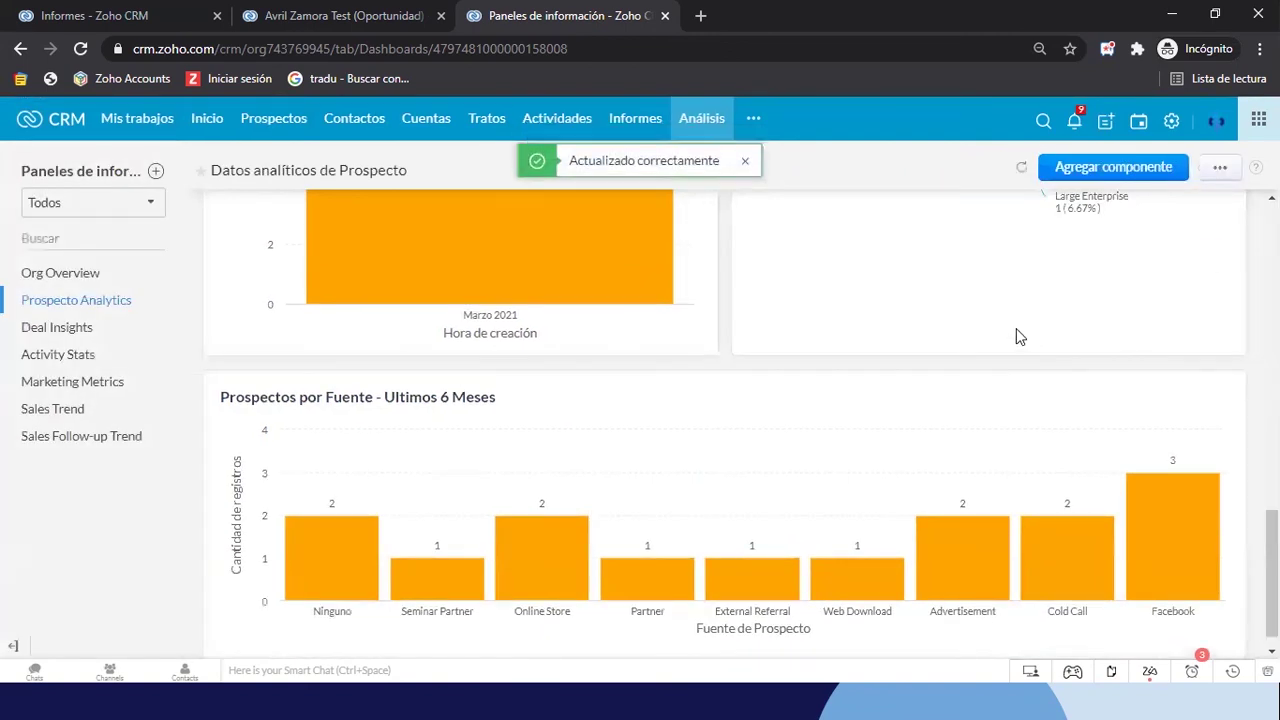
pyautogui.hotkey('ctrl', '+')
pyautogui.hotkey('ctrl', '+')
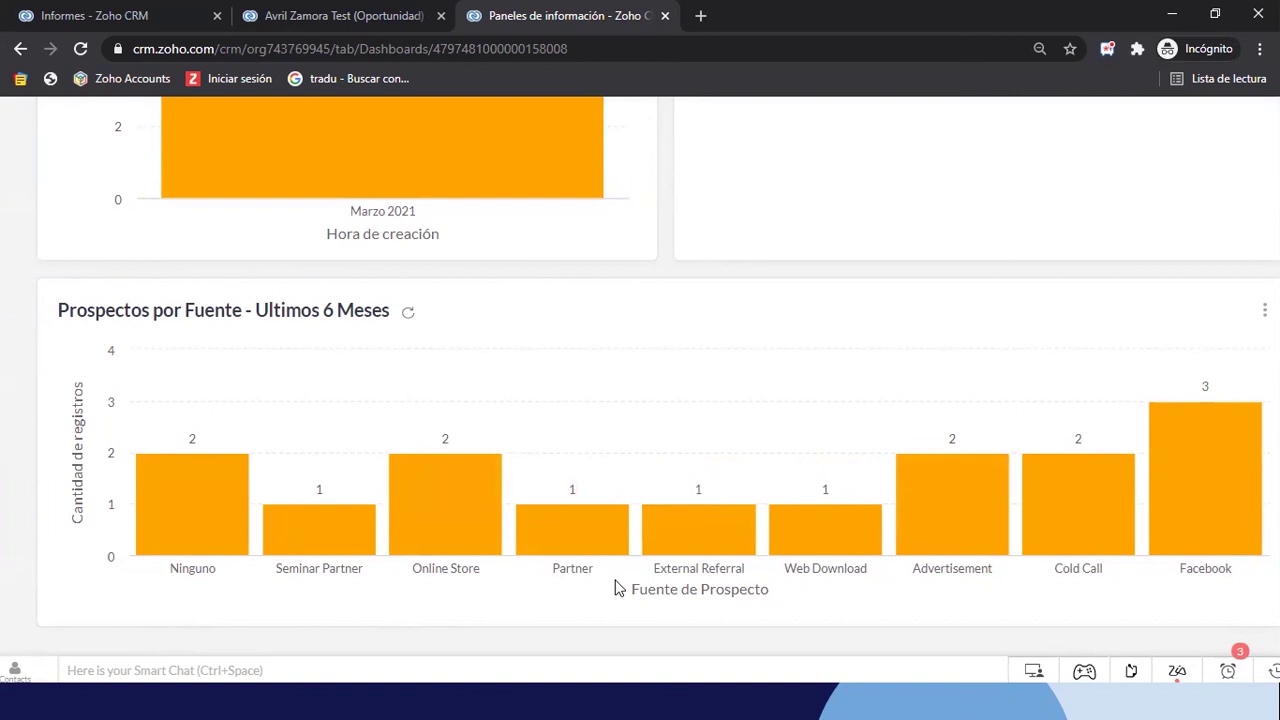
pyautogui.moveTo(915, 538)
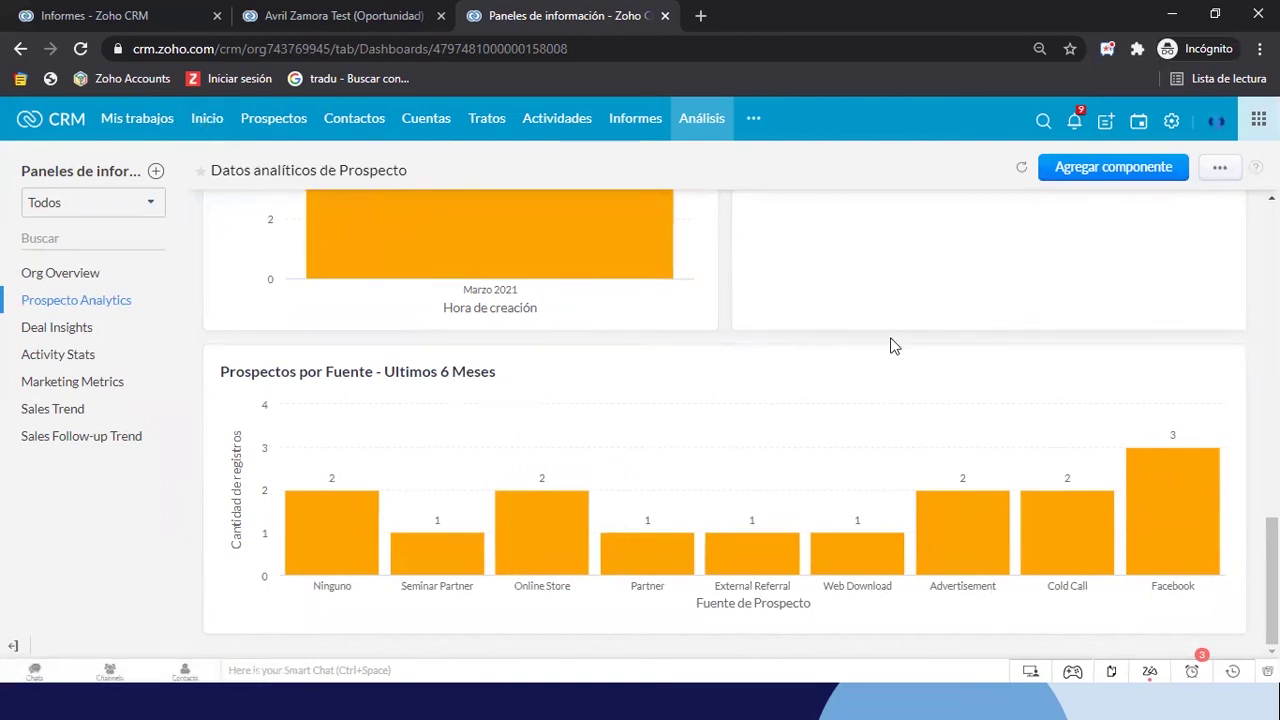
# In Reordenar mode, drag the Embudo de Ventas funnel widget to full width and save
pyautogui.scroll(3, 894, 346)
pyautogui.scroll(6, 893, 346)
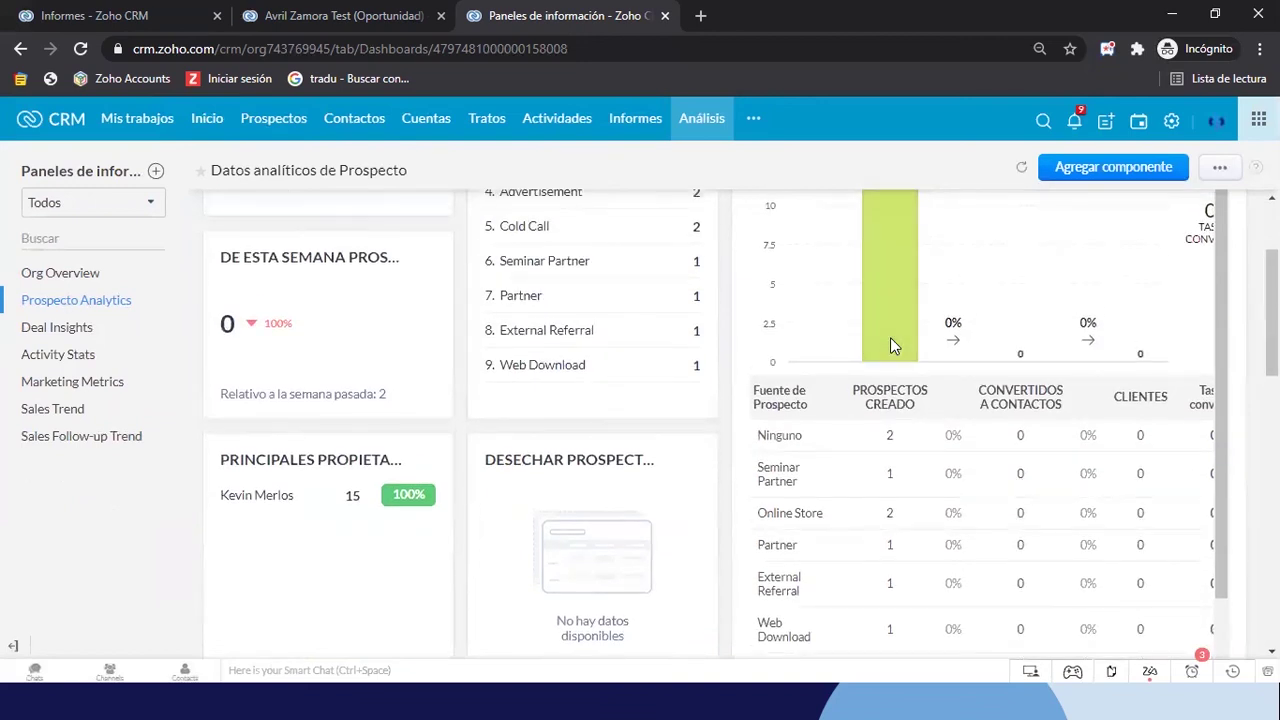
pyautogui.click(1221, 166)
pyautogui.click(1117, 231)
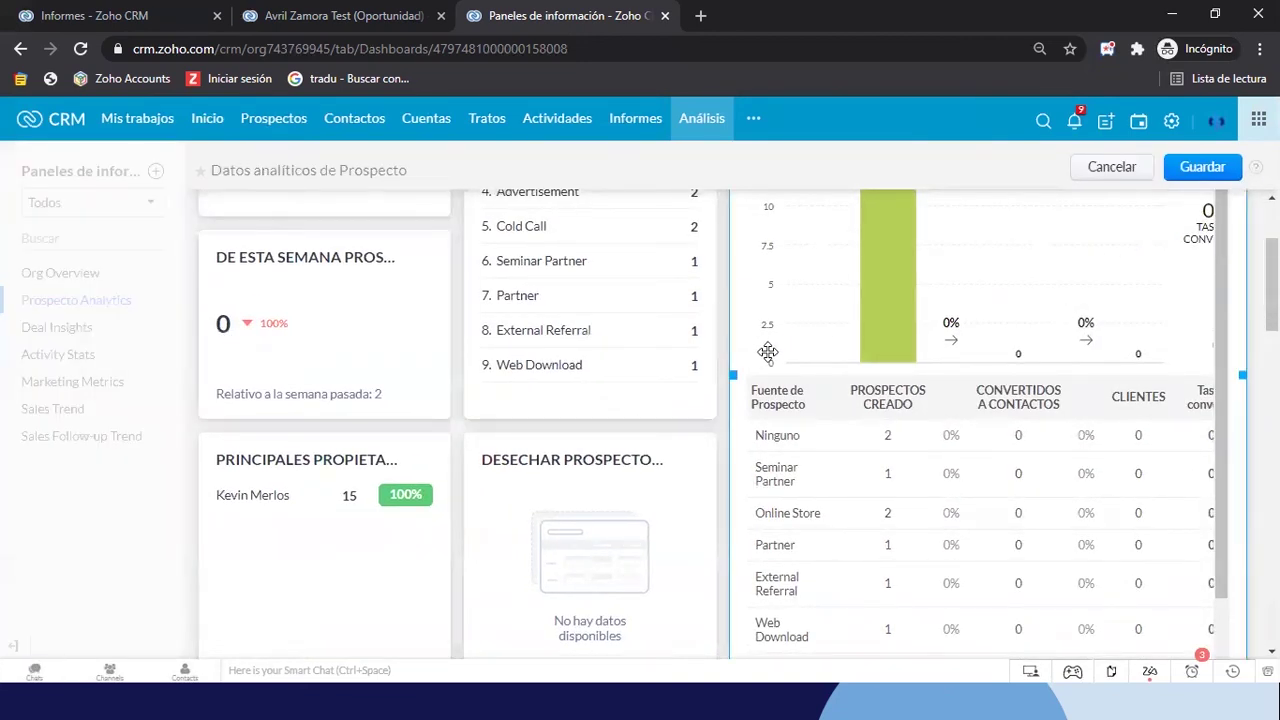
pyautogui.moveTo(736, 375); pyautogui.dragTo(200, 375)
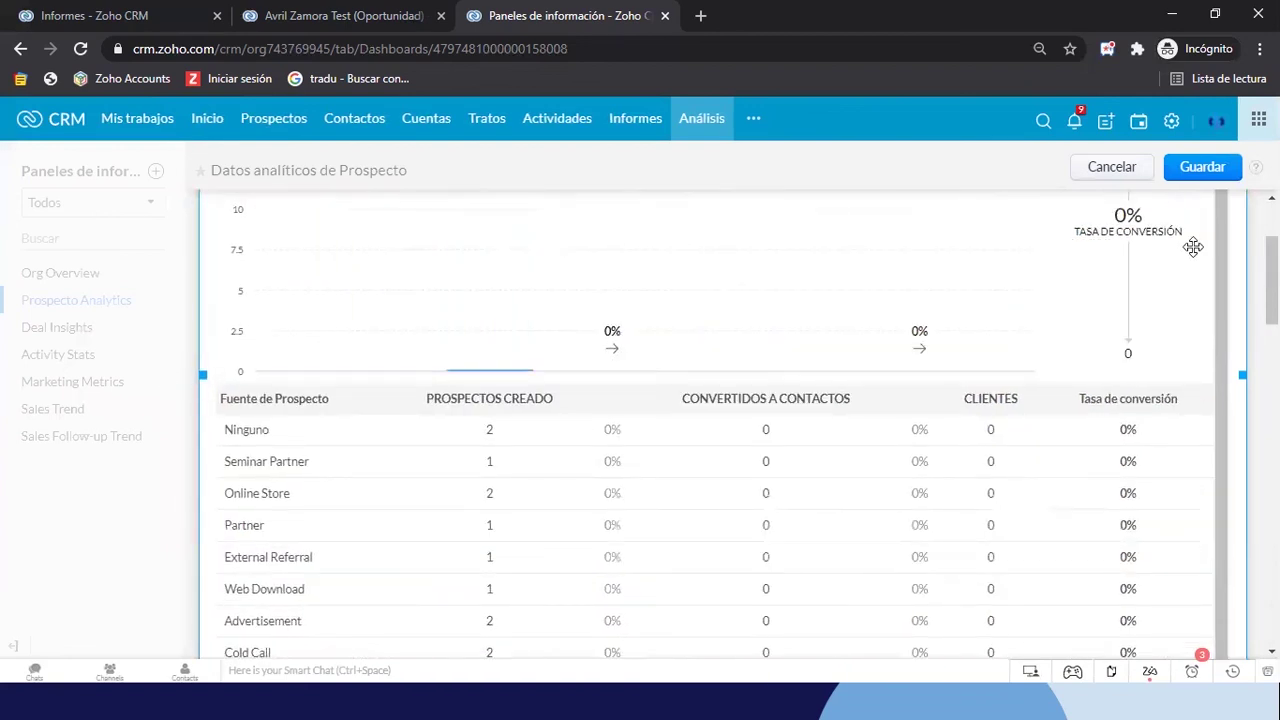
pyautogui.click(1200, 168)
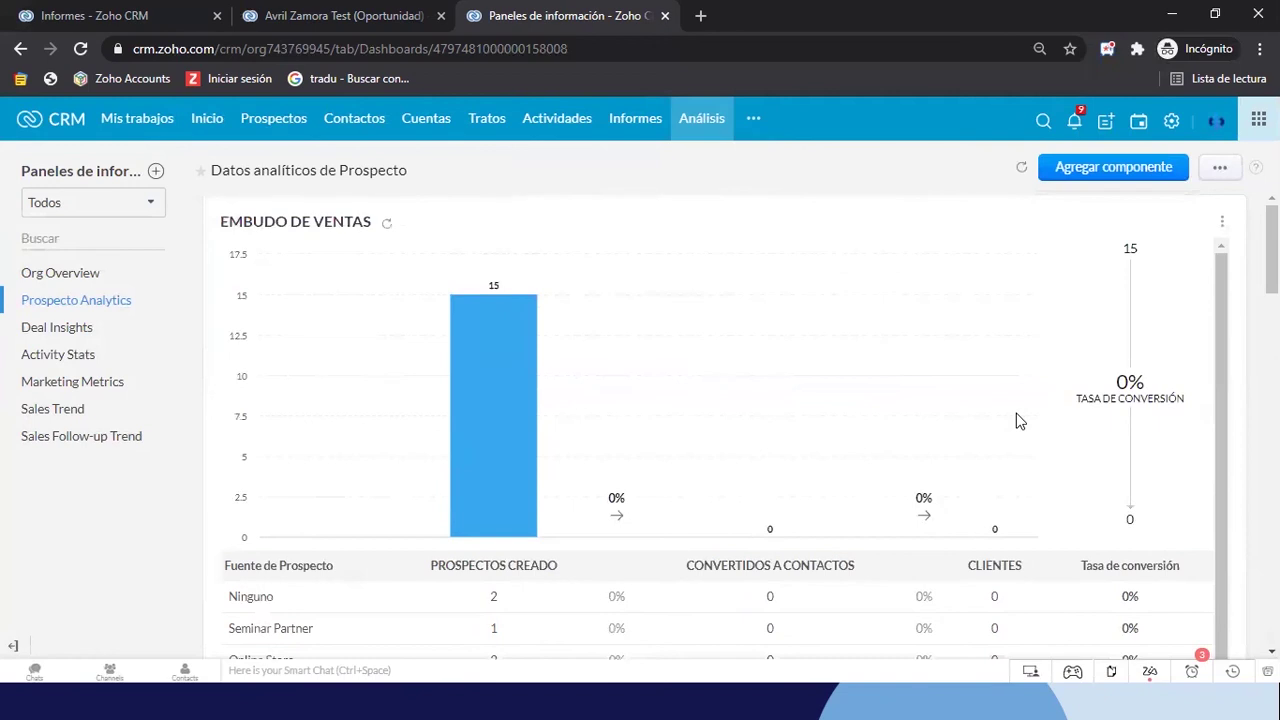
pyautogui.scroll(-1, 1017, 421)
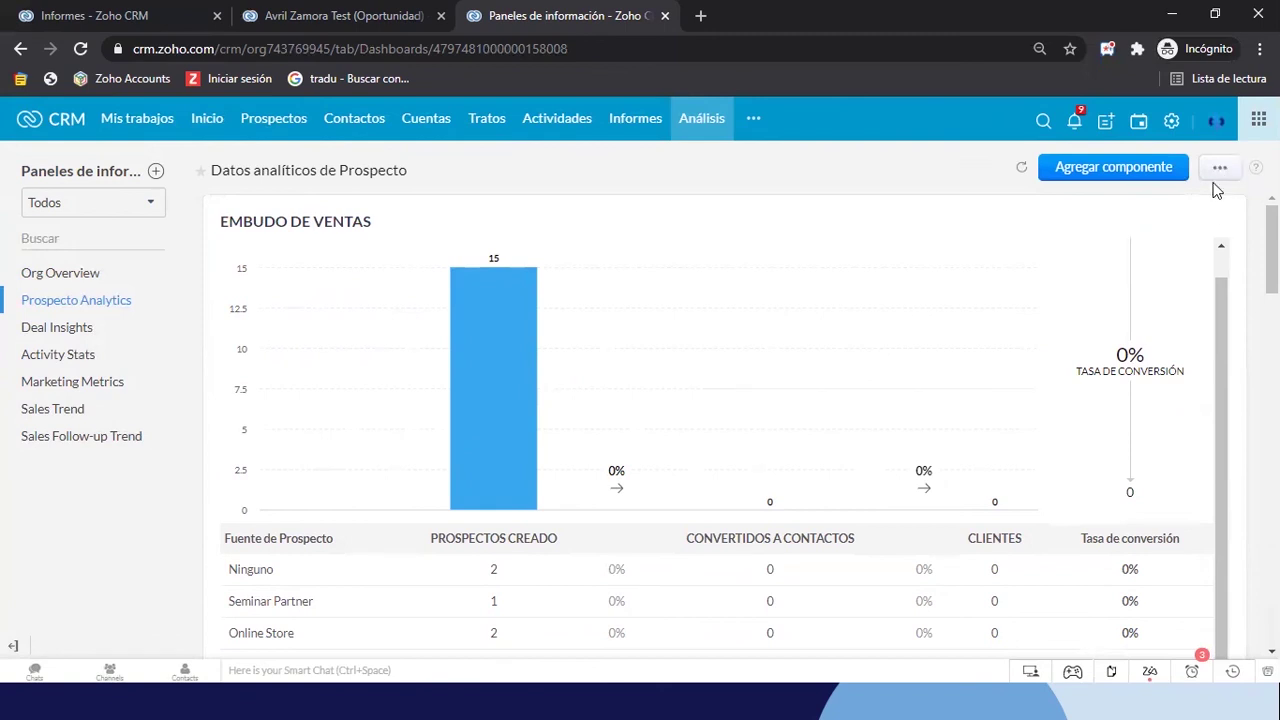
pyautogui.scroll(-2, 1069, 429)
pyautogui.scroll(2, 1069, 429)
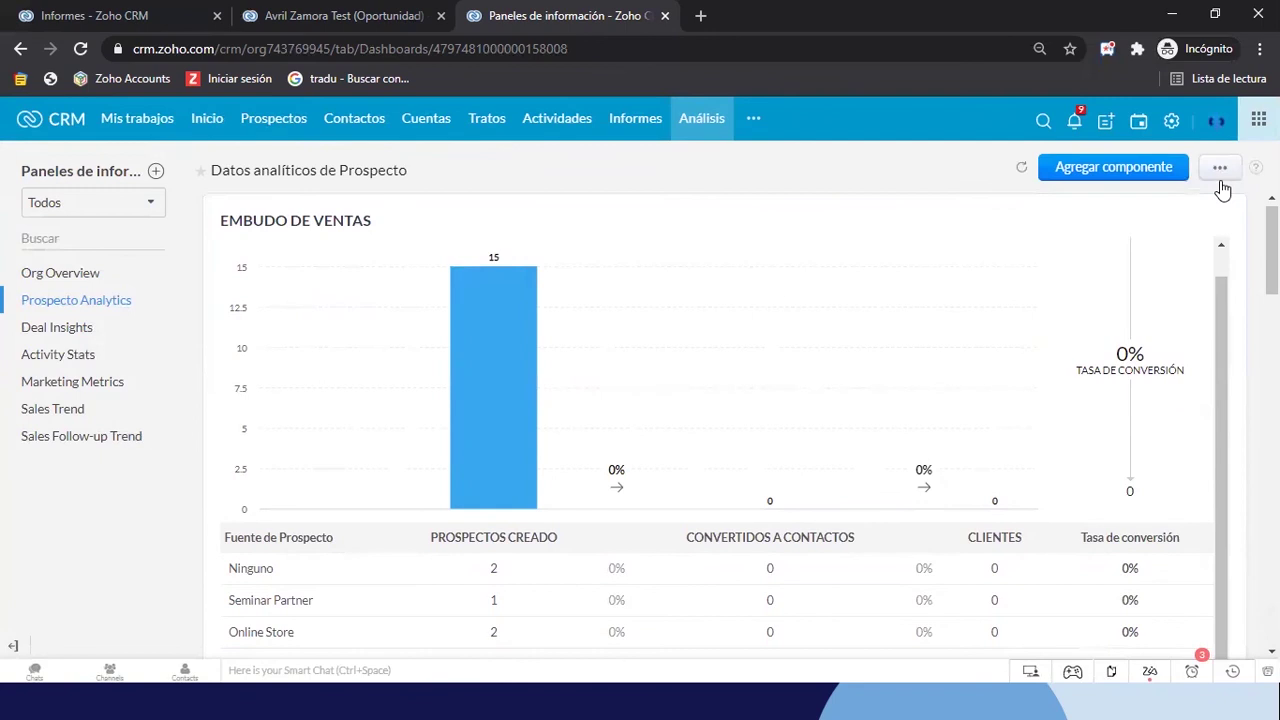
# Open and cancel Agregar componente, then scroll through the Prospecto Analytics dashboard
pyautogui.click(1129, 173)
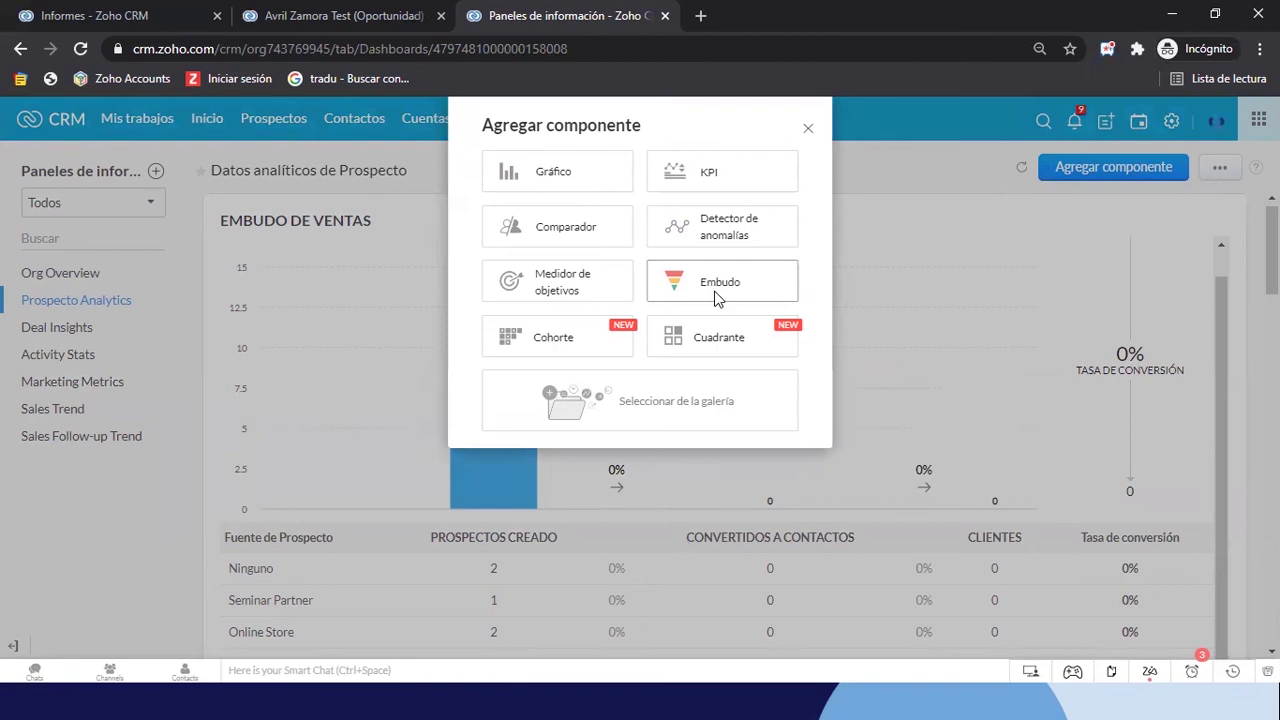
pyautogui.click(810, 132)
pyautogui.scroll(-2, 766, 480)
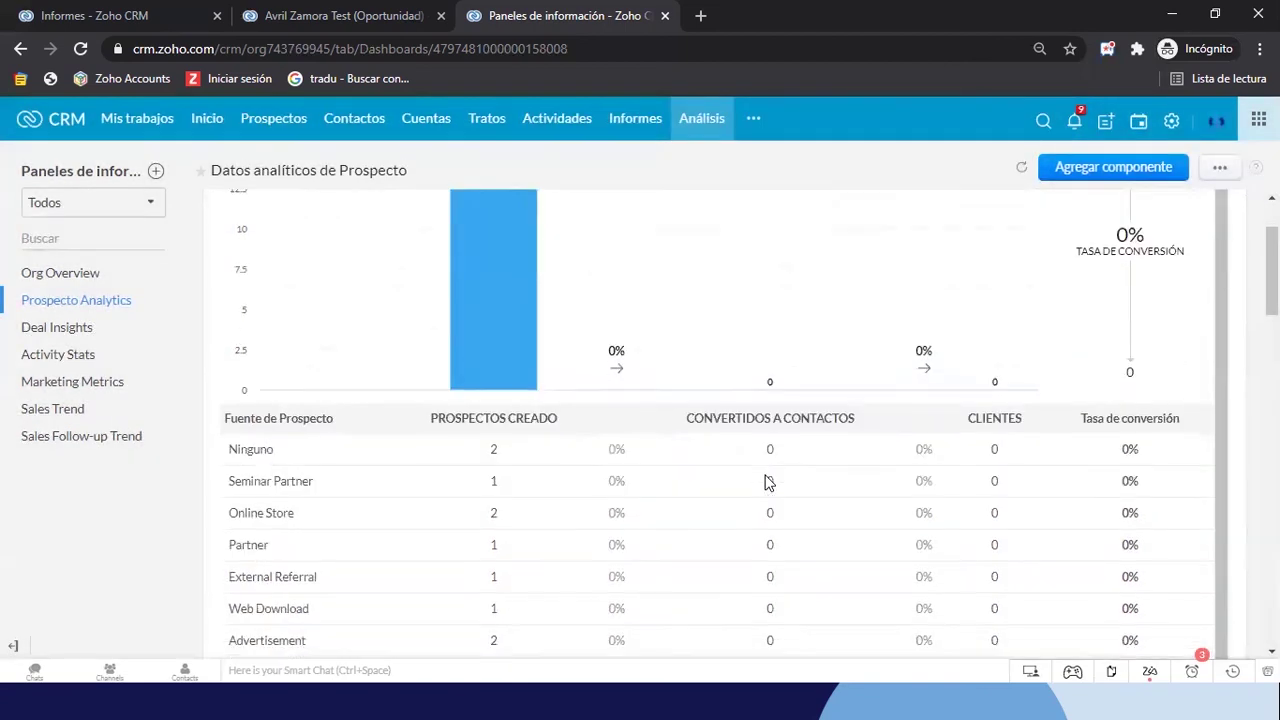
pyautogui.scroll(-1, 505, 495)
pyautogui.scroll(2, 503, 490)
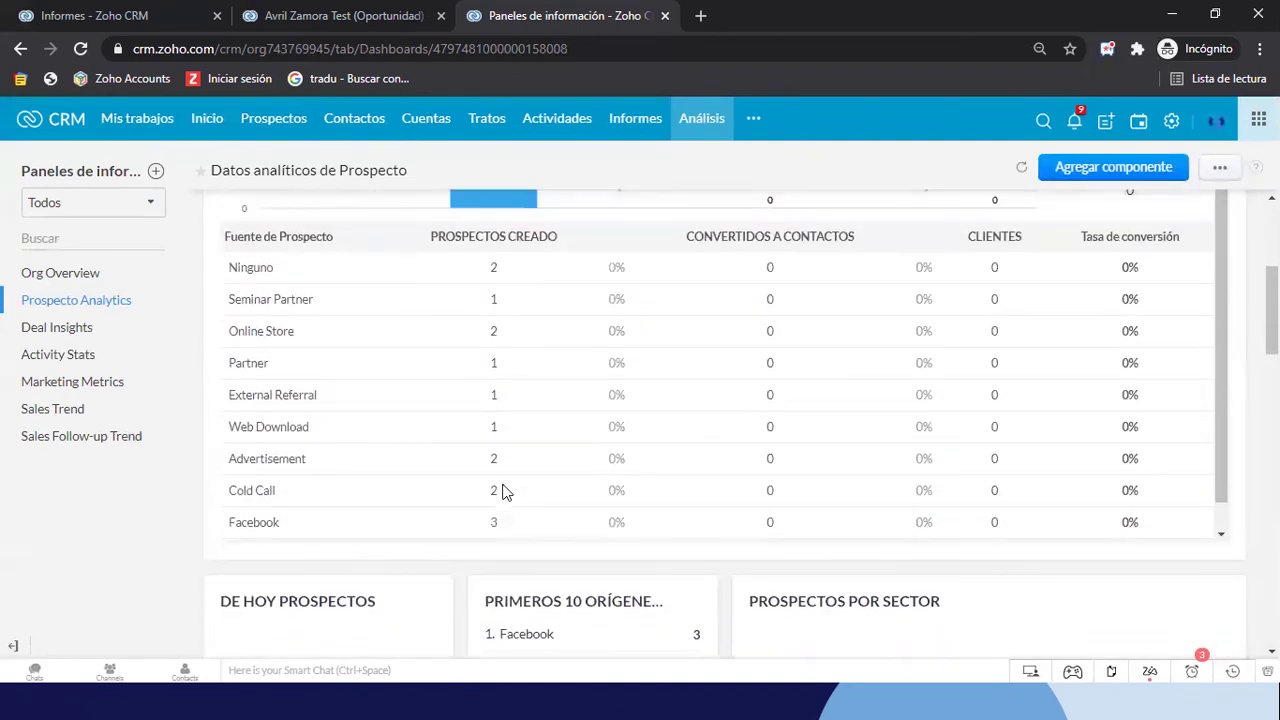
pyautogui.scroll(1, 505, 490)
pyautogui.scroll(1, 820, 387)
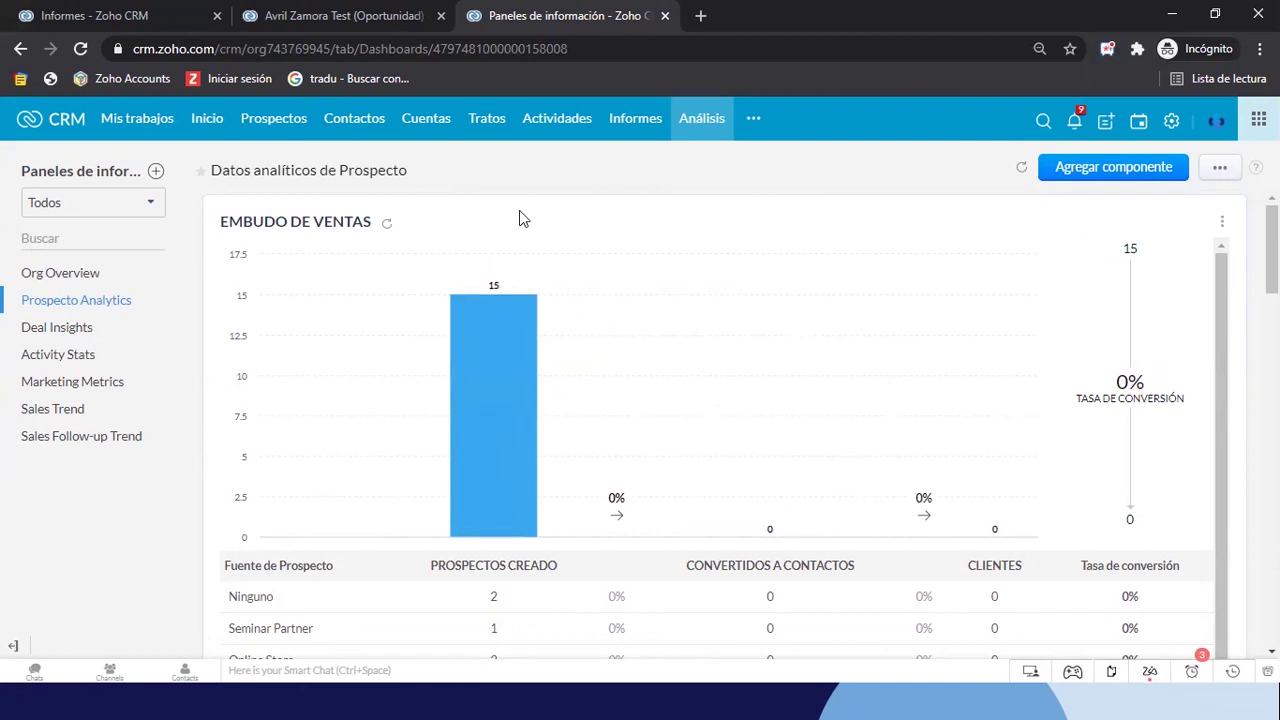
# Switch to the Taller CRM dashboard window and look over its Cohorte de Ventas por Fase table
pyautogui.hotkey('alt', 'Tab')
pyautogui.scroll(-3, 695, 450)
pyautogui.scroll(3, 695, 450)
pyautogui.scroll(-5, 695, 450)
pyautogui.scroll(5, 695, 450)
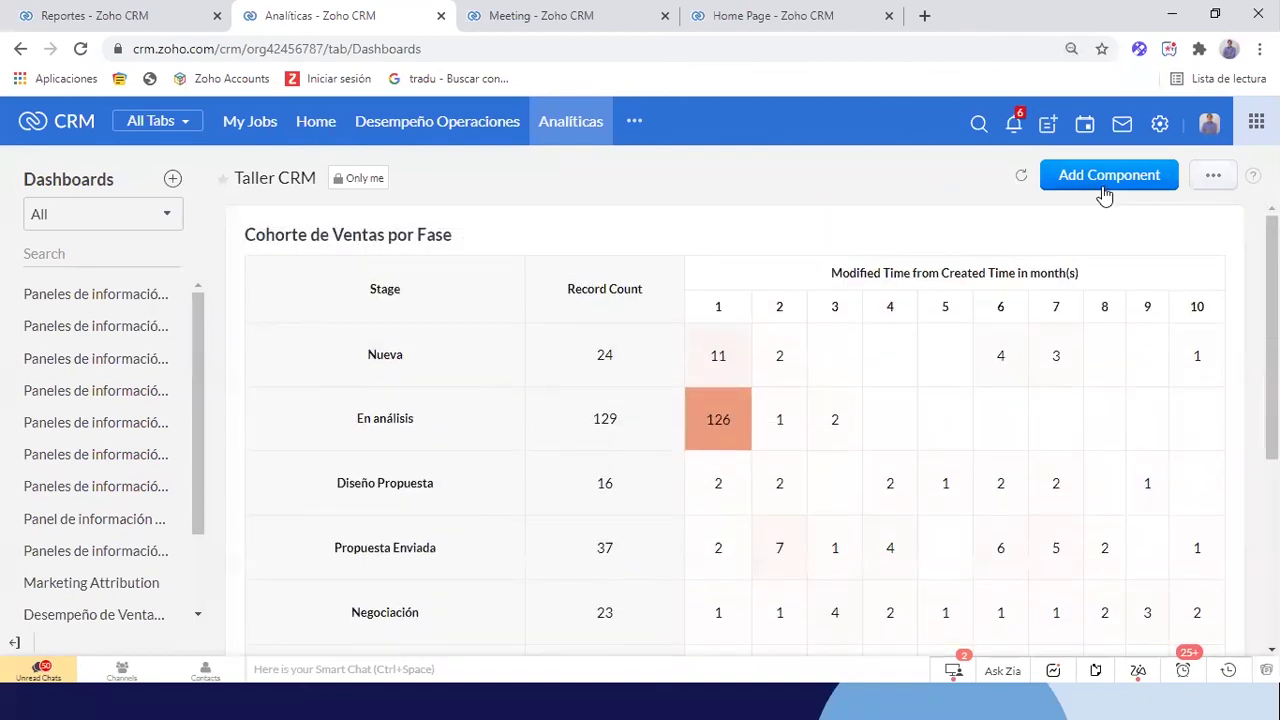
# At 90% zoom, add a Funnel component to Taller CRM and browse the funnel styles
pyautogui.hotkey('ctrl', '-')
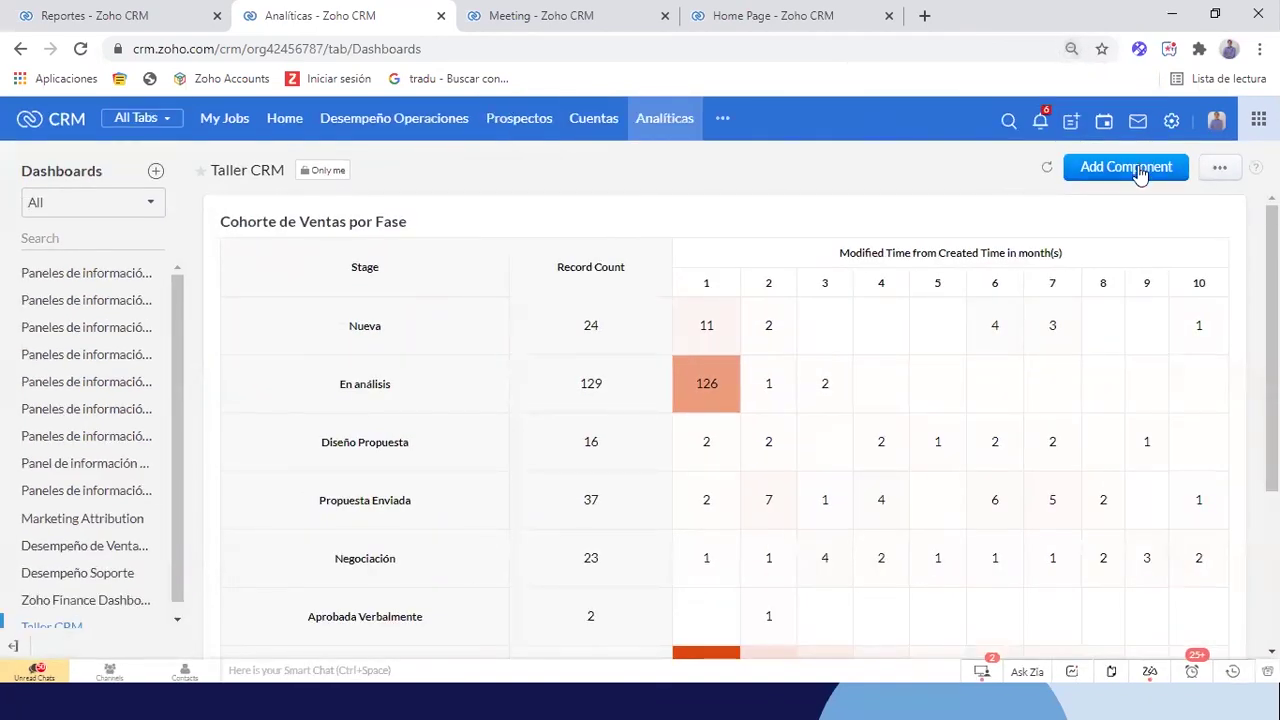
pyautogui.click(1138, 170)
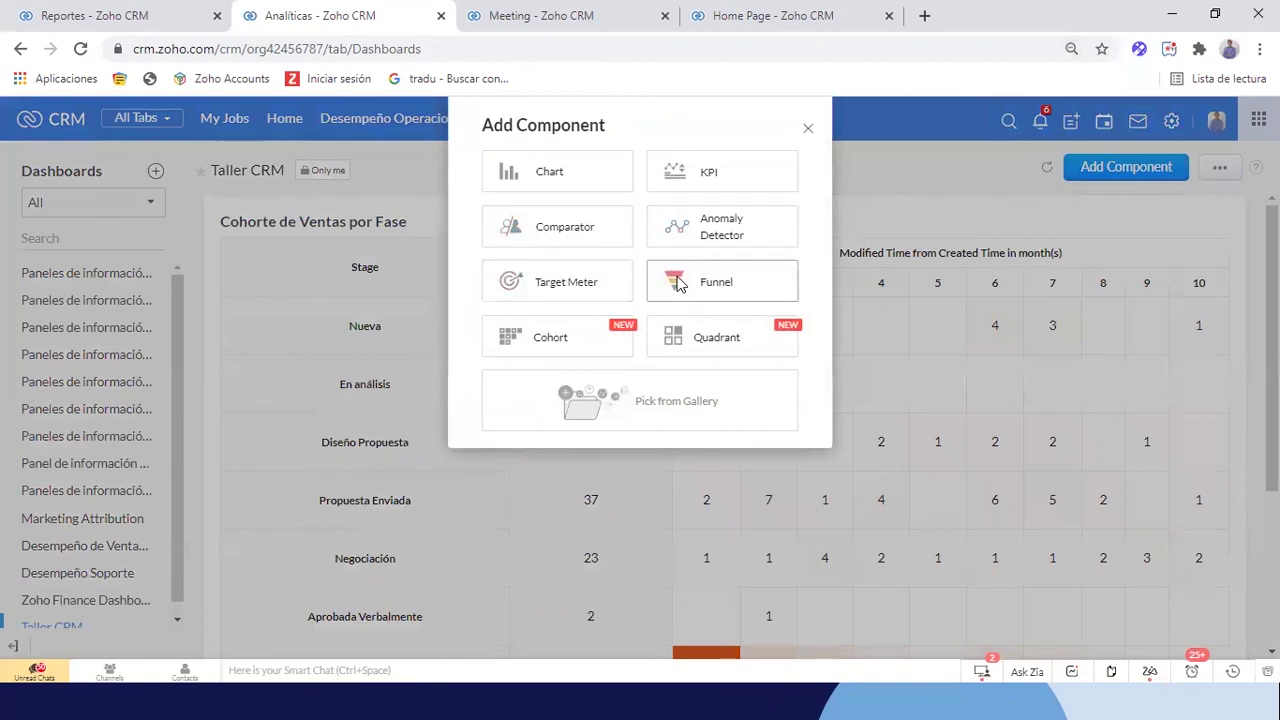
pyautogui.click(679, 284)
pyautogui.scroll(-1, 650, 328)
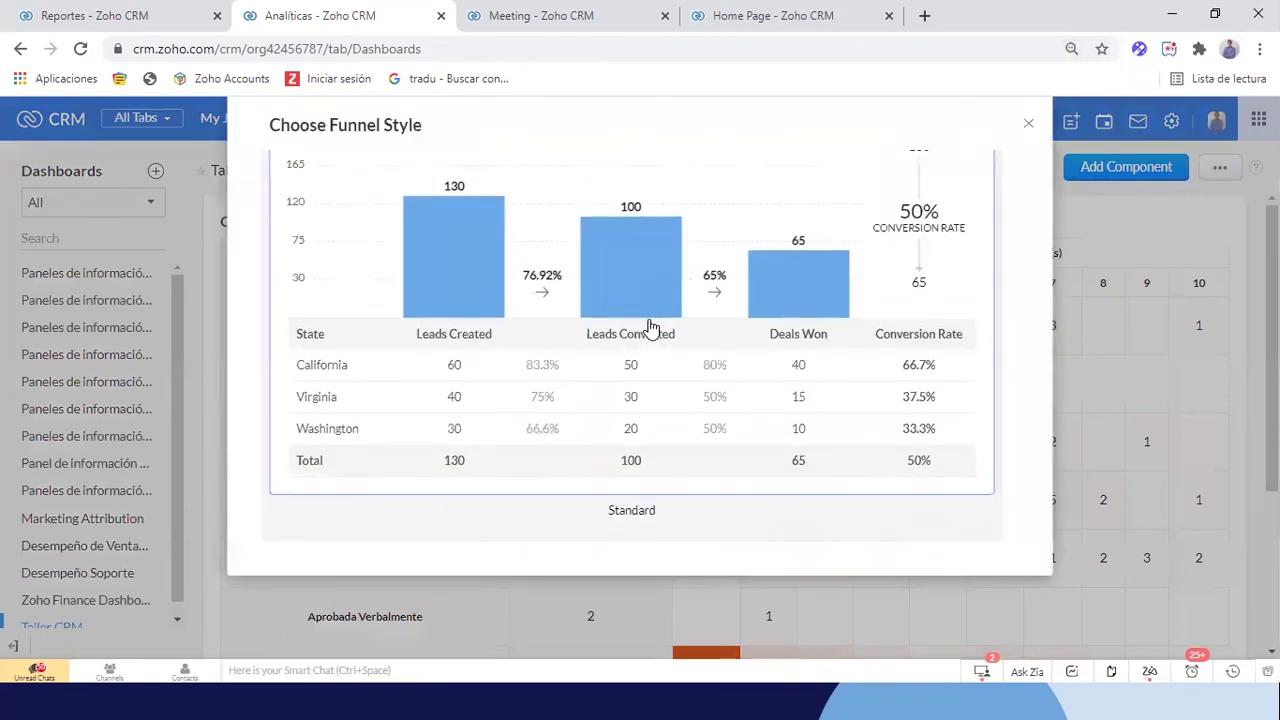
pyautogui.scroll(1, 650, 328)
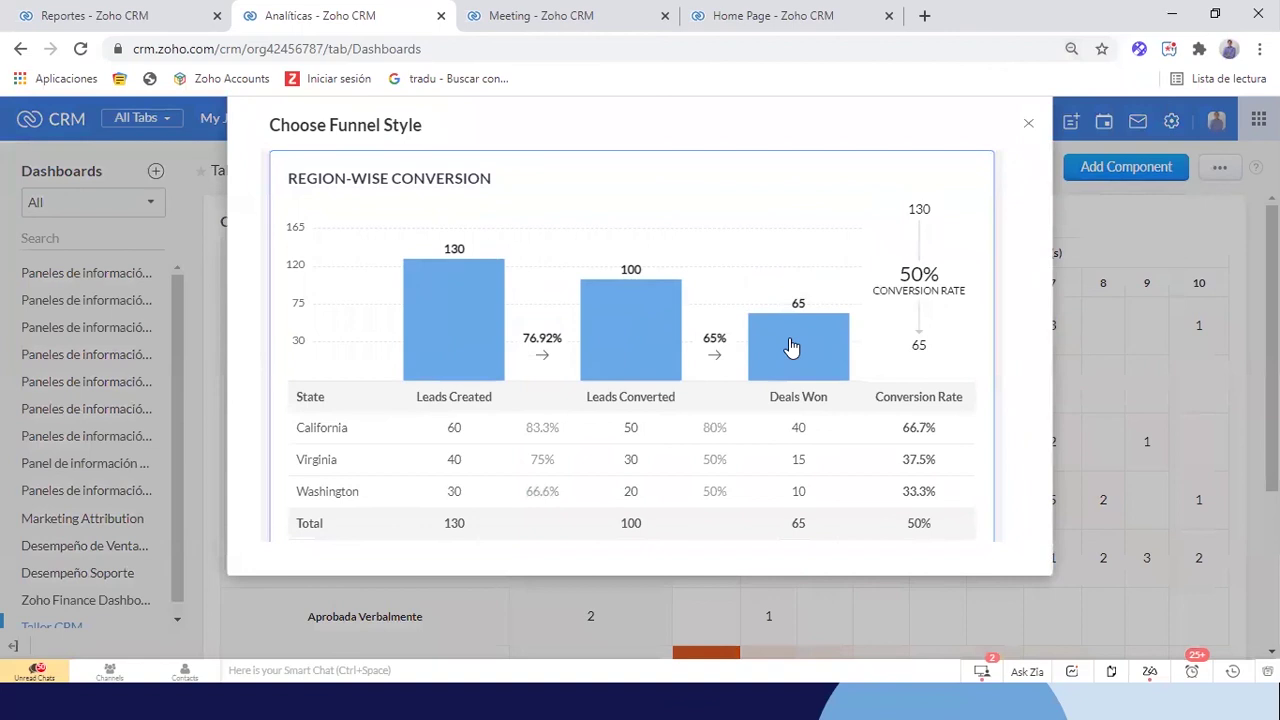
pyautogui.scroll(-1, 789, 343)
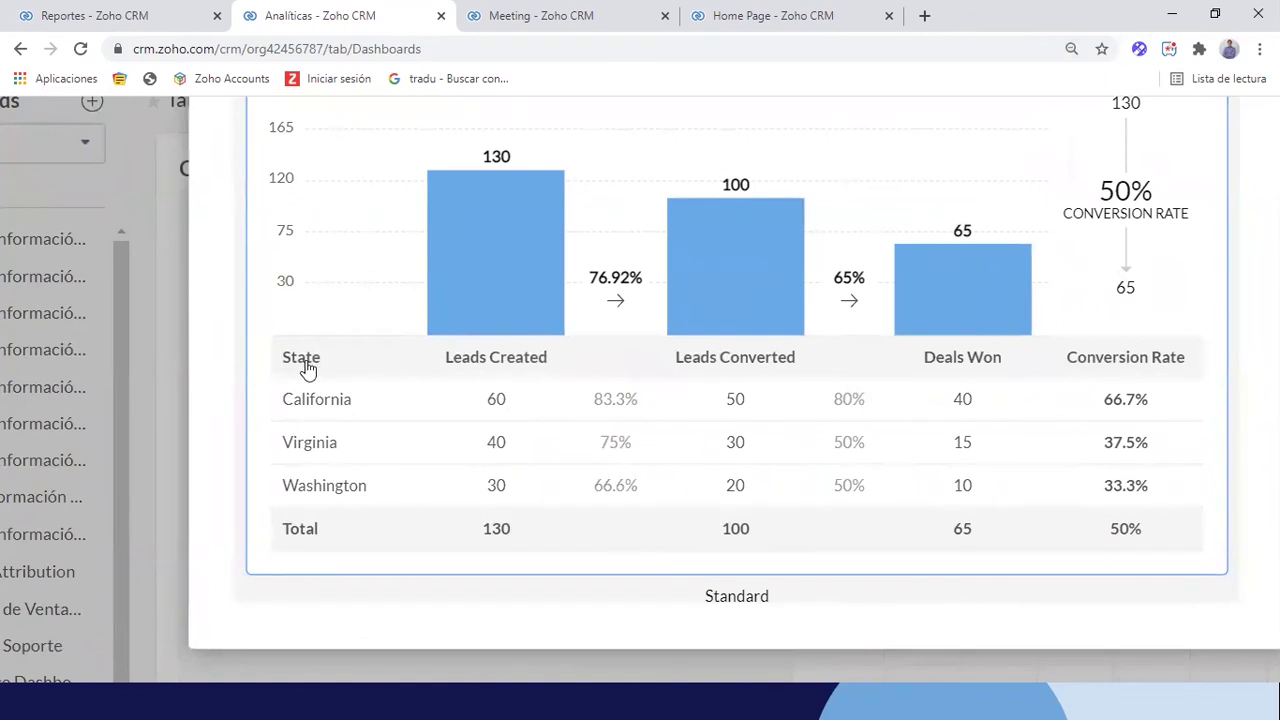
pyautogui.scroll(2, 315, 370)
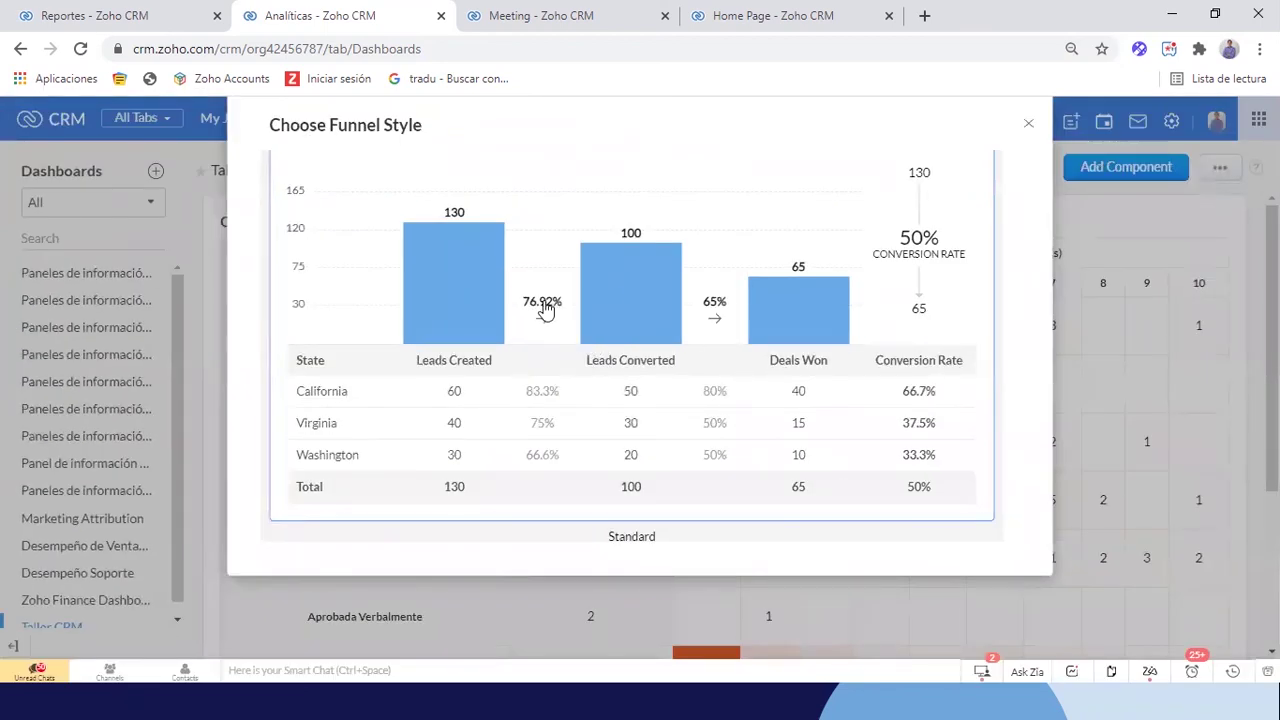
# Choose the Standard funnel and enter the name 'Conversión de Prospectos a Oportunidades - 6 Meses'
pyautogui.click(545, 311)
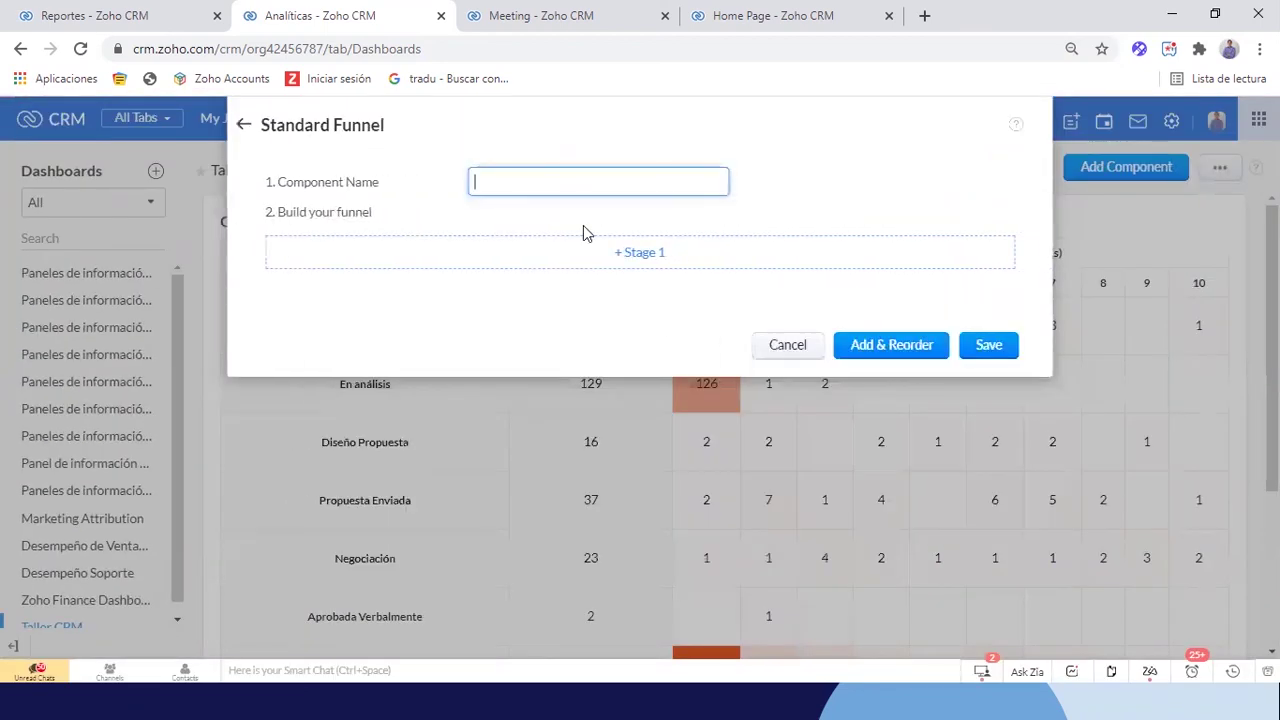
pyautogui.write('Conversión de Op')
pyautogui.press('BackSpace')
pyautogui.press('BackSpace')
pyautogui.press('BackSpace')
pyautogui.write('Prospecto')
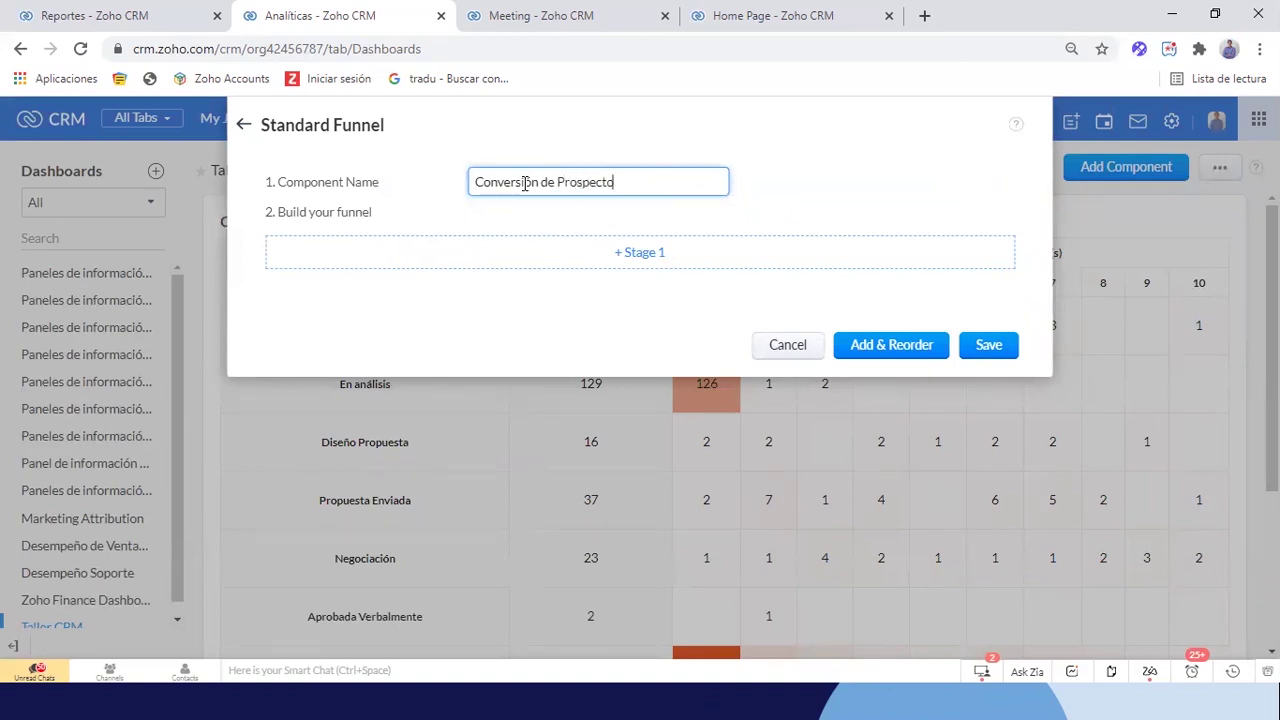
pyautogui.write('s a Oportunidades')
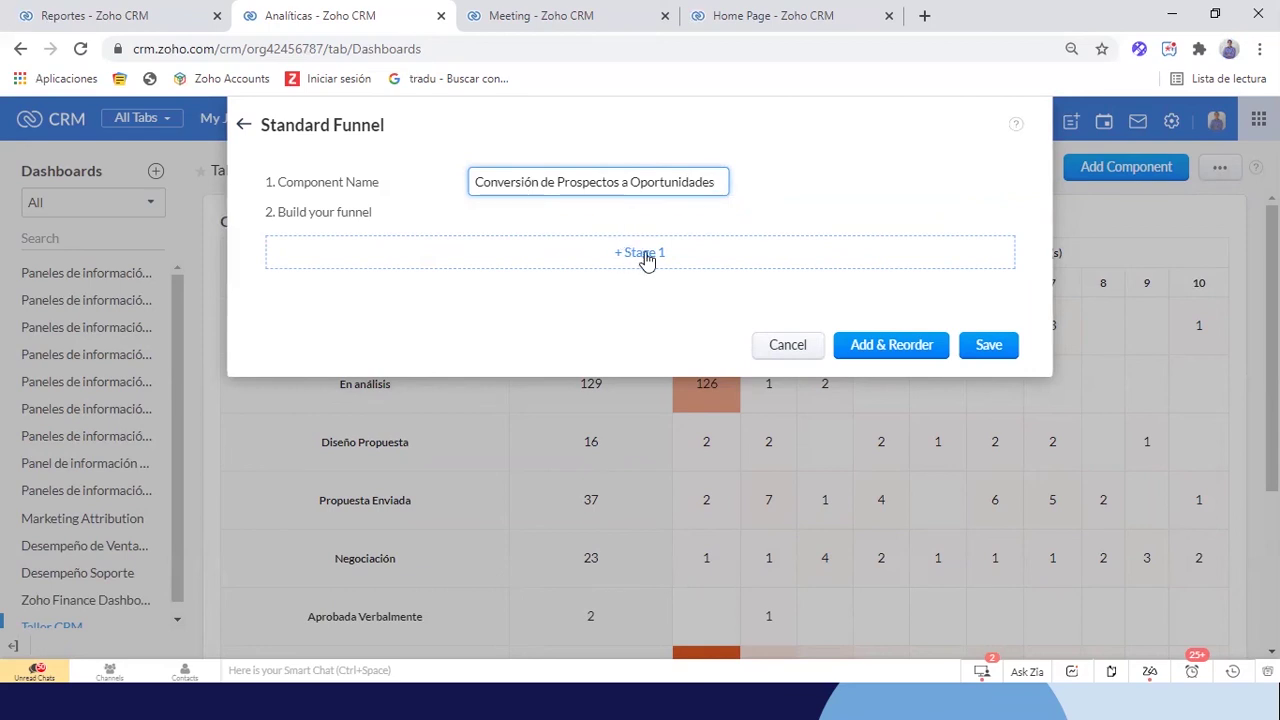
pyautogui.write(' - U')
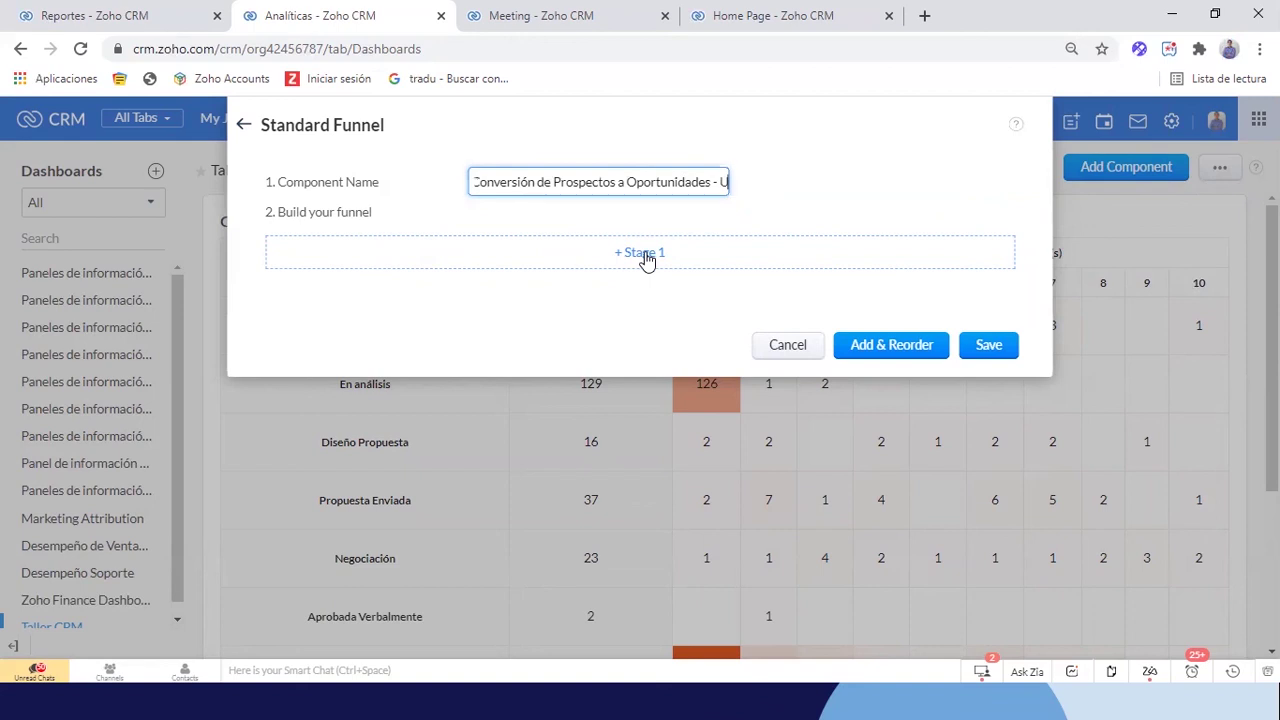
pyautogui.press('BackSpace')
# Append '6 Meses' to the funnel name and start a first stage named 'Nuevos Prospectos'
pyautogui.write('6 Meses')
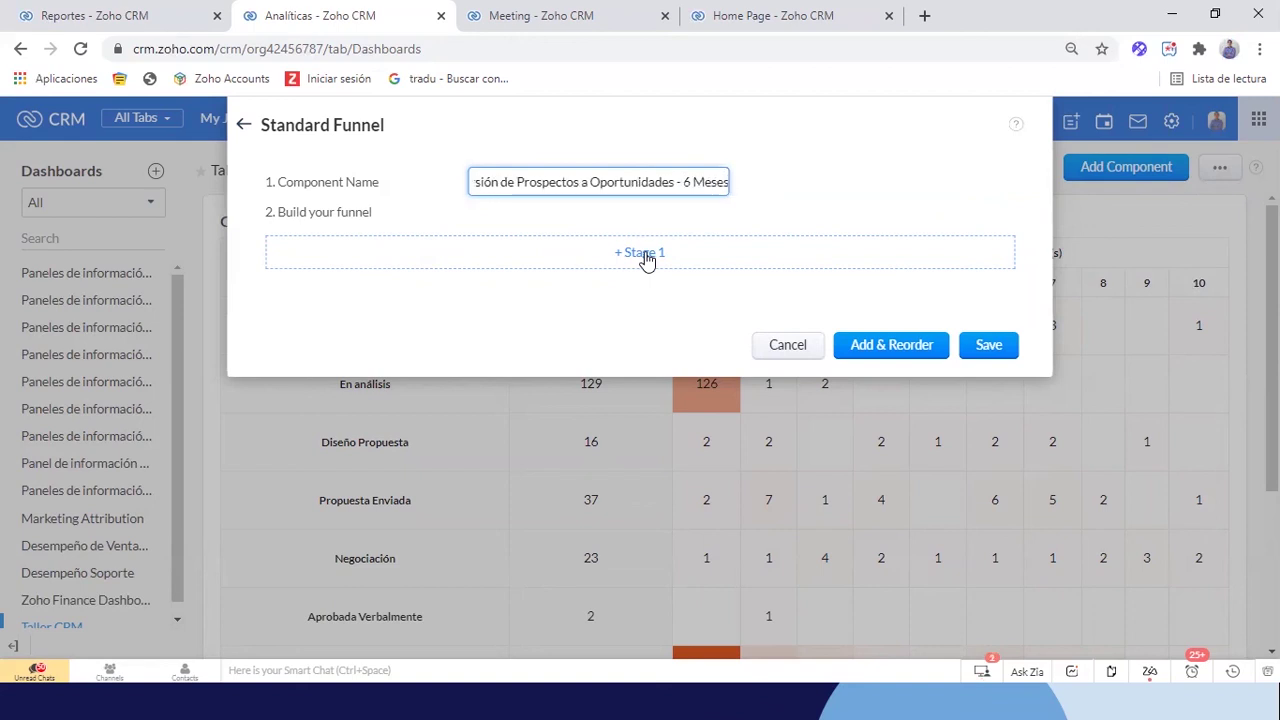
pyautogui.click(646, 259)
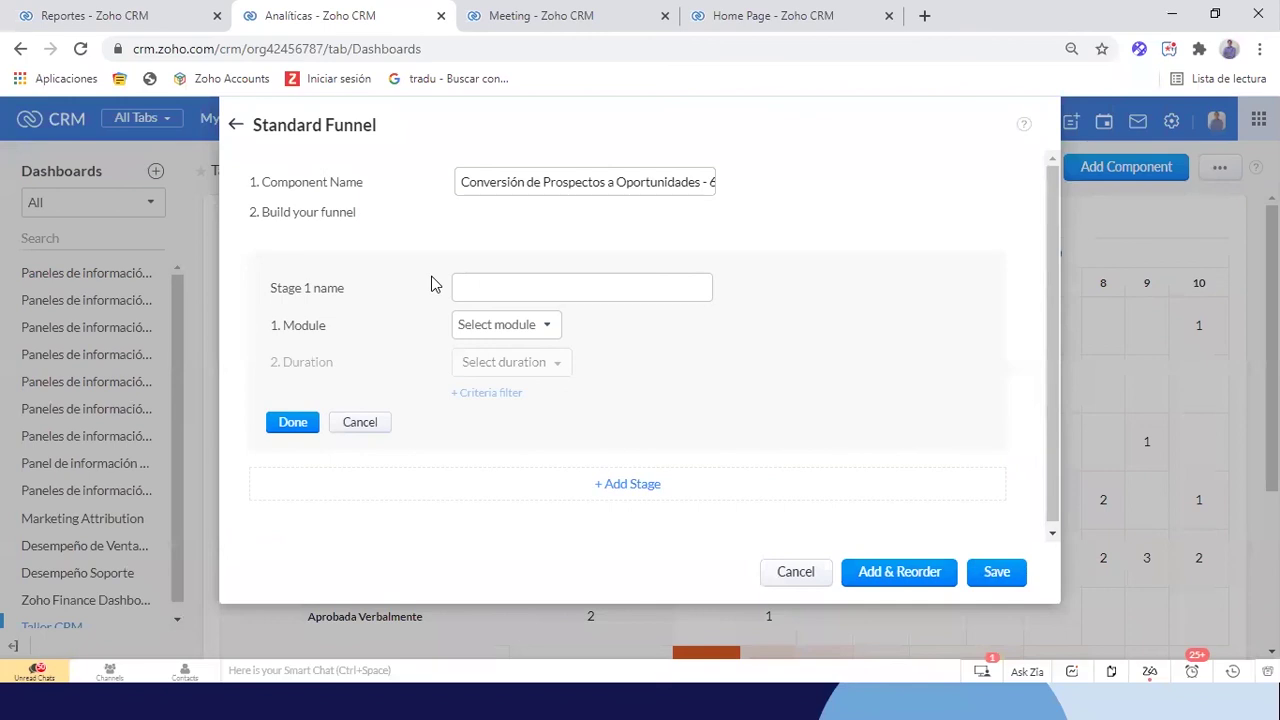
pyautogui.click(506, 287)
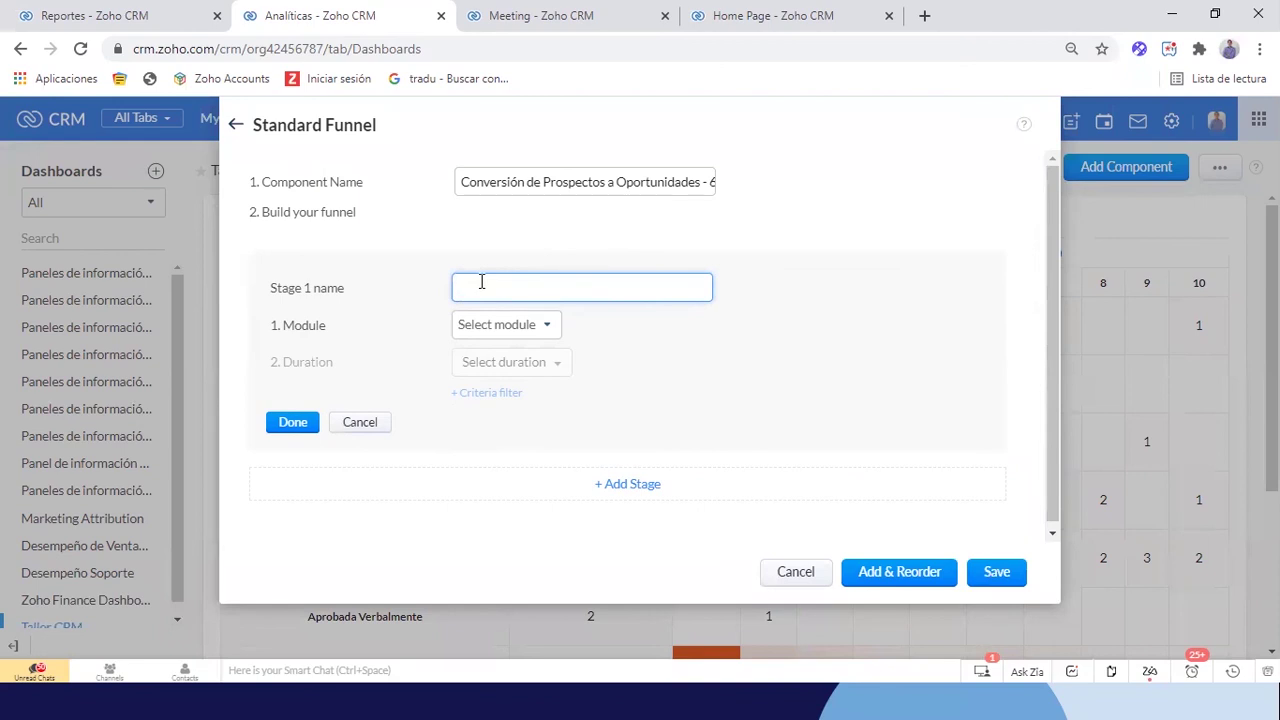
pyautogui.write('Nuevos Propesctos')
pyautogui.press('BackSpace')
pyautogui.press('BackSpace')
pyautogui.press('BackSpace')
pyautogui.press('BackSpace')
pyautogui.press('BackSpace')
pyautogui.press('BackSpace')
pyautogui.press('BackSpace')
pyautogui.write('spectos')
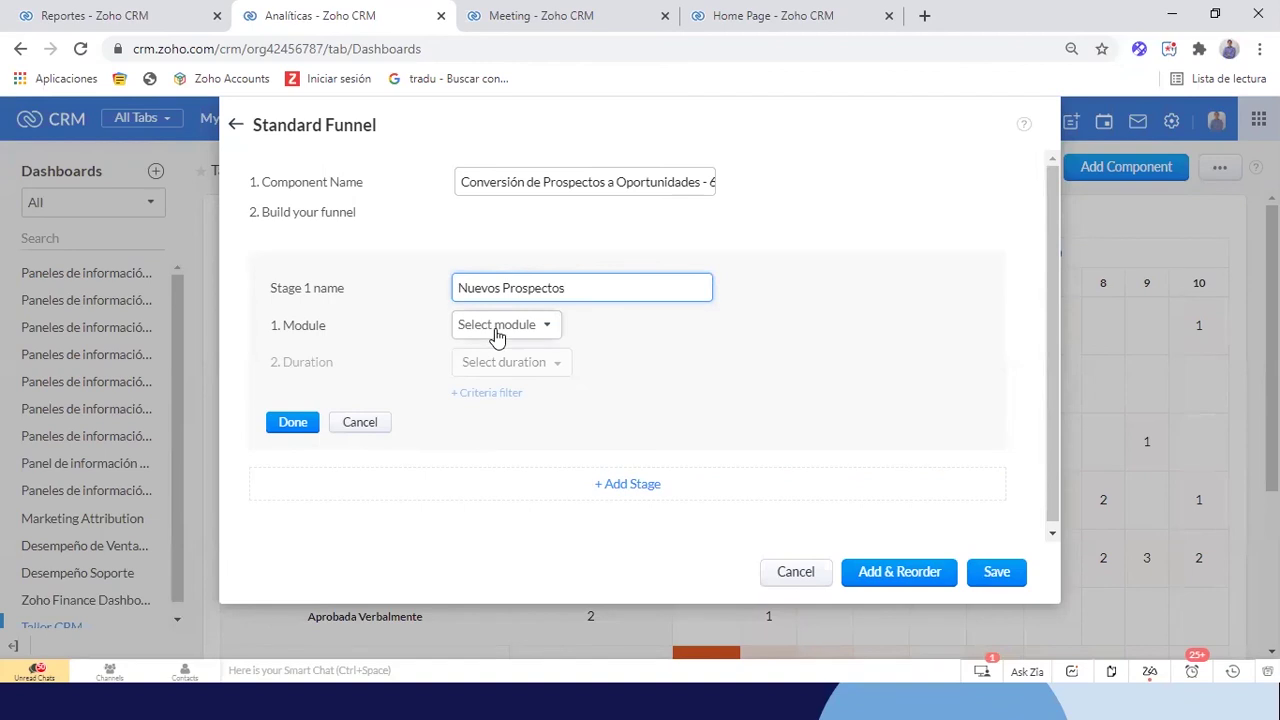
# Base the stage on Prospectos with a criteria filter, then discard the unfinished stage
pyautogui.click(497, 335)
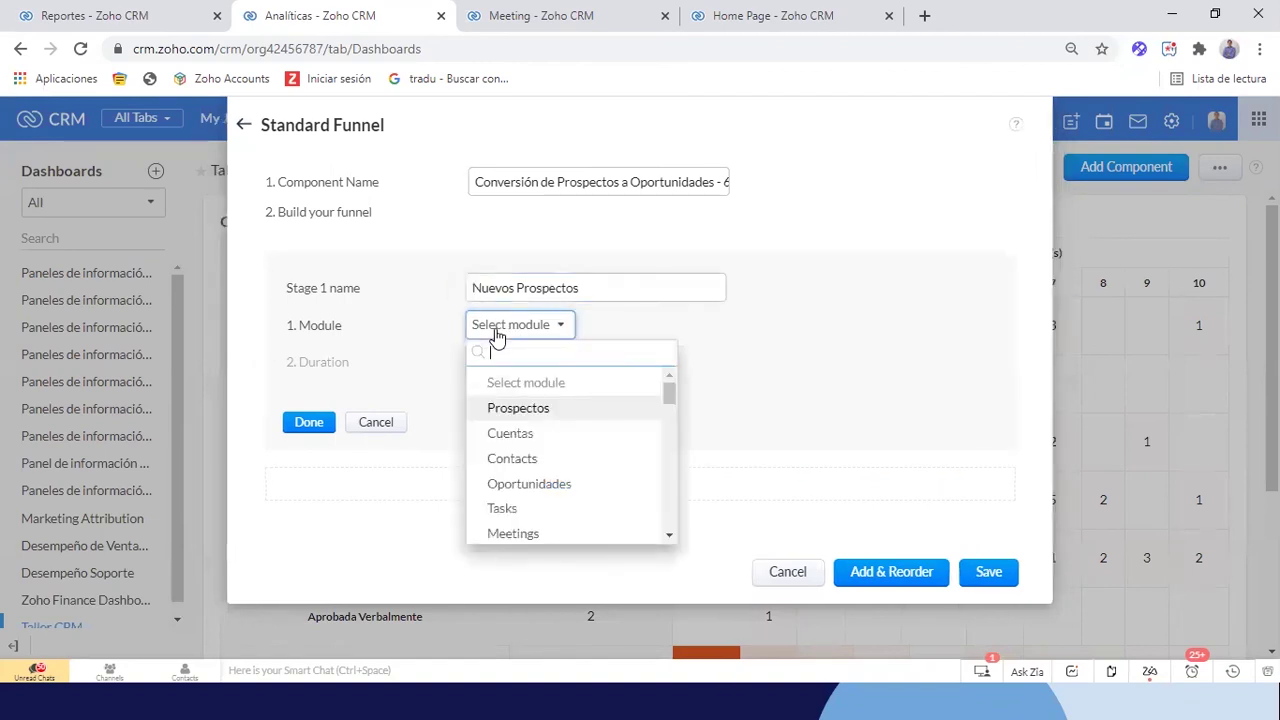
pyautogui.click(530, 410)
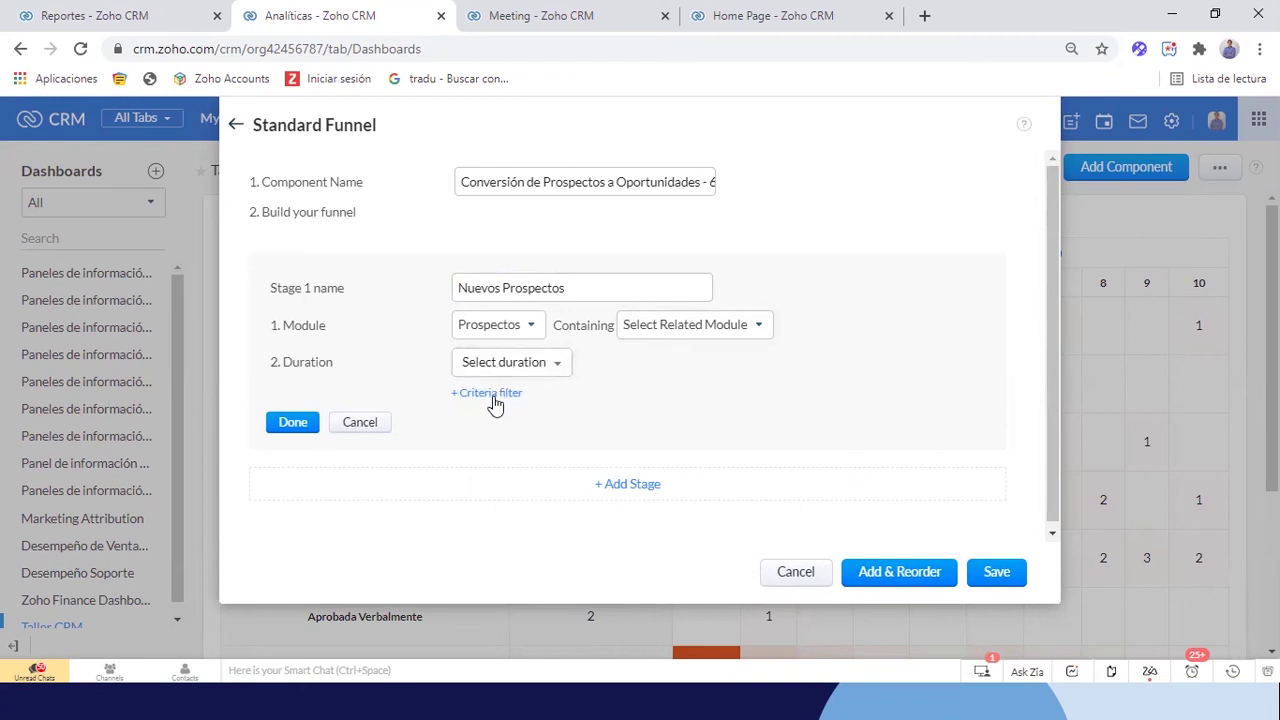
pyautogui.click(492, 396)
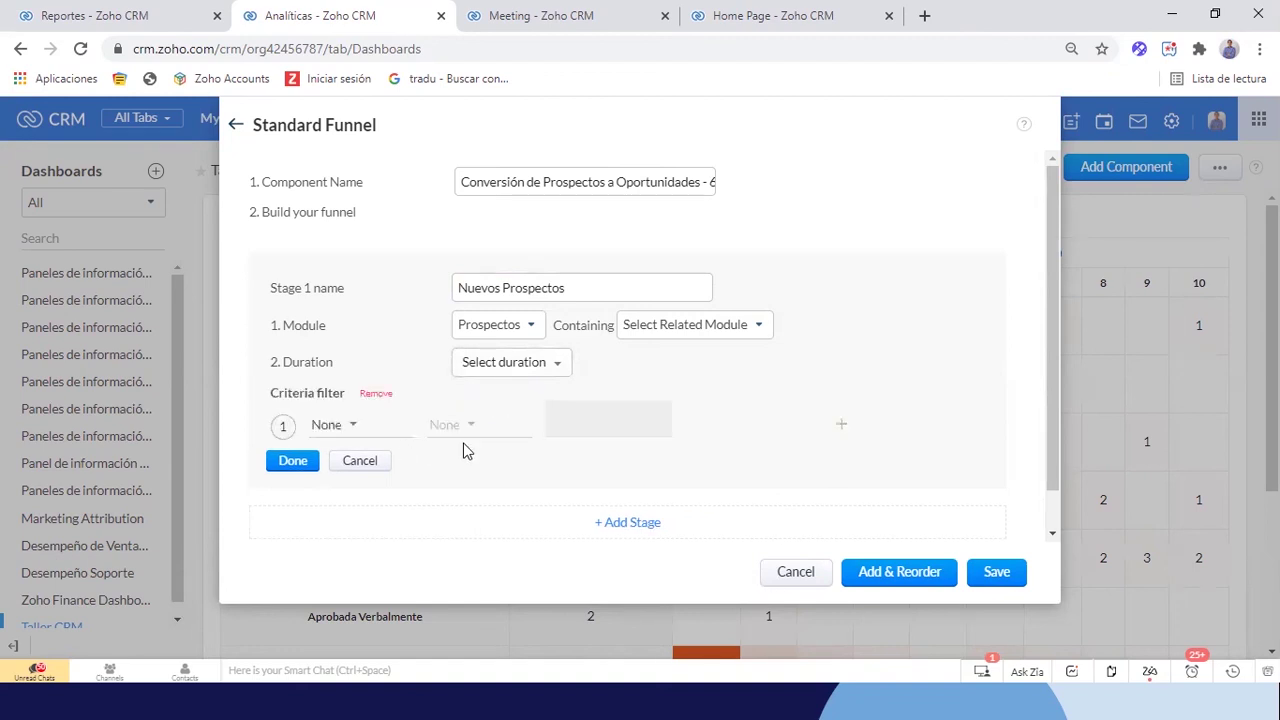
pyautogui.click(355, 462)
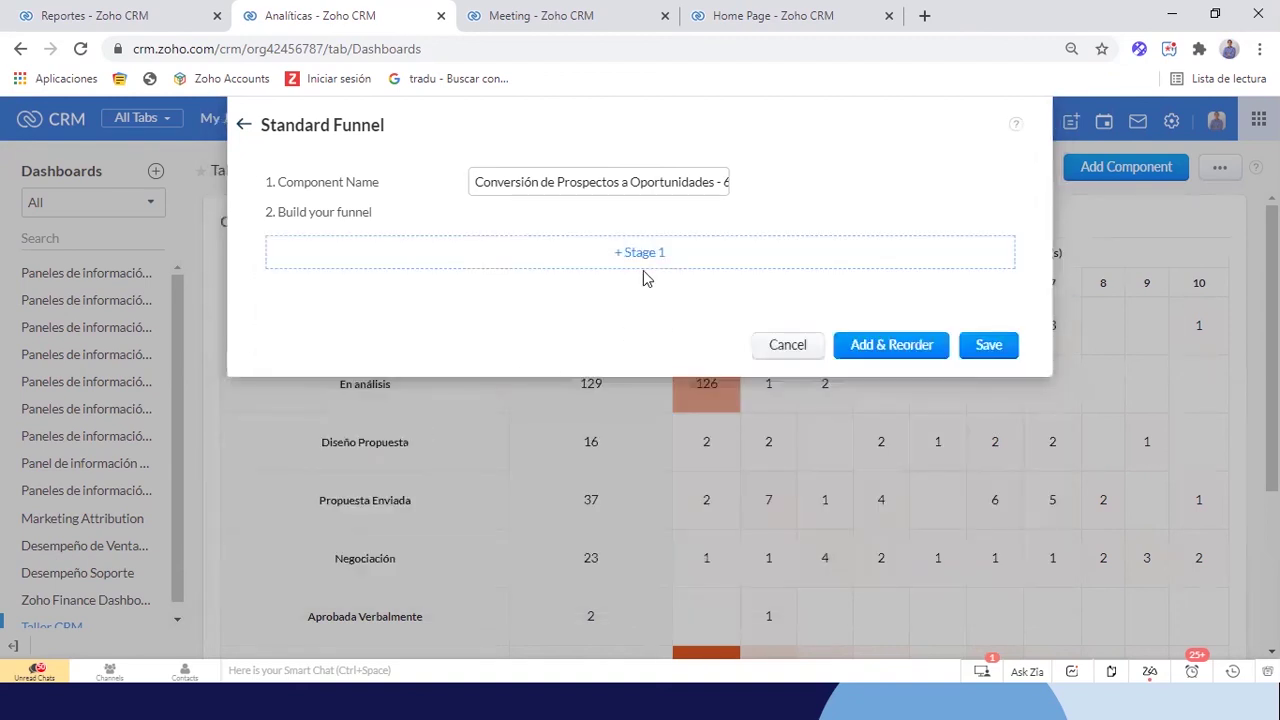
# Start a first stage named 'Prospectos Nuevos' on the Prospectos module
pyautogui.click(602, 258)
pyautogui.click(543, 291)
pyautogui.write('Prospecto Nue')
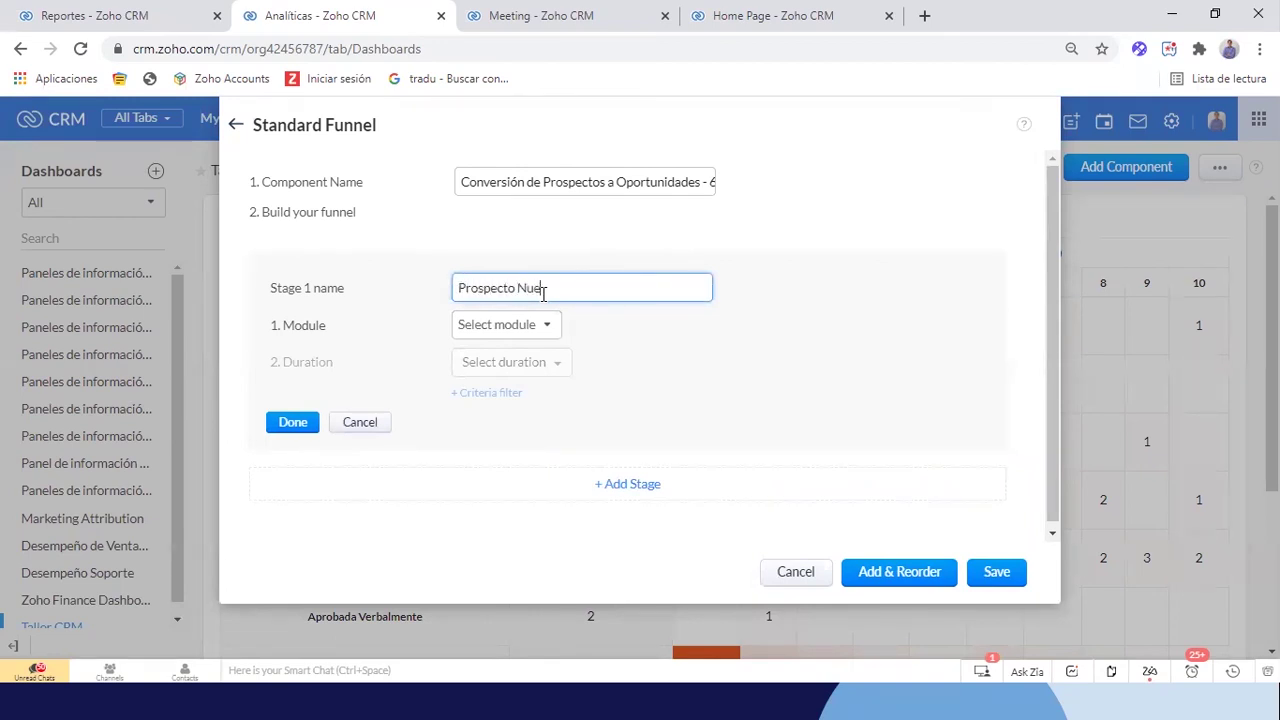
pyautogui.press('BackSpace')
pyautogui.press('BackSpace')
pyautogui.write('Nuevo')
pyautogui.click(537, 323)
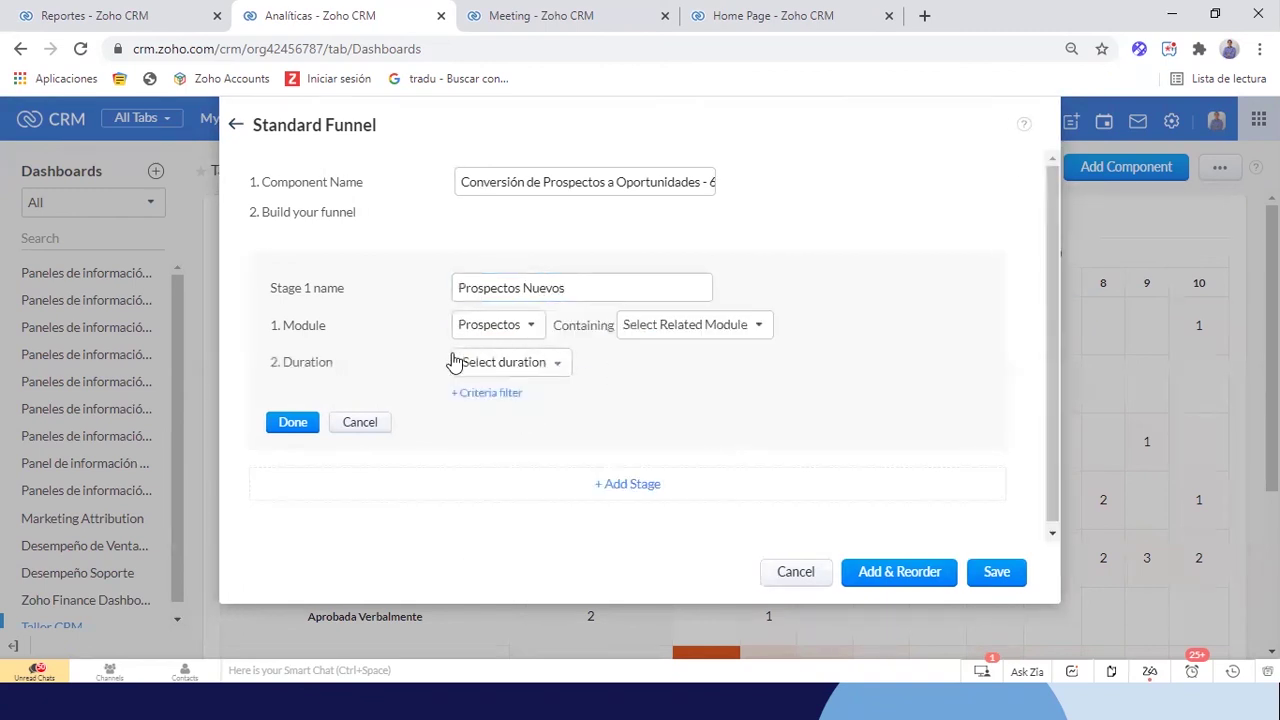
# Limit the stage to Hora de creación within the last 6 months and save it
pyautogui.click(510, 366)
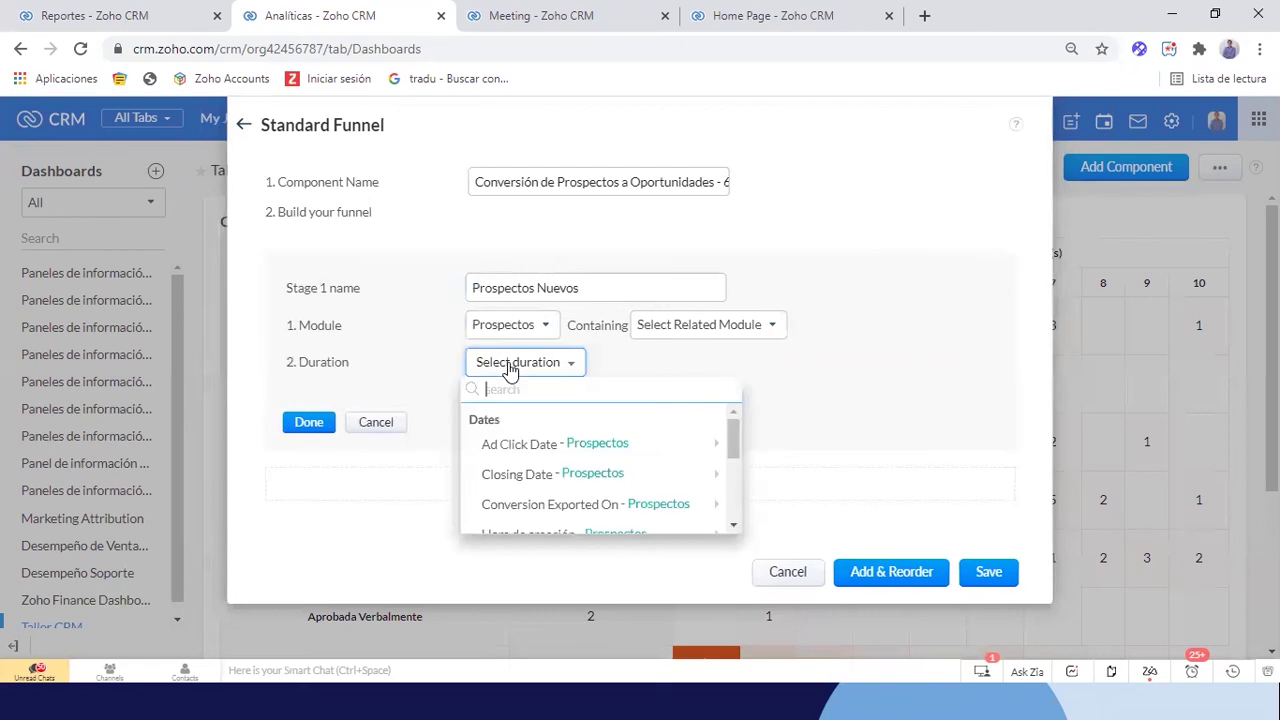
pyautogui.moveTo(592, 444)
pyautogui.click(518, 389)
pyautogui.write('cre')
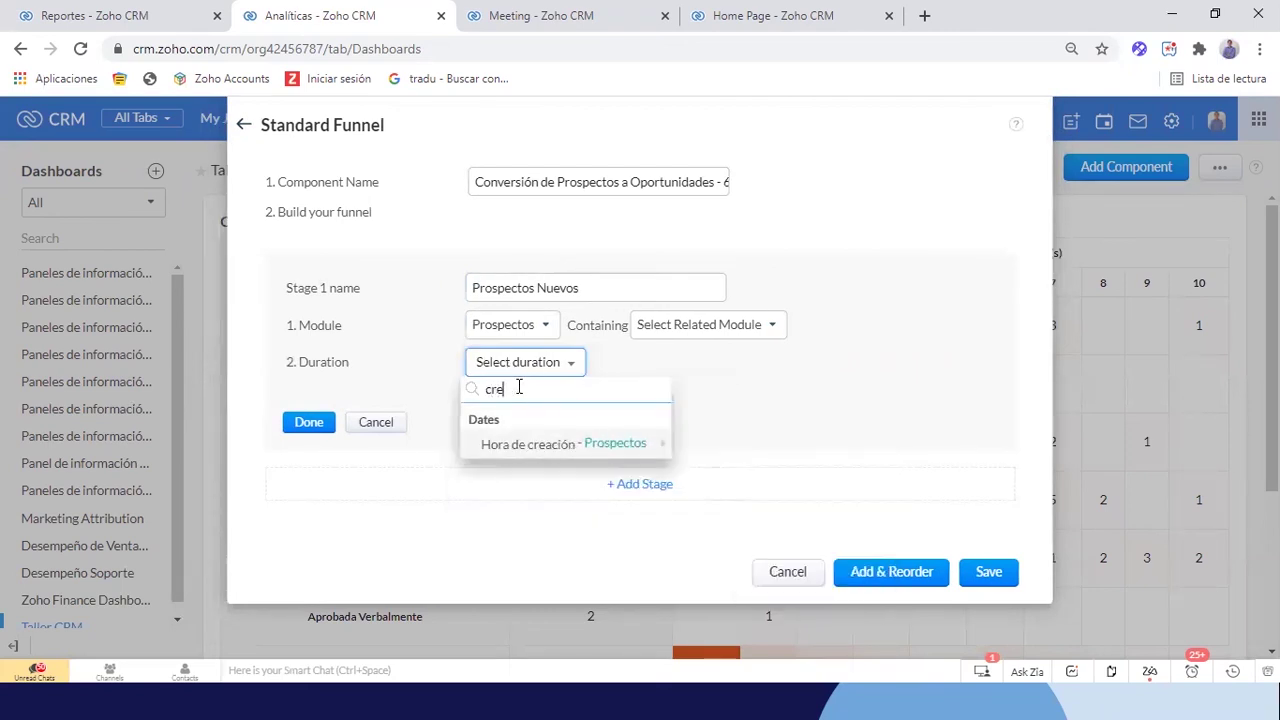
pyautogui.moveTo(546, 450)
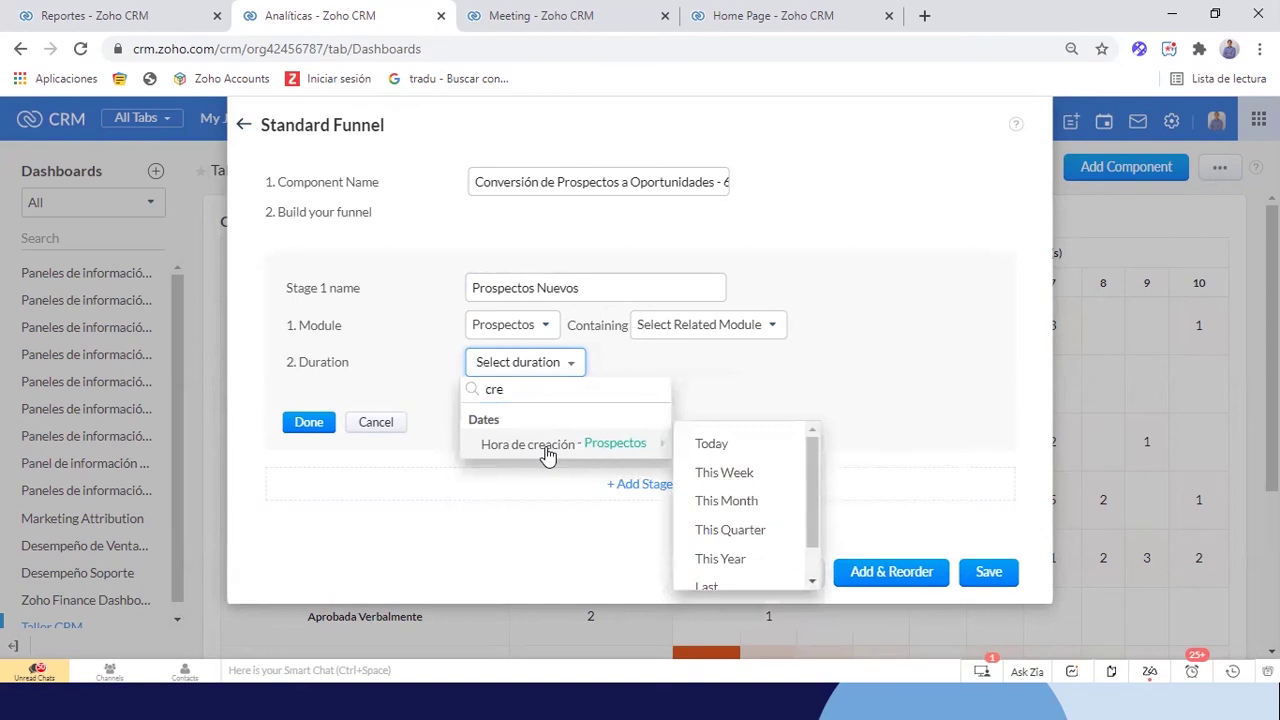
pyautogui.scroll(-1, 741, 512)
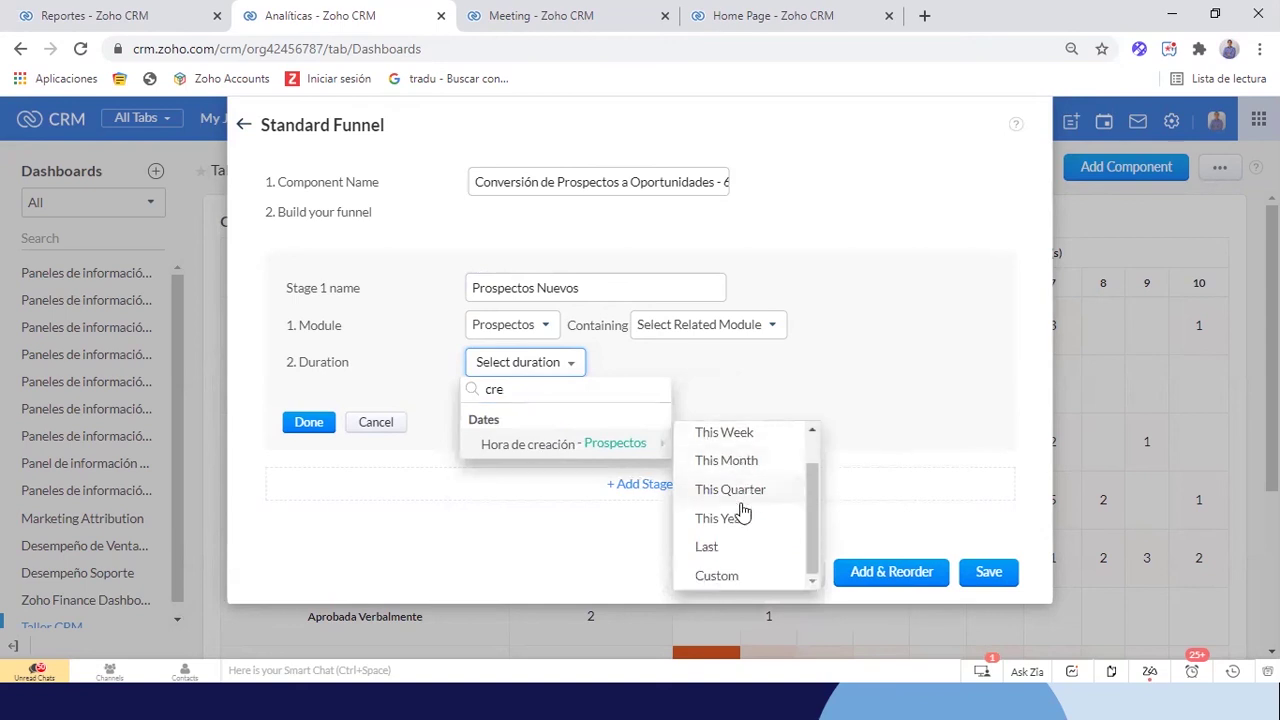
pyautogui.click(718, 546)
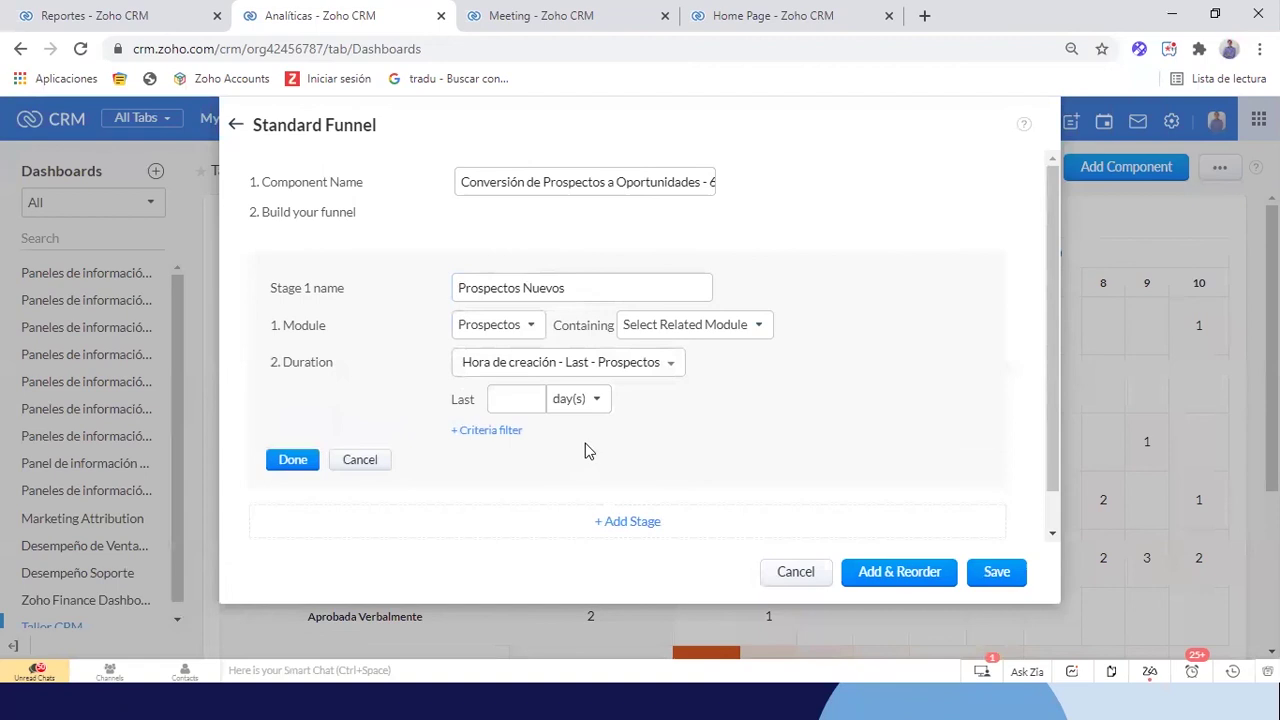
pyautogui.click(586, 399)
pyautogui.click(607, 480)
pyautogui.click(530, 402)
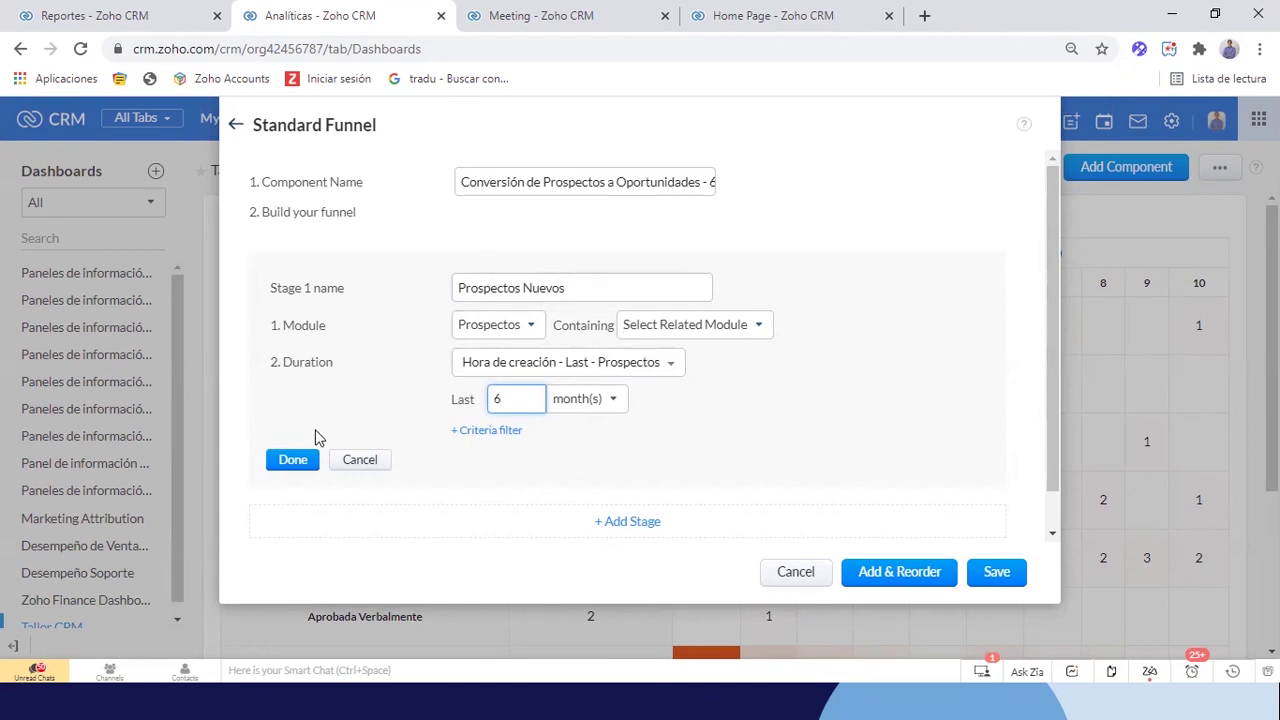
pyautogui.click(299, 462)
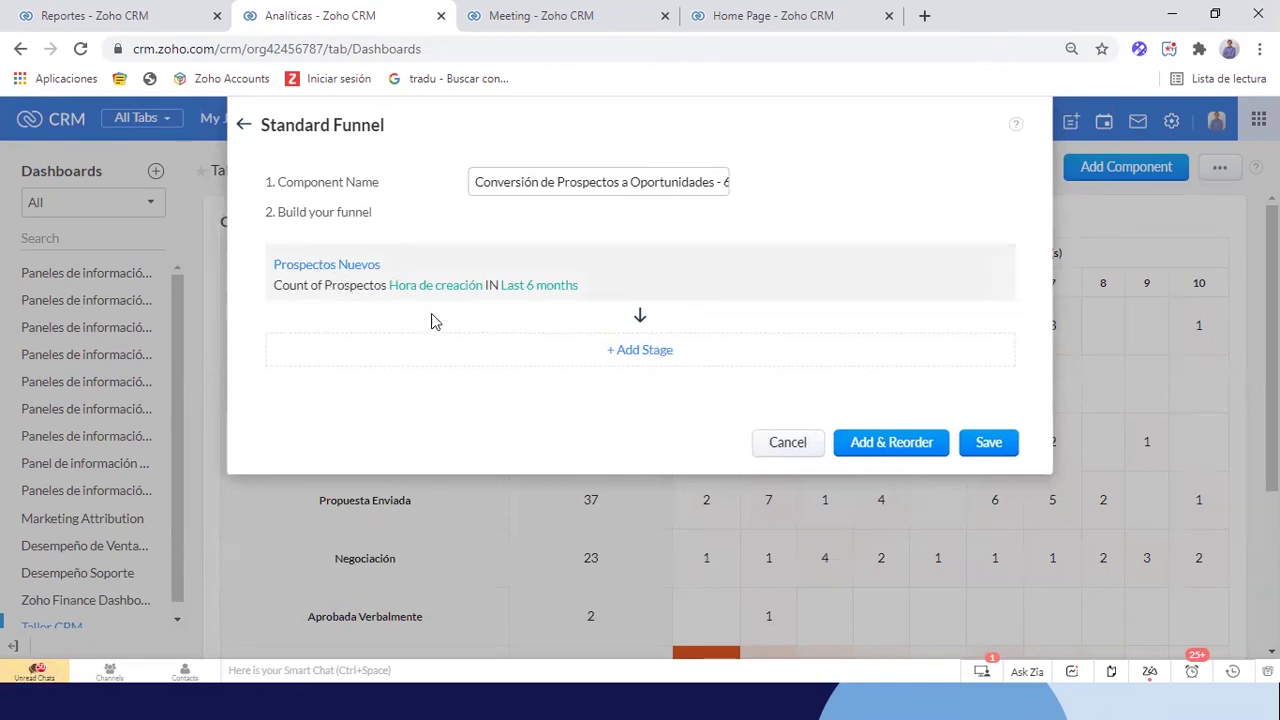
# Add a second stage counting Prospectos converted to Cuentas
pyautogui.click(647, 357)
pyautogui.click(498, 384)
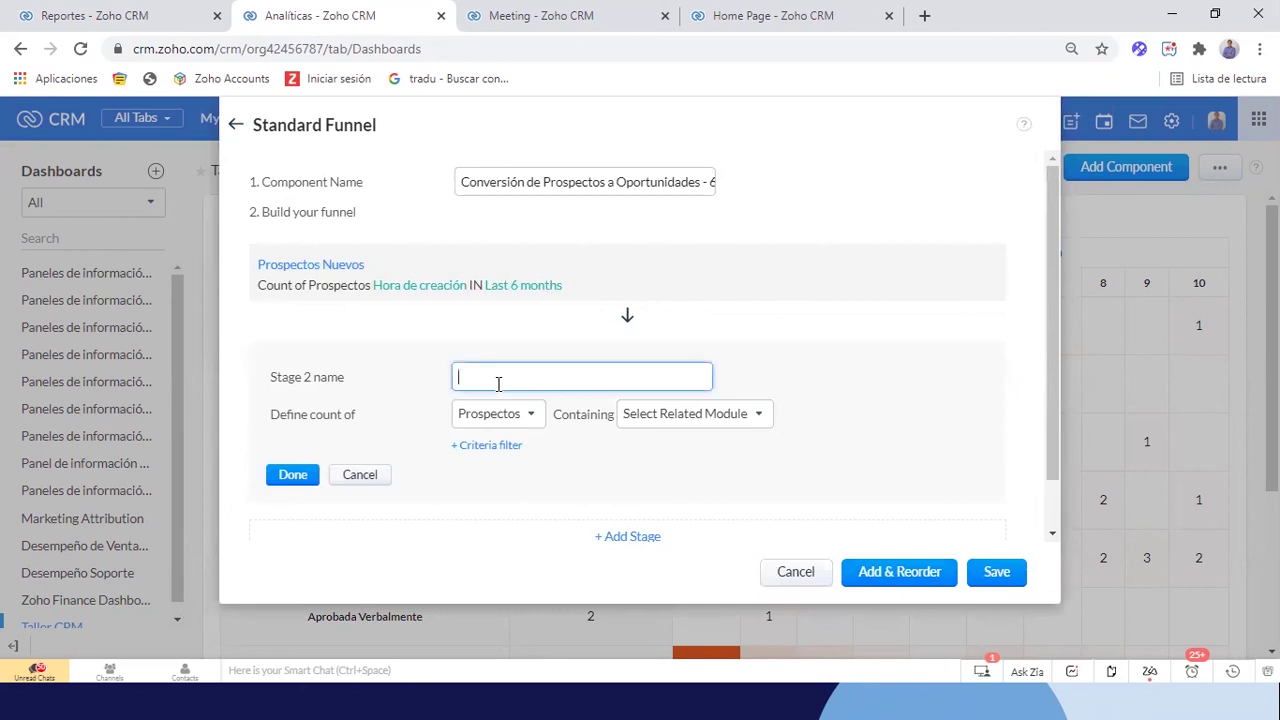
pyautogui.click(645, 413)
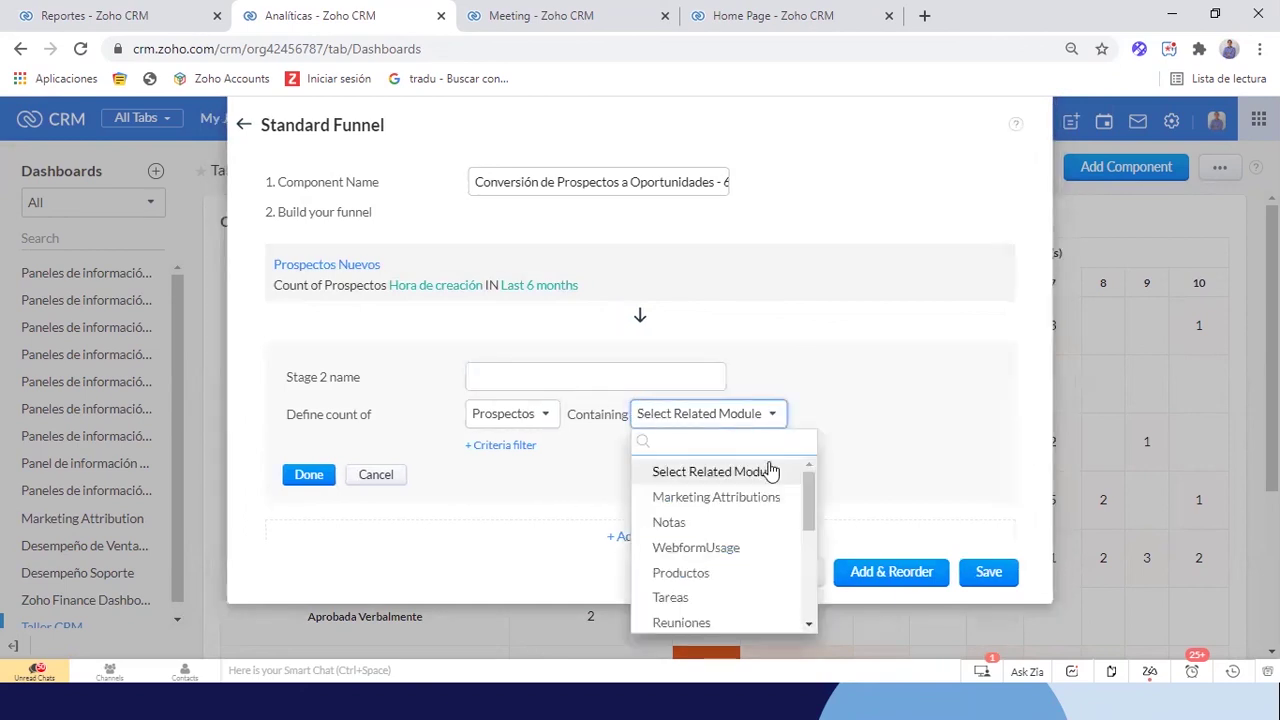
pyautogui.write('con')
pyautogui.press('BackSpace')
pyautogui.press('BackSpace')
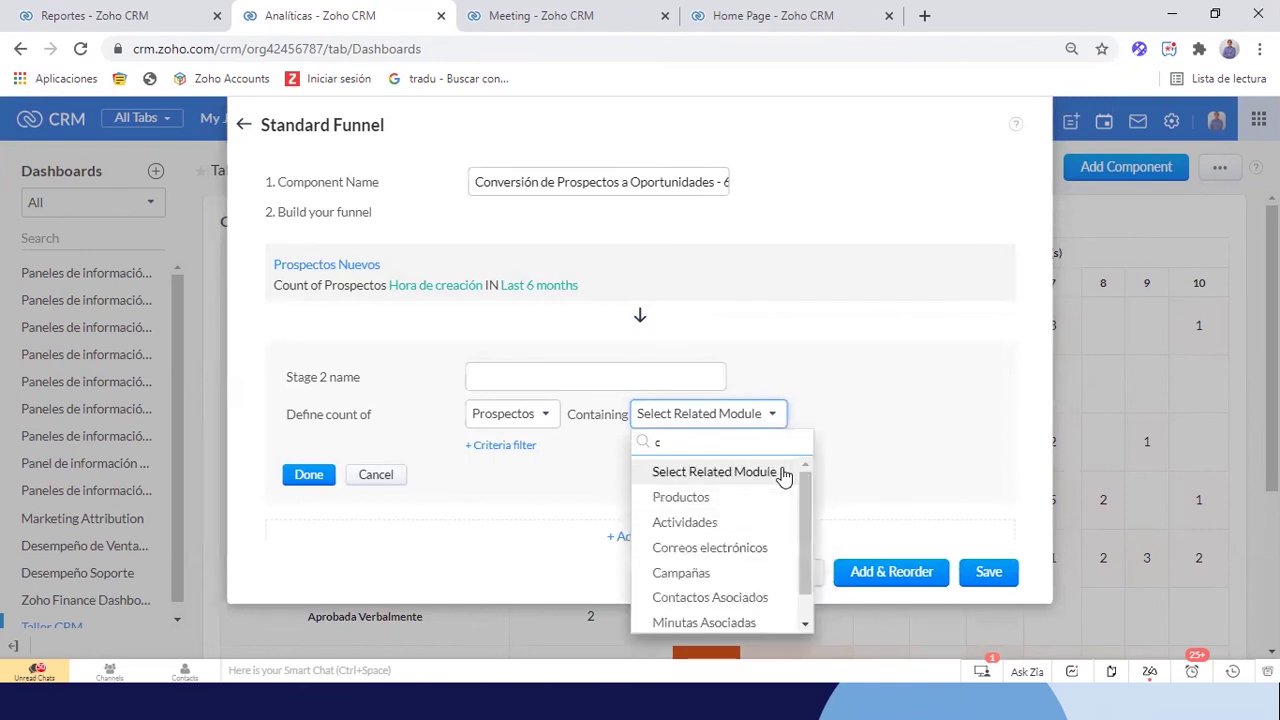
pyautogui.scroll(-1, 766, 543)
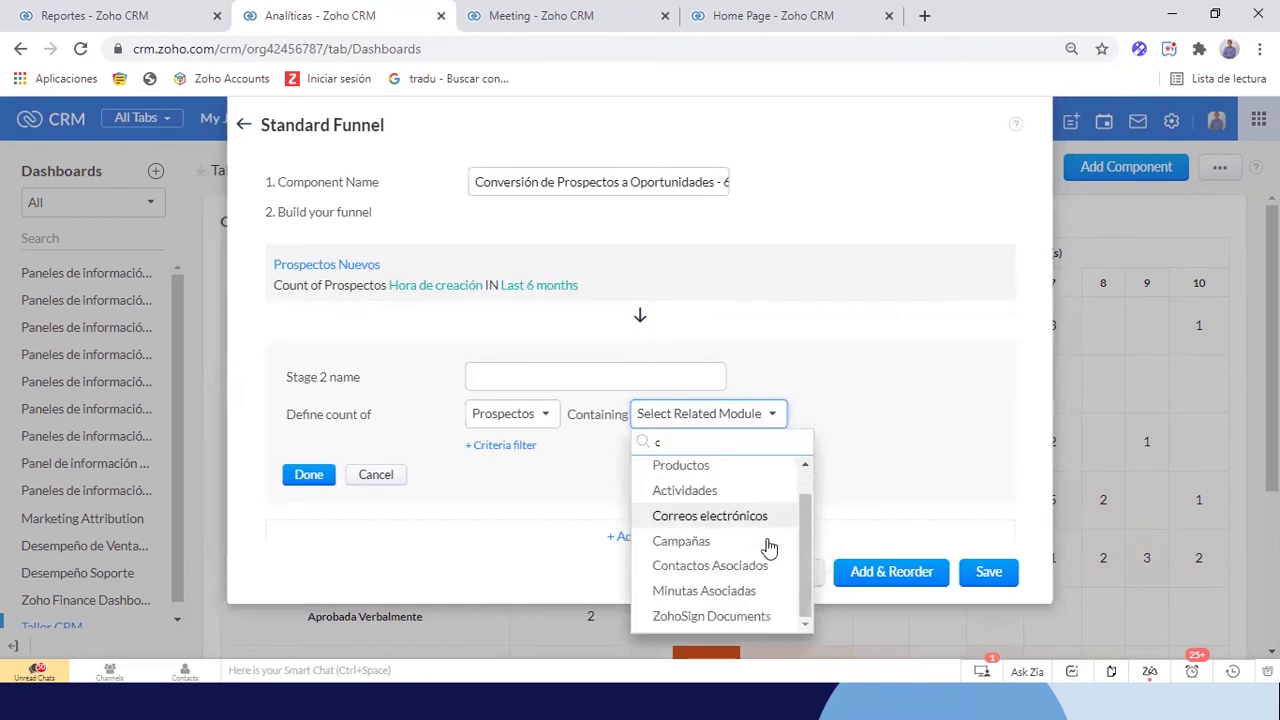
pyautogui.click(545, 425)
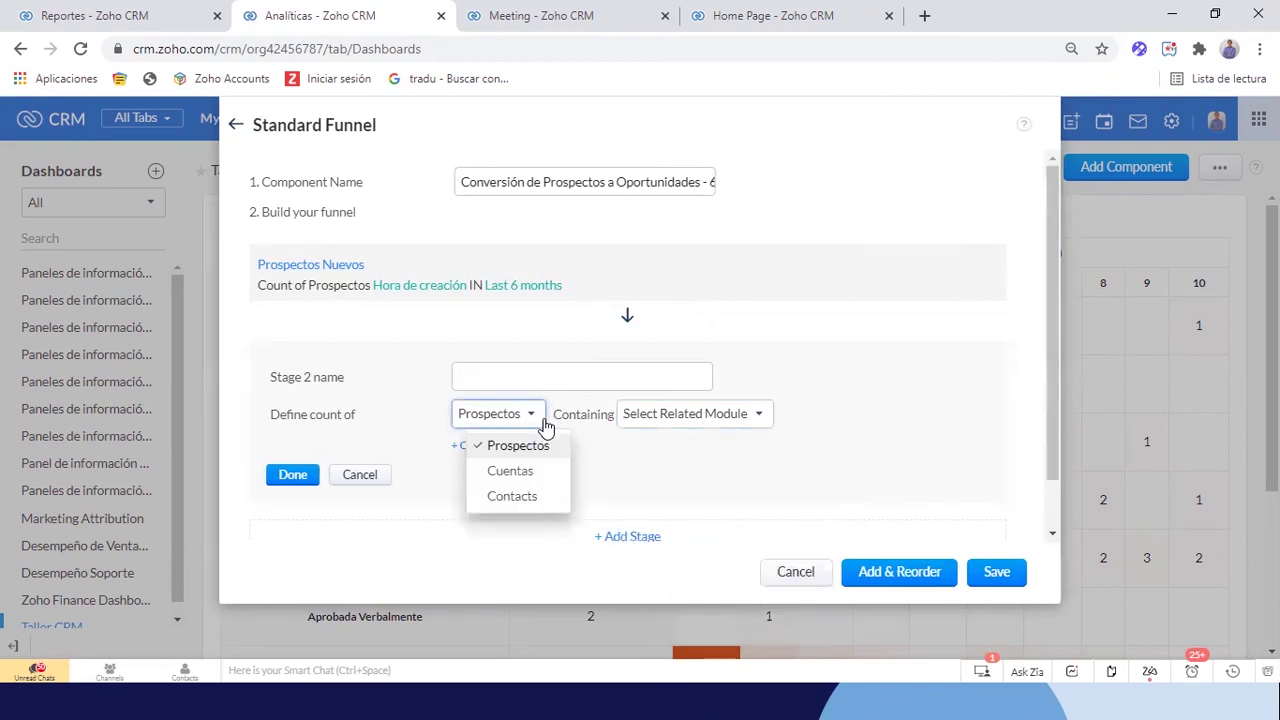
pyautogui.click(511, 472)
# Name the second stage 'Prospectos Convertidos a Cuentas' and save it
pyautogui.click(547, 370)
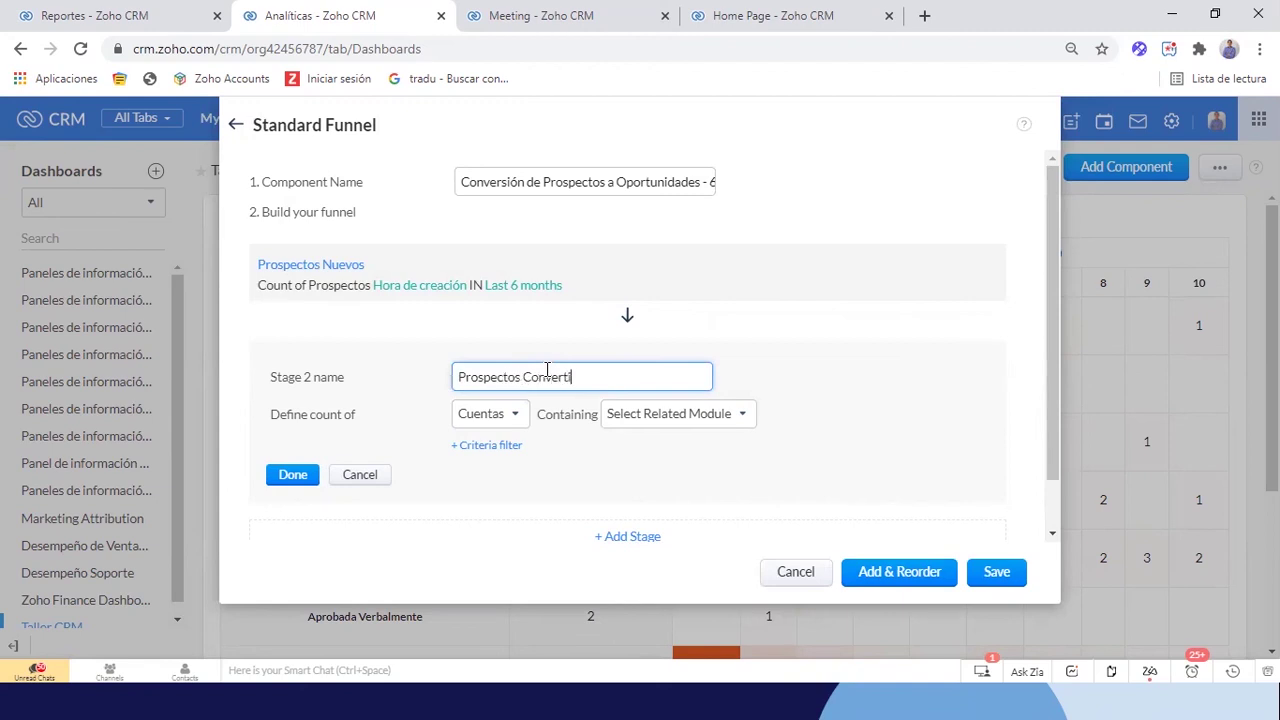
pyautogui.write('a Cuentas')
pyautogui.scroll(-1, 749, 357)
pyautogui.scroll(1, 749, 360)
pyautogui.scroll(-1, 750, 360)
pyautogui.scroll(1, 549, 318)
pyautogui.click(287, 477)
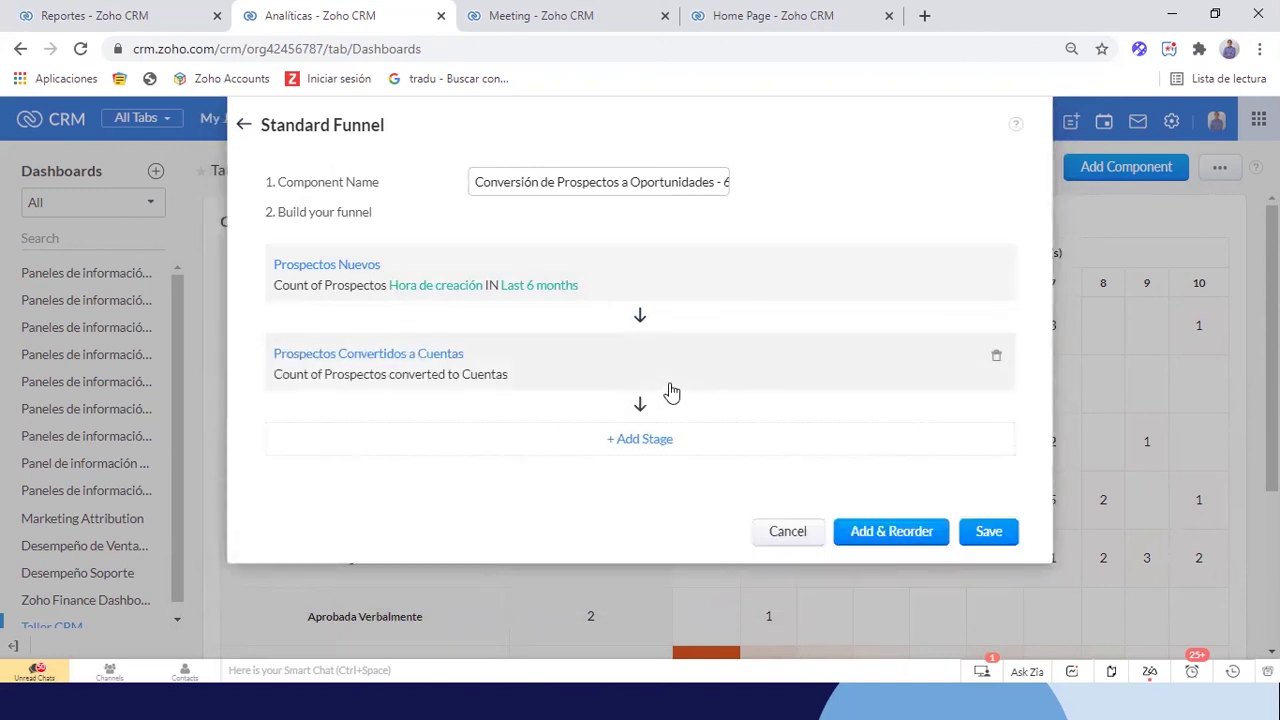
# Add a third stage 'Conversión a Oportunidades' counting Cuentas related to Oportunidades
pyautogui.click(646, 441)
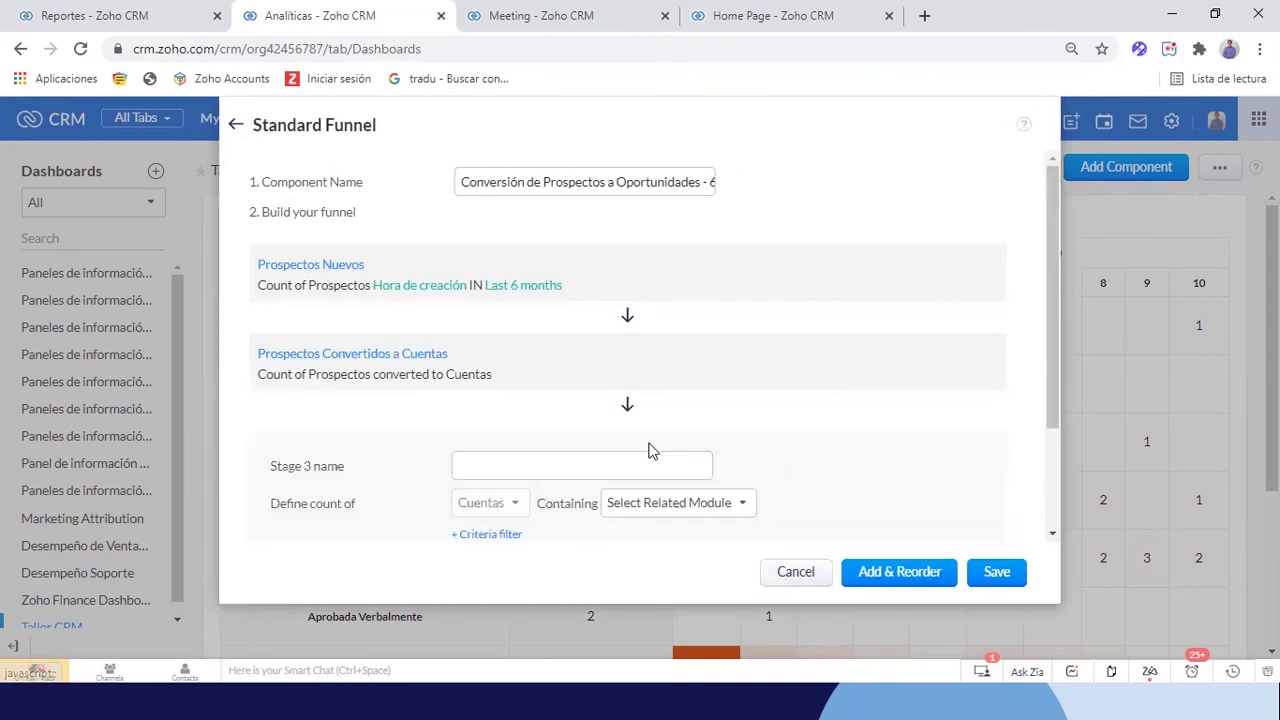
pyautogui.click(633, 362)
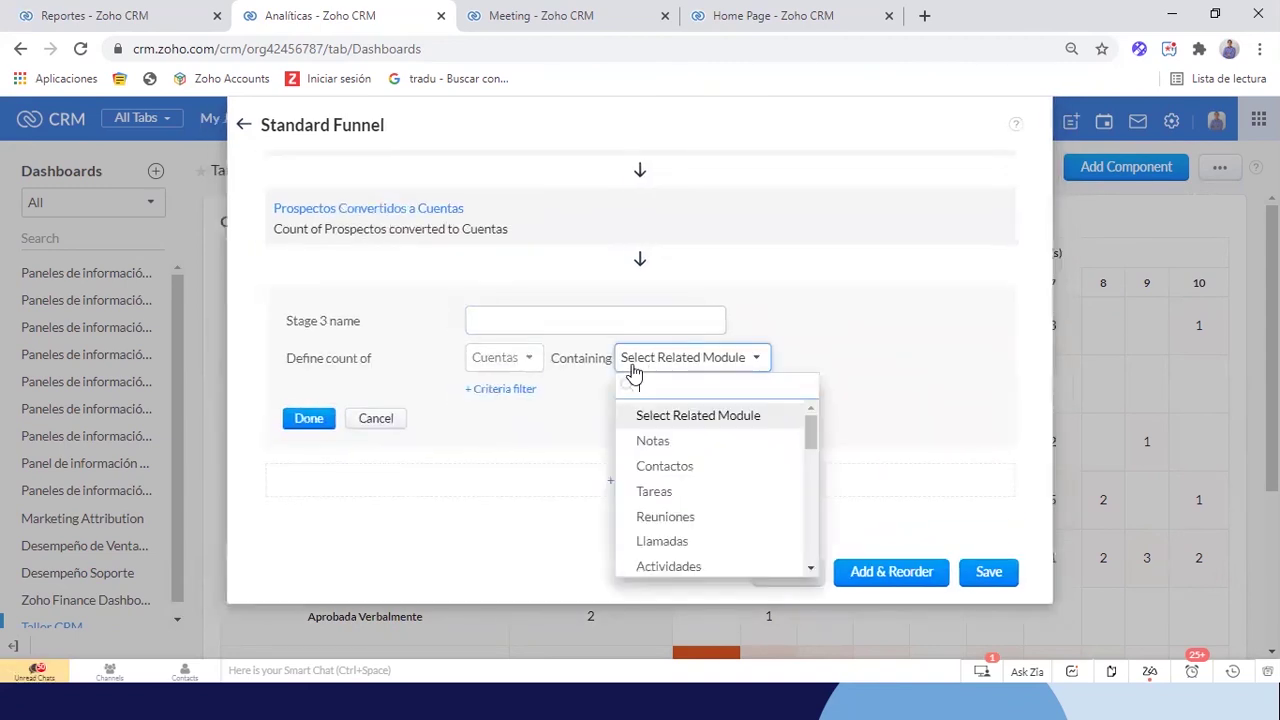
pyautogui.scroll(-2, 691, 440)
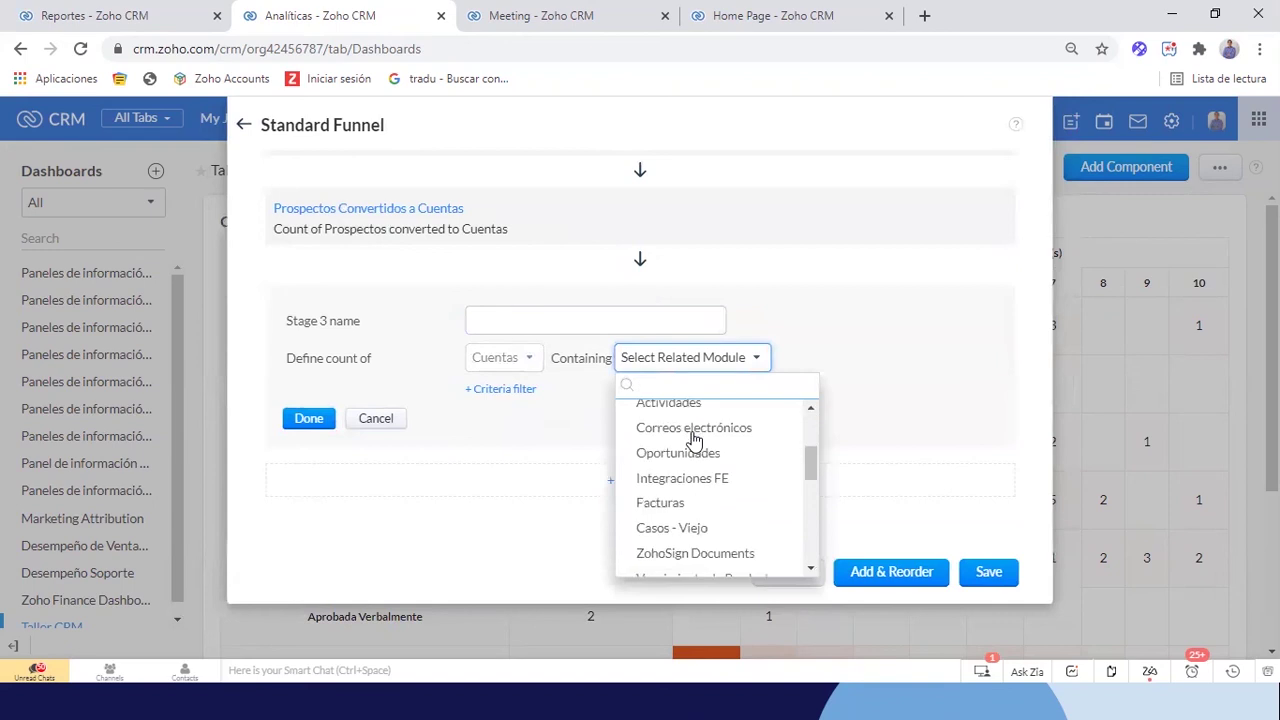
pyautogui.scroll(-3, 694, 440)
pyautogui.scroll(-3, 692, 440)
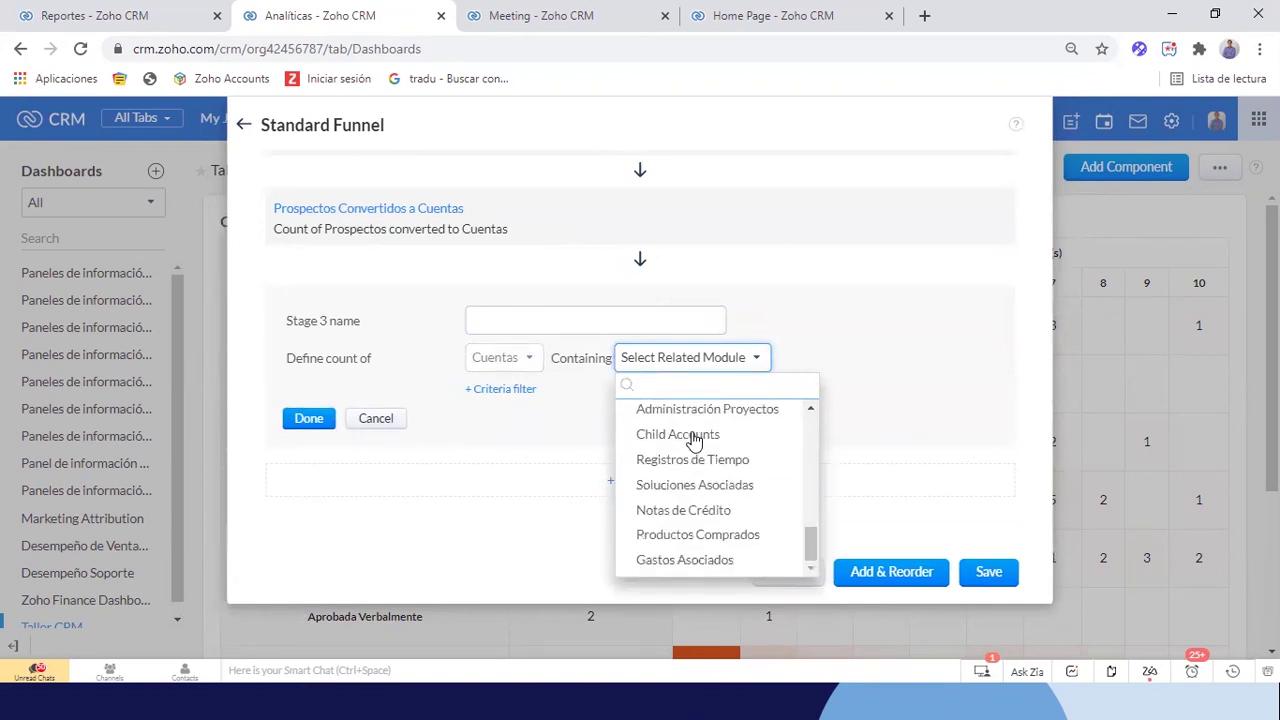
pyautogui.write('opo')
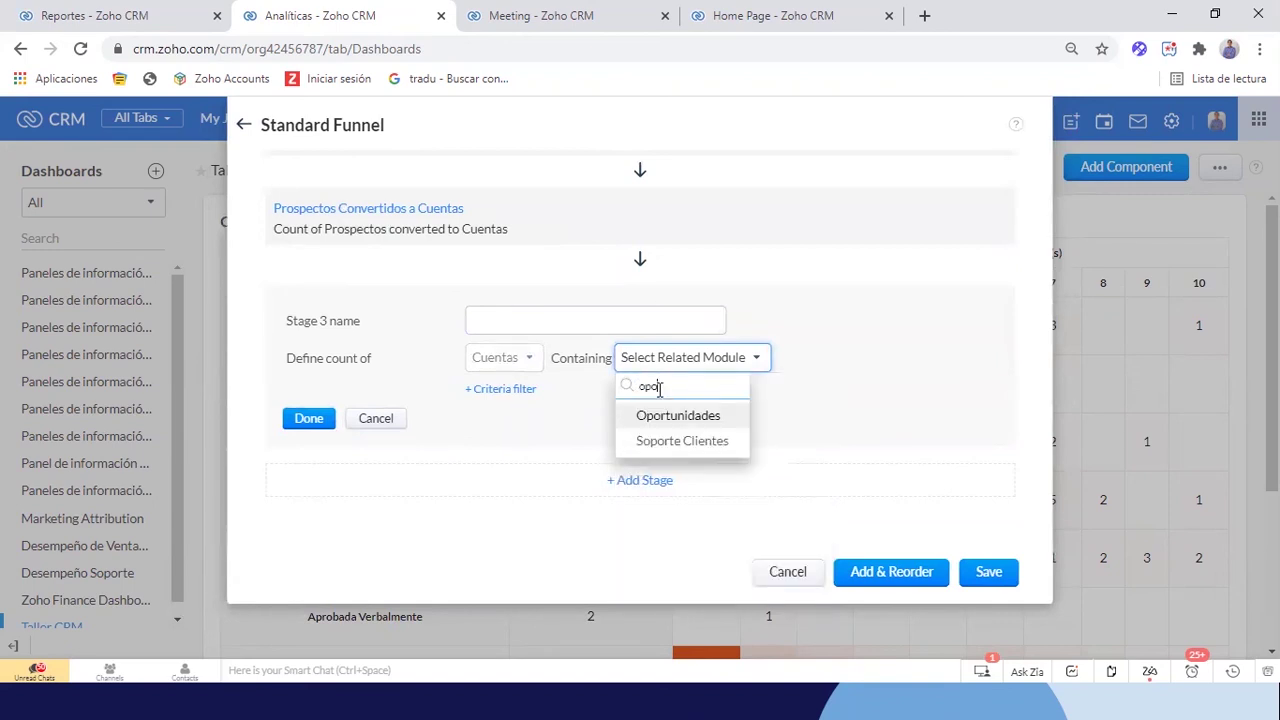
pyautogui.click(672, 418)
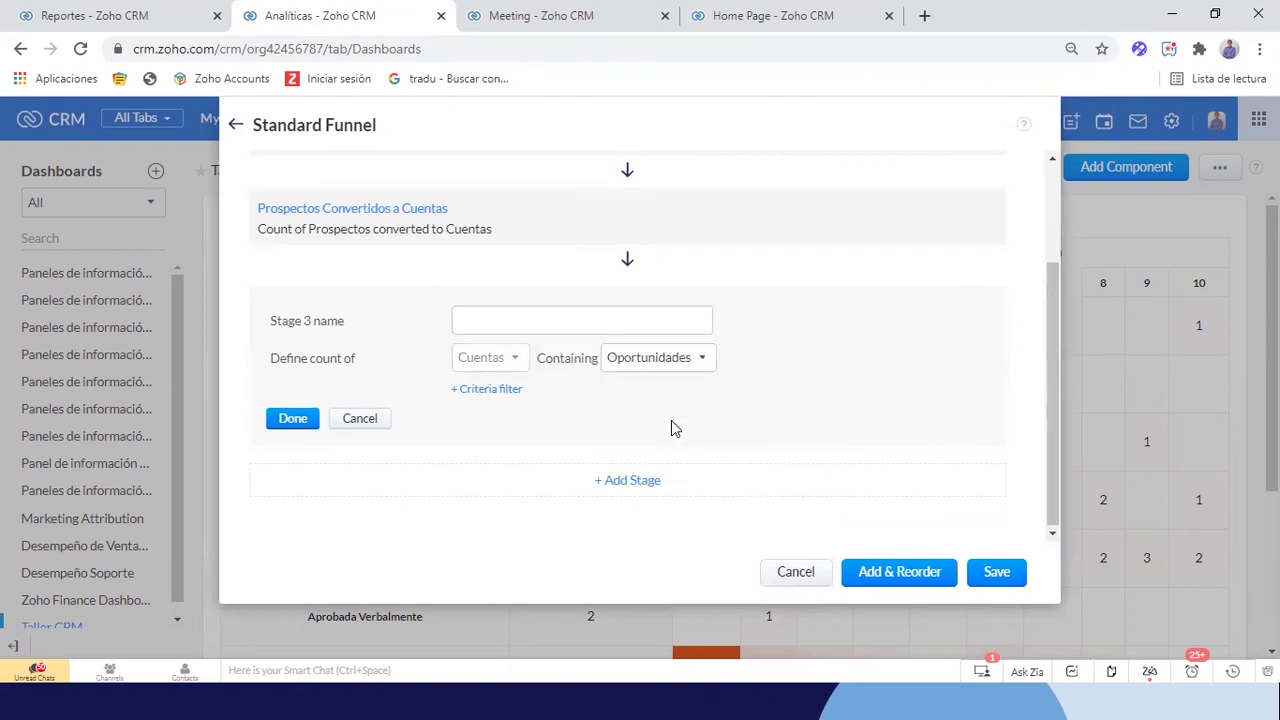
pyautogui.scroll(1, 589, 331)
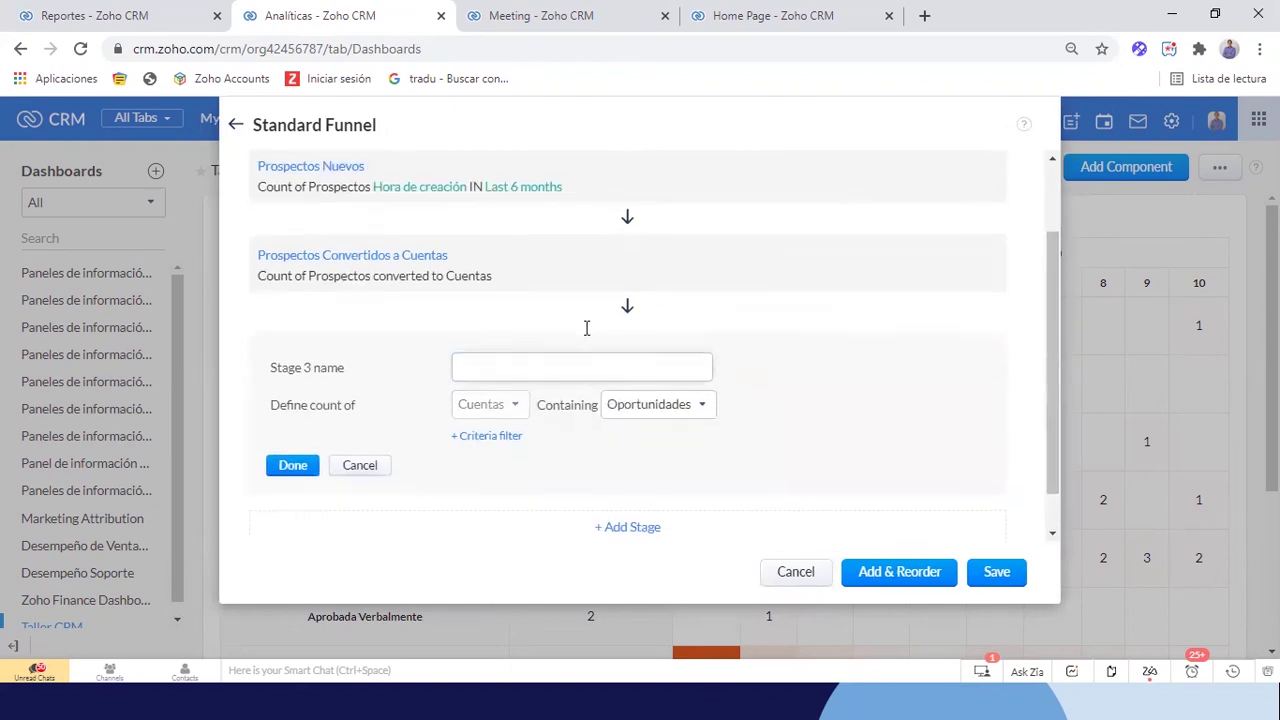
pyautogui.click(517, 365)
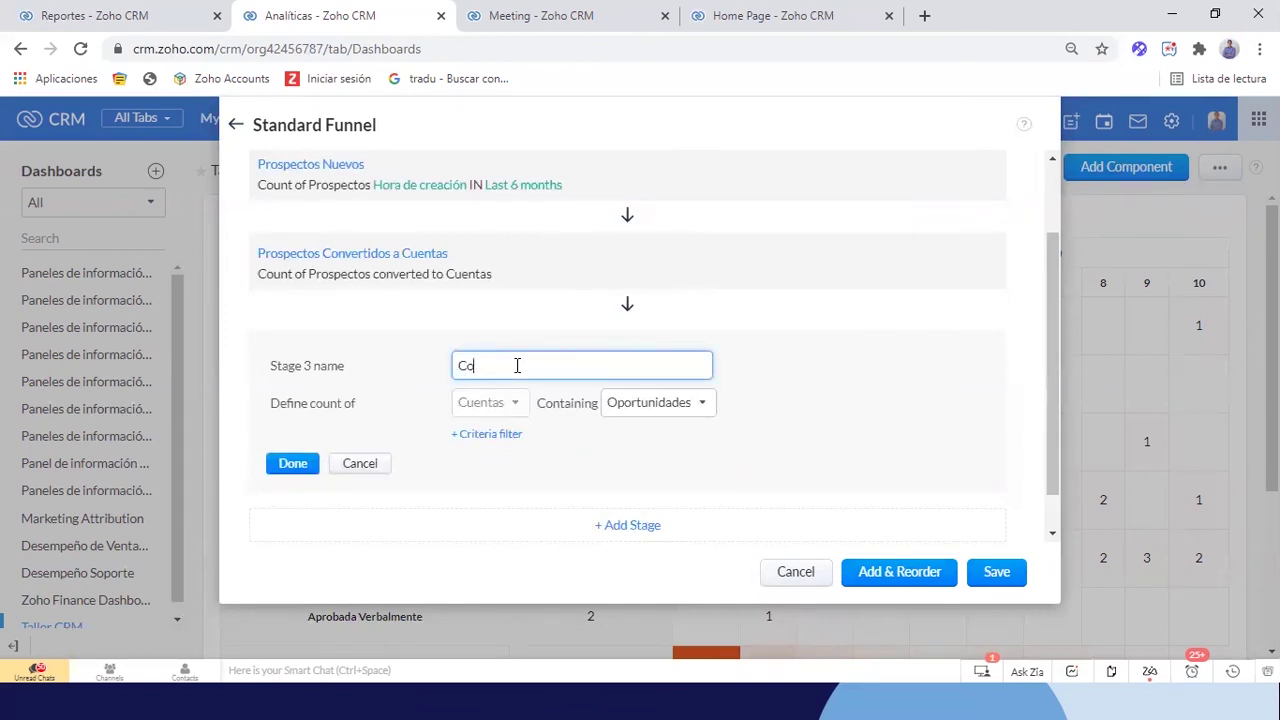
pyautogui.write('Conversión a Oportunidades')
pyautogui.click(292, 465)
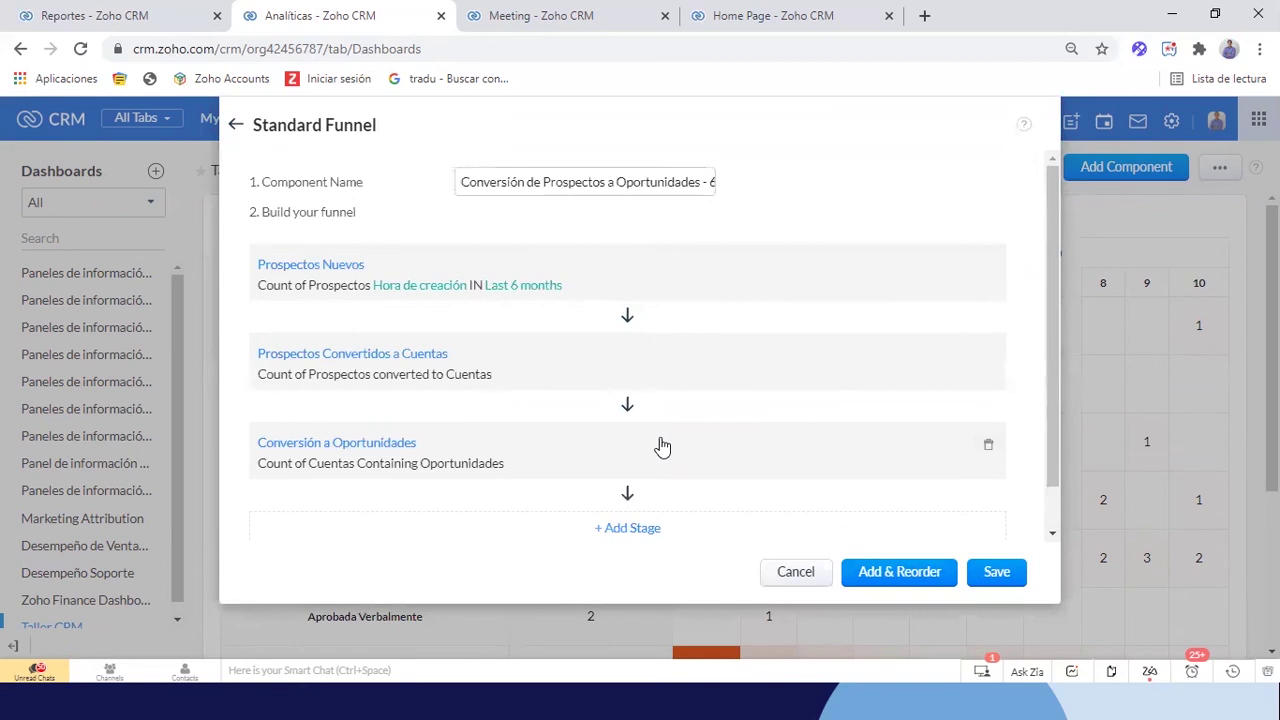
# Add a fourth stage 'Oportunidades en Negociación' with a Fase isn't criteria filter
pyautogui.click(632, 480)
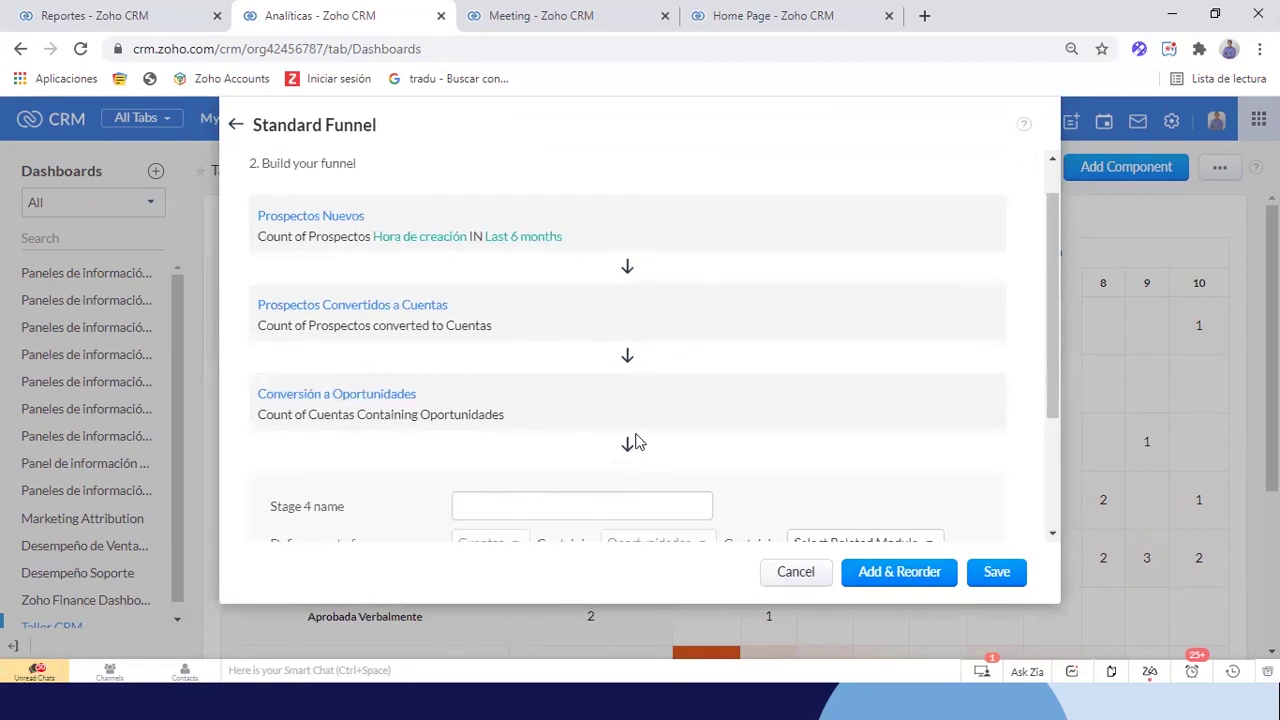
pyautogui.click(517, 376)
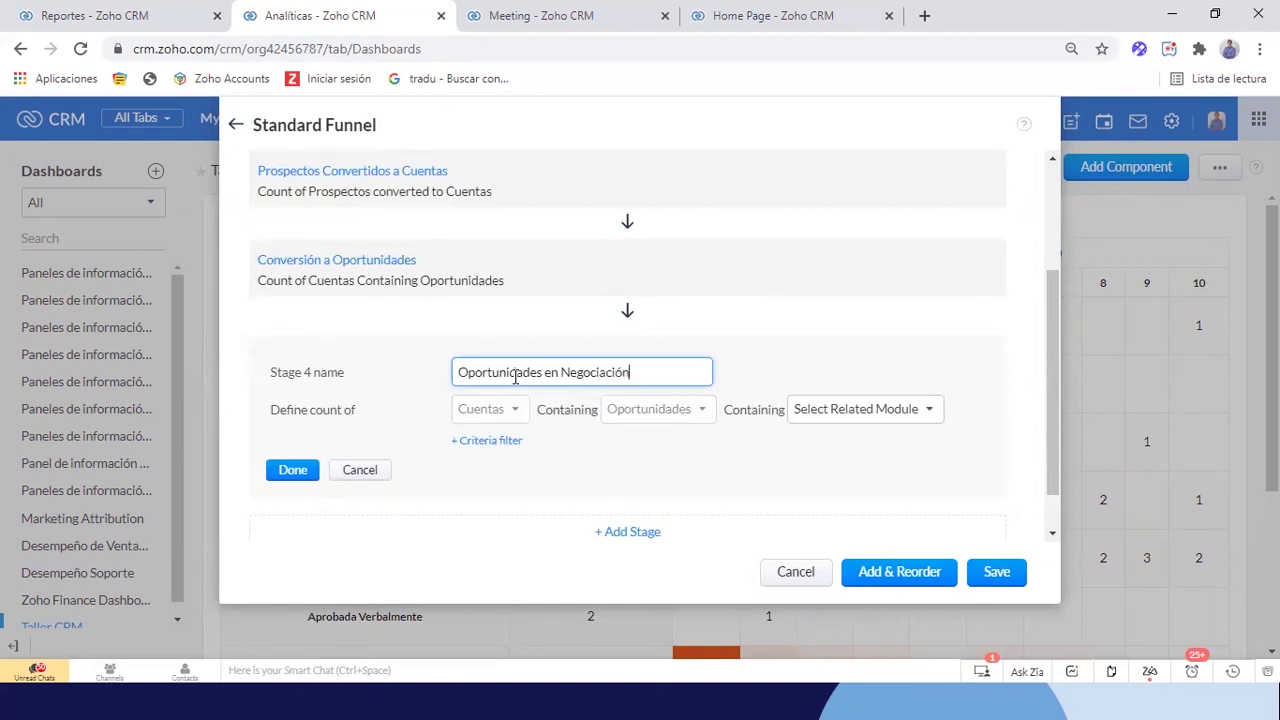
pyautogui.scroll(-1, 828, 349)
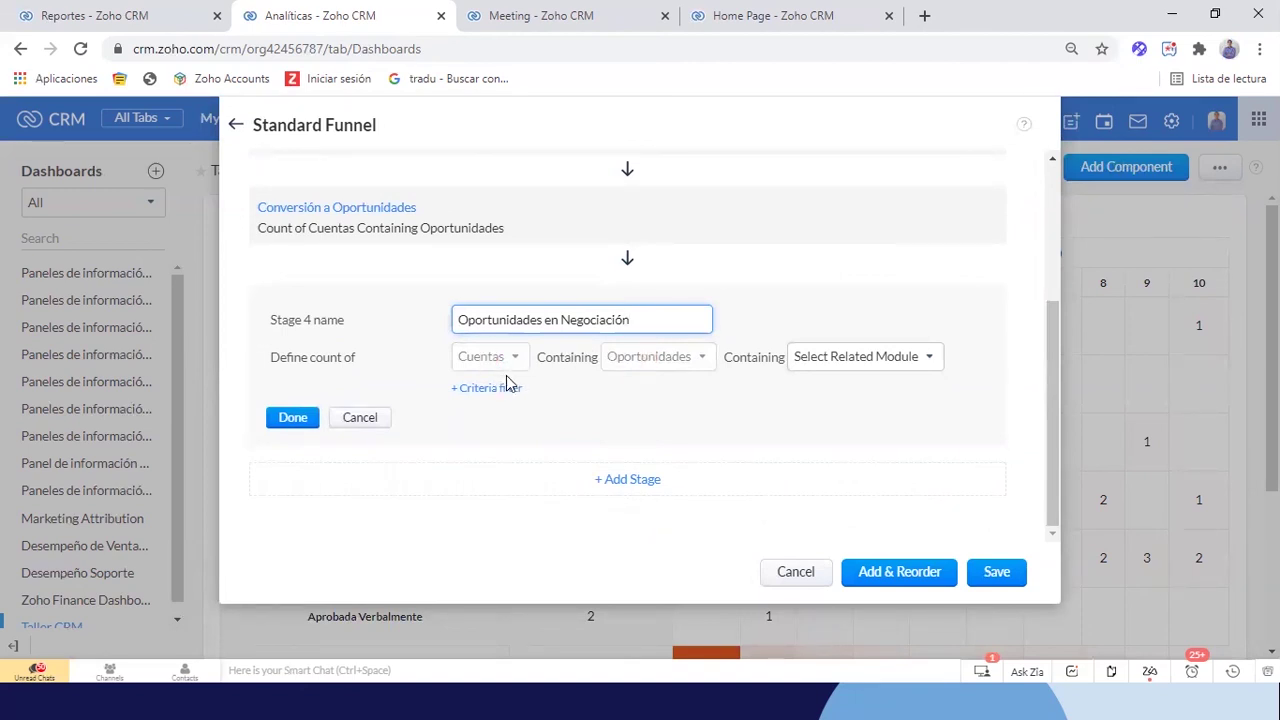
pyautogui.click(493, 390)
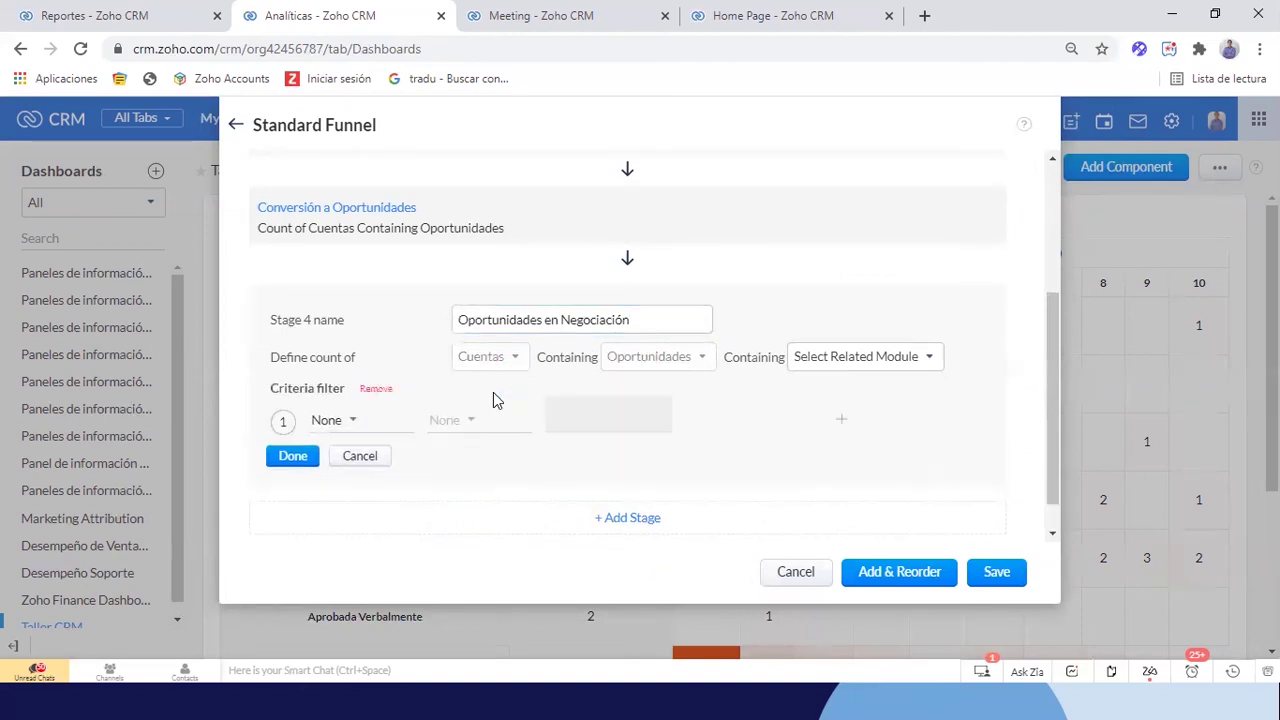
pyautogui.click(348, 424)
pyautogui.write('fase')
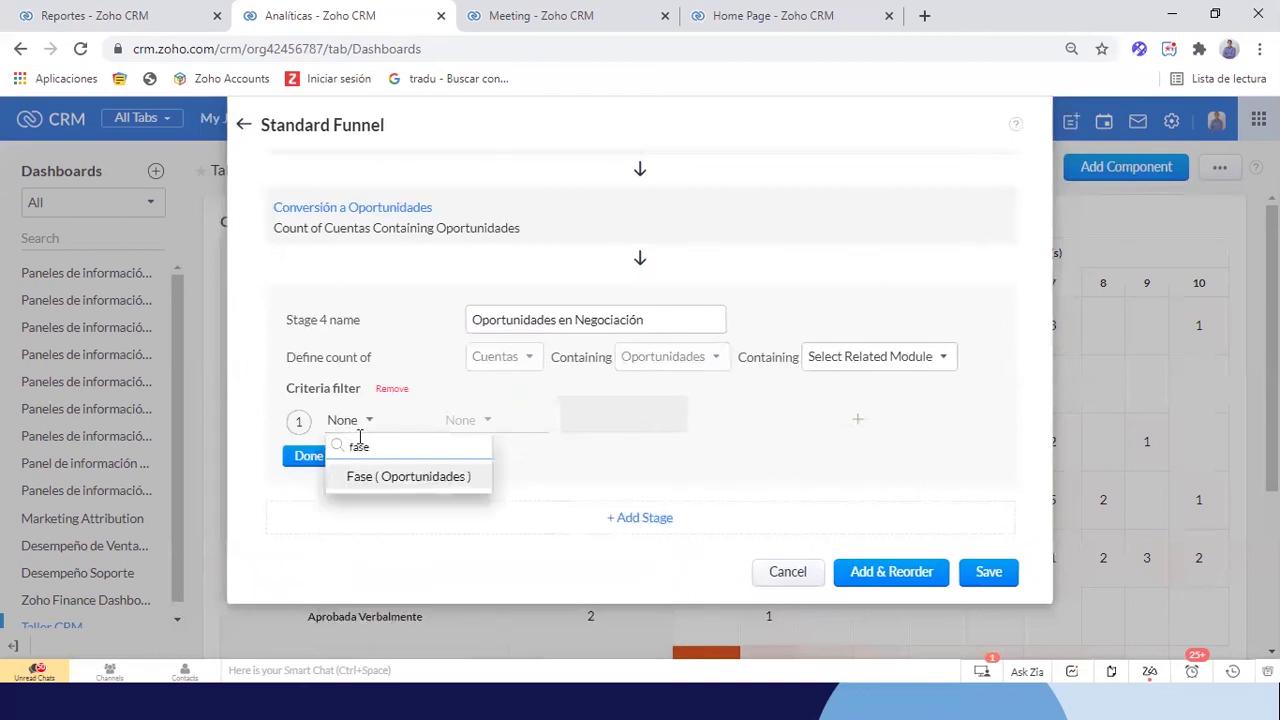
pyautogui.click(368, 488)
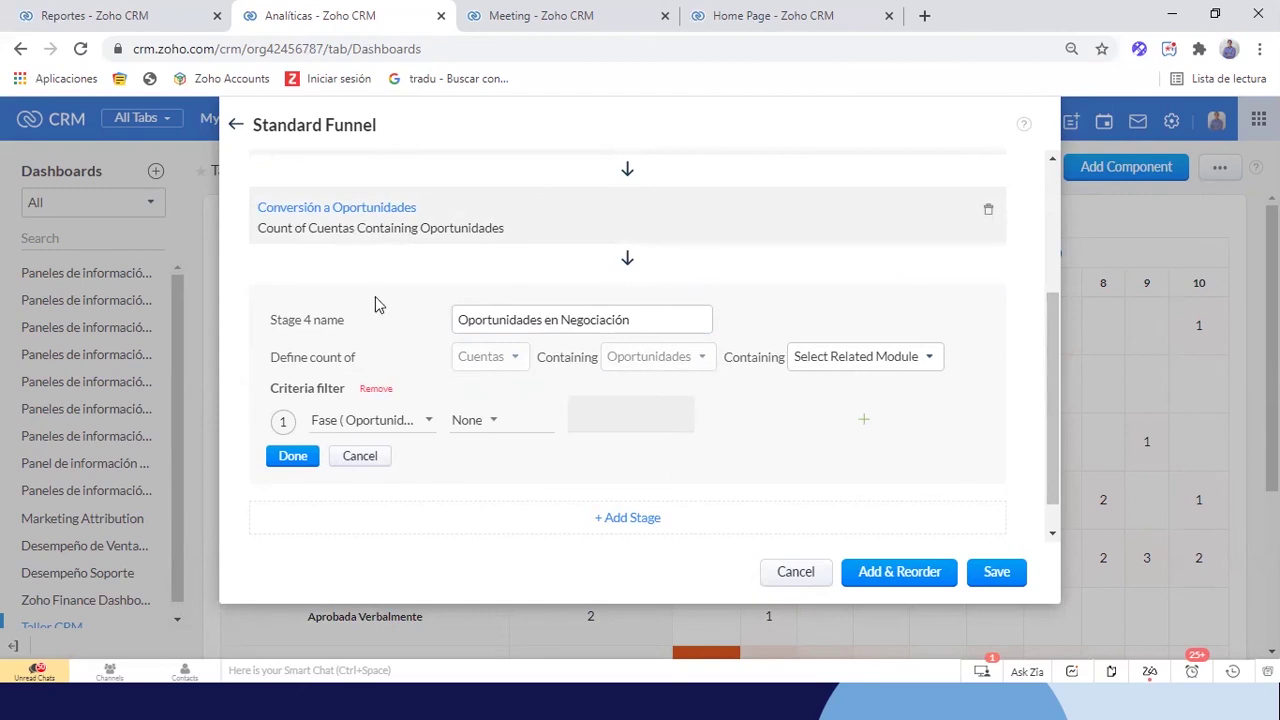
pyautogui.click(489, 424)
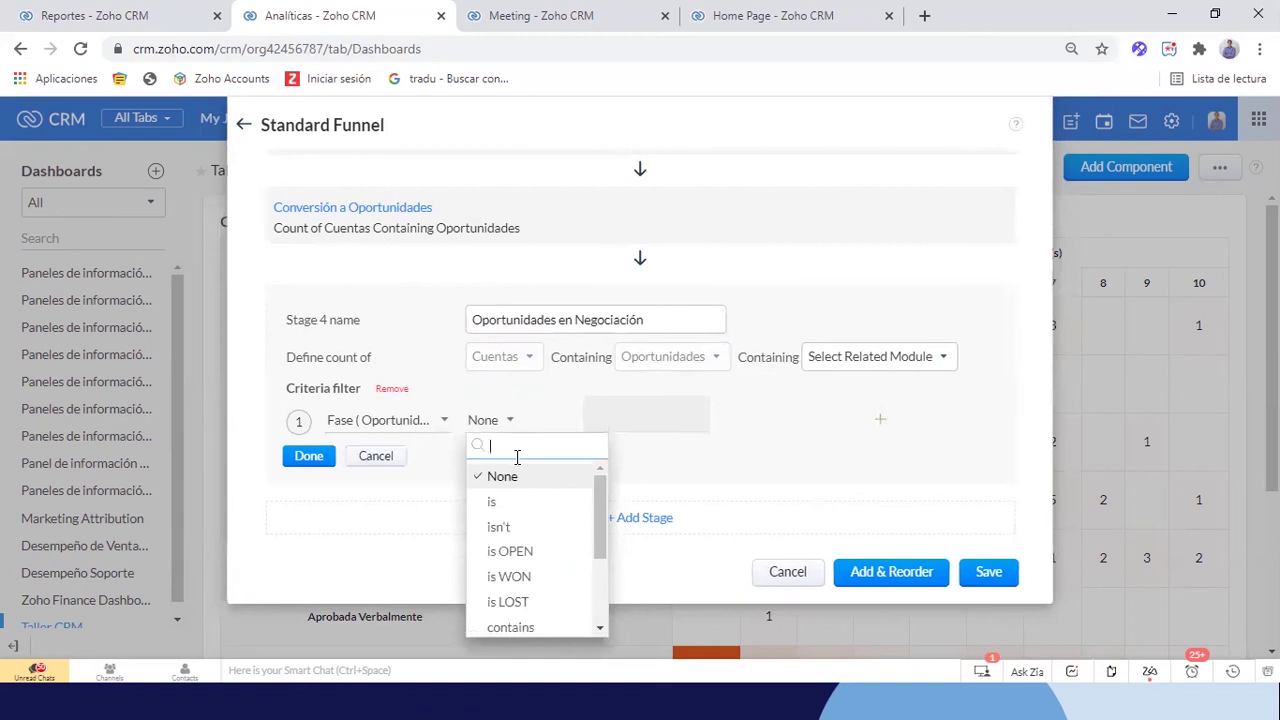
pyautogui.click(497, 502)
pyautogui.click(620, 415)
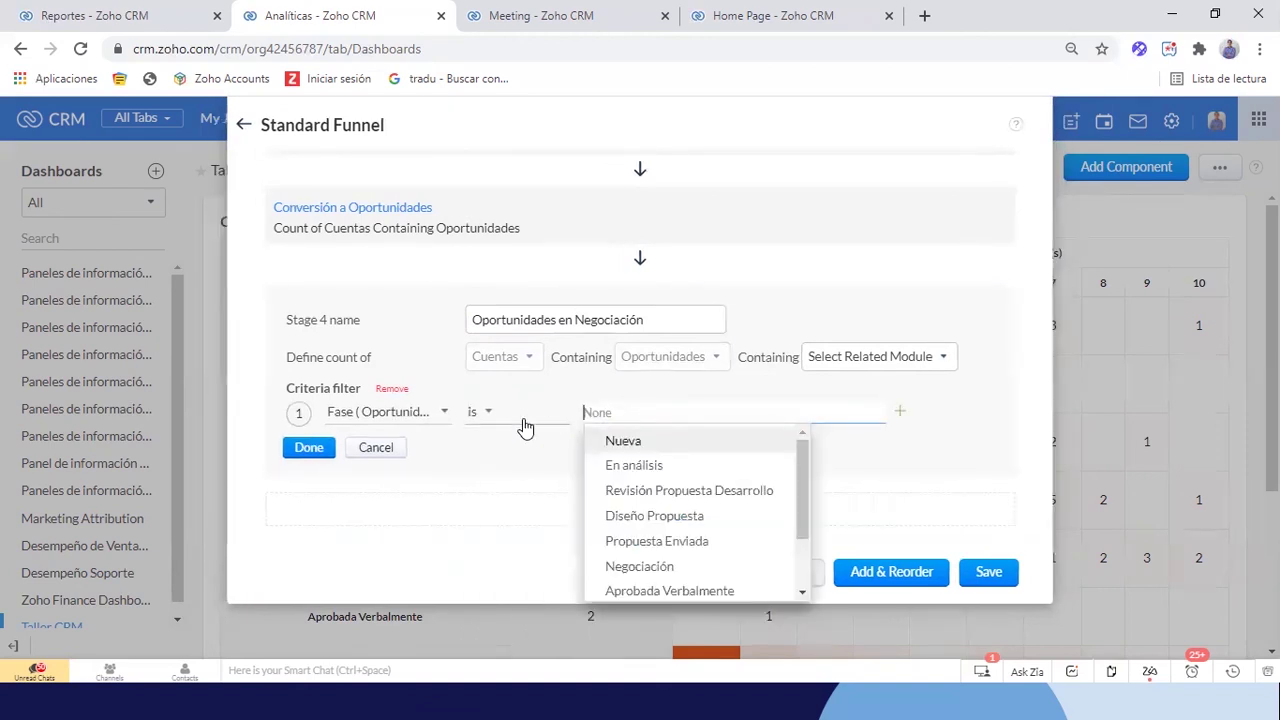
pyautogui.click(486, 418)
pyautogui.click(495, 514)
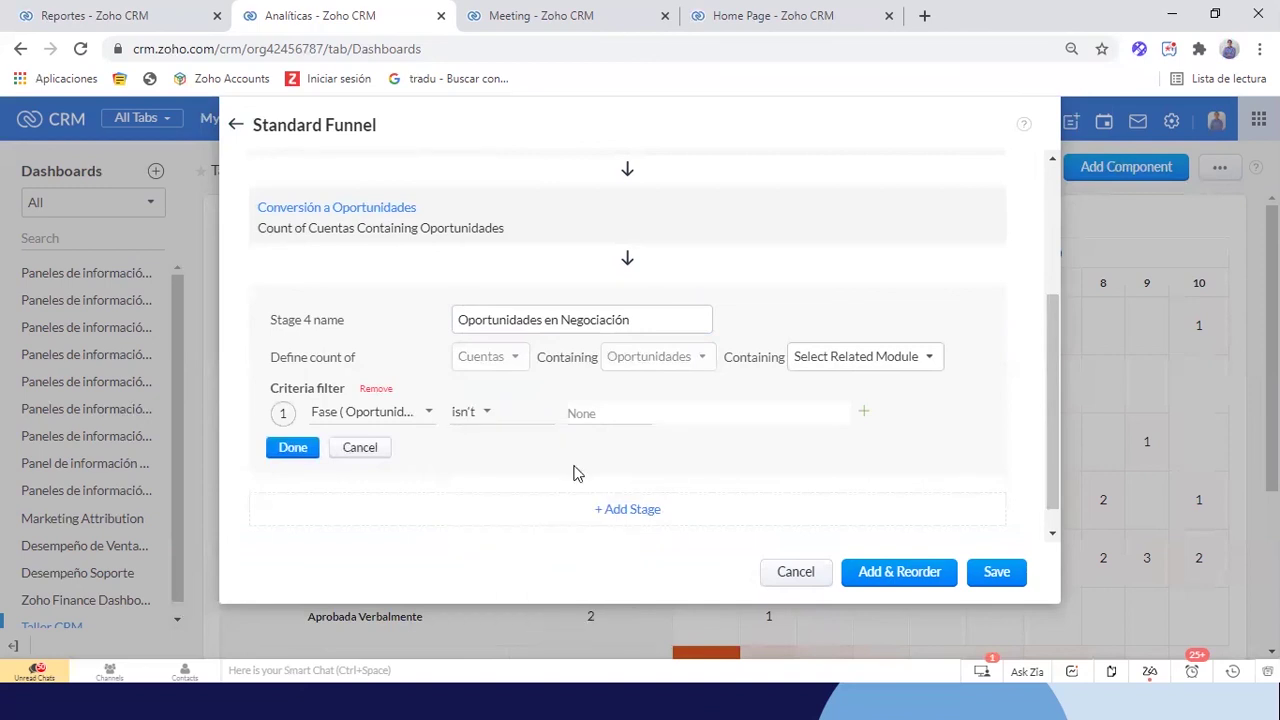
# Exclude Aplazada, Perdida, Ganada/Confirmada, Nueva and En análisis, then confirm stage 4
pyautogui.click(594, 414)
pyautogui.scroll(-2, 640, 510)
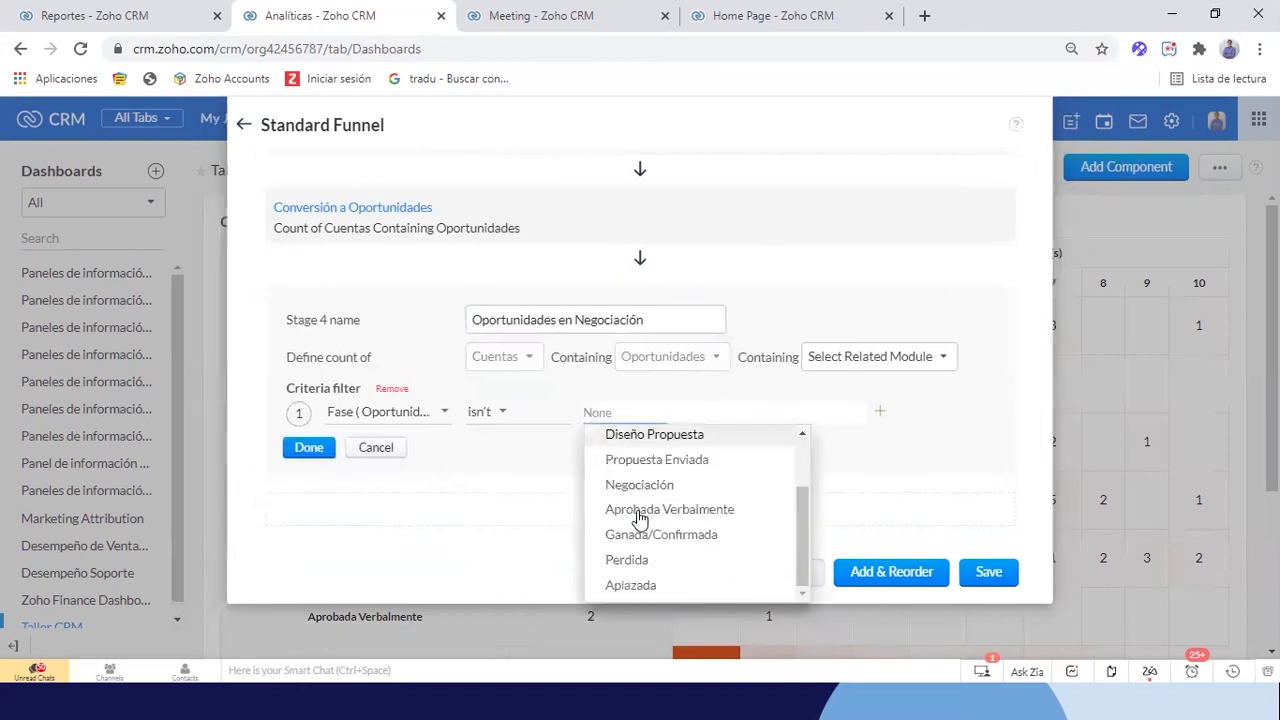
pyautogui.click(624, 588)
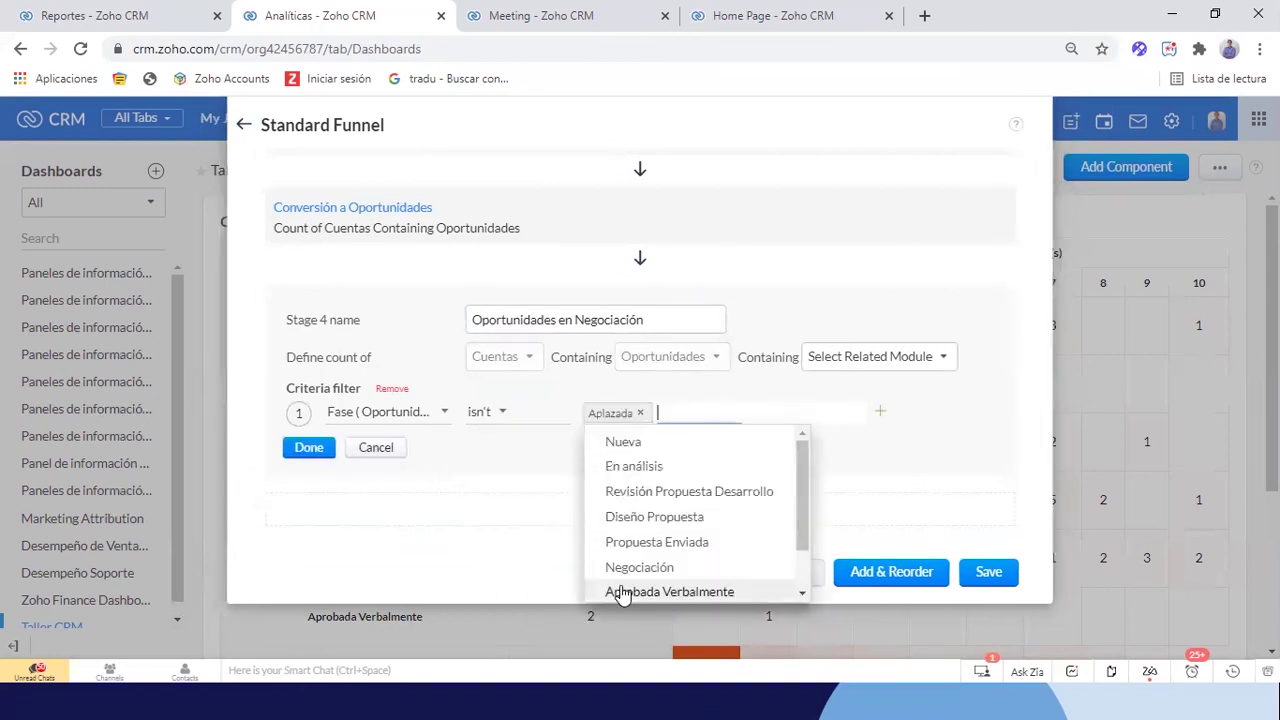
pyautogui.scroll(-2, 633, 590)
pyautogui.click(632, 588)
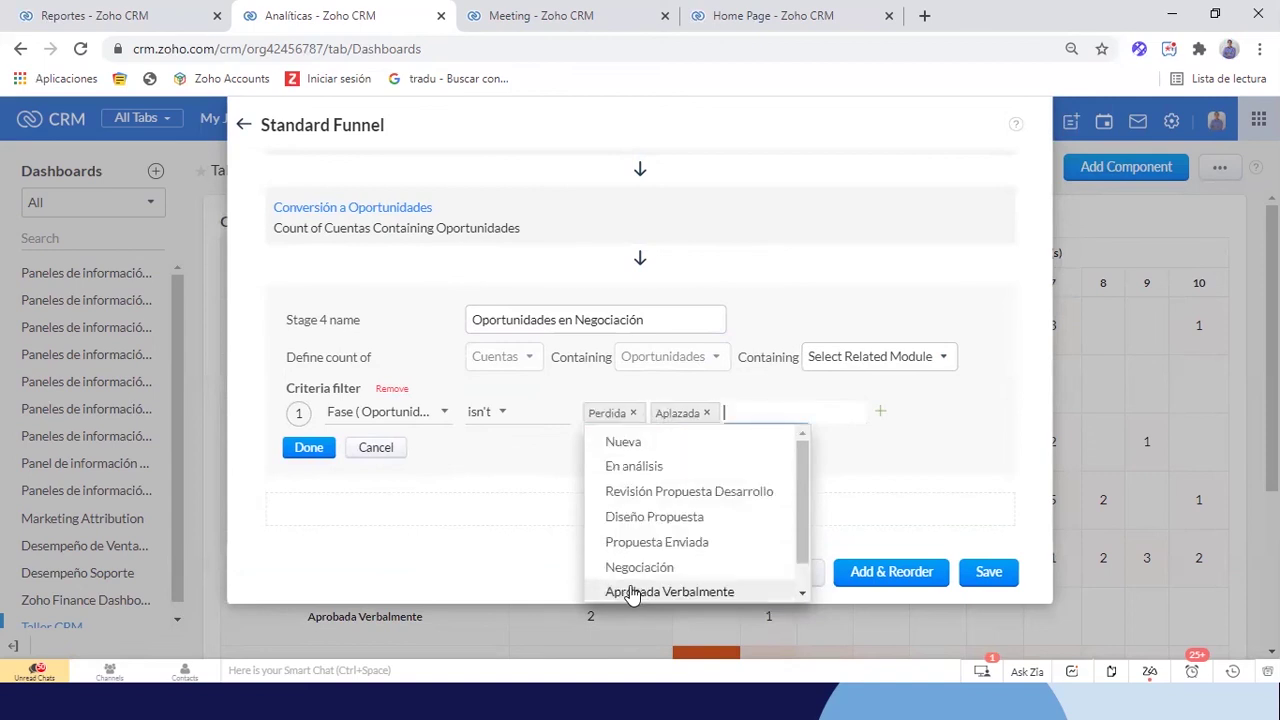
pyautogui.scroll(-1, 640, 560)
pyautogui.click(651, 586)
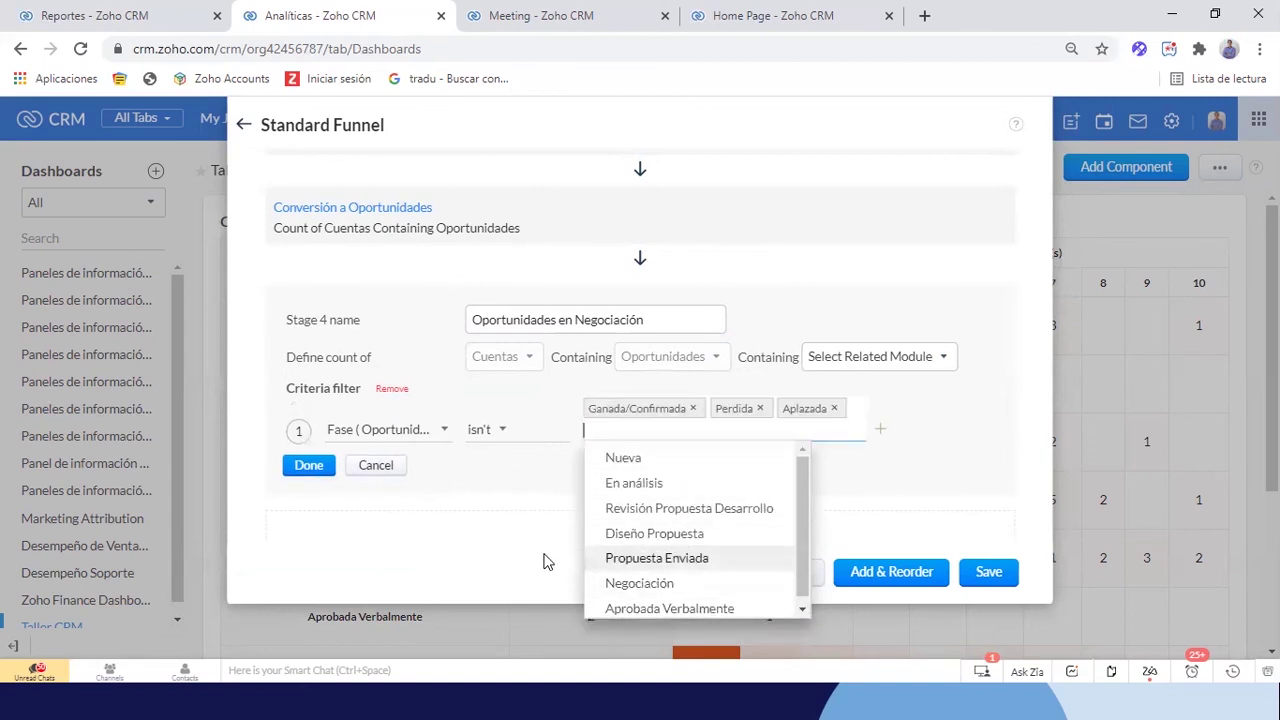
pyautogui.click(633, 462)
pyautogui.click(645, 468)
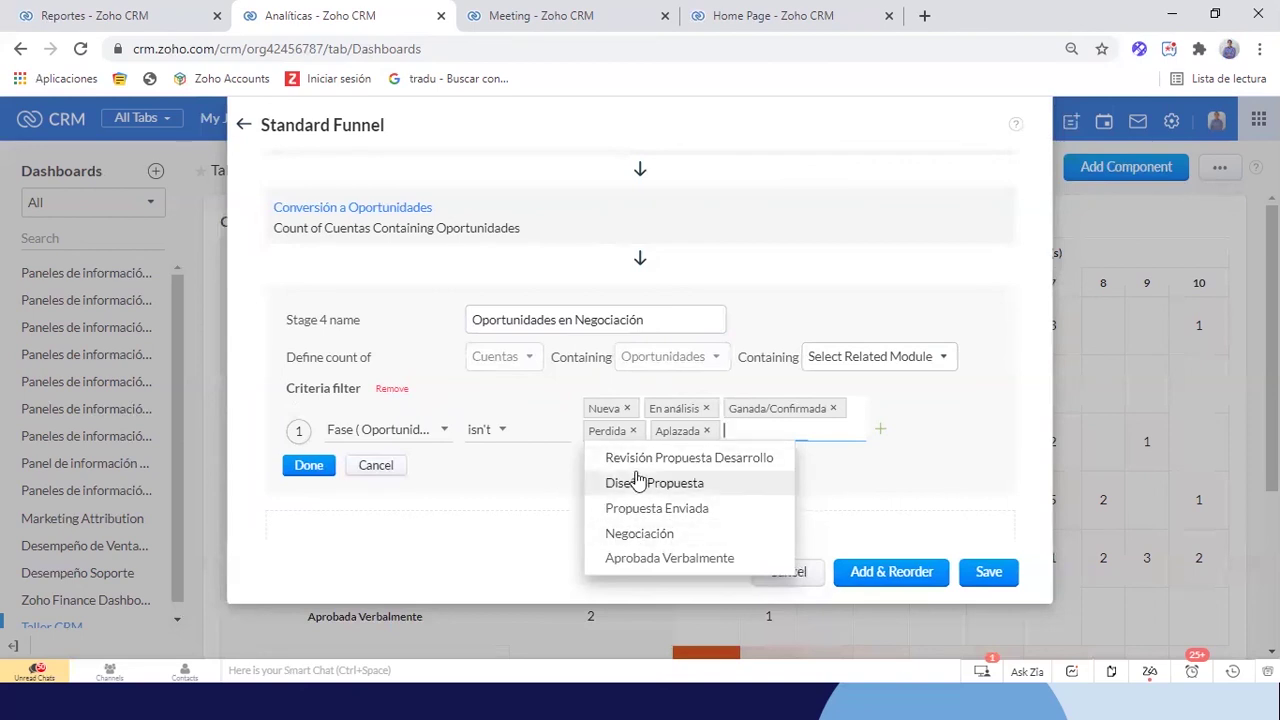
pyautogui.click(518, 492)
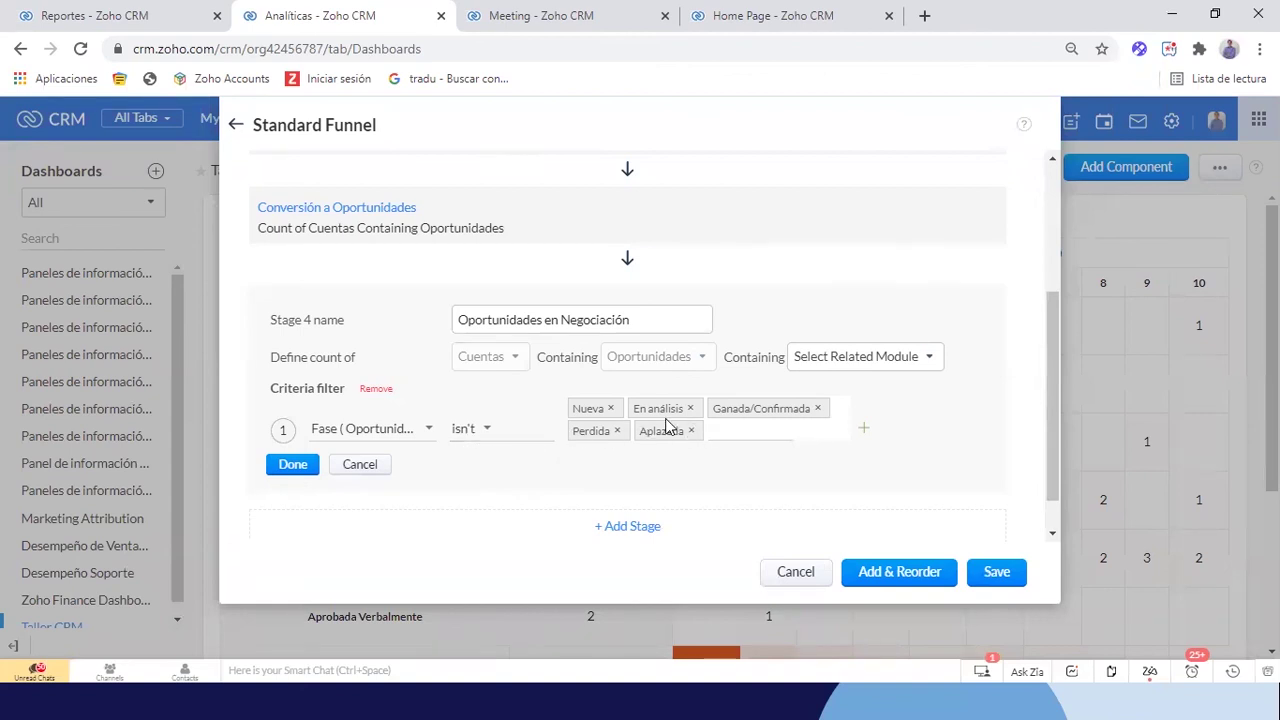
pyautogui.click(293, 465)
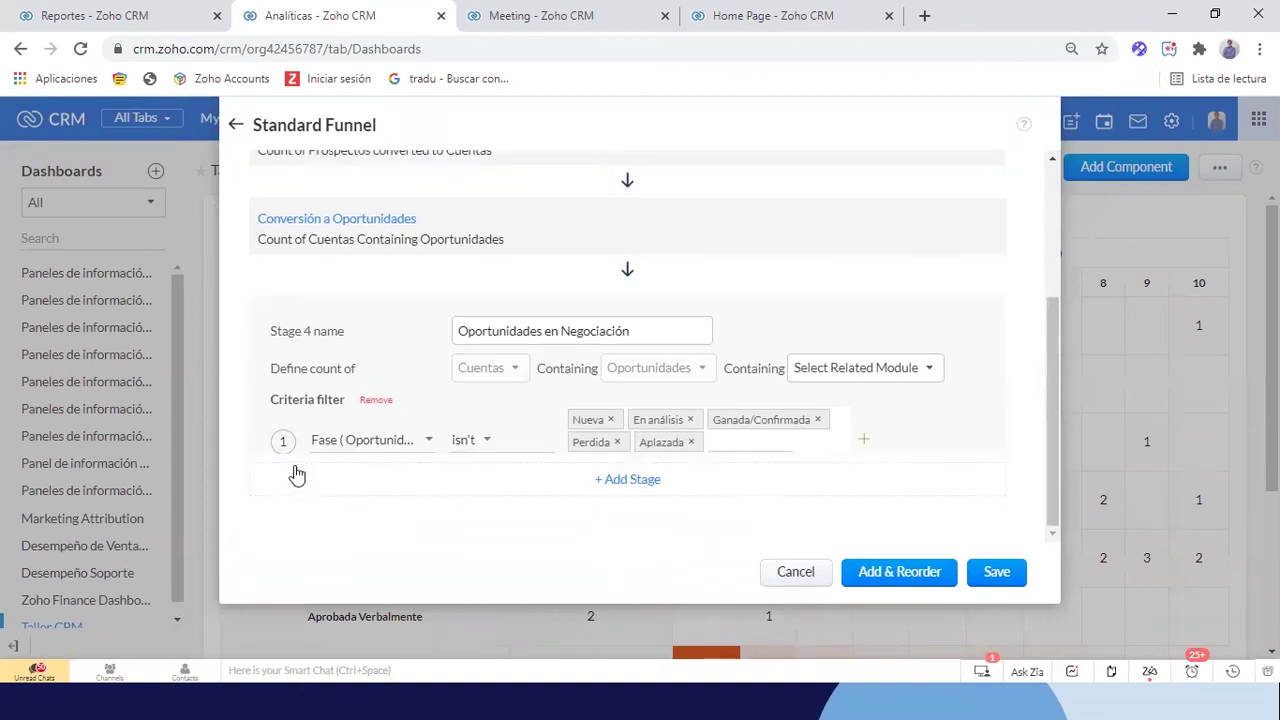
# Begin adding a fifth stage to the funnel
pyautogui.scroll(2, 710, 390)
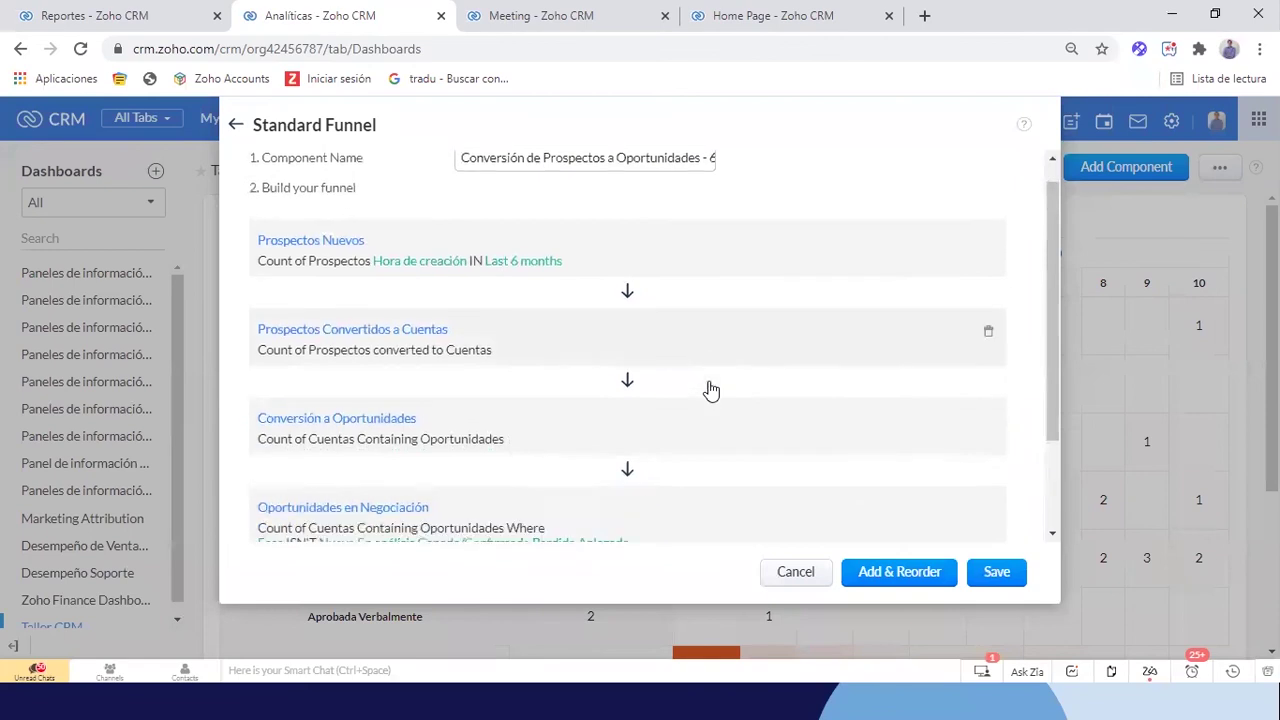
pyautogui.scroll(-2, 710, 390)
pyautogui.scroll(2, 452, 336)
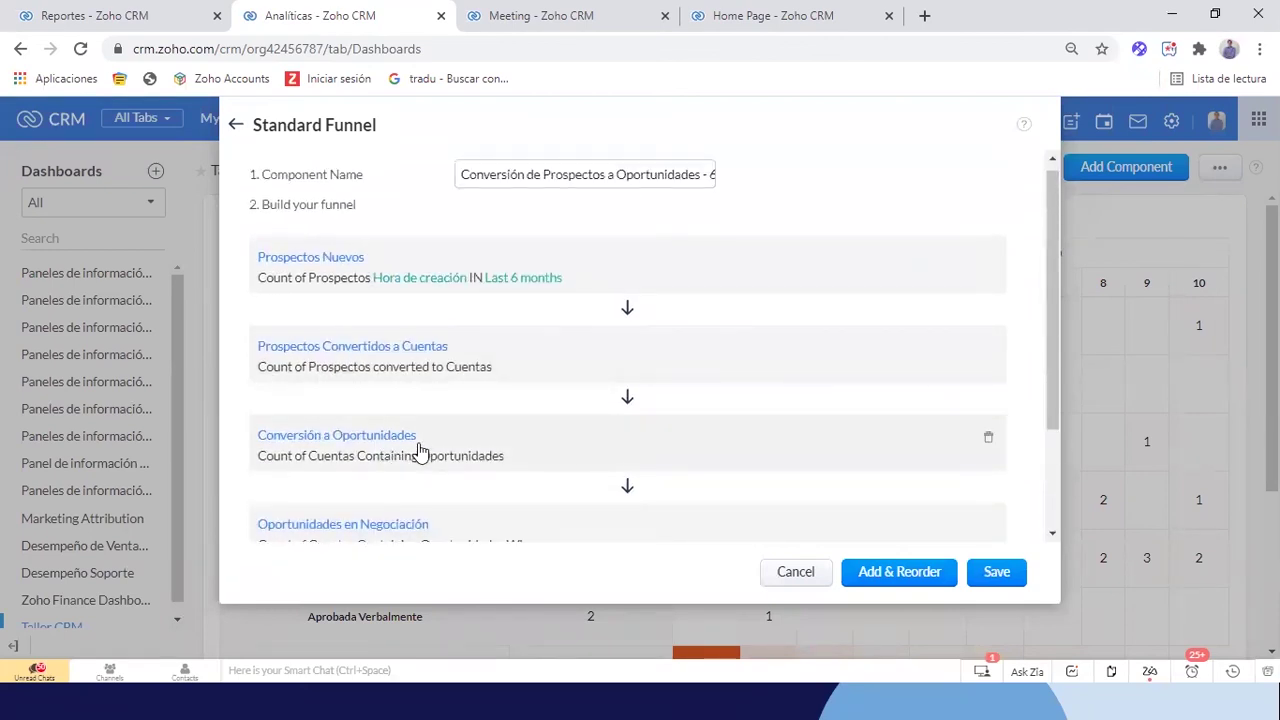
pyautogui.scroll(-1, 420, 452)
pyautogui.scroll(-3, 420, 450)
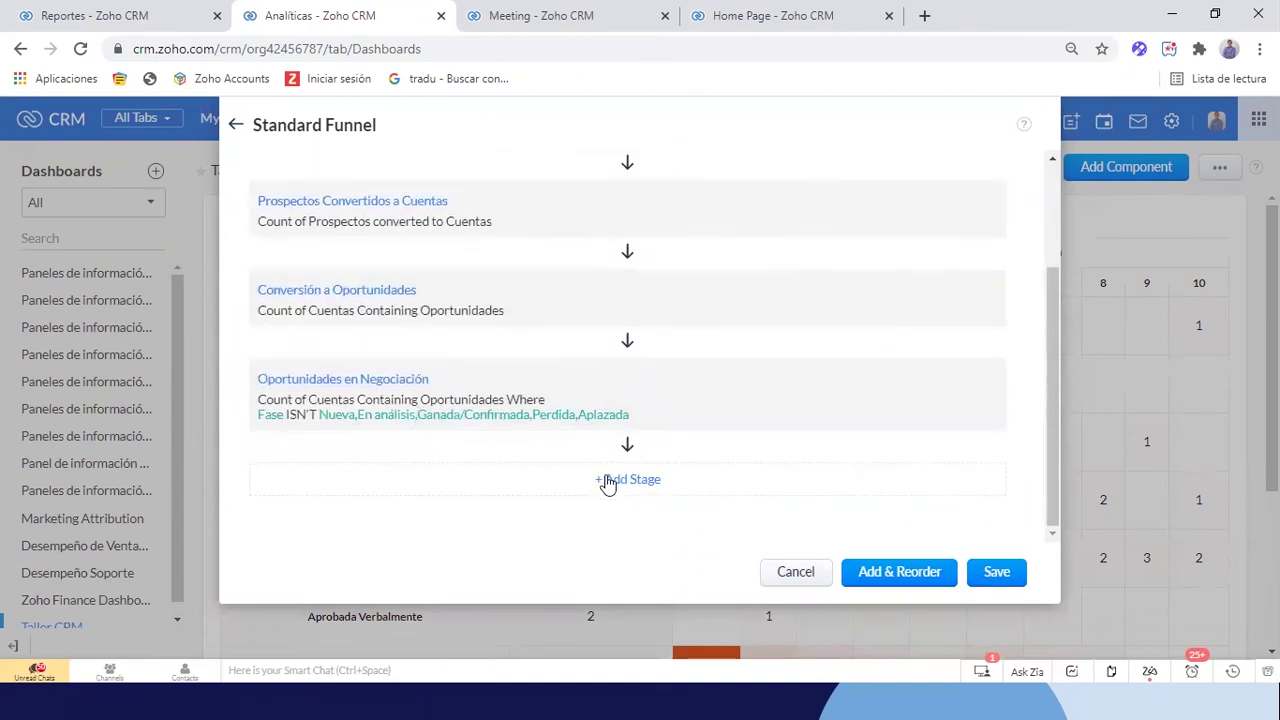
pyautogui.click(608, 480)
pyautogui.scroll(-3, 580, 491)
# Name the fifth stage 'Negocios Ganados' and filter it on Fase is
pyautogui.click(487, 361)
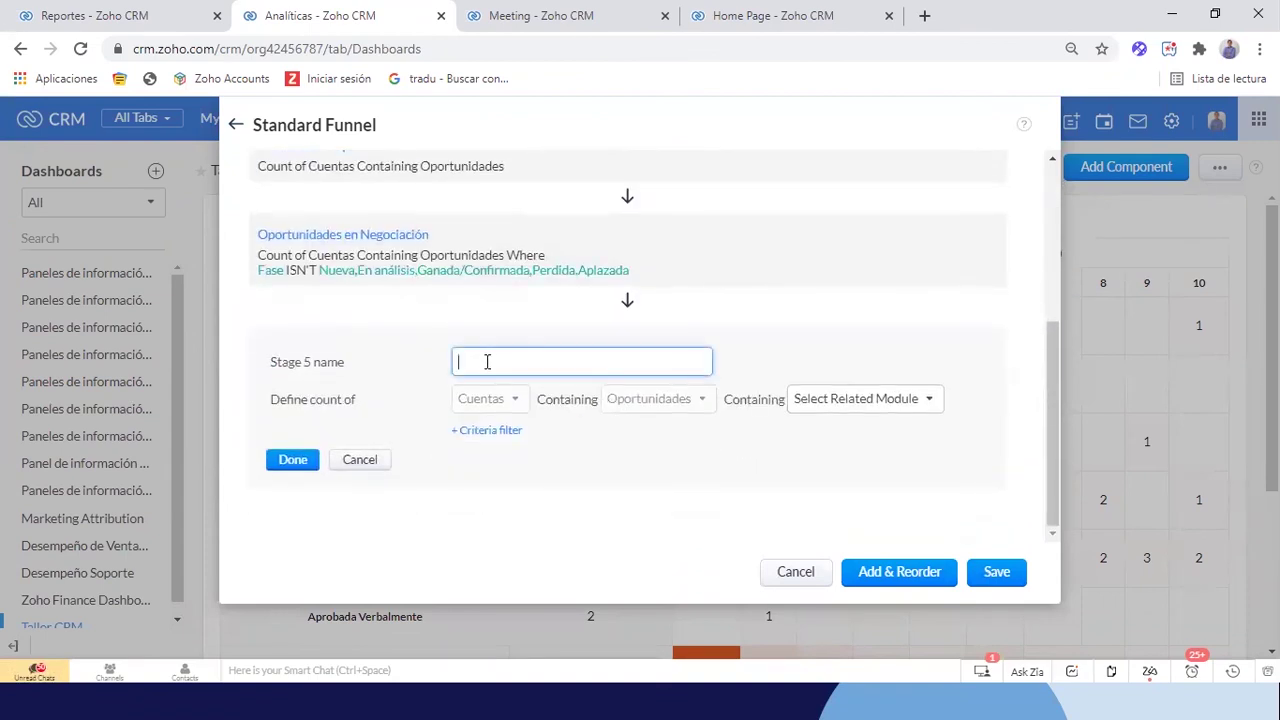
pyautogui.write('Negocios Ganad')
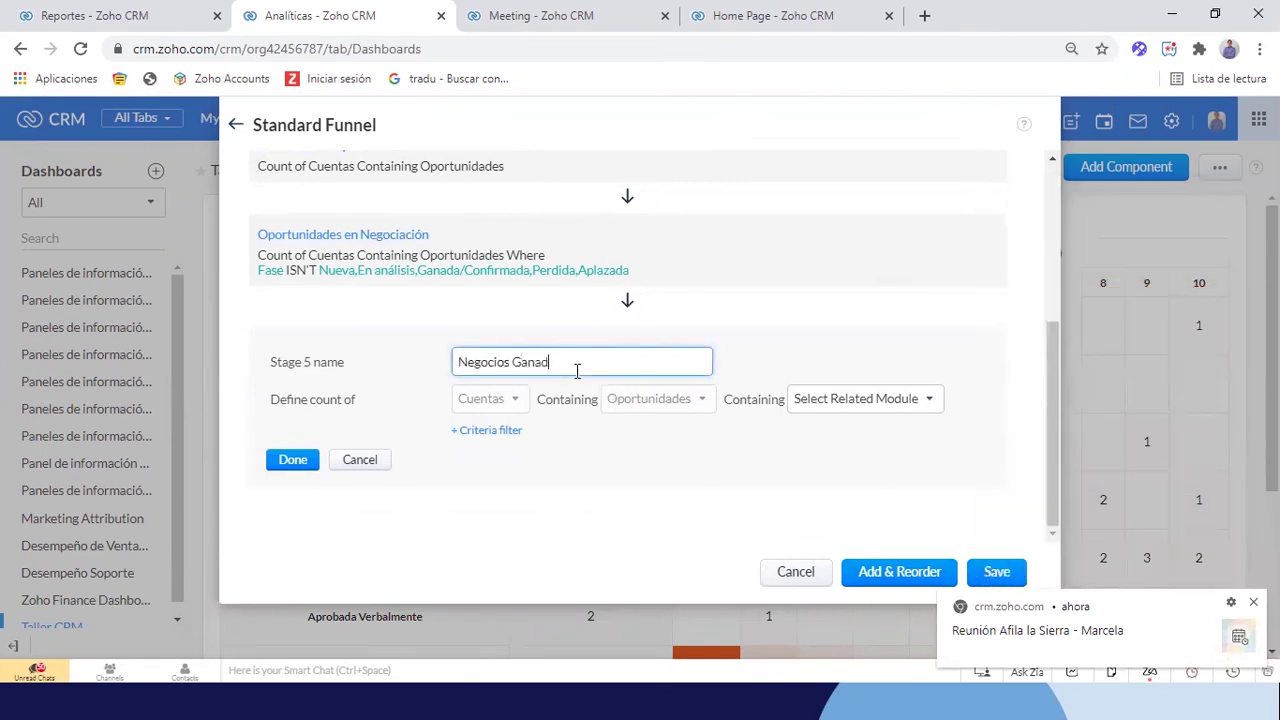
pyautogui.click(486, 430)
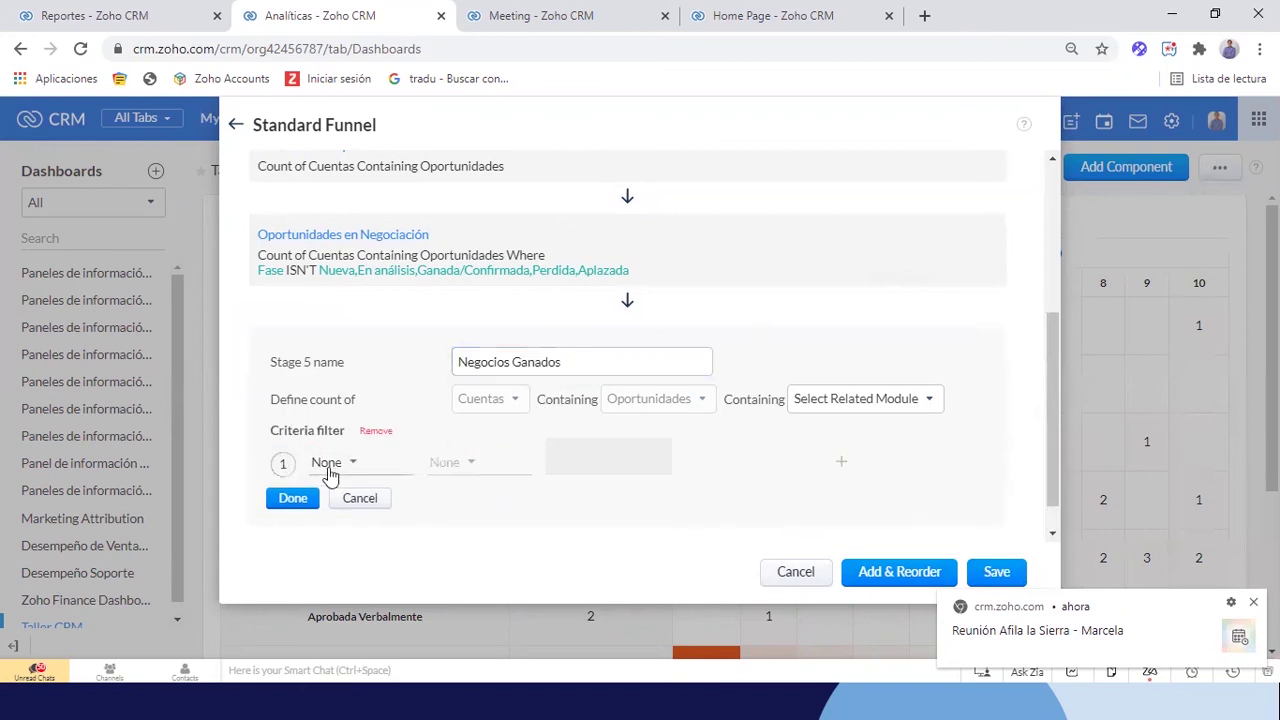
pyautogui.click(330, 463)
pyautogui.write('fas')
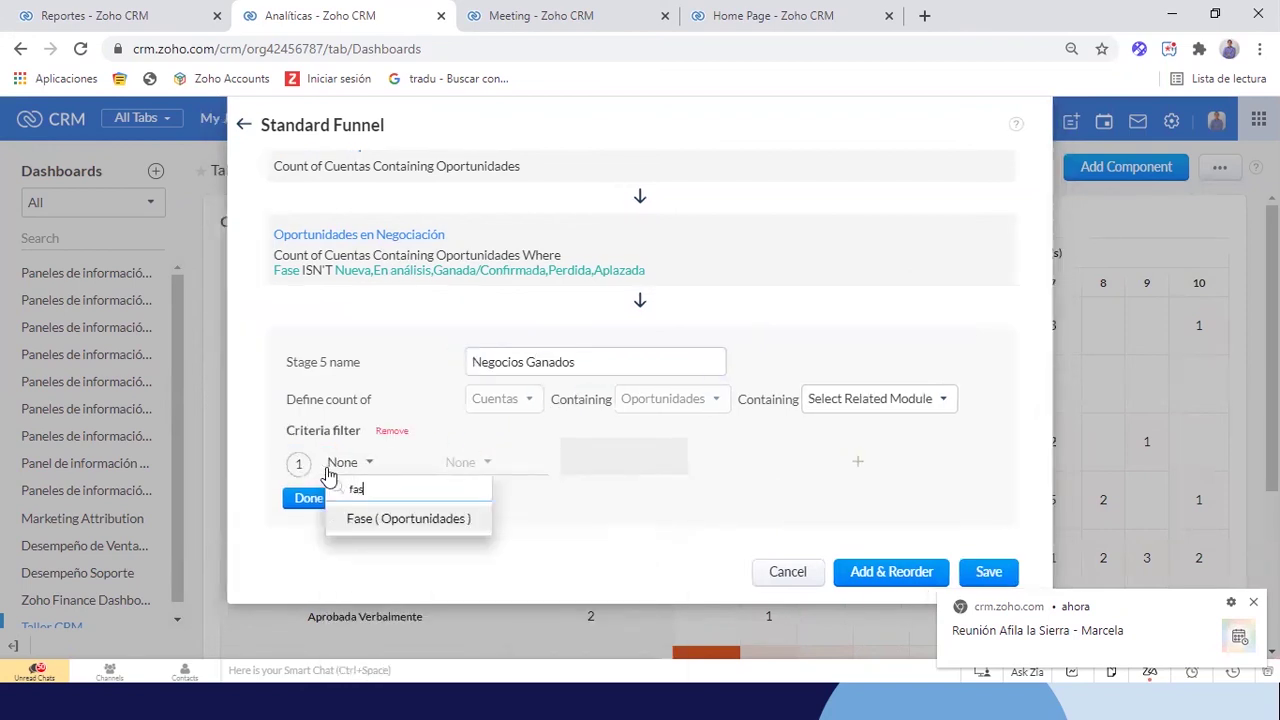
pyautogui.click(372, 520)
pyautogui.click(468, 470)
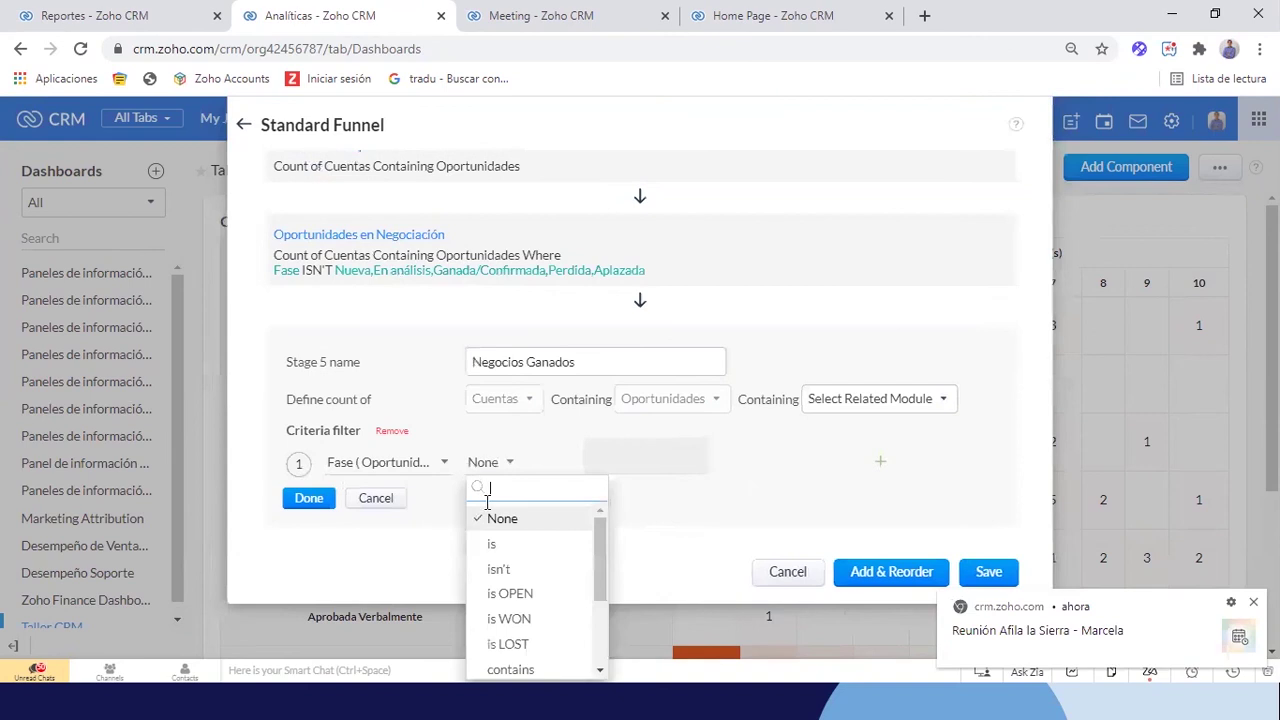
pyautogui.click(497, 545)
# Restrict the fifth stage to Ganada/Confirmada deals and confirm it
pyautogui.click(599, 462)
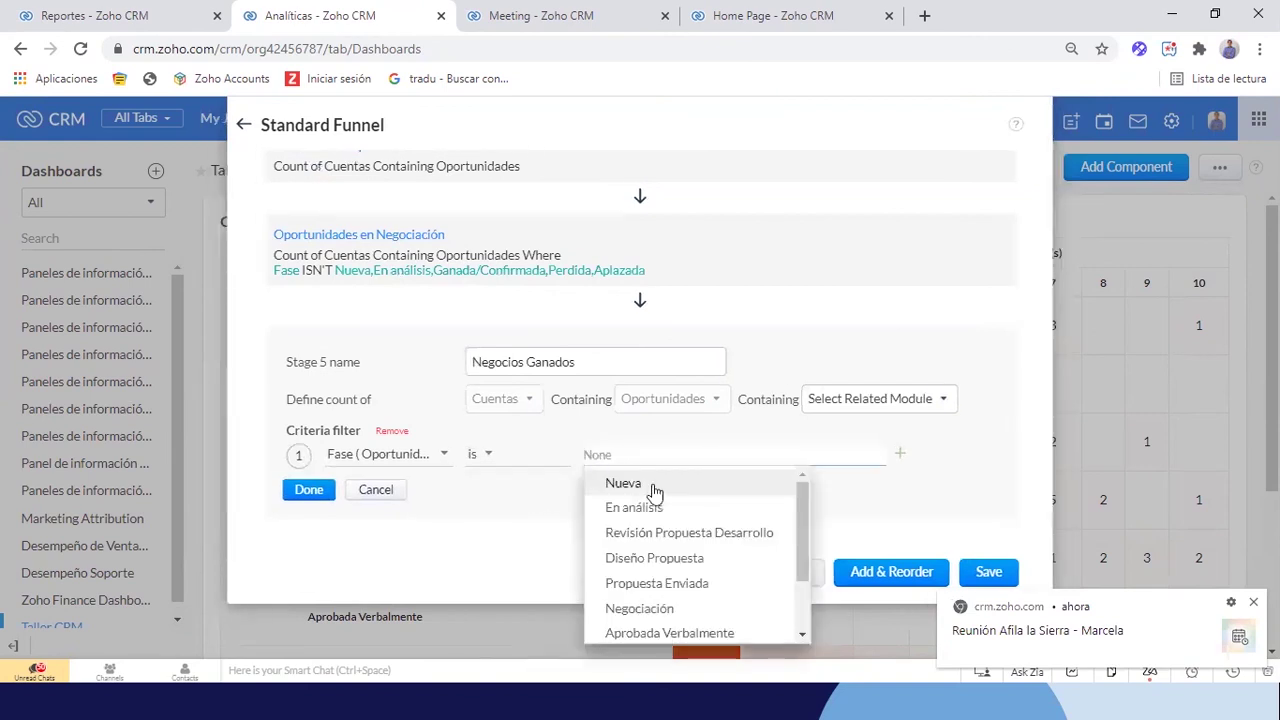
pyautogui.scroll(-3, 645, 555)
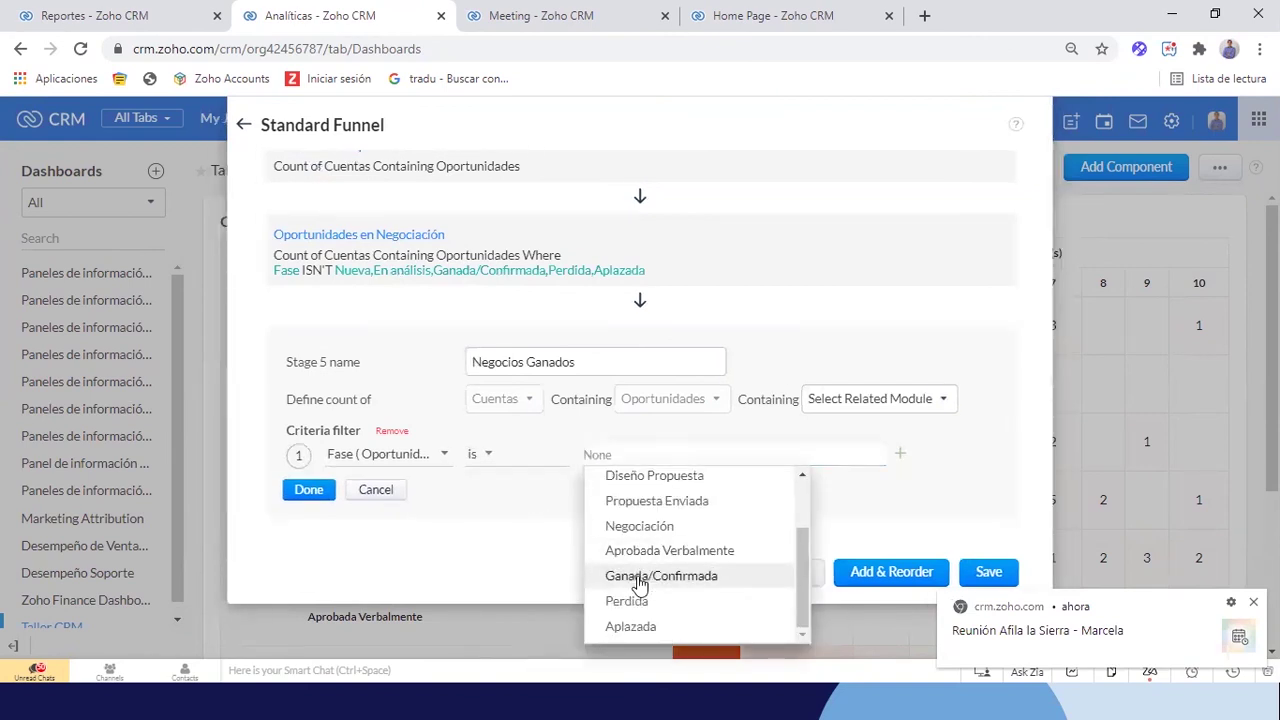
pyautogui.click(640, 580)
pyautogui.click(386, 553)
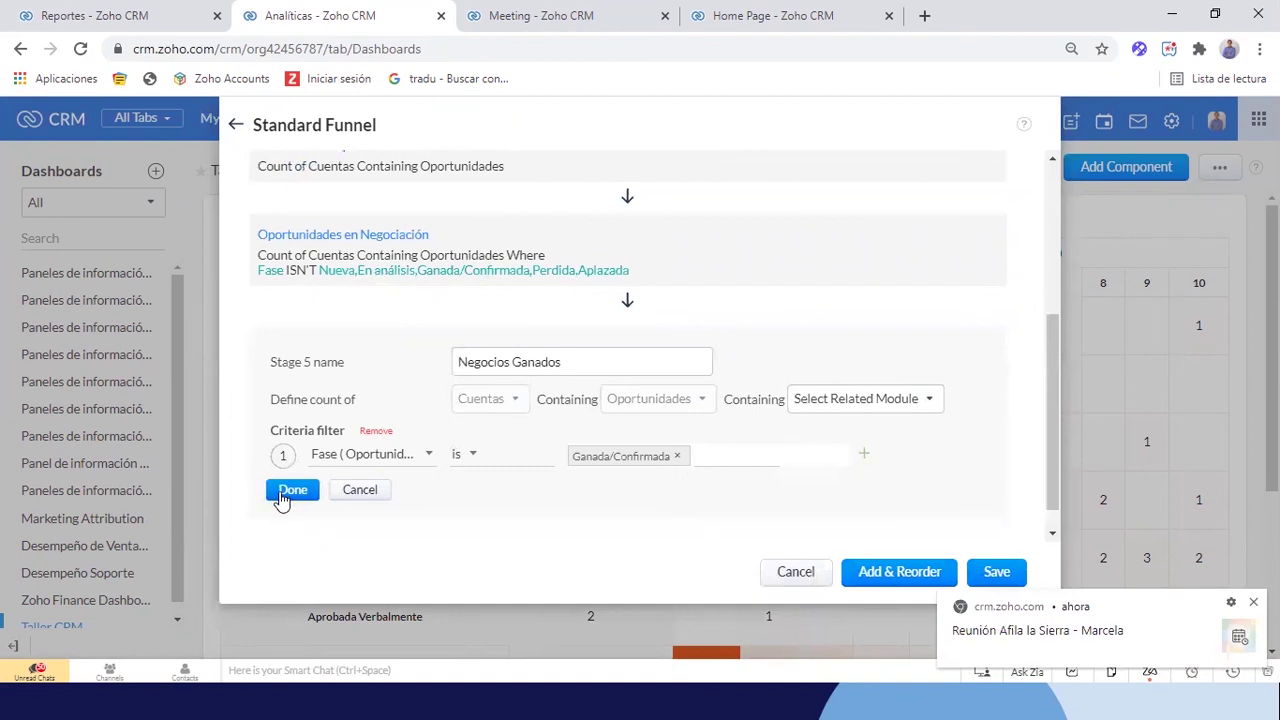
pyautogui.click(288, 492)
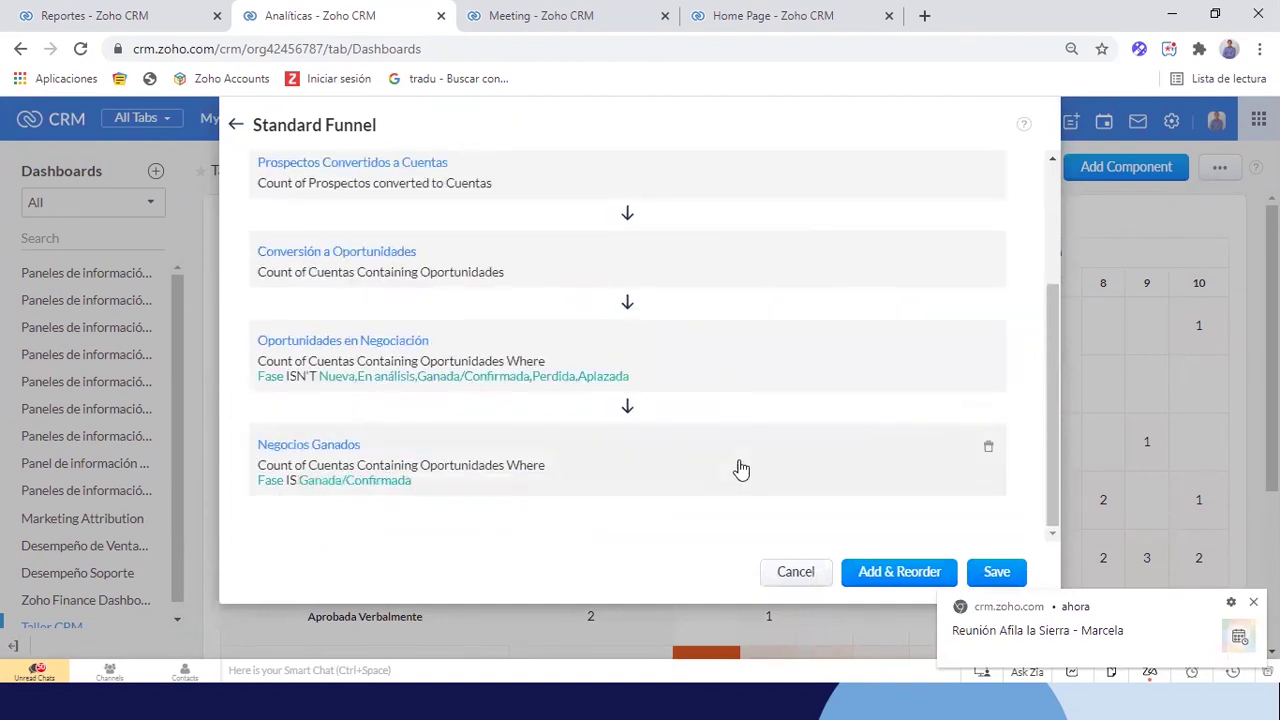
pyautogui.scroll(3, 525, 330)
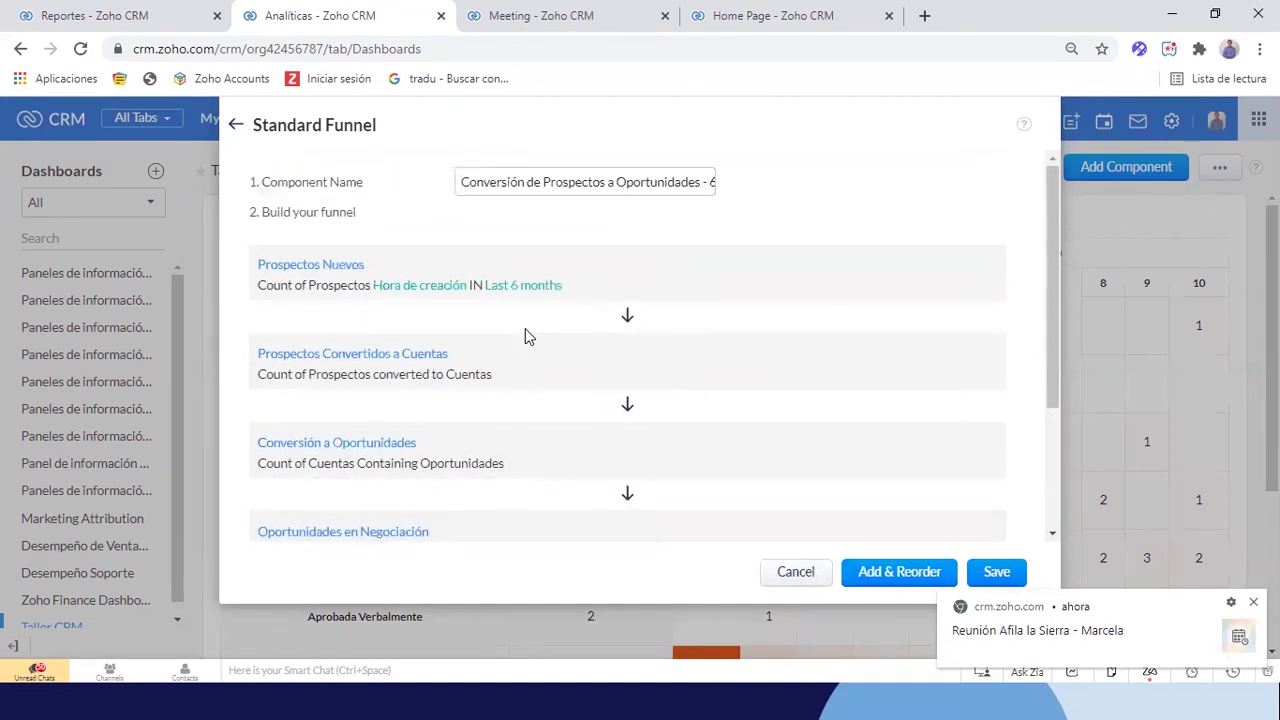
# Save the funnel component and widen the chart to full dashboard width
pyautogui.click(997, 574)
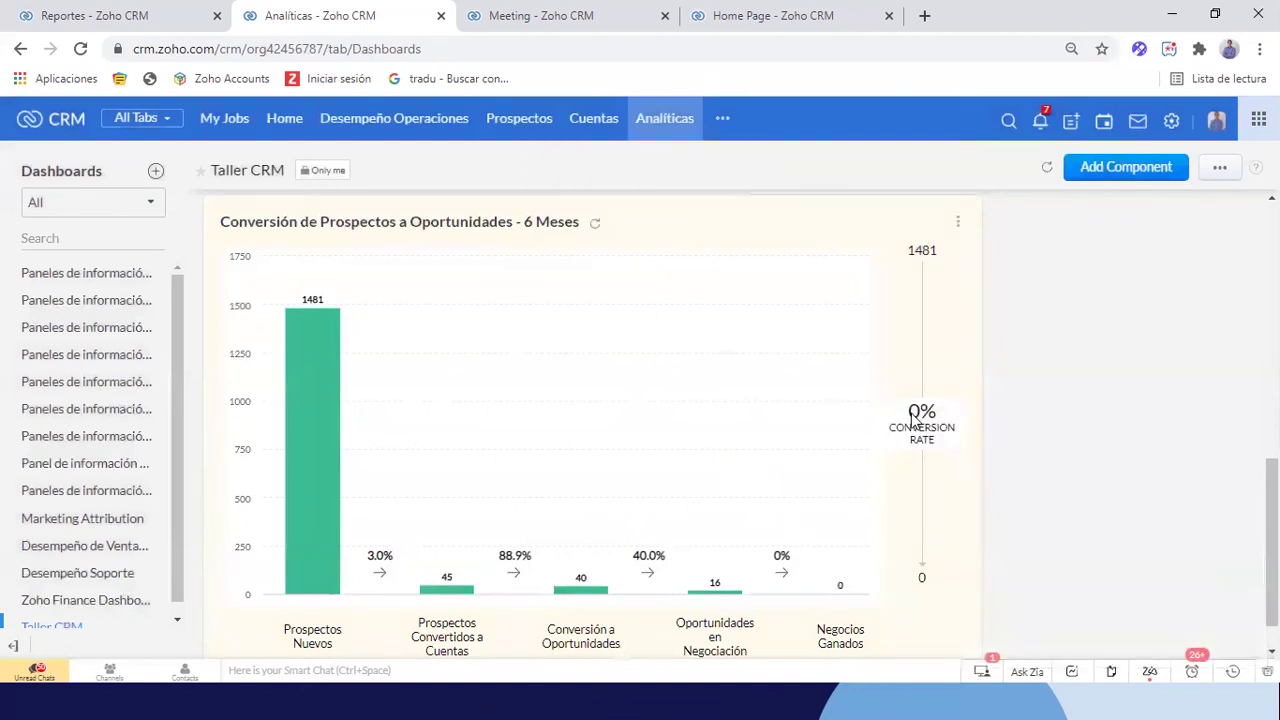
pyautogui.click(1219, 167)
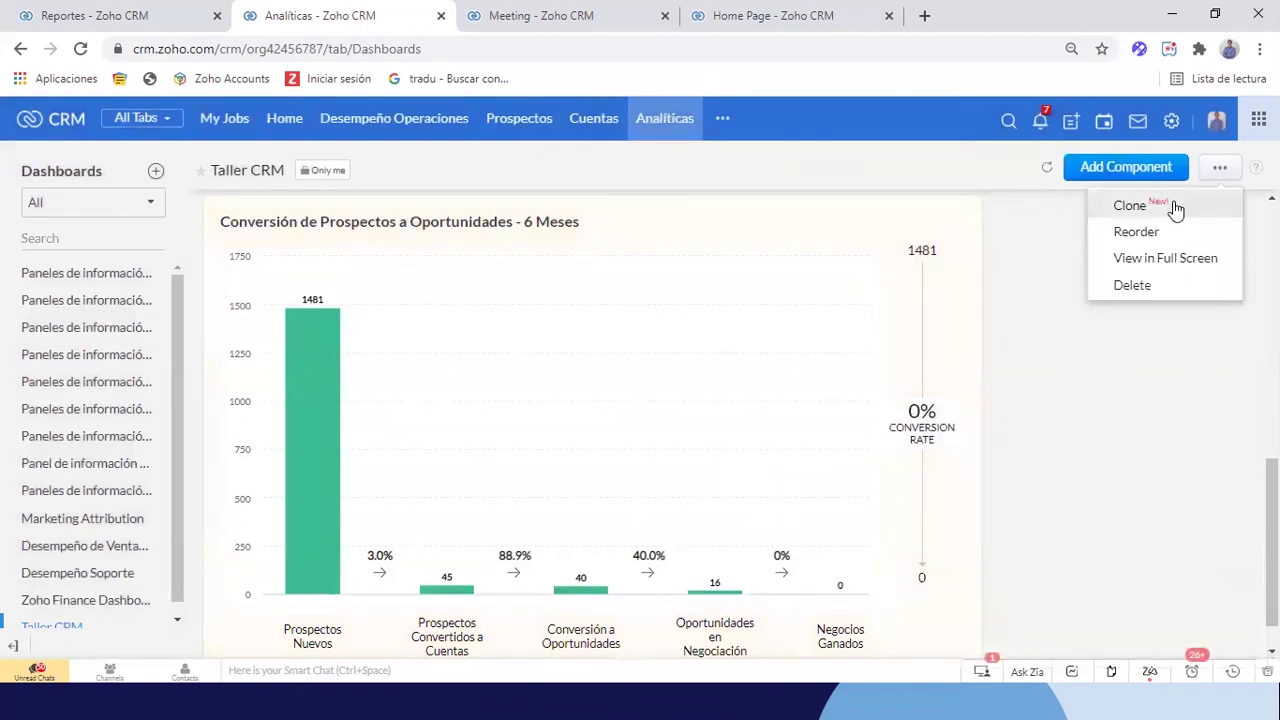
pyautogui.click(1134, 234)
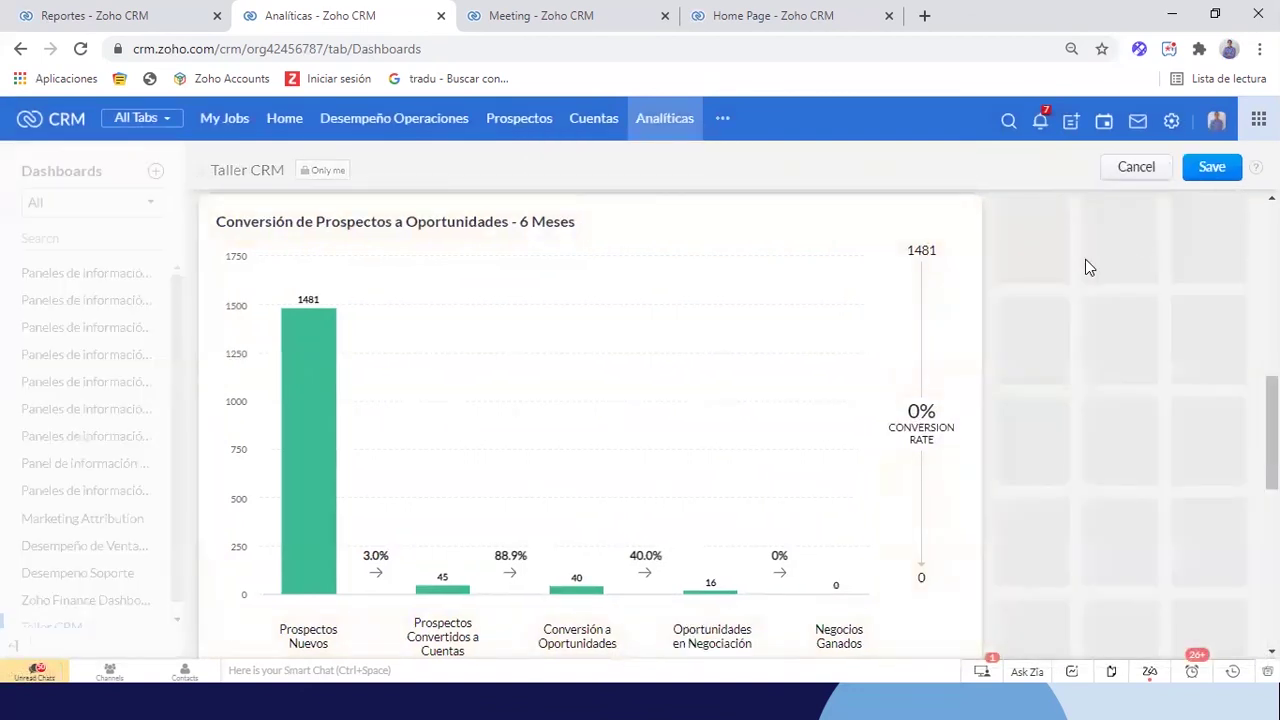
pyautogui.moveTo(977, 440); pyautogui.dragTo(1243, 428)
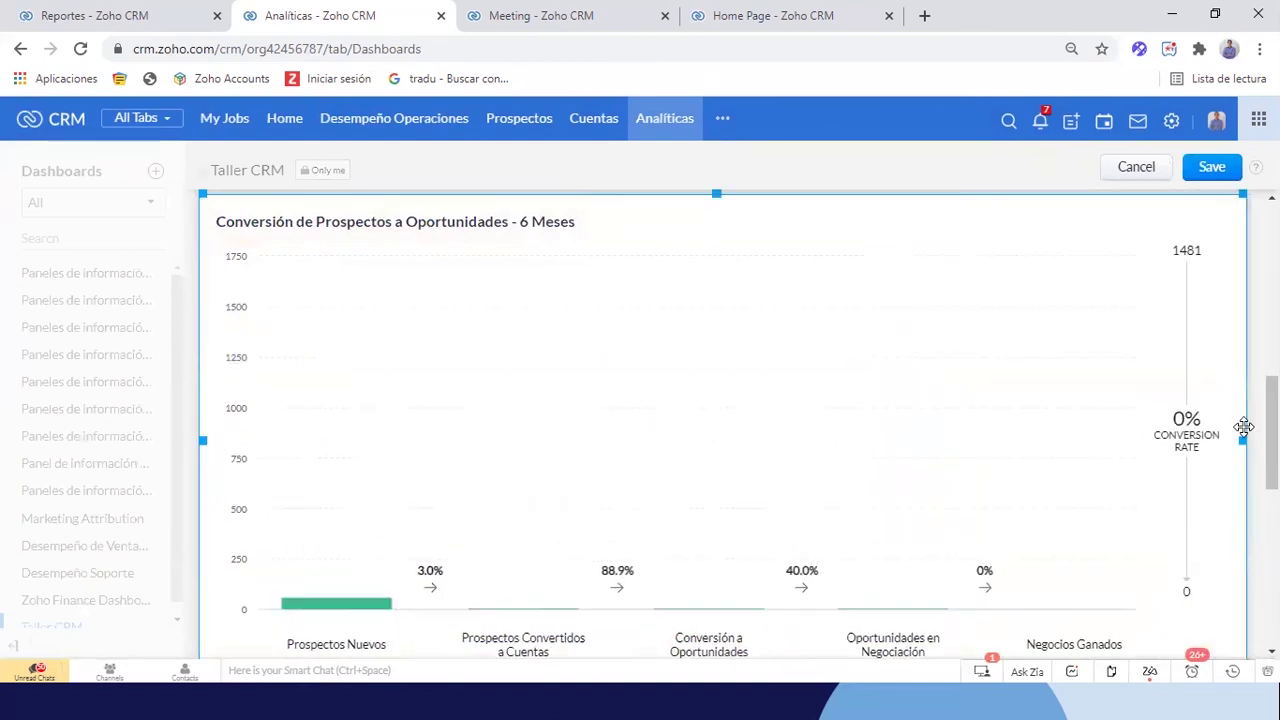
pyautogui.scroll(-2, 1154, 481)
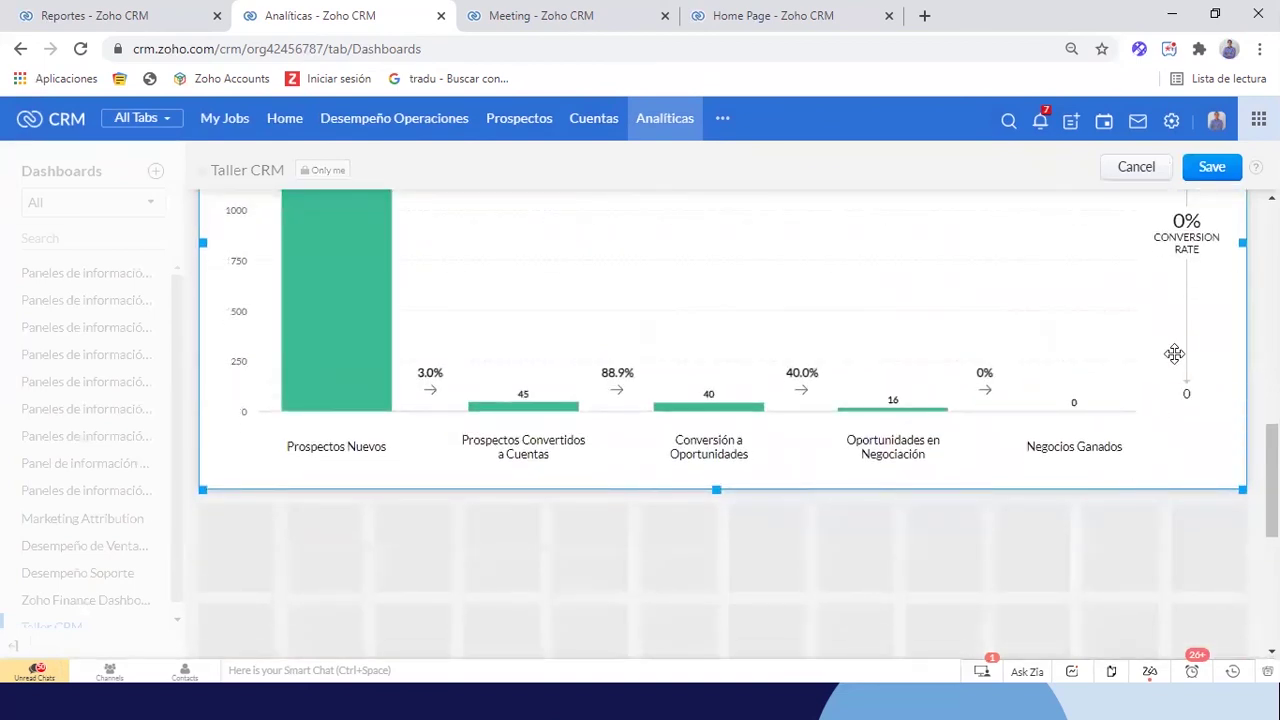
pyautogui.click(1211, 167)
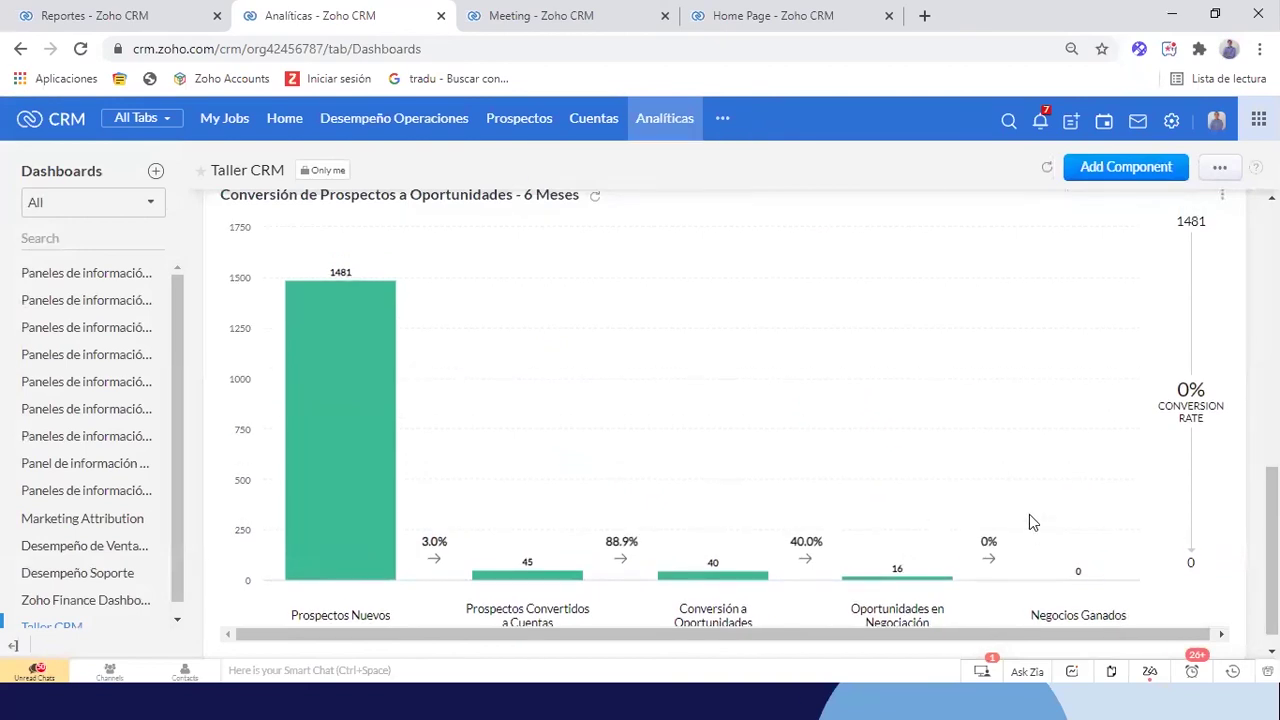
# Review the saved funnel values (1481, 45, 40, 16, 0) and open its options menu
pyautogui.scroll(1, 1029, 521)
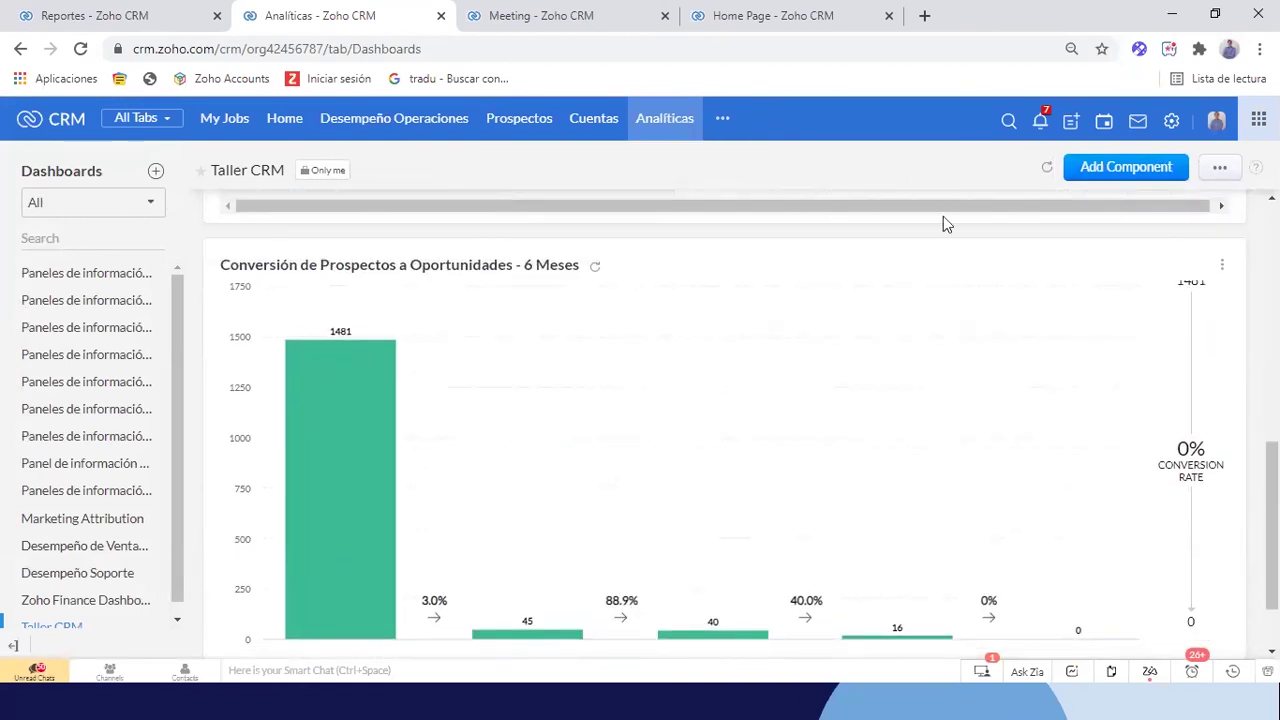
pyautogui.scroll(-1, 900, 232)
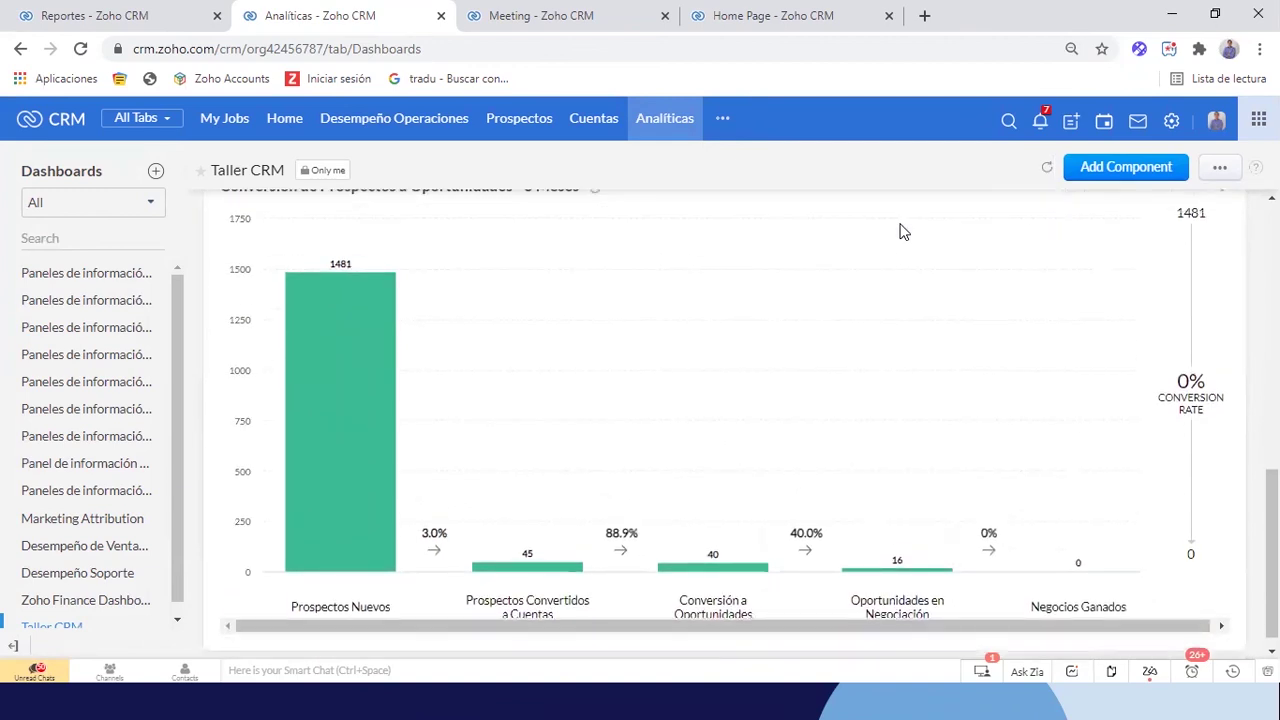
pyautogui.scroll(-1, 900, 232)
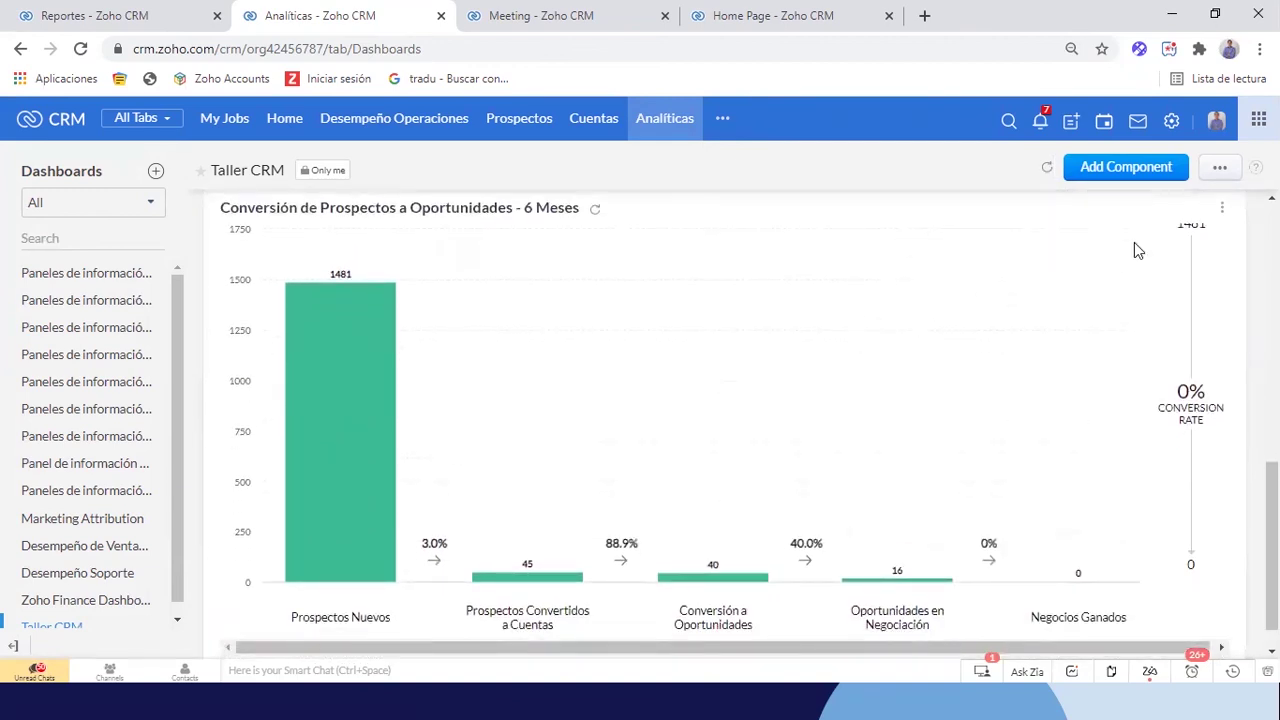
pyautogui.scroll(1, 1166, 288)
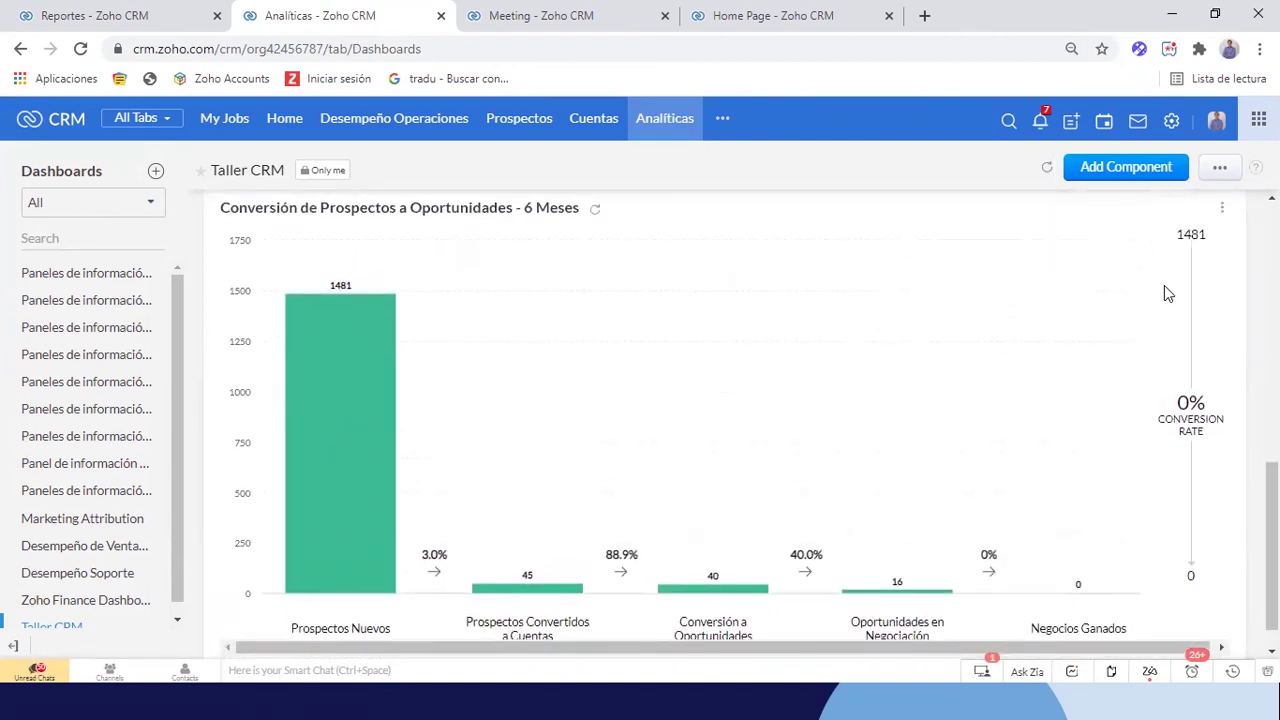
pyautogui.click(1222, 210)
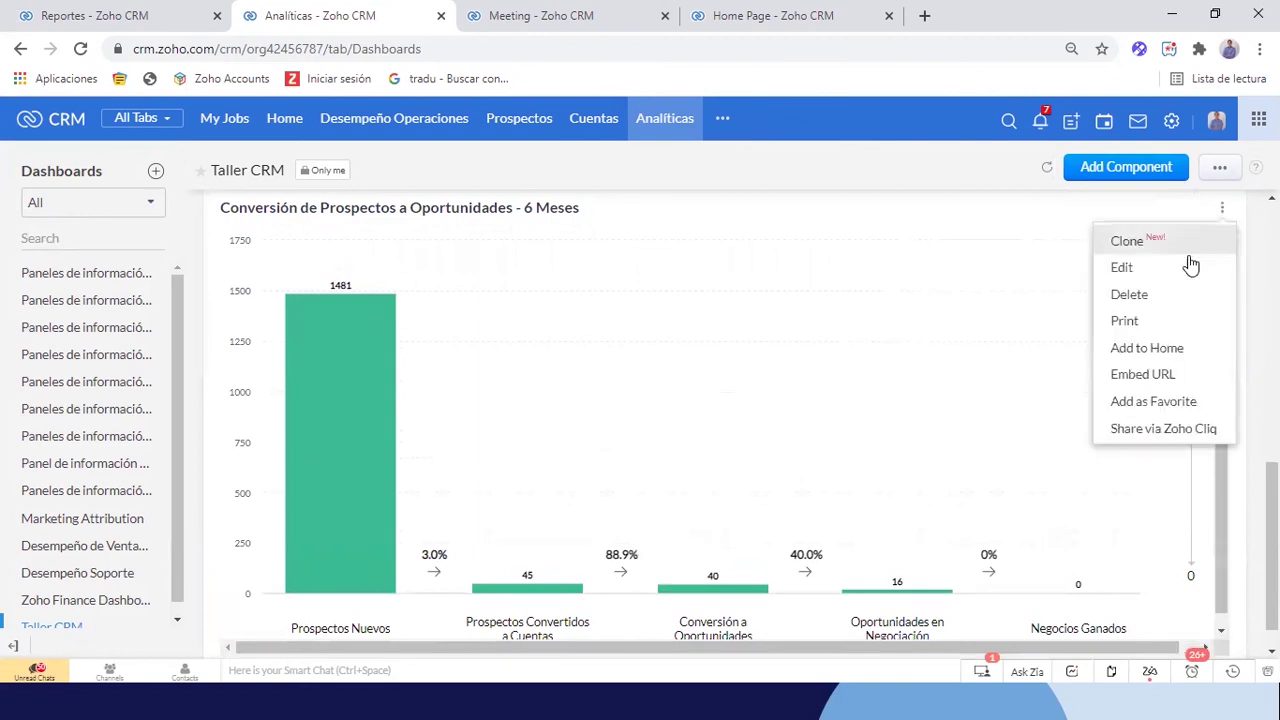
# Edit the funnel chart and turn on Classify By Fuente de Prospecto
pyautogui.click(1127, 265)
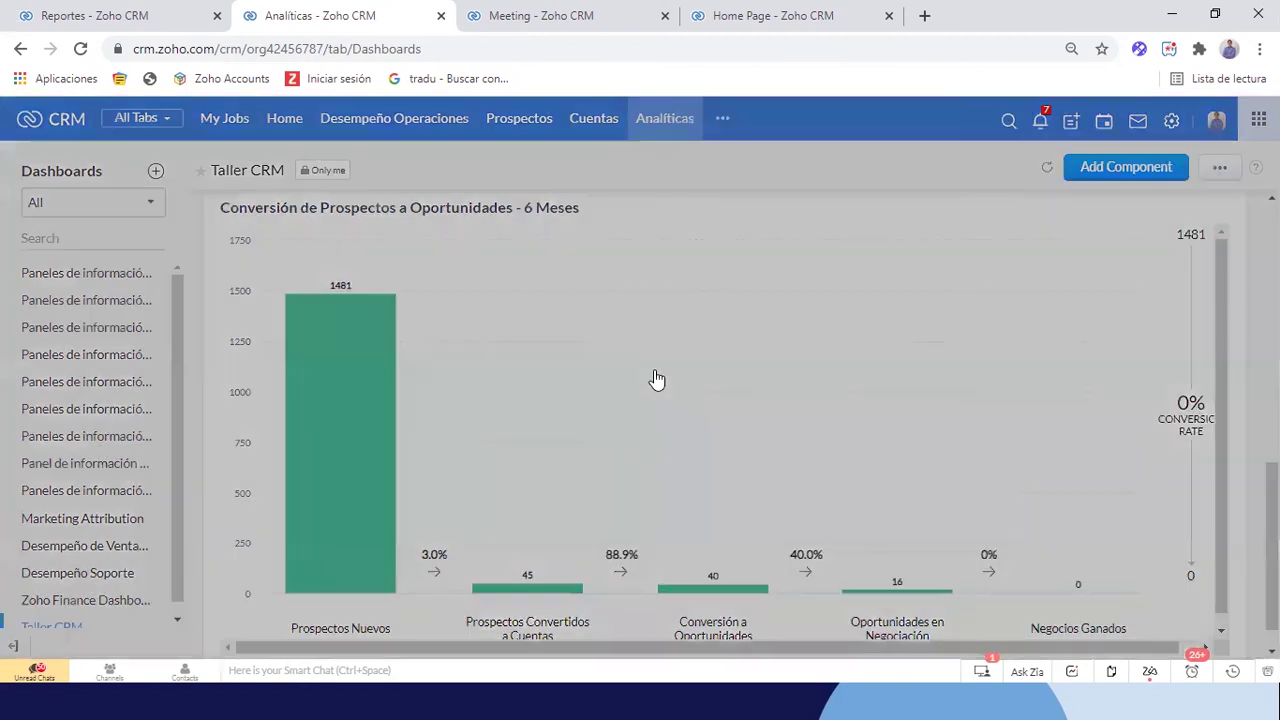
pyautogui.scroll(-3, 652, 374)
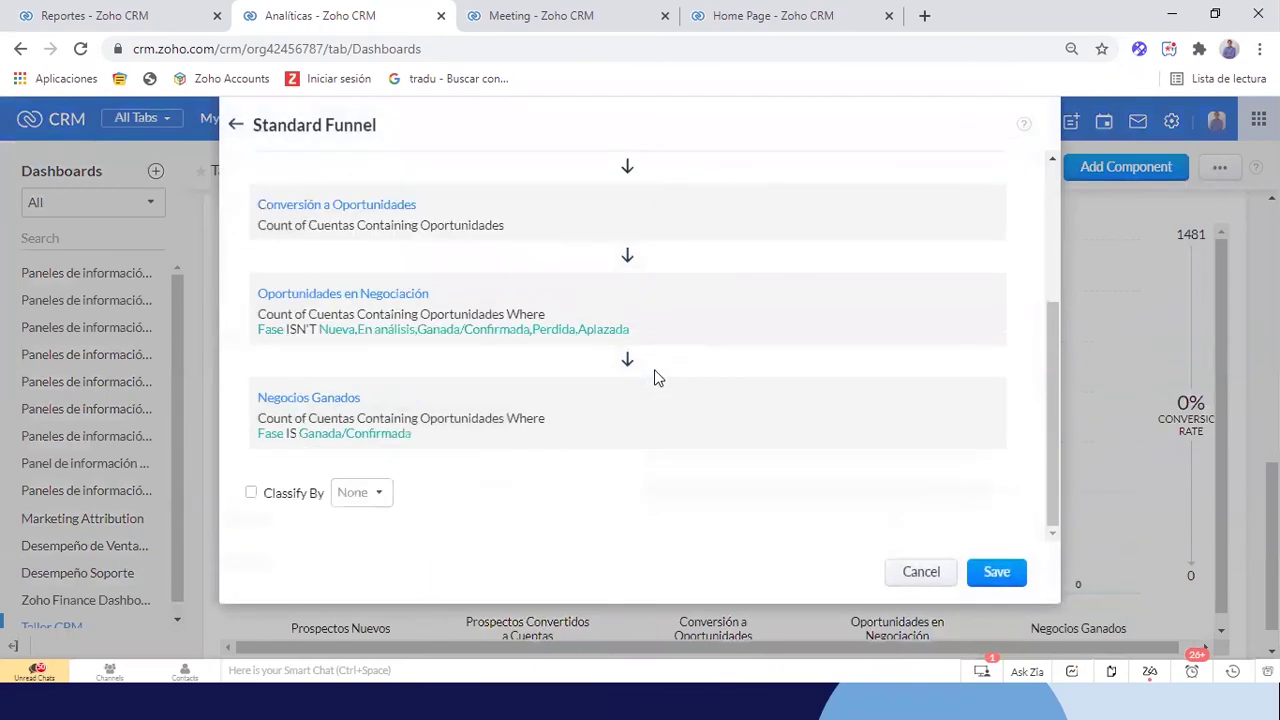
pyautogui.click(251, 492)
pyautogui.click(349, 498)
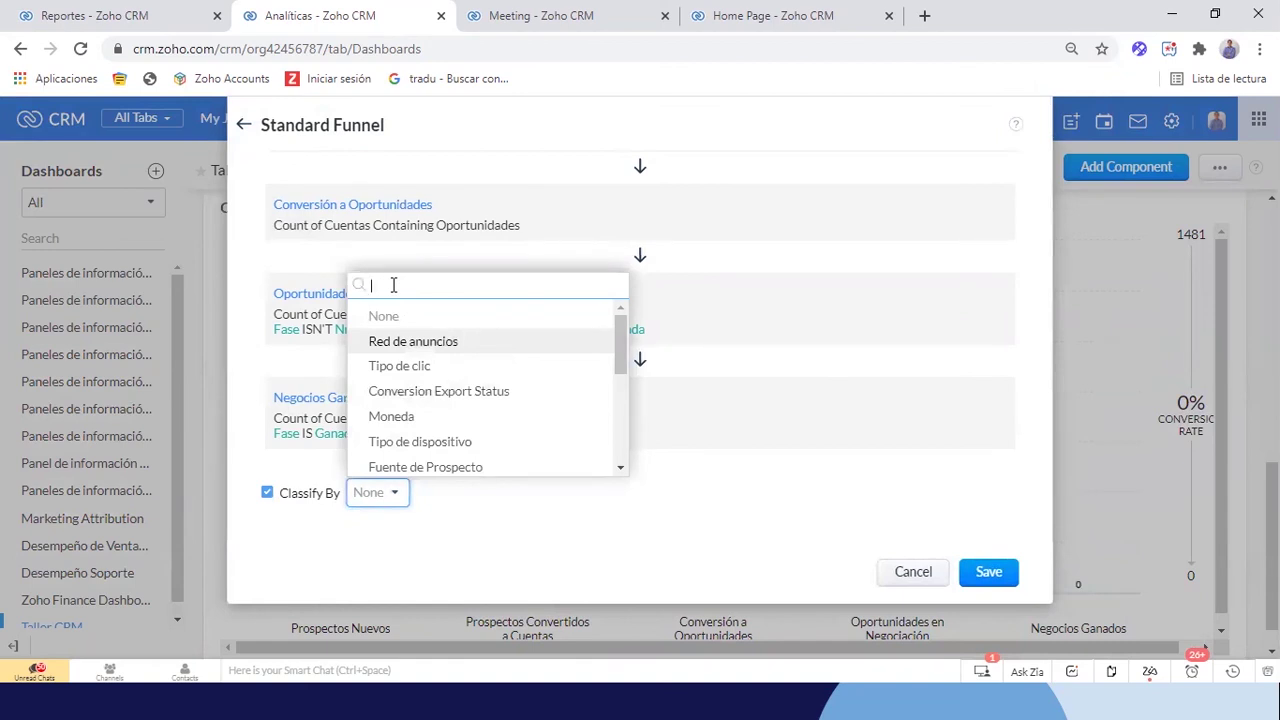
pyautogui.write('fue')
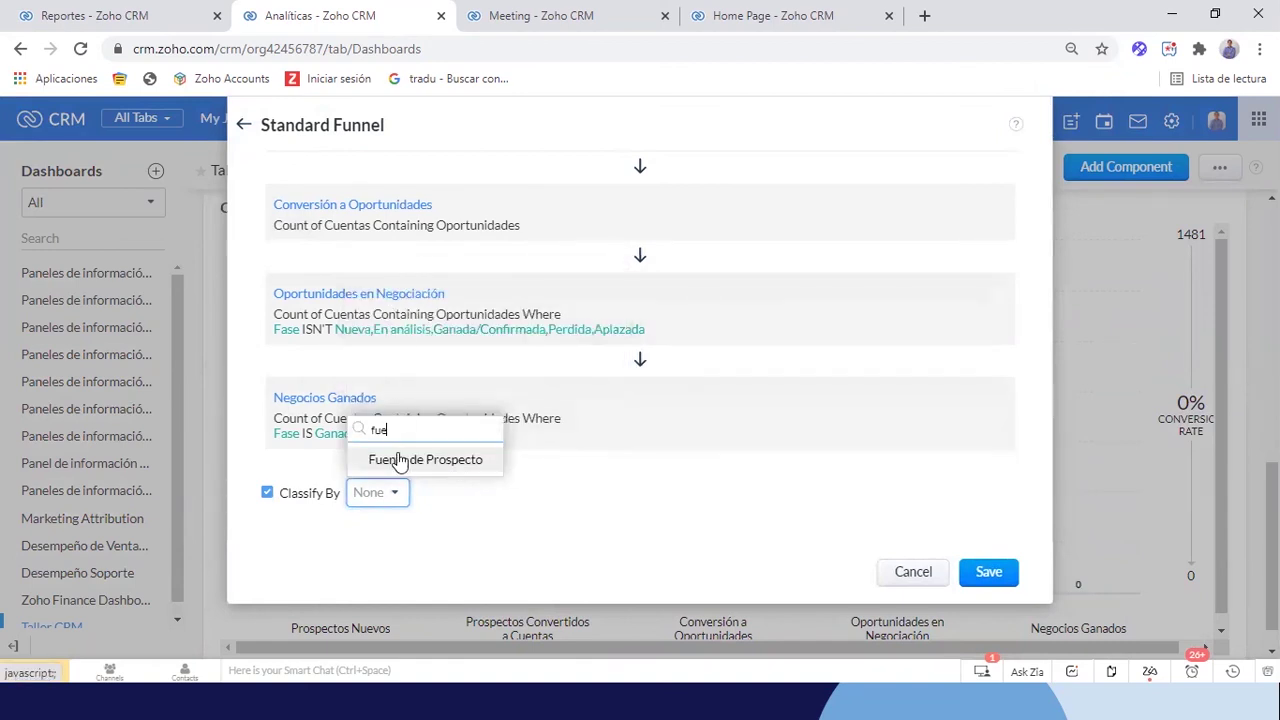
pyautogui.click(397, 460)
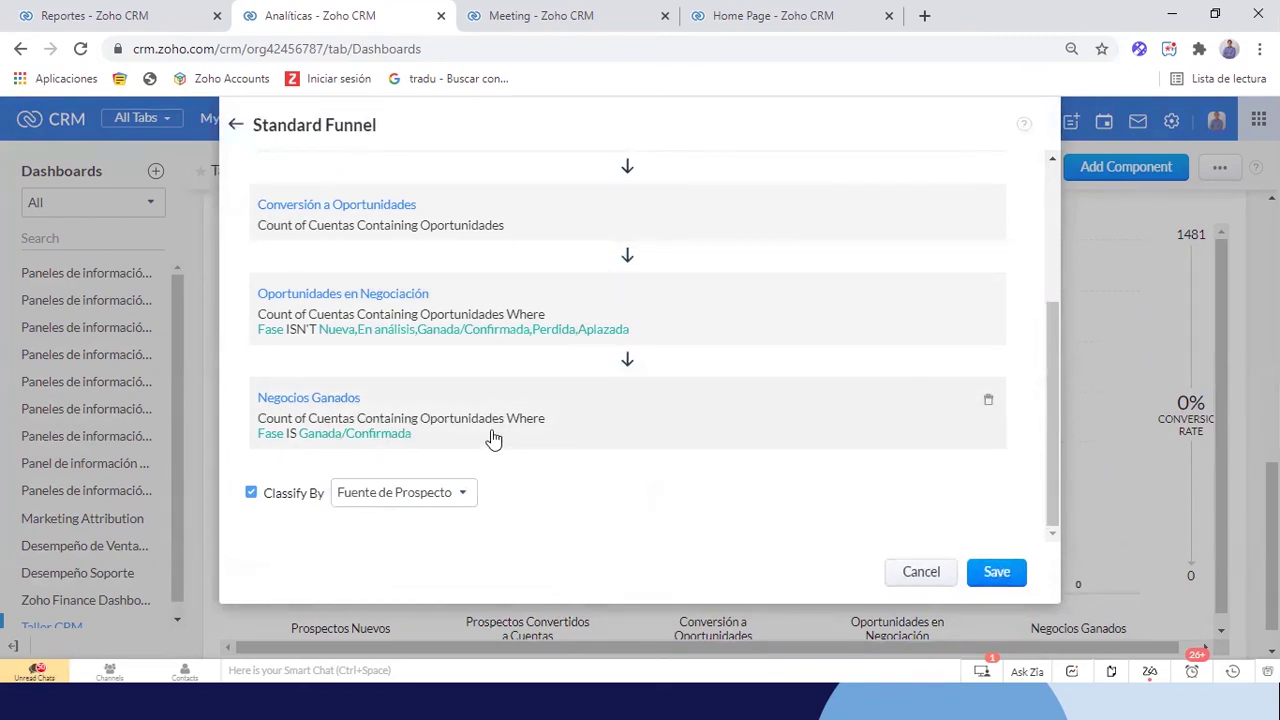
# Rename stage 5 'Negocios Concretados' and add Aprobada Verbalmente and Negociación to its filter
pyautogui.click(672, 428)
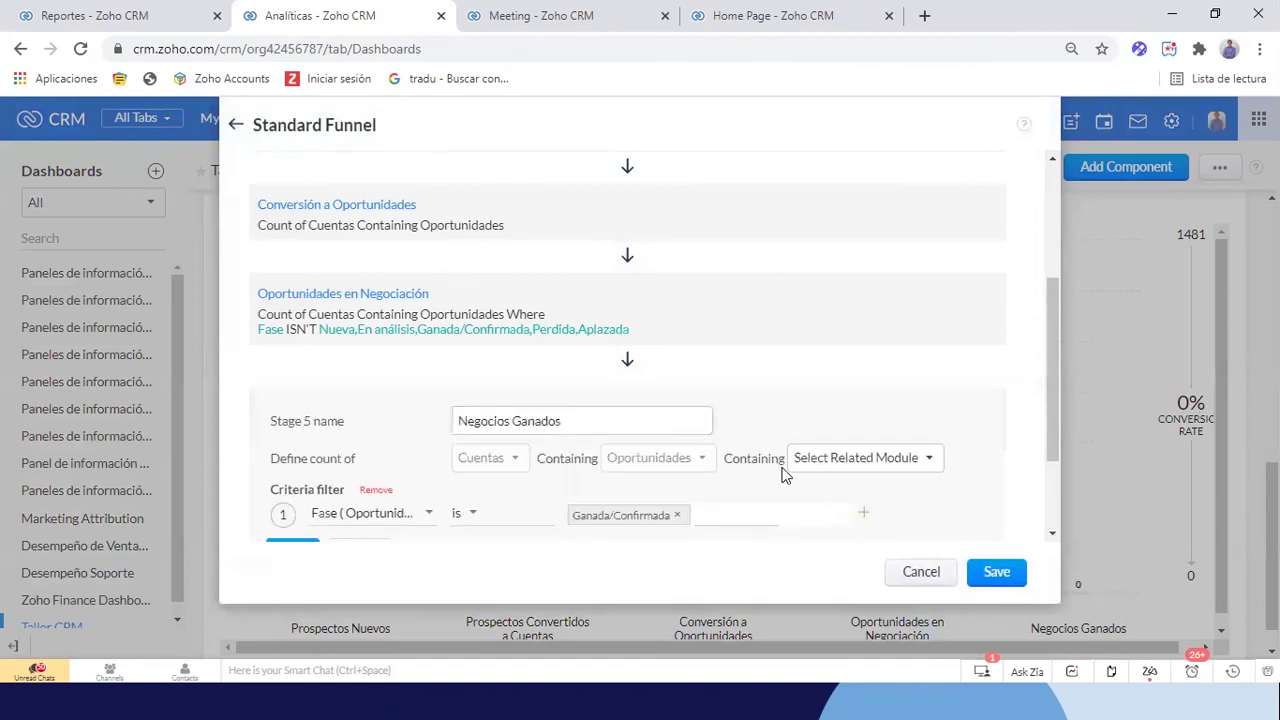
pyautogui.click(712, 391)
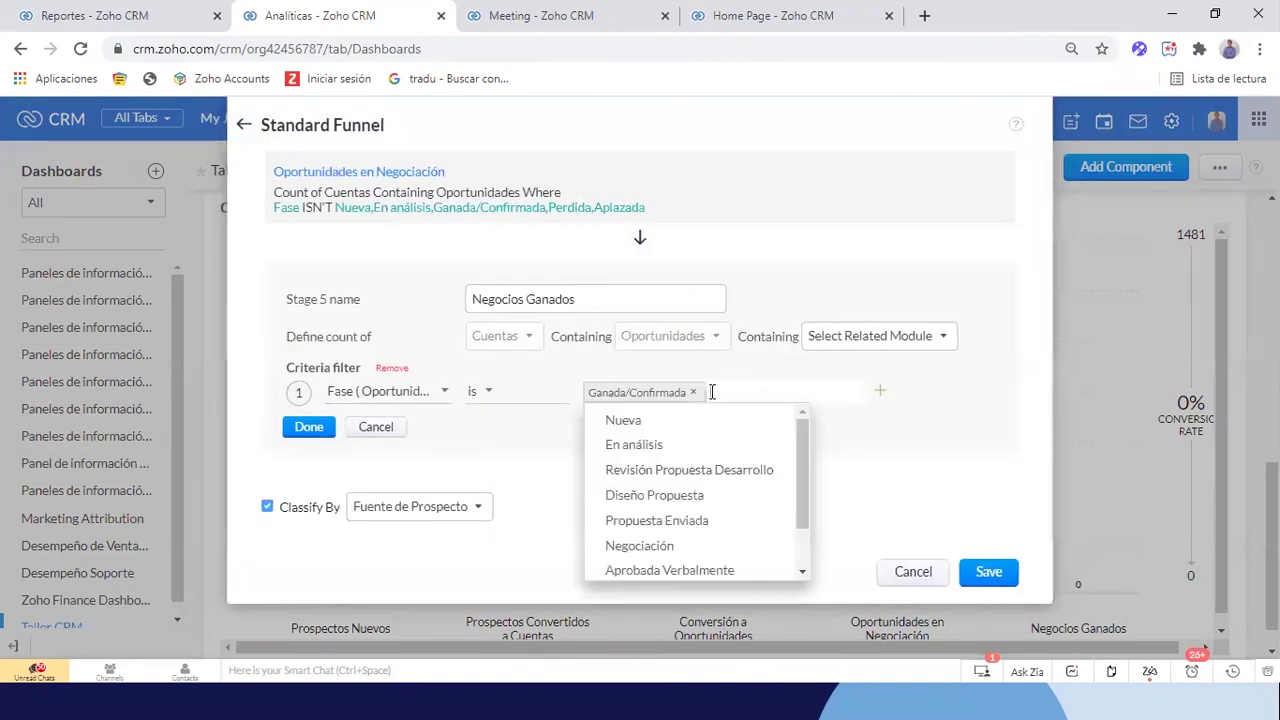
pyautogui.scroll(-1, 746, 549)
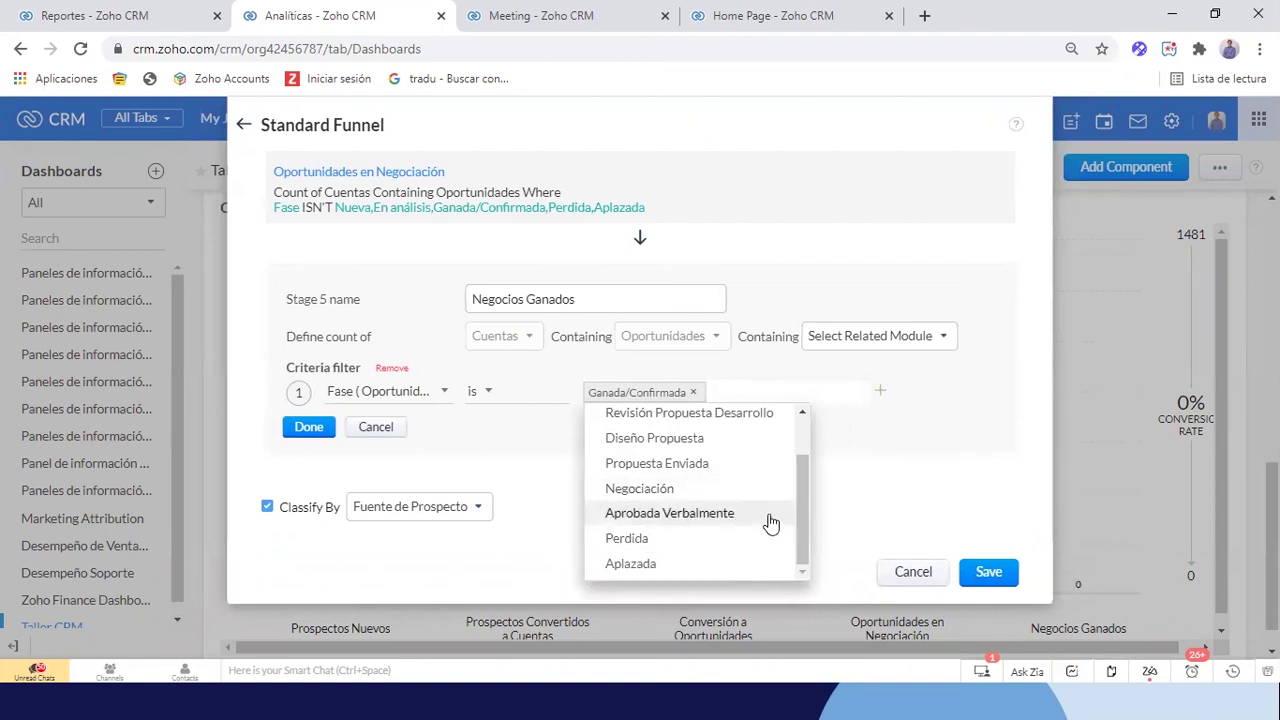
pyautogui.click(771, 523)
pyautogui.scroll(-1, 700, 512)
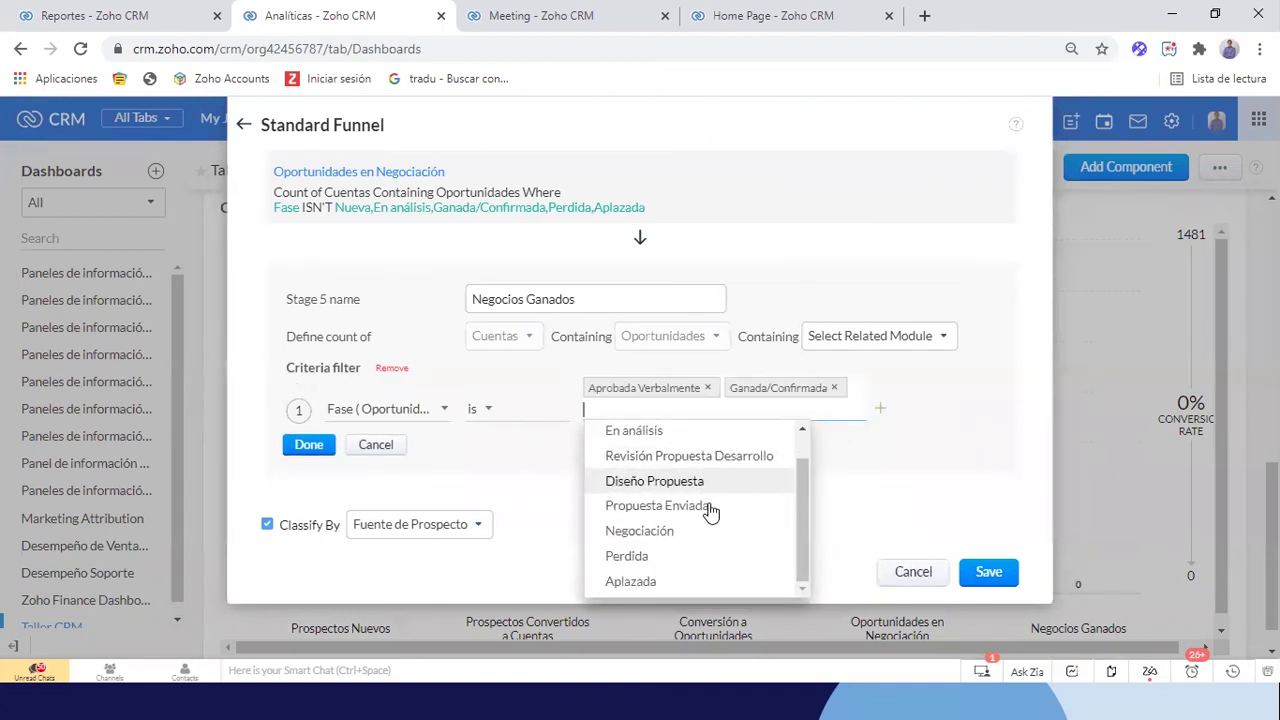
pyautogui.click(666, 532)
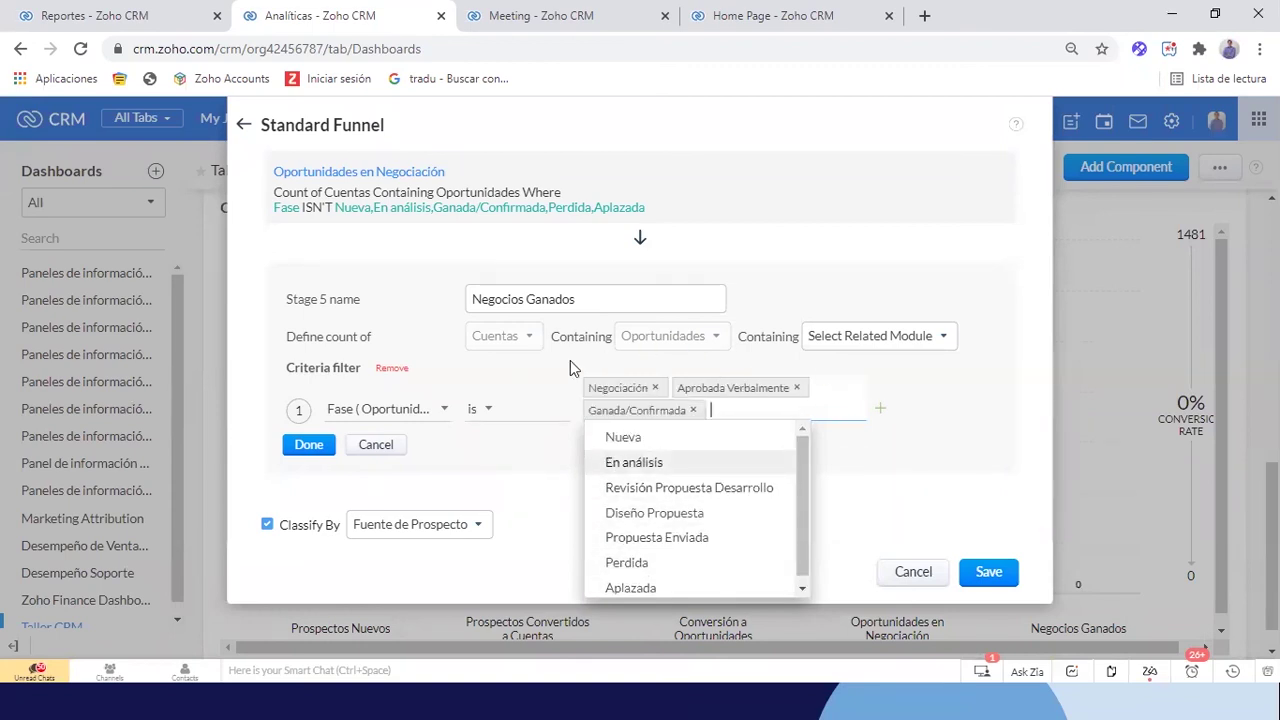
pyautogui.moveTo(593, 303); pyautogui.dragTo(514, 305)
pyautogui.write('Concret')
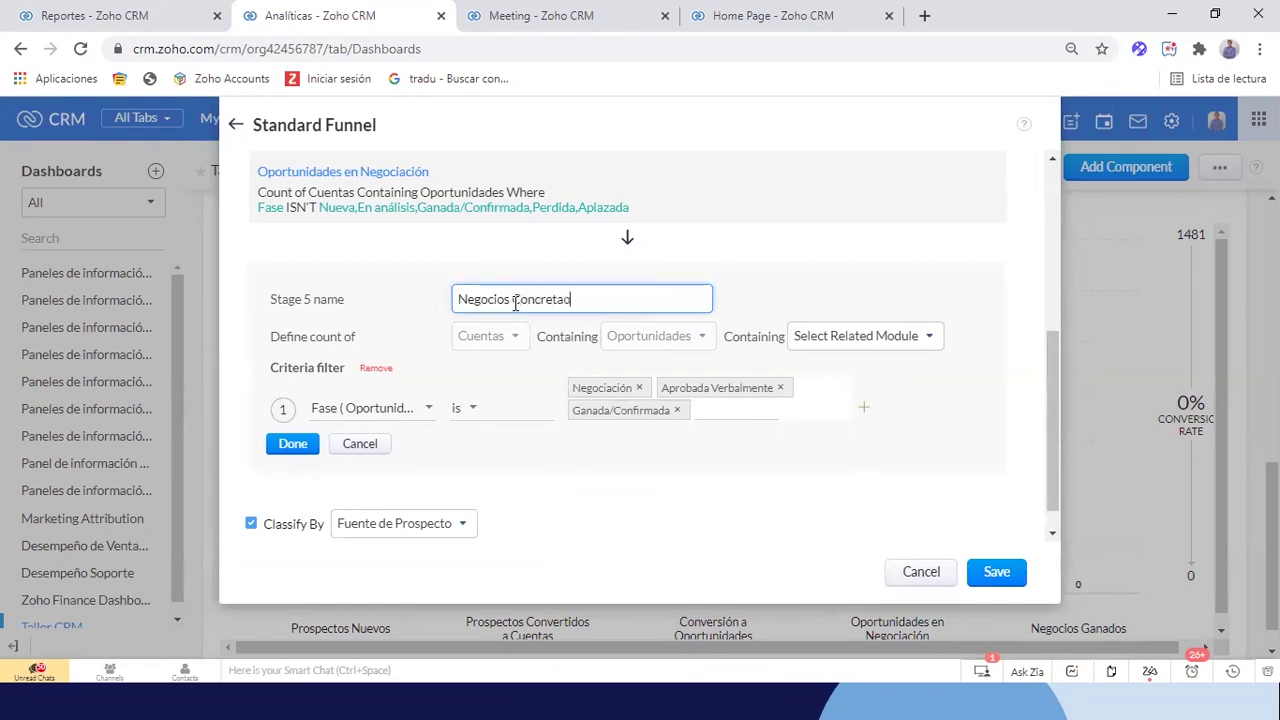
pyautogui.click(292, 443)
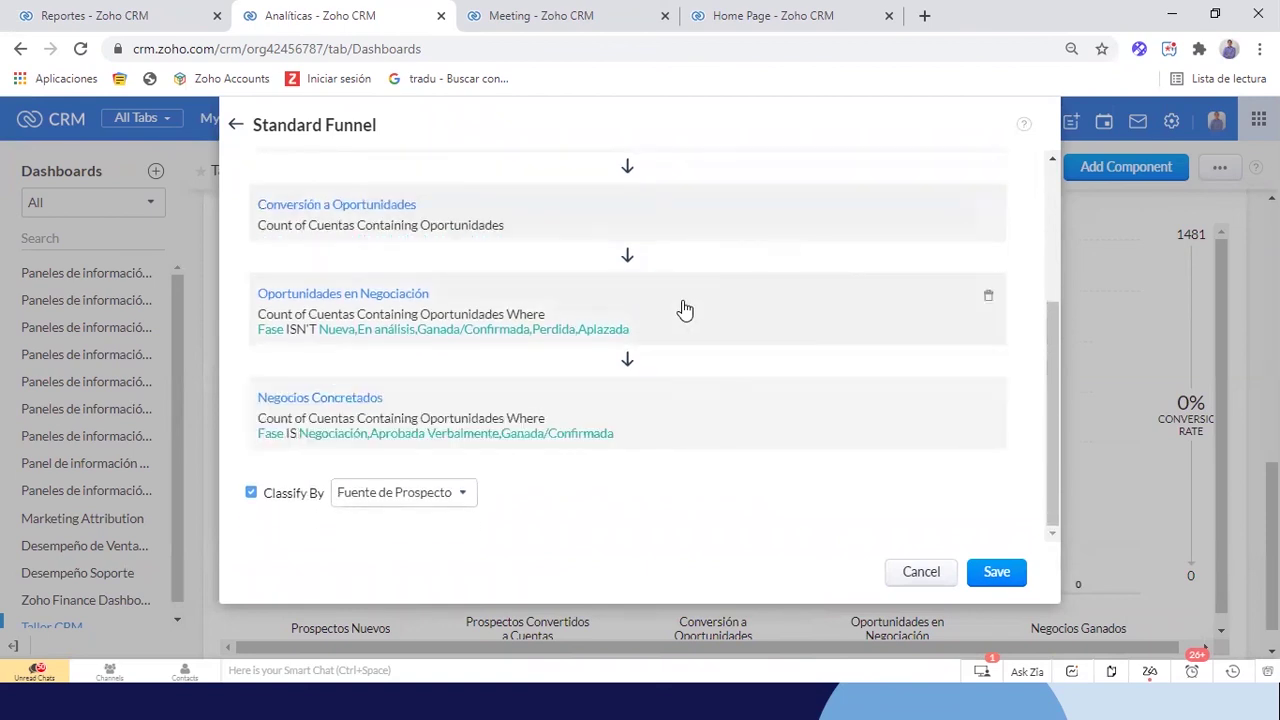
# Rename stage 4 'Oportunidades en Desarrollo', exclude Negociación and Aprobada Verbalmente, and save
pyautogui.click(660, 311)
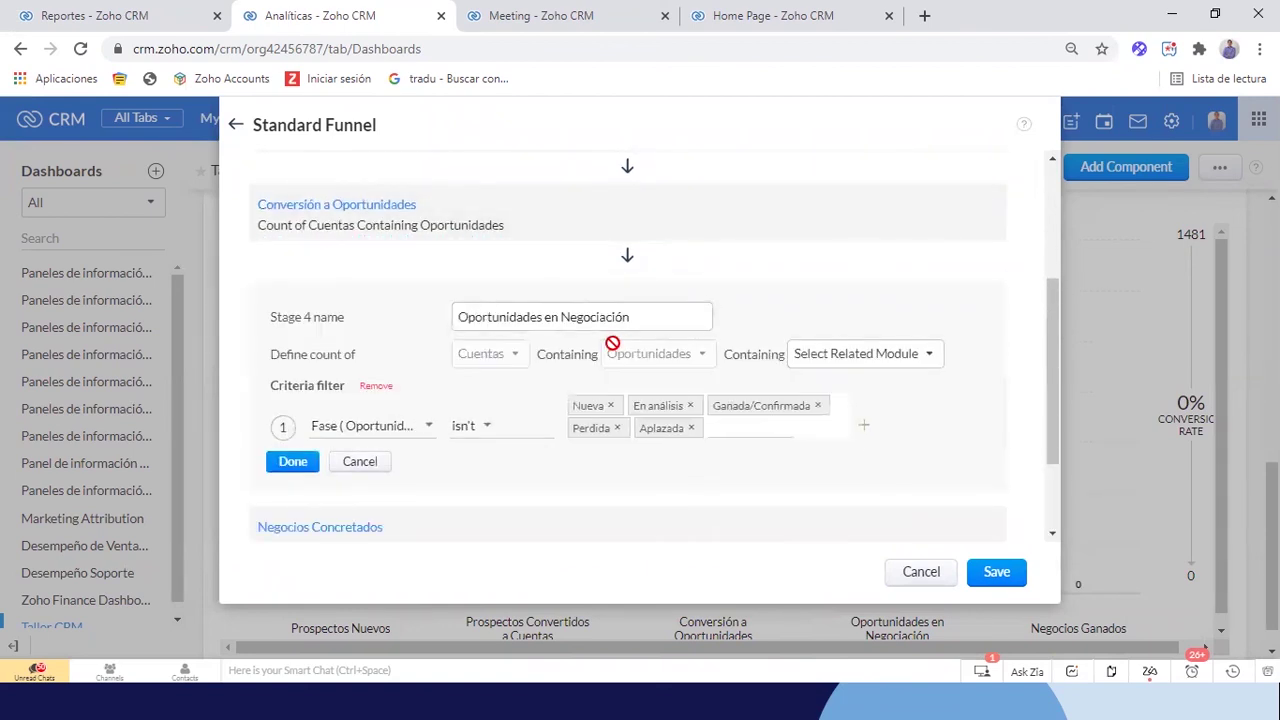
pyautogui.moveTo(660, 317); pyautogui.dragTo(569, 318)
pyautogui.write('Desarrollo')
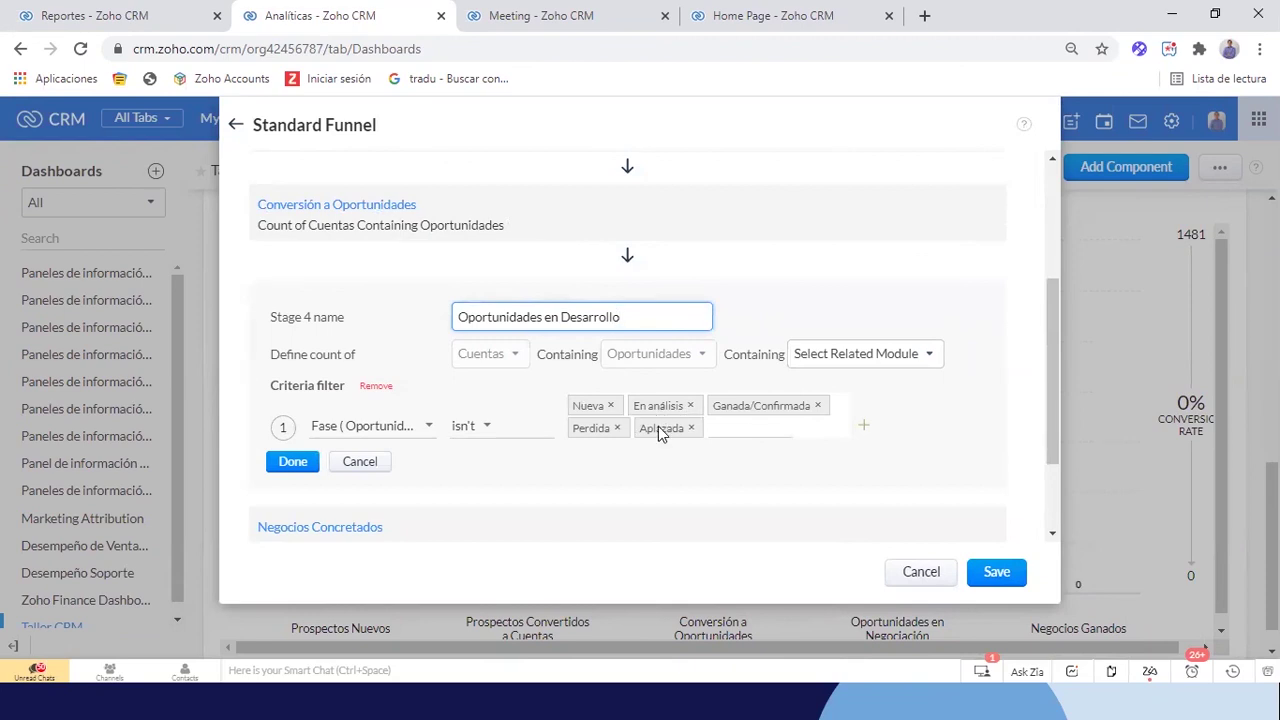
pyautogui.click(730, 427)
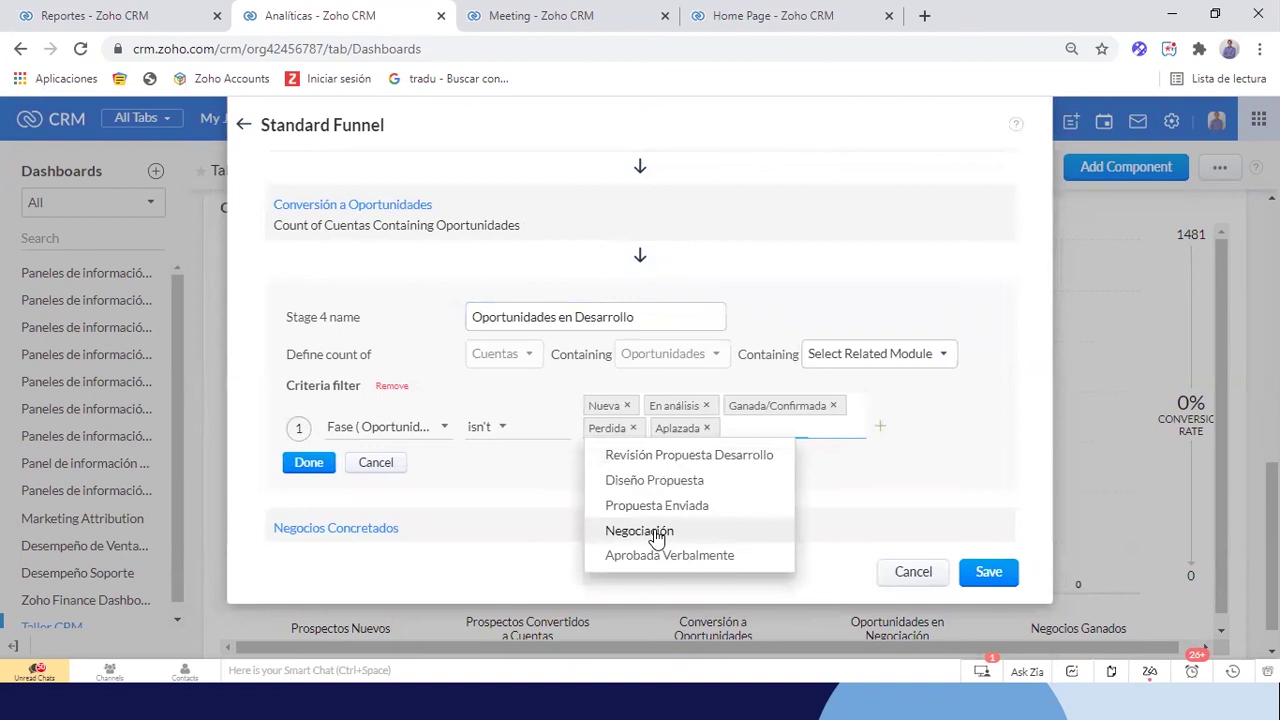
pyautogui.click(658, 535)
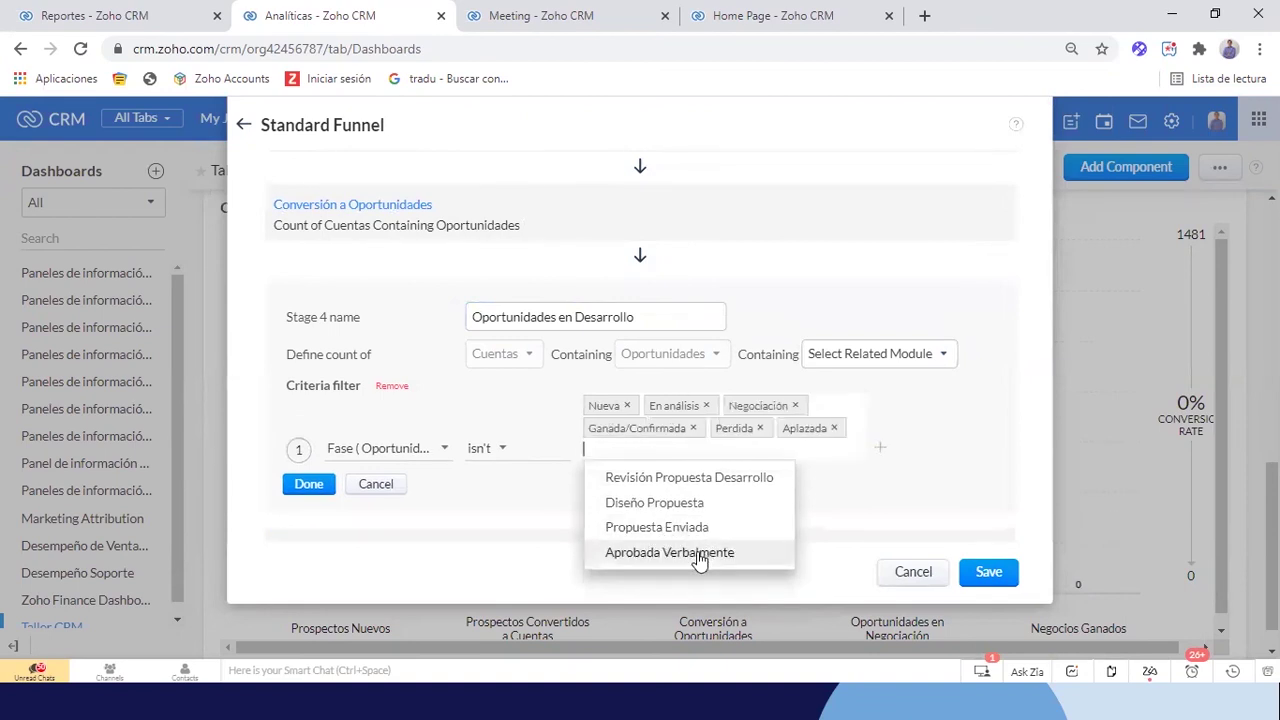
pyautogui.click(700, 556)
pyautogui.click(305, 484)
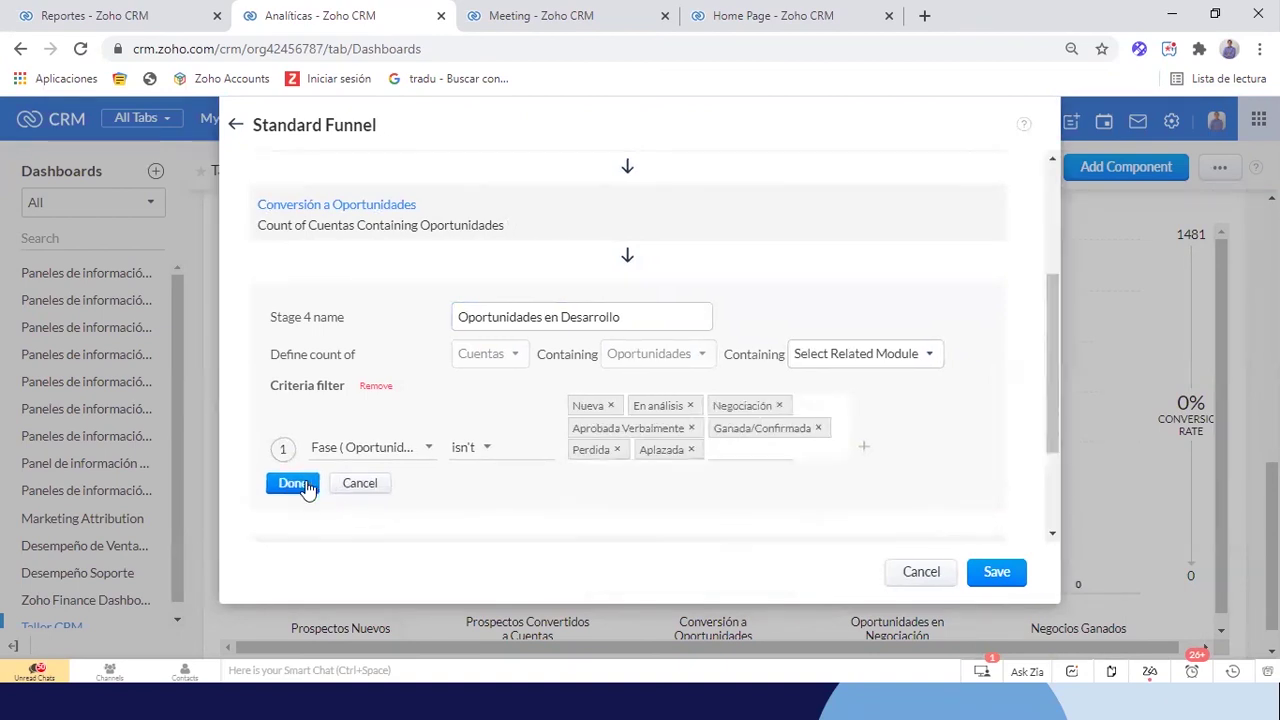
pyautogui.click(1003, 571)
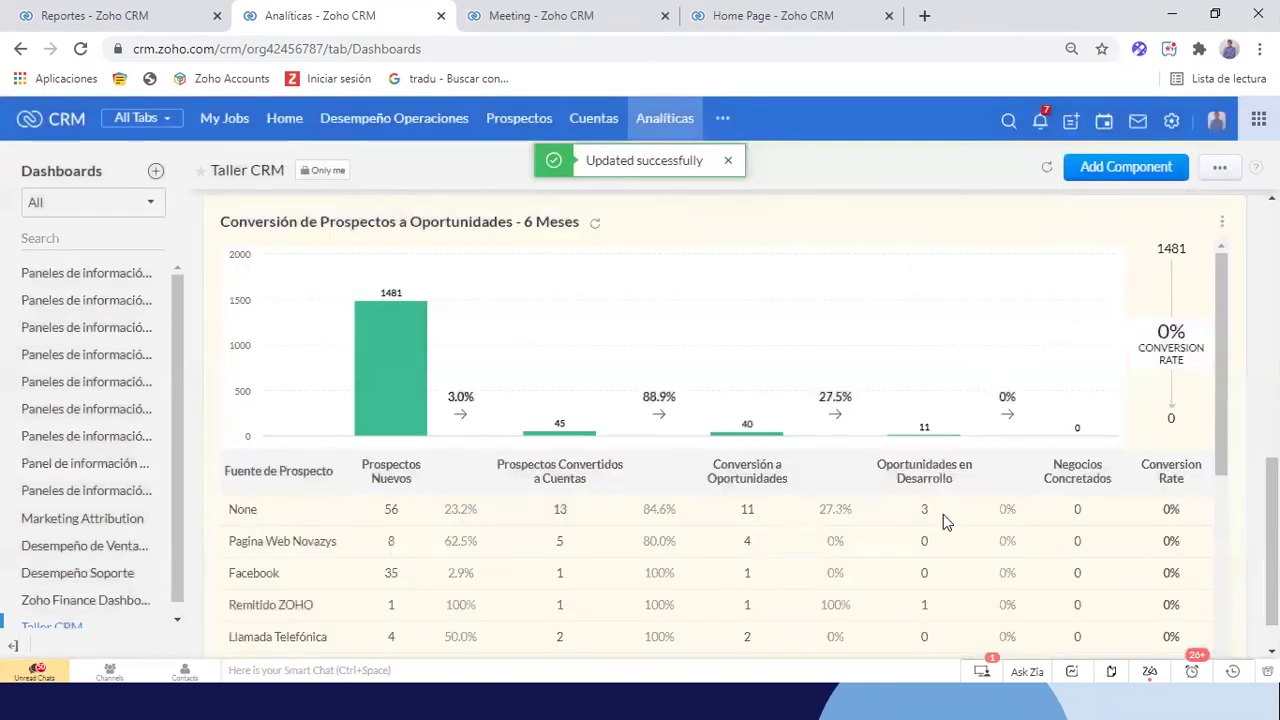
pyautogui.scroll(-1, 834, 535)
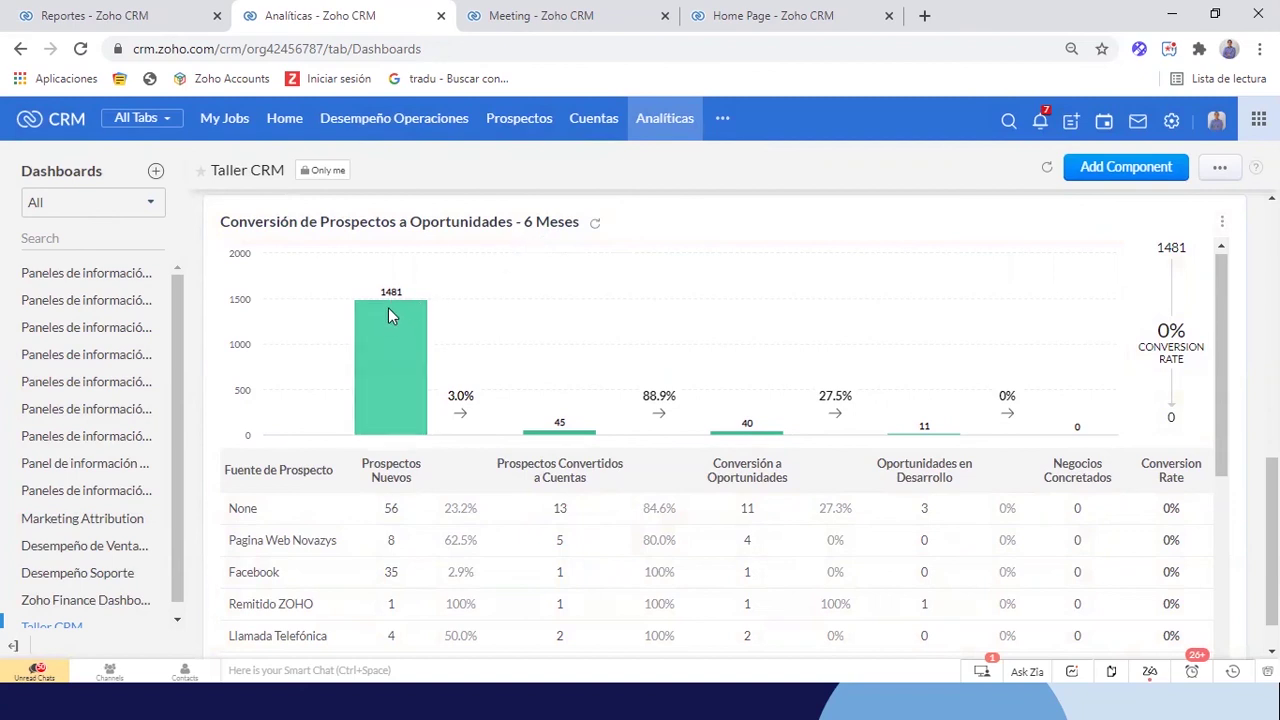
pyautogui.scroll(-1, 398, 360)
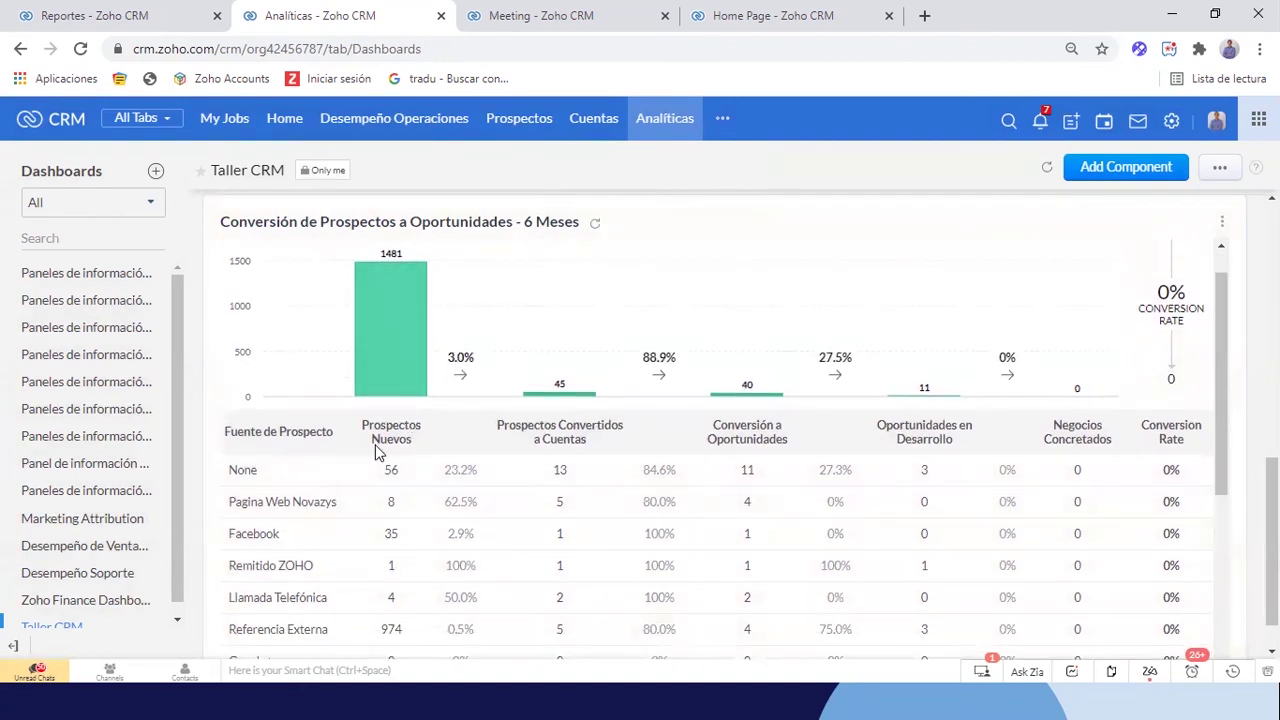
pyautogui.scroll(-3, 377, 450)
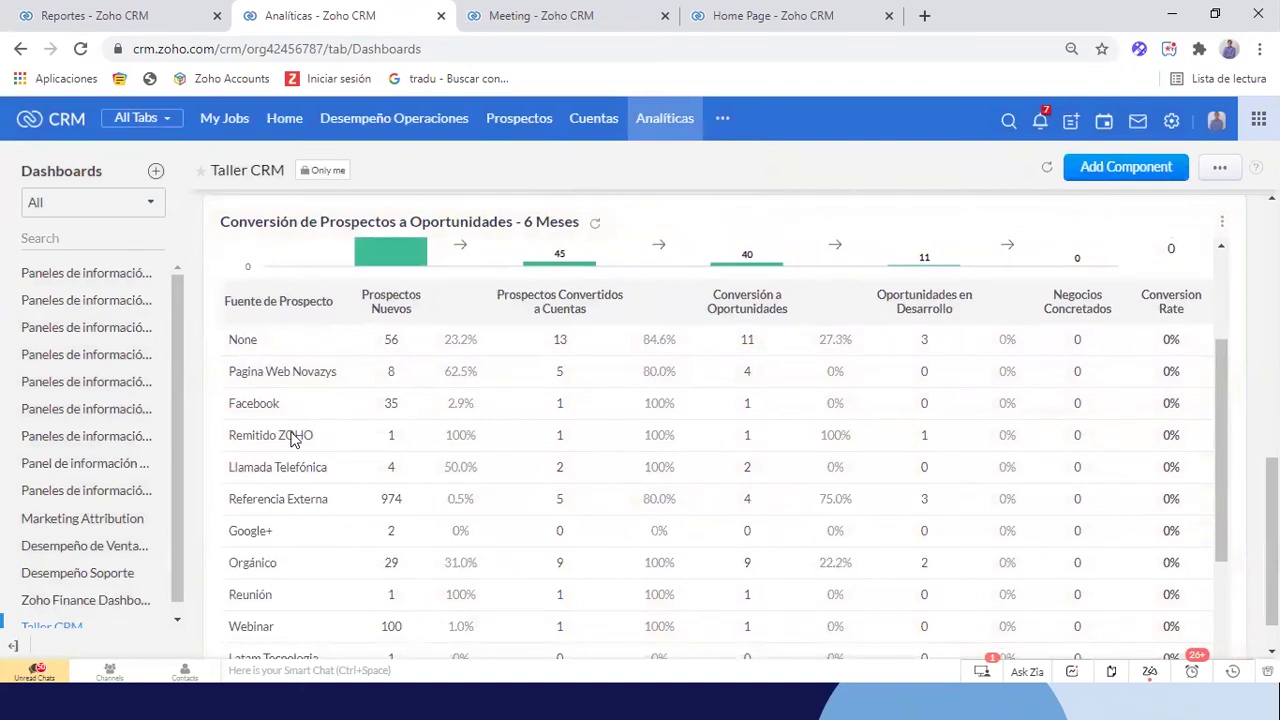
pyautogui.scroll(-4, 293, 440)
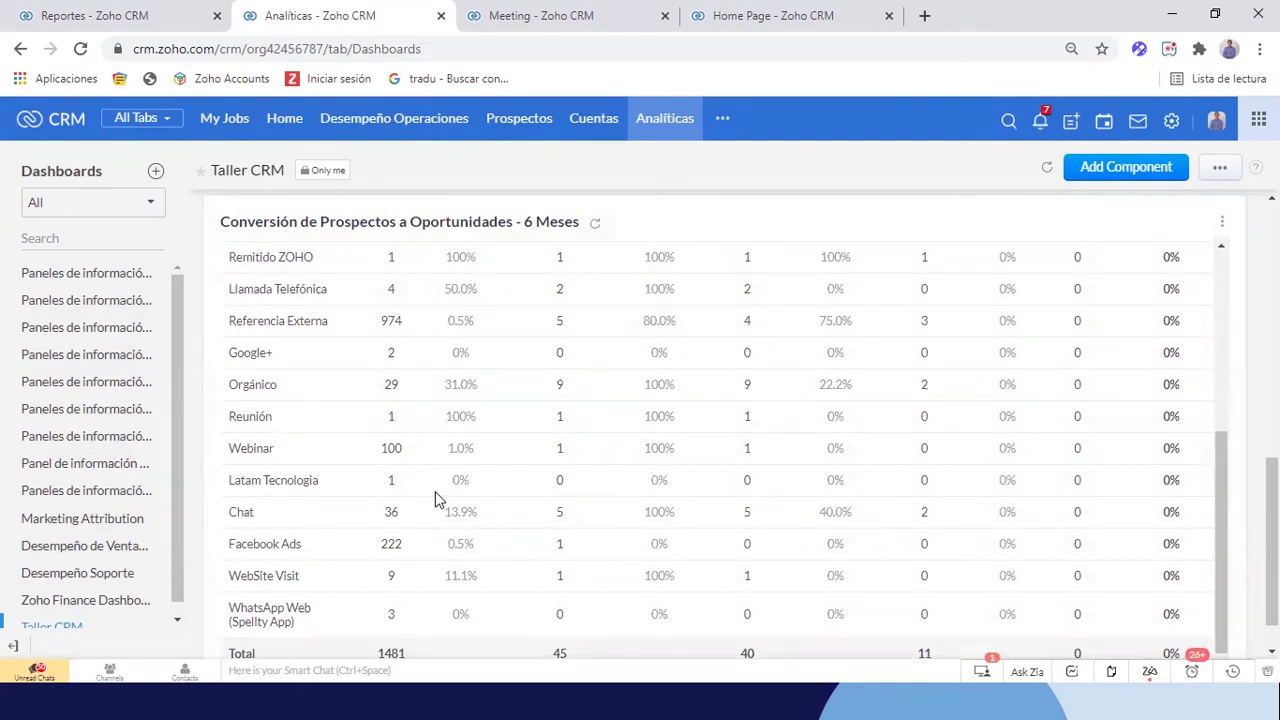
pyautogui.scroll(3, 435, 498)
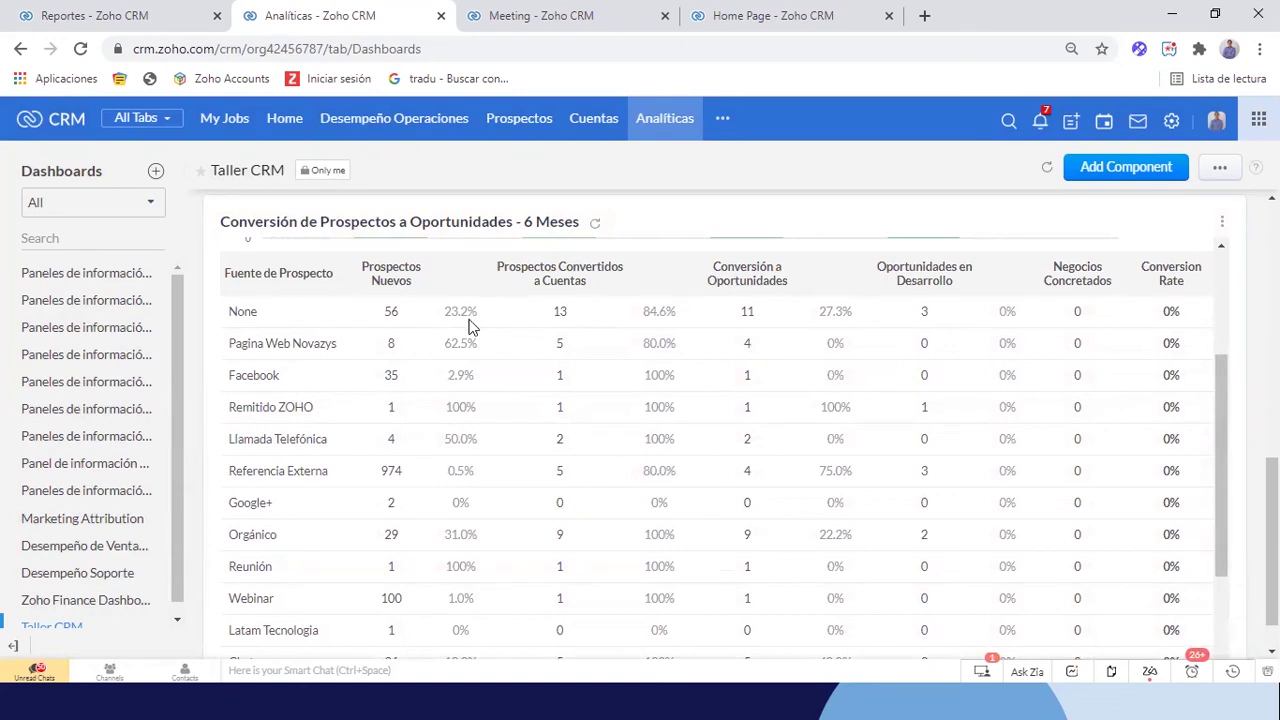
pyautogui.scroll(-3, 297, 440)
pyautogui.scroll(6, 298, 446)
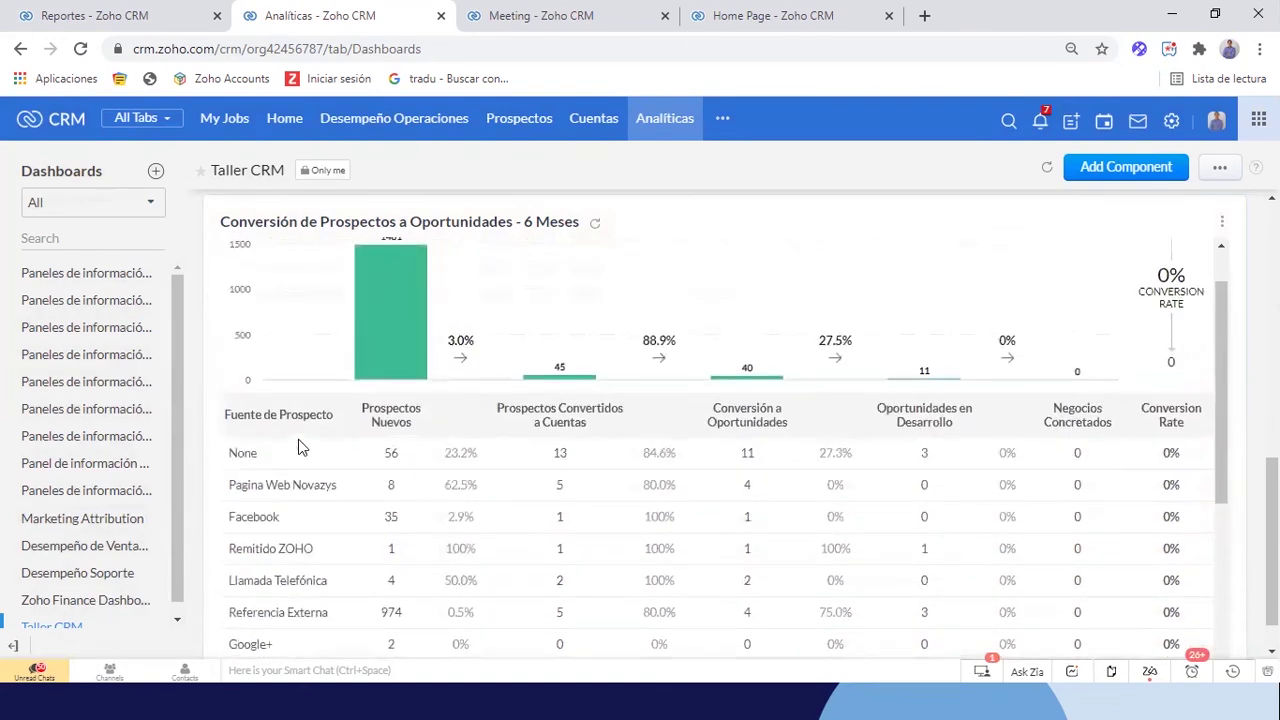
pyautogui.scroll(1, 320, 410)
pyautogui.scroll(-4, 440, 420)
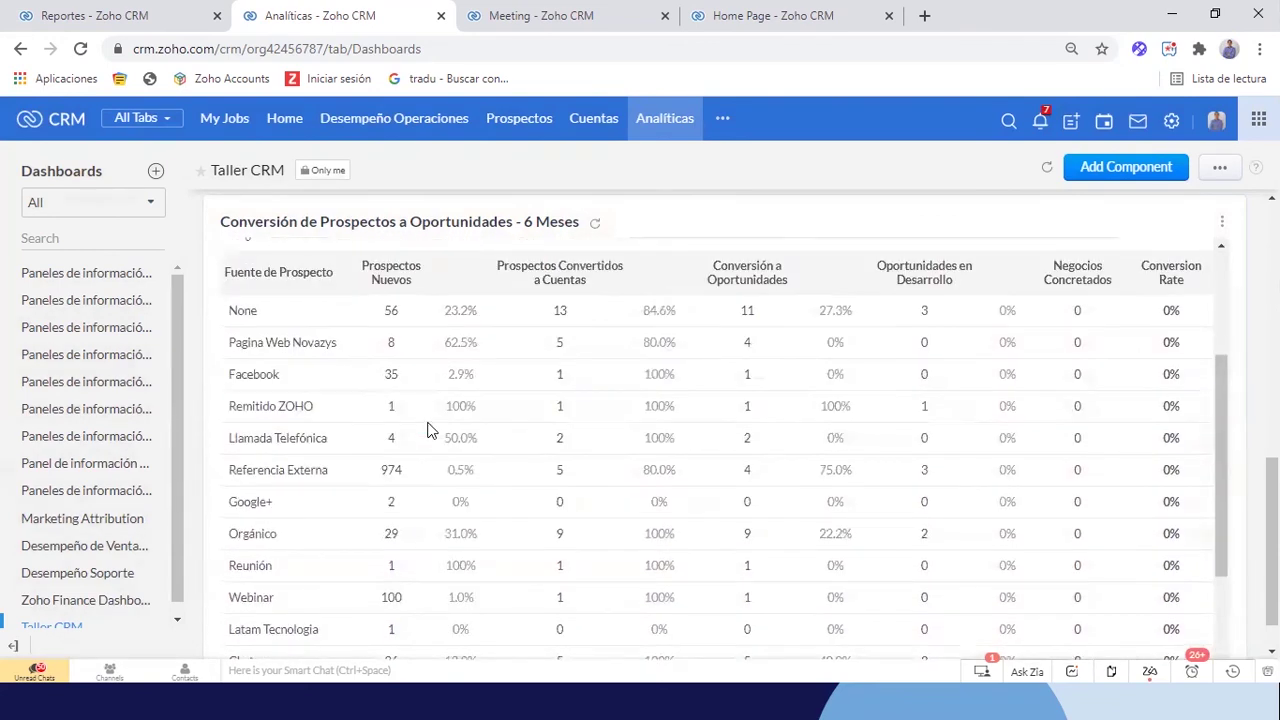
pyautogui.scroll(2, 430, 430)
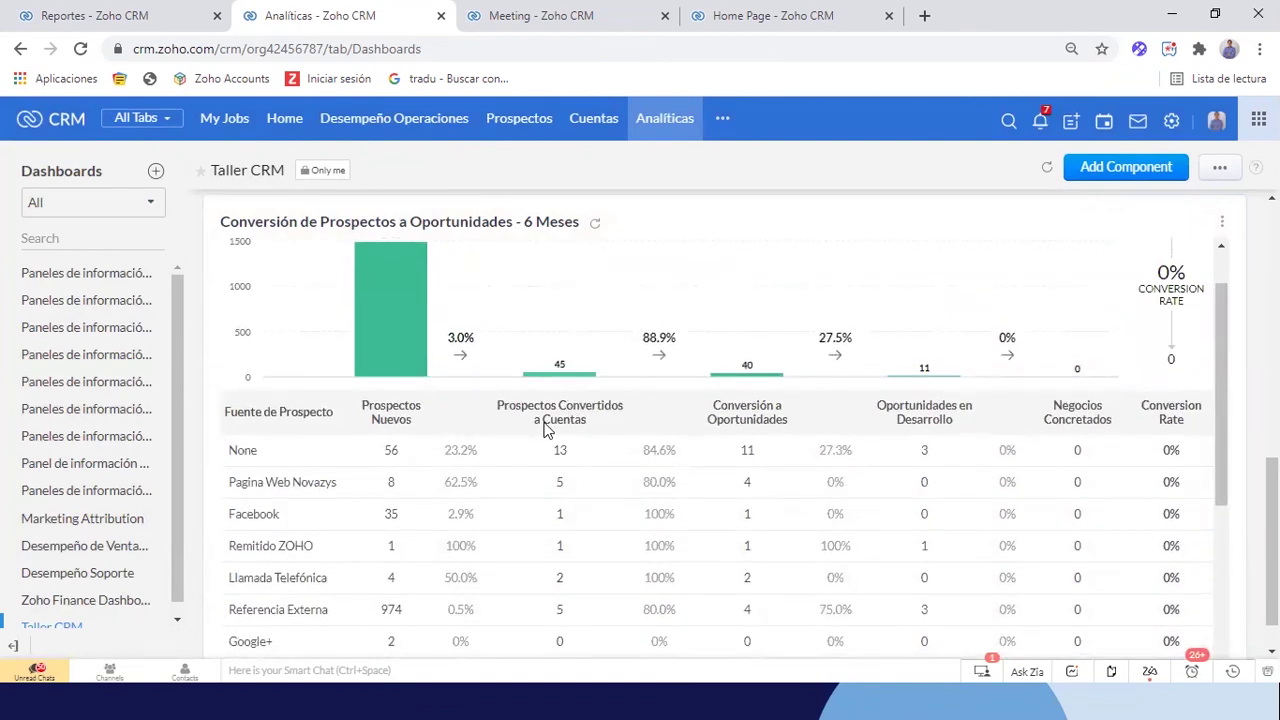
pyautogui.scroll(-1, 563, 408)
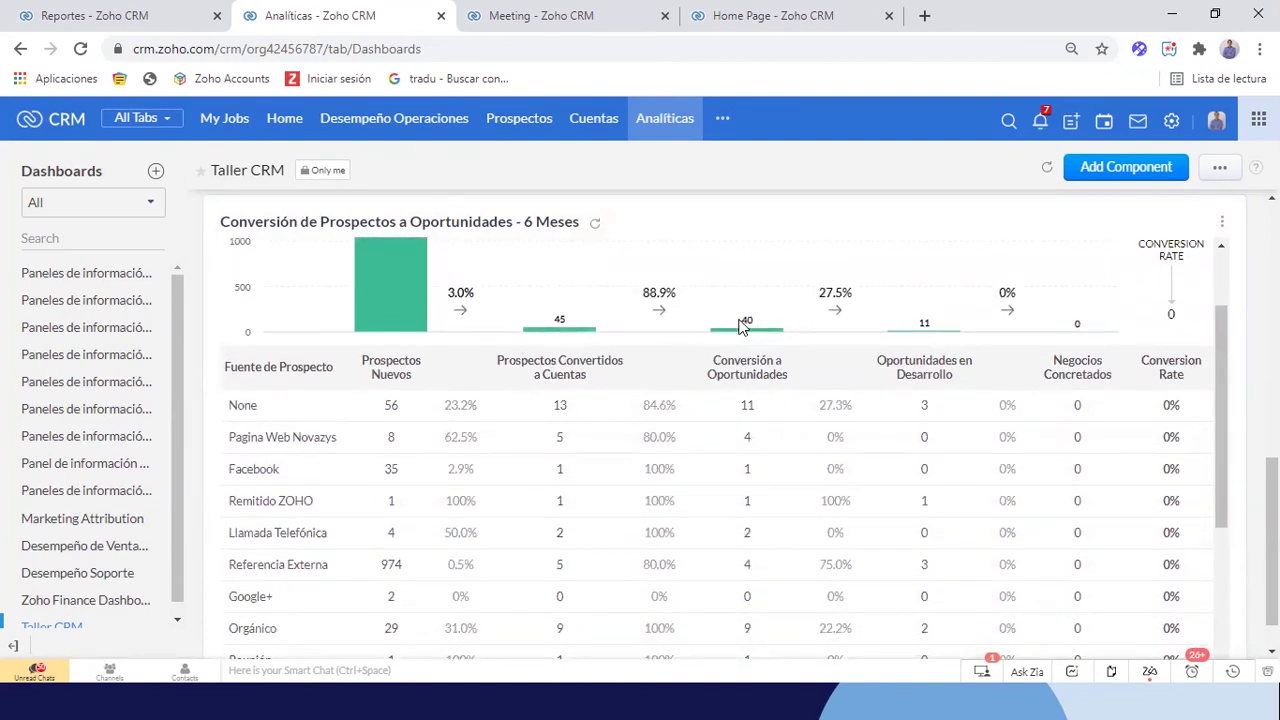
pyautogui.scroll(-2, 585, 373)
pyautogui.scroll(2, 582, 375)
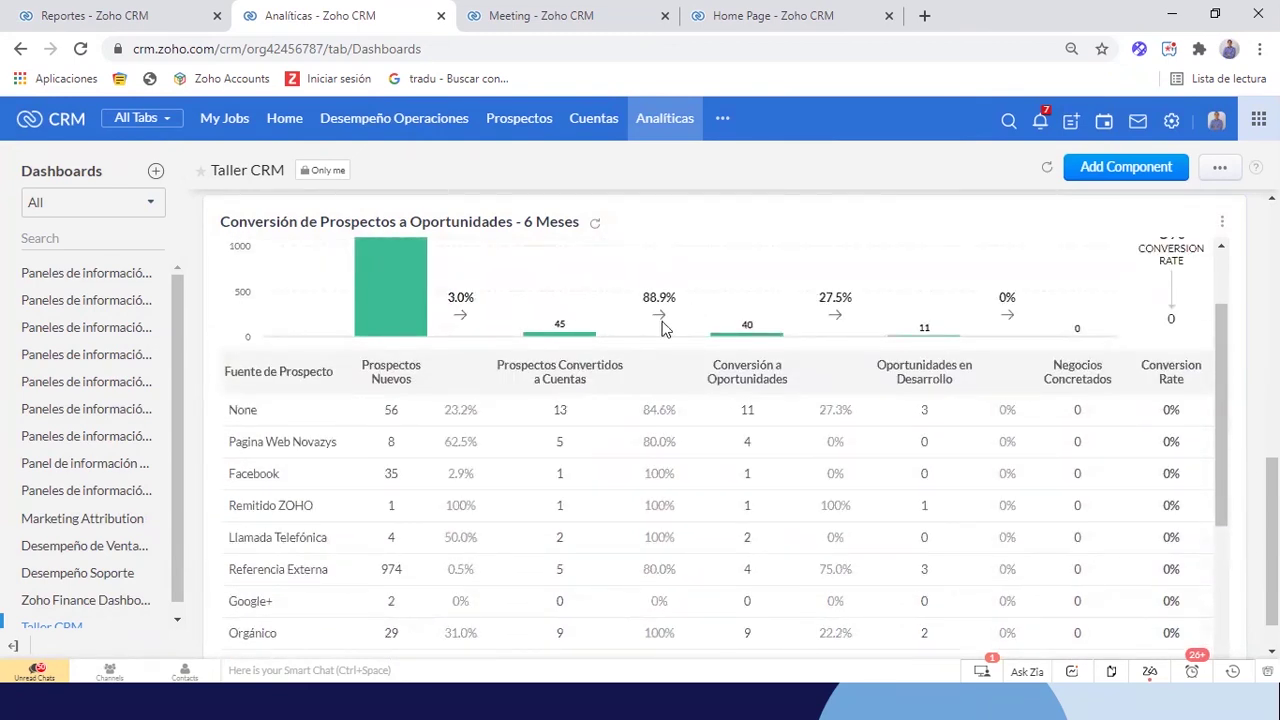
pyautogui.scroll(-1, 926, 338)
pyautogui.scroll(1, 926, 345)
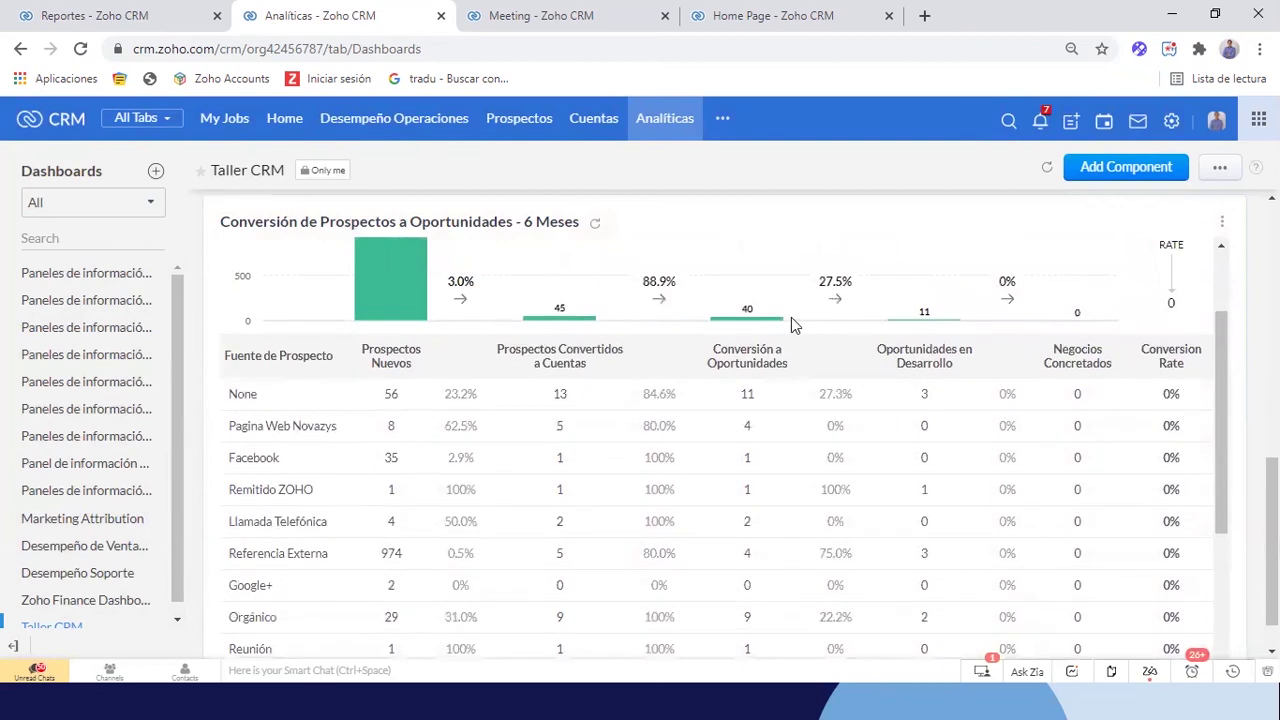
pyautogui.scroll(1, 940, 318)
pyautogui.scroll(-1, 1052, 425)
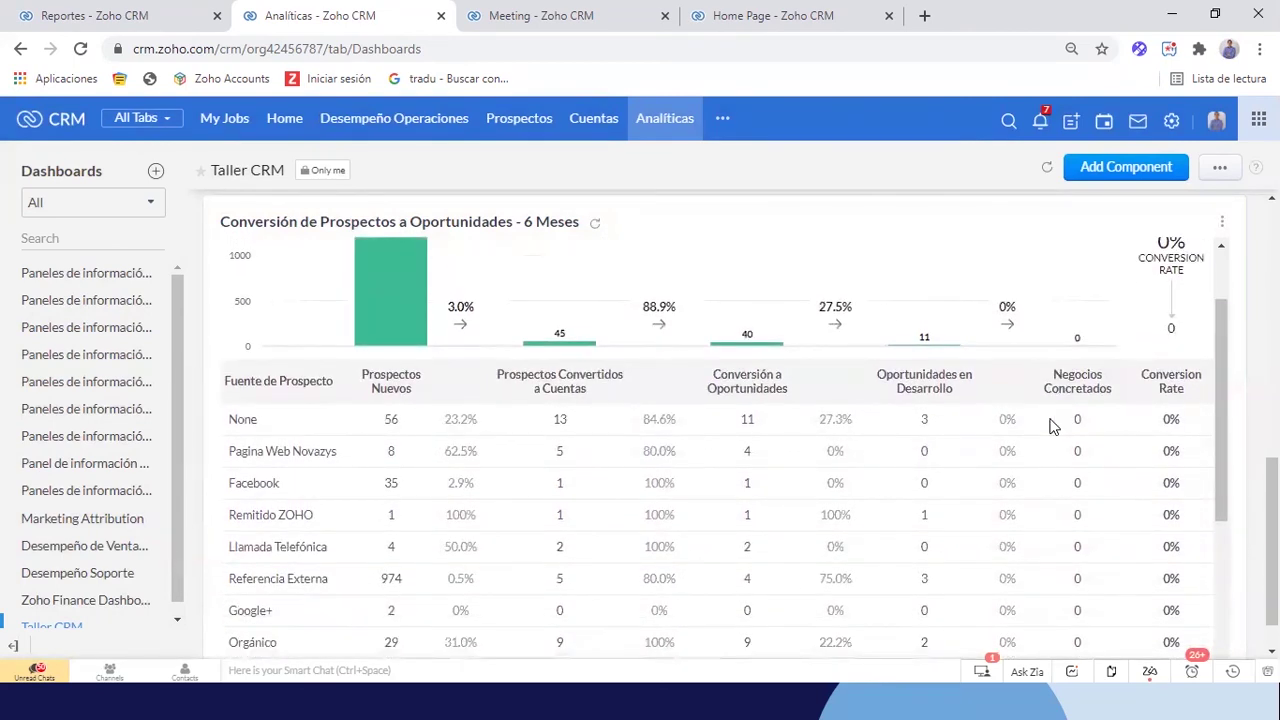
pyautogui.scroll(-1, 1077, 364)
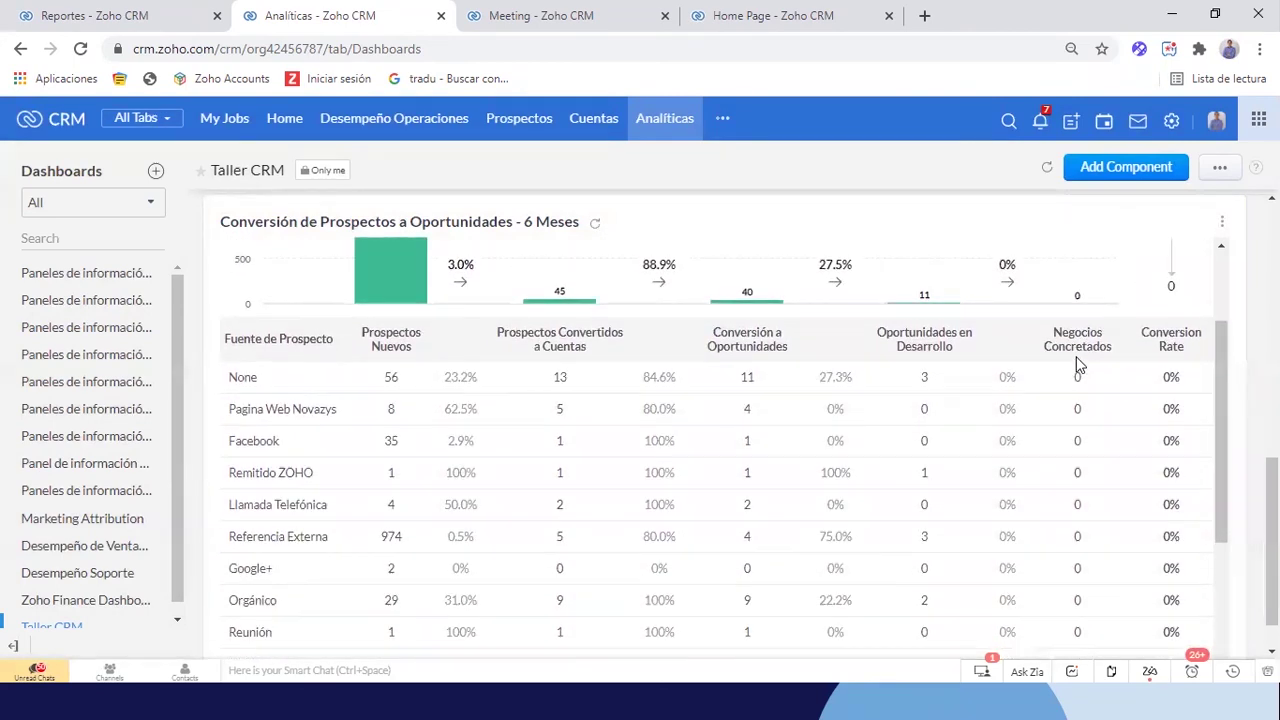
pyautogui.scroll(-3, 1077, 364)
pyautogui.scroll(-1, 1077, 364)
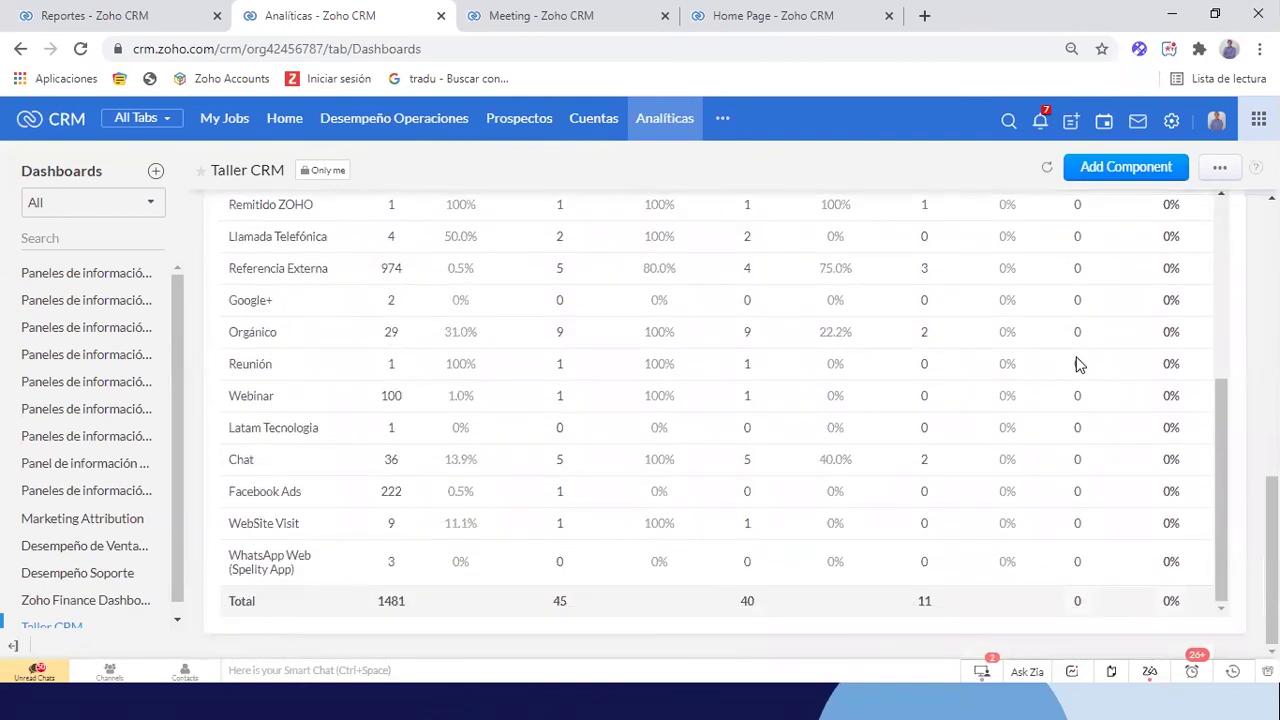
pyautogui.scroll(5, 1077, 364)
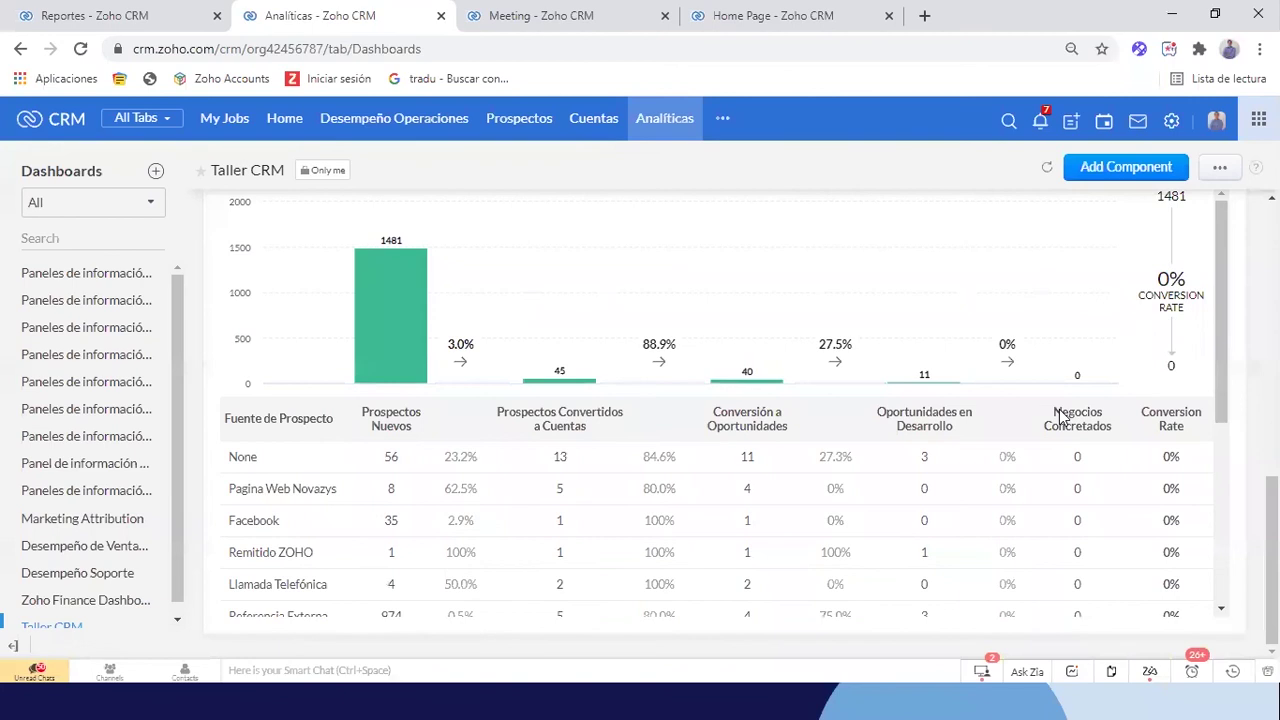
pyautogui.scroll(2, 752, 374)
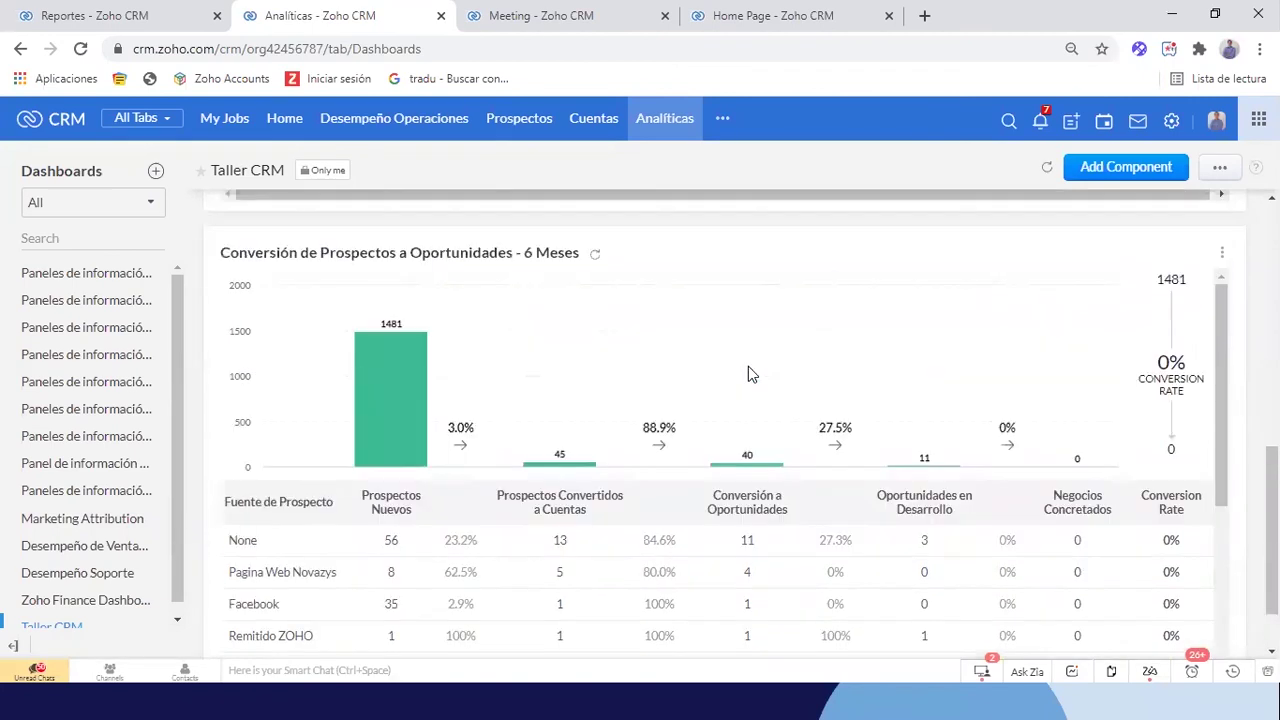
pyautogui.scroll(1, 752, 374)
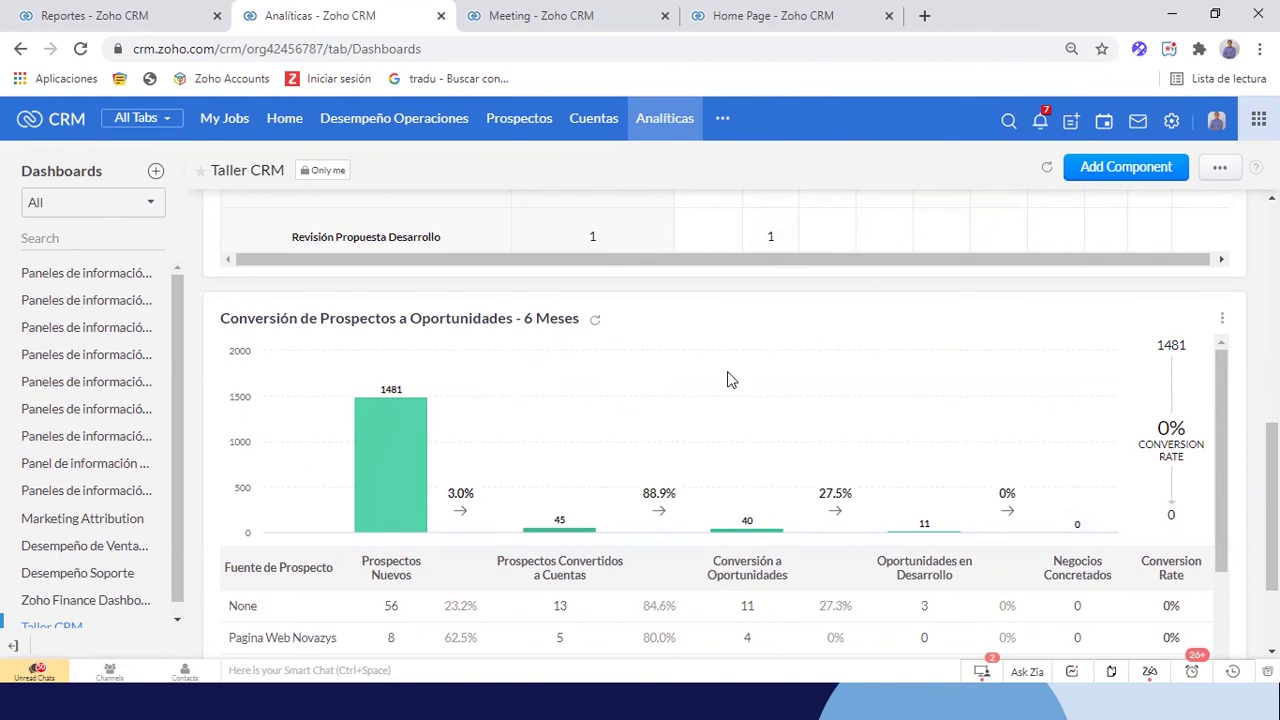
pyautogui.scroll(-1, 963, 528)
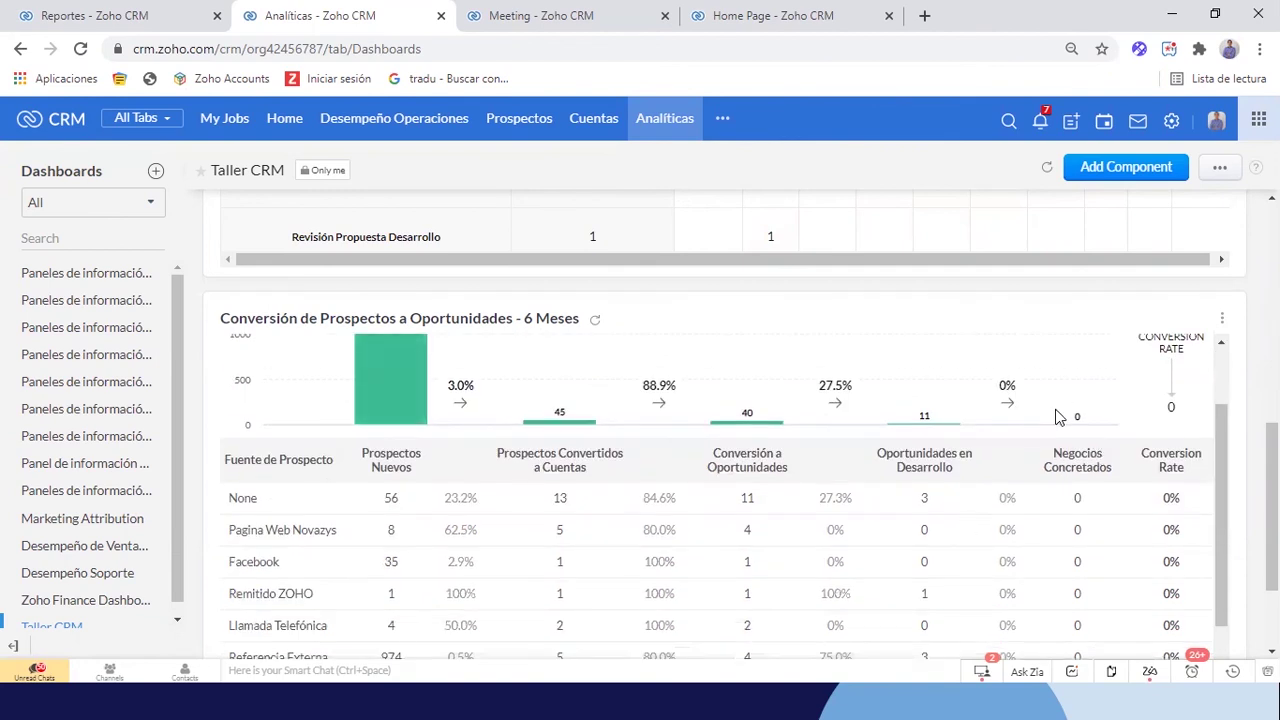
pyautogui.scroll(1, 1004, 450)
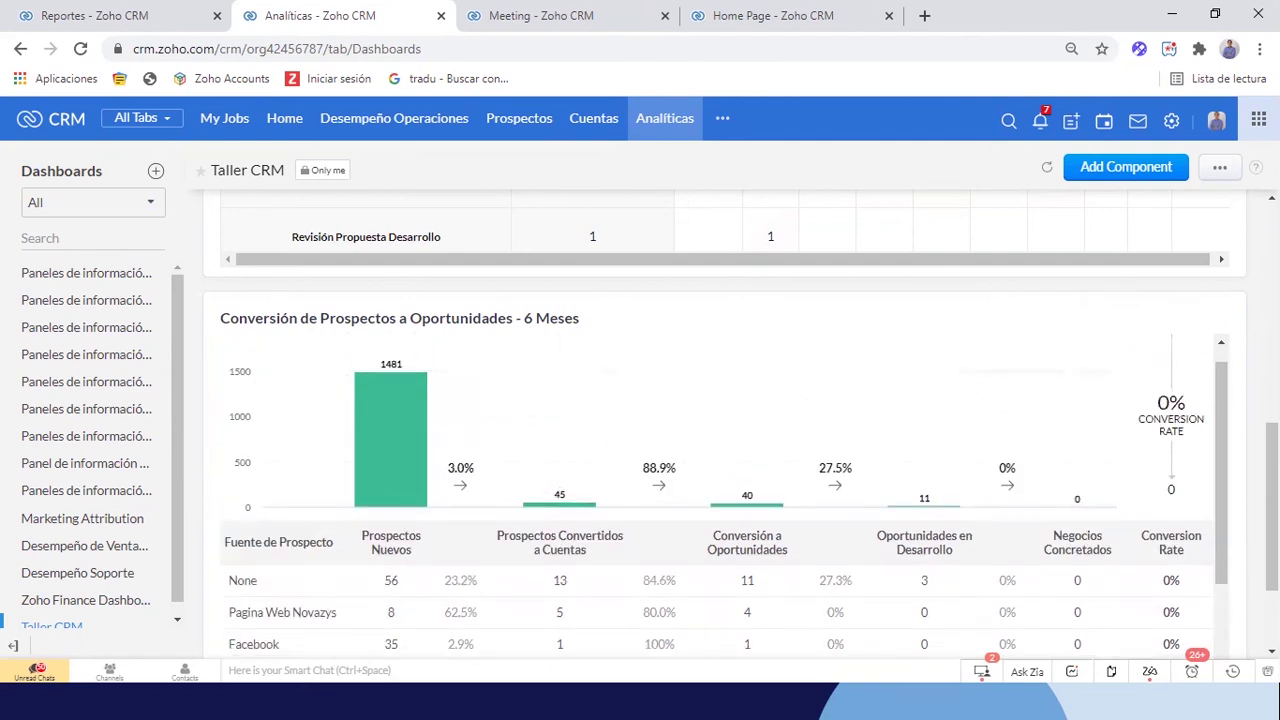
pyautogui.scroll(-1, 1085, 345)
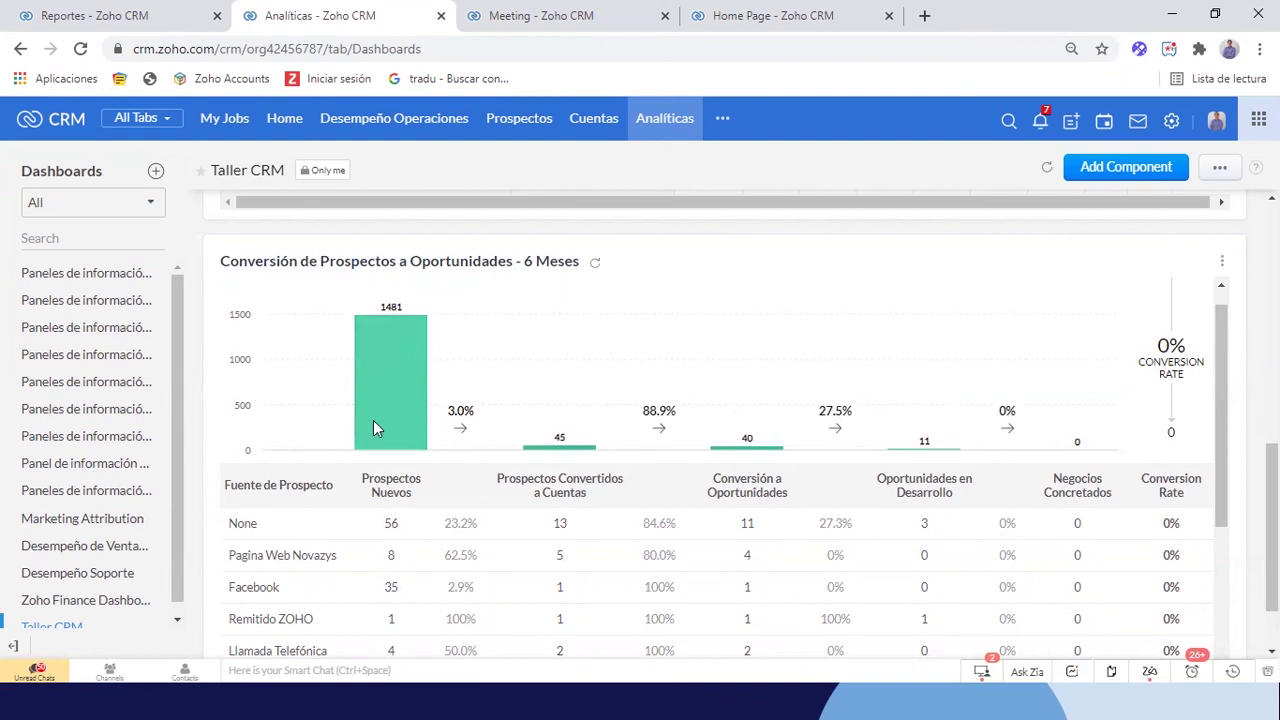
pyautogui.scroll(-1, 517, 458)
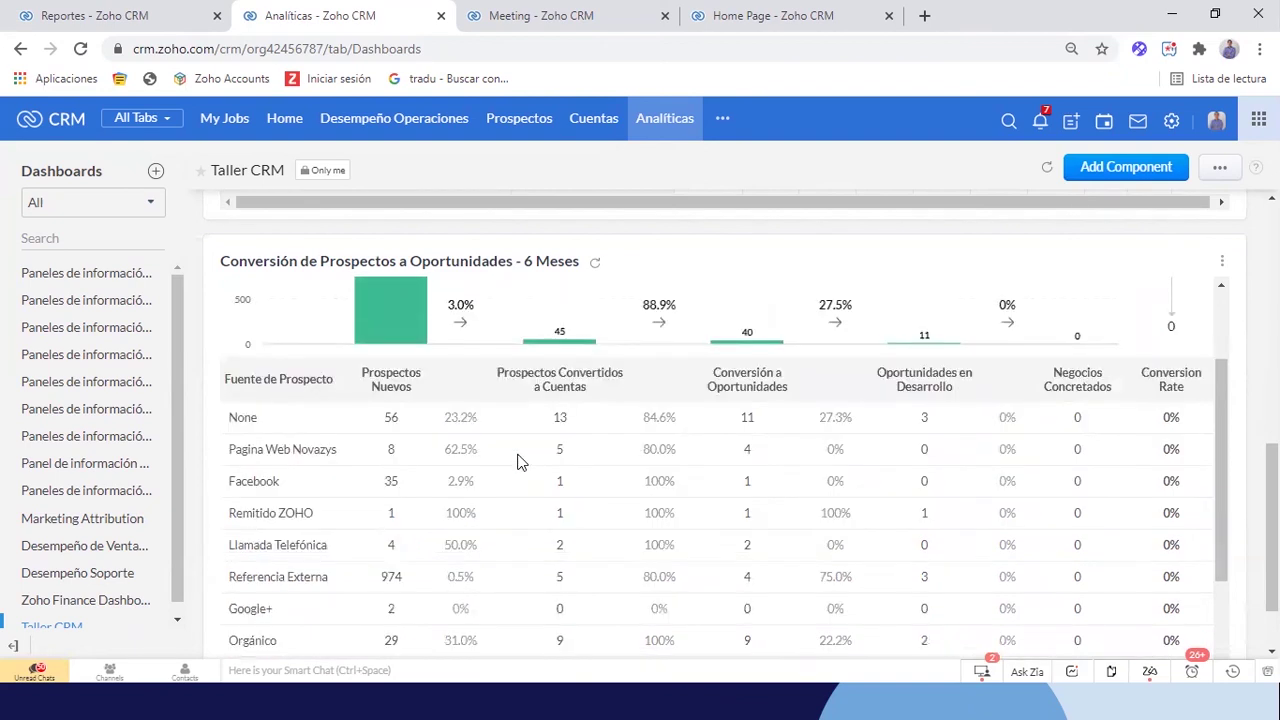
pyautogui.scroll(1, 517, 458)
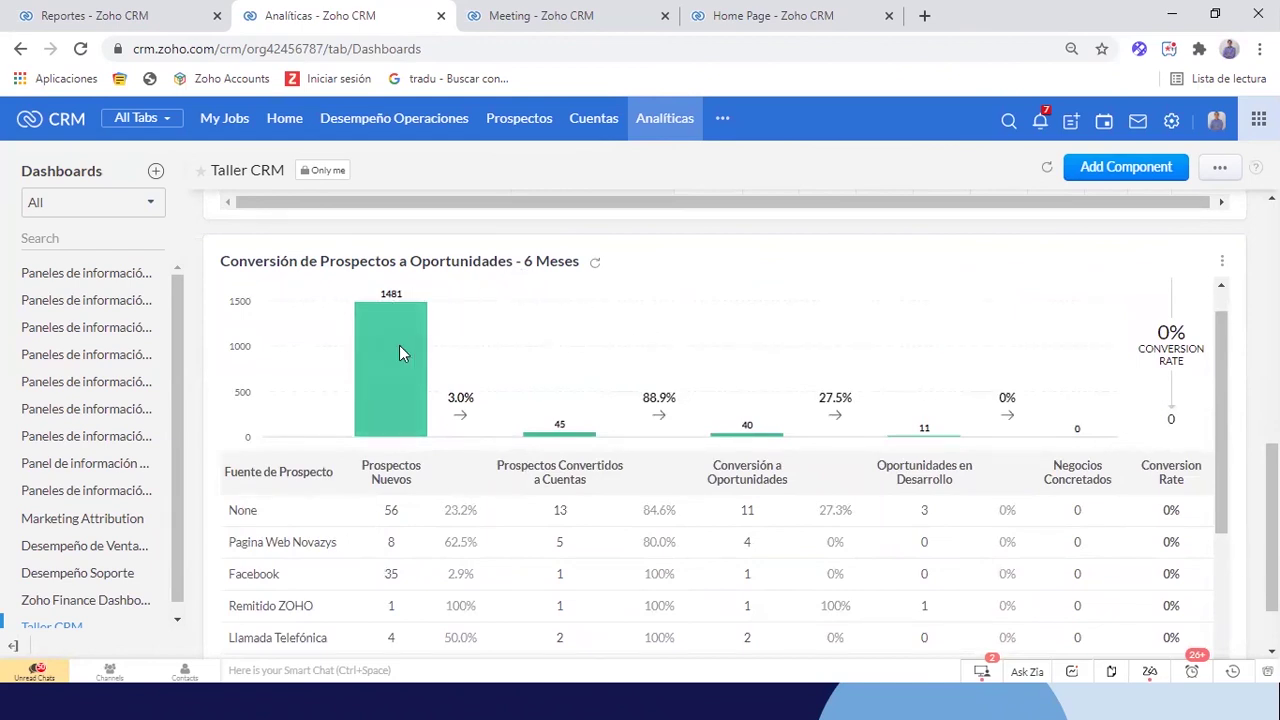
pyautogui.scroll(-2, 394, 466)
pyautogui.scroll(2, 390, 383)
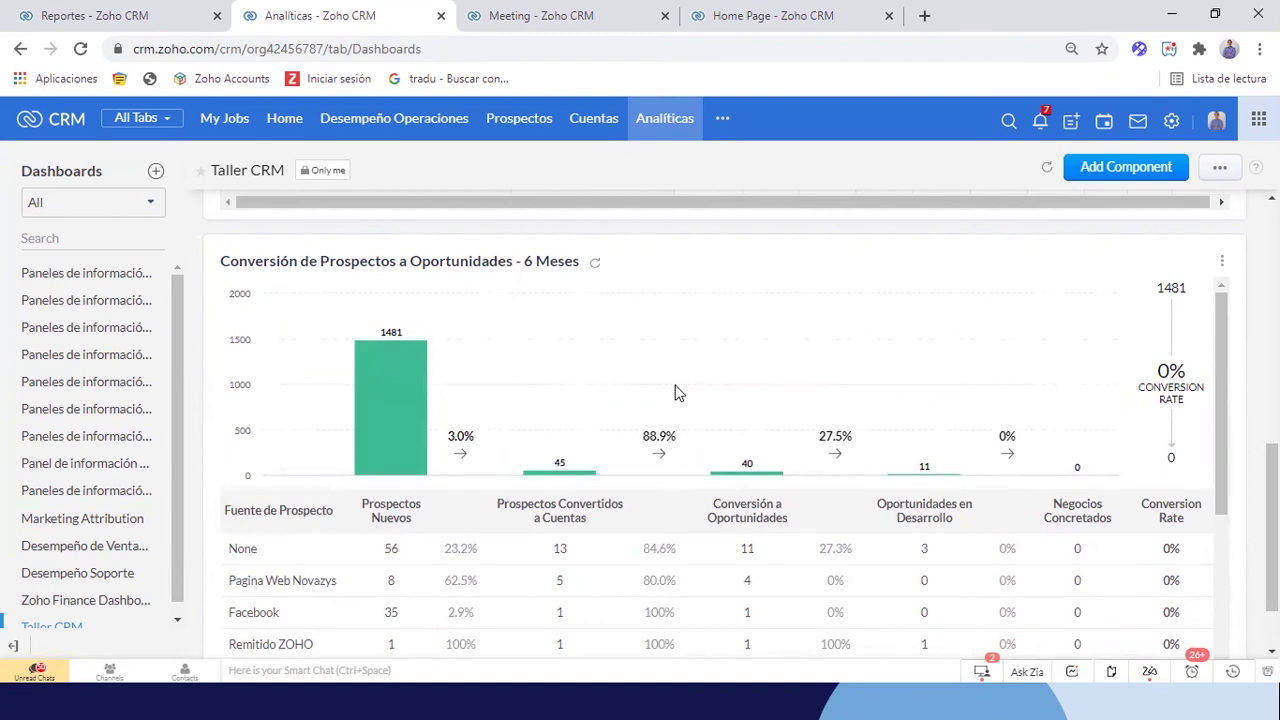
pyautogui.scroll(-1, 981, 472)
pyautogui.scroll(1, 981, 472)
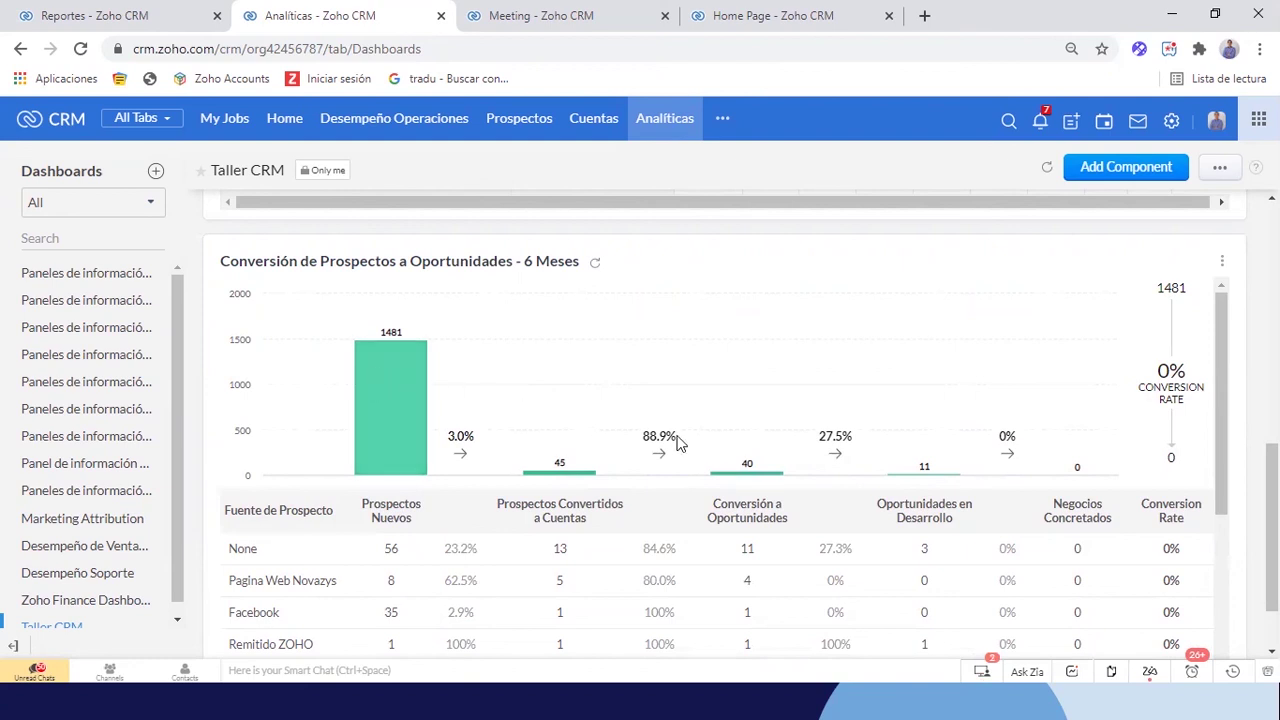
pyautogui.scroll(-1, 945, 495)
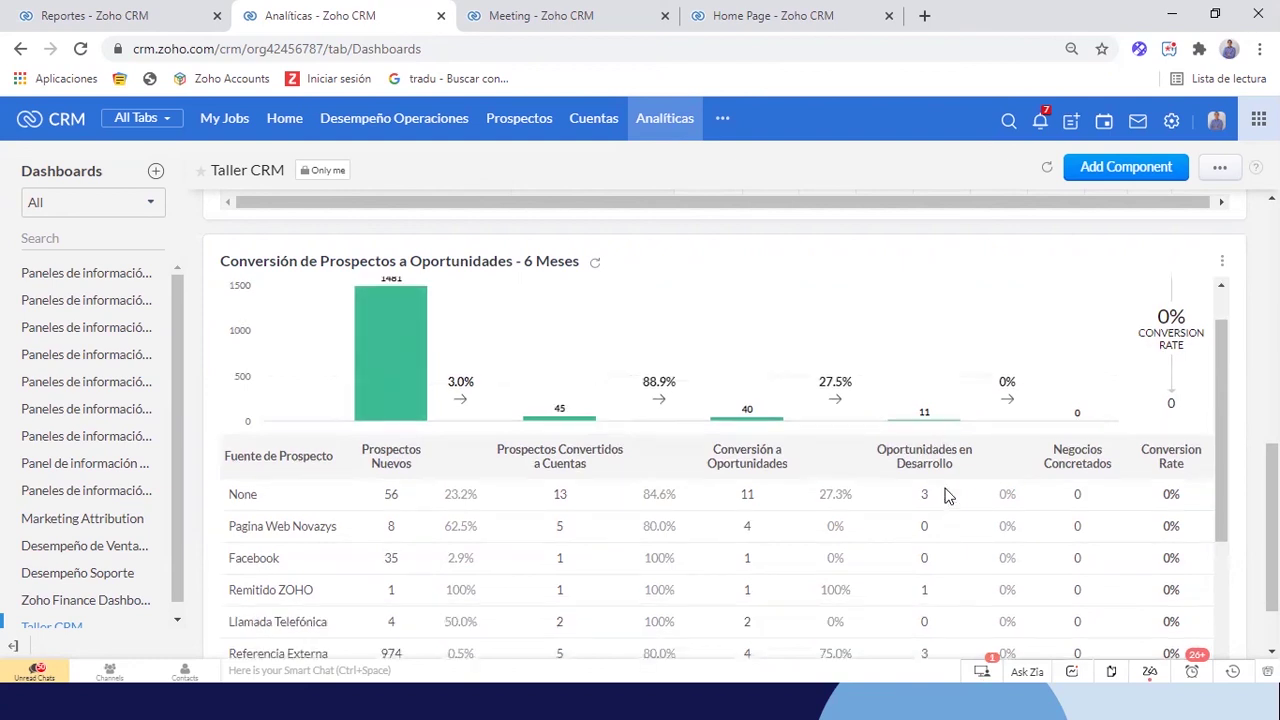
pyautogui.scroll(-3, 945, 495)
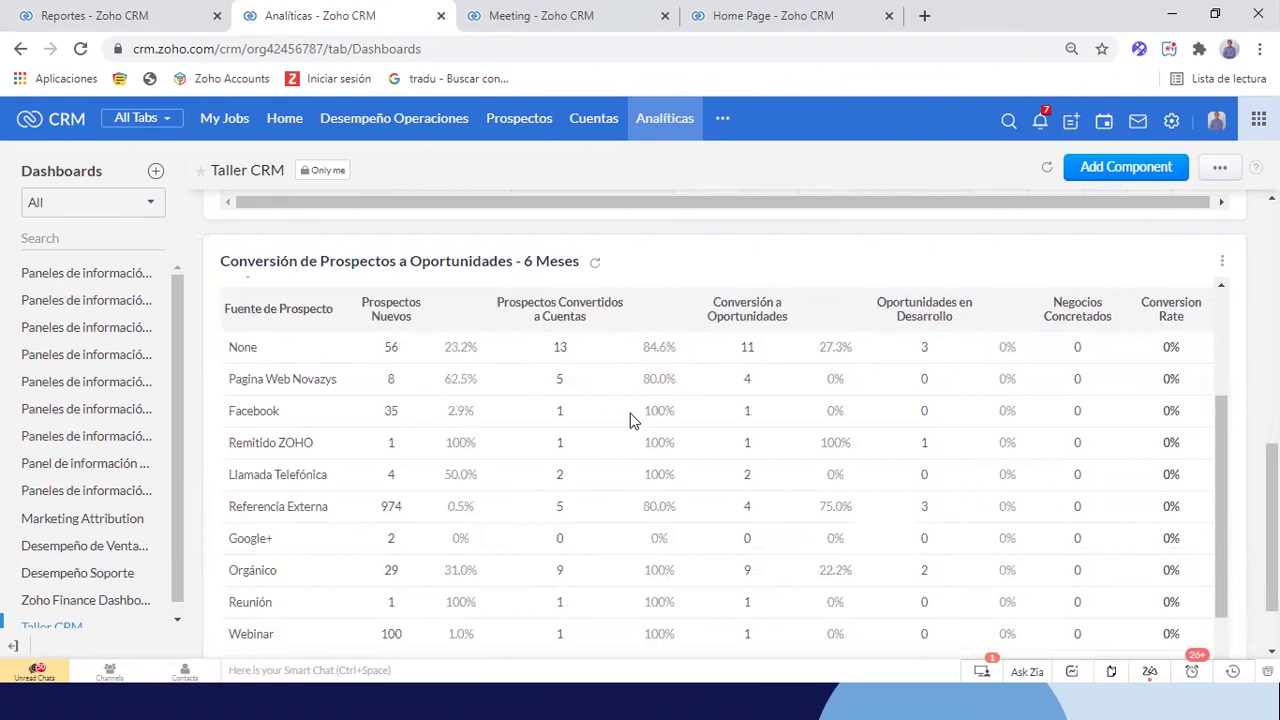
pyautogui.scroll(-5, 626, 422)
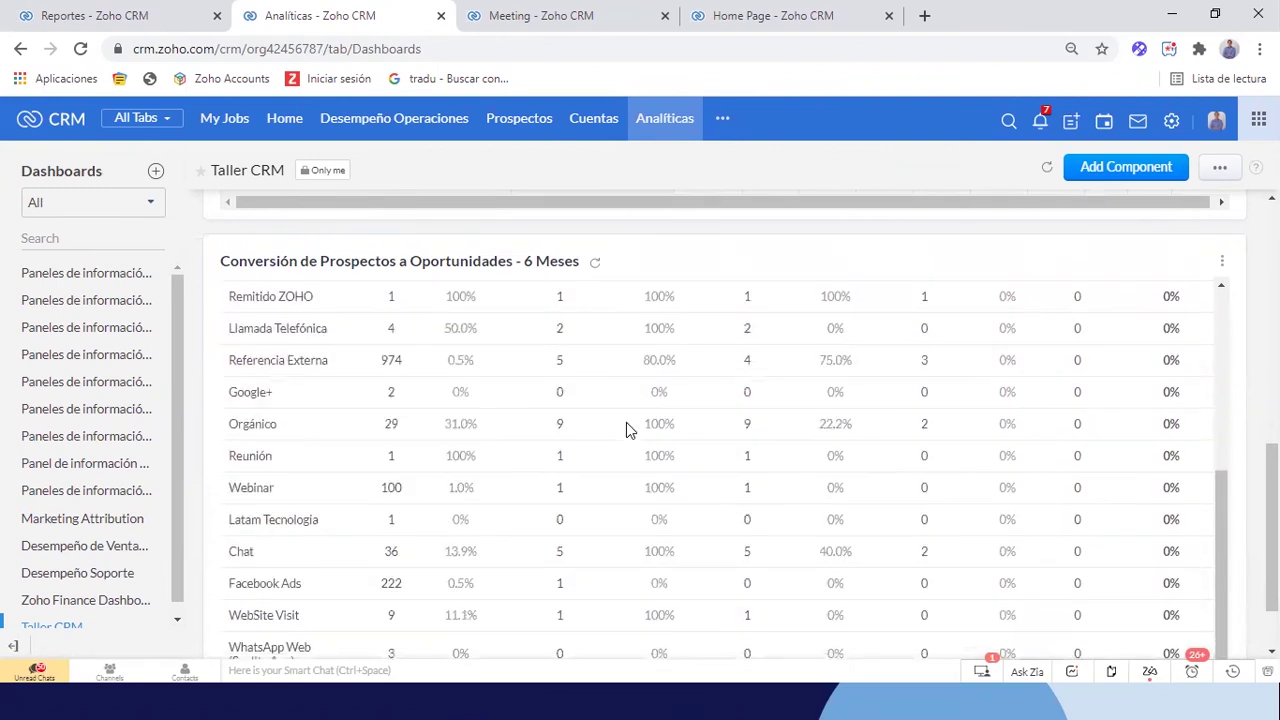
pyautogui.scroll(4, 626, 422)
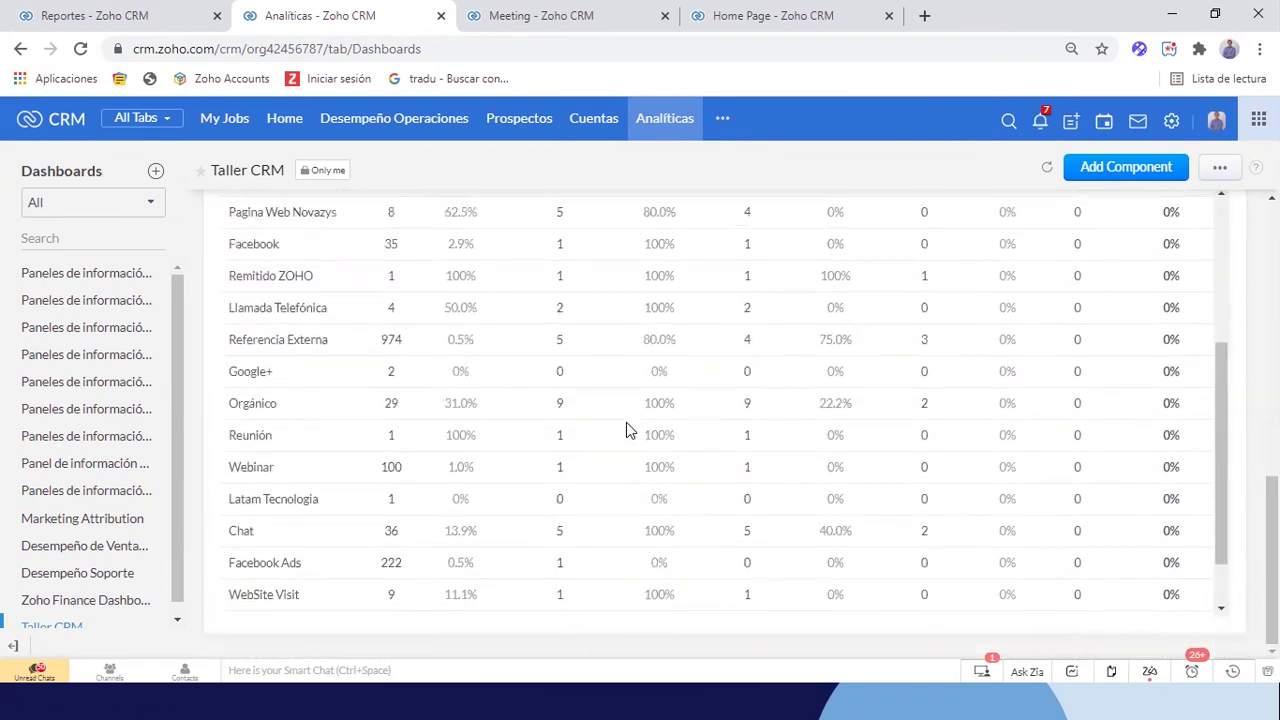
pyautogui.scroll(2, 626, 422)
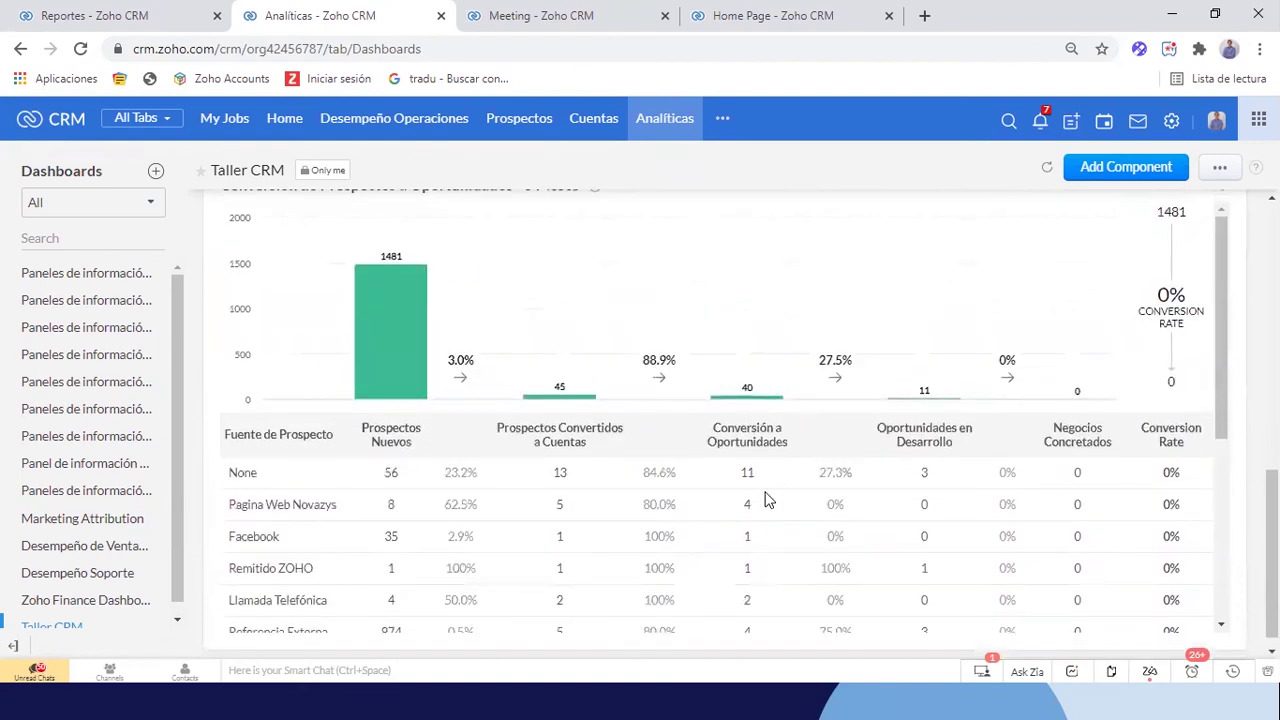
pyautogui.scroll(-1, 765, 500)
pyautogui.scroll(-1, 765, 500)
pyautogui.scroll(2, 825, 402)
# On the Prospecto Analytics dashboard, add a component and choose the KPI type
pyautogui.hotkey('alt', 'Tab')
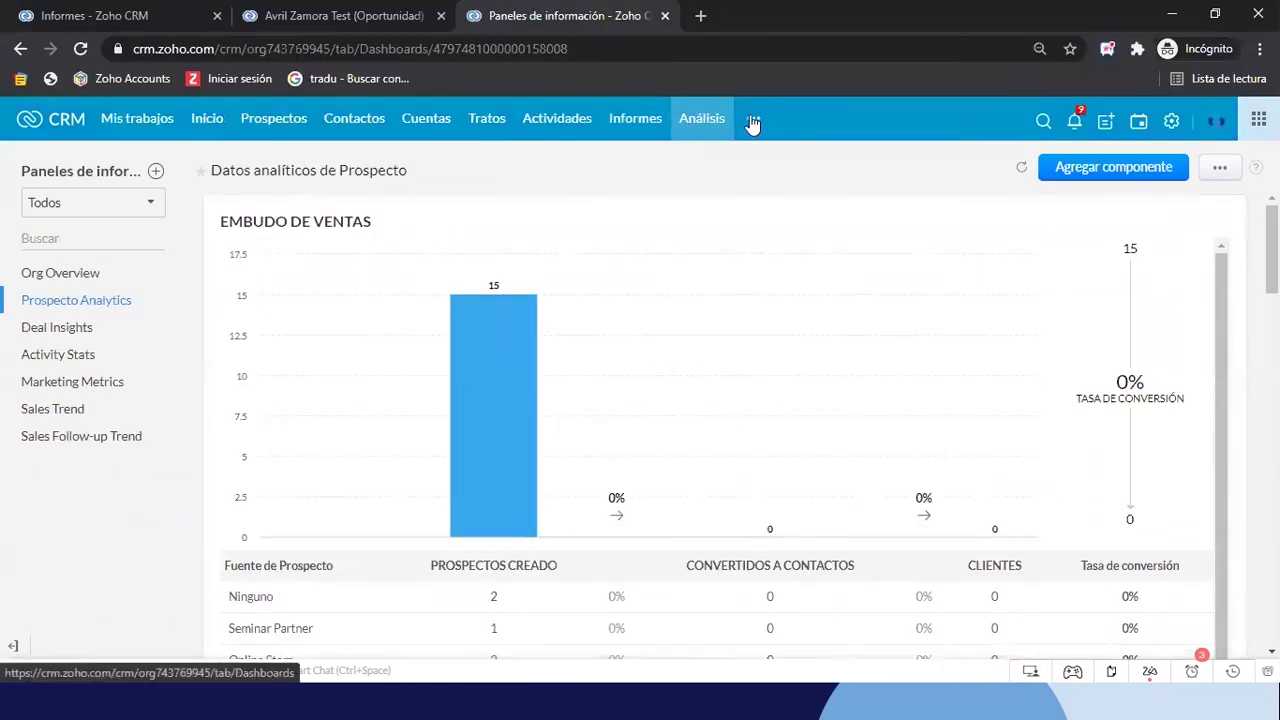
pyautogui.click(1089, 168)
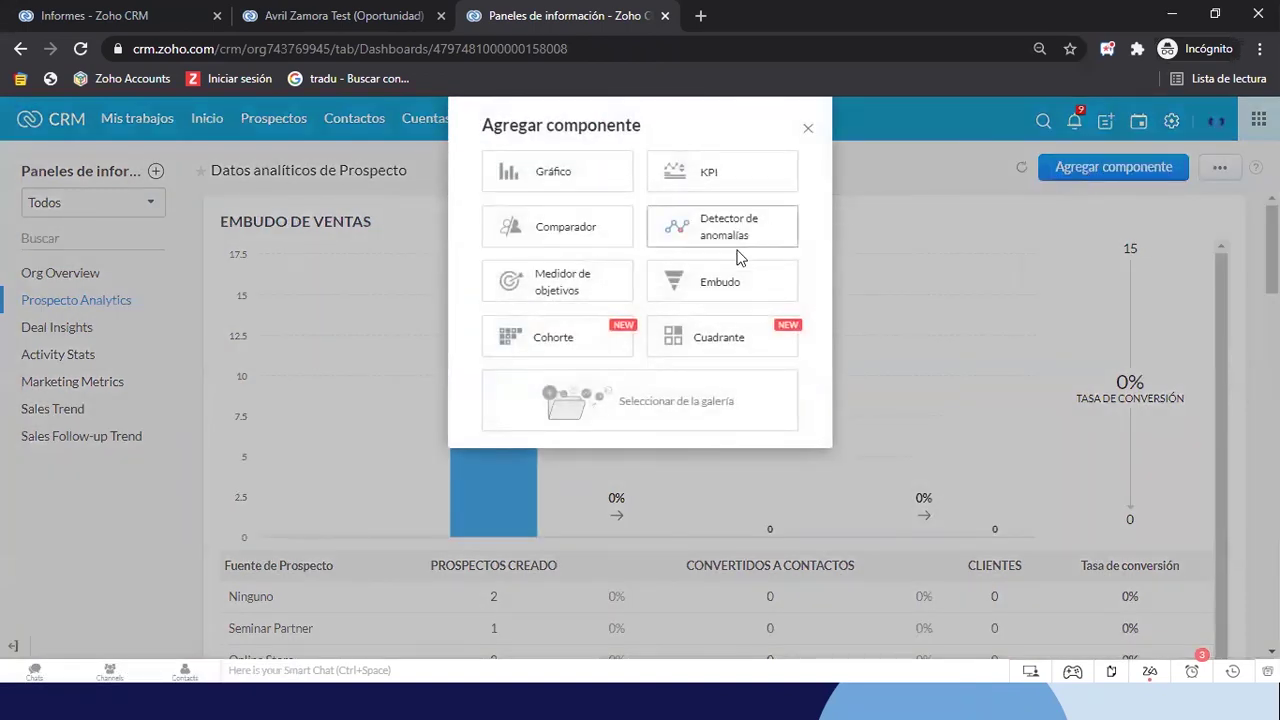
pyautogui.click(712, 192)
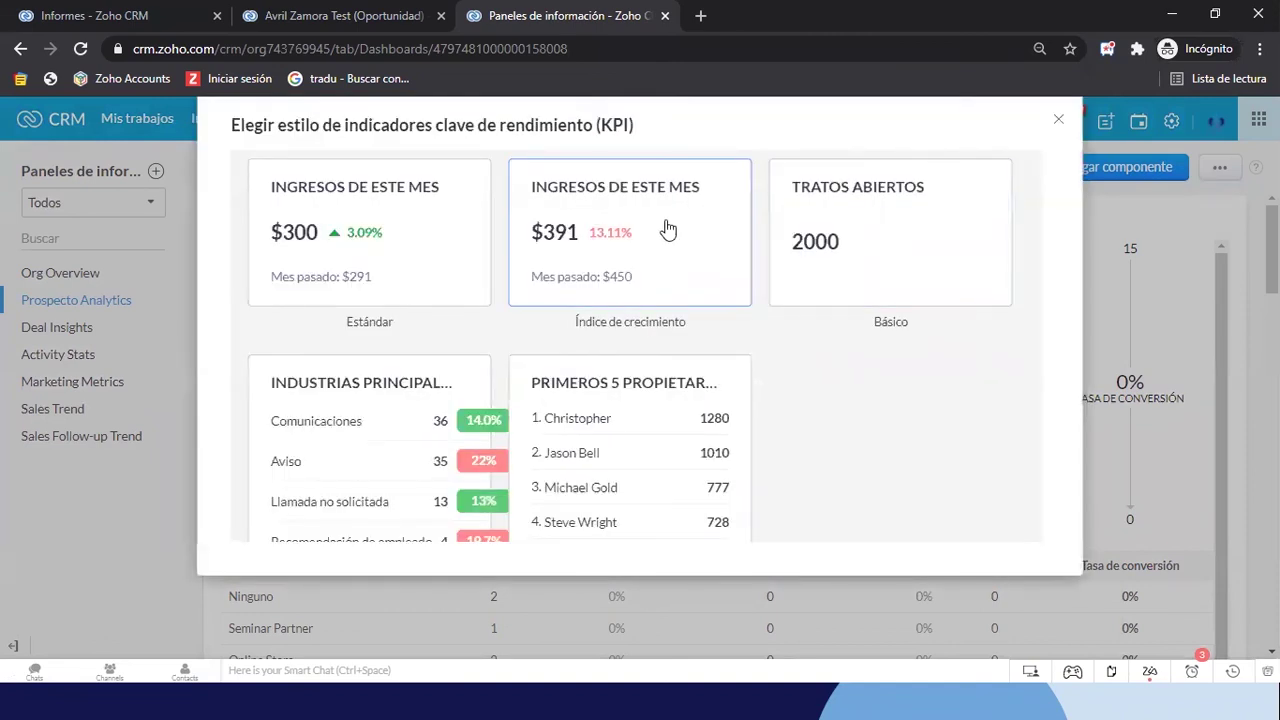
pyautogui.scroll(-2, 623, 366)
pyautogui.scroll(2, 623, 366)
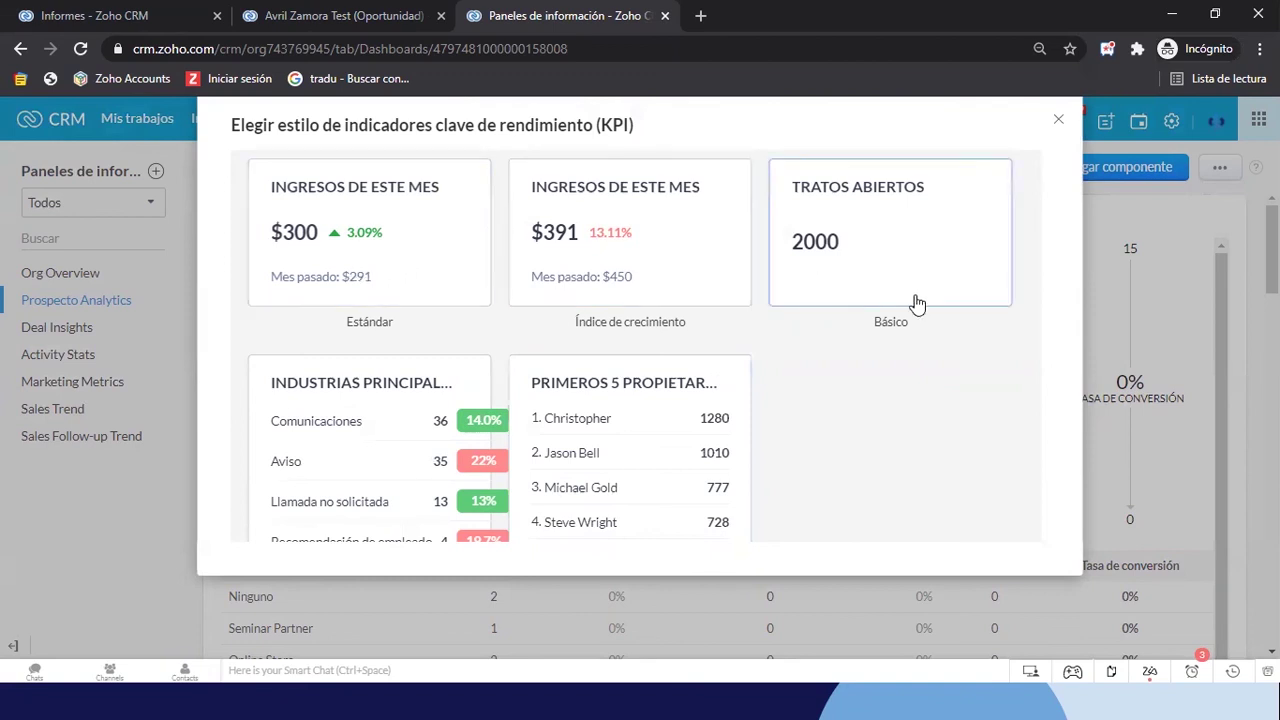
# Start a standard KPI named 'Negocios Cerrados' based on the Tratos module
pyautogui.click(330, 237)
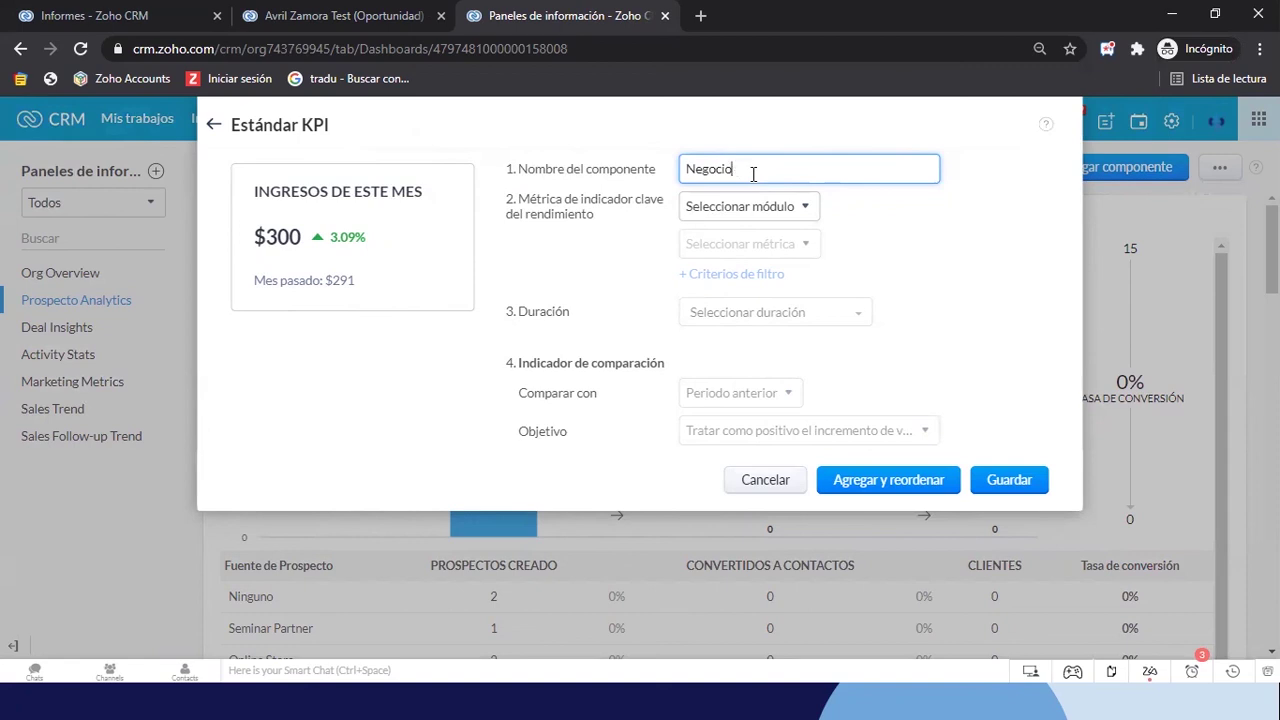
pyautogui.write('Negocios En')
pyautogui.write('rrados')
pyautogui.click(776, 208)
pyautogui.write('opo')
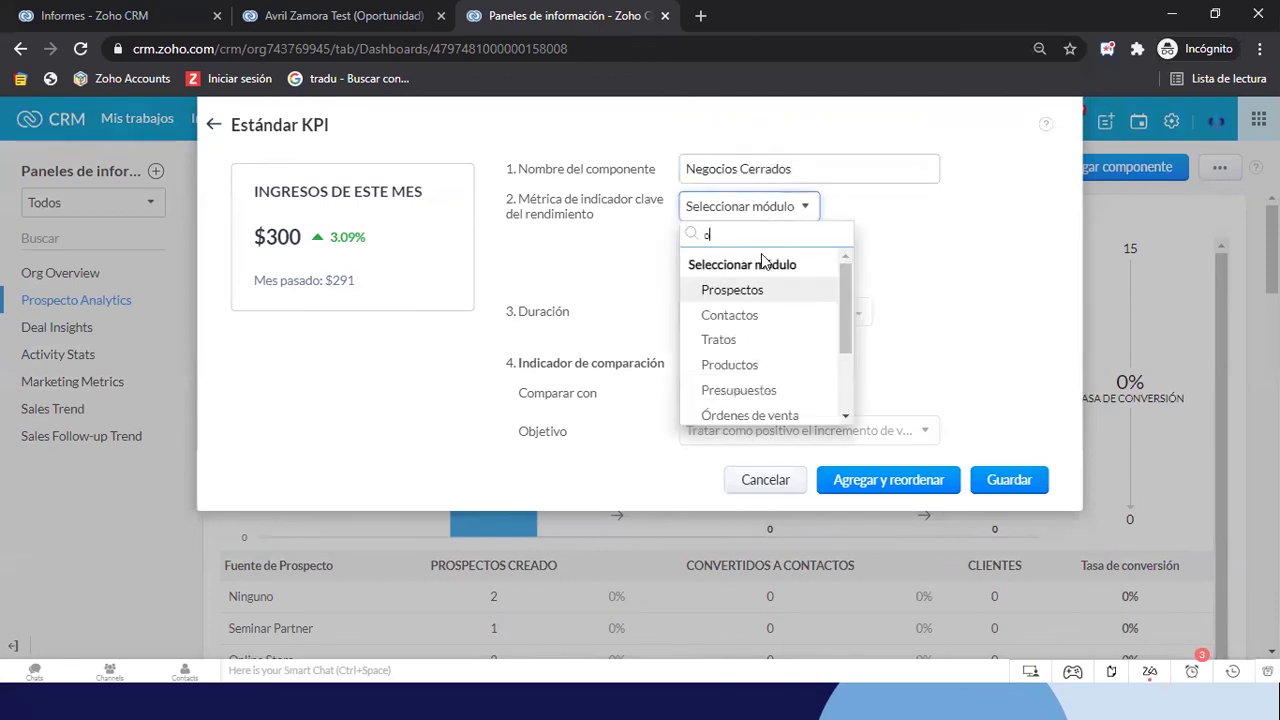
pyautogui.press('BackSpace')
pyautogui.press('BackSpace')
pyautogui.press('BackSpace')
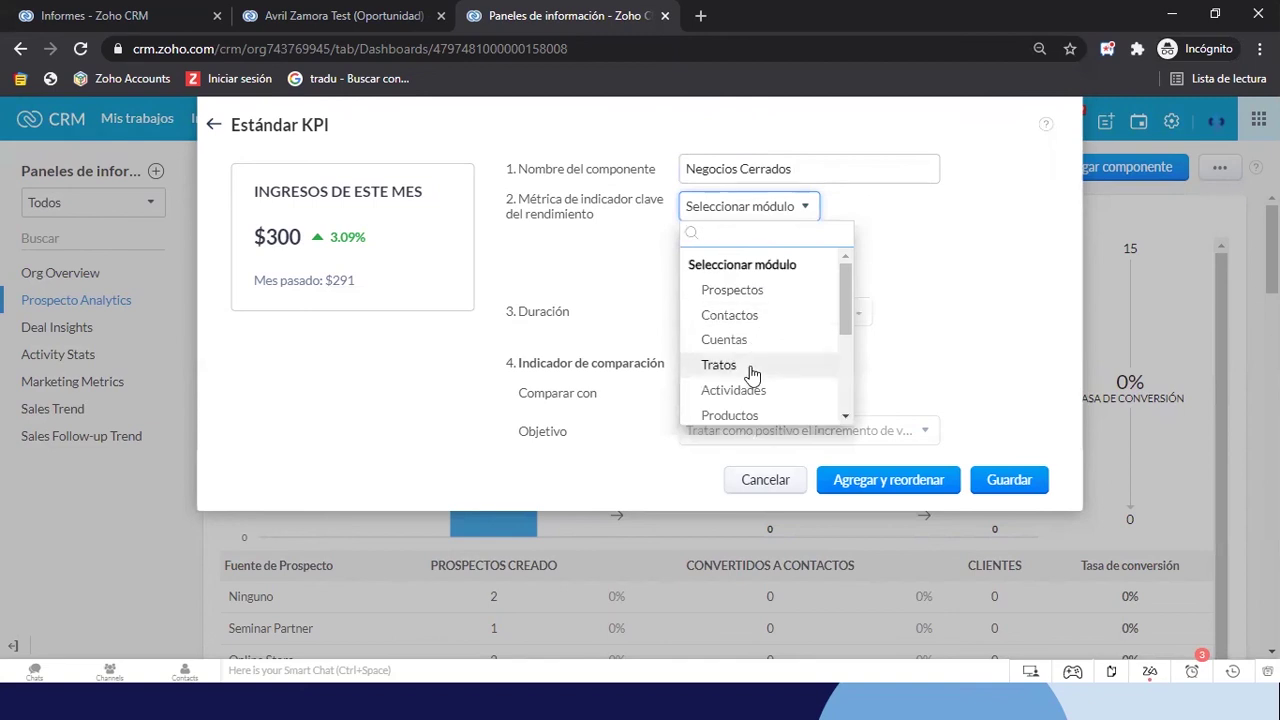
pyautogui.click(719, 365)
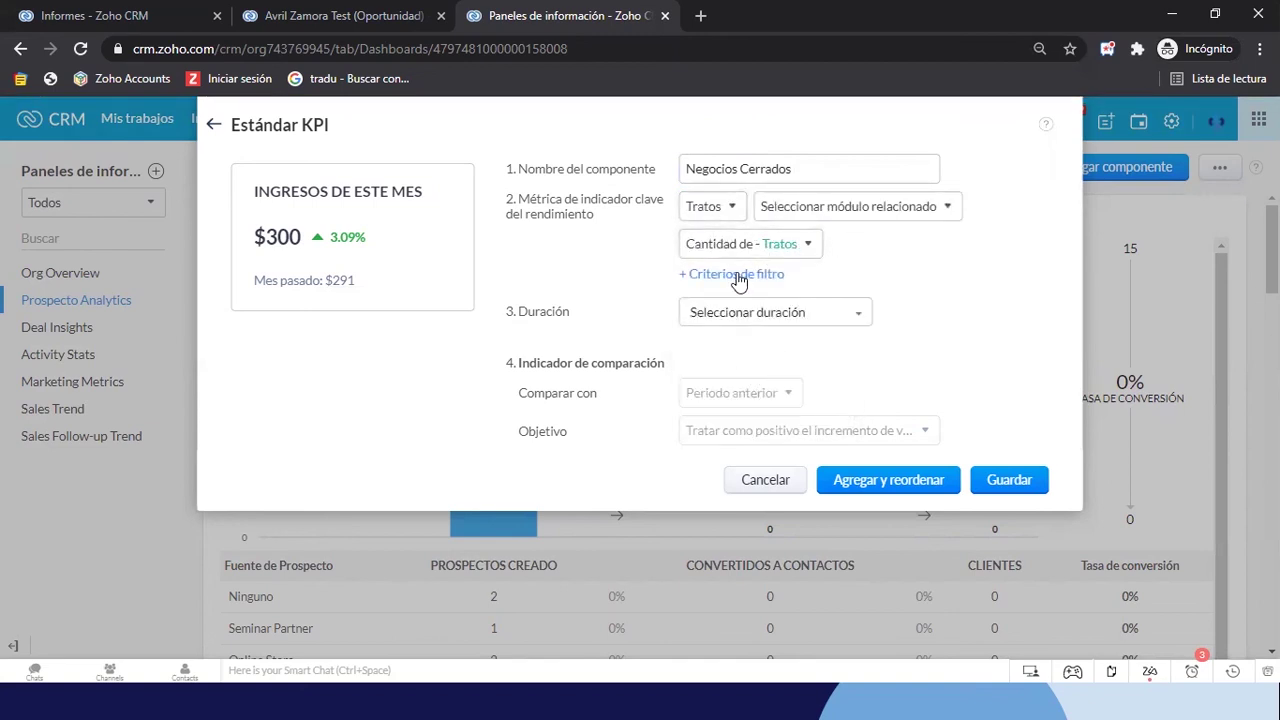
# Add a filter so Fase es Cerrada Ganada
pyautogui.click(738, 274)
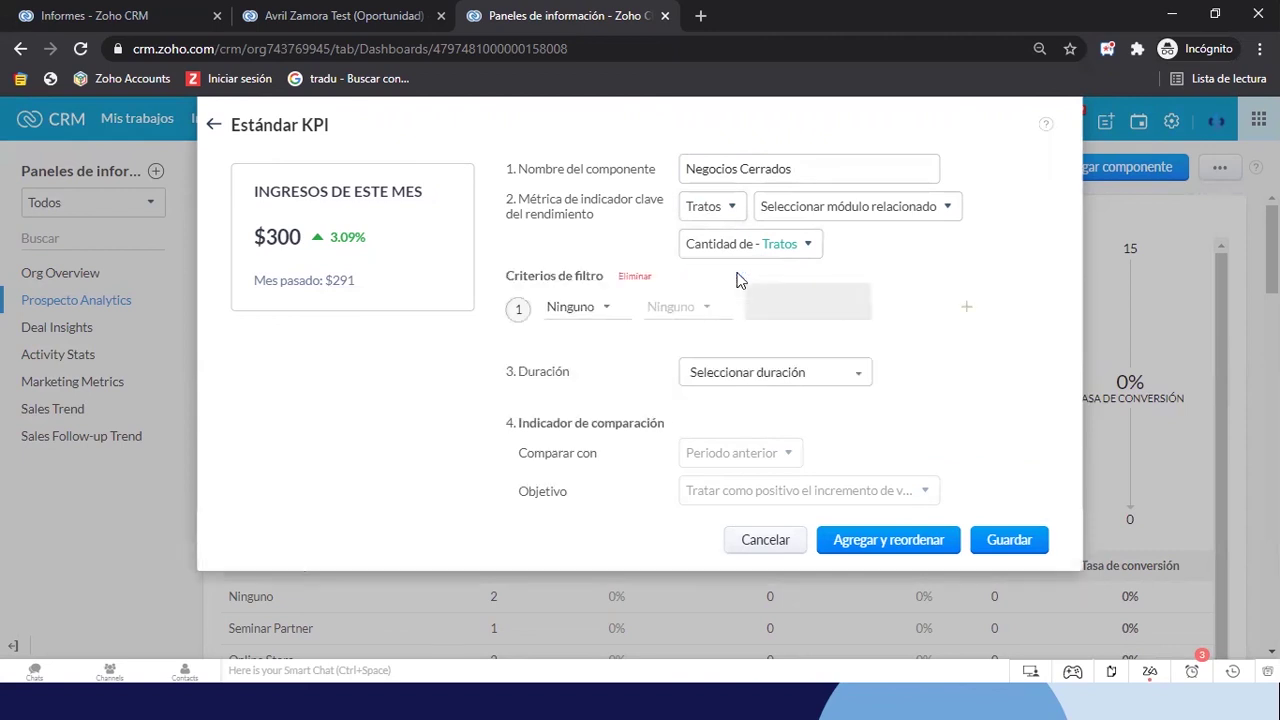
pyautogui.click(572, 307)
pyautogui.write('fas')
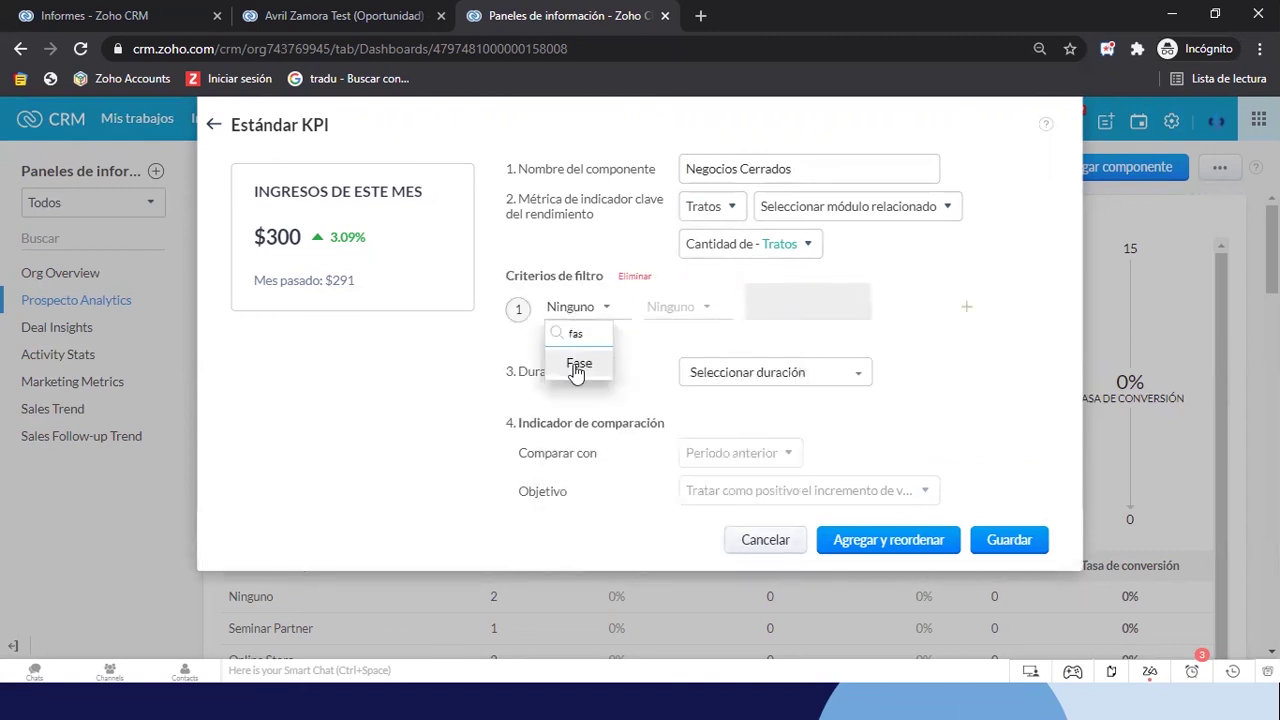
pyautogui.click(580, 364)
pyautogui.click(672, 307)
pyautogui.click(664, 388)
pyautogui.click(720, 299)
pyautogui.scroll(-1, 749, 452)
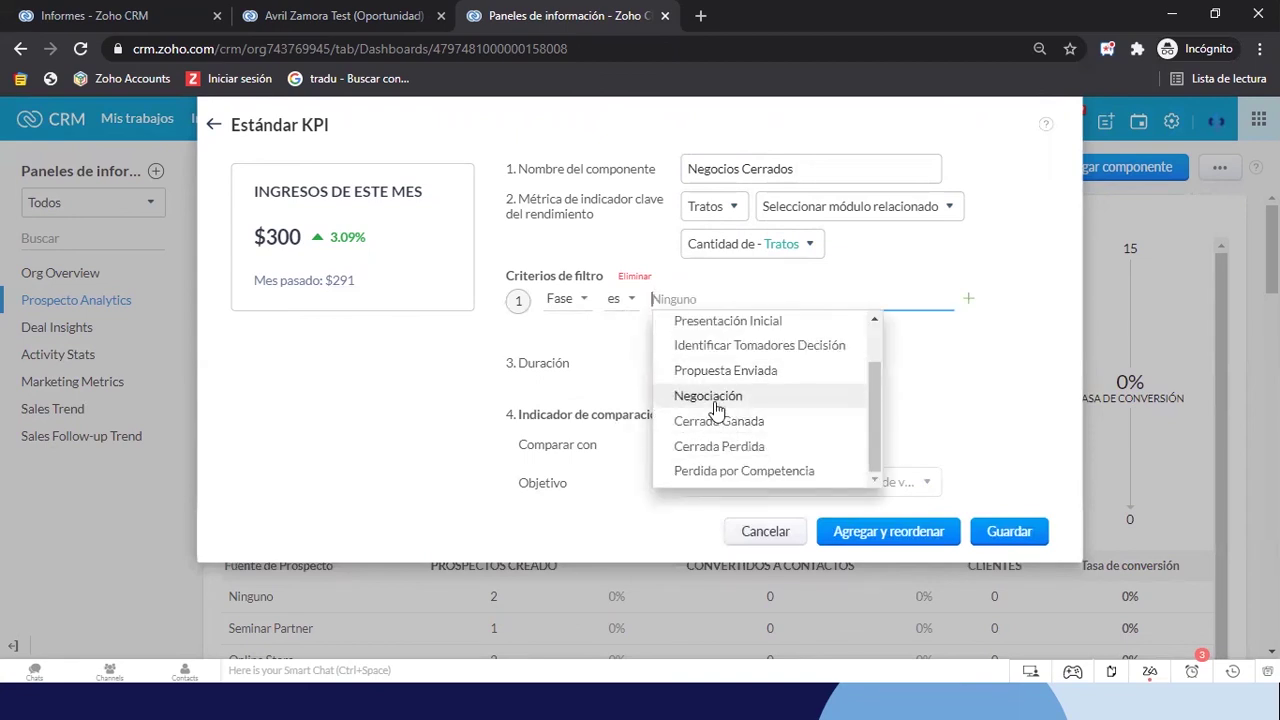
pyautogui.click(749, 420)
pyautogui.click(1022, 272)
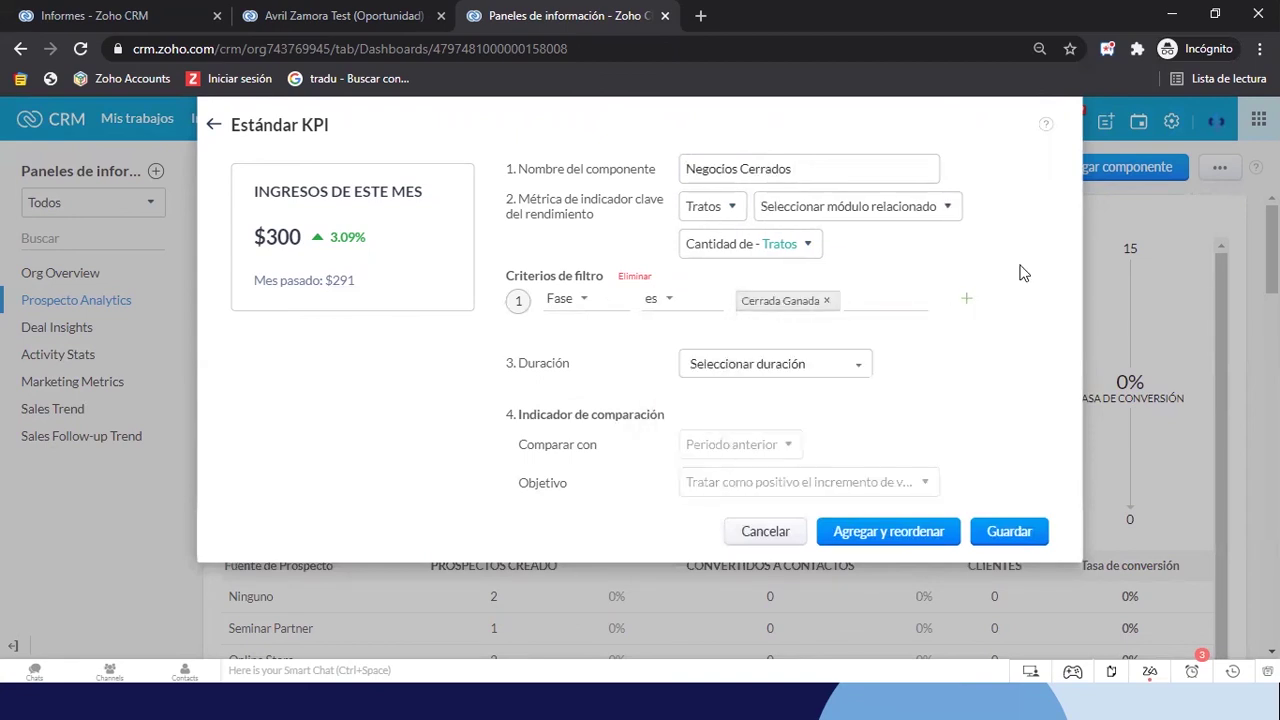
# Limit the duration to Fecha de cierre this month and save the KPI card
pyautogui.click(718, 364)
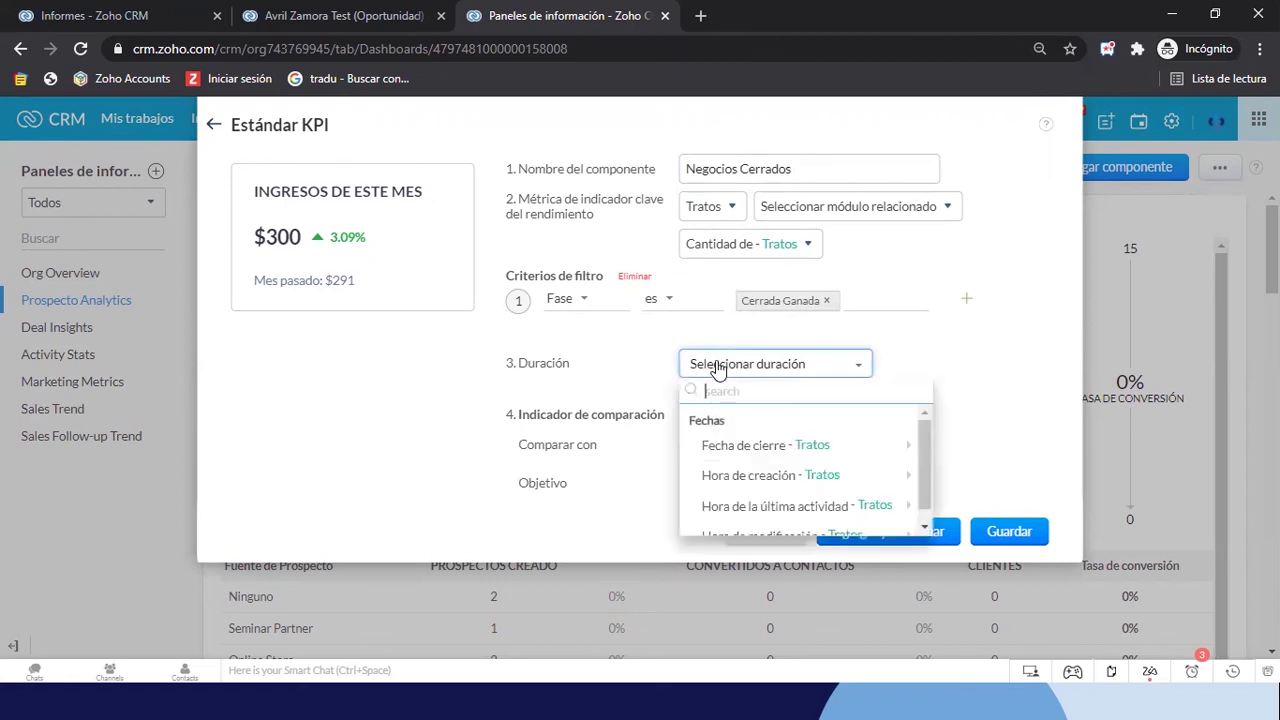
pyautogui.moveTo(760, 446)
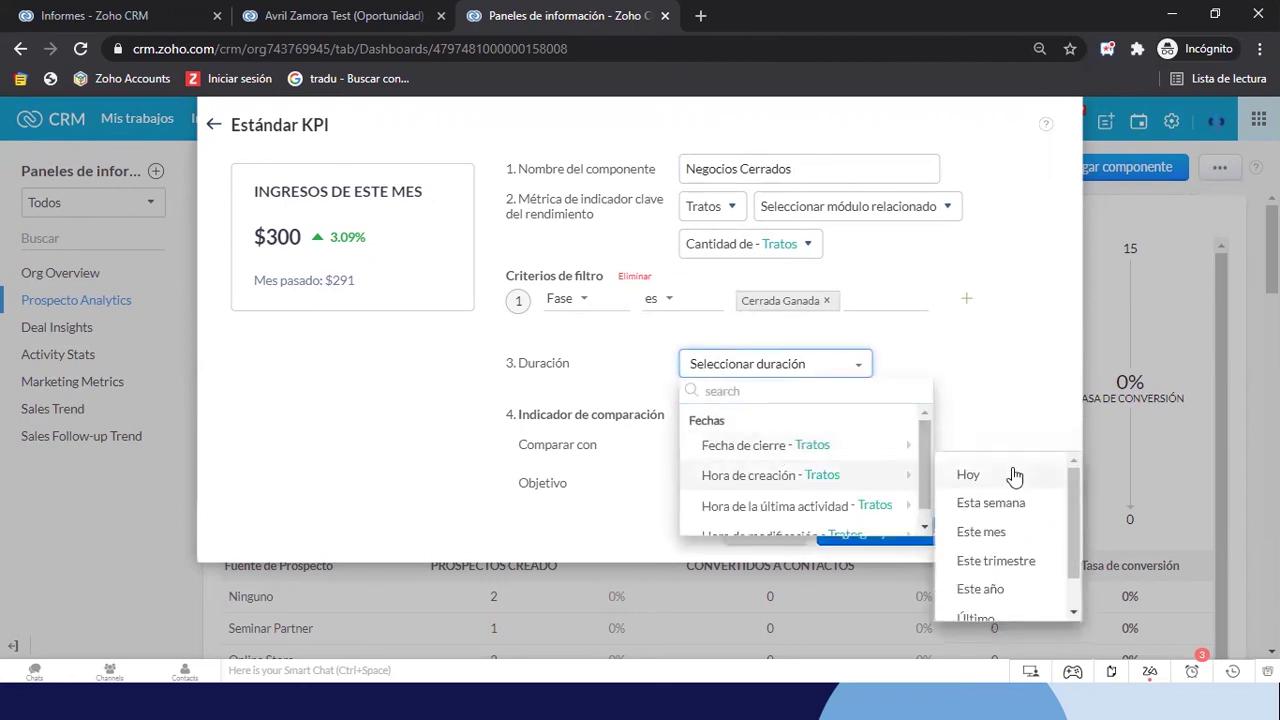
pyautogui.click(962, 501)
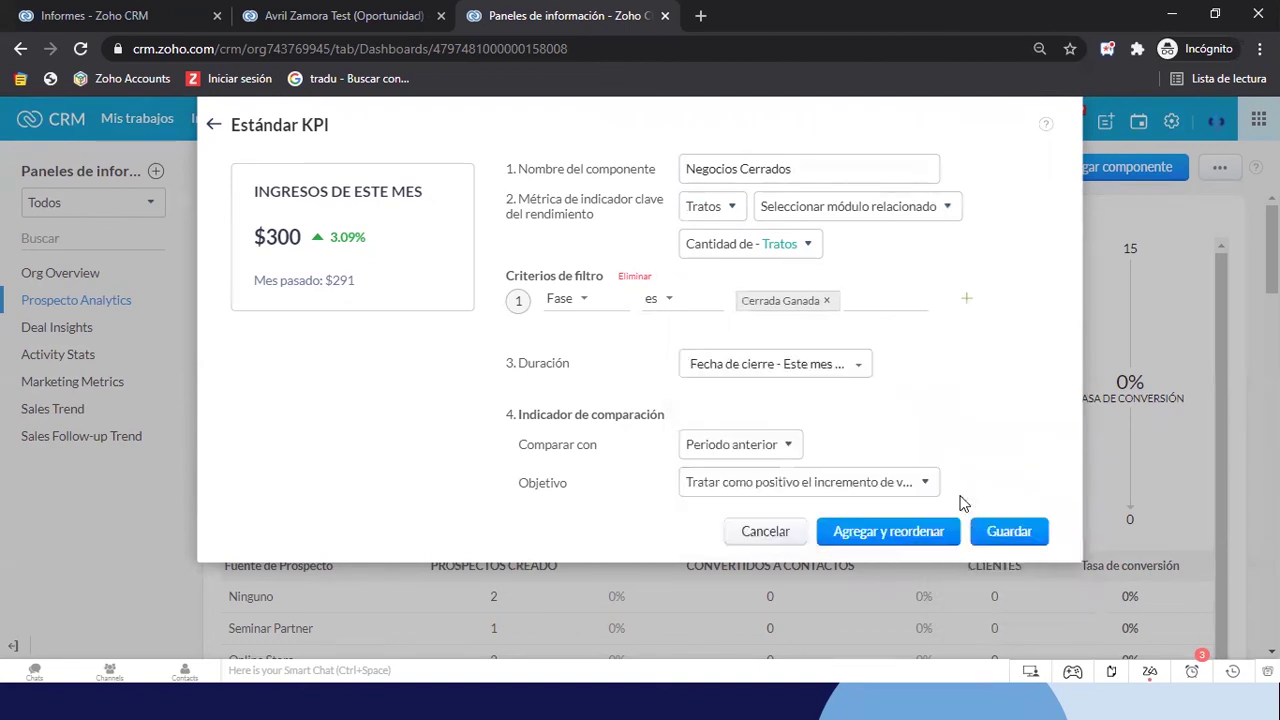
pyautogui.click(1022, 535)
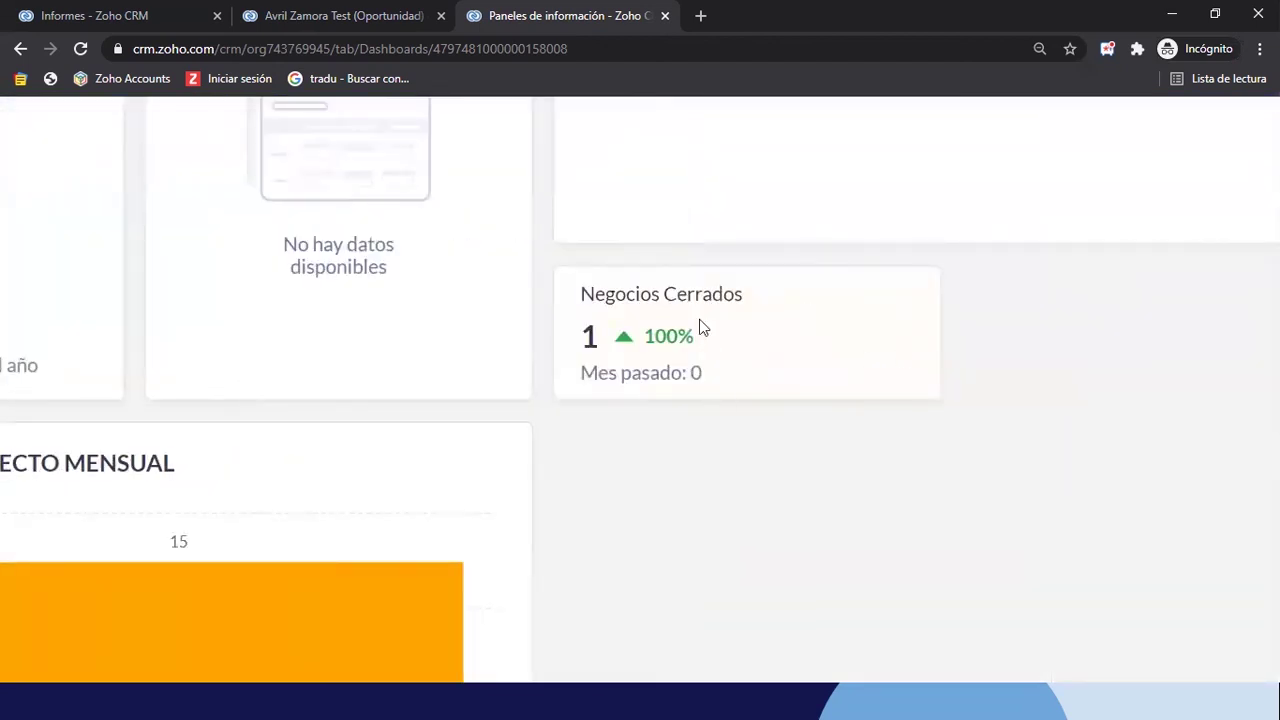
# In the other window, add a standard KPI 'Nuevos Negocios Mes Actual' based on Oportunidades
pyautogui.hotkey('alt', 'Tab')
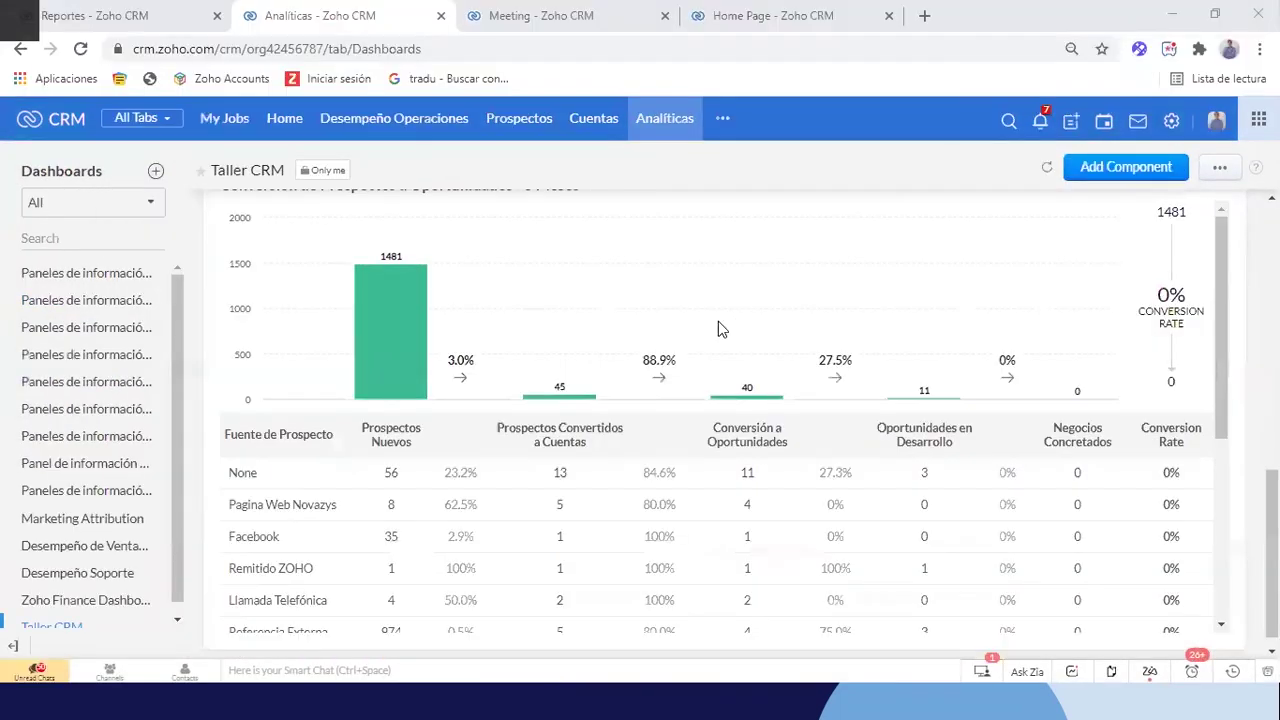
pyautogui.click(1113, 172)
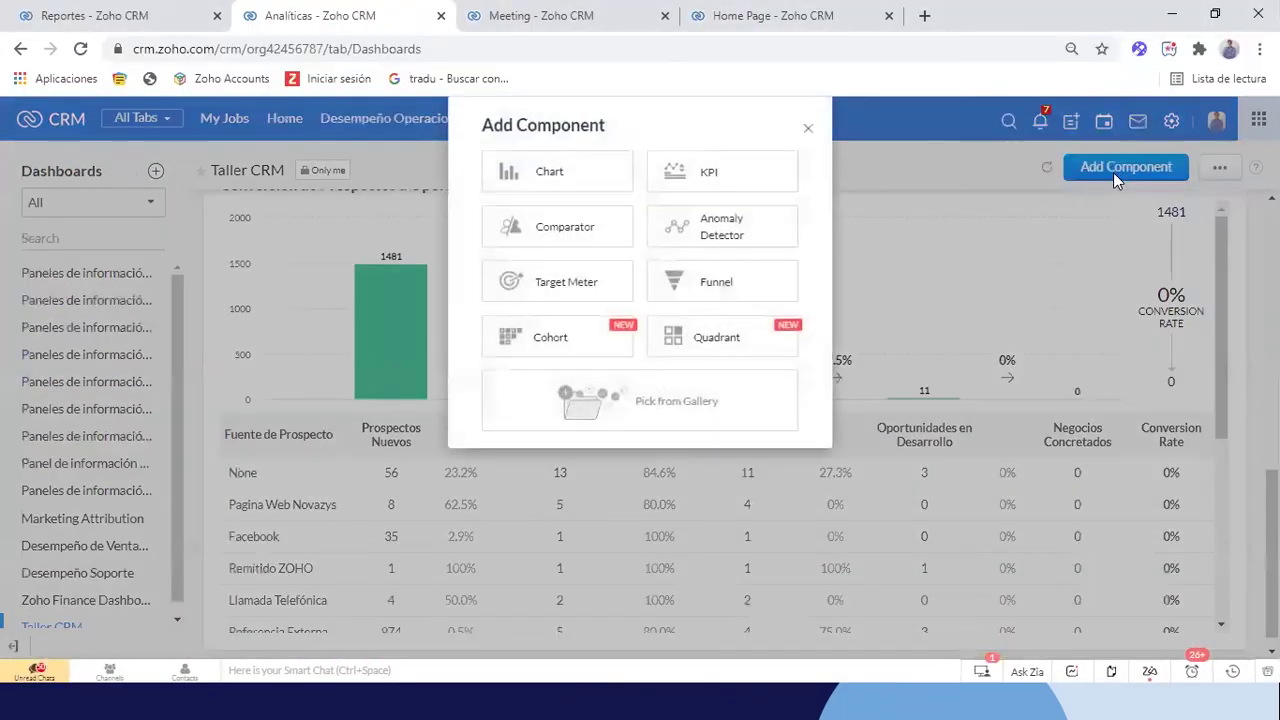
pyautogui.click(689, 184)
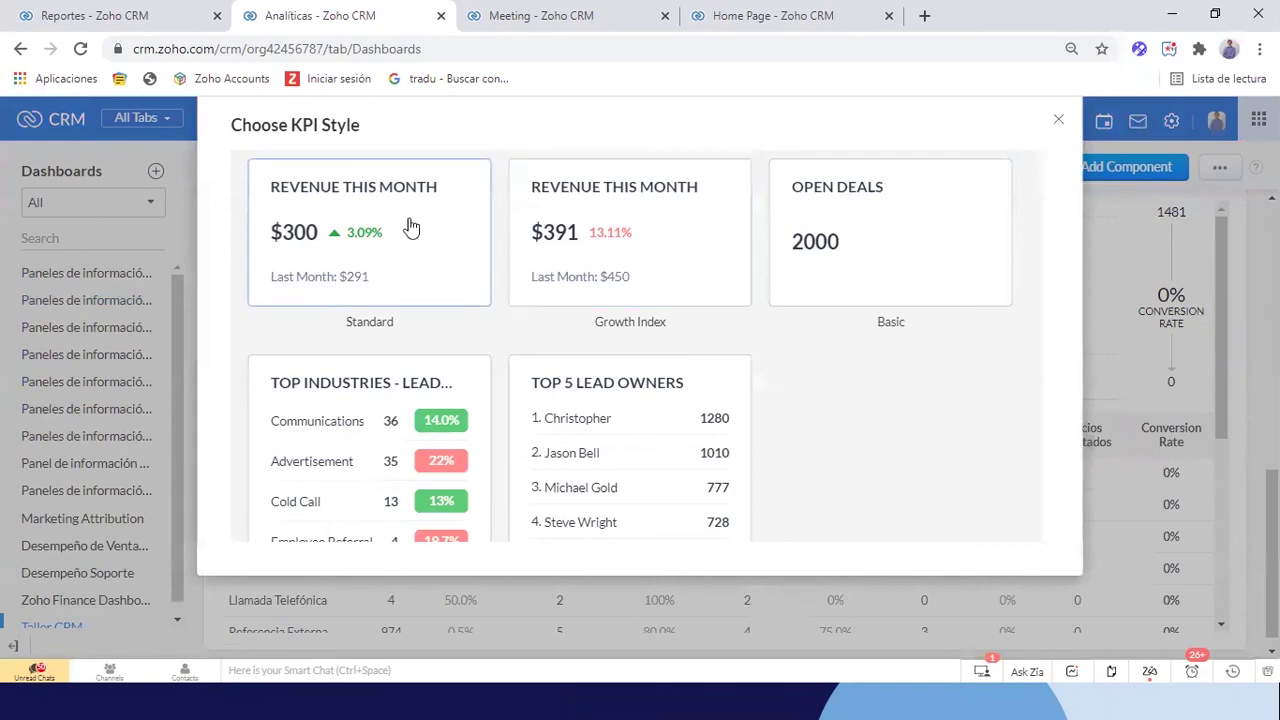
pyautogui.click(425, 259)
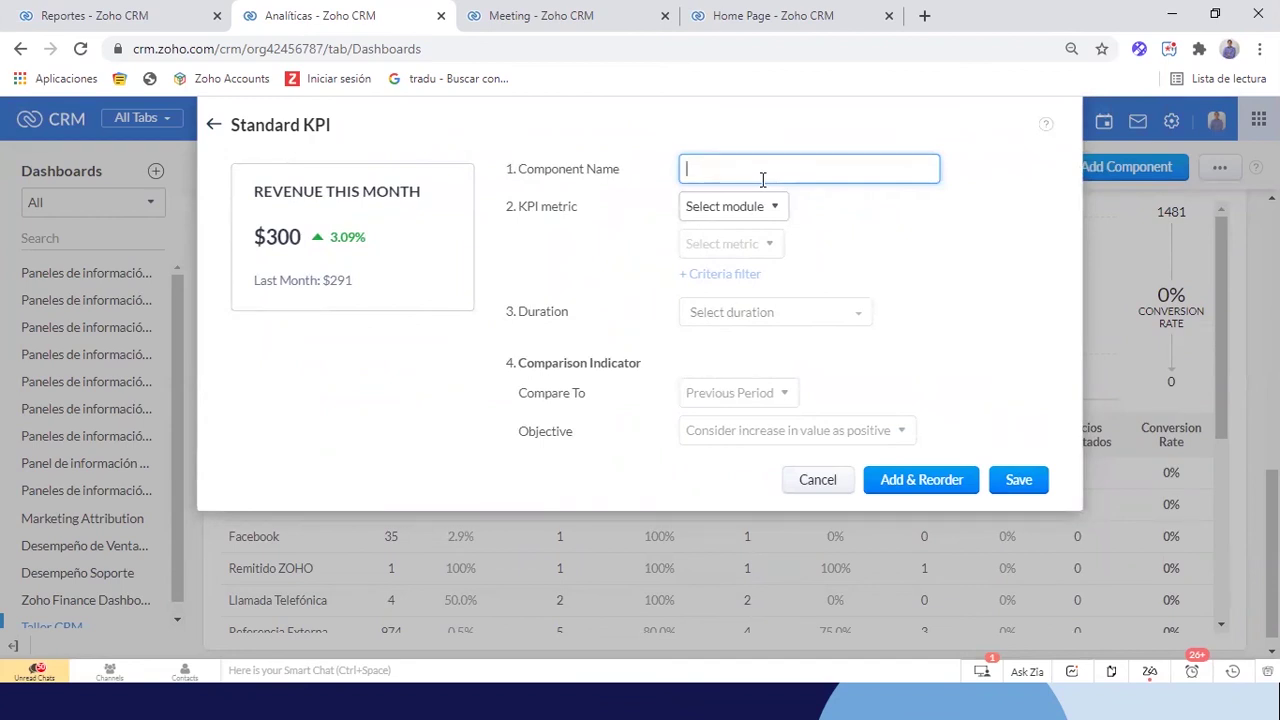
pyautogui.write('Nuevos Negocios Mes Actual')
pyautogui.click(733, 208)
pyautogui.click(735, 368)
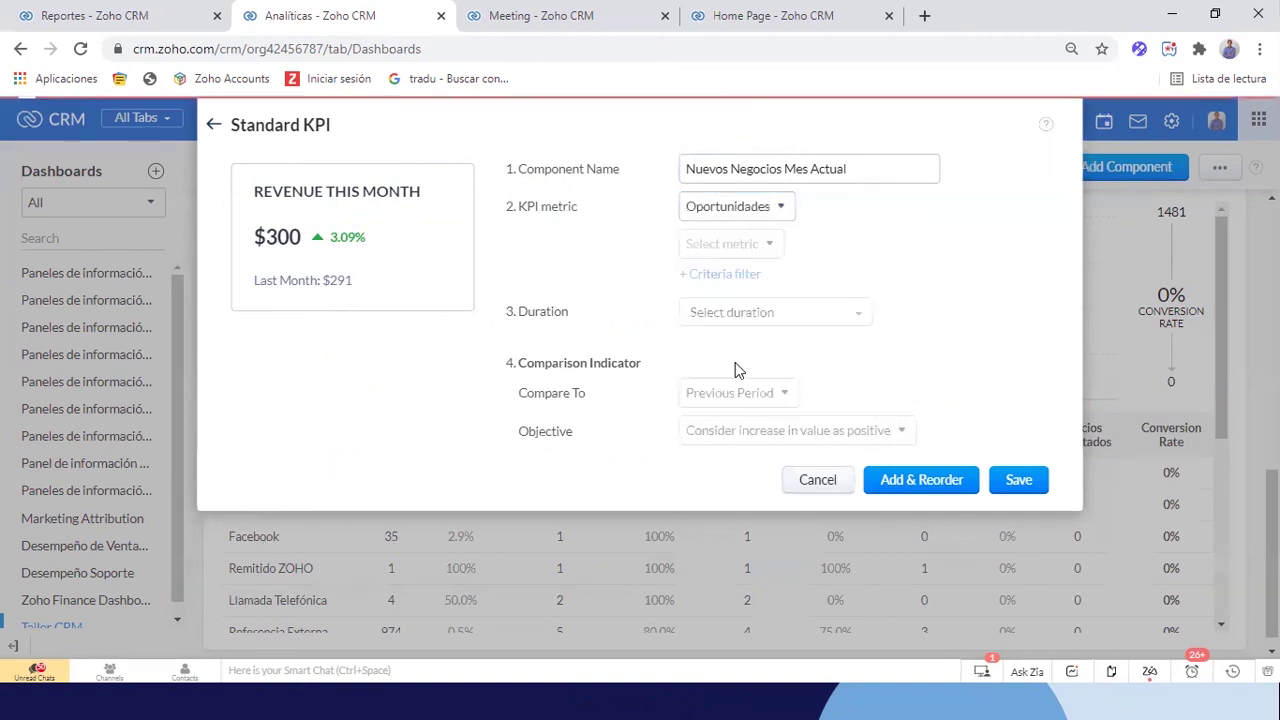
# Count Oportunidades records with Hora de creación this month, then save the KPI card
pyautogui.click(705, 250)
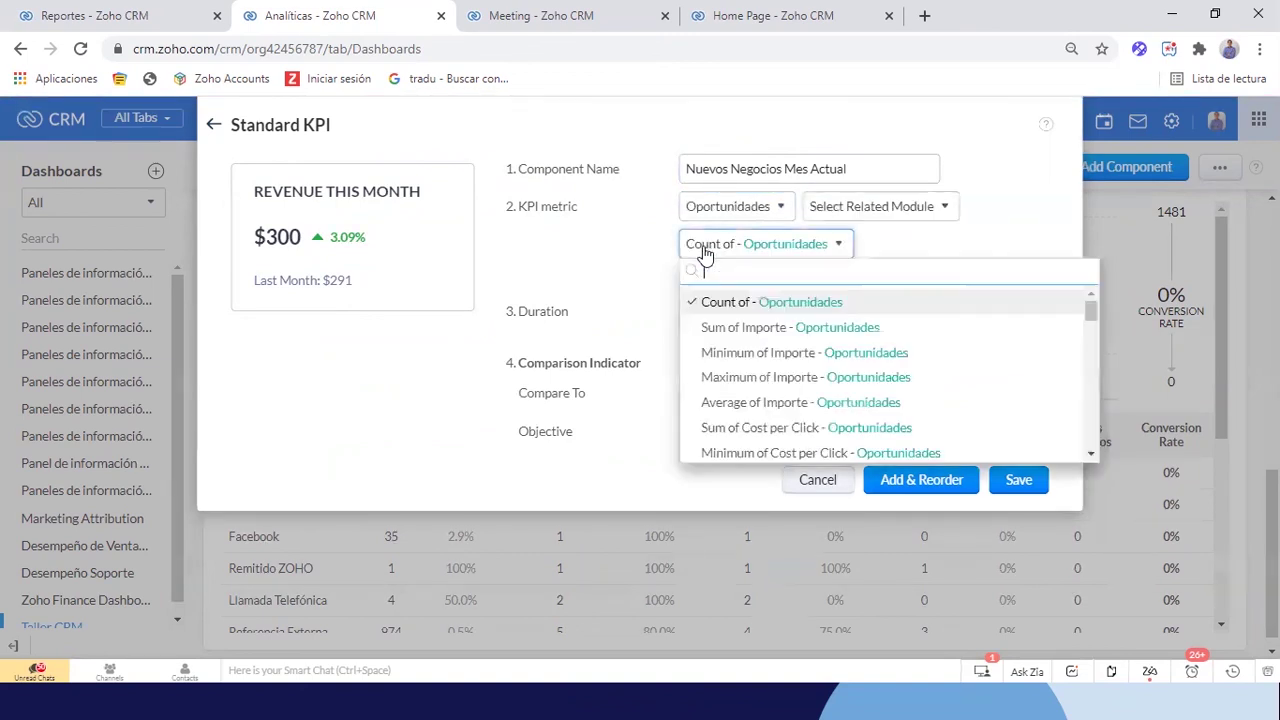
pyautogui.click(1050, 248)
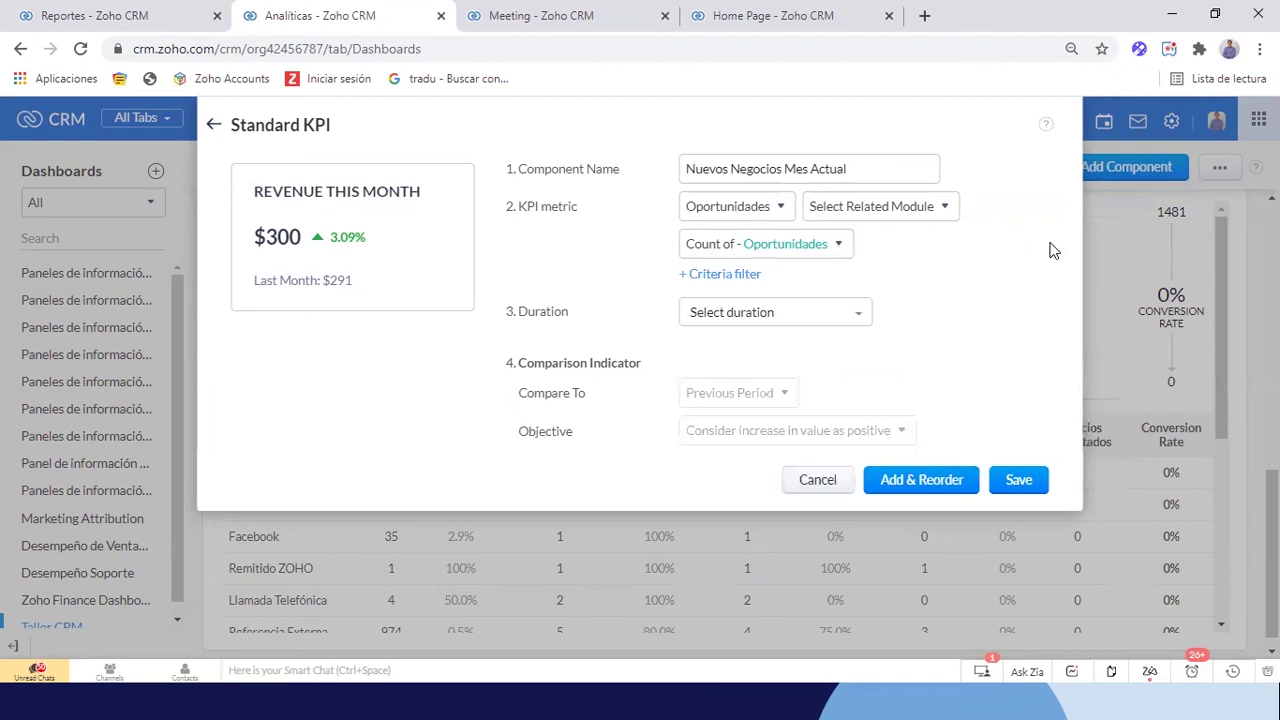
pyautogui.click(727, 318)
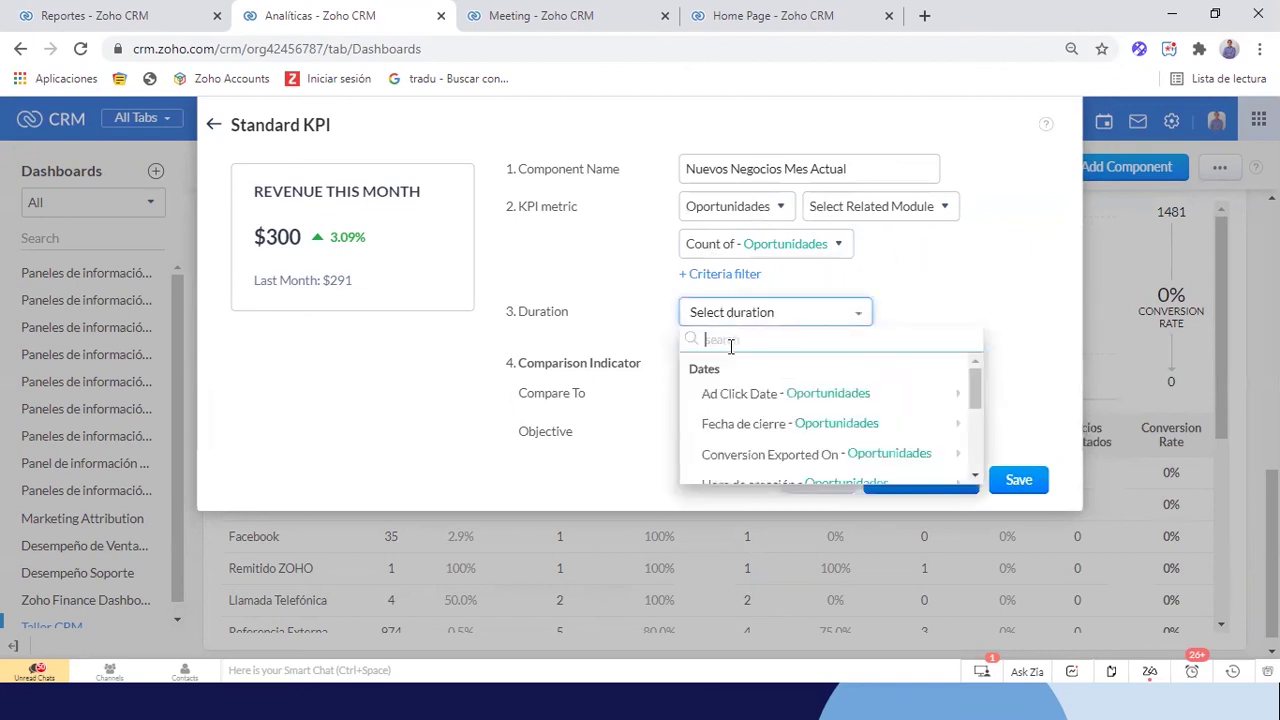
pyautogui.moveTo(758, 397)
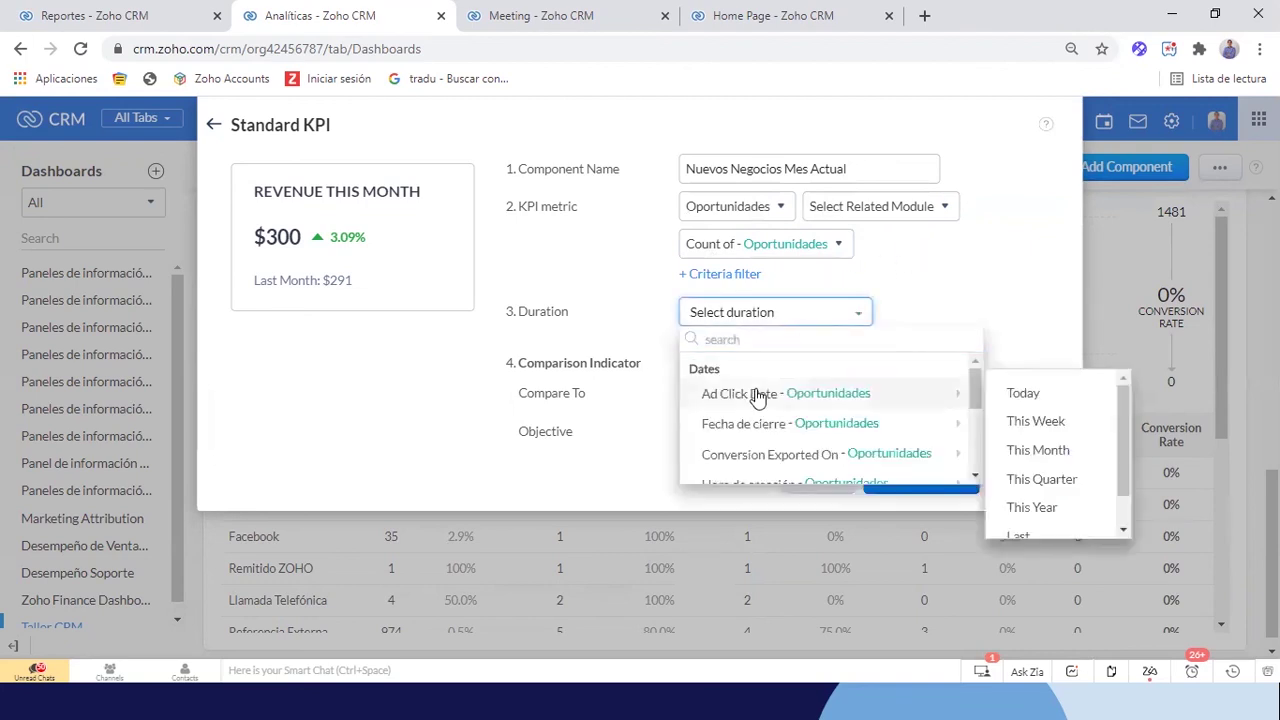
pyautogui.click(826, 340)
pyautogui.write('cre')
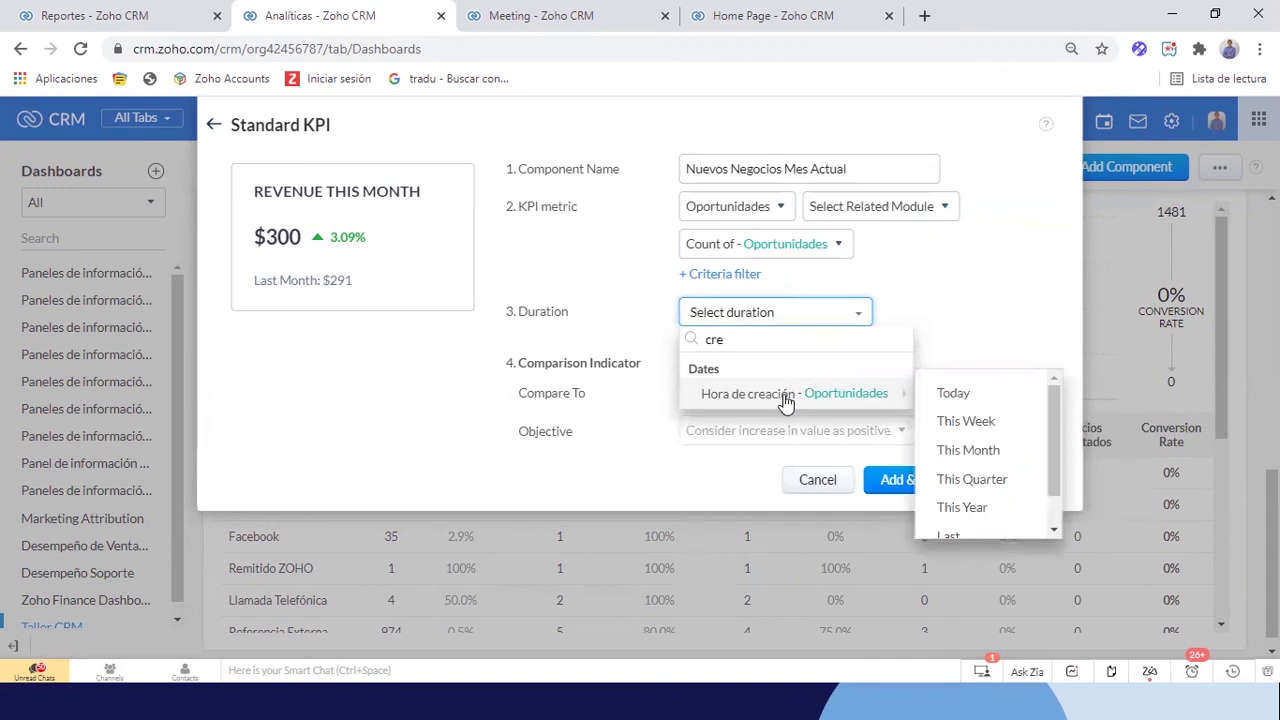
pyautogui.click(968, 452)
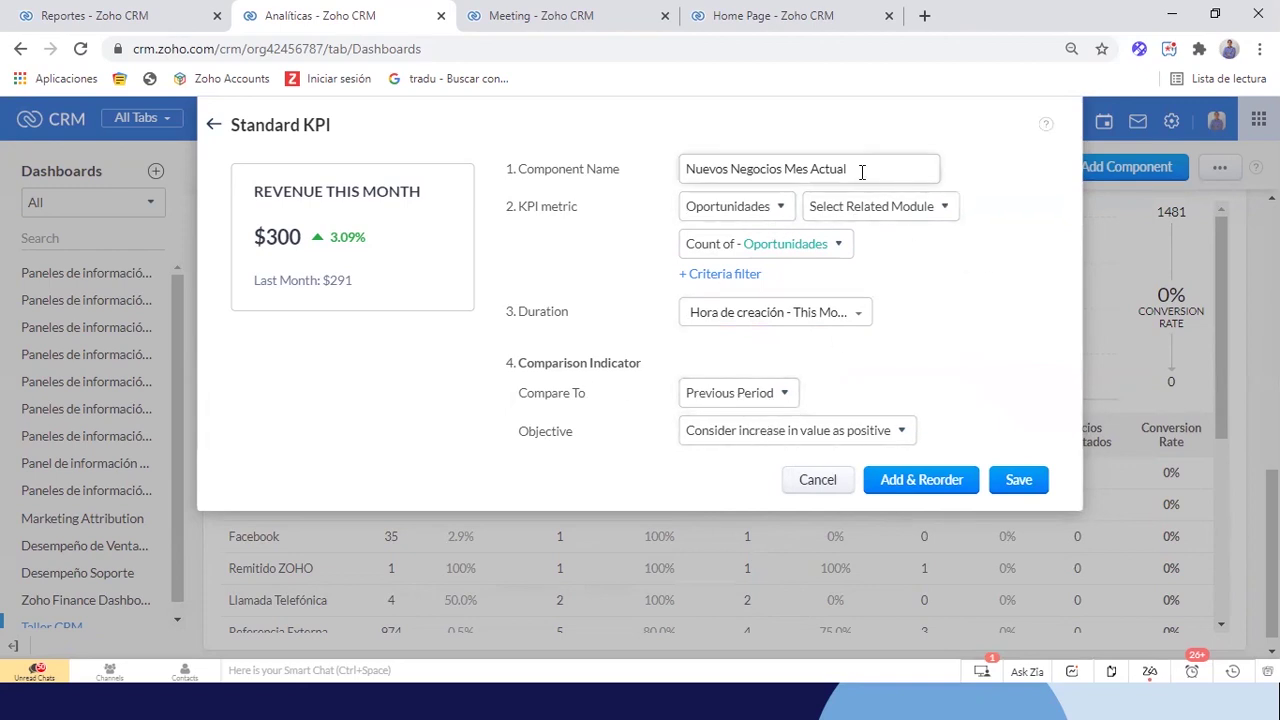
pyautogui.click(1040, 478)
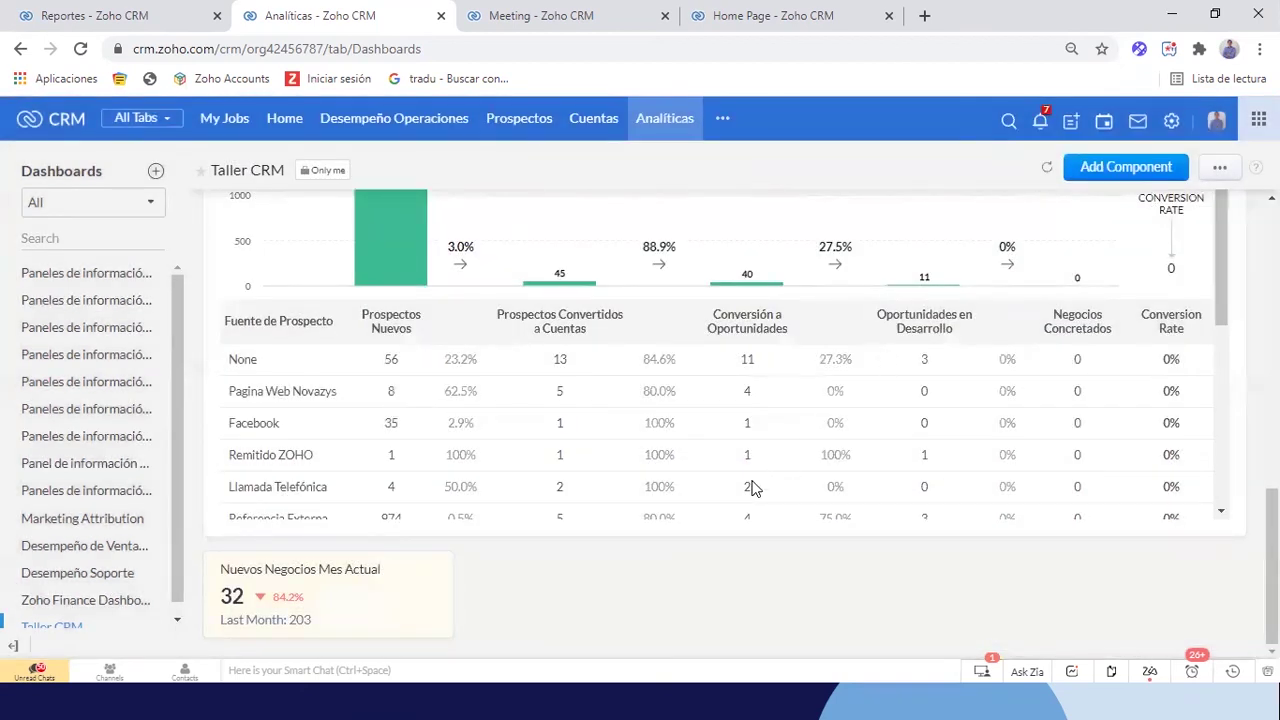
# Resize the Nuevos Negocios Mes Actual tile taller and save the dashboard layout
pyautogui.click(1219, 167)
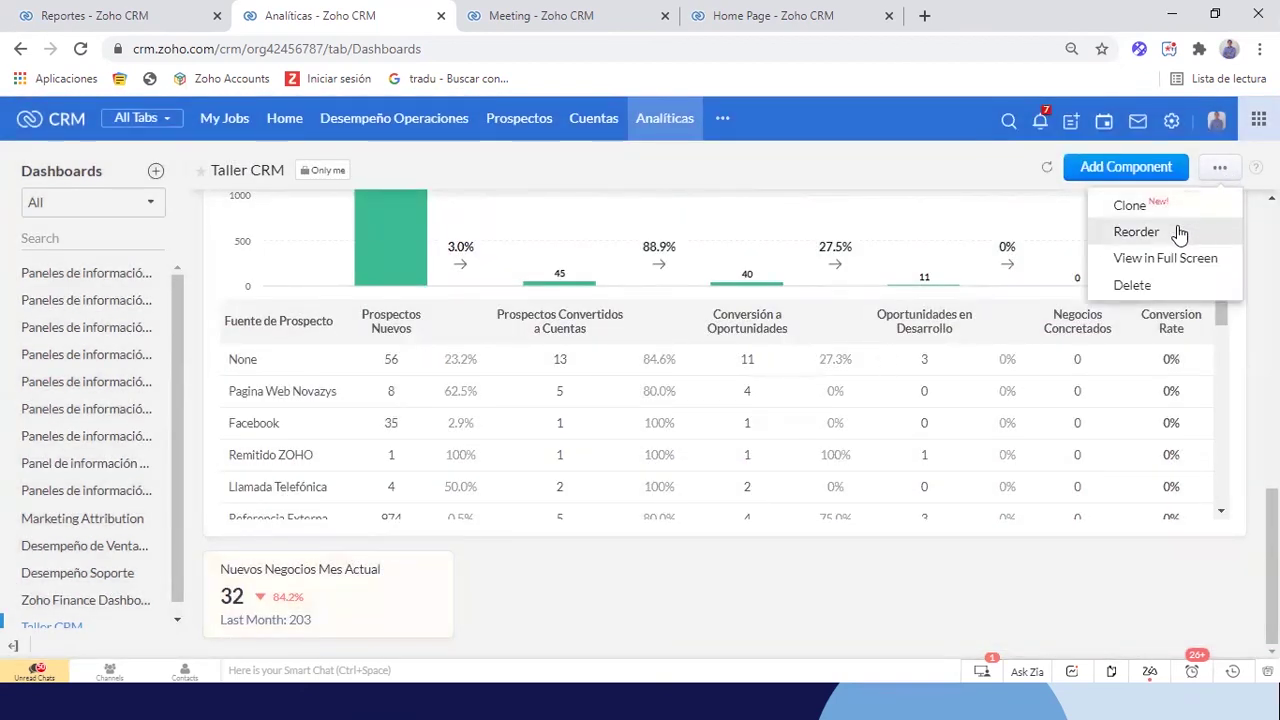
pyautogui.click(1138, 232)
pyautogui.moveTo(446, 594); pyautogui.dragTo(613, 594)
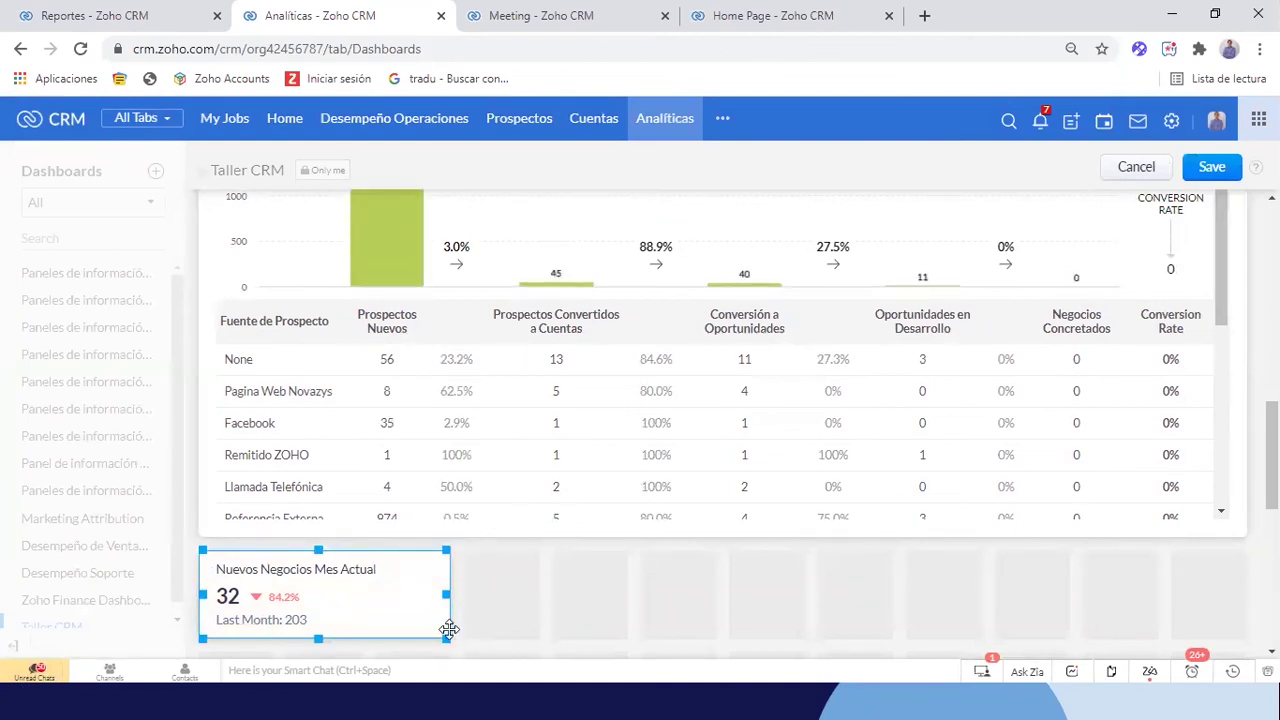
pyautogui.moveTo(444, 637); pyautogui.dragTo(452, 642)
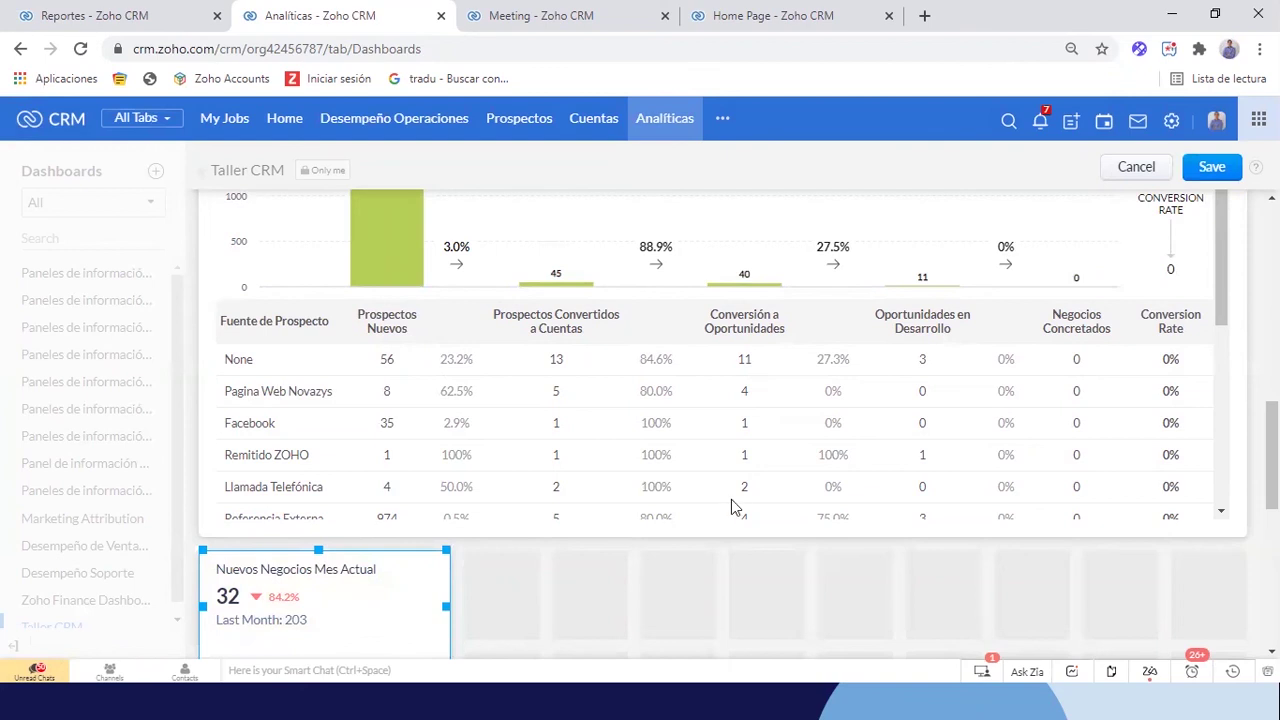
pyautogui.scroll(-2, 440, 470)
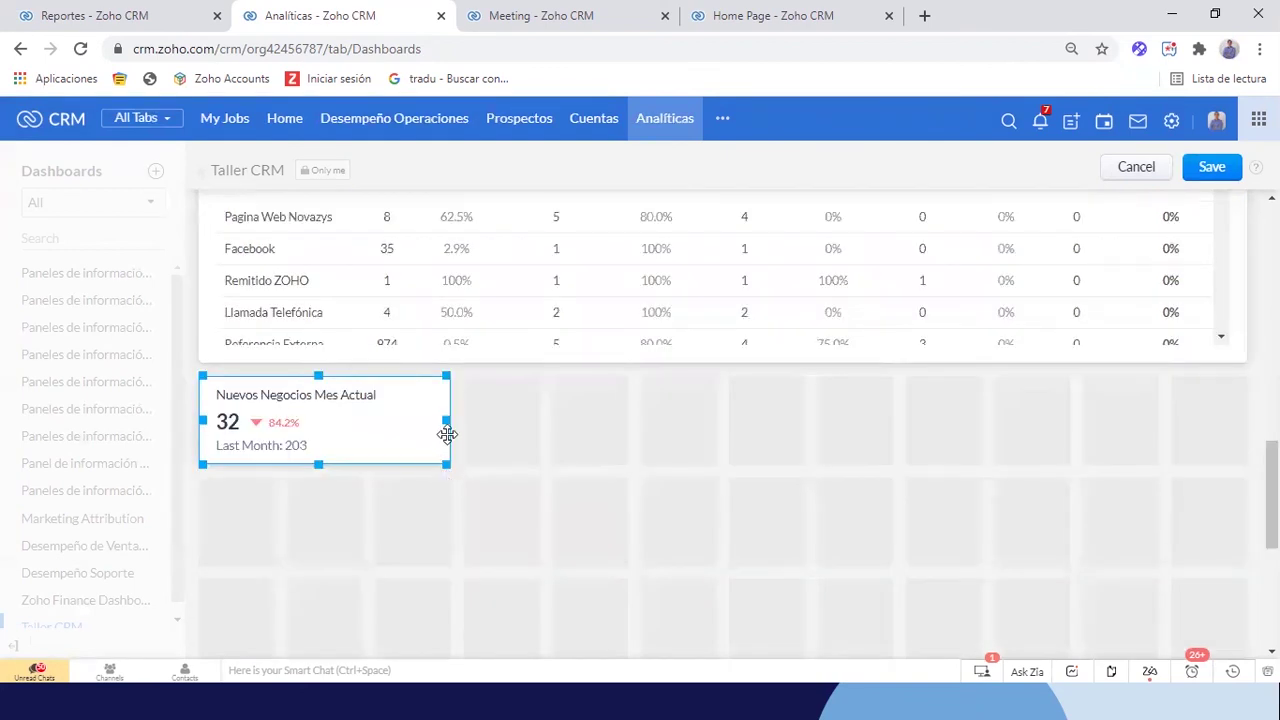
pyautogui.moveTo(446, 464); pyautogui.dragTo(446, 581)
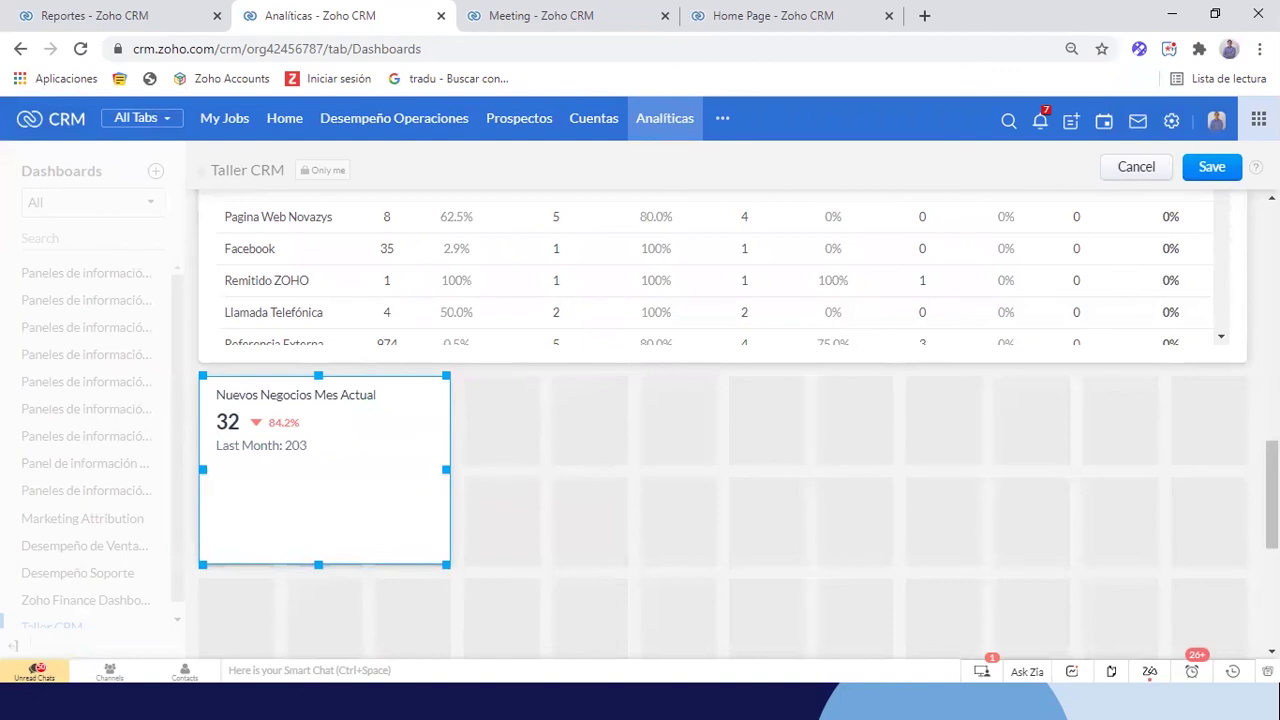
pyautogui.click(1212, 167)
# Zoom in to point out last month's value of 203, then return to the Prospecto dashboard window
pyautogui.hotkey('ctrl', '+')
pyautogui.hotkey('ctrl', '+')
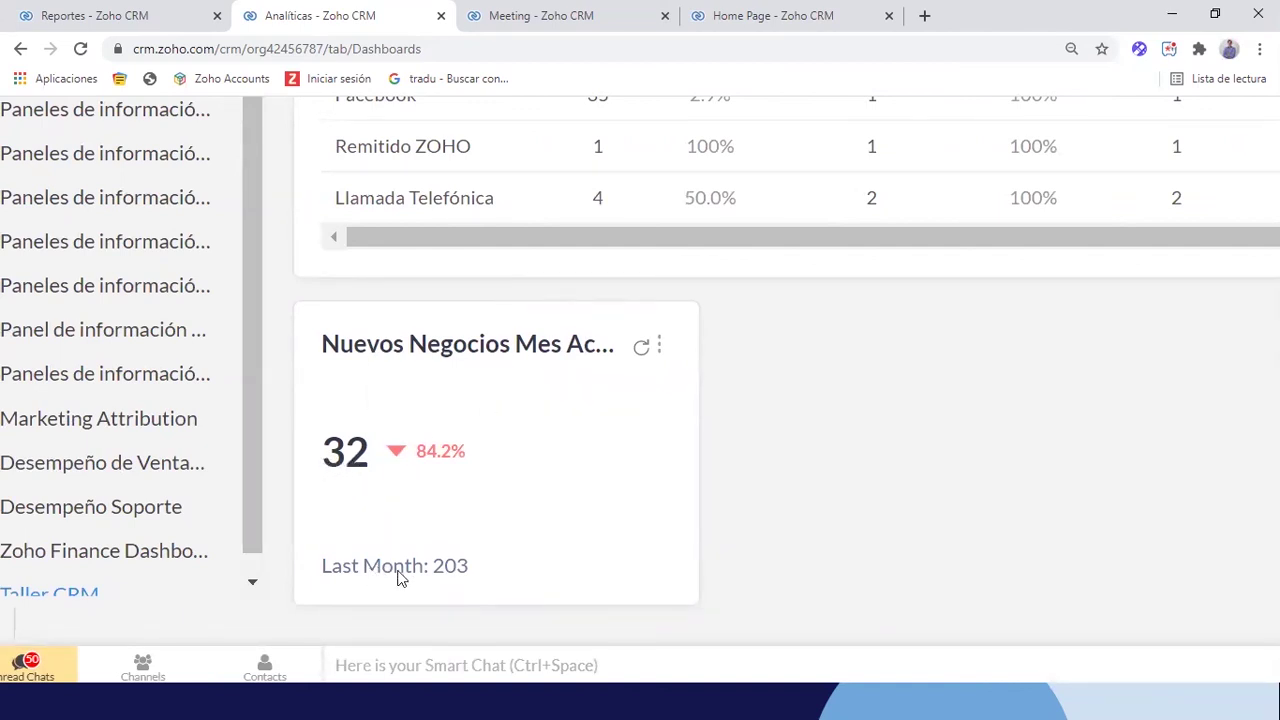
pyautogui.moveTo(476, 578); pyautogui.dragTo(422, 581)
pyautogui.click(819, 482)
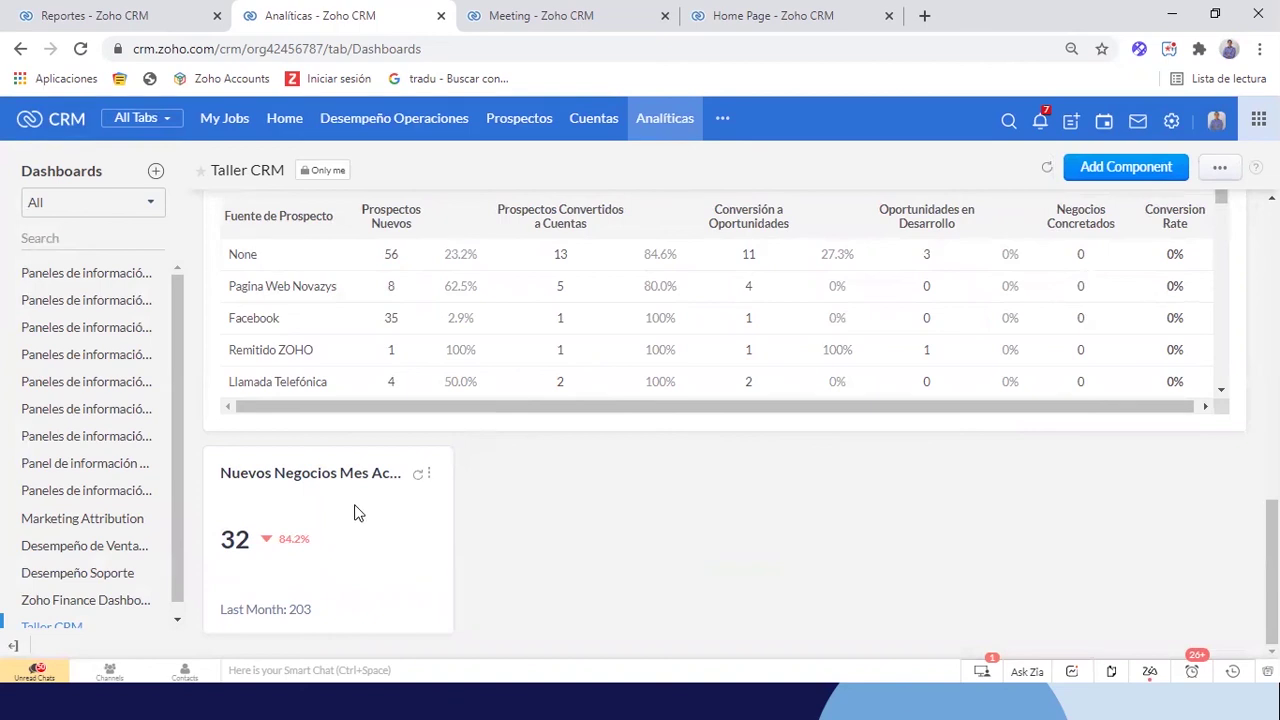
pyautogui.hotkey('alt', 'Tab')
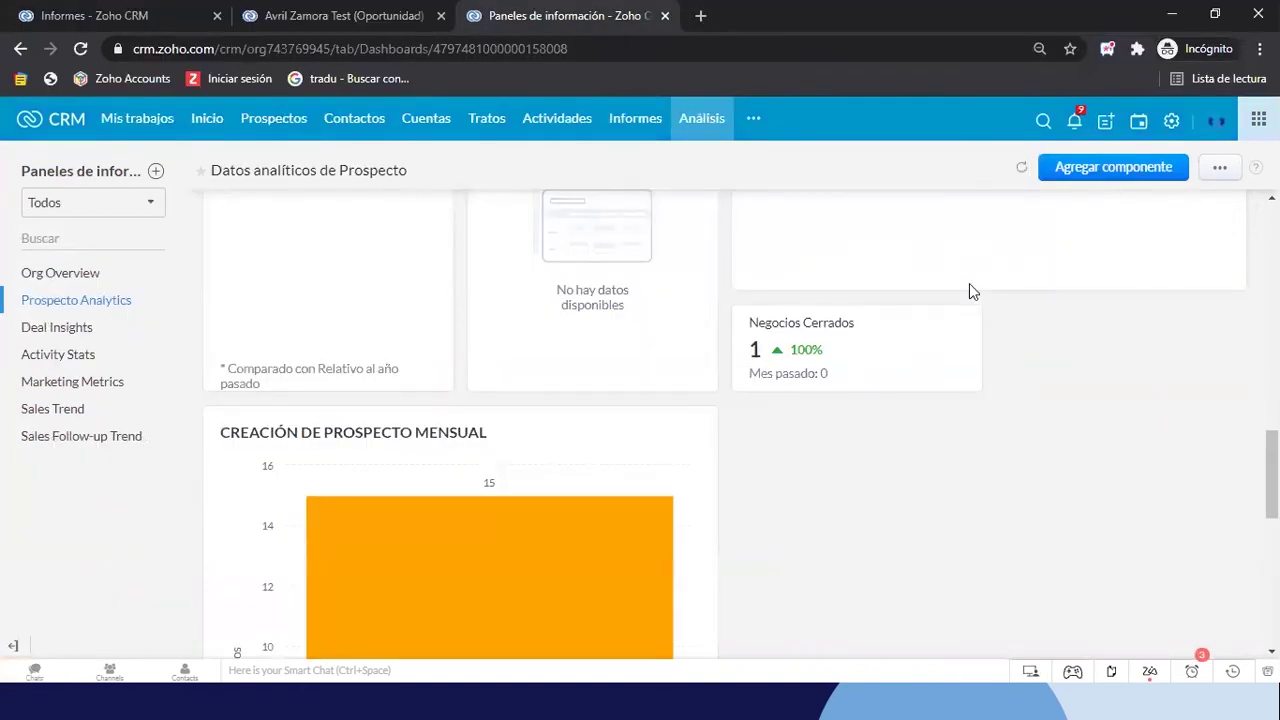
# Start a basic KPI 'Oportunidades en Proceso' measuring the sum of Importe on Tratos
pyautogui.click(1143, 168)
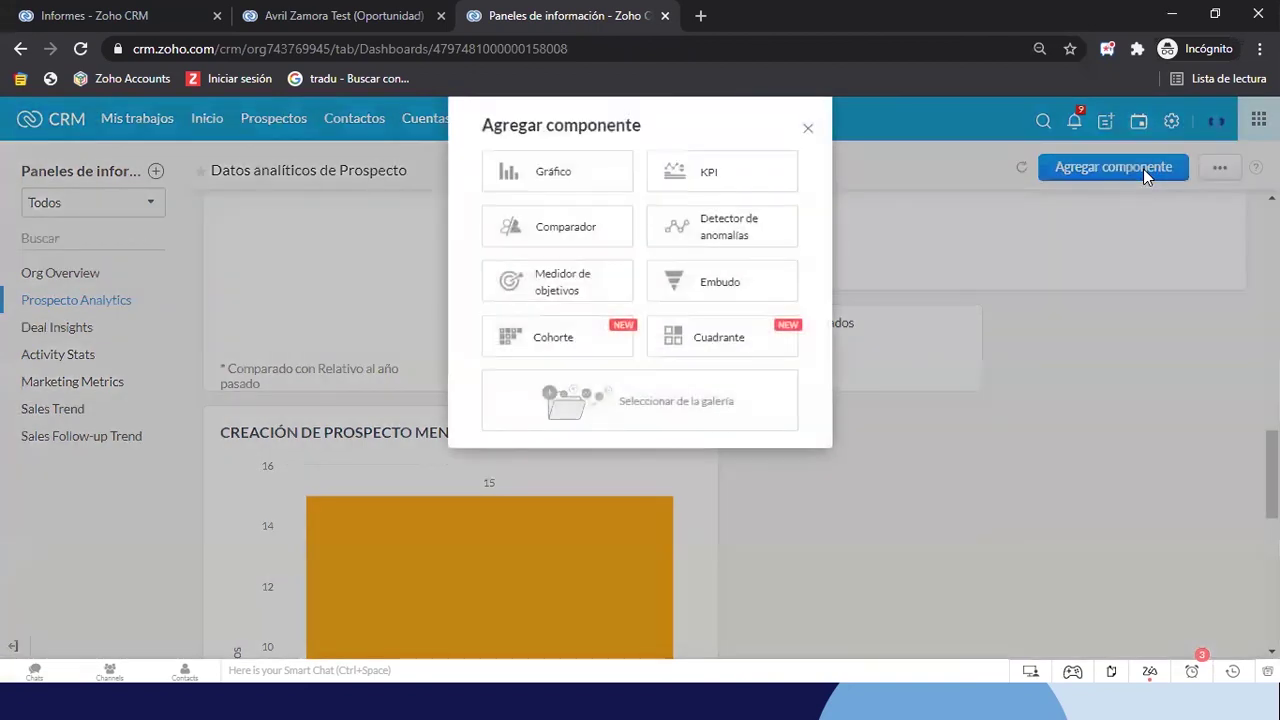
pyautogui.click(706, 174)
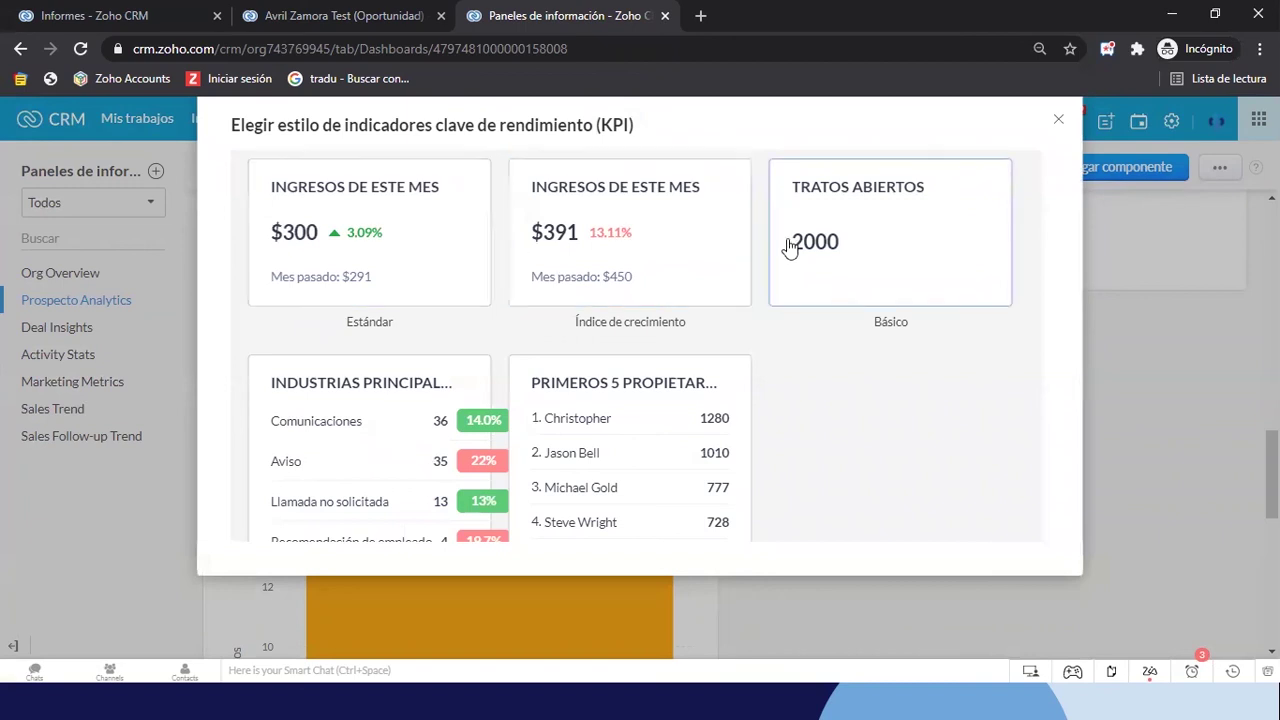
pyautogui.click(857, 236)
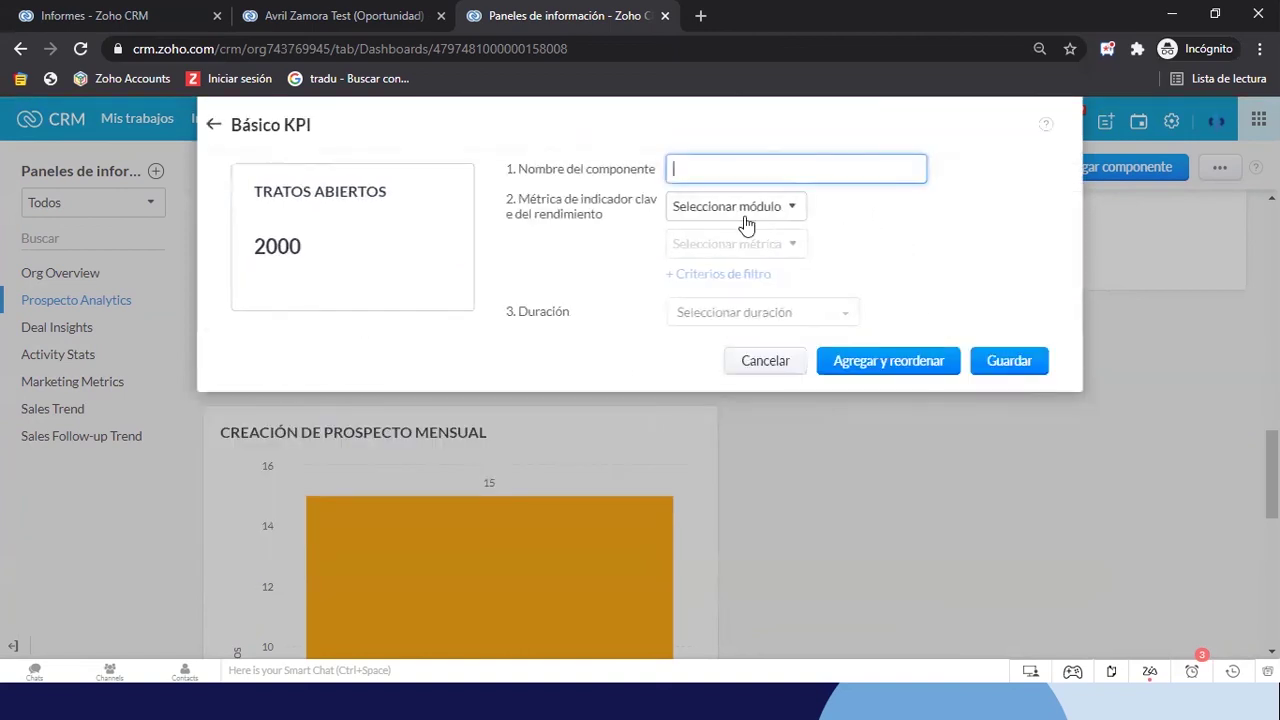
pyautogui.write('Oportunidades en Proceso')
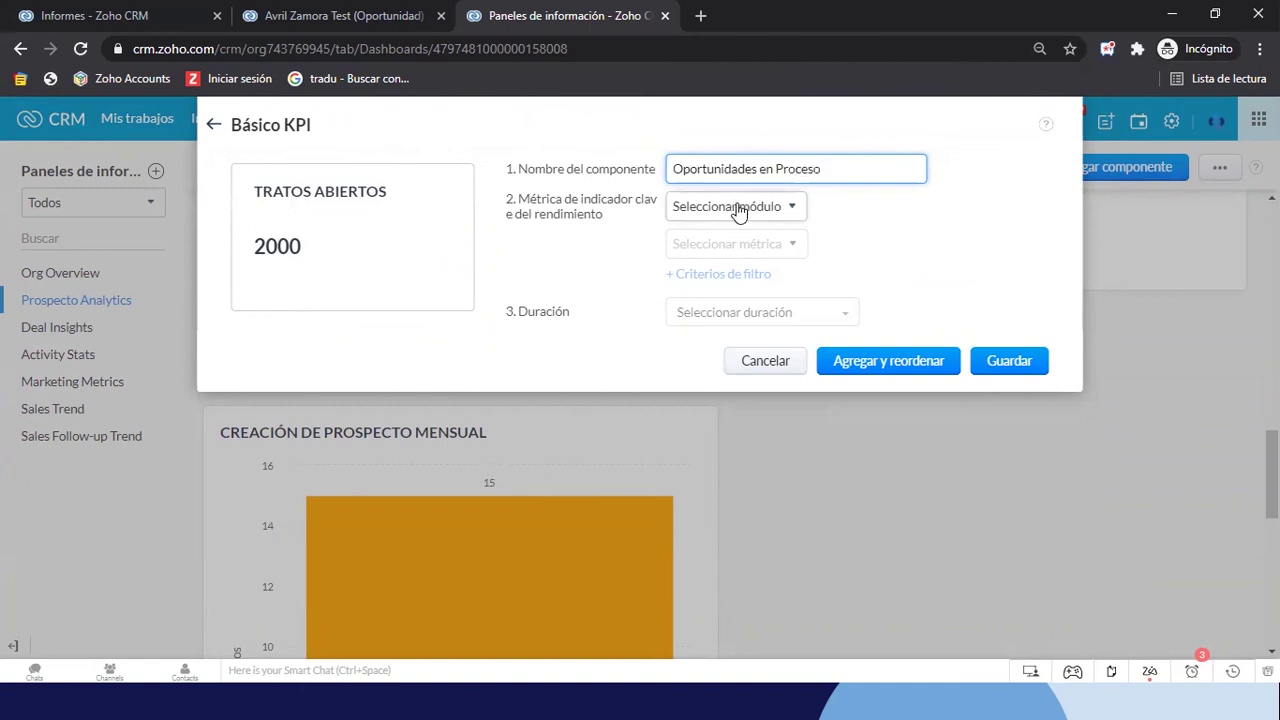
pyautogui.click(737, 208)
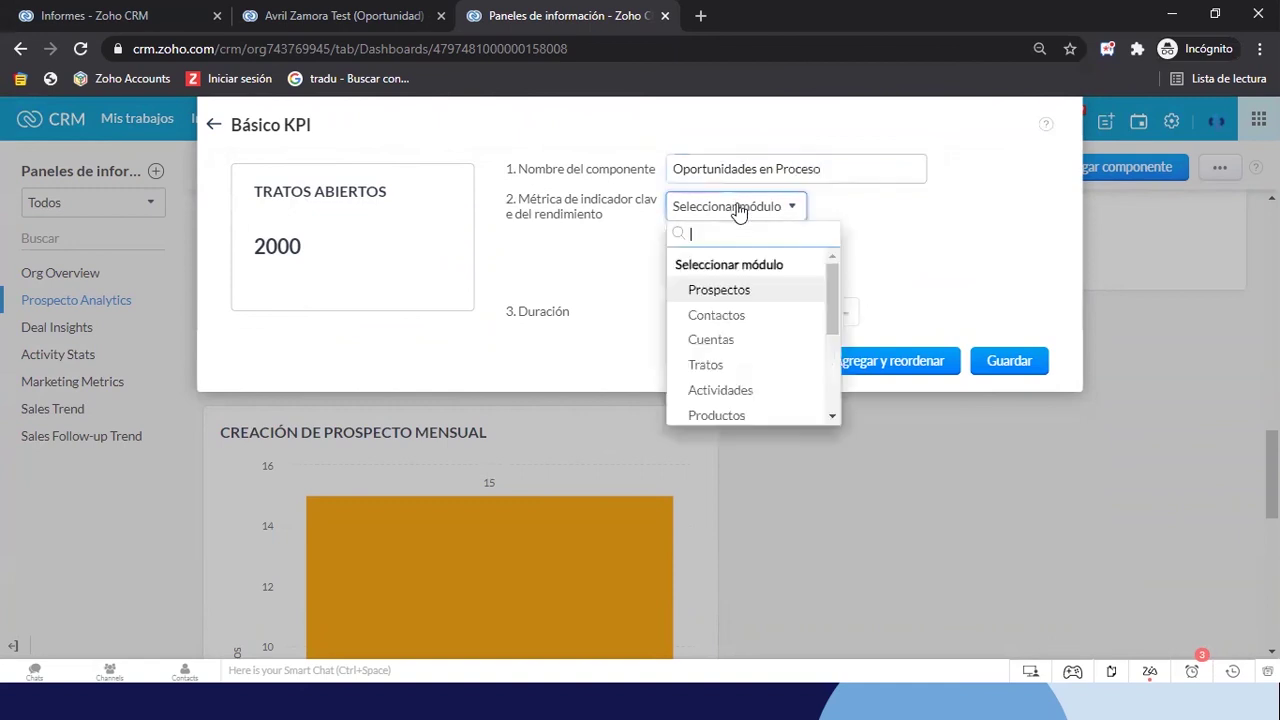
pyautogui.click(707, 366)
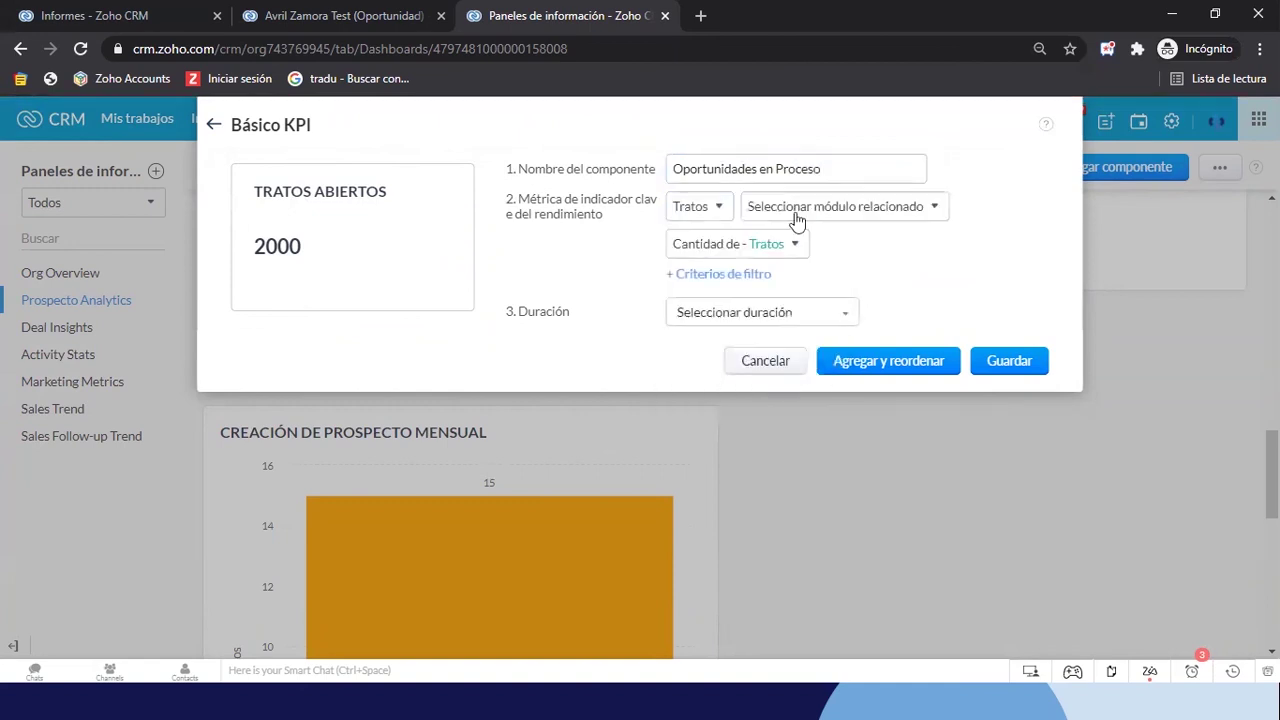
pyautogui.click(688, 254)
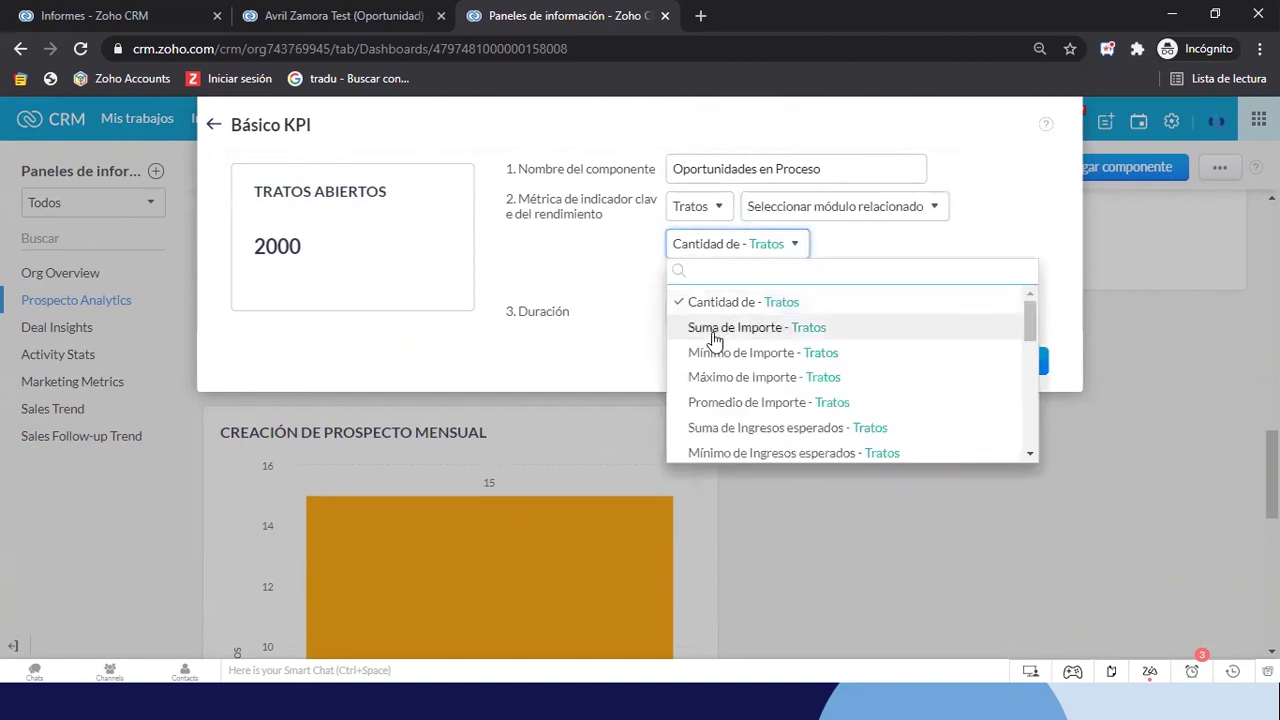
pyautogui.click(746, 330)
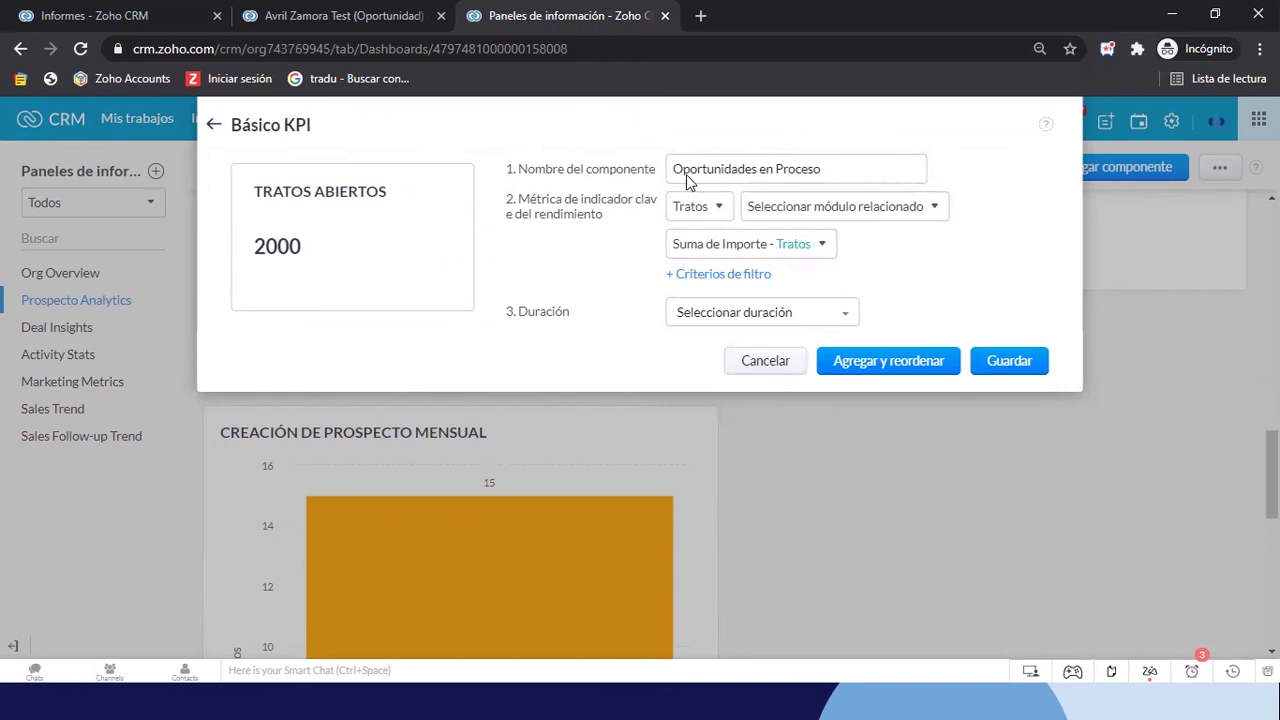
# Filter Fase no está Perdida por Competencia, Cerrada Perdida or Cerrada Ganada
pyautogui.click(710, 283)
pyautogui.click(555, 310)
pyautogui.write('fase')
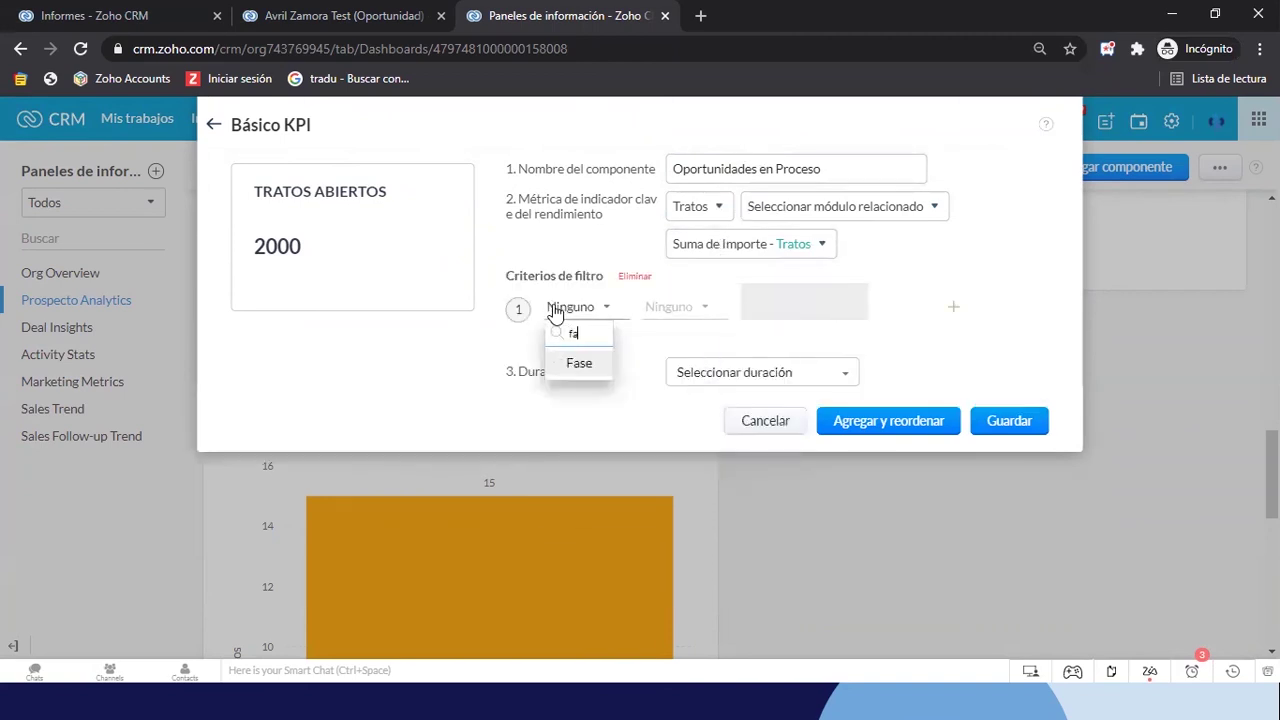
pyautogui.click(579, 365)
pyautogui.click(675, 307)
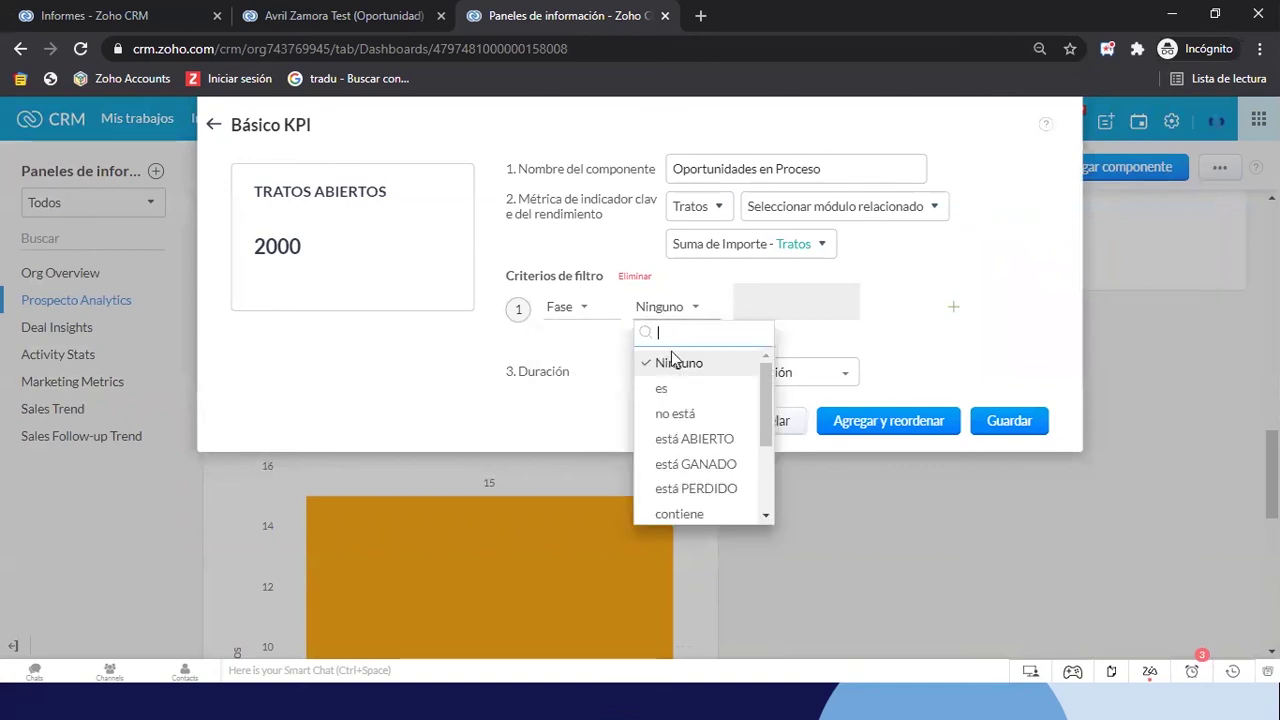
pyautogui.click(675, 413)
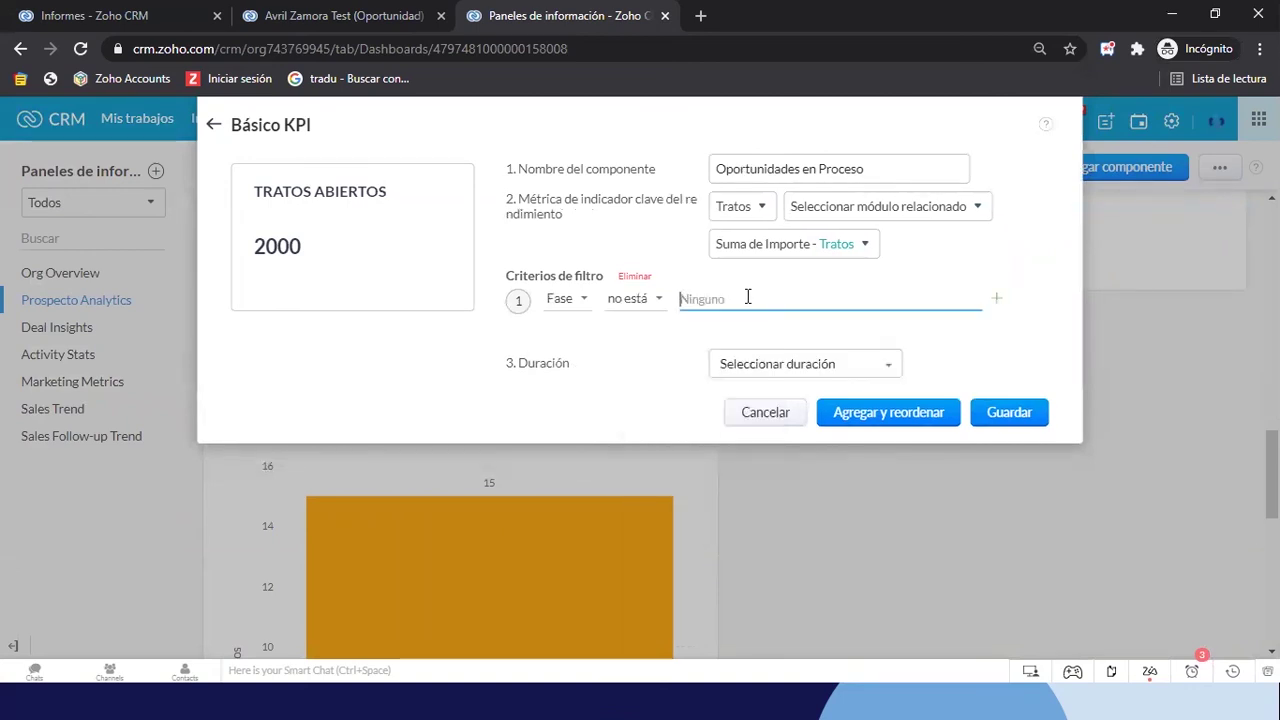
pyautogui.click(748, 298)
pyautogui.scroll(-3, 770, 430)
pyautogui.click(790, 470)
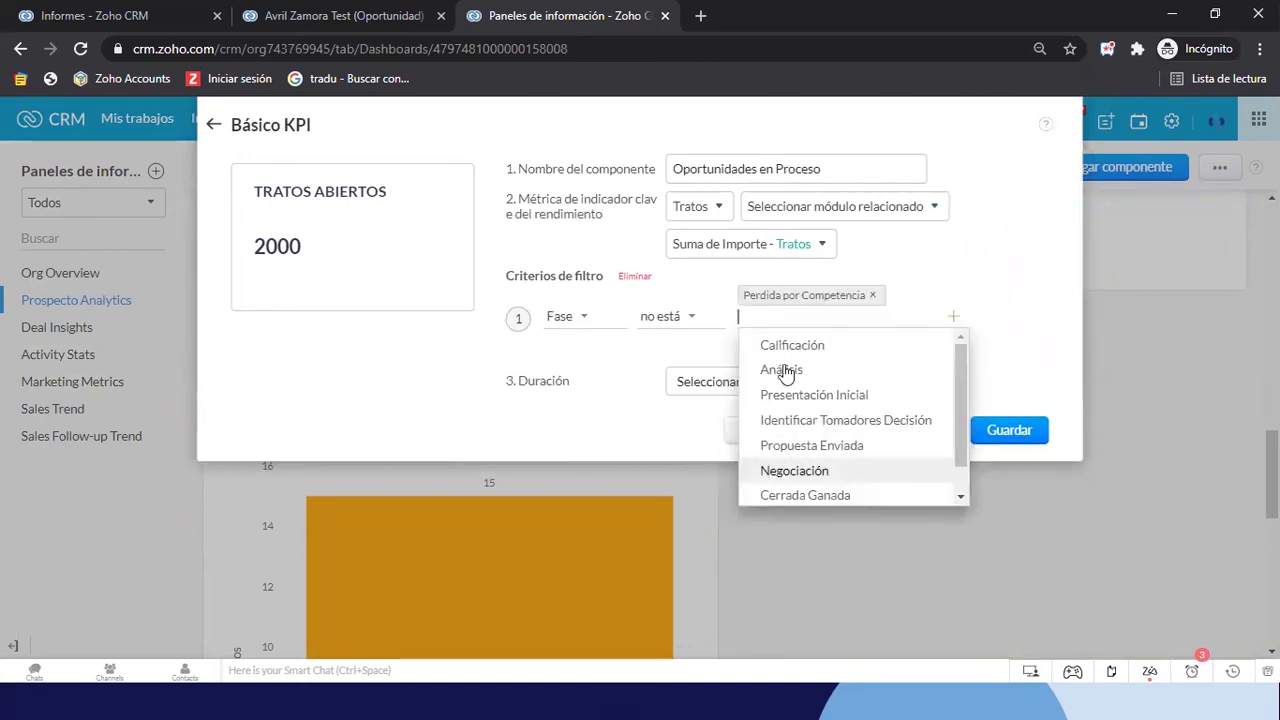
pyautogui.scroll(-1, 812, 443)
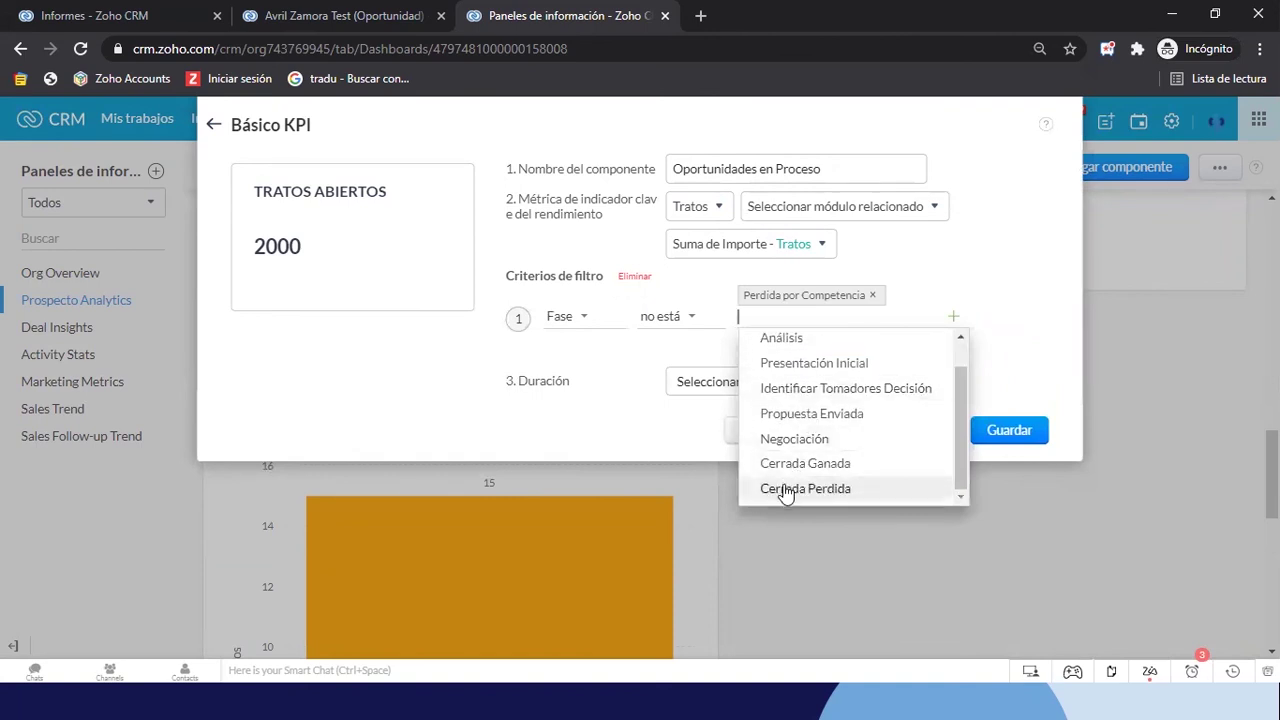
pyautogui.click(780, 488)
pyautogui.scroll(-1, 826, 482)
pyautogui.click(780, 514)
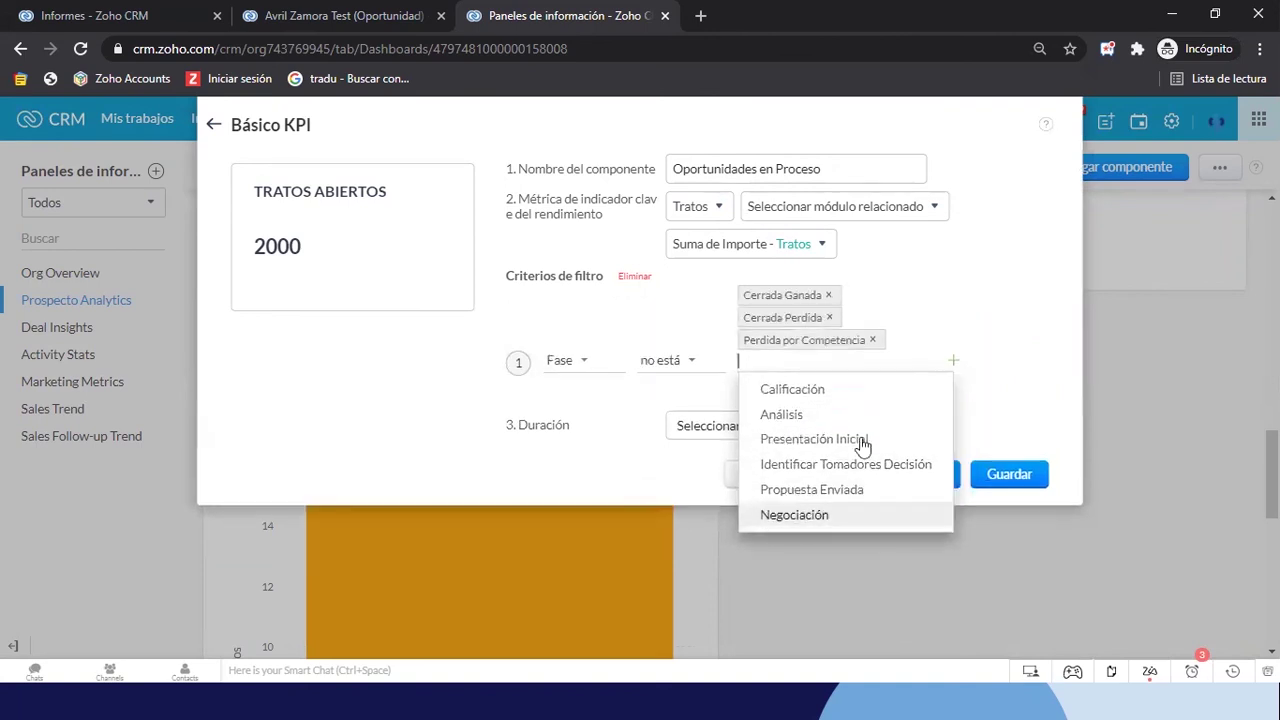
pyautogui.click(986, 342)
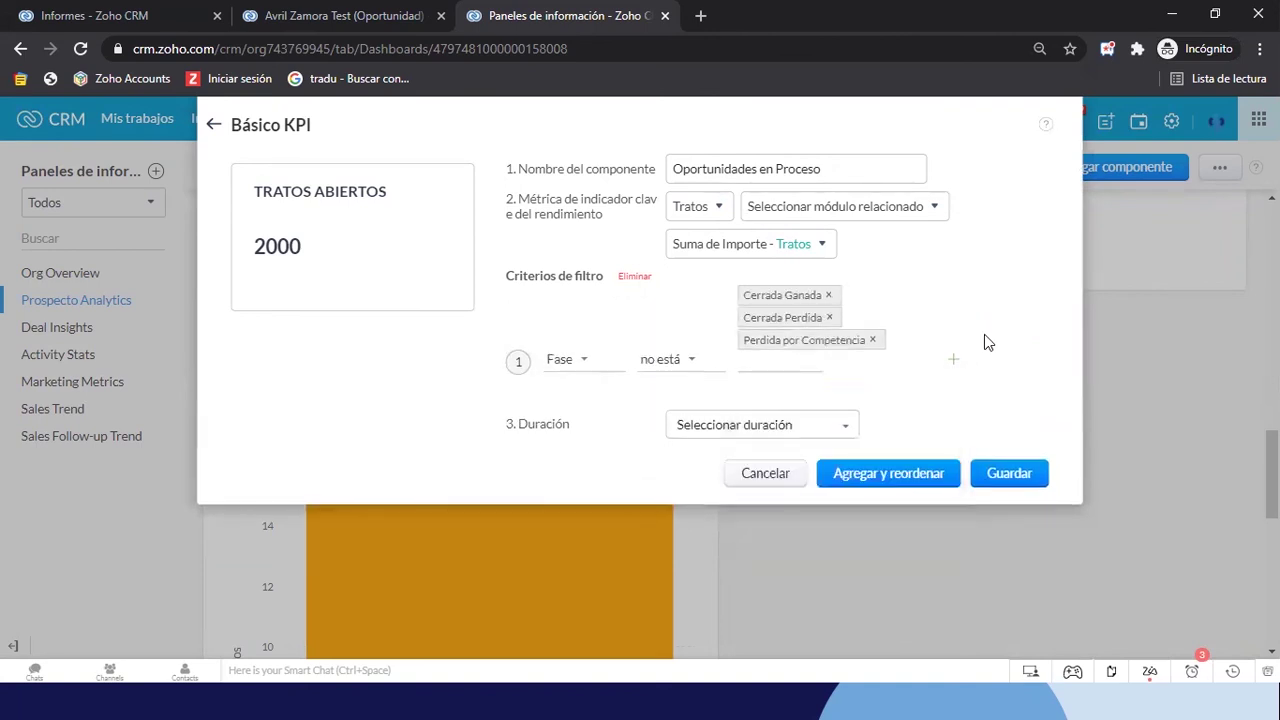
# Limit the period to closing dates this year and save the KPI
pyautogui.click(748, 430)
pyautogui.moveTo(752, 502)
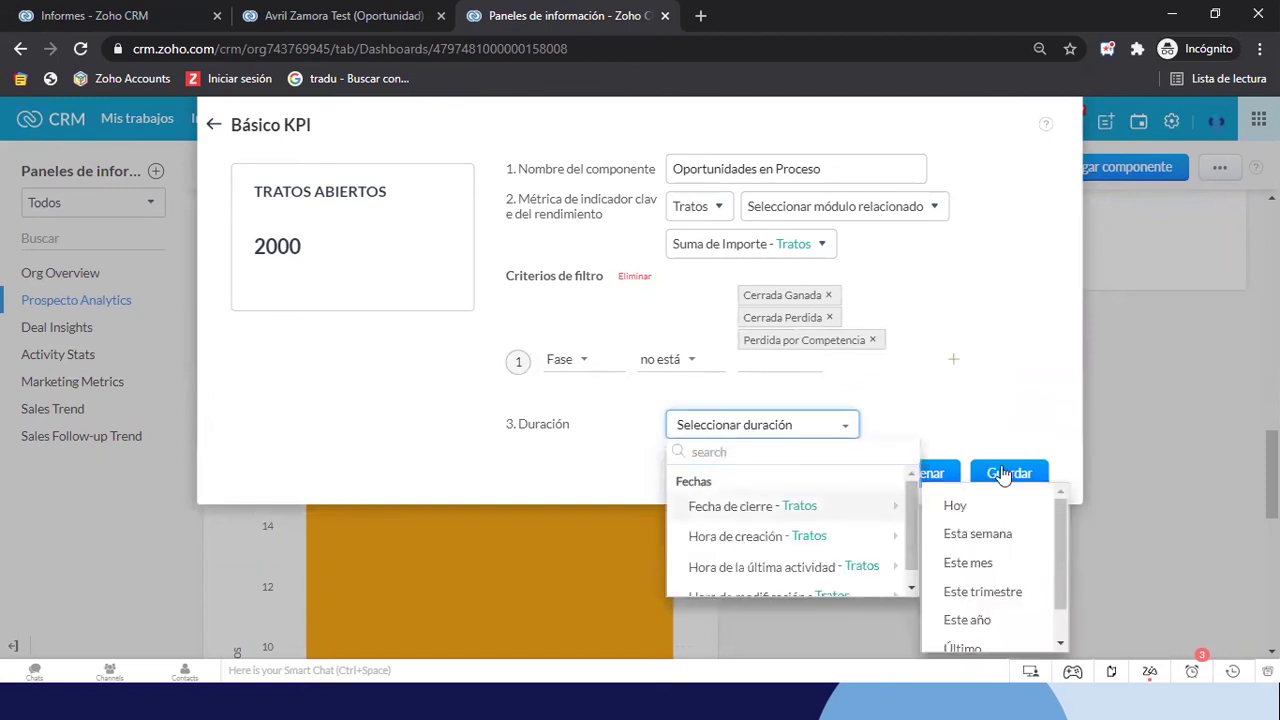
pyautogui.scroll(-1, 990, 543)
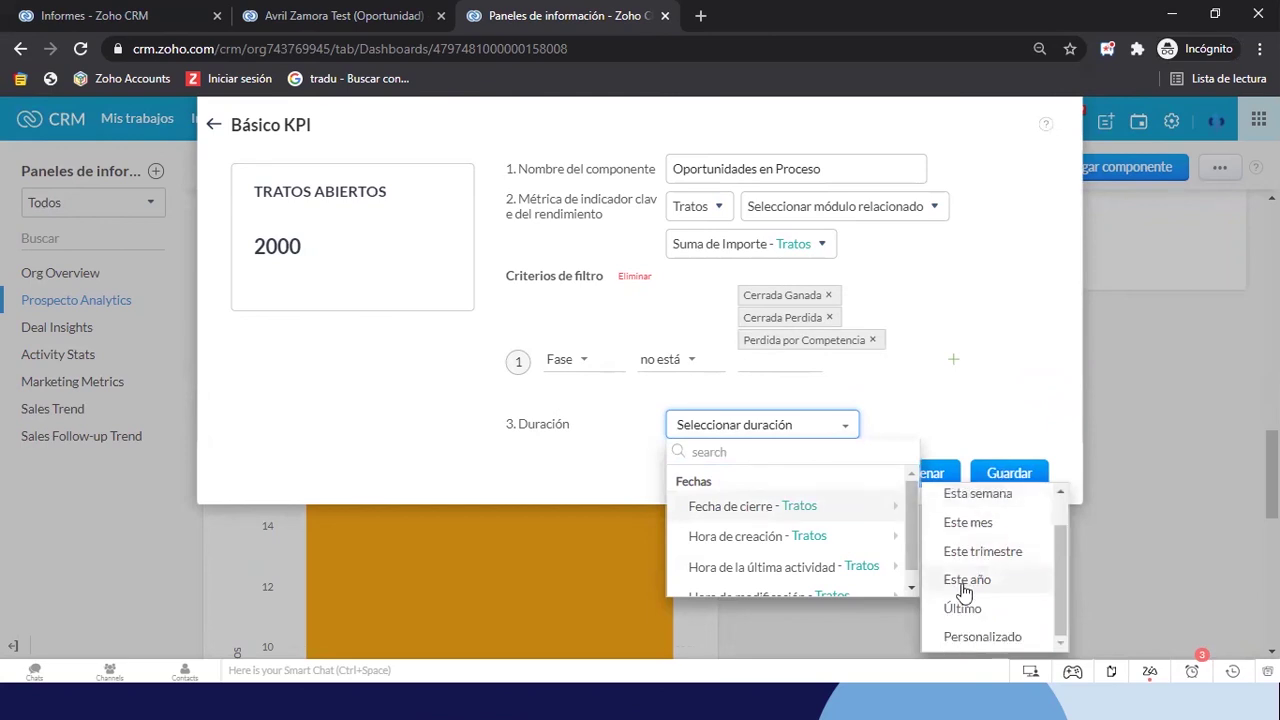
pyautogui.click(967, 580)
pyautogui.click(1007, 474)
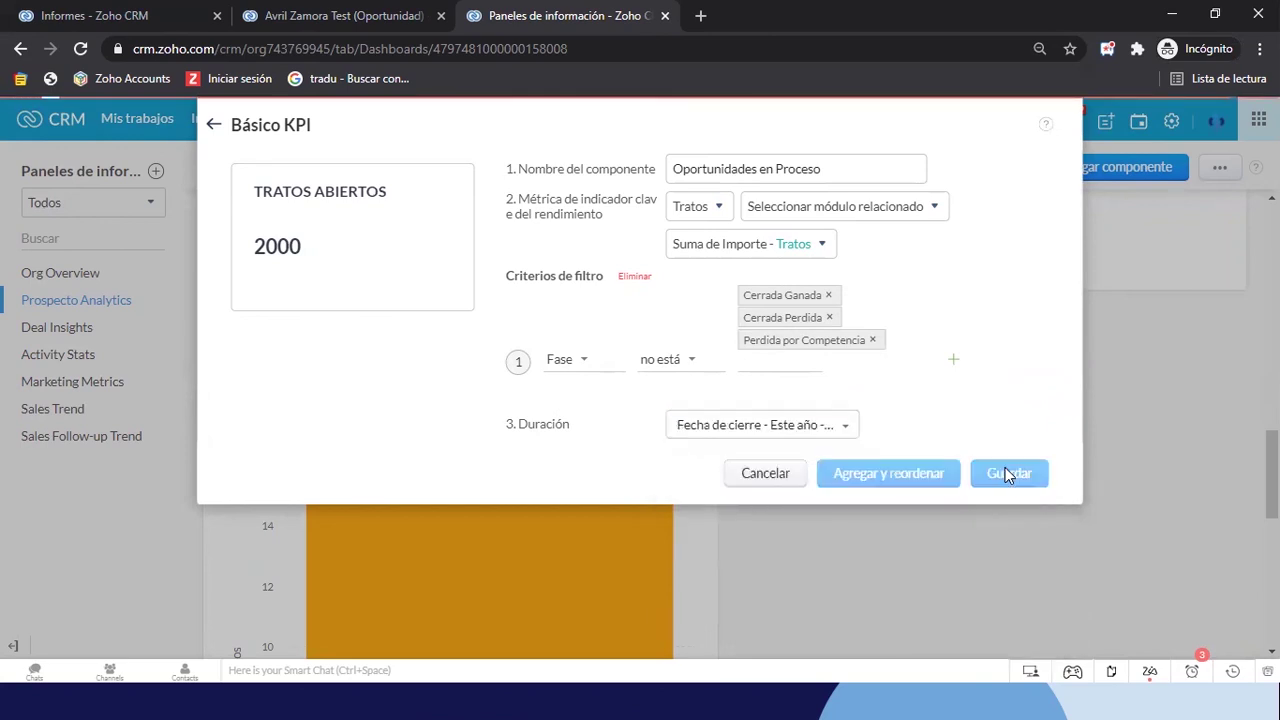
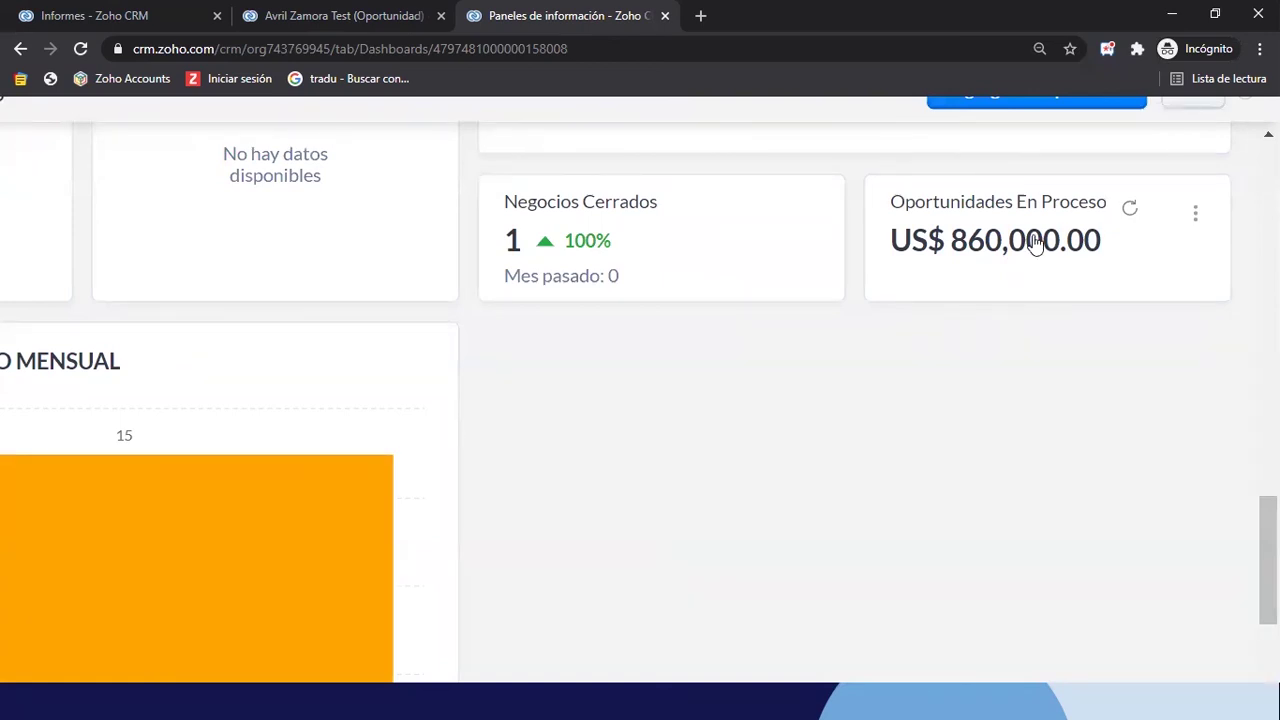
# Zoom the browser out with Ctrl+minus so the full Prospecto Analytics dashboard is visible
pyautogui.hotkey('ctrl', '-')
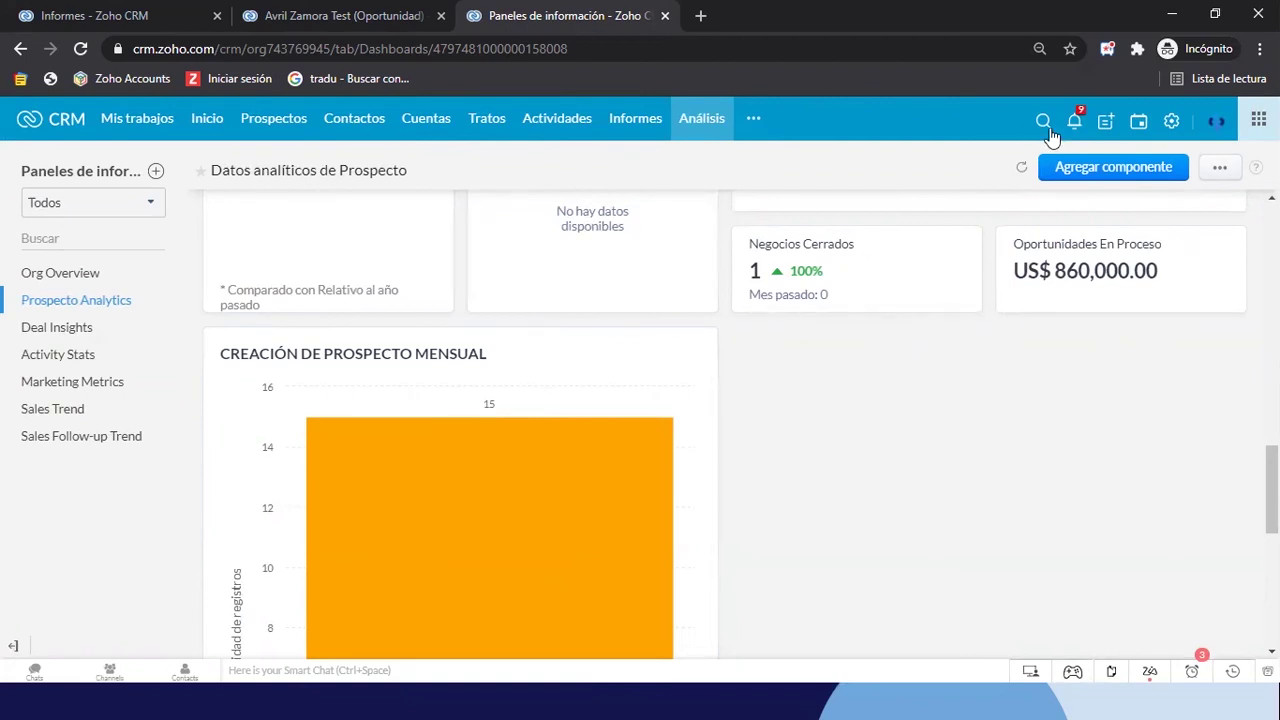
# Add a Medidor de objetivos component using the Medidor de reloj dial style
pyautogui.click(1068, 167)
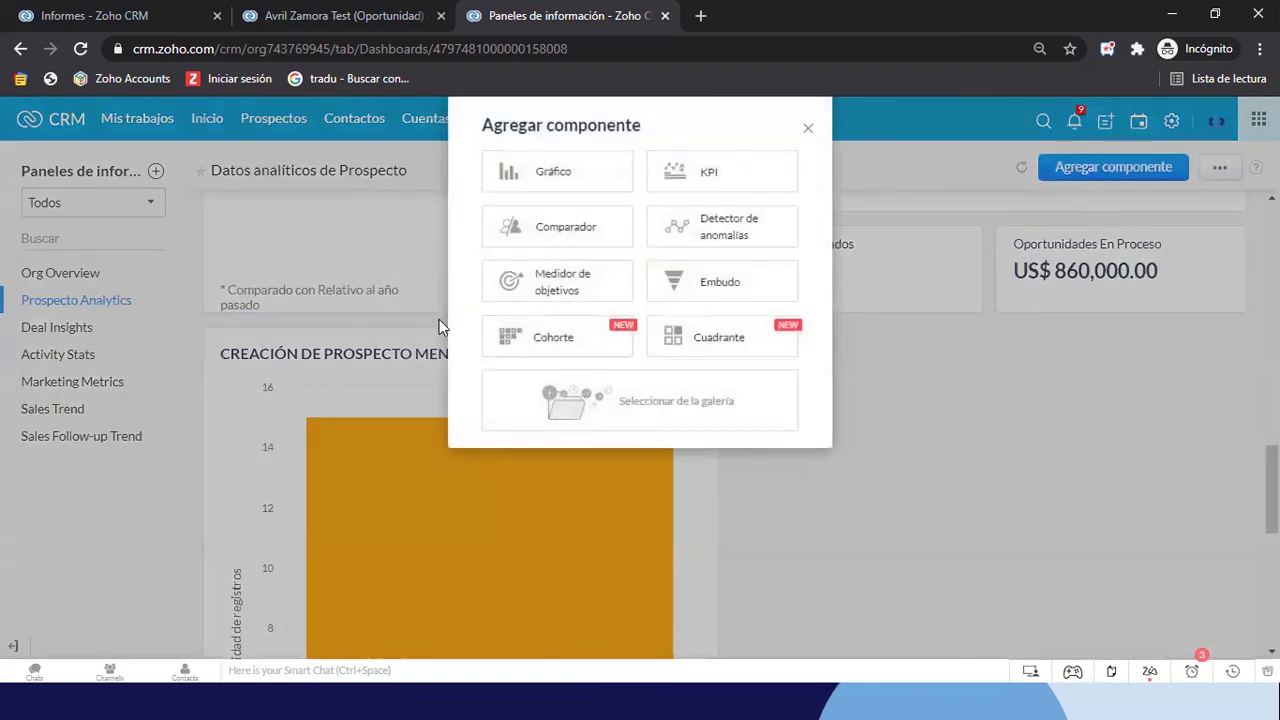
pyautogui.click(600, 288)
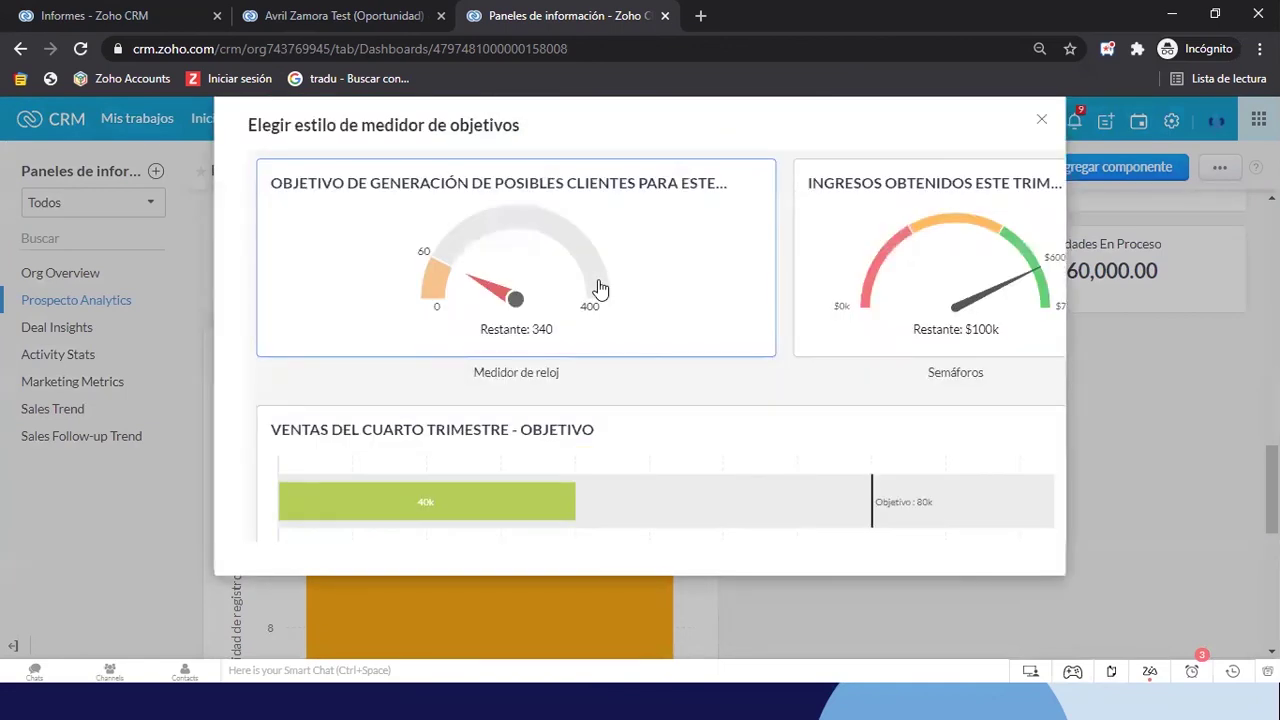
pyautogui.scroll(-2, 920, 404)
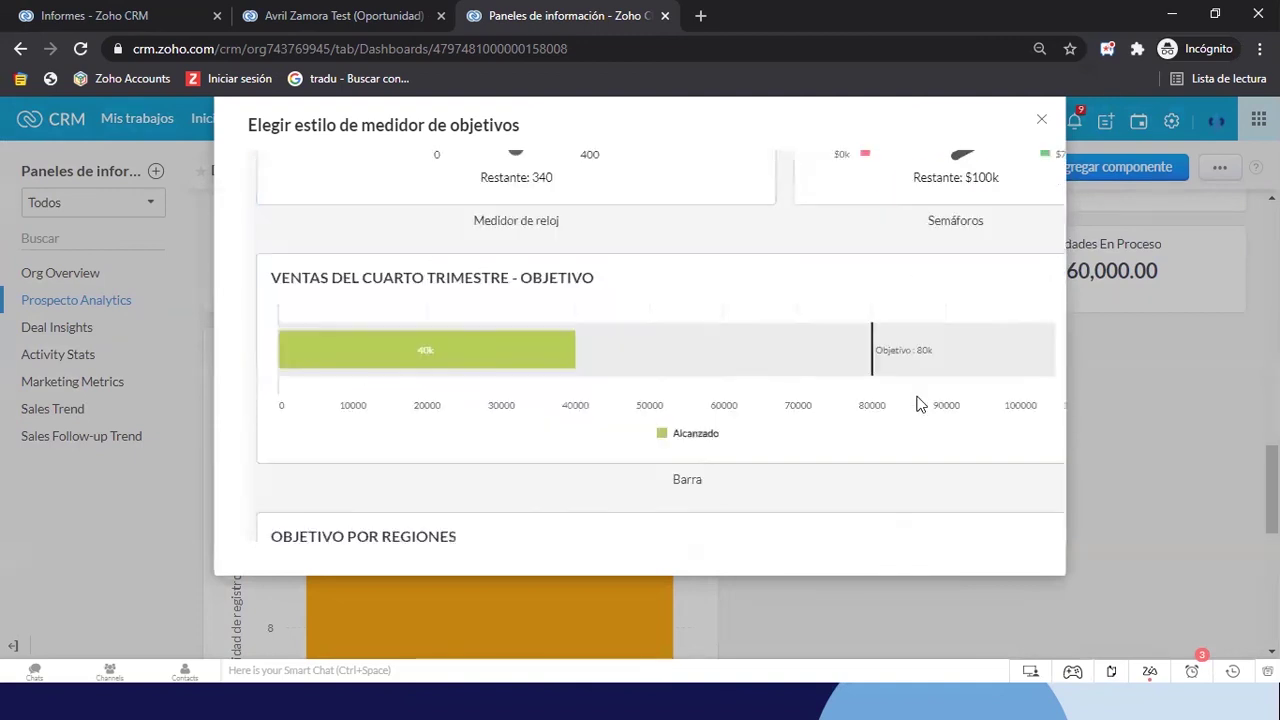
pyautogui.scroll(2, 690, 350)
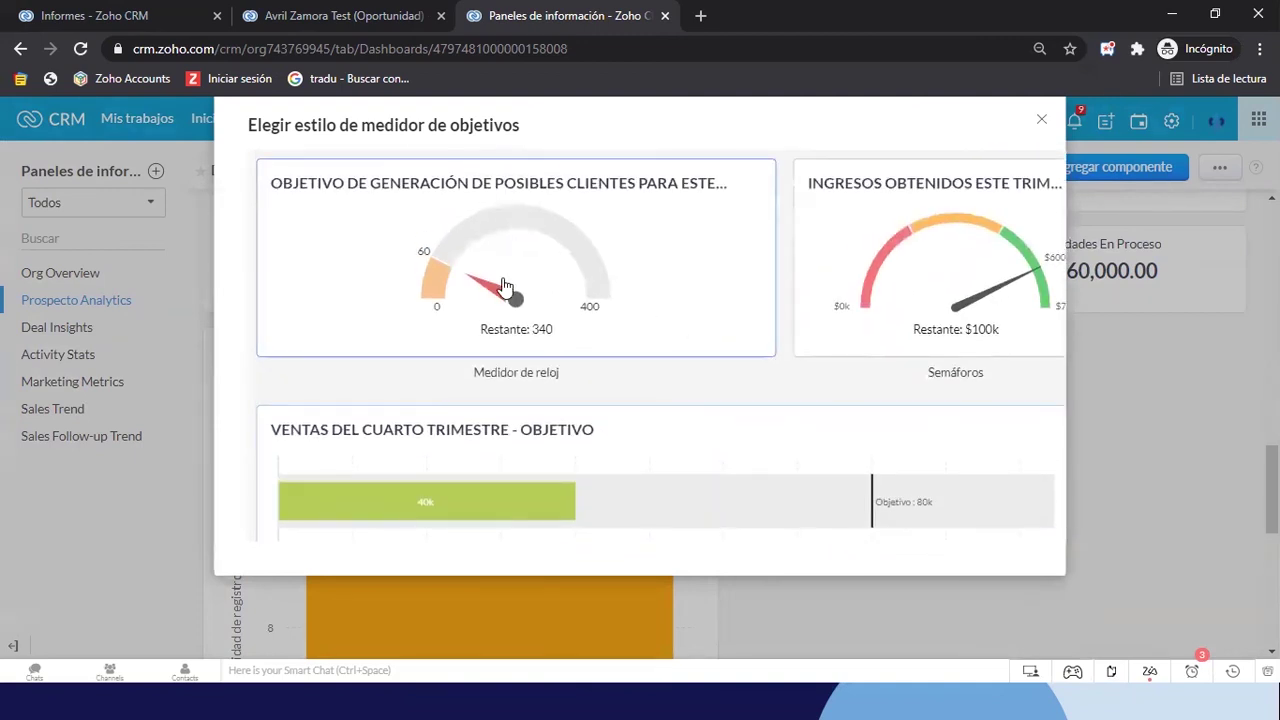
pyautogui.click(586, 272)
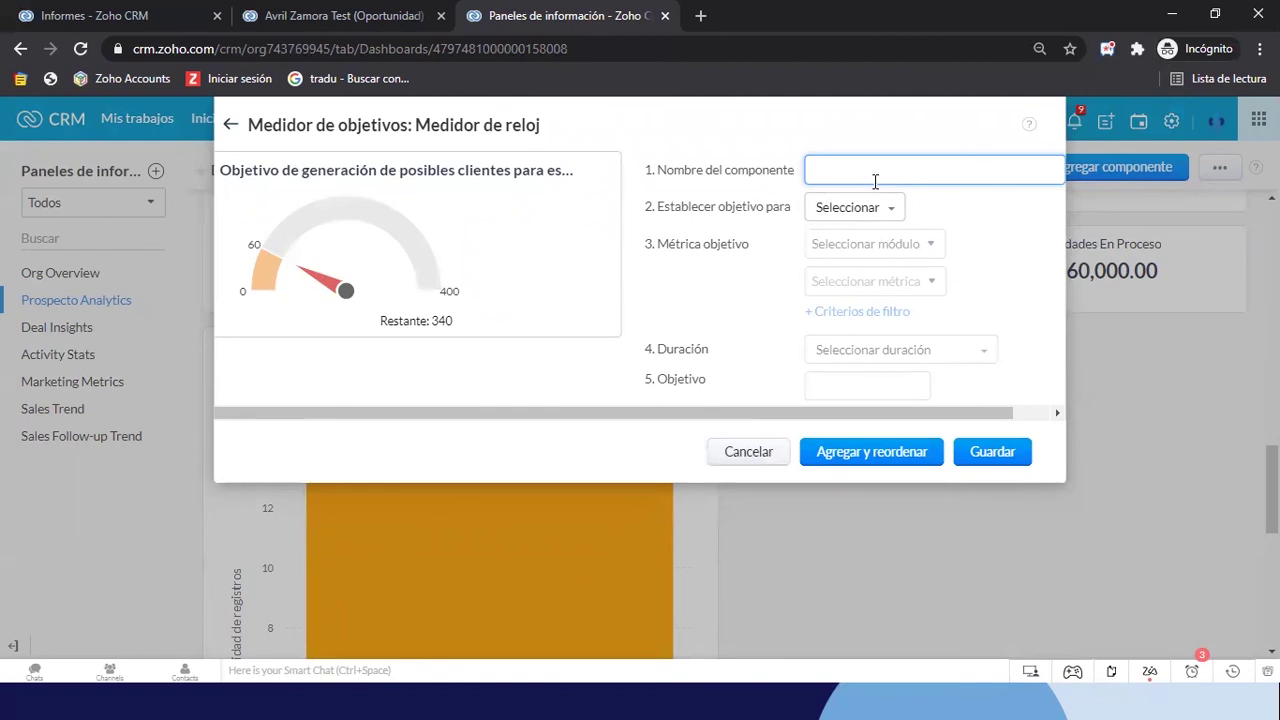
# Name the gauge 'Meta de Oportunidad en Negociación' and set its goal for Toda la organización
pyautogui.write('de Oportunidad en Negociación')
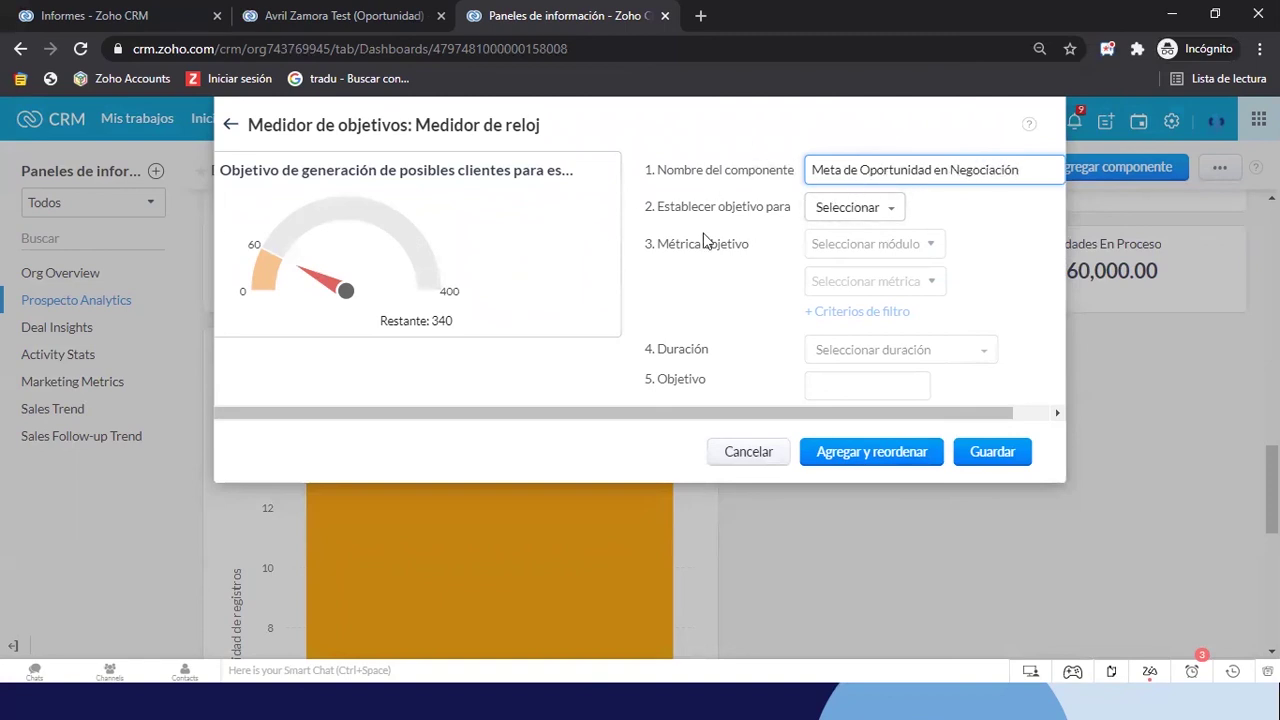
pyautogui.click(849, 213)
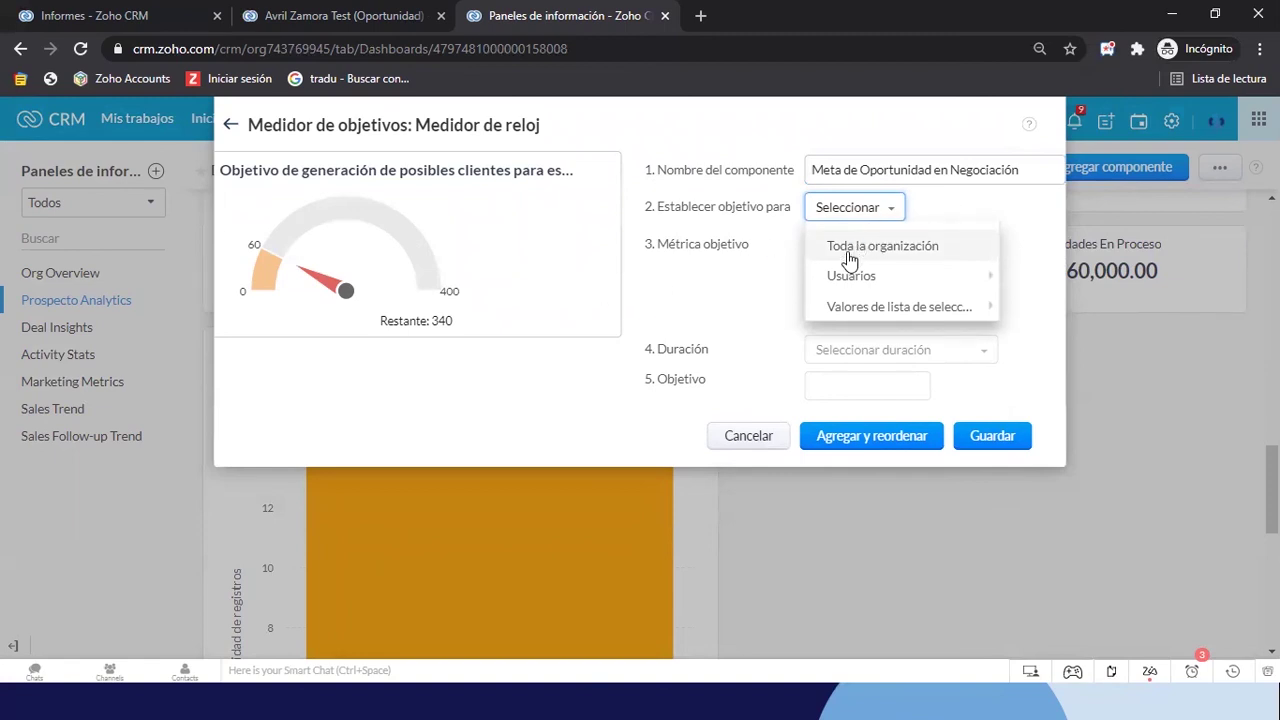
pyautogui.moveTo(849, 285)
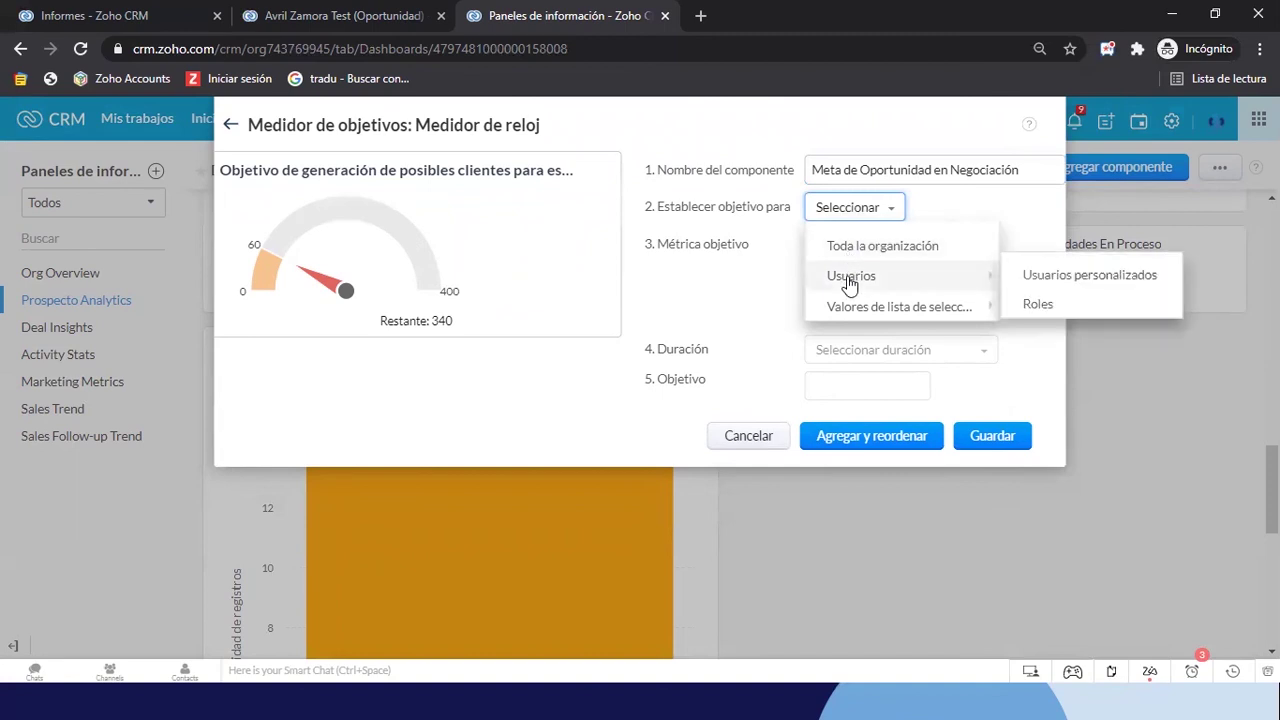
pyautogui.moveTo(940, 316)
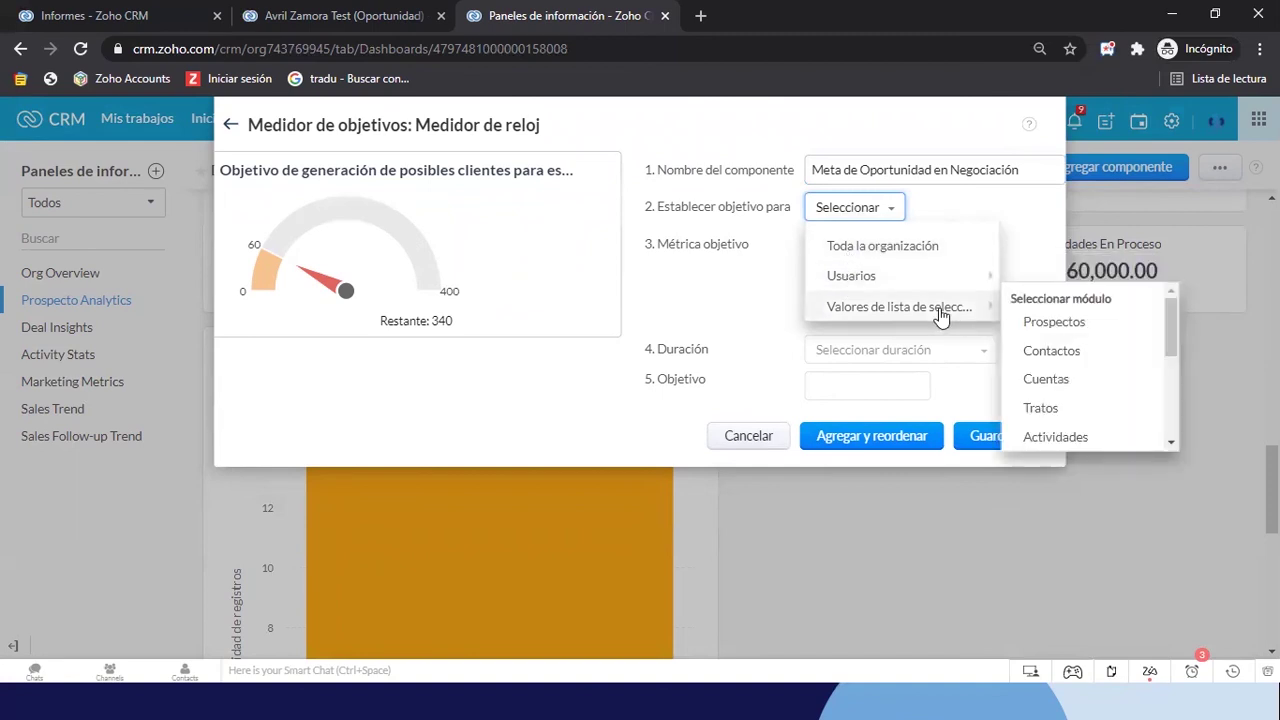
pyautogui.scroll(-4, 1060, 395)
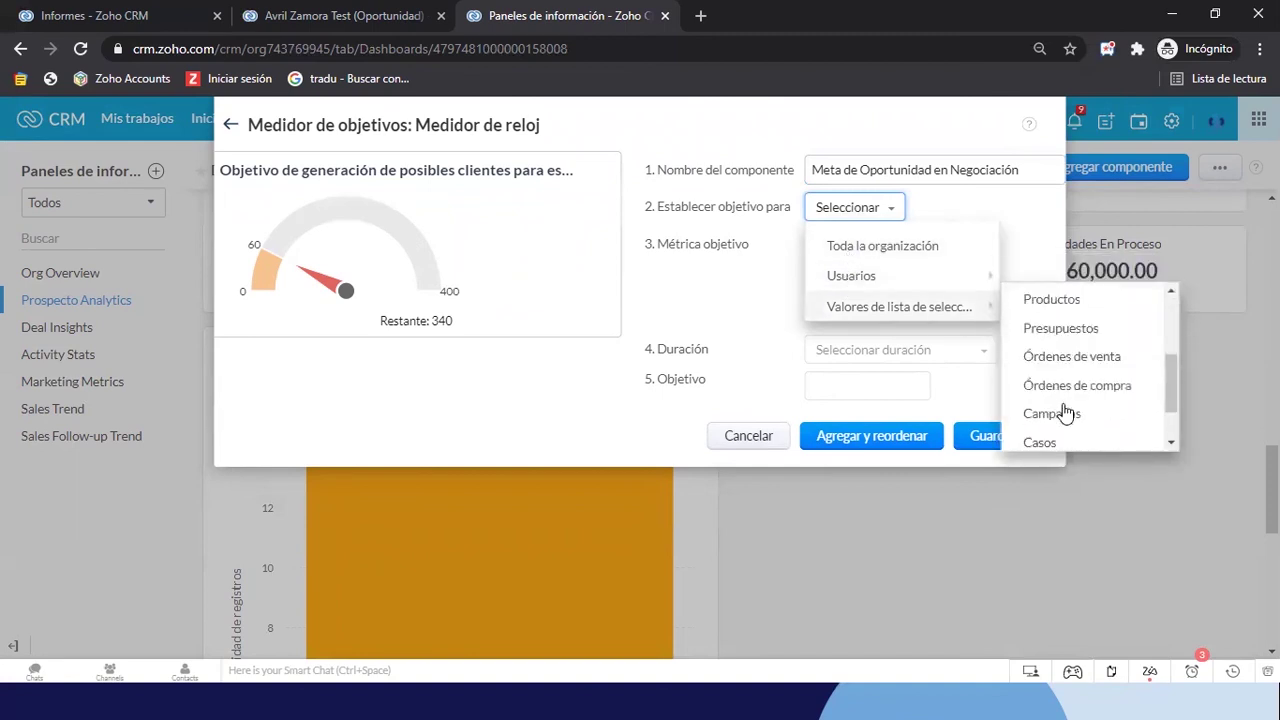
pyautogui.scroll(4, 1062, 410)
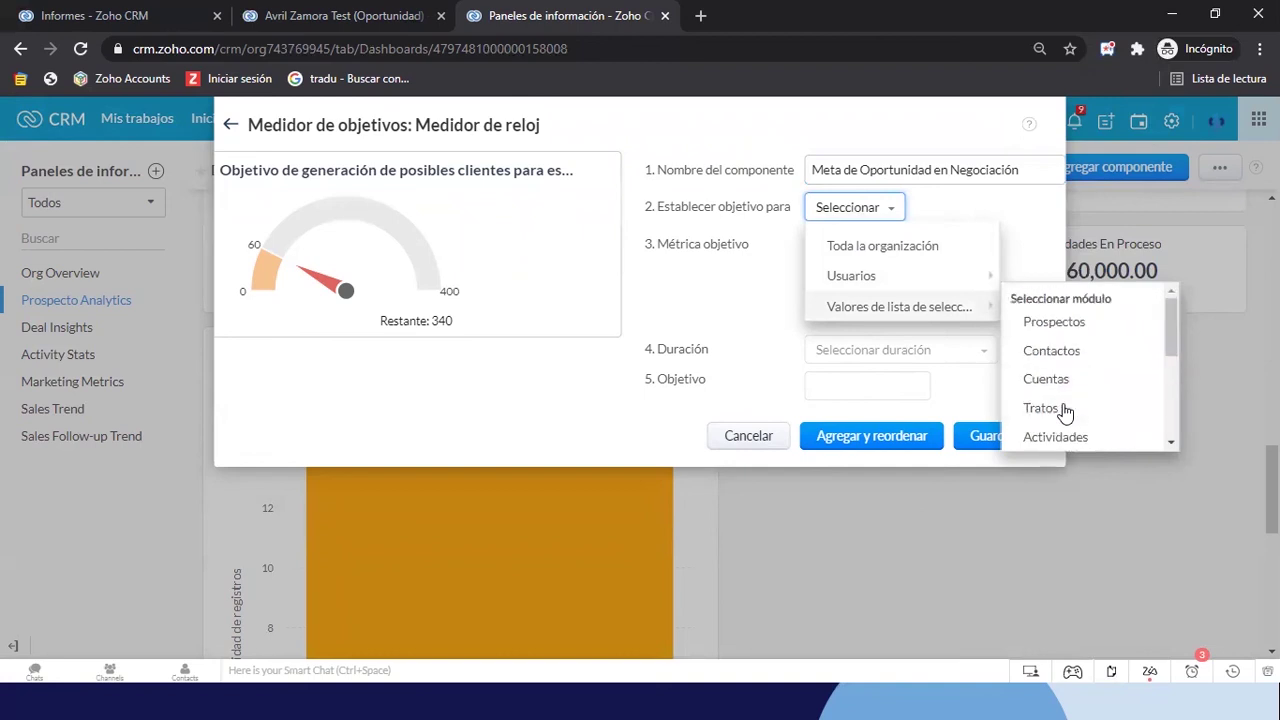
pyautogui.click(837, 250)
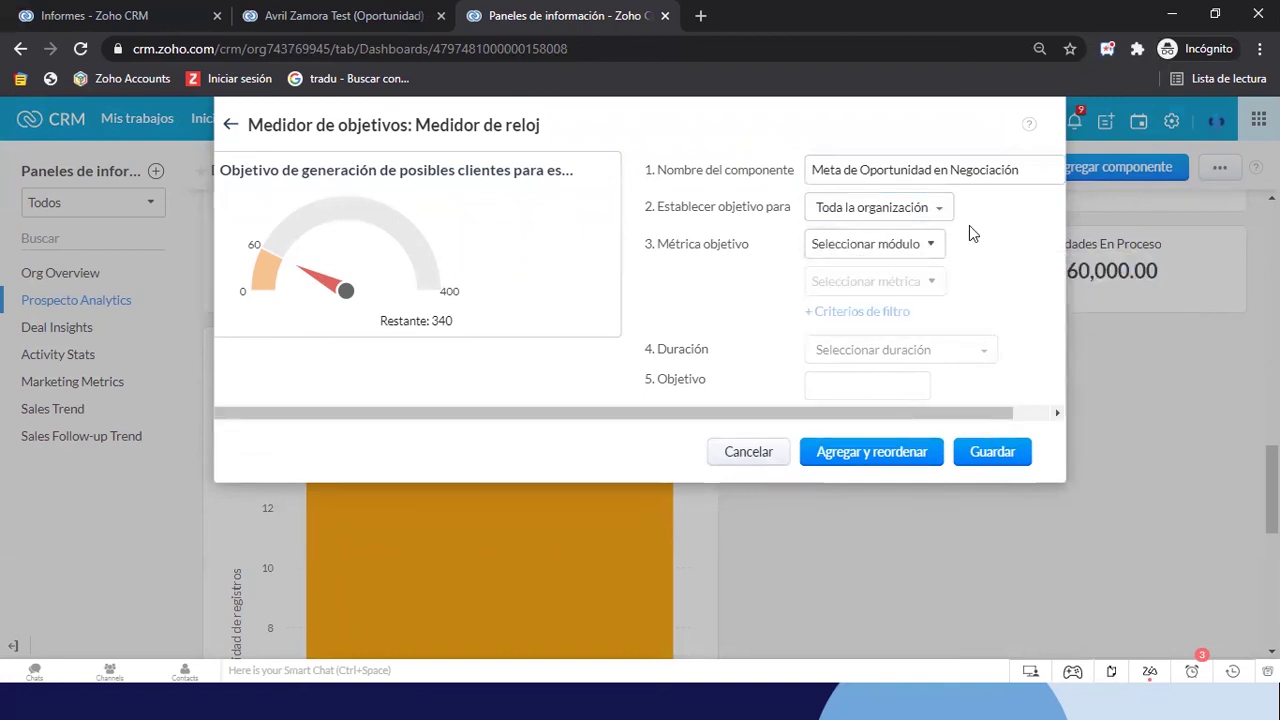
# Set the gauge metric to Suma de Importe on the Tratos module
pyautogui.click(853, 254)
pyautogui.write('opo')
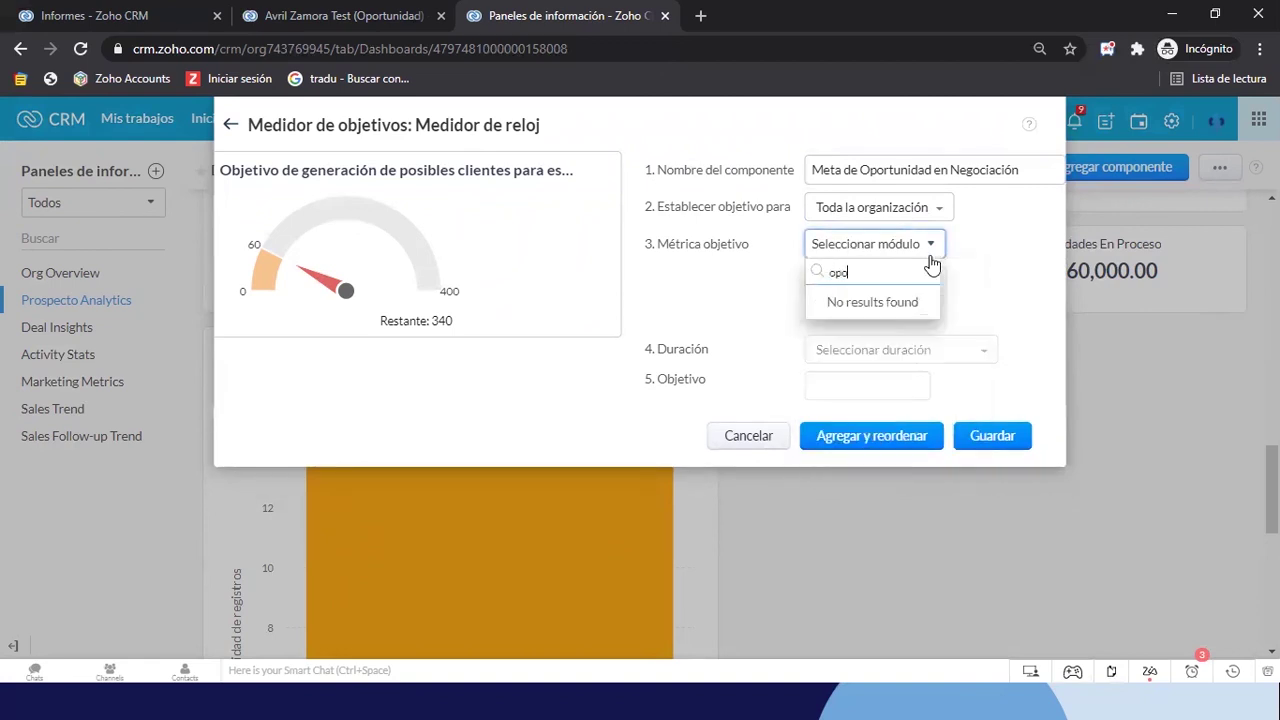
pyautogui.press('BackSpace')
pyautogui.press('BackSpace')
pyautogui.press('BackSpace')
pyautogui.write('tra')
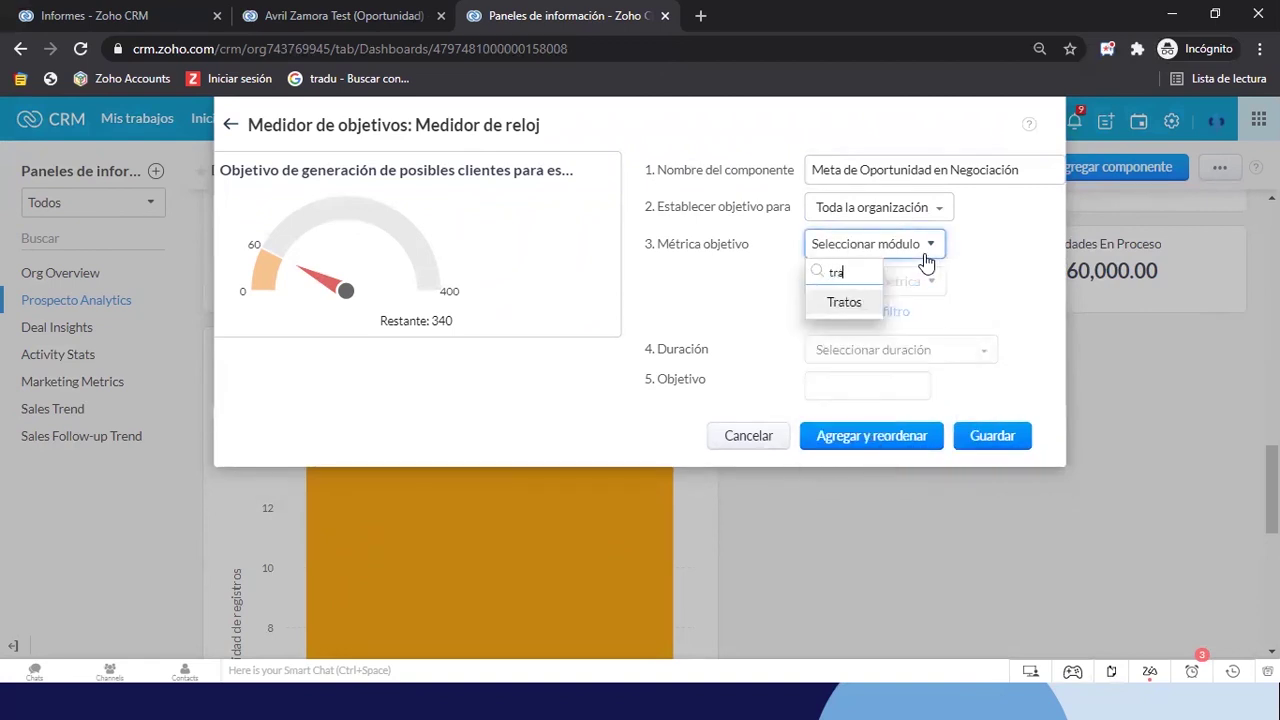
pyautogui.click(843, 302)
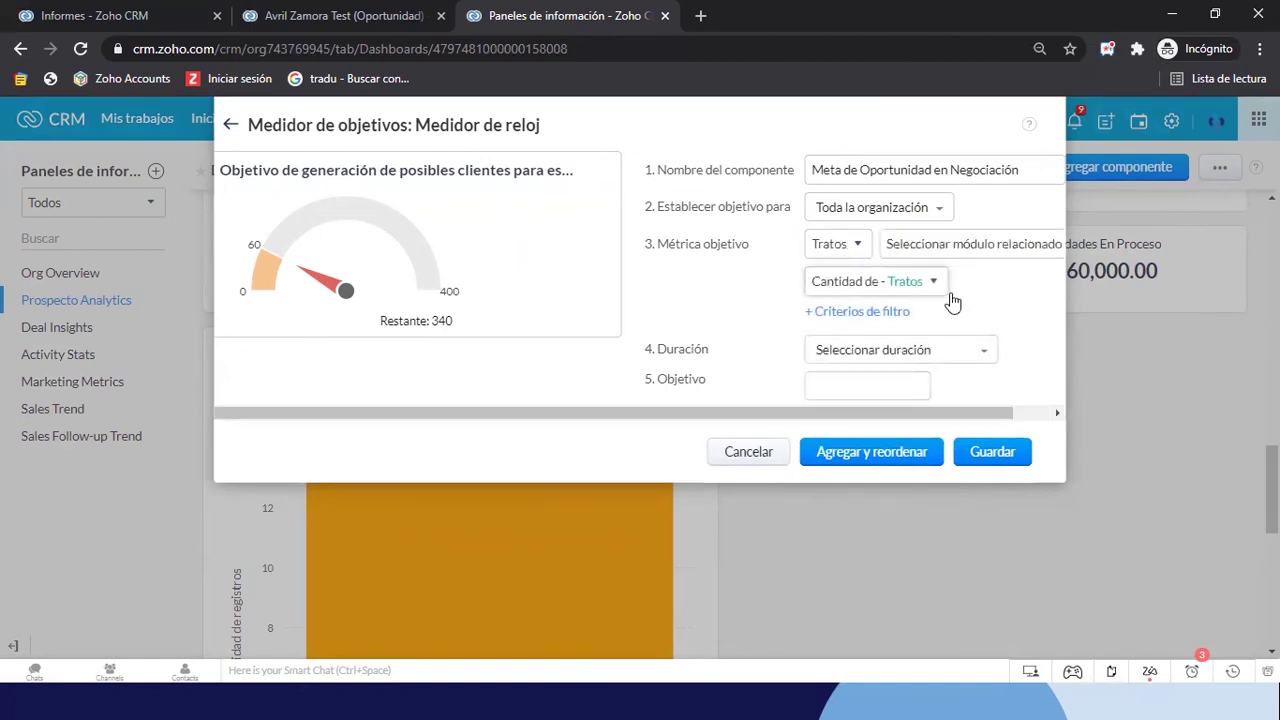
pyautogui.click(875, 284)
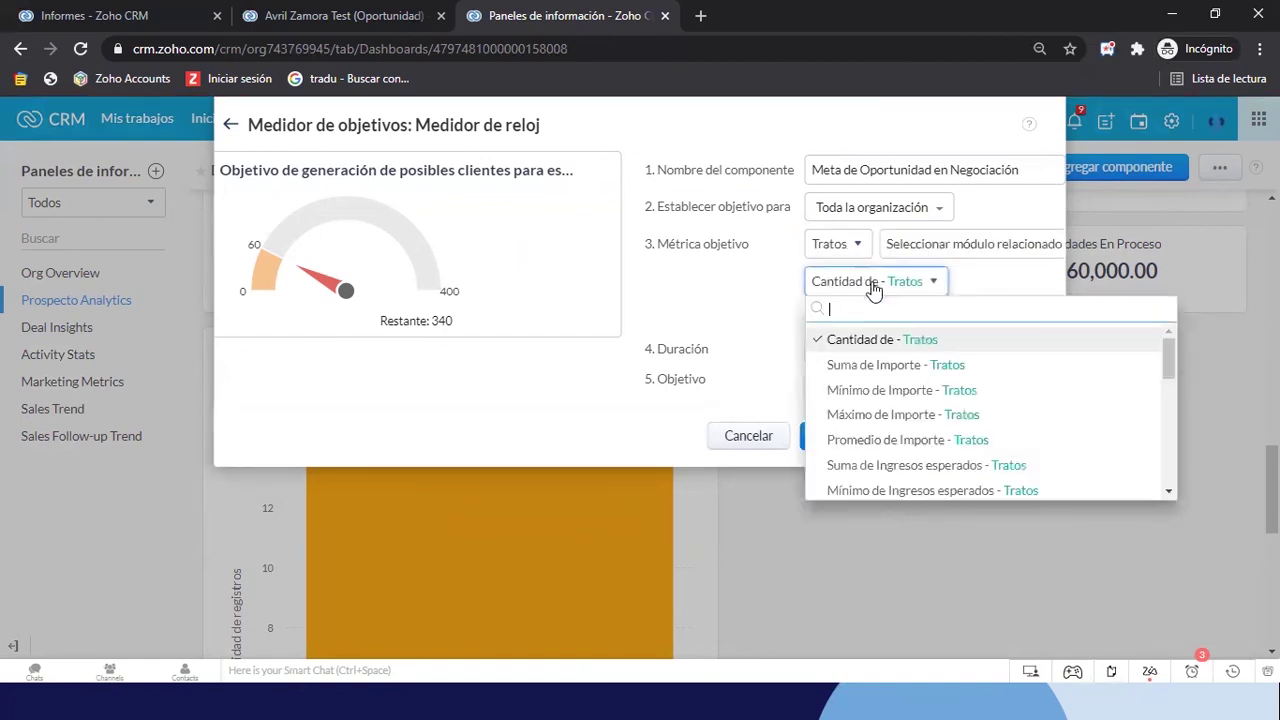
pyautogui.click(859, 366)
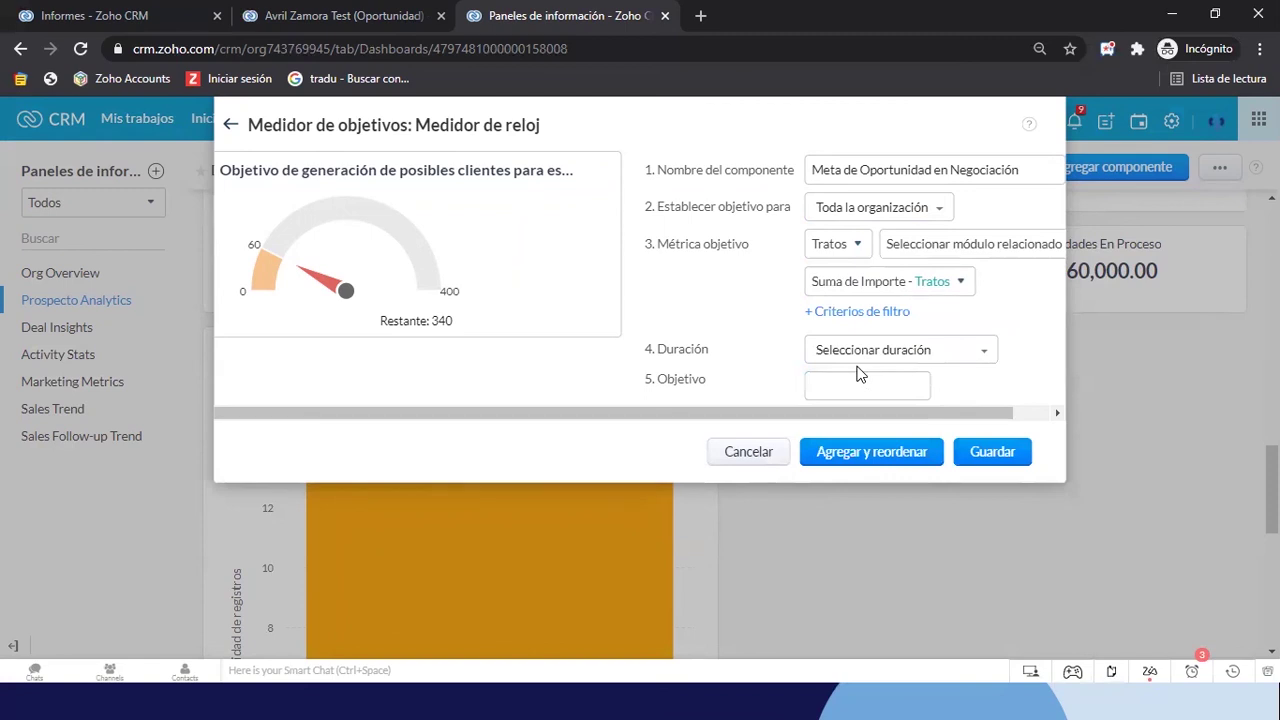
# Filter the gauge to Fase no está Cerrada Perdida, Cerrada Ganada or Perdida por Competencia
pyautogui.click(886, 313)
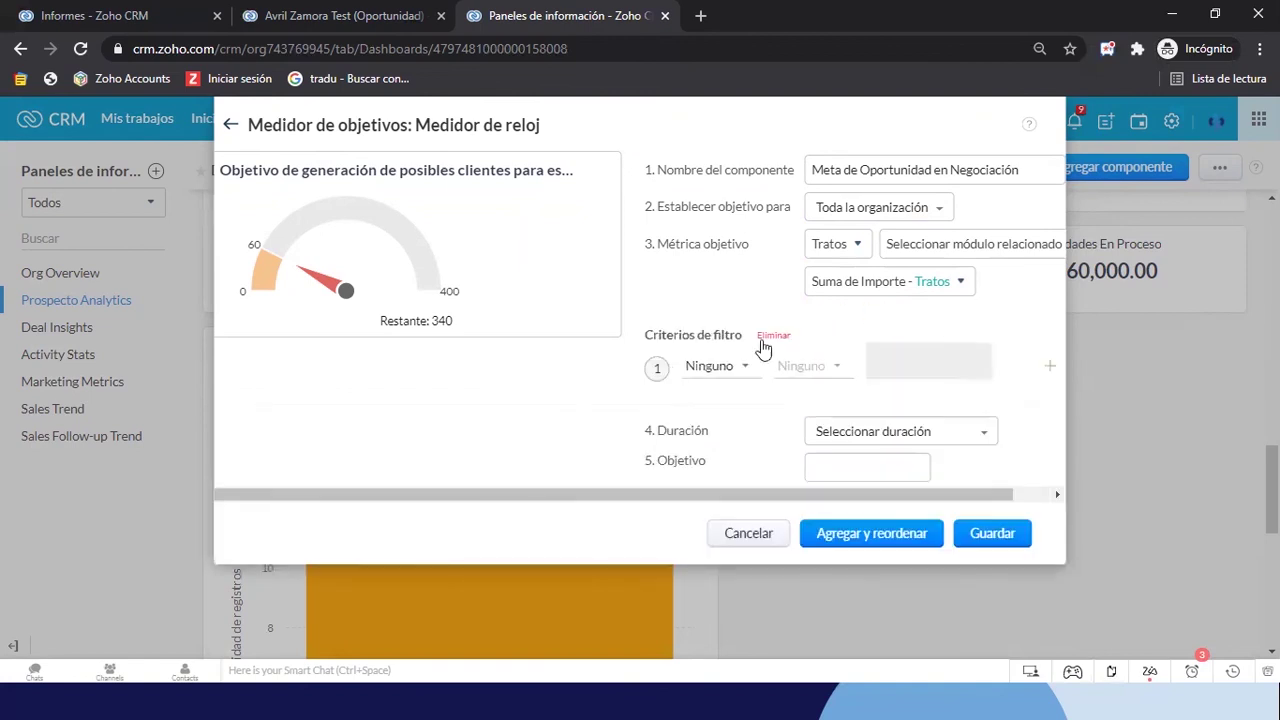
pyautogui.click(709, 367)
pyautogui.write('fase')
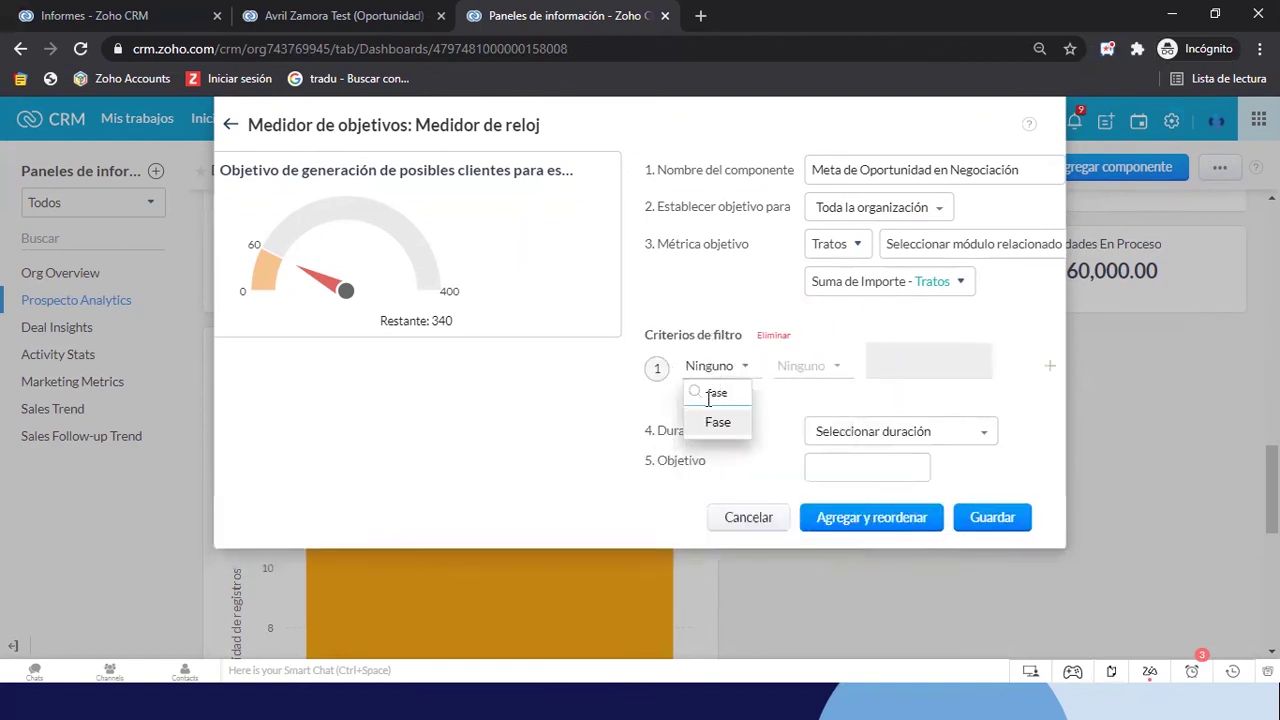
pyautogui.click(716, 422)
pyautogui.click(797, 373)
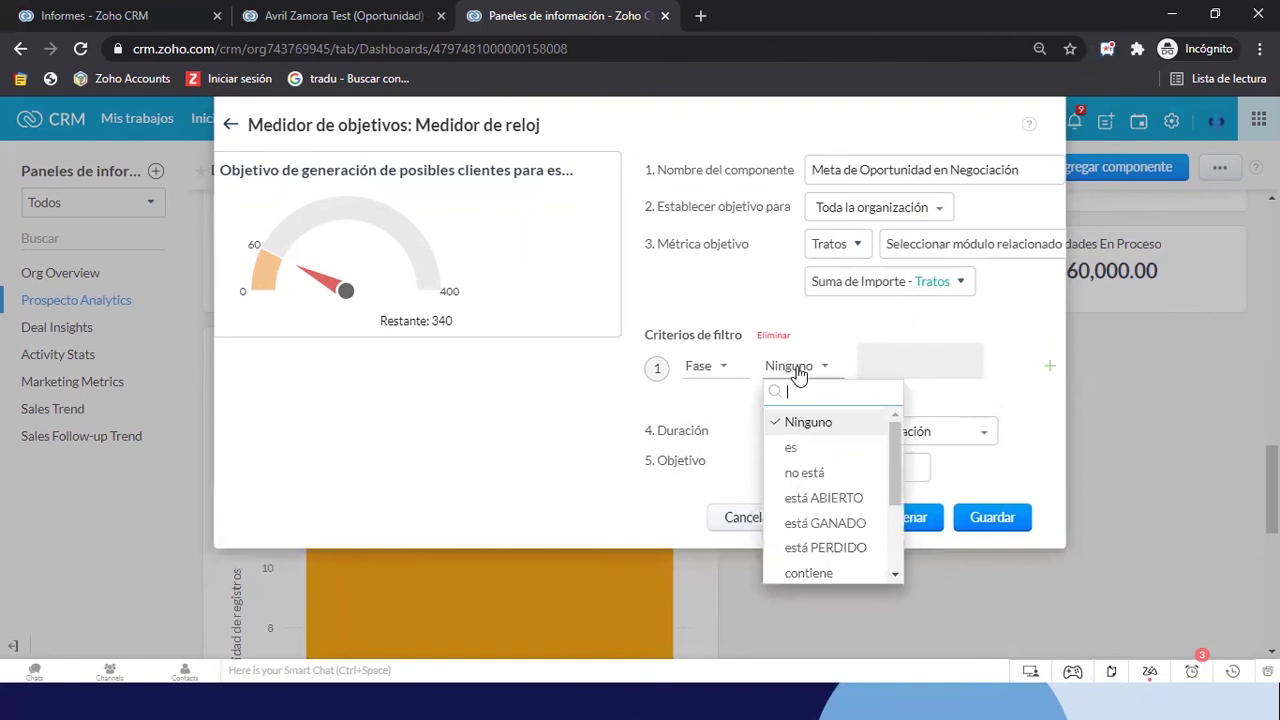
pyautogui.click(795, 468)
pyautogui.click(899, 354)
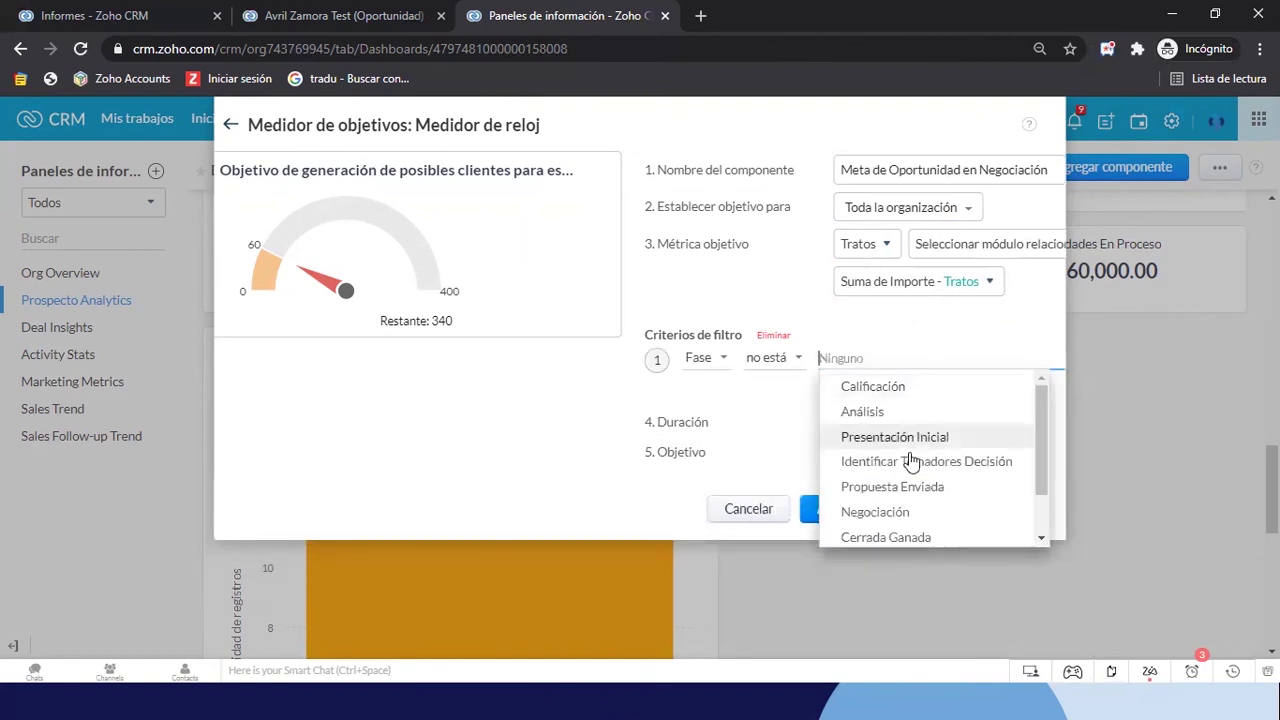
pyautogui.scroll(-1, 909, 465)
pyautogui.click(903, 507)
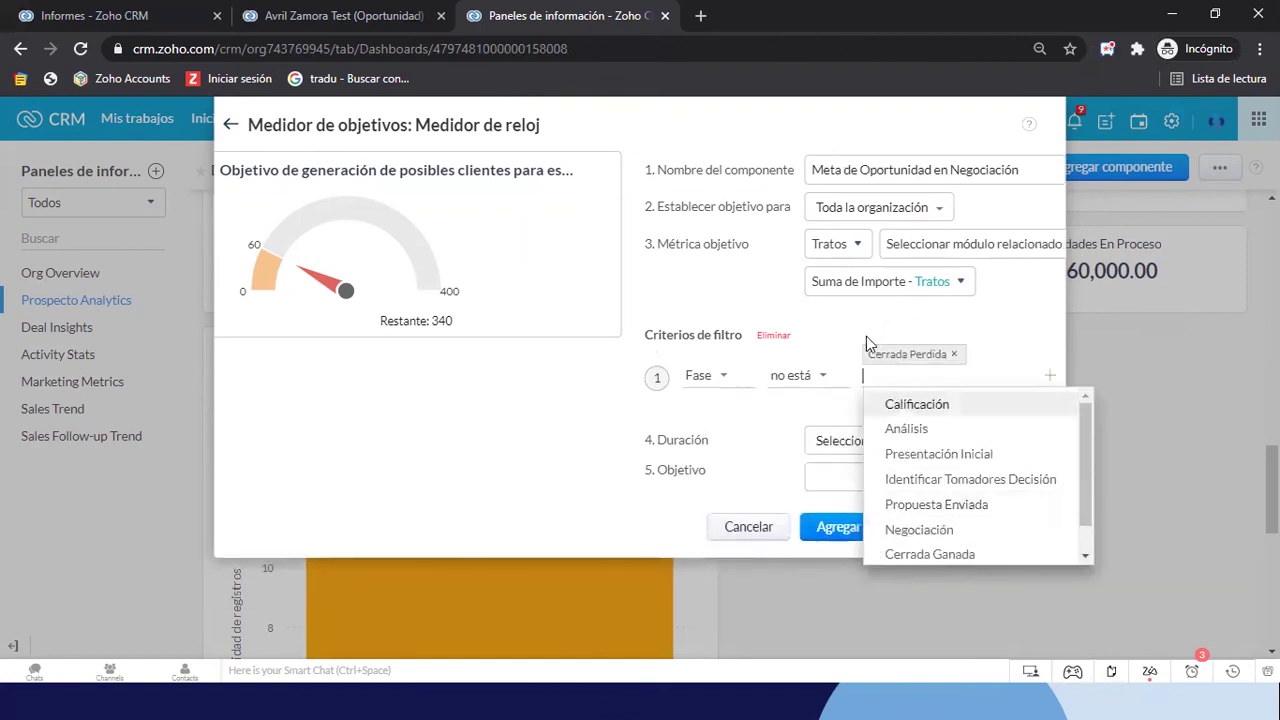
pyautogui.scroll(-1, 909, 503)
pyautogui.click(926, 523)
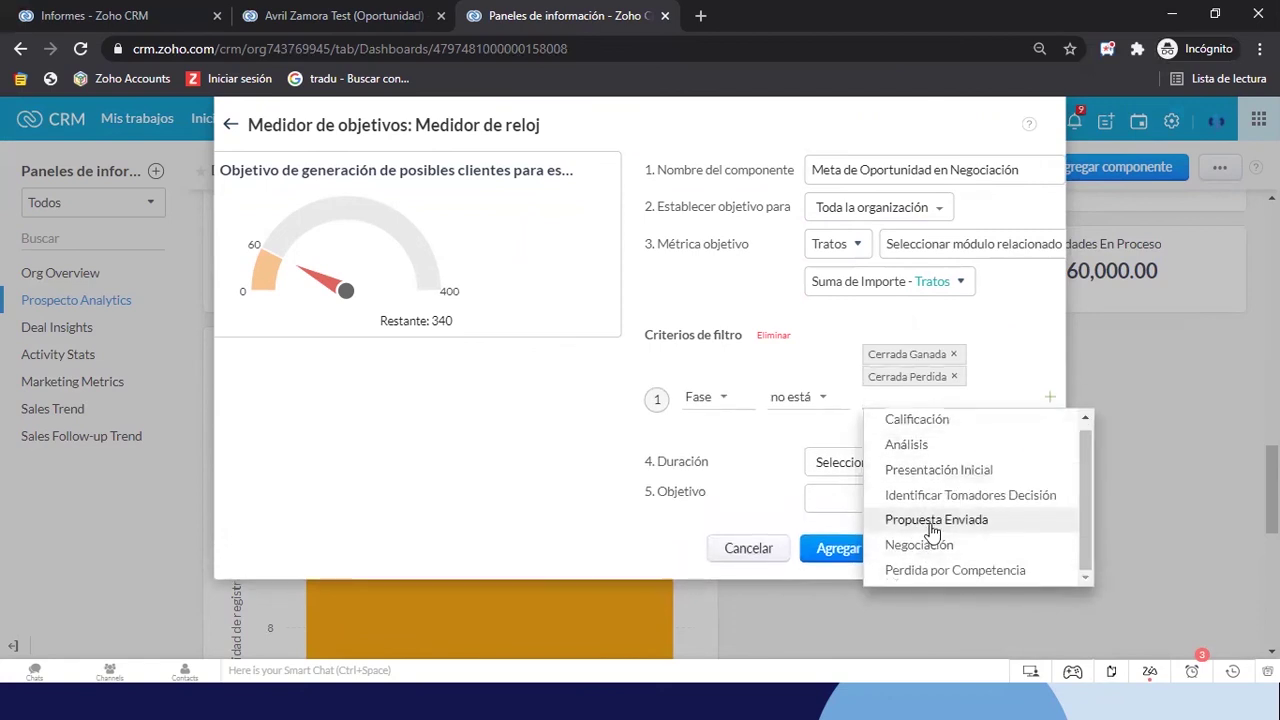
pyautogui.click(915, 577)
pyautogui.click(770, 465)
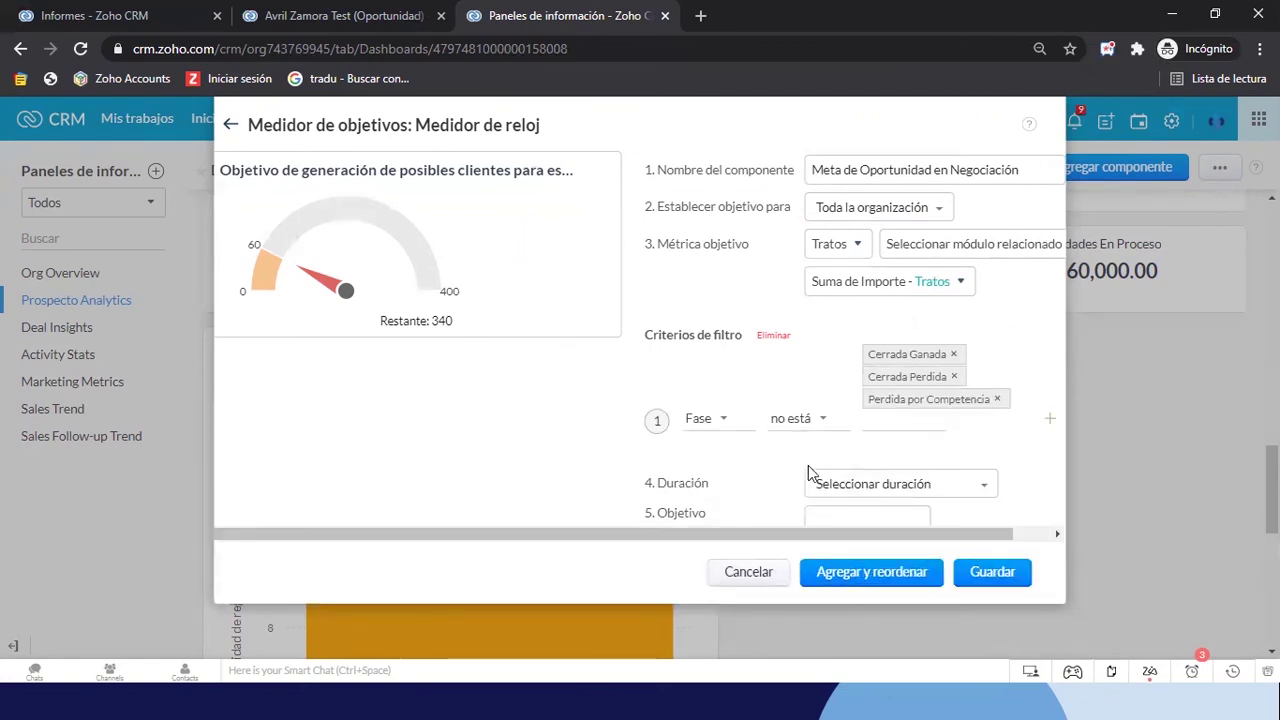
# Set the duration to Hora de creación this month and enter the 100000 target
pyautogui.click(828, 484)
pyautogui.write('crea')
pyautogui.moveTo(829, 564)
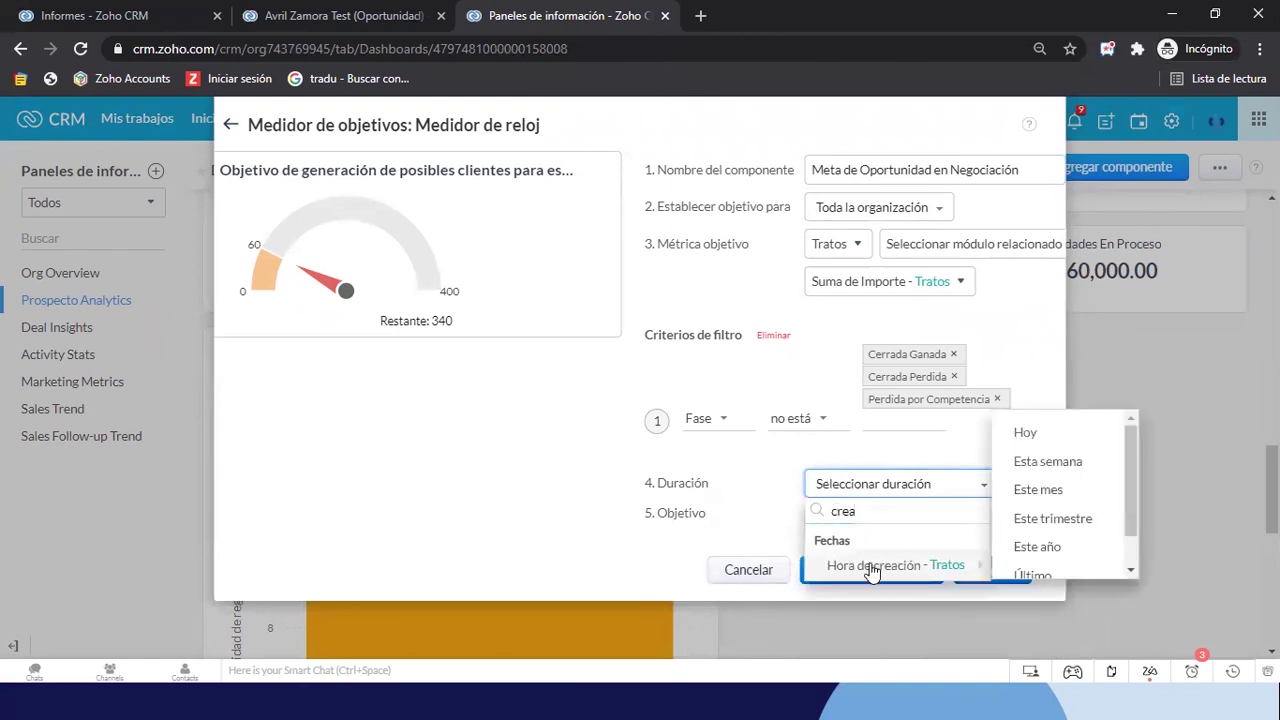
pyautogui.click(1046, 490)
pyautogui.click(852, 506)
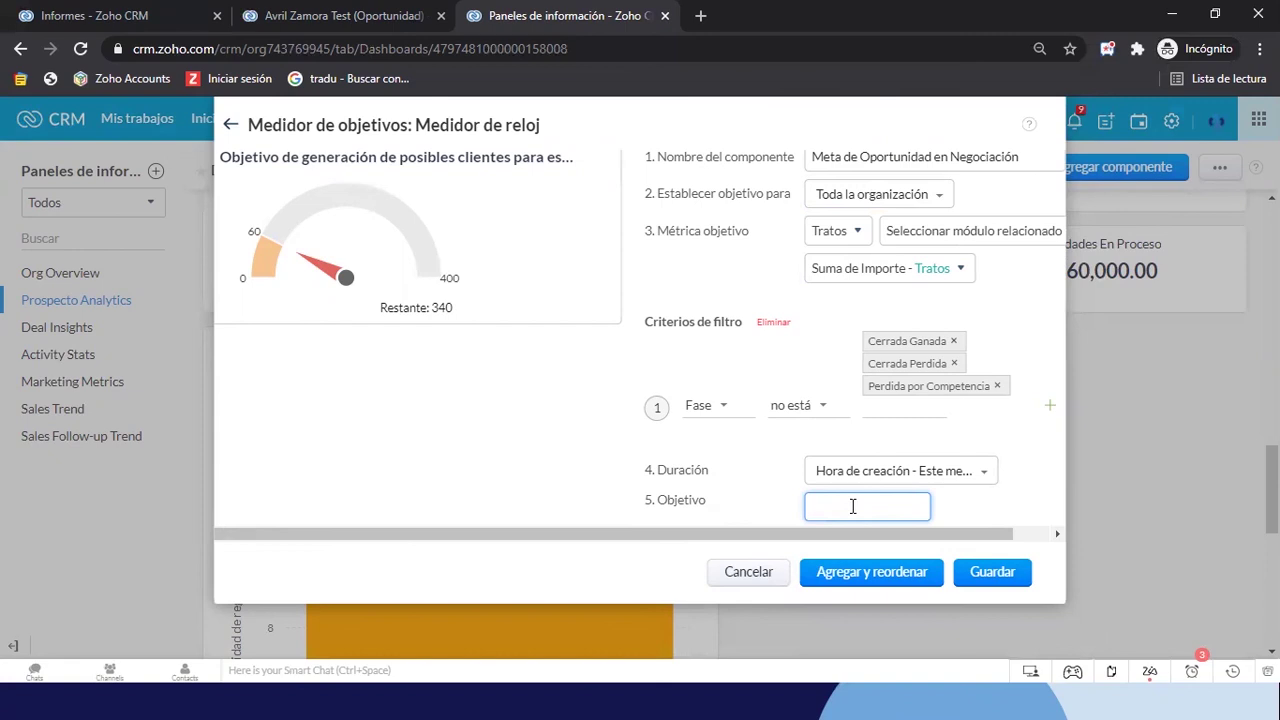
pyautogui.write('100000')
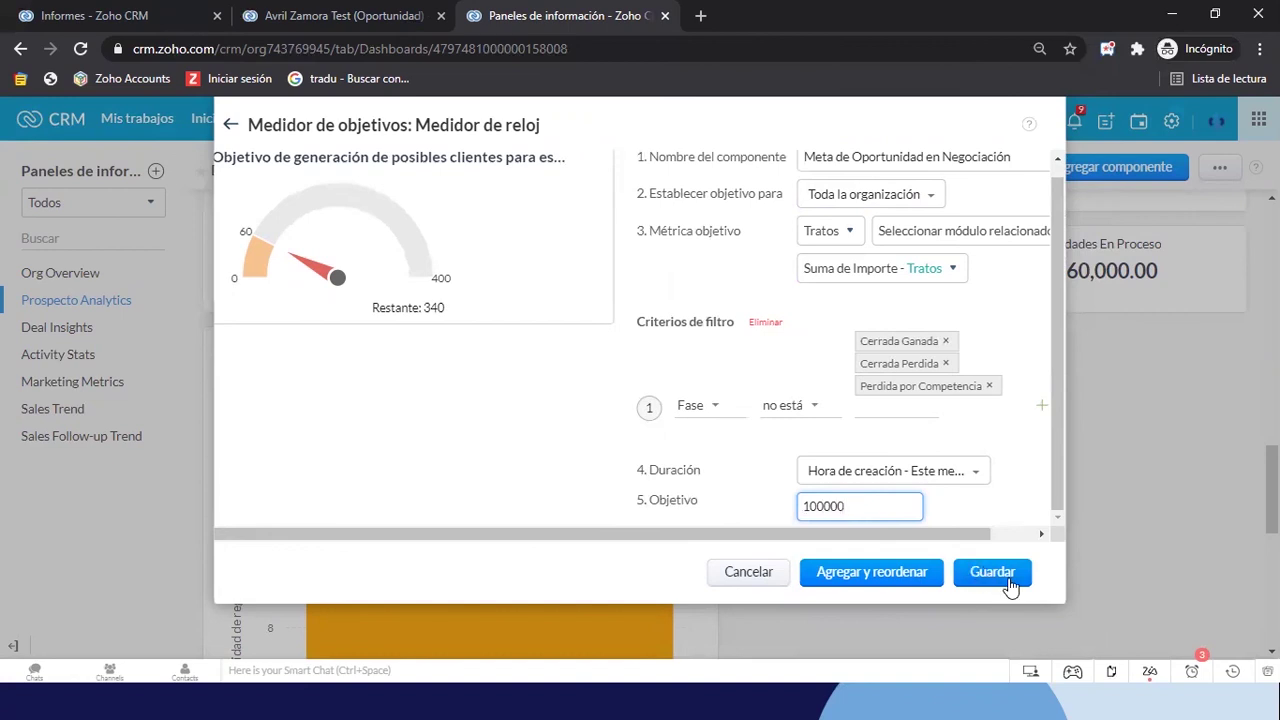
# Save the Meta de Oportunidad en Negociación gauge, then reopen it with Editar
pyautogui.click(1008, 580)
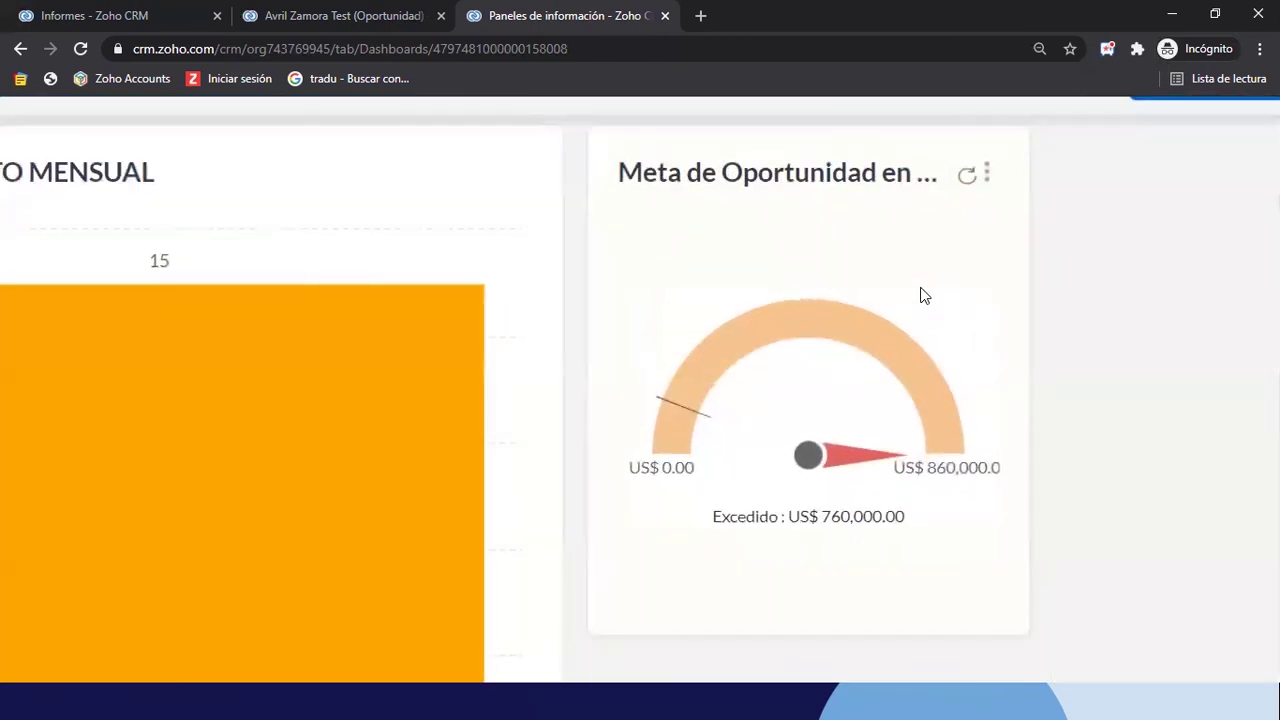
pyautogui.moveTo(725, 360)
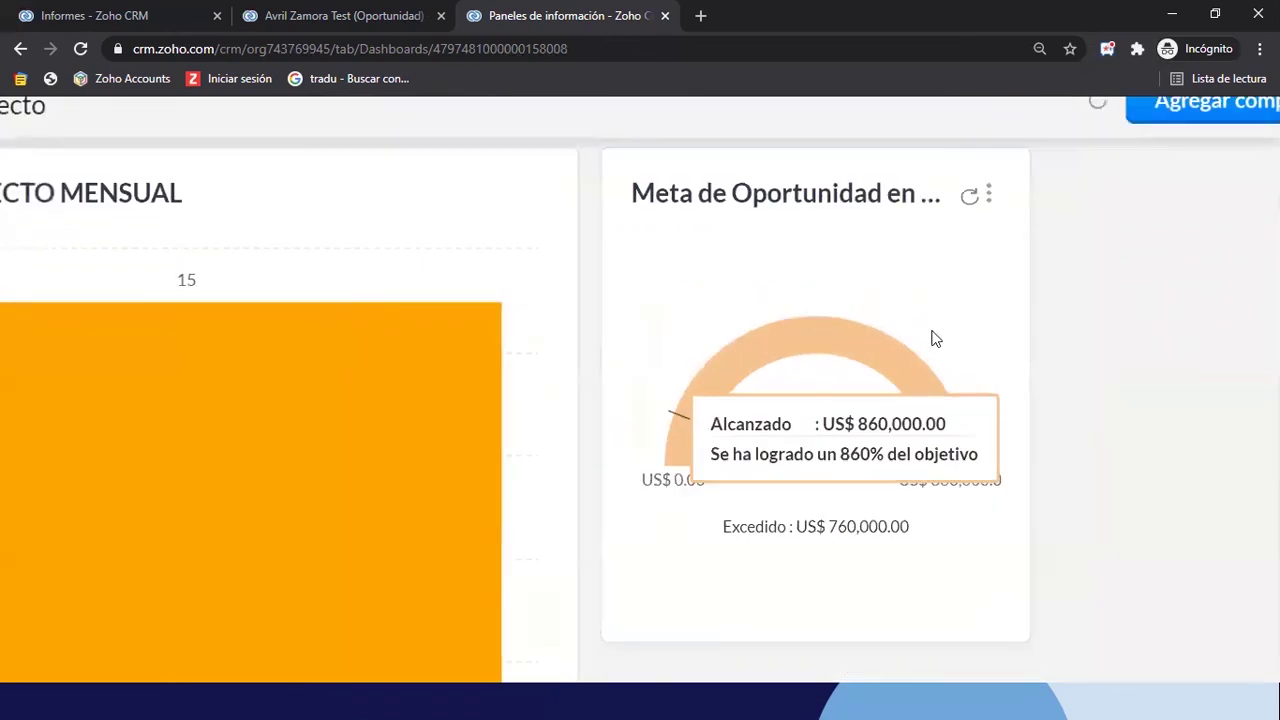
pyautogui.click(988, 194)
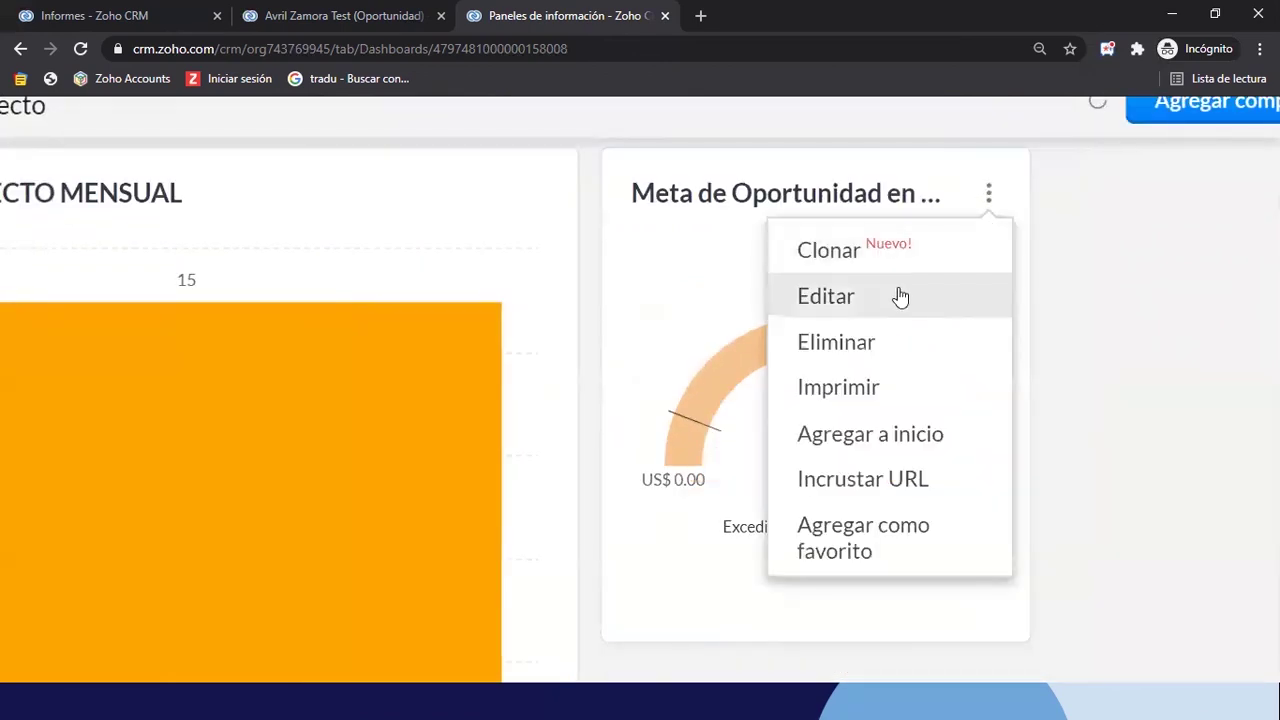
pyautogui.click(898, 296)
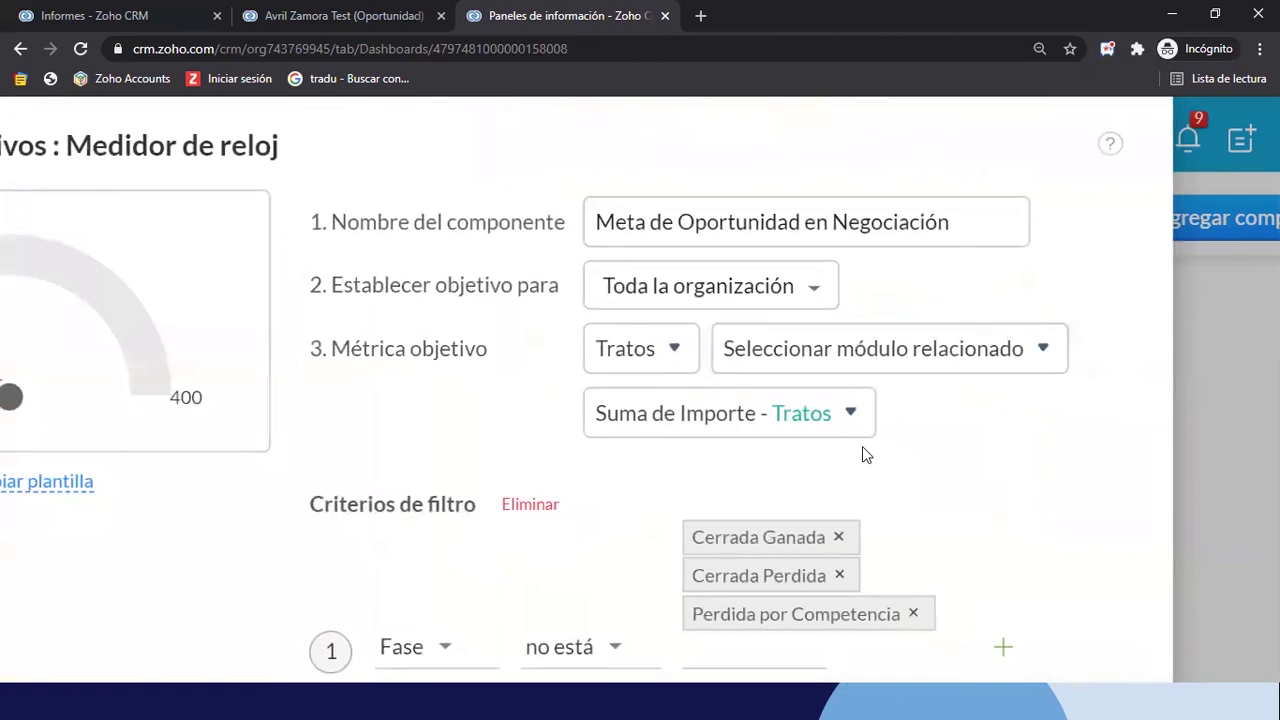
# Raise the gauge's Objetivo from 100000 to 1000000 and save it
pyautogui.scroll(-4, 862, 446)
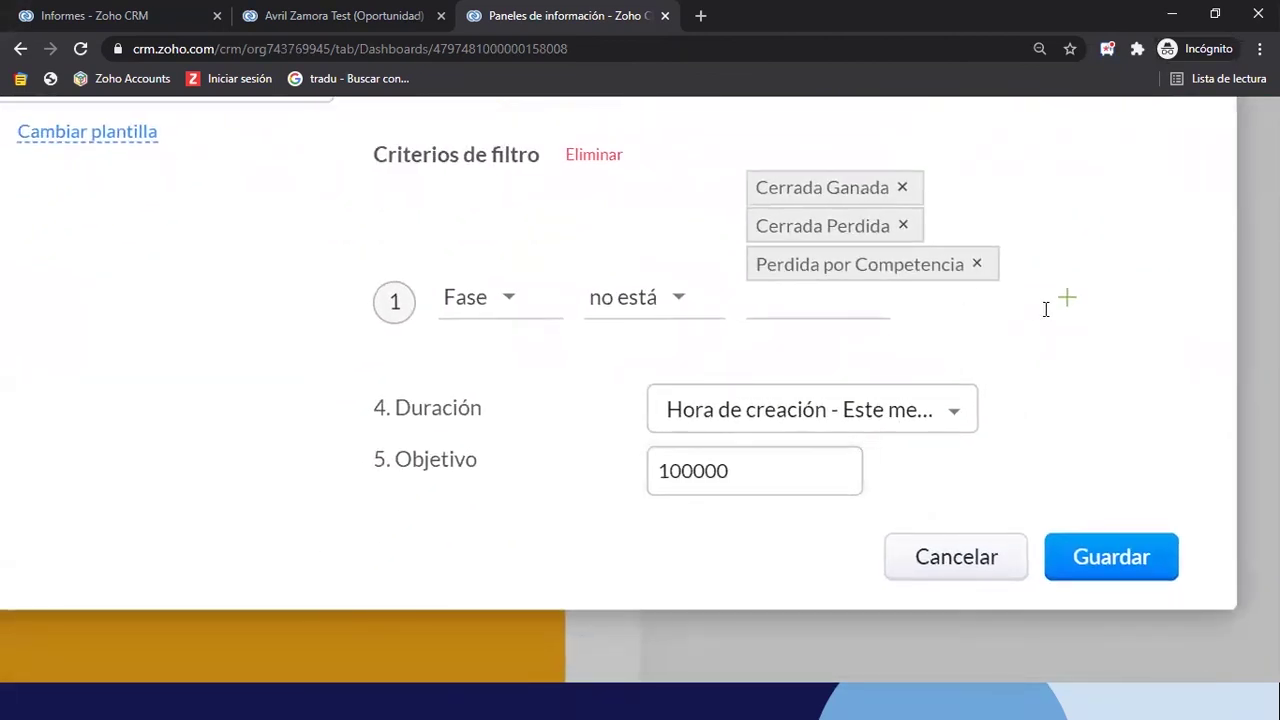
pyautogui.click(1066, 301)
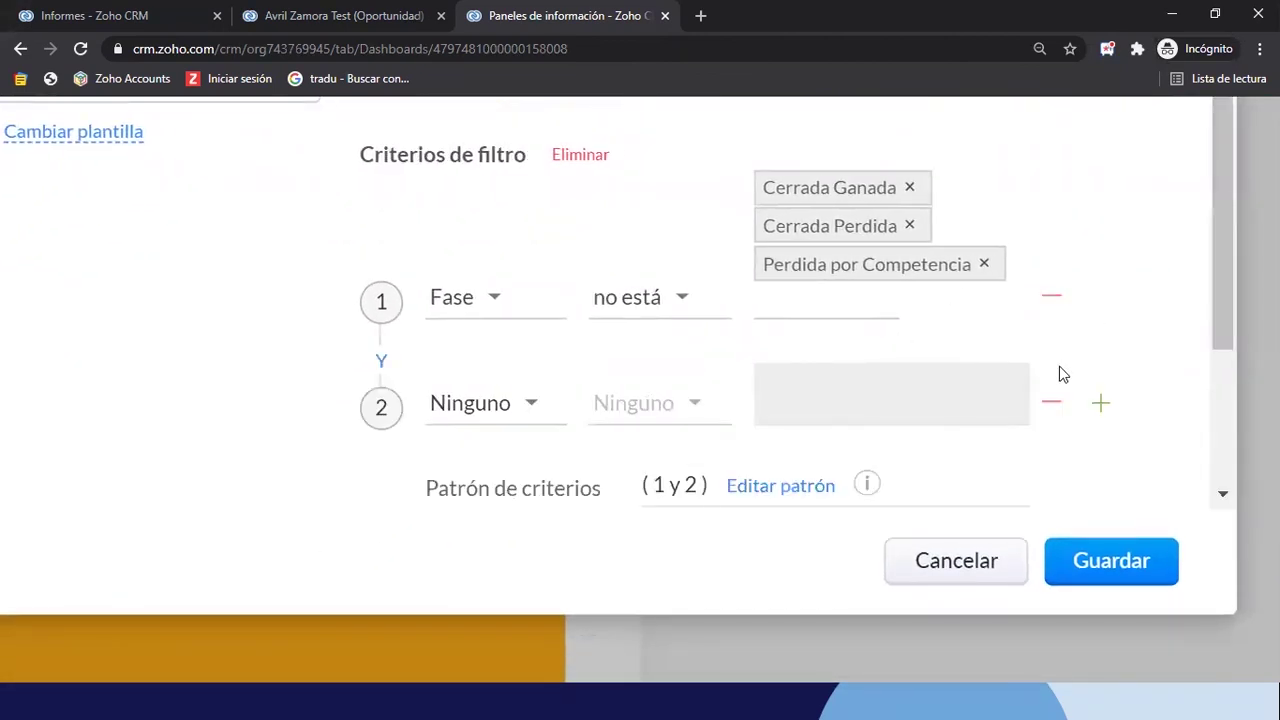
pyautogui.click(1051, 401)
pyautogui.moveTo(809, 465); pyautogui.dragTo(593, 495)
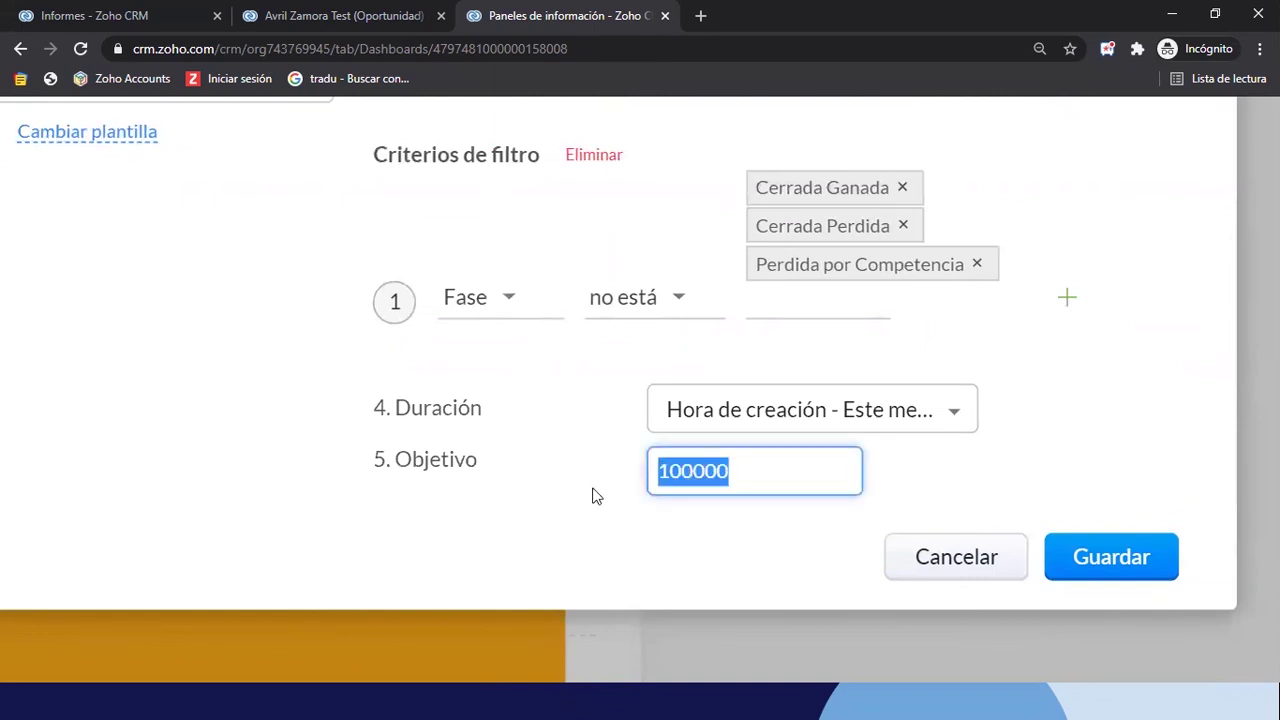
pyautogui.press('Right')
pyautogui.write('0')
pyautogui.click(1068, 556)
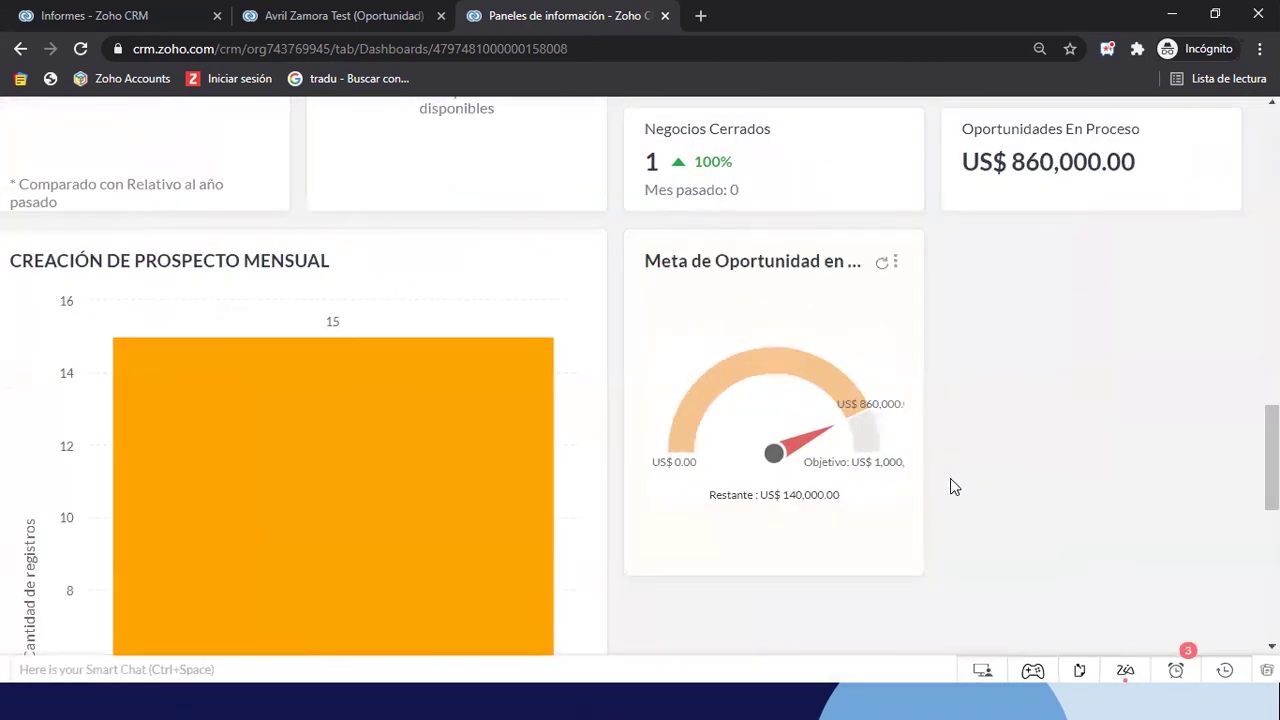
# Check the updated gauge tooltip showing progress toward the US$ 1,000,000 objective
pyautogui.moveTo(790, 390)
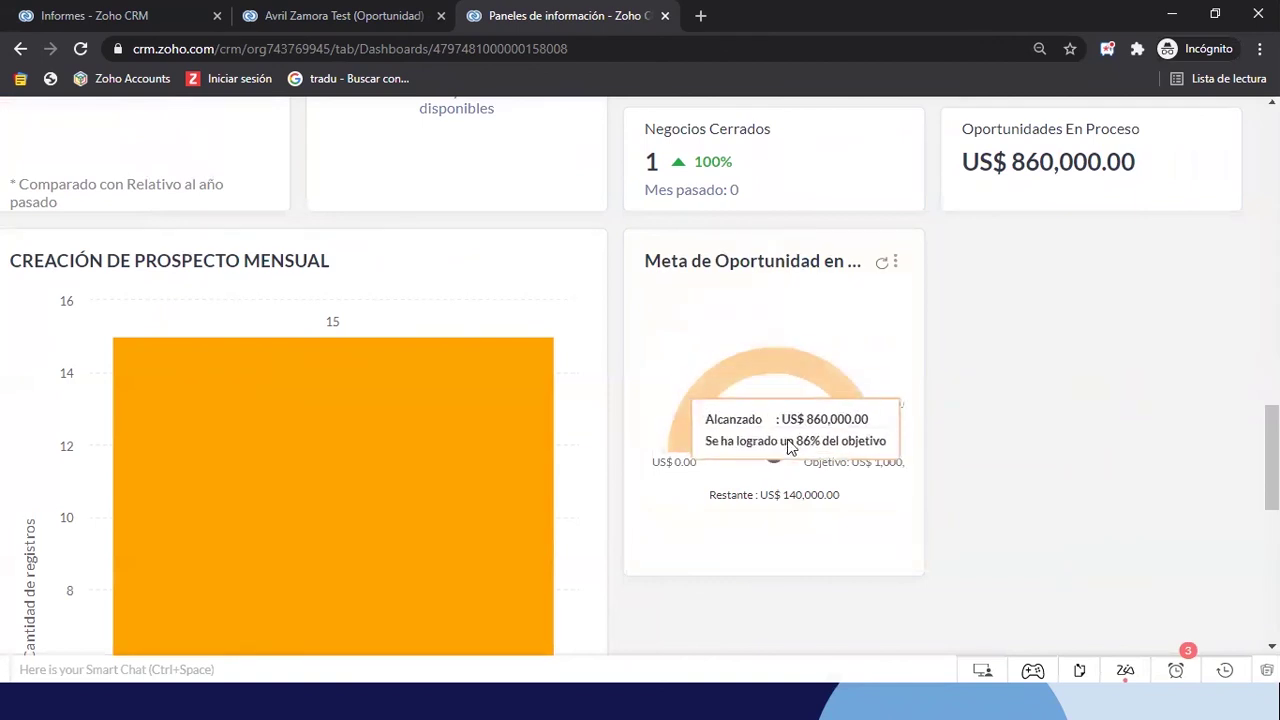
pyautogui.moveTo(762, 457)
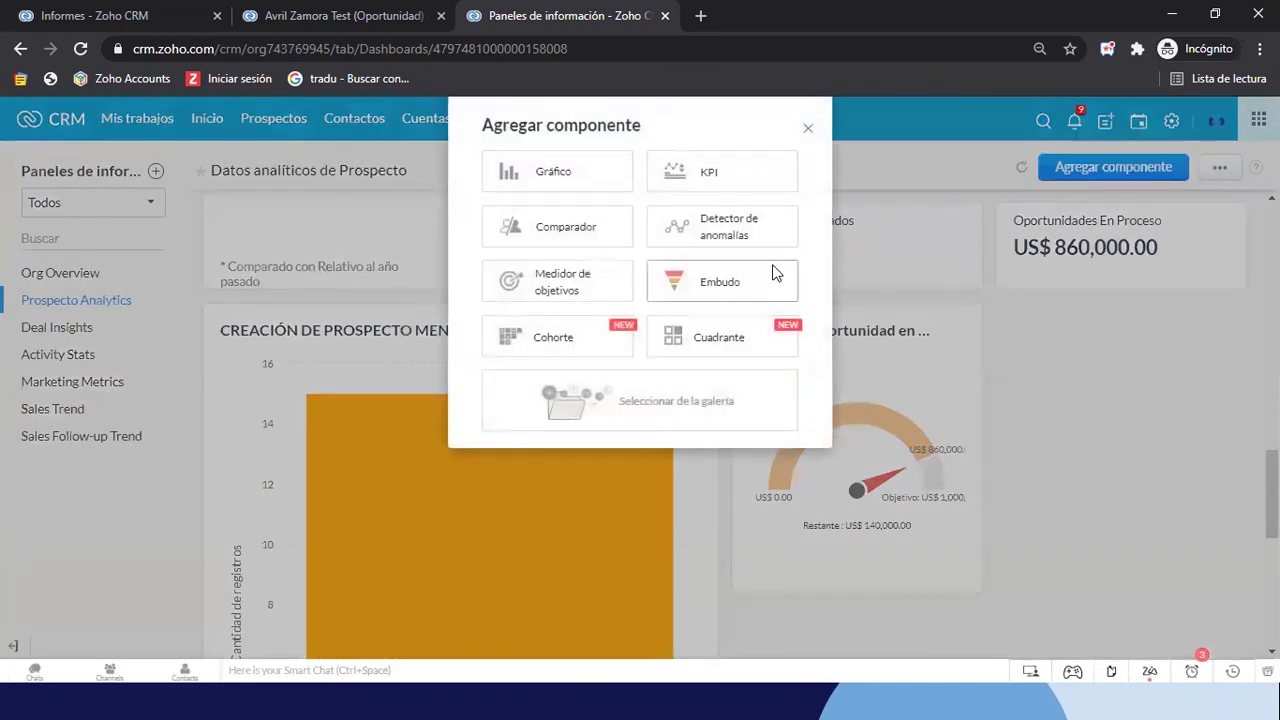
# Abandon the Medidor de objetivos choice and close Agregar componente without adding anything
pyautogui.click(545, 286)
pyautogui.scroll(-5, 730, 390)
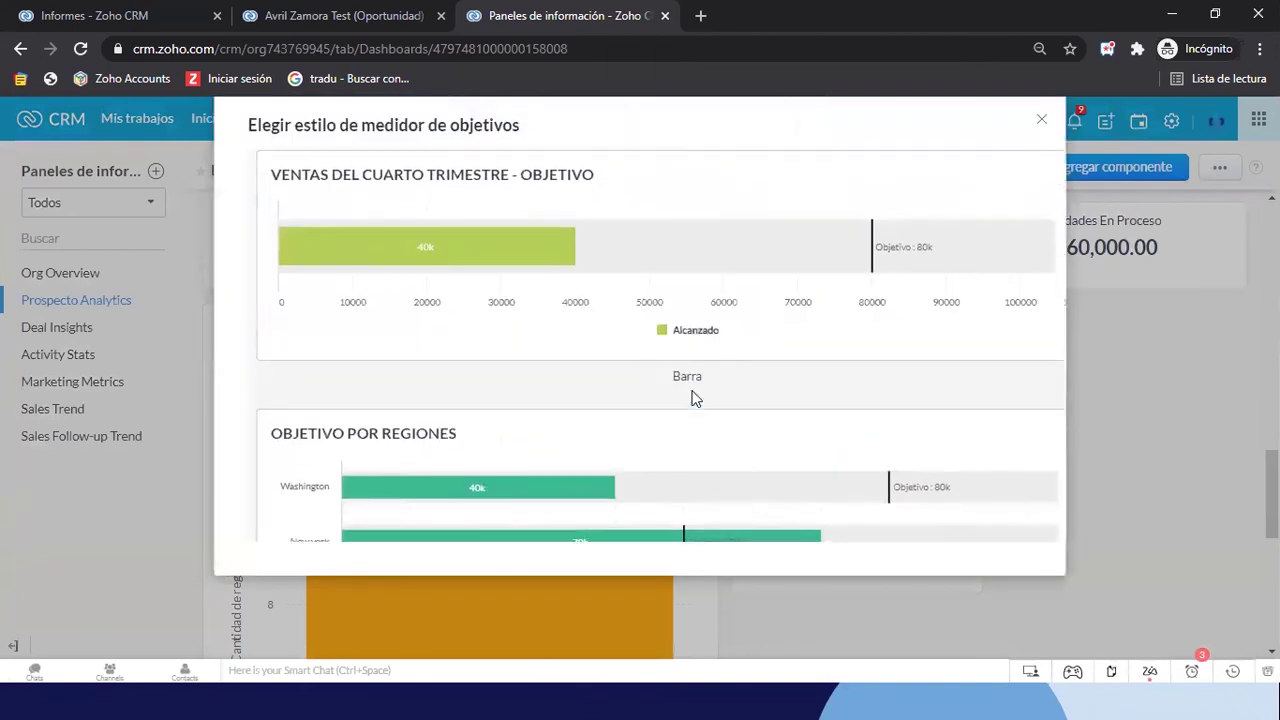
pyautogui.scroll(4, 694, 400)
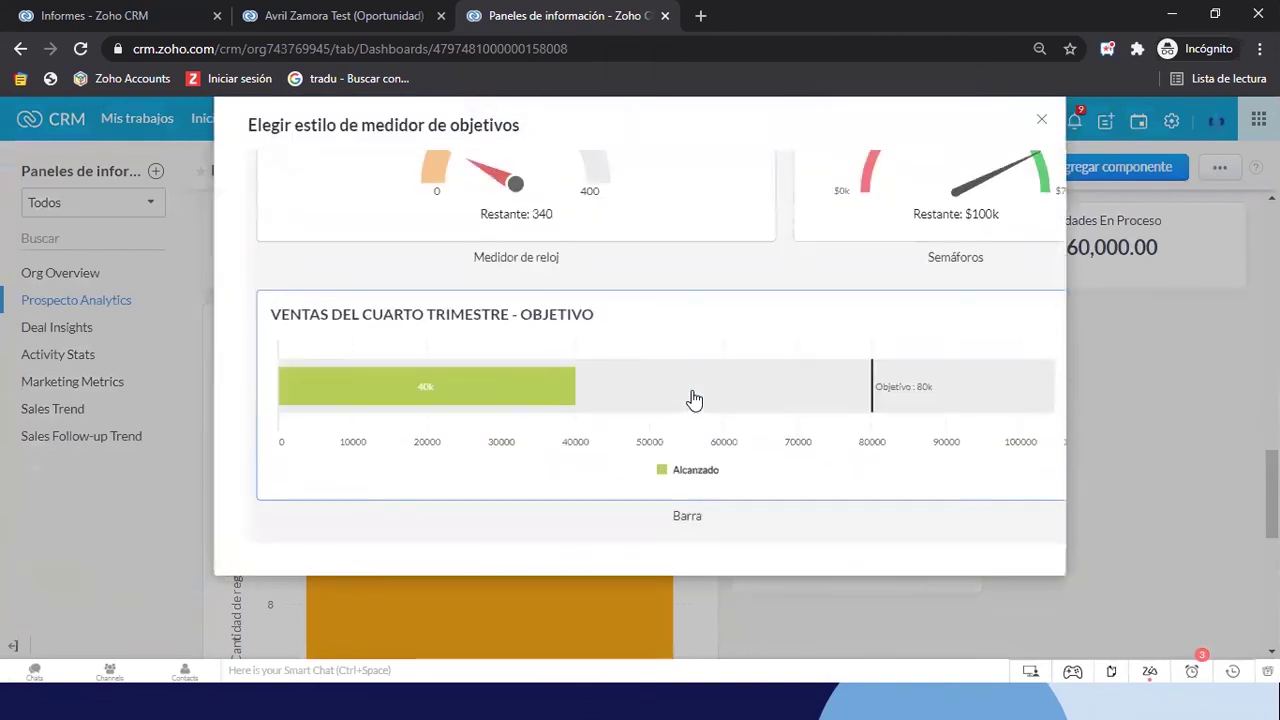
pyautogui.click(1041, 120)
pyautogui.click(1065, 170)
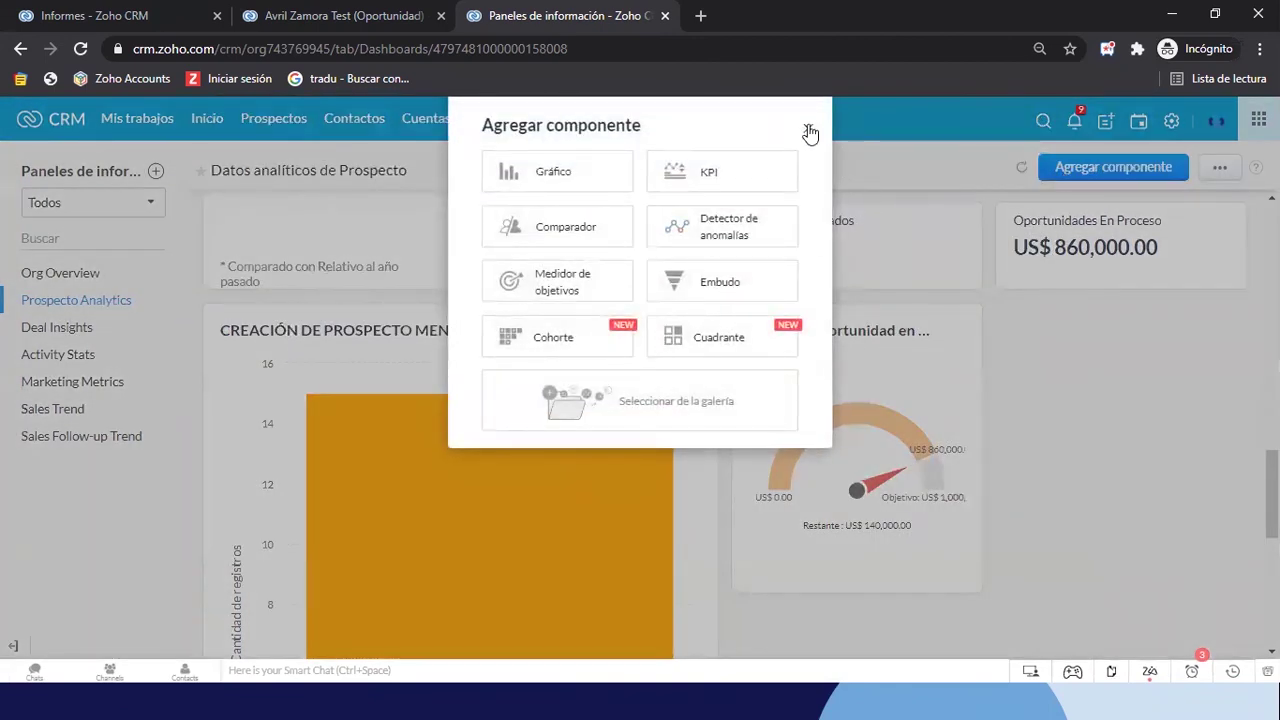
pyautogui.click(808, 131)
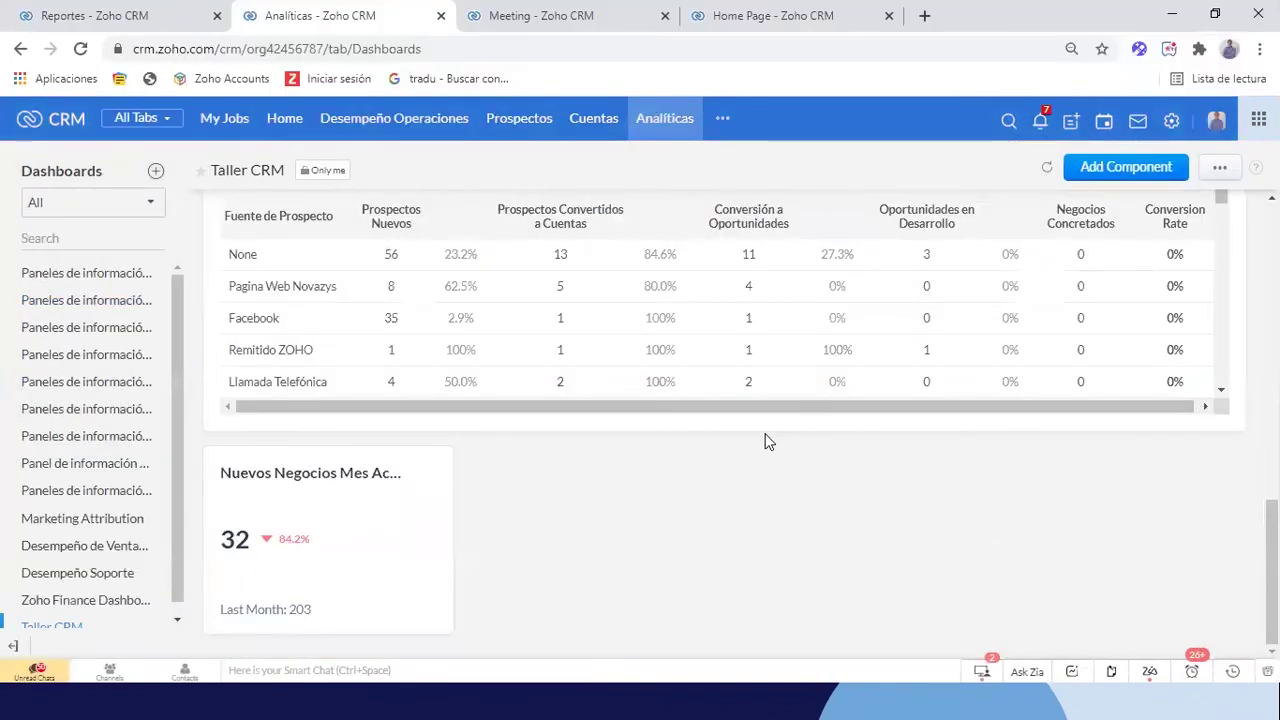
# Add a Comparator component to the Taller CRM dashboard and browse its style samples
pyautogui.scroll(15, 764, 441)
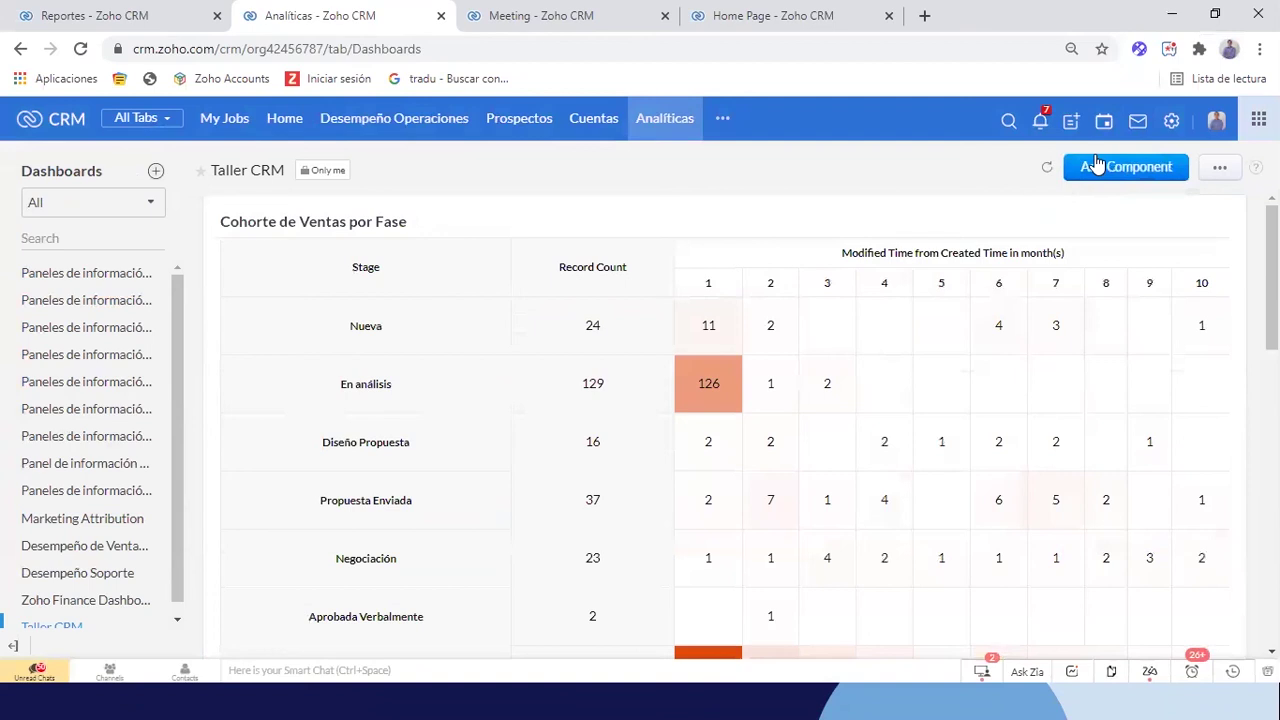
pyautogui.click(1097, 165)
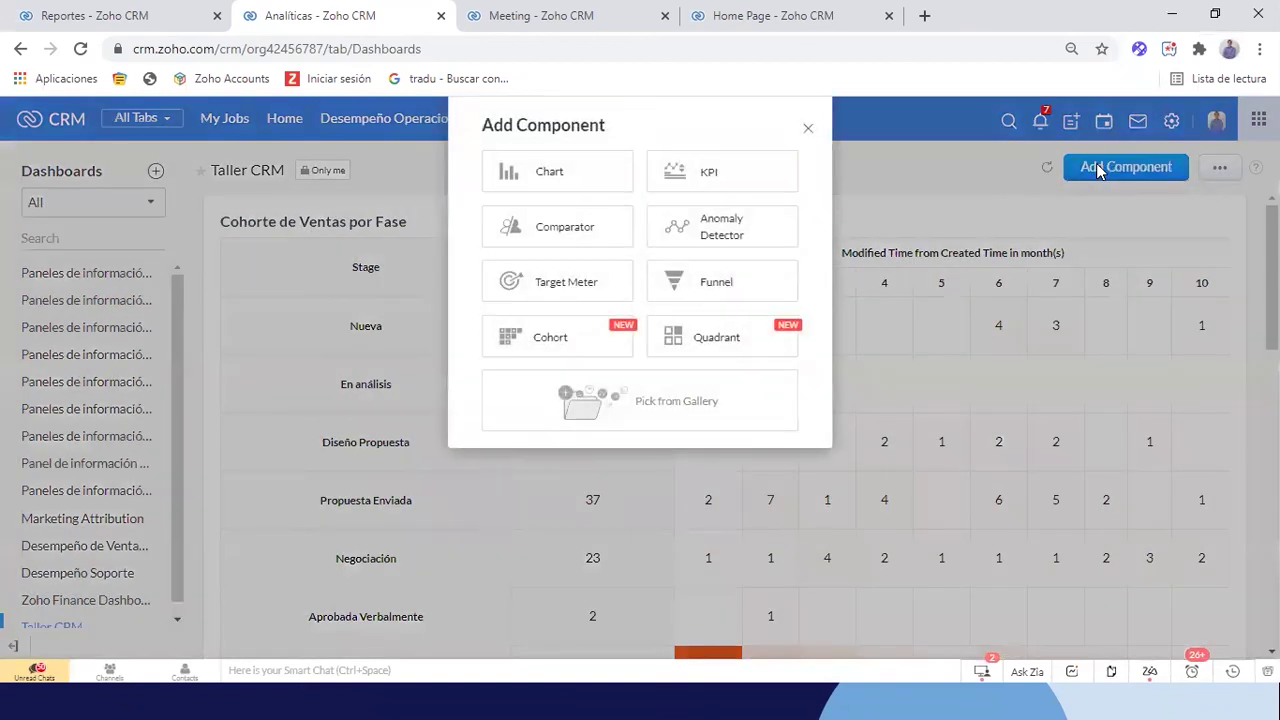
pyautogui.click(540, 242)
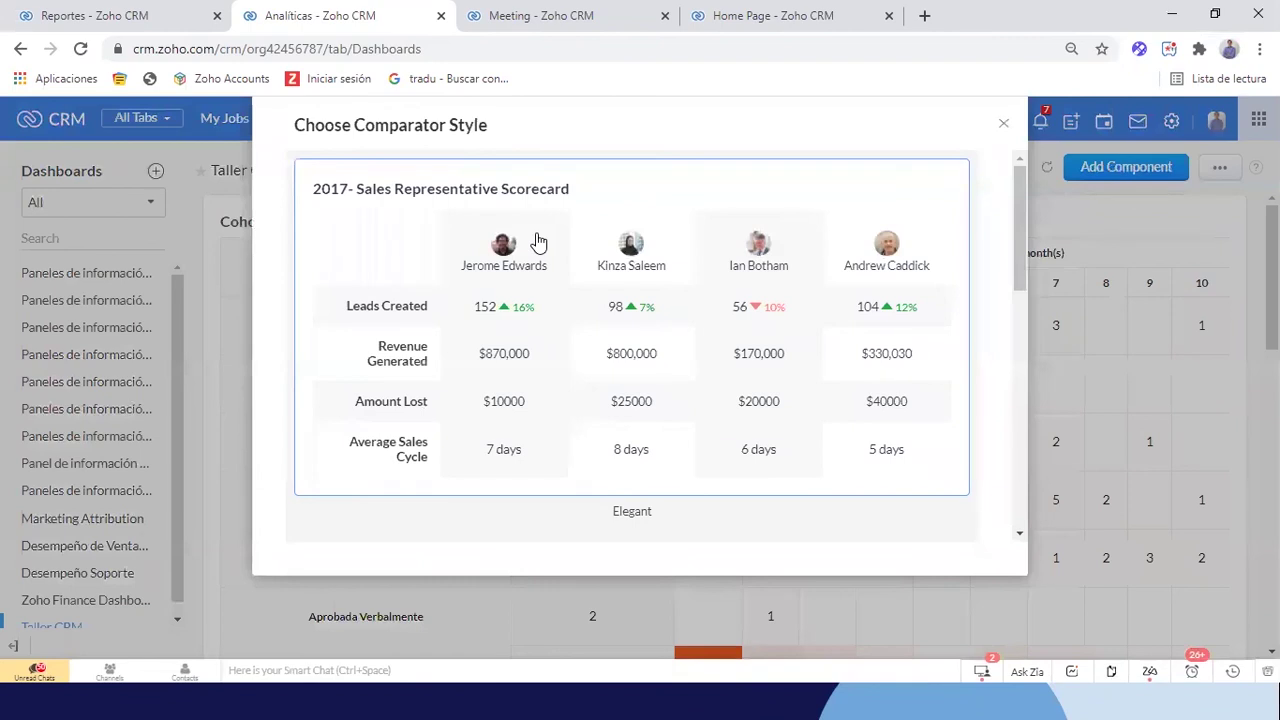
pyautogui.scroll(-10, 490, 350)
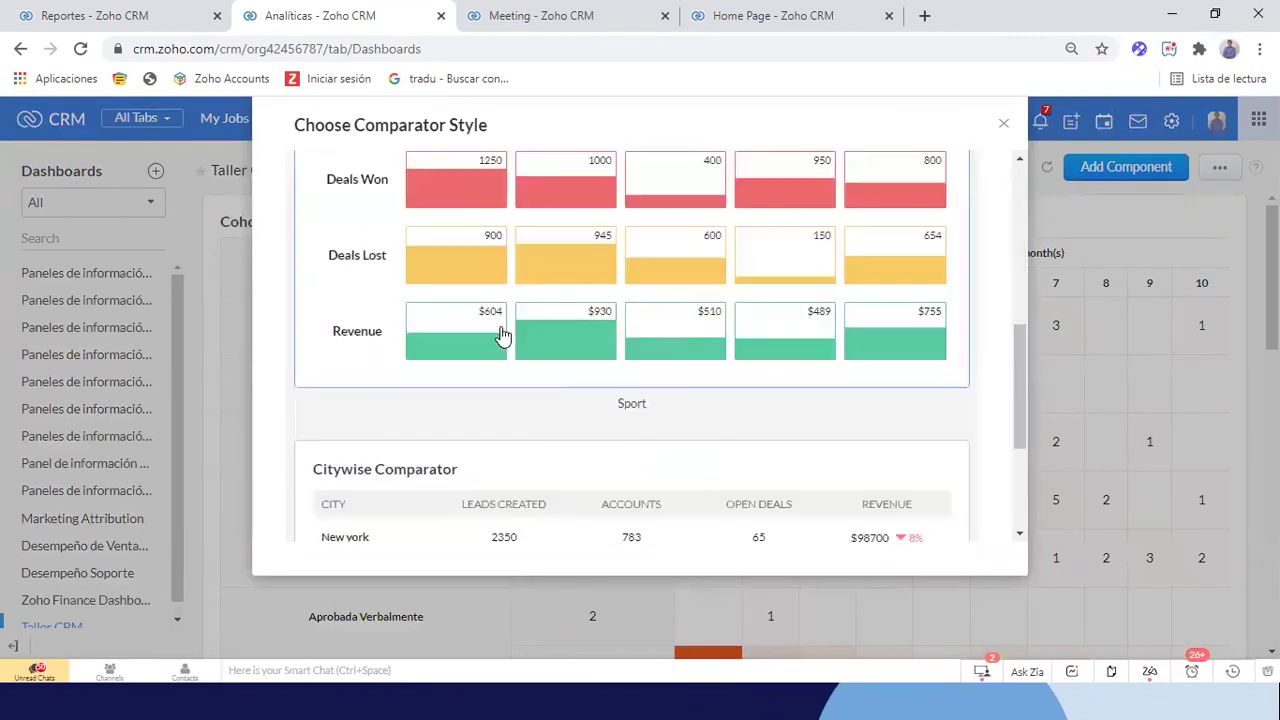
pyautogui.scroll(10, 503, 335)
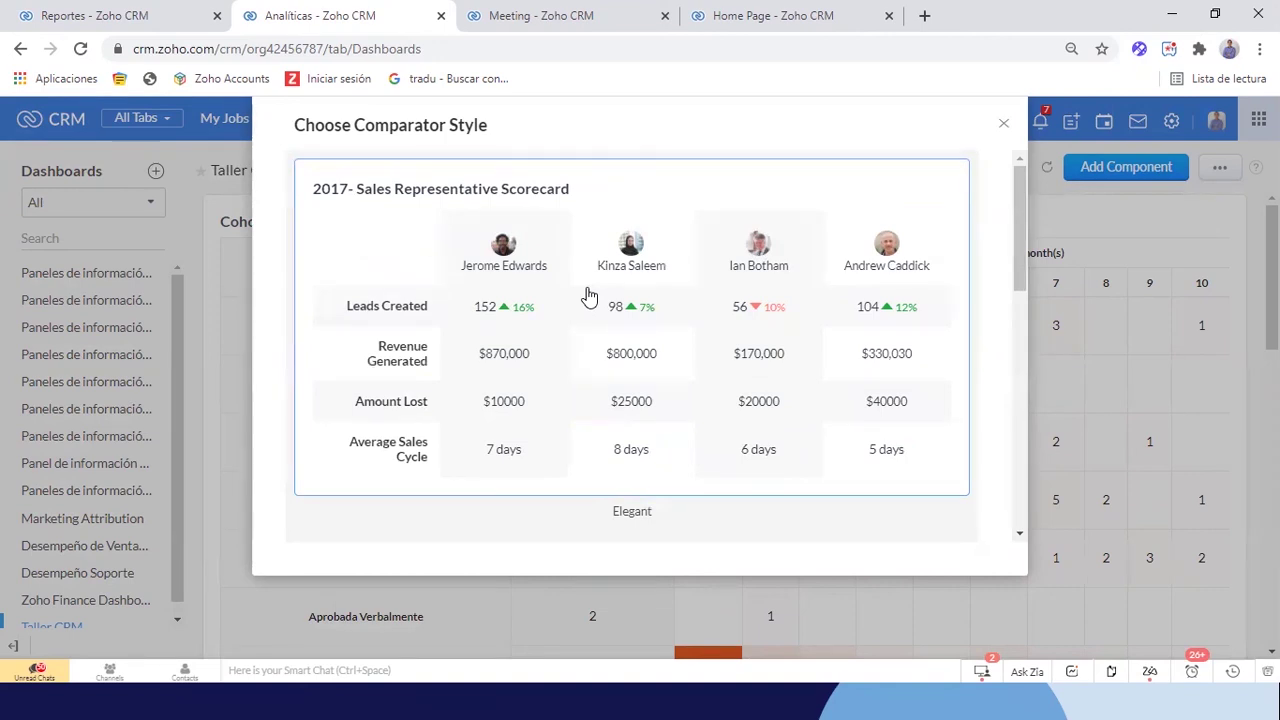
# Choose the Elegant comparator style and name it 'Desempeño Comercial por Asesores'
pyautogui.click(735, 345)
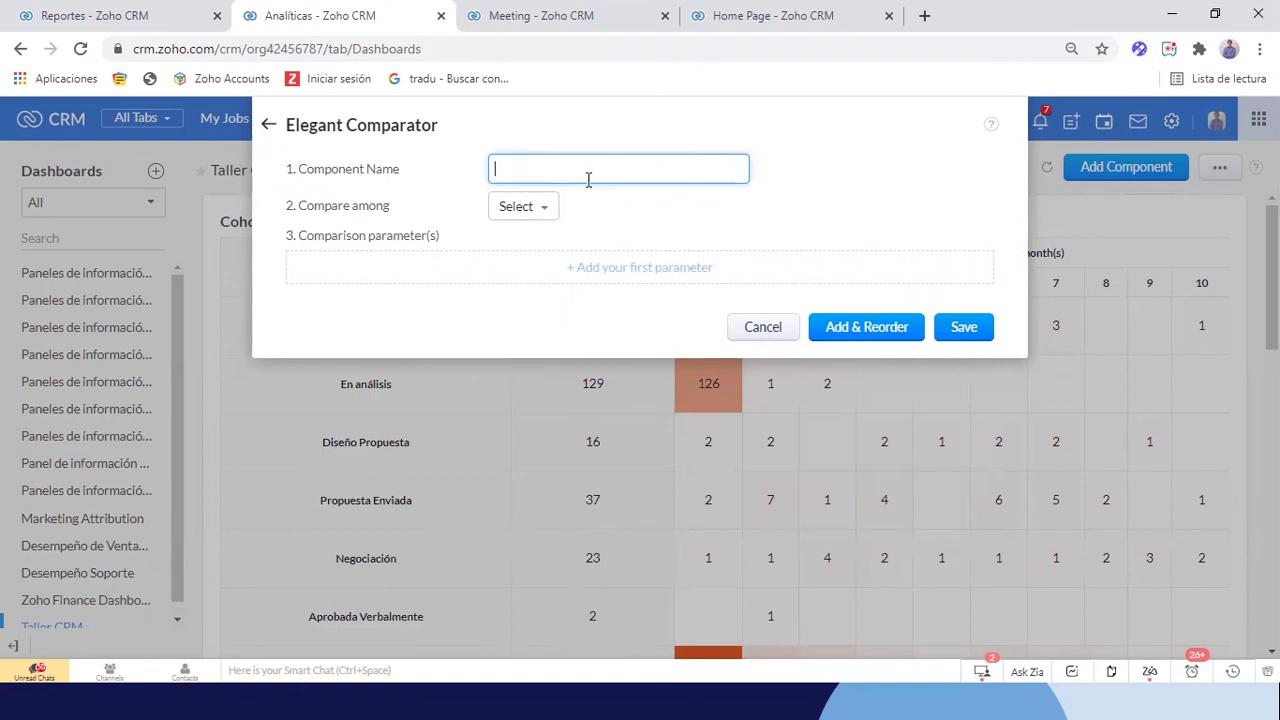
pyautogui.write('Desempeño Comprcial por Aseore')
pyautogui.press('BackSpace')
pyautogui.press('BackSpace')
pyautogui.press('BackSpace')
pyautogui.write('sore')
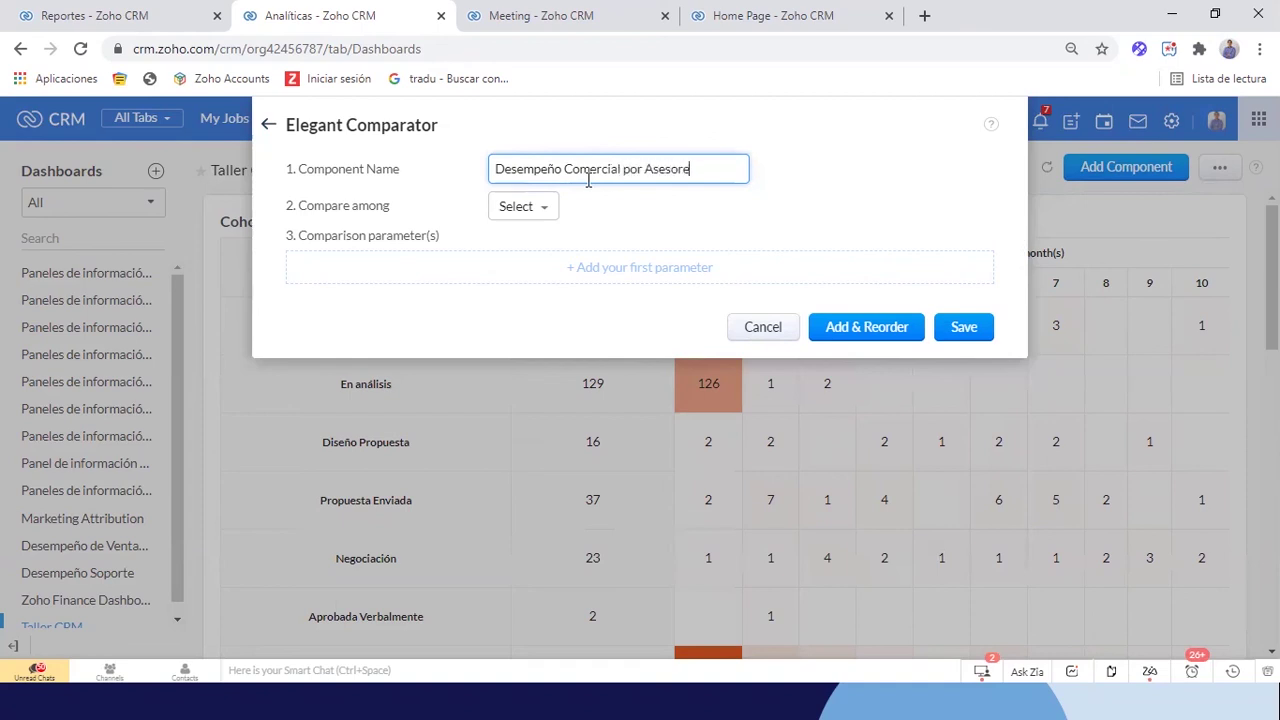
# Set Compare among to Custom Users and select three users to compare
pyautogui.click(530, 207)
pyautogui.moveTo(541, 241)
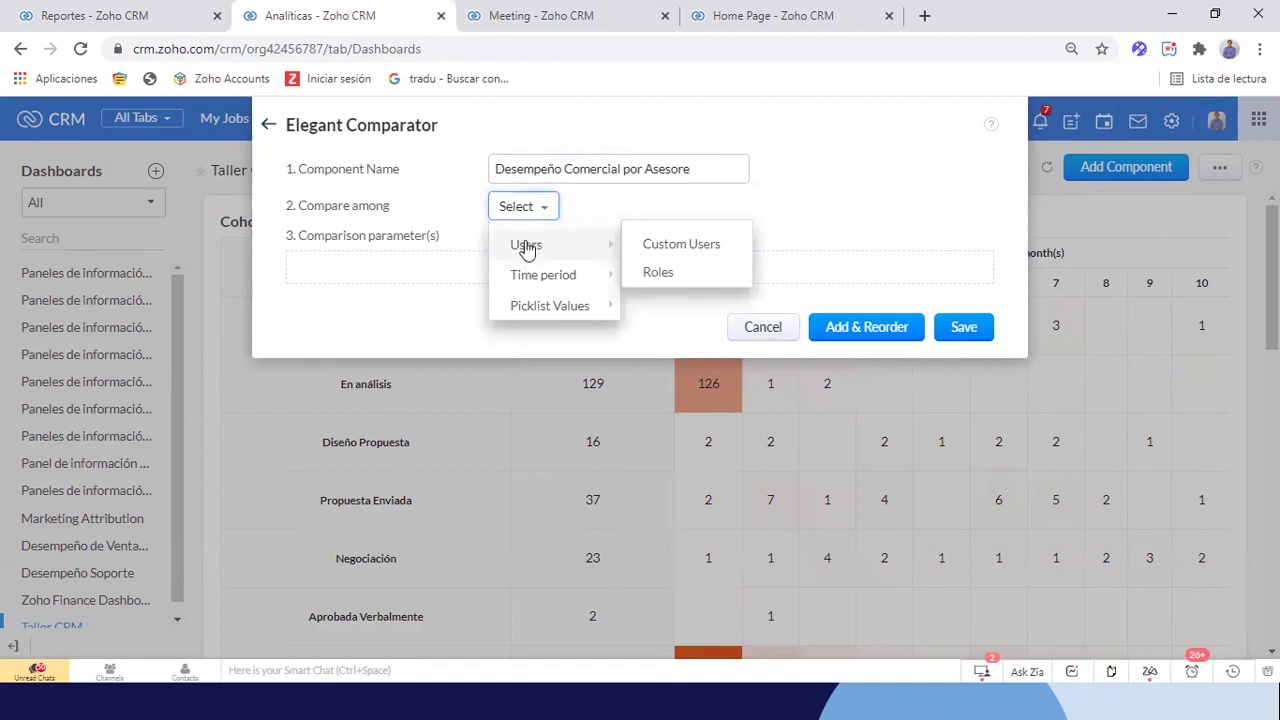
pyautogui.click(660, 246)
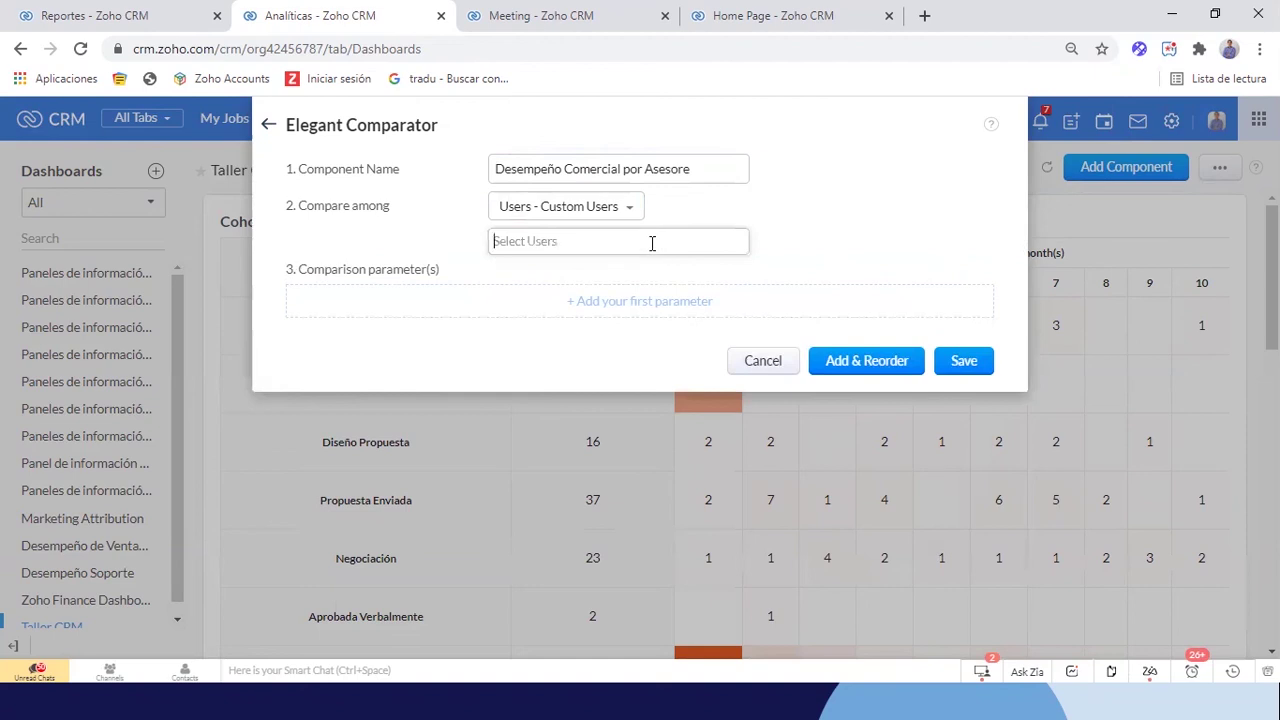
pyautogui.click(651, 243)
pyautogui.write('kevin')
pyautogui.click(605, 278)
pyautogui.write('st')
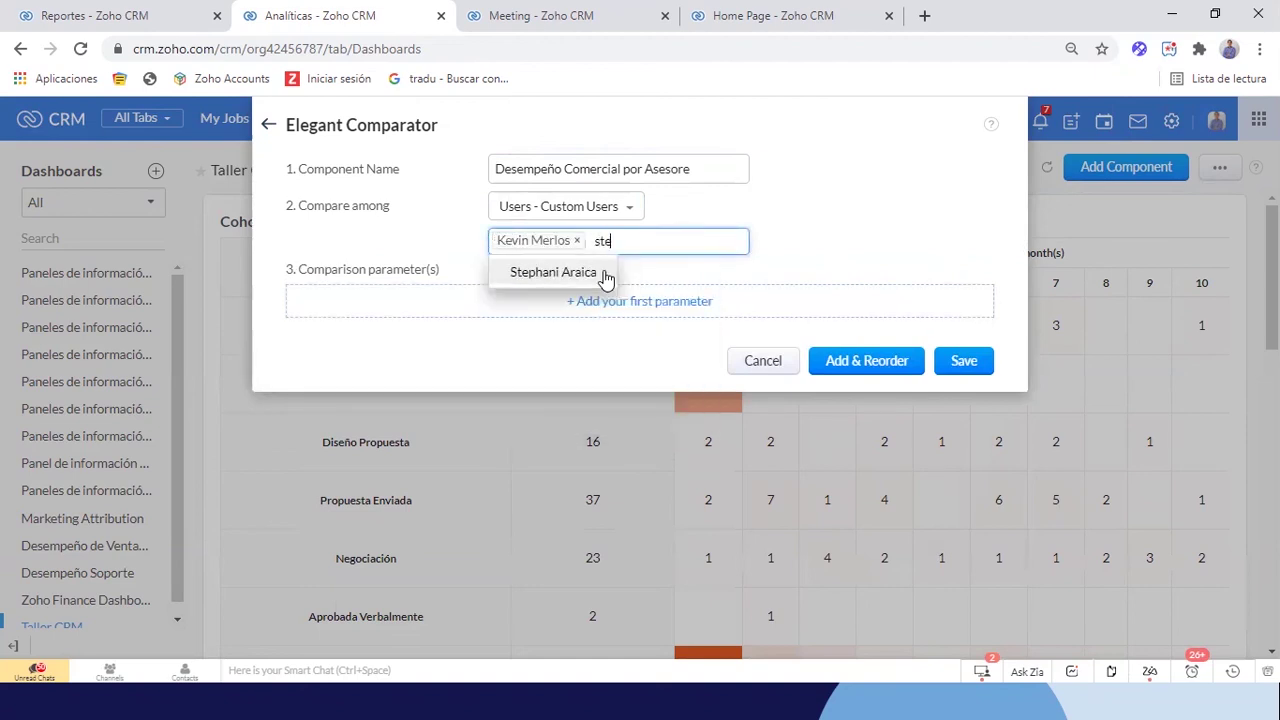
pyautogui.write('e')
pyautogui.click(605, 275)
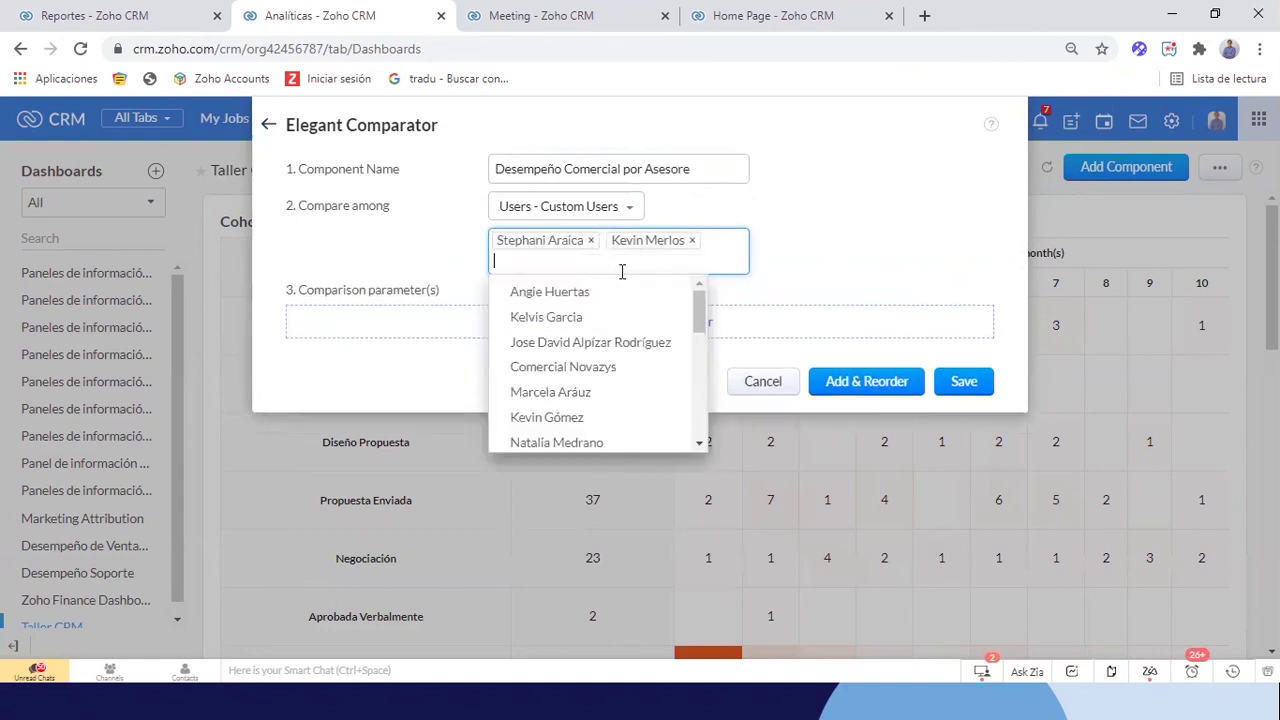
pyautogui.write('com')
pyautogui.press('BackSpace')
pyautogui.press('BackSpace')
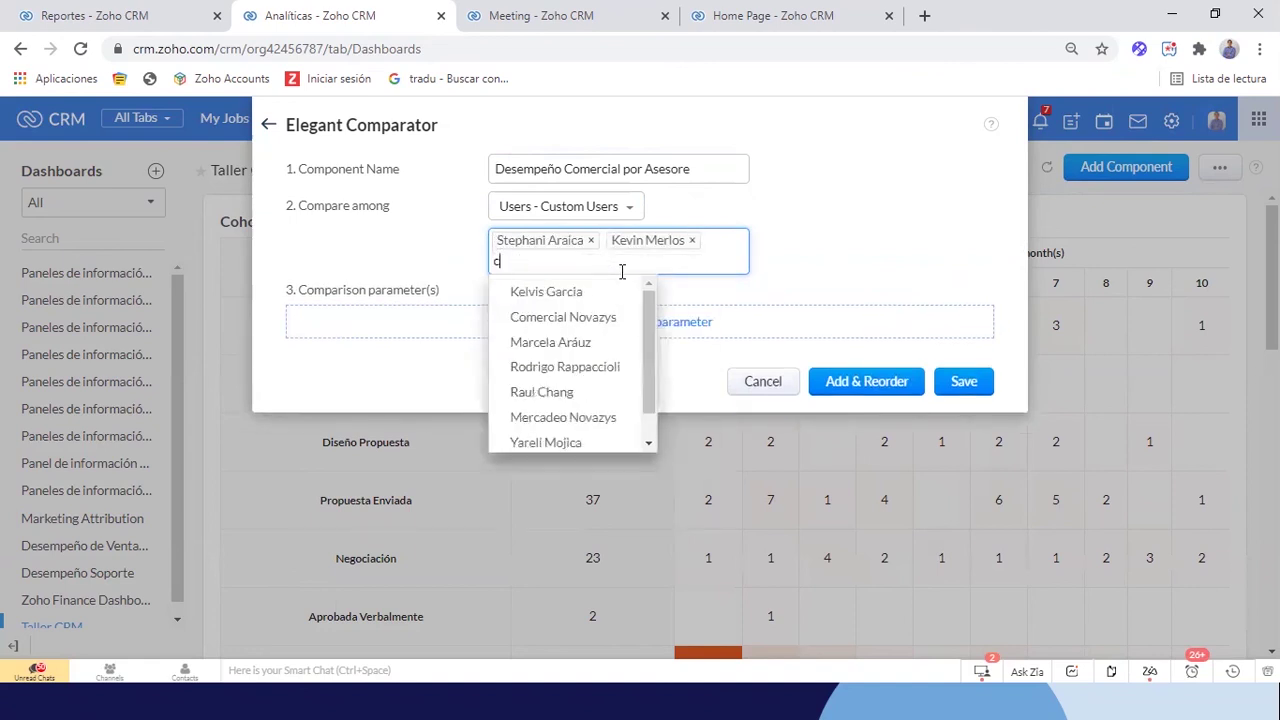
pyautogui.write('om')
pyautogui.click(585, 296)
pyautogui.click(855, 258)
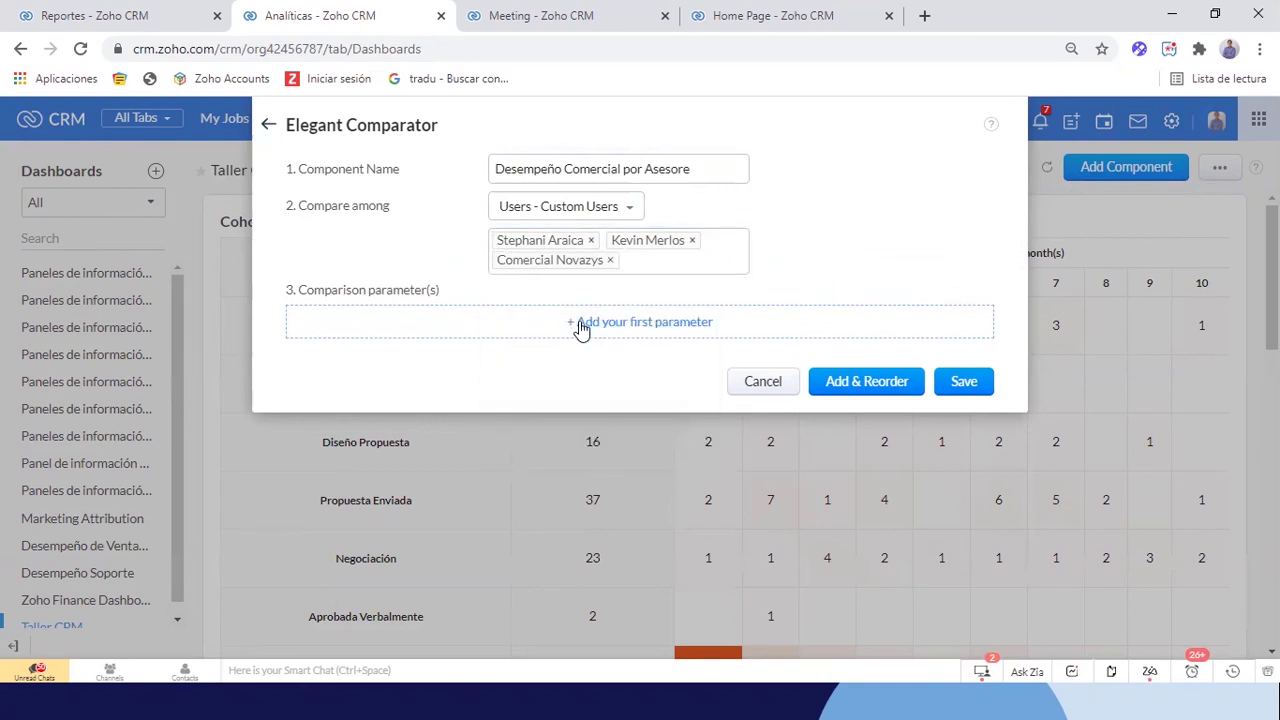
# Add a first parameter named 'Prospectos Creados' counting records from the Prospectos module
pyautogui.click(621, 322)
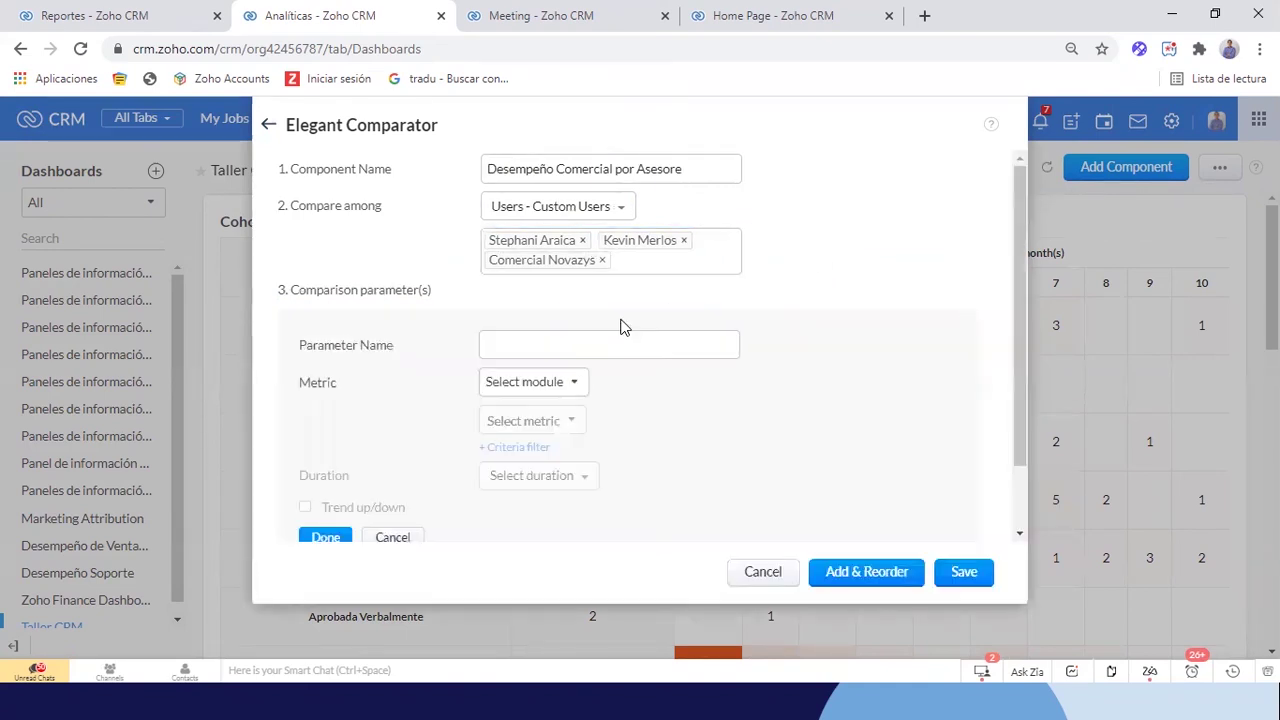
pyautogui.scroll(-1, 757, 372)
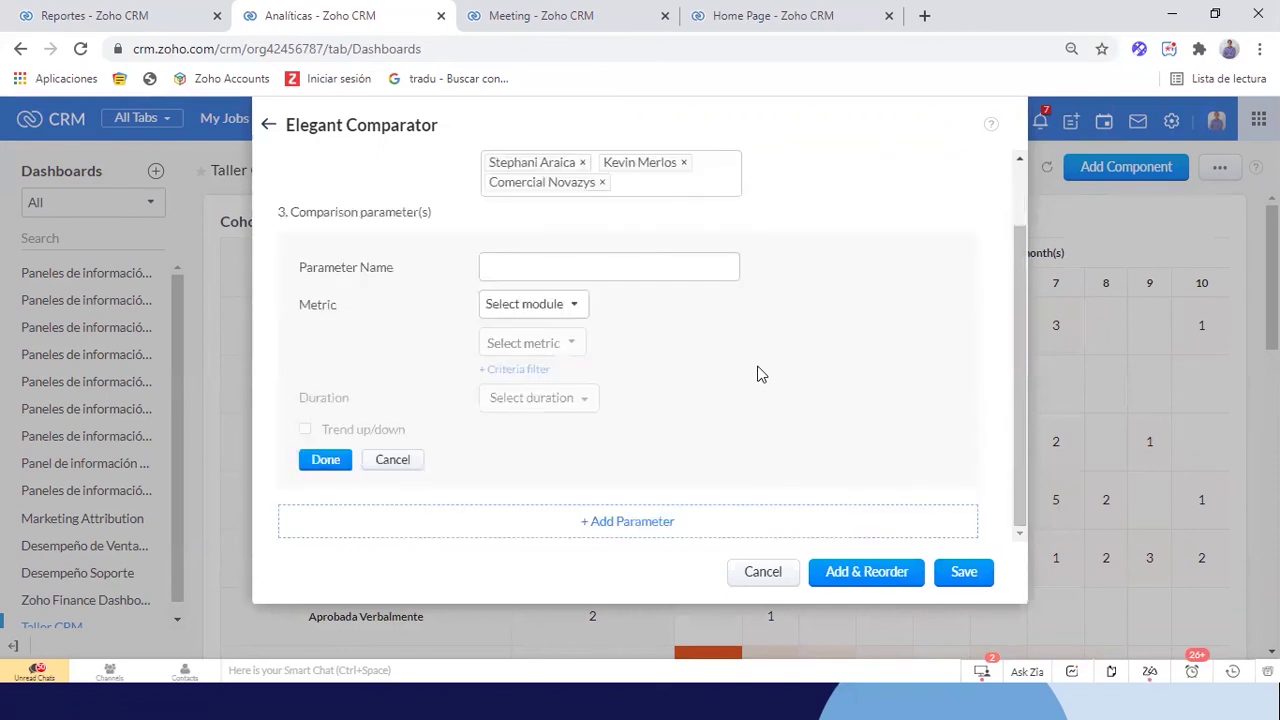
pyautogui.scroll(1, 757, 374)
pyautogui.scroll(-1, 757, 374)
pyautogui.scroll(1, 757, 374)
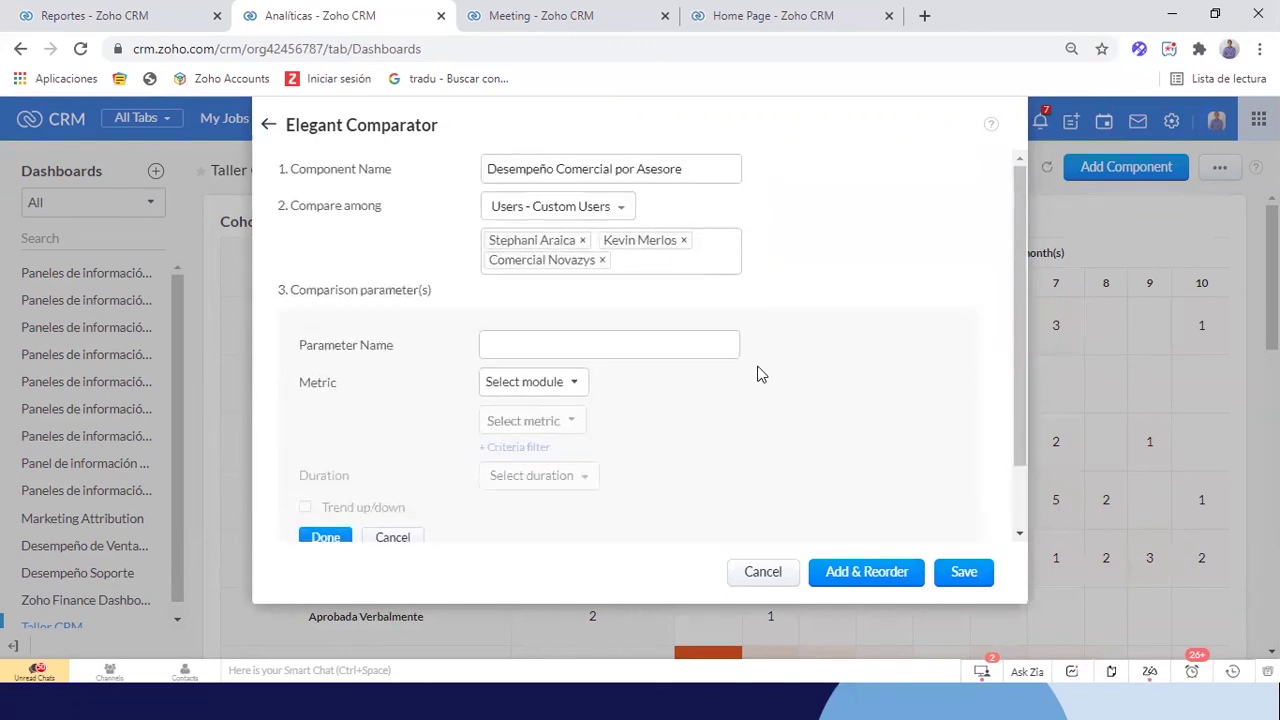
pyautogui.click(519, 354)
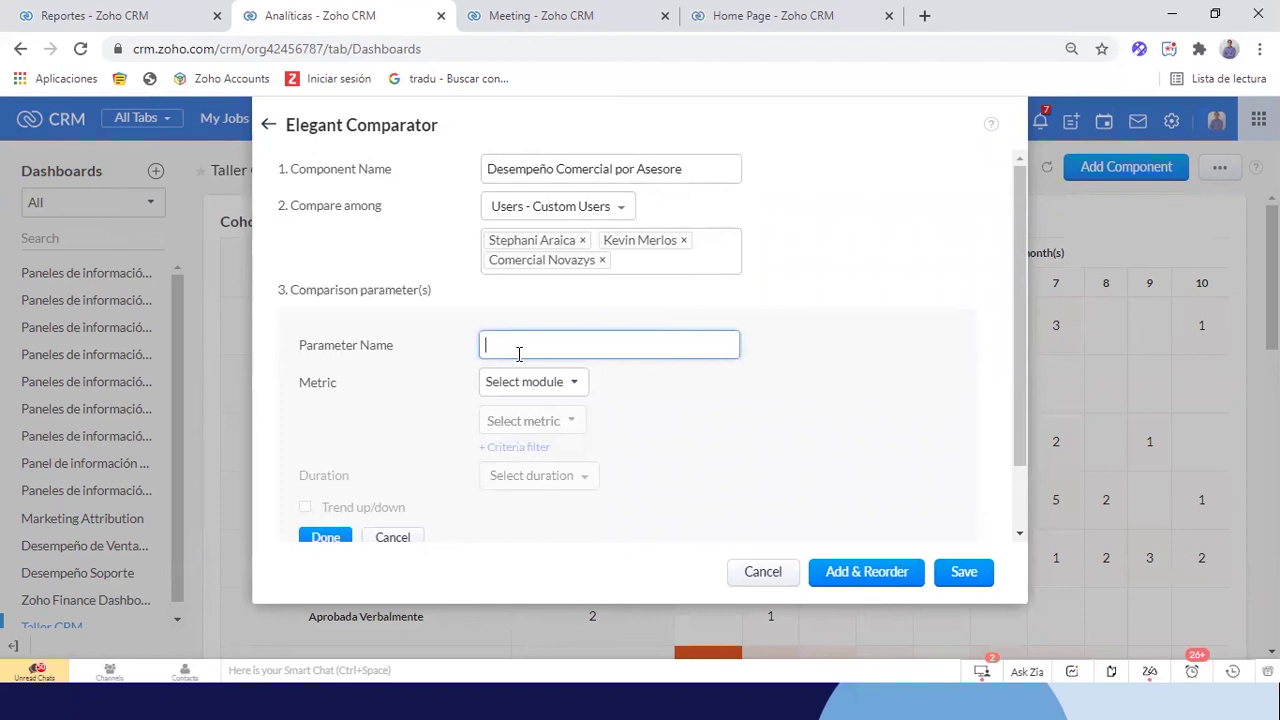
pyautogui.scroll(-1, 667, 345)
pyautogui.scroll(1, 668, 348)
pyautogui.write('Prospectos Creados')
pyautogui.click(527, 386)
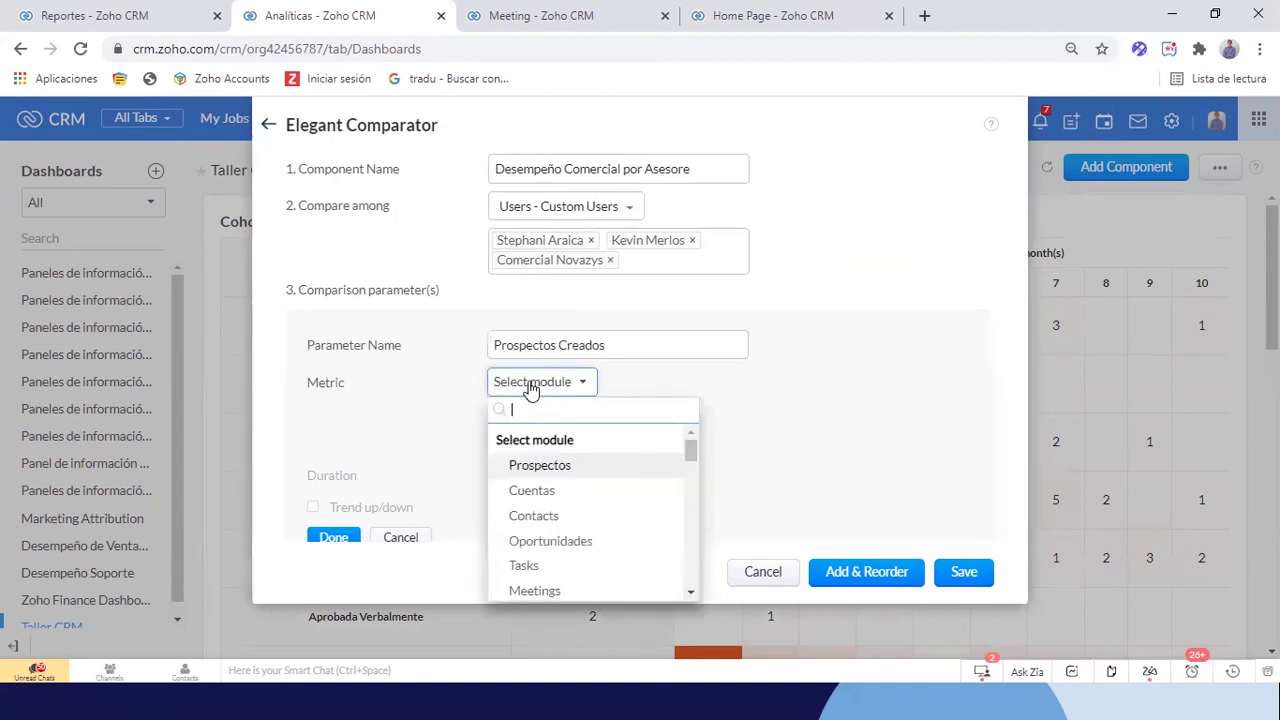
pyautogui.write('pro')
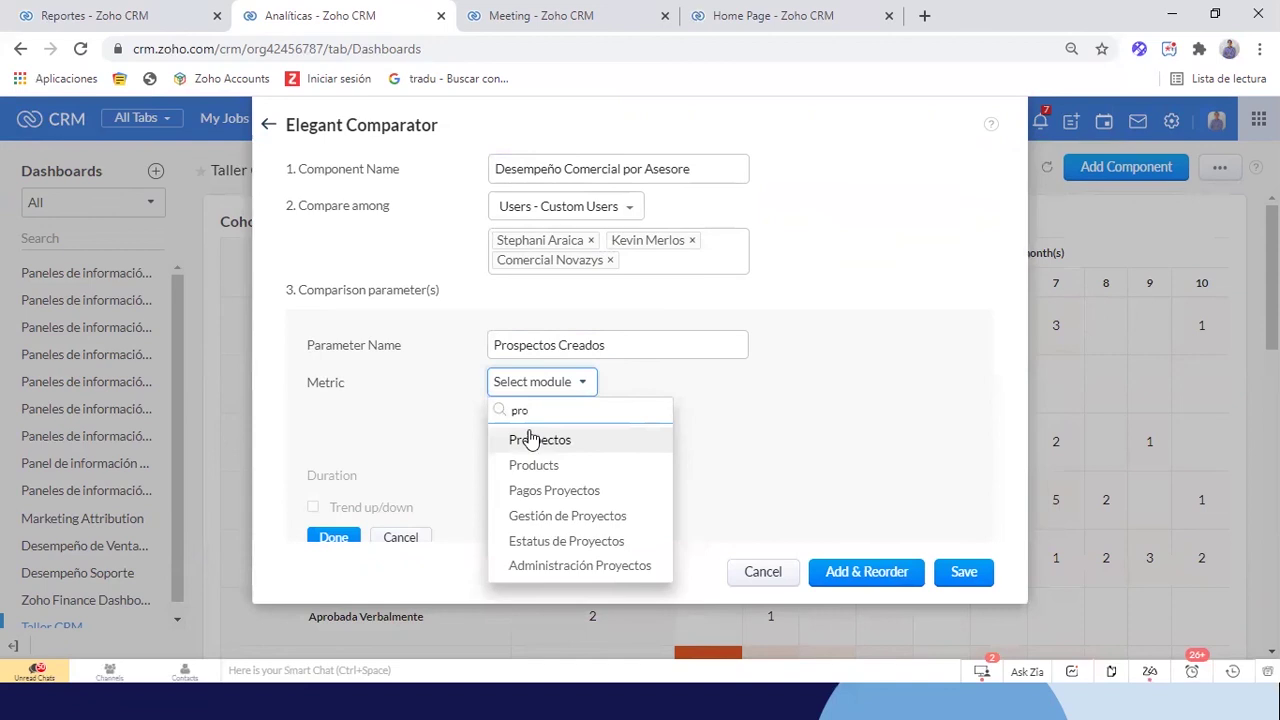
pyautogui.click(530, 441)
# Limit it to Hora de creación This Quarter, enable the trend comparison, and finish the parameter
pyautogui.scroll(-1, 872, 397)
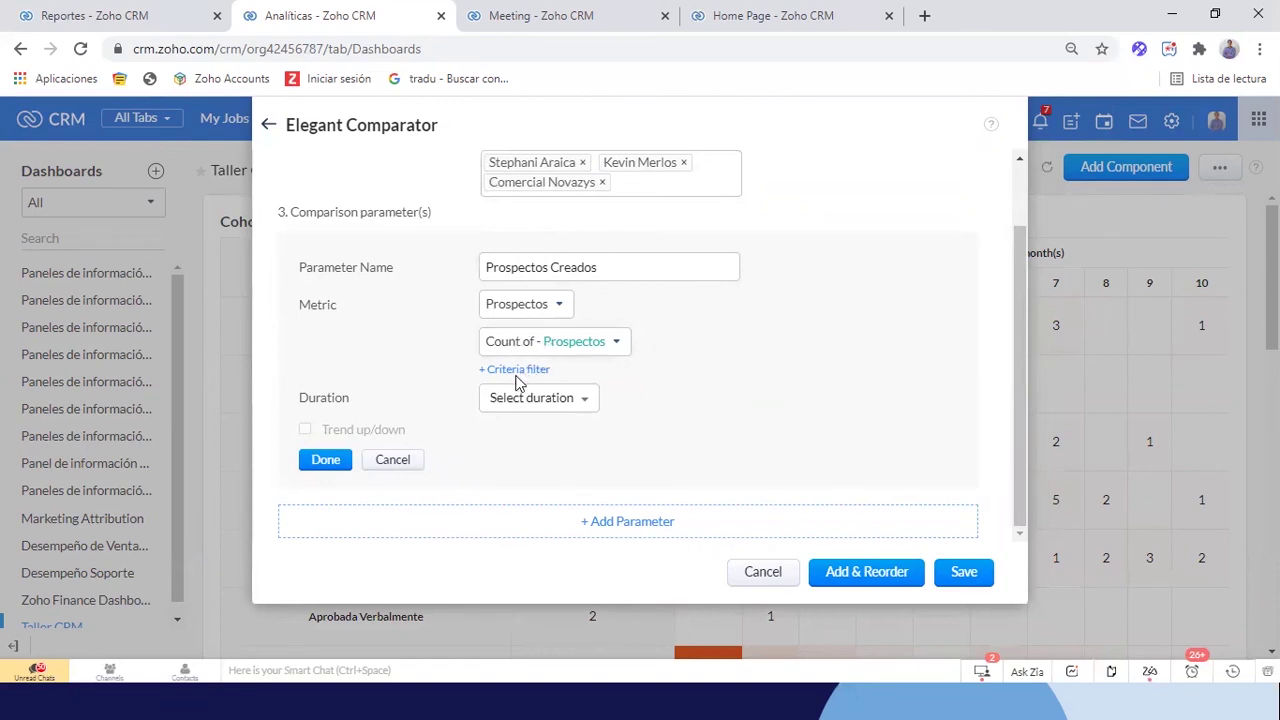
pyautogui.click(500, 405)
pyautogui.moveTo(588, 507)
pyautogui.click(563, 424)
pyautogui.write('cre')
pyautogui.moveTo(528, 512)
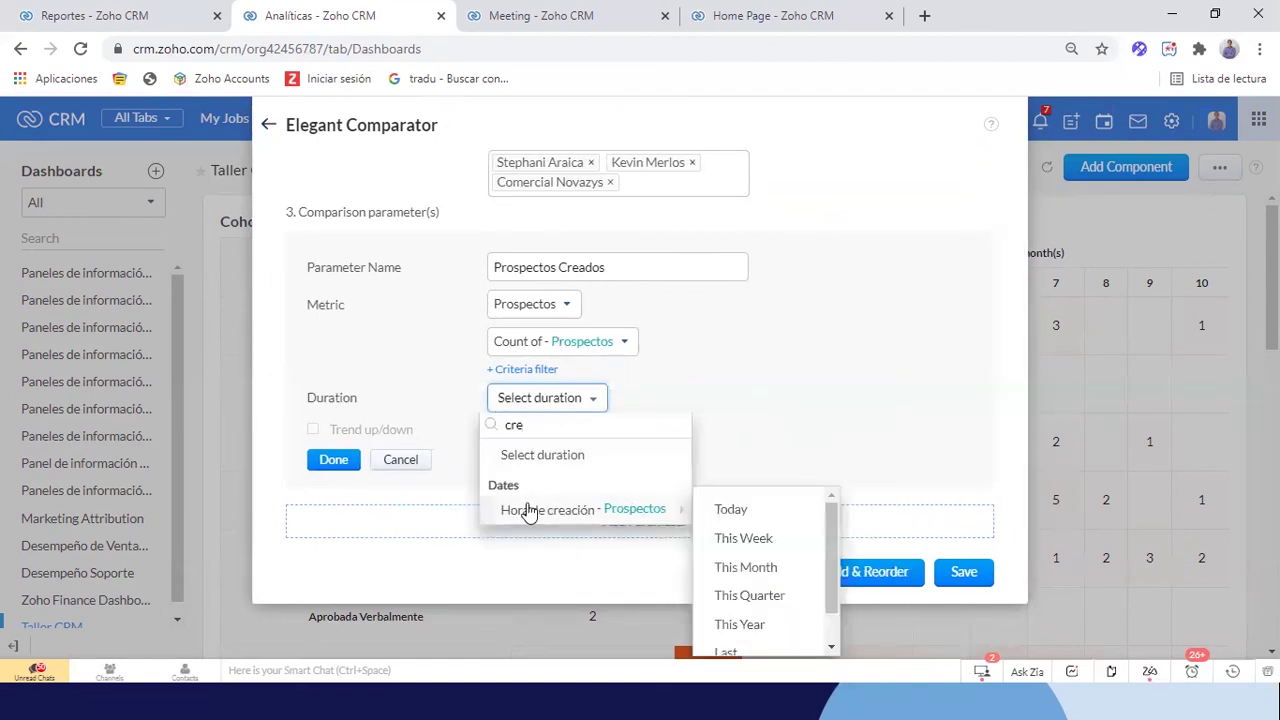
pyautogui.scroll(-1, 751, 600)
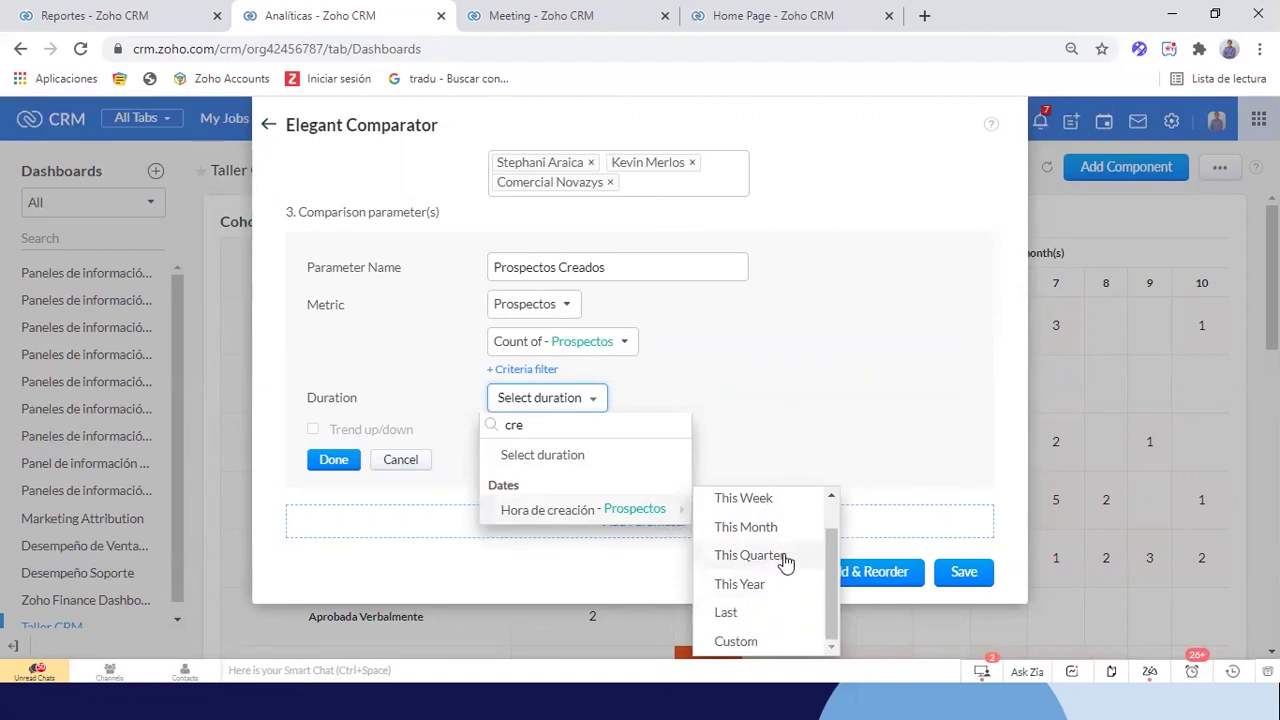
pyautogui.click(784, 556)
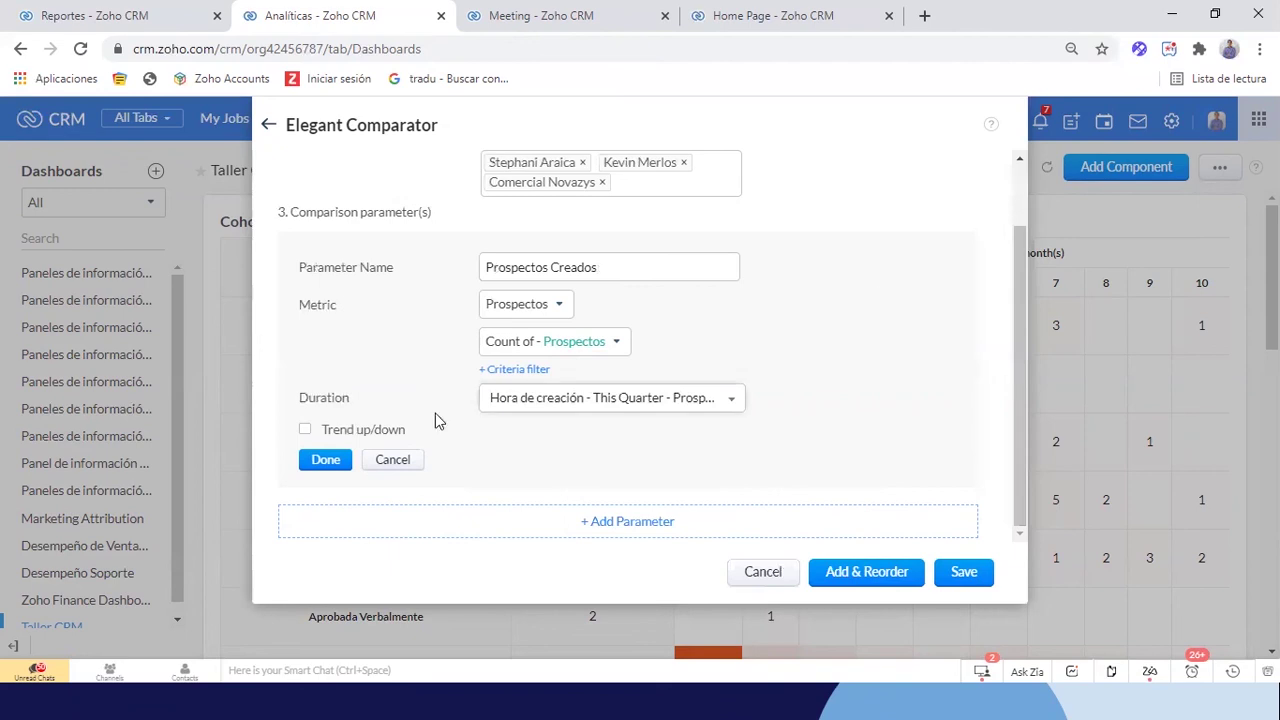
pyautogui.click(305, 431)
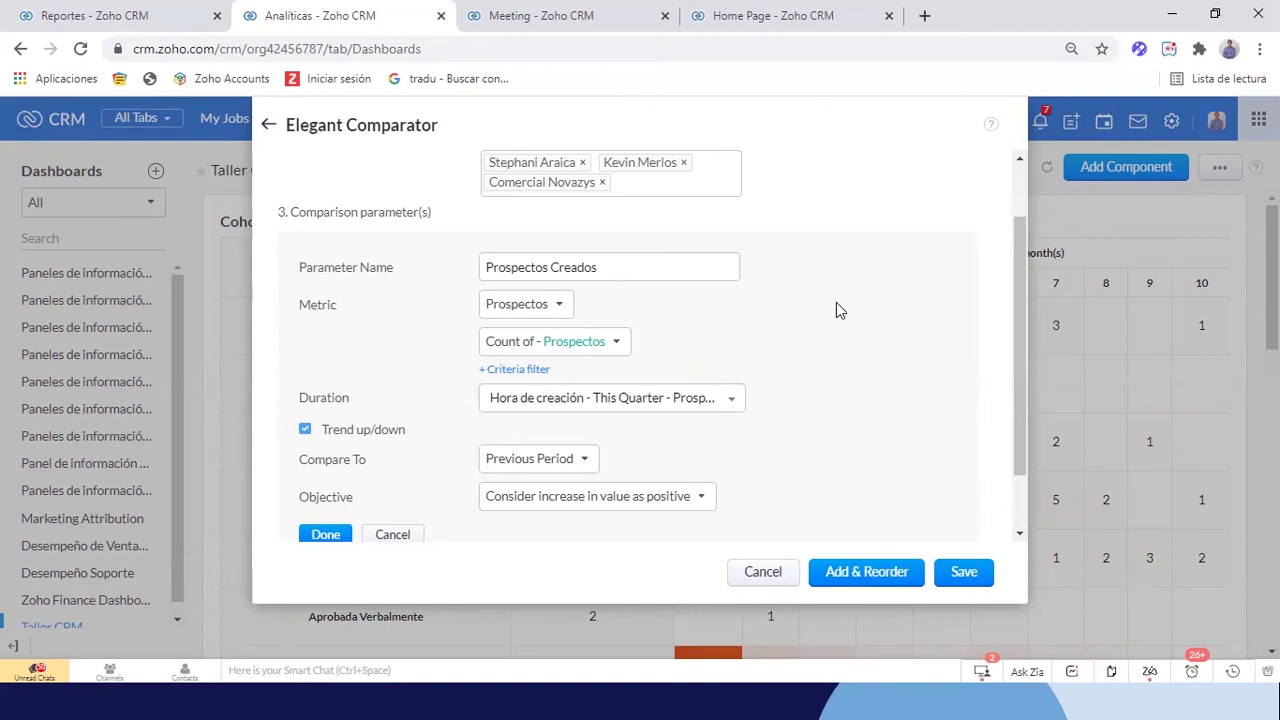
pyautogui.scroll(-2, 382, 492)
pyautogui.click(326, 460)
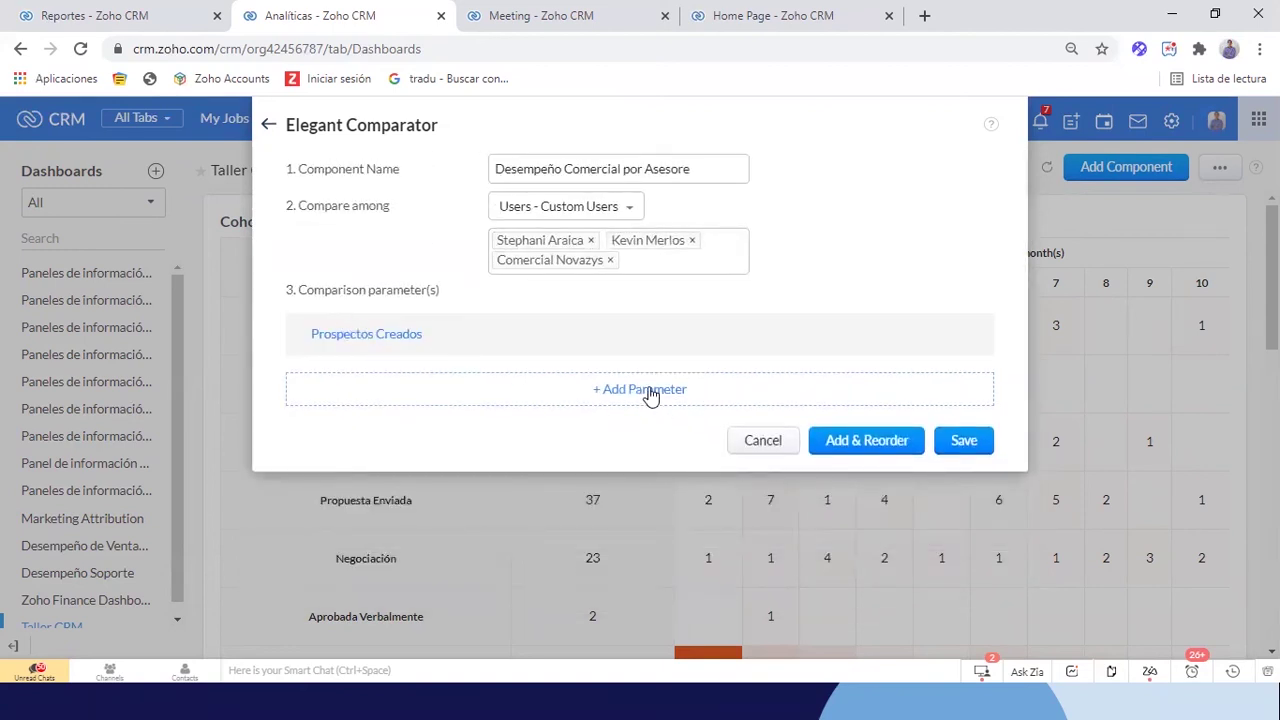
# Add a parameter named 'Reuniones Comerciales' that counts records from the Meetings module
pyautogui.click(648, 392)
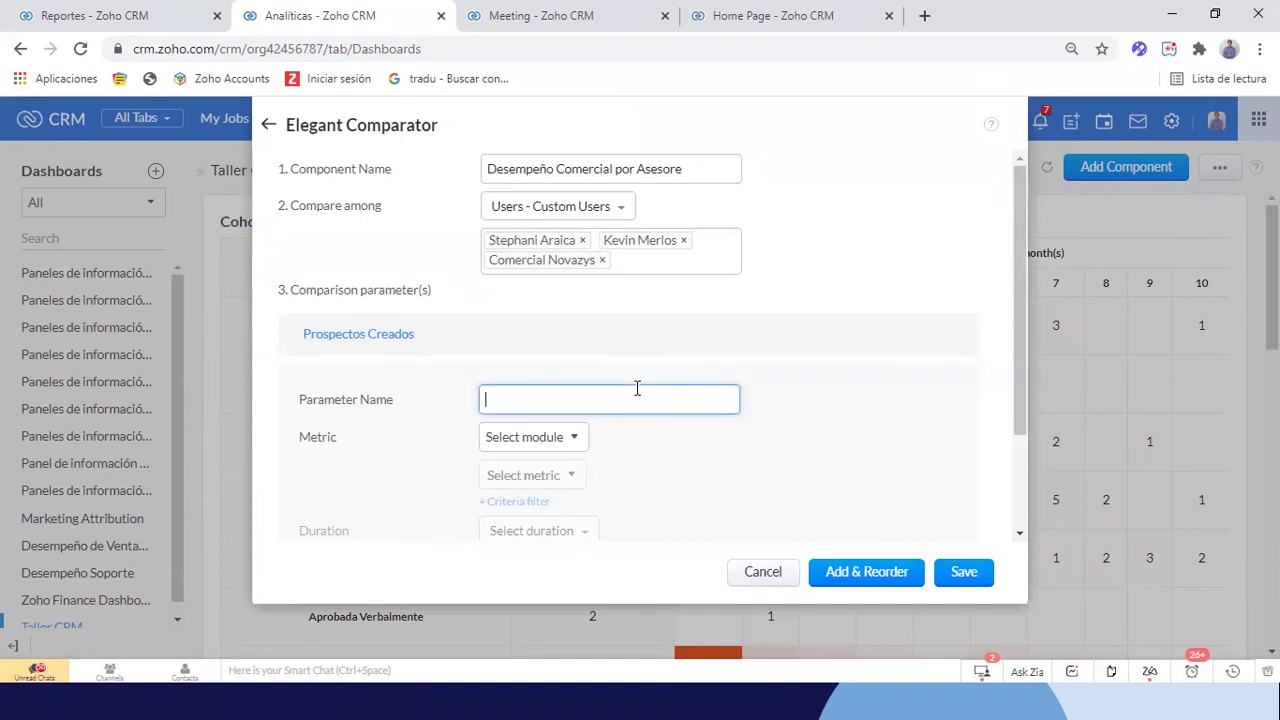
pyautogui.write('Revunniones Comerciales')
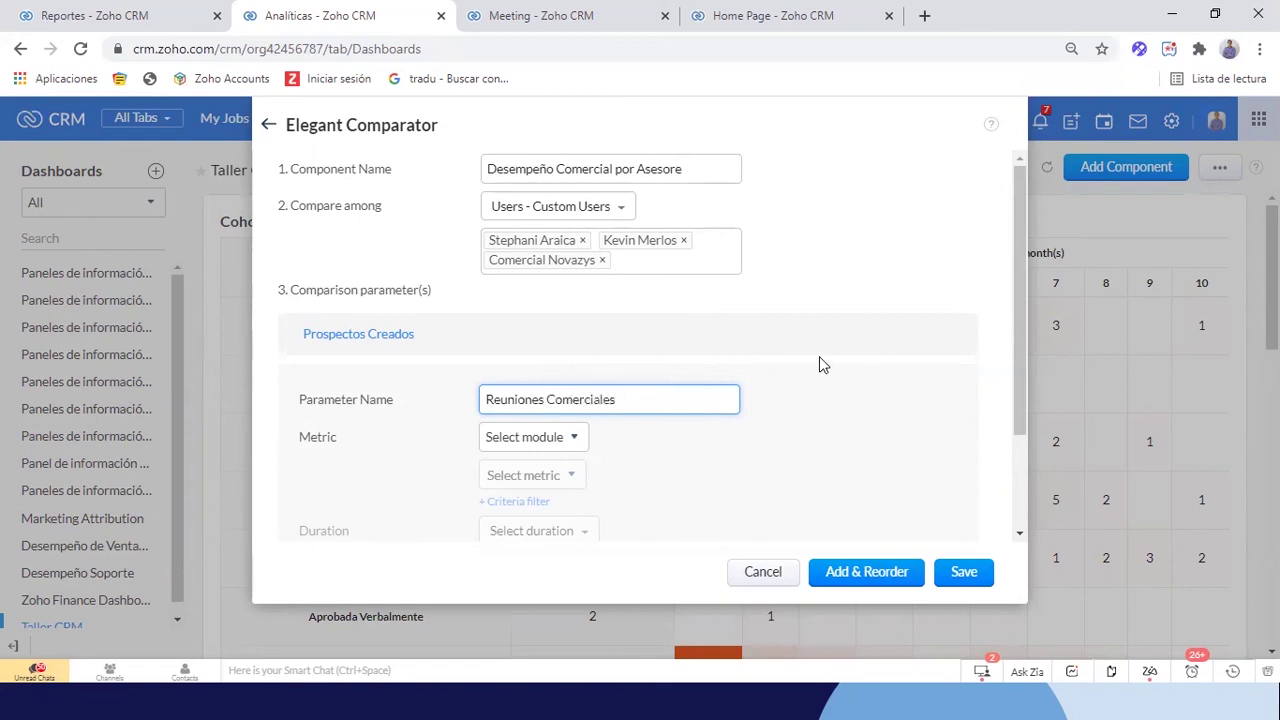
pyautogui.scroll(-1, 819, 356)
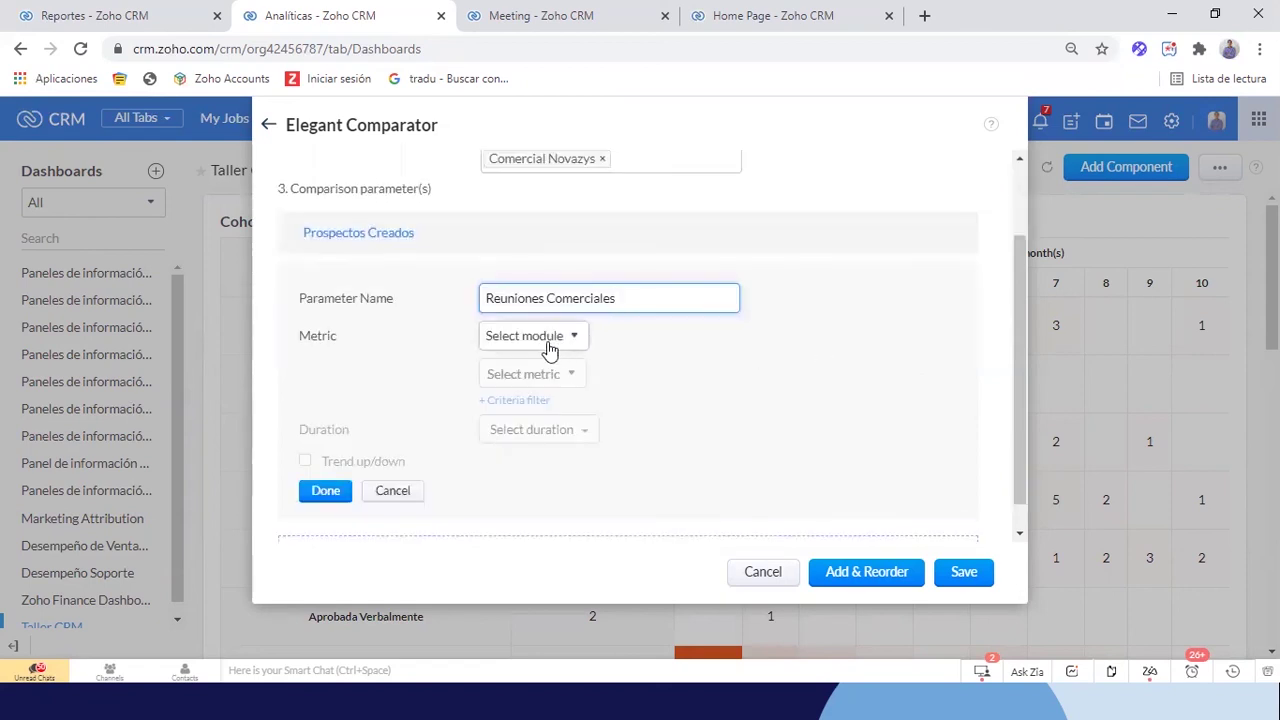
pyautogui.press('BackSpace')
pyautogui.press('BackSpace')
pyautogui.press('BackSpace')
pyautogui.press('BackSpace')
pyautogui.press('BackSpace')
pyautogui.press('BackSpace')
pyautogui.press('BackSpace')
pyautogui.press('BackSpace')
pyautogui.press('BackSpace')
pyautogui.press('BackSpace')
pyautogui.click(549, 340)
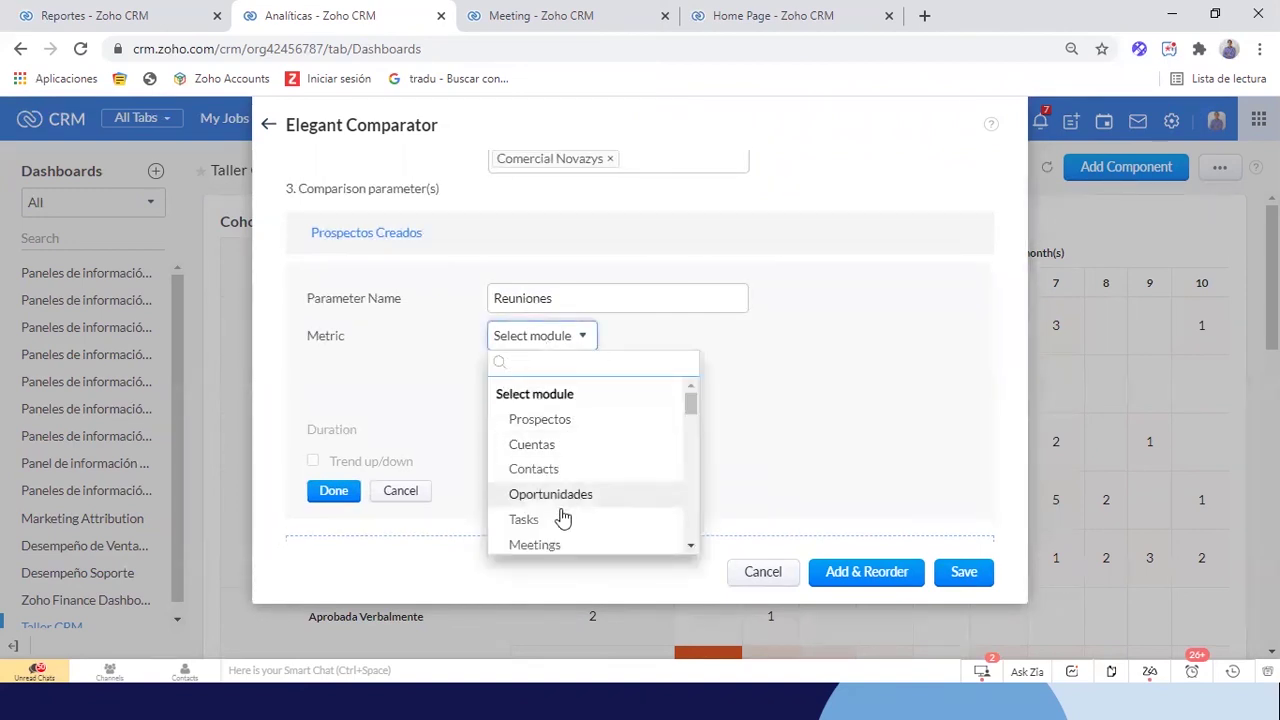
pyautogui.click(557, 543)
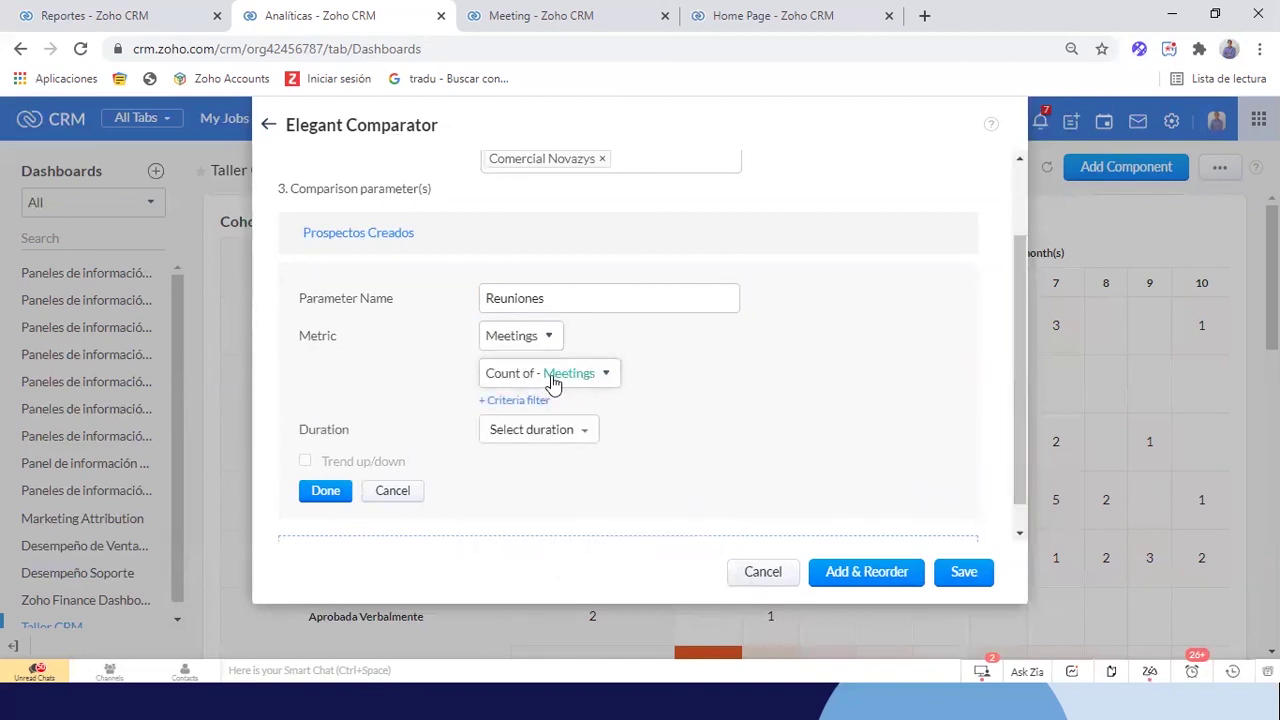
pyautogui.click(597, 307)
pyautogui.write('Co')
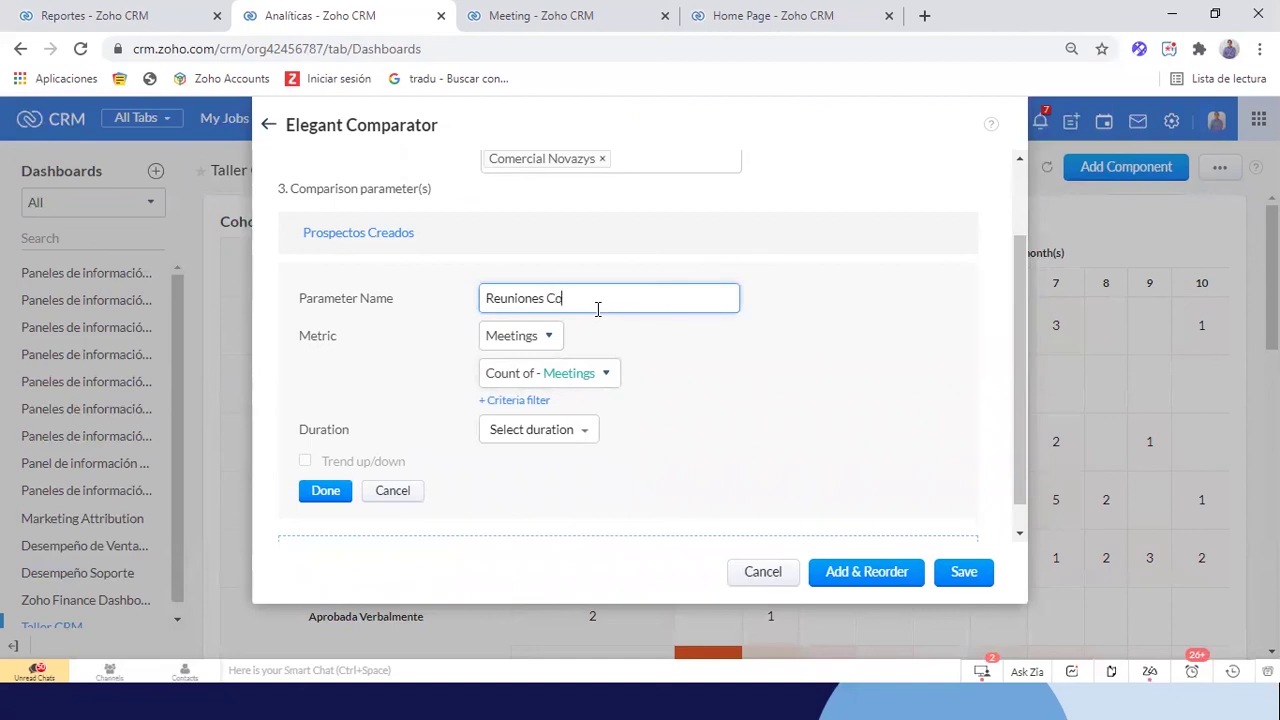
pyautogui.write('merciales')
# Add a criteria filter so only meetings with Tipo de Evento equal to Comercial count
pyautogui.click(528, 401)
pyautogui.click(372, 434)
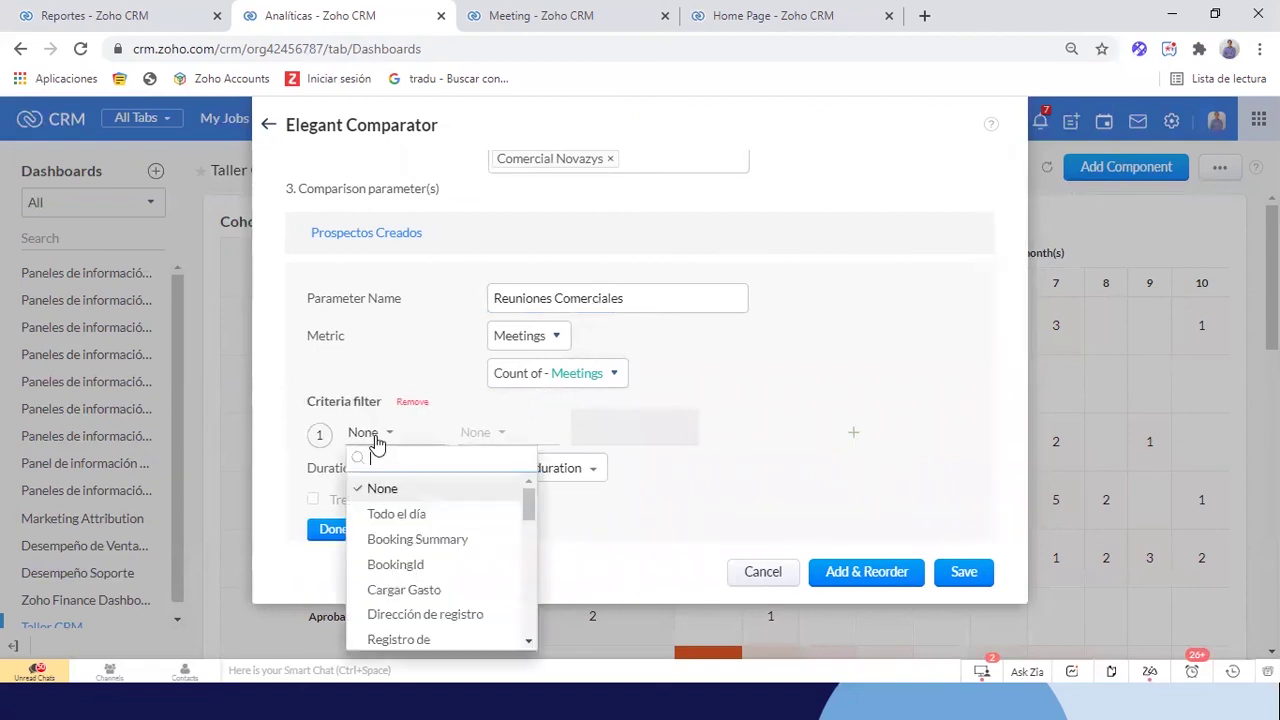
pyautogui.write('tip')
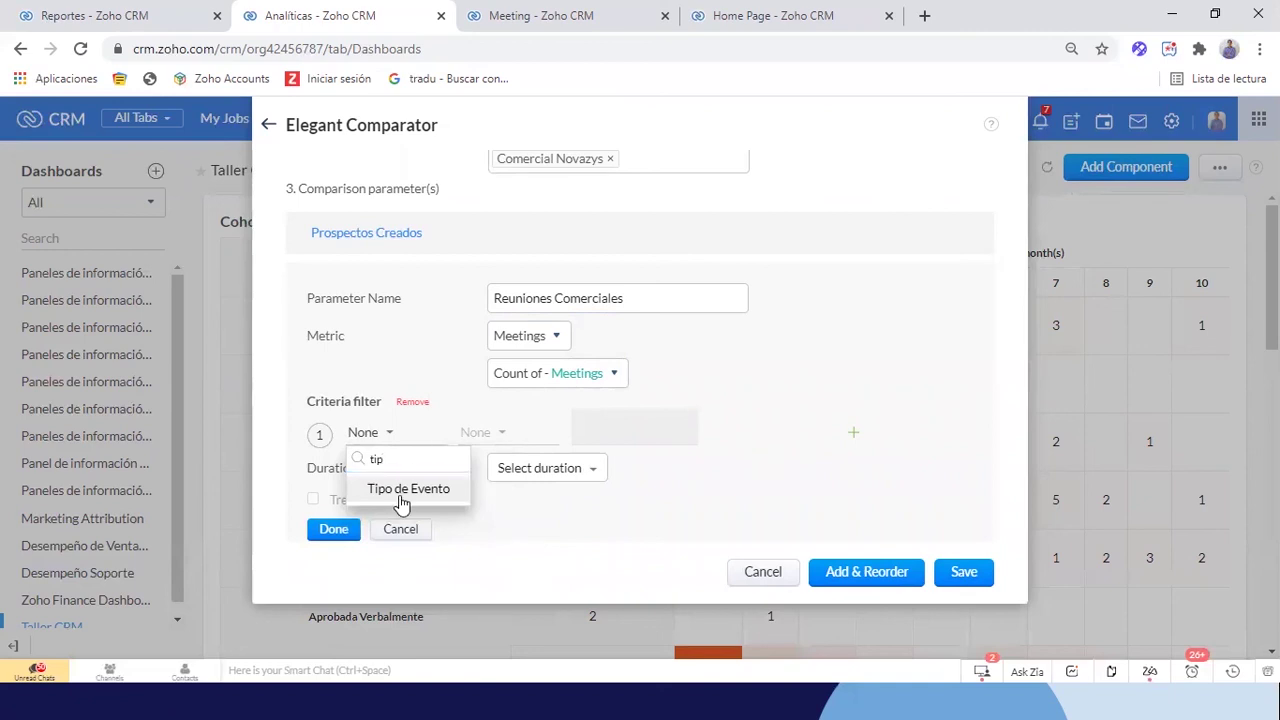
pyautogui.click(405, 489)
pyautogui.click(488, 434)
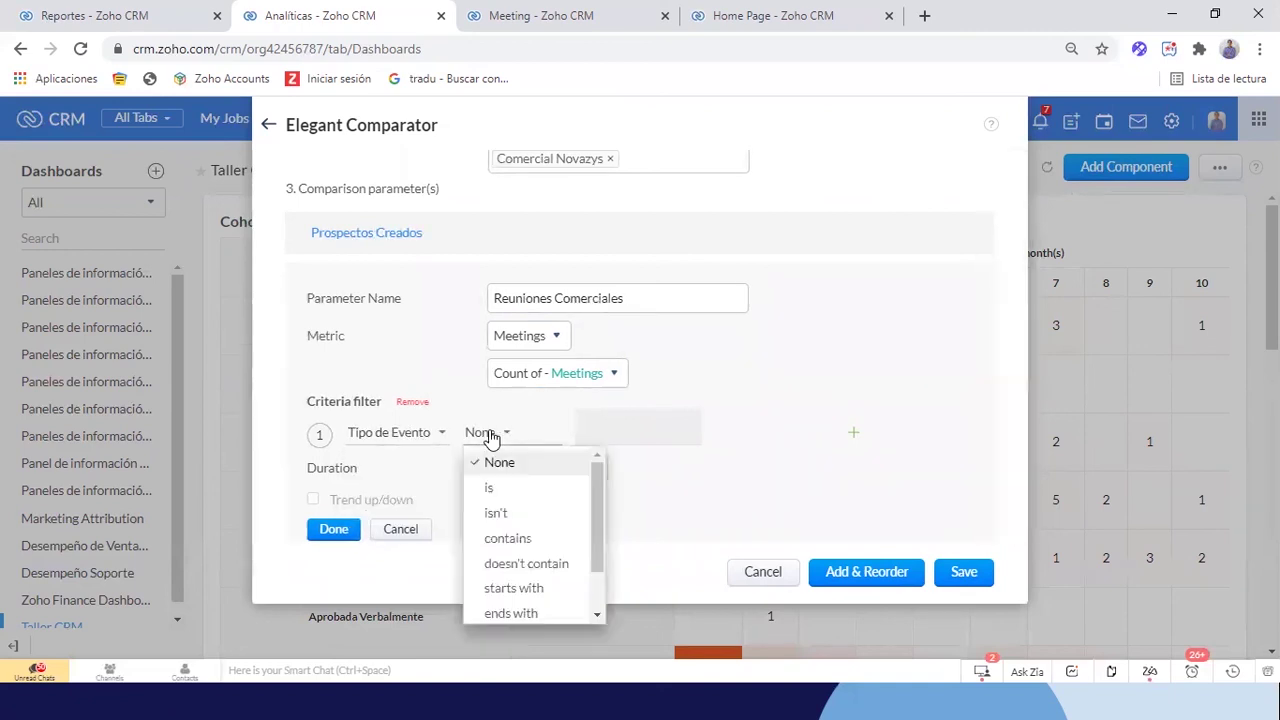
pyautogui.click(489, 488)
pyautogui.click(621, 425)
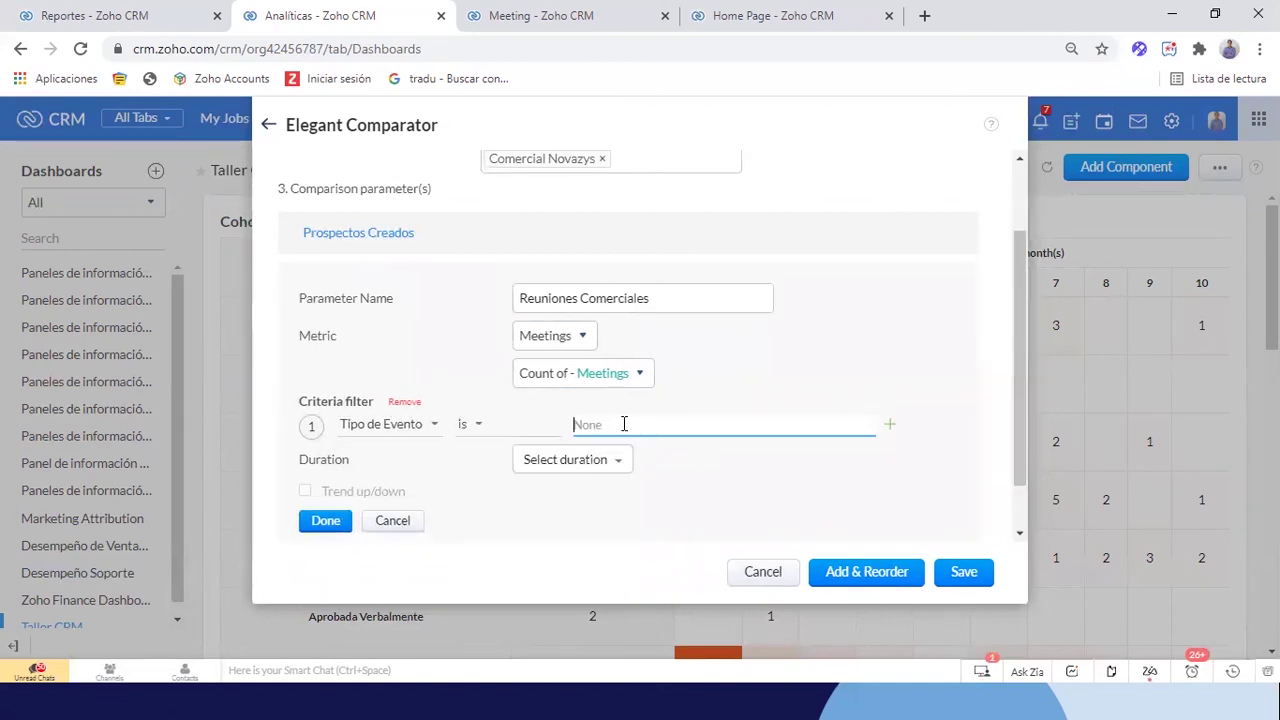
pyautogui.write('com')
pyautogui.click(622, 482)
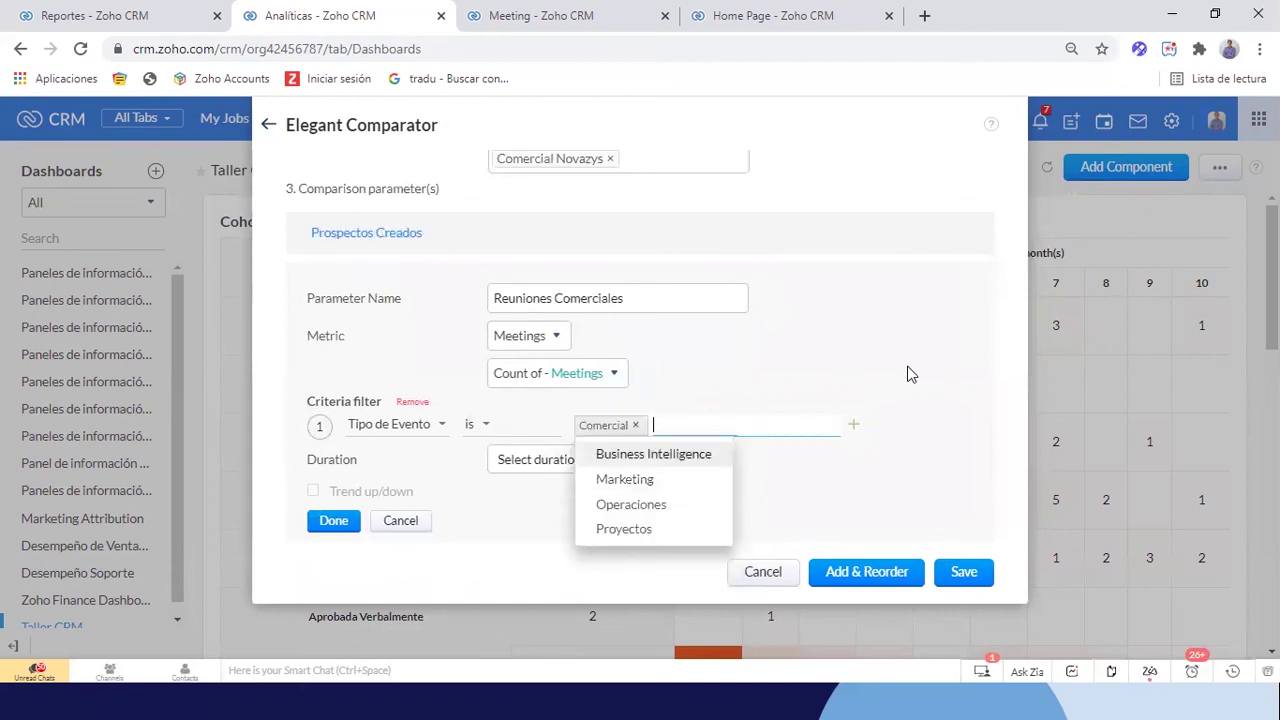
pyautogui.click(924, 370)
pyautogui.scroll(-1, 924, 370)
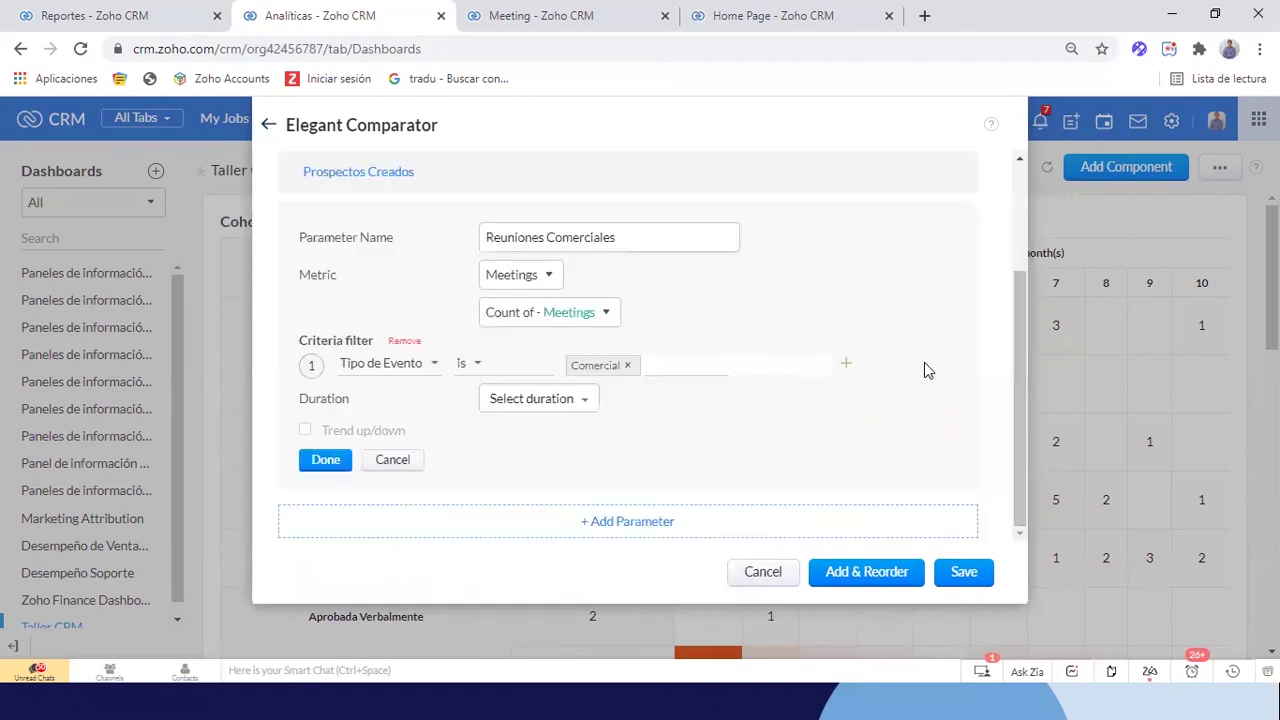
# Limit the duration to De within This Quarter, enable the trend, and finish the parameter
pyautogui.click(541, 402)
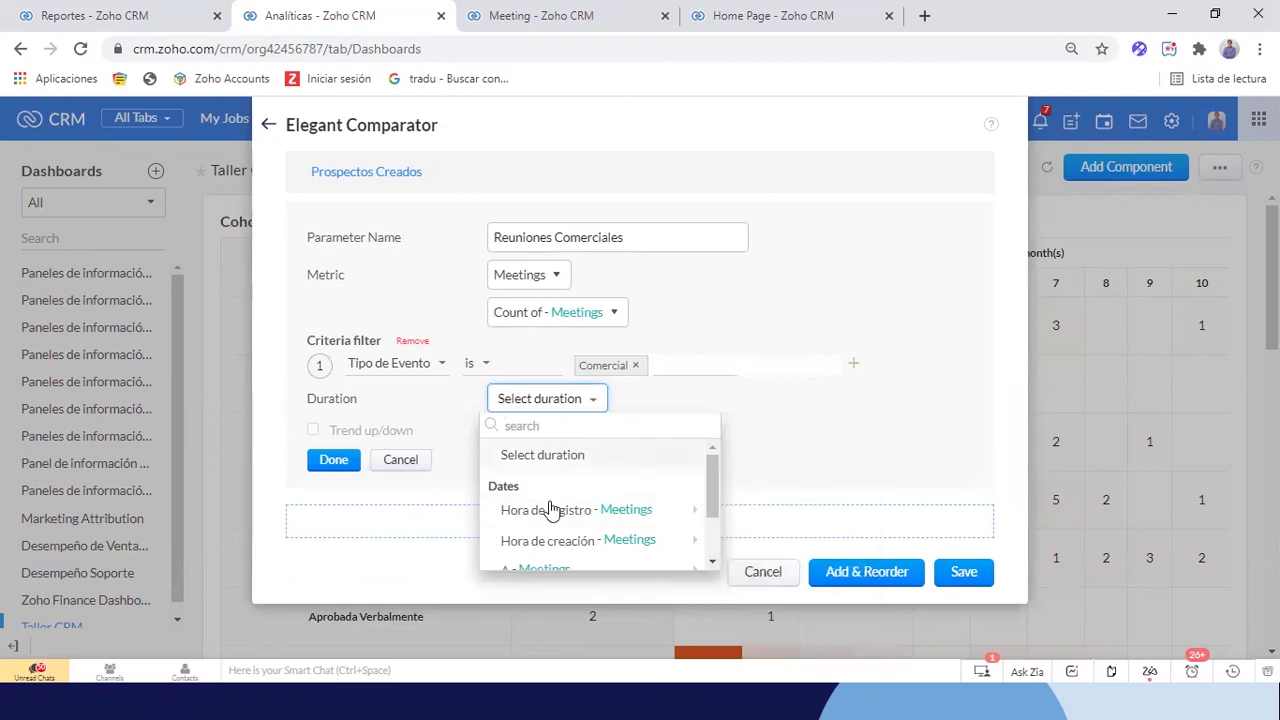
pyautogui.click(618, 424)
pyautogui.write('de')
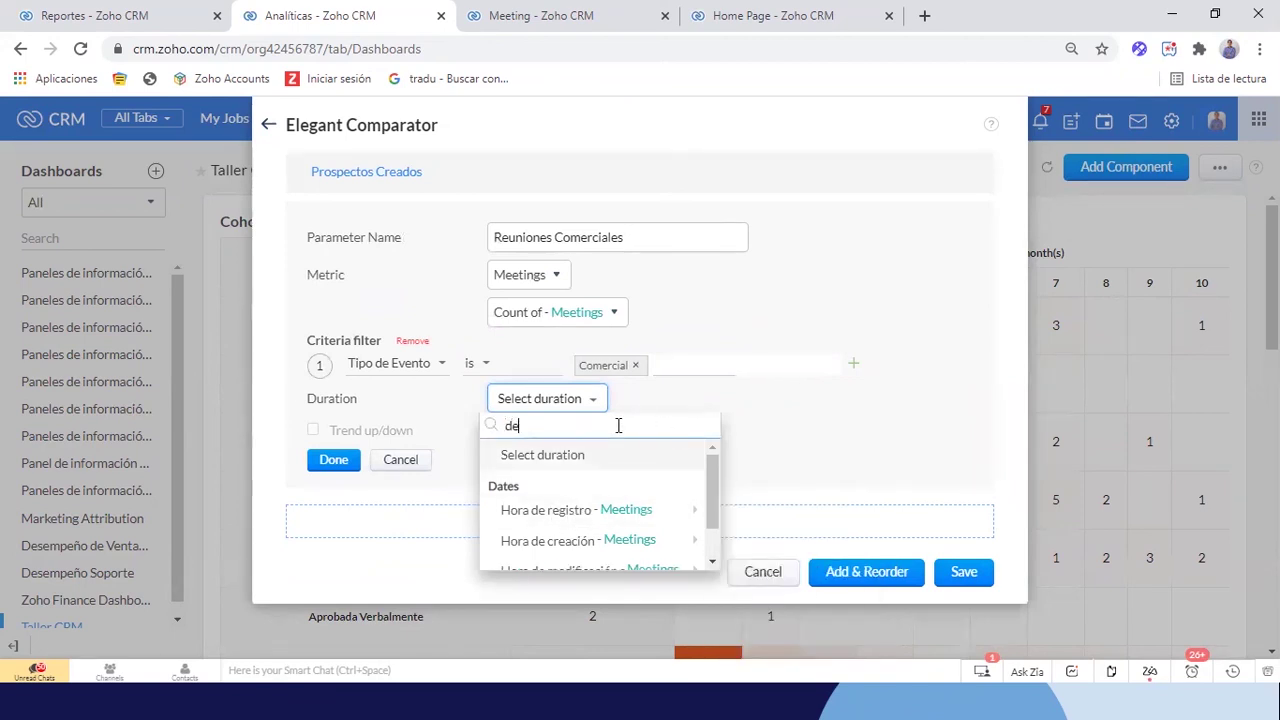
pyautogui.scroll(-1, 604, 471)
pyautogui.moveTo(553, 558)
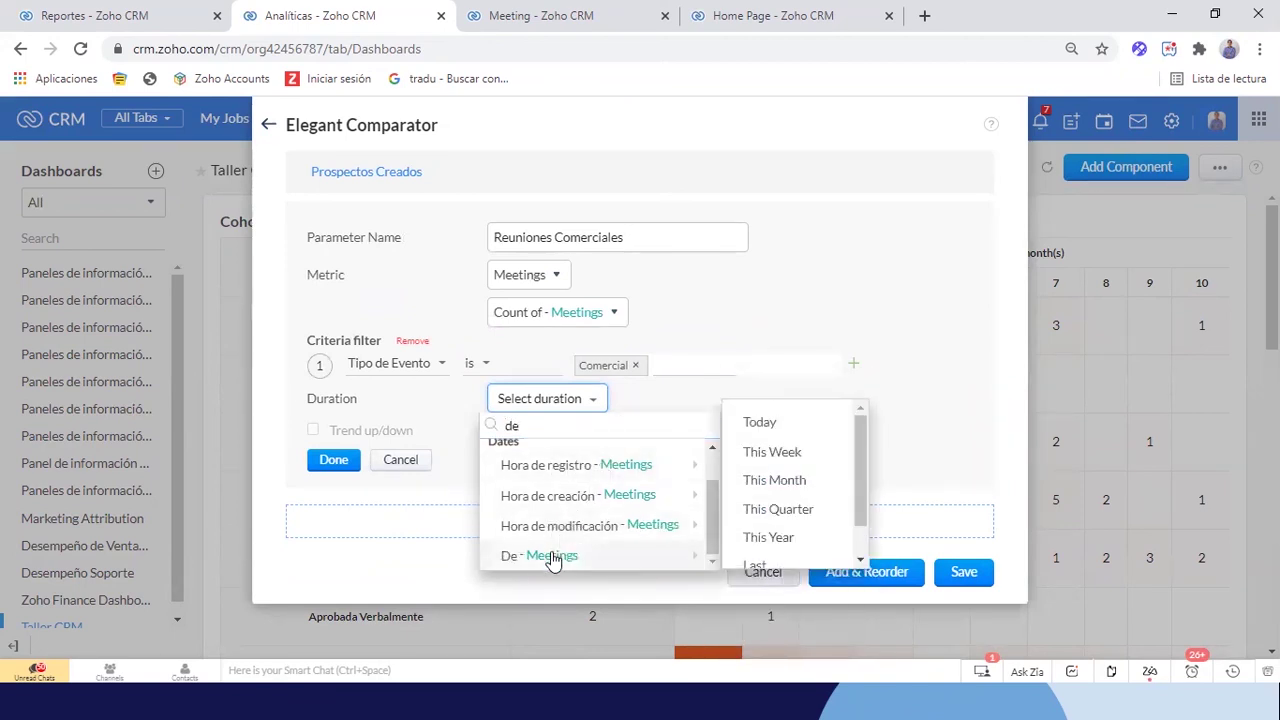
pyautogui.click(762, 512)
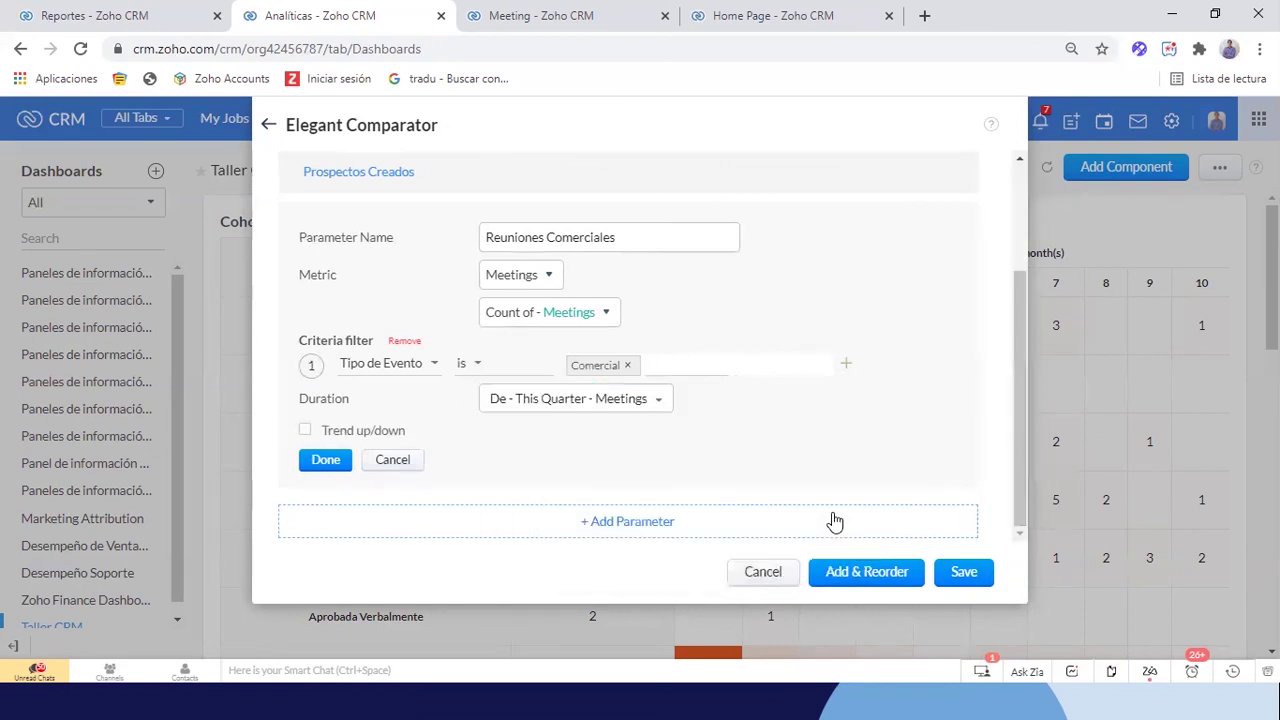
pyautogui.click(305, 431)
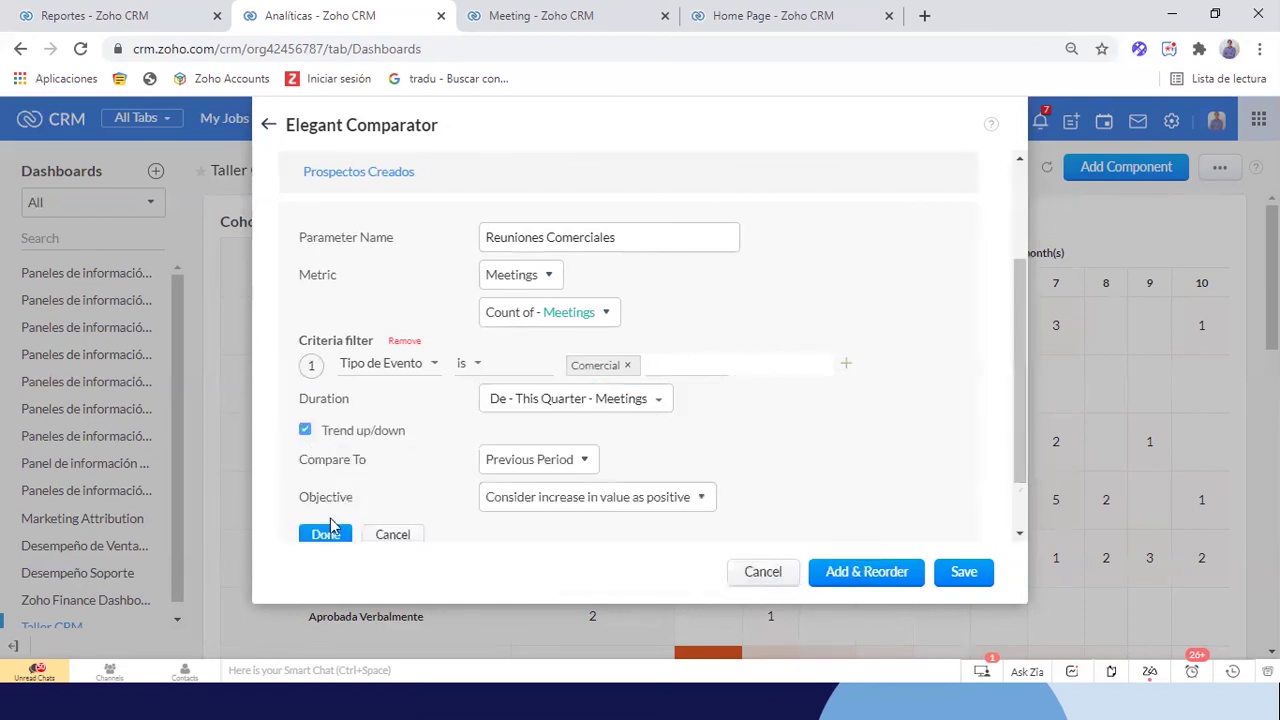
pyautogui.scroll(-1, 523, 460)
pyautogui.click(330, 463)
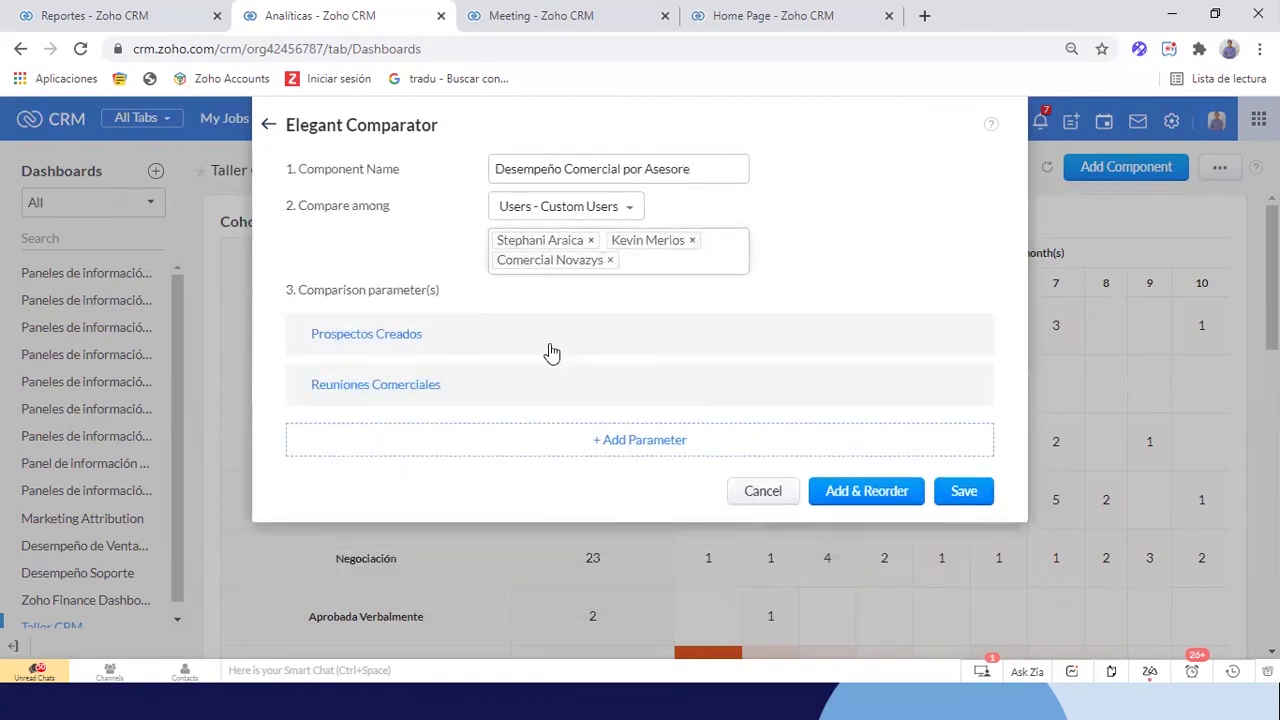
pyautogui.click(628, 441)
# Name the third parameter 'Oportunidades Creadas' and base its count on the Oportunidades module
pyautogui.click(620, 445)
pyautogui.write('Oportun')
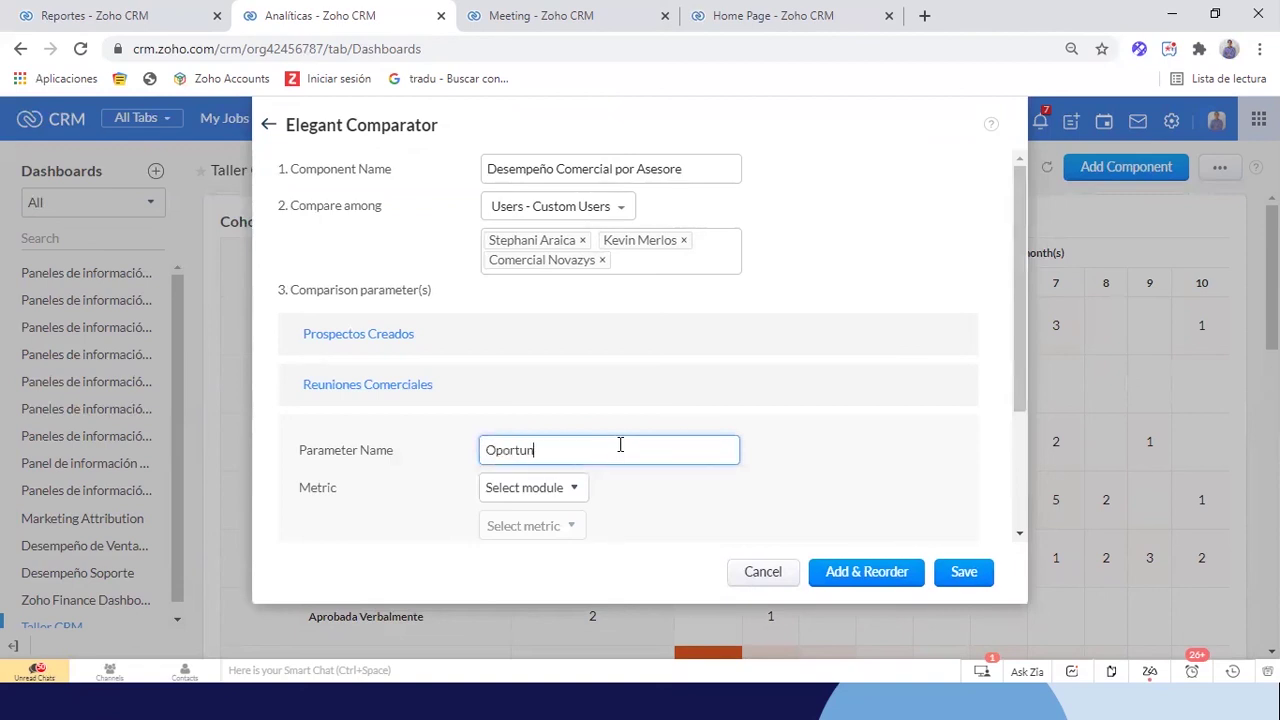
pyautogui.write('idades Creads')
pyautogui.scroll(-2, 620, 445)
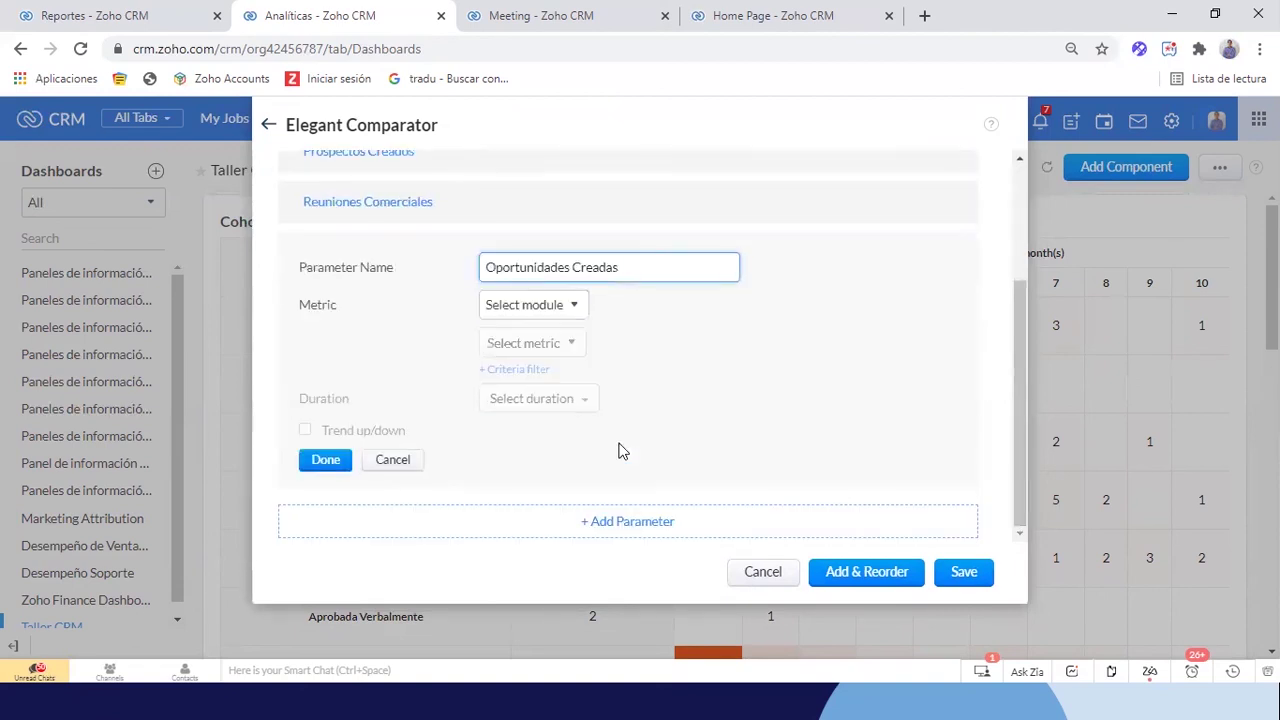
pyautogui.click(555, 312)
pyautogui.write('opo')
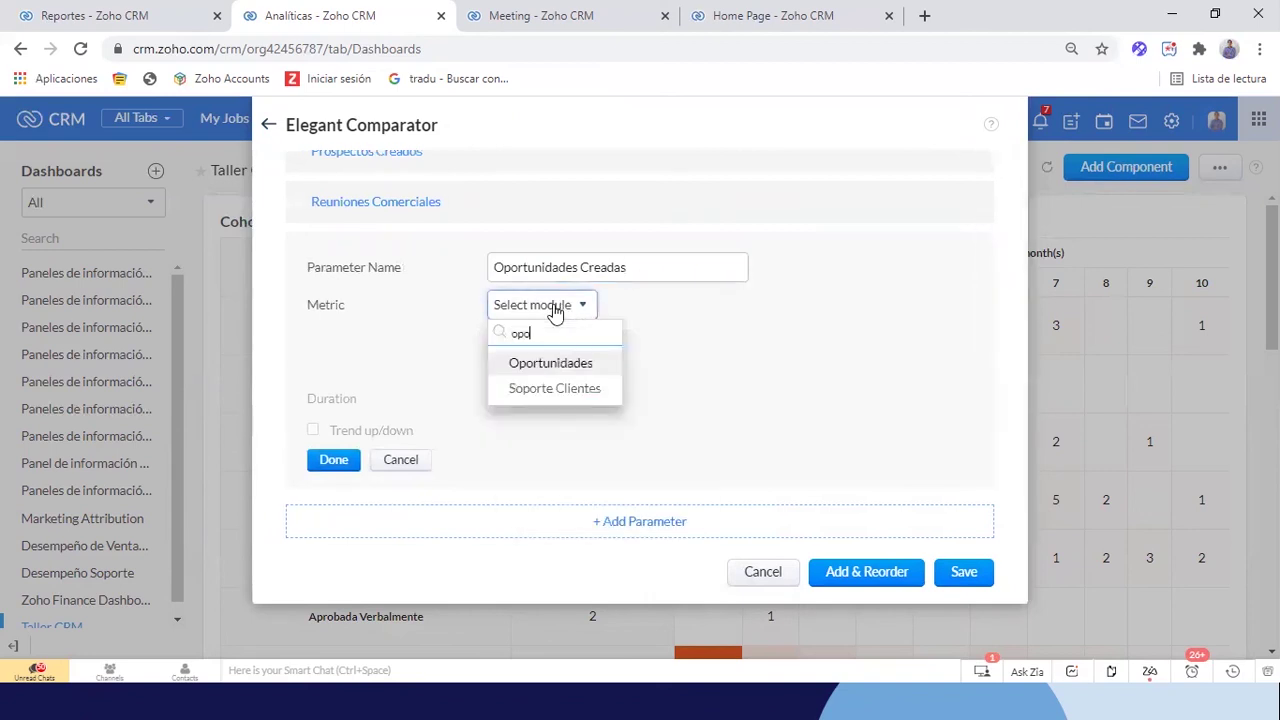
pyautogui.click(549, 370)
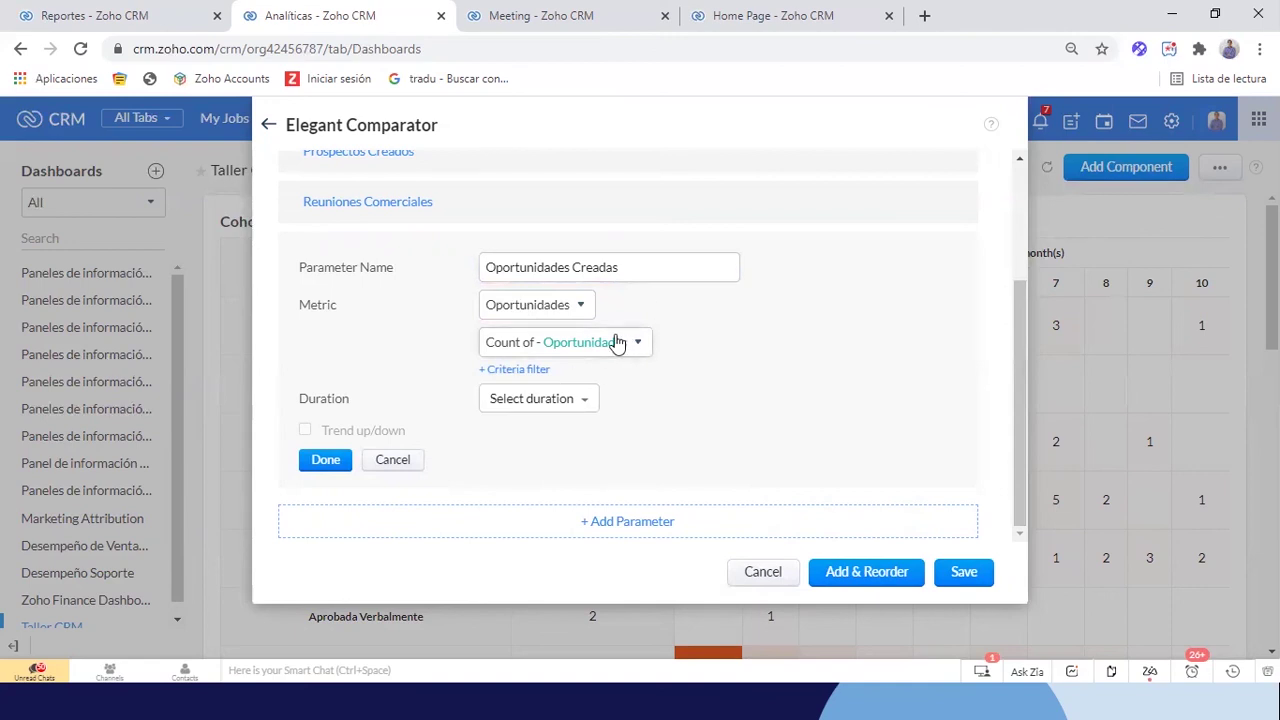
pyautogui.scroll(3, 618, 342)
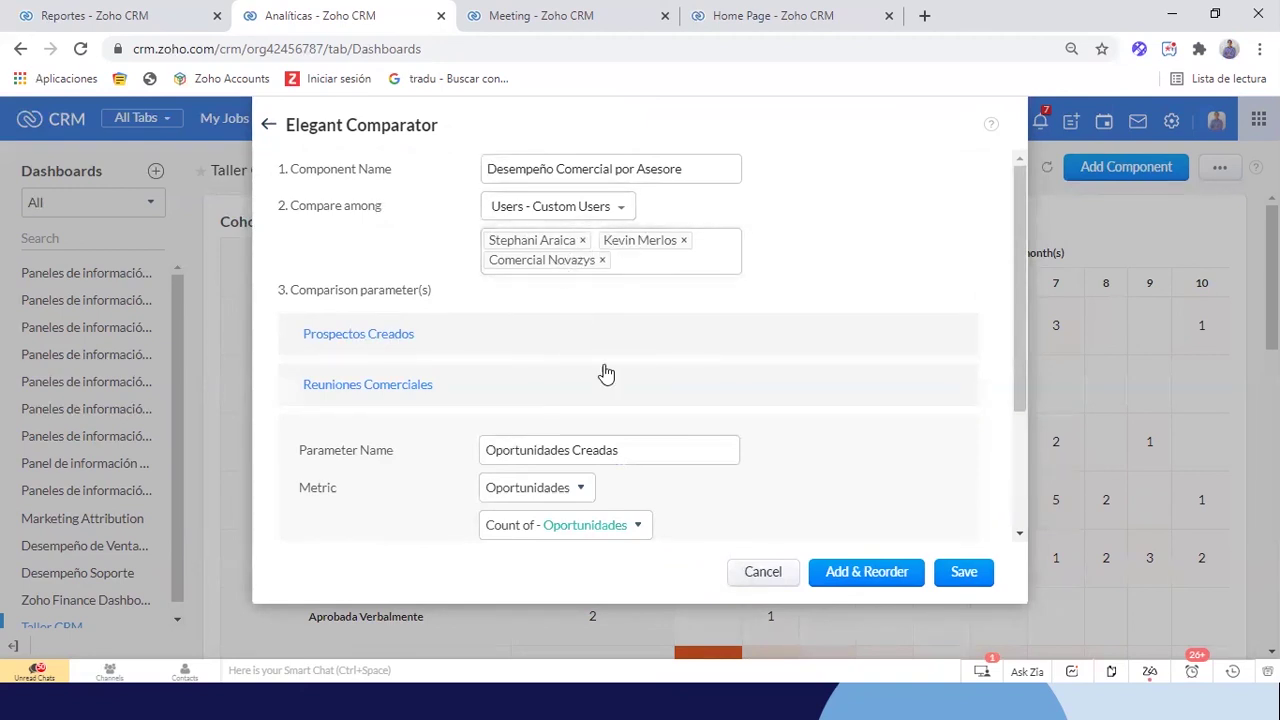
pyautogui.scroll(-1, 605, 375)
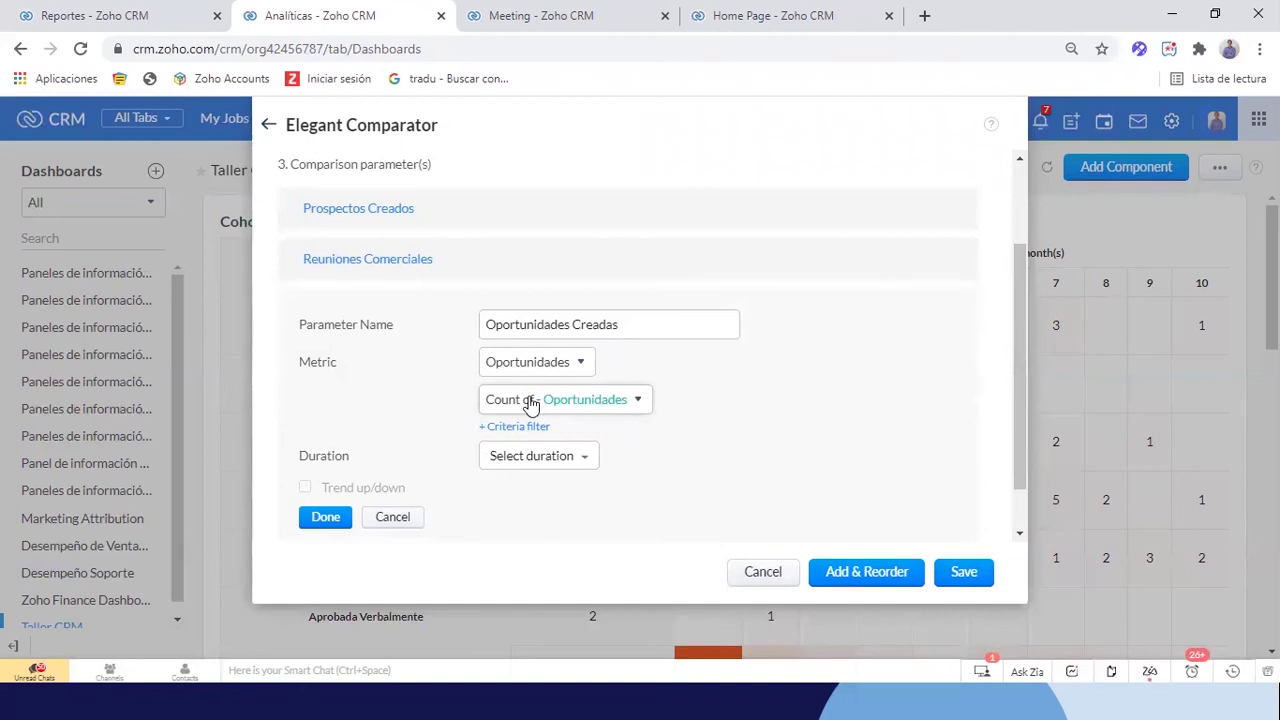
pyautogui.click(488, 328)
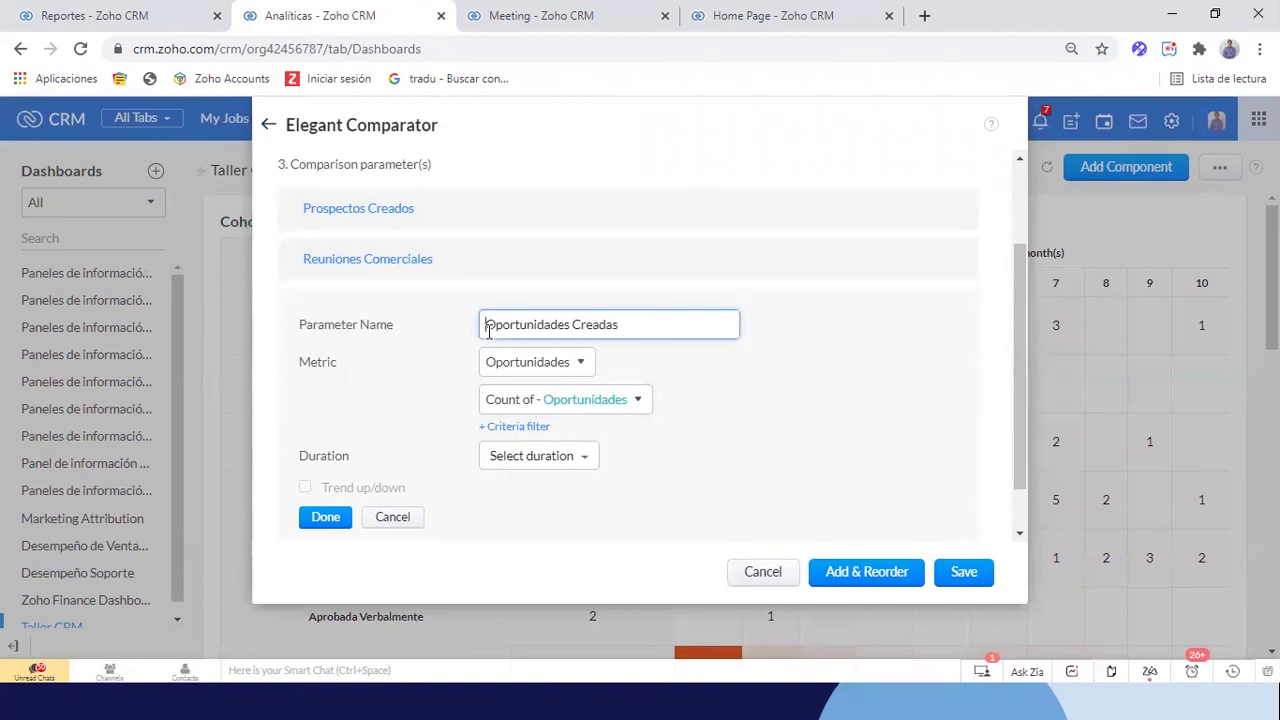
pyautogui.write('#')
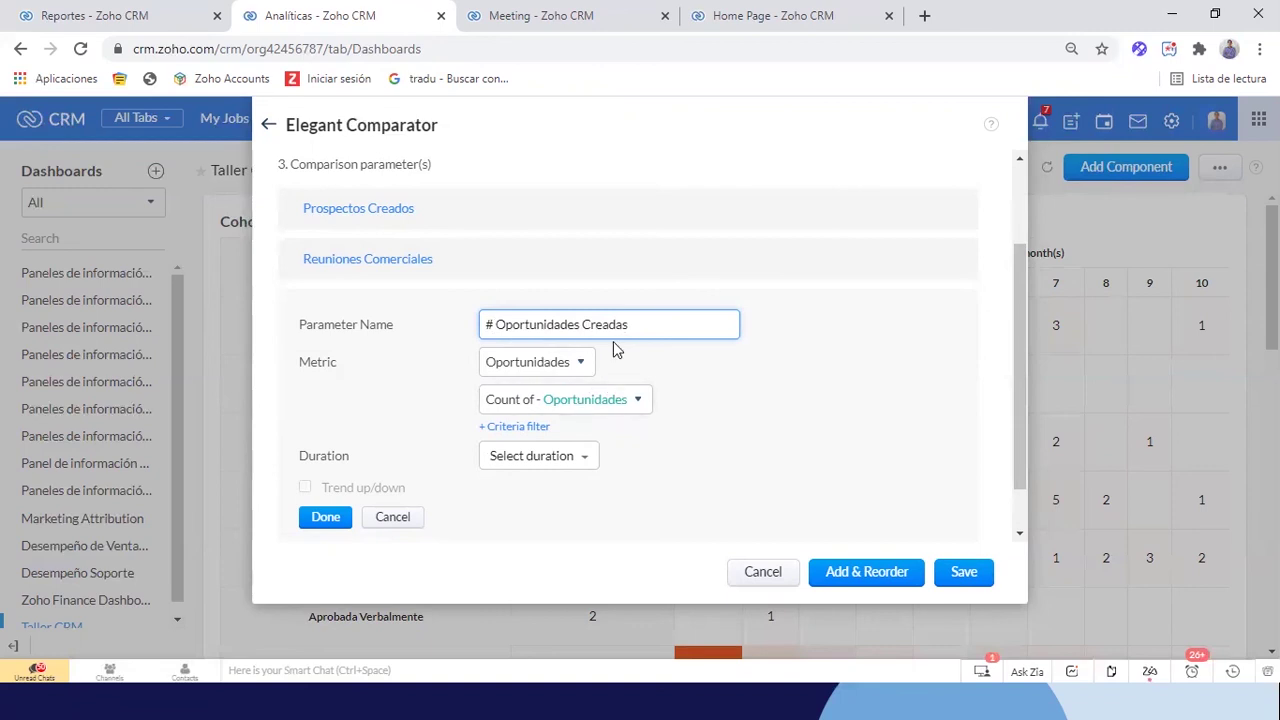
# Set the duration to Hora de creación this quarter and turn on the trend comparison
pyautogui.click(528, 462)
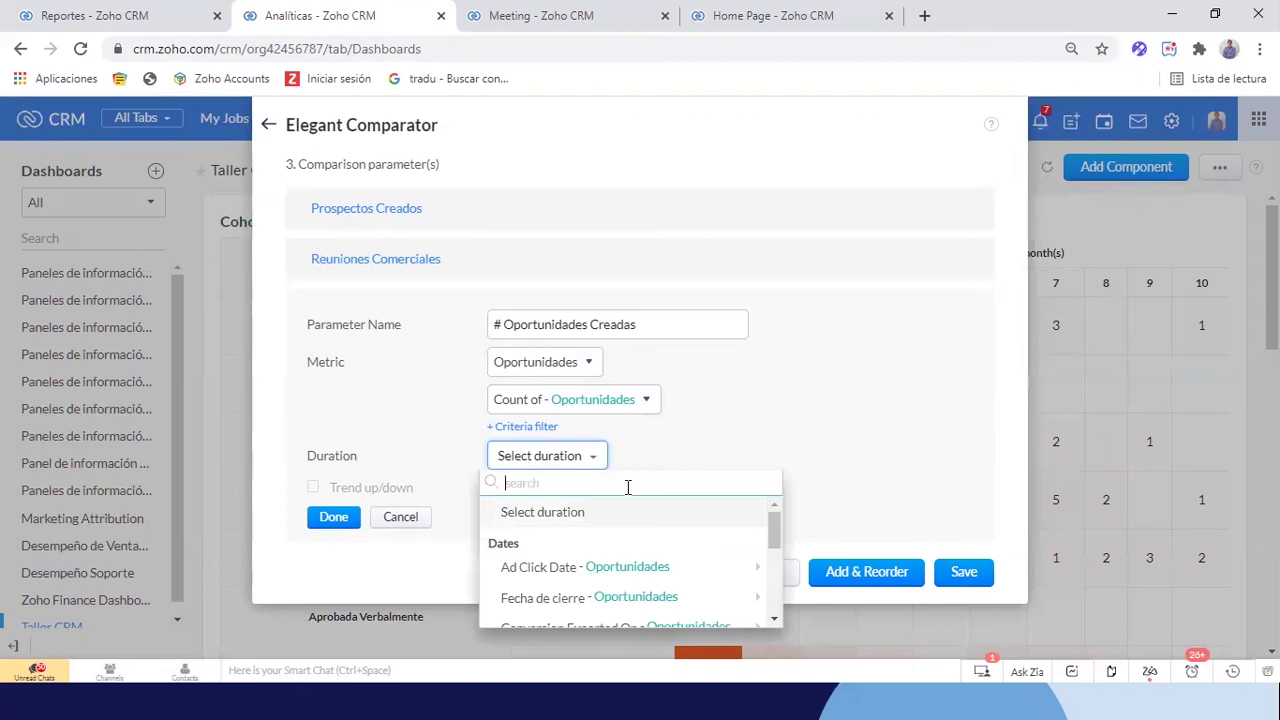
pyautogui.write('crea')
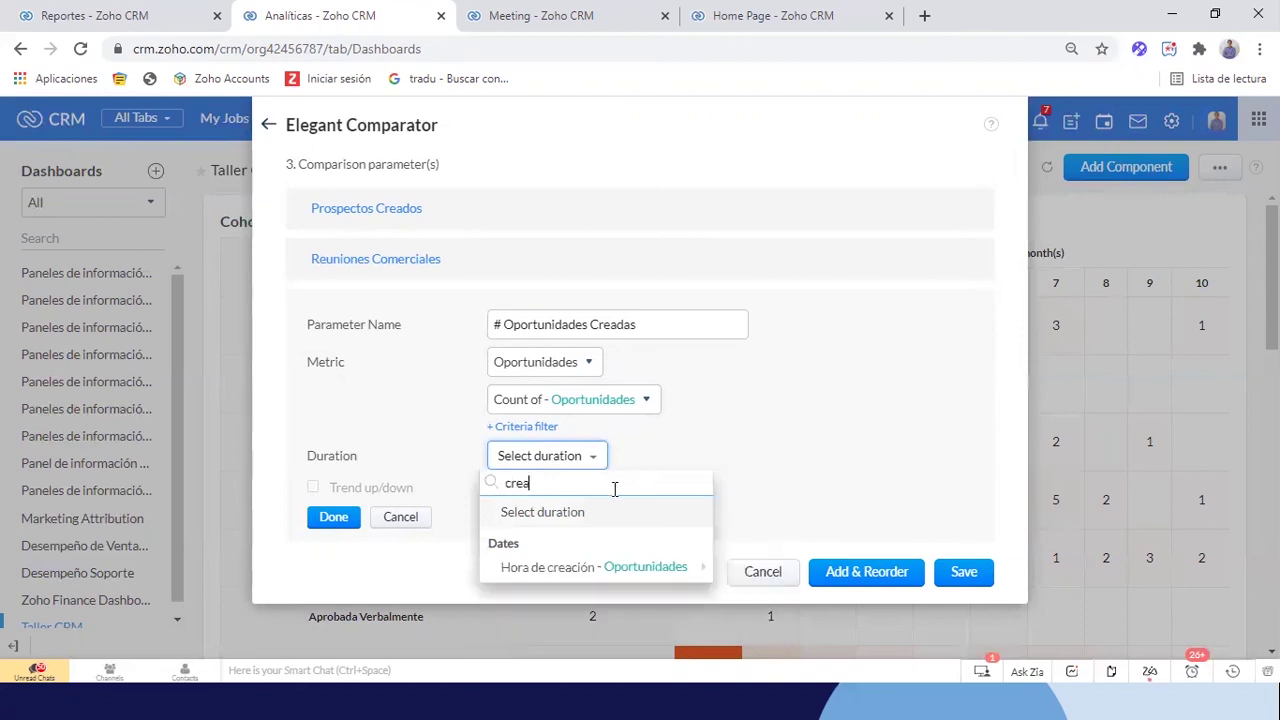
pyautogui.moveTo(566, 568)
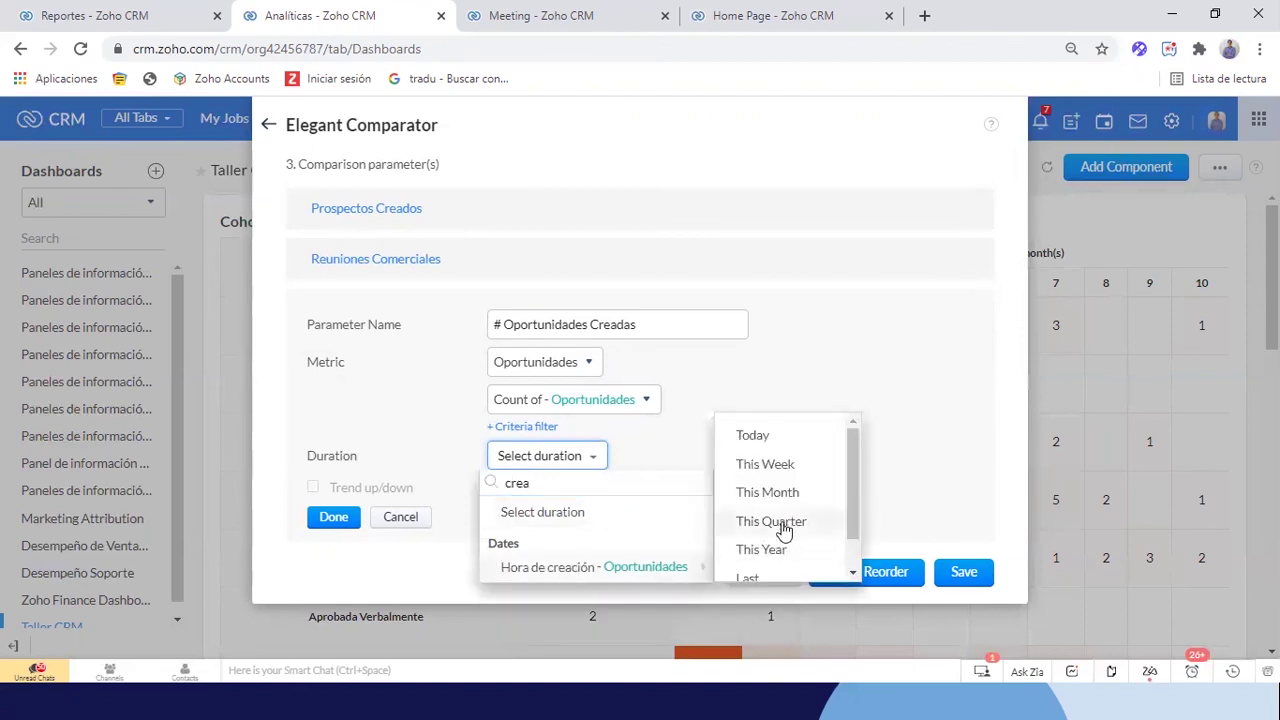
pyautogui.click(778, 526)
pyautogui.click(305, 487)
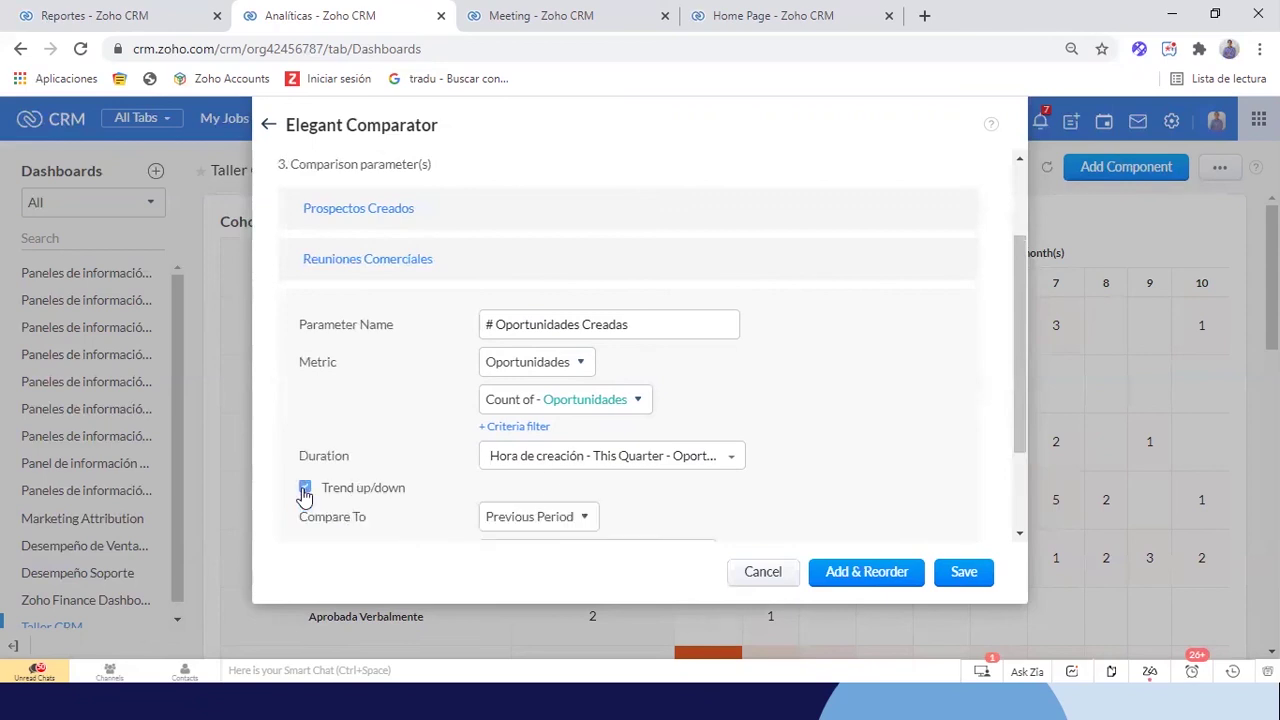
pyautogui.scroll(-2, 505, 512)
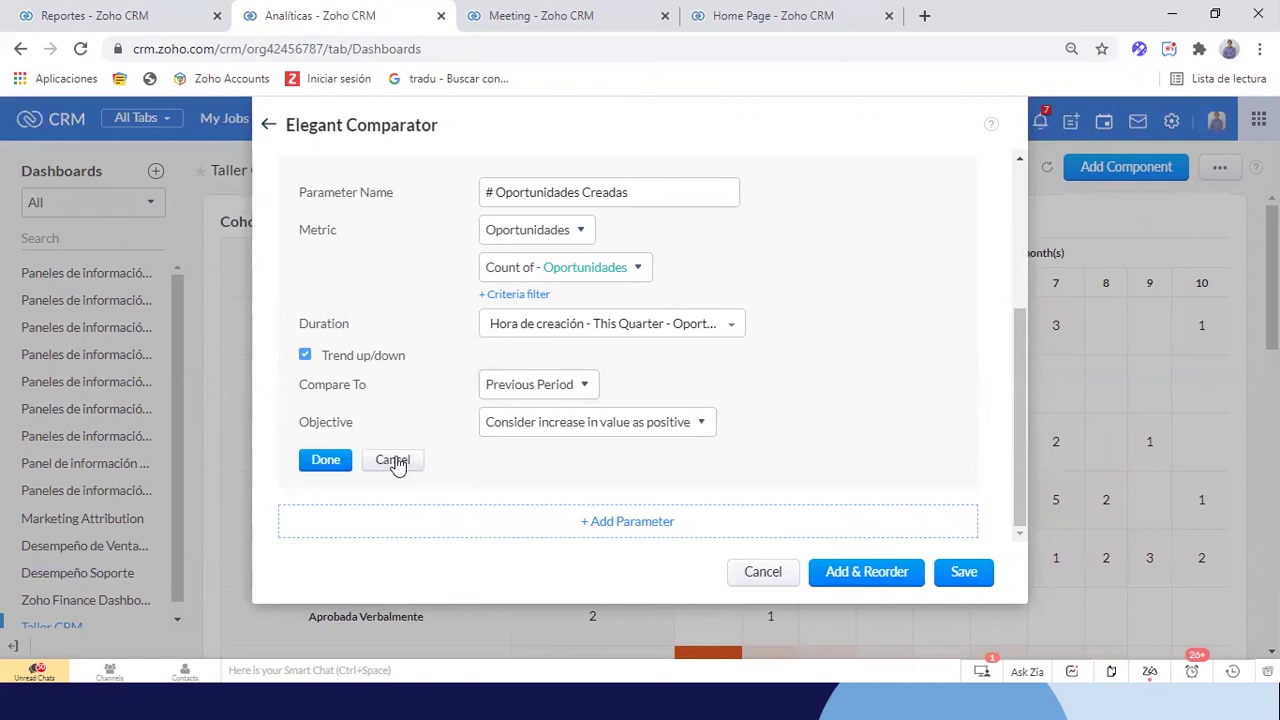
pyautogui.click(326, 462)
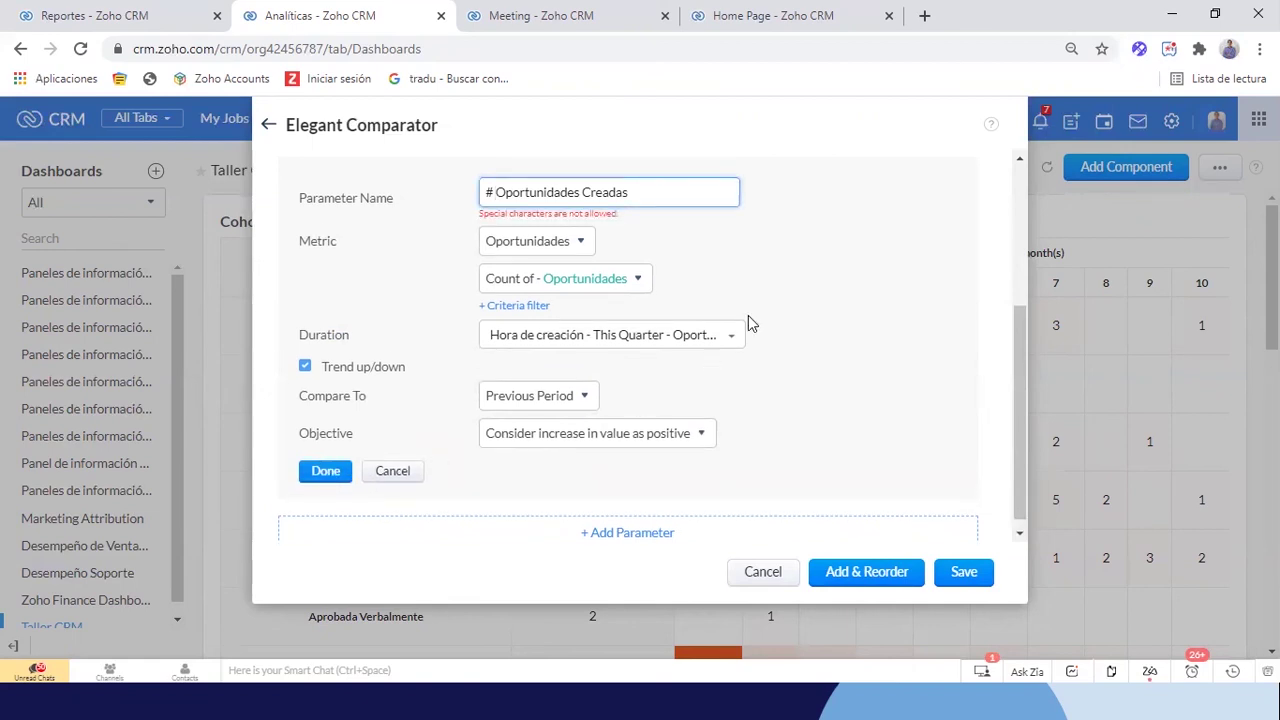
# Replace the disallowed # prefix so the name reads 'Cant. Oportunidades Creadas', and confirm it
pyautogui.click(484, 190)
pyautogui.press('Delete')
pyautogui.press('Delete')
pyautogui.write('Cant')
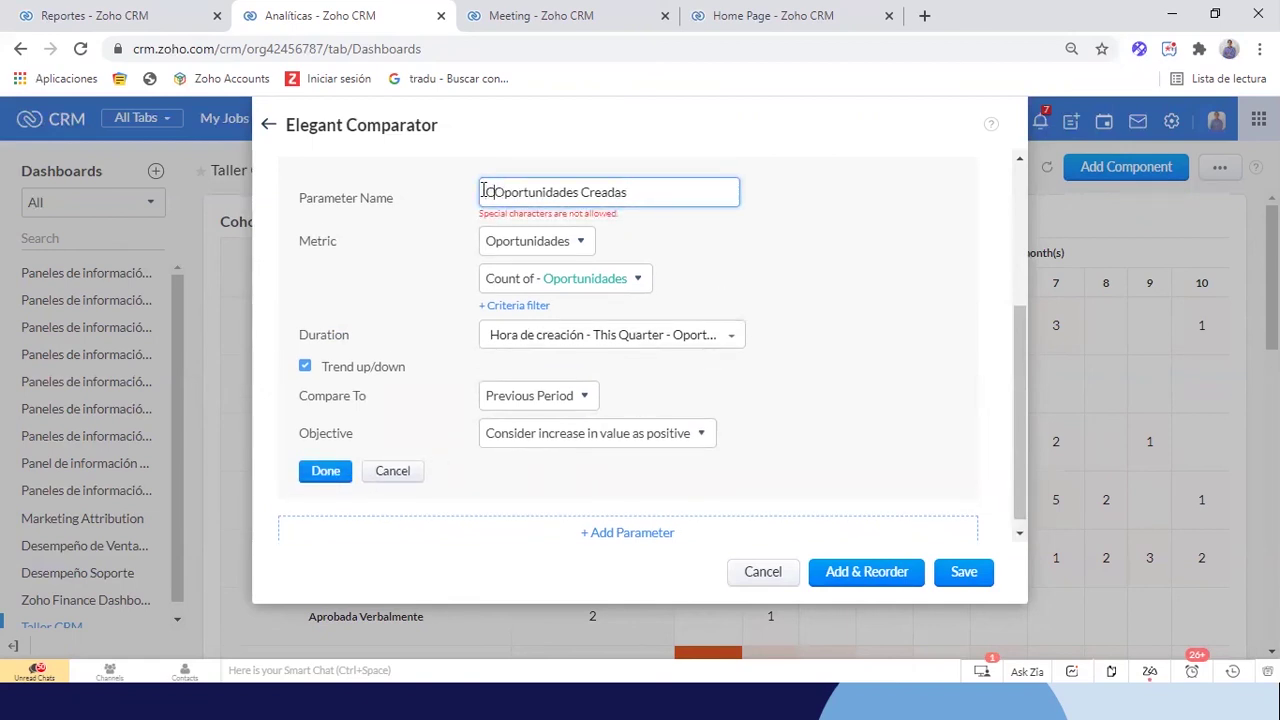
pyautogui.press('BackSpace')
pyautogui.write('t.')
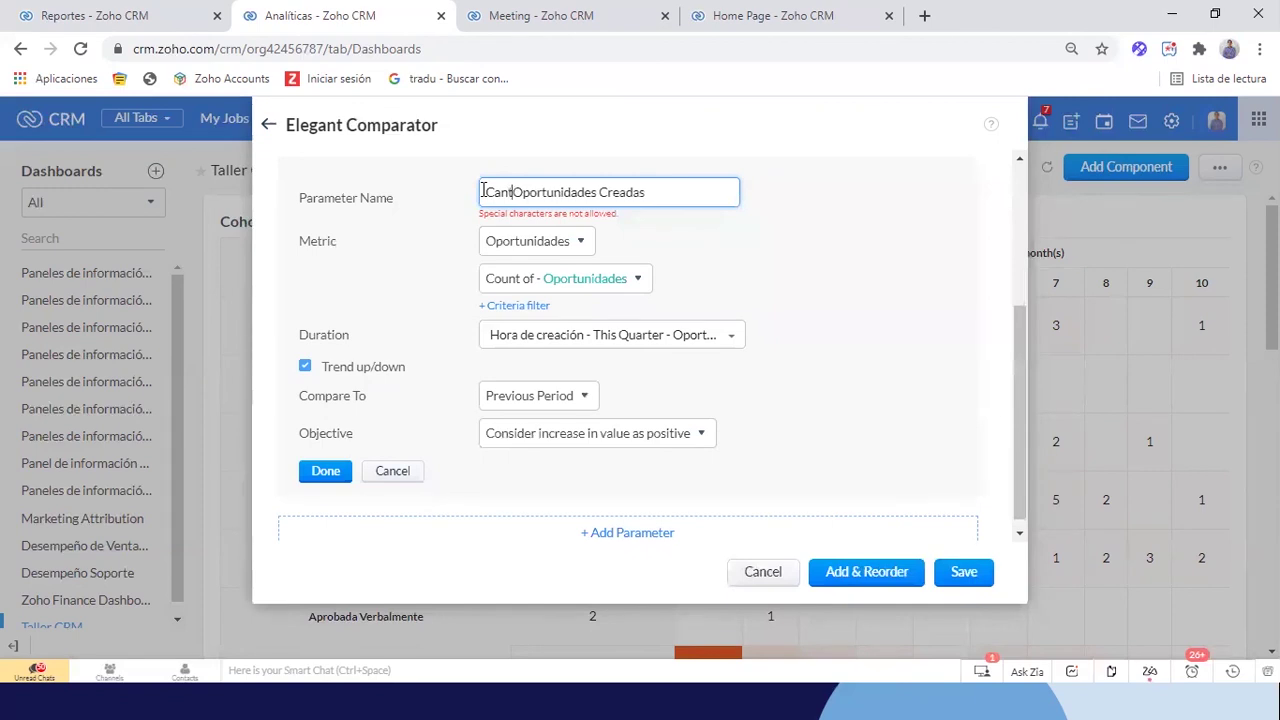
pyautogui.click(334, 472)
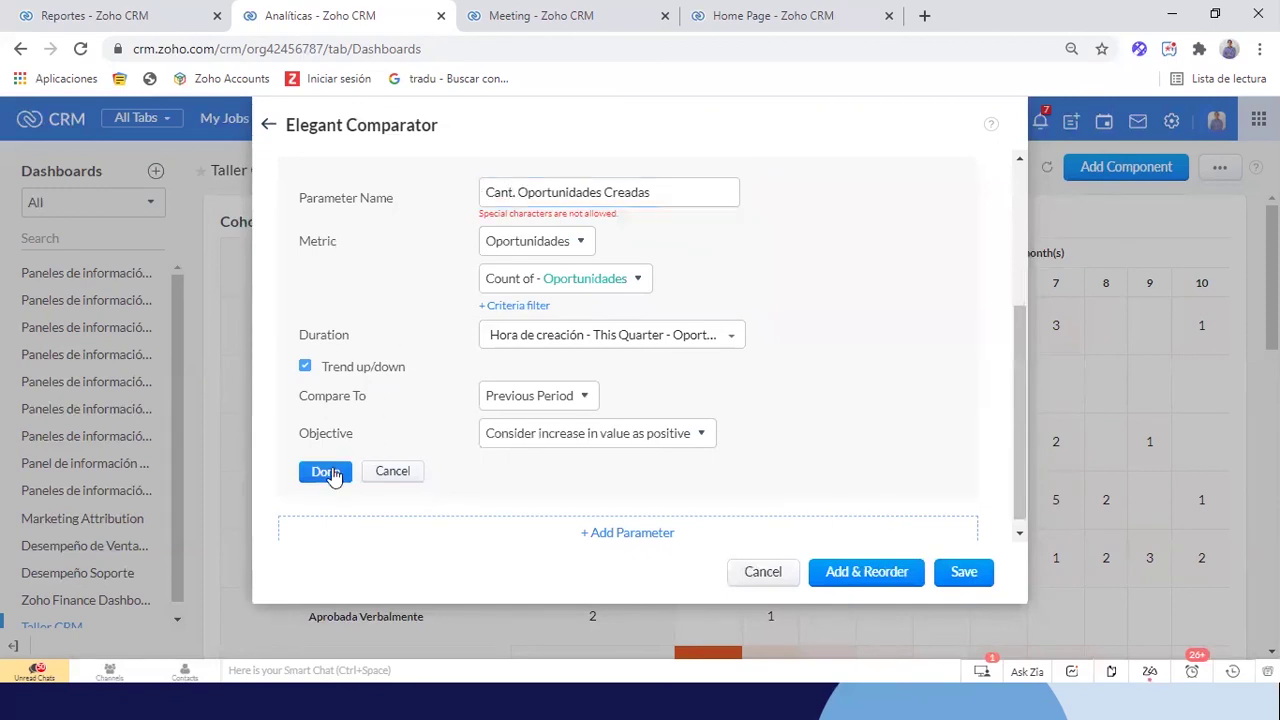
# Start a fourth parameter and name it 'Monto Oportunidades Trabajadas'
pyautogui.click(636, 491)
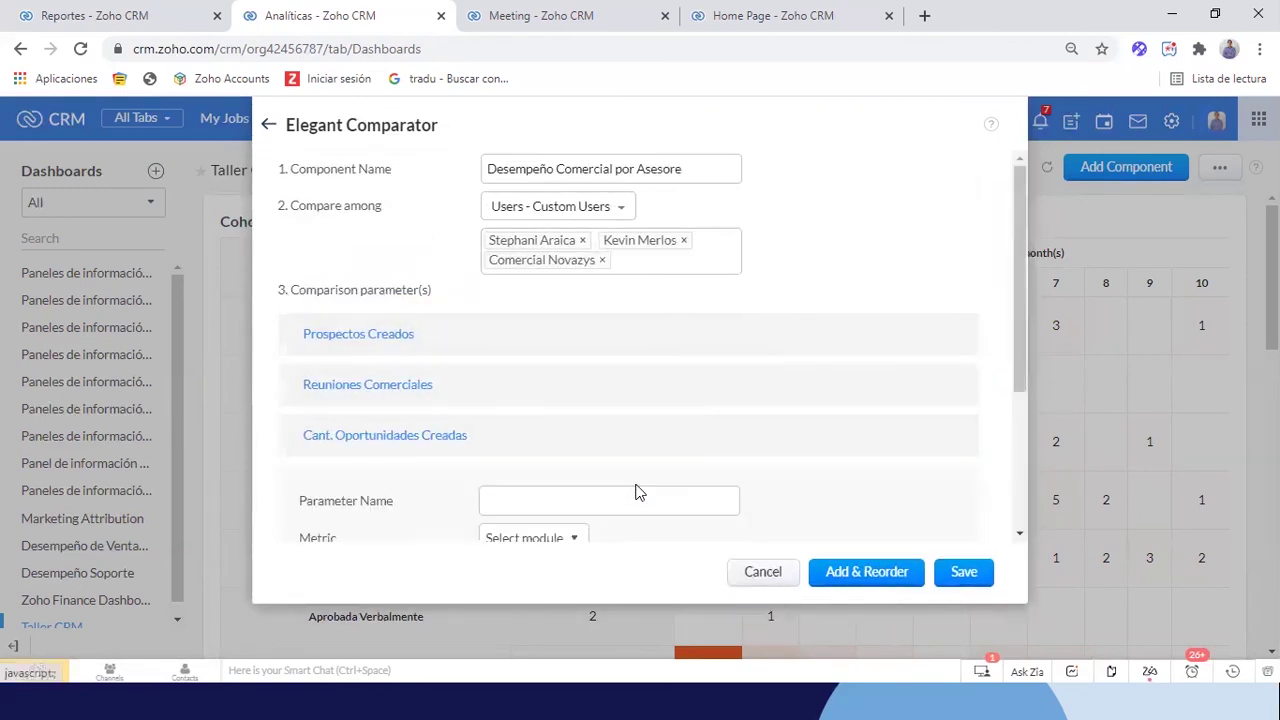
pyautogui.click(562, 491)
pyautogui.write('Monto Oportunida')
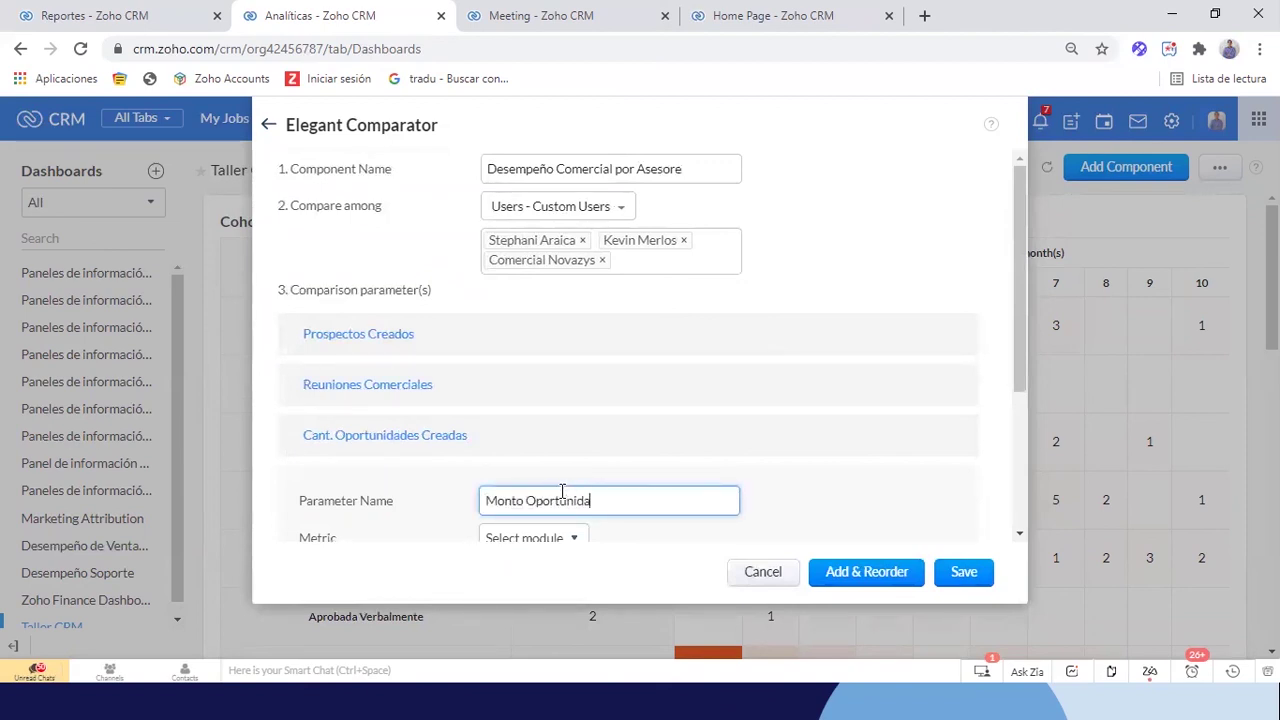
pyautogui.write('des')
pyautogui.scroll(-1, 560, 500)
pyautogui.scroll(-1, 725, 438)
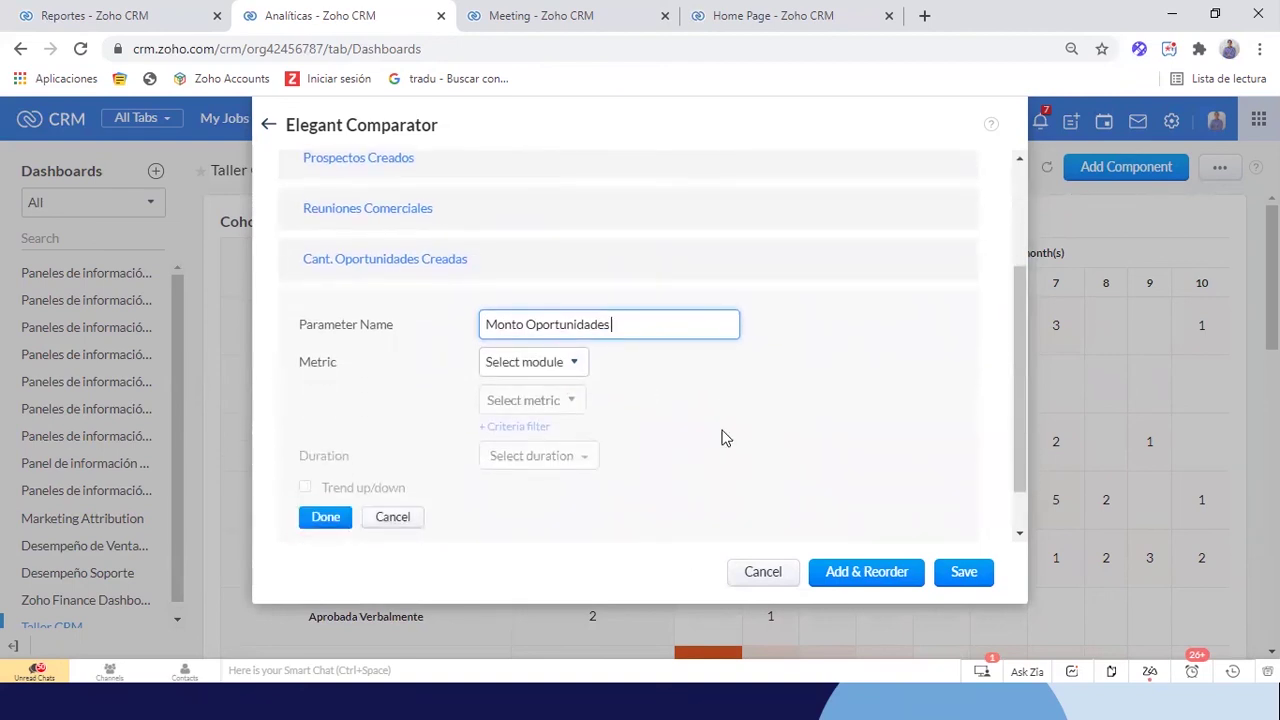
pyautogui.write('s Trabajas')
pyautogui.scroll(-1, 725, 438)
# Base the metric on Oportunidades, aggregating the Sum of Importe
pyautogui.click(527, 335)
pyautogui.write('opo')
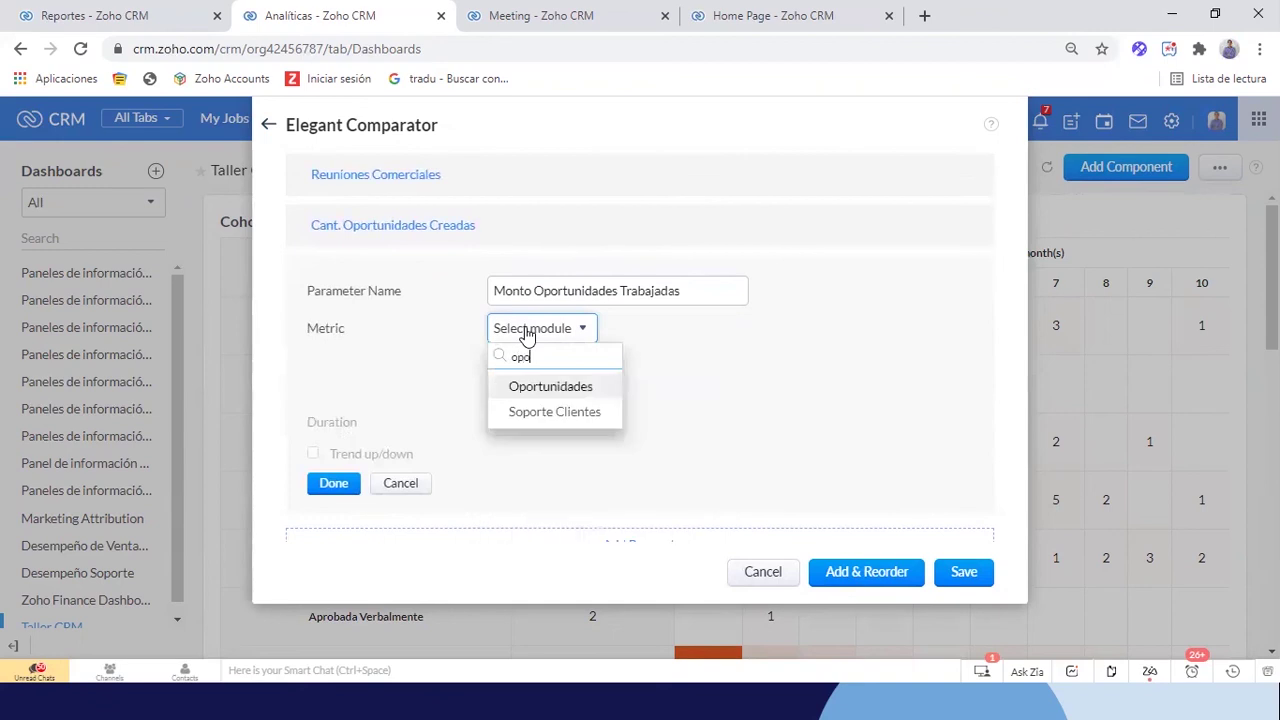
pyautogui.click(537, 390)
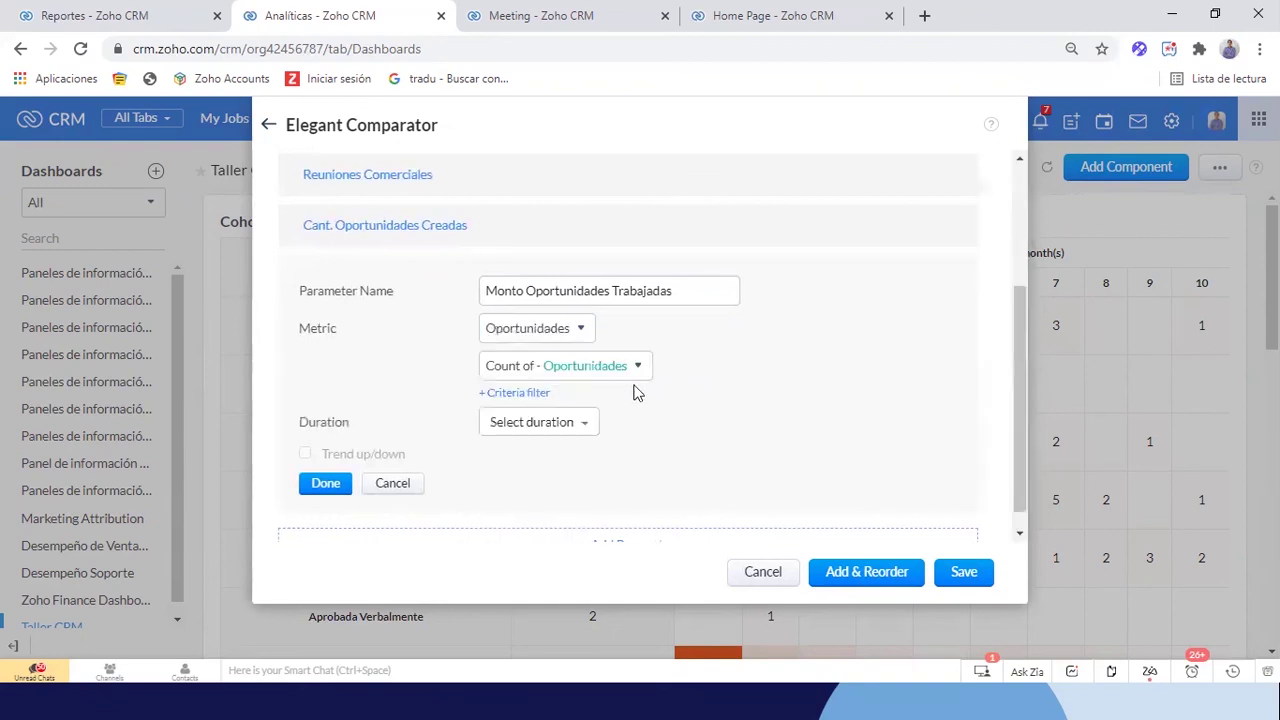
pyautogui.click(571, 366)
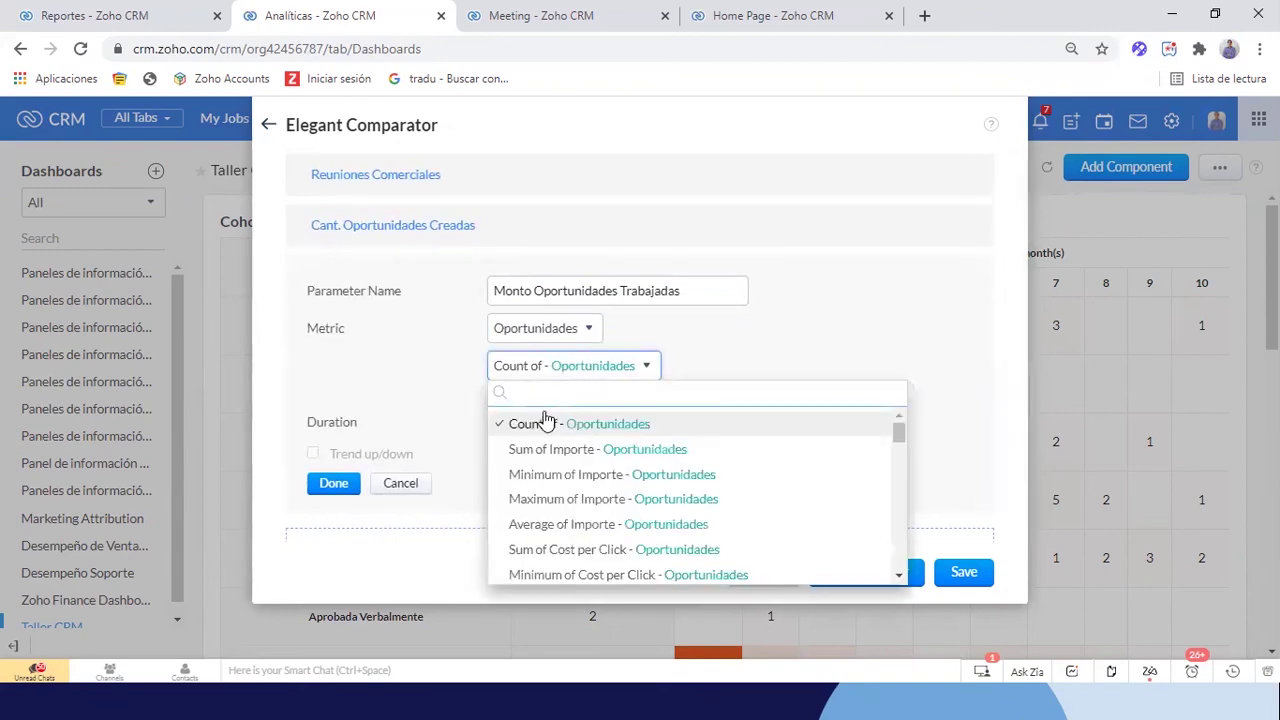
pyautogui.click(537, 449)
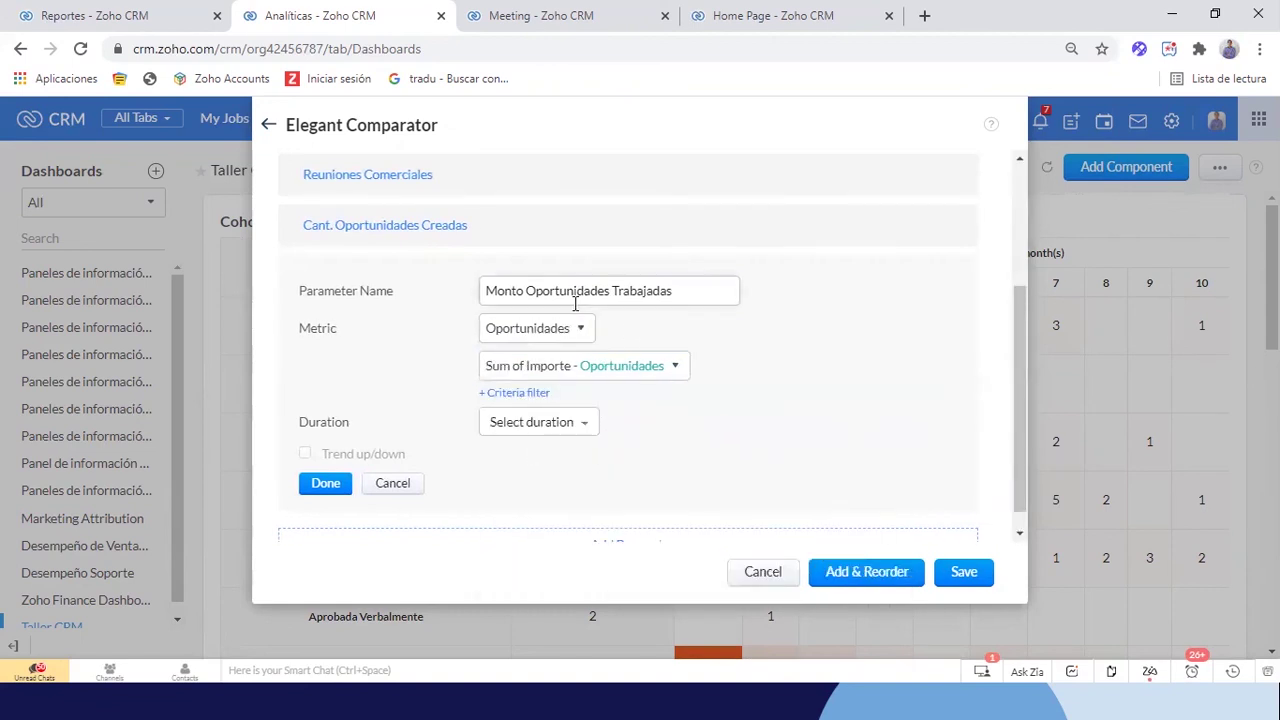
# Set the duration to Hora de modificación this quarter, enable the trend, and confirm the parameter
pyautogui.click(534, 434)
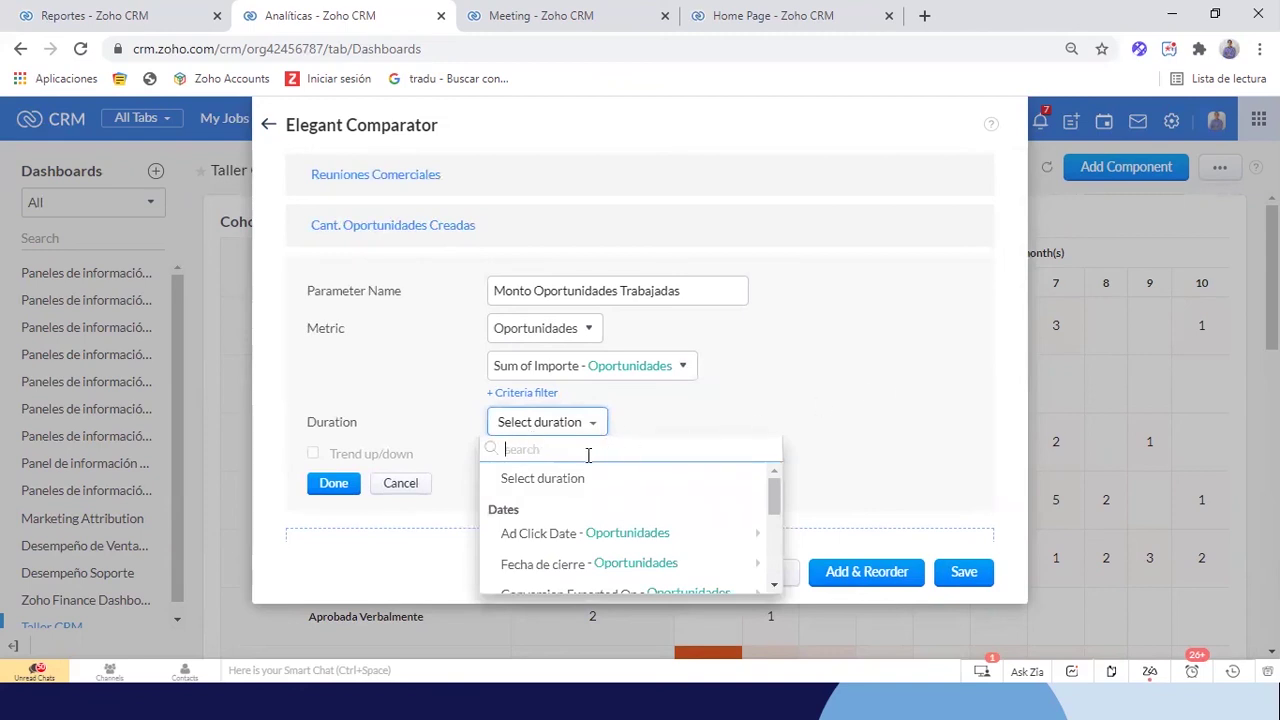
pyautogui.write('modi')
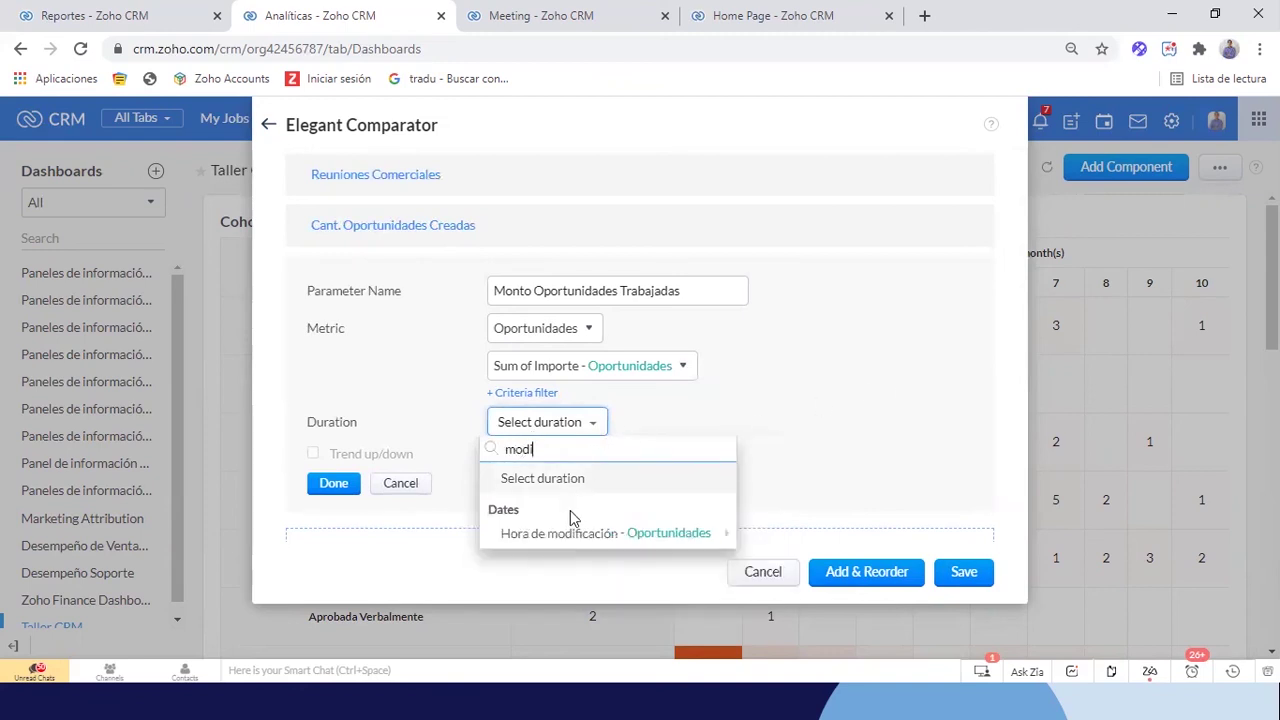
pyautogui.moveTo(565, 538)
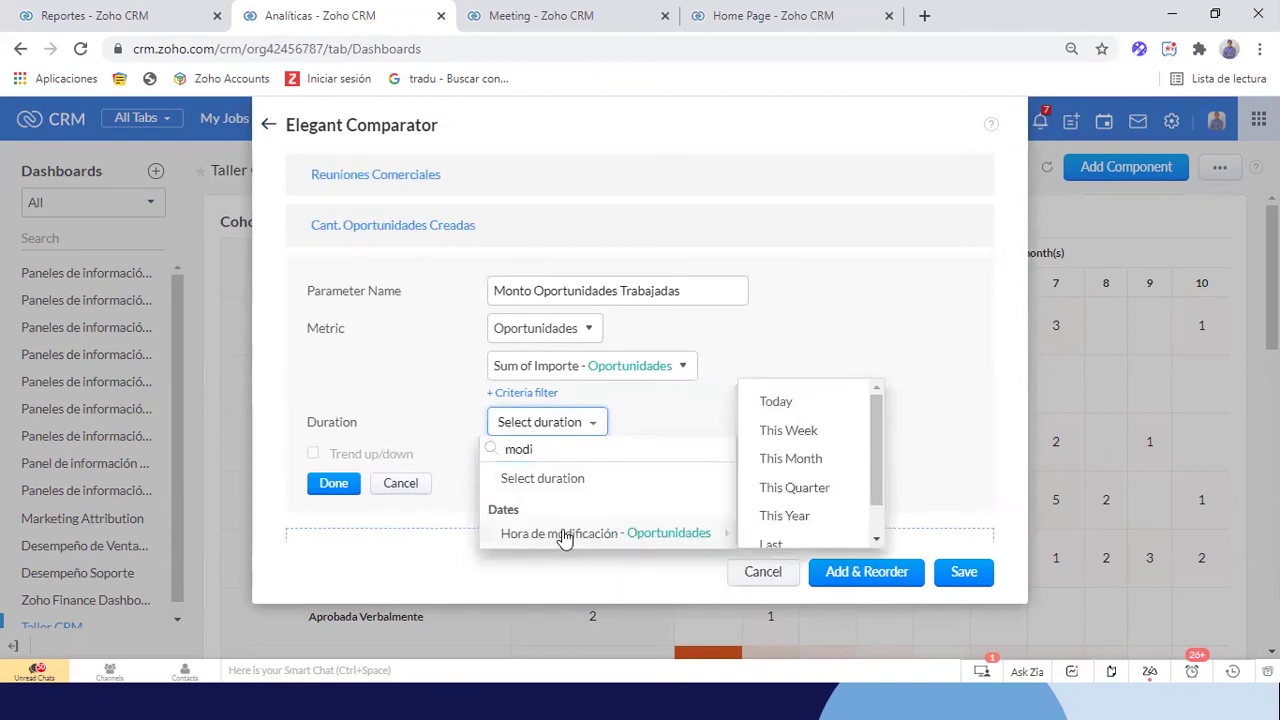
pyautogui.click(806, 489)
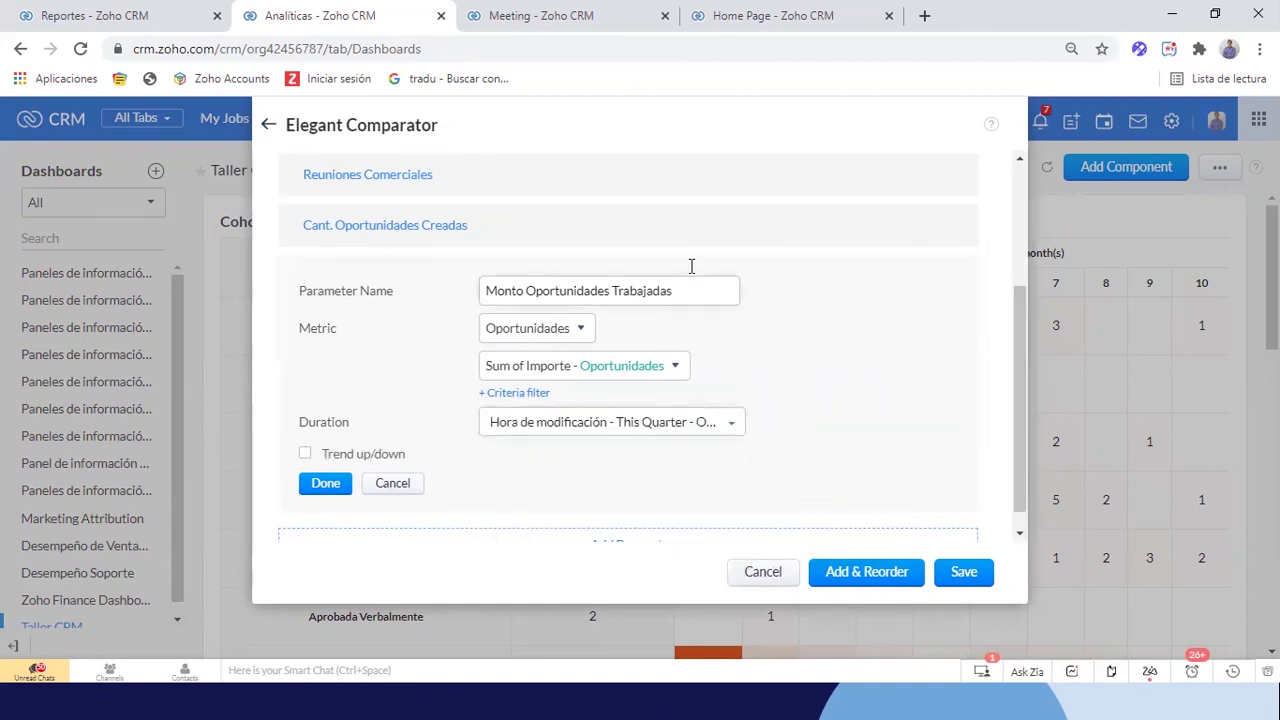
pyautogui.click(306, 453)
pyautogui.scroll(-1, 829, 410)
pyautogui.click(325, 459)
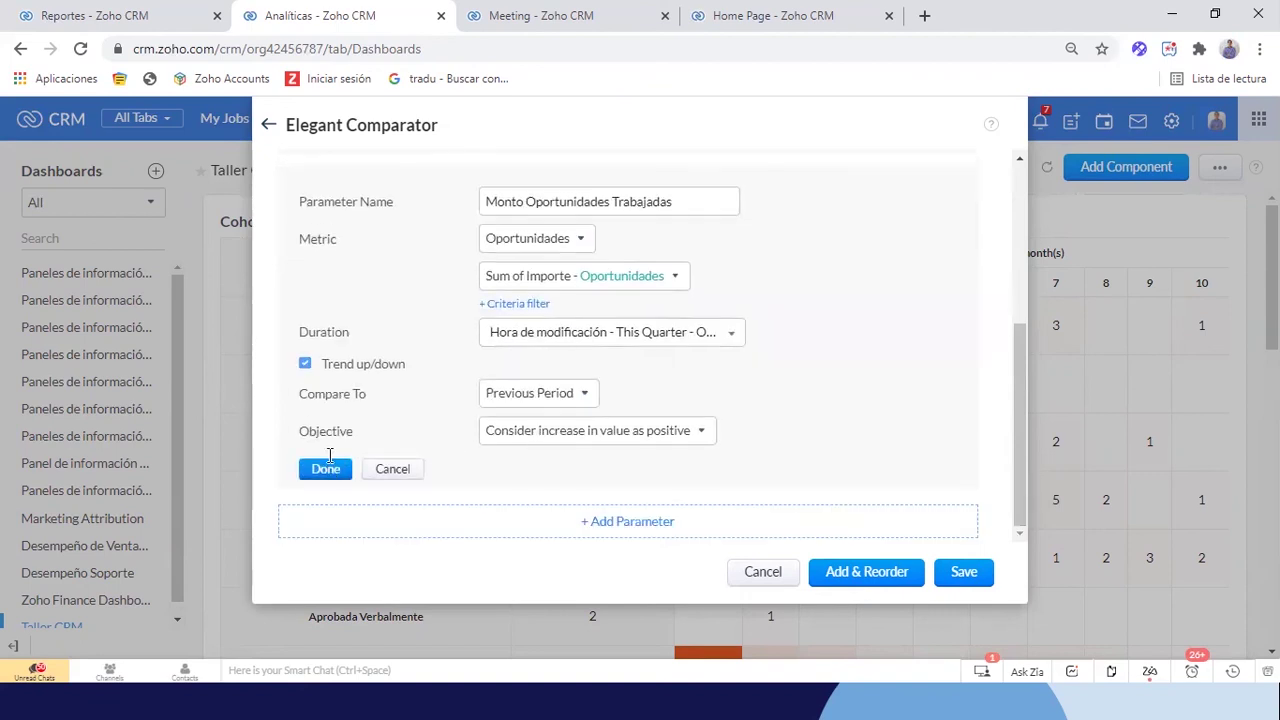
pyautogui.scroll(-1, 548, 490)
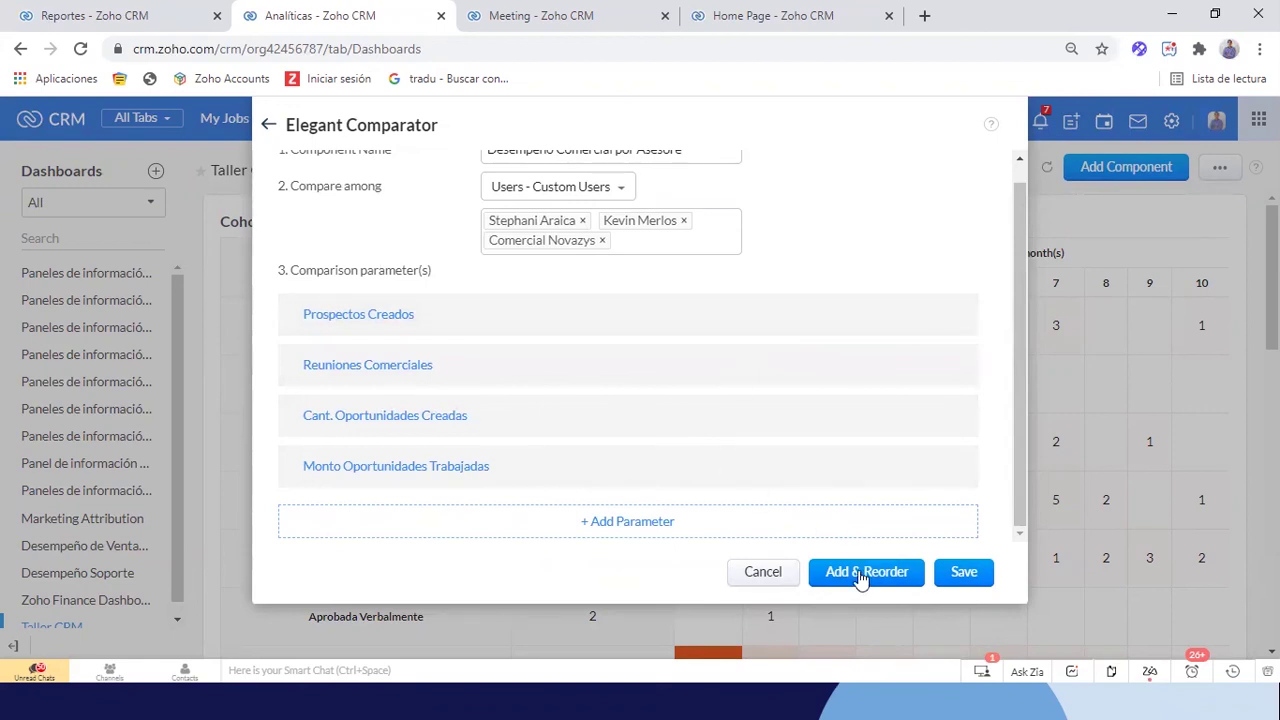
# Save the four-parameter comparator, stretch it to full dashboard width, and save the layout
pyautogui.click(963, 571)
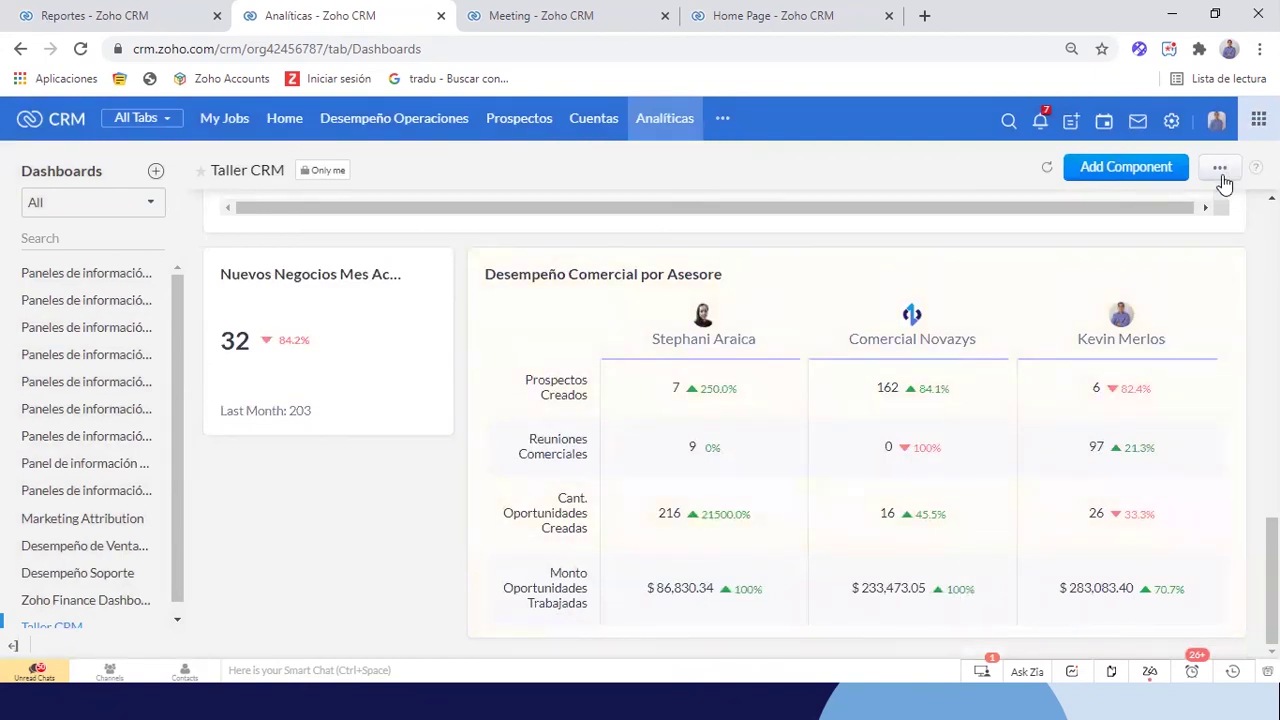
pyautogui.click(1220, 168)
pyautogui.click(1136, 231)
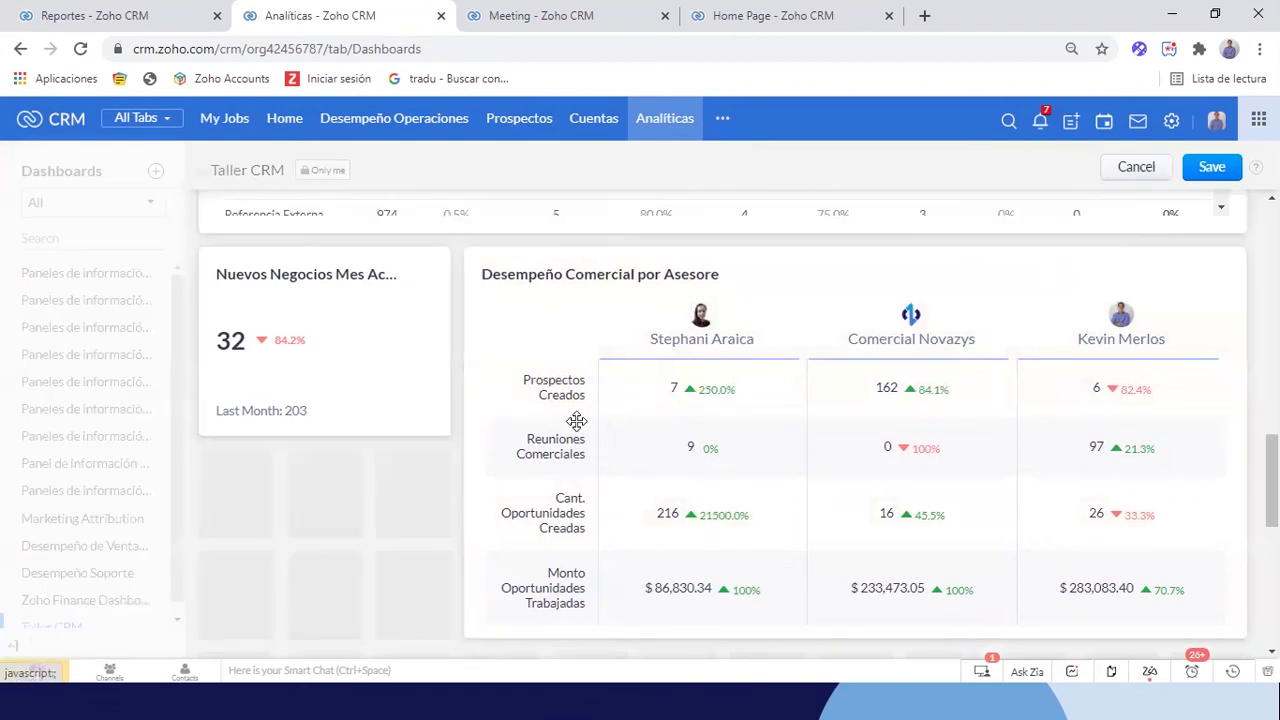
pyautogui.moveTo(466, 445); pyautogui.dragTo(194, 446)
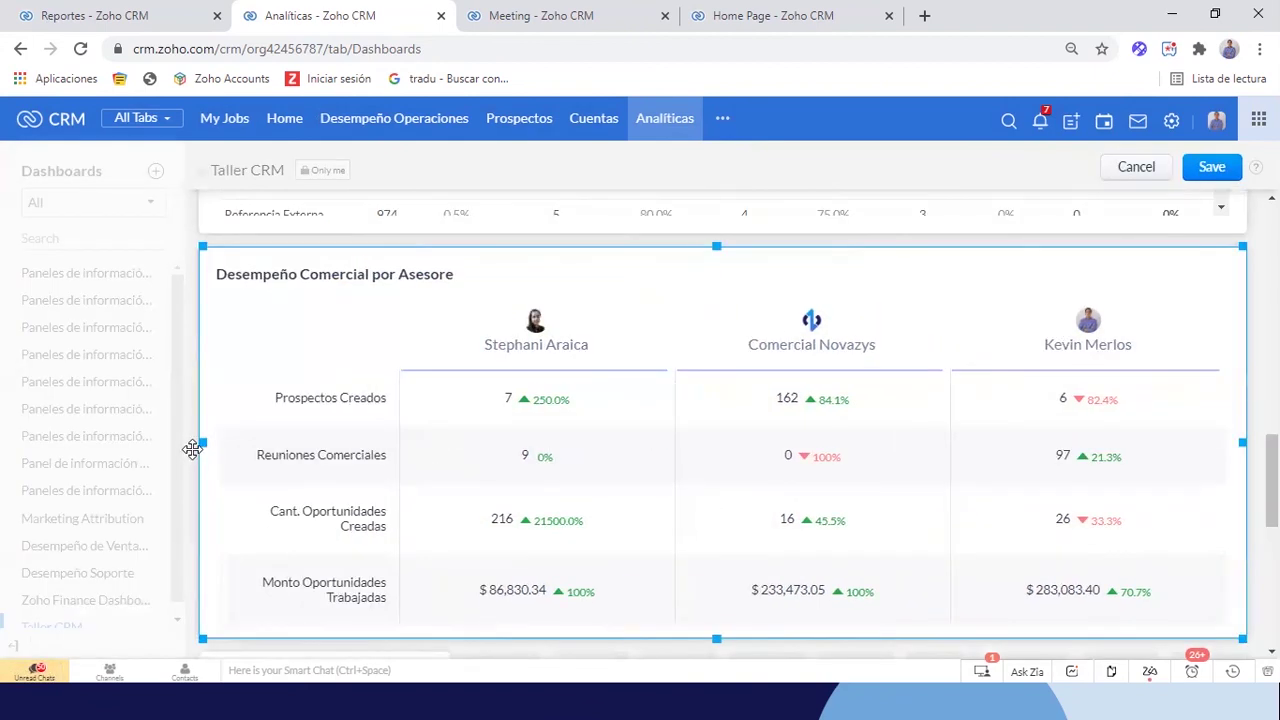
pyautogui.click(1212, 168)
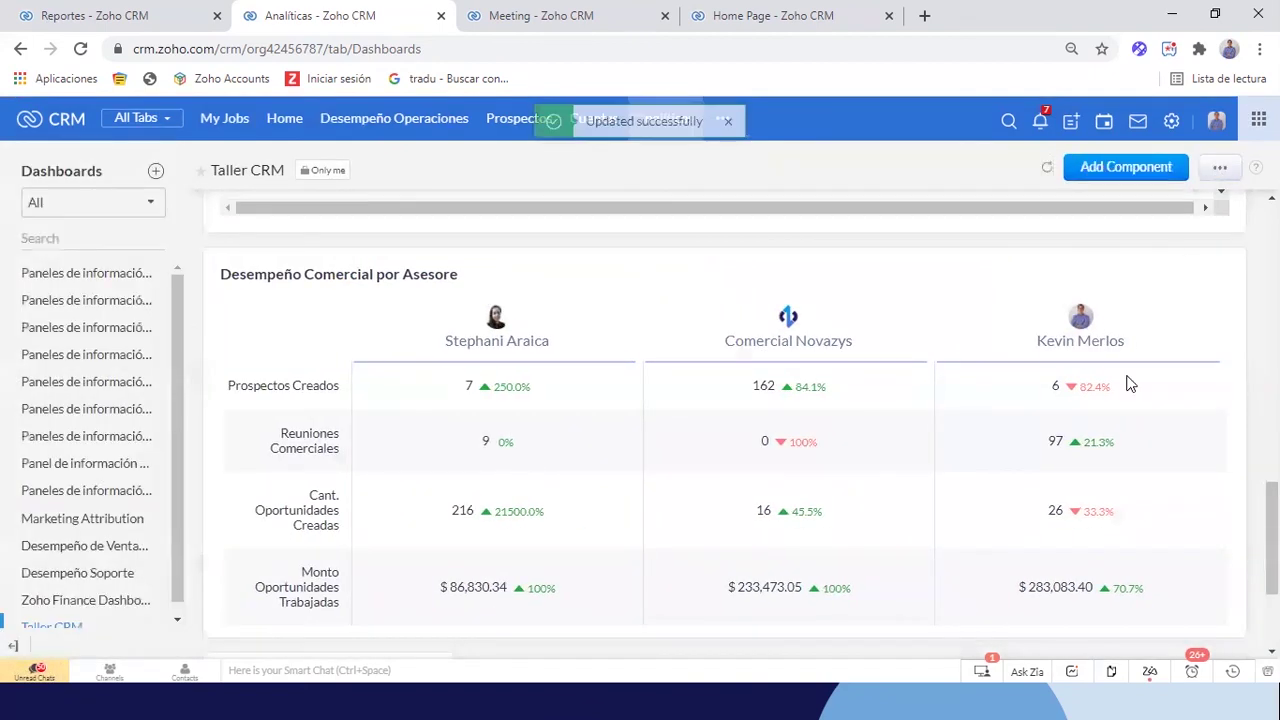
pyautogui.scroll(-2, 1125, 397)
pyautogui.scroll(2, 1123, 395)
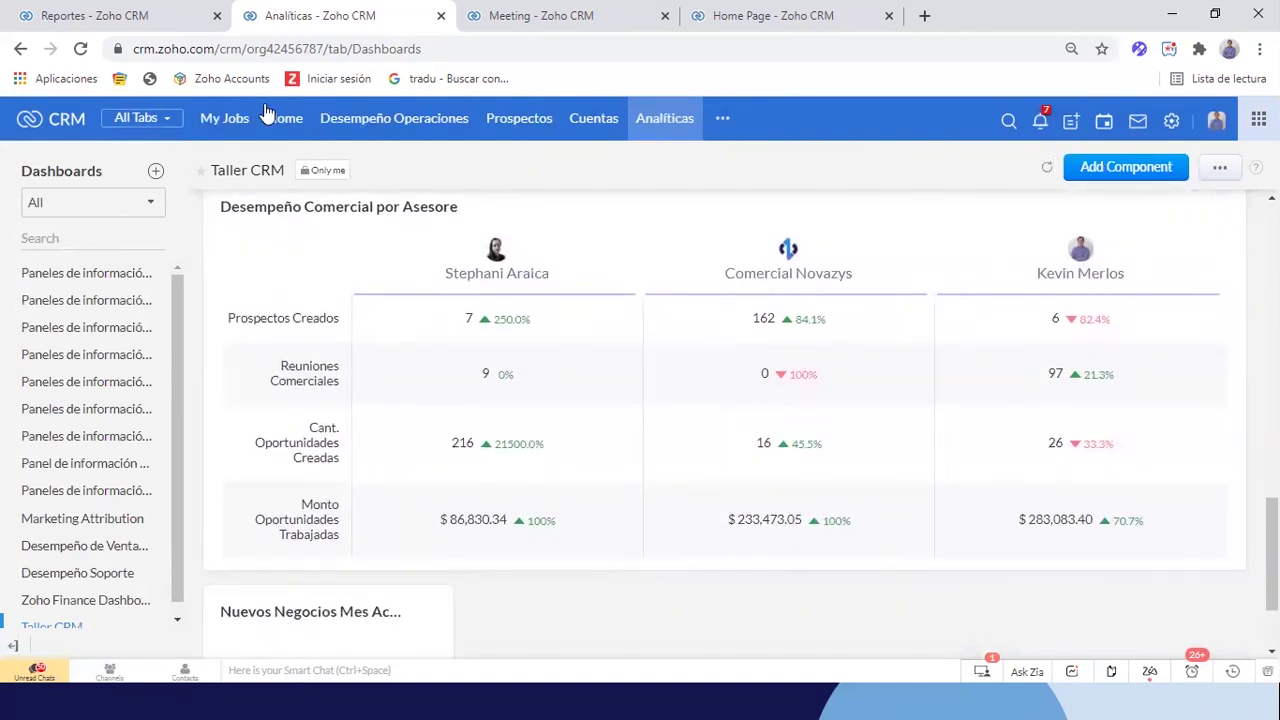
pyautogui.scroll(-1, 389, 270)
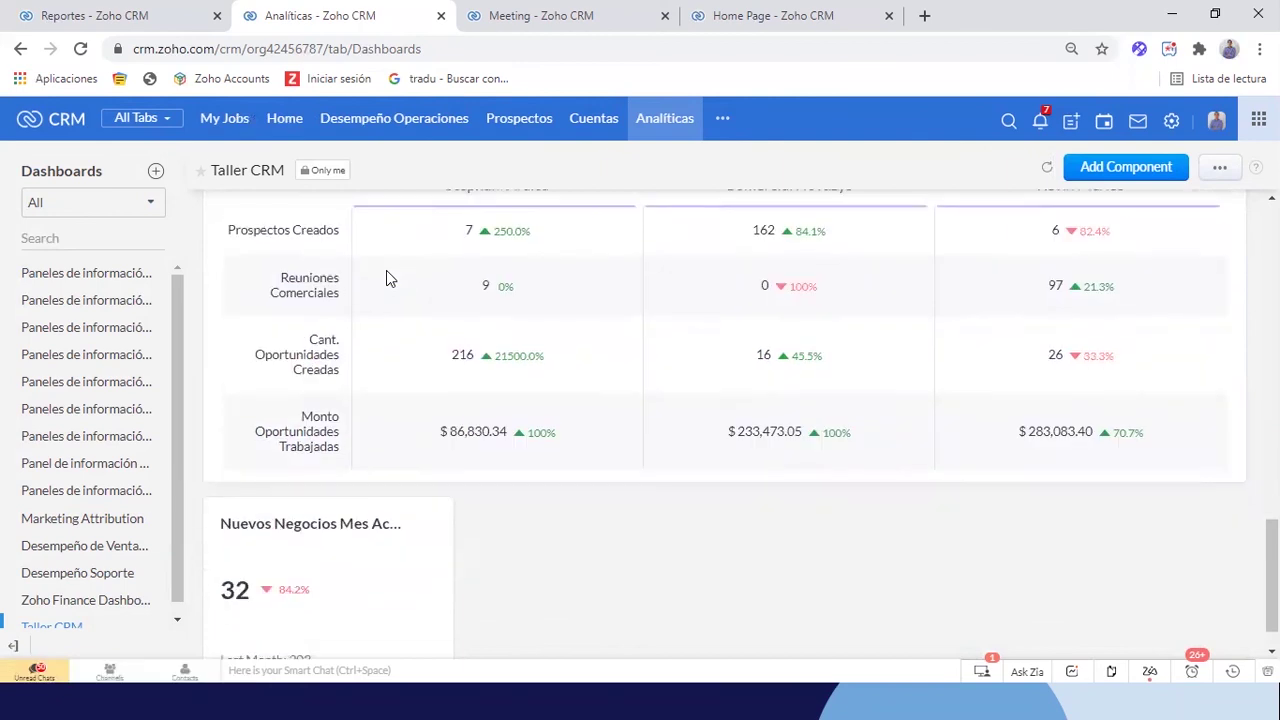
pyautogui.scroll(1, 395, 384)
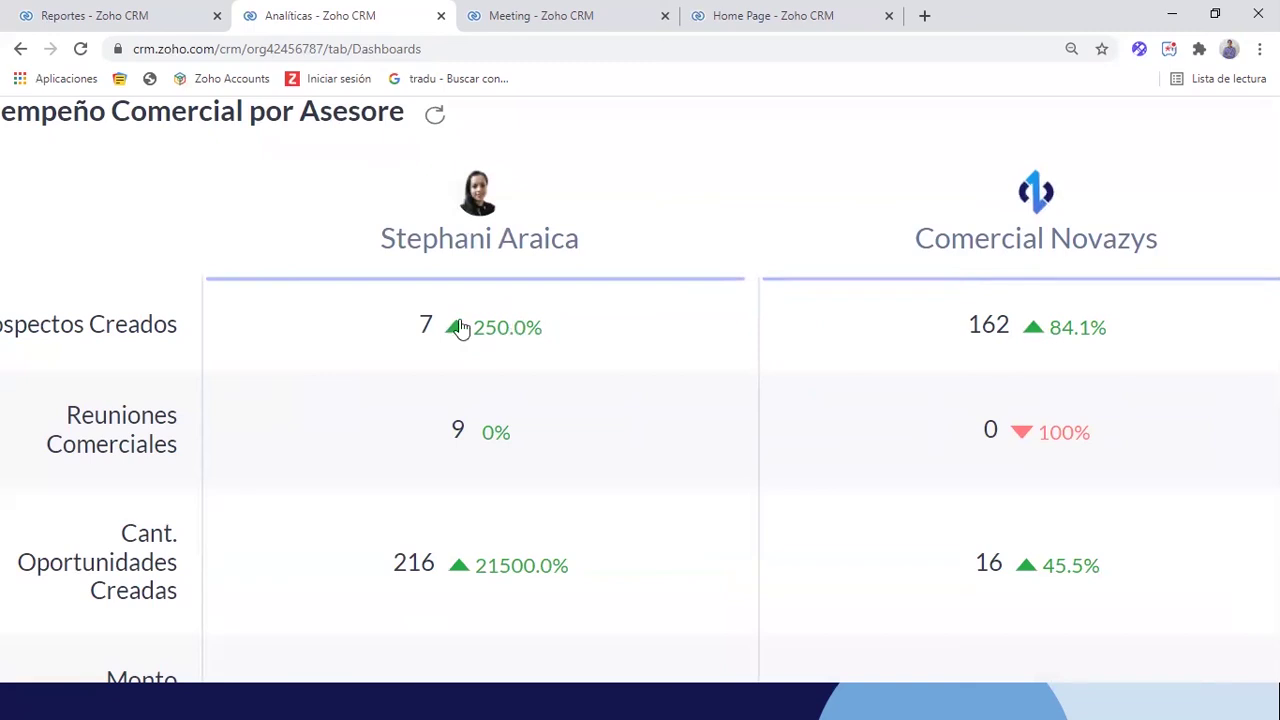
pyautogui.hscroll(3, 843, 341)
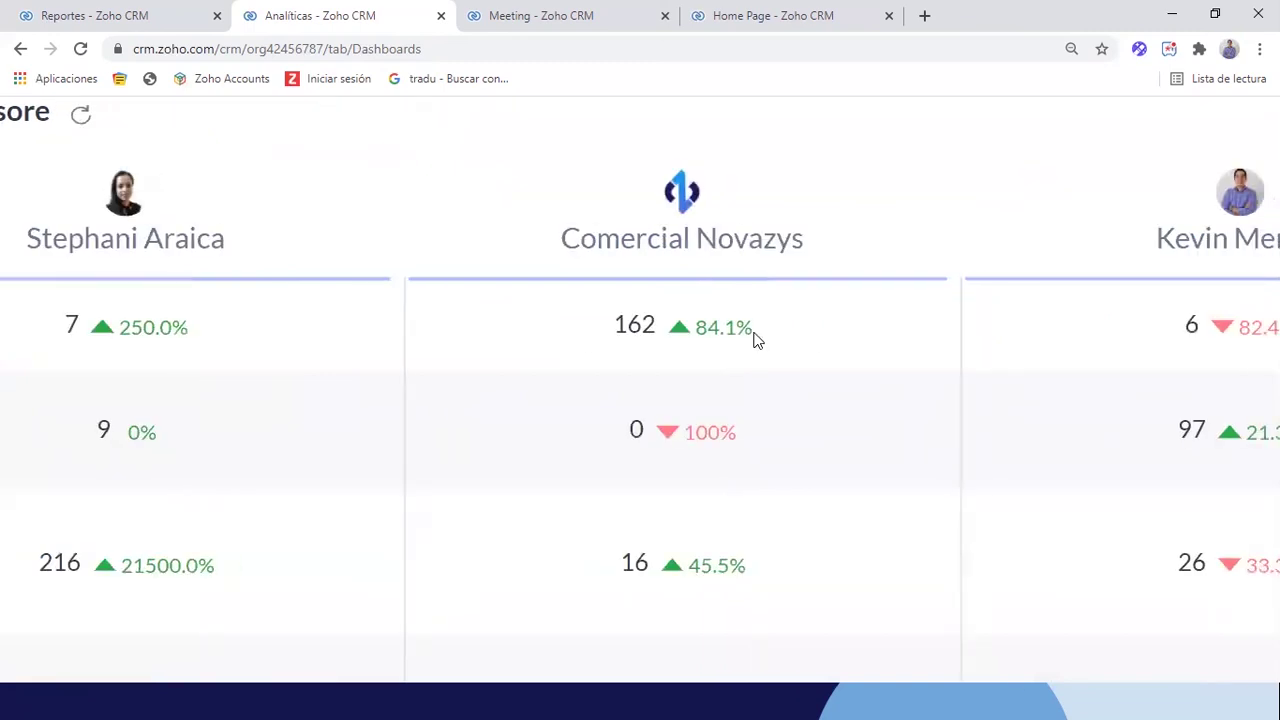
pyautogui.hscroll(3, 720, 347)
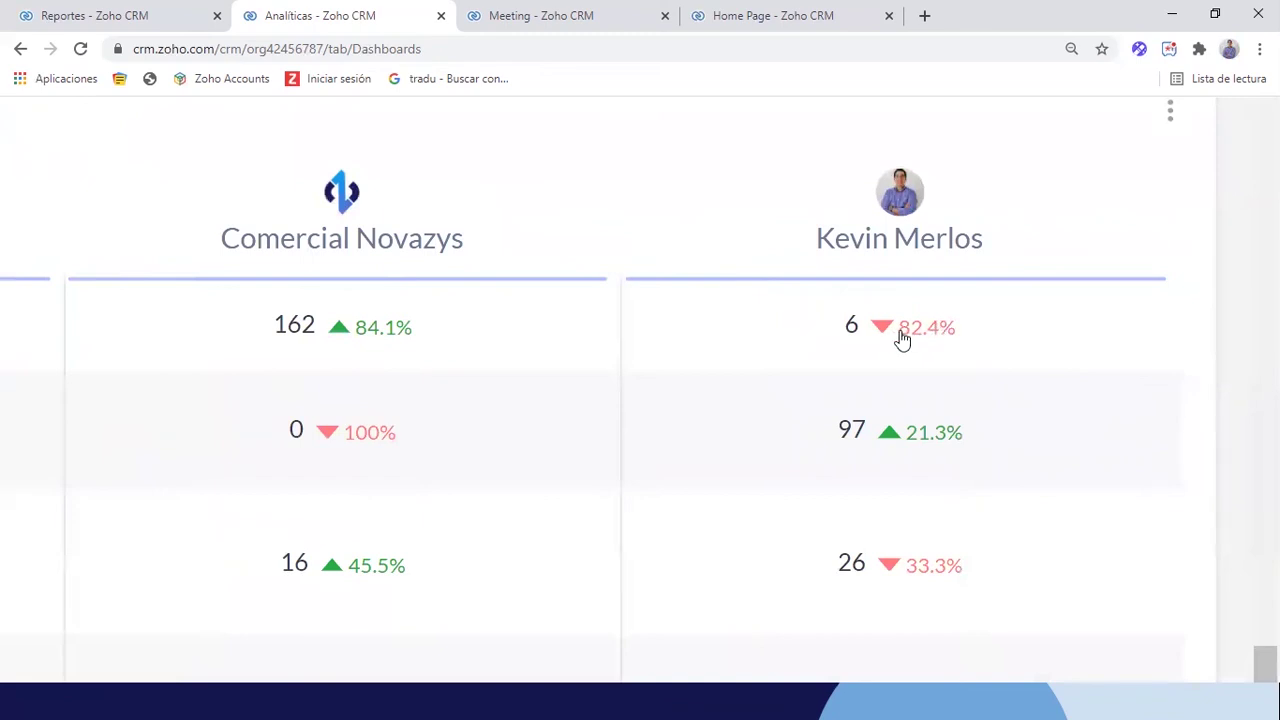
pyautogui.keyDown('ctrl'); pyautogui.scroll(-4, 902, 338); pyautogui.keyUp('ctrl')
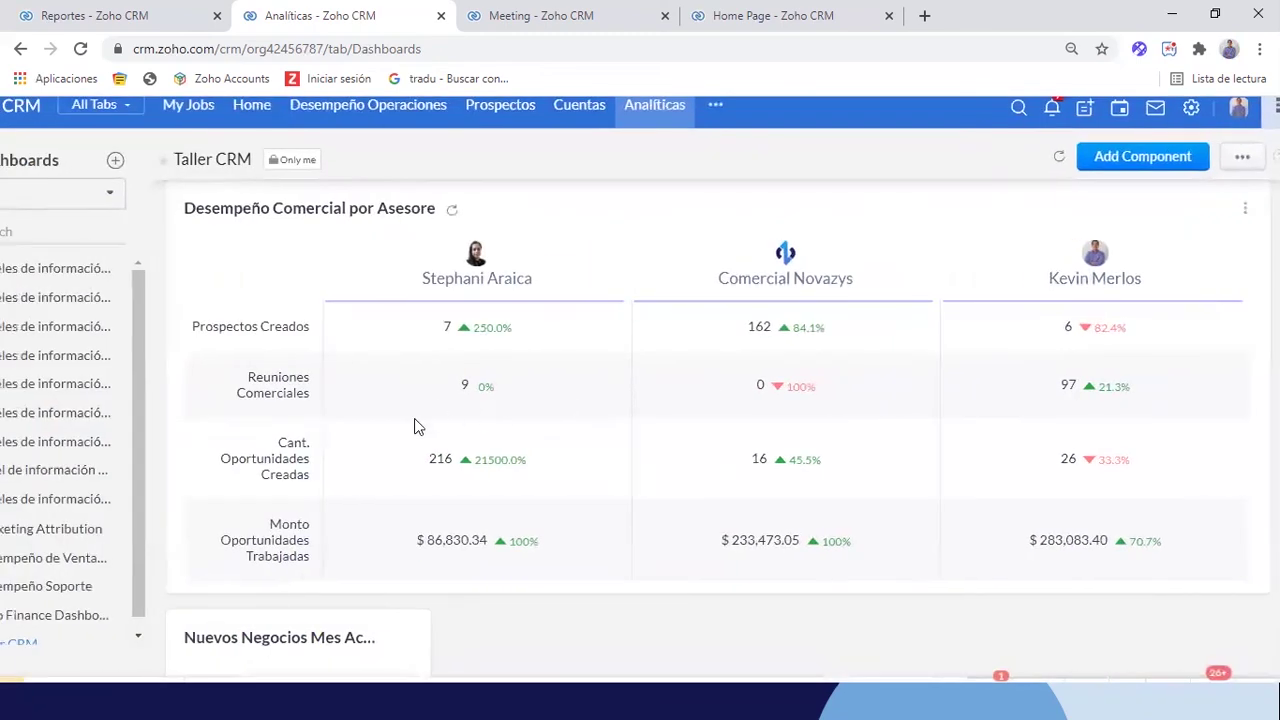
pyautogui.keyDown('ctrl'); pyautogui.scroll(4, 407, 396); pyautogui.keyUp('ctrl')
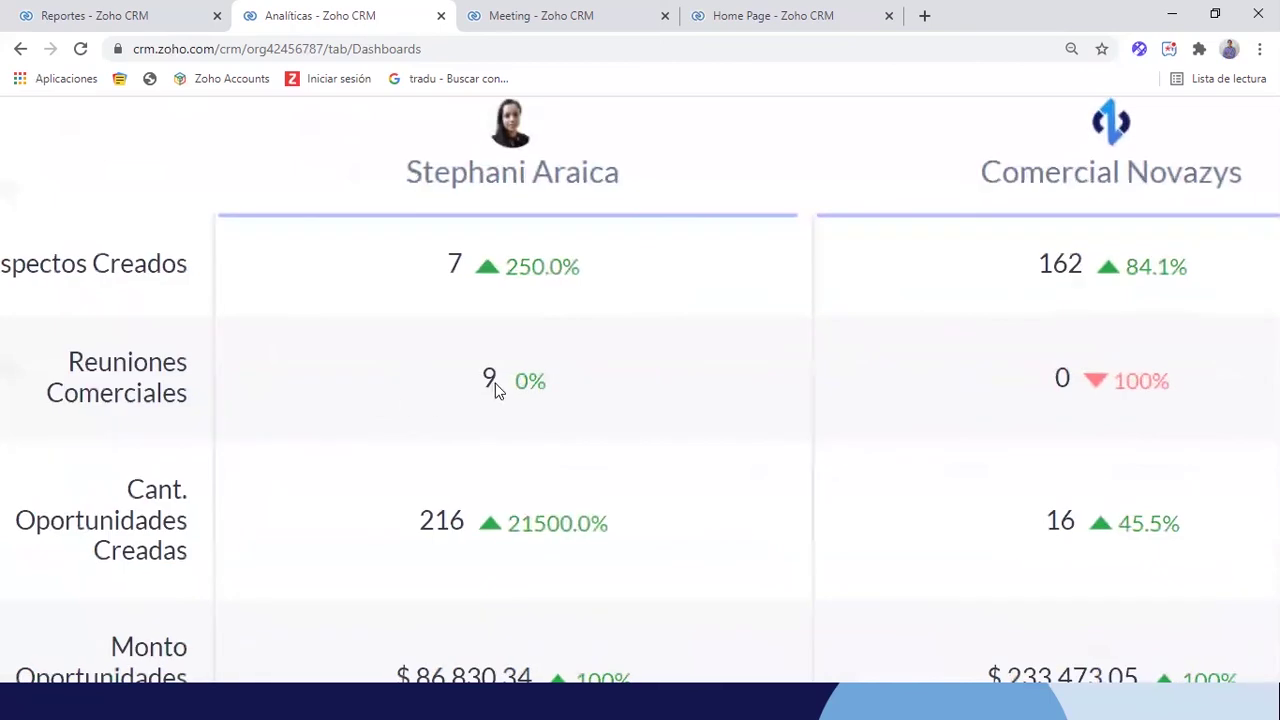
pyautogui.hscroll(8, 500, 390)
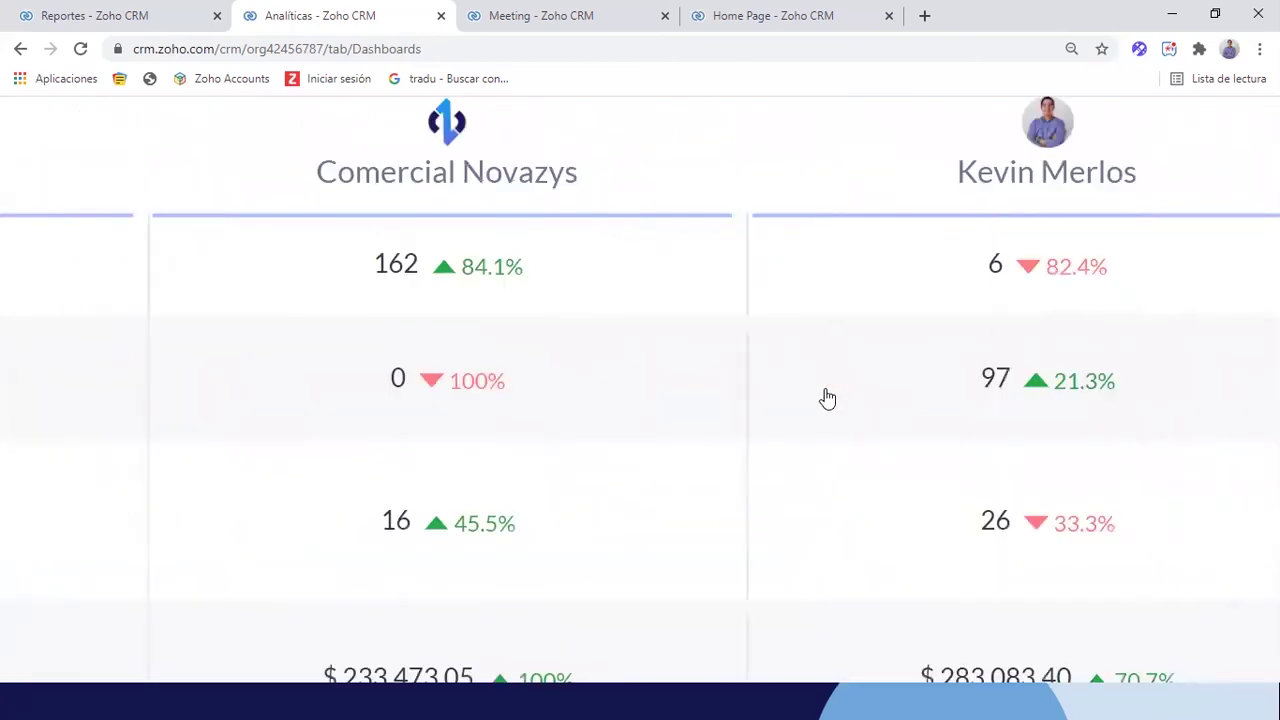
pyautogui.keyDown('ctrl'); pyautogui.scroll(-4, 912, 397); pyautogui.keyUp('ctrl')
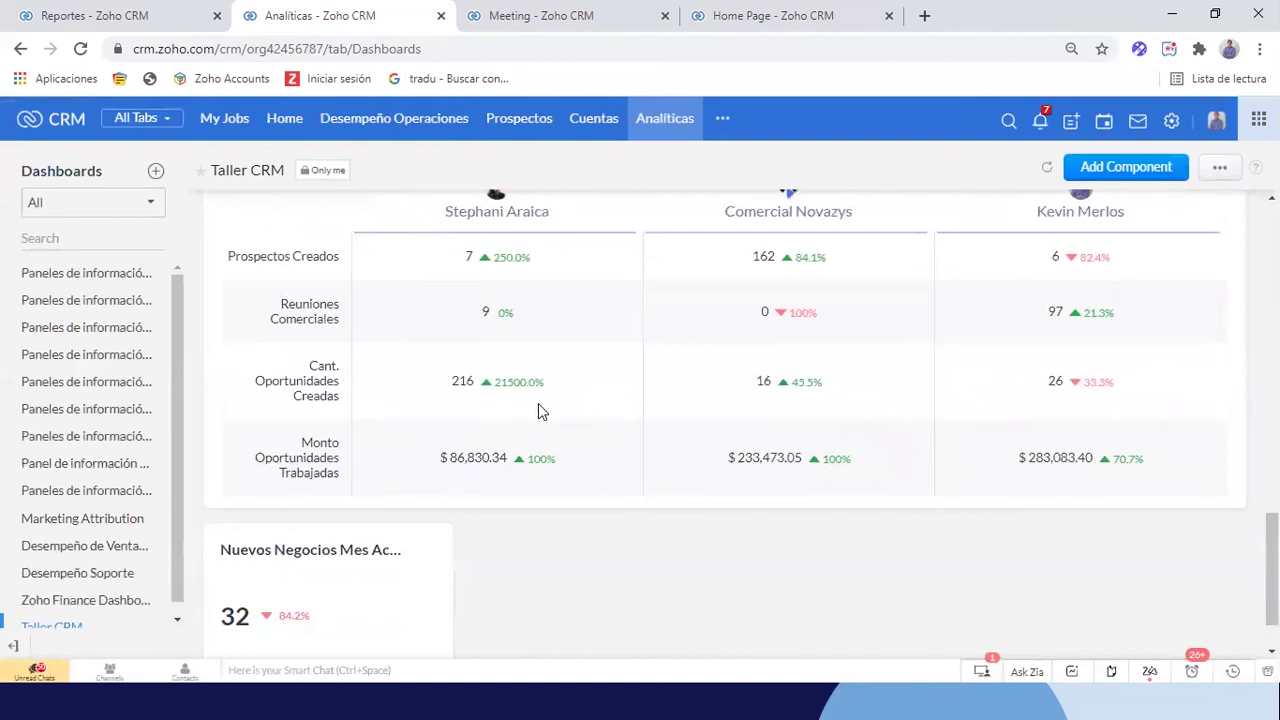
pyautogui.keyDown('ctrl'); pyautogui.scroll(4, 538, 406); pyautogui.keyUp('ctrl')
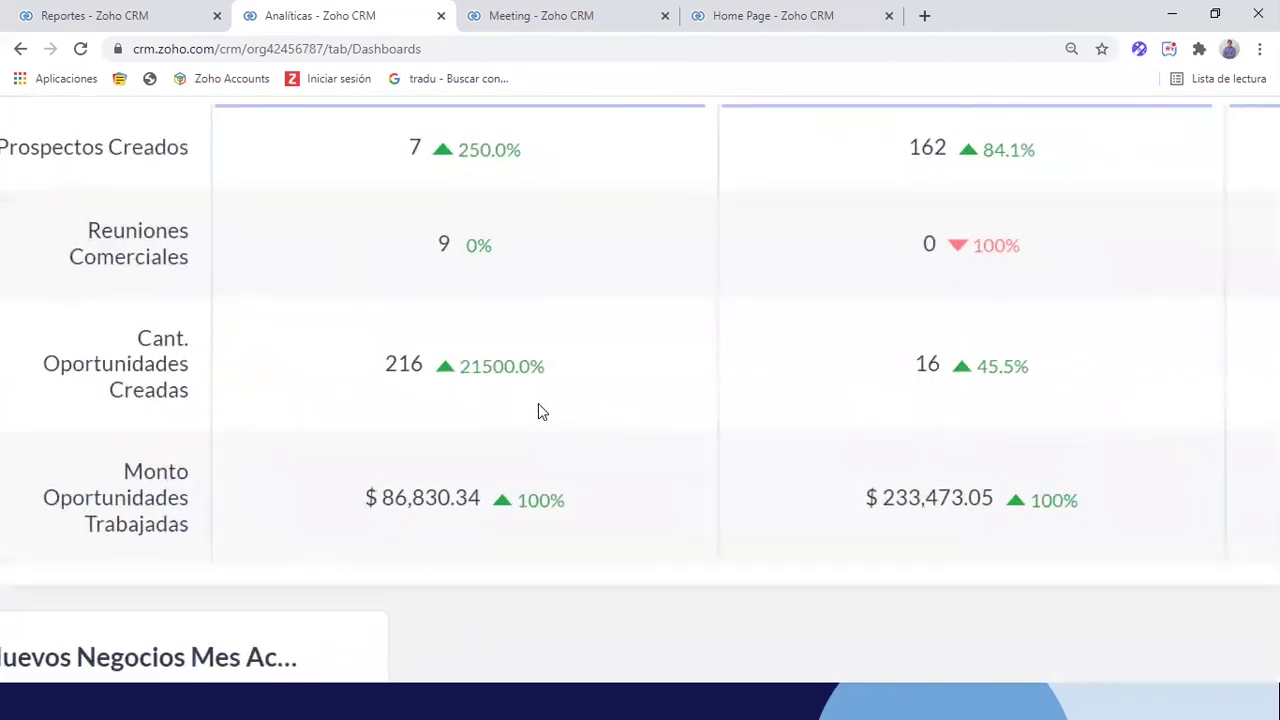
pyautogui.keyDown('ctrl'); pyautogui.scroll(2, 843, 410); pyautogui.keyUp('ctrl')
pyautogui.hscroll(6, 928, 389)
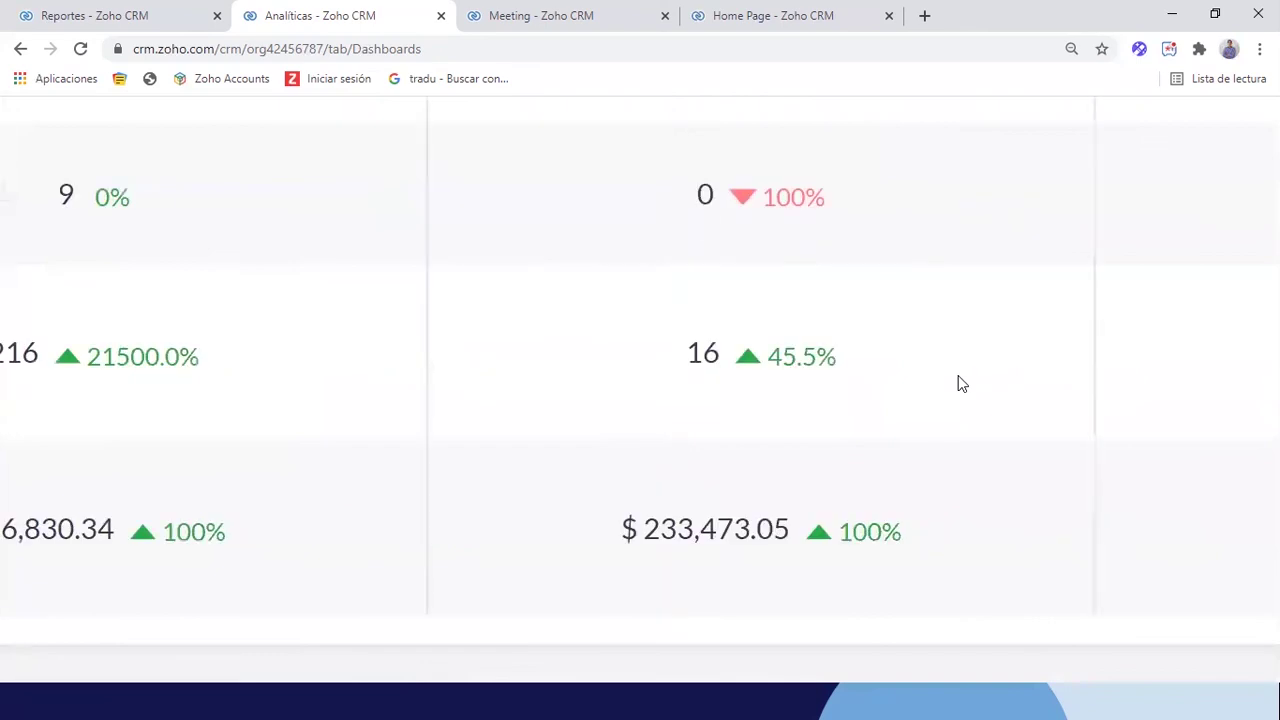
pyautogui.keyDown('ctrl'); pyautogui.scroll(-1, 1166, 388); pyautogui.keyUp('ctrl')
pyautogui.keyDown('ctrl'); pyautogui.scroll(-3, 1177, 388); pyautogui.keyUp('ctrl')
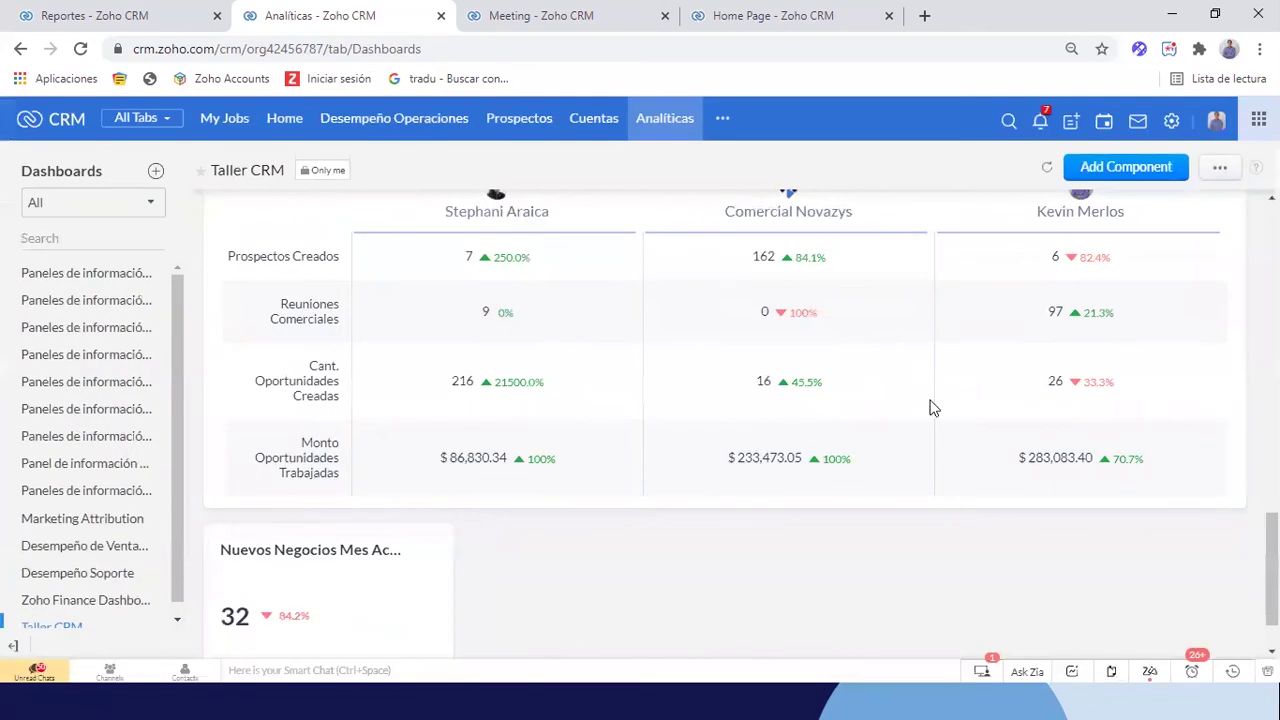
pyautogui.keyDown('ctrl'); pyautogui.scroll(2, 640, 445); pyautogui.keyUp('ctrl')
pyautogui.scroll(-1, 640, 445)
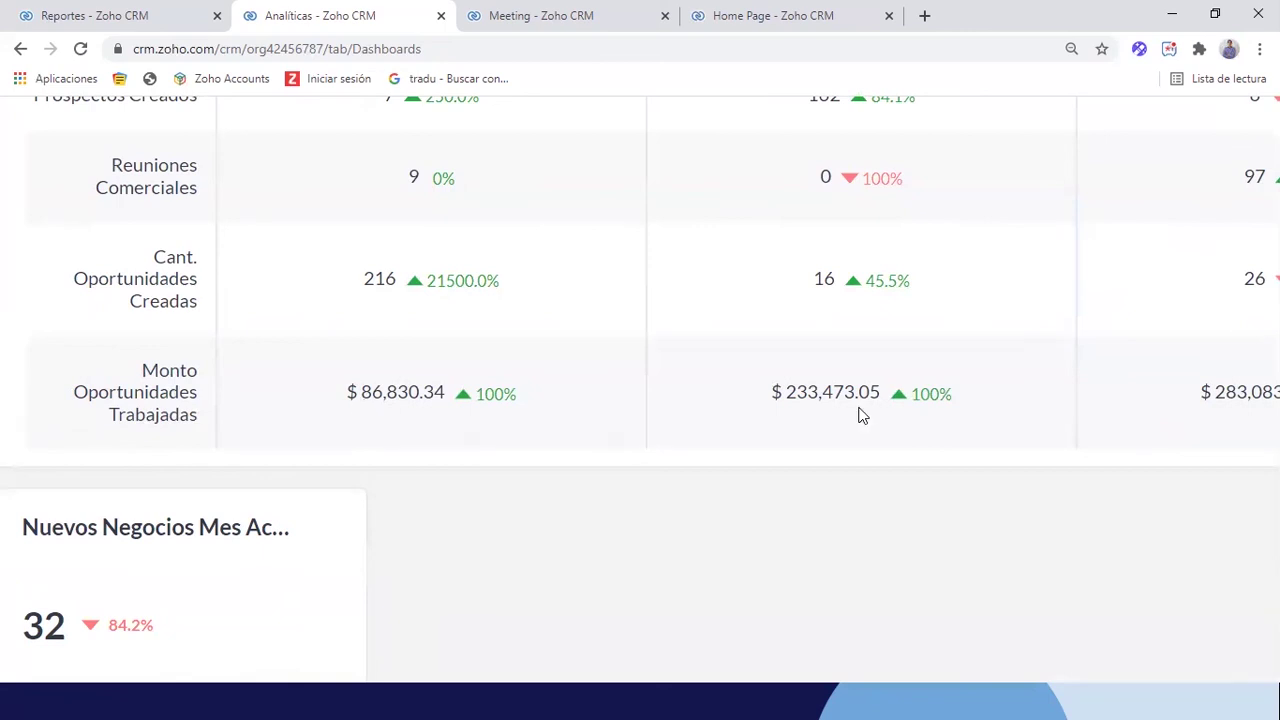
pyautogui.hscroll(3, 857, 414)
pyautogui.hscroll(2, 1079, 420)
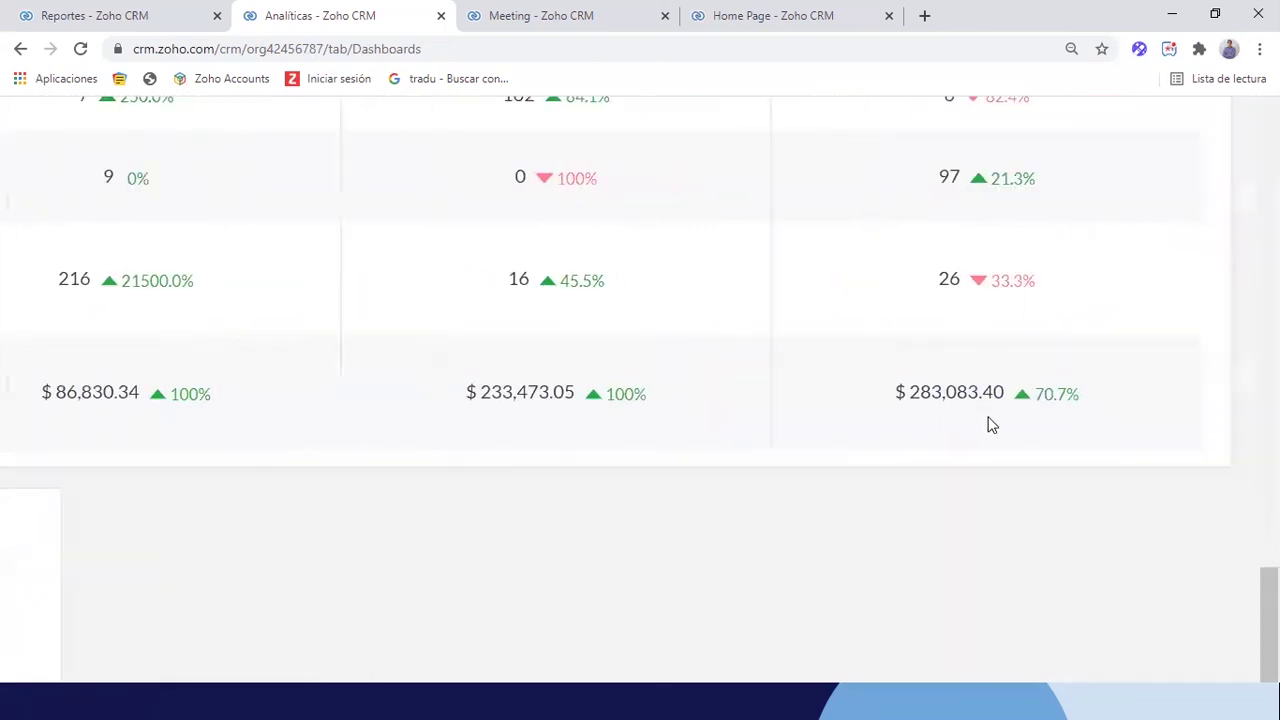
pyautogui.hotkey('ctrl', '-')
pyautogui.hotkey('ctrl', '-')
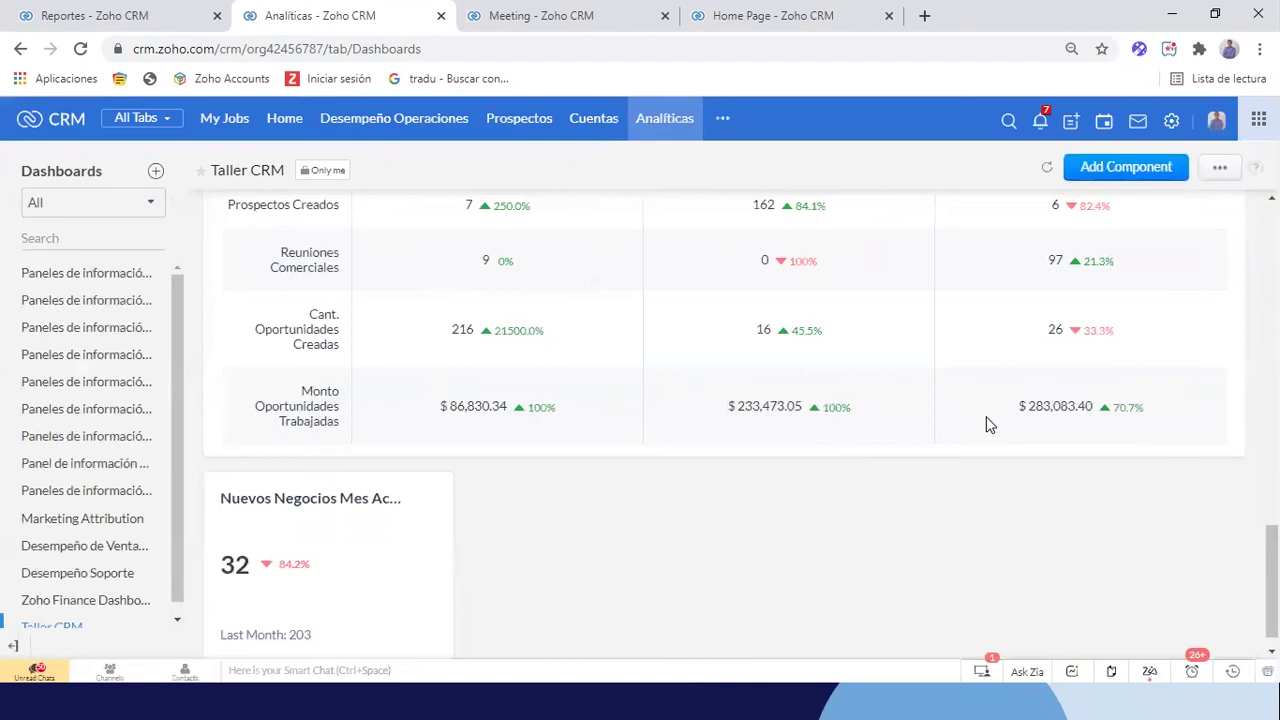
pyautogui.scroll(2, 986, 420)
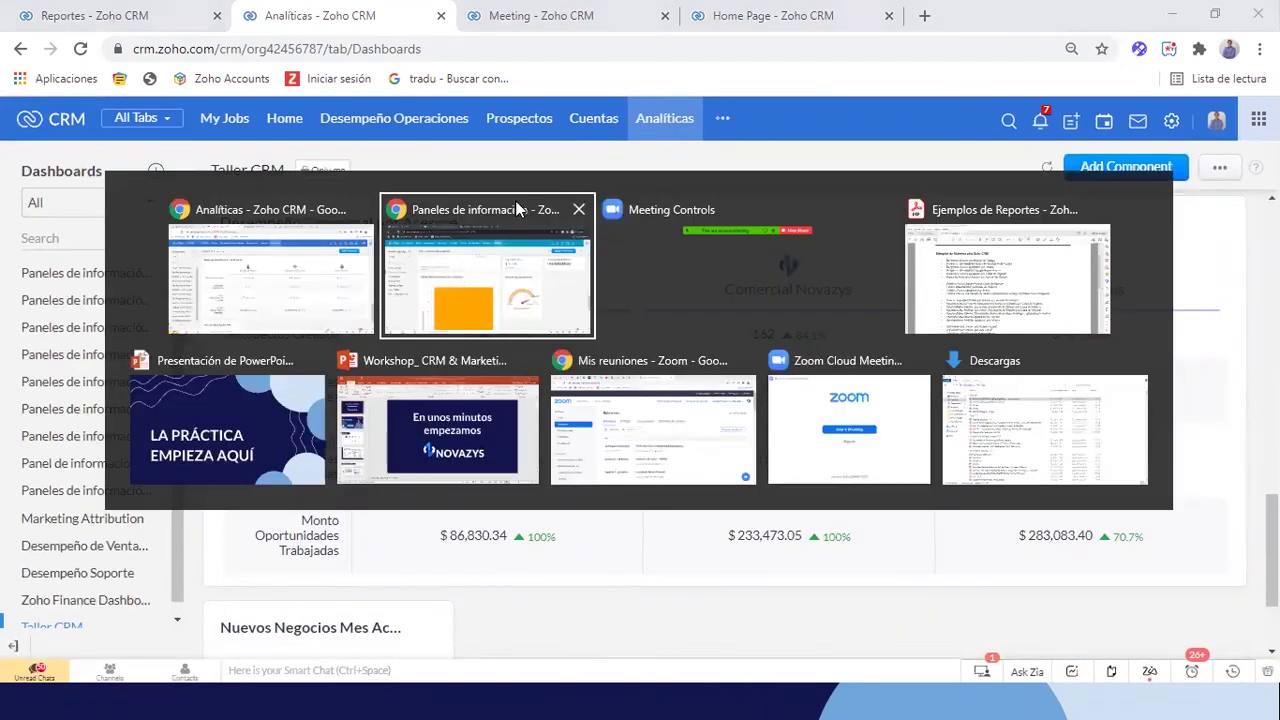
pyautogui.hotkey('alt', 'Tab')
pyautogui.click(512, 217)
# Return to the Analíticas window and reload the Taller CRM dashboards page
pyautogui.hotkey('alt', 'Tab')
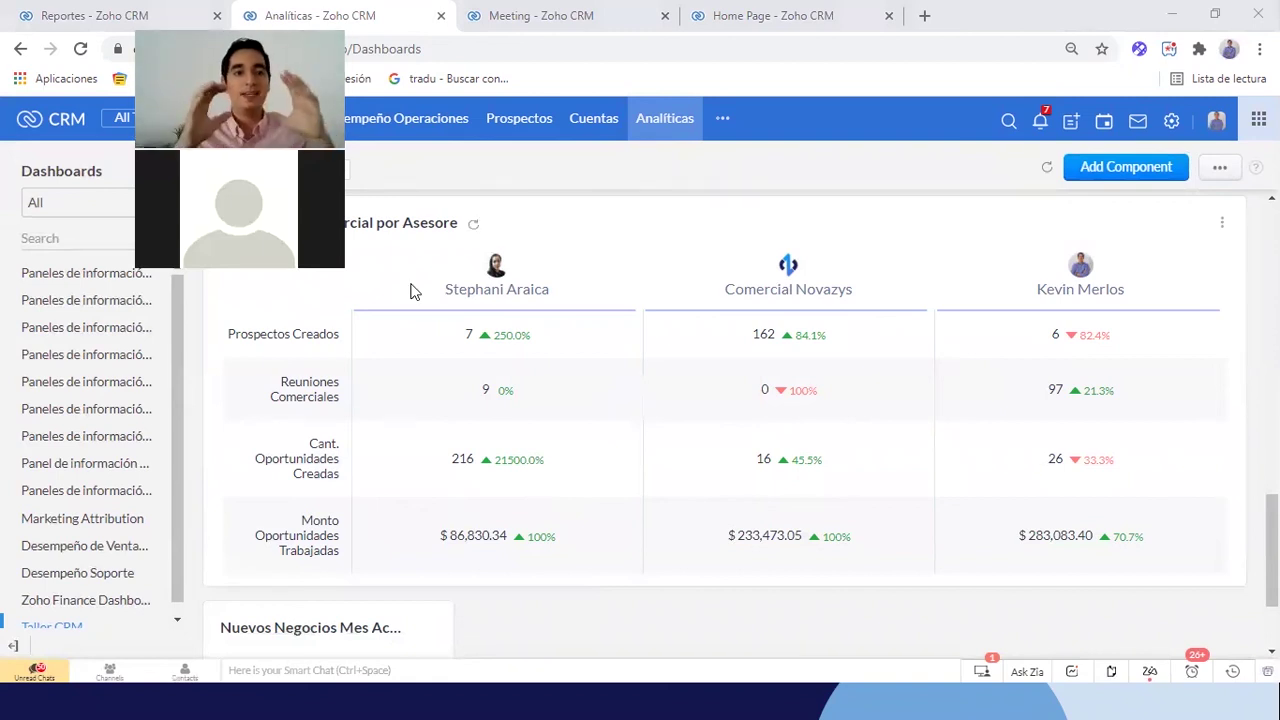
pyautogui.scroll(-1, 963, 209)
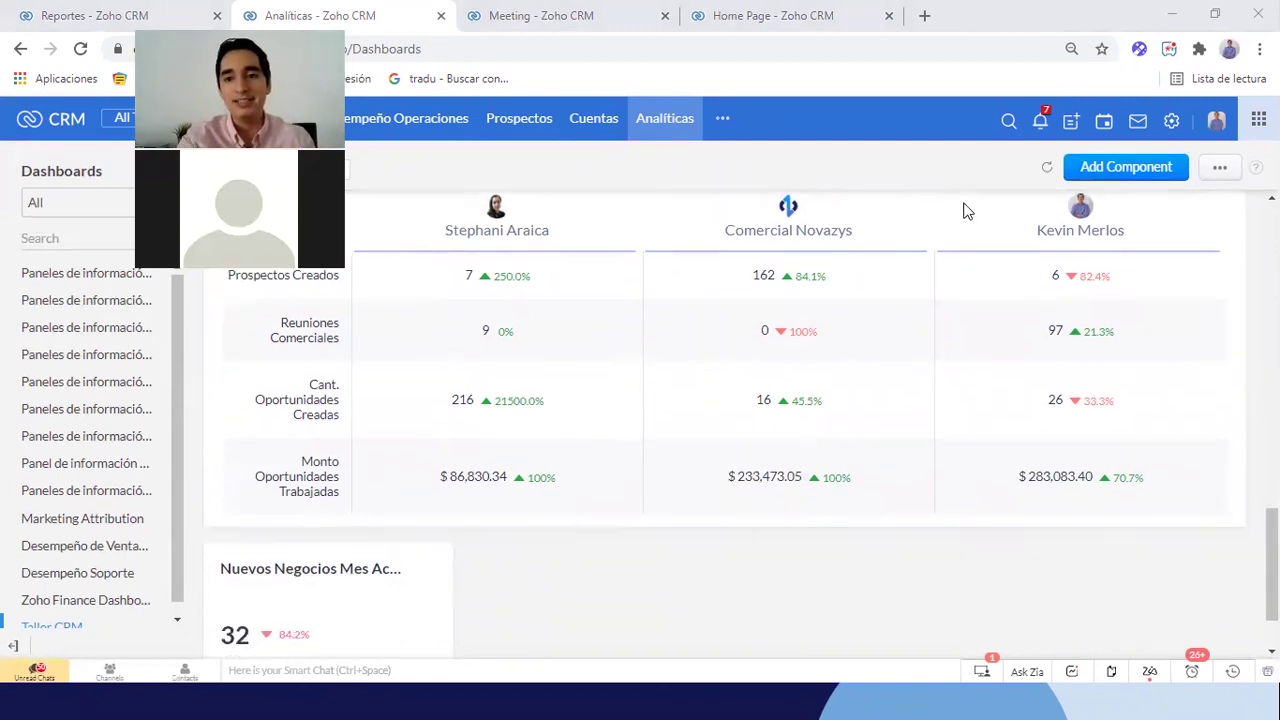
pyautogui.scroll(1, 963, 209)
pyautogui.scroll(1, 908, 298)
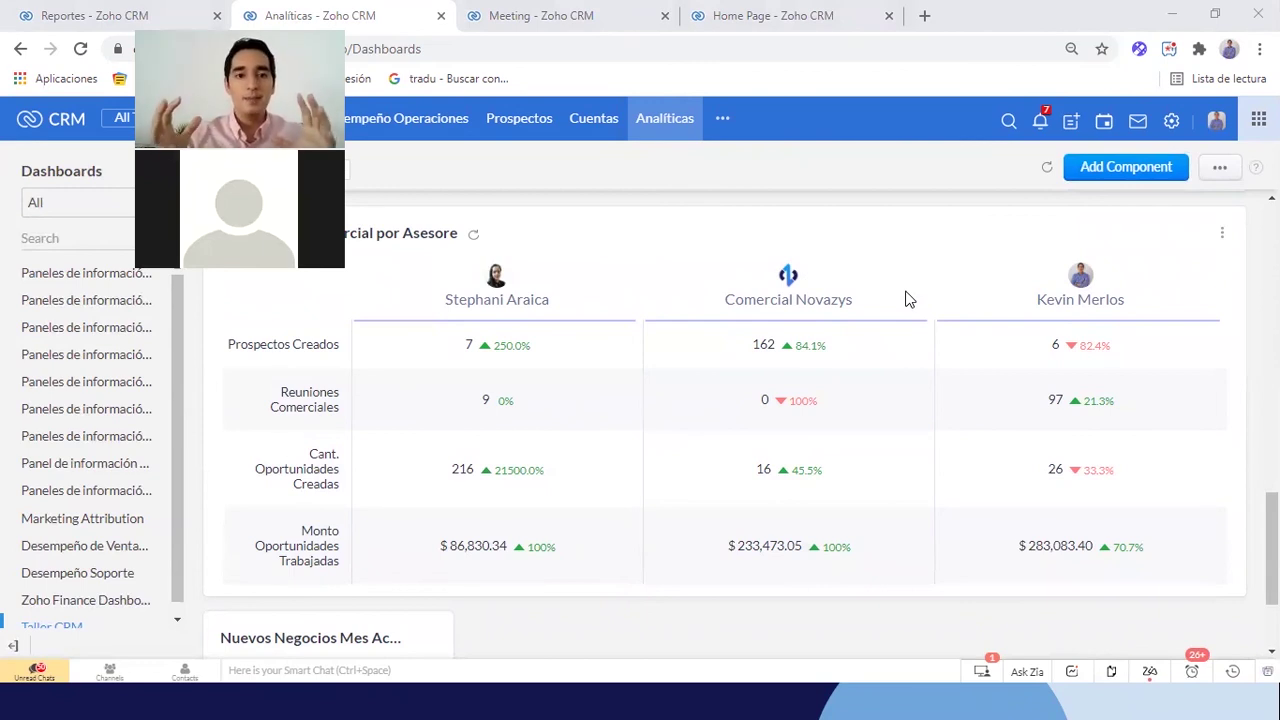
pyautogui.click(636, 132)
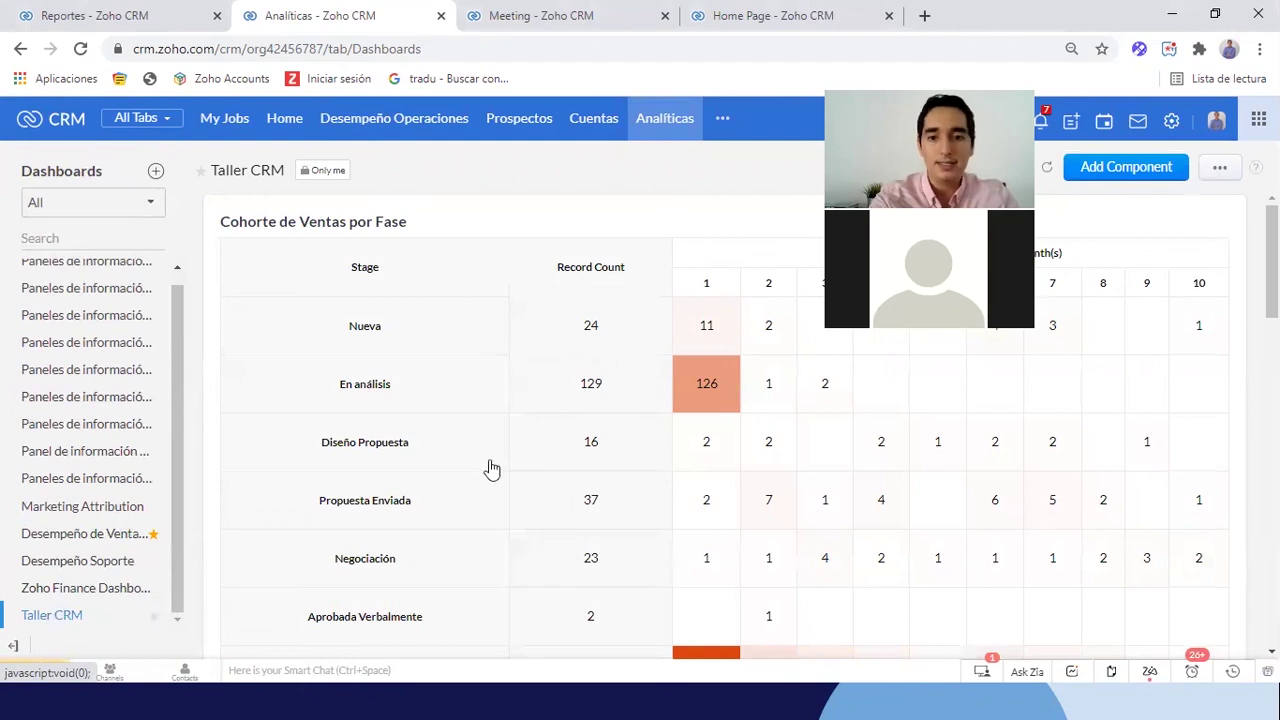
# Refresh the prospect conversion chart and the Desempeño Comercial por Asesore comparator data
pyautogui.scroll(-2, 612, 445)
pyautogui.scroll(-10, 612, 444)
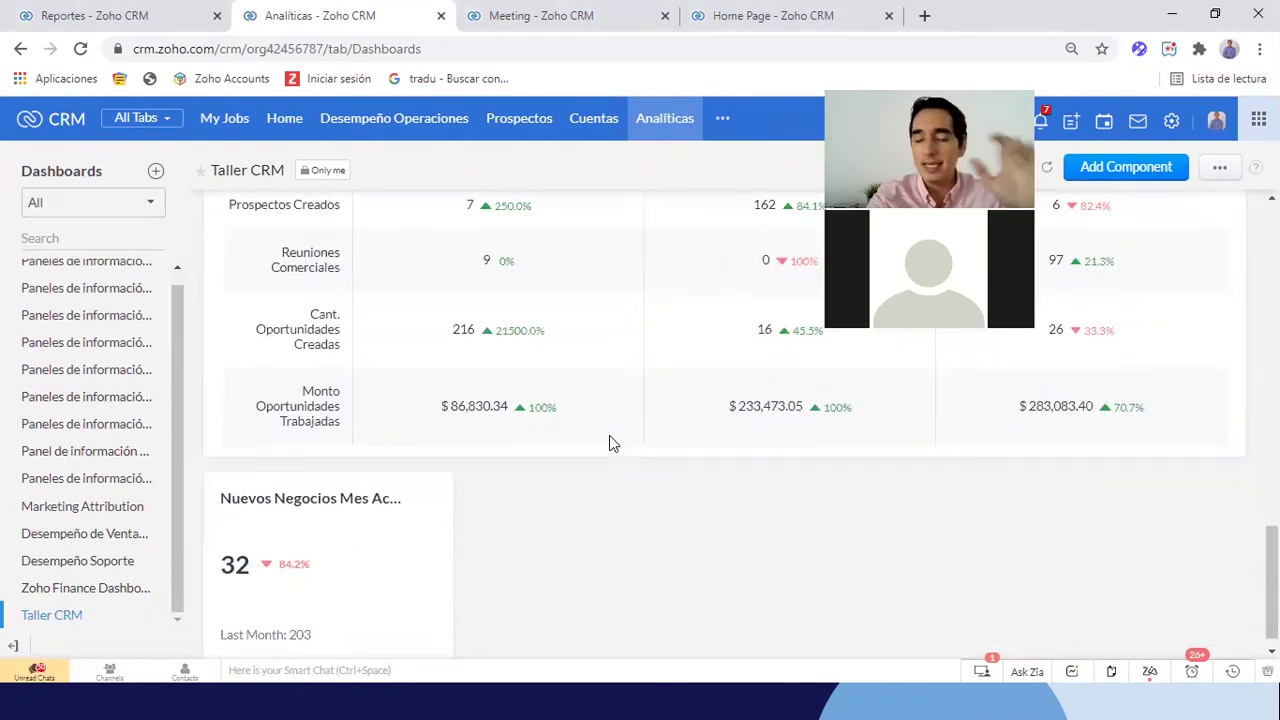
pyautogui.scroll(2, 610, 440)
pyautogui.scroll(8, 609, 437)
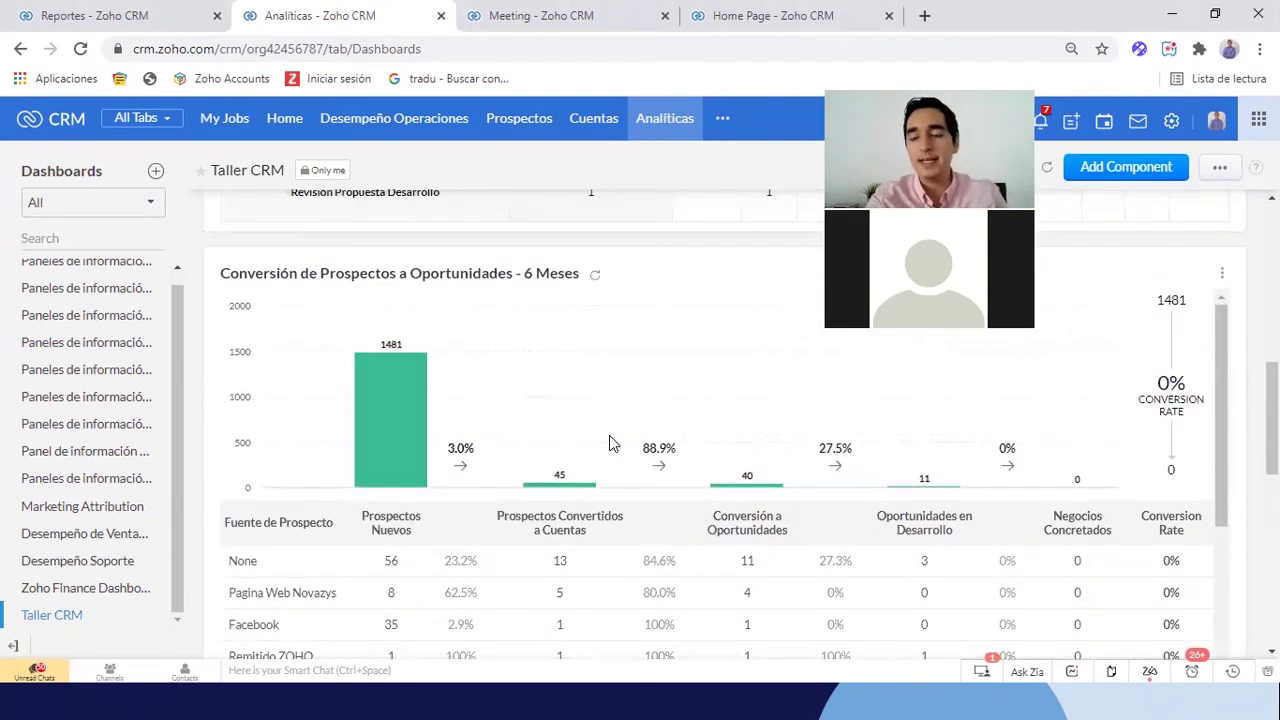
pyautogui.scroll(-1, 610, 440)
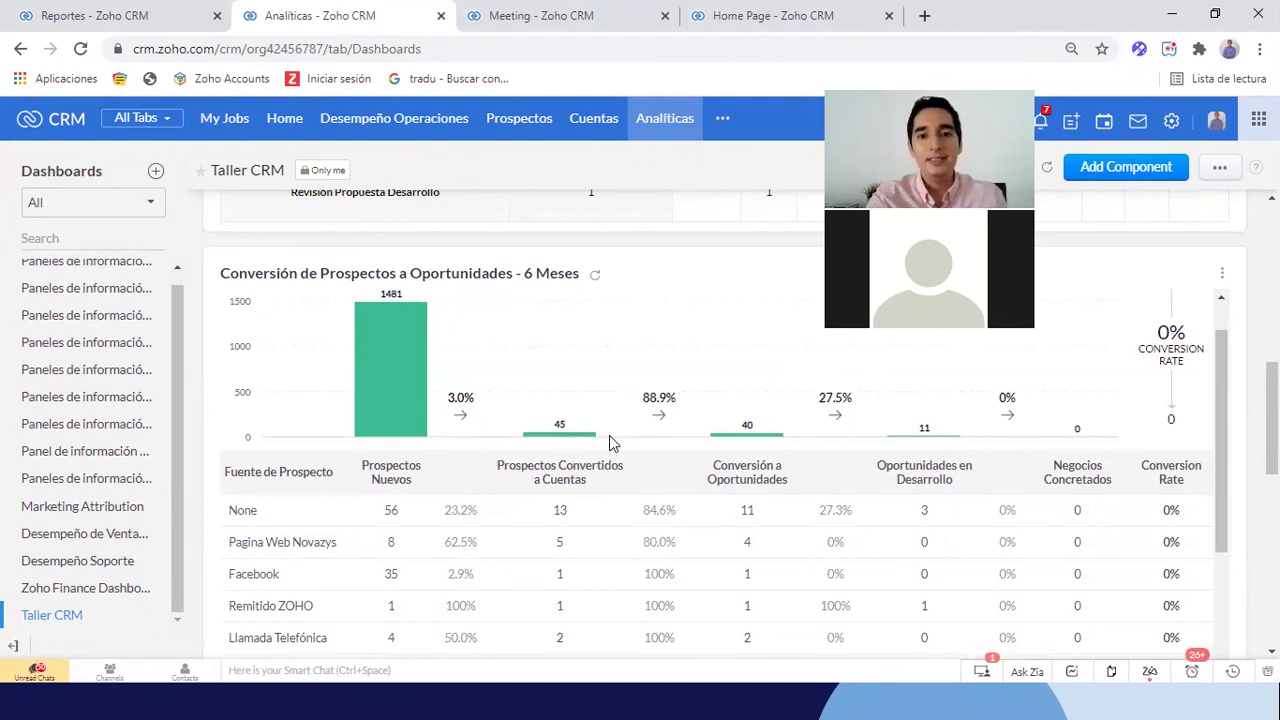
pyautogui.scroll(-1, 609, 437)
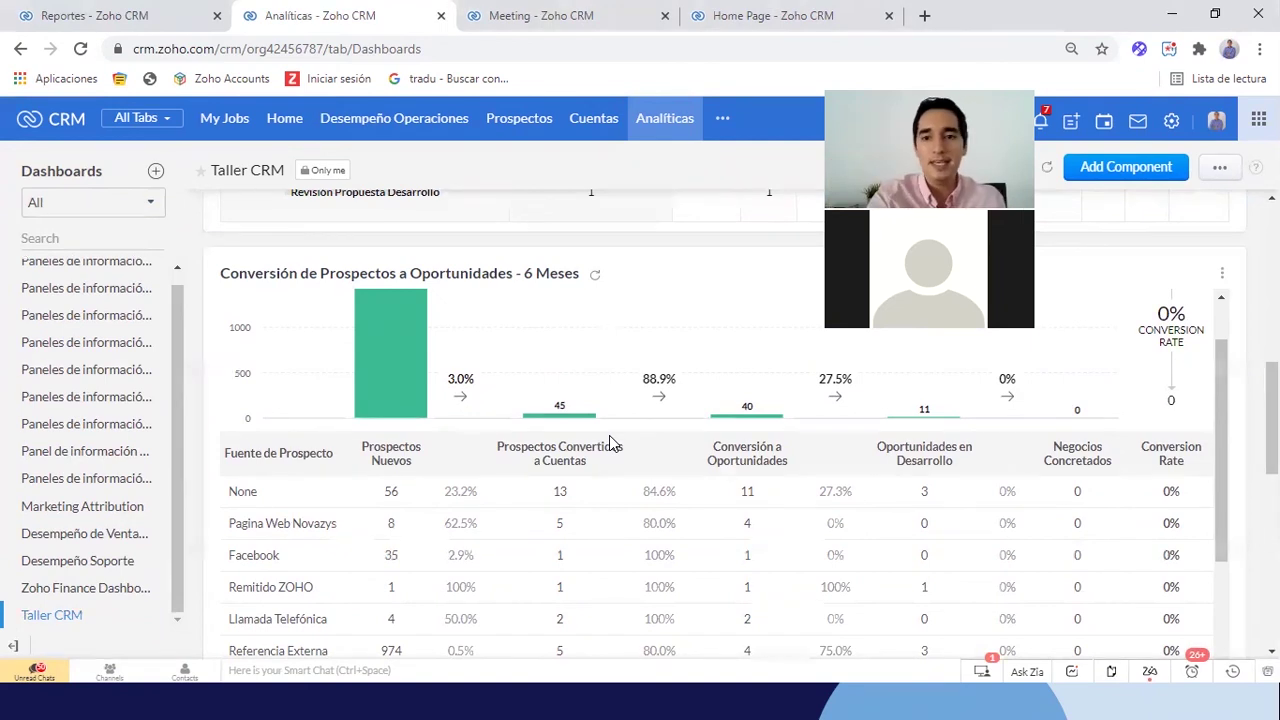
pyautogui.click(596, 280)
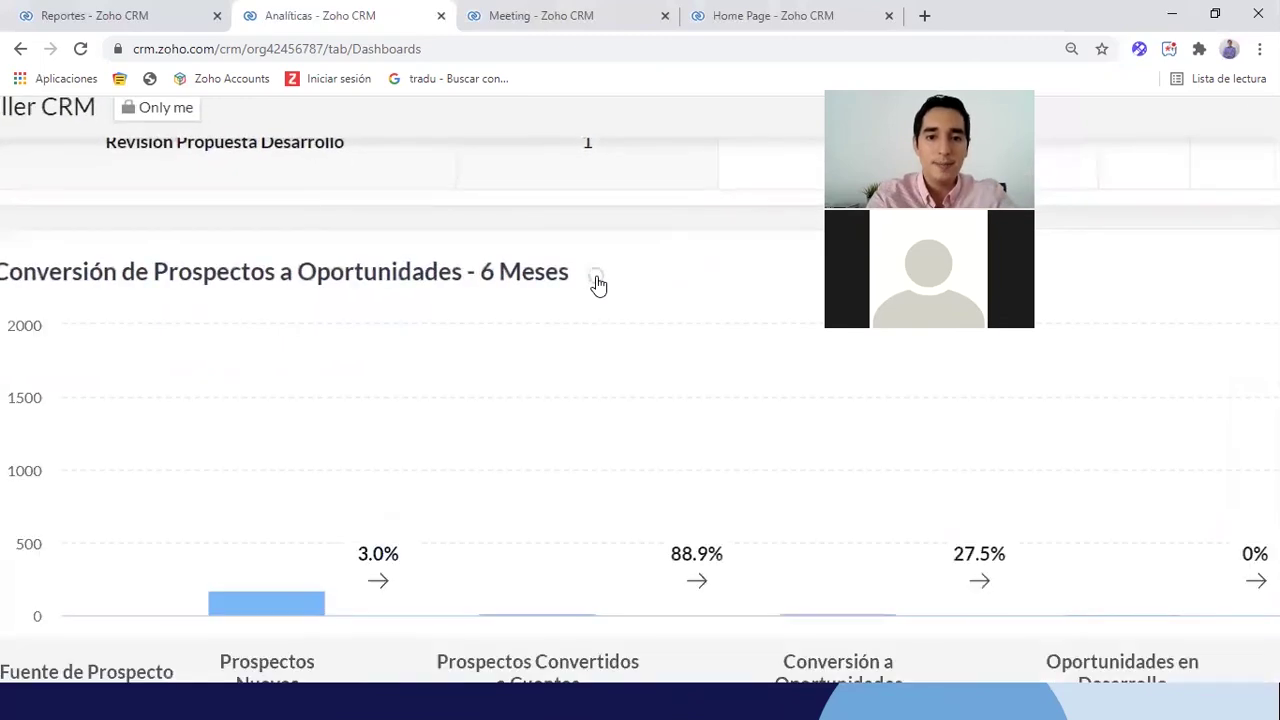
pyautogui.scroll(-5, 558, 436)
pyautogui.scroll(-5, 558, 436)
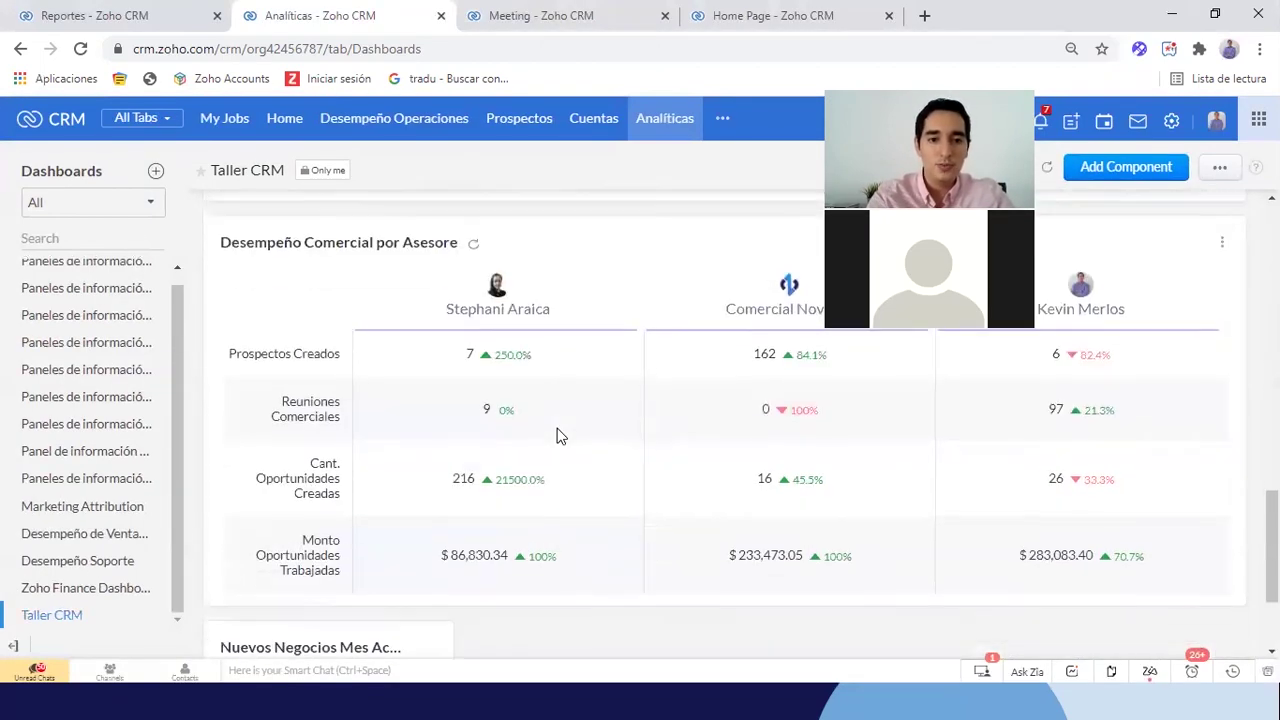
pyautogui.click(470, 247)
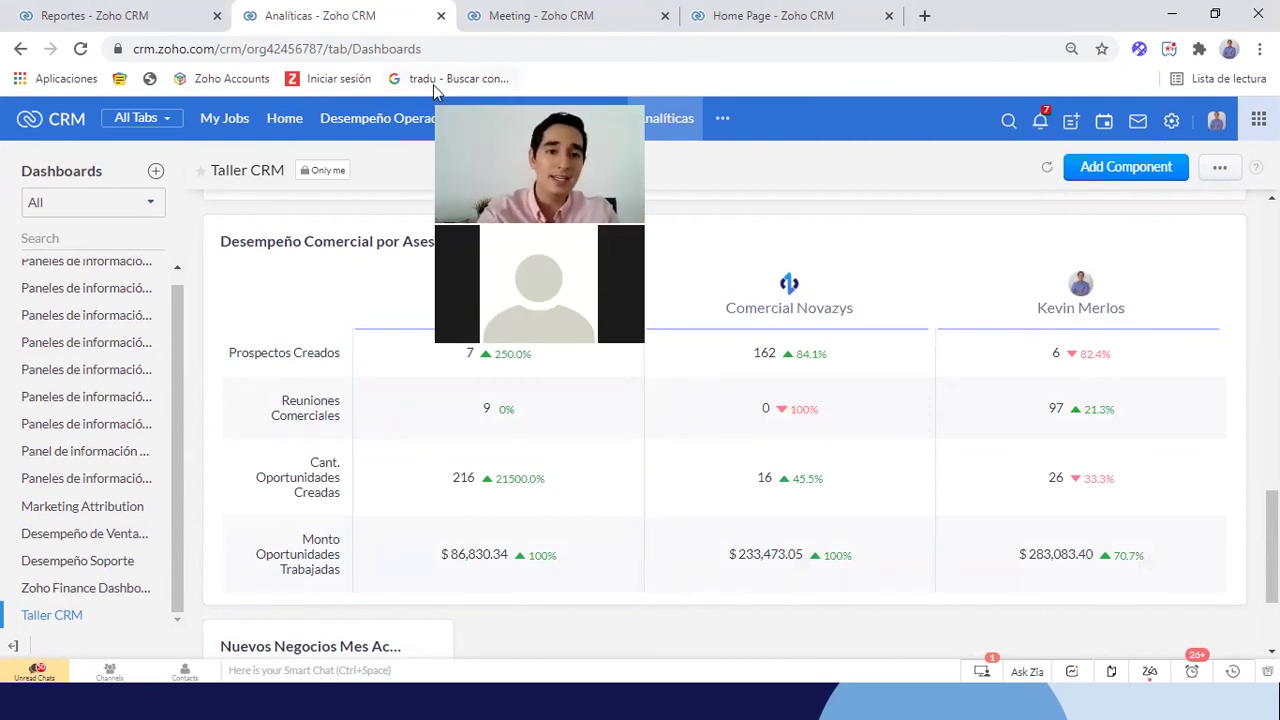
# From Setup, go to Personalizar pantalla de inicio under Personalización
pyautogui.click(1173, 121)
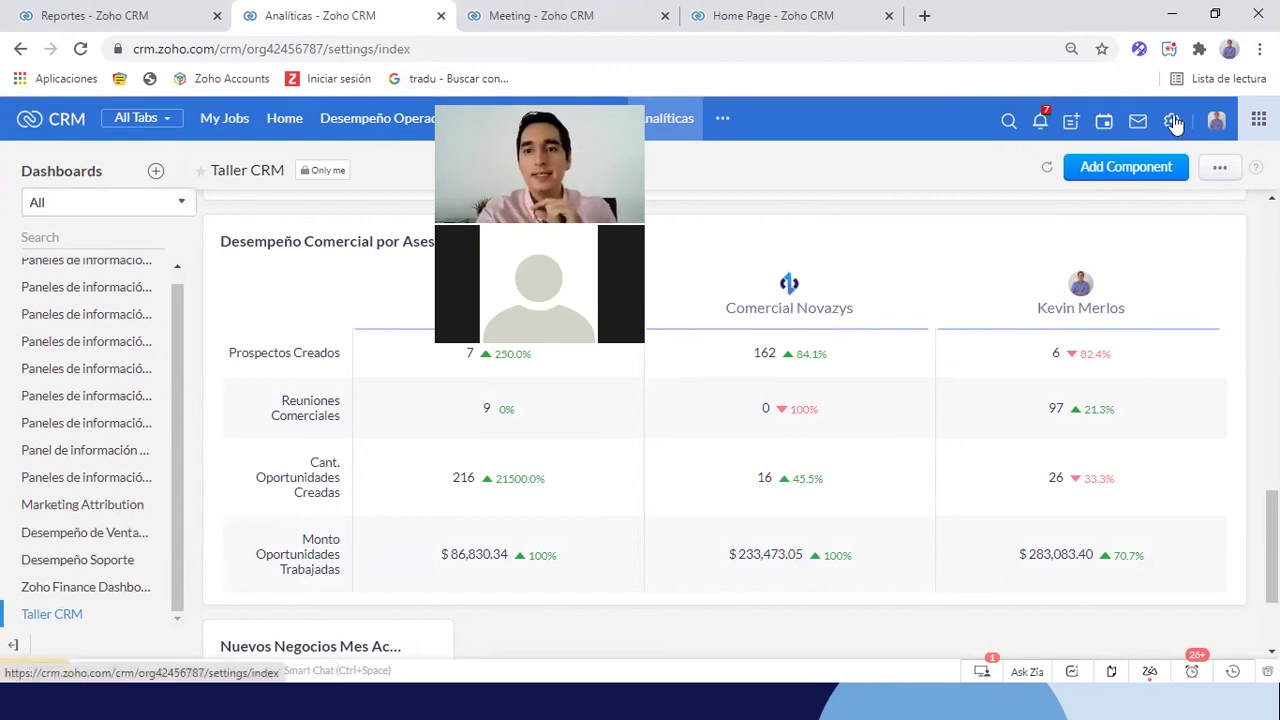
pyautogui.scroll(-1, 900, 446)
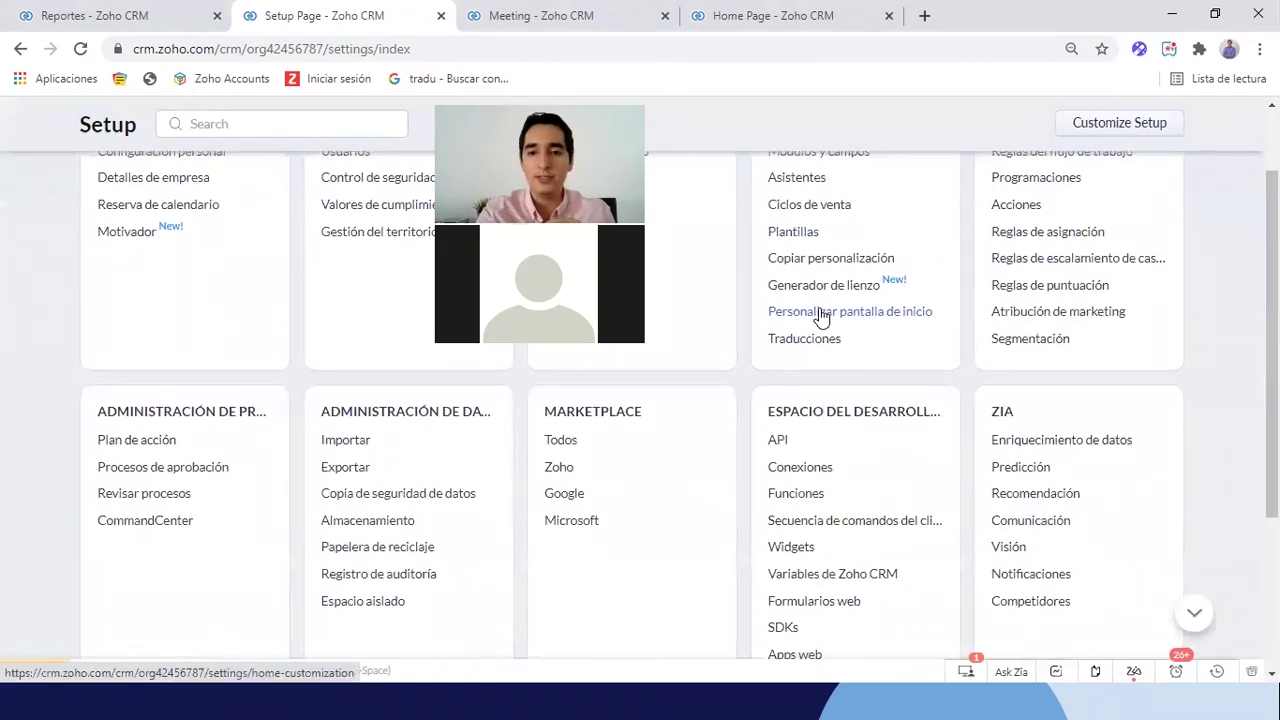
pyautogui.scroll(1, 820, 314)
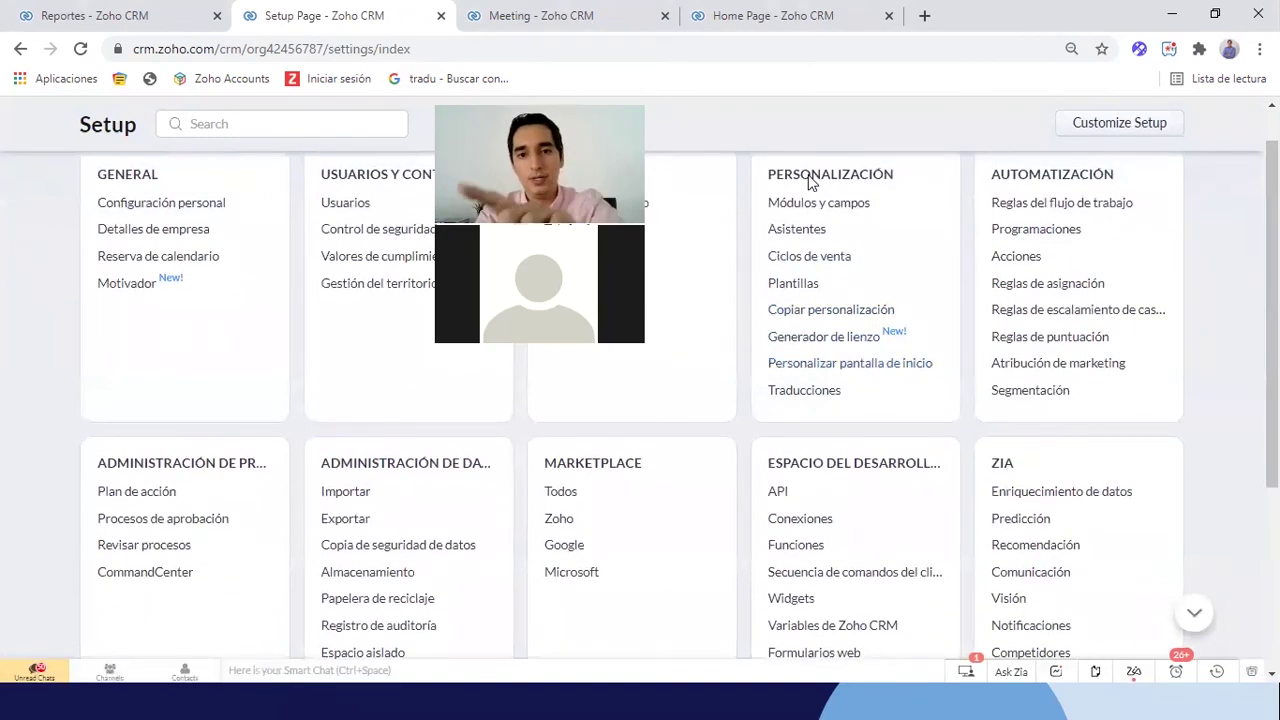
pyautogui.scroll(1, 810, 177)
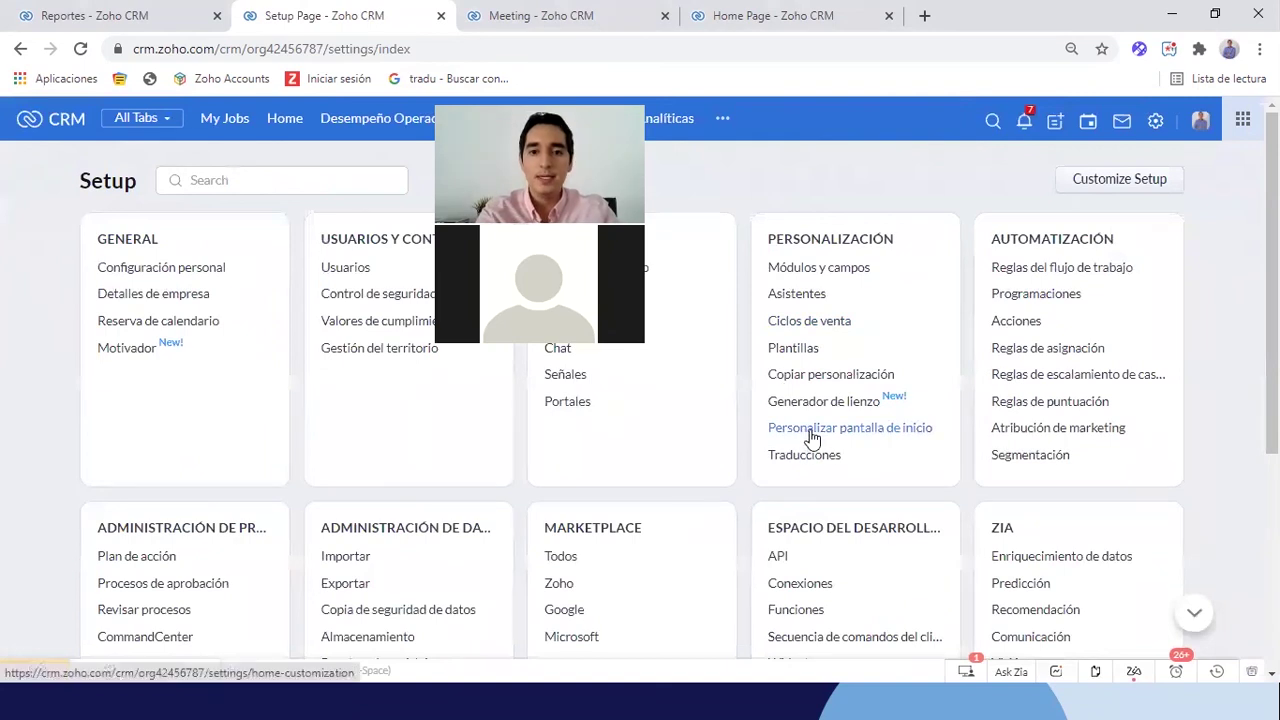
pyautogui.click(809, 434)
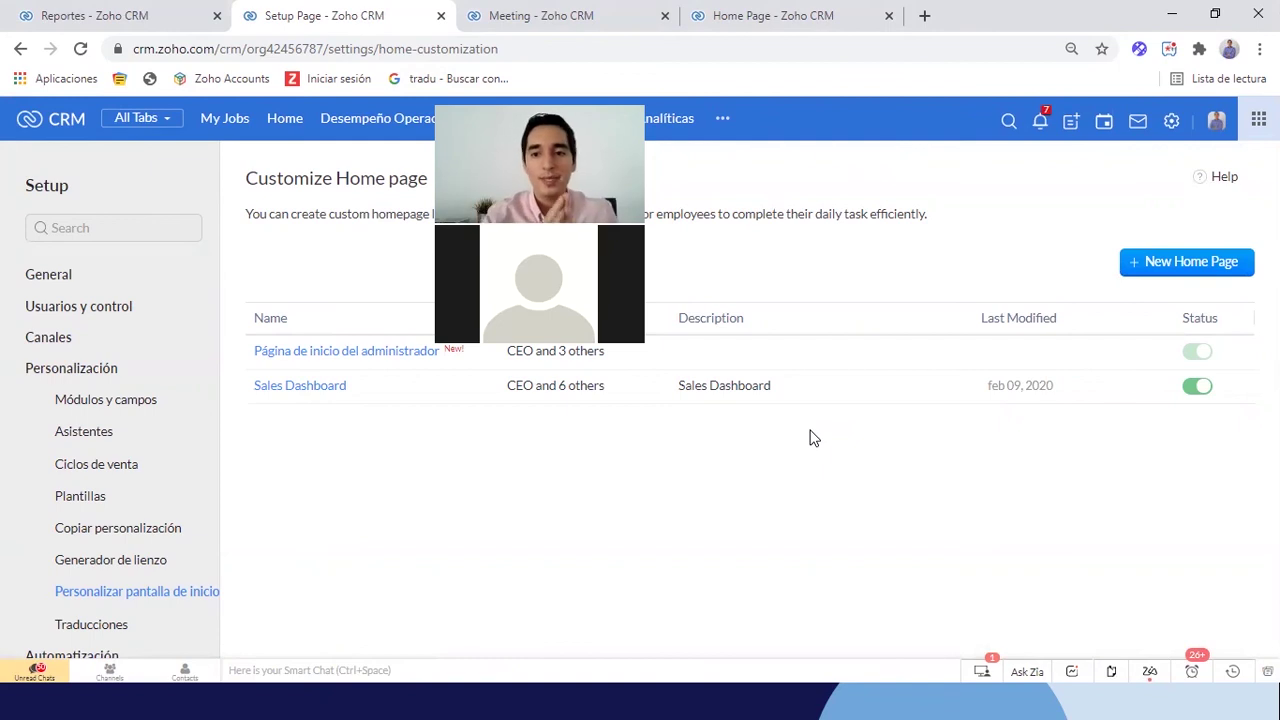
# Deactivate Sales Dashboard, then create a new home page titled 'Home Workshop' and open its dashboard choices
pyautogui.click(1198, 388)
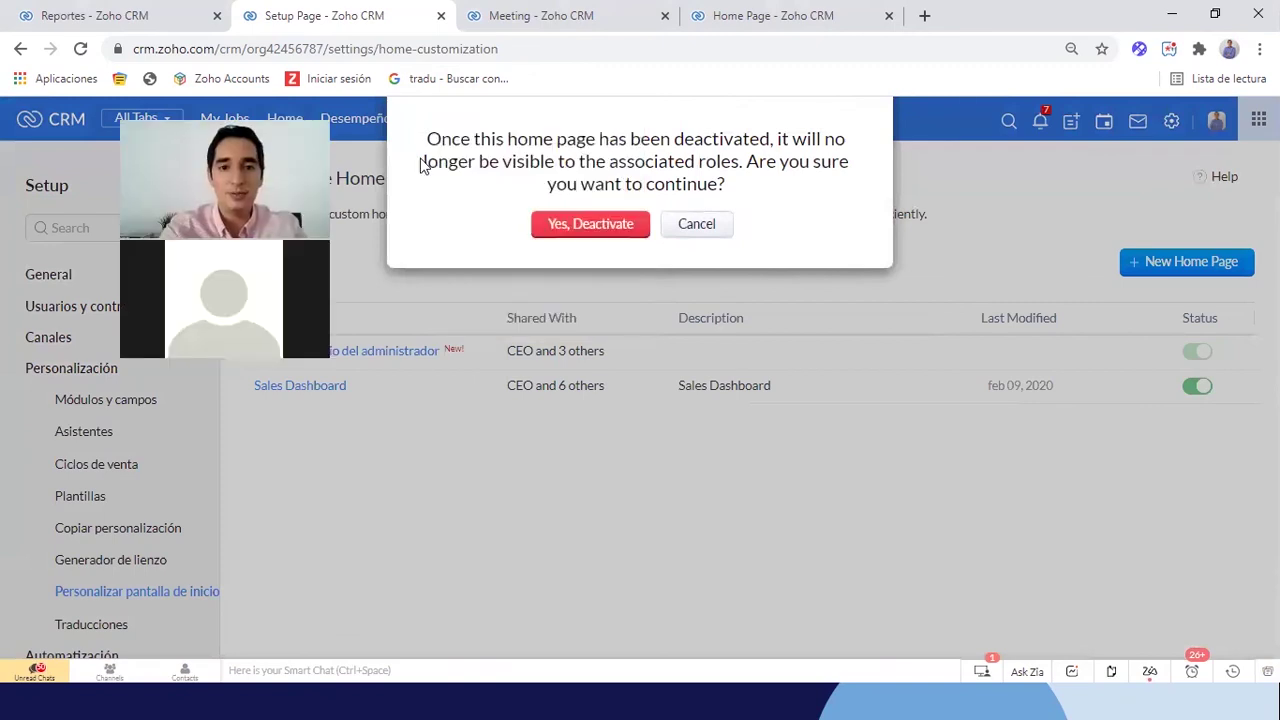
pyautogui.click(603, 223)
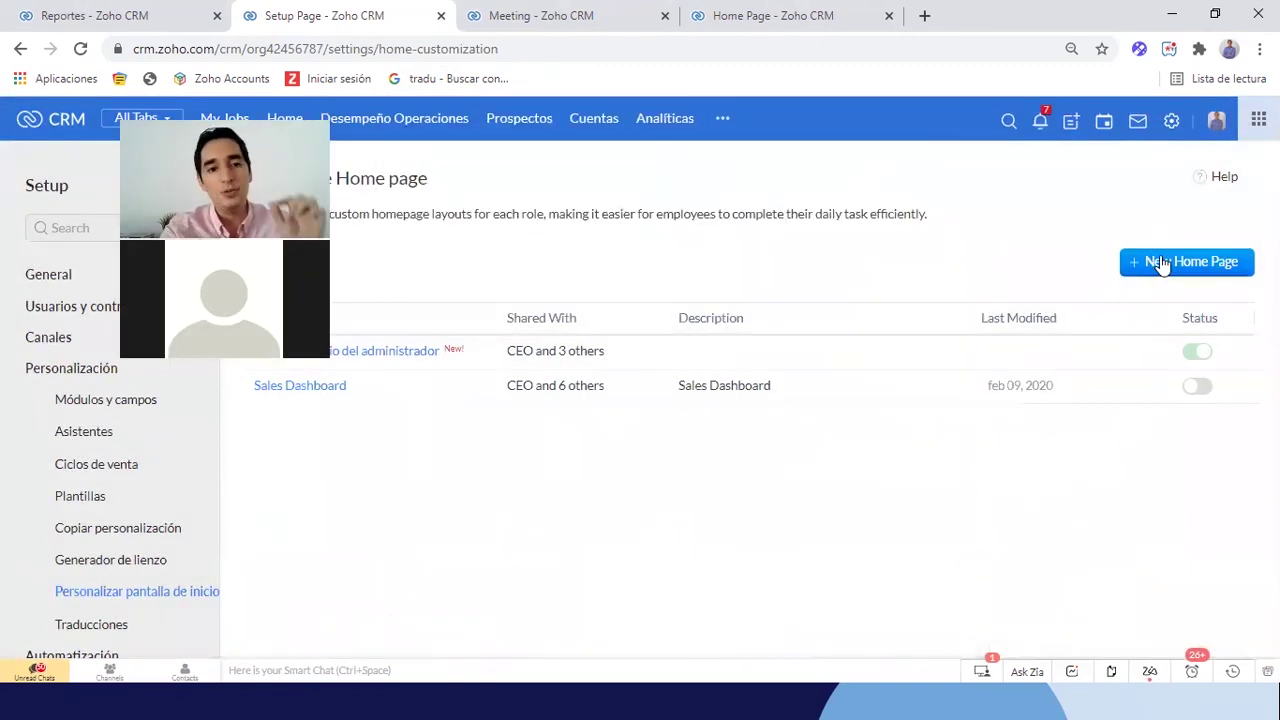
pyautogui.click(1155, 262)
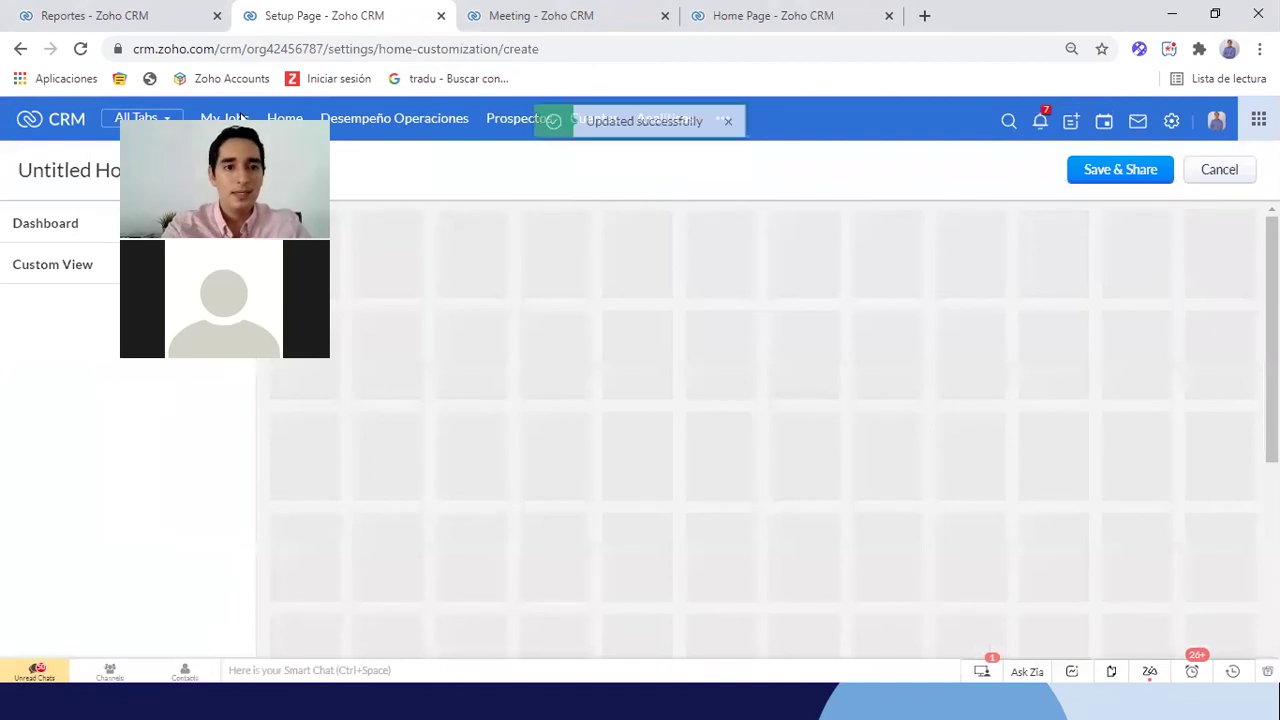
pyautogui.click(128, 172)
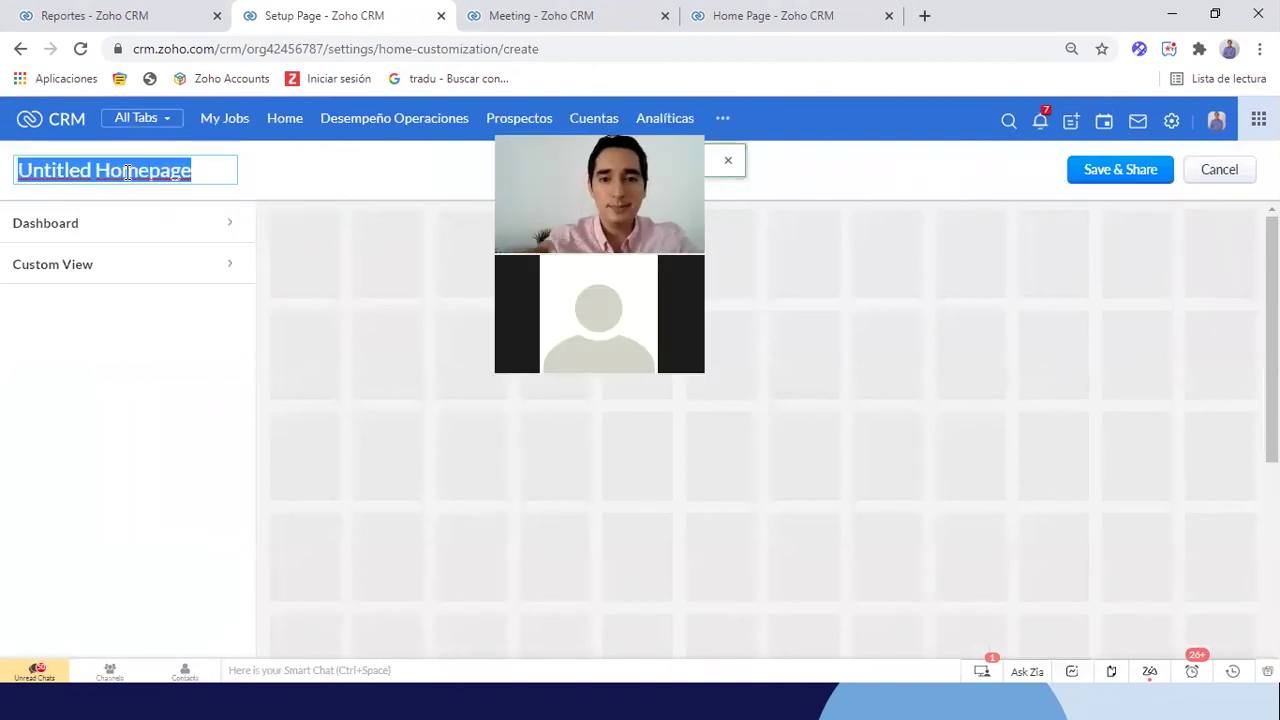
pyautogui.write('Ho')
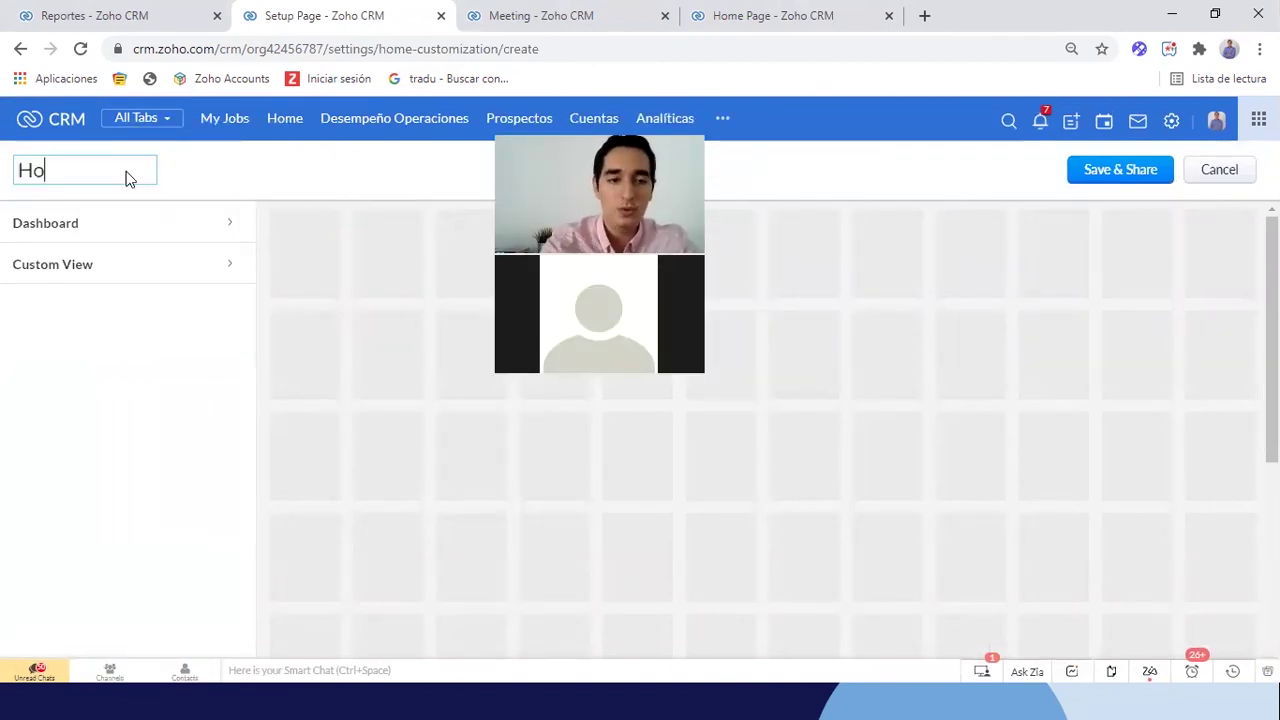
pyautogui.write('me Workshop')
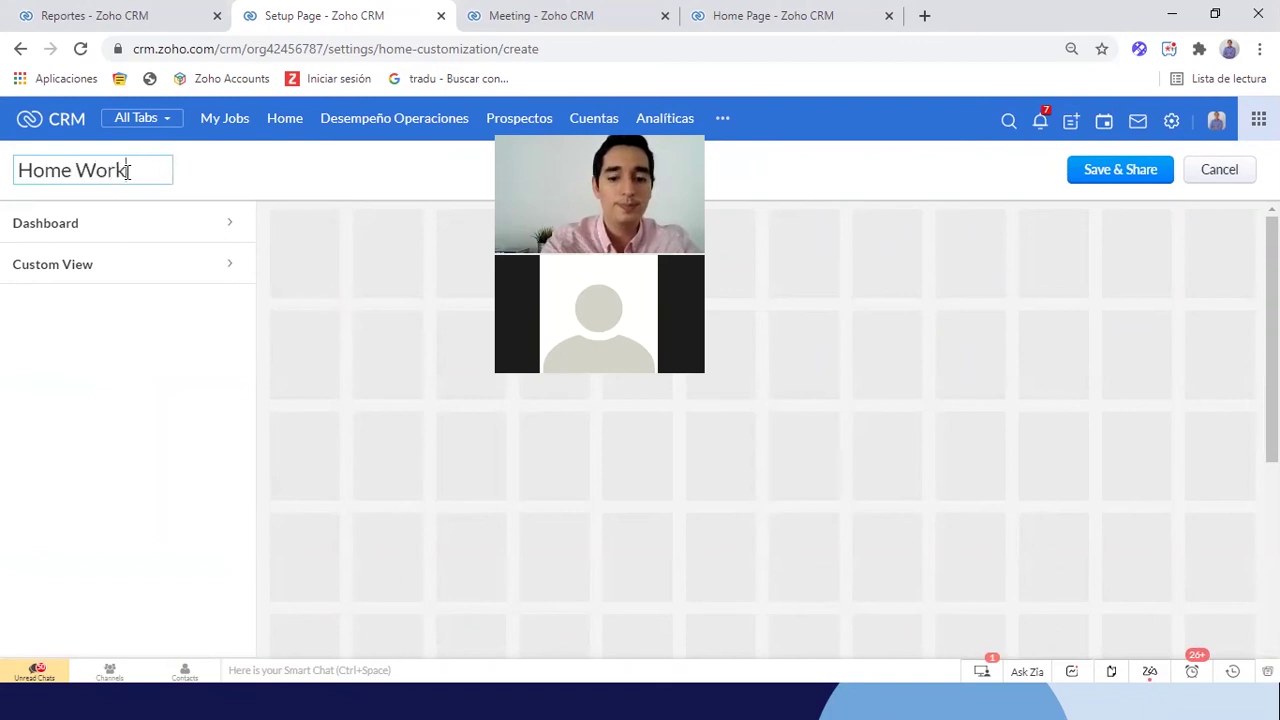
pyautogui.click(99, 228)
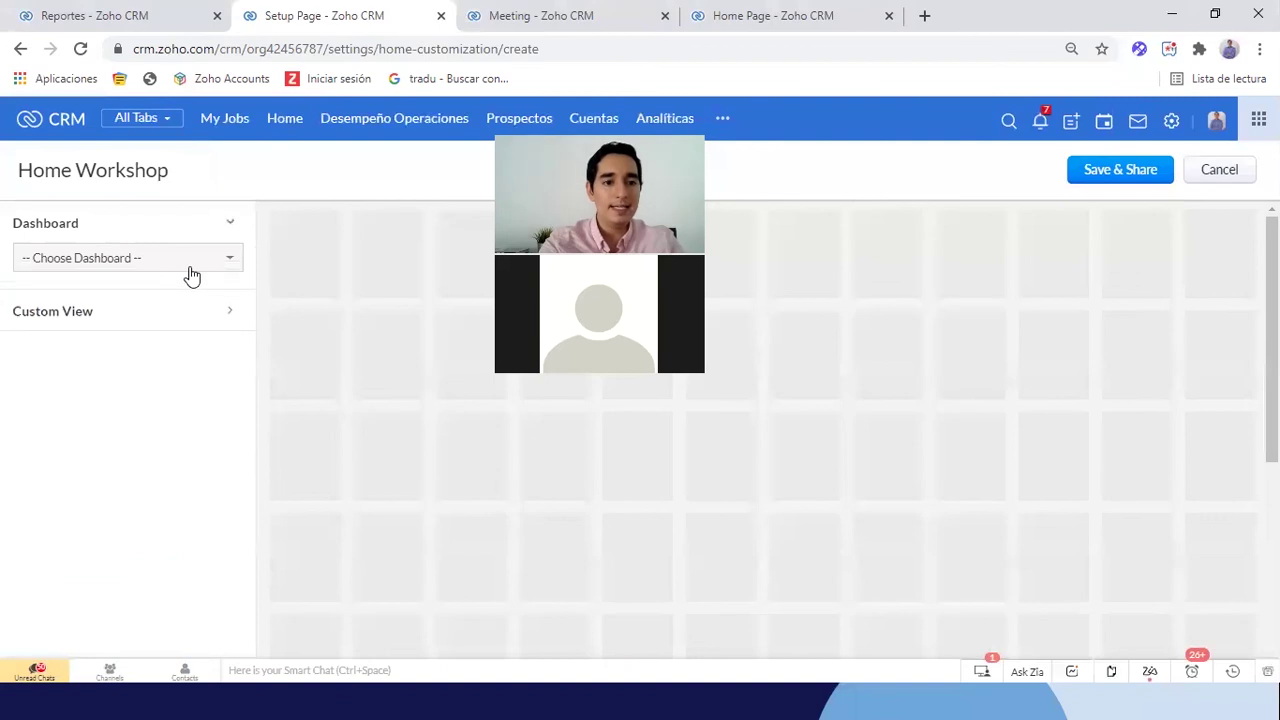
pyautogui.click(182, 260)
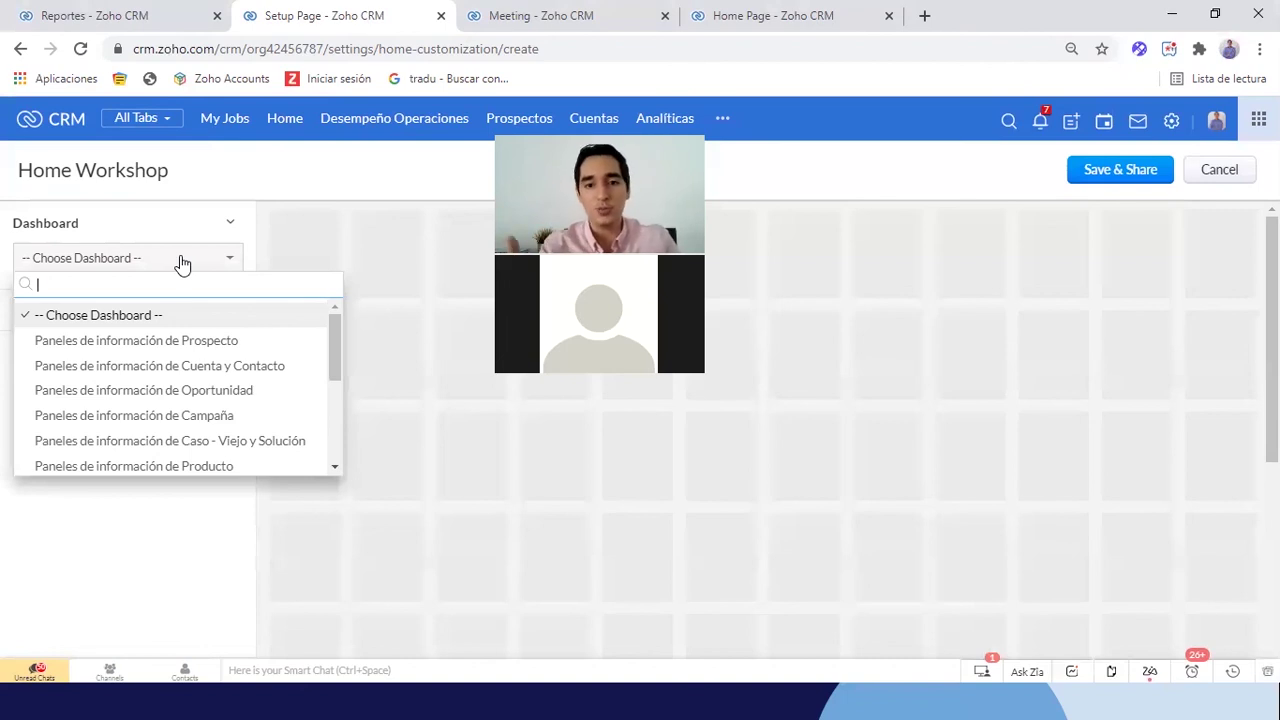
pyautogui.scroll(-5, 110, 394)
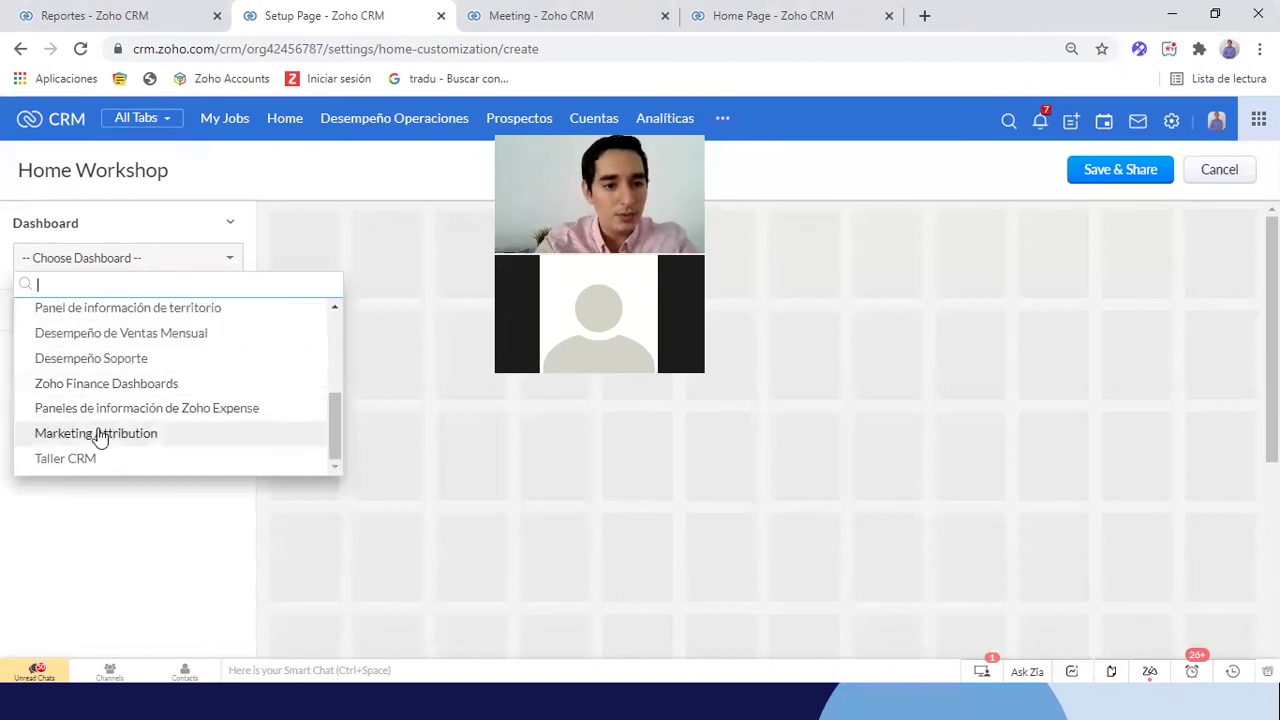
# Pick the Taller CRM dashboard, add Desempeño Comercial por Asesore, and resize it wider and shorter
pyautogui.click(66, 458)
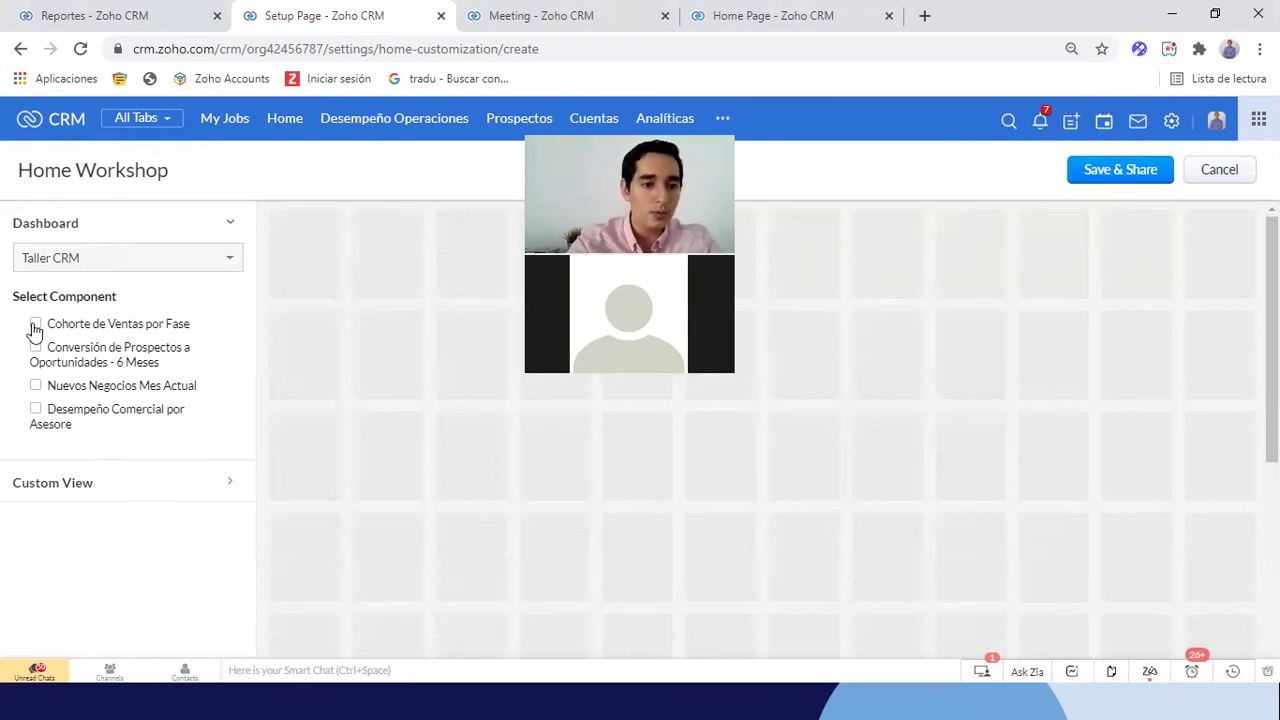
pyautogui.click(36, 410)
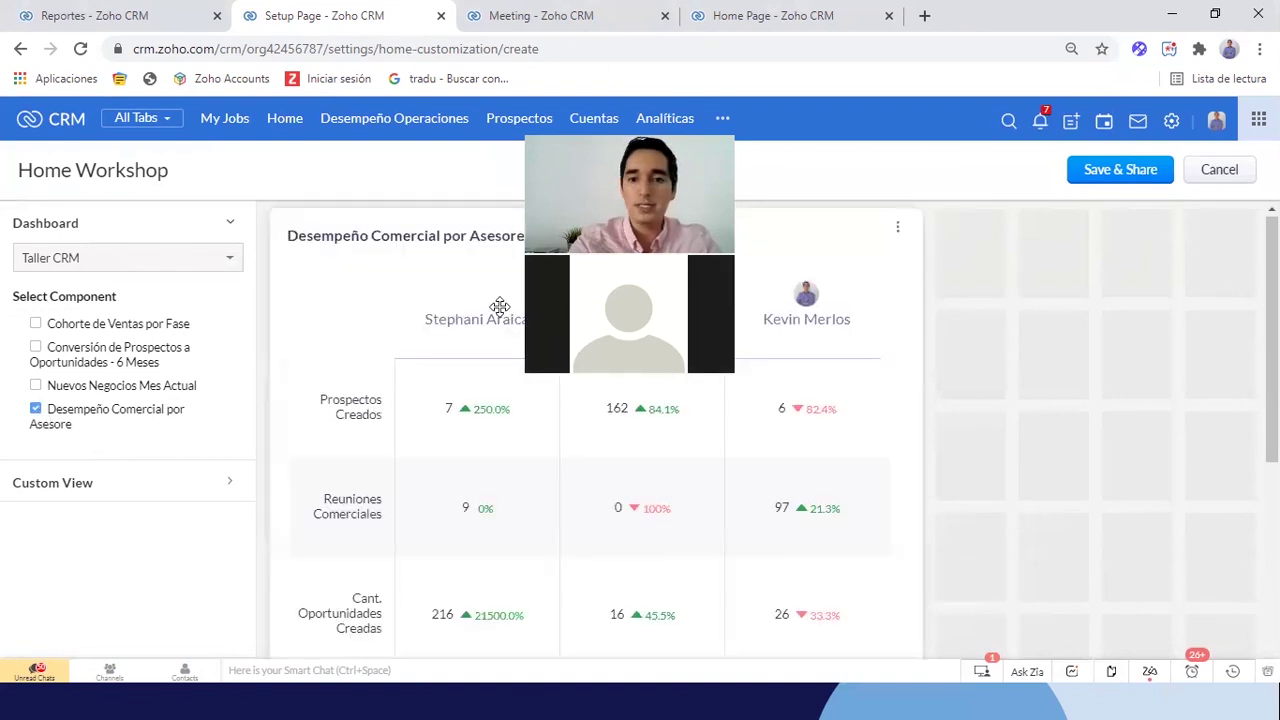
pyautogui.moveTo(915, 495); pyautogui.dragTo(1251, 400)
pyautogui.scroll(-4, 1129, 487)
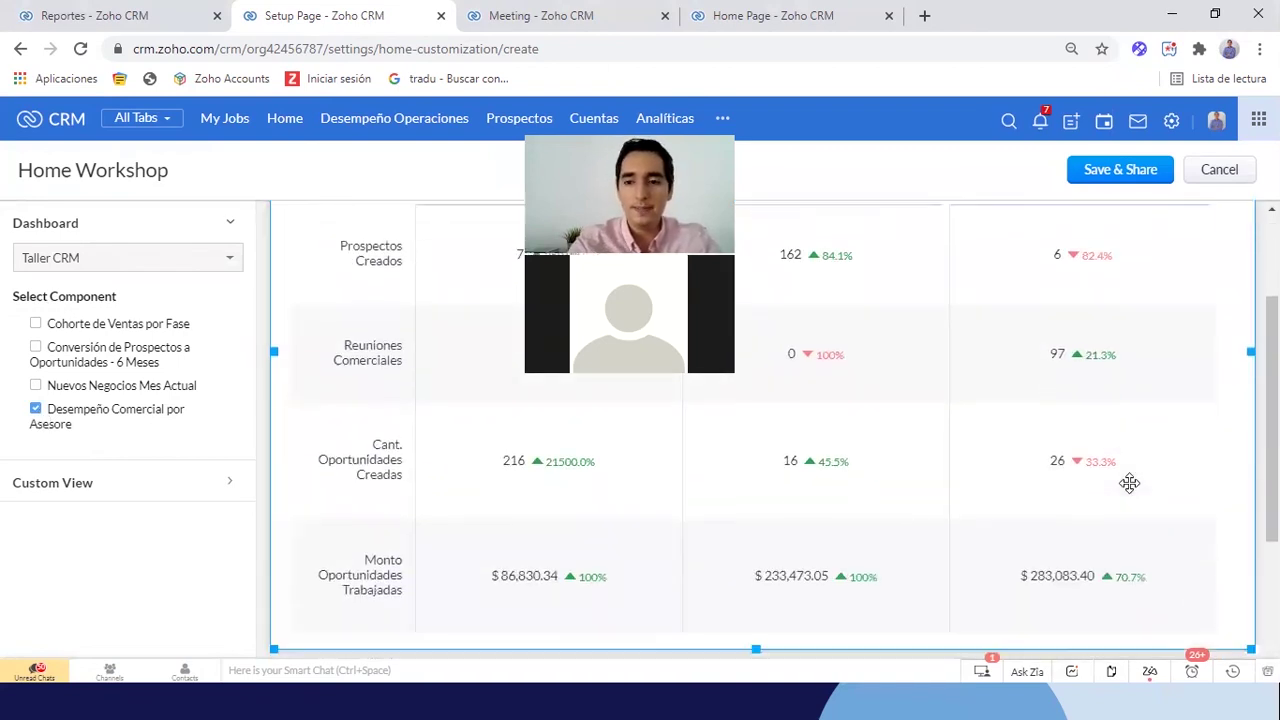
pyautogui.scroll(3, 974, 457)
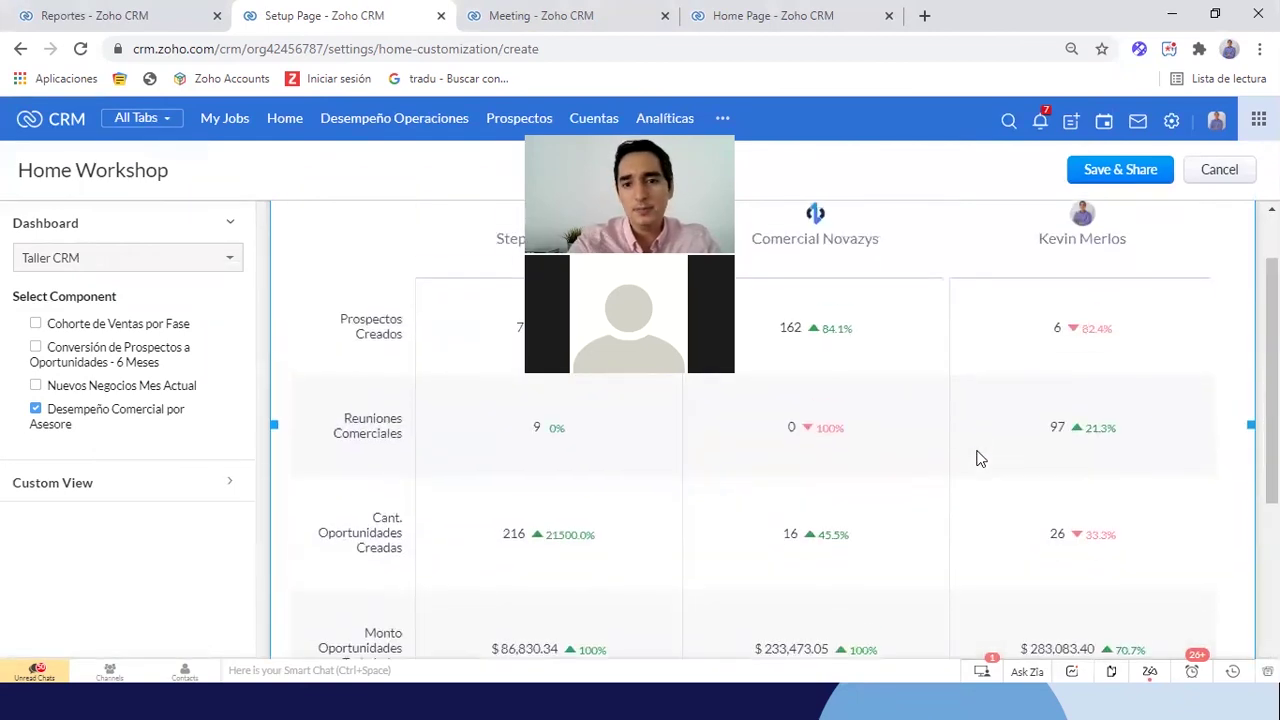
pyautogui.scroll(-2, 950, 452)
pyautogui.moveTo(752, 527); pyautogui.dragTo(754, 423)
pyautogui.scroll(-2, 1012, 439)
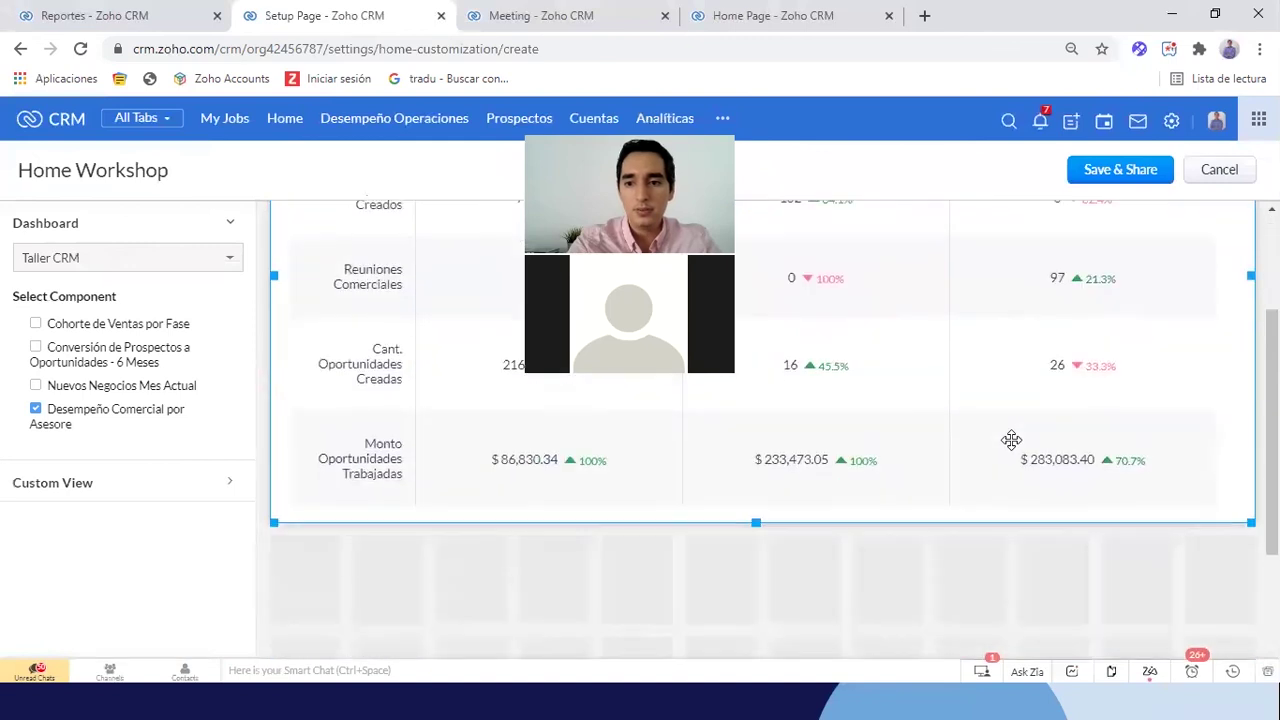
pyautogui.scroll(-1, 1011, 440)
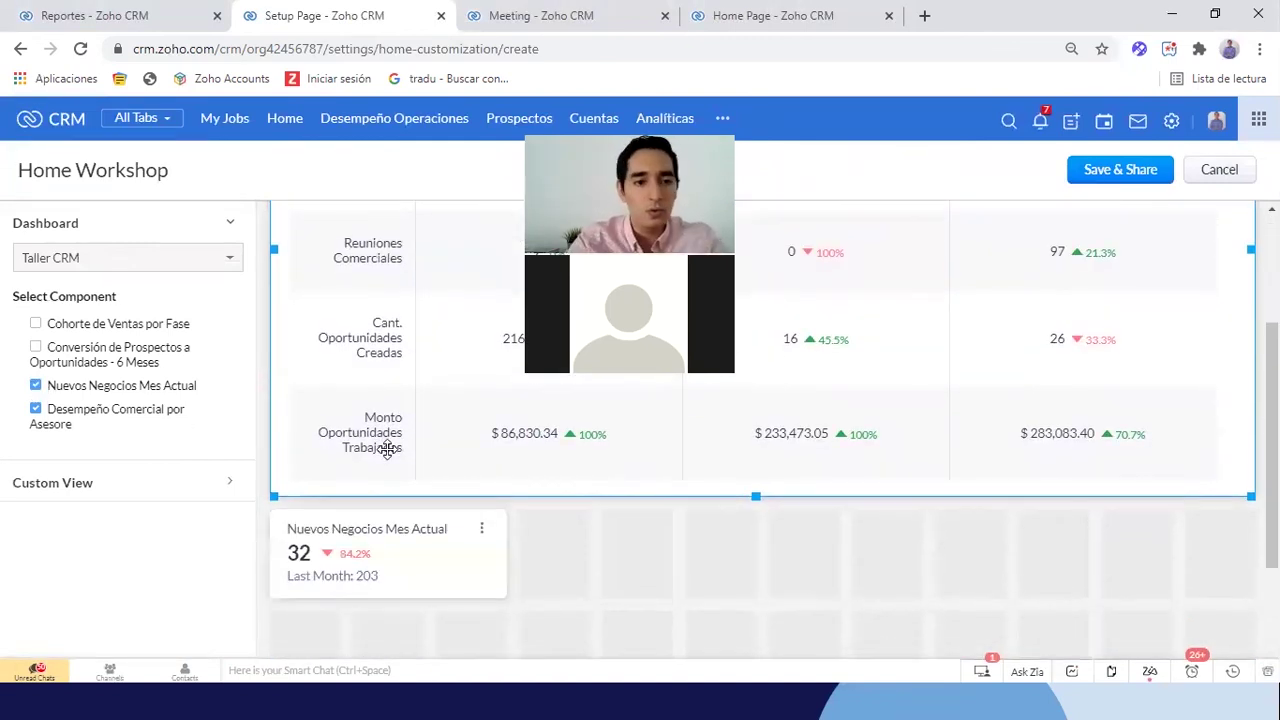
pyautogui.scroll(-2, 317, 391)
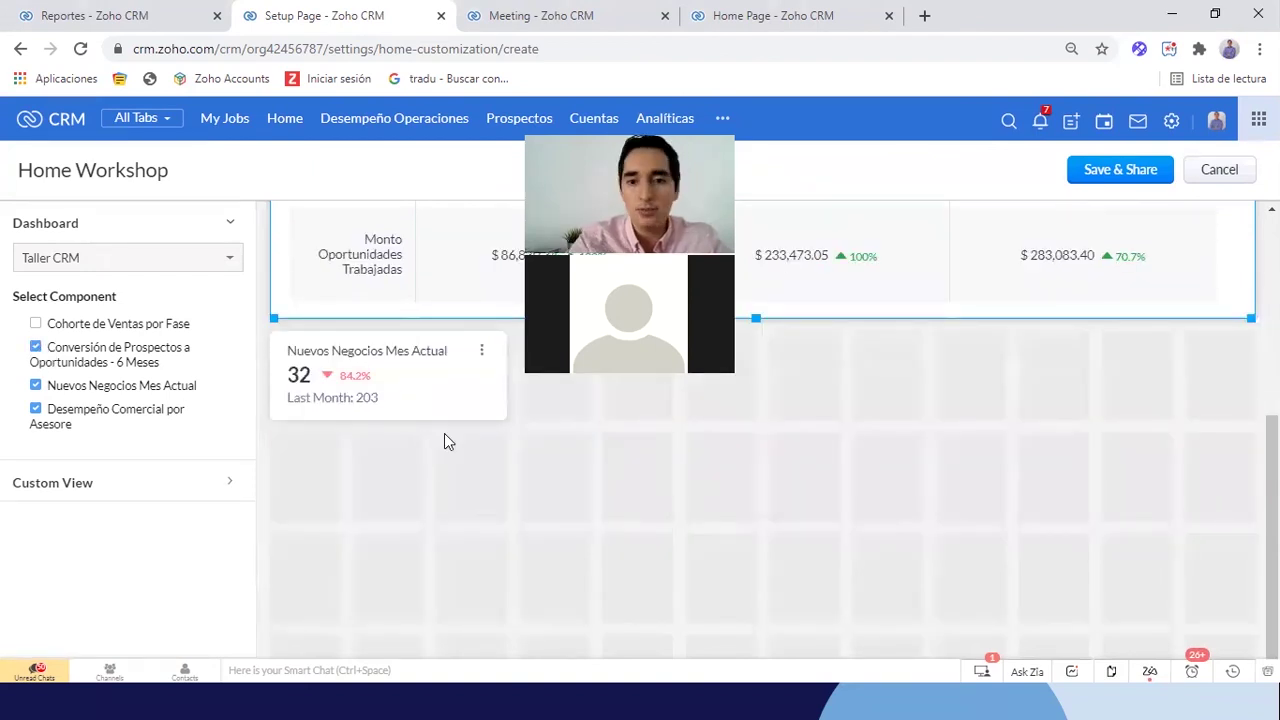
pyautogui.scroll(-2, 931, 471)
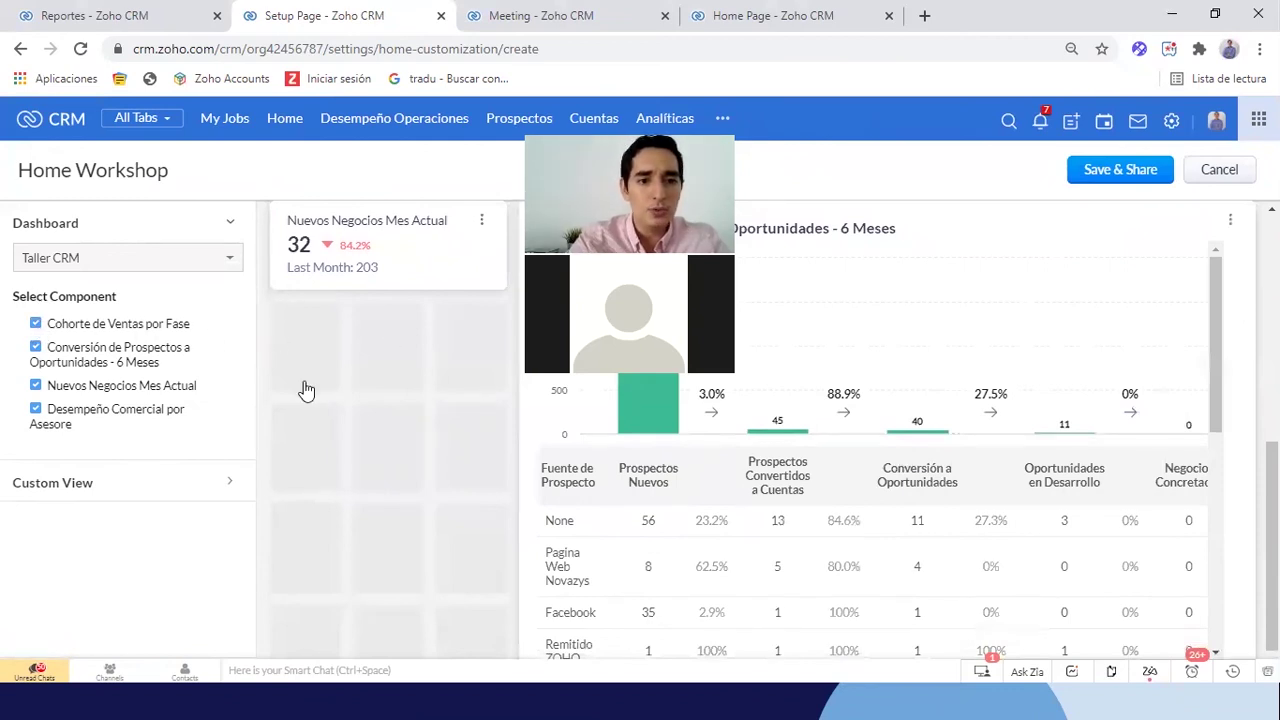
# Widen Cohorte de Ventas por Fase and the prospect conversion chart to full width
pyautogui.scroll(-5, 1056, 490)
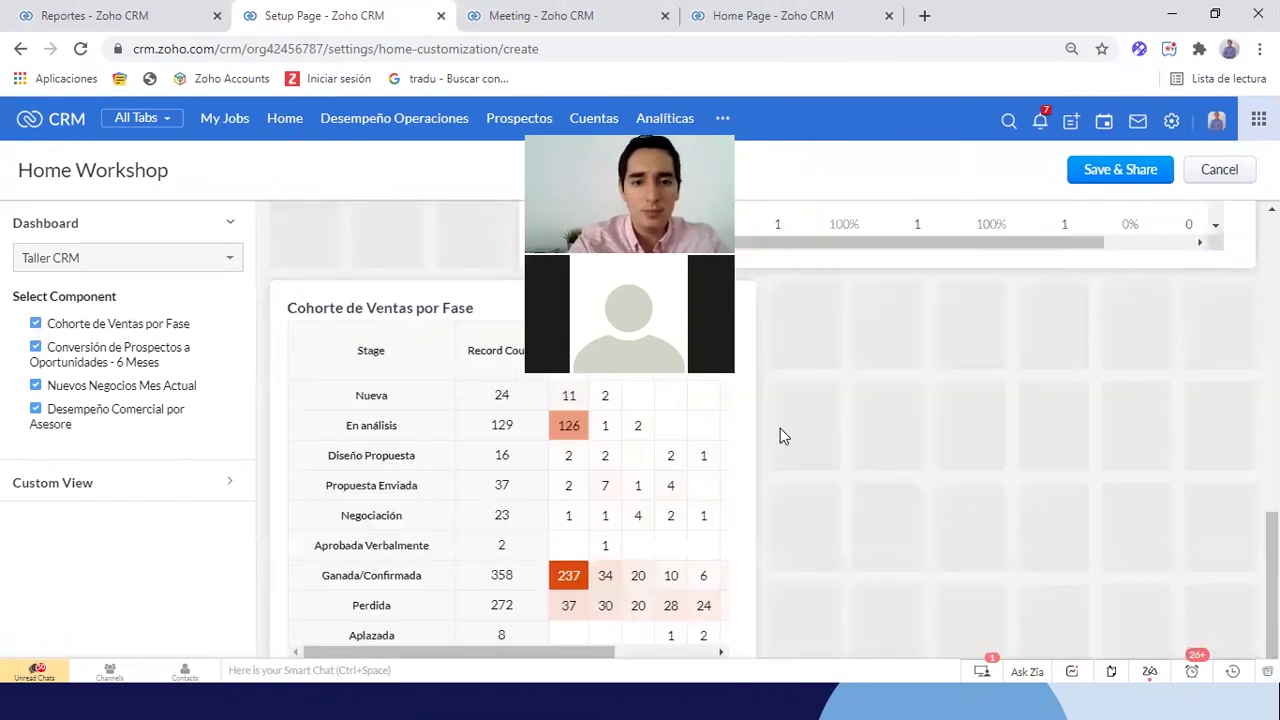
pyautogui.moveTo(753, 474); pyautogui.dragTo(1202, 431)
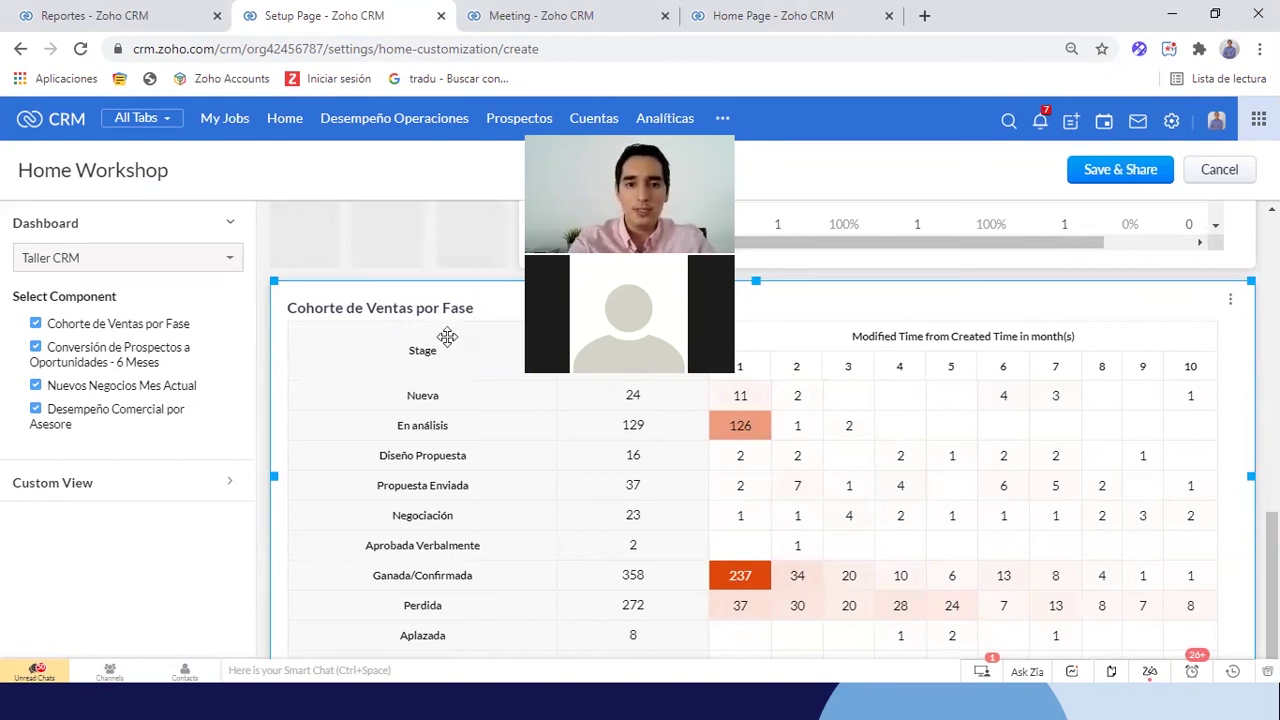
pyautogui.scroll(5, 447, 337)
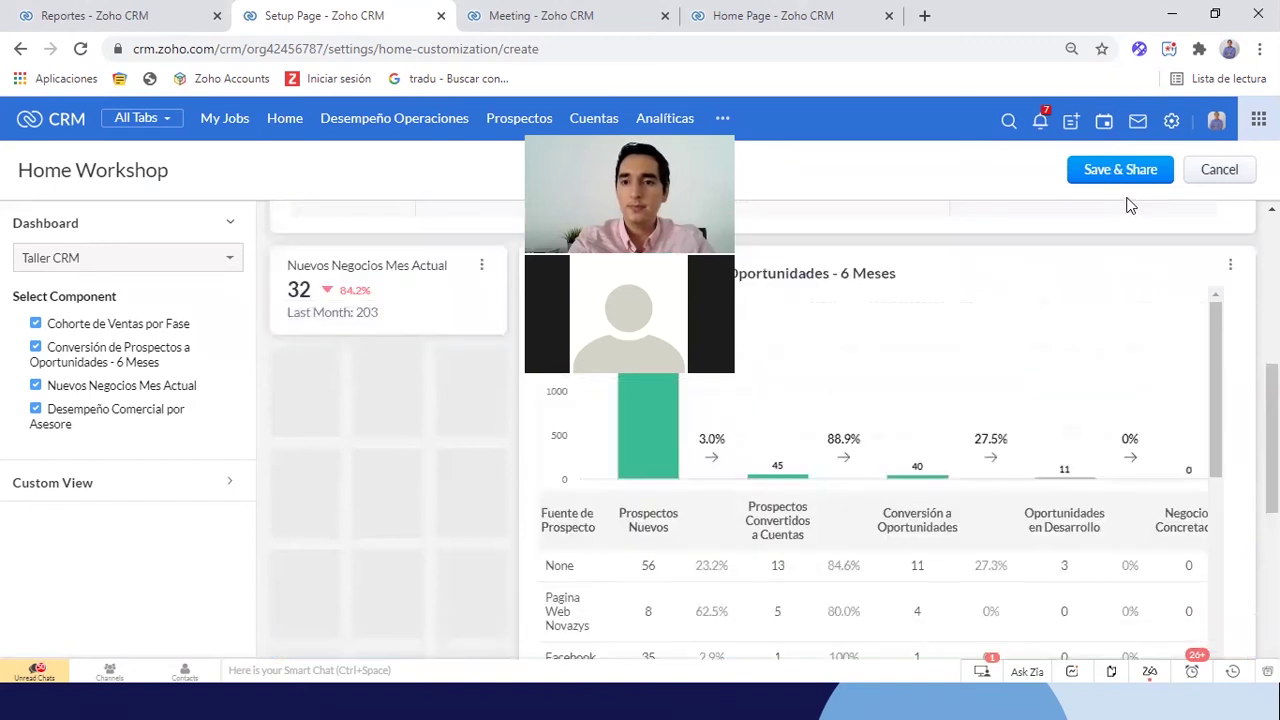
pyautogui.scroll(-2, 990, 440)
pyautogui.scroll(2, 988, 459)
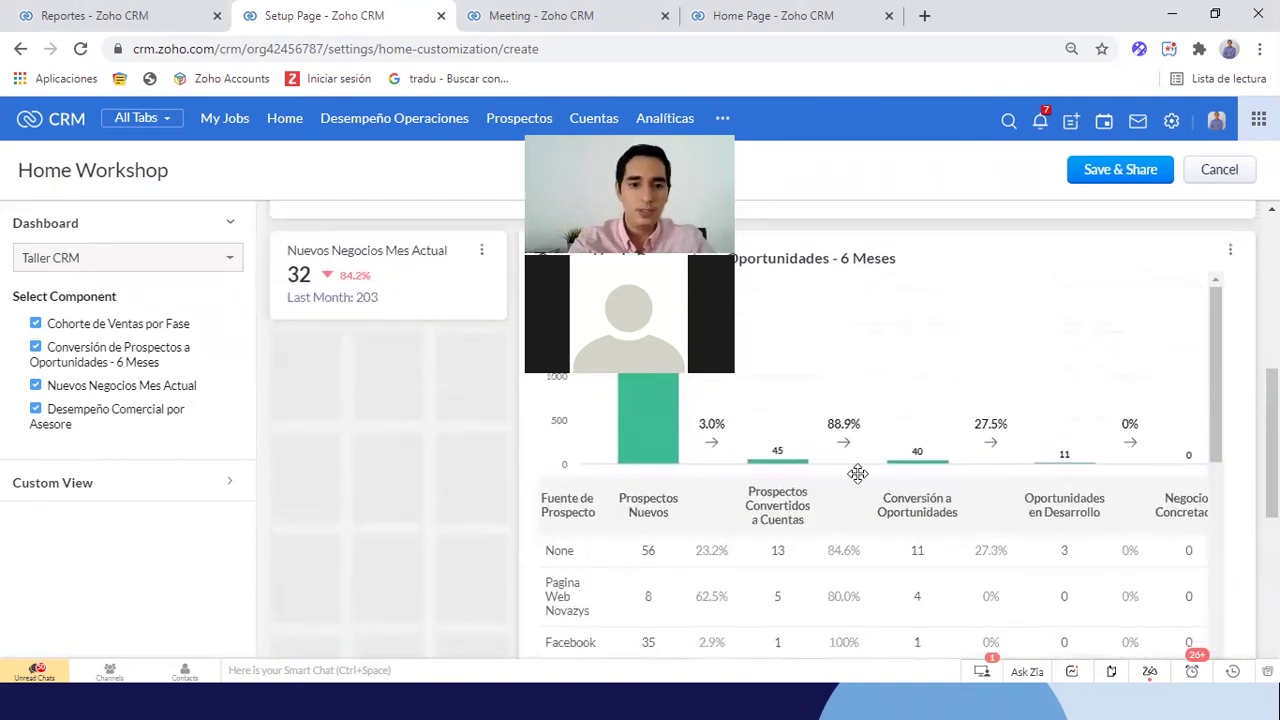
pyautogui.scroll(1, 833, 409)
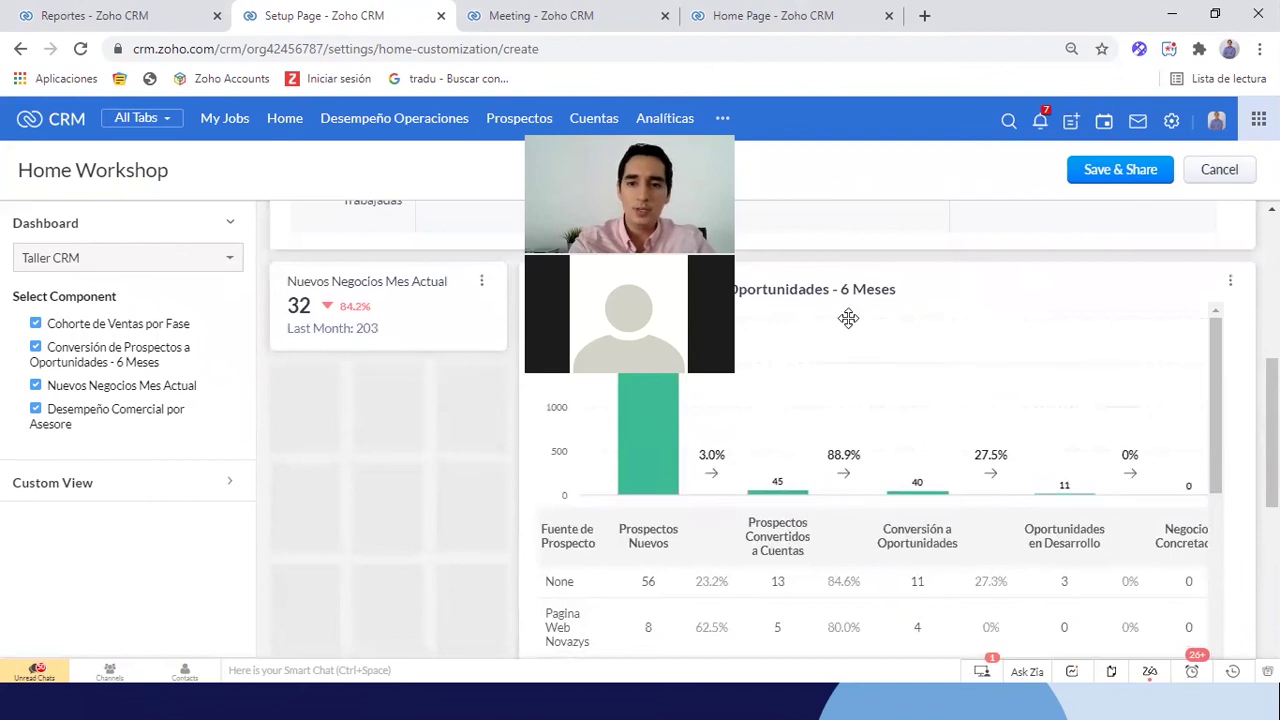
pyautogui.click(767, 338)
pyautogui.moveTo(519, 508); pyautogui.dragTo(436, 505)
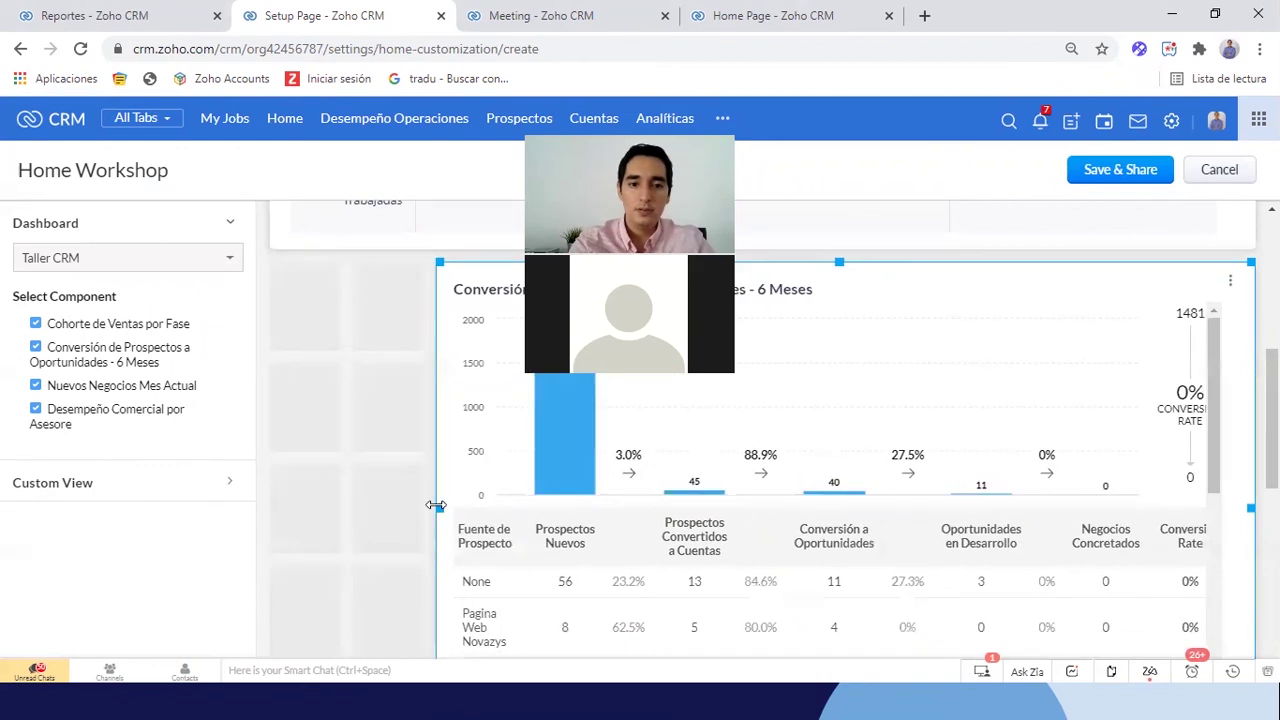
pyautogui.moveTo(297, 492)
pyautogui.mouseDown()
pyautogui.moveTo(277, 491)
pyautogui.moveTo(288, 492)
pyautogui.mouseUp()
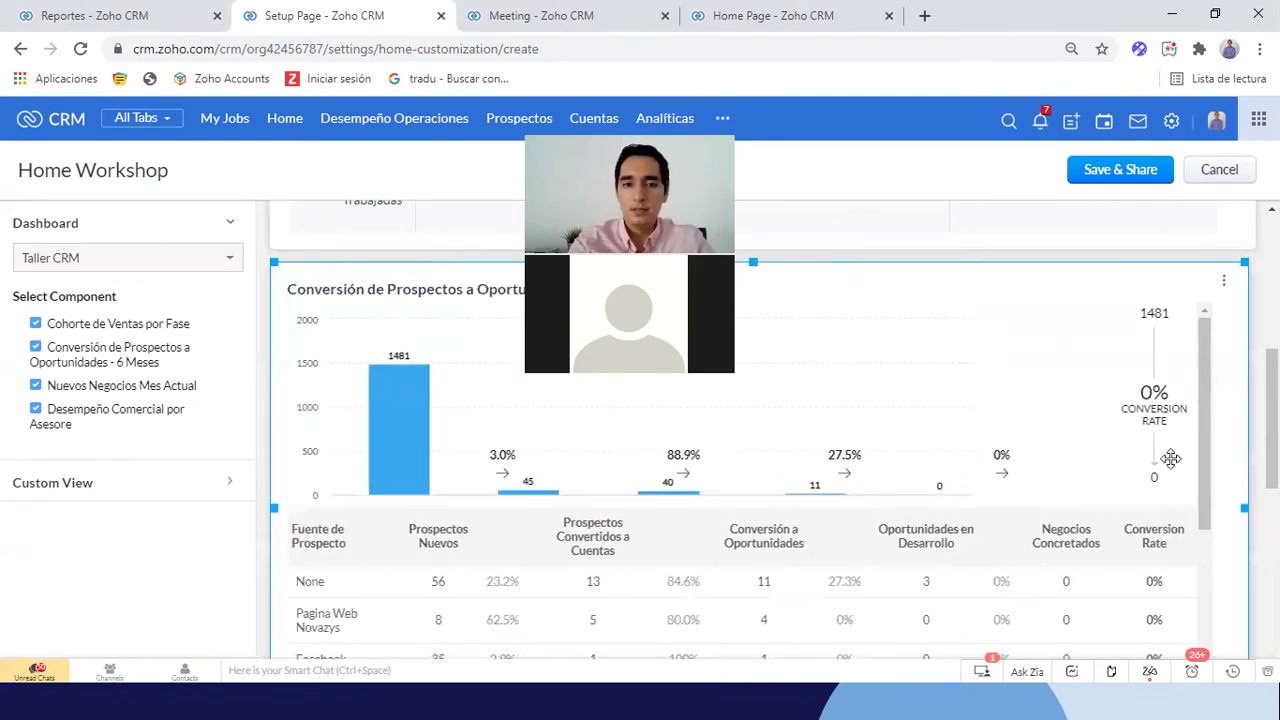
# Move the Nuevos Negocios Mes Actual card up into its own row above the chart
pyautogui.scroll(-4, 1170, 458)
pyautogui.moveTo(432, 440); pyautogui.dragTo(1155, 178)
pyautogui.scroll(4, 1140, 360)
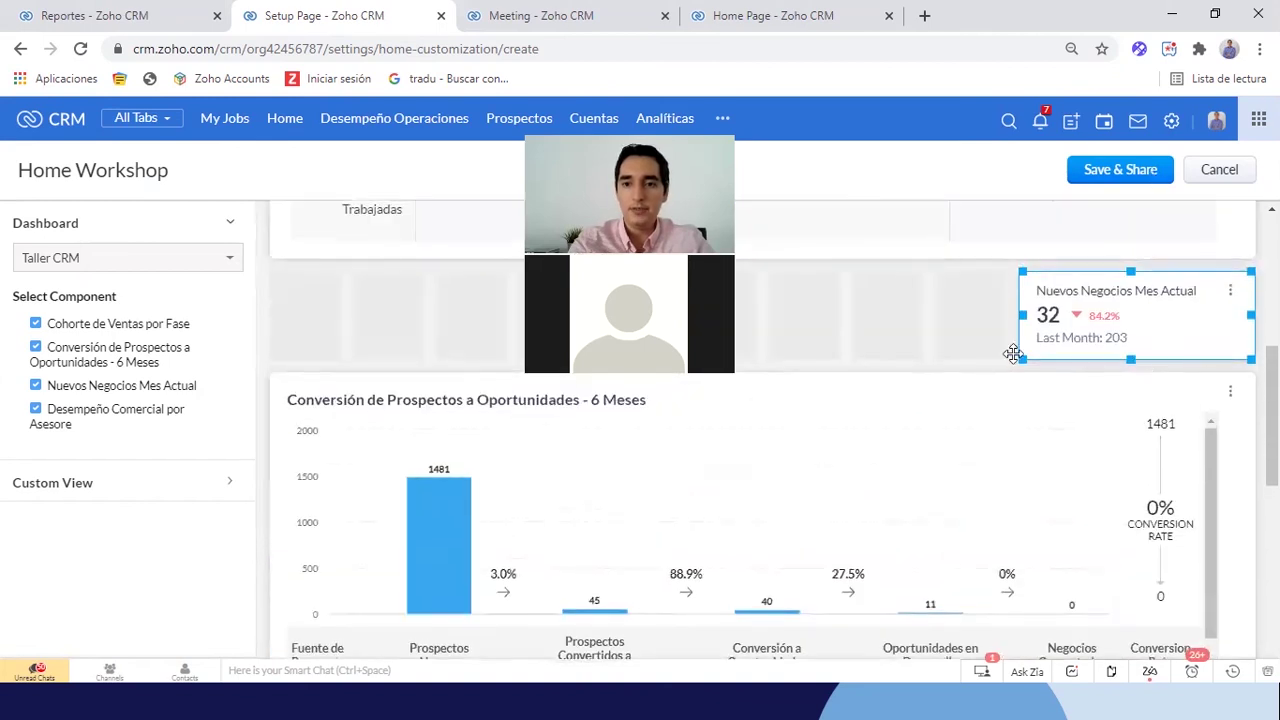
pyautogui.moveTo(1018, 310); pyautogui.dragTo(791, 313)
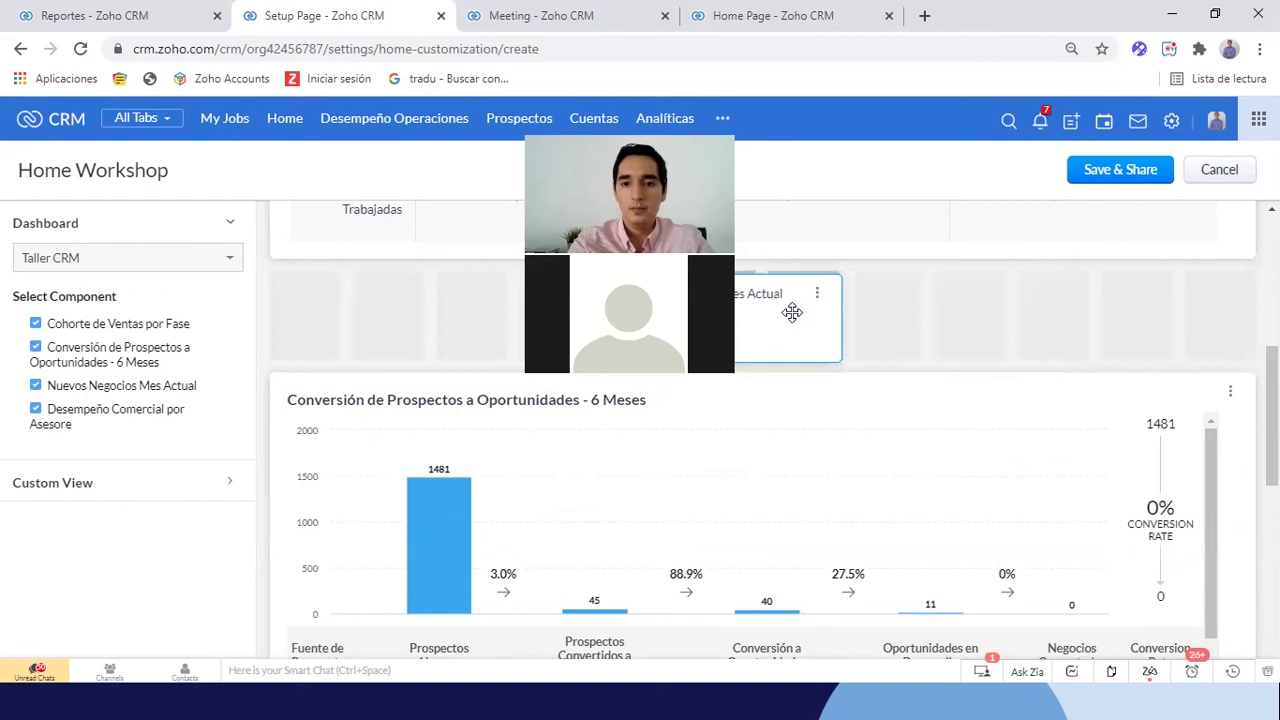
# Save Home Workshop shared with the Líder de Proyectos role, with 'Home Workshop' as its description
pyautogui.click(1121, 172)
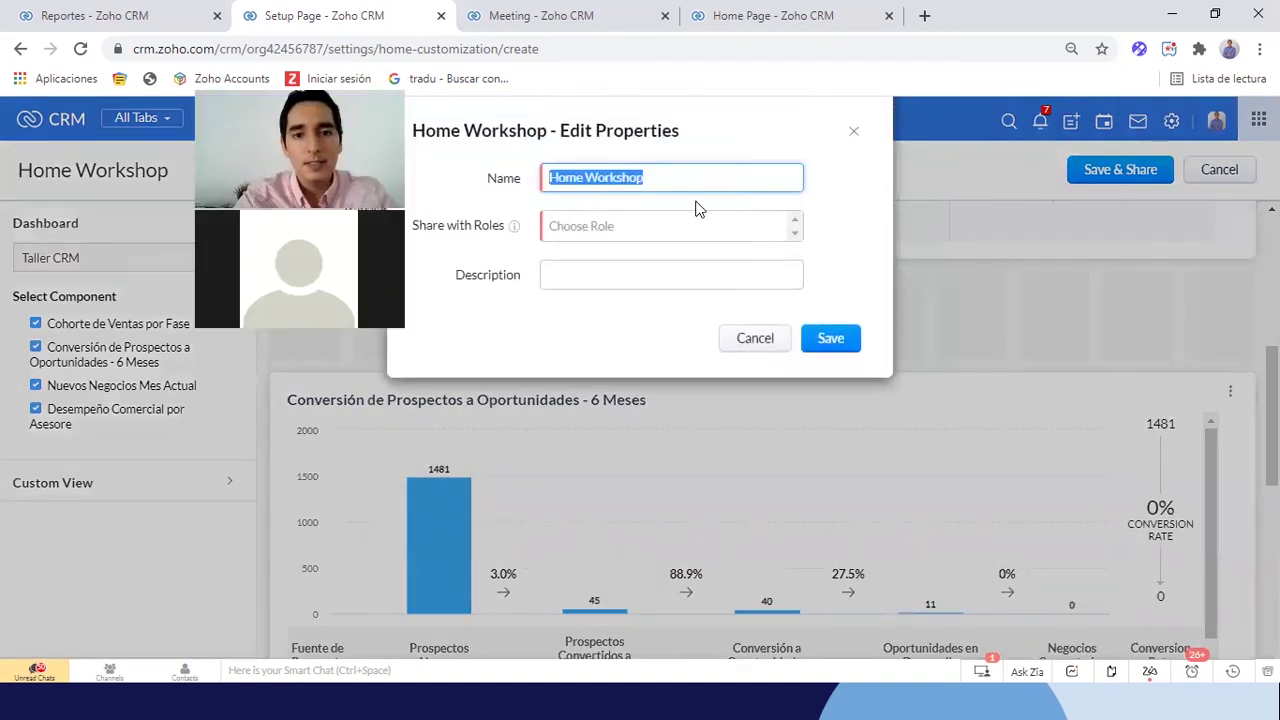
pyautogui.click(603, 227)
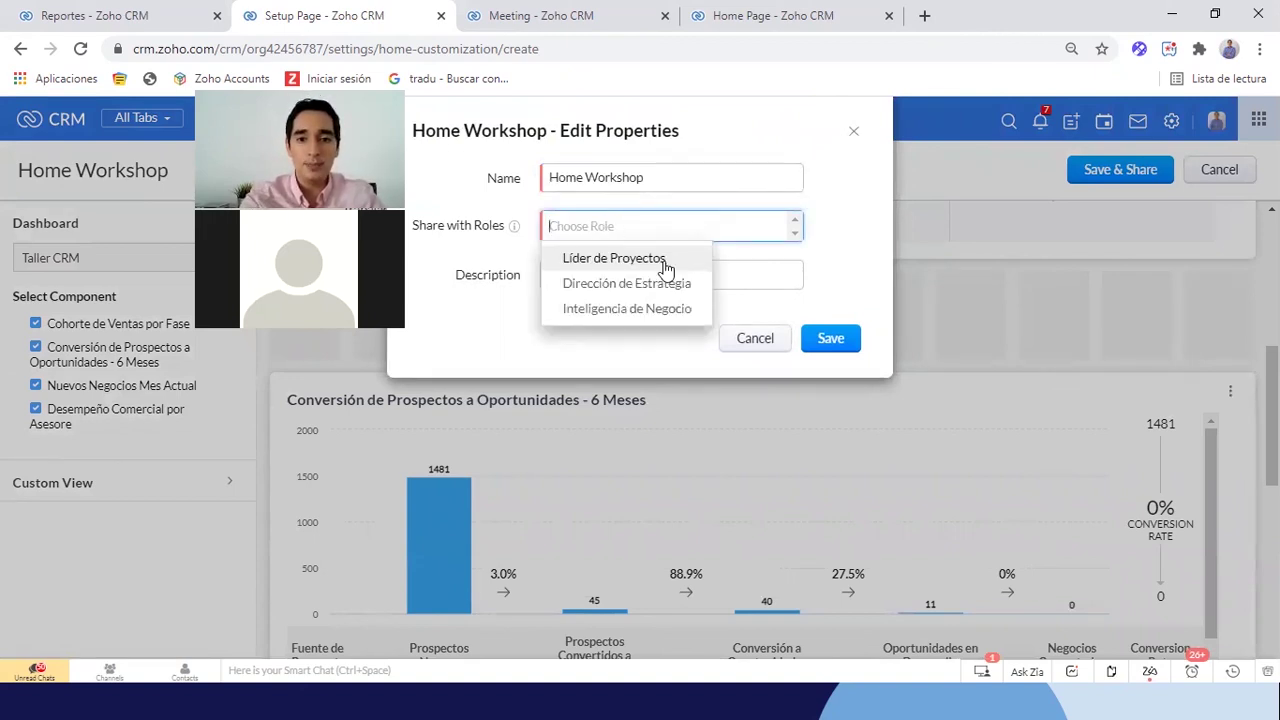
pyautogui.click(665, 260)
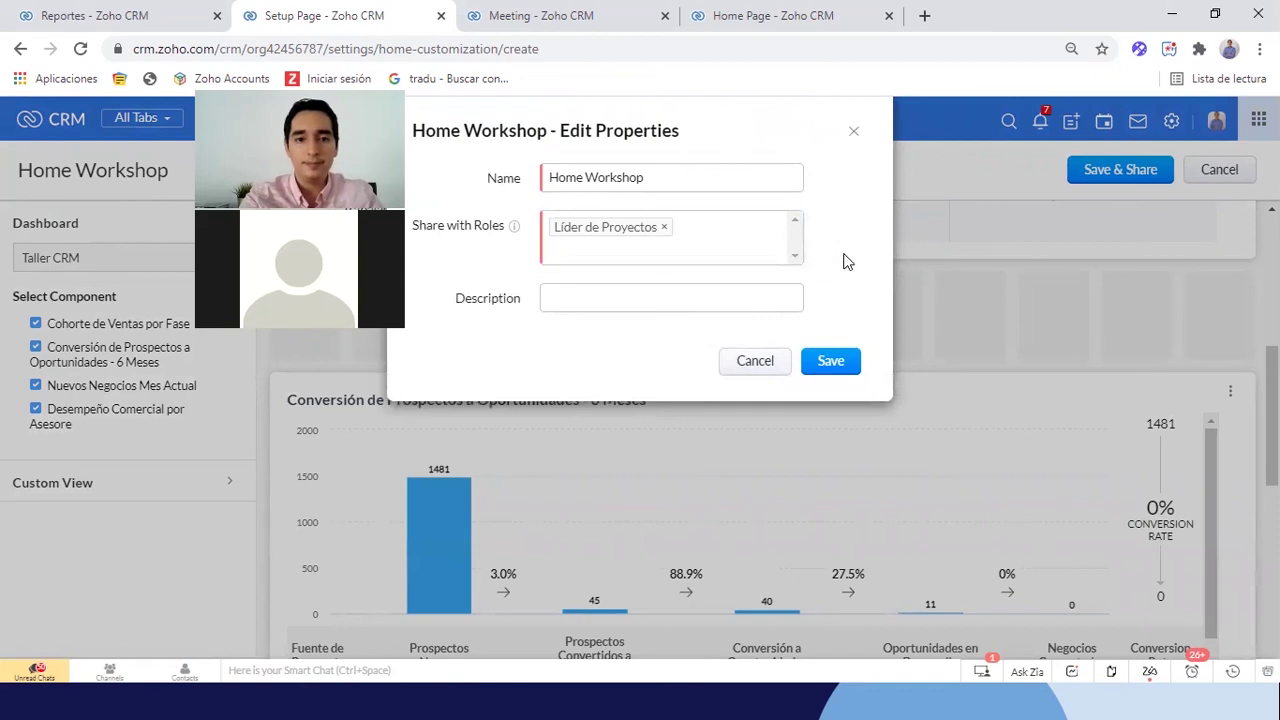
pyautogui.click(667, 298)
pyautogui.moveTo(650, 177); pyautogui.dragTo(521, 180)
pyautogui.click(583, 300)
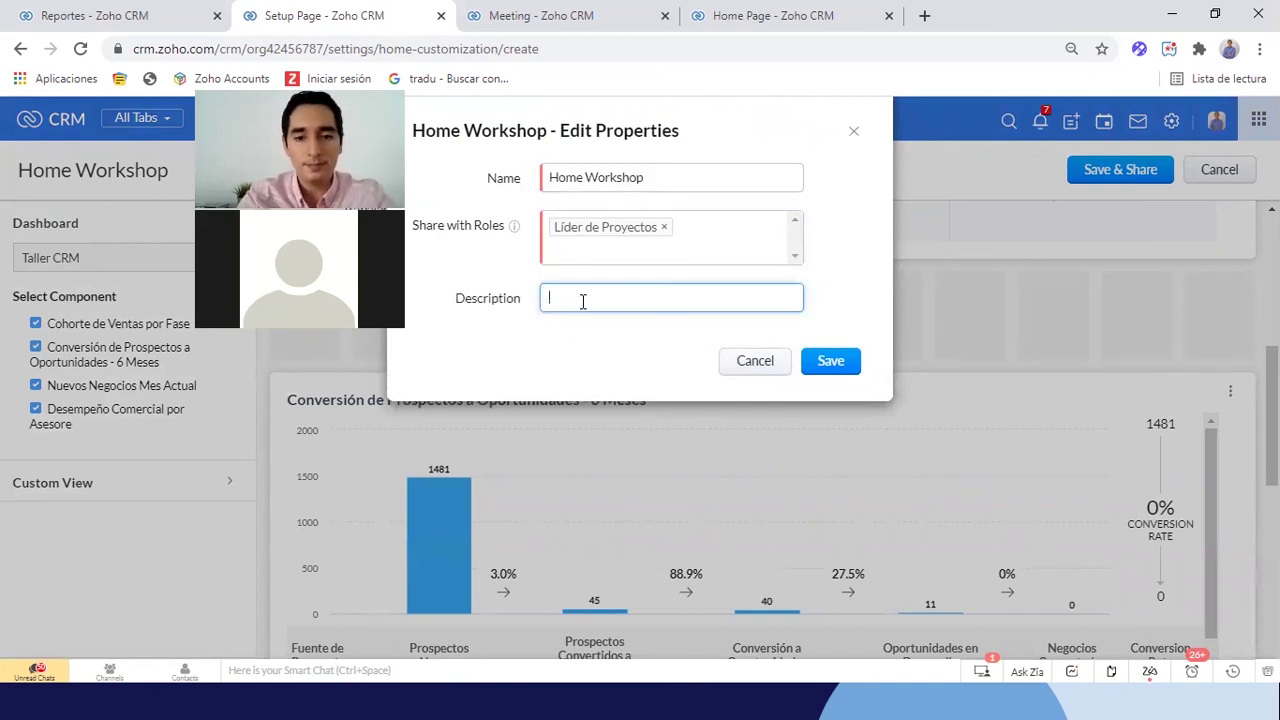
pyautogui.click(840, 364)
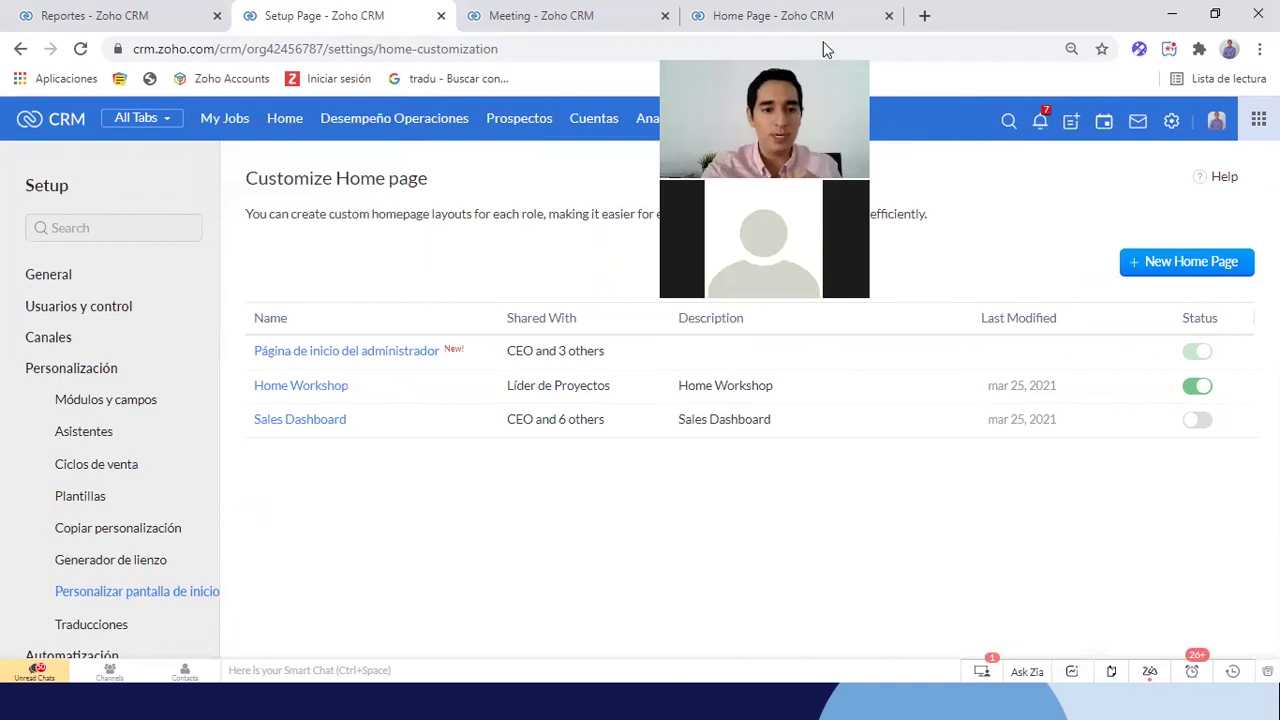
# Remove the CEO role from Sales Dashboard's Share with Roles, save, and return to the page list
pyautogui.click(312, 420)
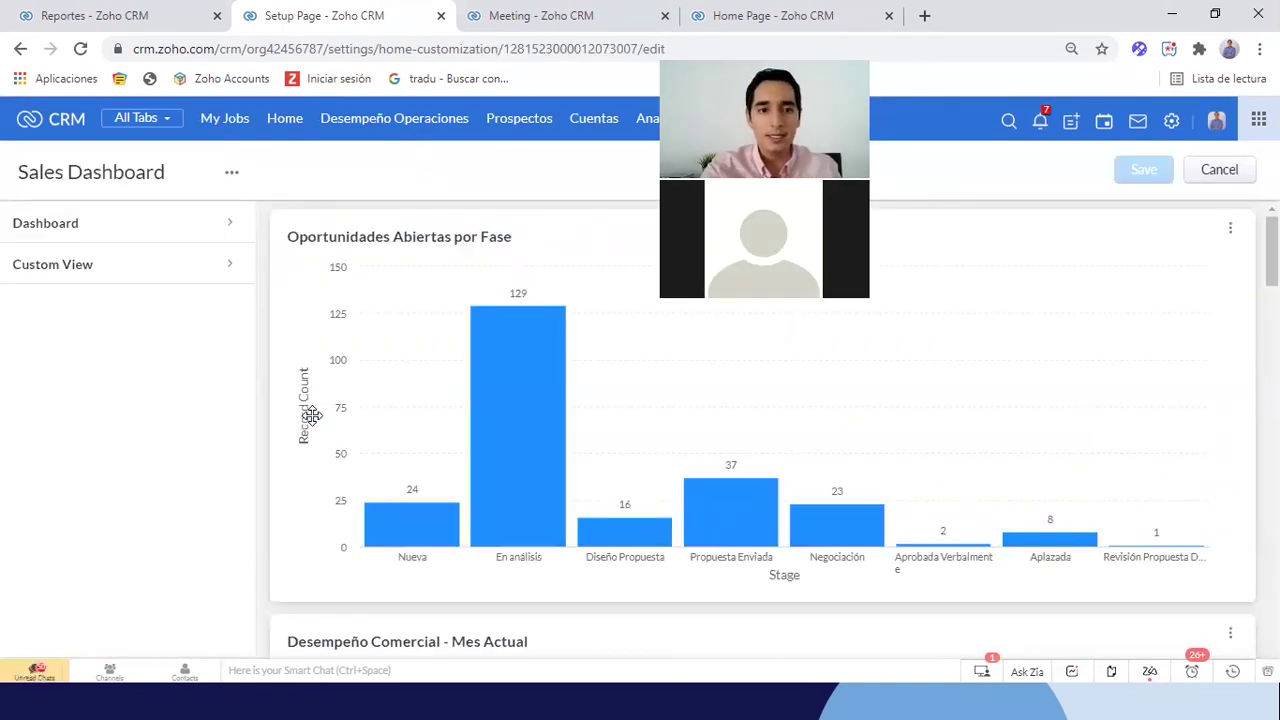
pyautogui.click(231, 174)
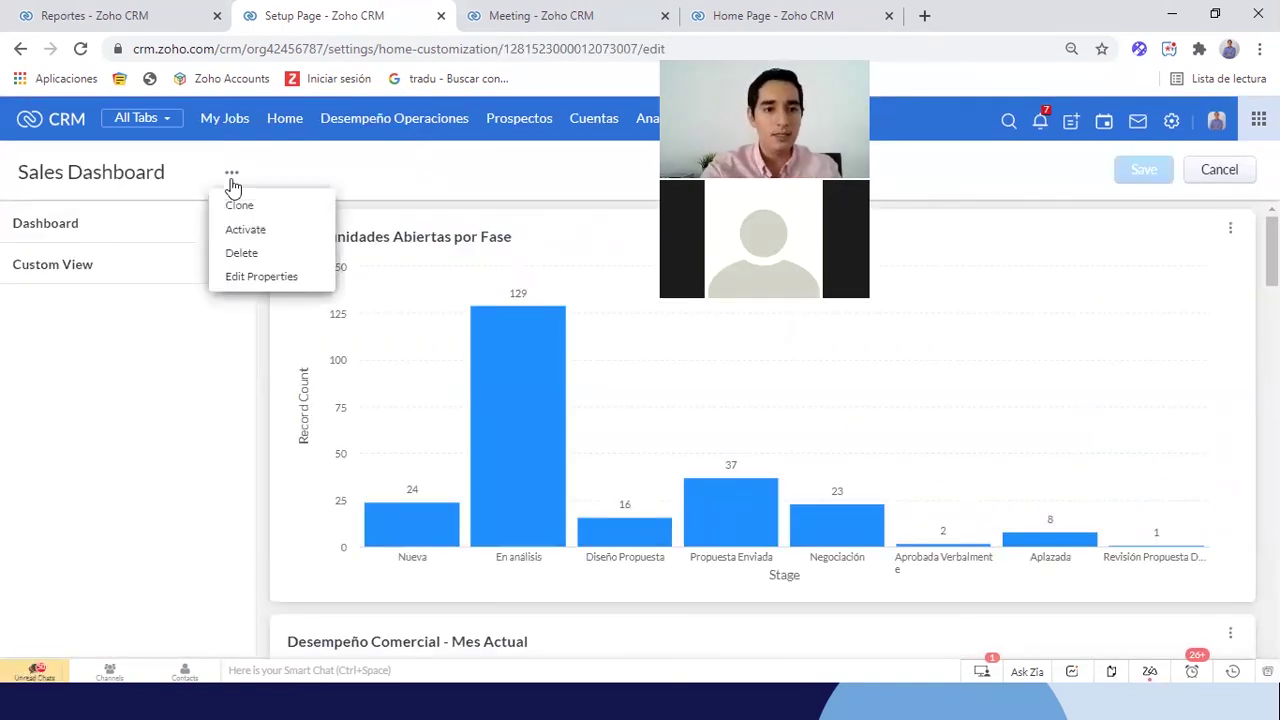
pyautogui.click(246, 276)
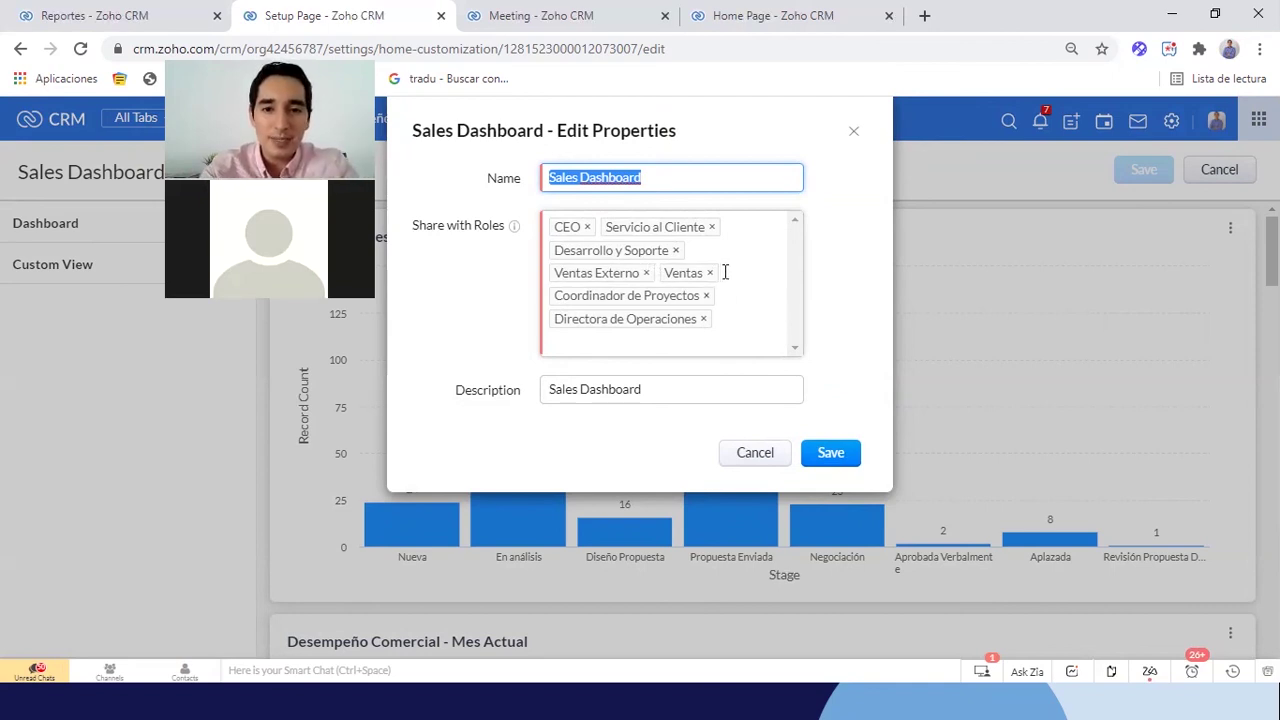
pyautogui.click(589, 227)
pyautogui.click(749, 253)
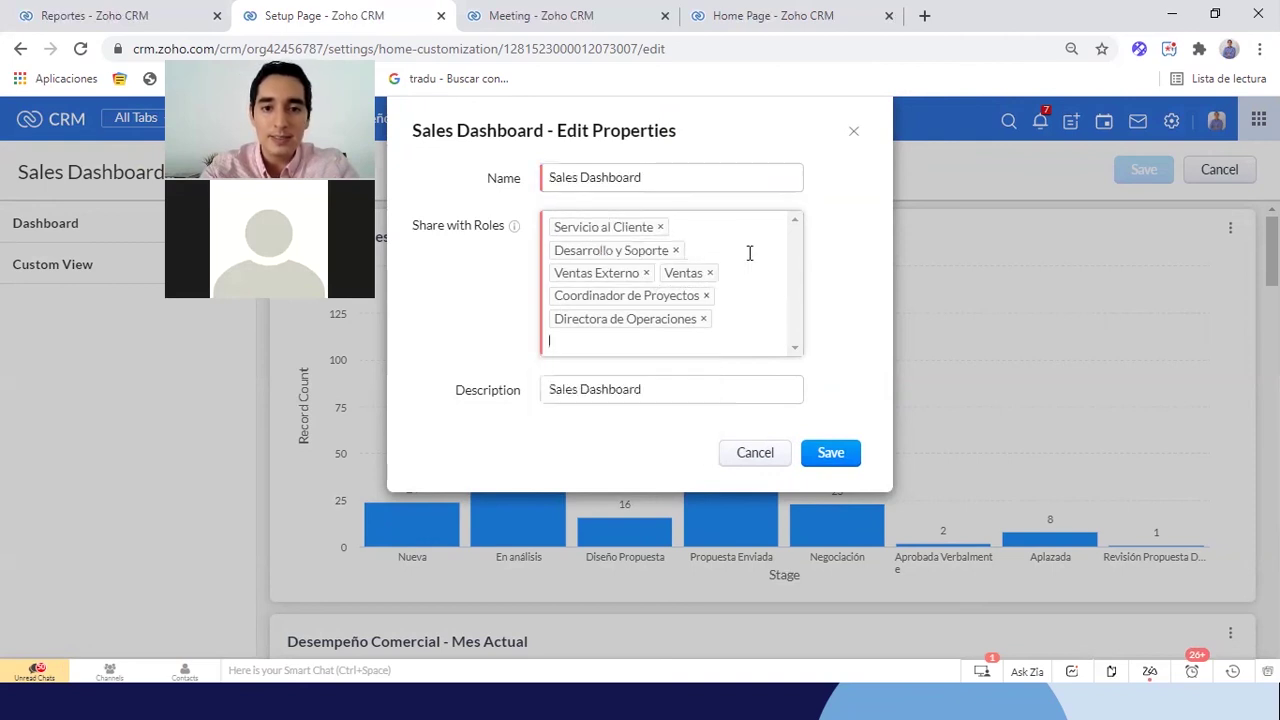
pyautogui.click(829, 452)
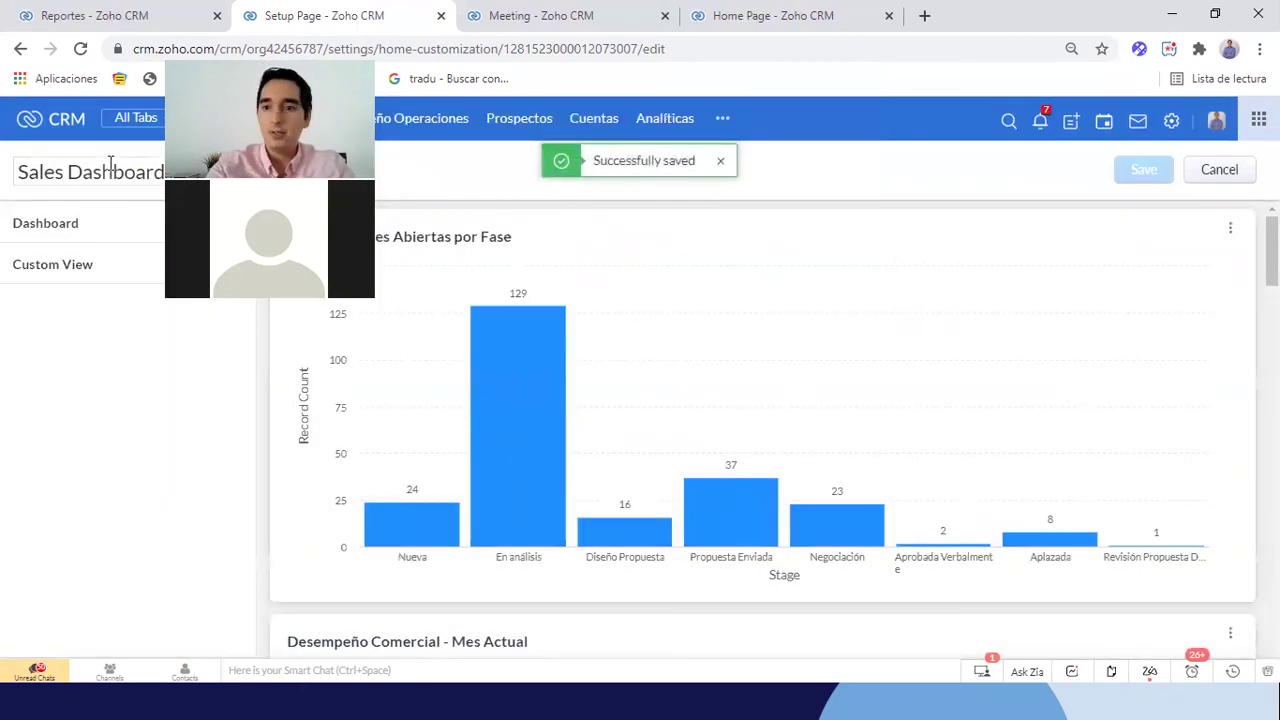
pyautogui.click(1238, 175)
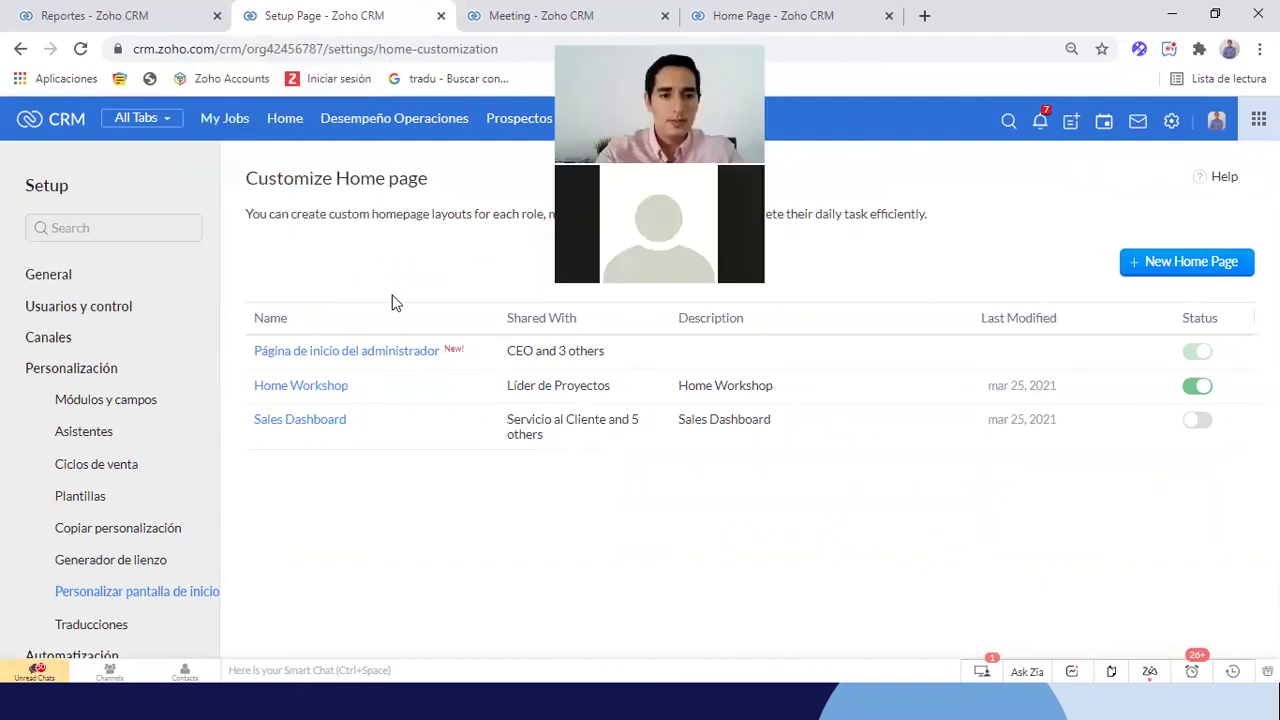
# Add the CEO role to Home Workshop's sharing, save, and view the page on the CRM Home tab
pyautogui.click(299, 388)
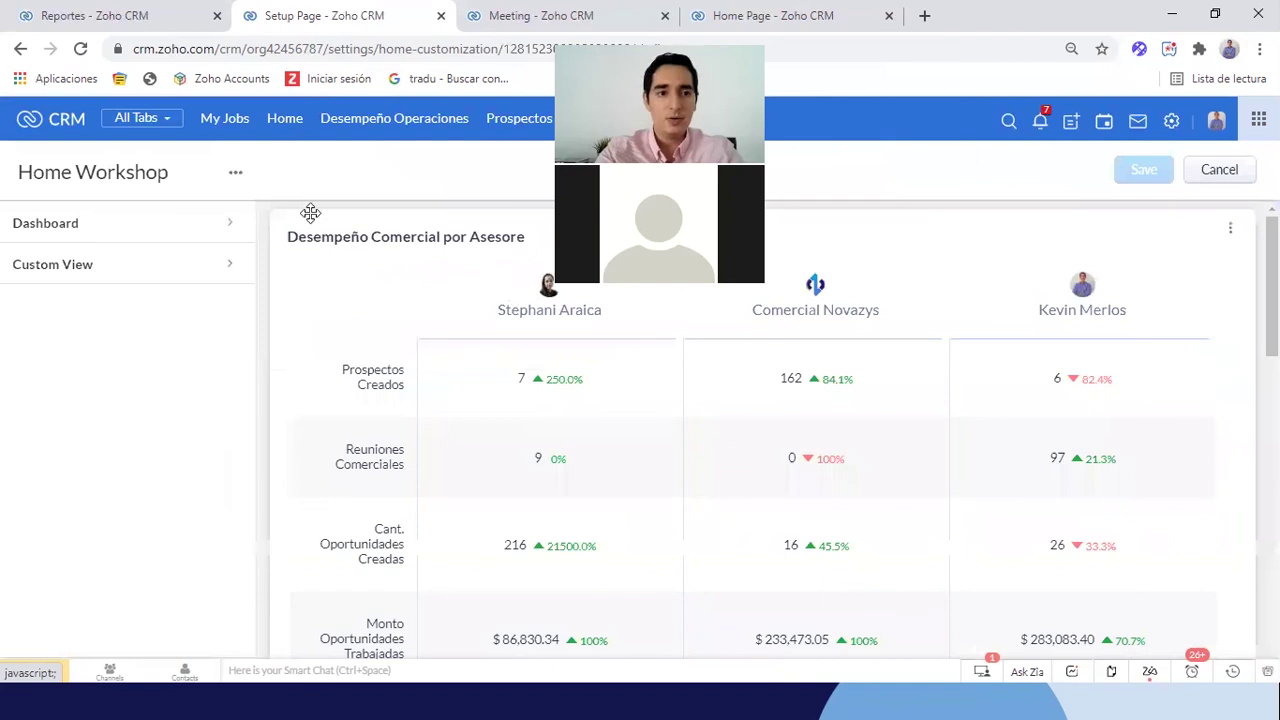
pyautogui.click(236, 174)
pyautogui.click(240, 276)
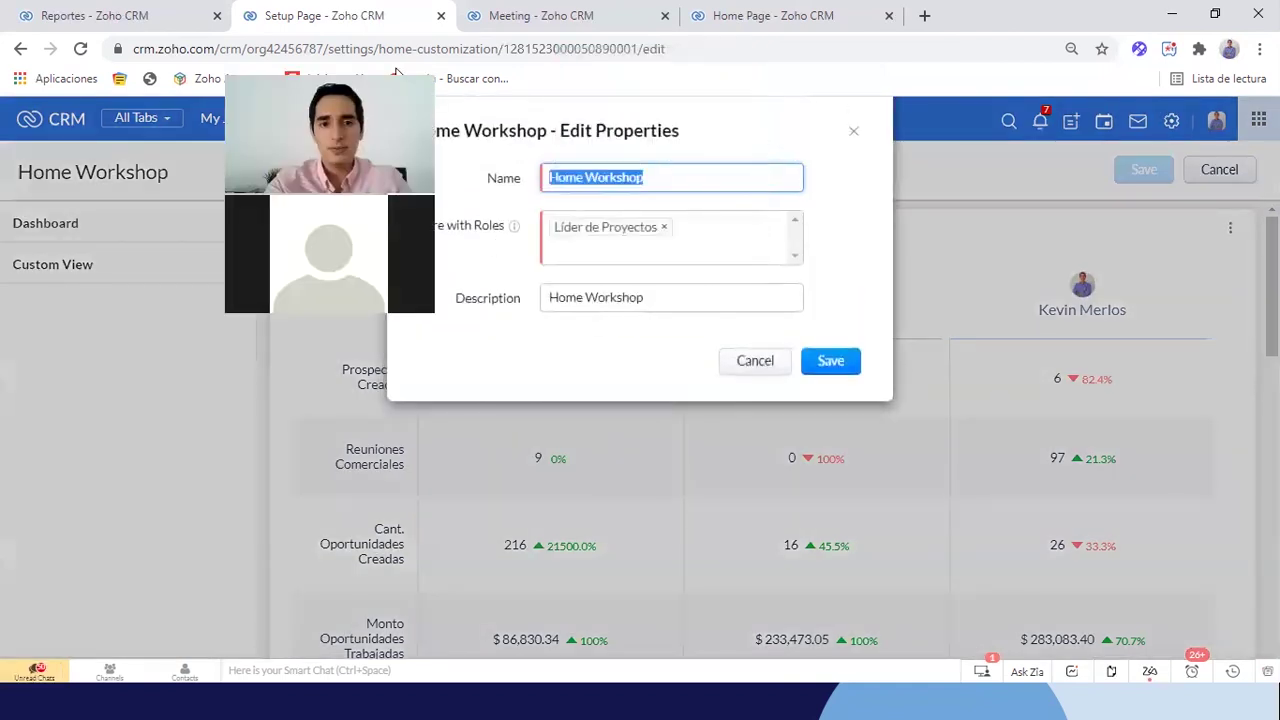
pyautogui.click(689, 251)
pyautogui.write('ceo')
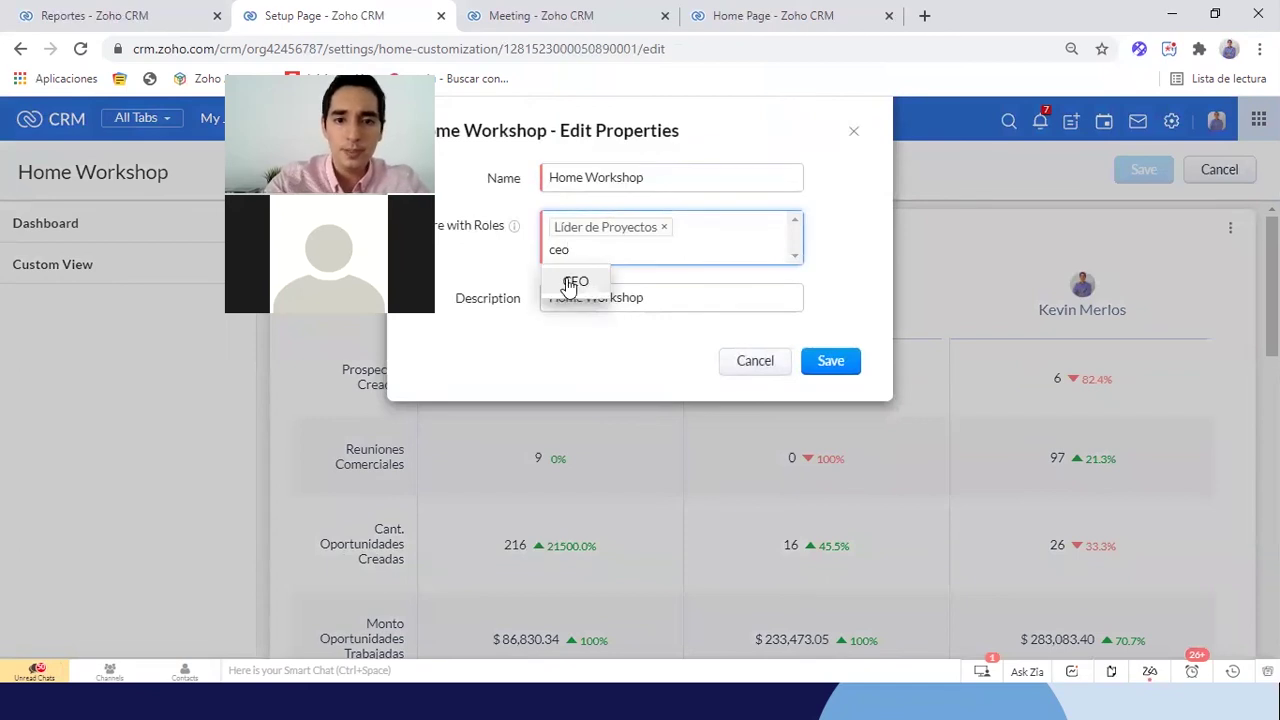
pyautogui.click(575, 282)
pyautogui.click(833, 362)
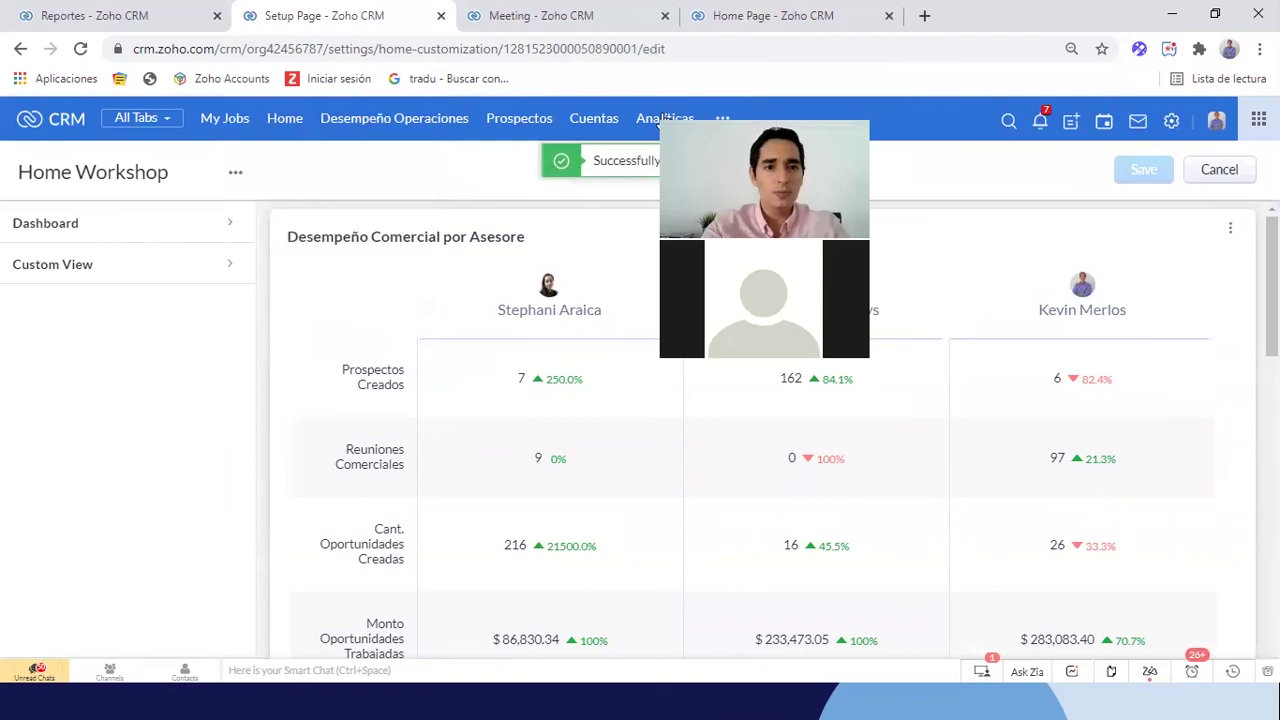
pyautogui.click(284, 121)
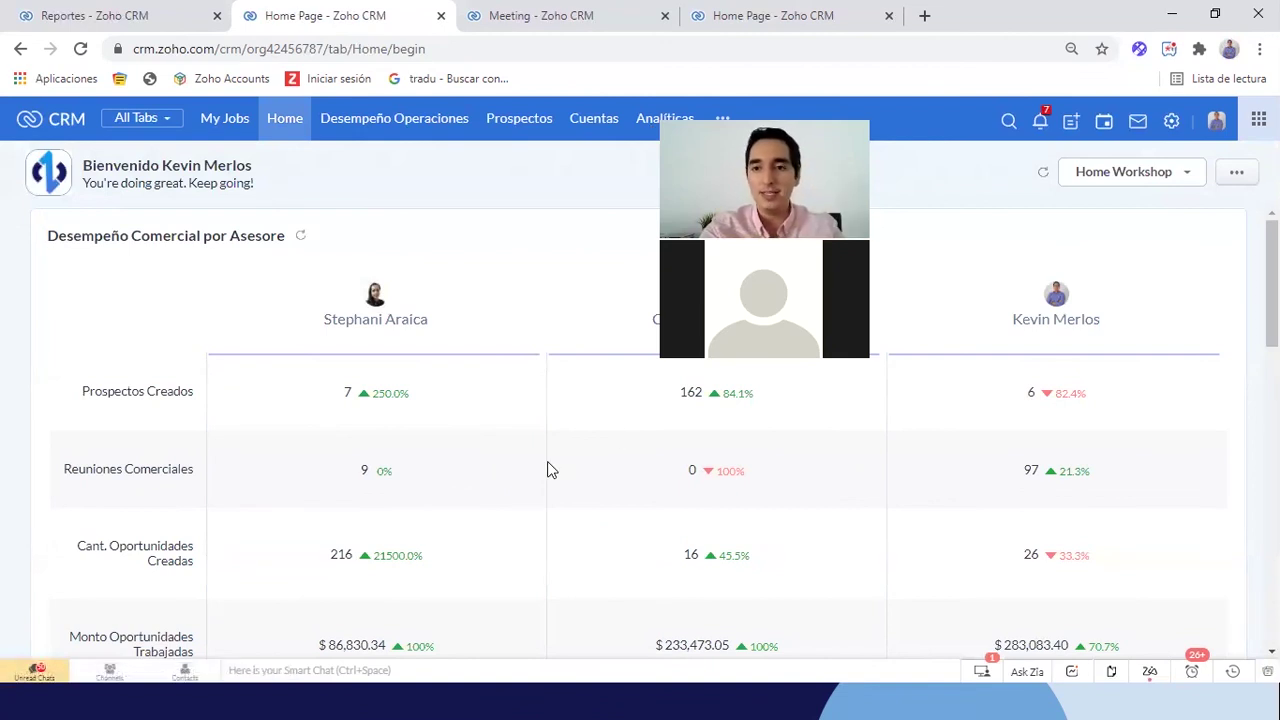
pyautogui.click(1177, 177)
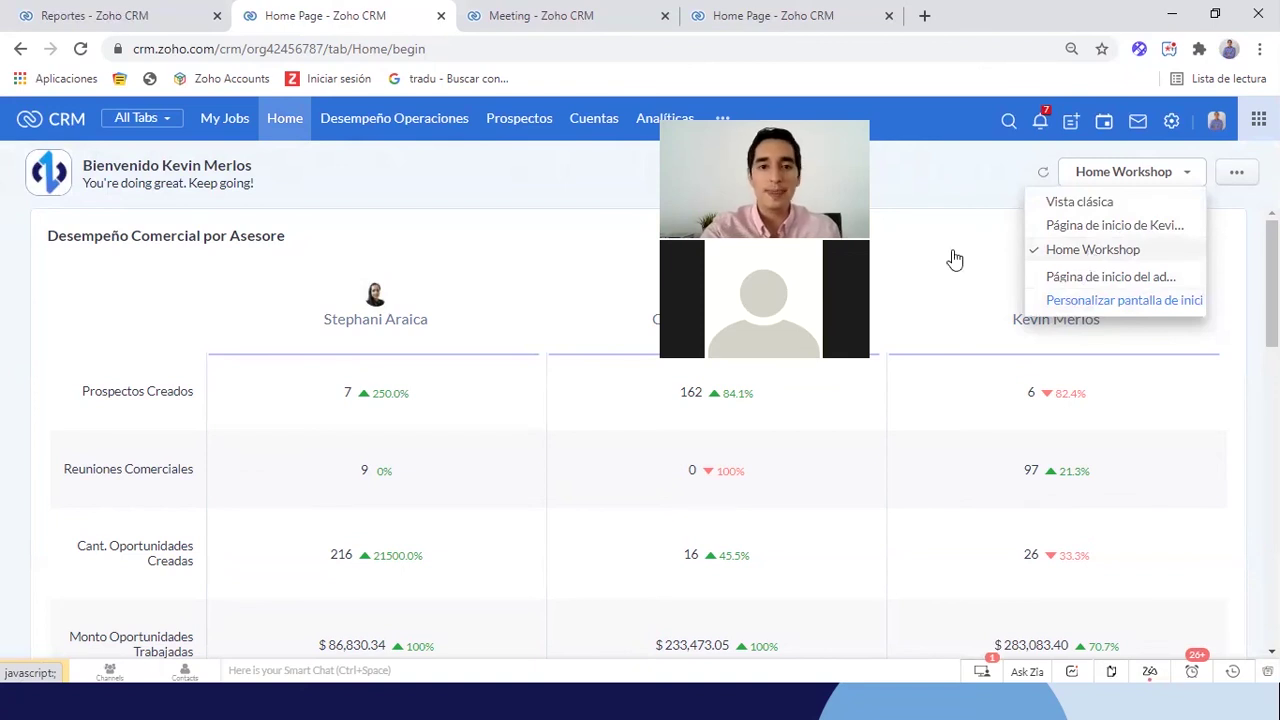
pyautogui.scroll(-1, 523, 411)
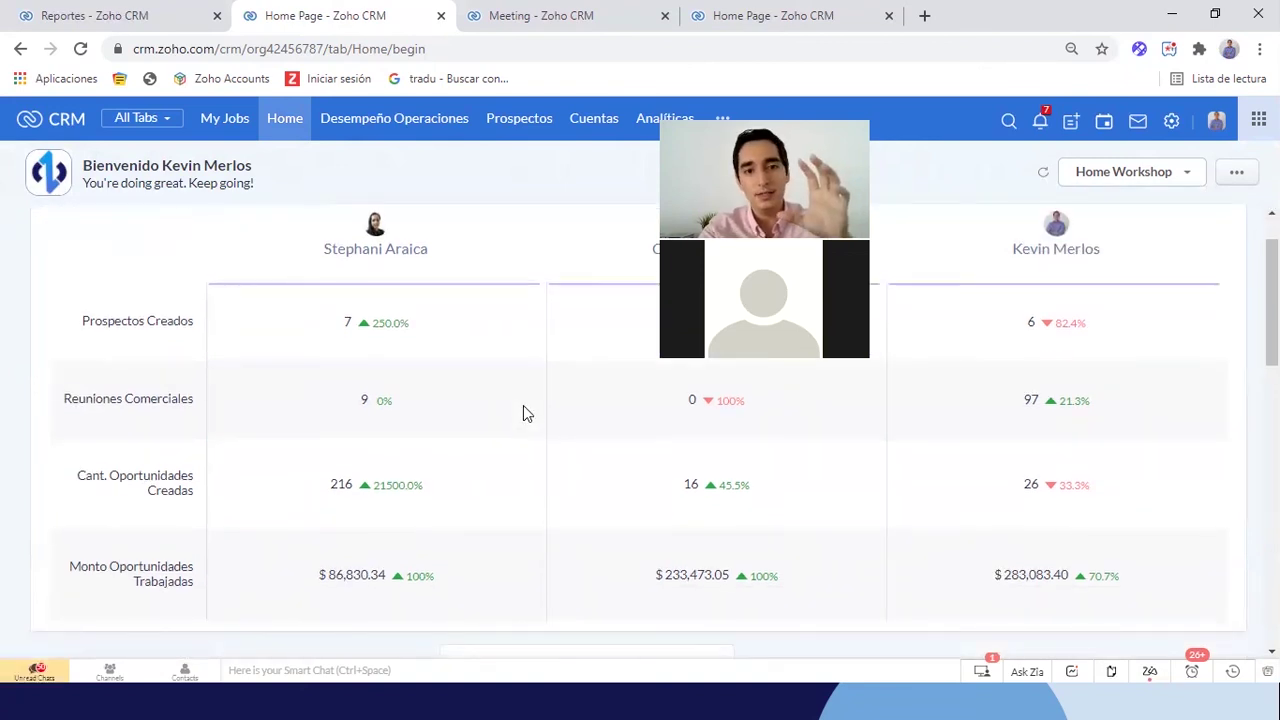
pyautogui.scroll(-3, 523, 410)
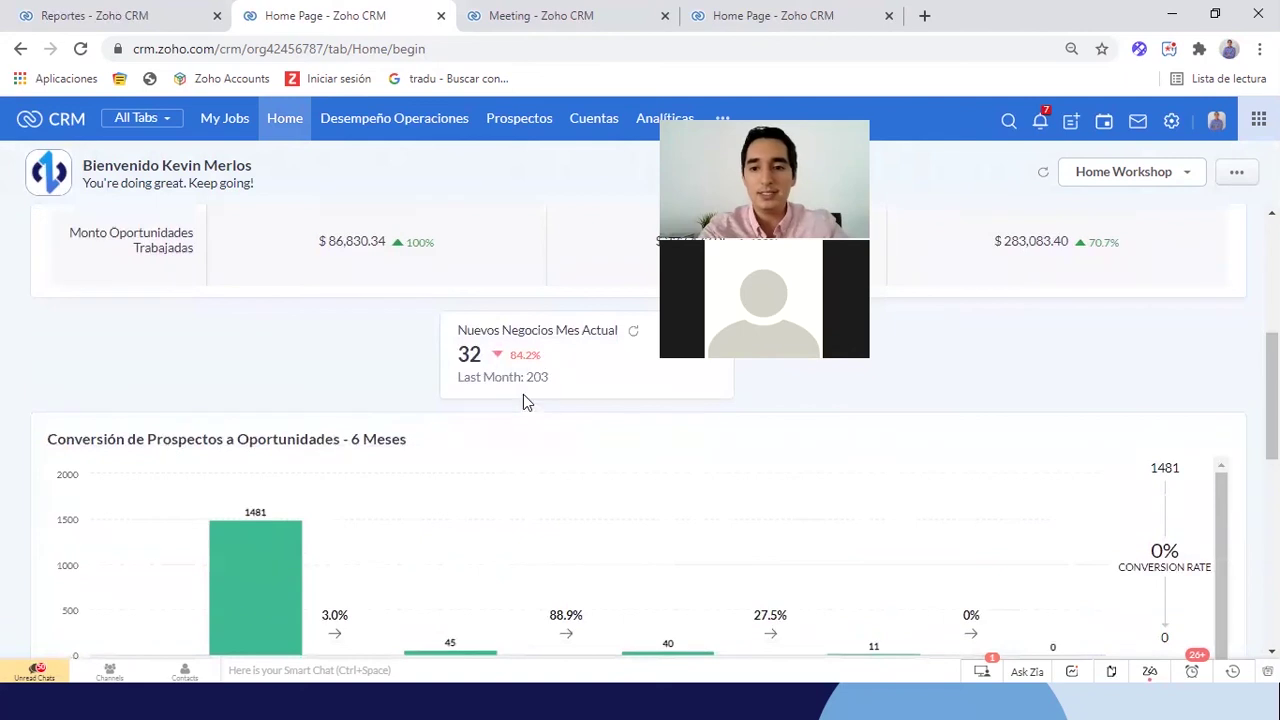
pyautogui.scroll(-2, 528, 380)
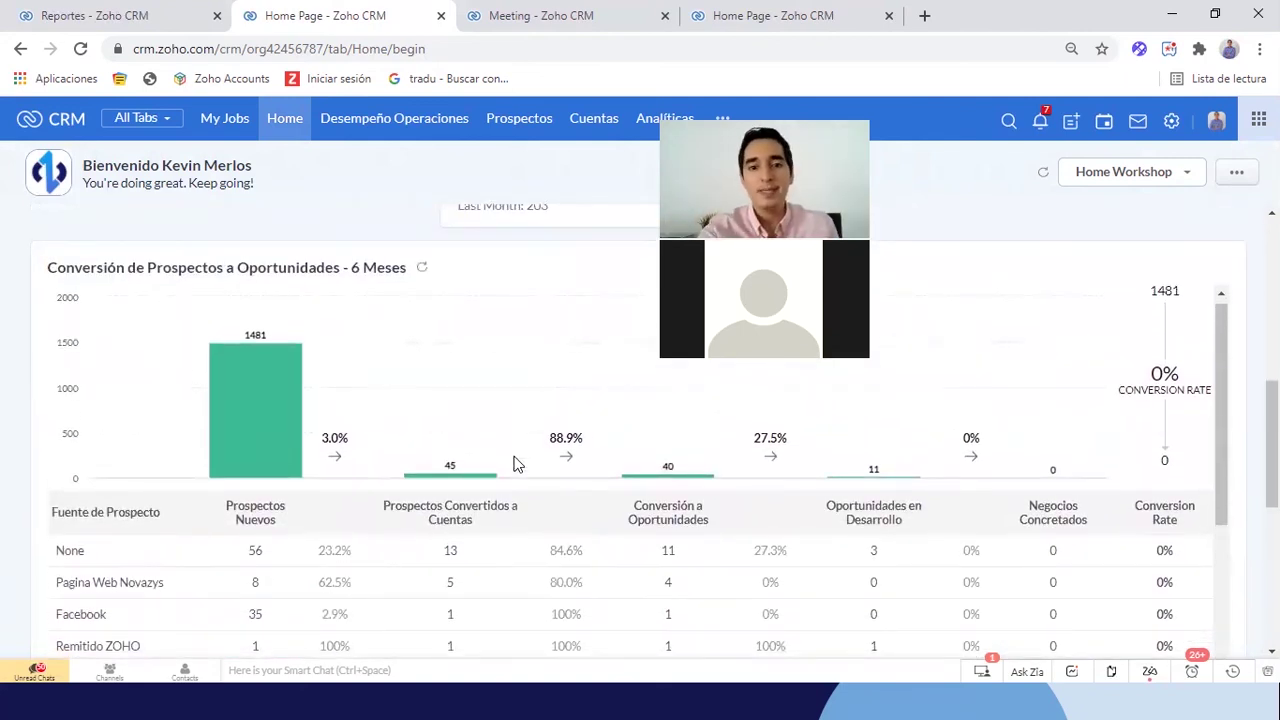
pyautogui.scroll(-4, 515, 462)
pyautogui.scroll(-5, 515, 462)
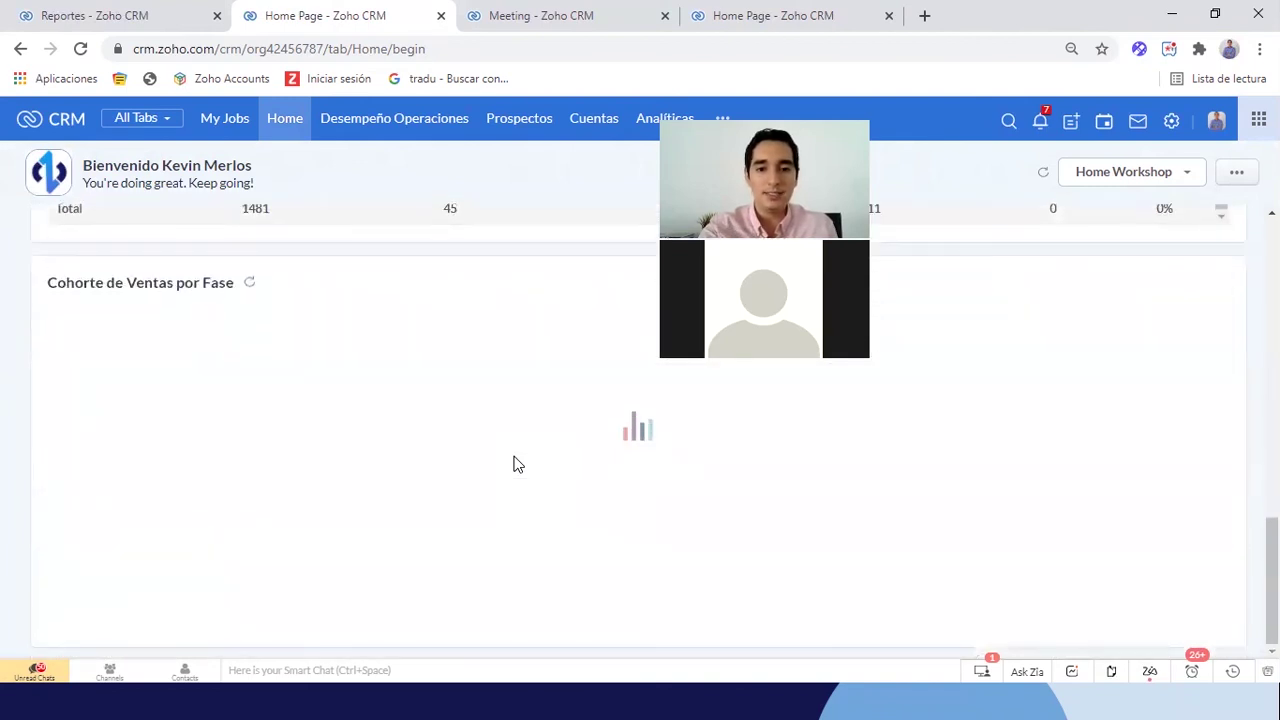